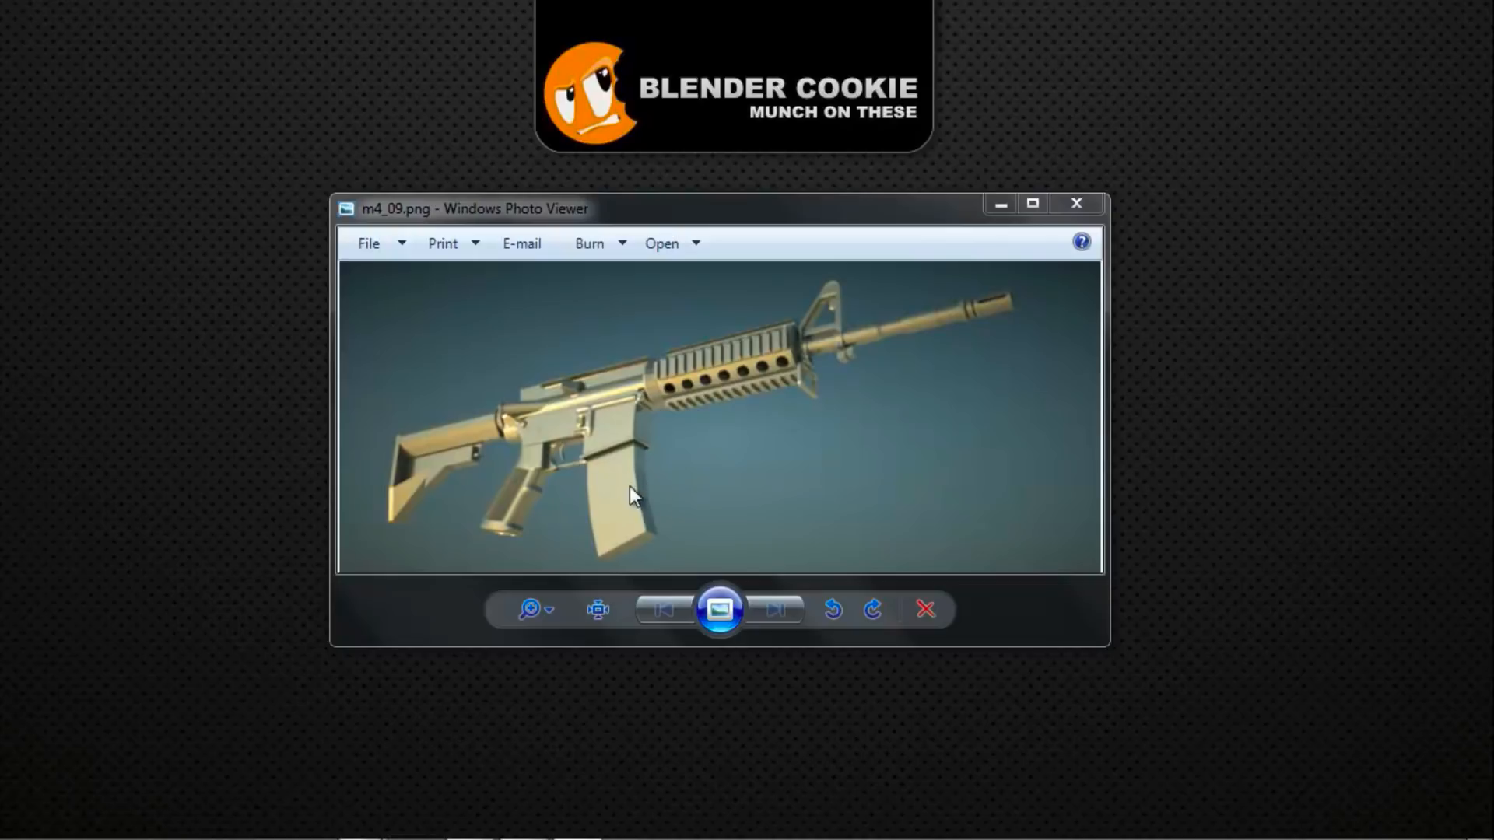
Step: Switch from the rendered rifle image to Blender with m4_rifle_09.blend open
mouse_move(530, 835)
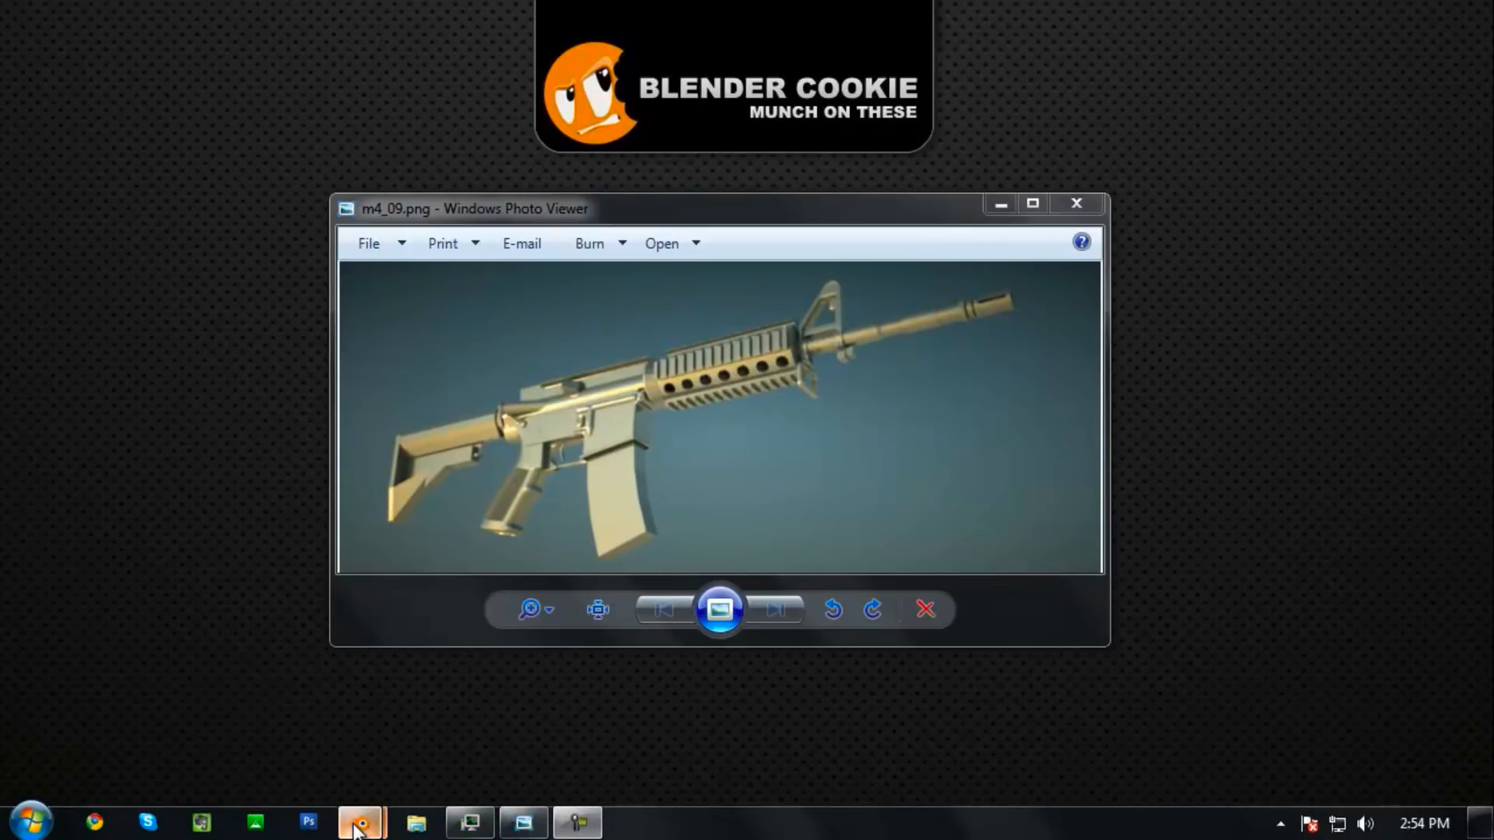
mouse_move(358, 825)
click(424, 766)
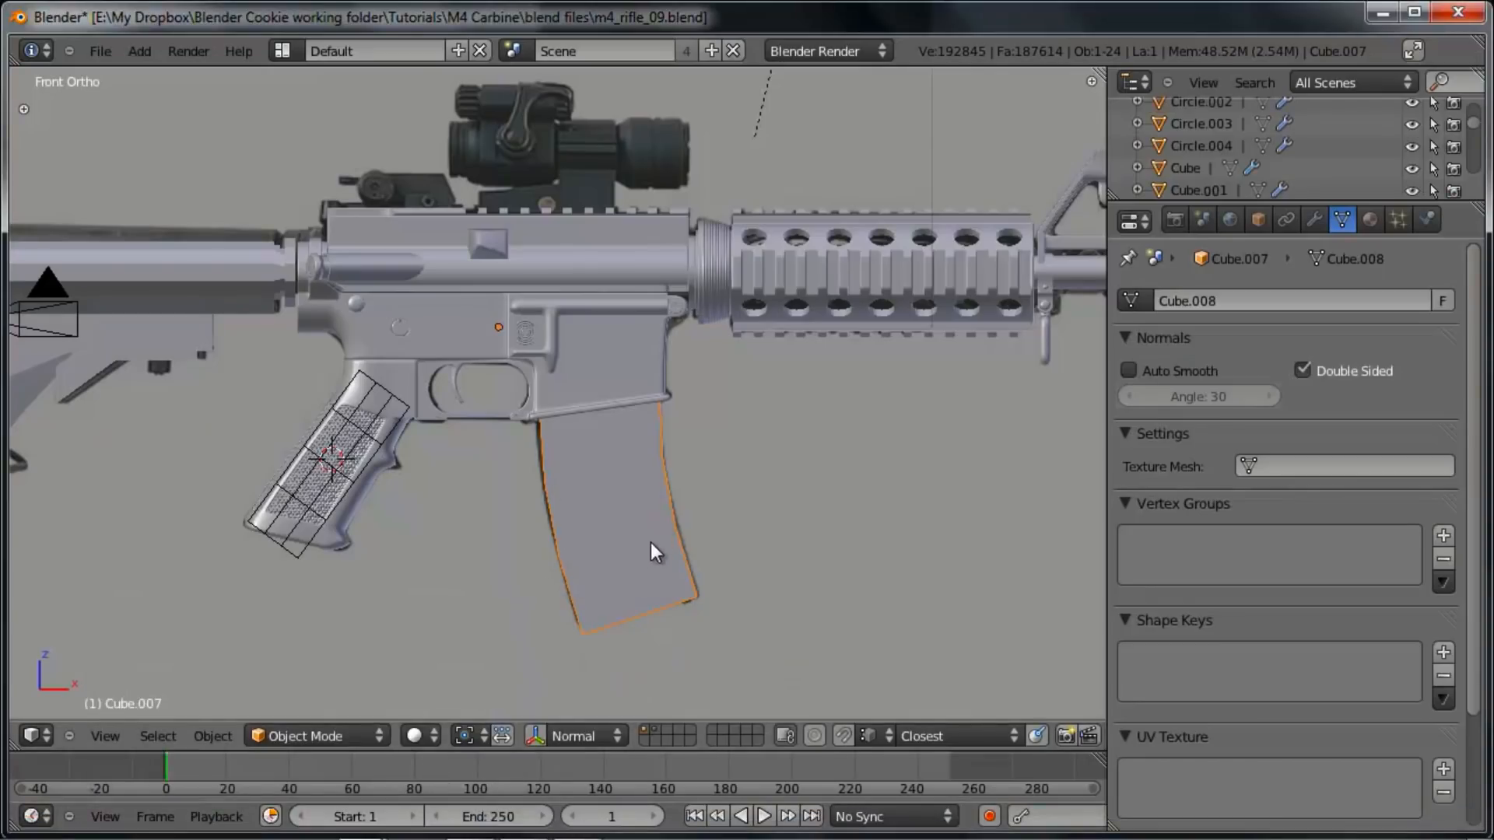
Step: Display the rifle model in wireframe over the reference photo and make the Blender window fullscreen
scroll(654, 542, up, 3)
key(z)
shift+middle_drag(662, 587, 647, 522)
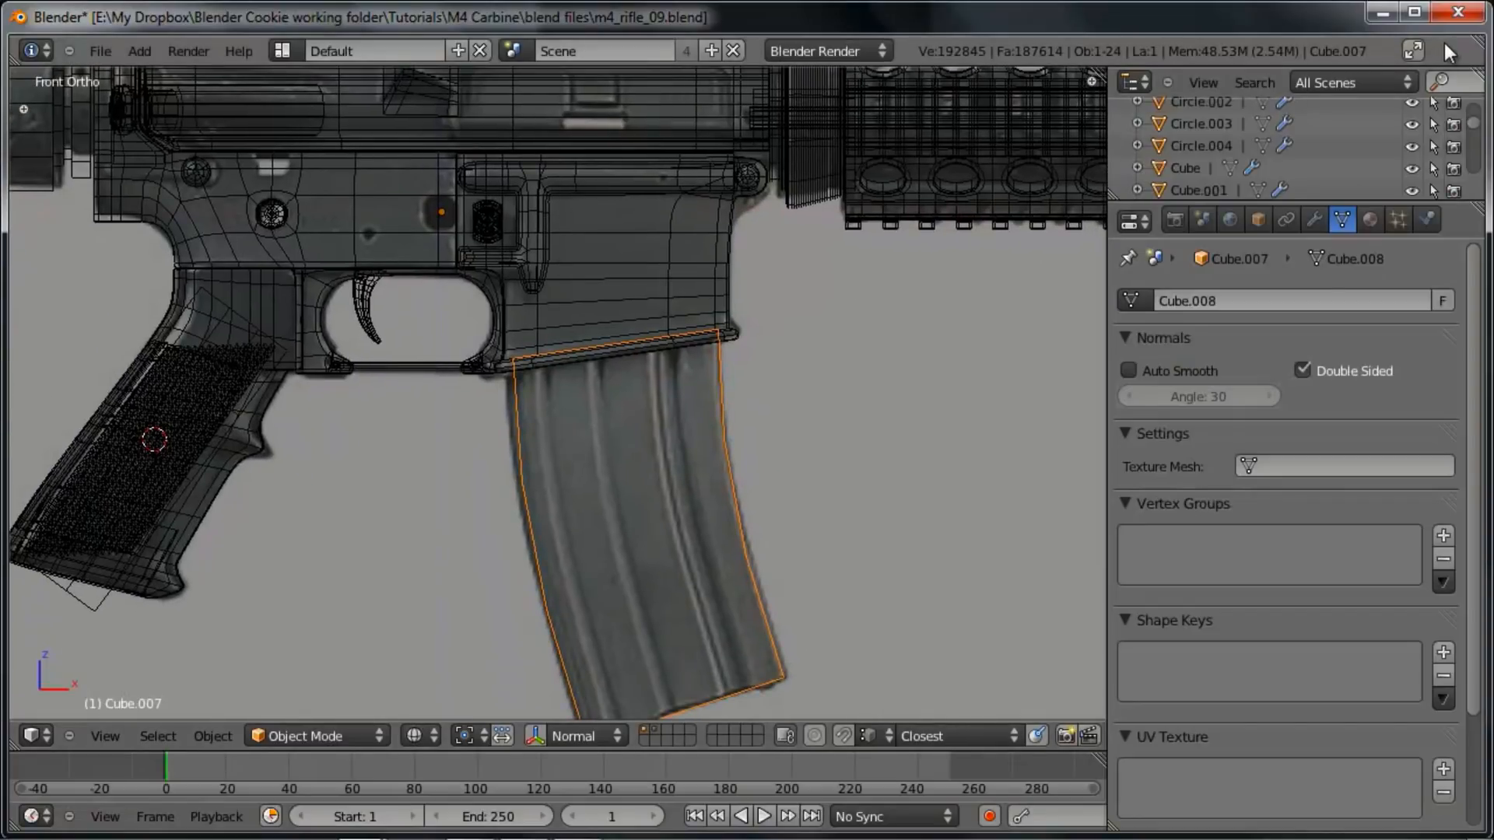
click(1411, 52)
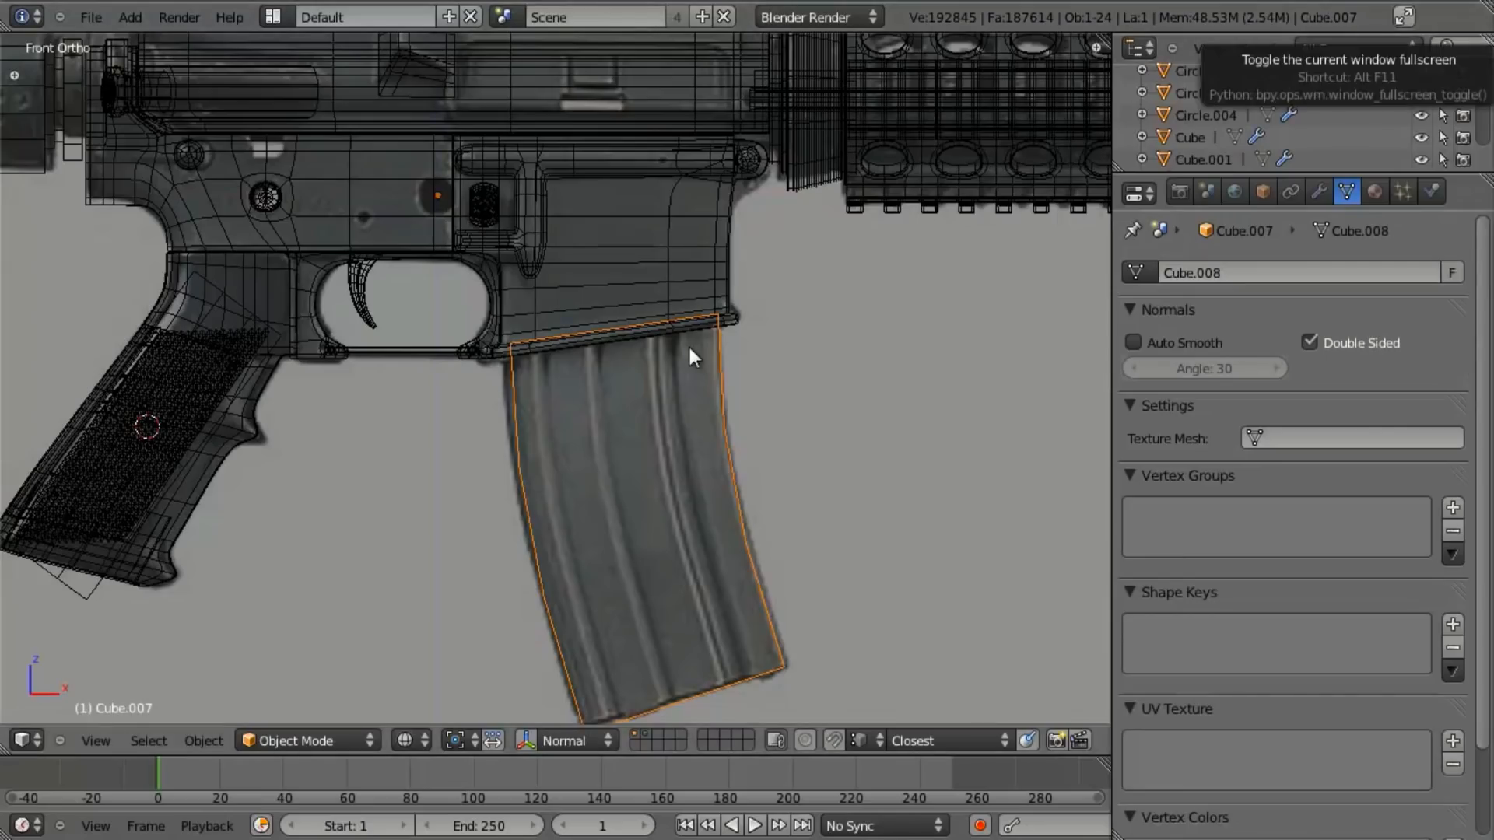
Step: Examine the magazine's outline, ribs and bottom edge against the reference photo in the front view
scroll(646, 484, down, 2)
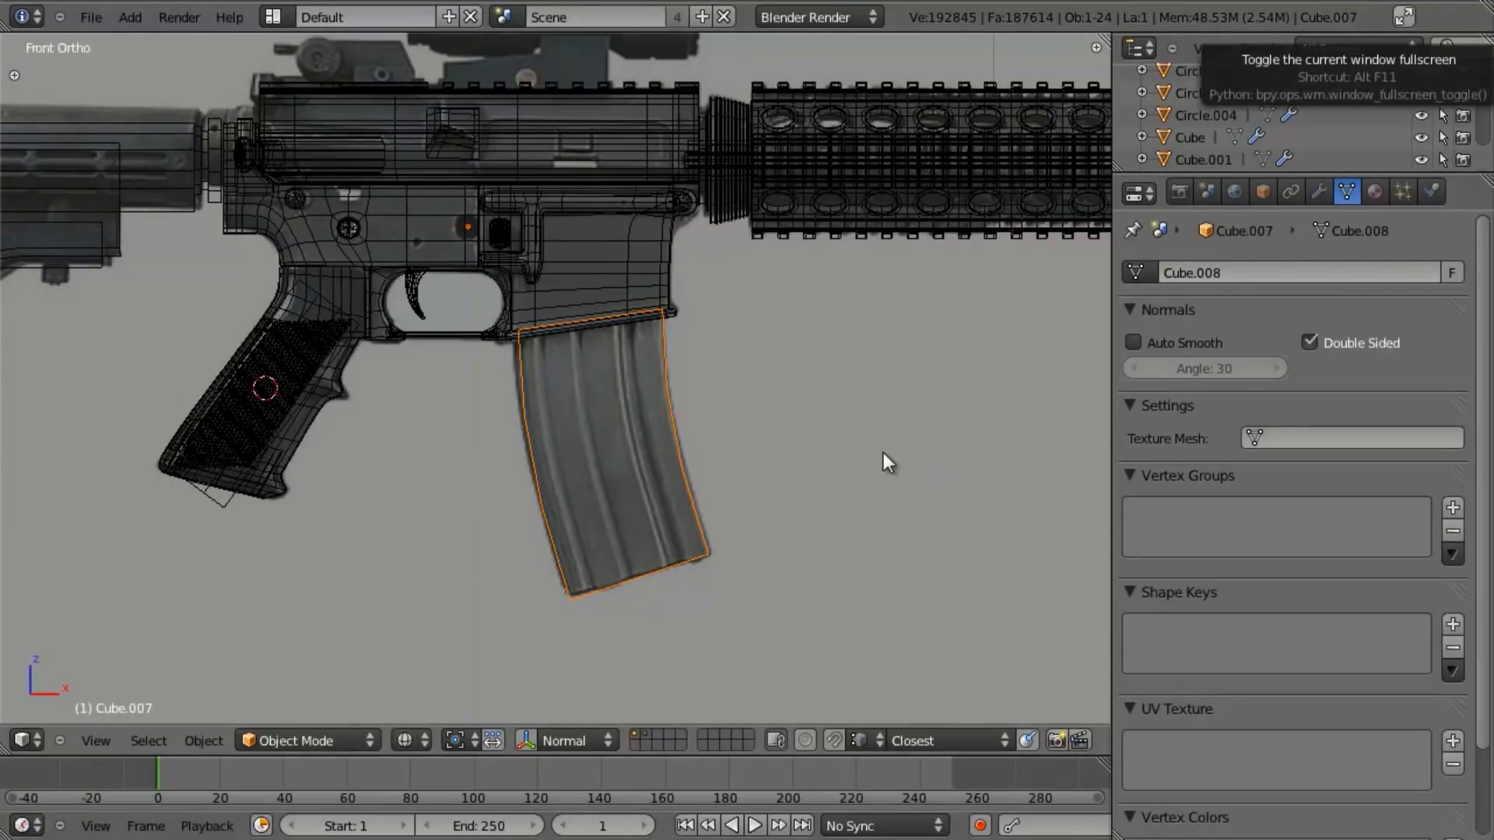
scroll(884, 452, up, 2)
scroll(704, 366, up, 2)
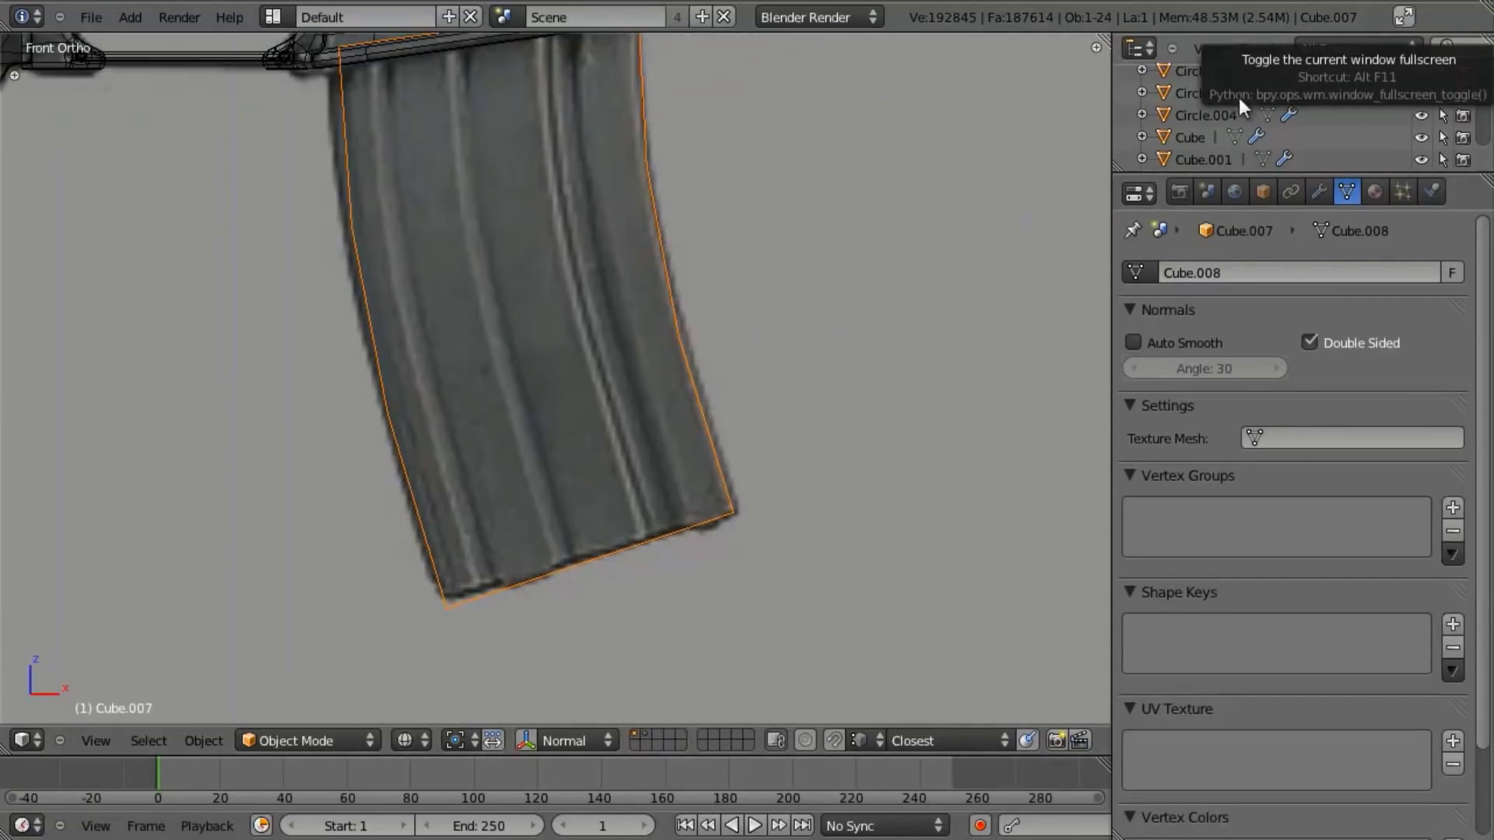
shift+middle_drag(723, 281, 738, 305)
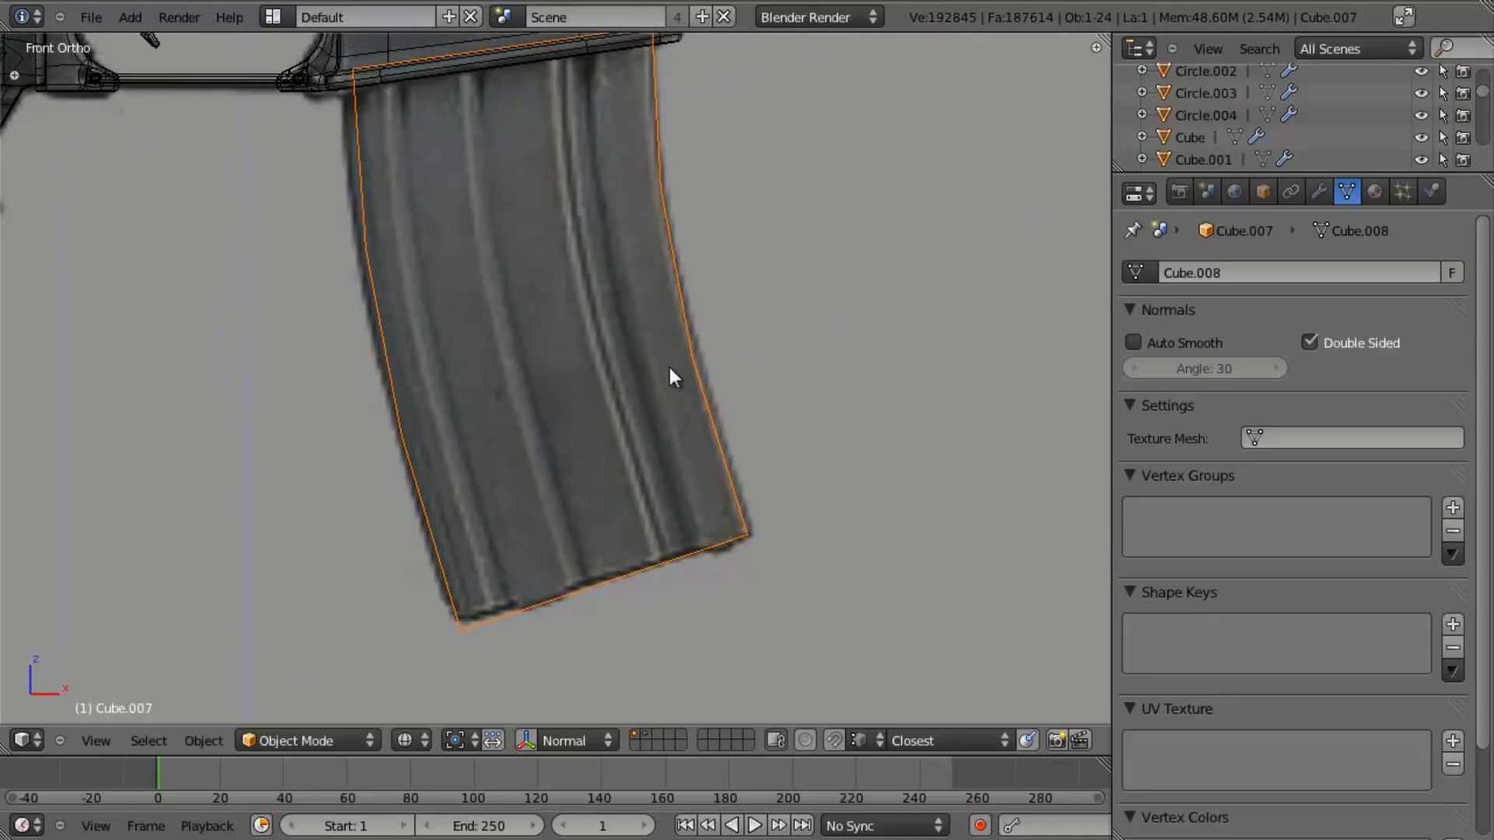
scroll(676, 290, down, 2)
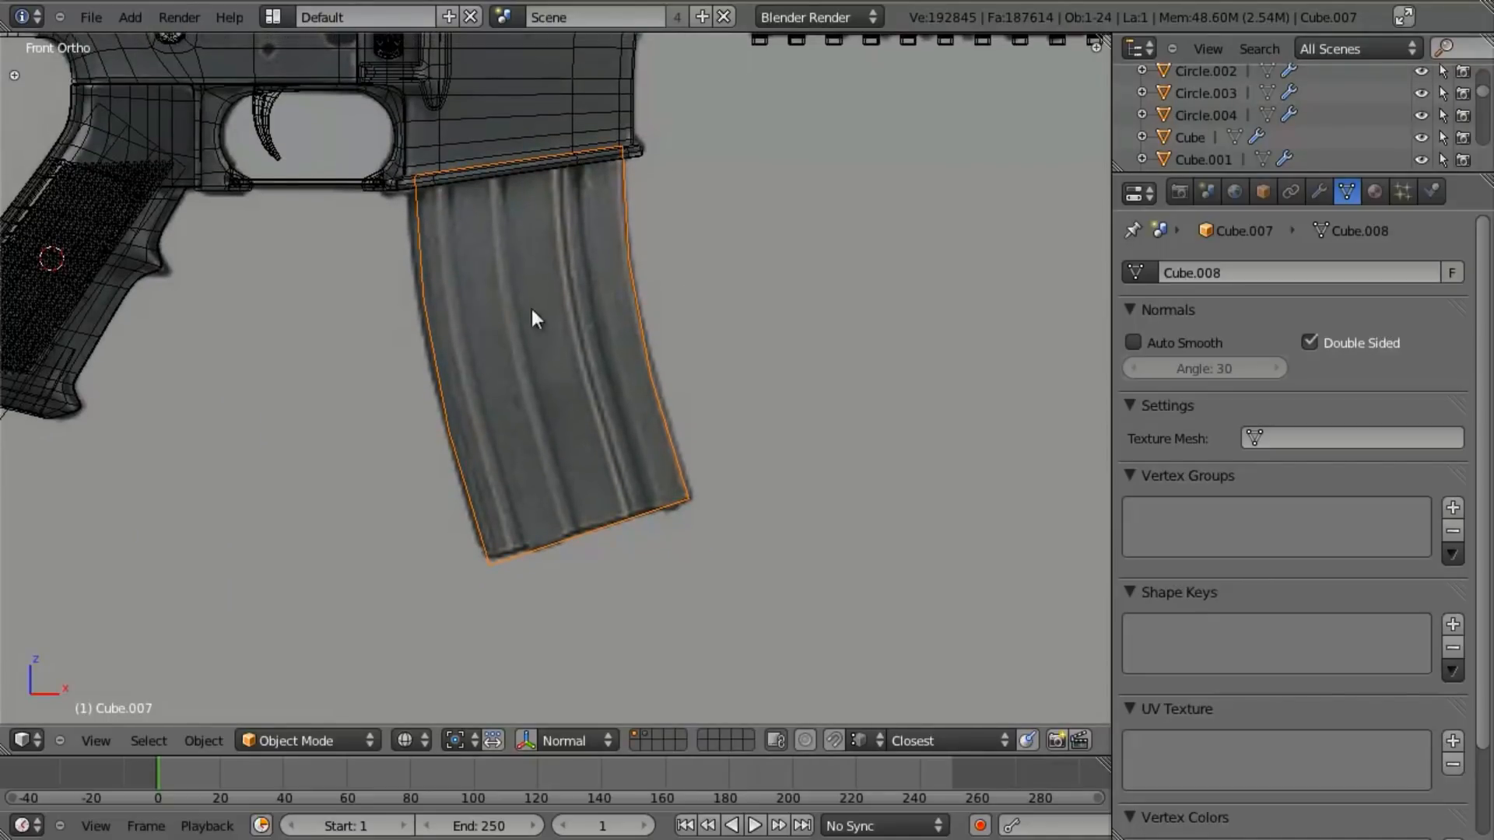
shift+middle_drag(590, 333, 586, 375)
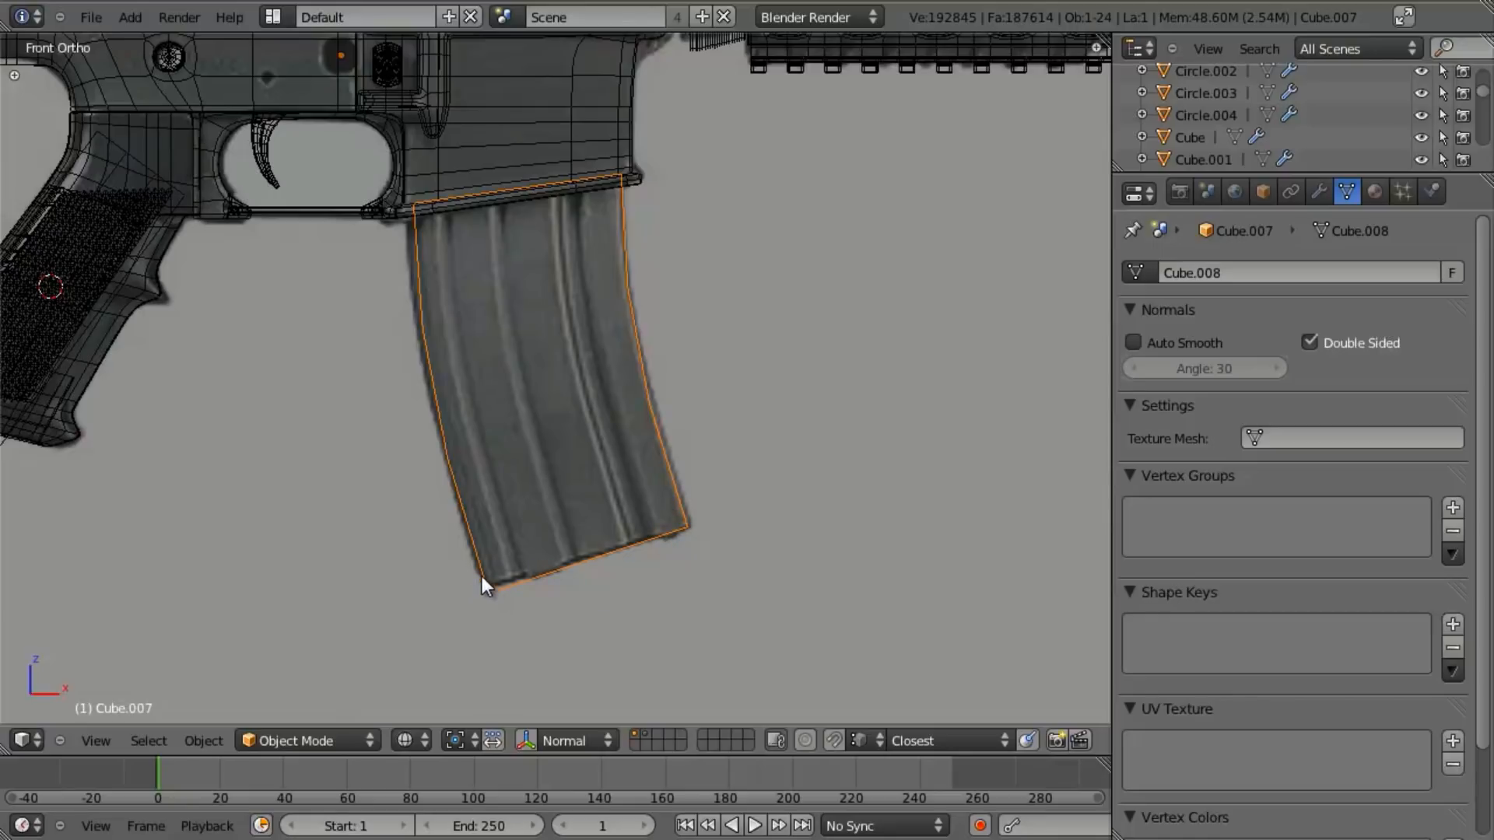
scroll(487, 615, up, 5)
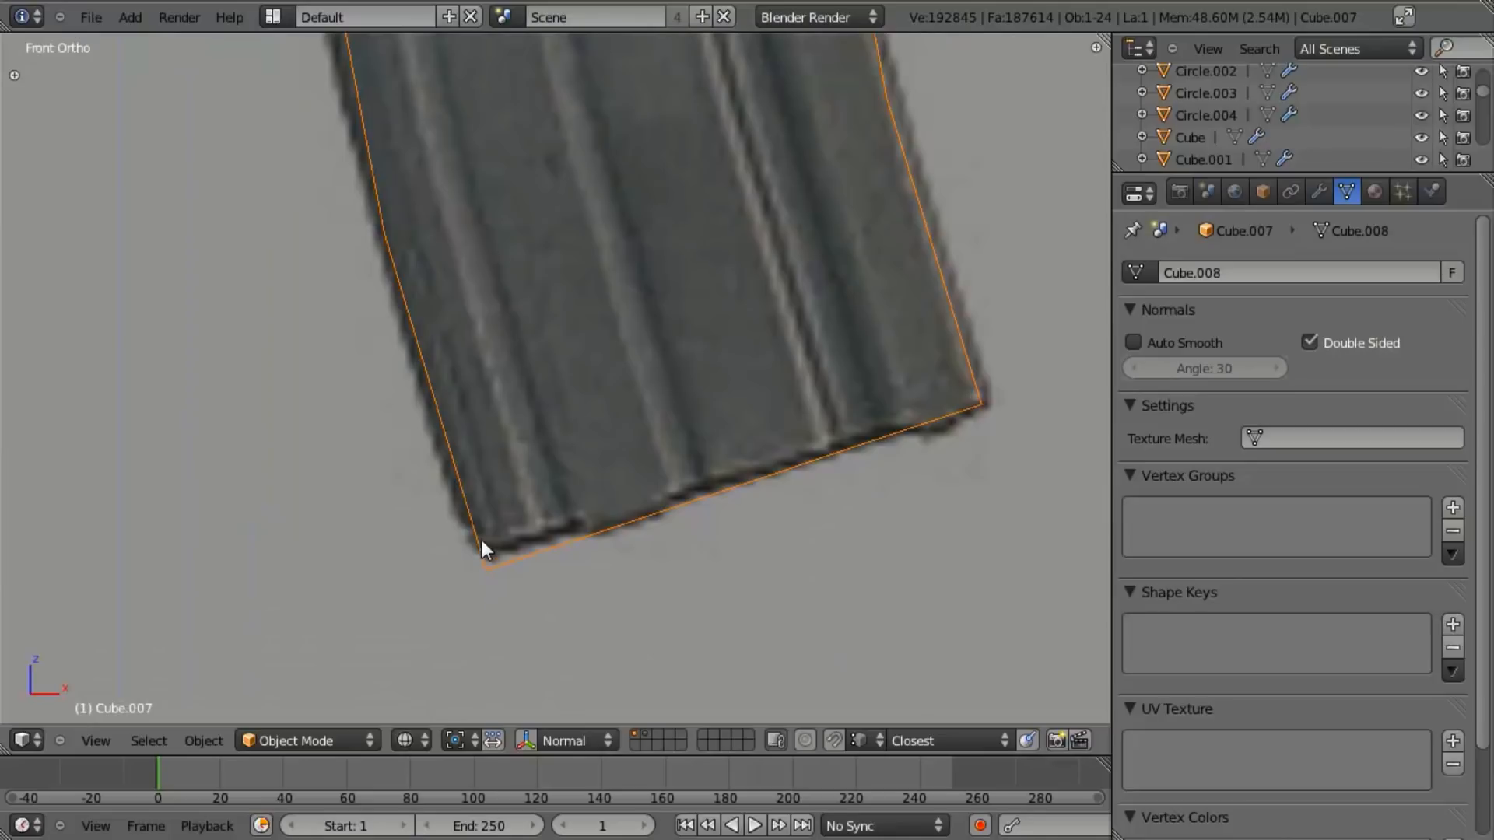
scroll(482, 540, down, 5)
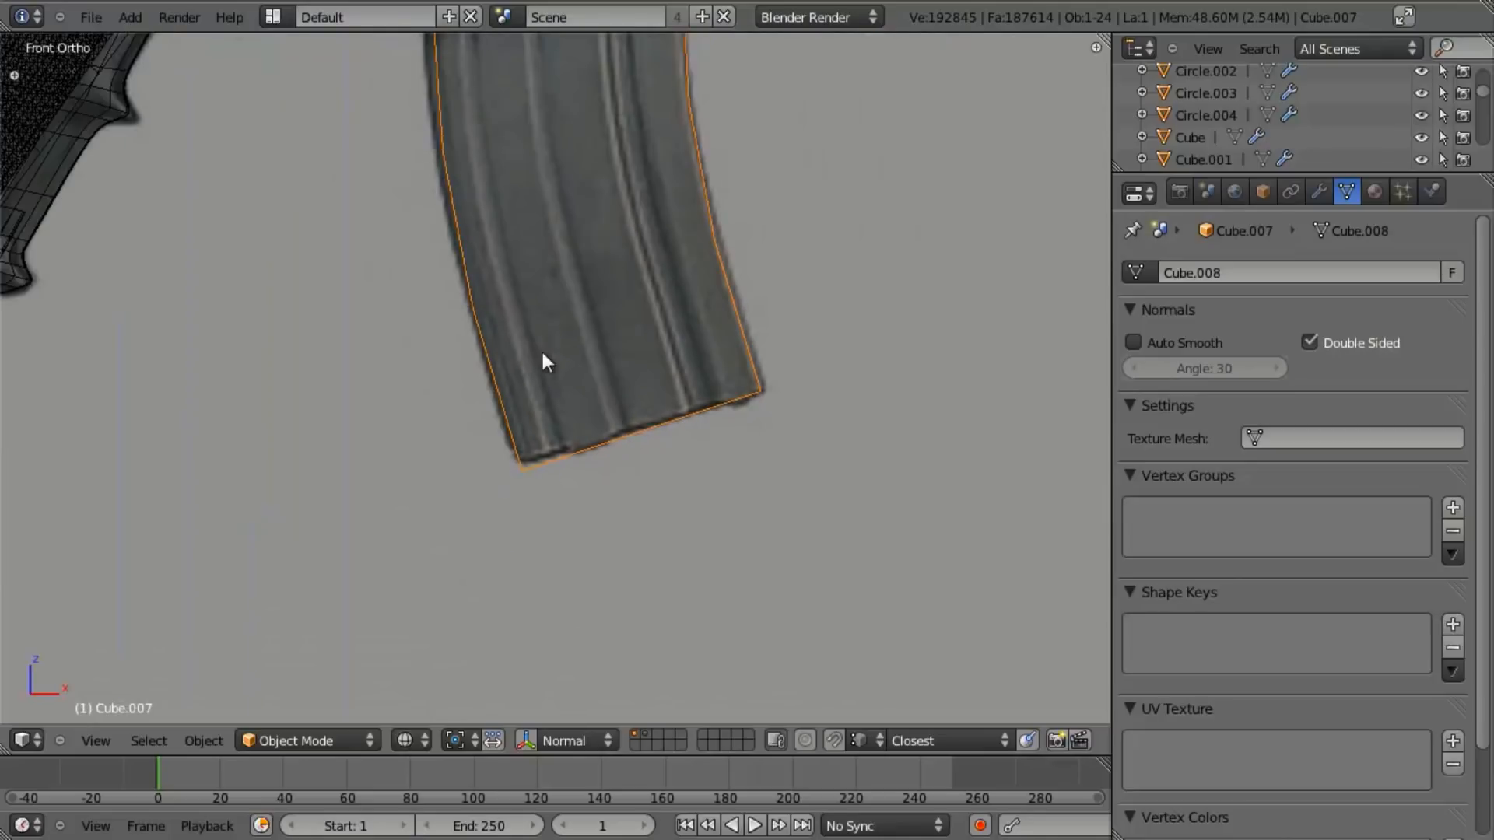
scroll(594, 534, down, 3)
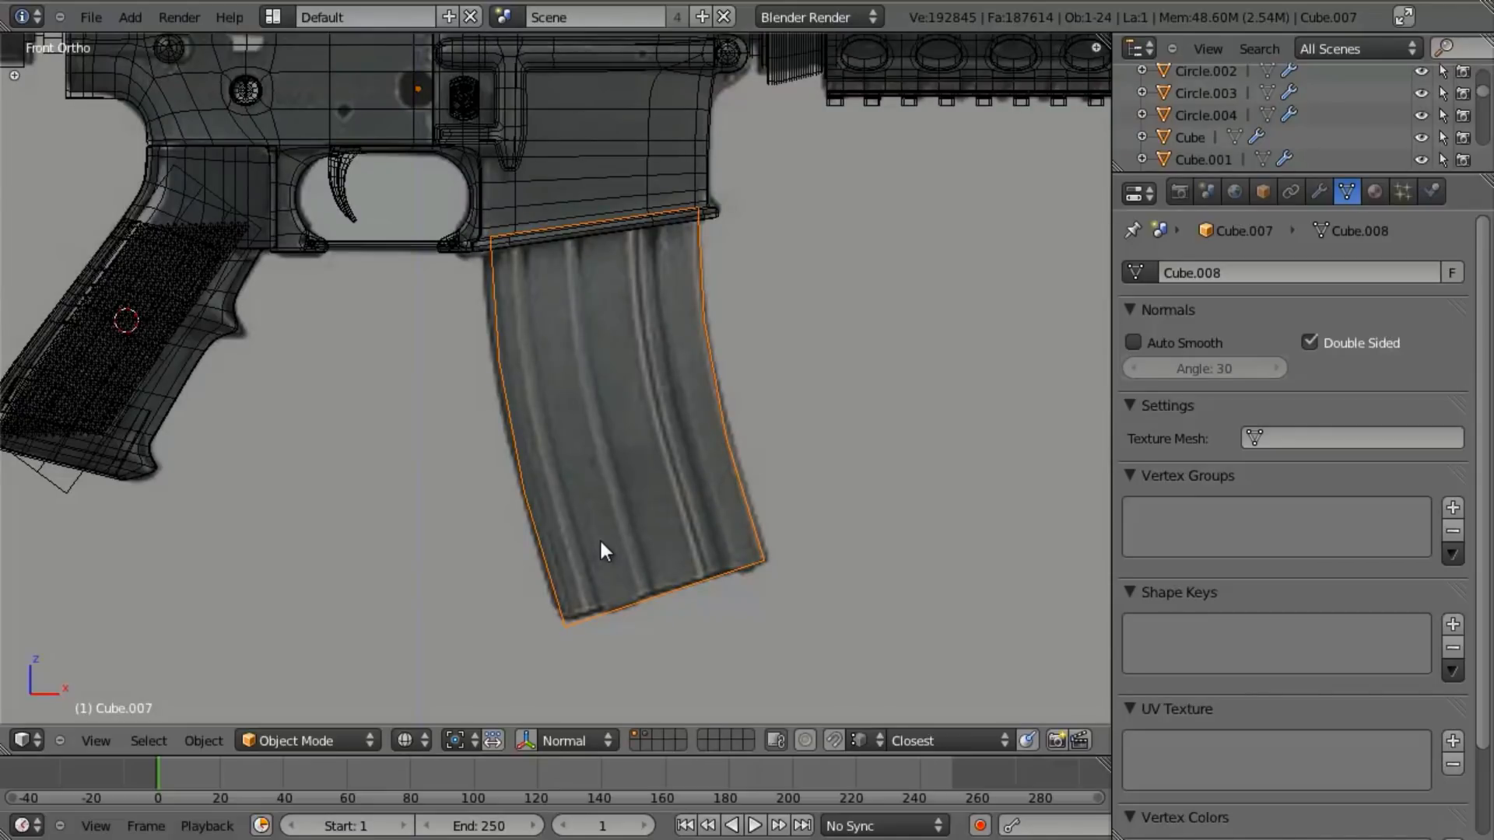
scroll(600, 543, down, 2)
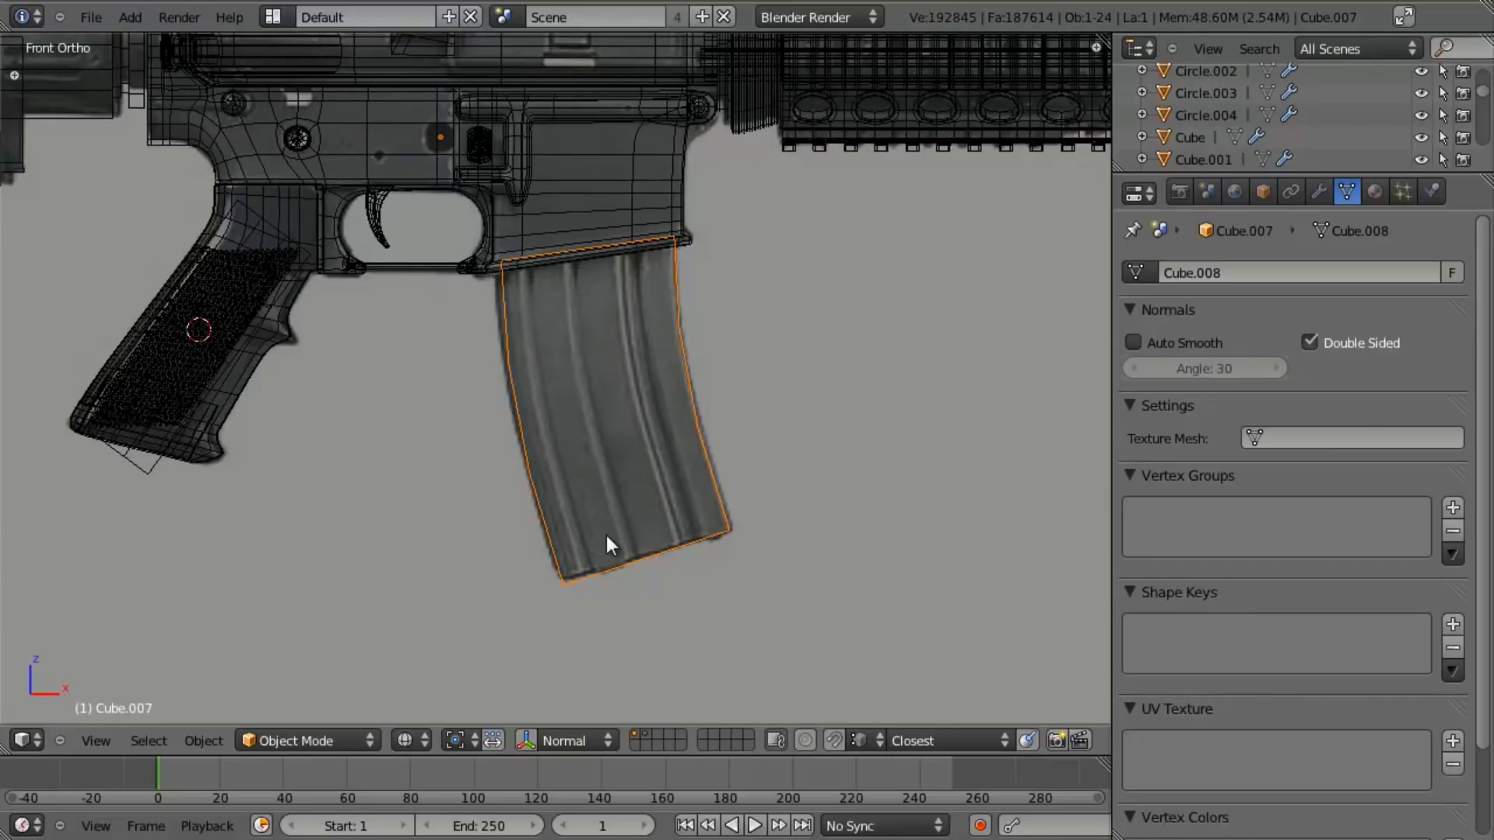
scroll(674, 418, up, 3)
shift+middle_drag(664, 465, 573, 400)
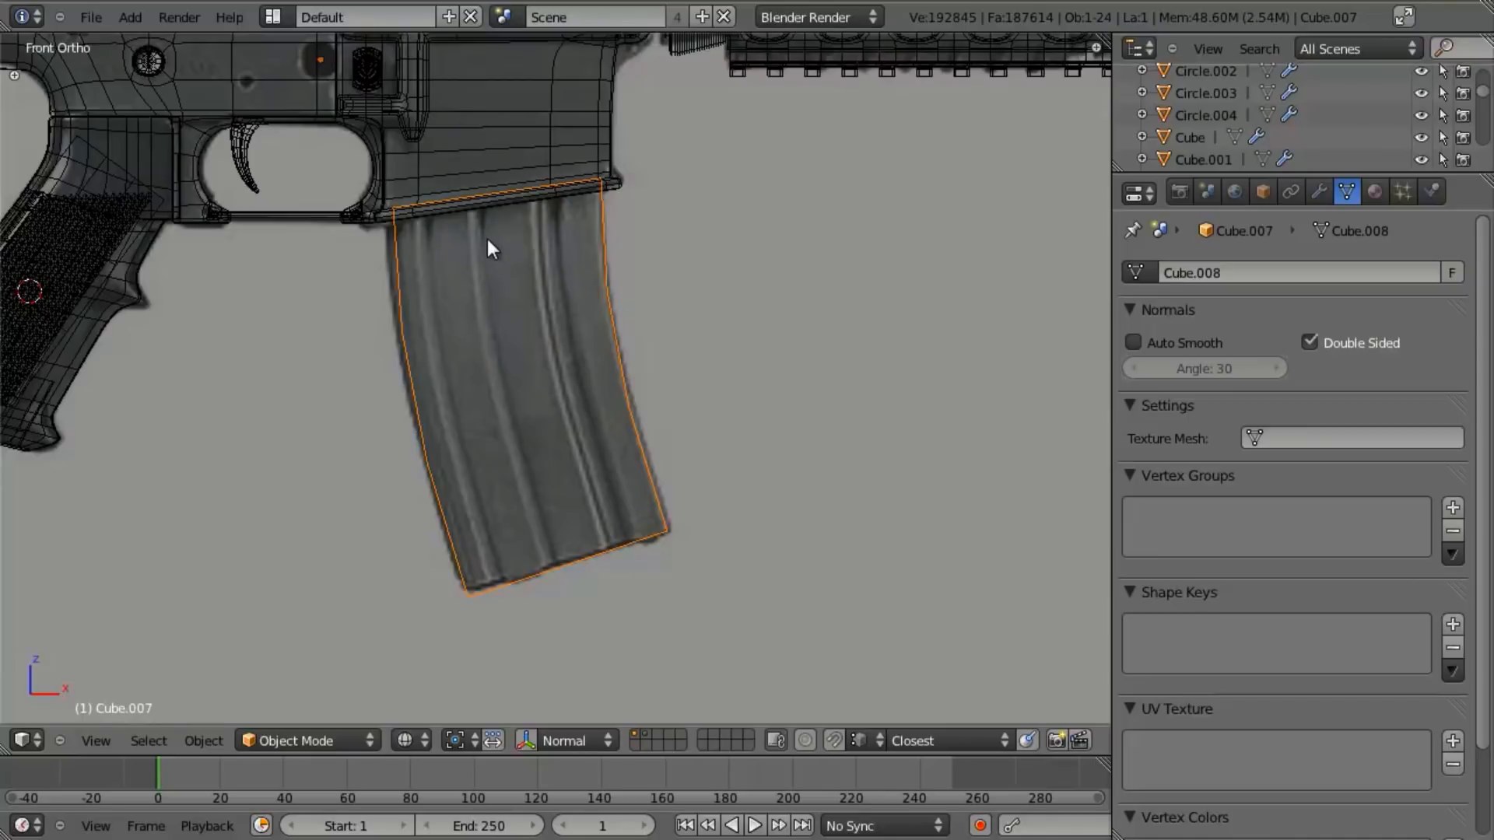
Step: Inspect the magazine's mesh in Edit Mode from an angle and return to Object Mode in front wireframe view
key(Tab)
shift+middle_drag(589, 357, 625, 409)
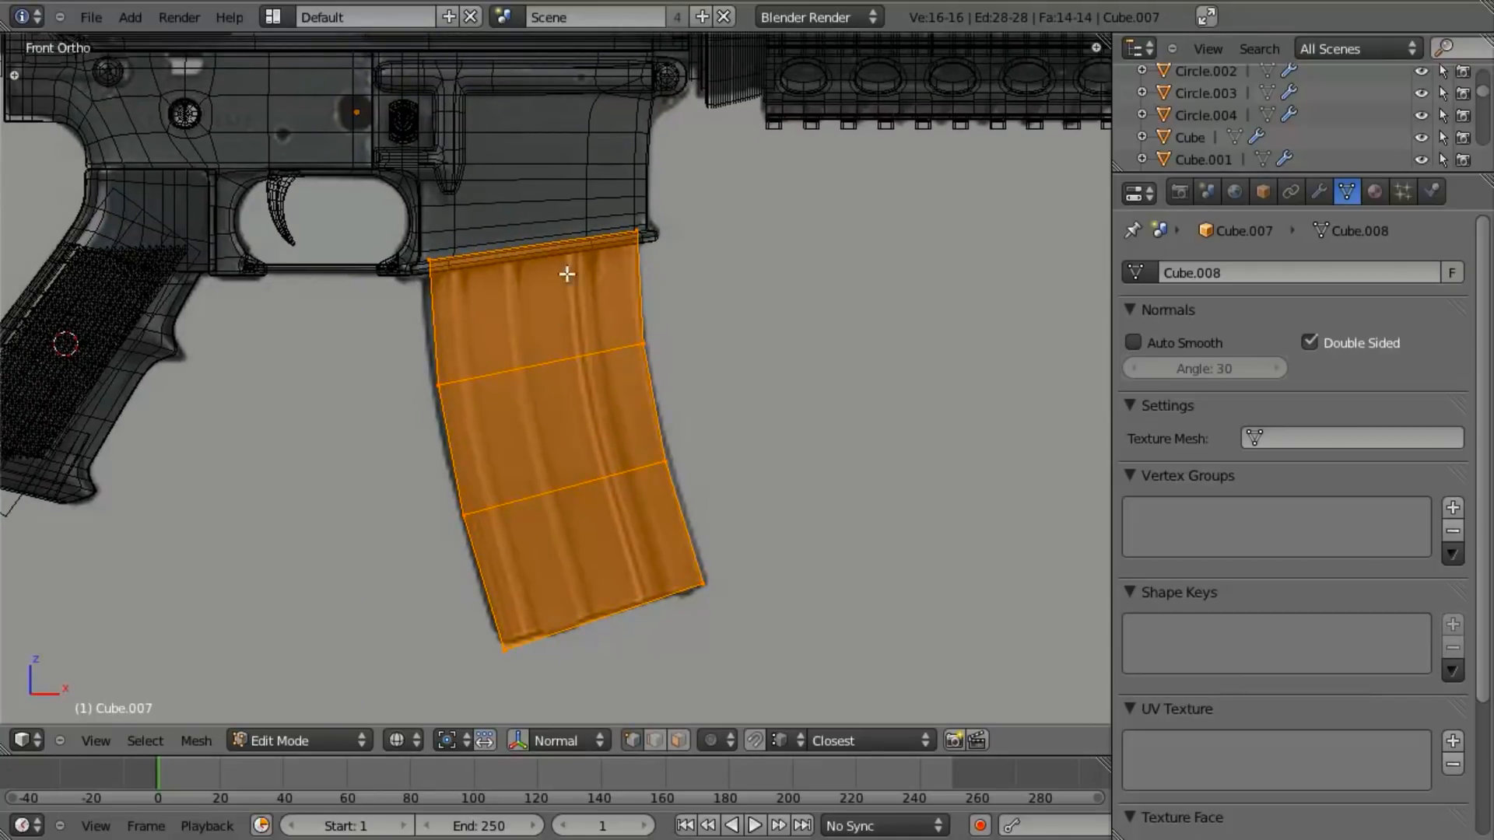
key(z)
mouse_move(684, 324)
middle_down()
mouse_move(560, 350)
mouse_move(528, 424)
middle_up()
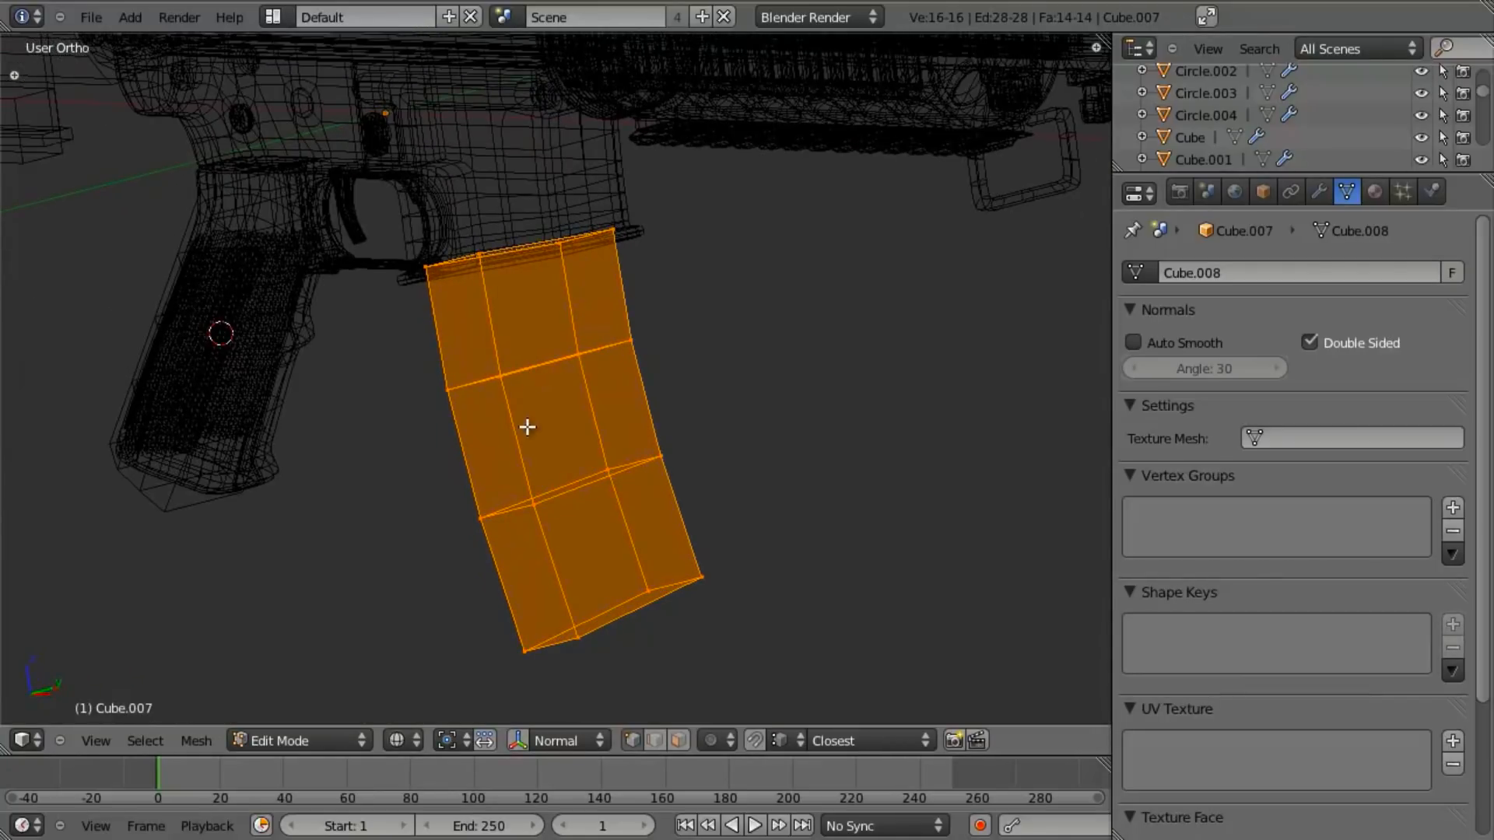
key(KP_1)
key(z)
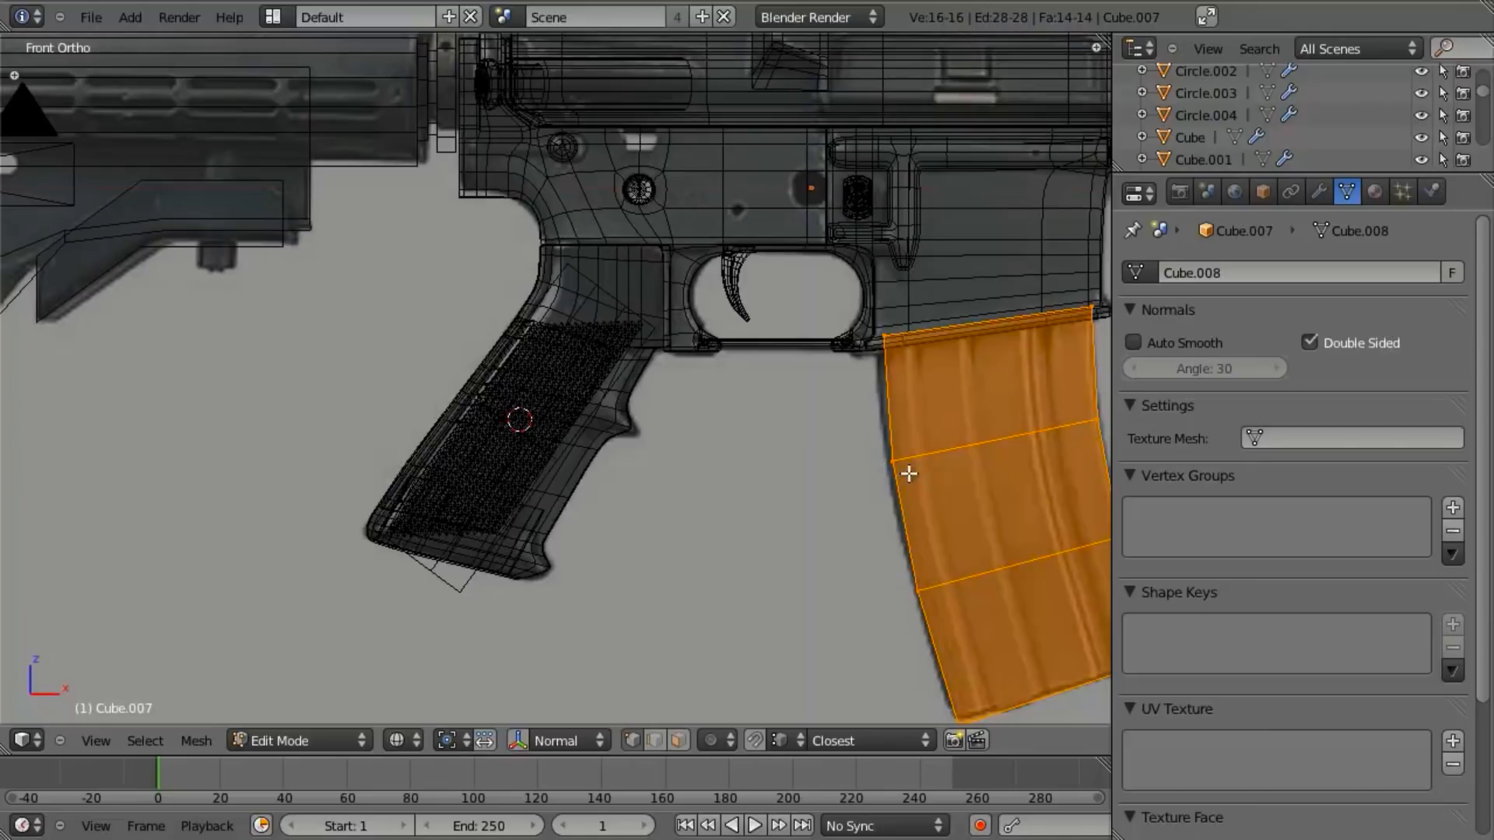
key(Tab)
shift+middle_drag(893, 465, 645, 440)
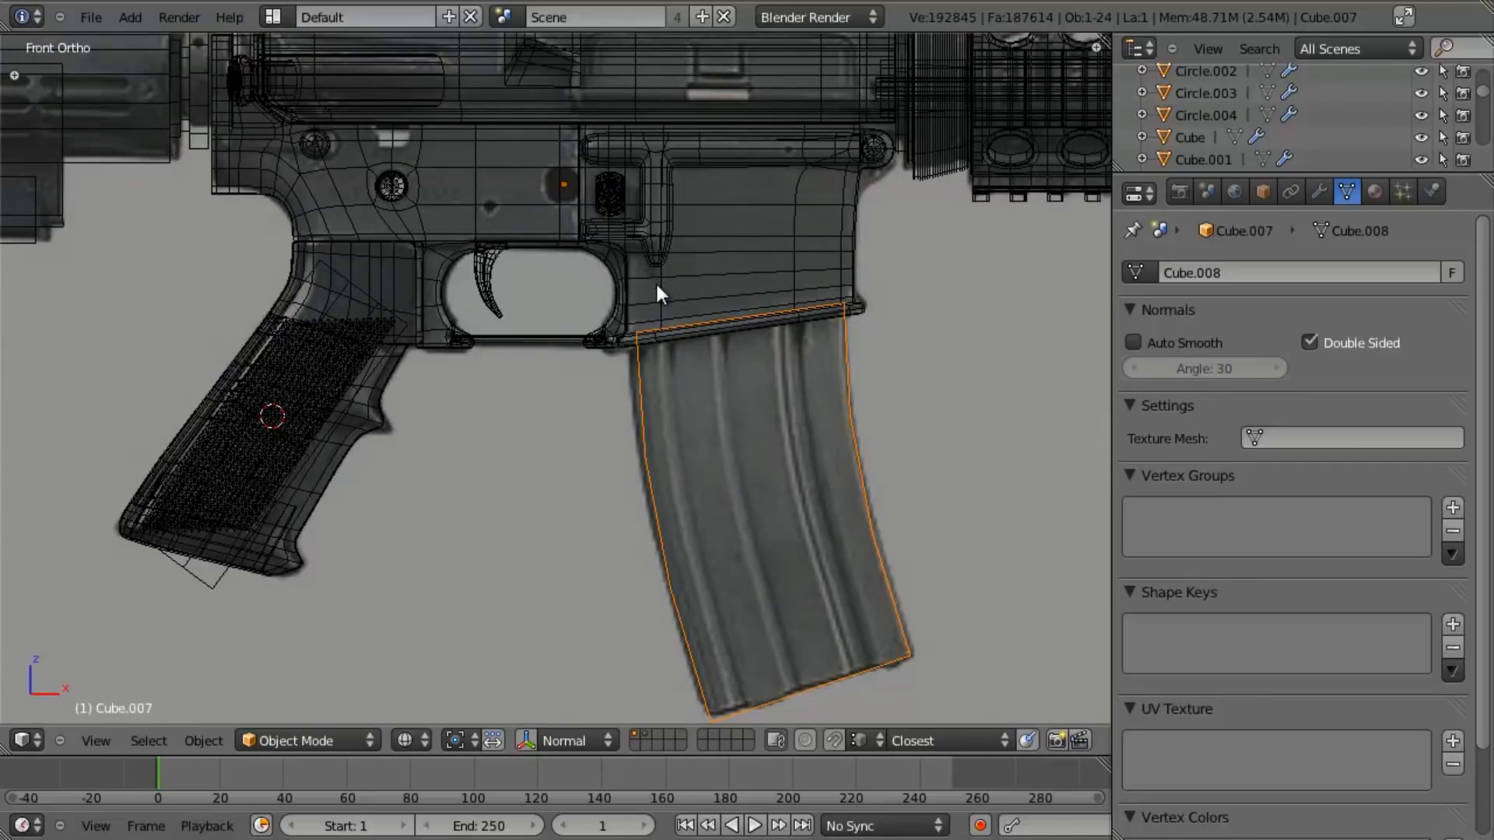
Step: Set the magazine's origin to its geometry
key(shift+ctrl+alt+c)
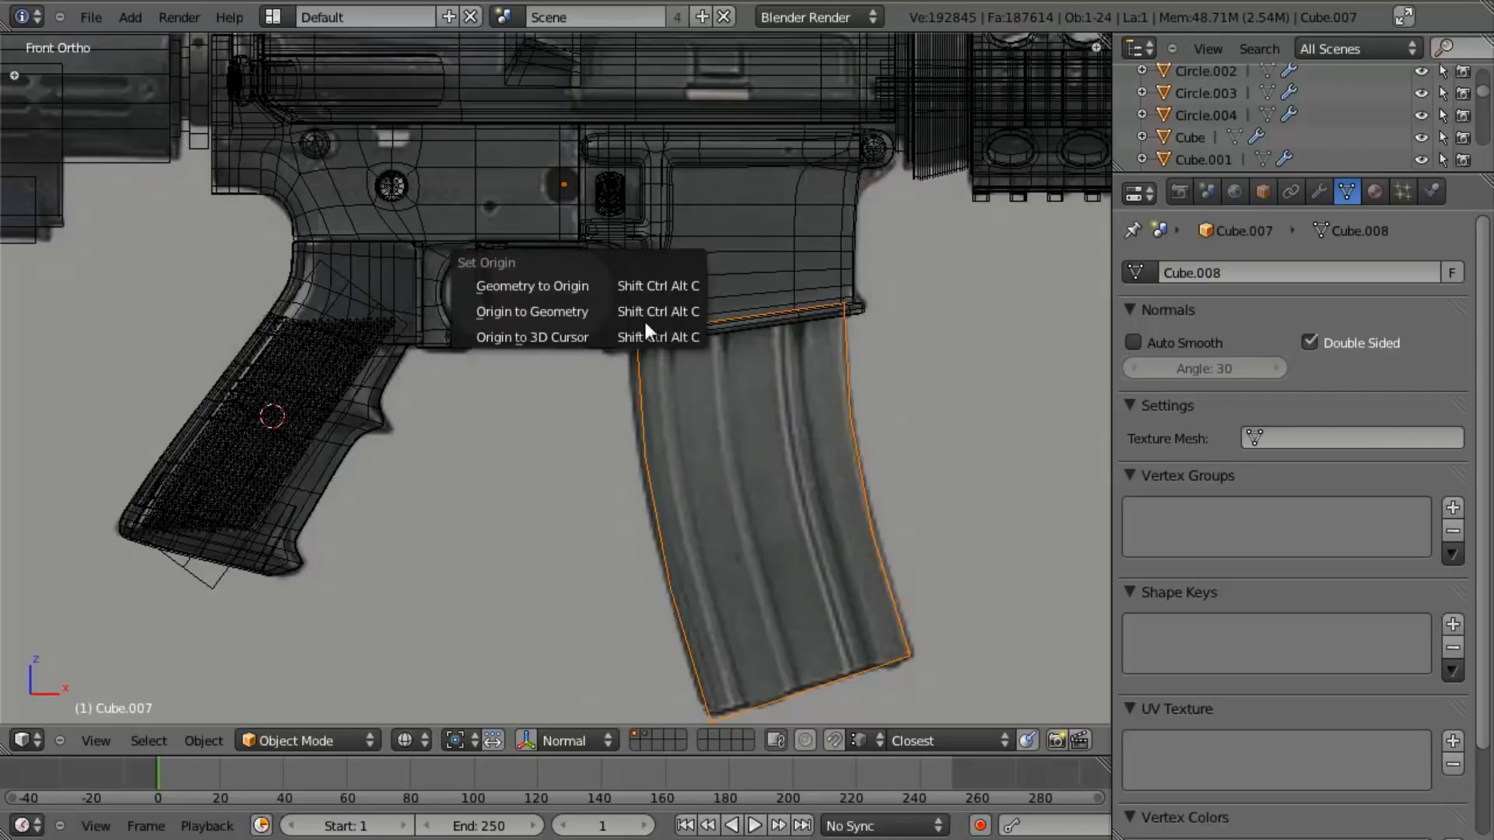
click(644, 311)
shift+middle_drag(680, 353, 645, 344)
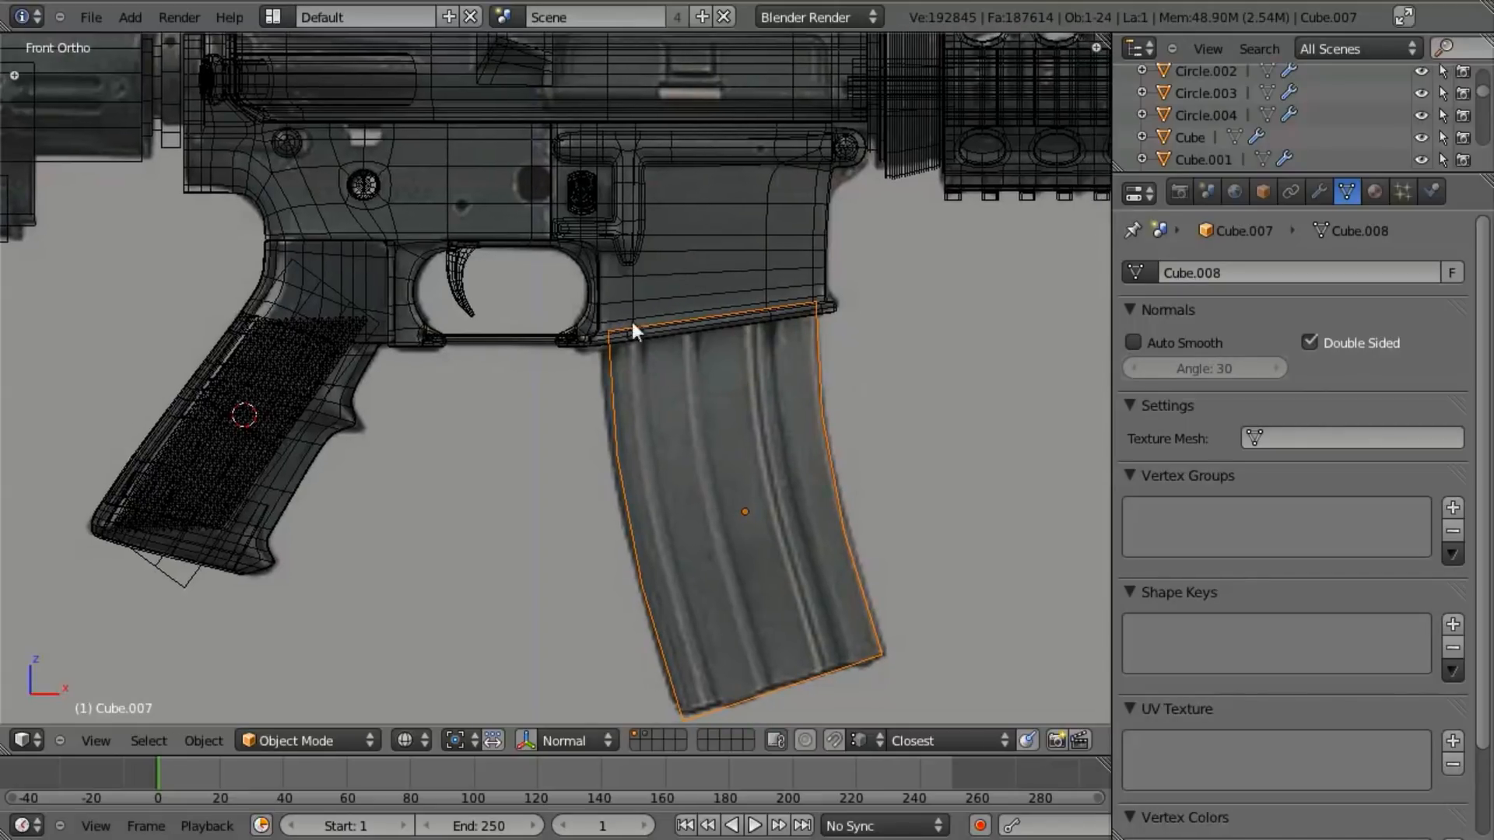
Step: Search the available operators for "origin" and dismiss the search
key(space)
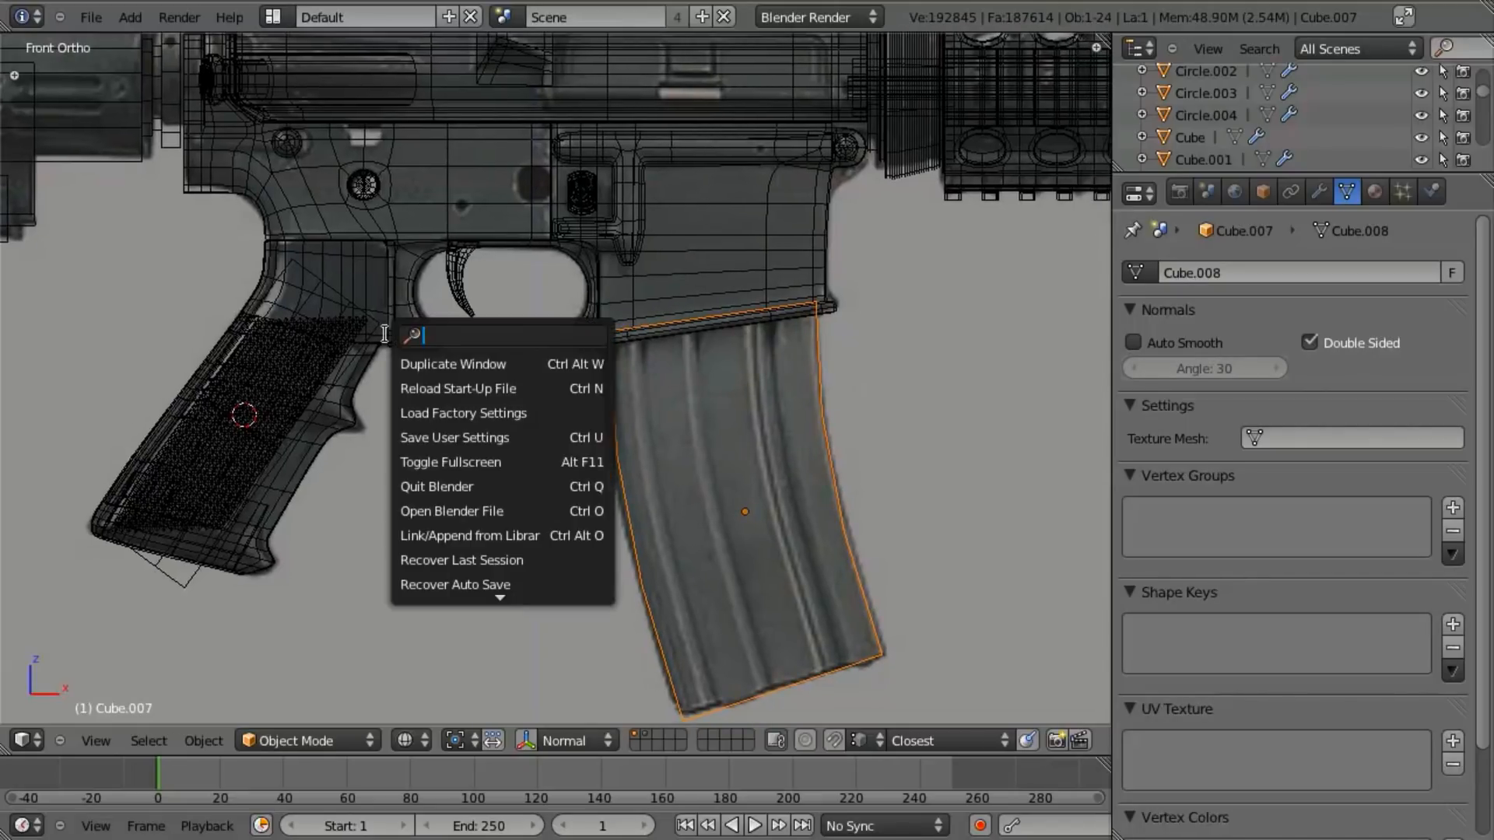
text(origin)
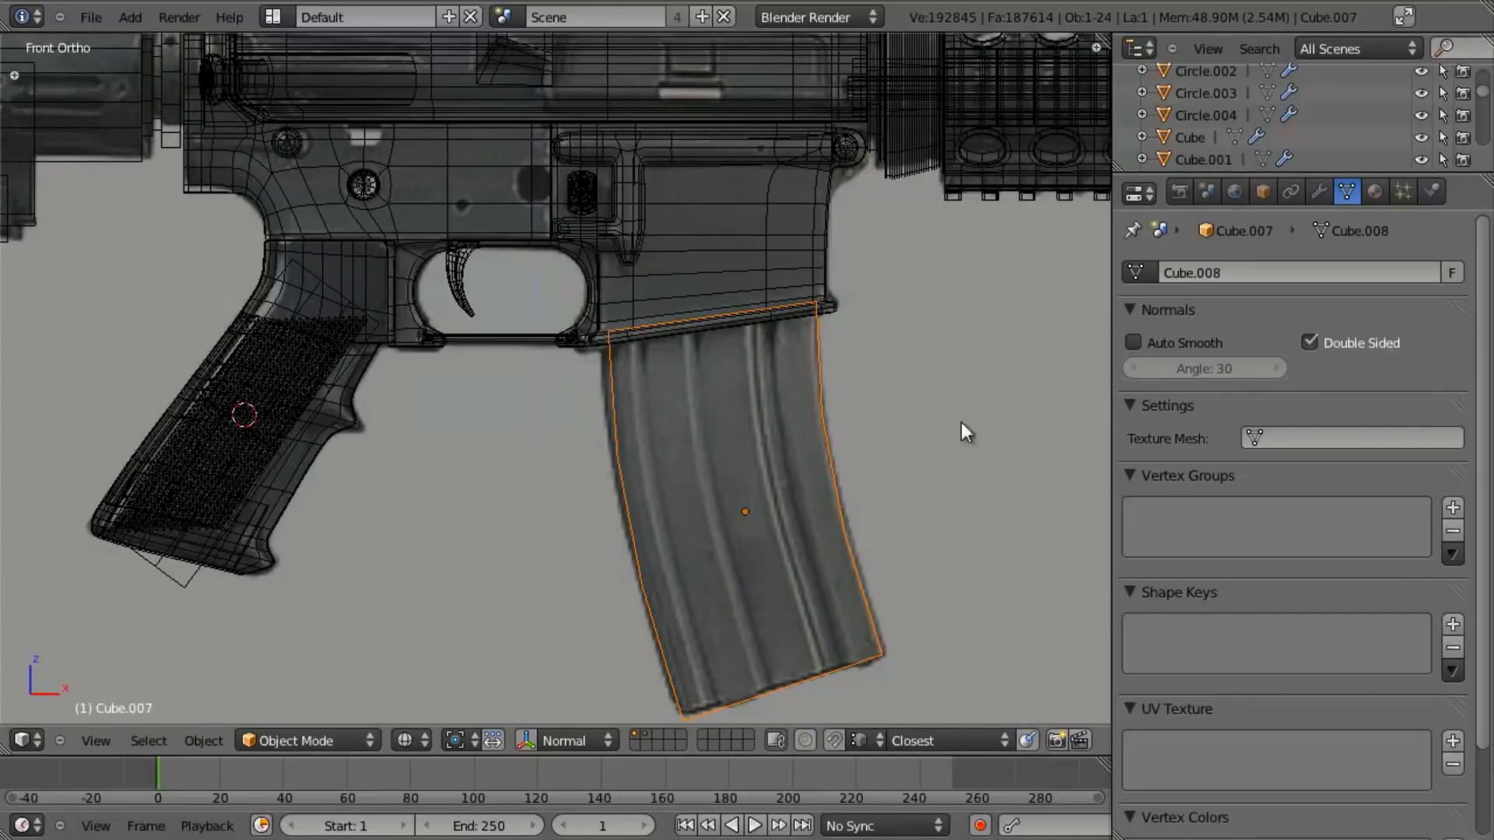
scroll(938, 413, down, 3)
scroll(848, 424, up, 2)
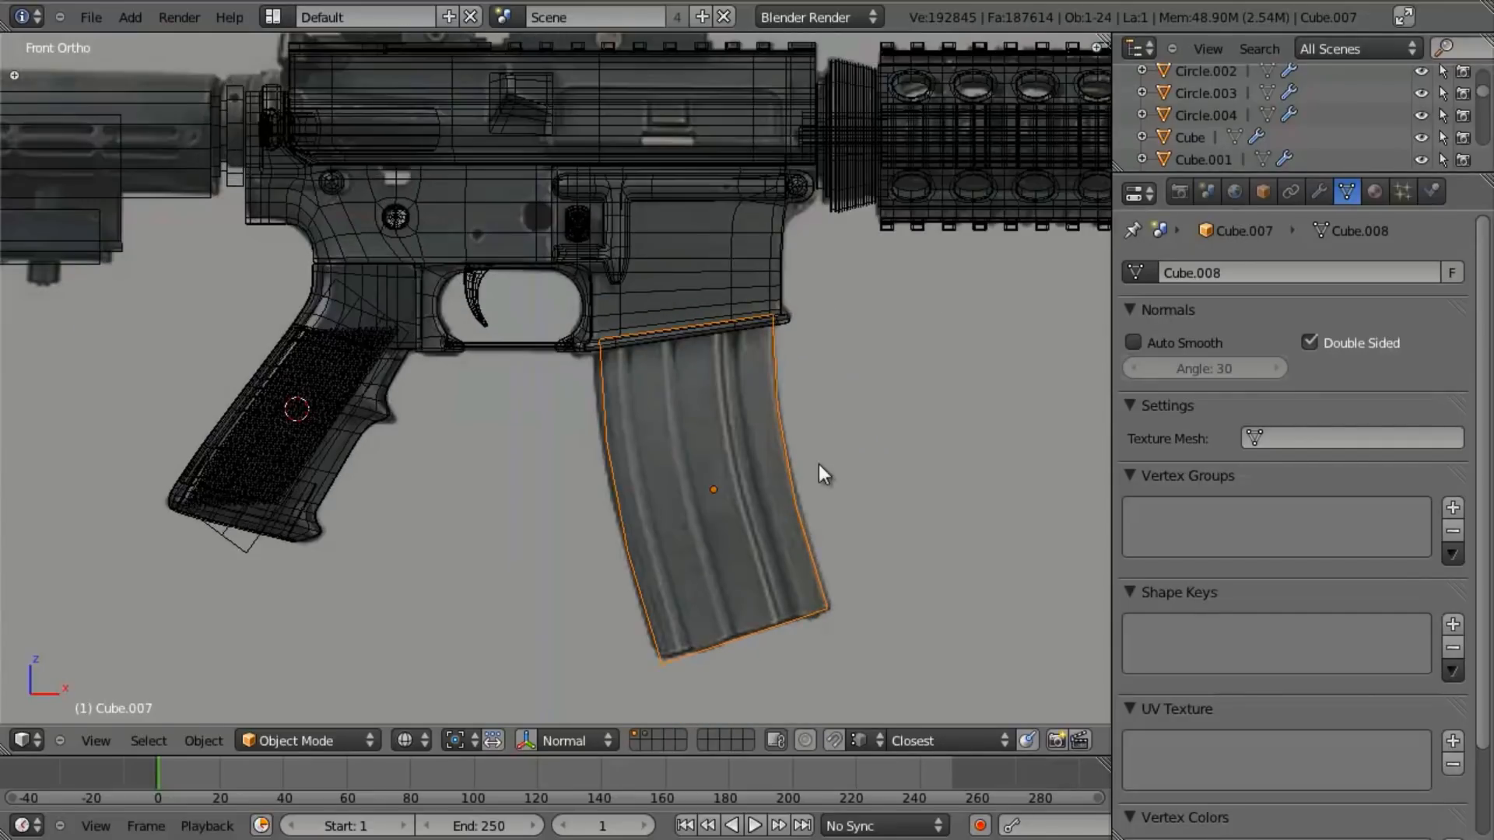
Step: Select the magazine's top face in Edit Mode and extrude it upward along its normal into the magazine well
key(Tab)
scroll(747, 463, up, 1)
key(a)
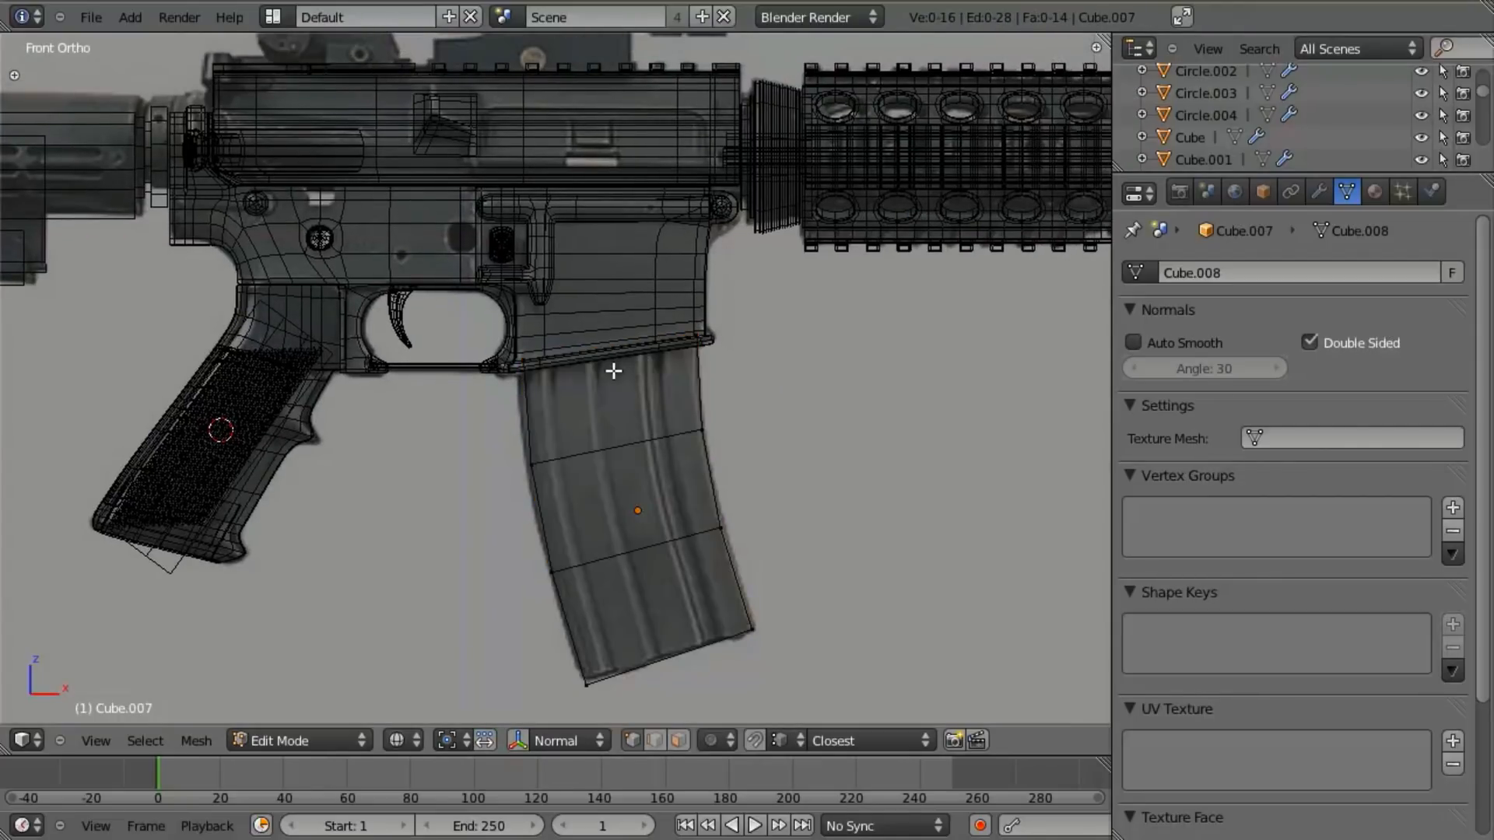
right_click(586, 352)
middle_drag(537, 383, 677, 445)
scroll(677, 444, up, 3)
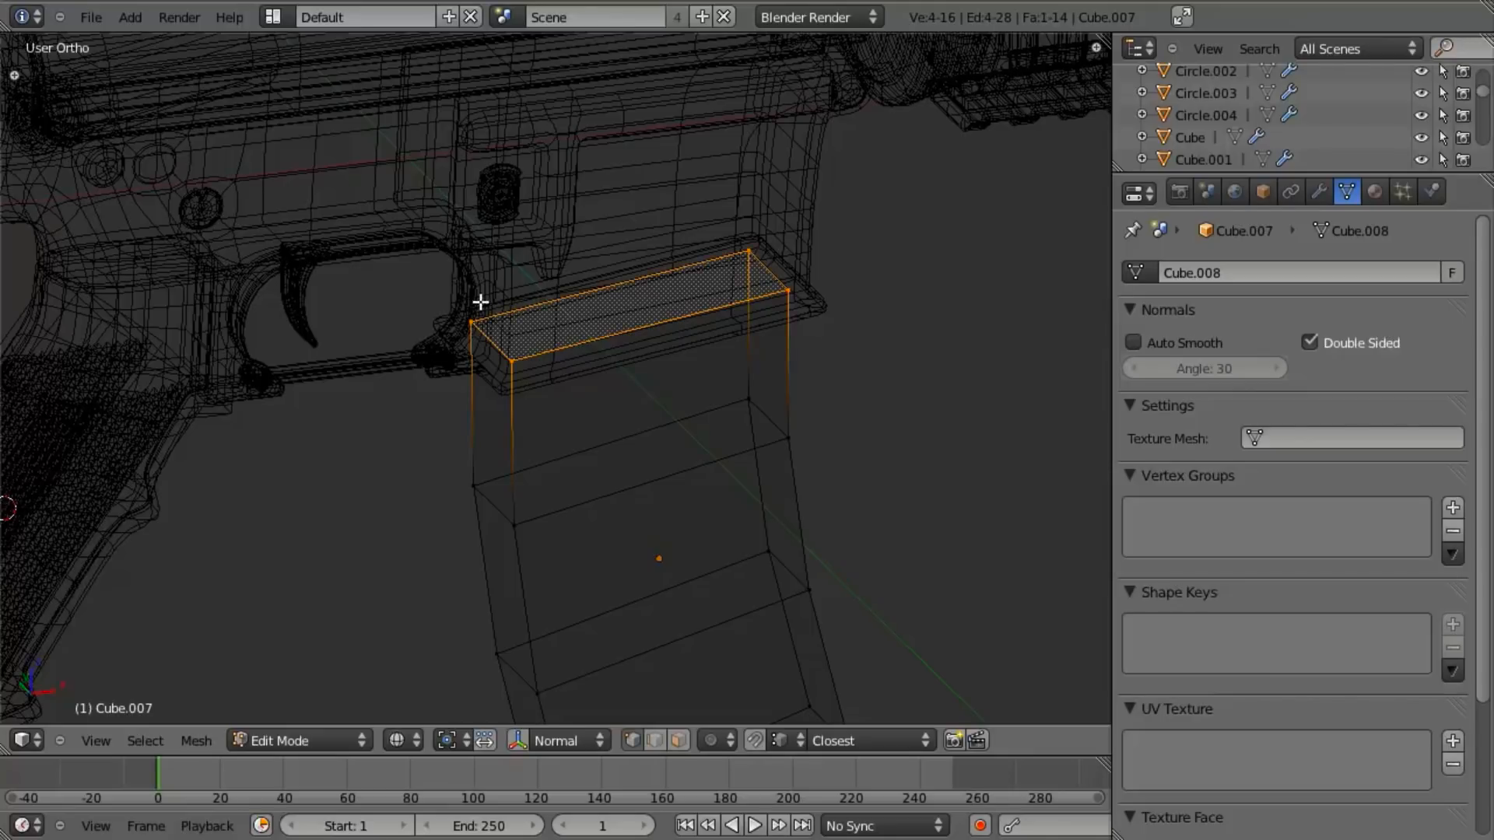
middle_drag(590, 397, 641, 358)
key(e)
right_click(620, 279)
key(KP_1)
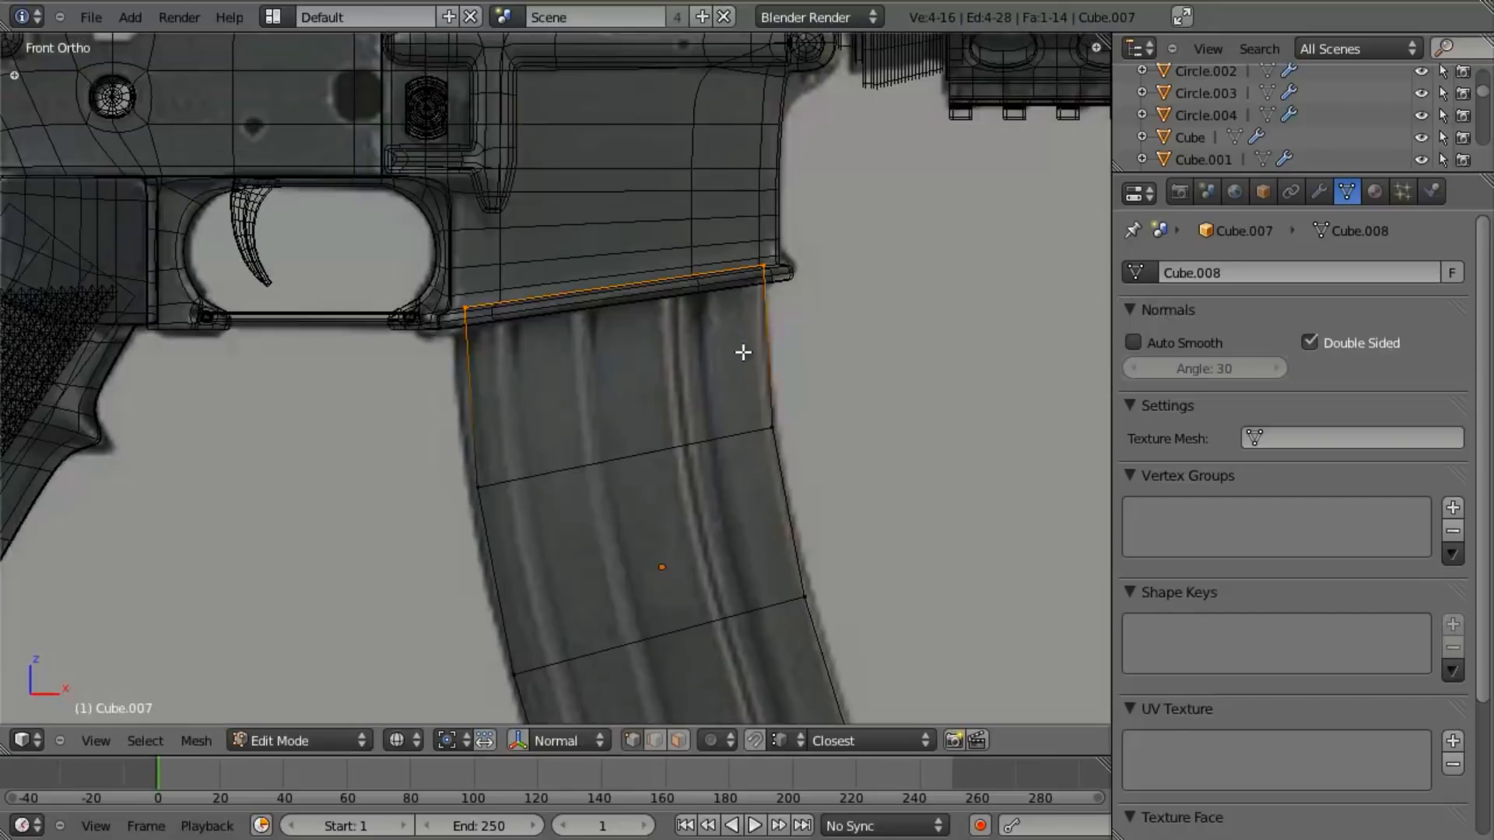
scroll(742, 350, down, 4)
scroll(671, 409, up, 2)
key(e)
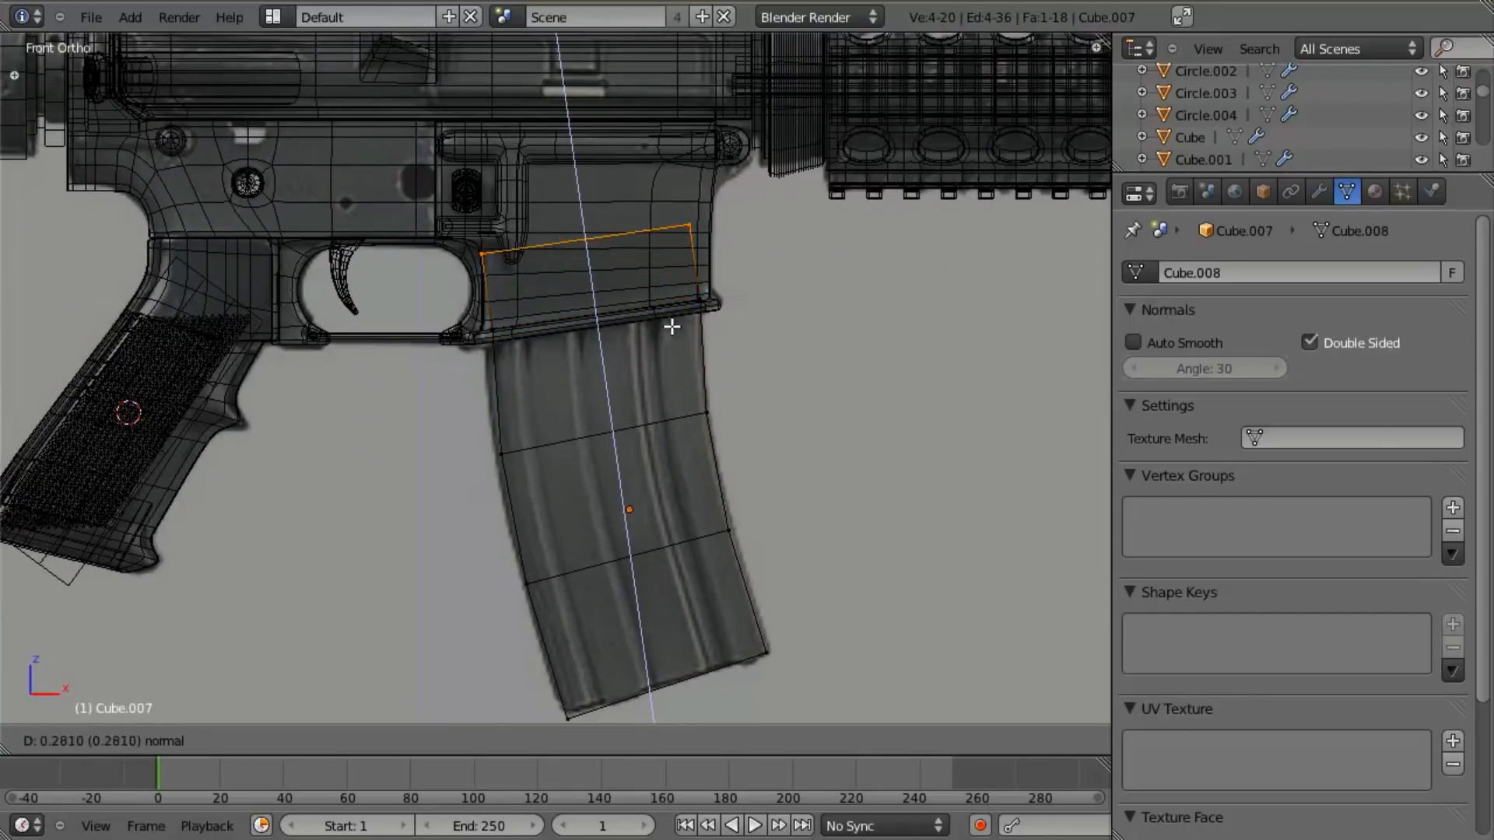
click(678, 294)
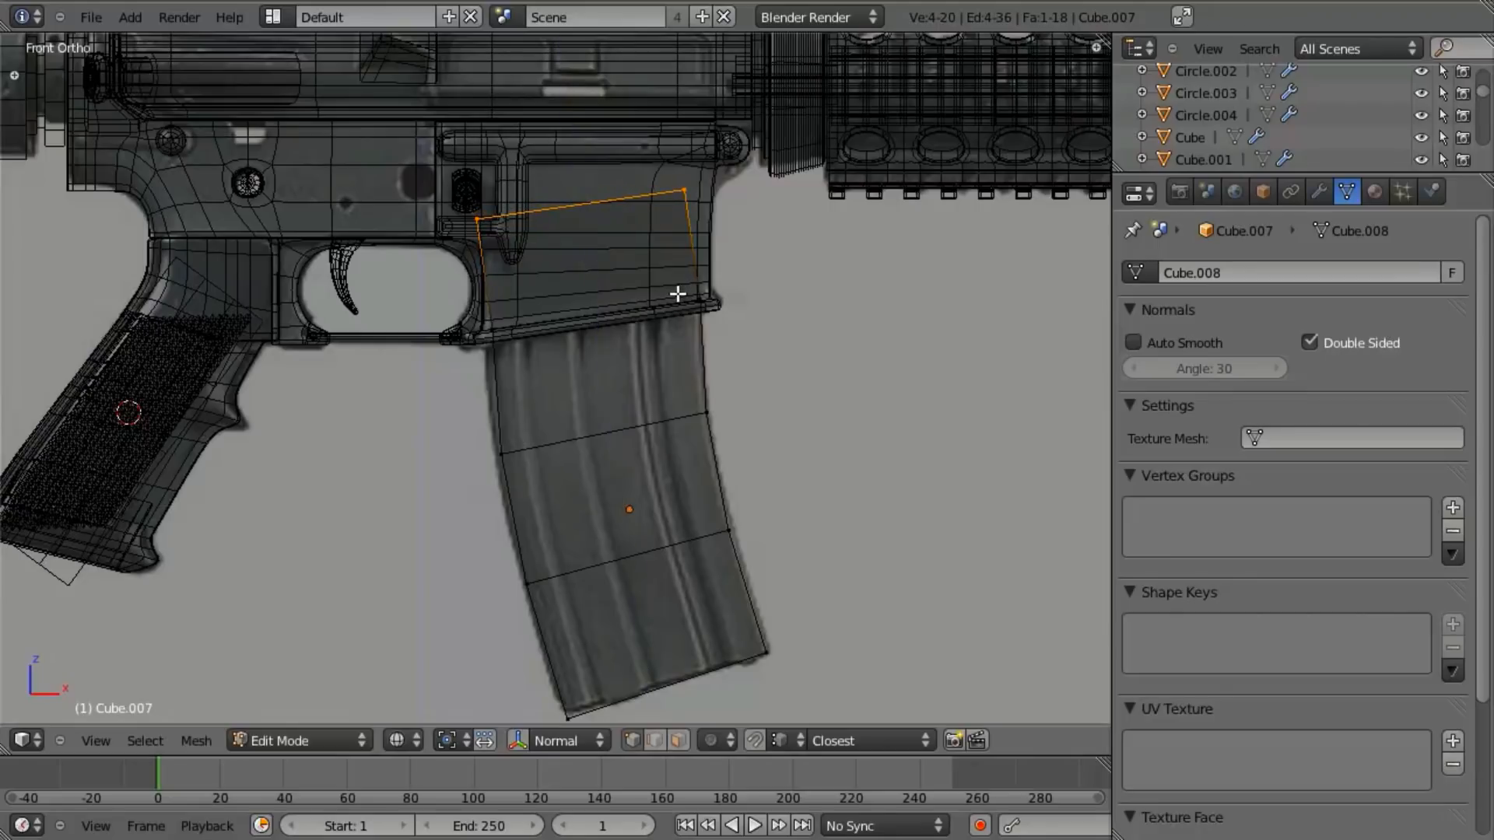
Step: Rotate the extruded top face about 7.56° and flatten it by scaling to 0 along Z
key(r)
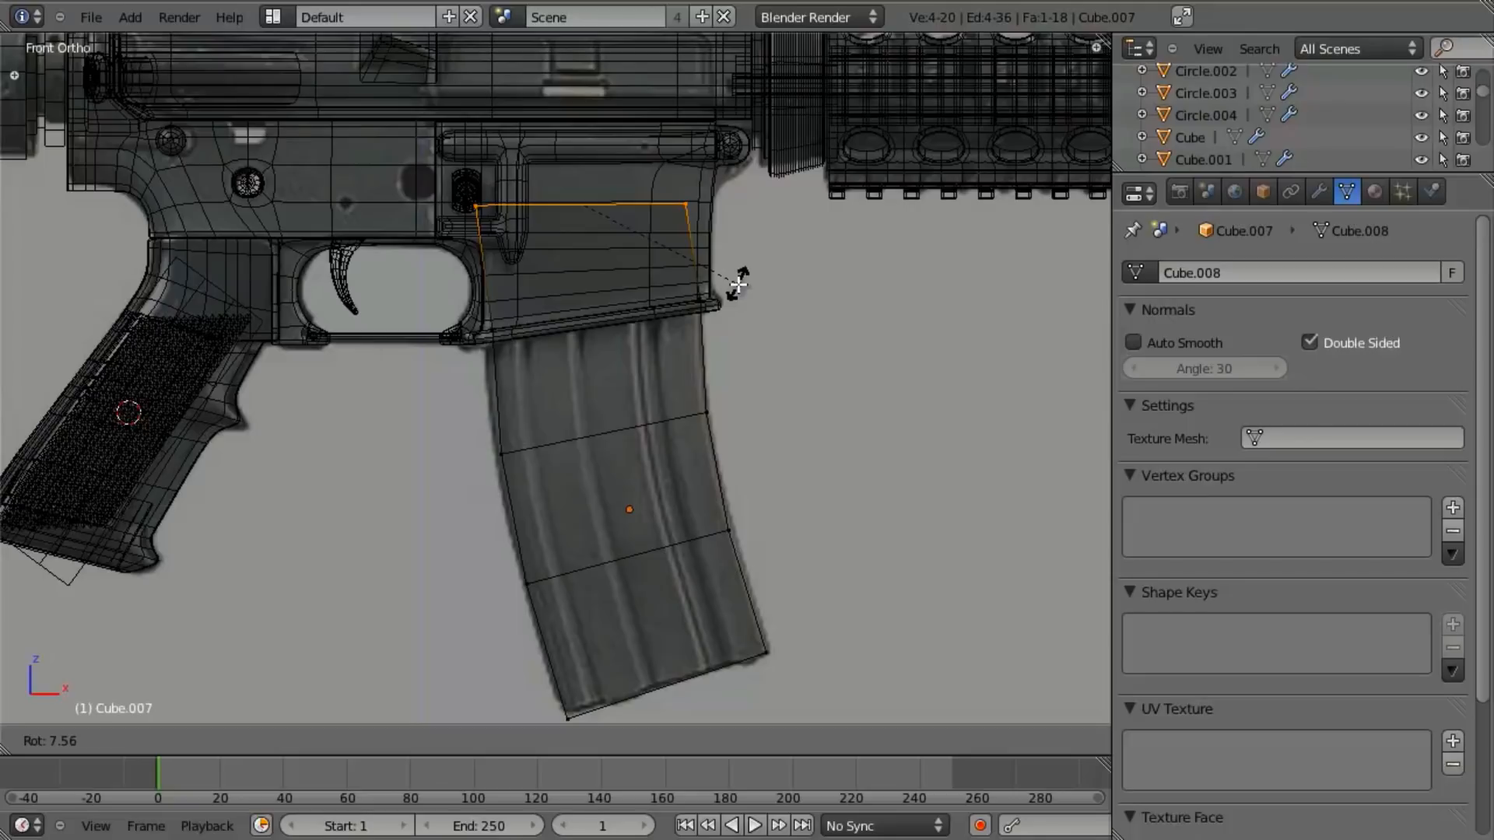
click(738, 284)
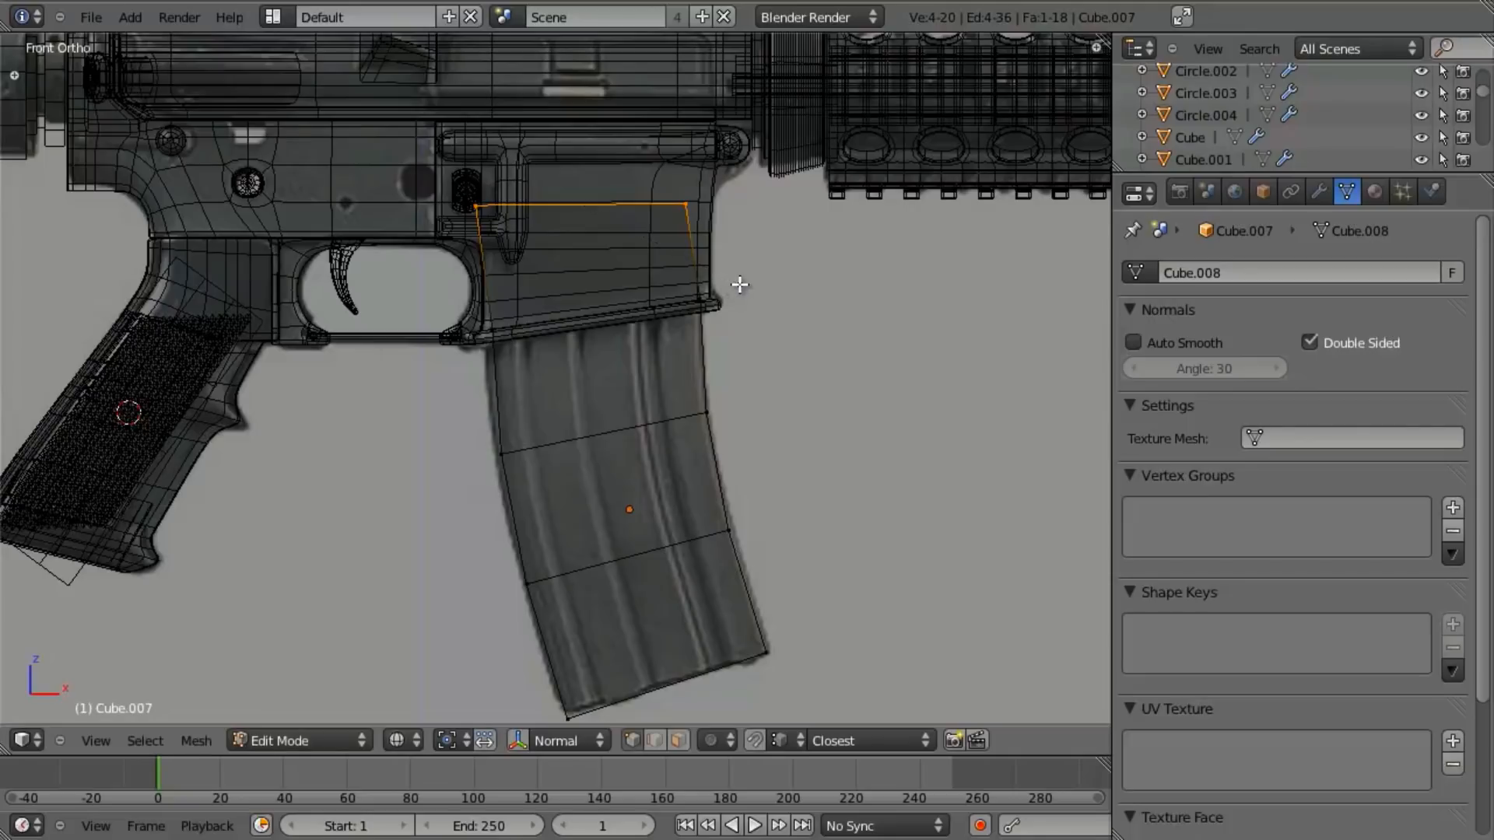
text(sz)
text(0)
key(Return)
Step: Move the flattened top face about 0.06 along the global X axis to straighten the magazine's upper section
key(g)
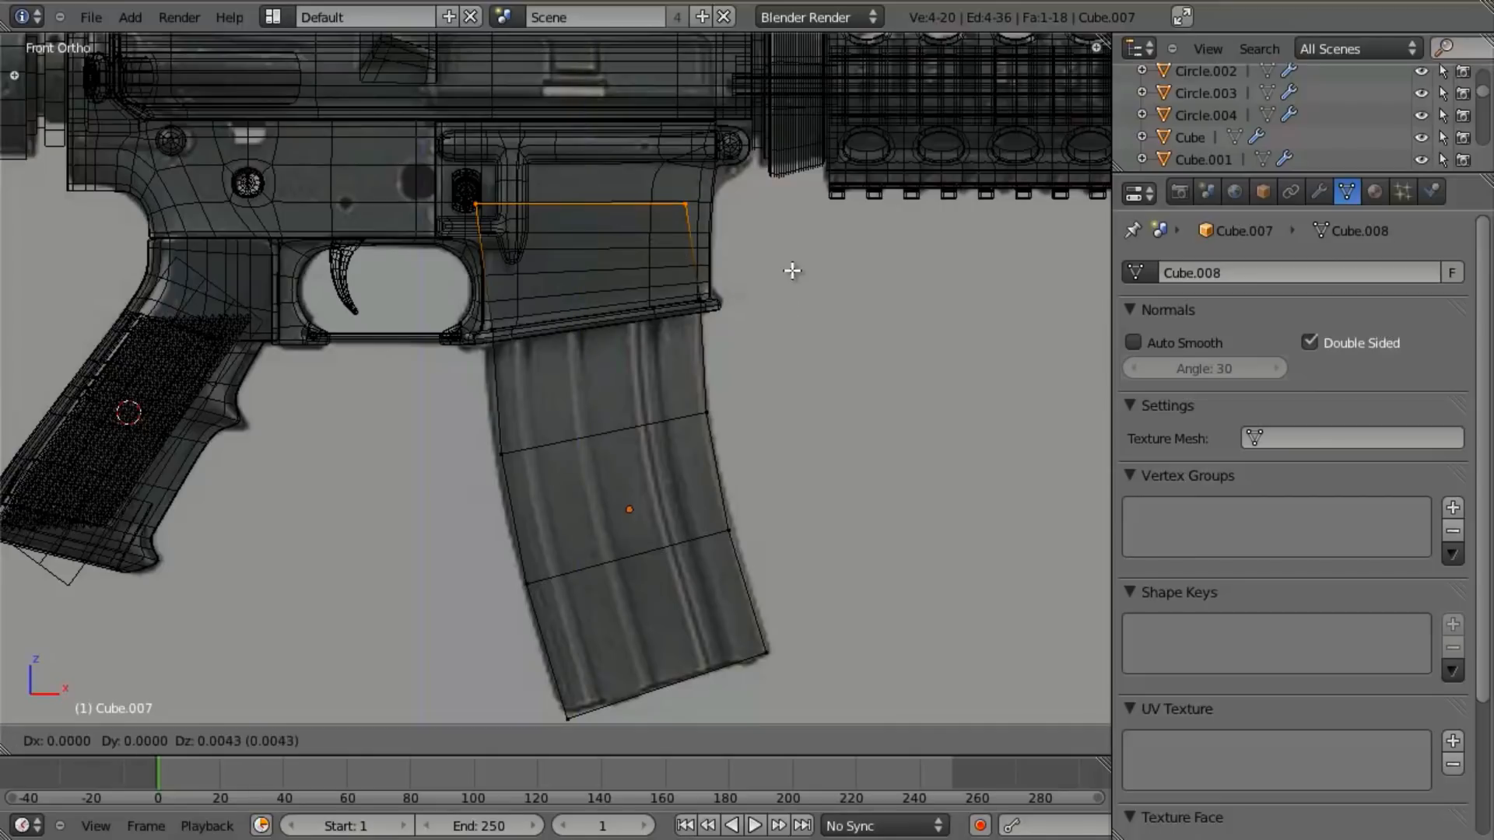
key(x)
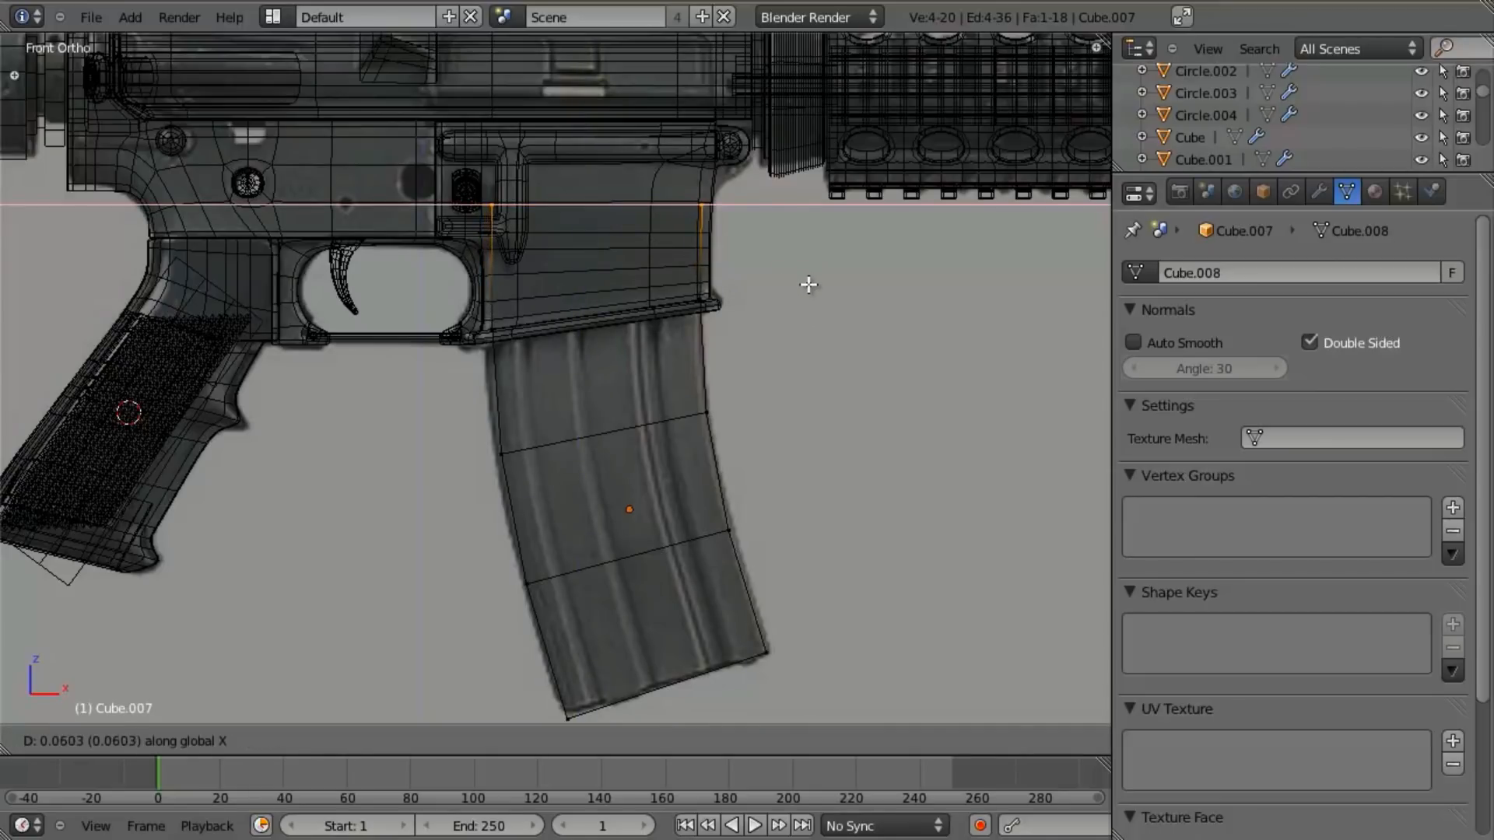
click(807, 283)
Step: Box-select the magazine's top vertices and nudge them about -0.0034 along global X
key(a)
key(b)
drag(688, 175, 806, 724)
key(a)
key(b)
drag(477, 197, 782, 249)
key(g)
key(x)
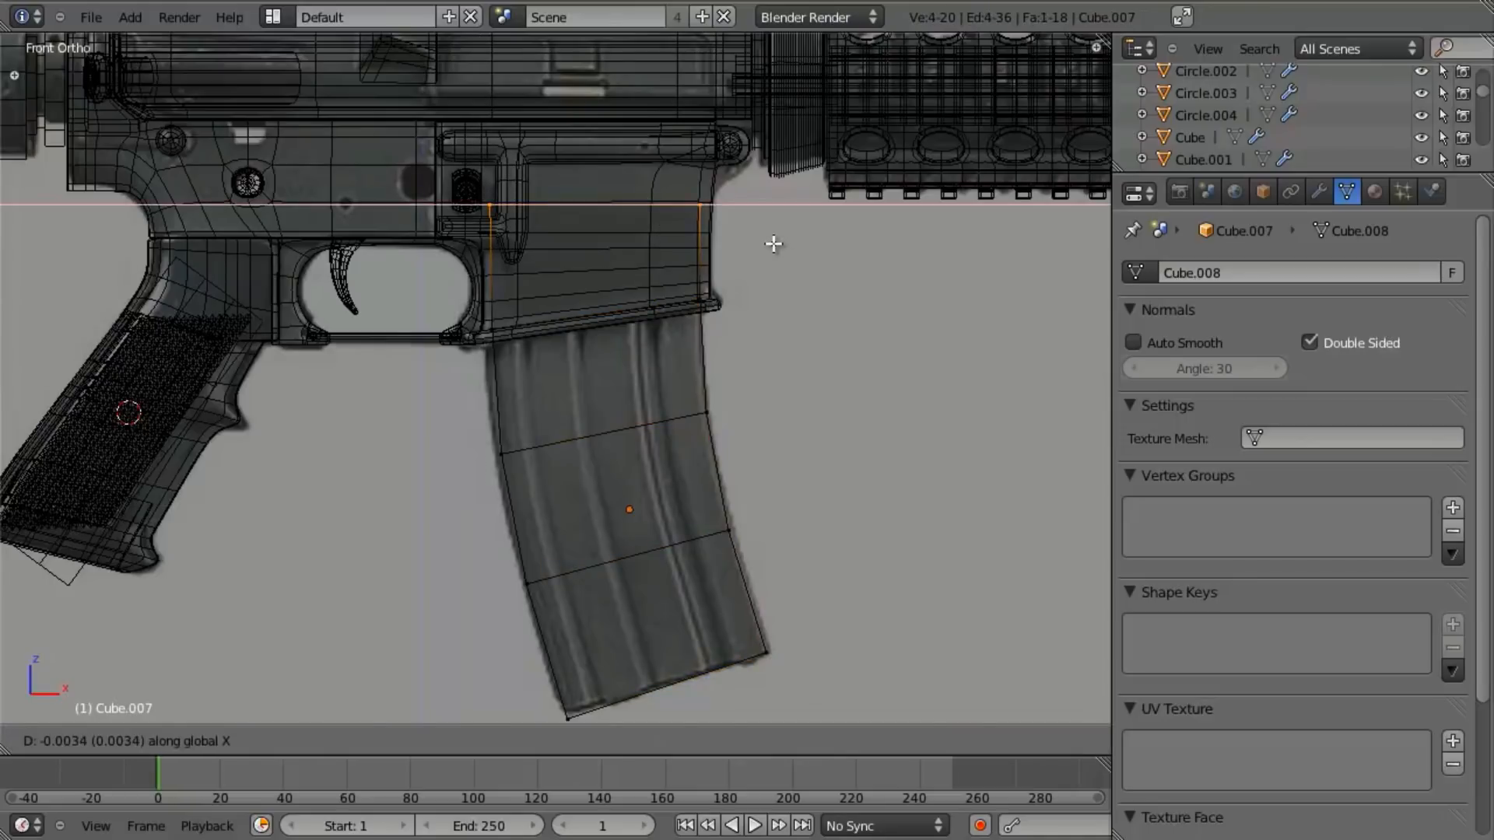
click(773, 244)
Step: Return the magazine to Object Mode with solid shading in a maximized 3D viewport
key(a)
scroll(804, 376, up, 3)
key(z)
key(ctrl+Up)
scroll(927, 487, down, 5)
middle_drag(927, 487, 963, 324)
key(Tab)
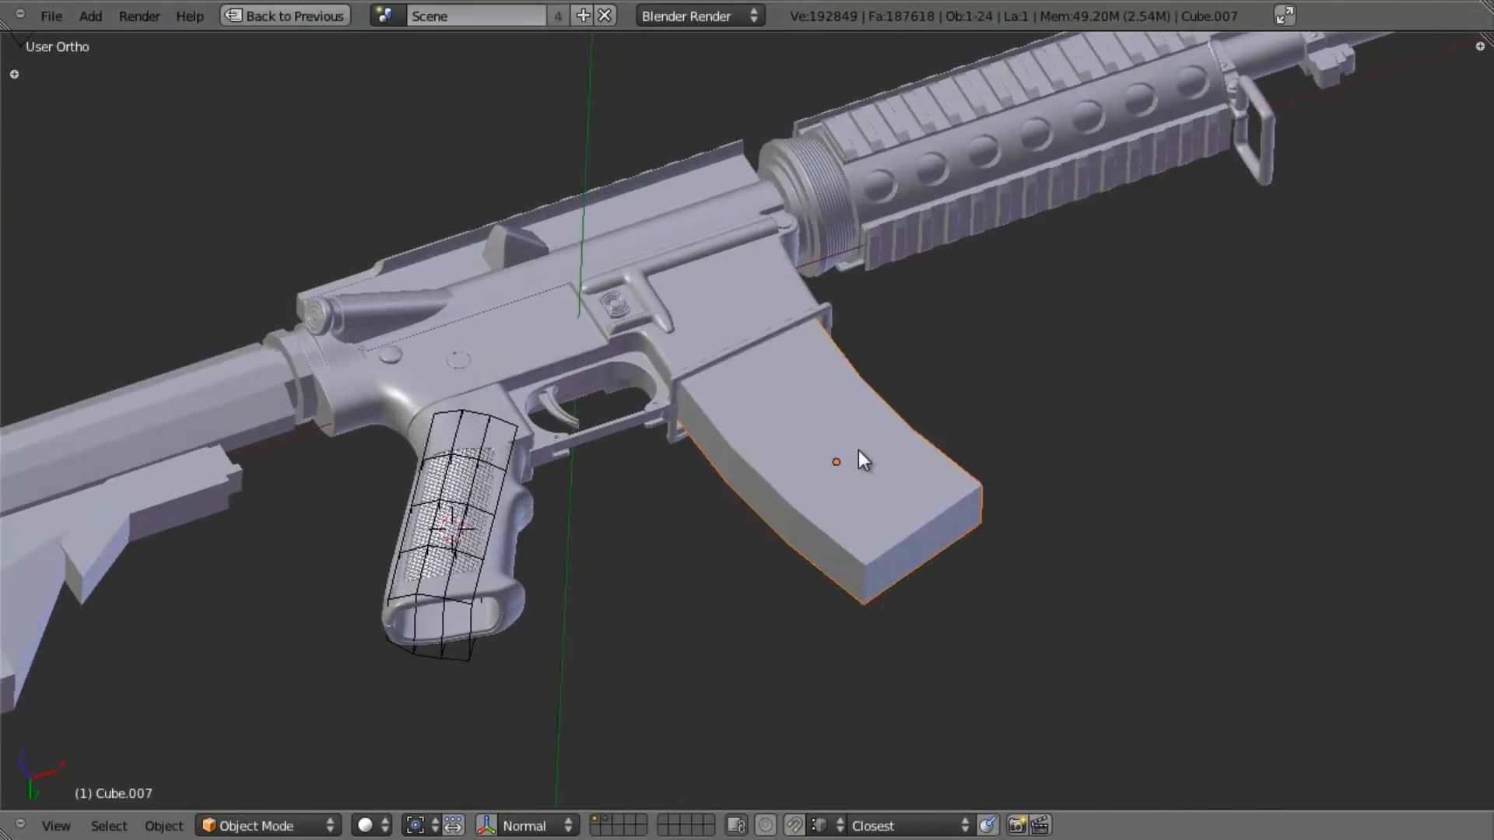
Step: Isolate the magazine in local view and show it from the front over the reference photo
key(KP_Divide)
middle_drag(800, 390, 884, 563)
key(KP_1)
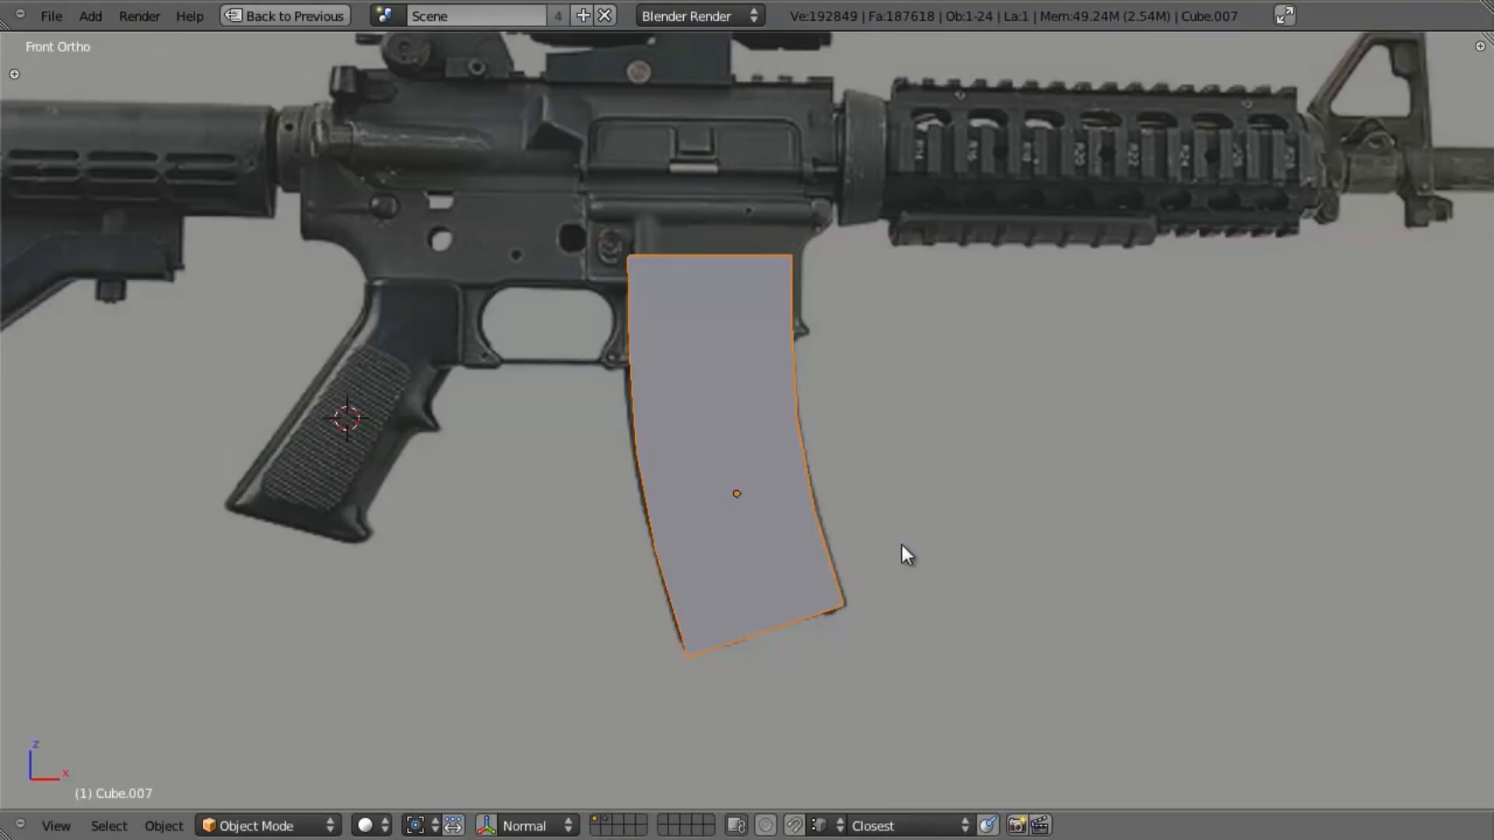
Step: Show the magazine as wireframe in Edit Mode and nudge its upper two rear-edge corners below the top along global X to match the photo
key(alt+z)
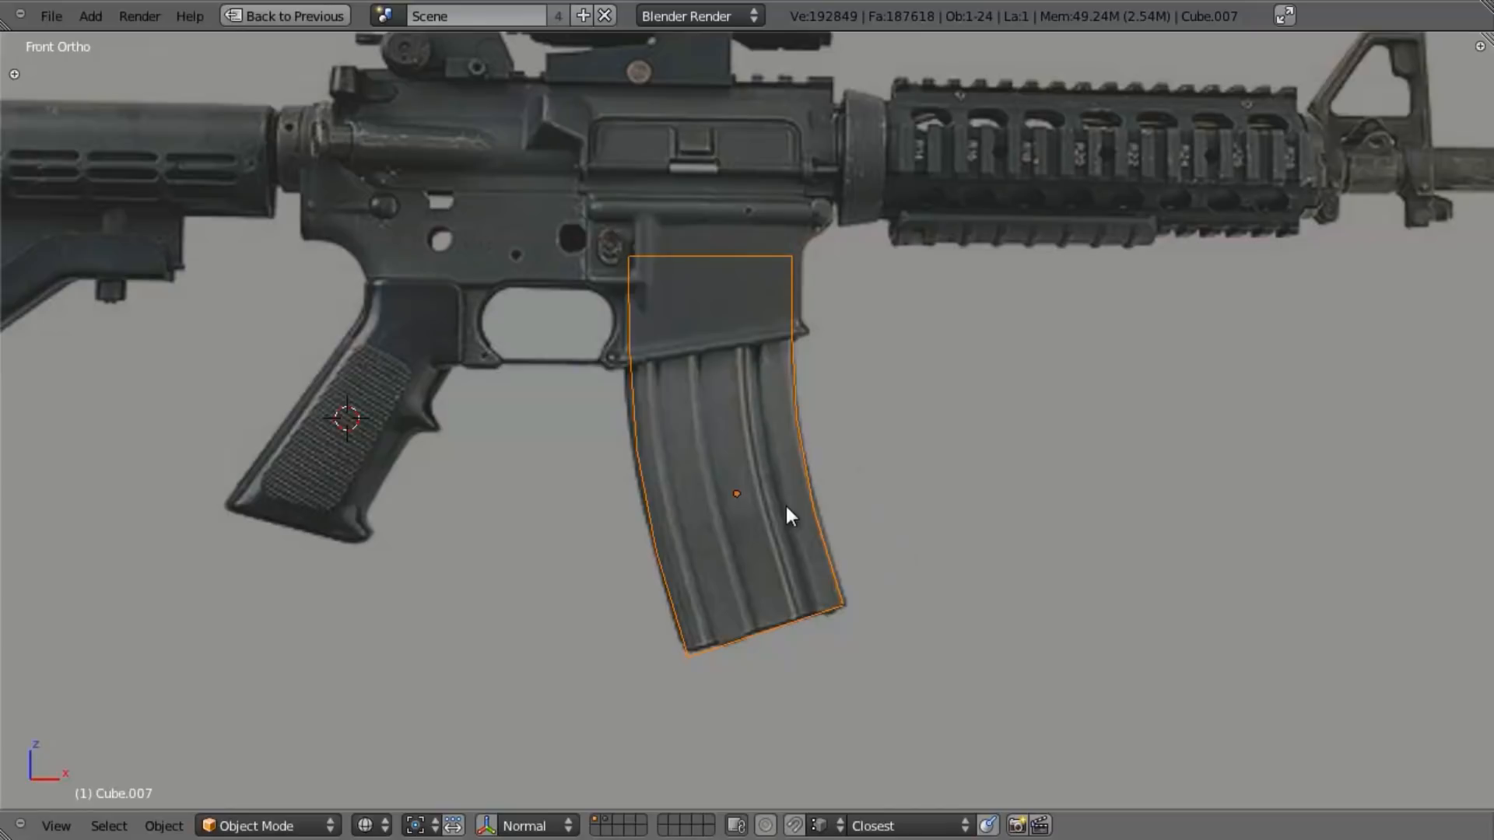
scroll(823, 474, up, 2)
key(Tab)
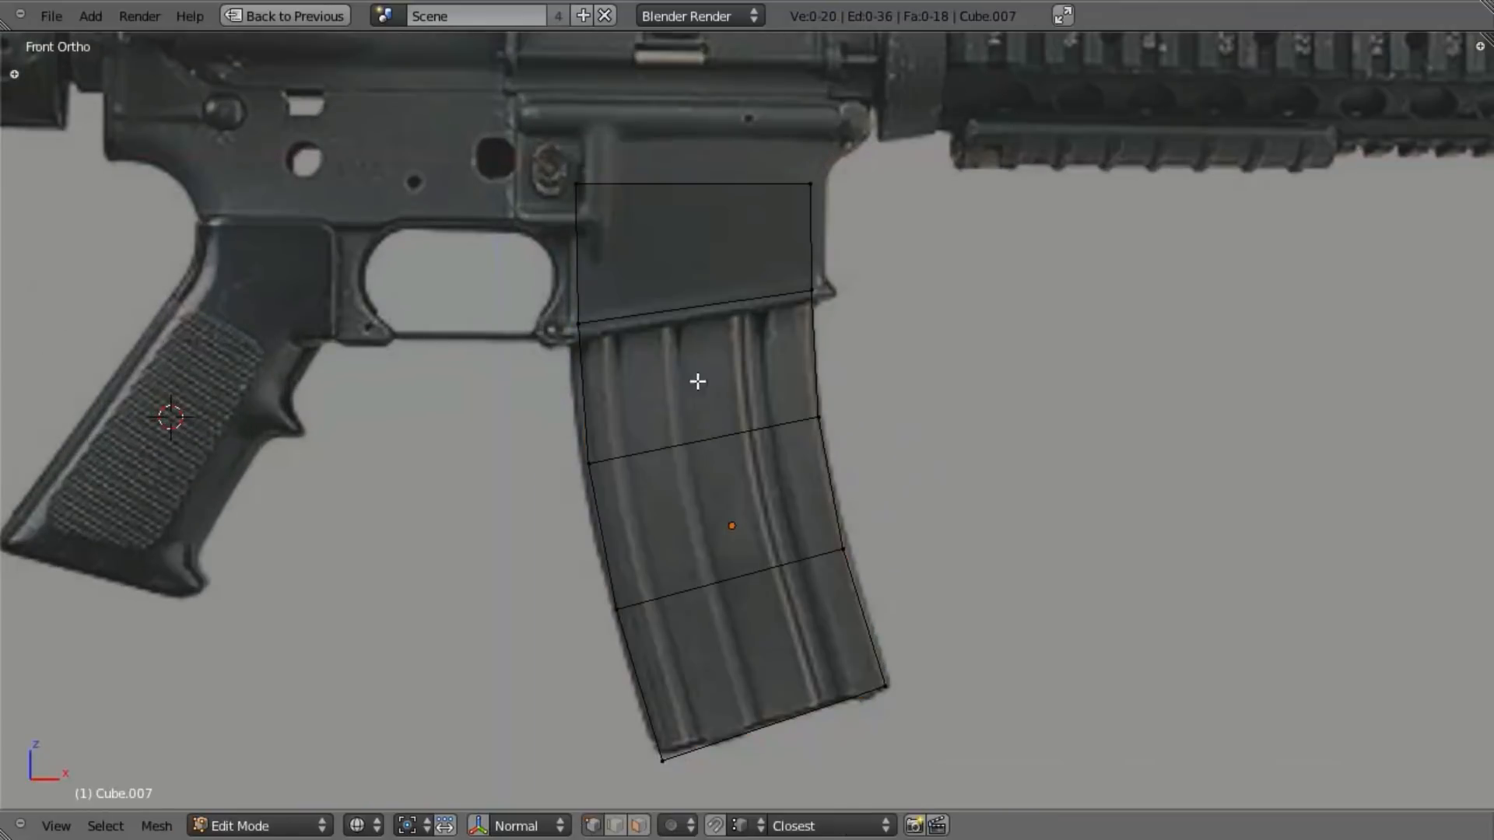
key(b)
drag(548, 283, 634, 472)
key(b)
key(g)
key(x)
click(631, 470)
Step: Box-select the rear-edge vertices at the lowest cross loop and nudge them rearward along global X onto the photo's outline
key(a)
key(b)
drag(580, 544, 674, 635)
key(g)
key(x)
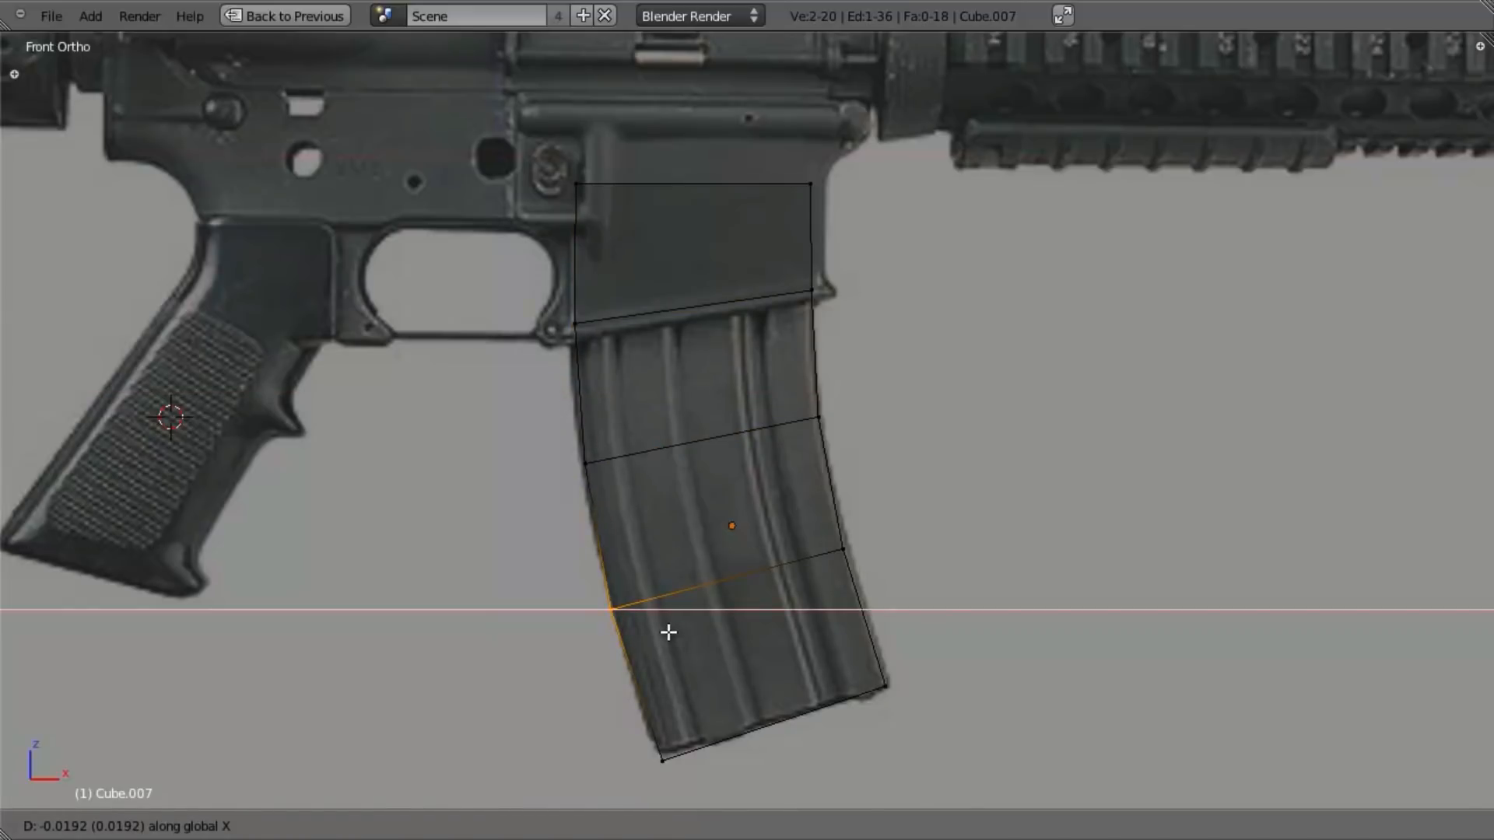
click(671, 633)
key(a)
key(b)
drag(727, 387, 824, 455)
key(g)
key(x)
key(Escape)
Step: Box-select the lower two pairs of front-edge vertices and nudge them slightly forward along global X to meet the photo's outline
key(b)
drag(764, 533, 894, 705)
key(g)
key(x)
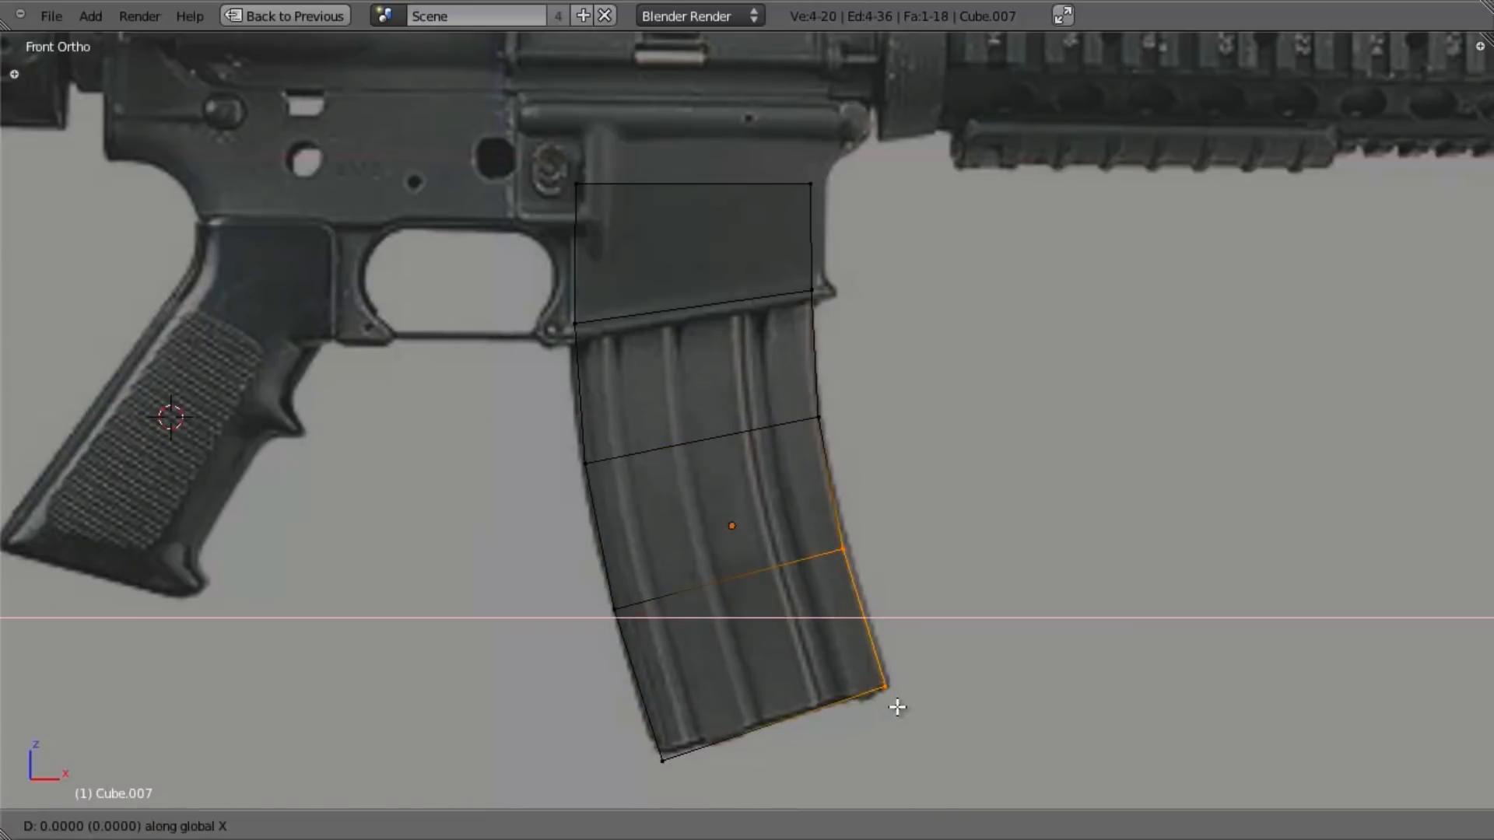
key(Escape)
Step: Raise the magazine's bottom rear corner vertices about 0.0077 along global Z and clear the selection
key(a)
key(b)
drag(663, 700, 685, 789)
key(g)
key(z)
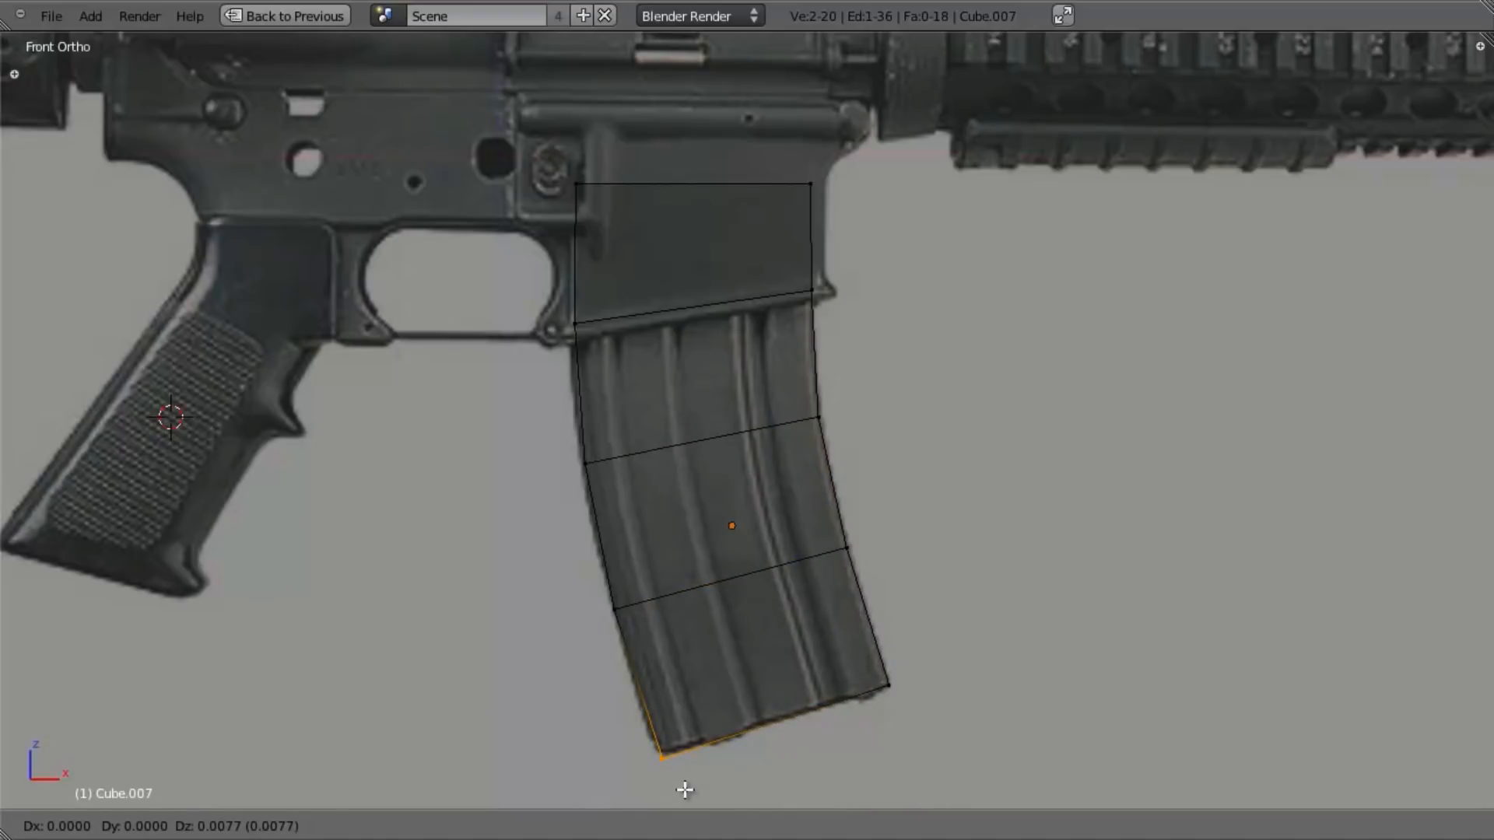
click(685, 790)
key(a)
scroll(734, 624, down, 2)
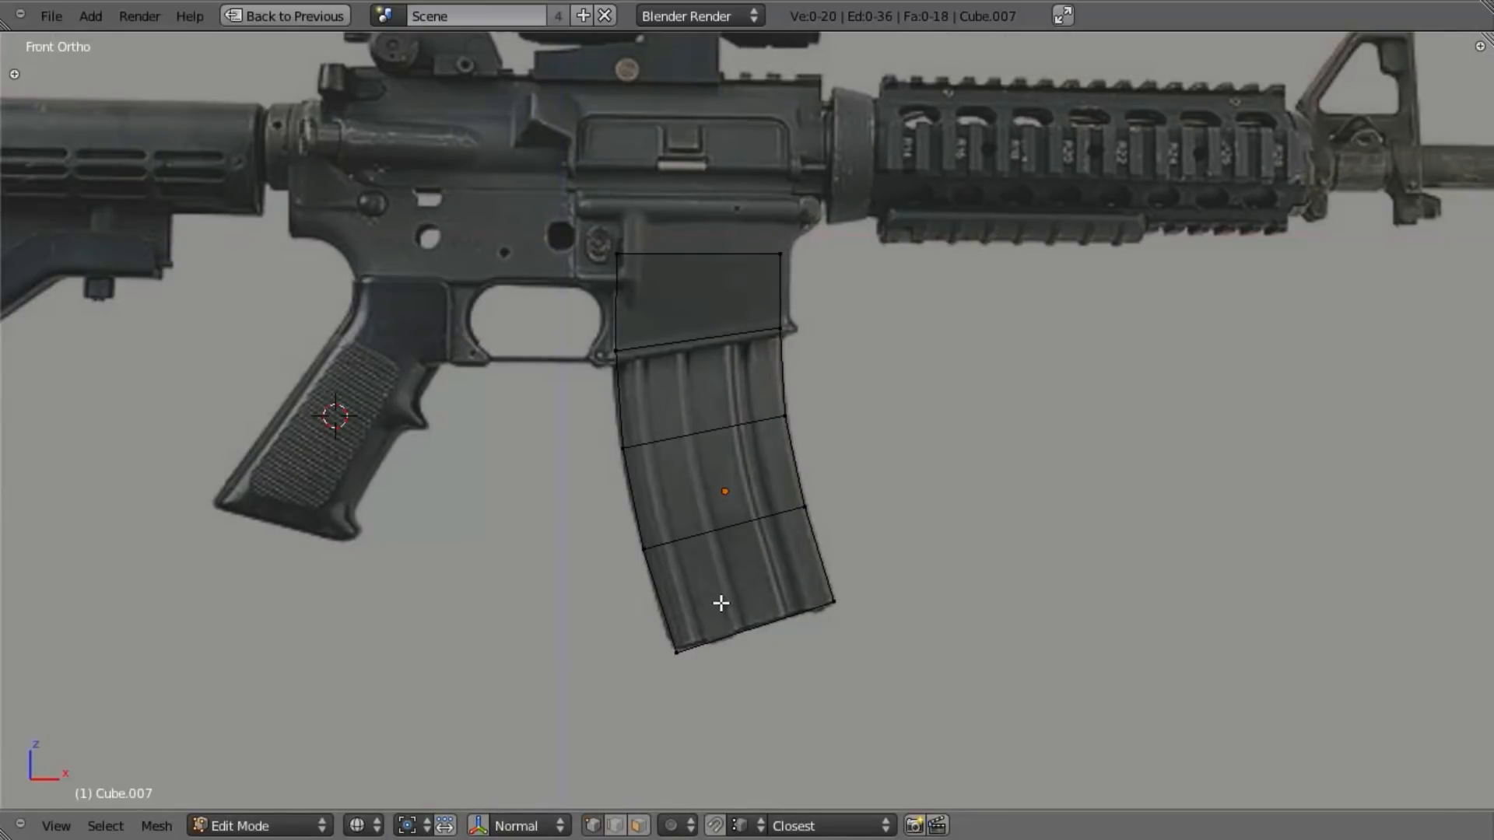
scroll(720, 600, up, 2)
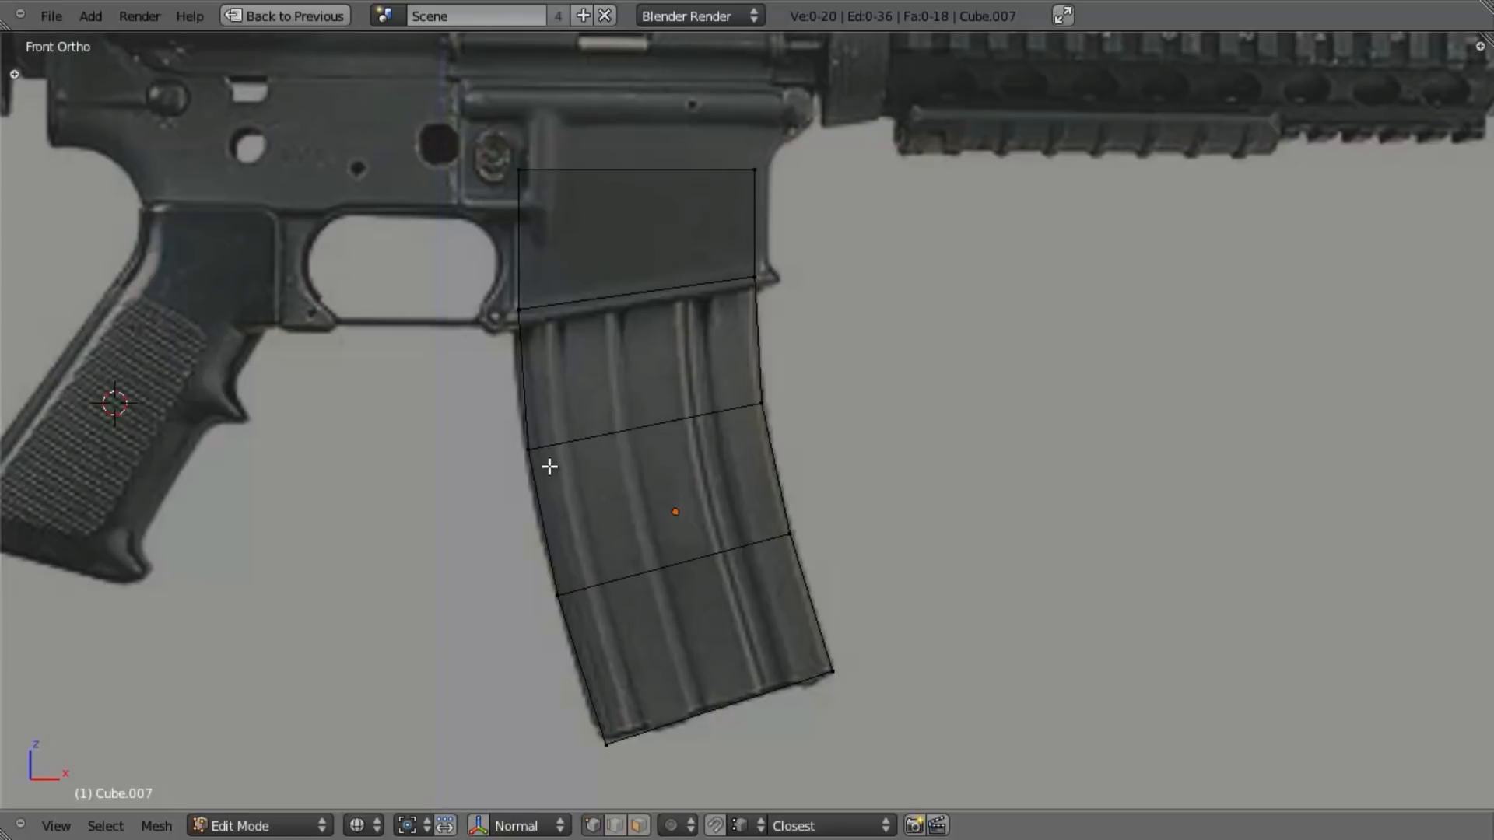
middle_drag(551, 465, 710, 517)
key(ctrl+r)
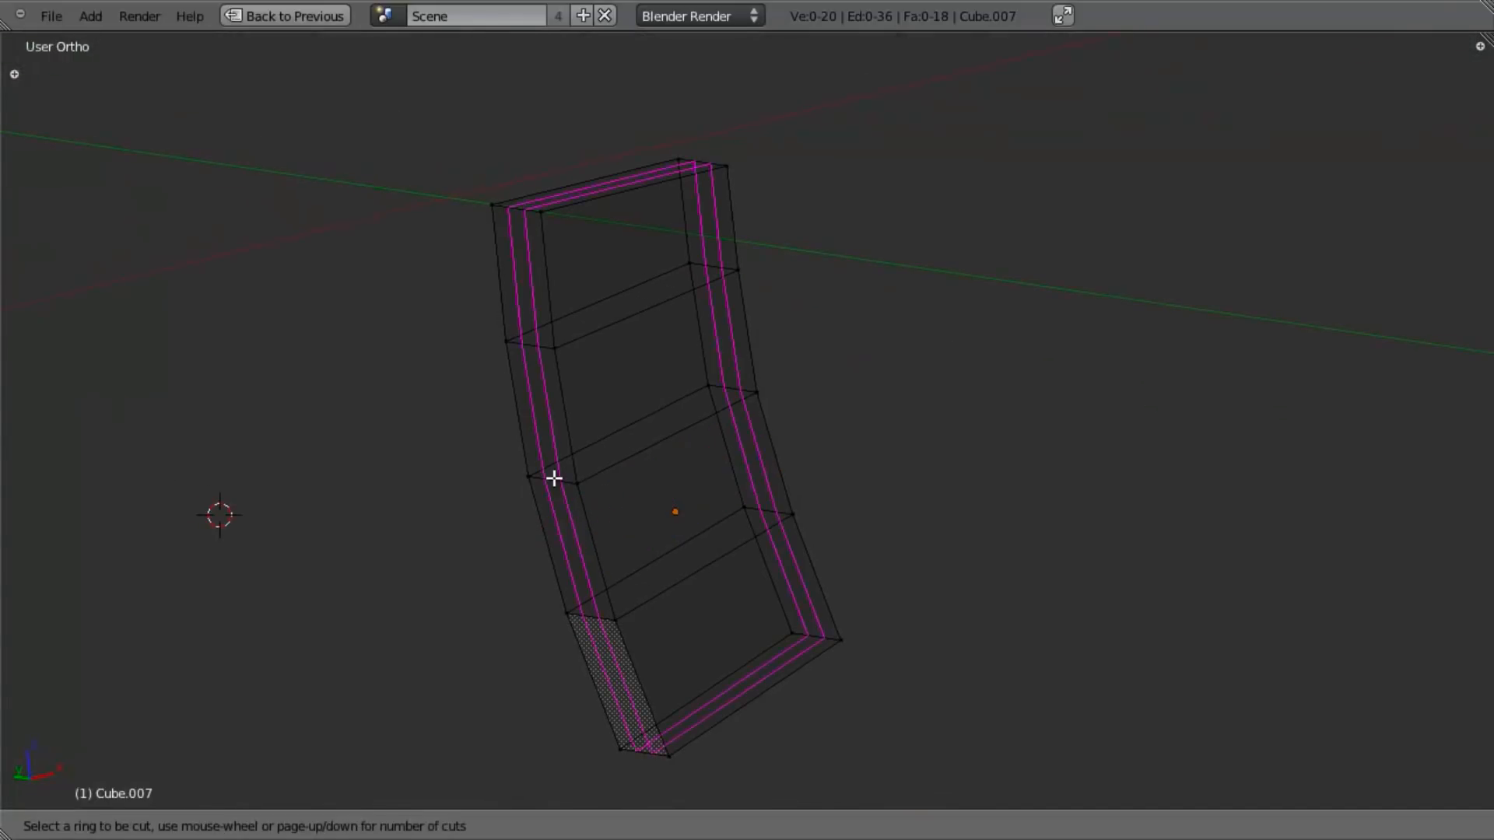
key(Escape)
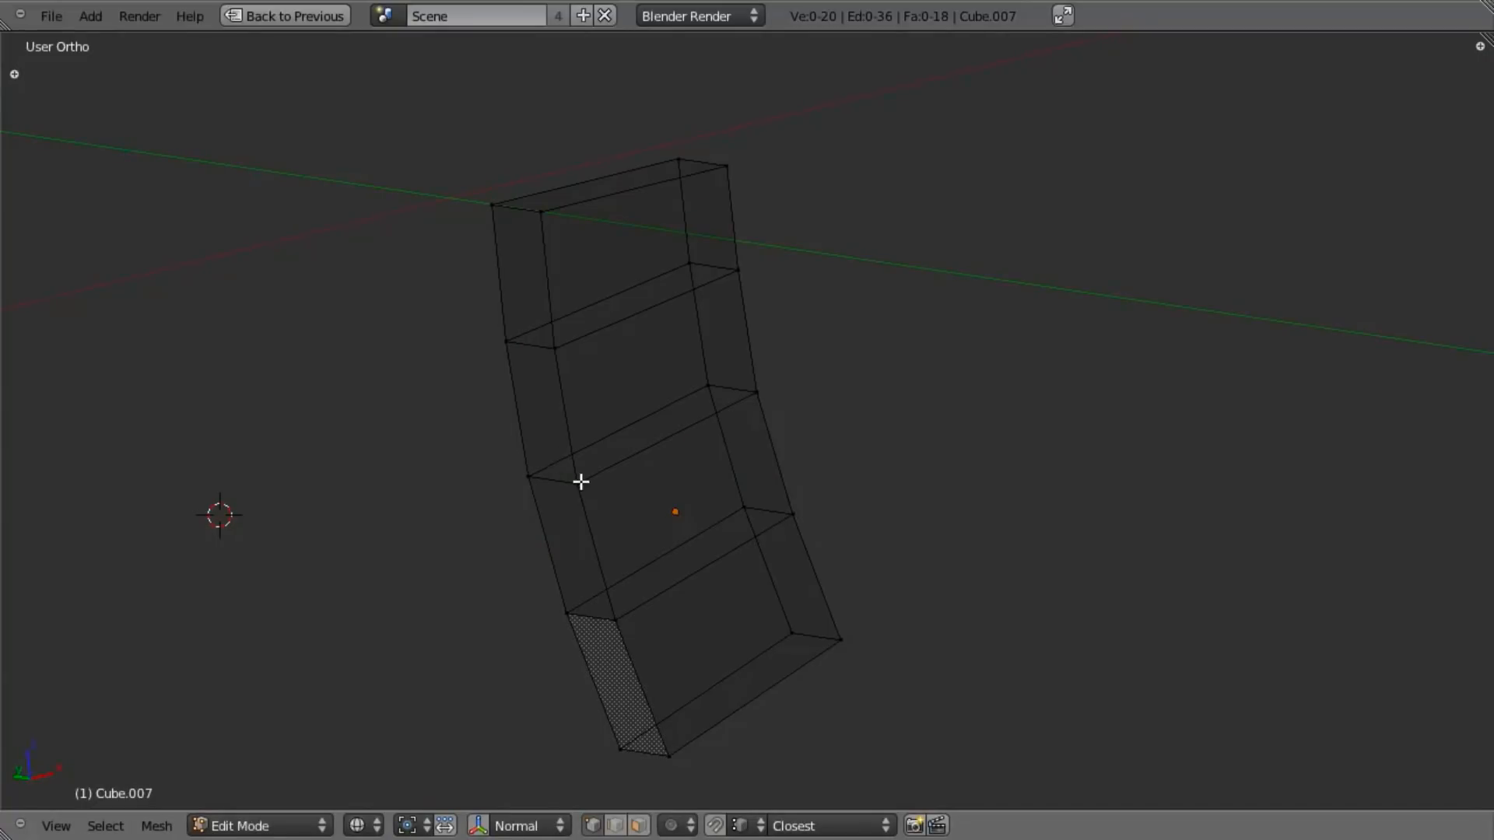
key(KP_1)
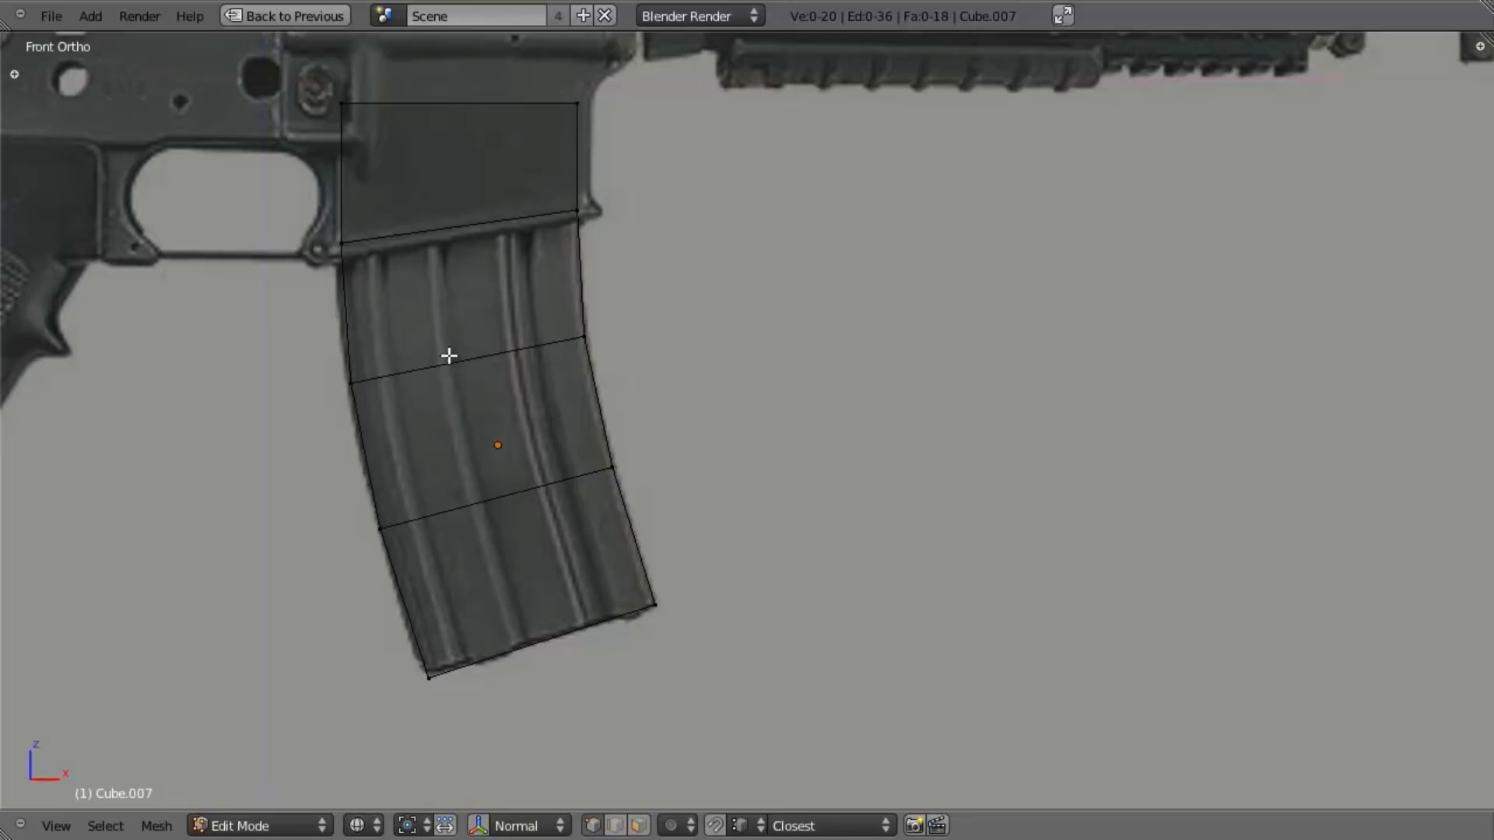
key(ctrl+r)
scroll(426, 360, up, 4)
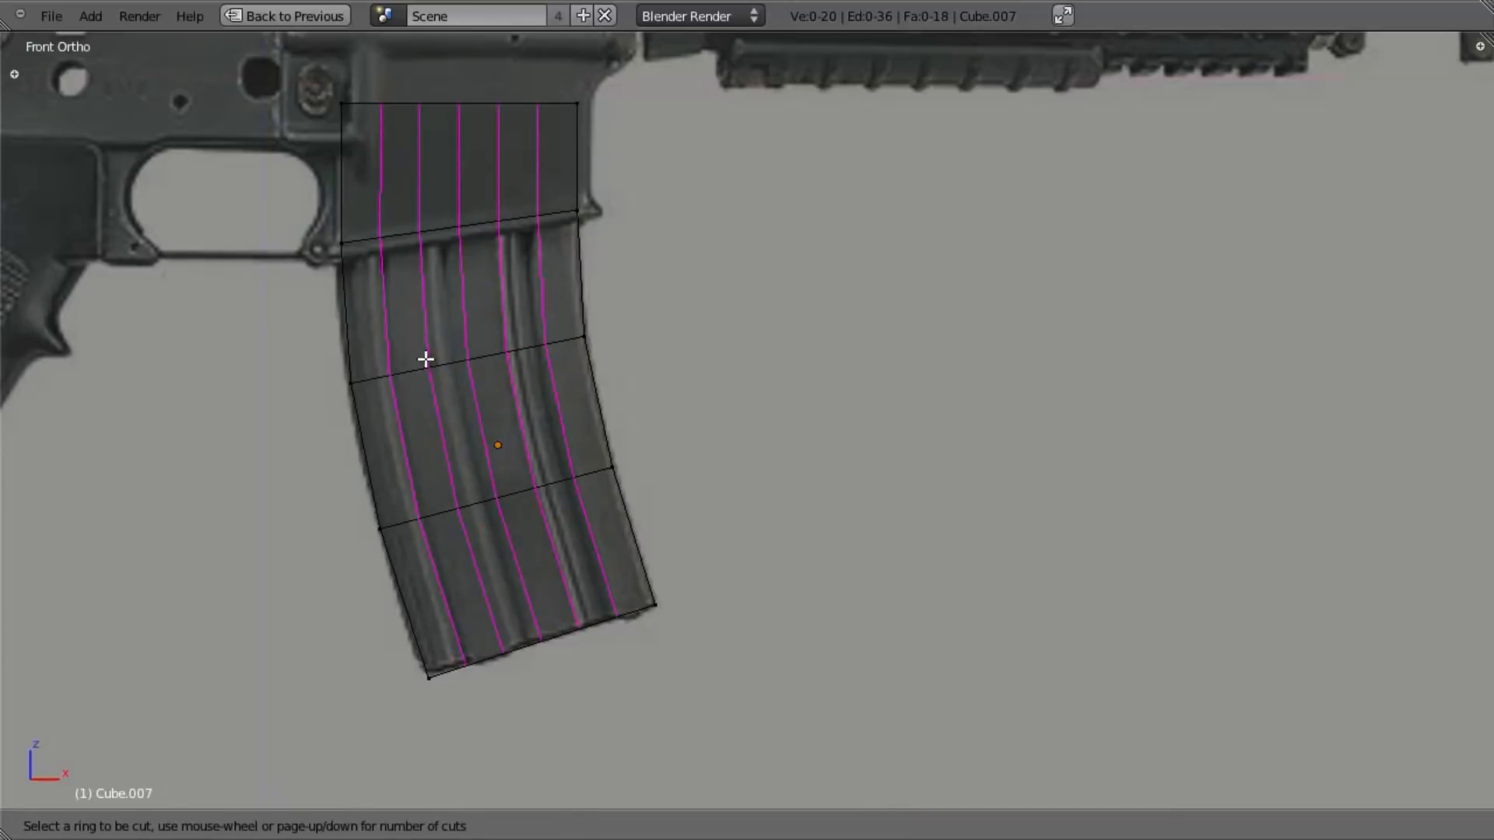
scroll(427, 360, up, 2)
key(Escape)
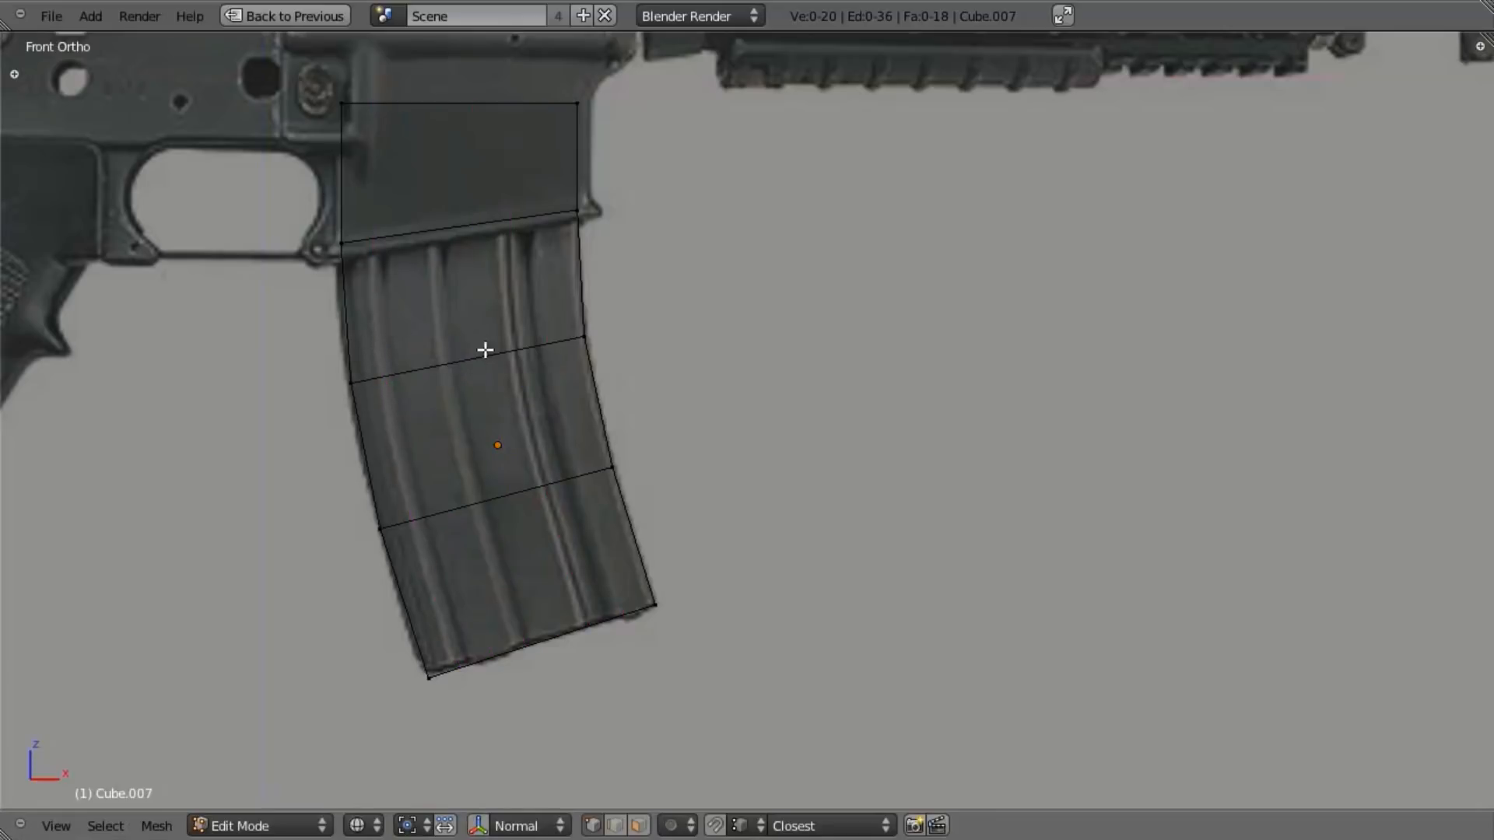
Step: Add four evenly spaced lengthwise loop cuts across the magazine's side
key(ctrl+r)
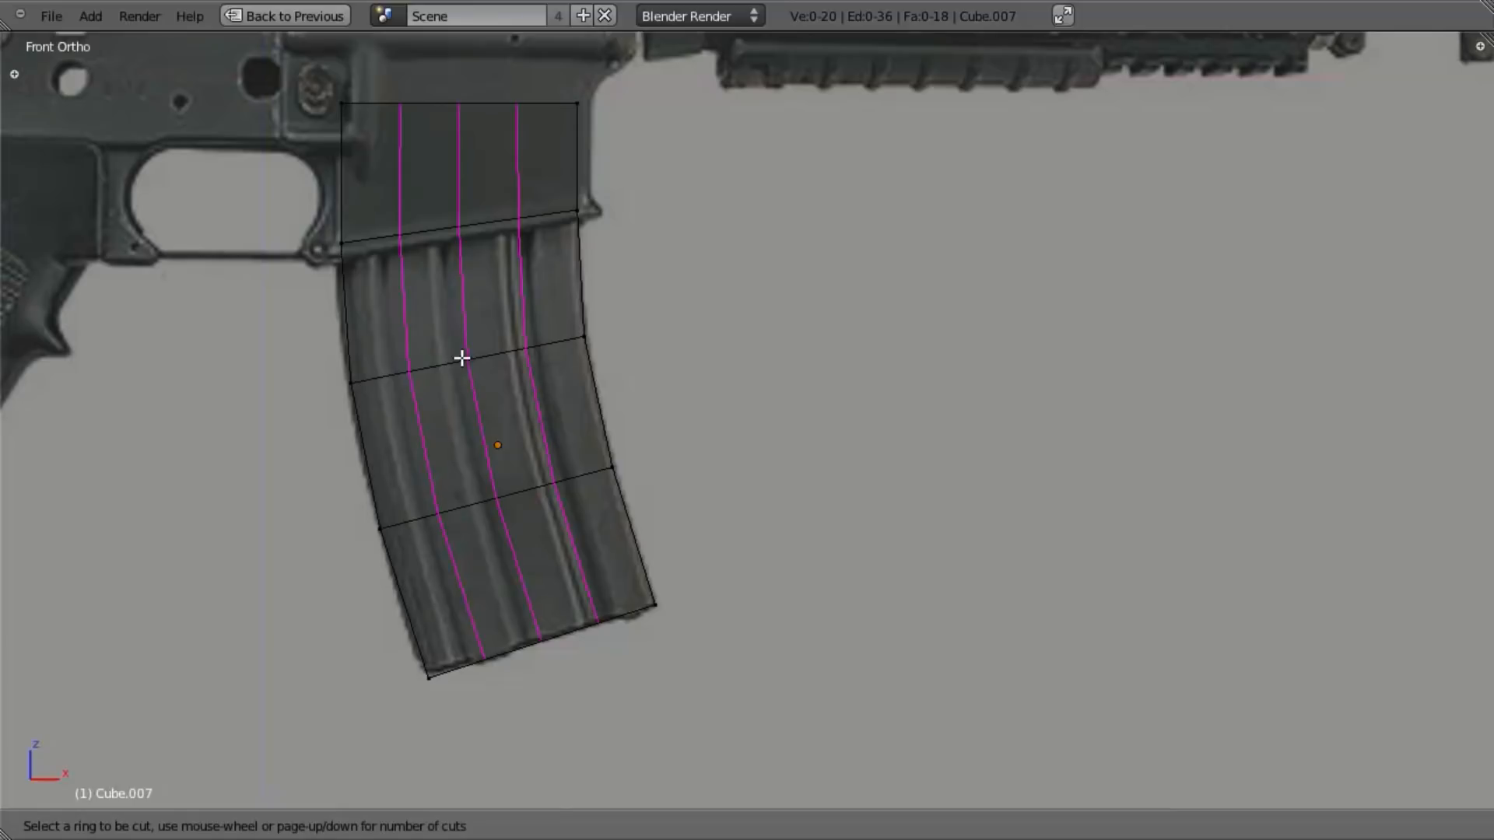
scroll(462, 358, up, 1)
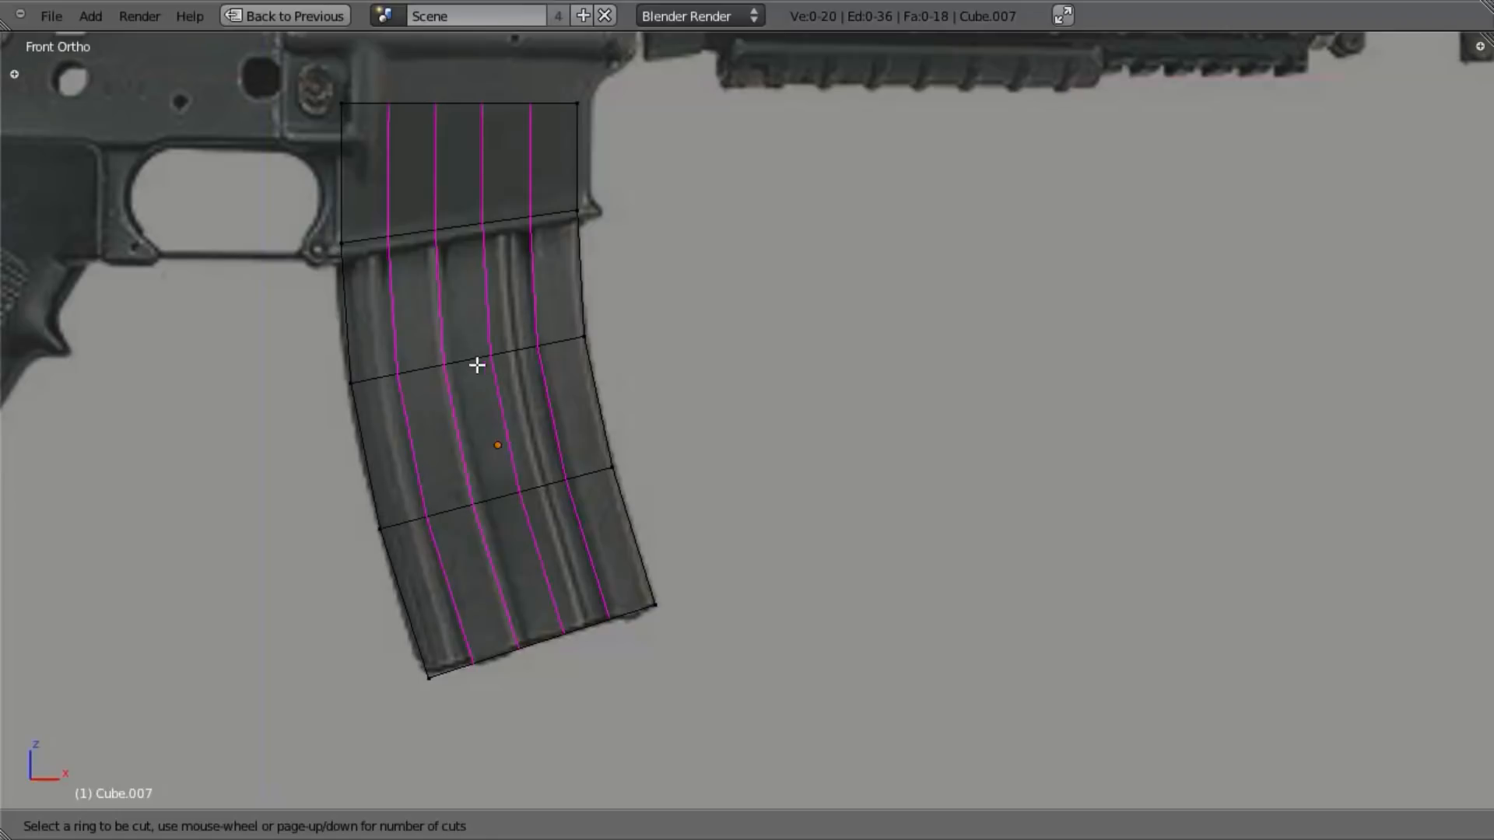
scroll(476, 372, up, 2)
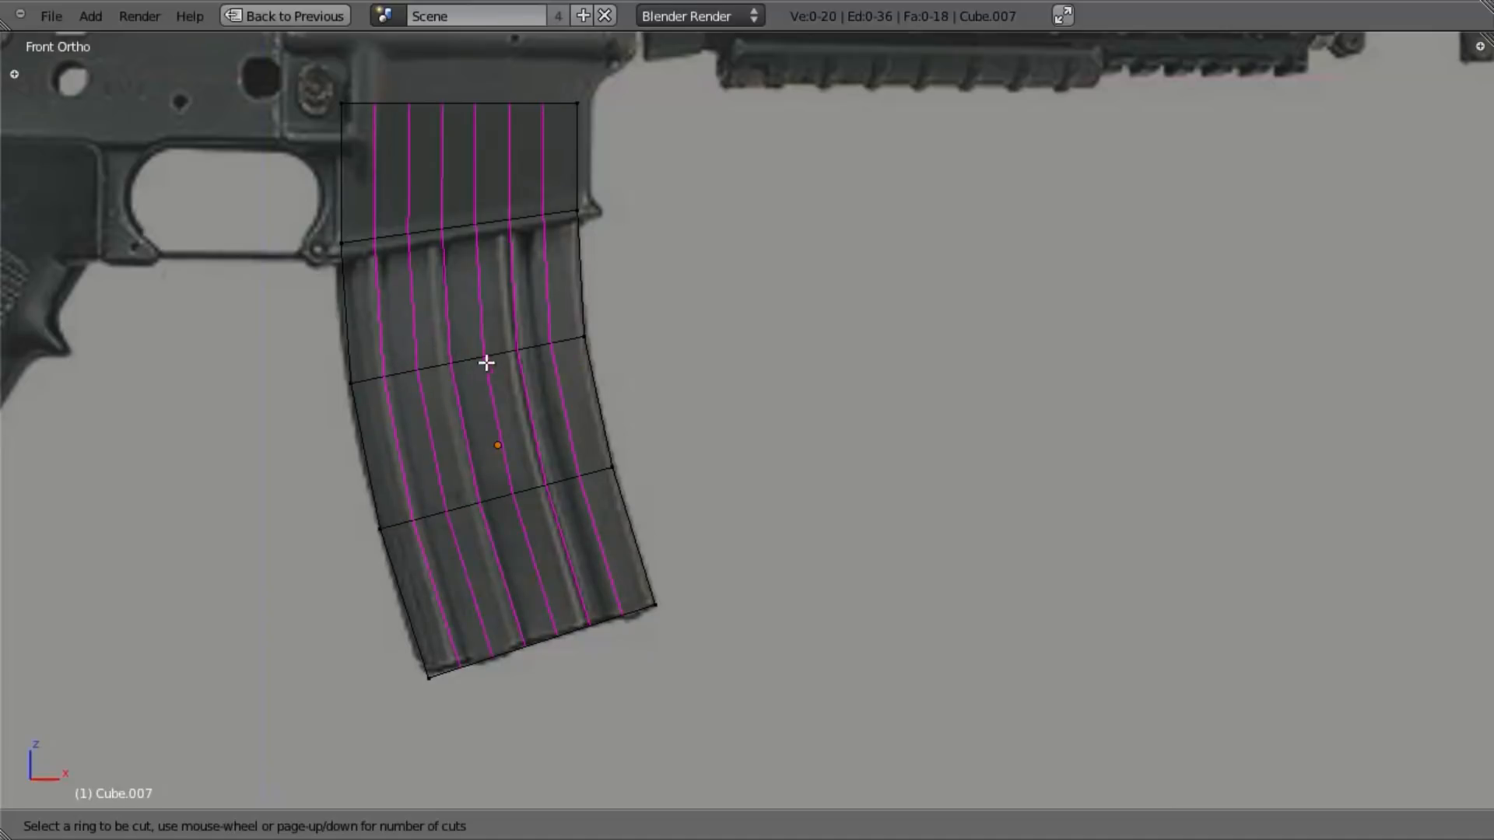
scroll(502, 348, down, 2)
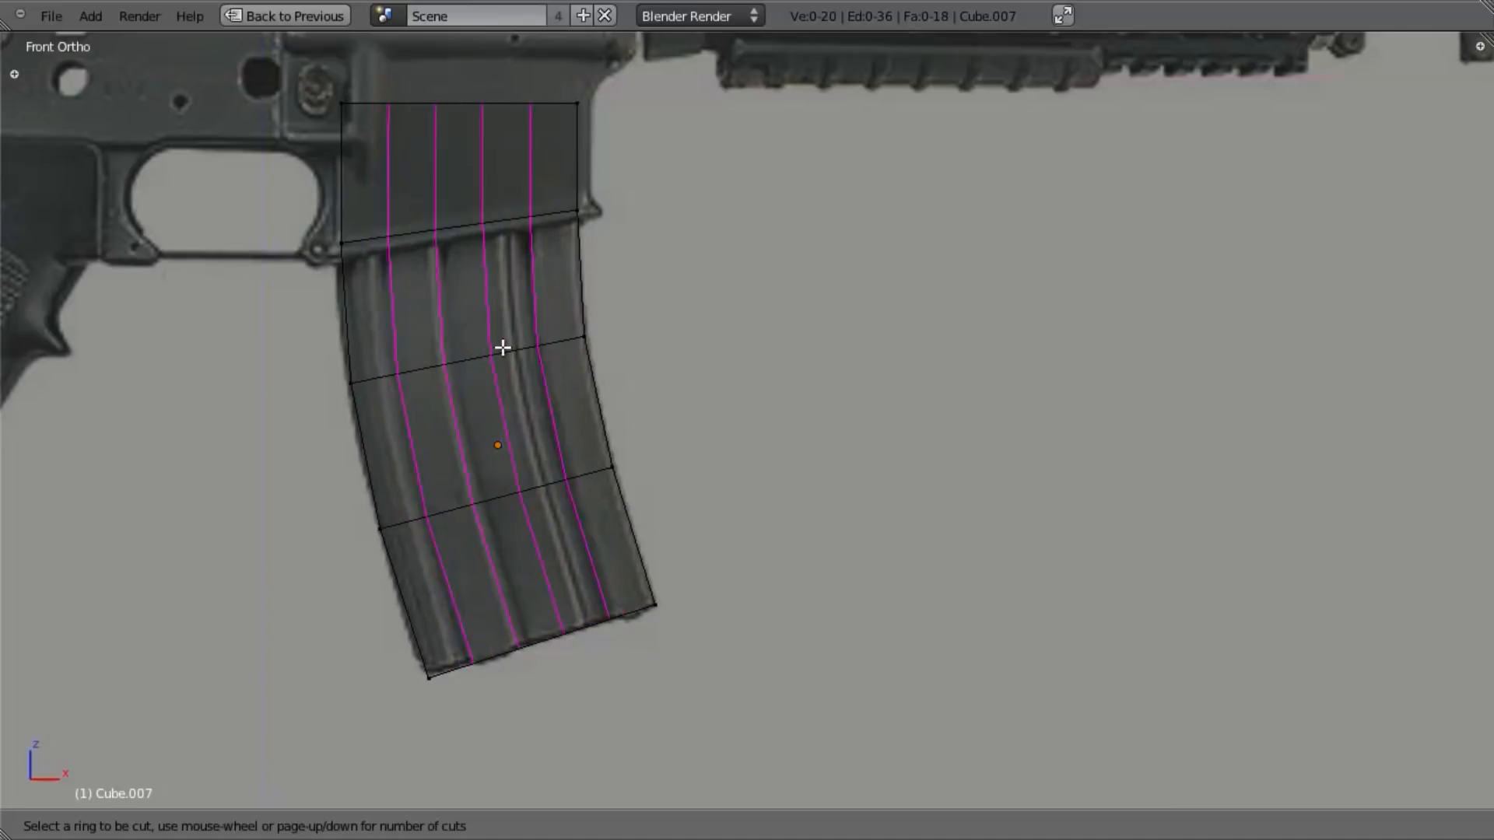
click(456, 356)
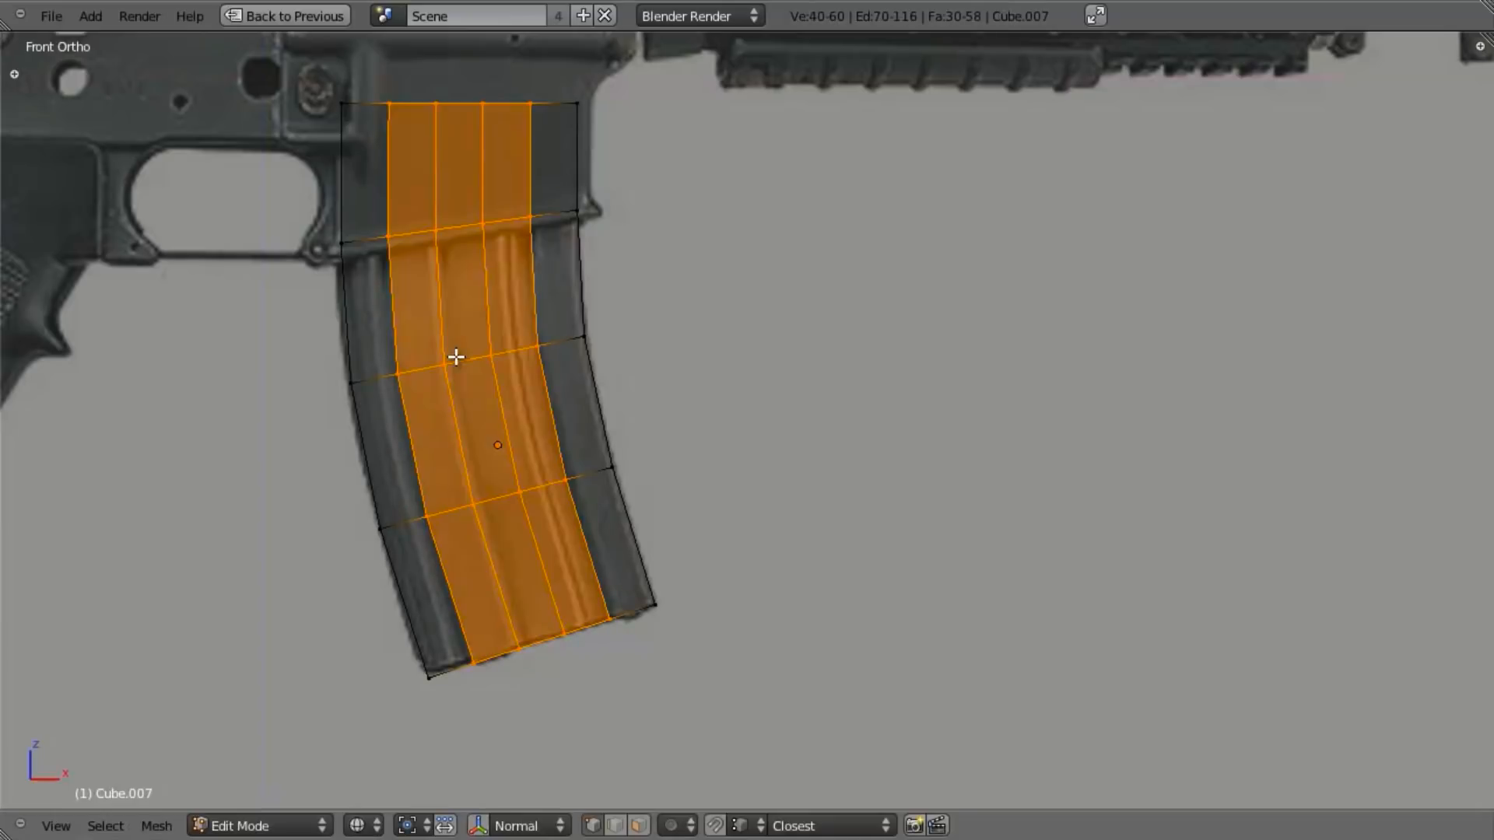
right_click(379, 376)
Step: Add one centred lengthwise loop cut in each of the magazine's two rearmost strips
key(ctrl+r)
click(379, 377)
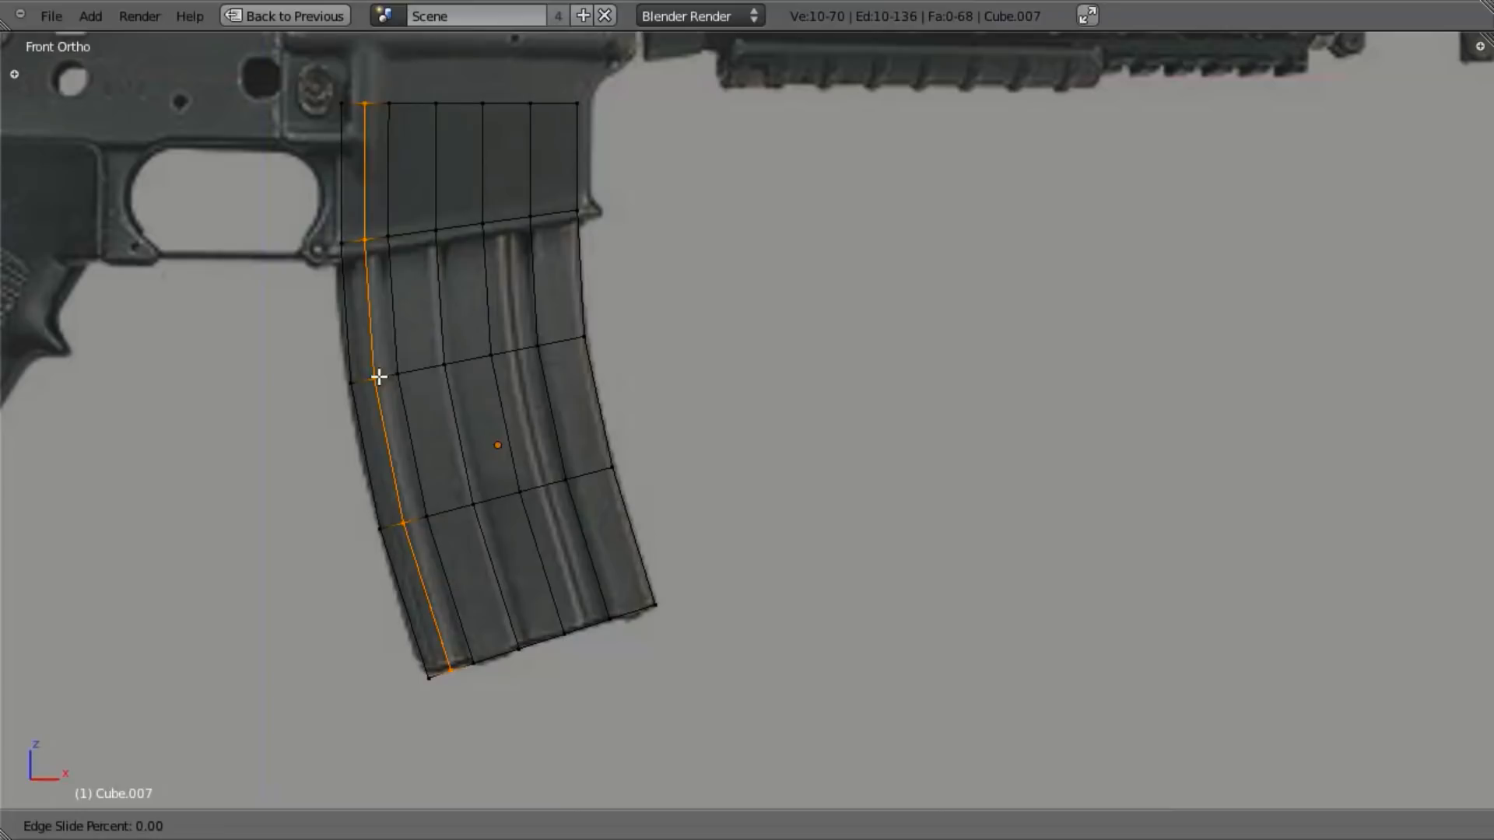
right_click(385, 370)
key(ctrl+r)
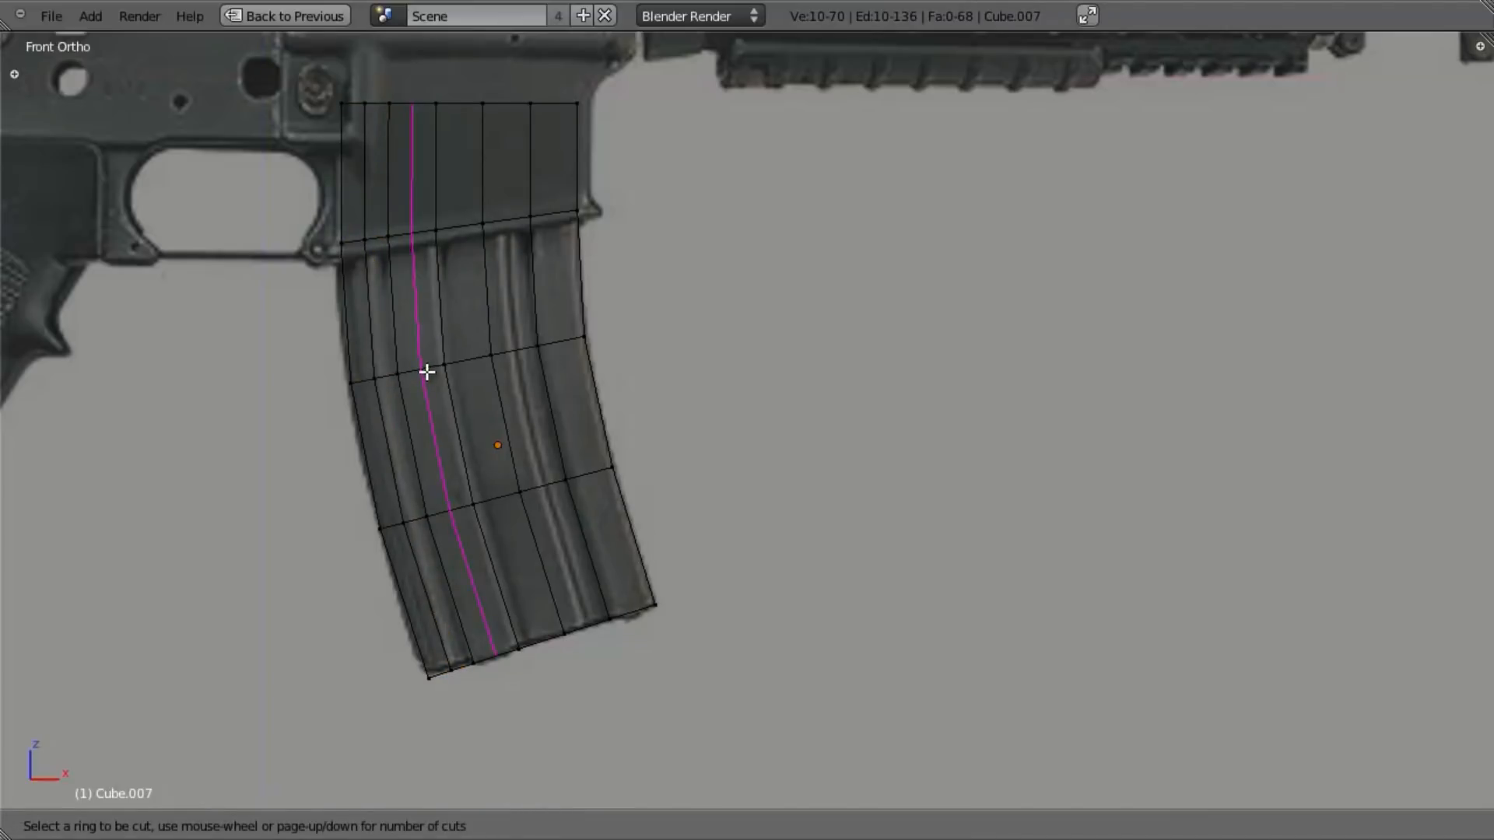
click(429, 372)
right_click(516, 374)
Step: Add two evenly spaced lengthwise loop cuts in the second strip from the front edge, deselect everything and check the mesh in solid shading
key(ctrl+r)
scroll(514, 356, up, 1)
click(515, 355)
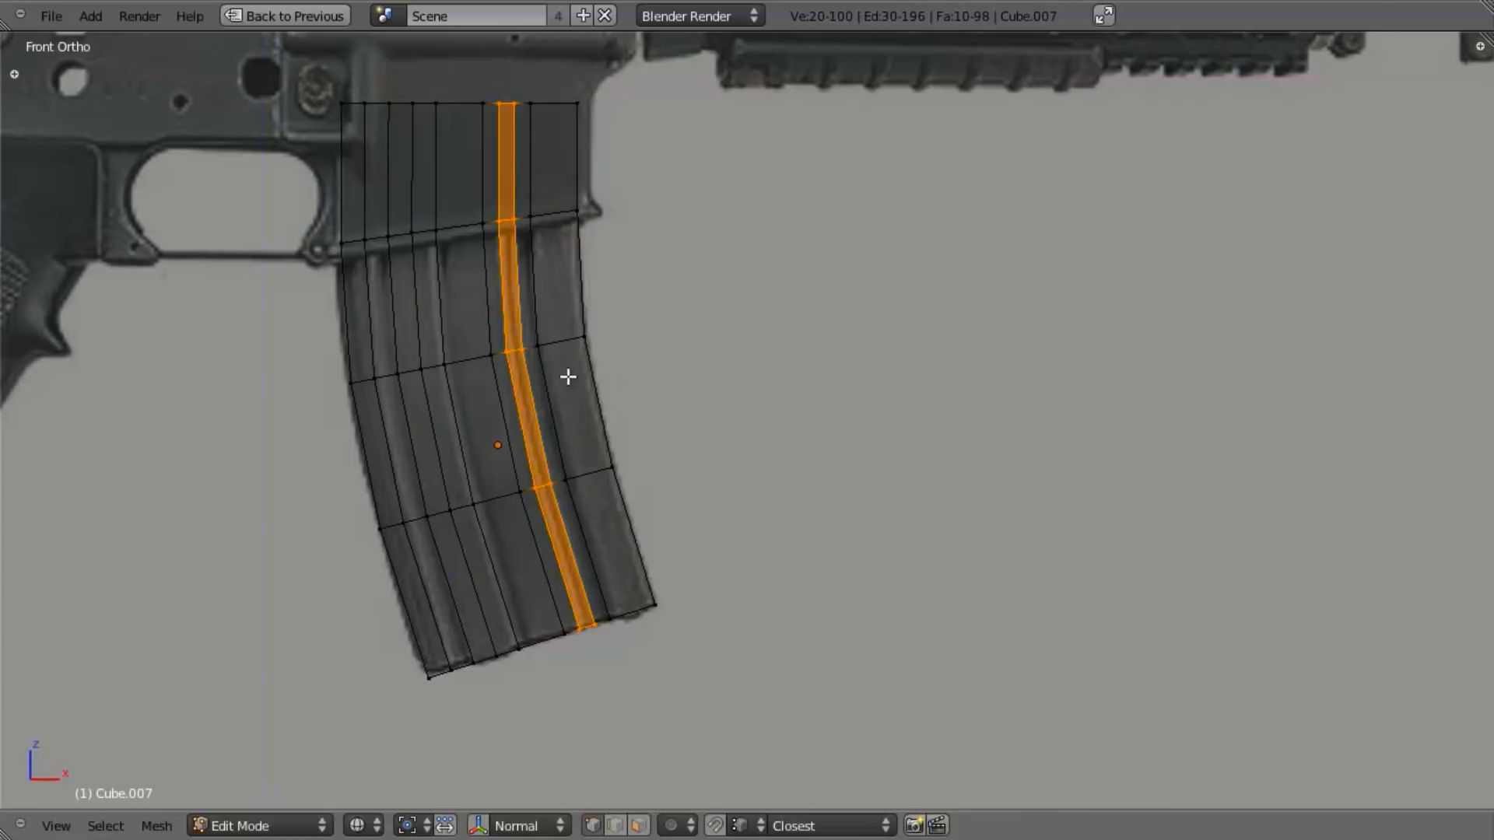
shift+middle_drag(512, 404, 585, 408)
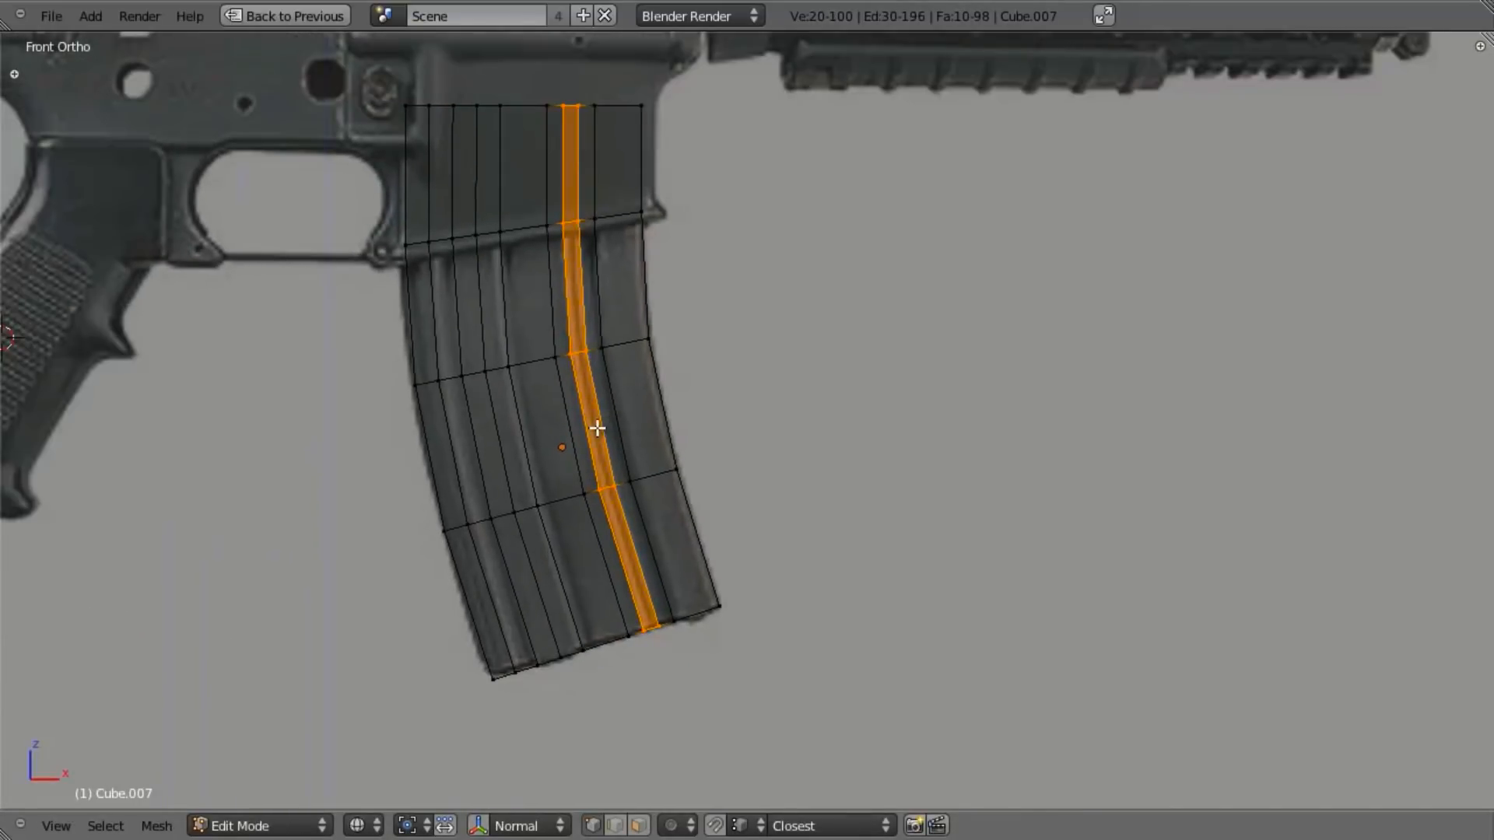
scroll(576, 343, up, 2)
key(z)
key(a)
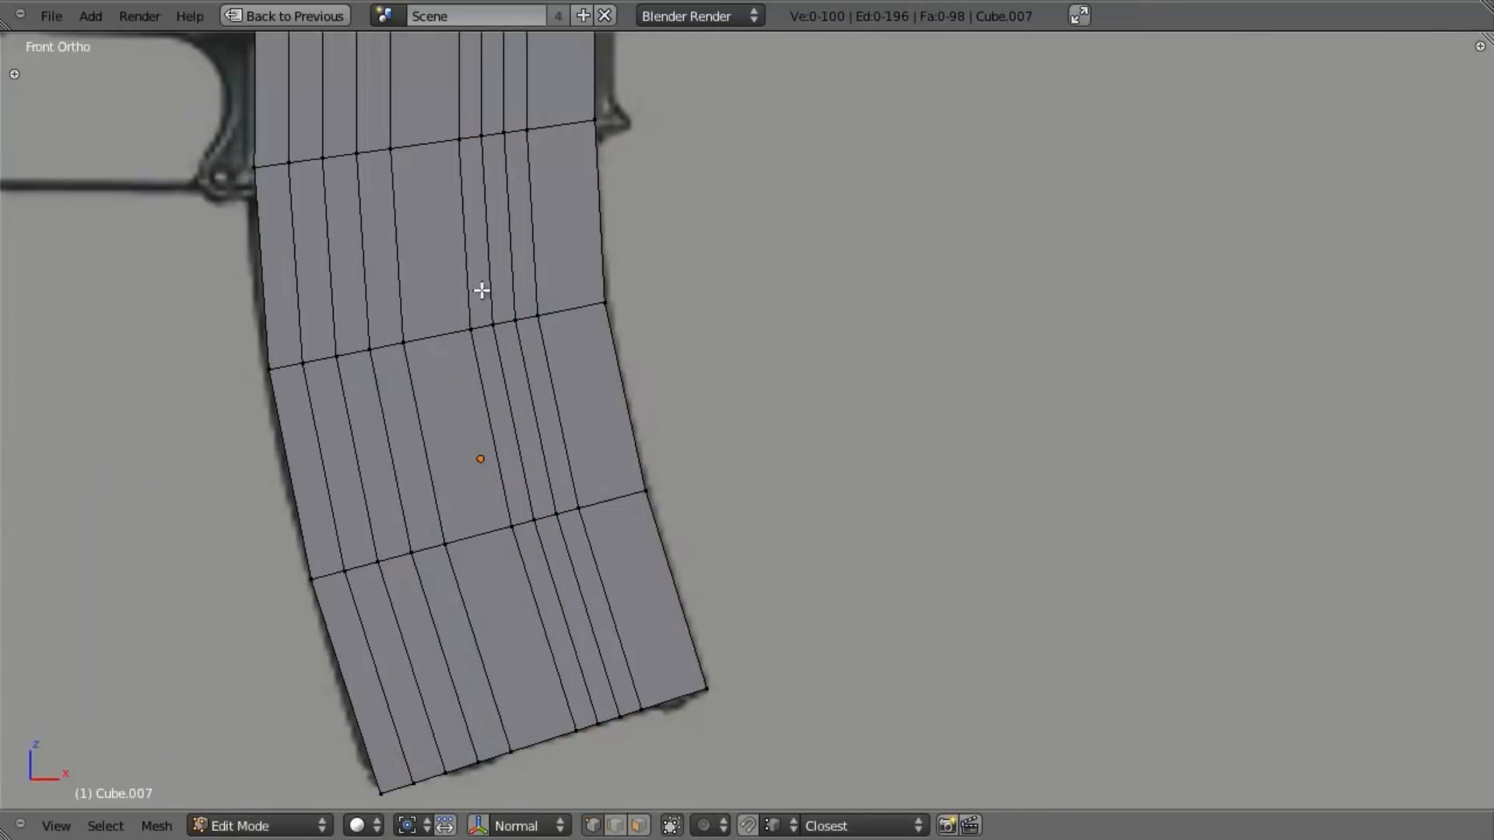
key(z)
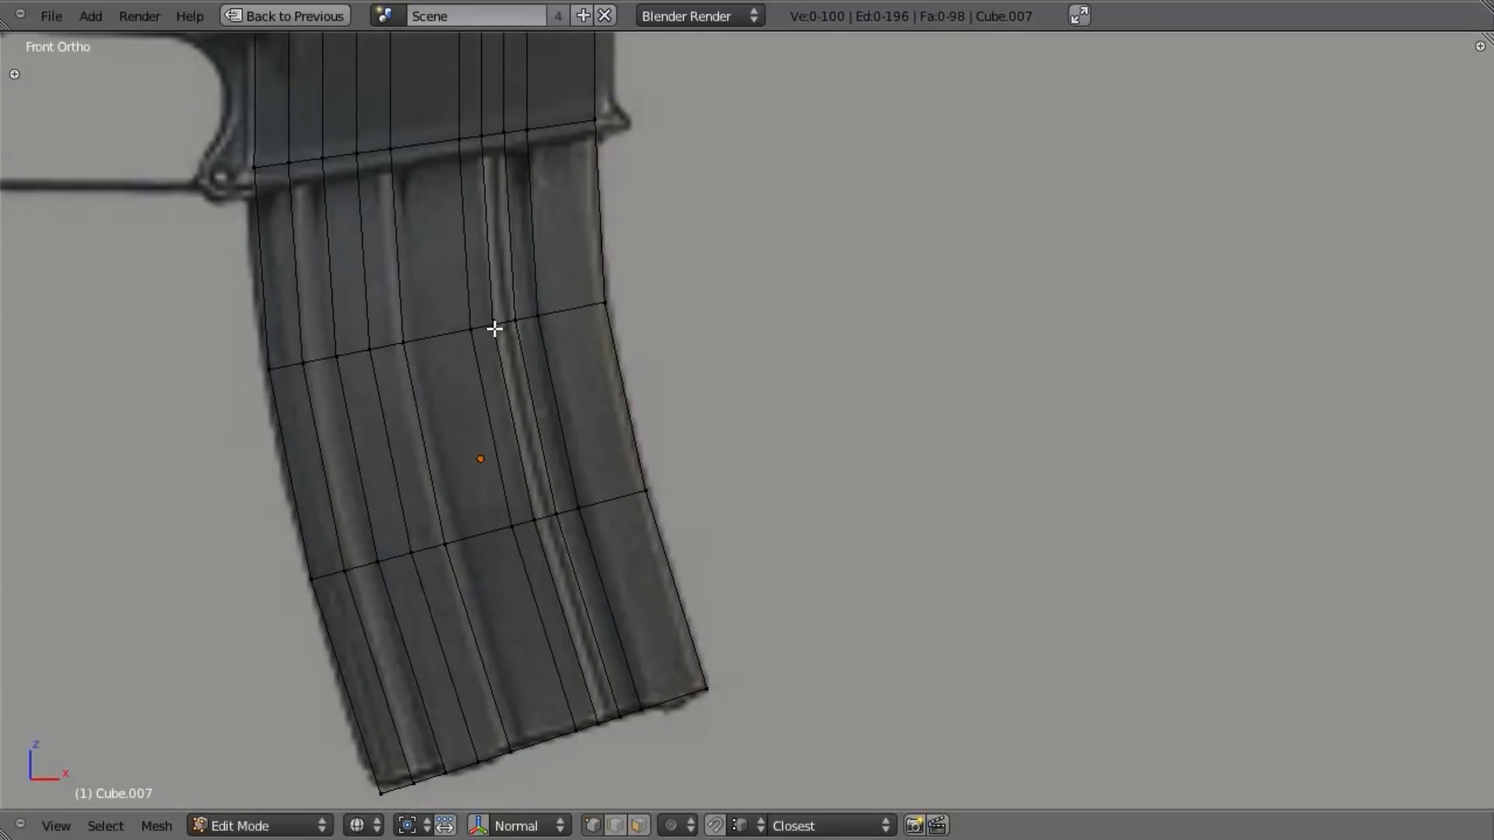
shift+middle_drag(465, 320, 507, 313)
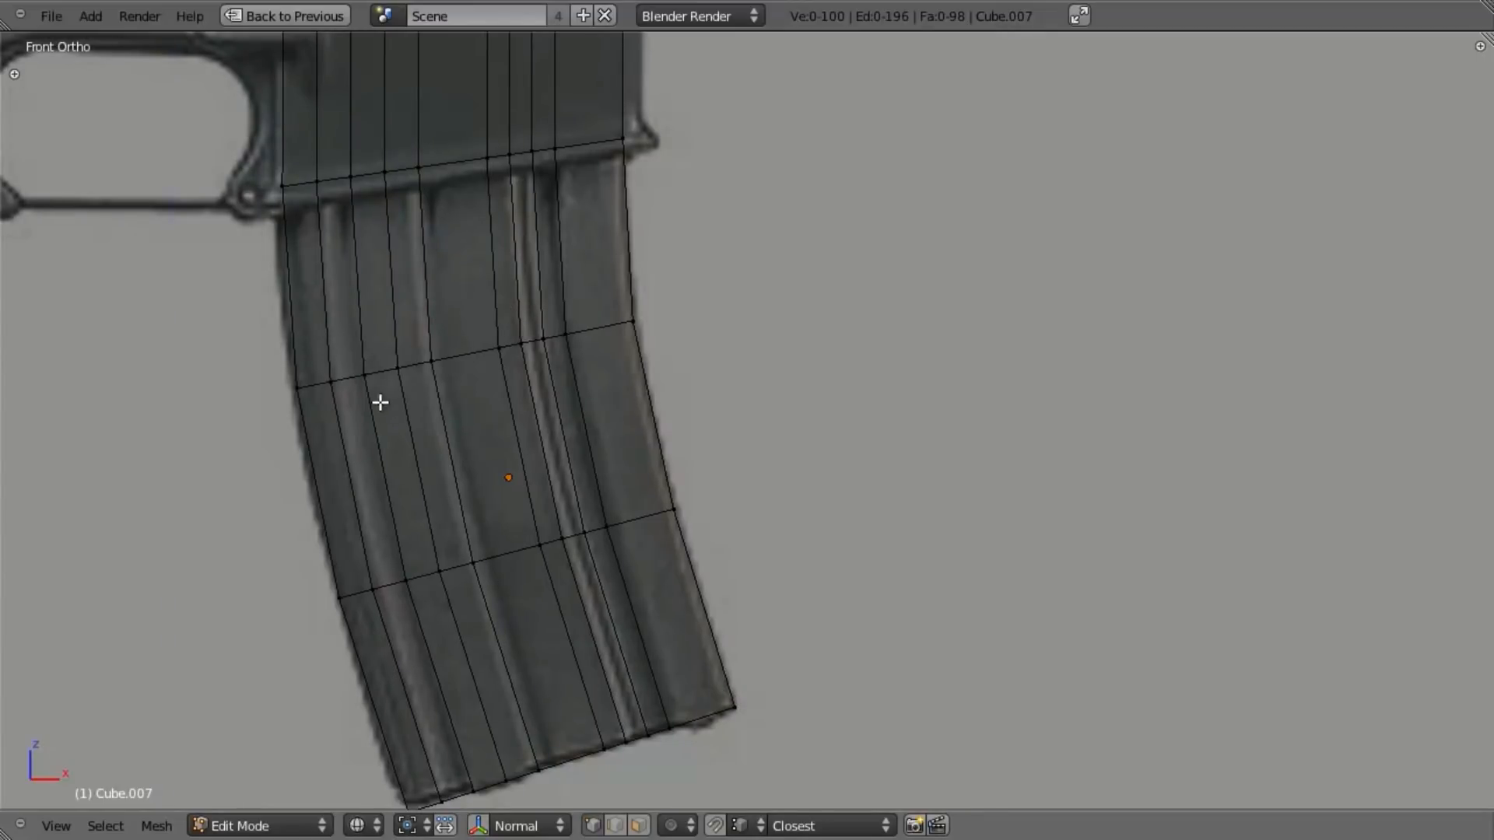
shift+middle_drag(390, 391, 389, 363)
alt+right_click(332, 280)
alt+shift+right_click(363, 265)
key(a)
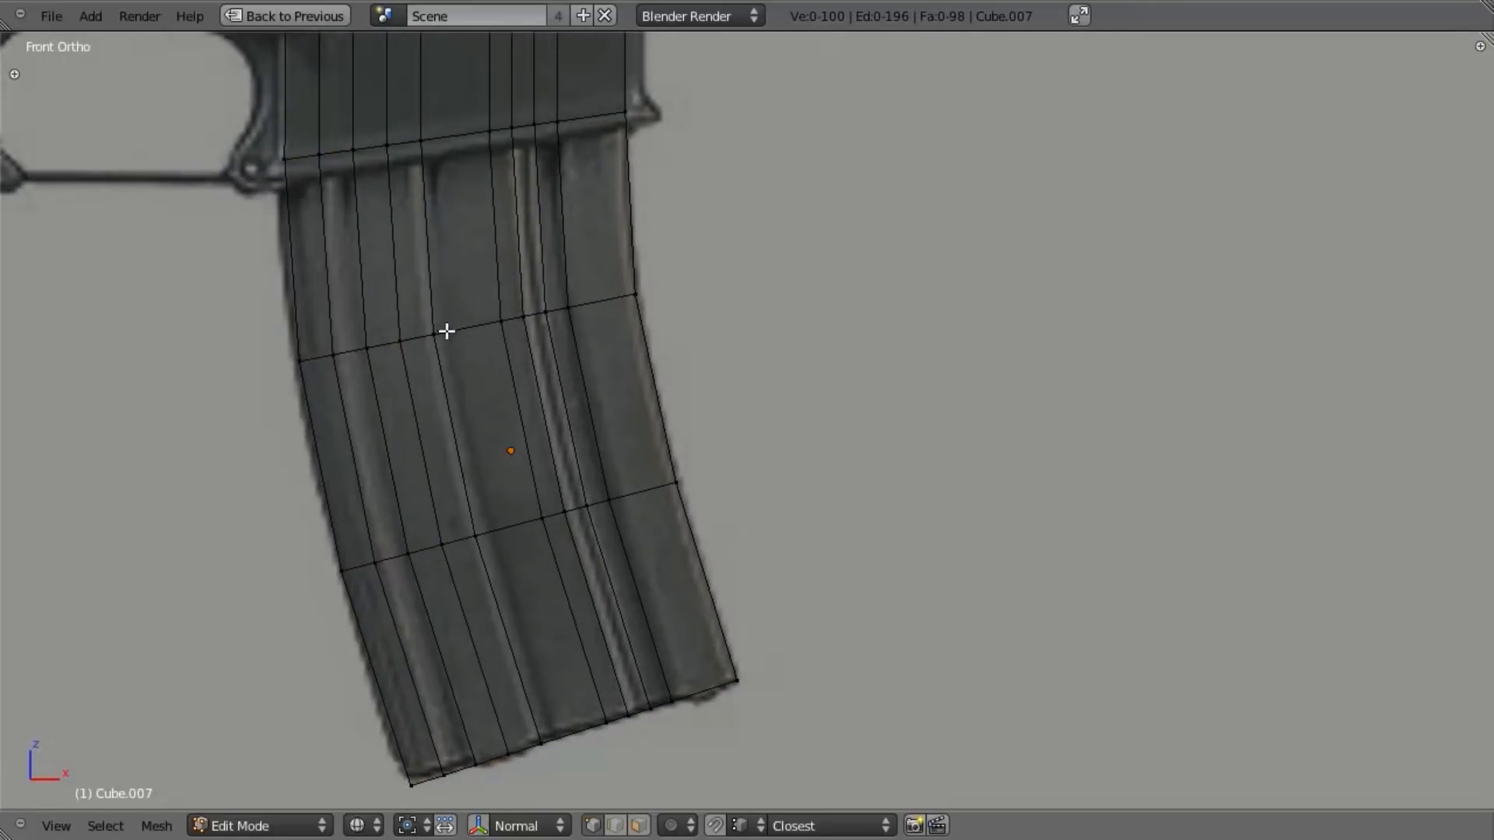
Step: Edge-slide the fourth lengthwise loop from the rear about 0.28 forward to the front side of the middle rib
alt+right_click(432, 273)
key(ctrl+e)
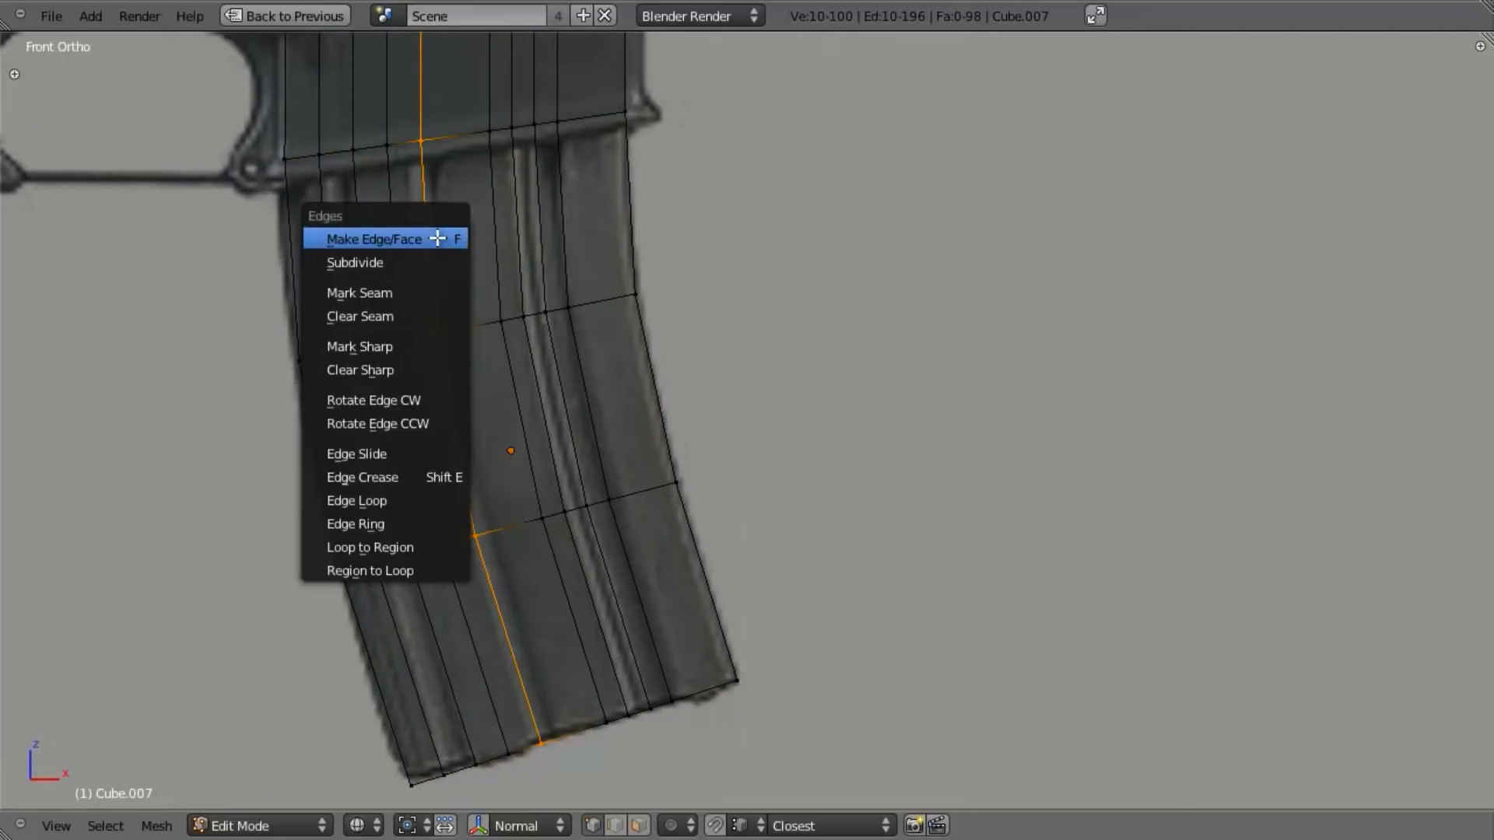
click(409, 452)
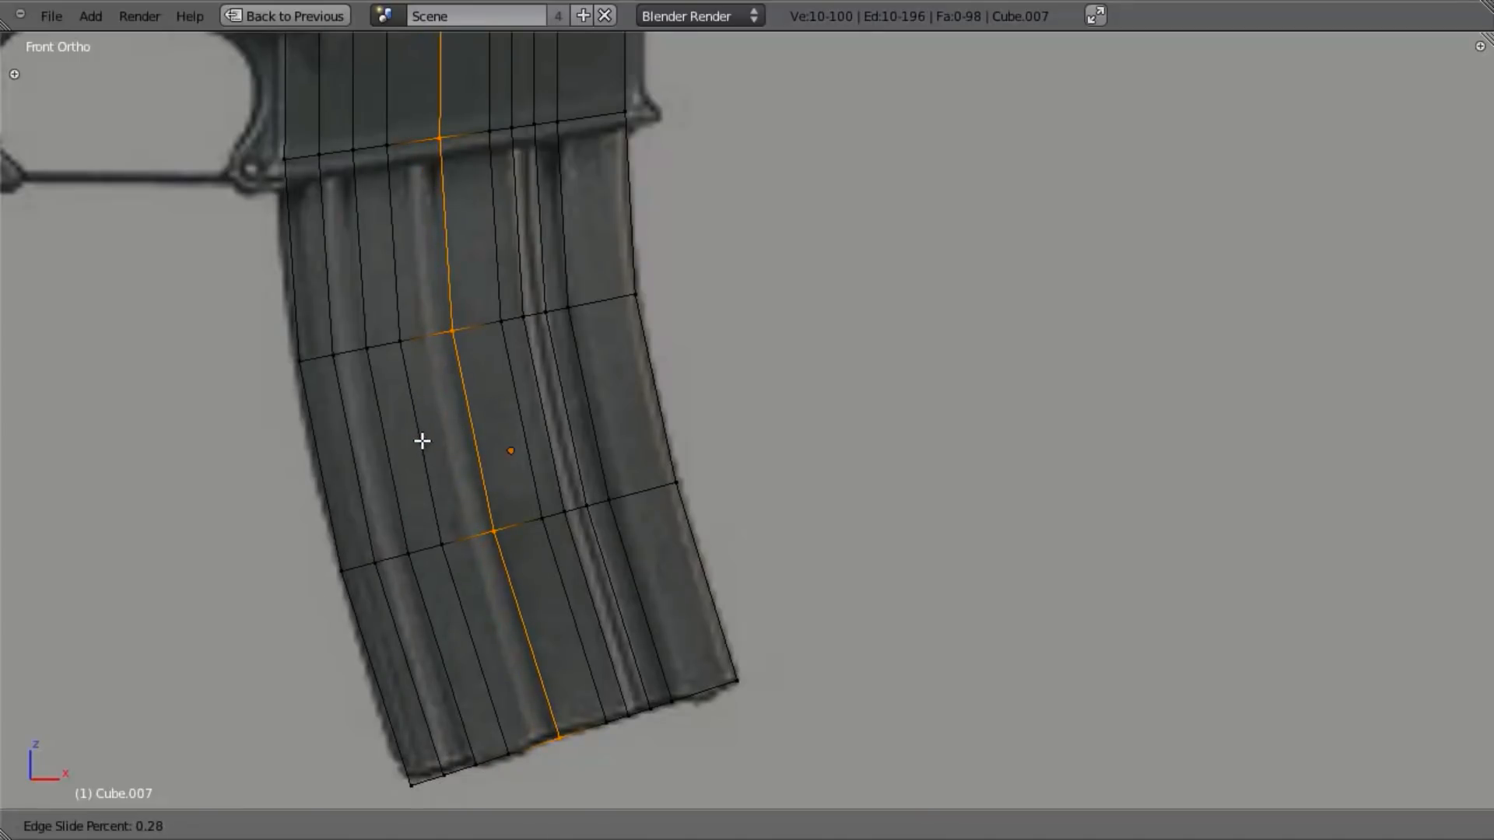
click(421, 441)
key(a)
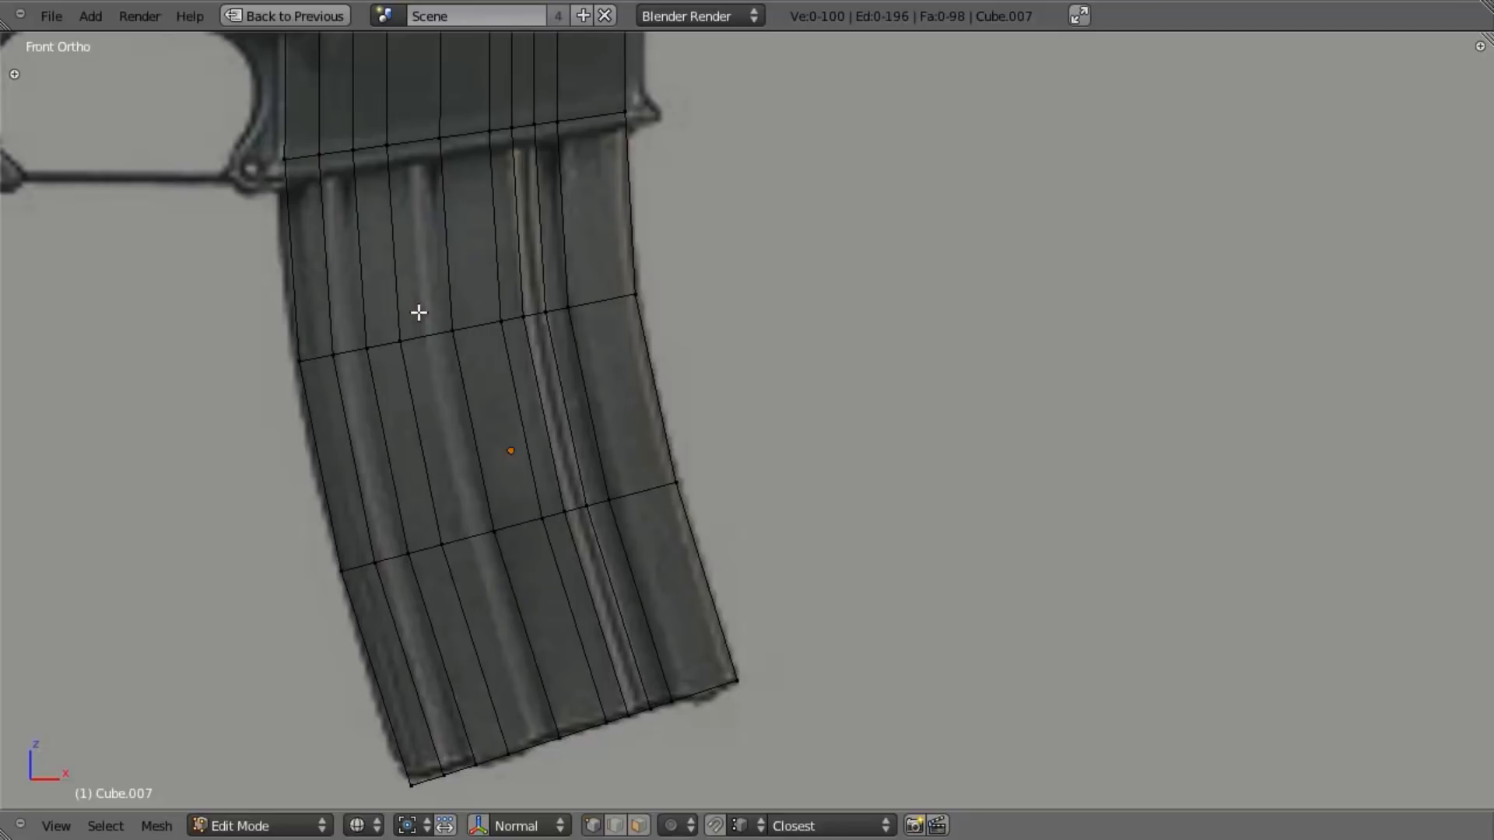
Step: Edge-slide the third lengthwise loop from the rear forward to the rear side of the middle rib
alt+right_click(401, 241)
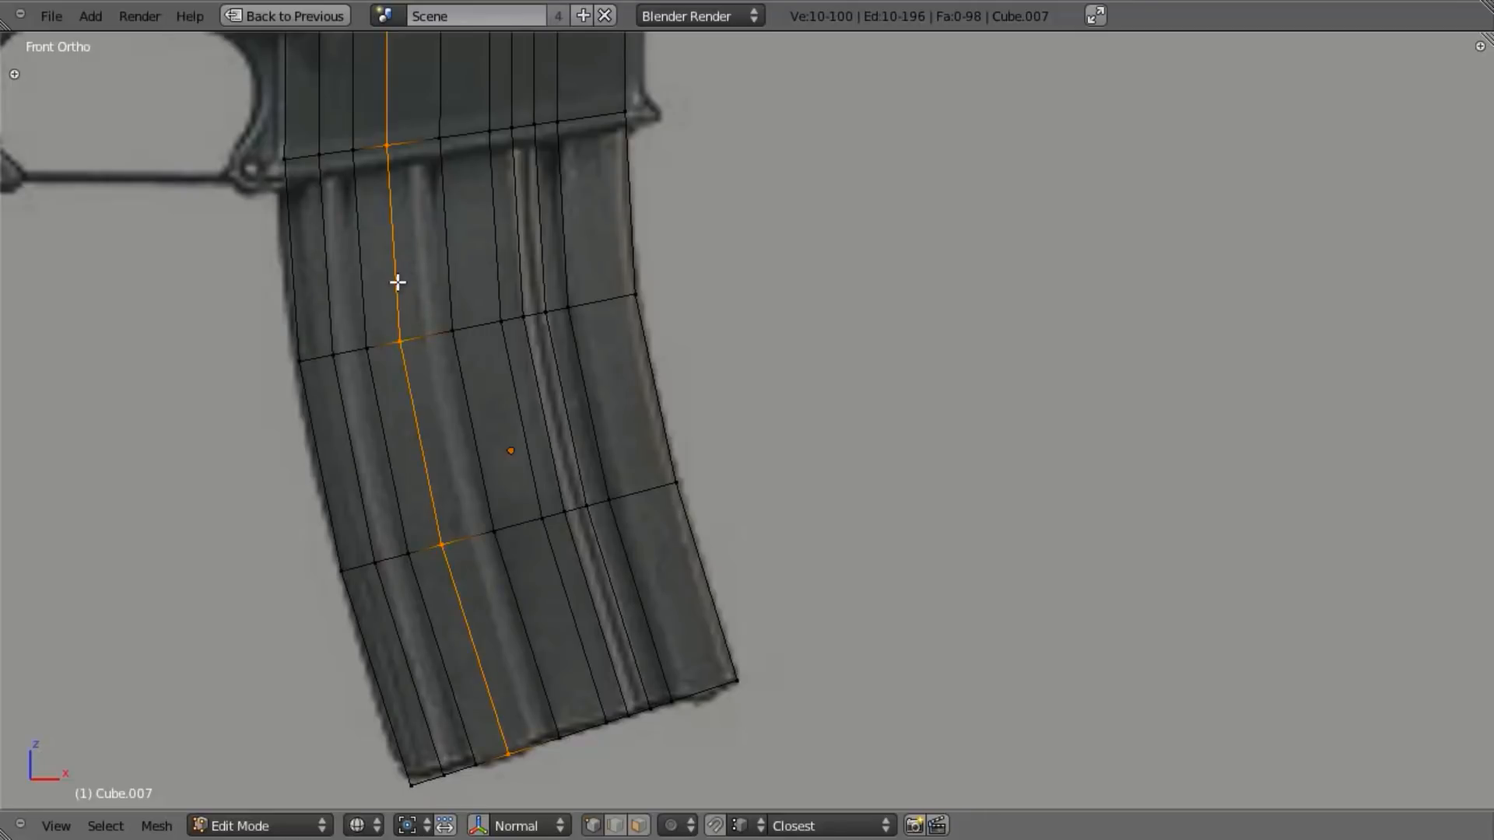
key(ctrl+e)
click(389, 274)
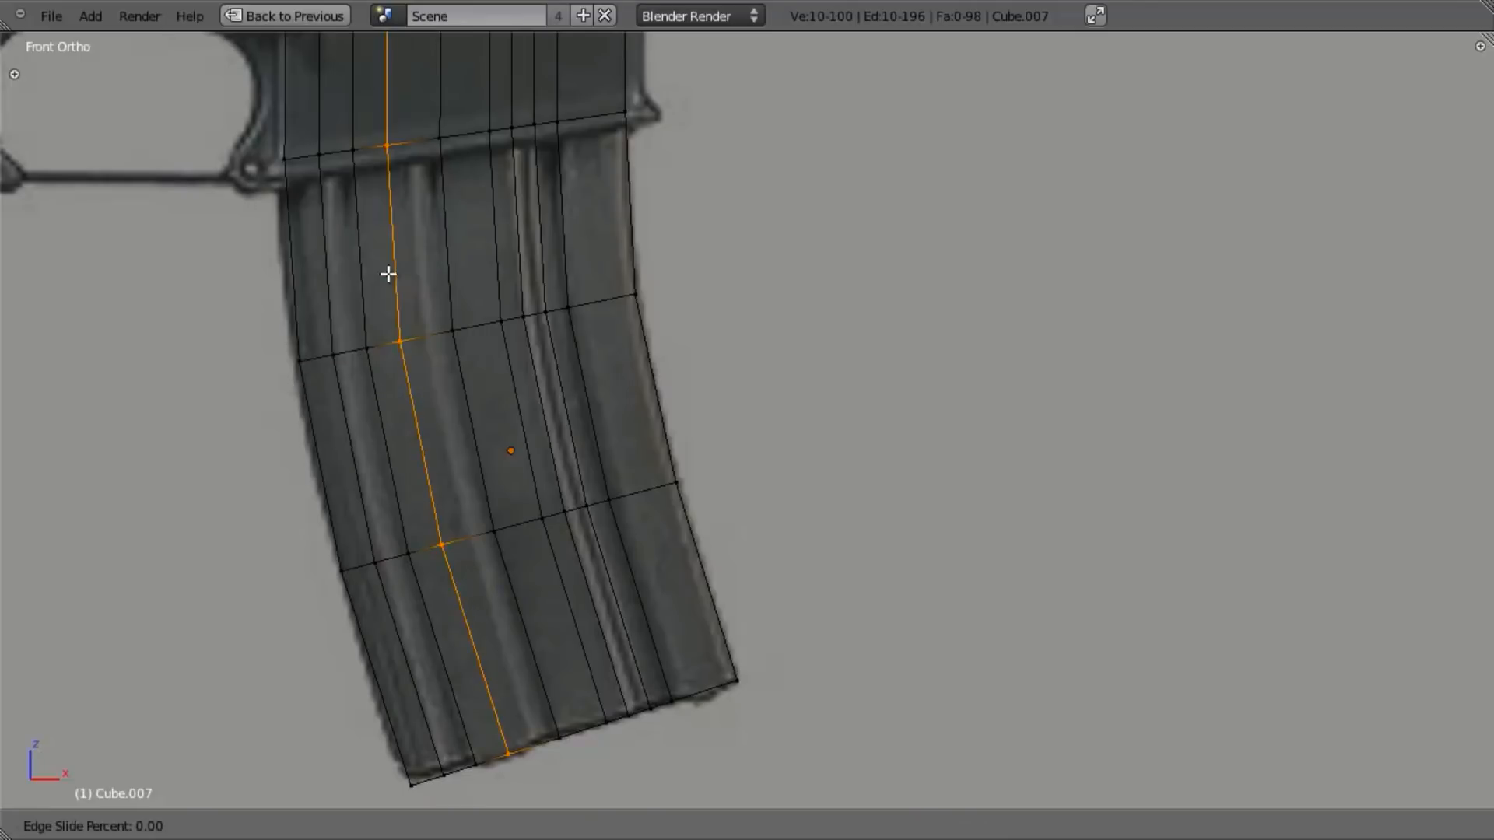
click(403, 271)
key(a)
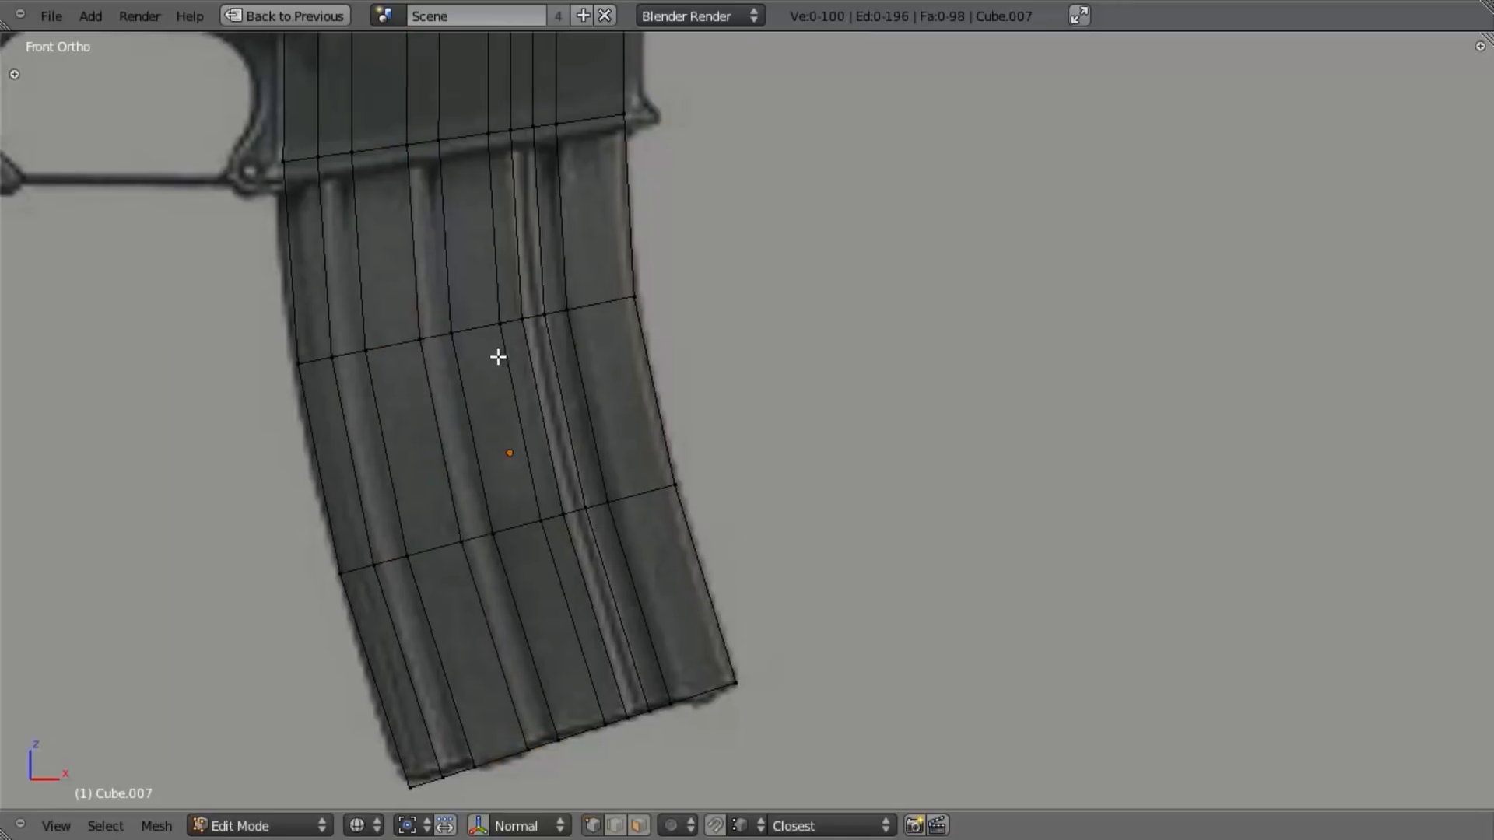
Step: Edge-slide the second lengthwise loop from the magazine's front edge about 0.25 forward
shift+middle_drag(503, 350, 456, 360)
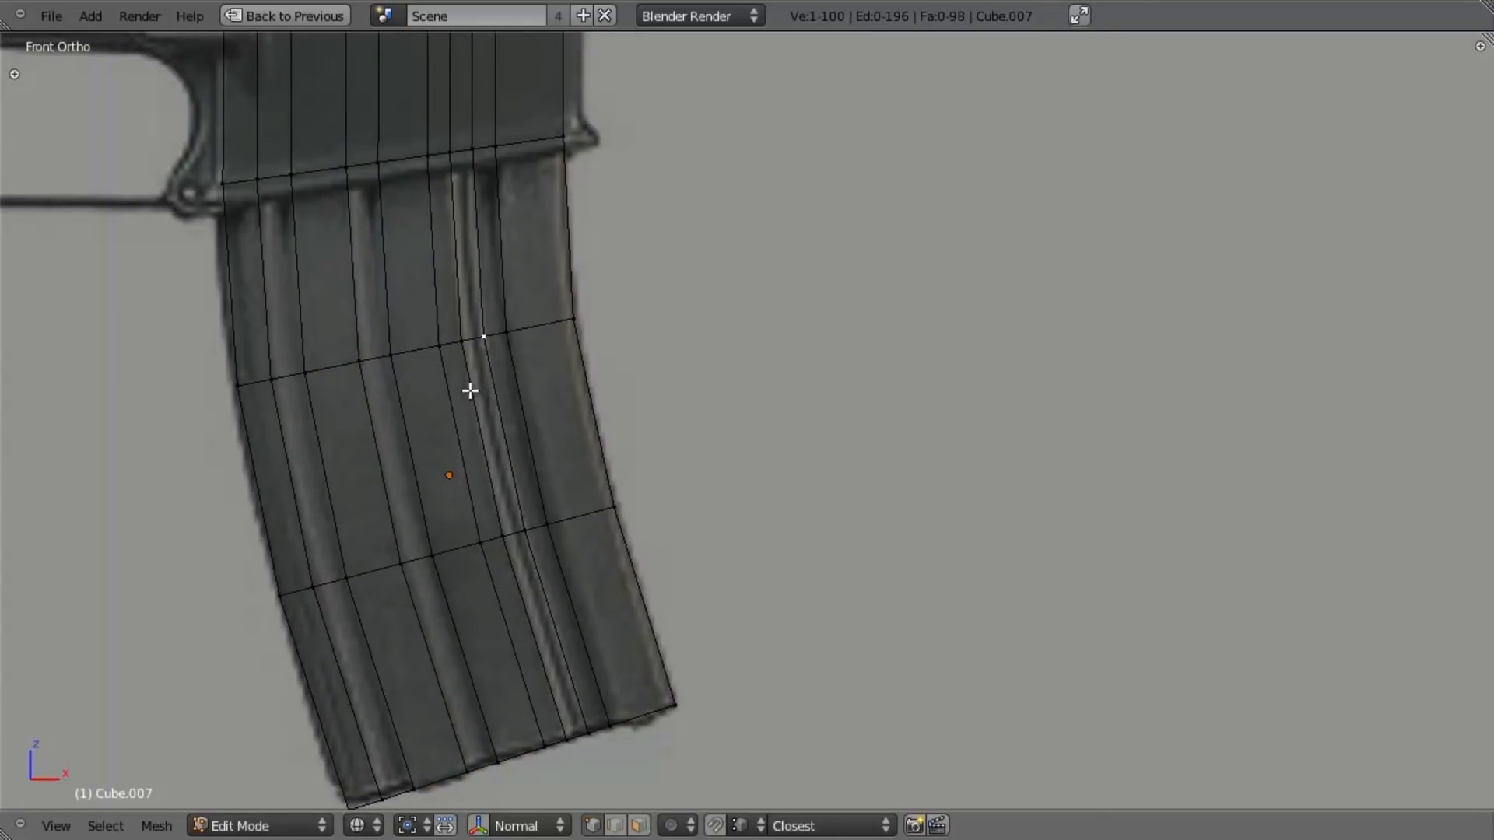
alt+click(484, 305)
key(ctrl+e)
click(488, 304)
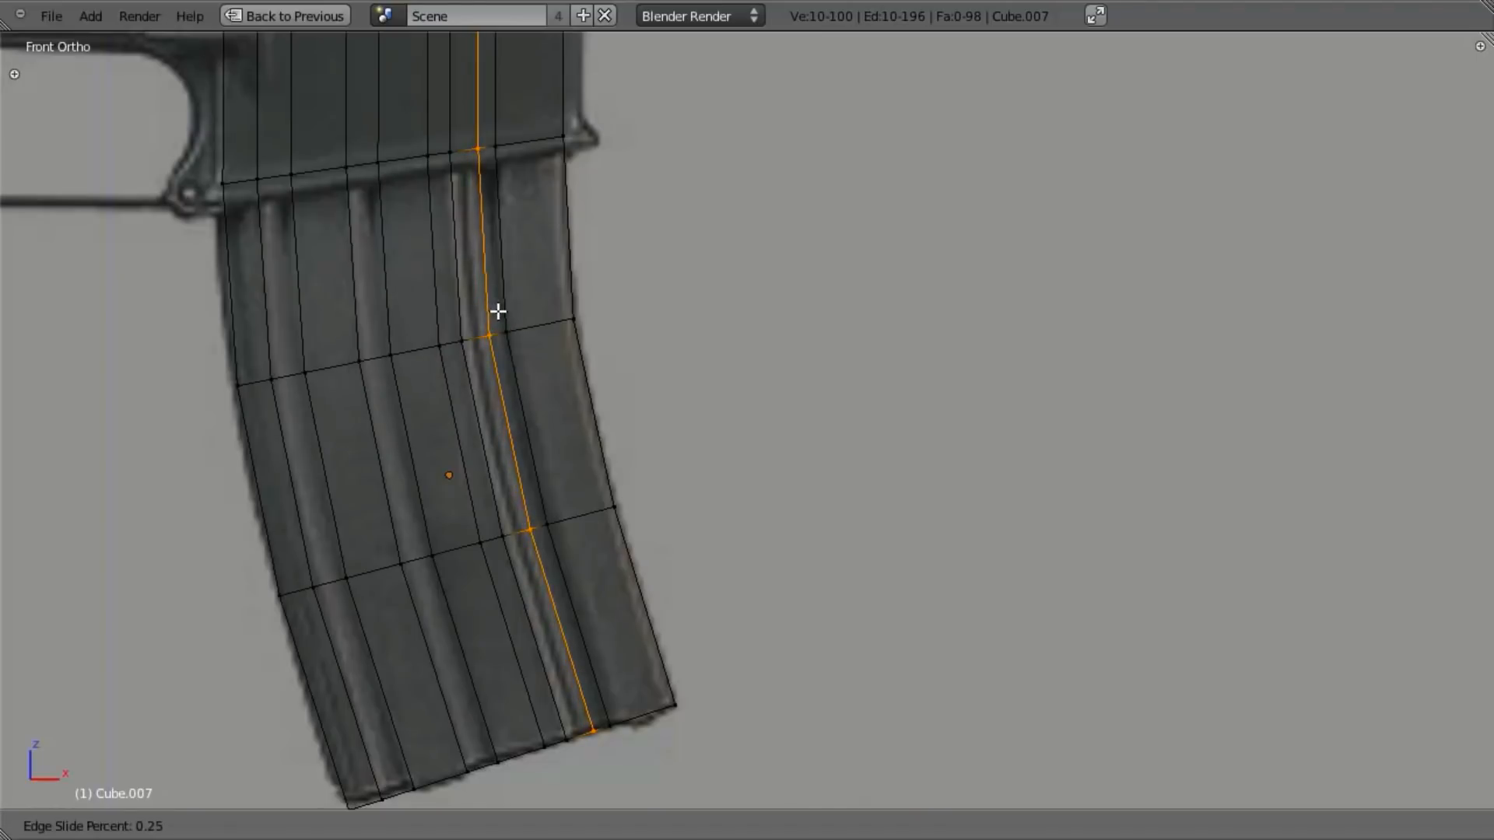
click(499, 311)
Step: Edge-slide the third lengthwise loop from the magazine's front edge about 0.52 forward along the front rib
key(ctrl+e)
click(464, 298)
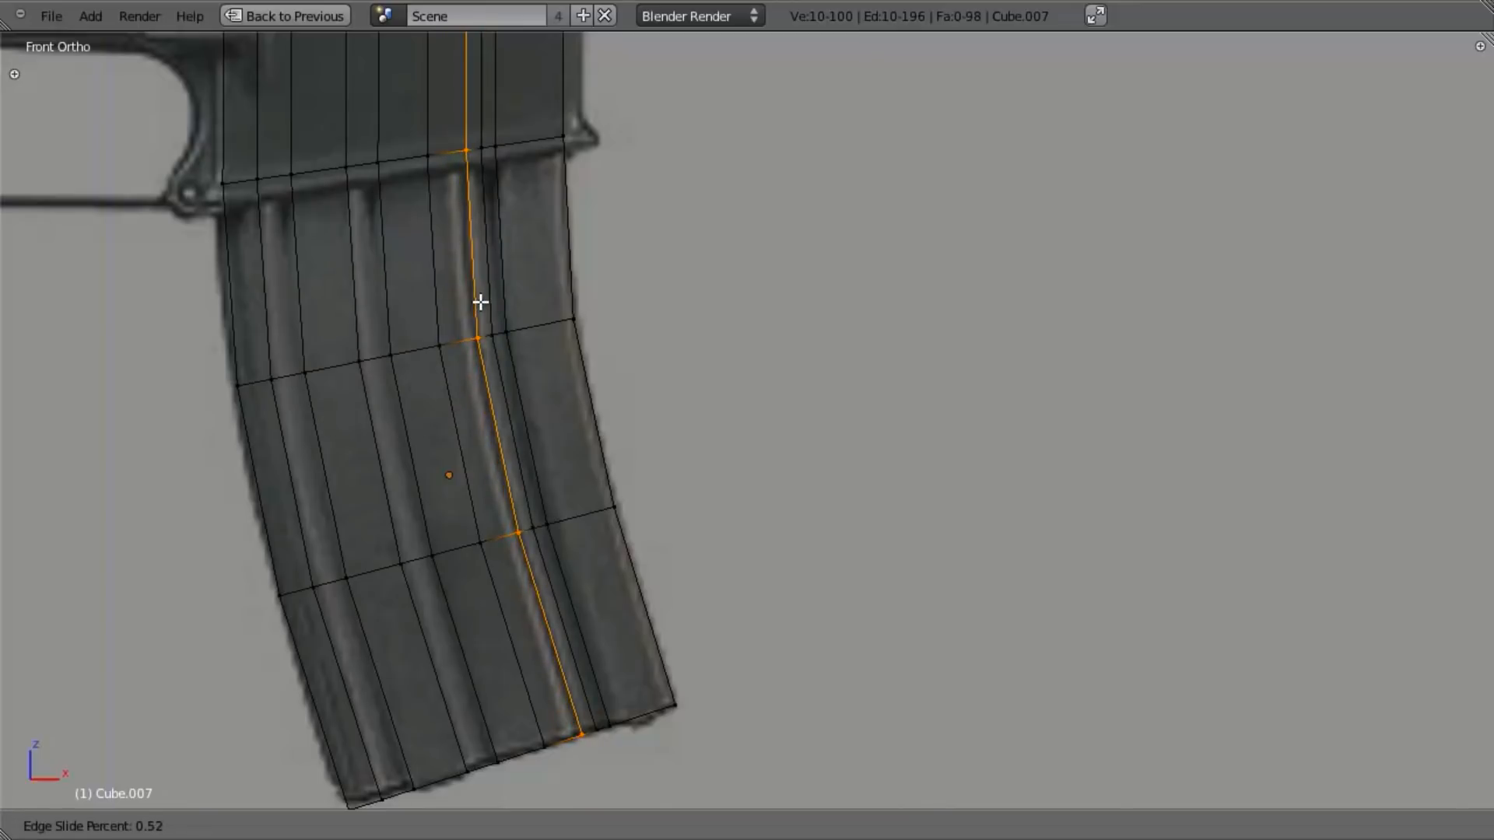
click(481, 302)
Step: Edge-slide the fourth lengthwise loop from the magazine's front edge forward to the rear side of the front rib
alt+right_click(439, 300)
key(ctrl+e)
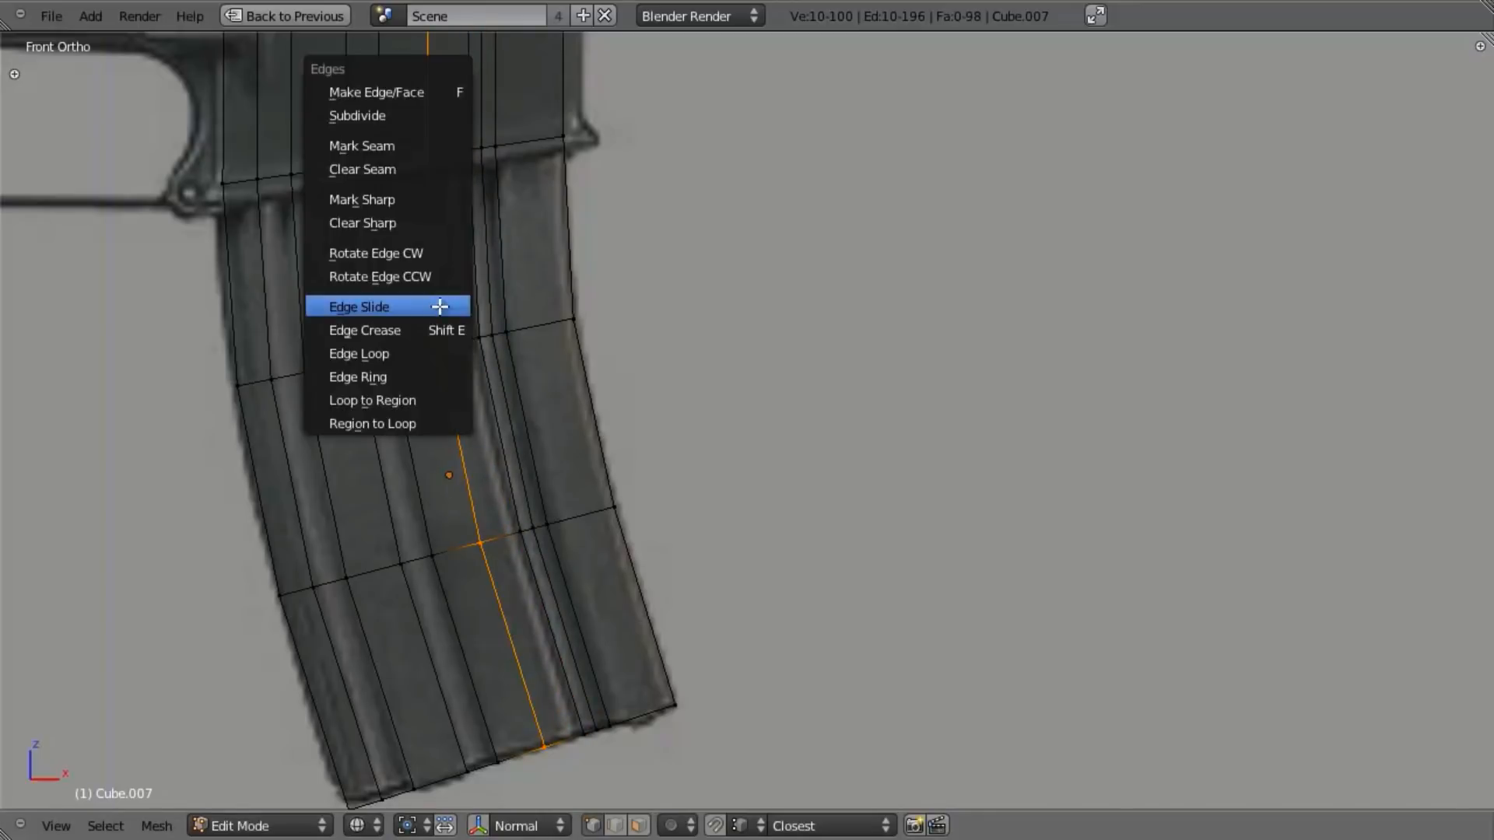
click(439, 302)
click(468, 299)
Step: Inspect the magazine mesh in solid and wireframe shading from several angles and compare its outline with the reference photo
scroll(478, 305, down, 1)
shift+middle_drag(500, 347, 491, 400)
key(z)
mouse_move(491, 437)
middle_down()
mouse_move(594, 478)
mouse_move(578, 562)
mouse_move(545, 538)
middle_up()
key(a)
key(Tab)
key(KP_3)
key(z)
key(KP_1)
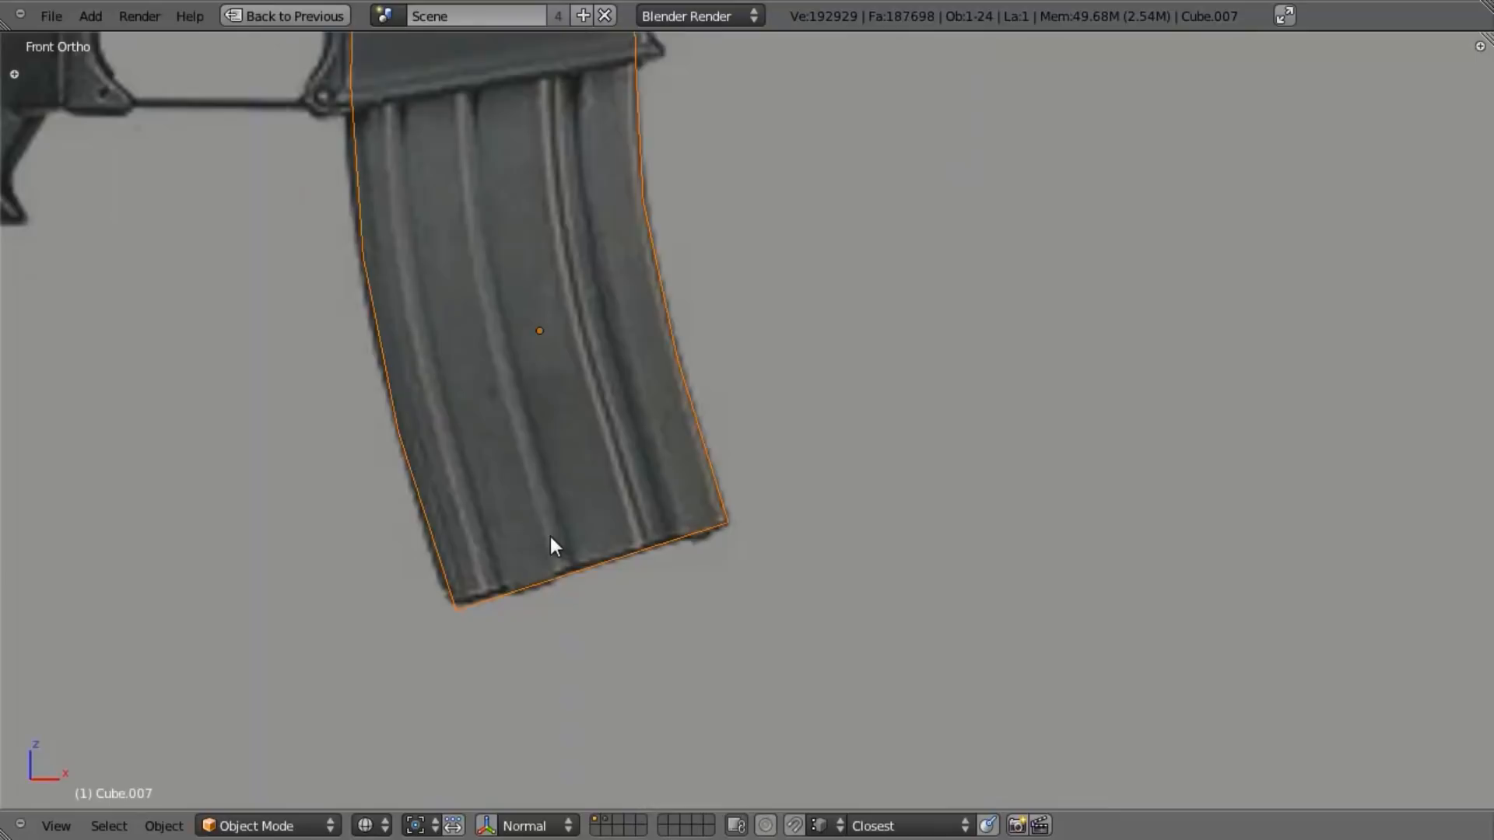
scroll(550, 541, down, 3)
shift+middle_drag(660, 427, 659, 449)
scroll(656, 440, up, 2)
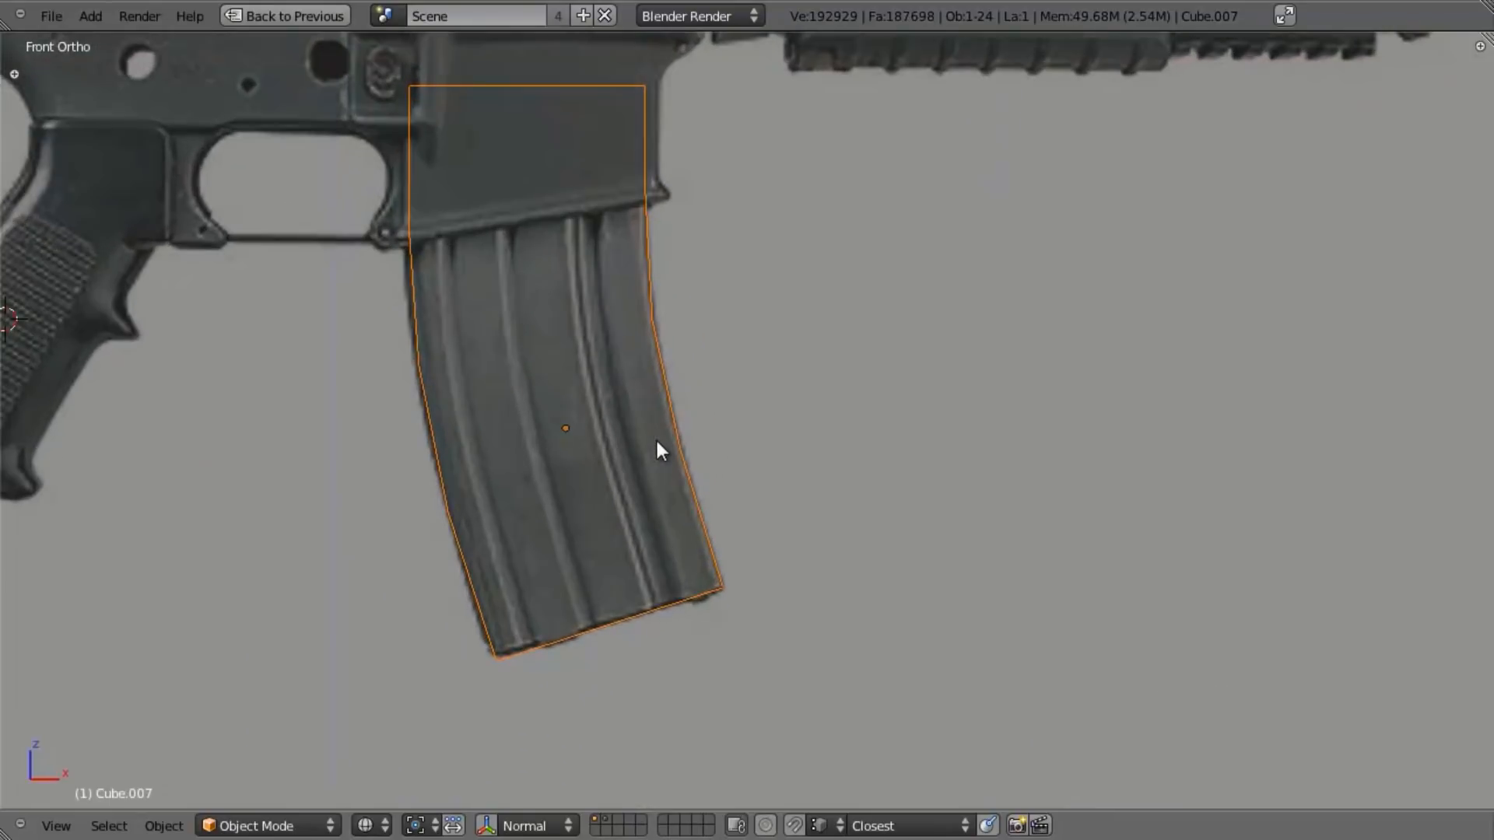
key(Tab)
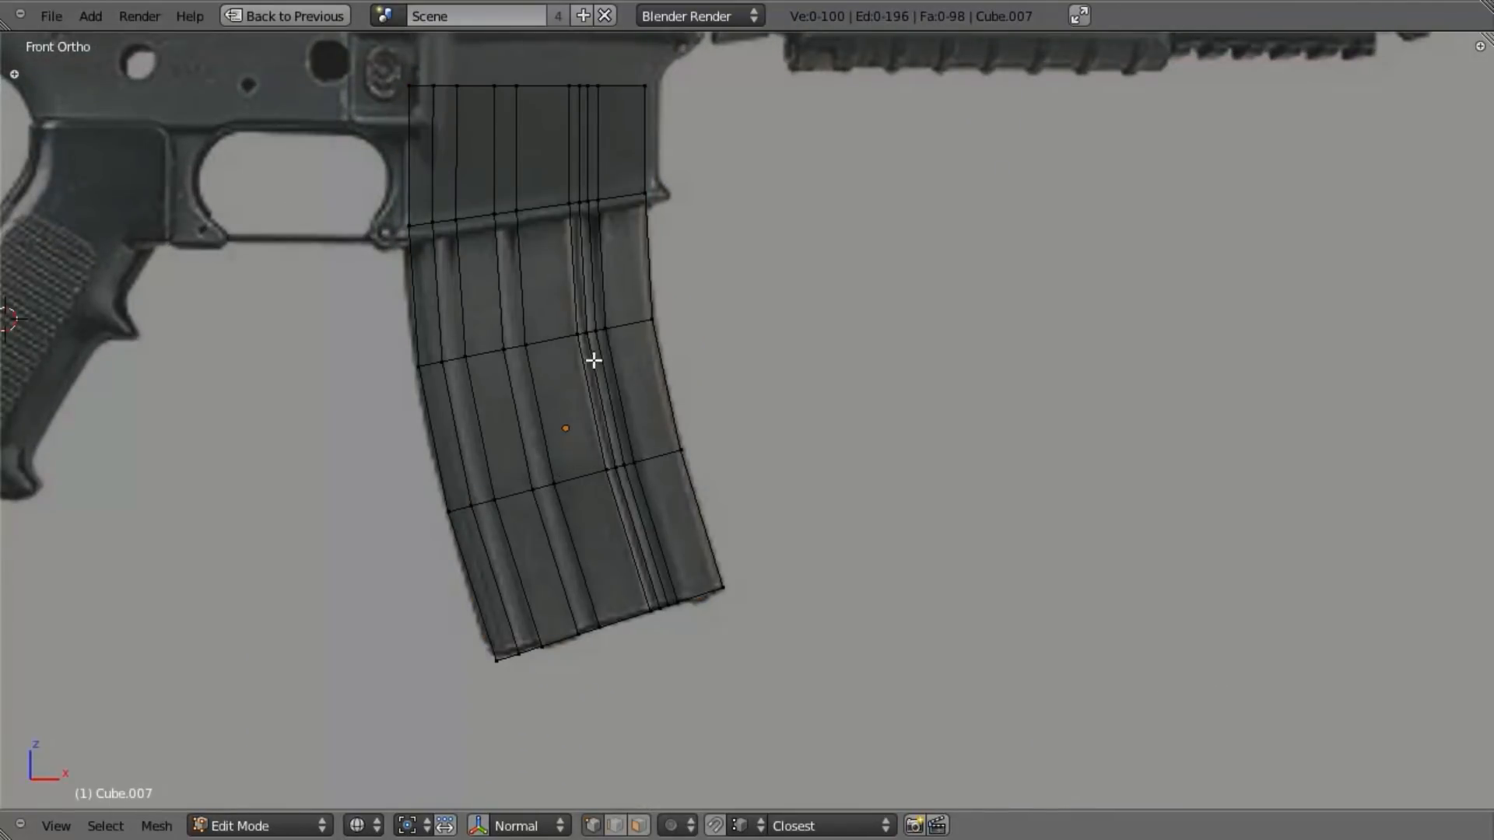
Step: Select all vertices of the magazine's top and bottom ends
key(b)
drag(314, 114, 874, 60)
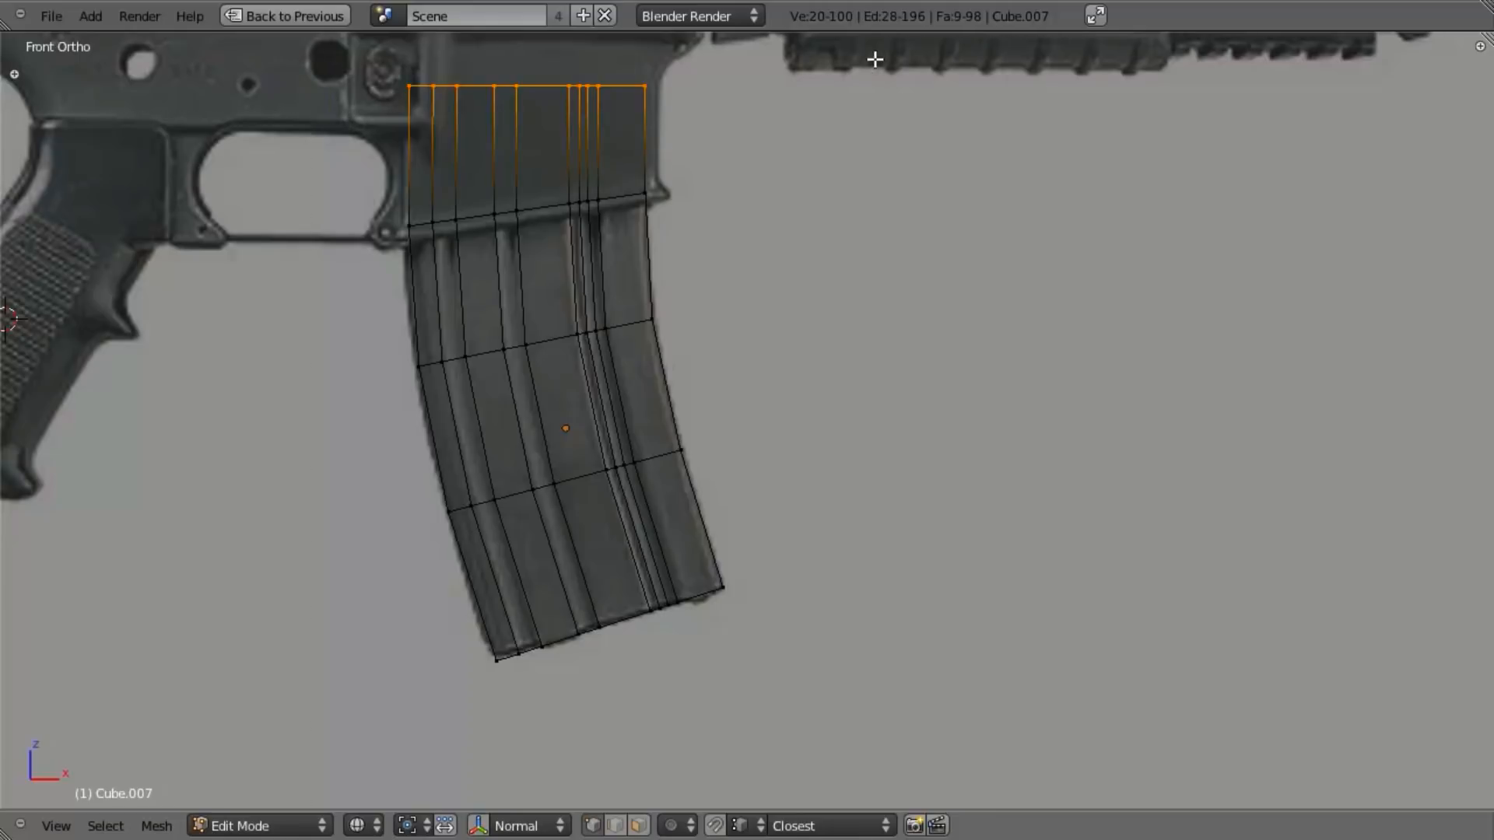
key(b)
drag(467, 572, 1160, 810)
middle_drag(907, 317, 673, 451)
key(KP_1)
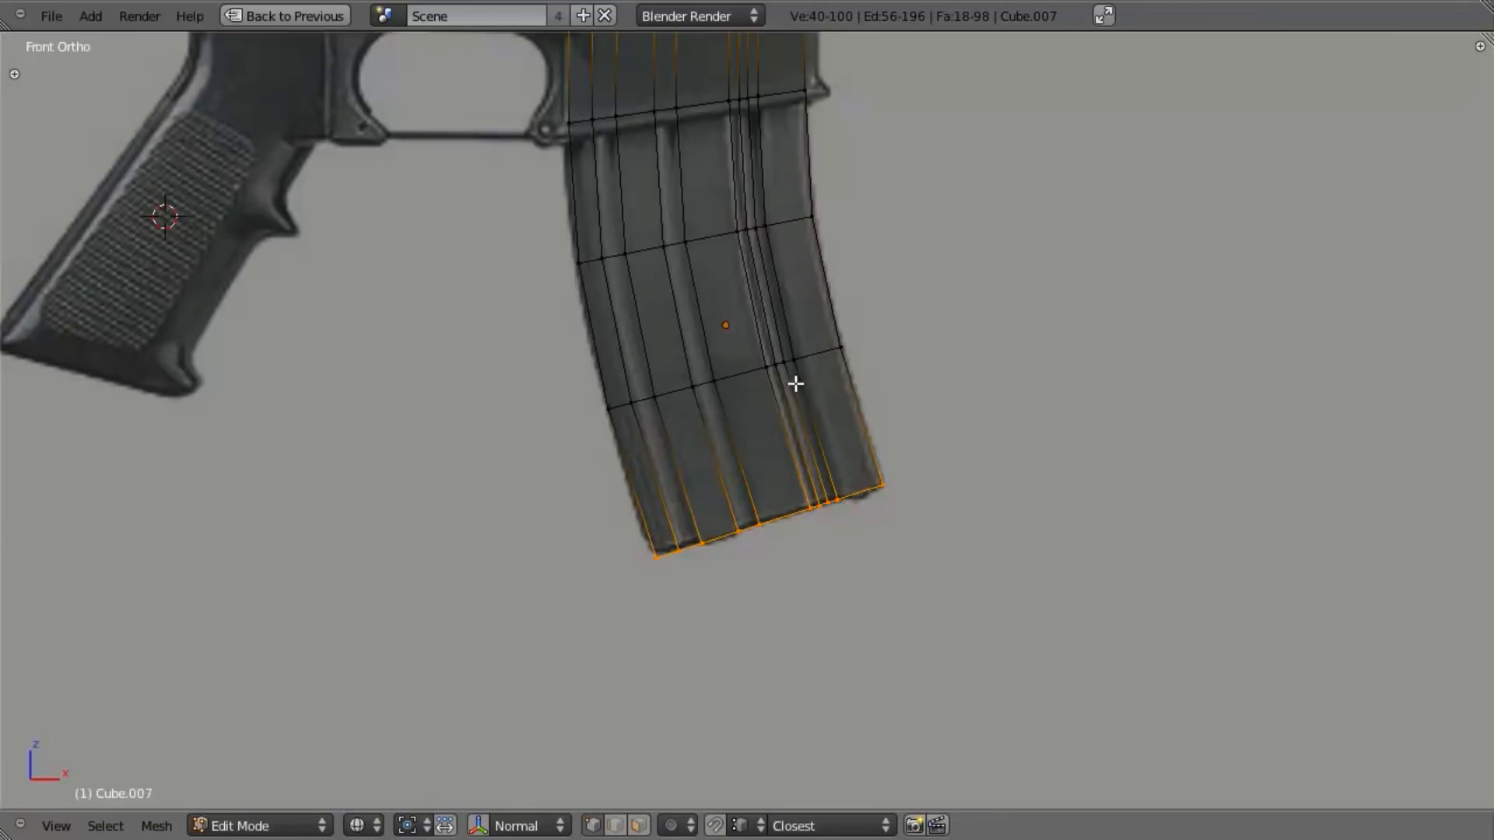
Step: Try adding the lengthwise edge loops along the front rib to the selection
scroll(767, 417, up, 3)
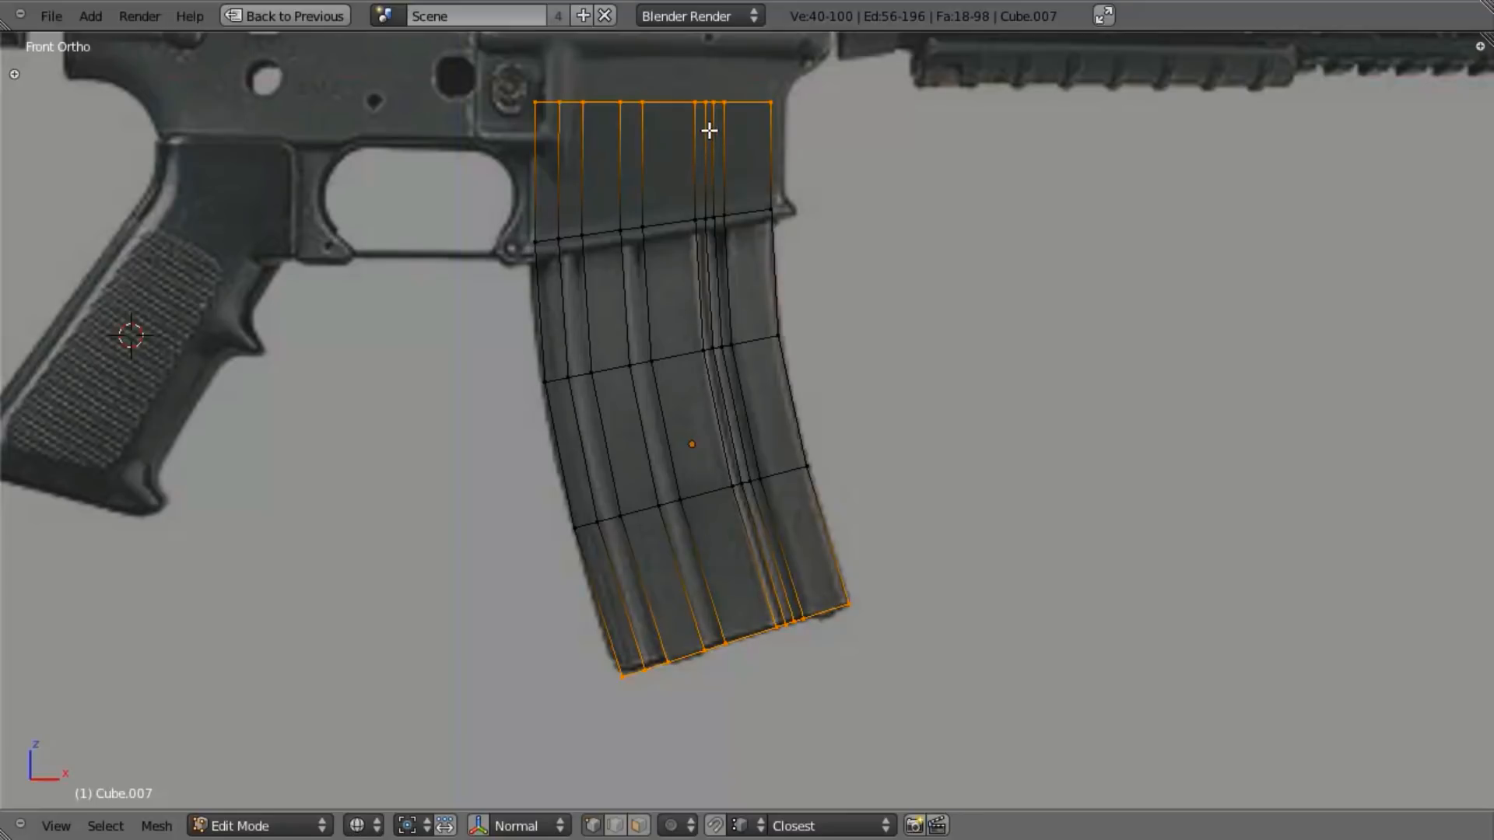
middle_drag(854, 290, 712, 405)
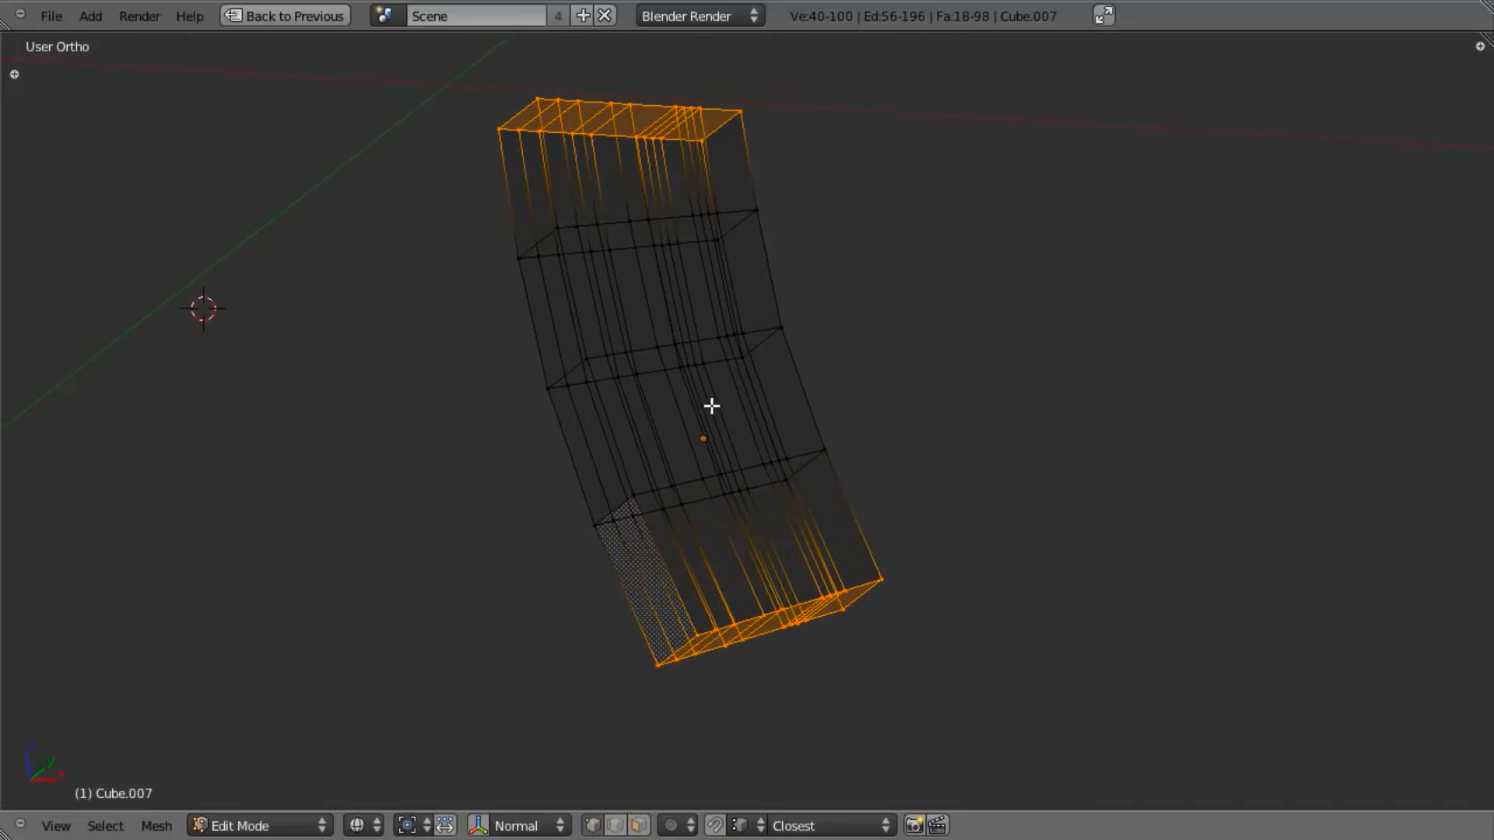
alt+shift+right_click(684, 333)
alt+shift+right_click(668, 335)
middle_drag(737, 331, 651, 428)
shift+right_click(656, 418)
alt+shift+right_click(651, 413)
alt+shift+right_click(650, 416)
key(z)
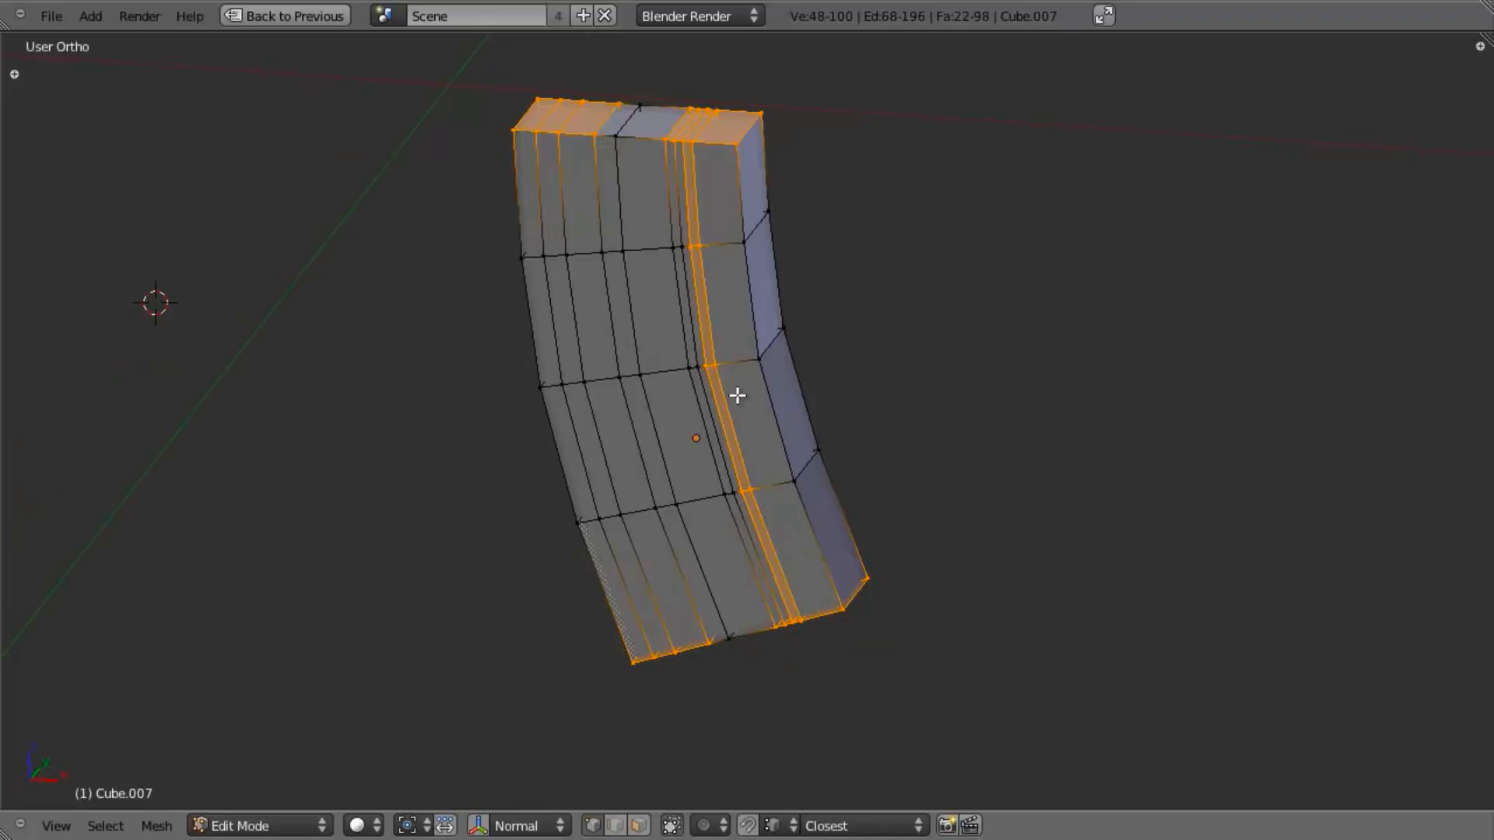
middle_drag(713, 399, 695, 490)
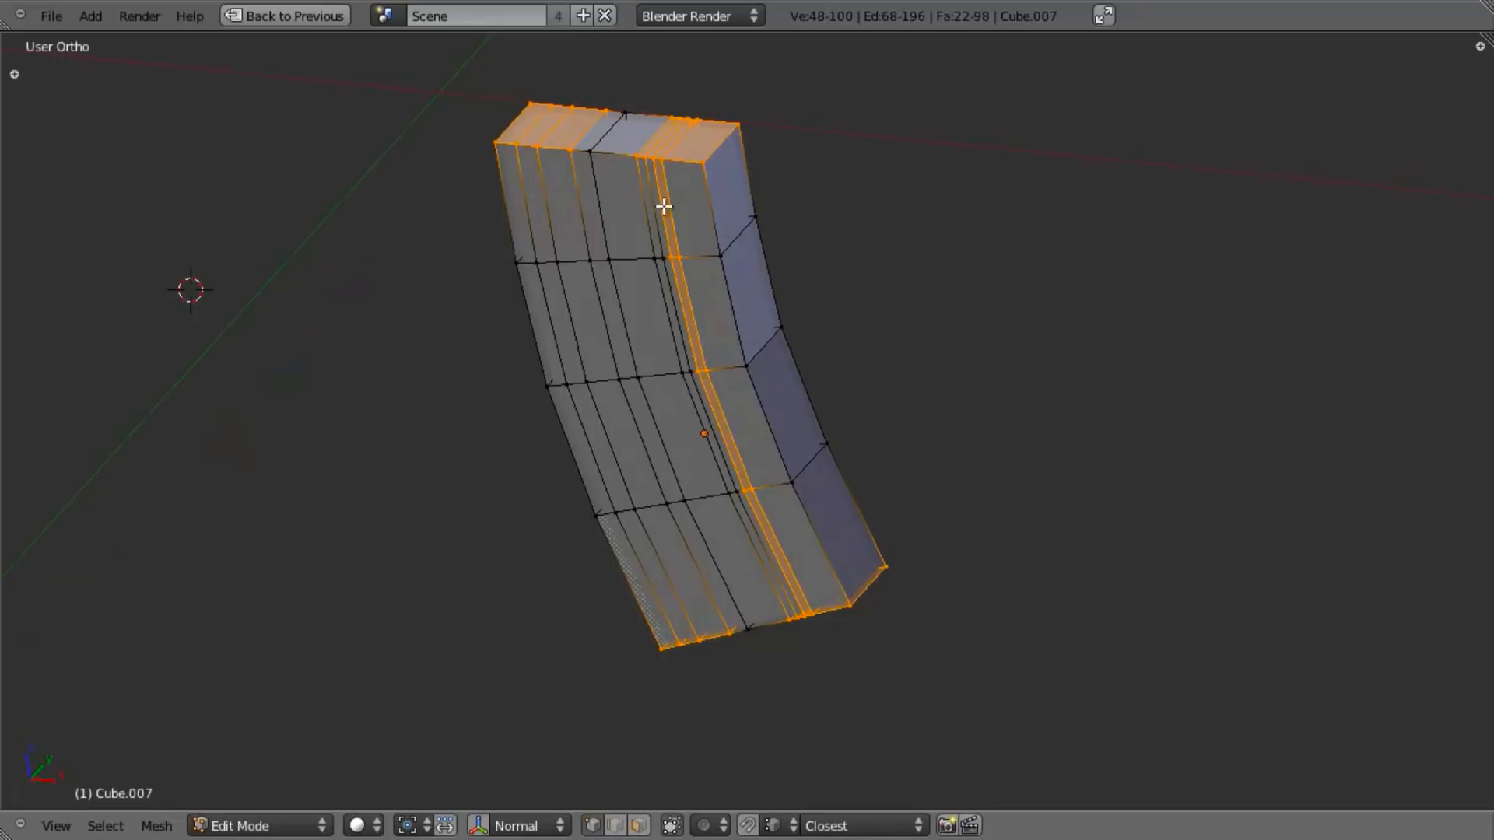
key(KP_3)
key(KP_1)
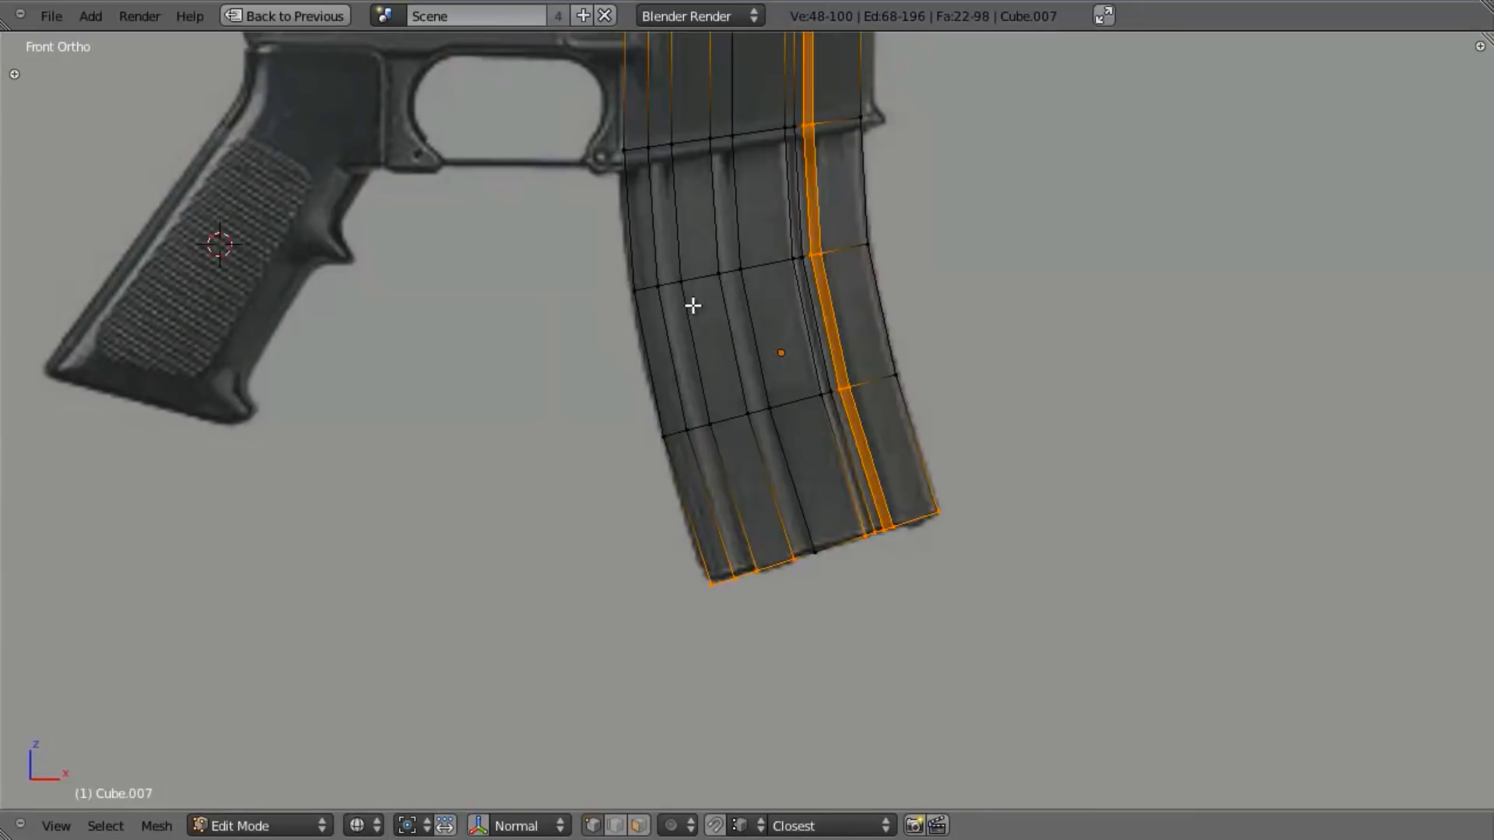
Step: Reduce the selection to the magazine's top and bottom end vertices and delete the faces there
scroll(690, 304, up, 2)
key(b)
drag(534, 228, 827, 466)
middle_drag(827, 466, 833, 551)
key(b)
drag(525, 84, 838, 219)
key(b)
drag(639, 617, 864, 778)
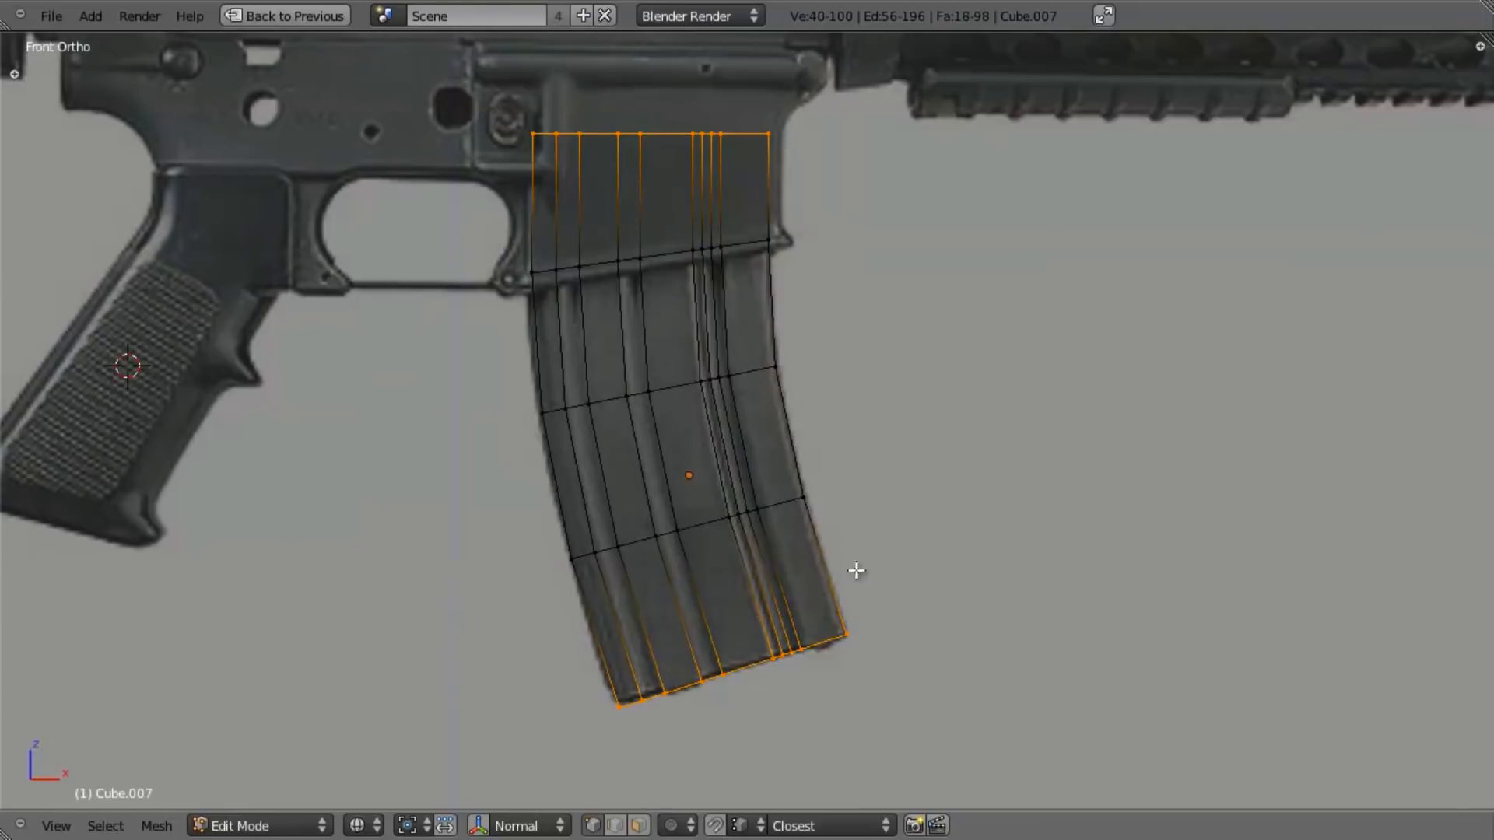
key(x)
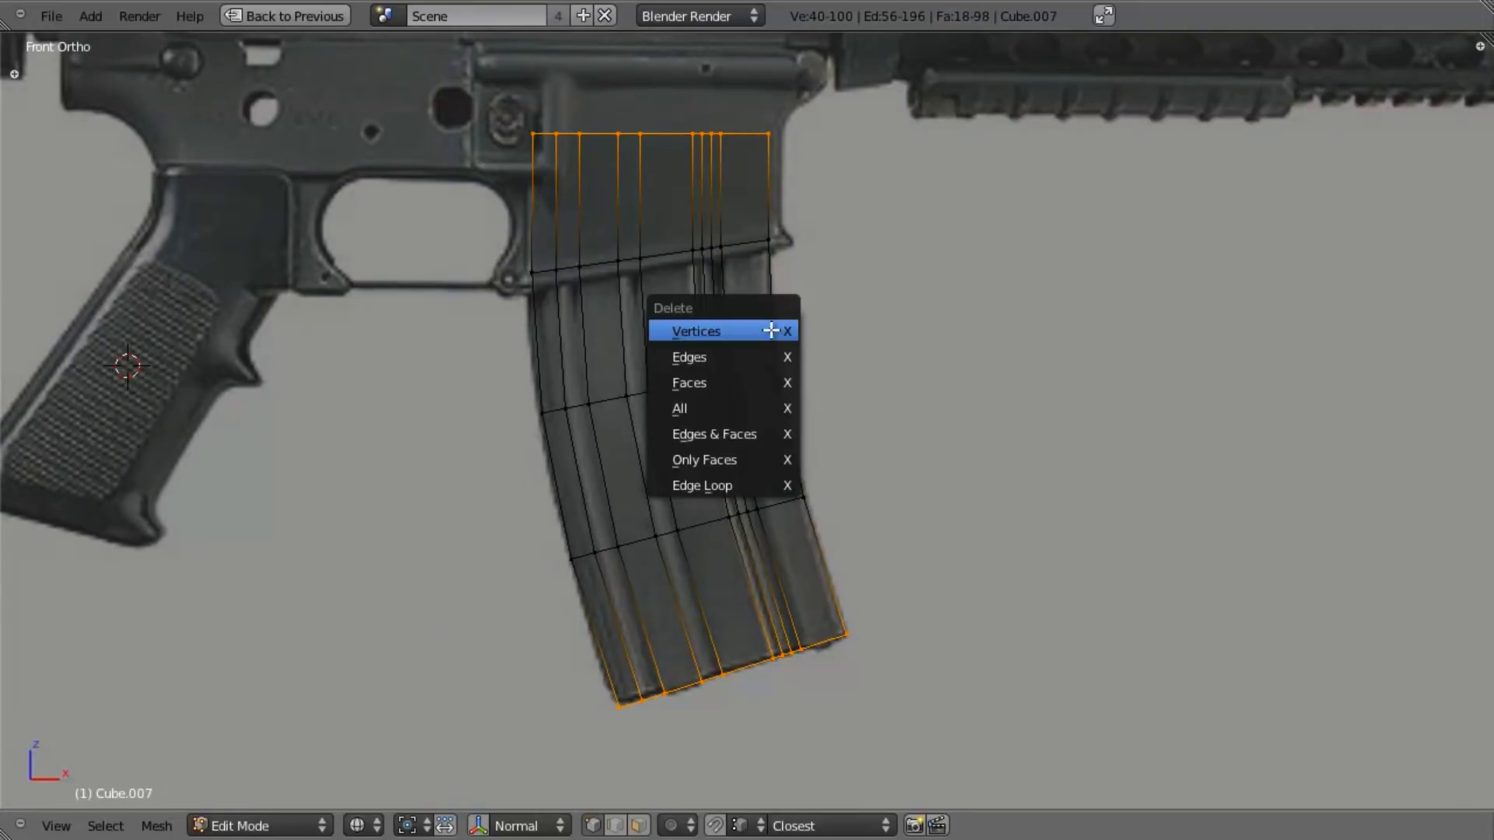
click(758, 383)
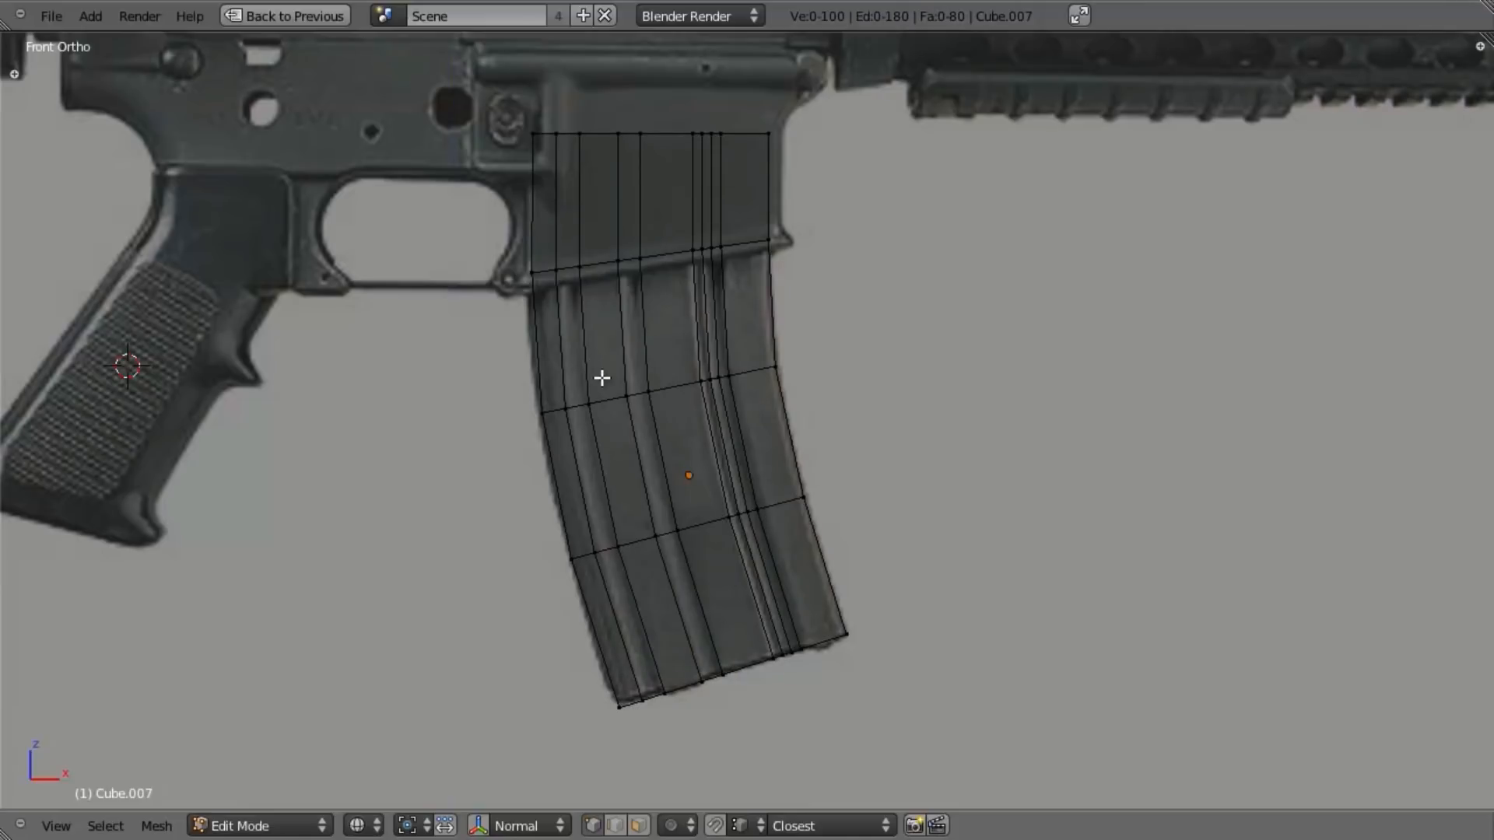
key(ctrl+Tab)
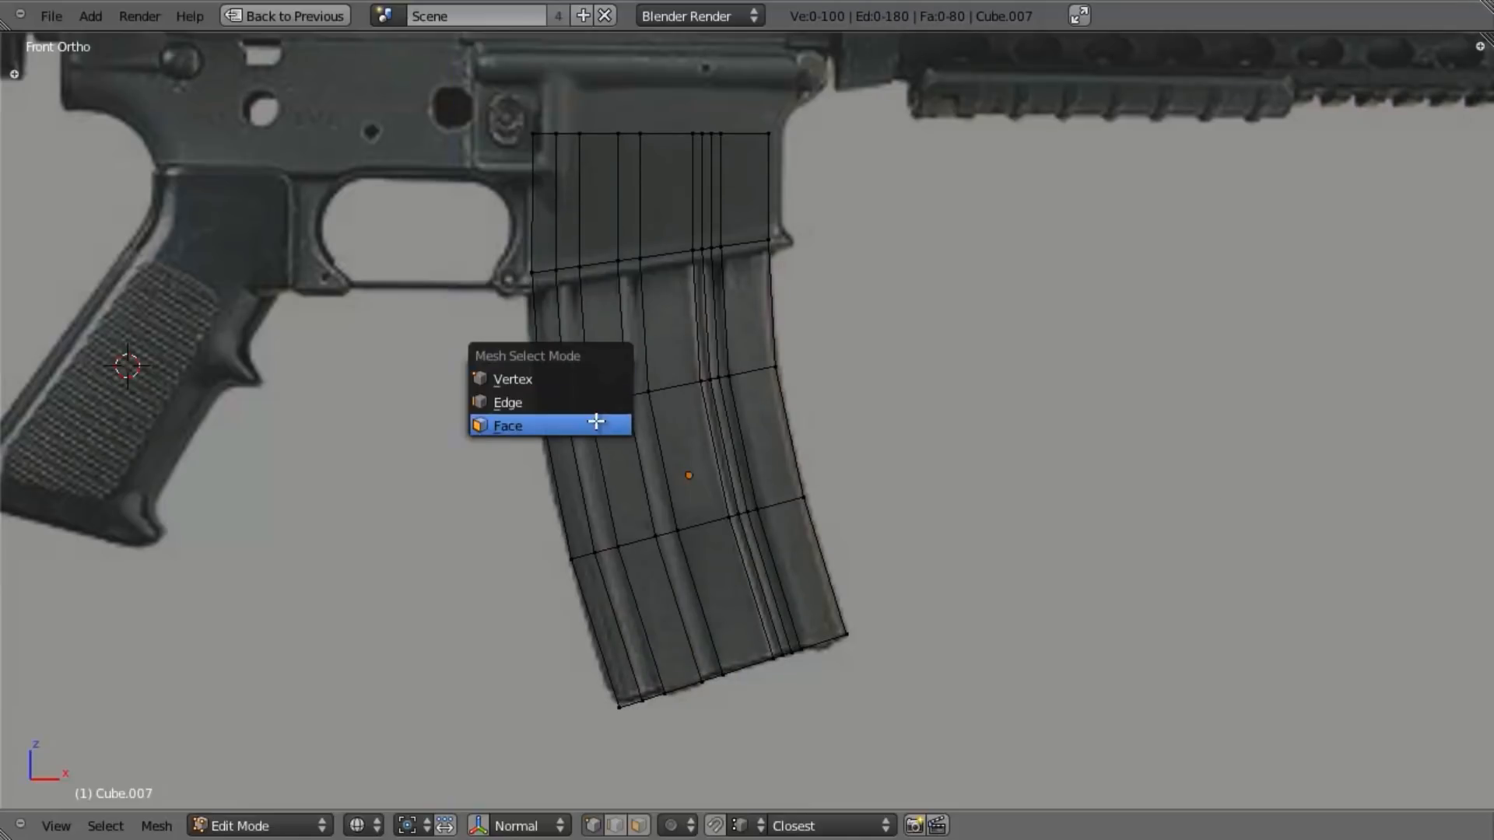
click(595, 421)
alt+right_click(577, 404)
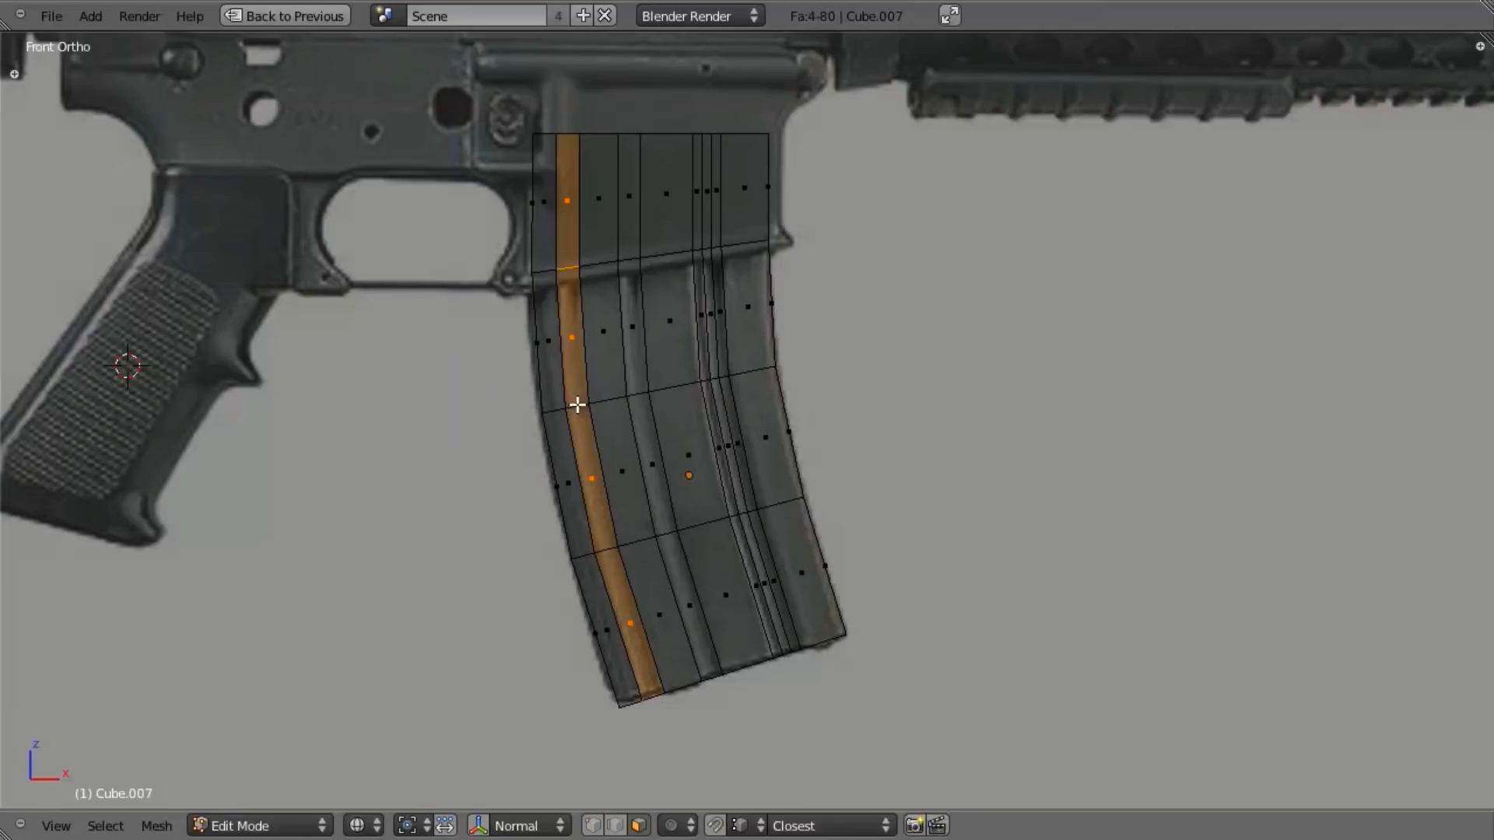
mouse_move(797, 386)
middle_down()
mouse_move(797, 427)
mouse_move(967, 467)
mouse_move(844, 517)
mouse_move(789, 502)
mouse_move(831, 453)
middle_up()
key(a)
key(z)
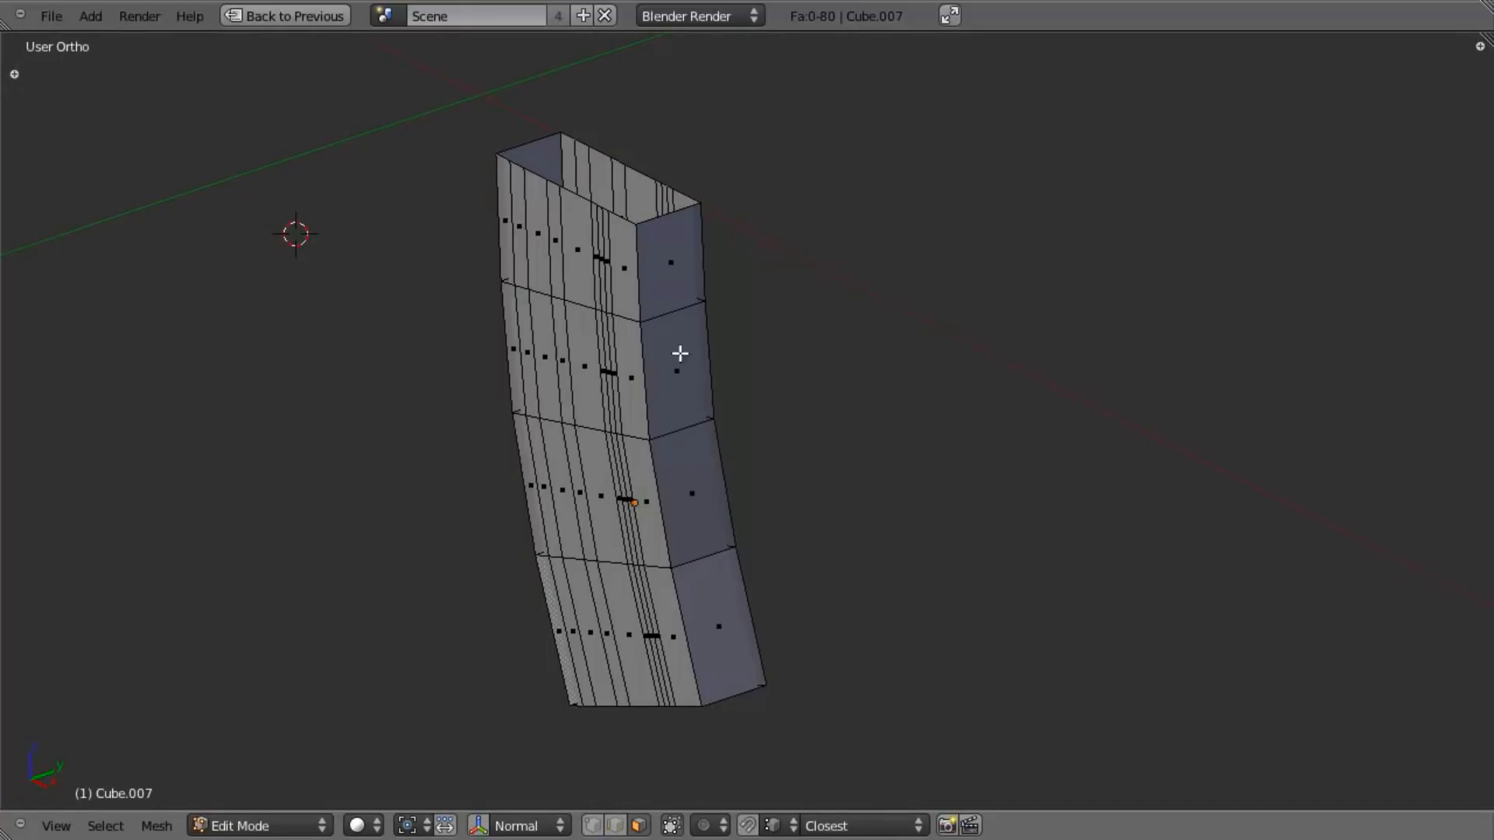
Step: Add a centred lengthwise loop cut down the magazine's narrow front face
key(ctrl+Tab)
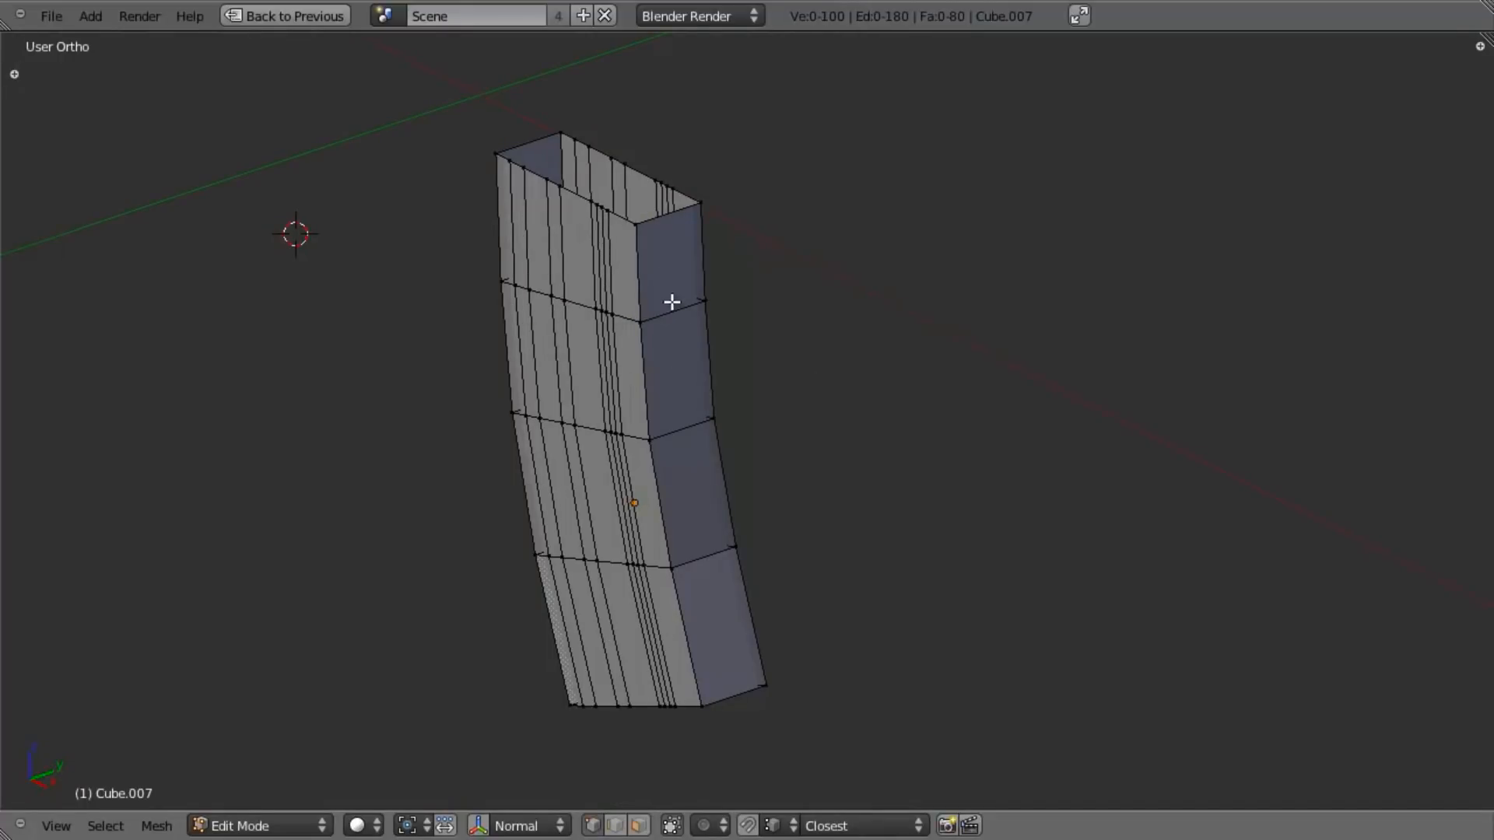
key(ctrl+r)
click(674, 325)
right_click(674, 325)
middle_drag(551, 384, 534, 344)
Step: Add a centred lengthwise loop cut down the magazine's narrow rear face
key(ctrl+r)
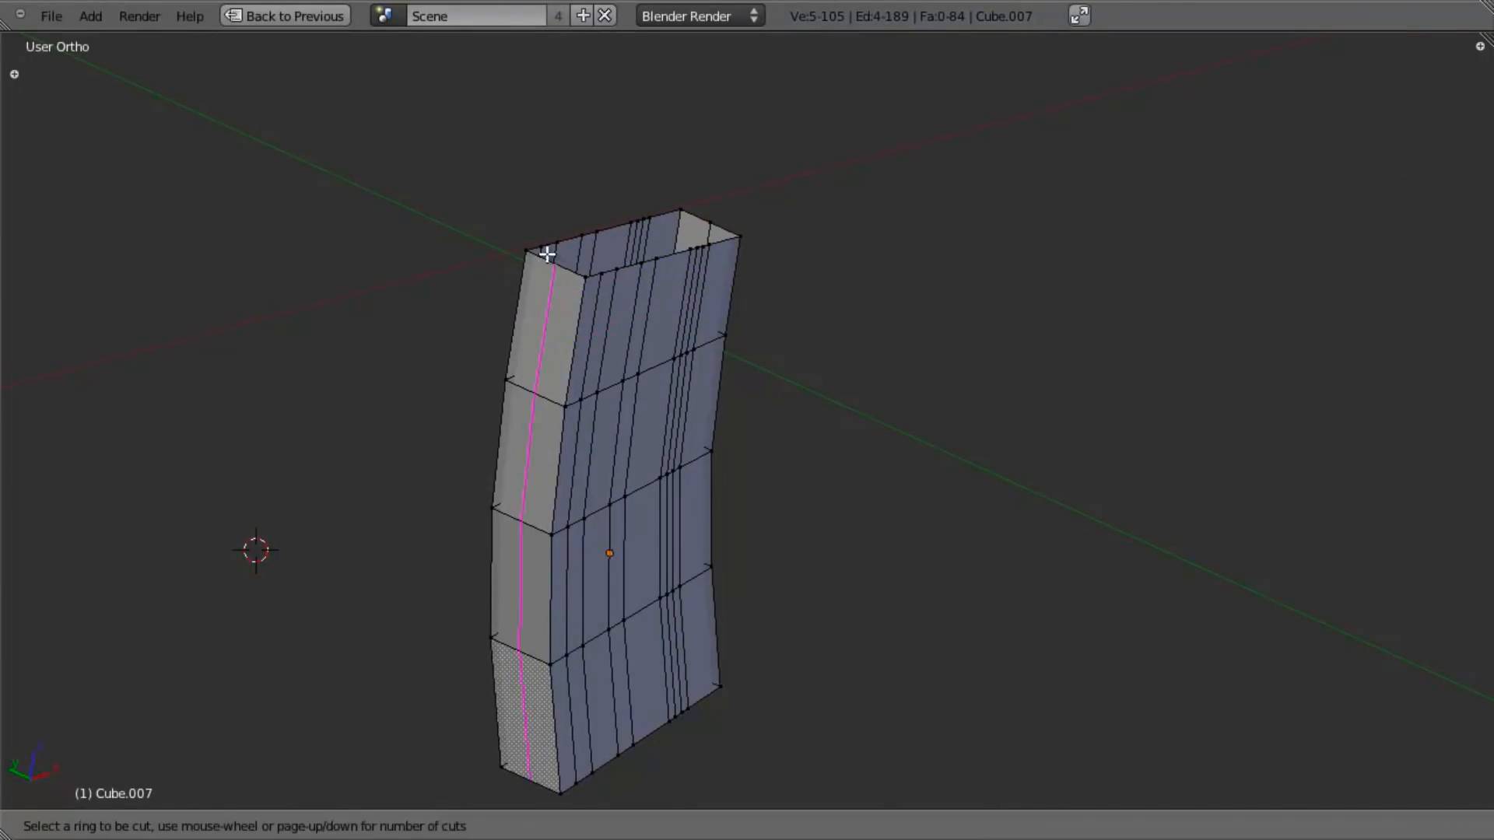
click(536, 395)
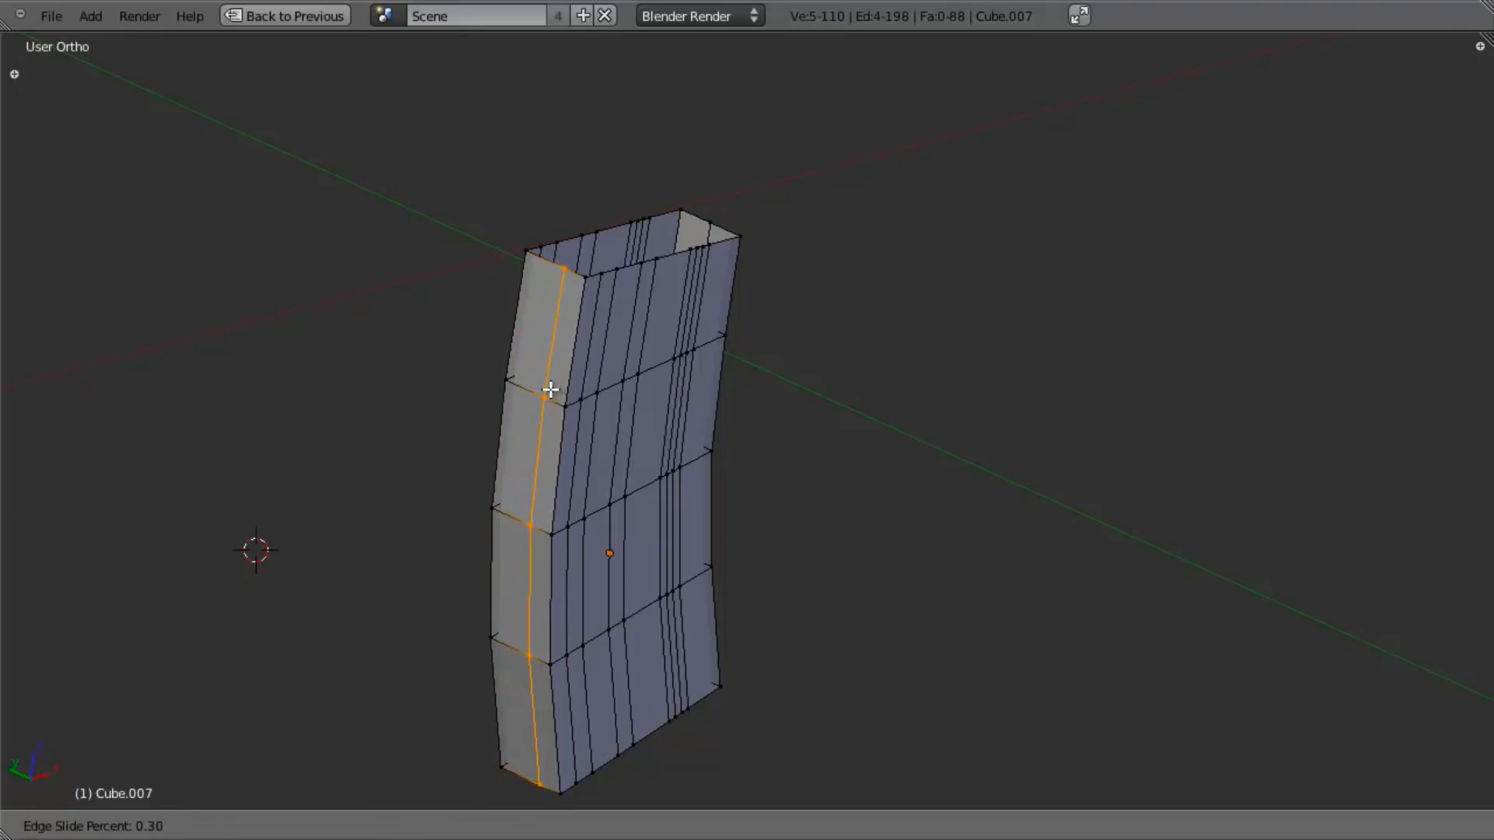
click(551, 390)
middle_drag(526, 401, 603, 514)
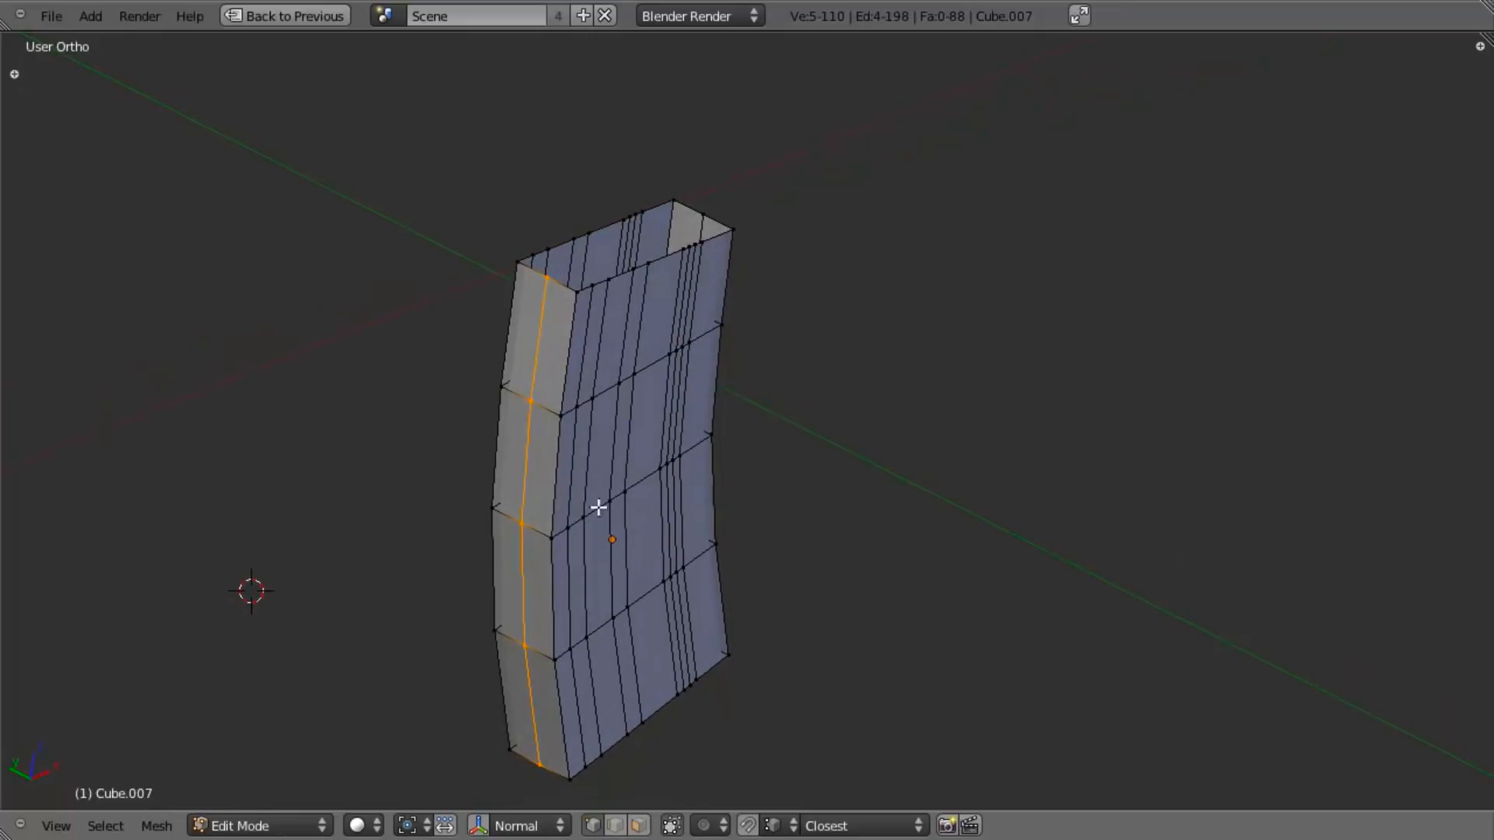
middle_drag(617, 389, 569, 451)
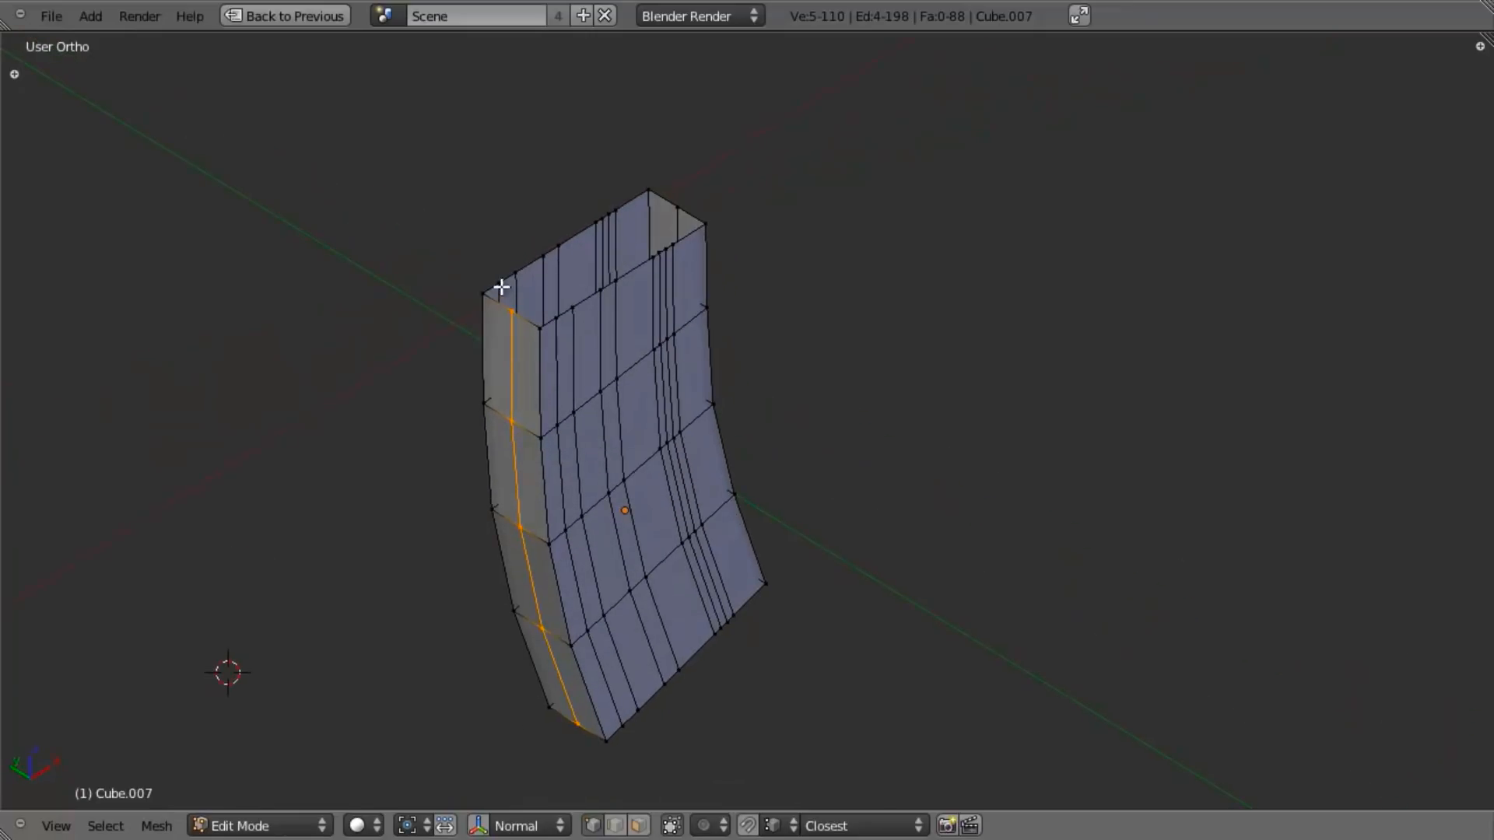
Step: Delete the vertices of the magazine's positive-Y half in the right view, keeping the centre line
middle_drag(750, 377, 793, 529)
key(KP_3)
scroll(747, 491, up, 3)
shift+scroll(694, 541, up, 2)
key(a)
key(b)
drag(594, 147, 967, 806)
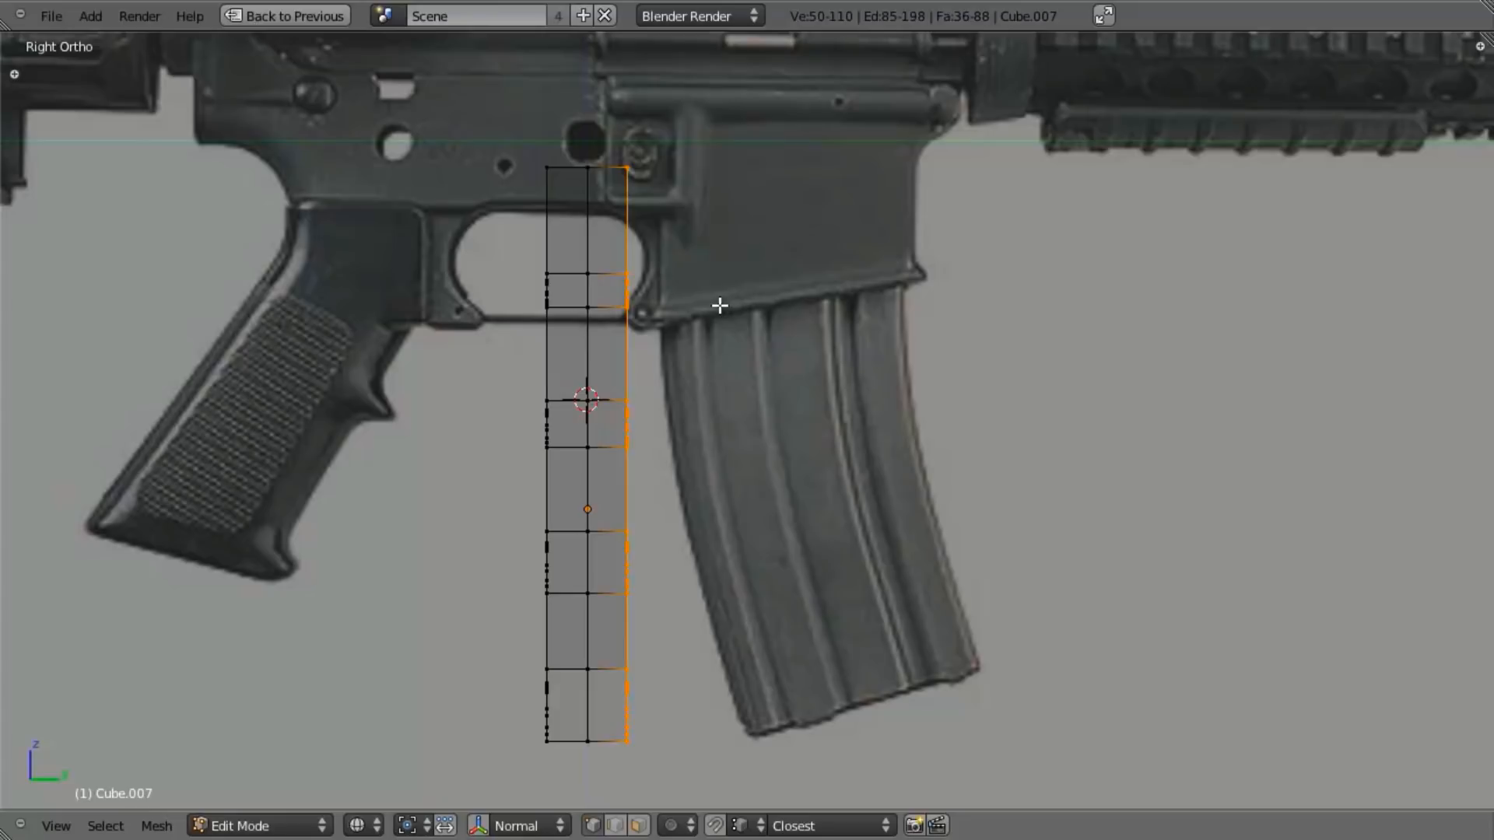
key(x)
click(715, 260)
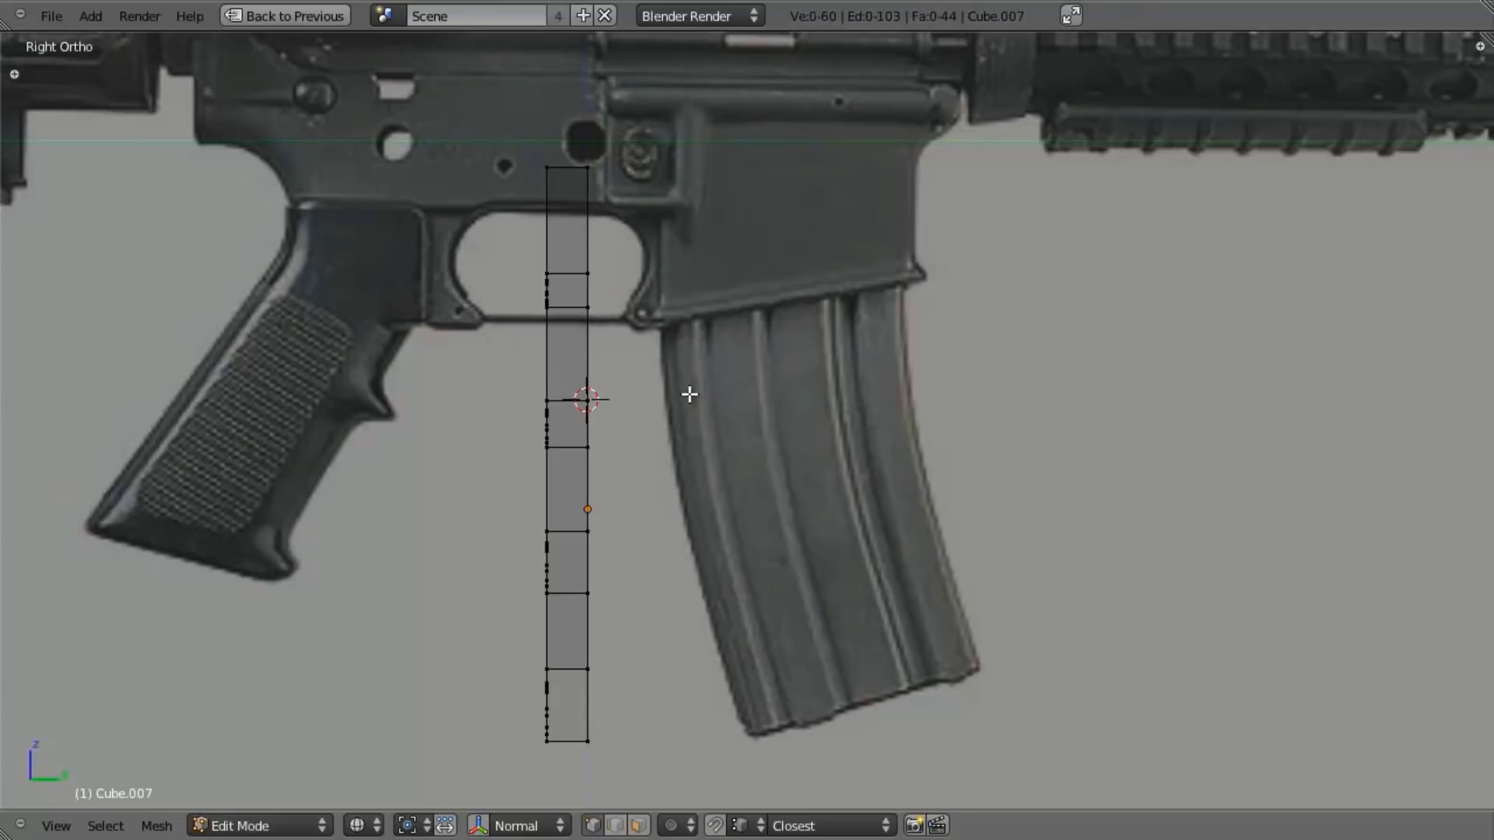
Step: Add a Mirror modifier to the magazine
key(ctrl+Up)
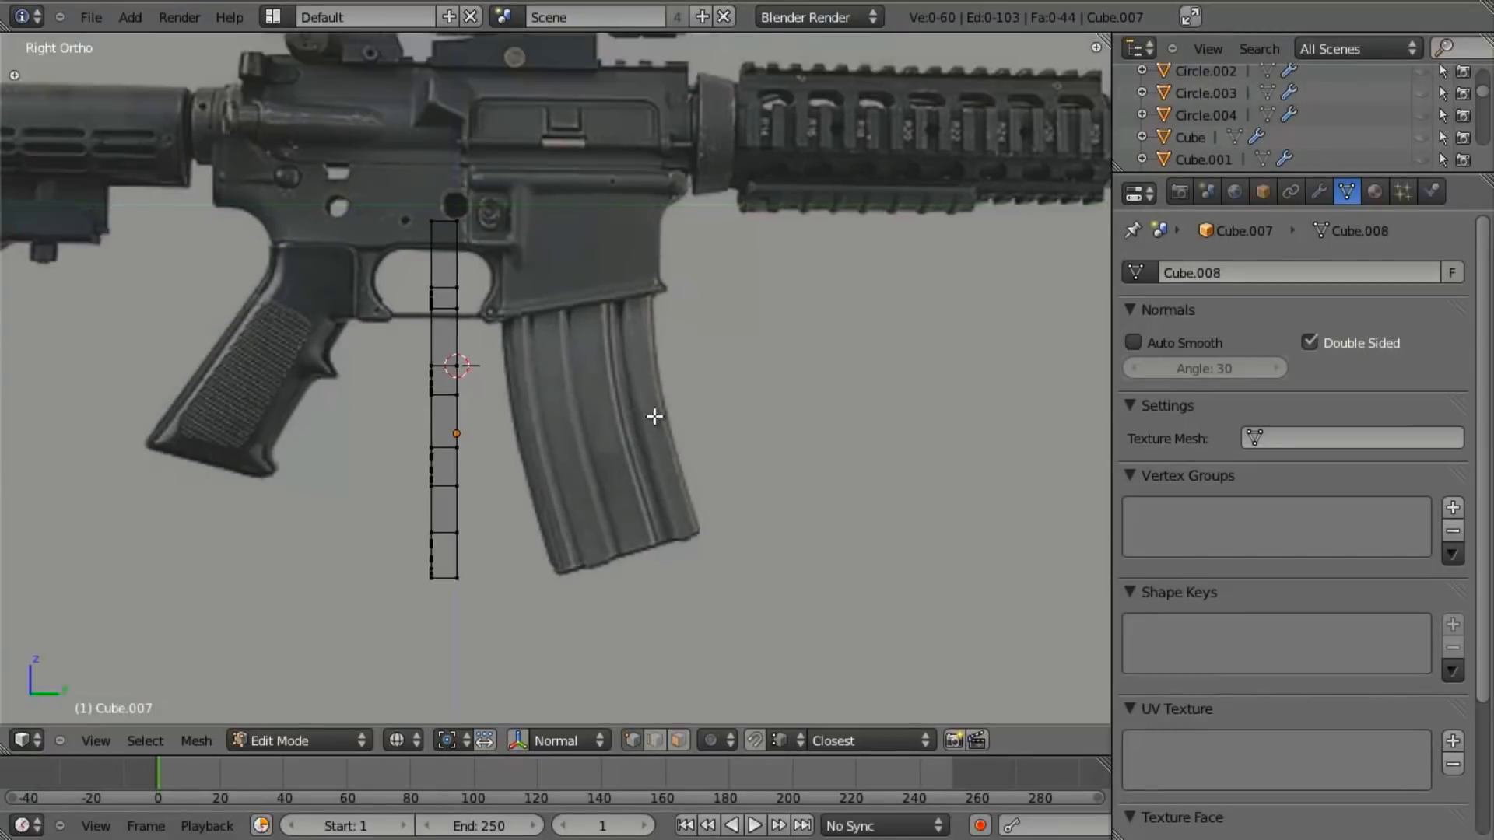
scroll(658, 414, down, 2)
click(1319, 192)
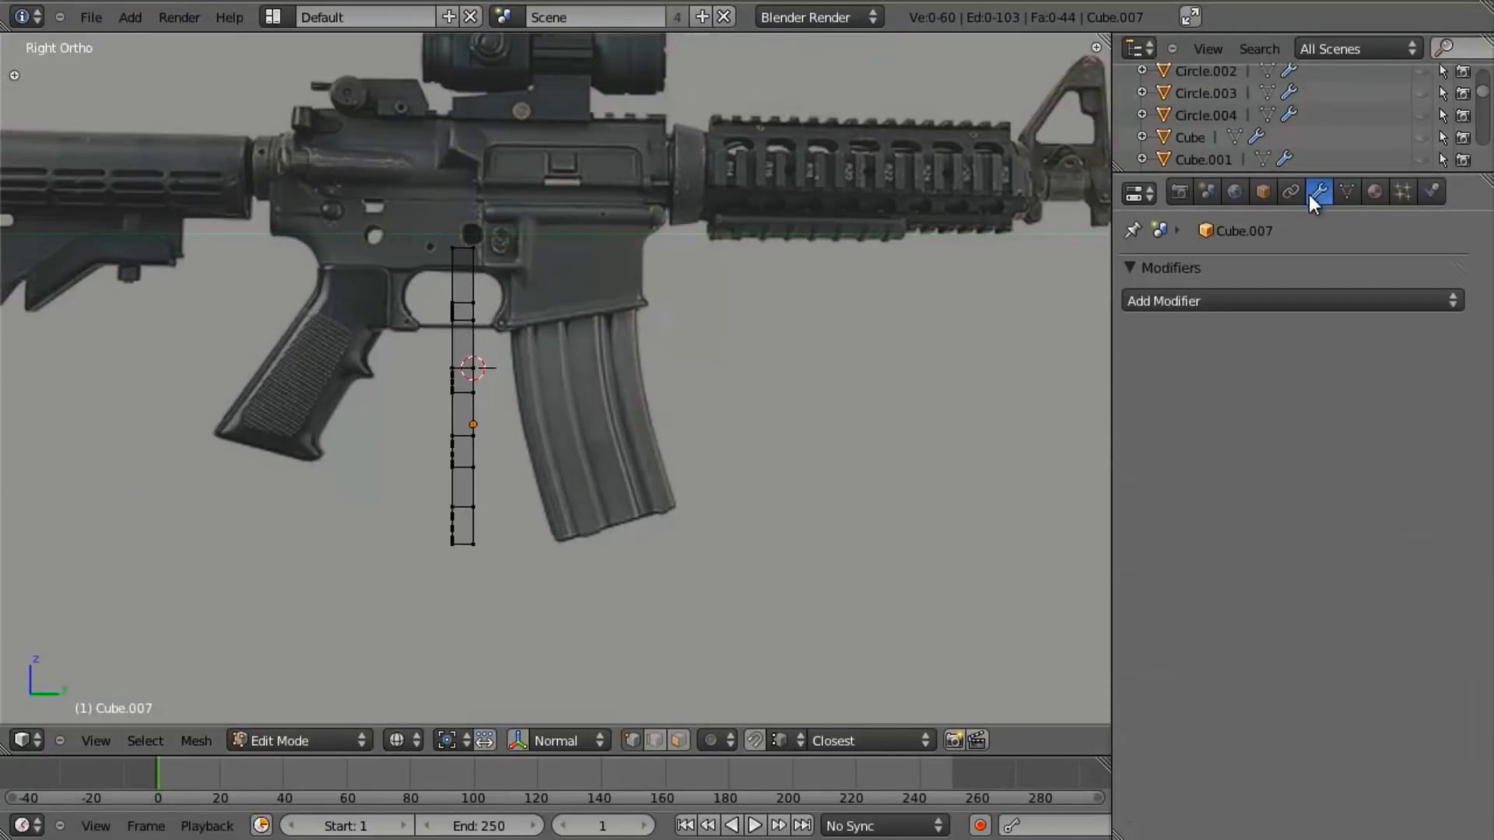
click(1170, 301)
click(1157, 300)
click(996, 530)
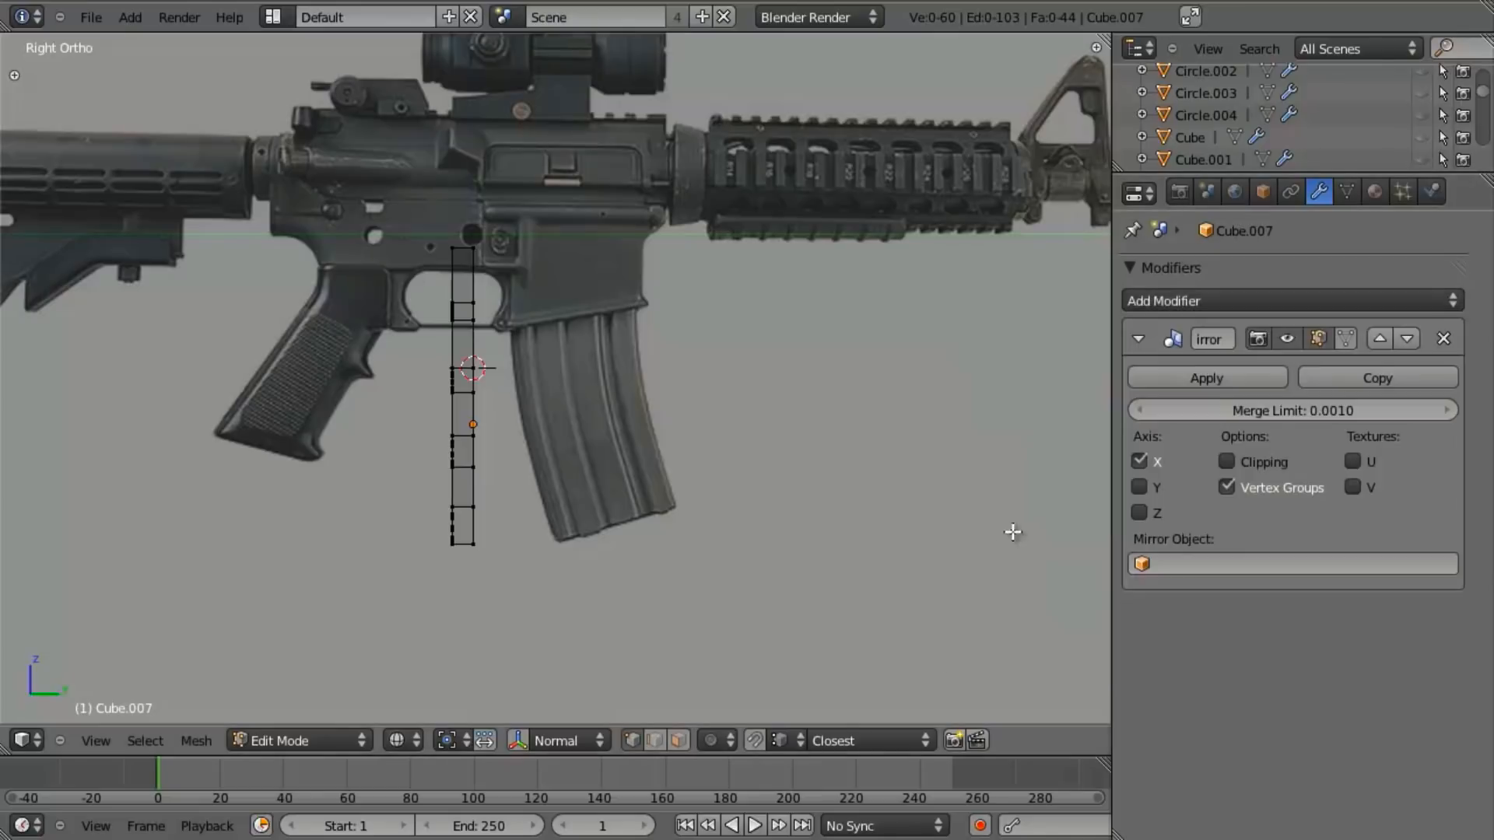
Step: Set the Mirror modifier to the Y axis only, with X disabled, and show the magazine in solid shading
middle_drag(810, 436, 690, 565)
scroll(691, 565, up, 3)
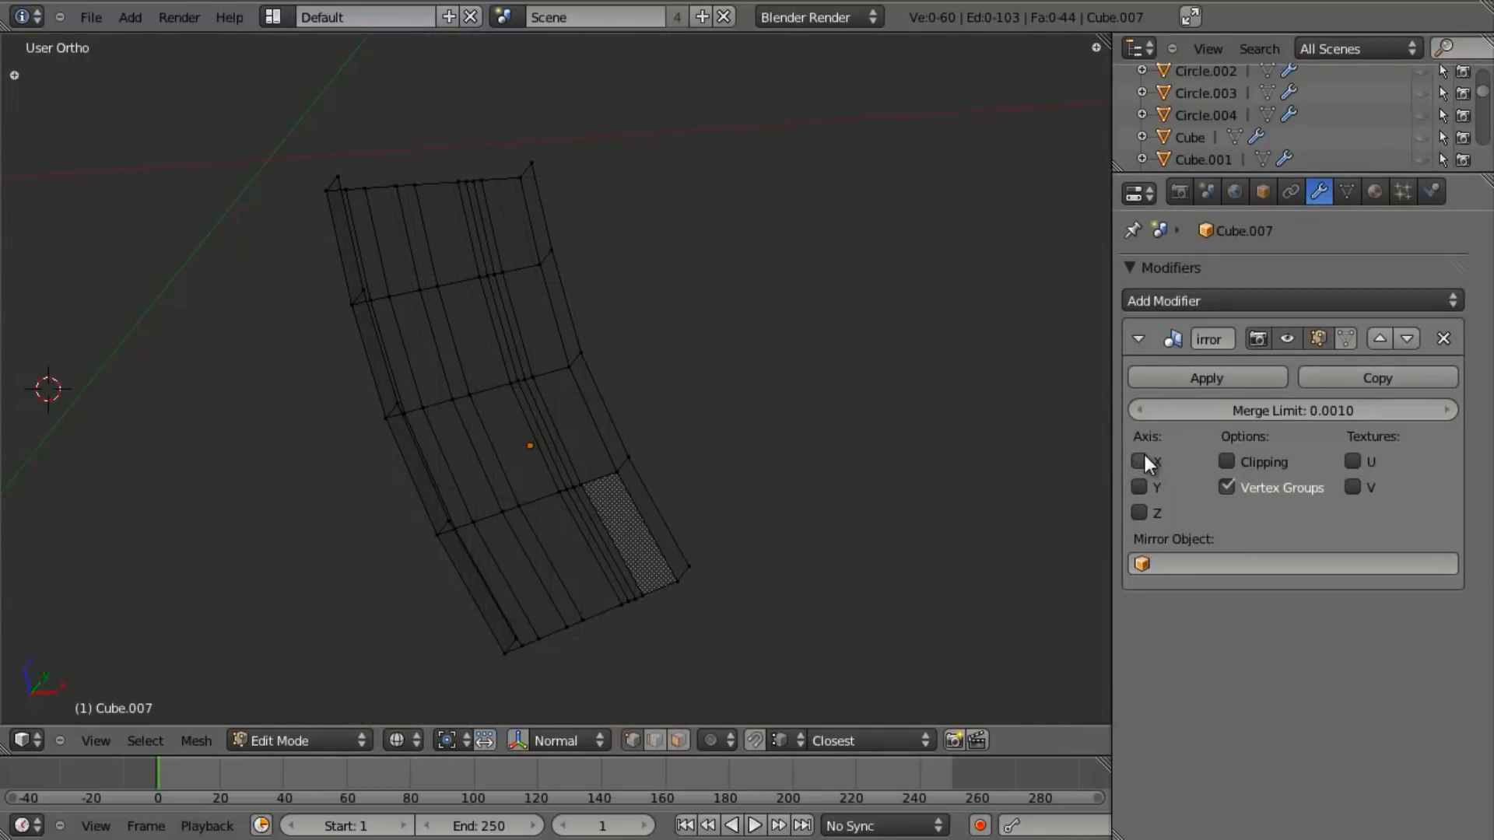
click(1150, 487)
key(z)
mouse_move(991, 470)
middle_down()
mouse_move(780, 503)
mouse_move(654, 467)
mouse_move(639, 383)
mouse_move(717, 404)
mouse_move(774, 467)
mouse_move(758, 516)
middle_up()
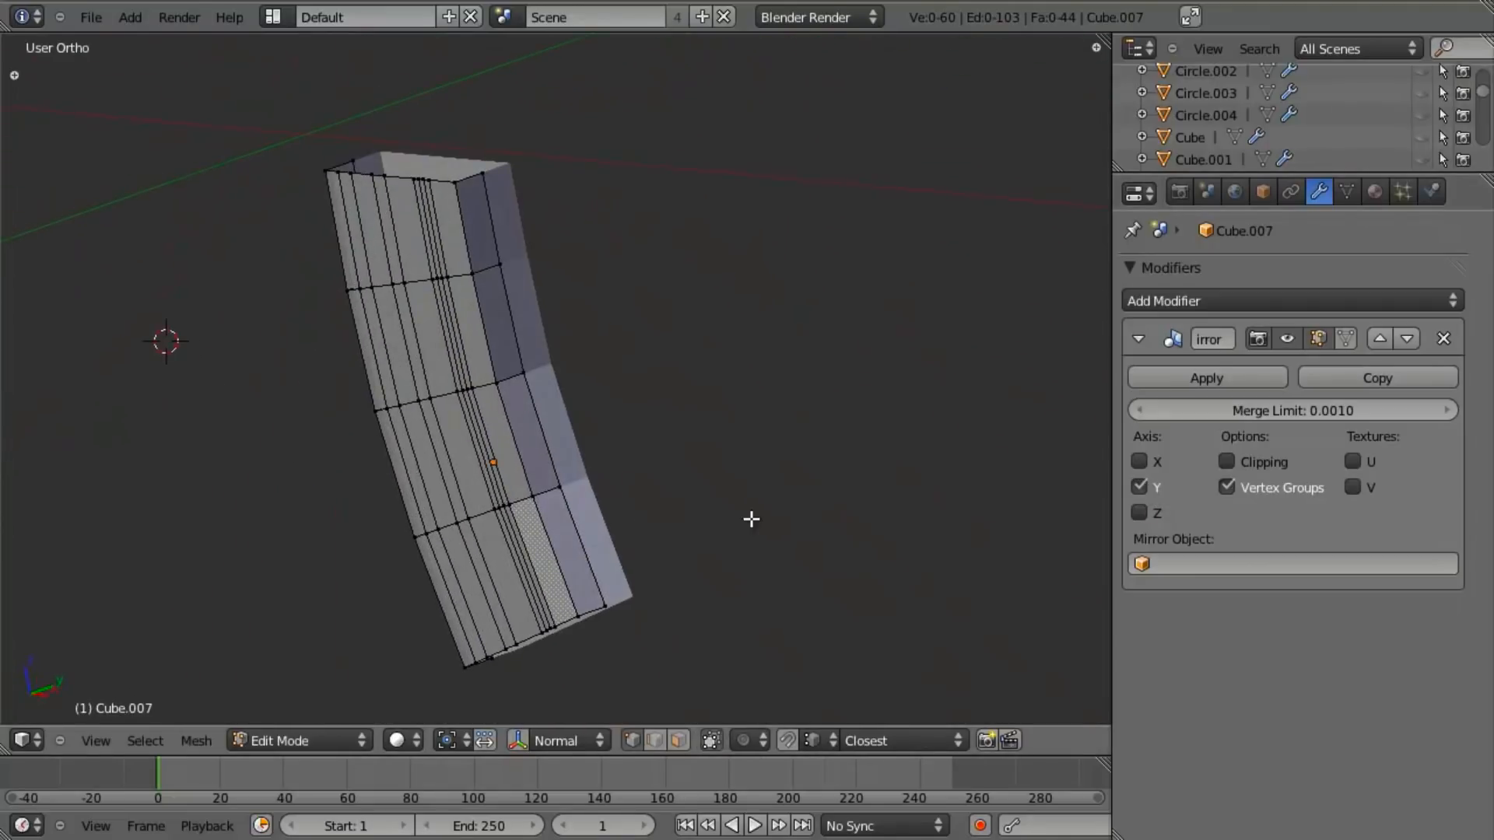
Step: Select the lengthwise face strips of the magazine's rear and middle ribs in face select mode
key(KP_1)
key(ctrl+Up)
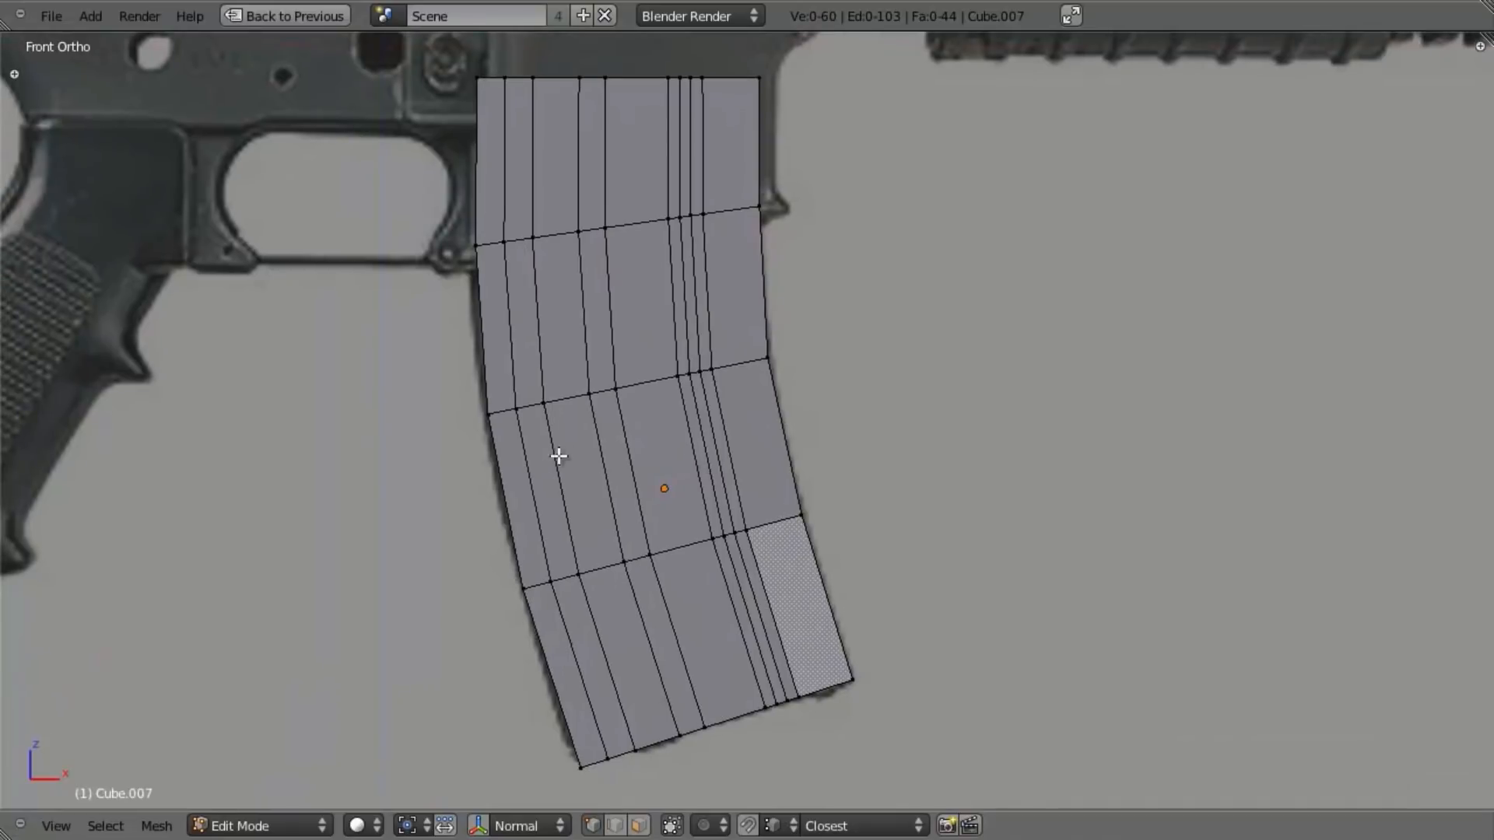
key(ctrl+Tab)
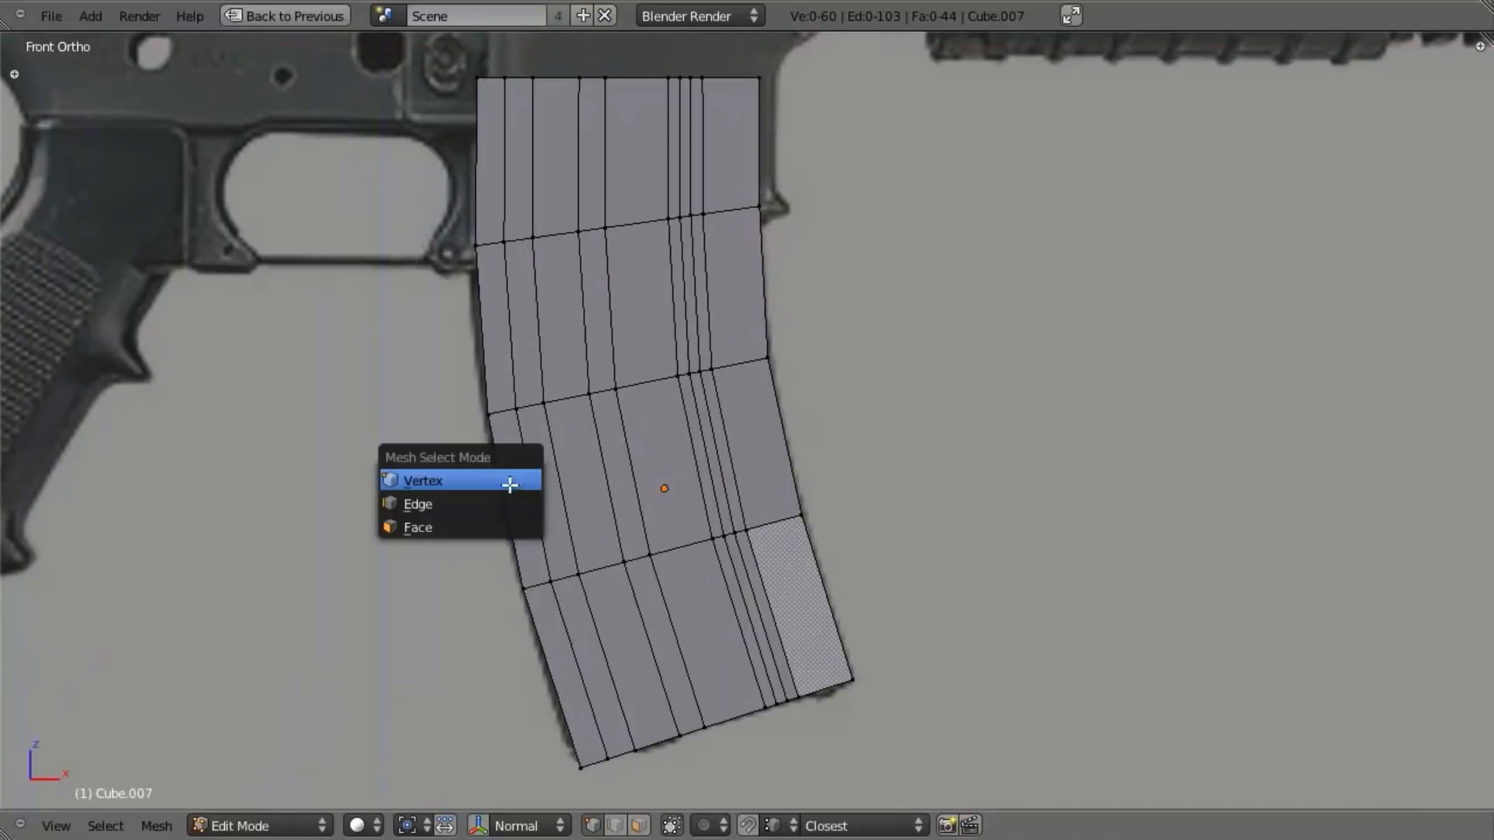
click(495, 521)
alt+right_click(532, 408)
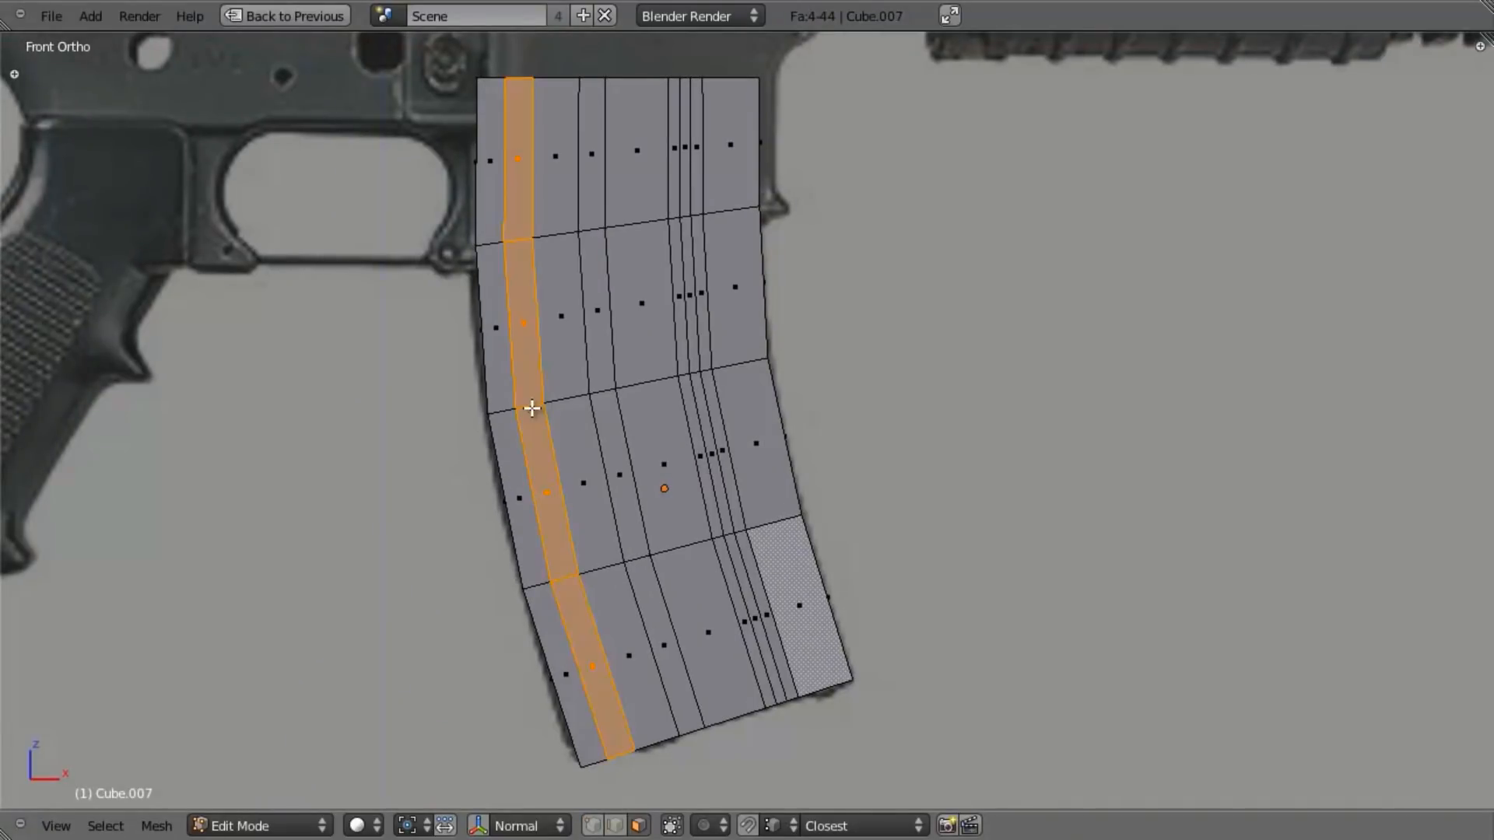
alt+shift+right_click(613, 384)
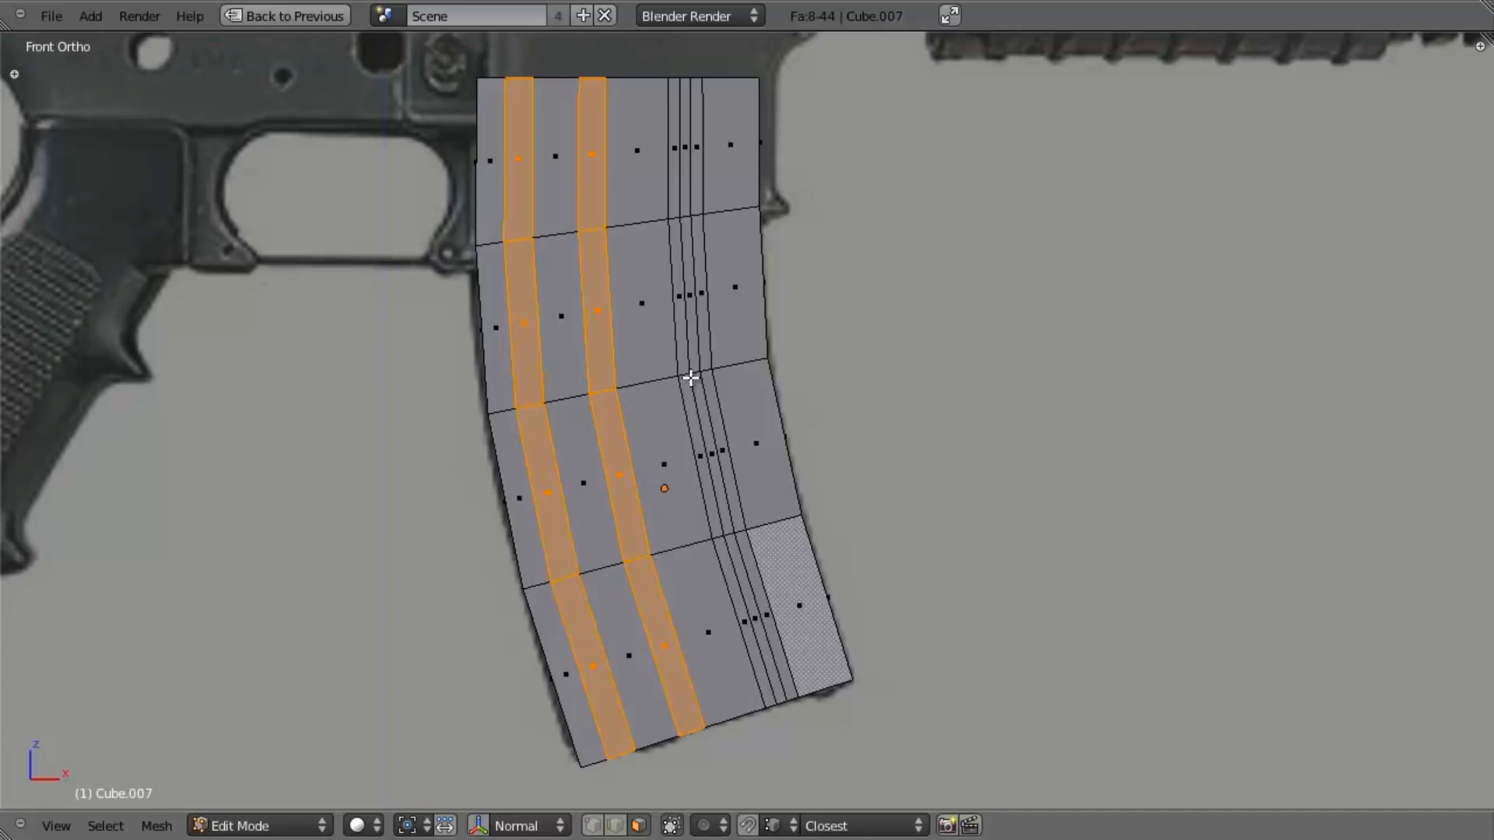
Step: Add the three narrow lengthwise face strips at the front rib to the selection
scroll(691, 379, up, 4)
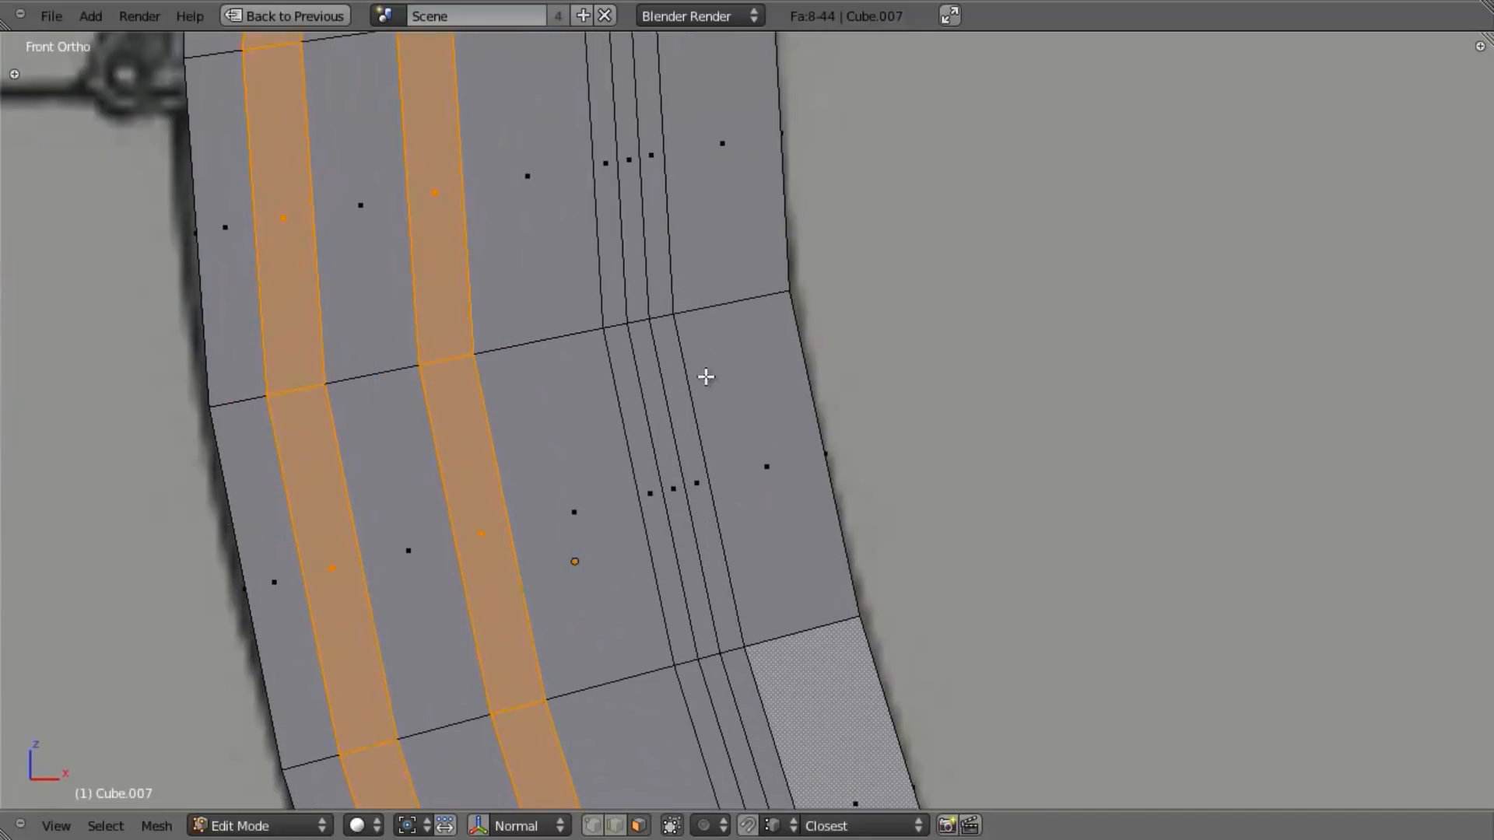
alt+shift+right_click(614, 325)
alt+shift+right_click(633, 317)
alt+shift+right_click(657, 306)
scroll(740, 387, down, 3)
middle_drag(740, 387, 690, 404)
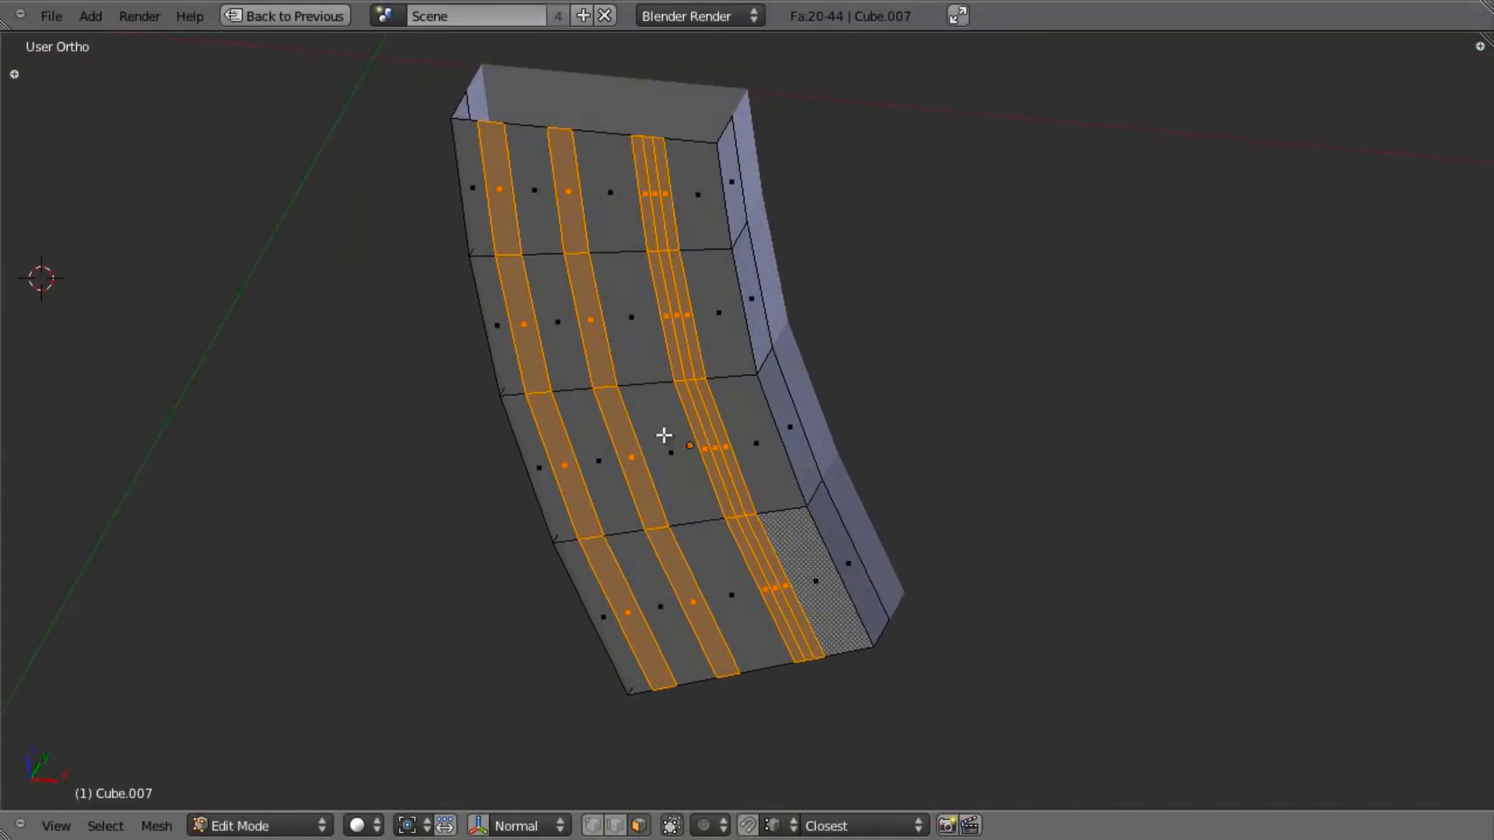
key(ctrl+Tab)
click(620, 395)
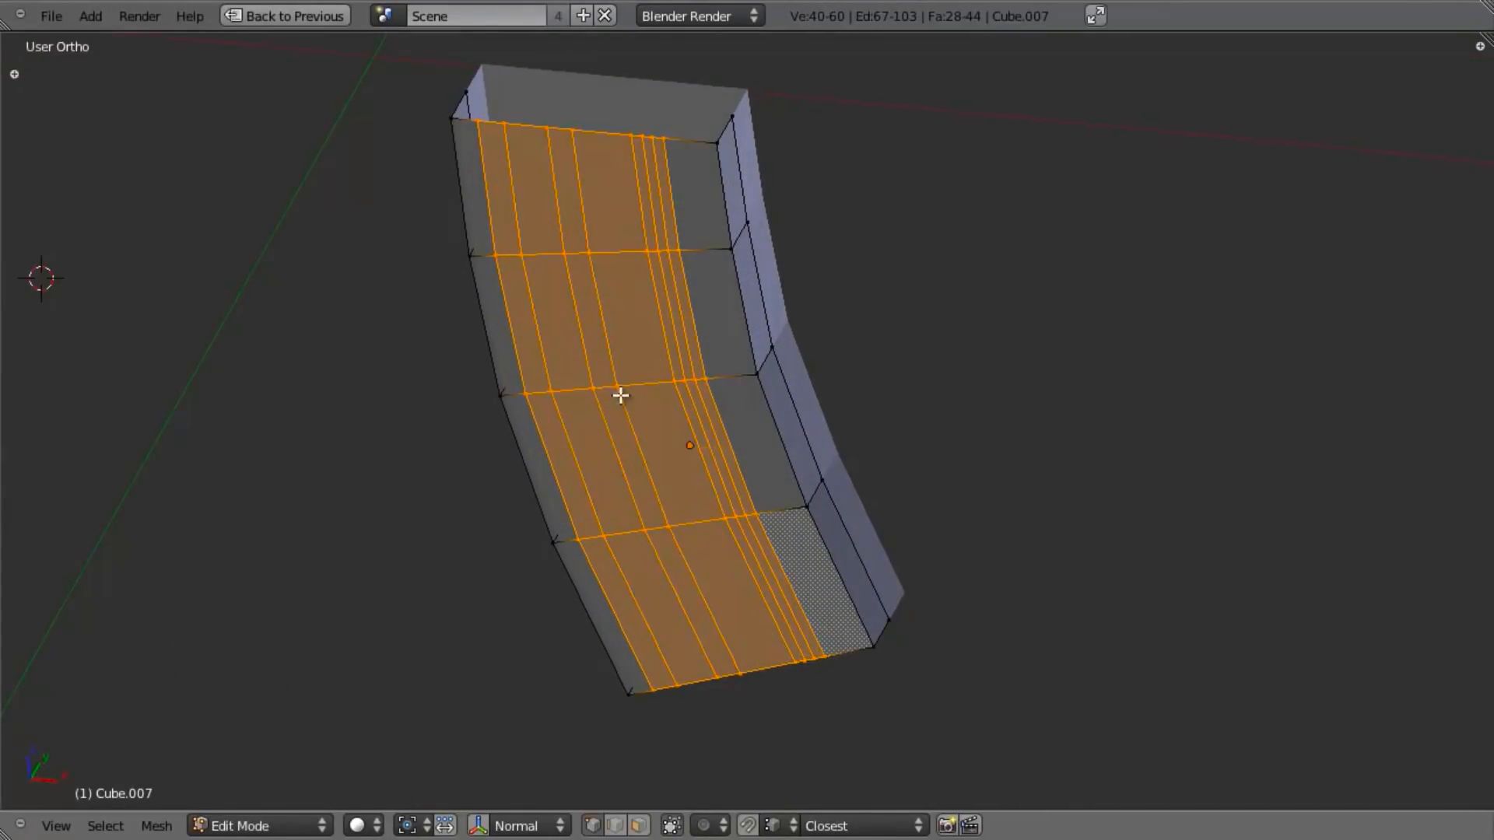
key(ctrl+Tab)
click(578, 378)
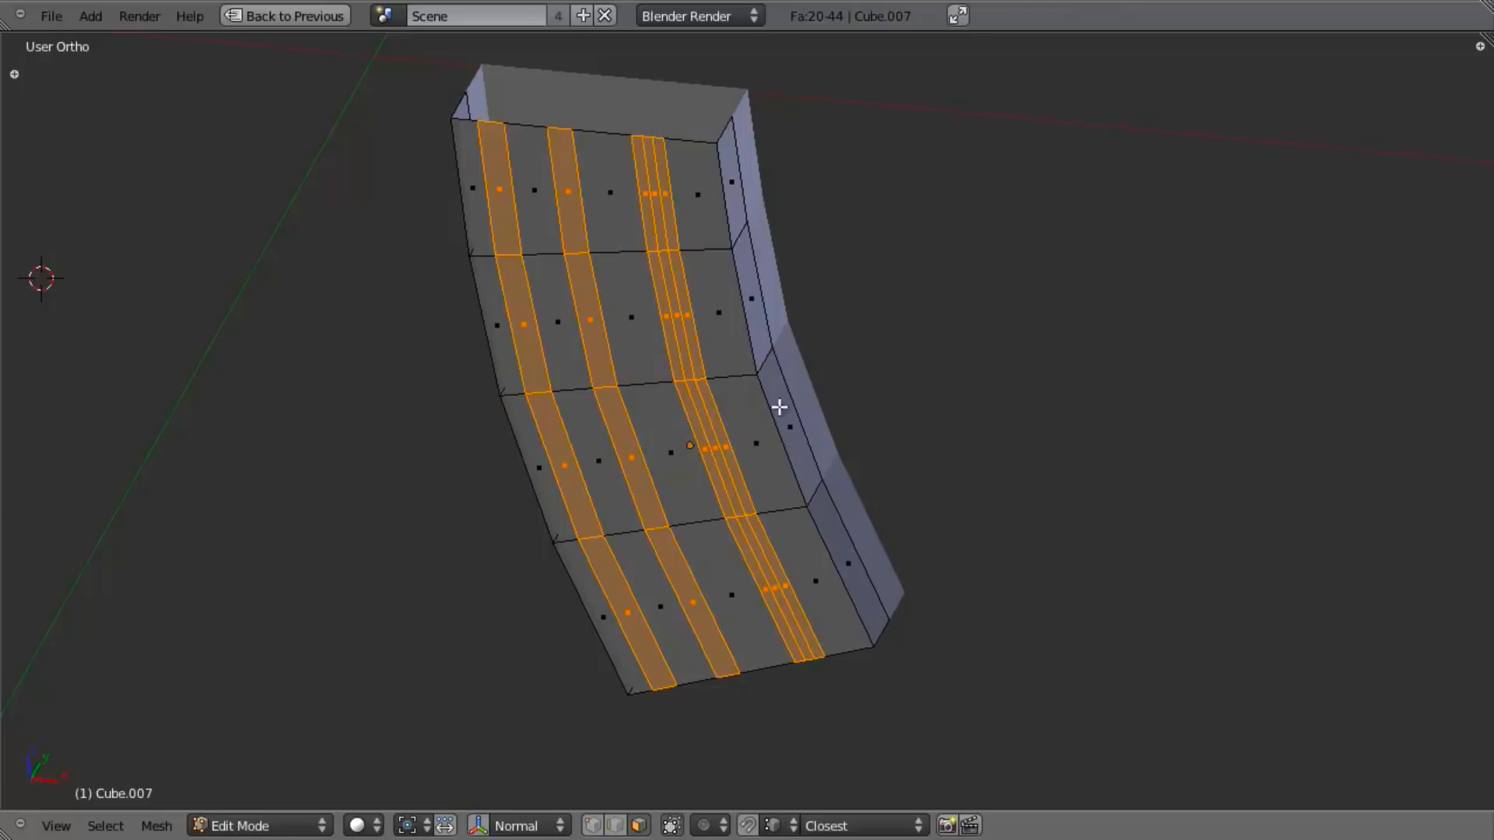
Step: Extrude the selected lengthwise rib strips about 0.03 inward along their normals
middle_drag(964, 377, 941, 455)
shift+middle_drag(712, 336, 708, 380)
scroll(707, 369, up, 2)
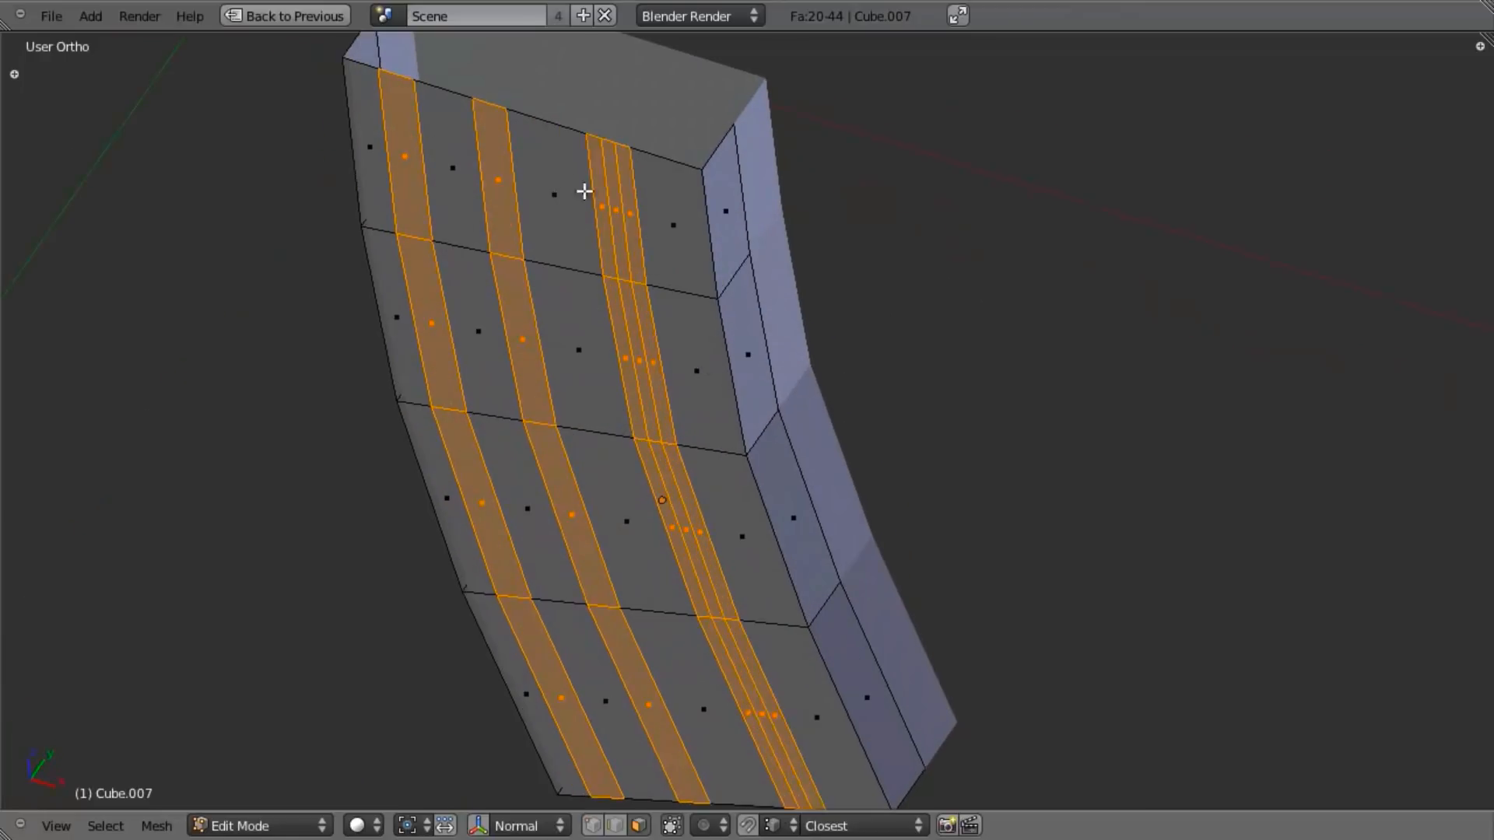
middle_drag(947, 474, 947, 574)
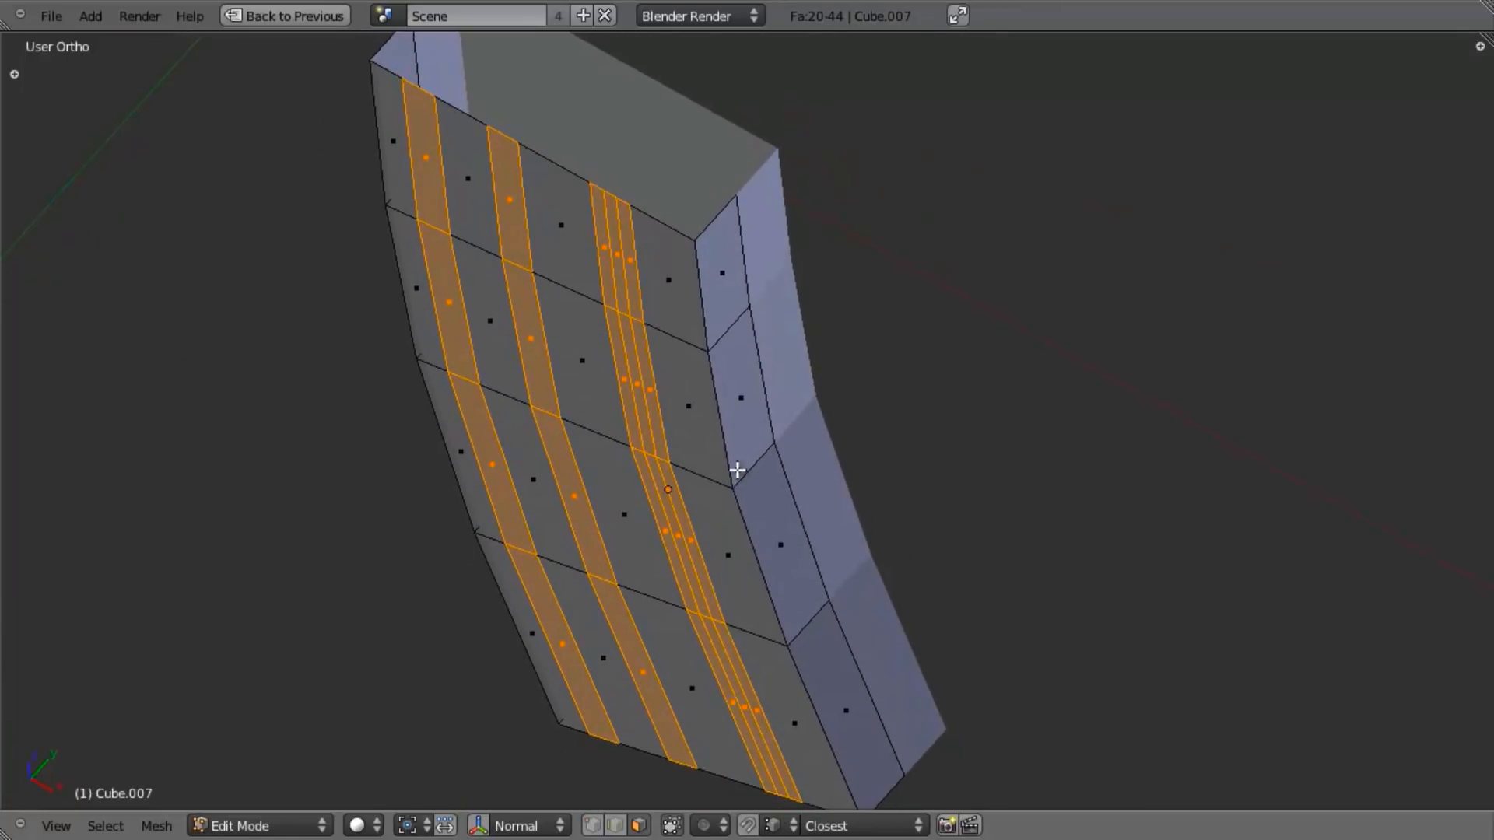
key(e)
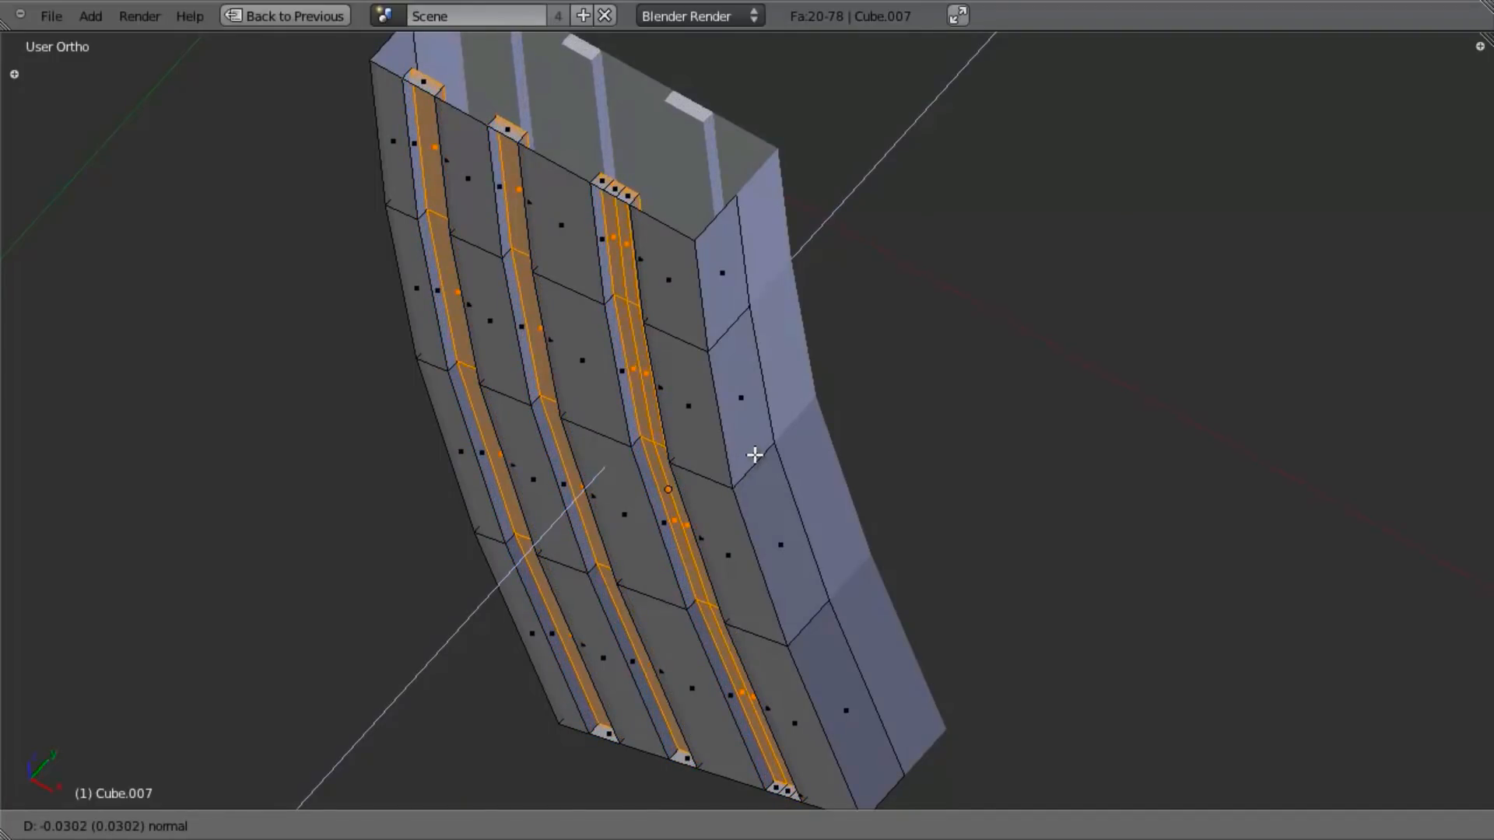
click(755, 455)
Step: Keep only the front rib's faces selected and move them about 0.01 deeper along the global Y axis
key(KP_1)
key(z)
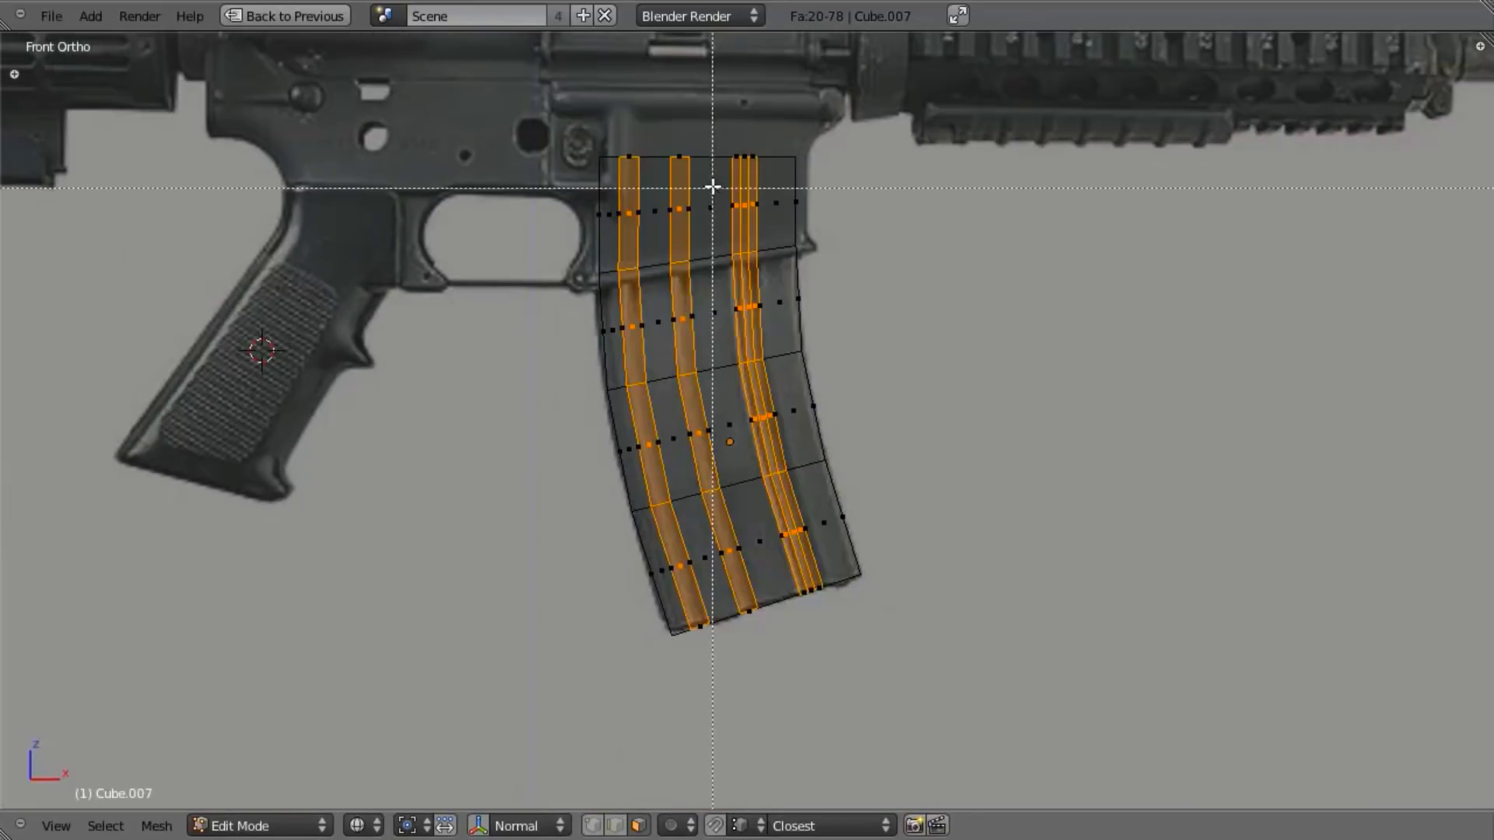
key(b)
middle_drag(731, 157, 427, 707)
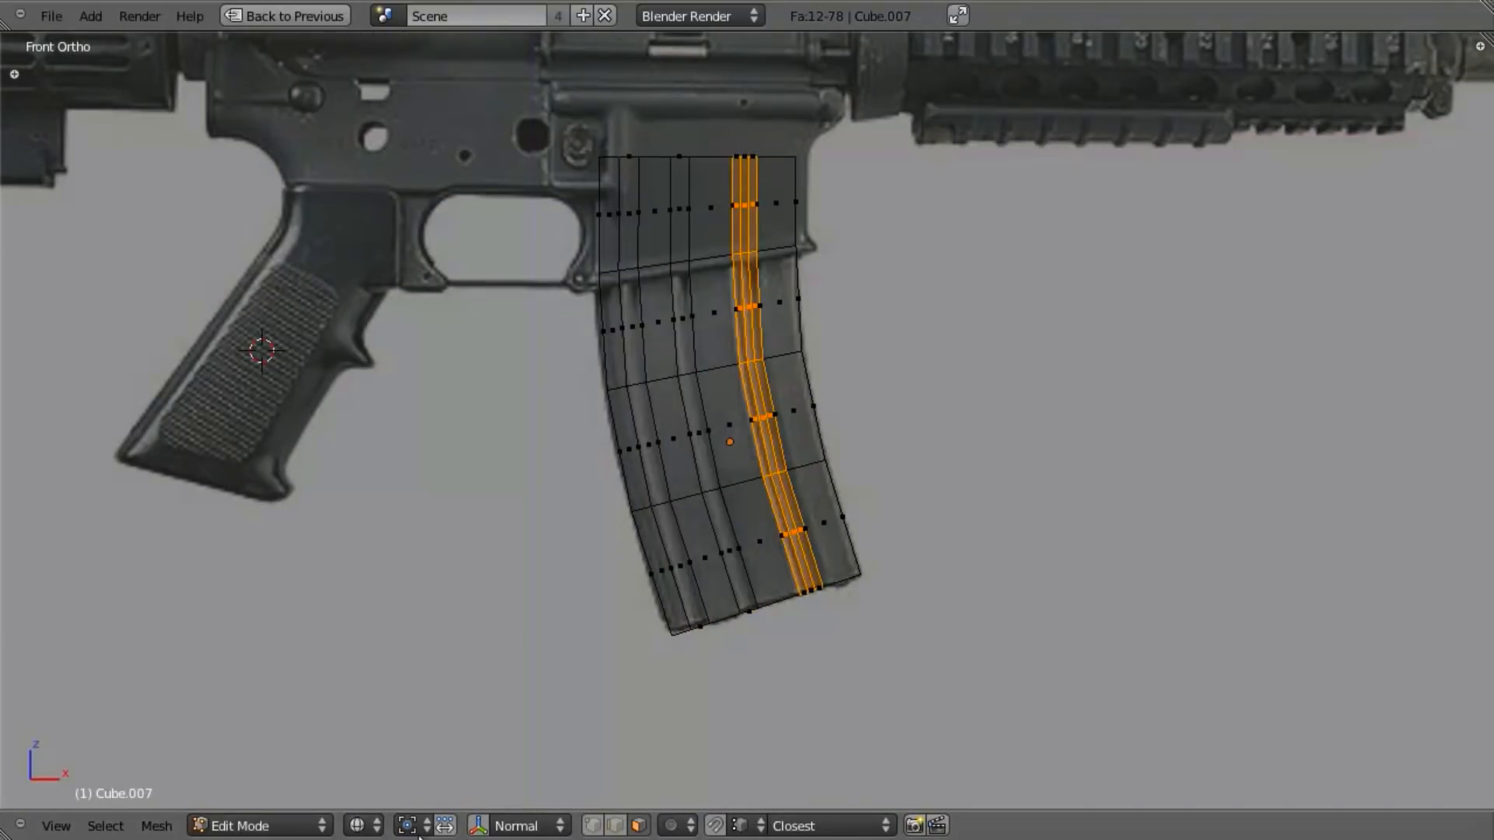
key(z)
mouse_move(675, 388)
middle_down()
mouse_move(615, 536)
mouse_move(791, 436)
mouse_move(854, 536)
middle_up()
scroll(614, 535, up, 3)
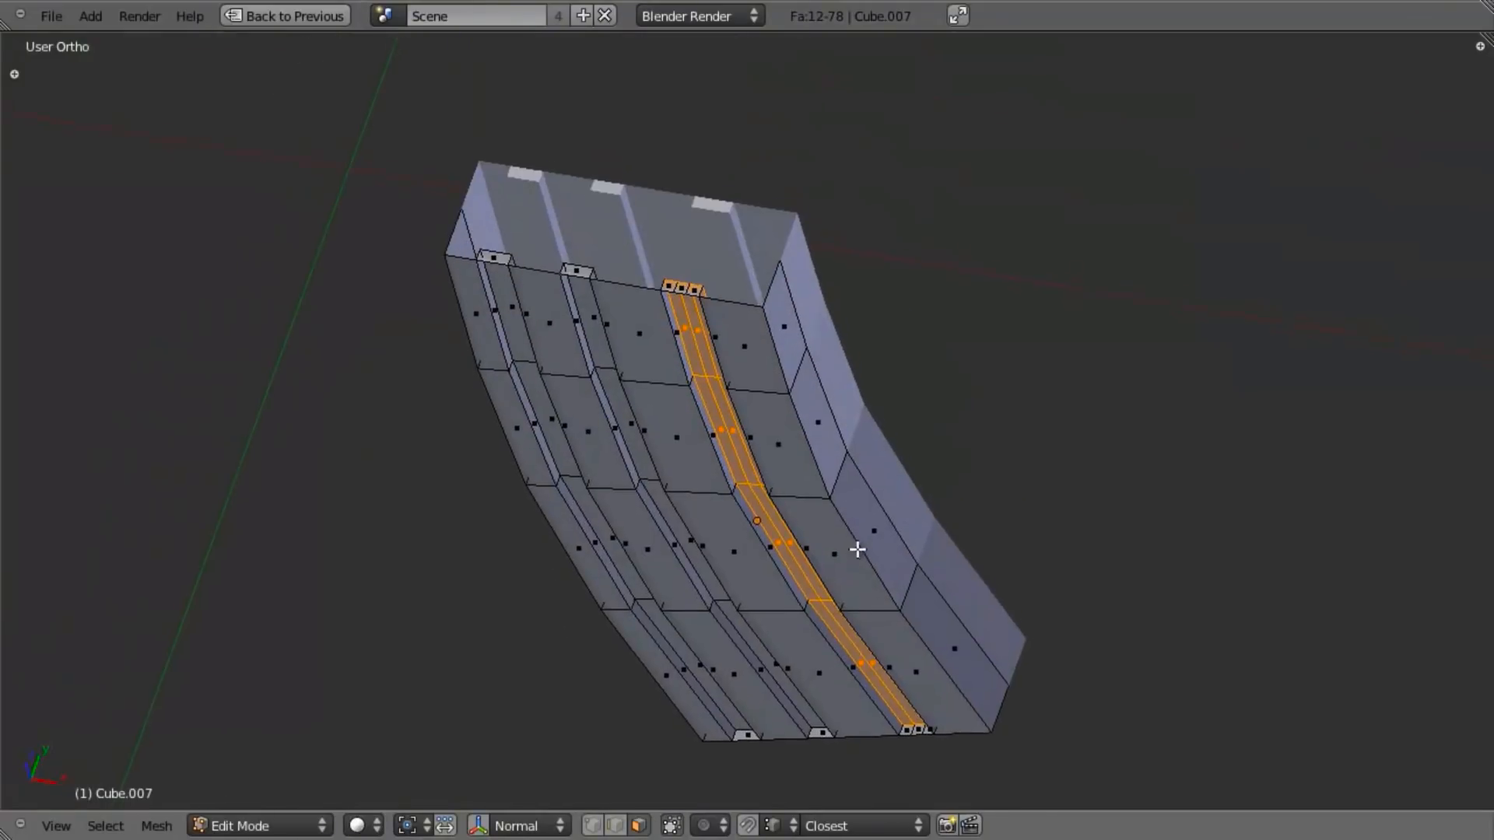
scroll(856, 549, up, 2)
key(g)
key(y)
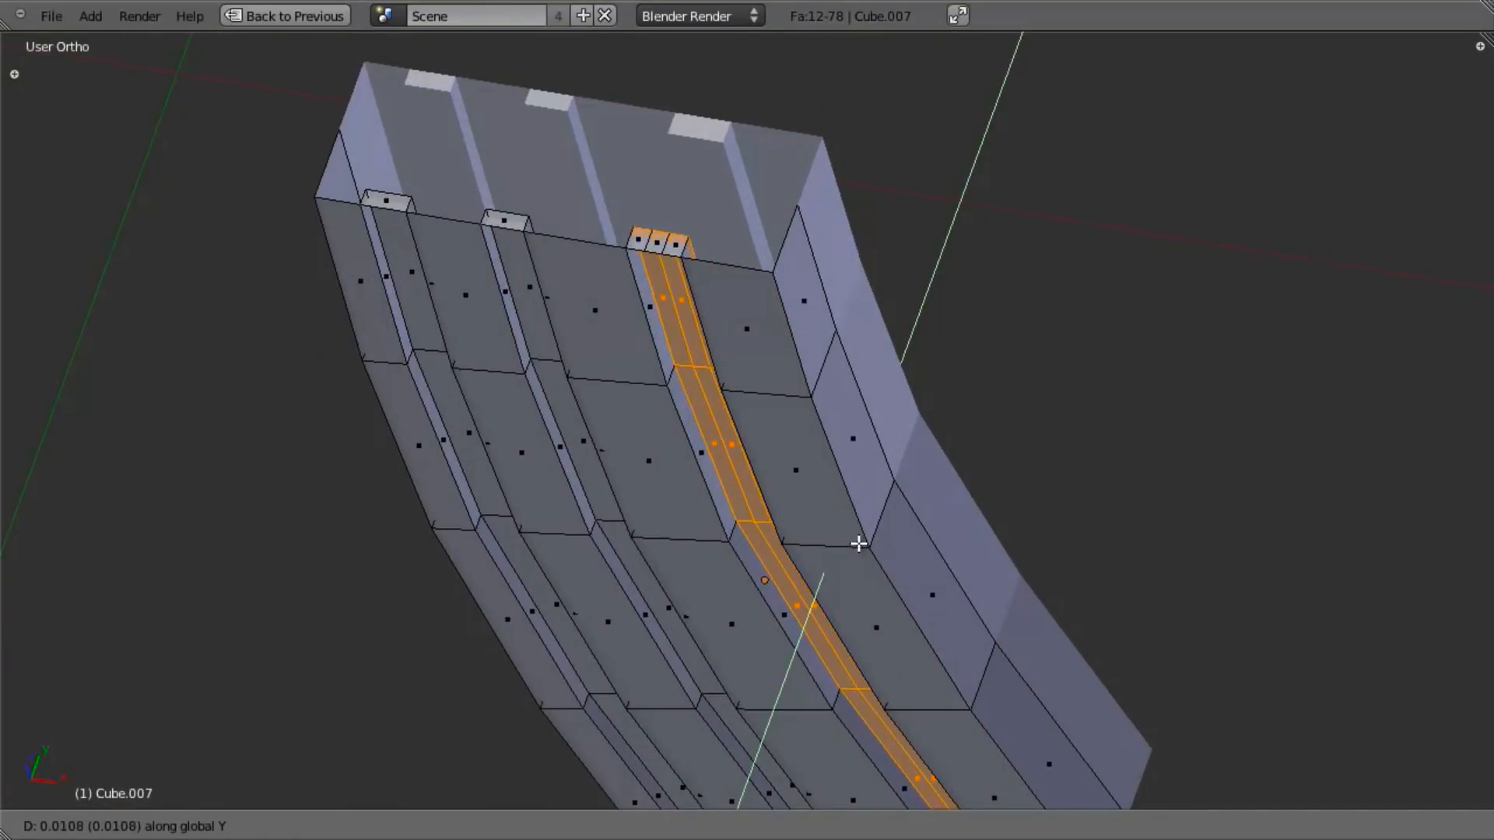
click(861, 531)
Step: Delete the small end faces closing the three extruded ribs at the magazine's upper and lower ends
key(KP_1)
key(z)
scroll(728, 379, up, 1)
key(a)
key(a)
key(a)
key(b)
drag(551, 113, 832, 179)
key(b)
drag(573, 673, 926, 708)
key(b)
drag(831, 634, 1069, 772)
middle_drag(887, 479, 953, 635)
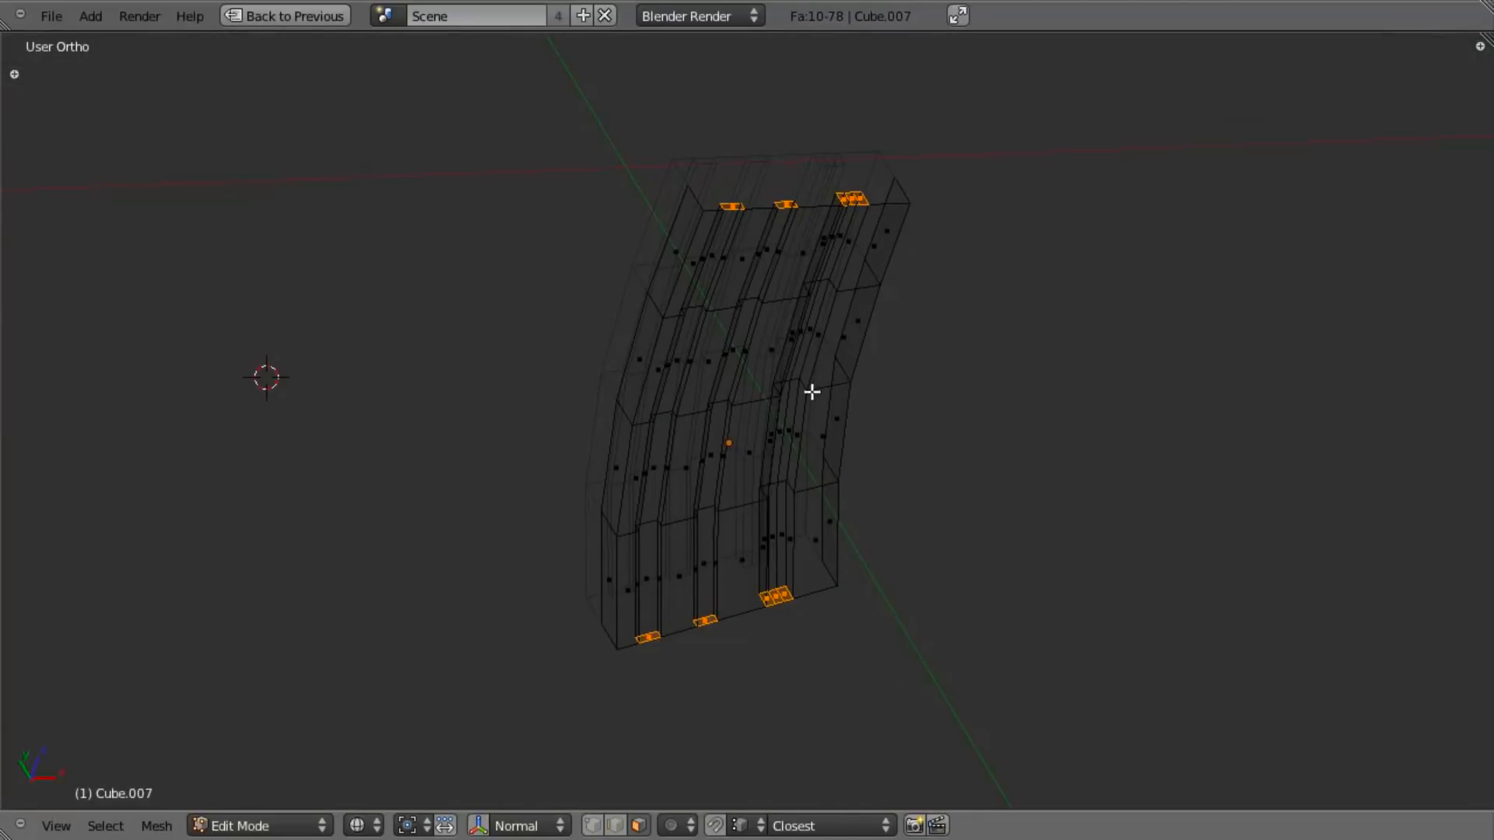
key(x)
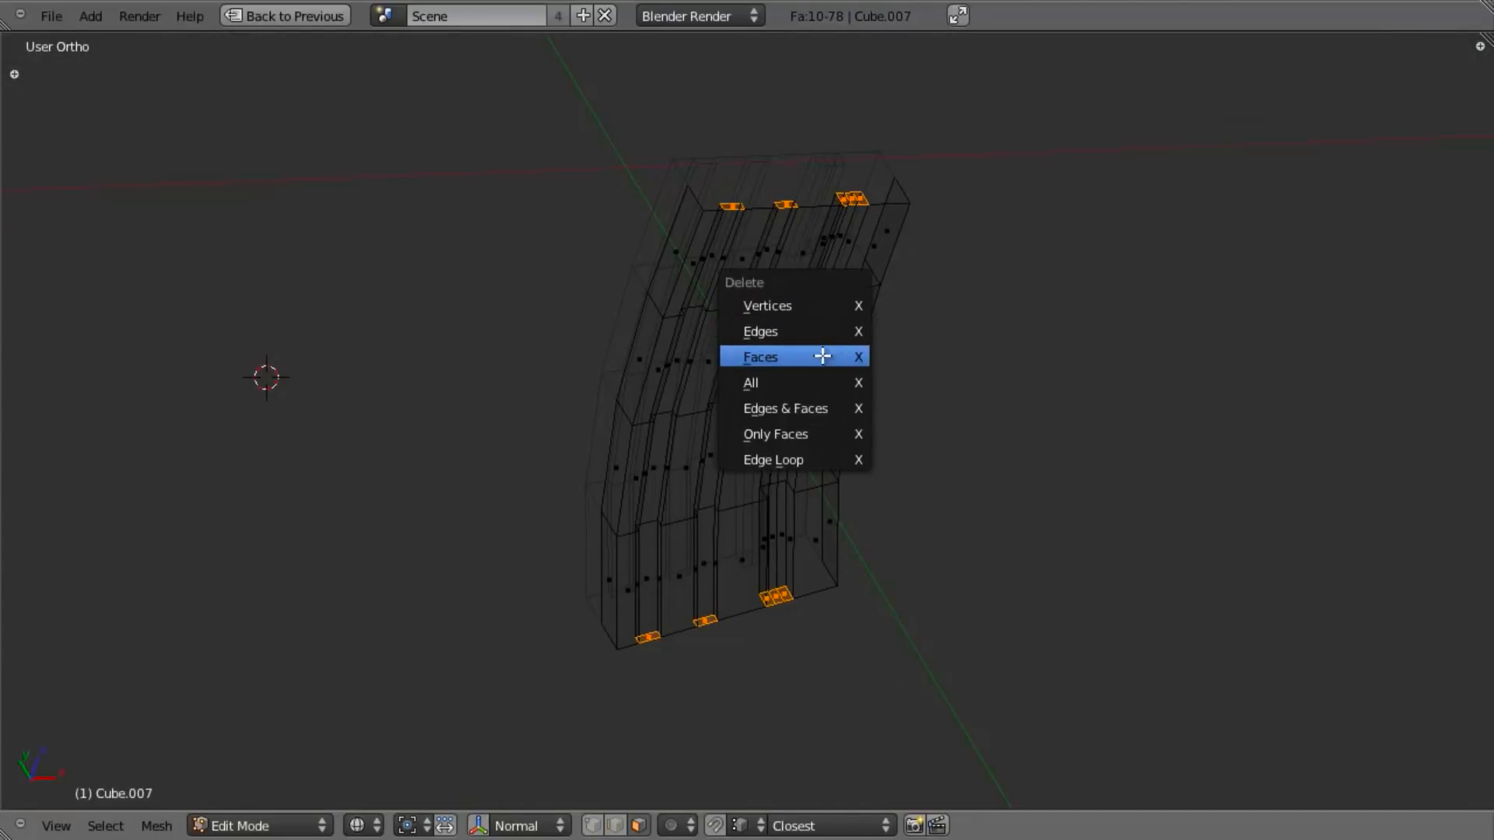
click(822, 356)
Step: Add a Subdivision Surface modifier to the magazine with 2 view subdivisions and Optimal Display enabled
key(z)
mouse_move(900, 534)
middle_down()
mouse_move(894, 617)
mouse_move(786, 634)
mouse_move(646, 466)
middle_up()
key(Tab)
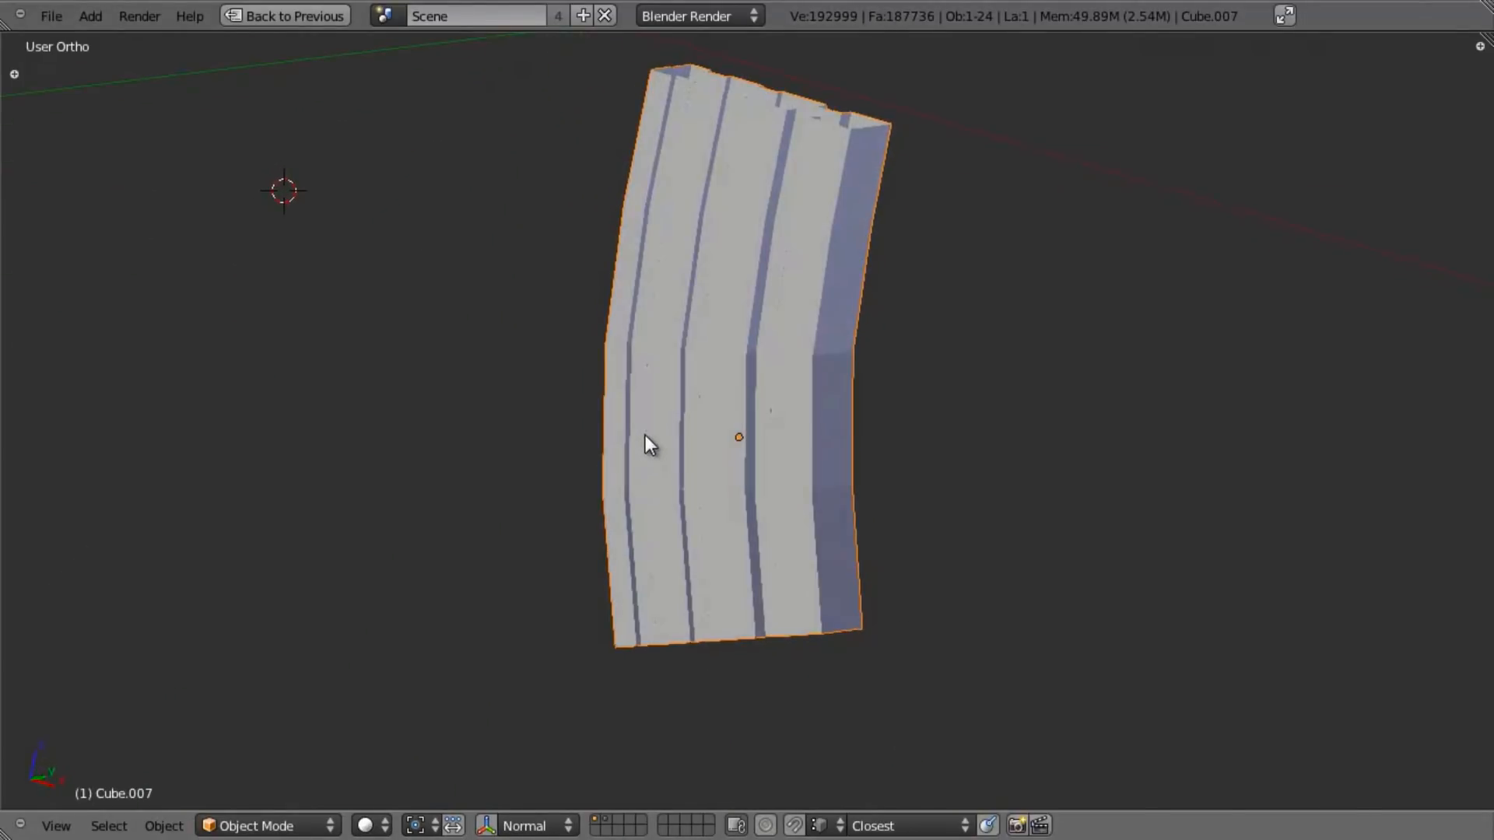
key(ctrl+Up)
click(1171, 302)
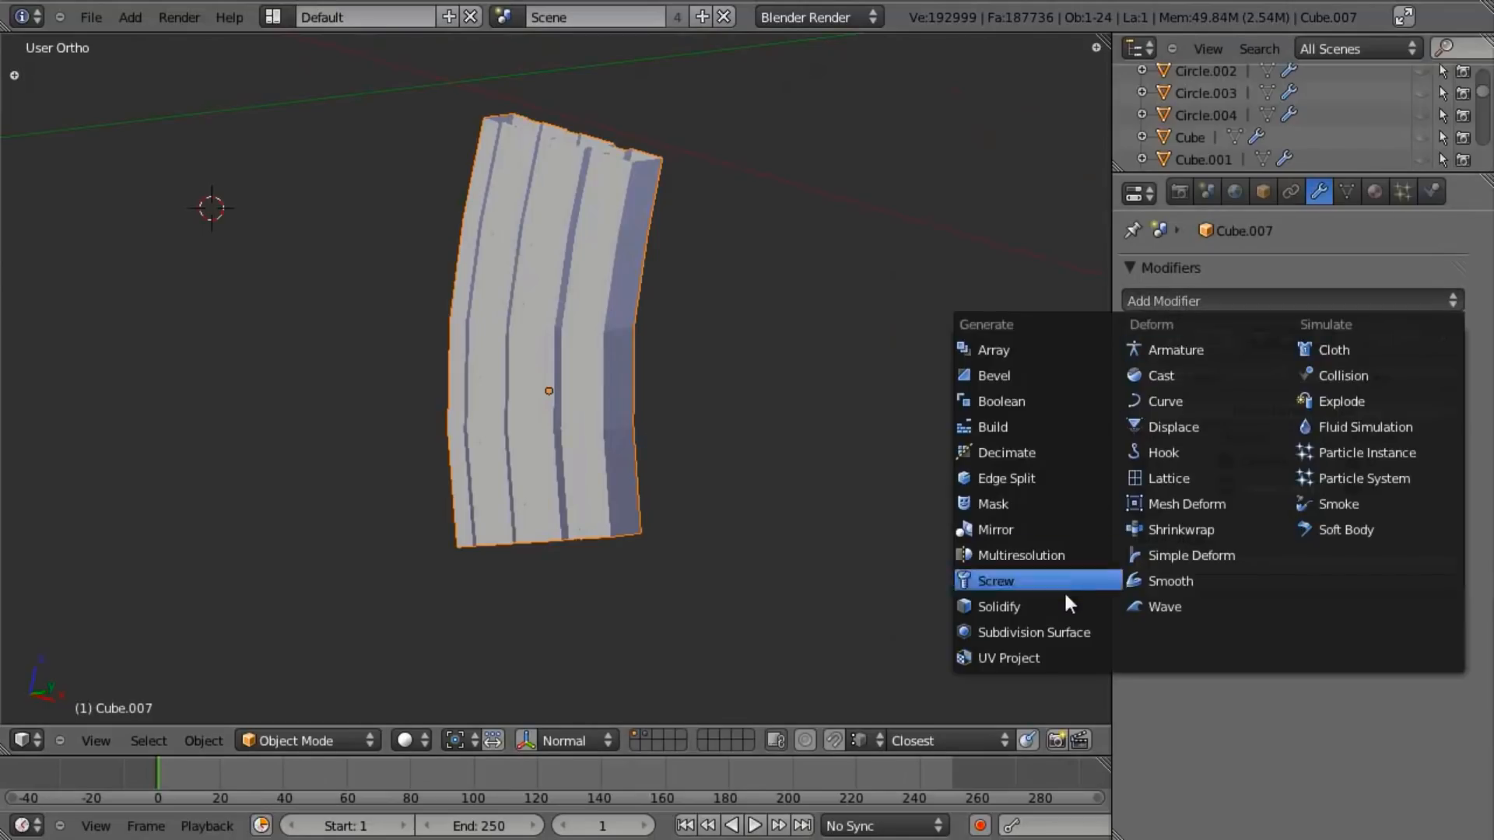
click(1040, 632)
click(1273, 741)
click(1310, 766)
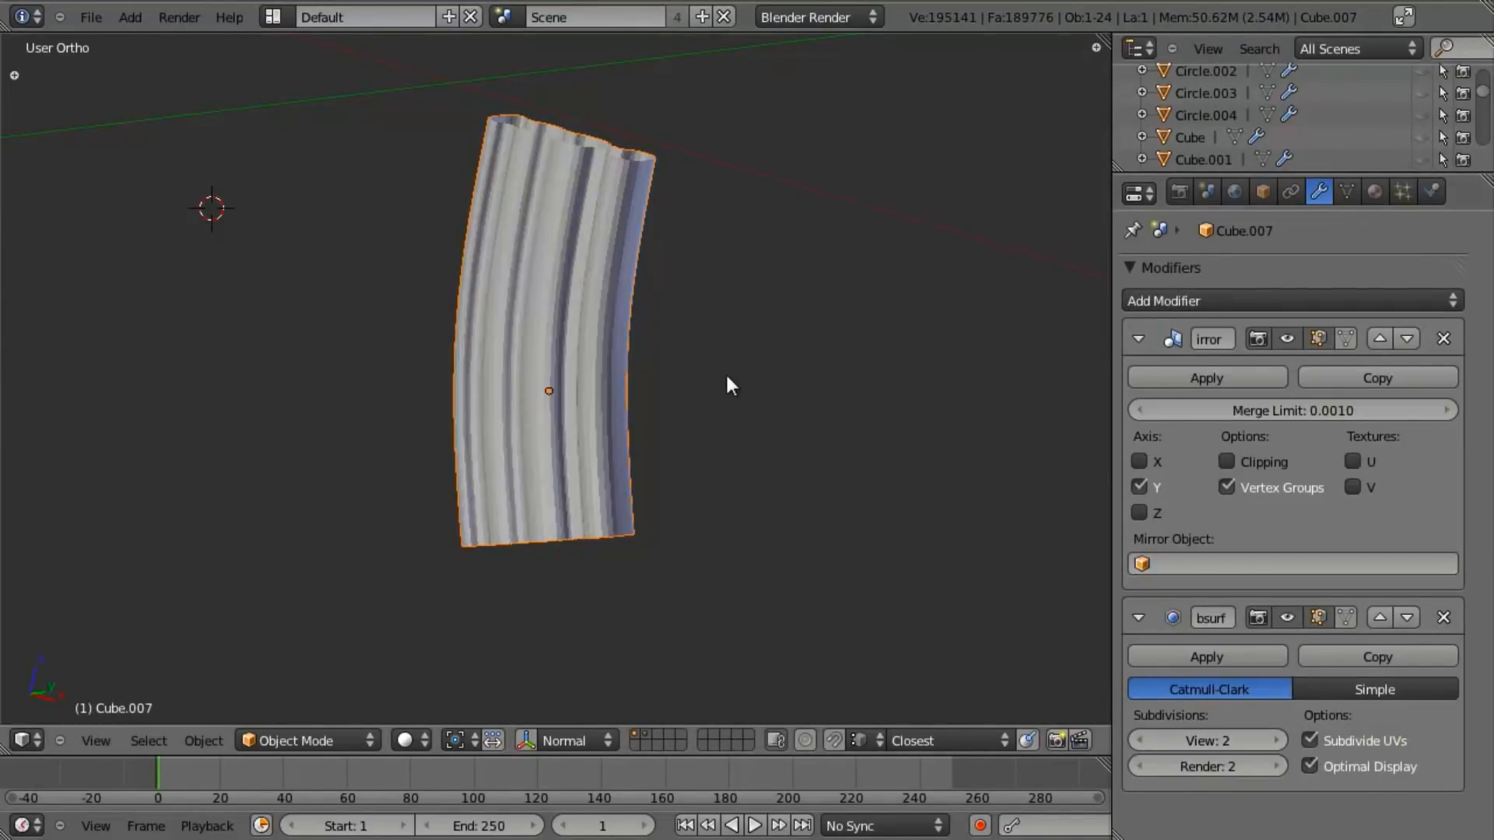
Step: Apply smooth shading to all of the magazine's faces
key(Tab)
key(a)
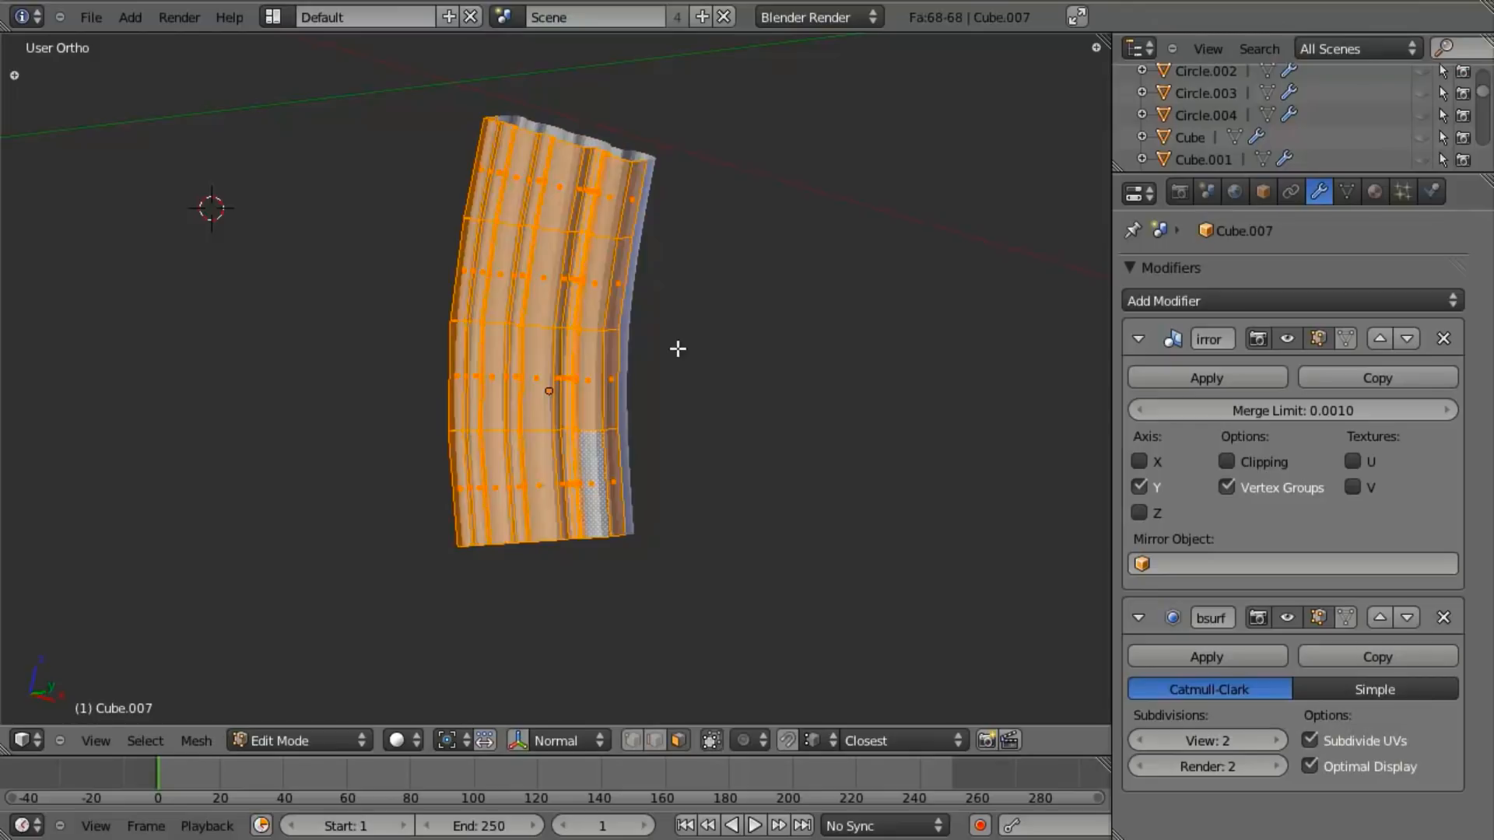
key(w)
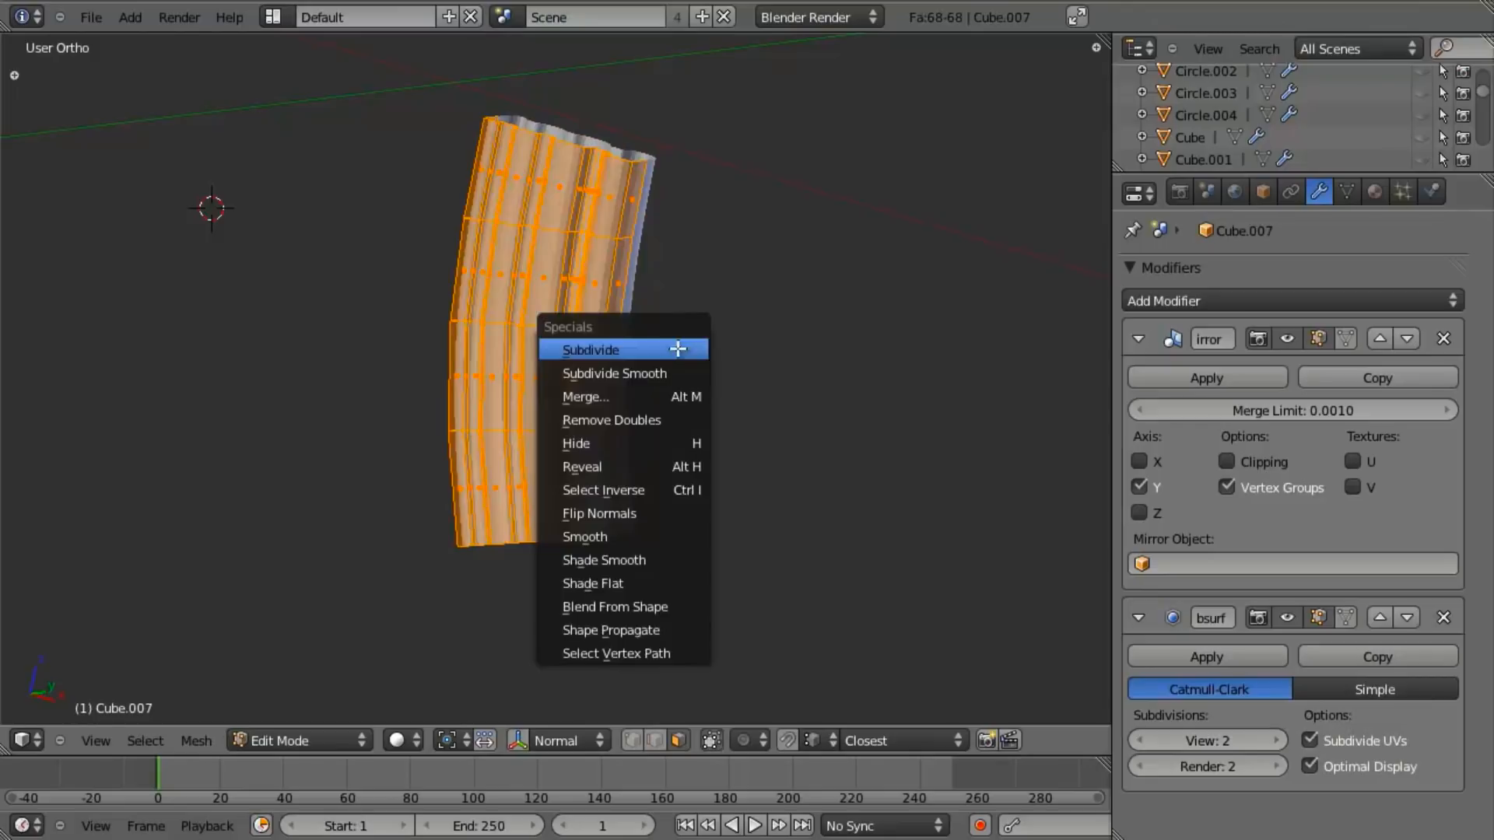
click(654, 549)
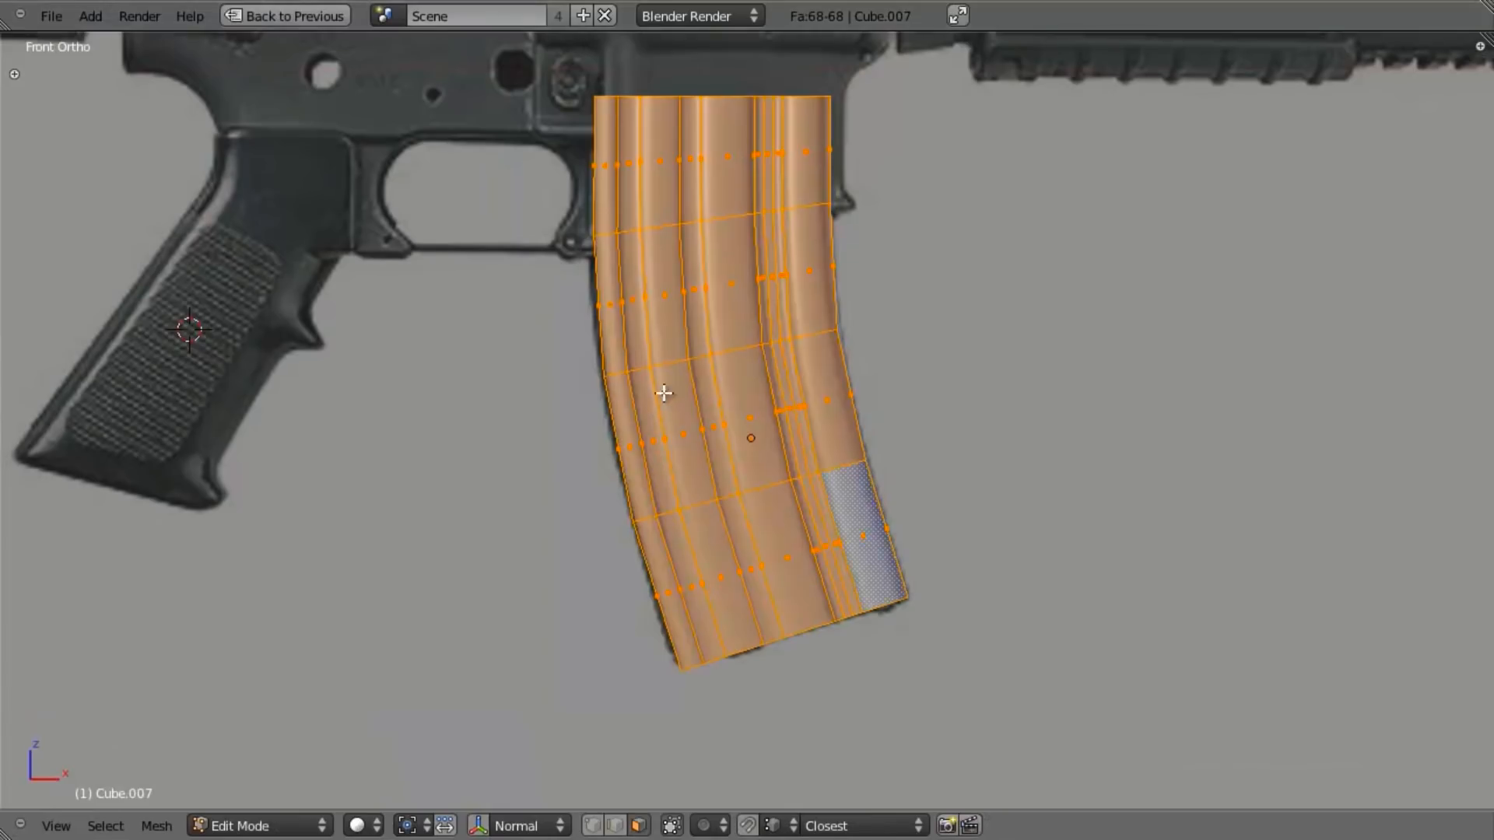
key(Tab)
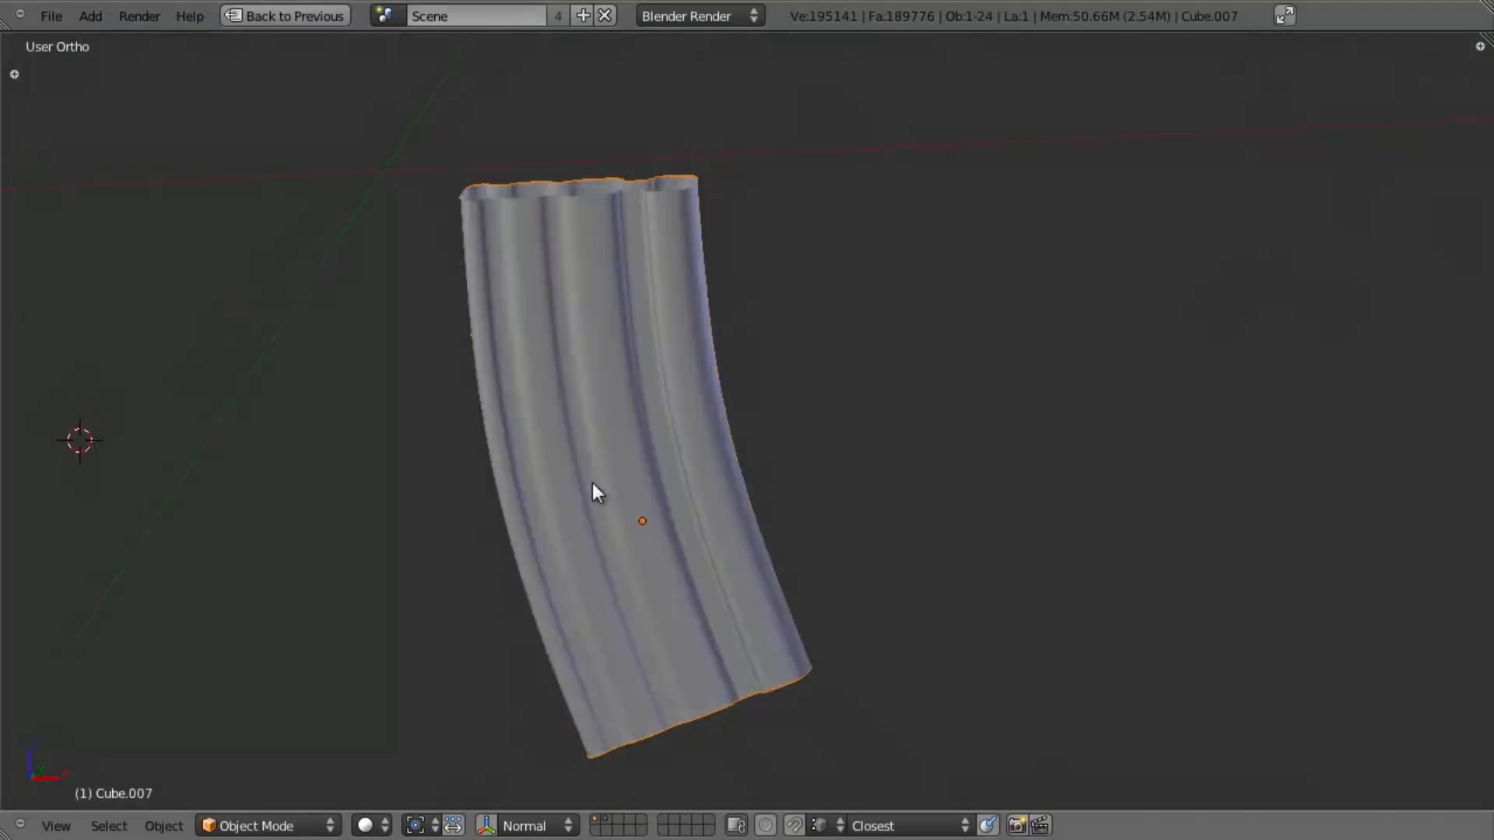
middle_drag(593, 486, 740, 609)
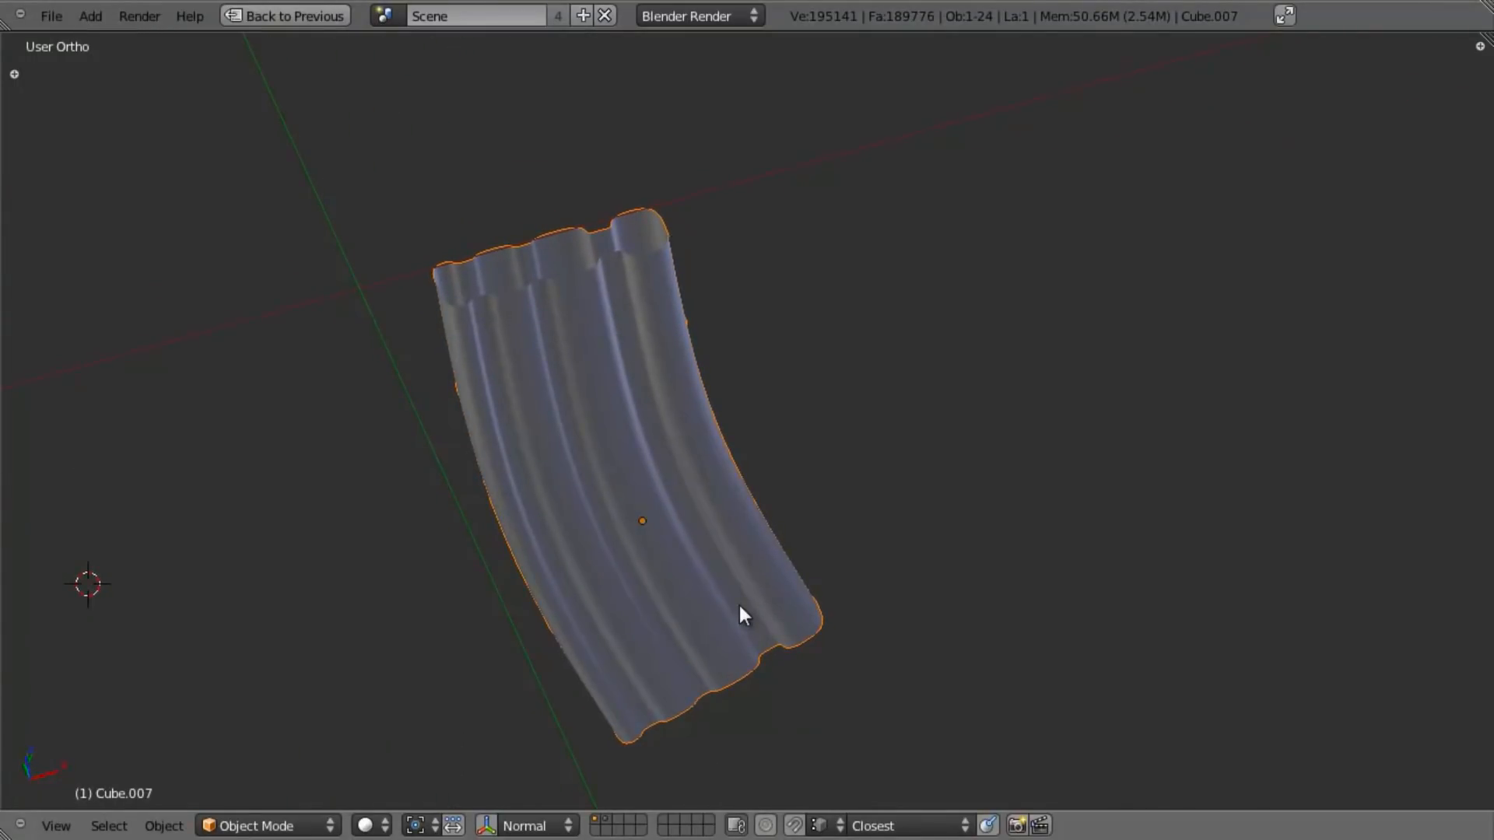
Step: Set the magazine mesh to vertex select mode and clear the selection
key(KP_1)
key(Tab)
scroll(664, 544, up, 4)
key(ctrl+Tab)
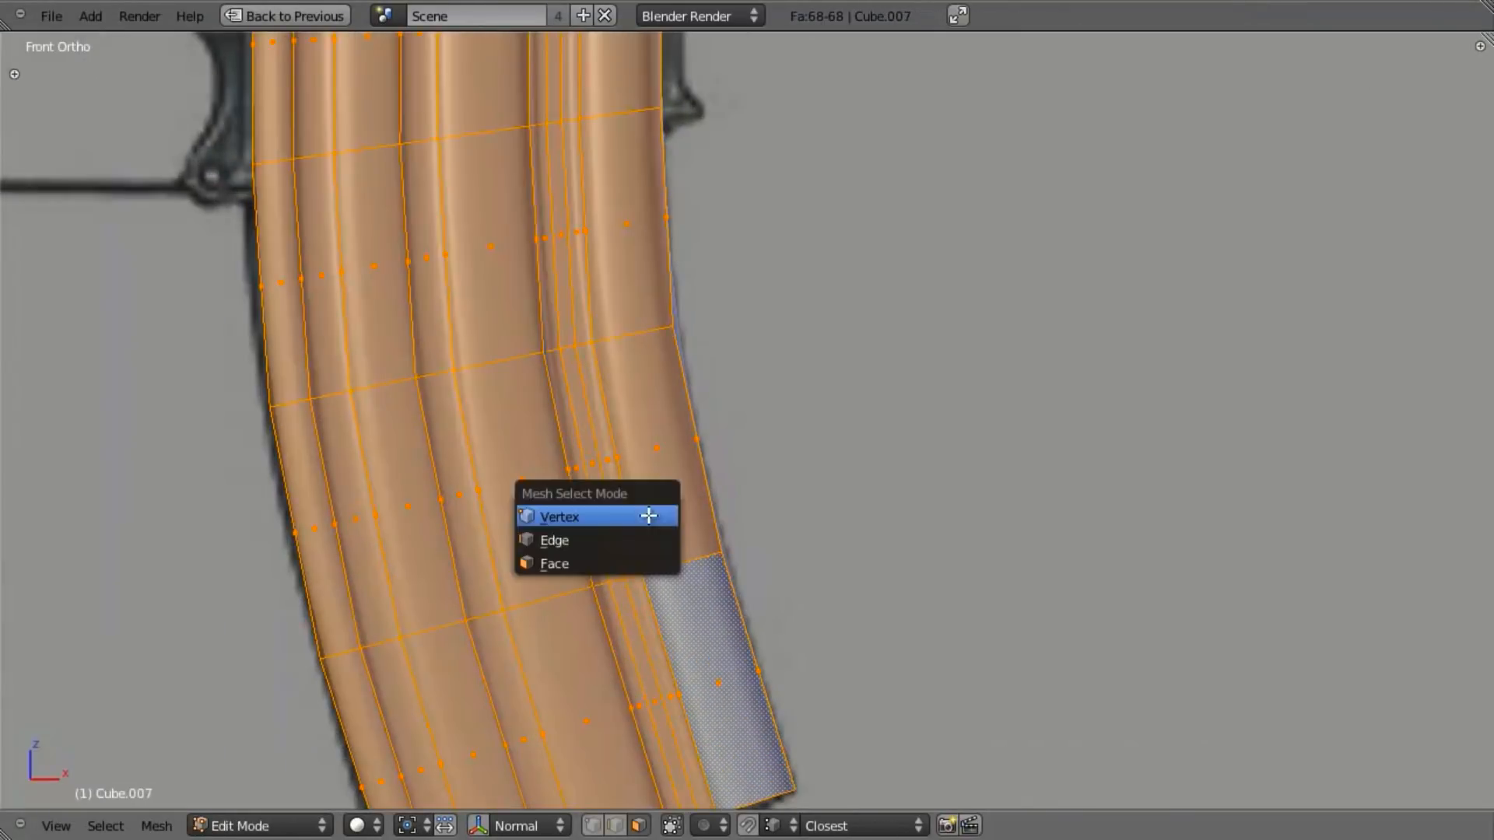
click(640, 523)
key(a)
scroll(624, 523, down, 2)
shift+middle_drag(582, 249, 615, 375)
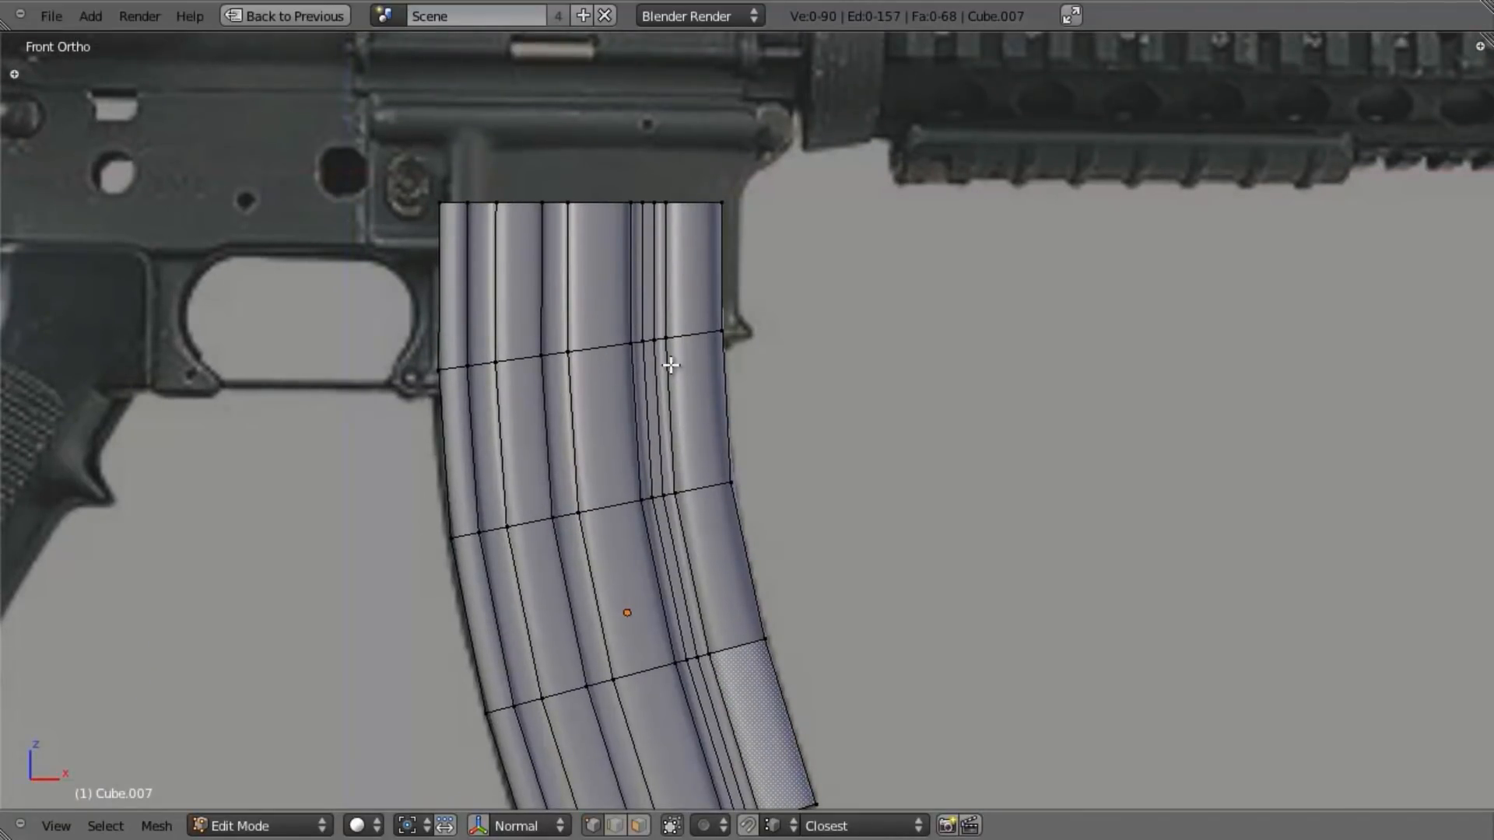
Step: Examine how the smoothed ribs and the flat strips between them look at the magazine's open upper end
shift+middle_drag(658, 355, 738, 398)
scroll(691, 474, up, 1)
middle_drag(625, 420, 658, 618)
key(Tab)
middle_drag(755, 389, 797, 519)
scroll(797, 519, up, 3)
key(Tab)
shift+middle_drag(494, 639, 513, 486)
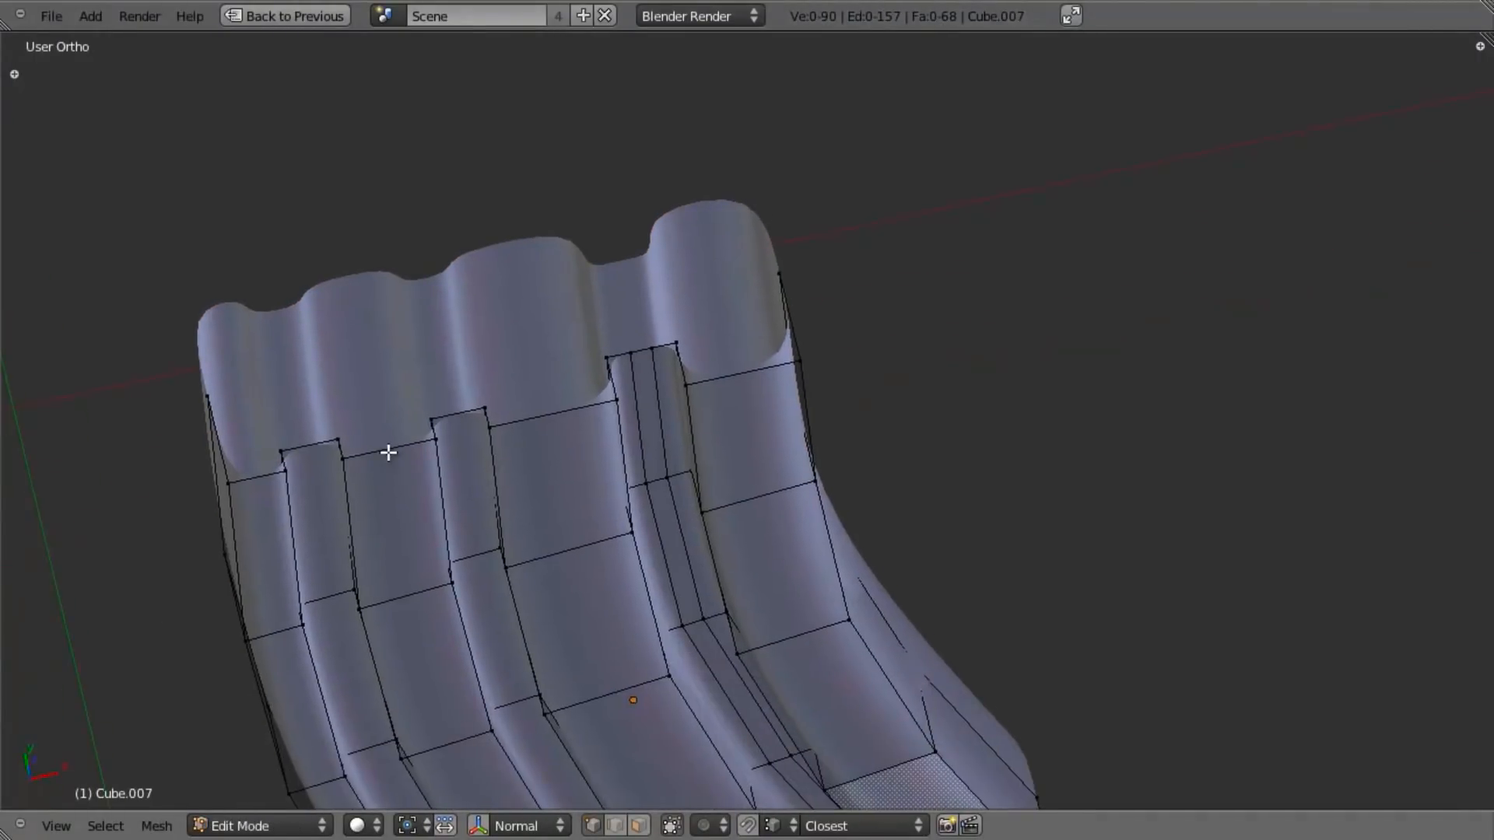
Step: Try a double loop cut along the flat strip between the rear and middle ribs and undo it
key(ctrl+r)
click(381, 465)
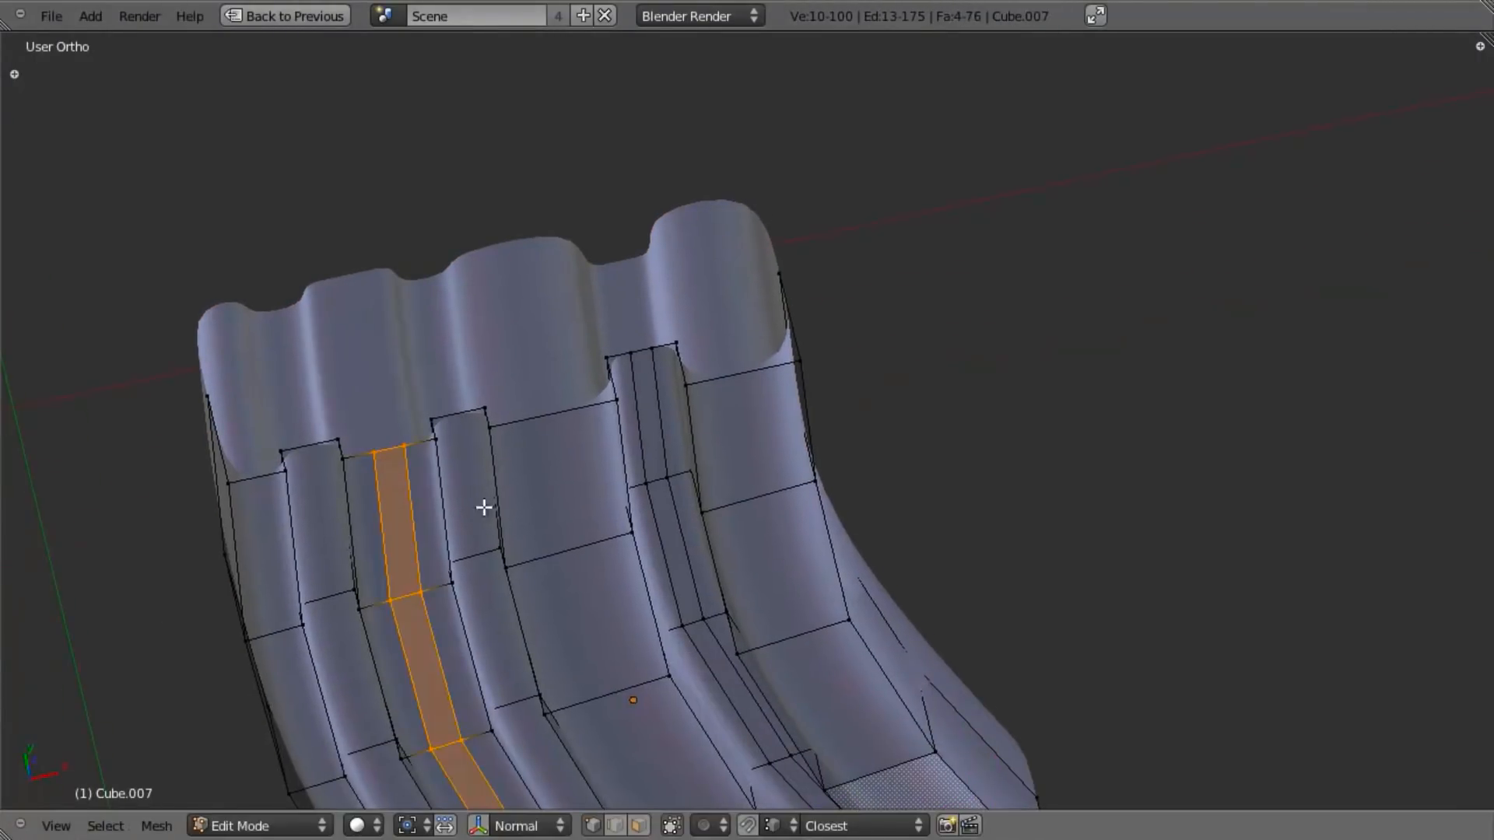
shift+middle_drag(547, 576, 549, 518)
key(ctrl+z)
Step: Add two lengthwise edge loops to the flat strip between the rear and middle ribs, one close to each side
key(ctrl+r)
click(389, 395)
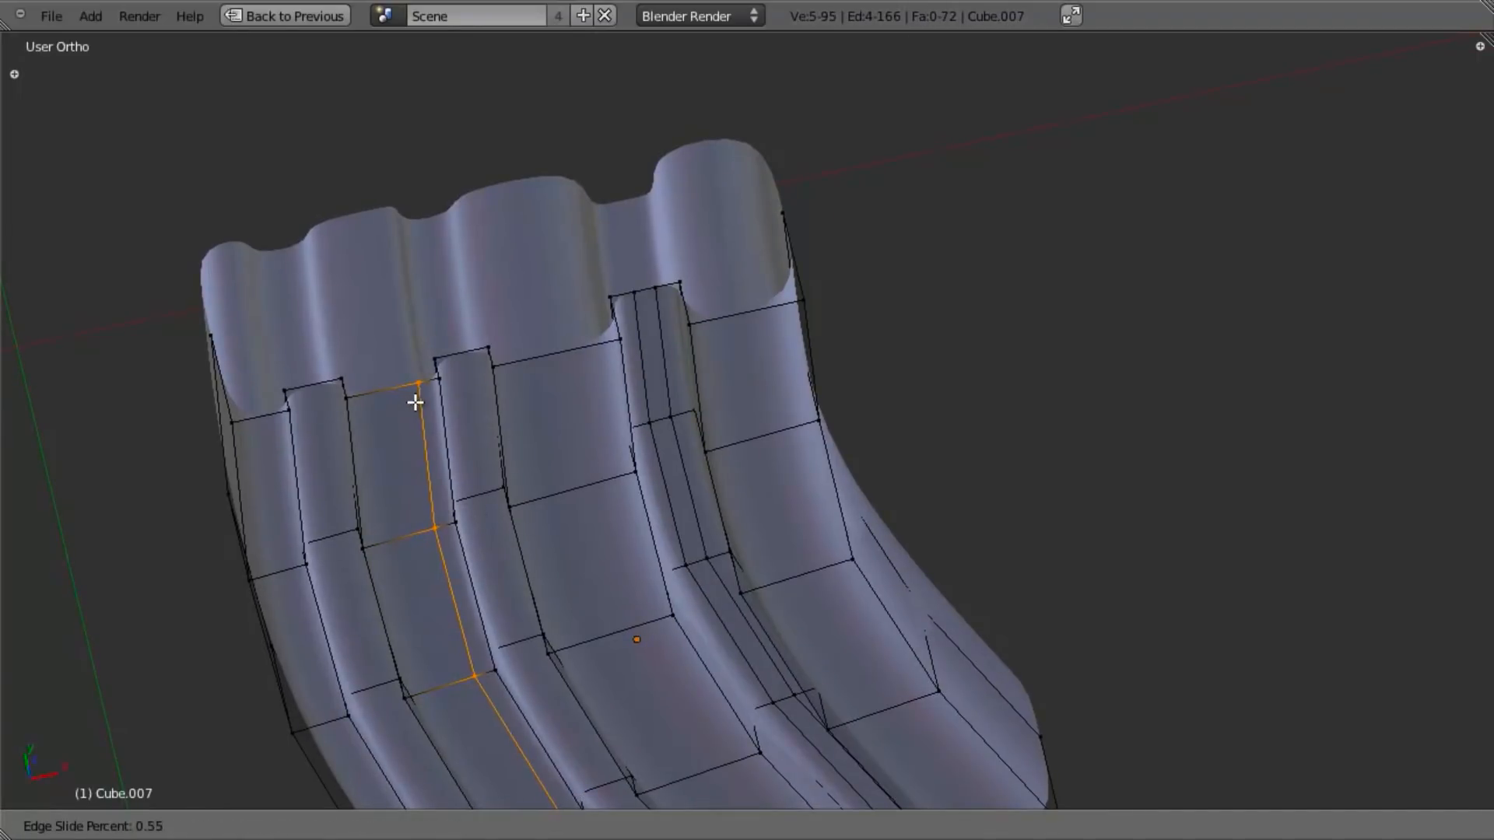
click(417, 401)
key(ctrl+r)
click(395, 395)
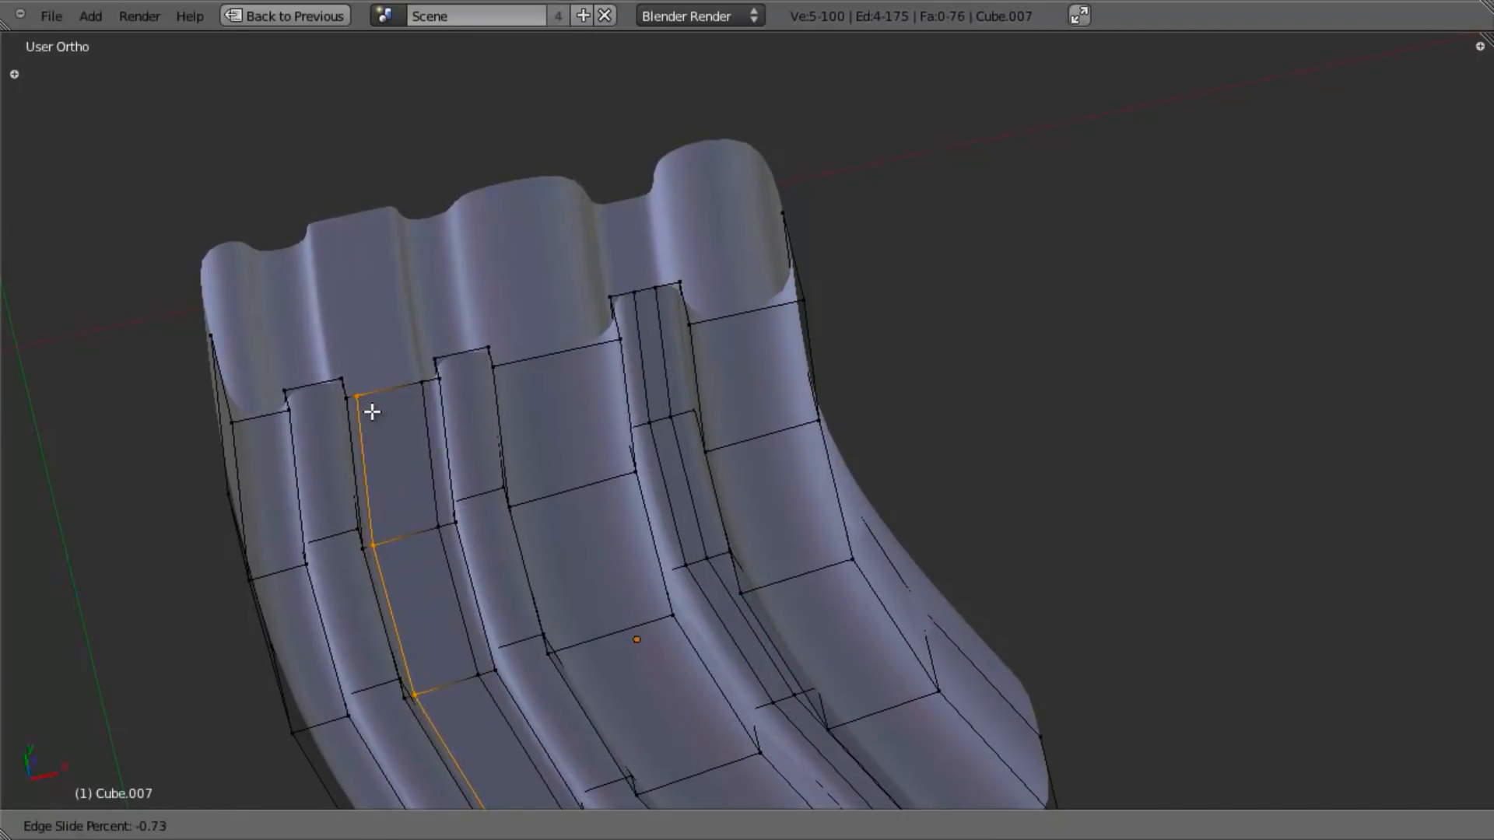
click(378, 414)
key(Tab)
middle_drag(491, 515, 690, 610)
scroll(488, 368, down, 5)
scroll(679, 469, up, 3)
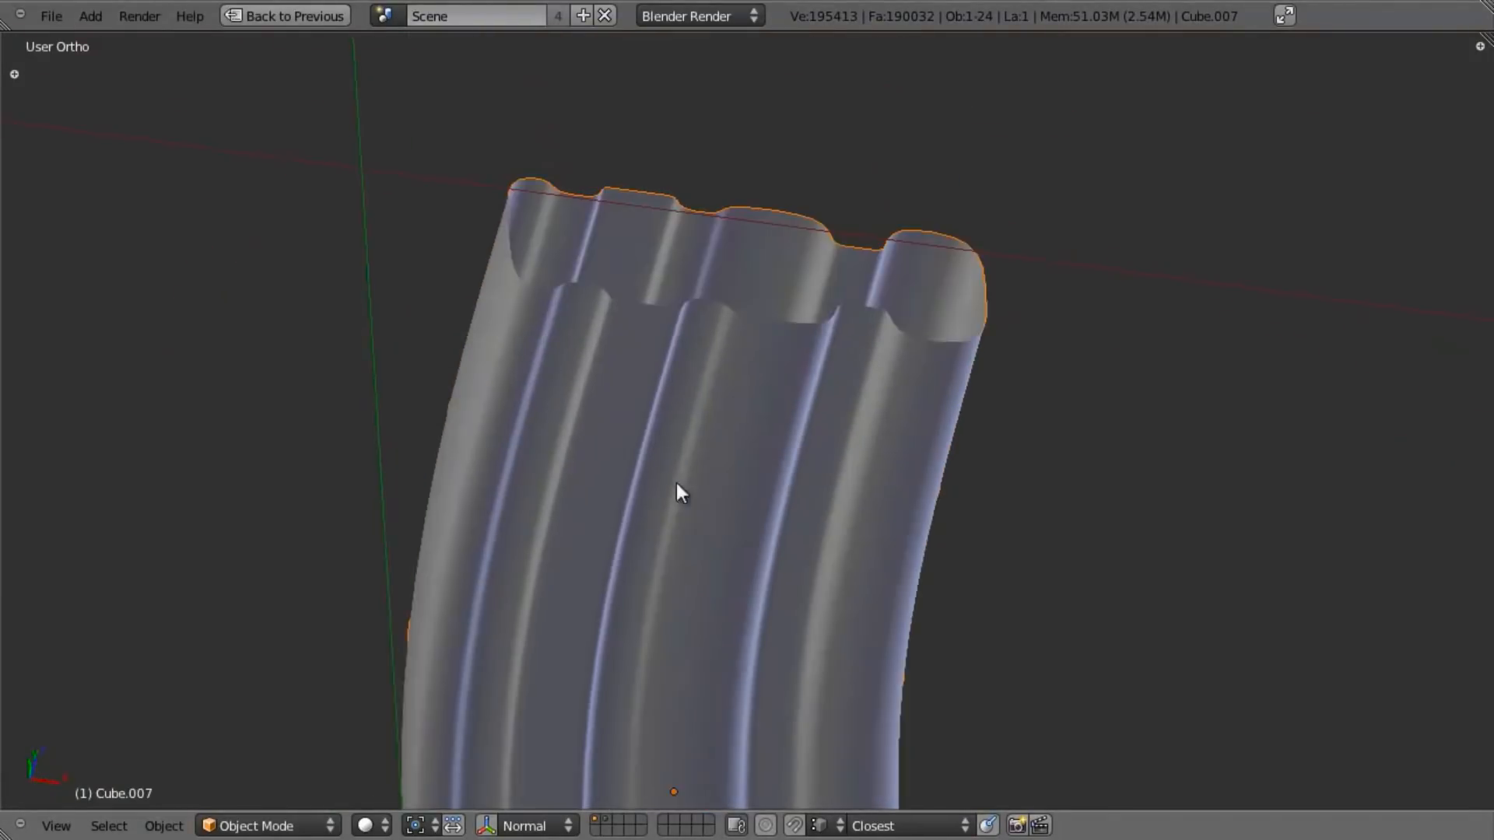
Step: Add two lengthwise edge loops to the flat strip behind the rear rib, one close to each side
shift+middle_drag(639, 210, 663, 347)
scroll(663, 346, up, 3)
key(Tab)
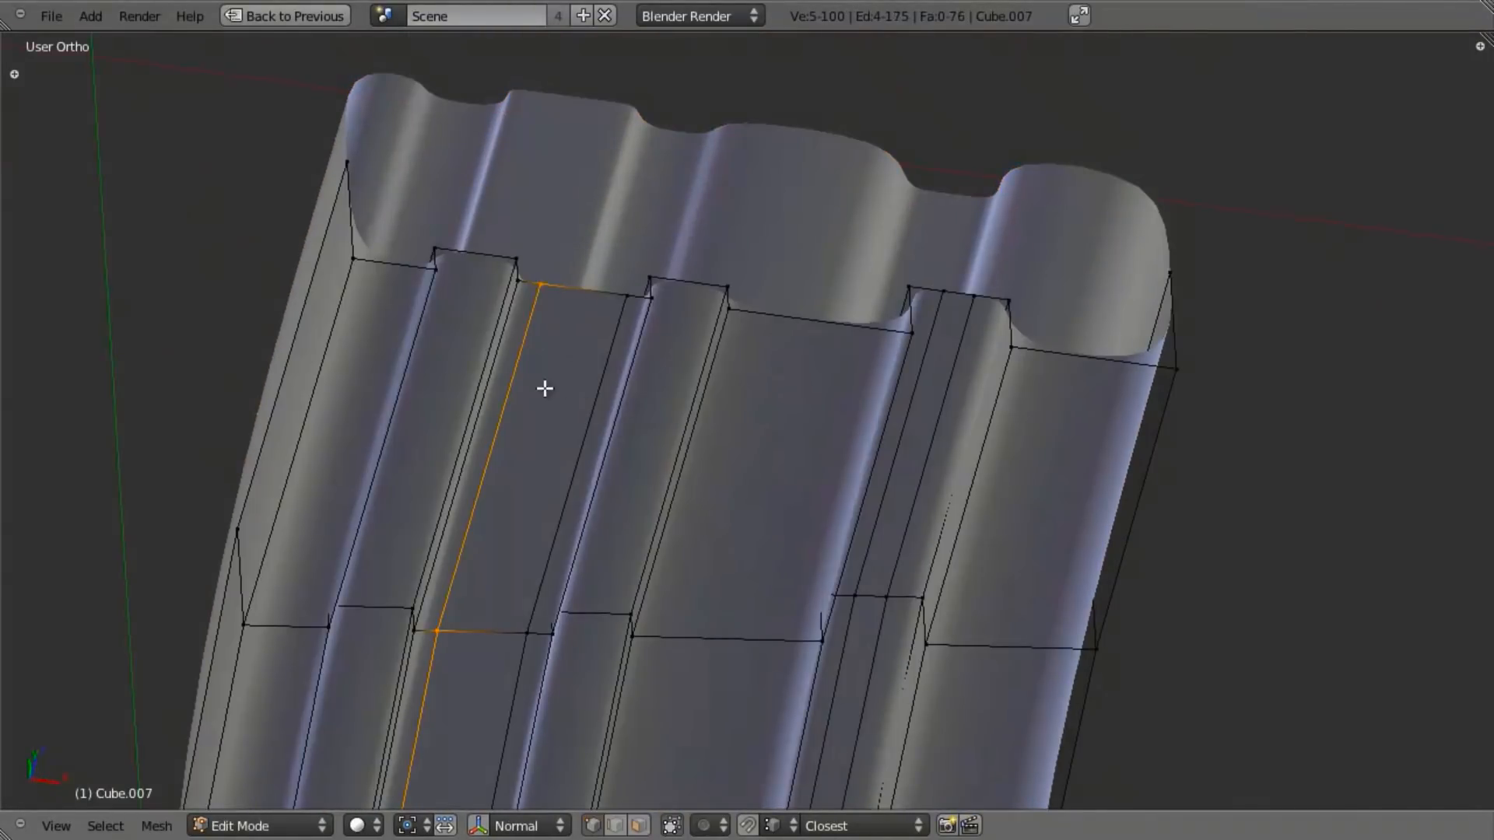
key(a)
key(ctrl+r)
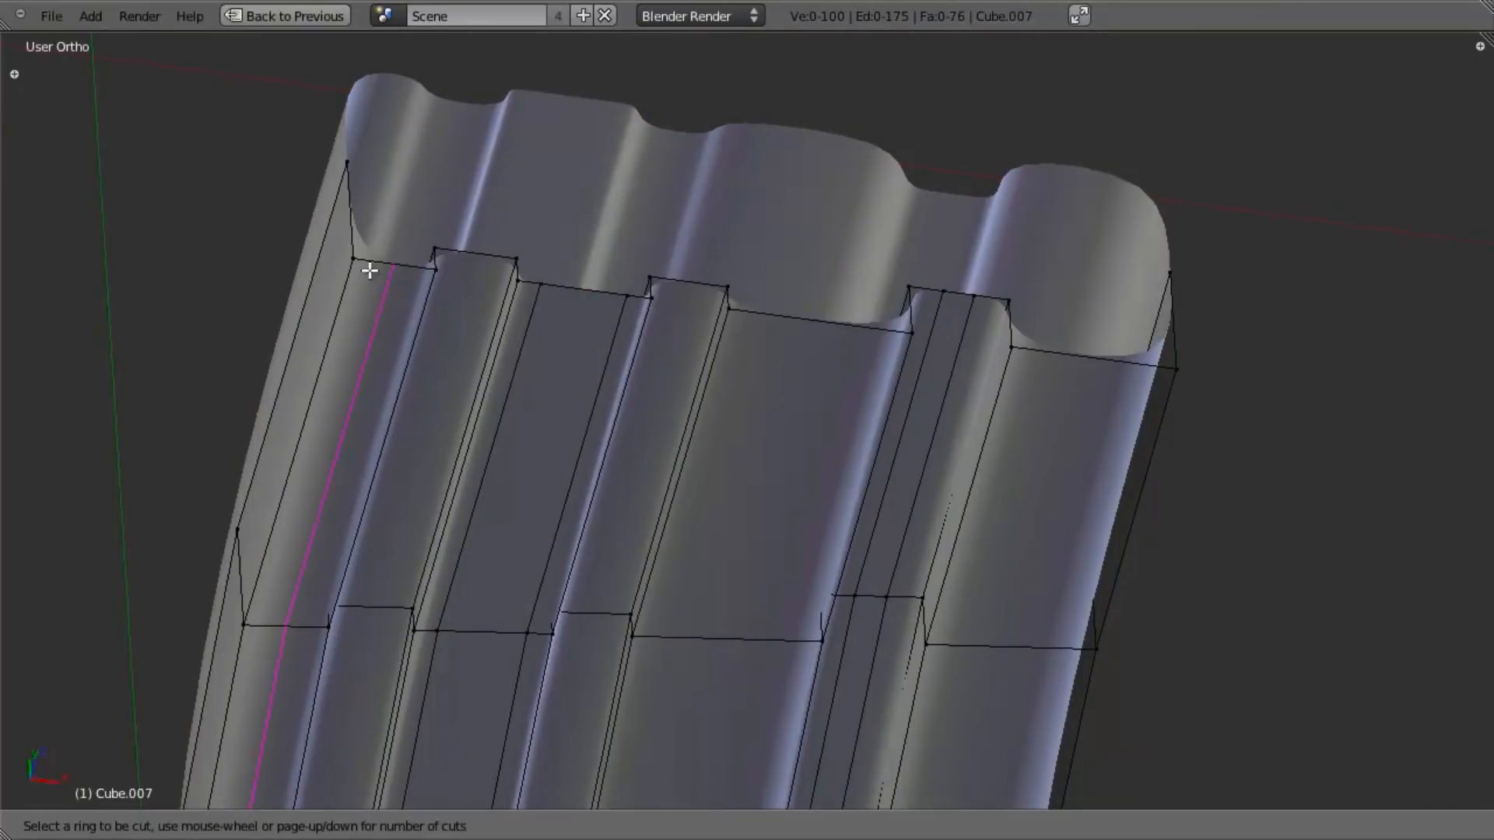
click(381, 273)
click(396, 286)
key(ctrl+r)
click(385, 274)
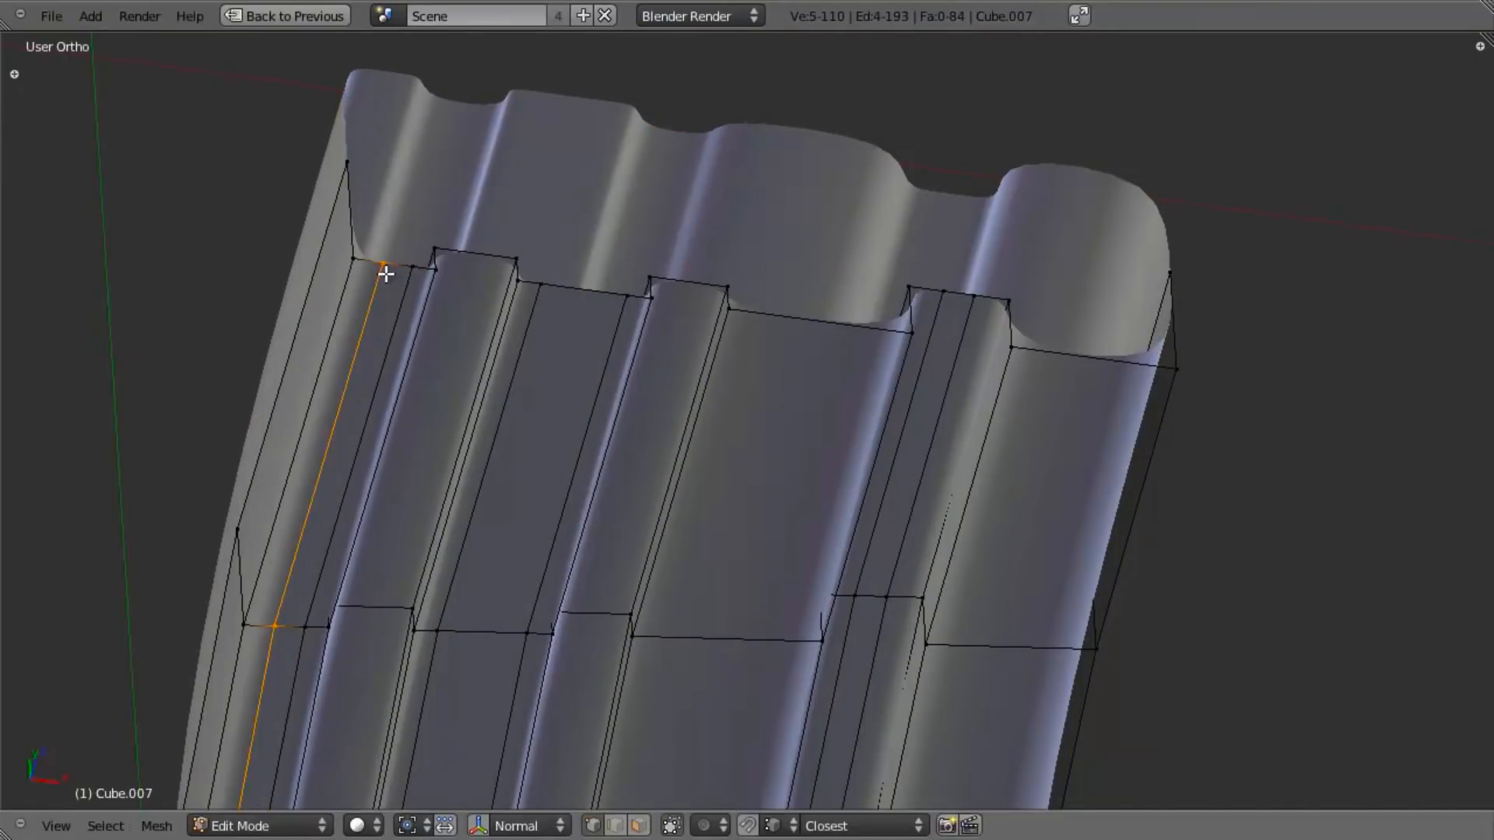
click(373, 272)
key(a)
key(Tab)
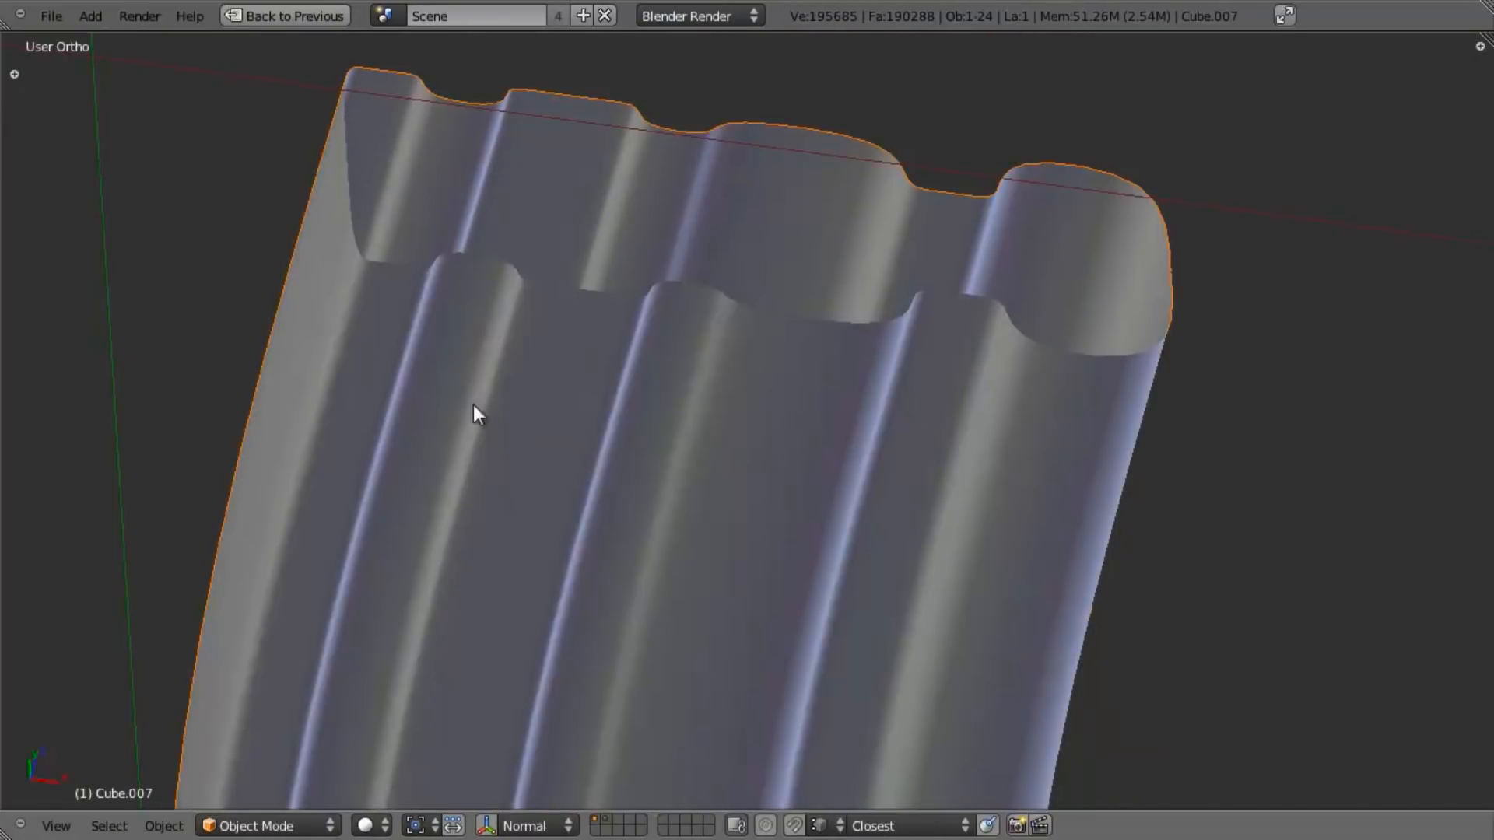
Step: Add two lengthwise edge loops to the wide flat strip between the middle and front ribs, one near each side
scroll(454, 380, down, 5)
middle_drag(735, 540, 744, 477)
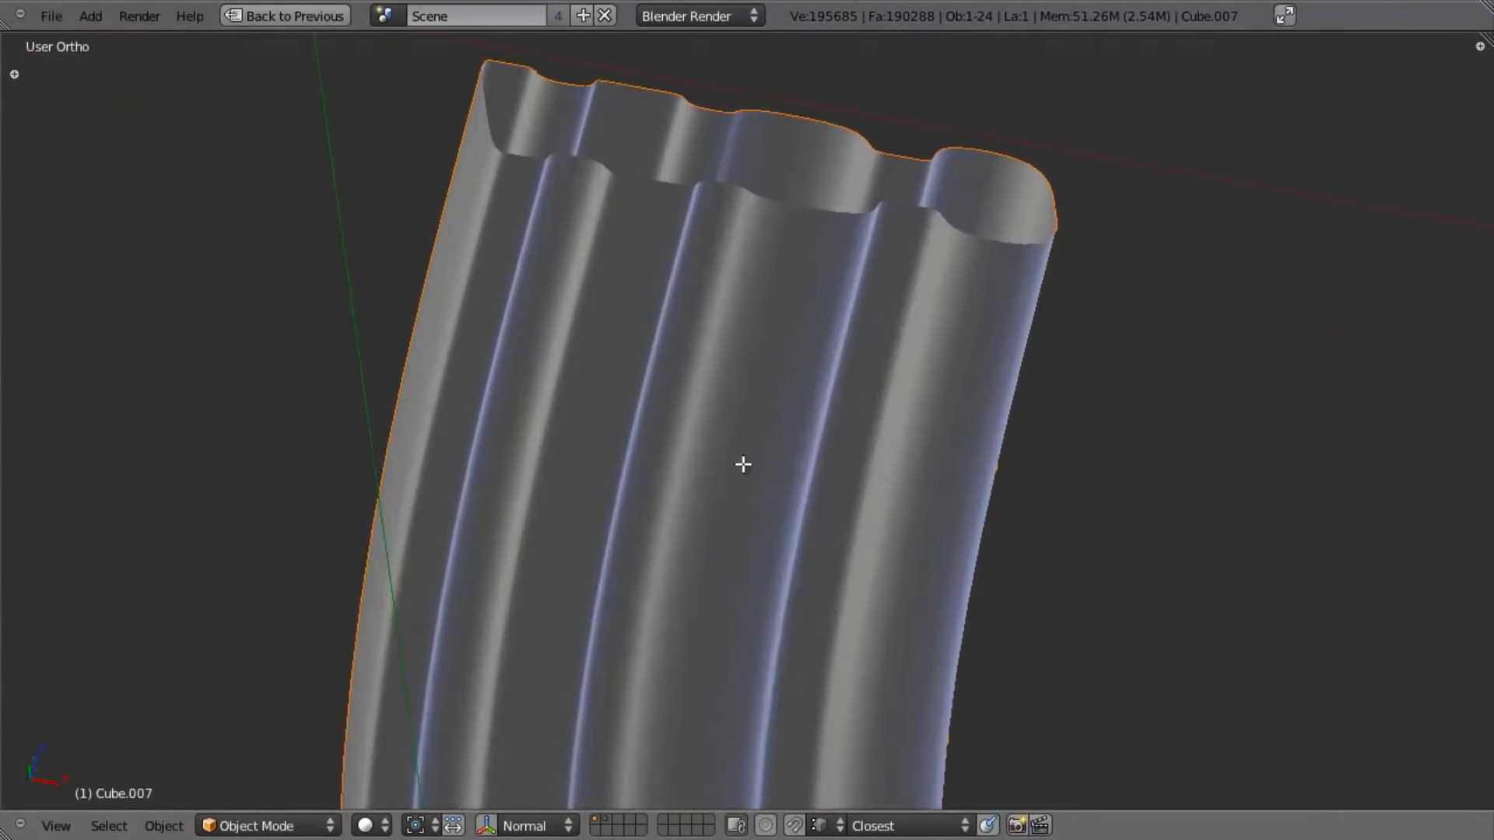
key(Tab)
scroll(760, 516, up, 4)
key(ctrl+r)
click(902, 376)
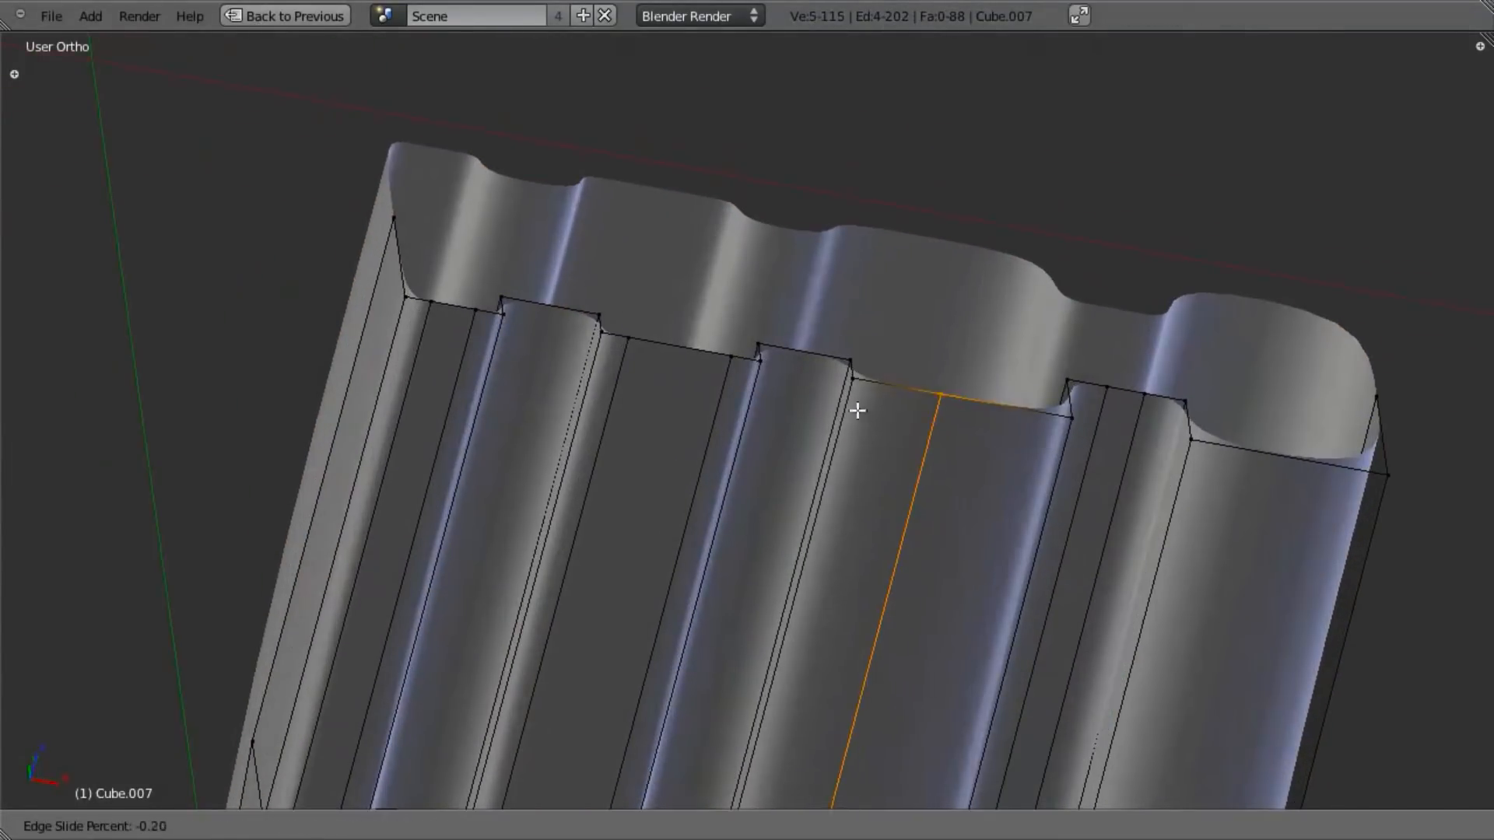
click(801, 399)
key(ctrl+r)
click(982, 410)
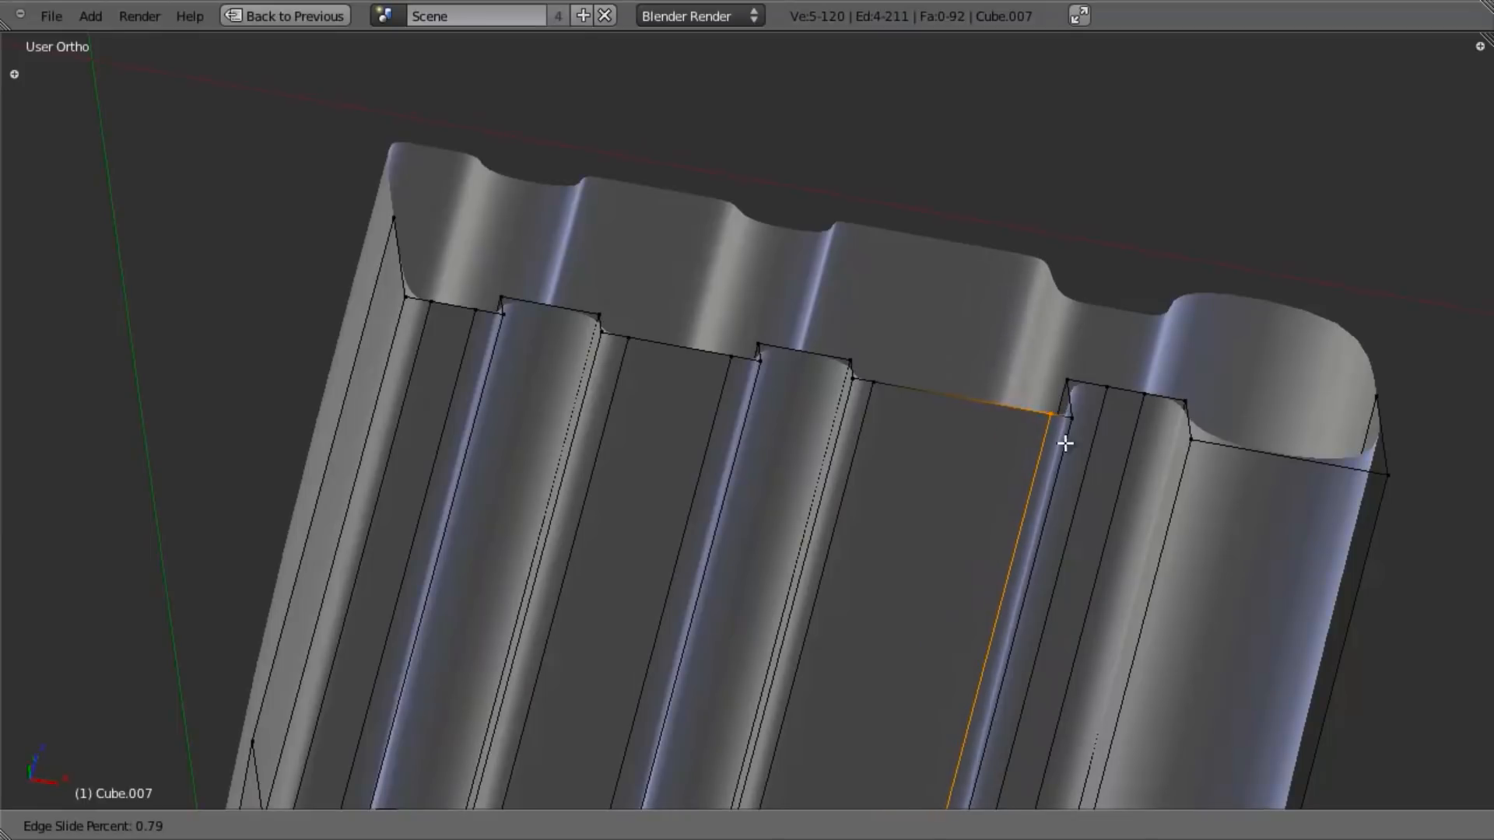
click(1063, 441)
Step: Add two lengthwise edge loops to the flat strip in front of the front rib, one close to each side
shift+middle_drag(1095, 500, 794, 454)
key(ctrl+r)
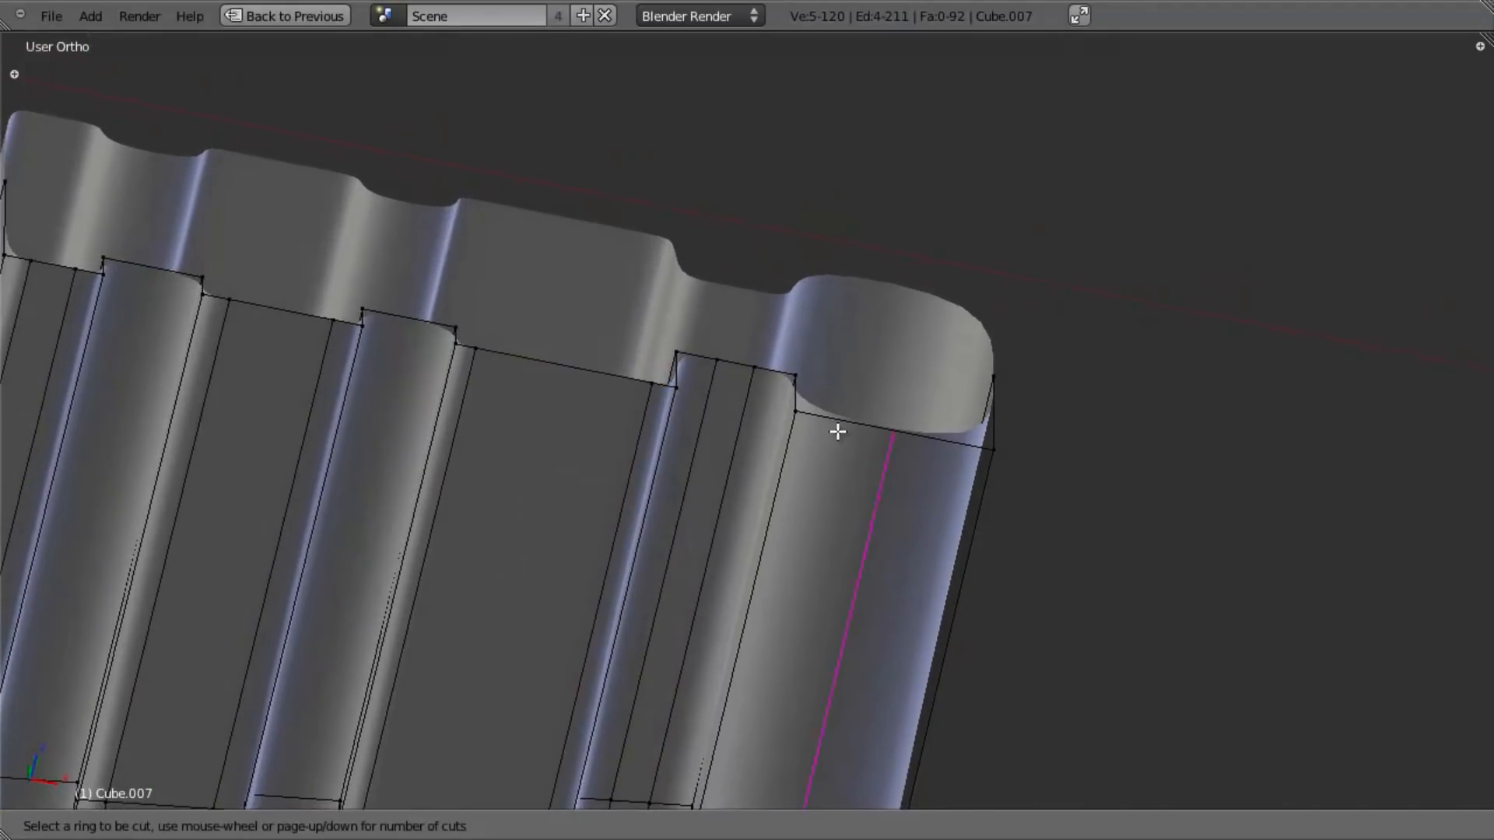
click(828, 428)
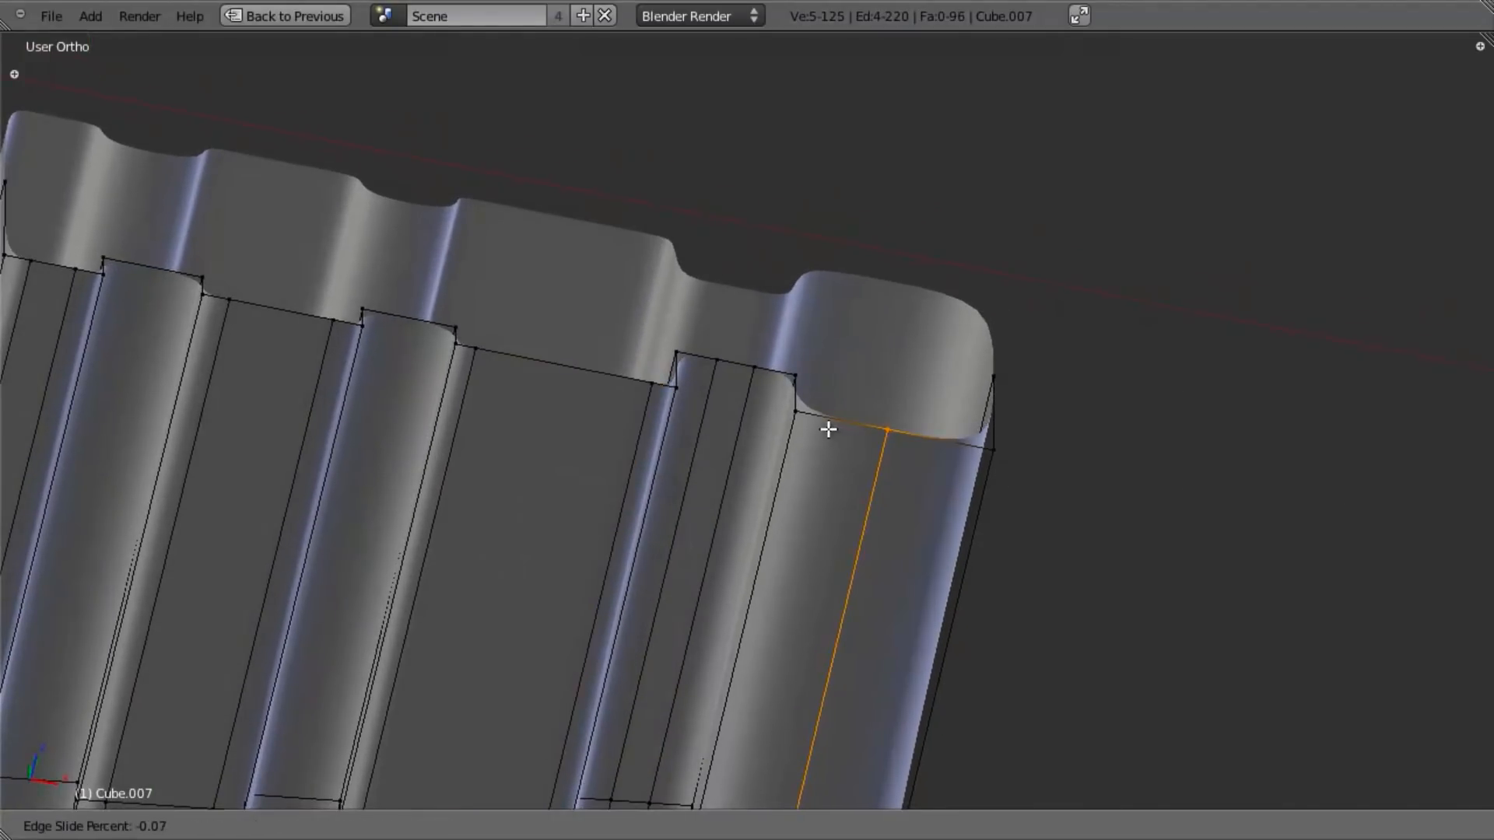
click(759, 450)
key(ctrl+r)
click(887, 438)
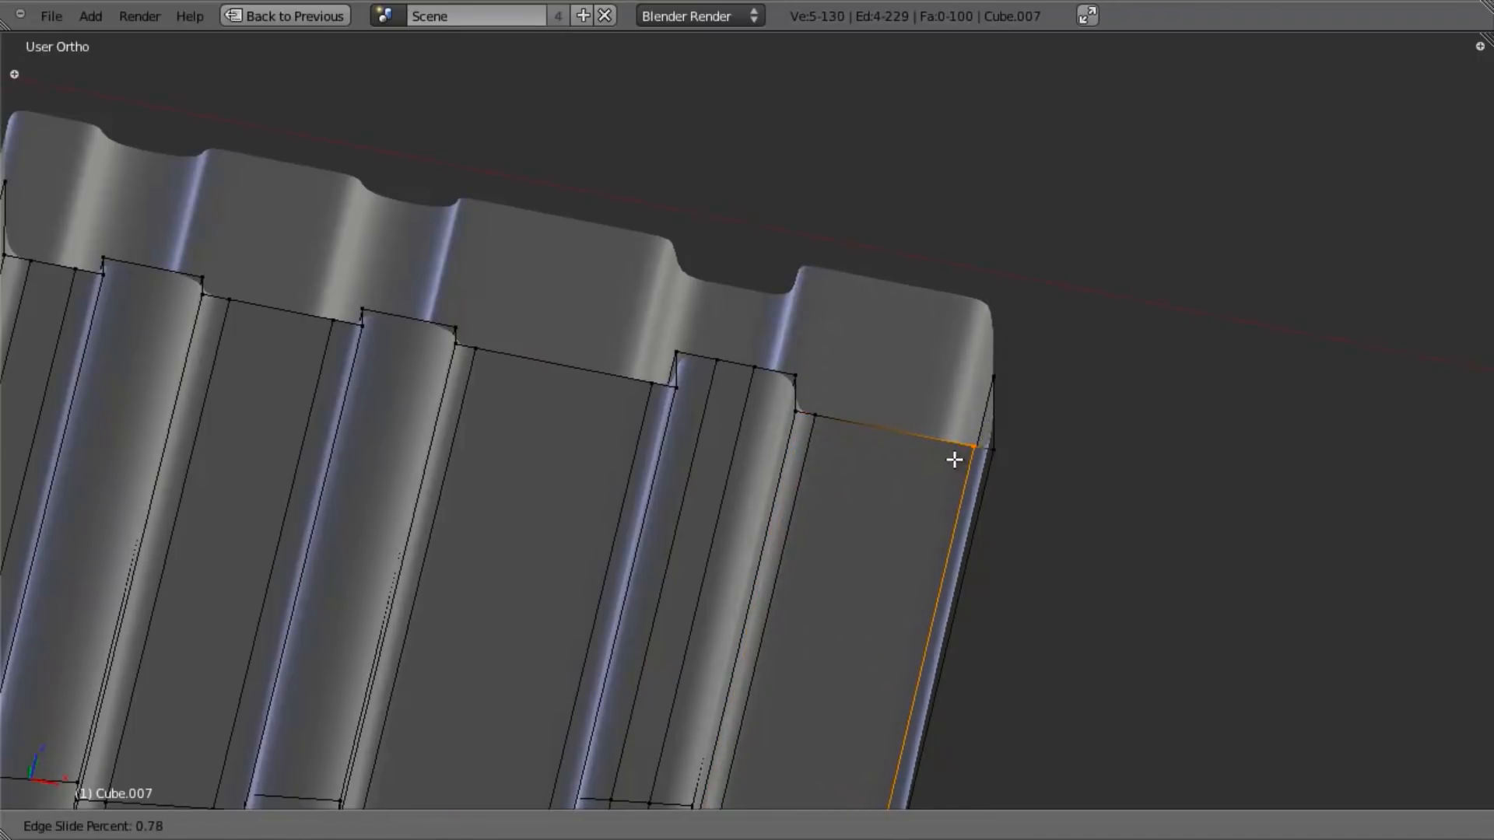
click(954, 460)
key(Tab)
scroll(823, 543, down, 4)
middle_drag(824, 543, 777, 557)
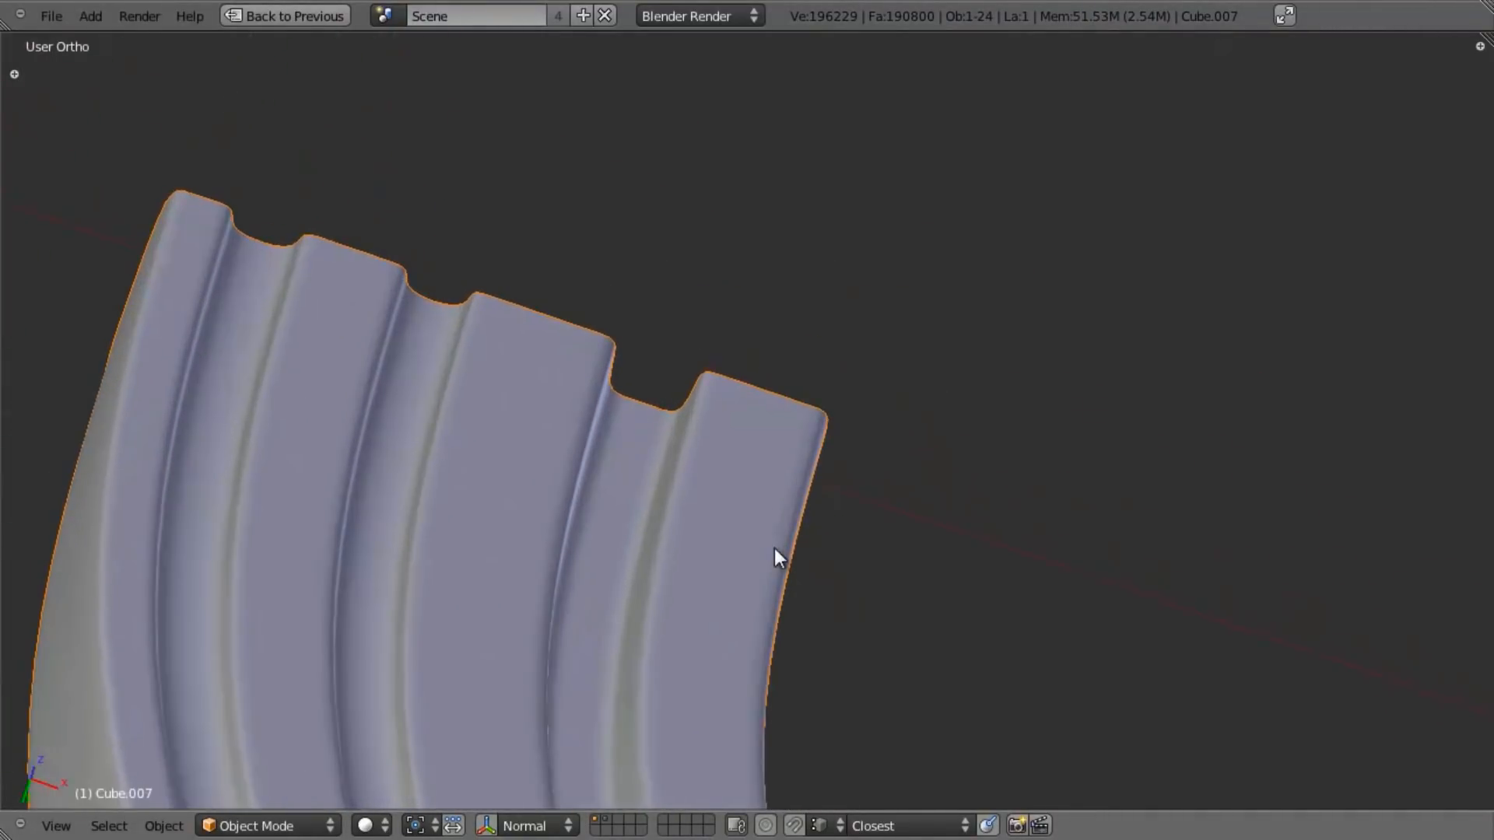
Step: Delete the two extra lengthwise edge loops that run through the floor of the front rib
key(Tab)
key(a)
mouse_move(651, 398)
middle_down()
mouse_move(660, 383)
mouse_move(741, 397)
mouse_move(782, 452)
middle_up()
key(z)
alt+right_click(722, 397)
key(a)
alt+right_click(638, 448)
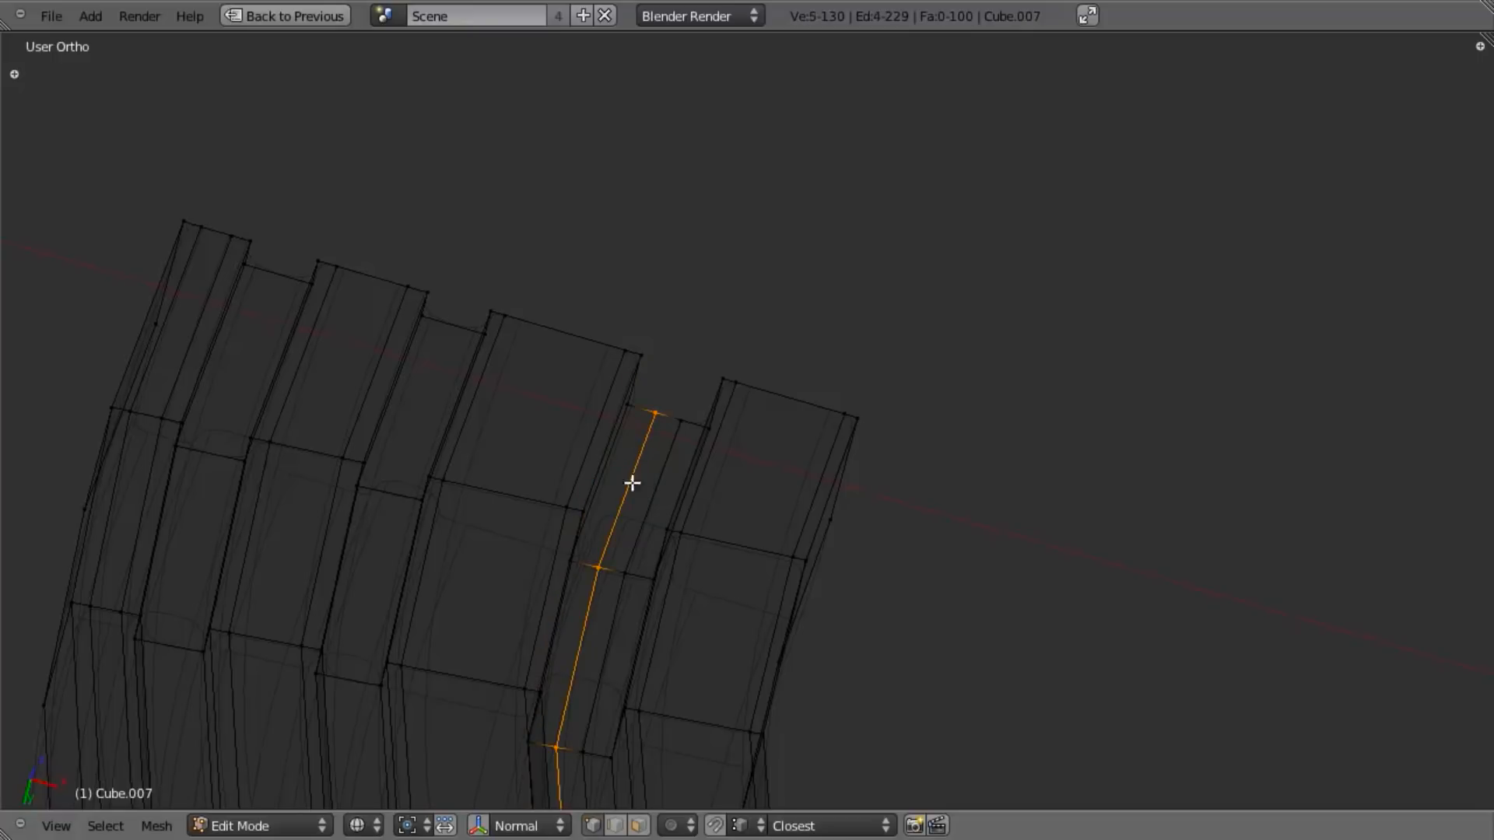
shift+middle_drag(682, 617, 642, 404)
scroll(685, 473, down, 4)
scroll(663, 661, up, 2)
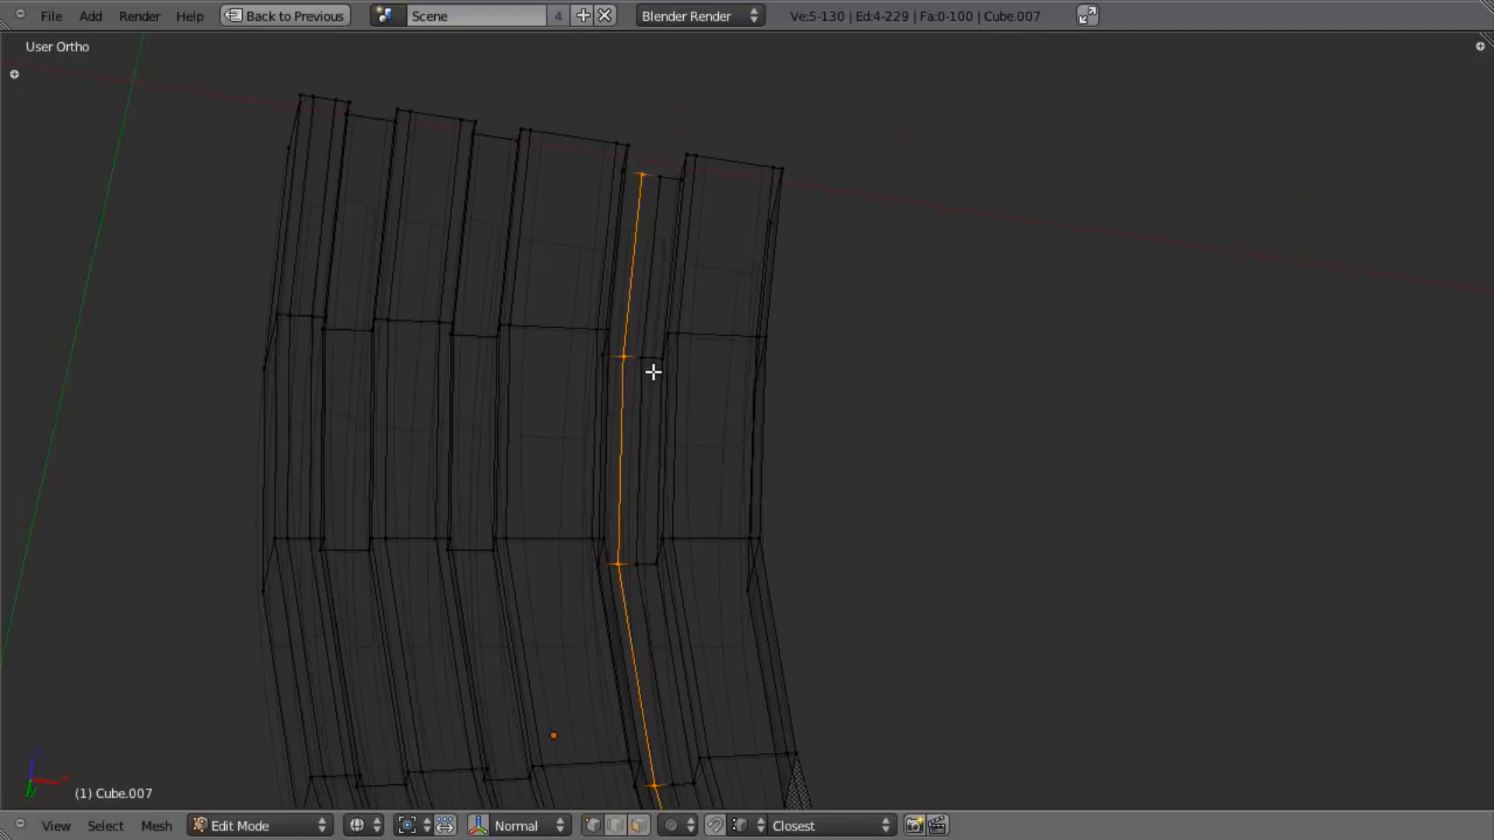
key(x)
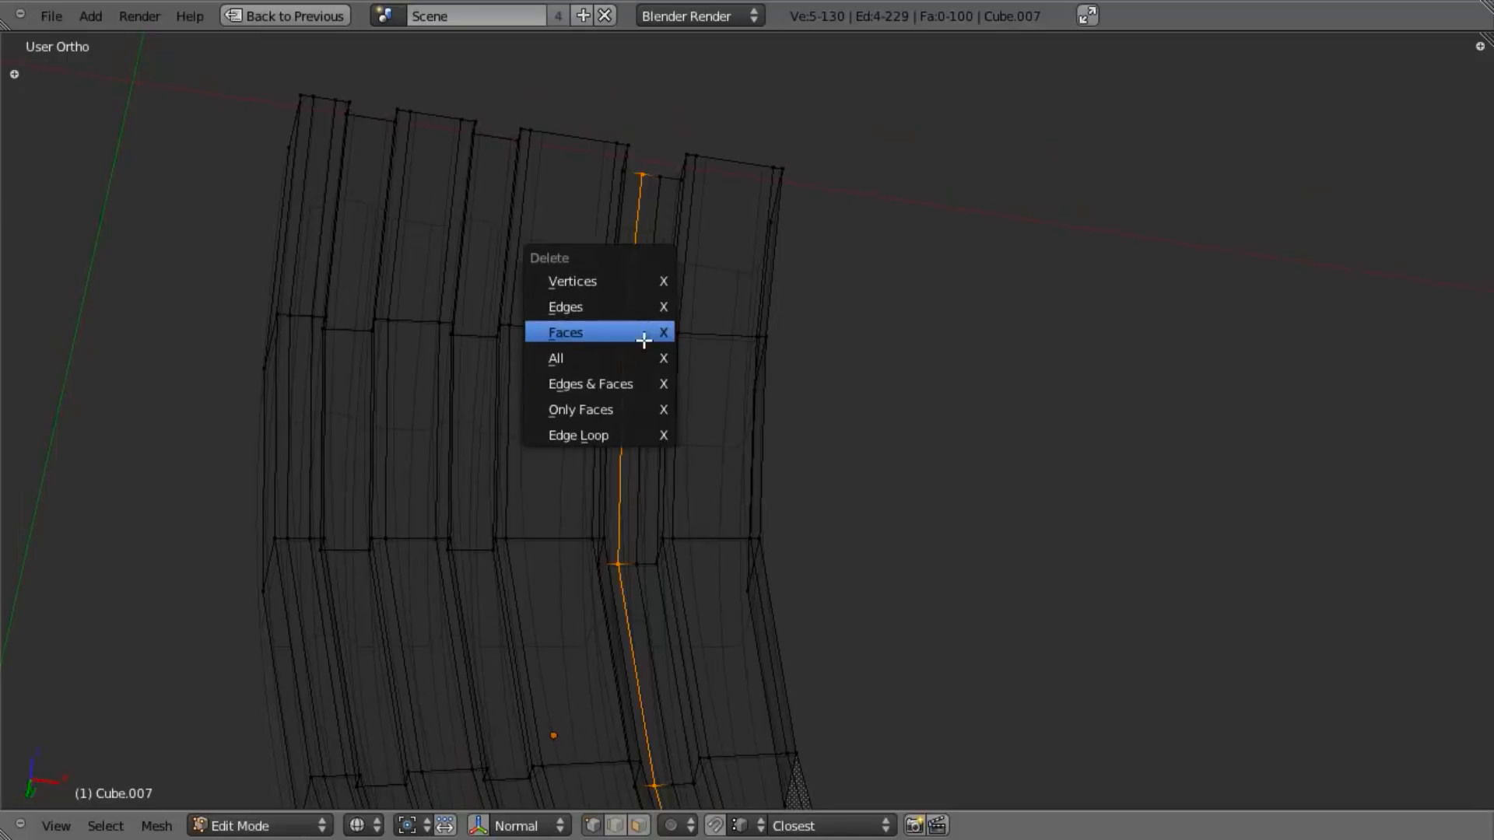
click(633, 437)
key(x)
click(683, 280)
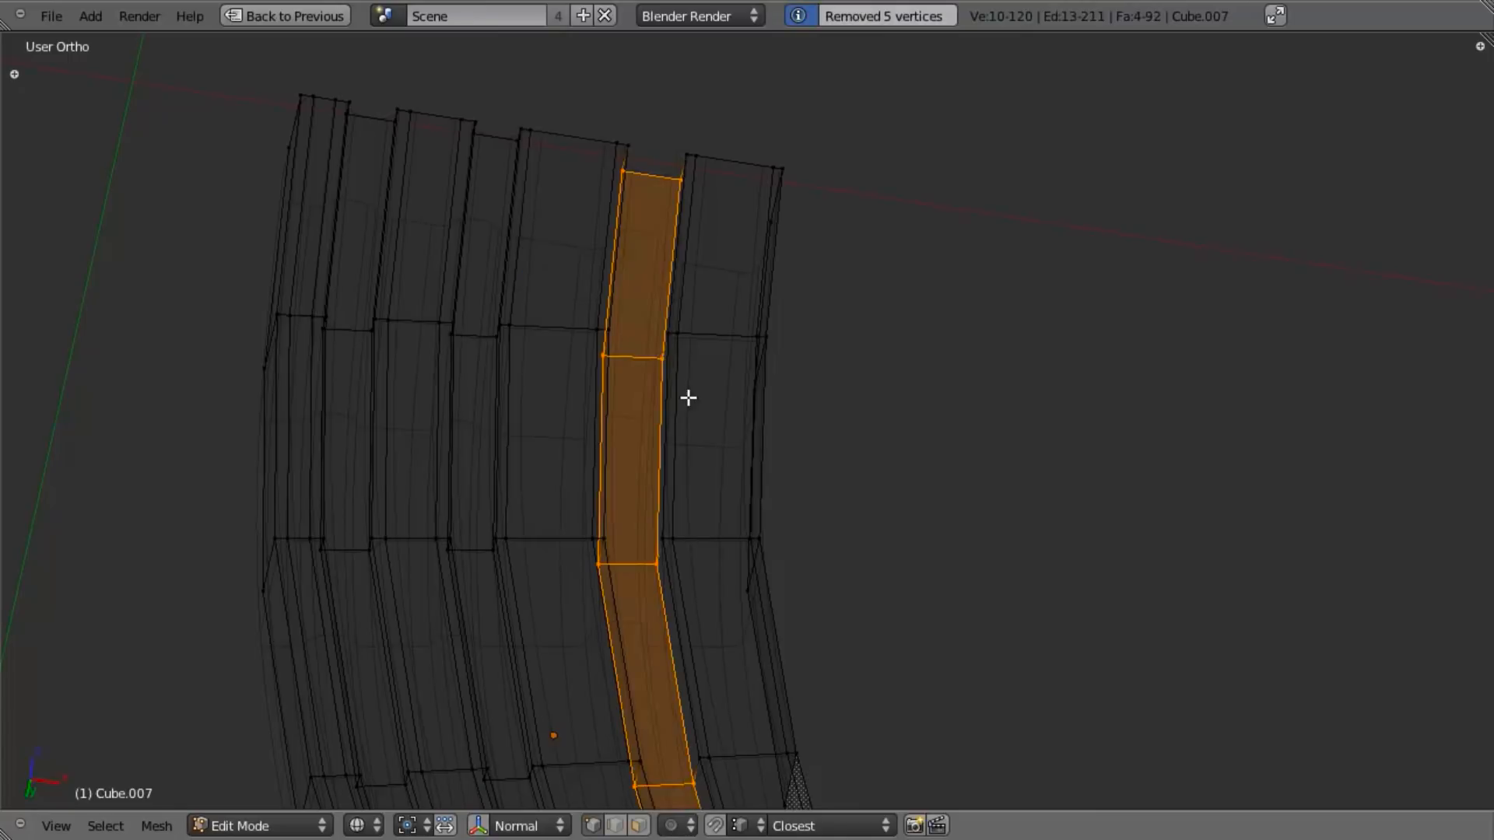
Step: Edge-slide the rear lengthwise edge of the front rib's floor inward so that side wall slopes
middle_drag(688, 396, 657, 303)
key(z)
alt+right_click(677, 368)
key(z)
scroll(703, 407, up, 3)
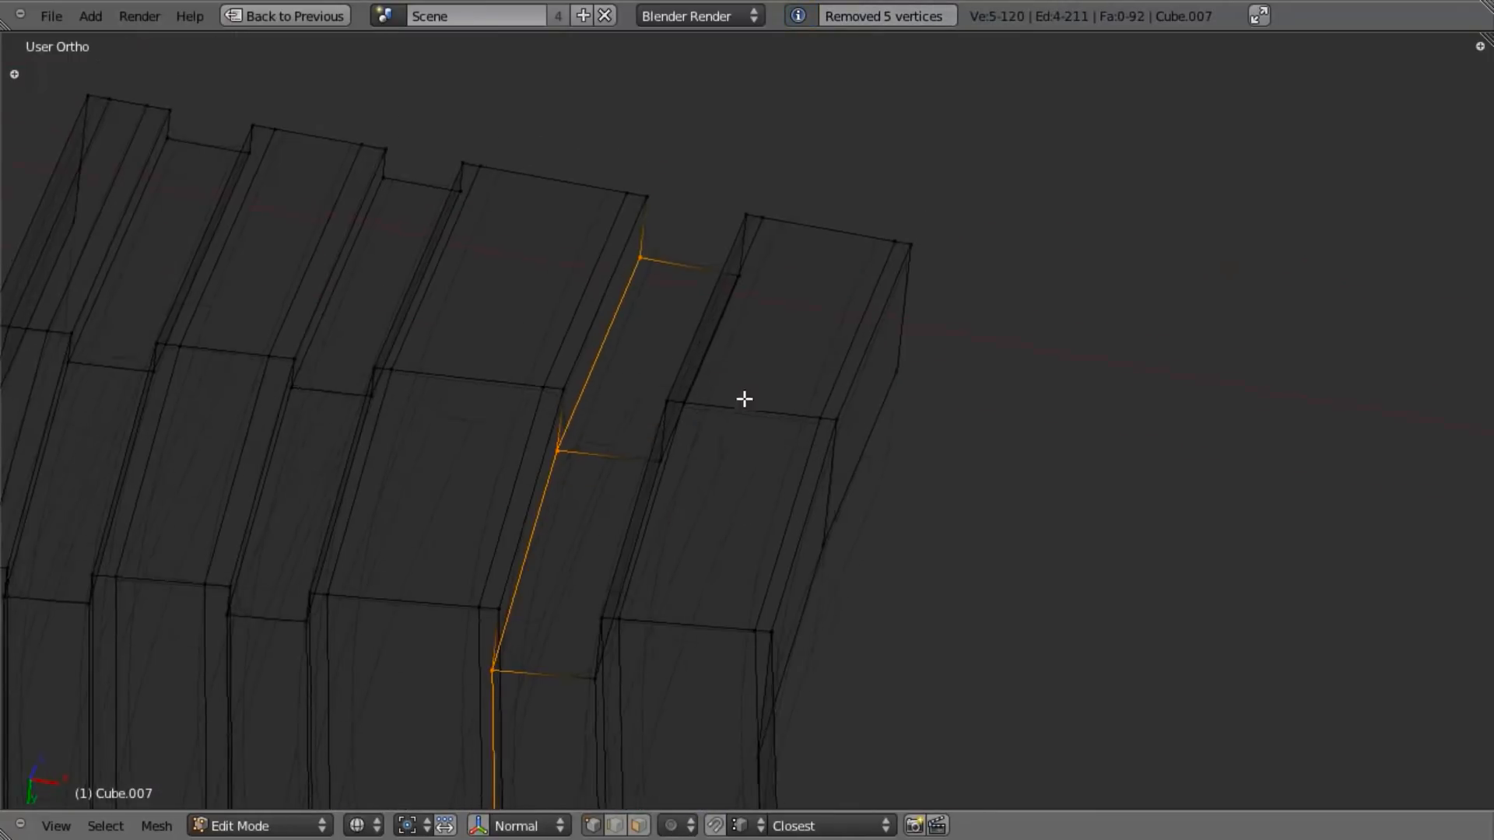
middle_drag(740, 420, 681, 490)
key(z)
key(Tab)
key(Tab)
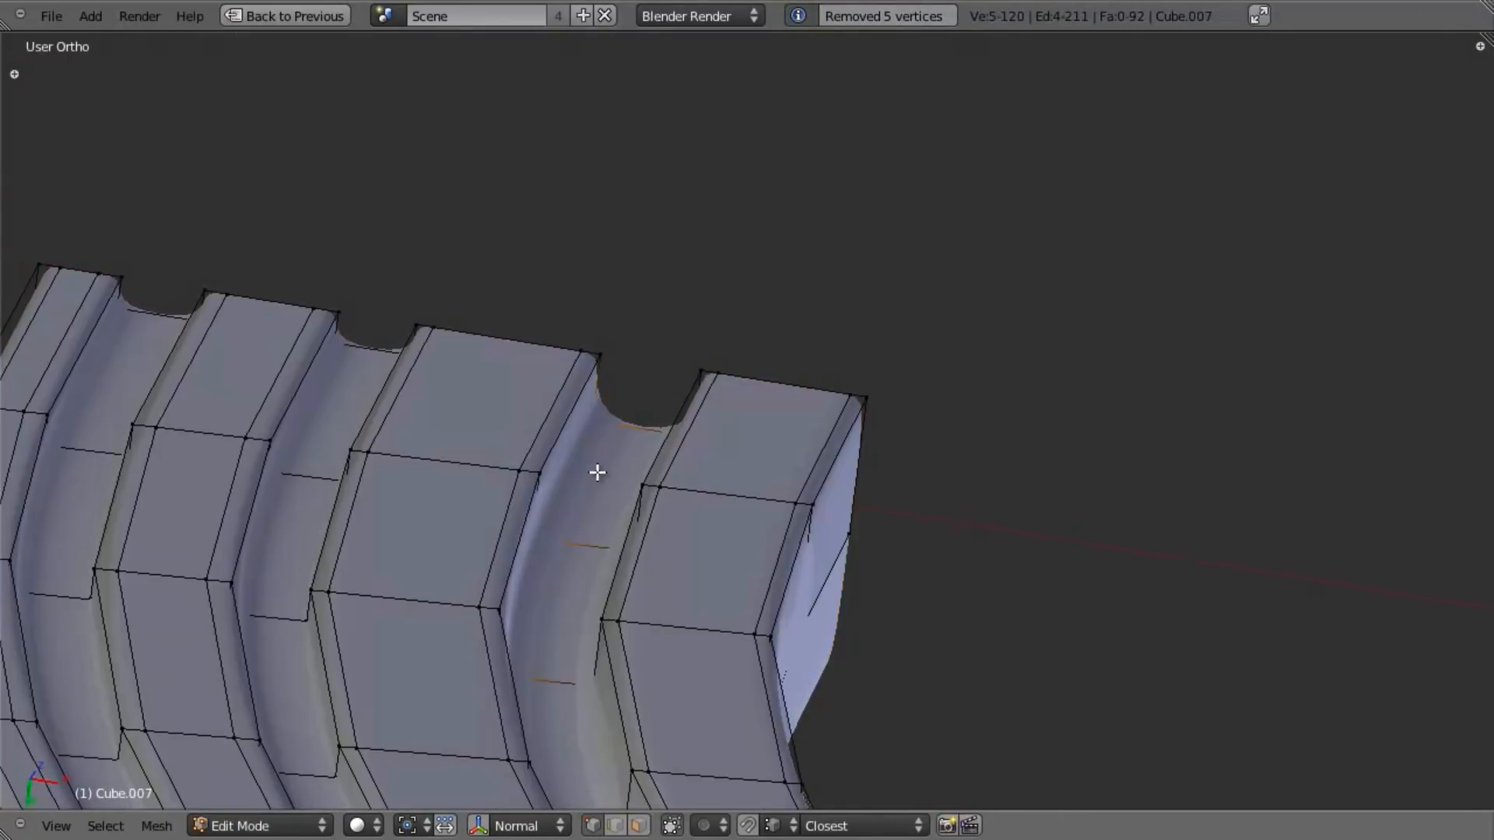
key(z)
key(ctrl+e)
click(601, 465)
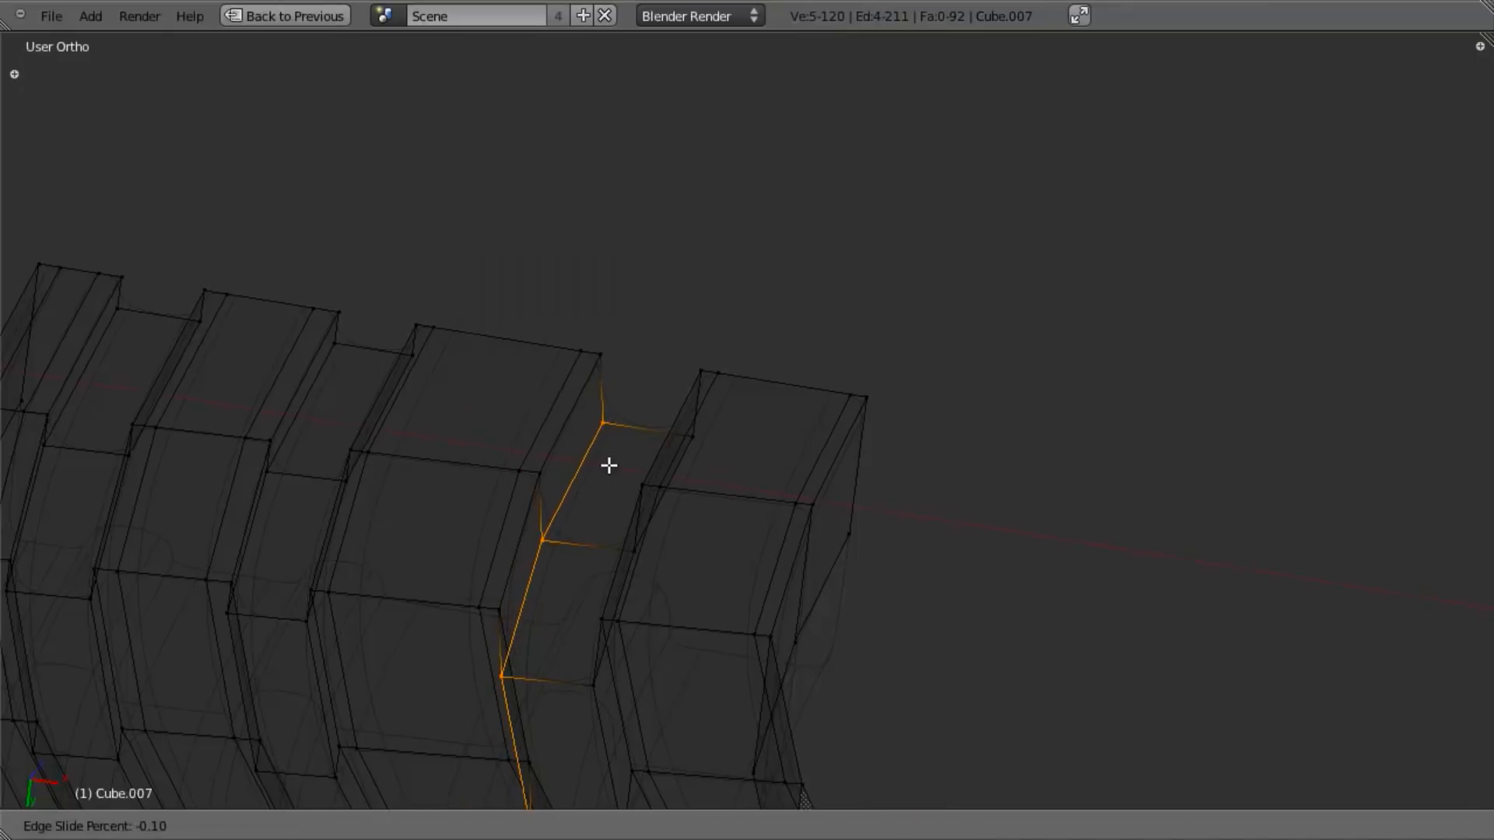
click(620, 467)
Step: Edge-slide the front lengthwise edge of the front rib's floor inward to slope the opposite wall
key(ctrl+e)
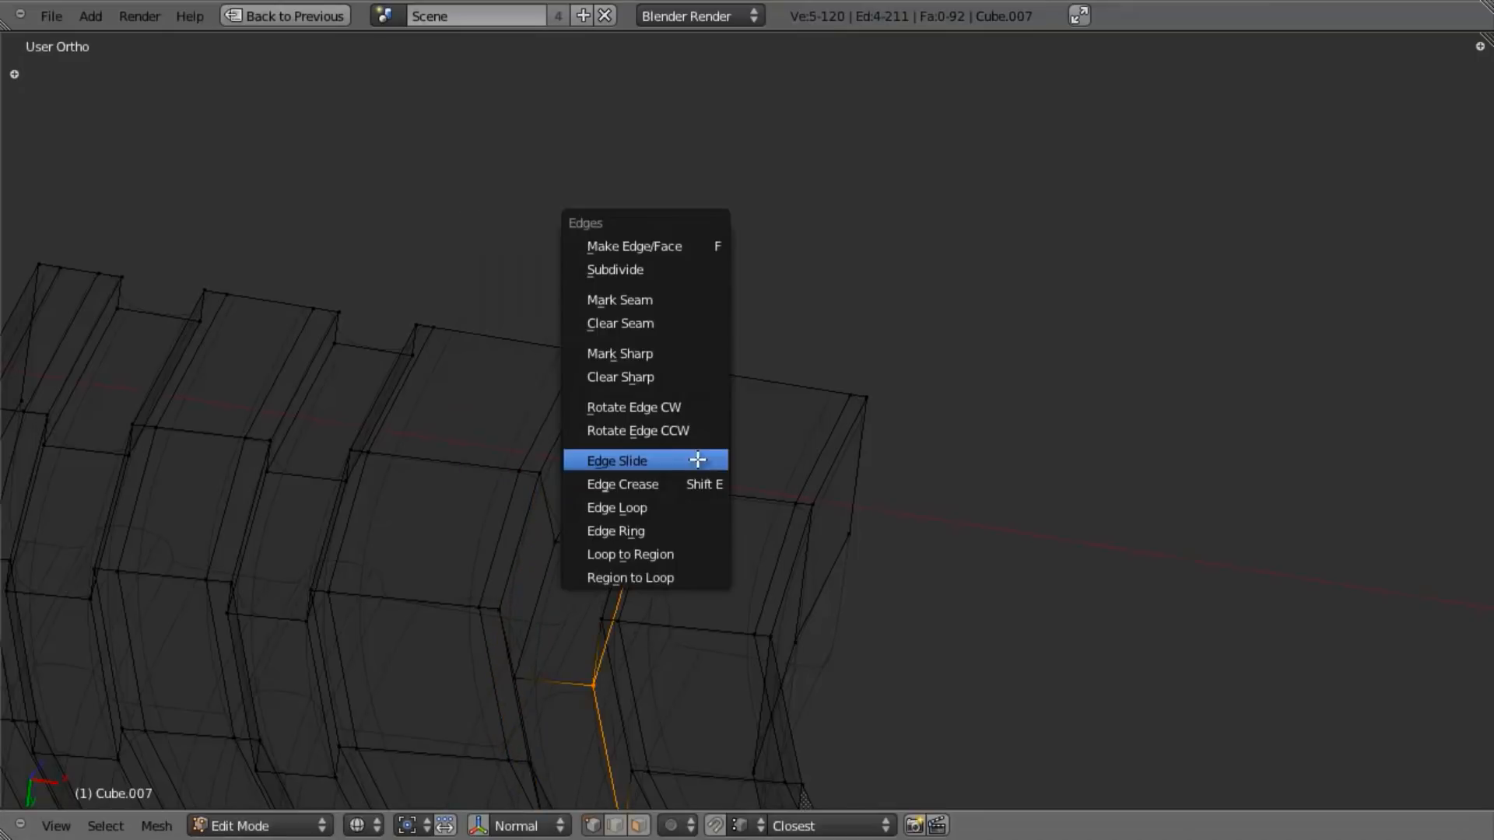
click(697, 460)
click(680, 460)
key(KP_1)
key(z)
scroll(663, 517, down, 4)
key(Tab)
scroll(726, 432, down, 5)
shift+middle_drag(810, 502, 828, 632)
scroll(746, 529, up, 4)
Step: Try another edge slide on the rear floor edge of the front rib and undo it
middle_drag(781, 435, 800, 634)
scroll(804, 561, up, 5)
key(Tab)
middle_drag(802, 510, 798, 535)
alt+click(770, 533)
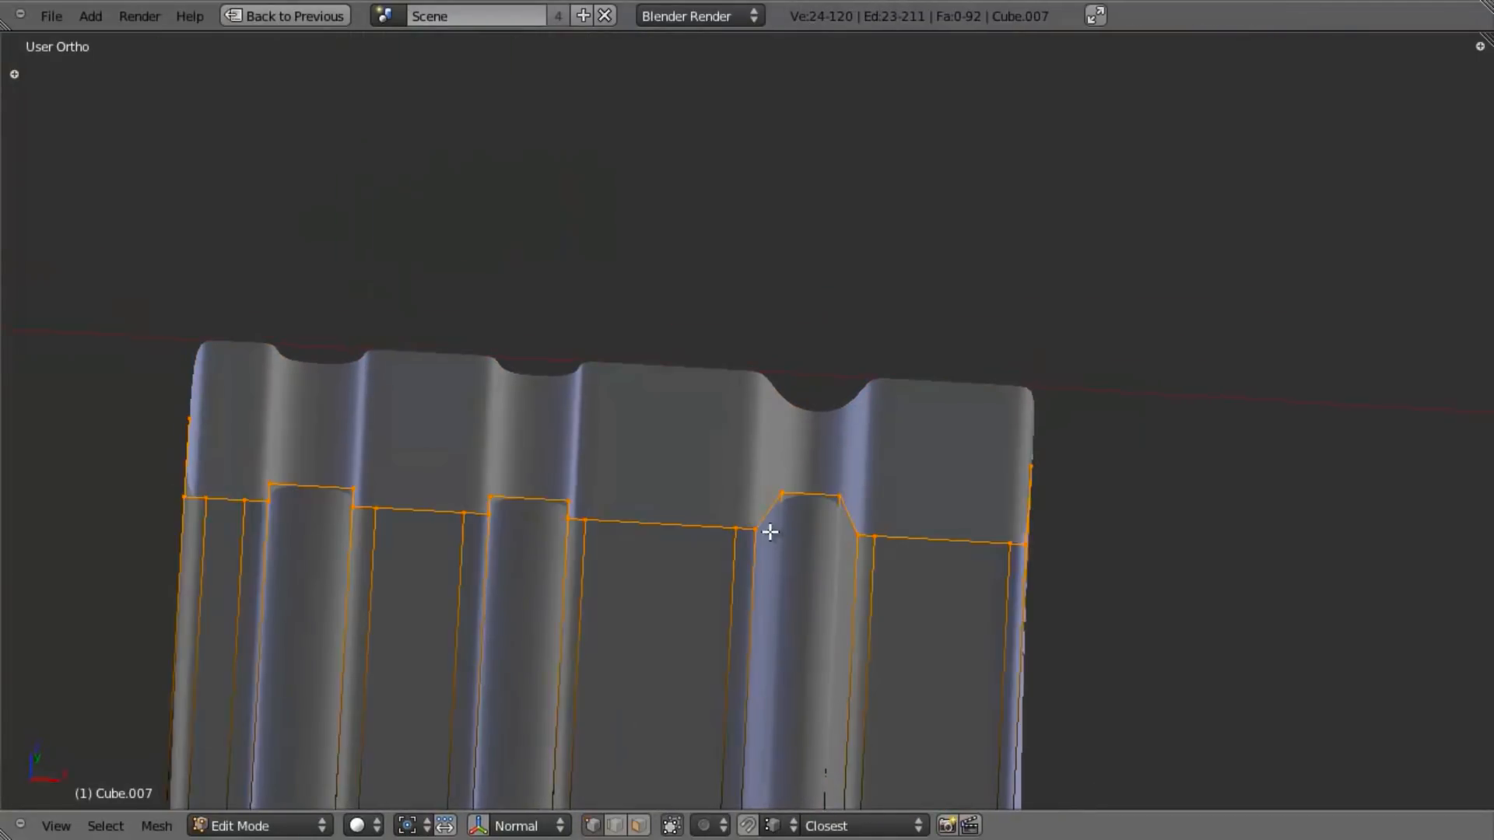
key(ctrl+e)
click(780, 521)
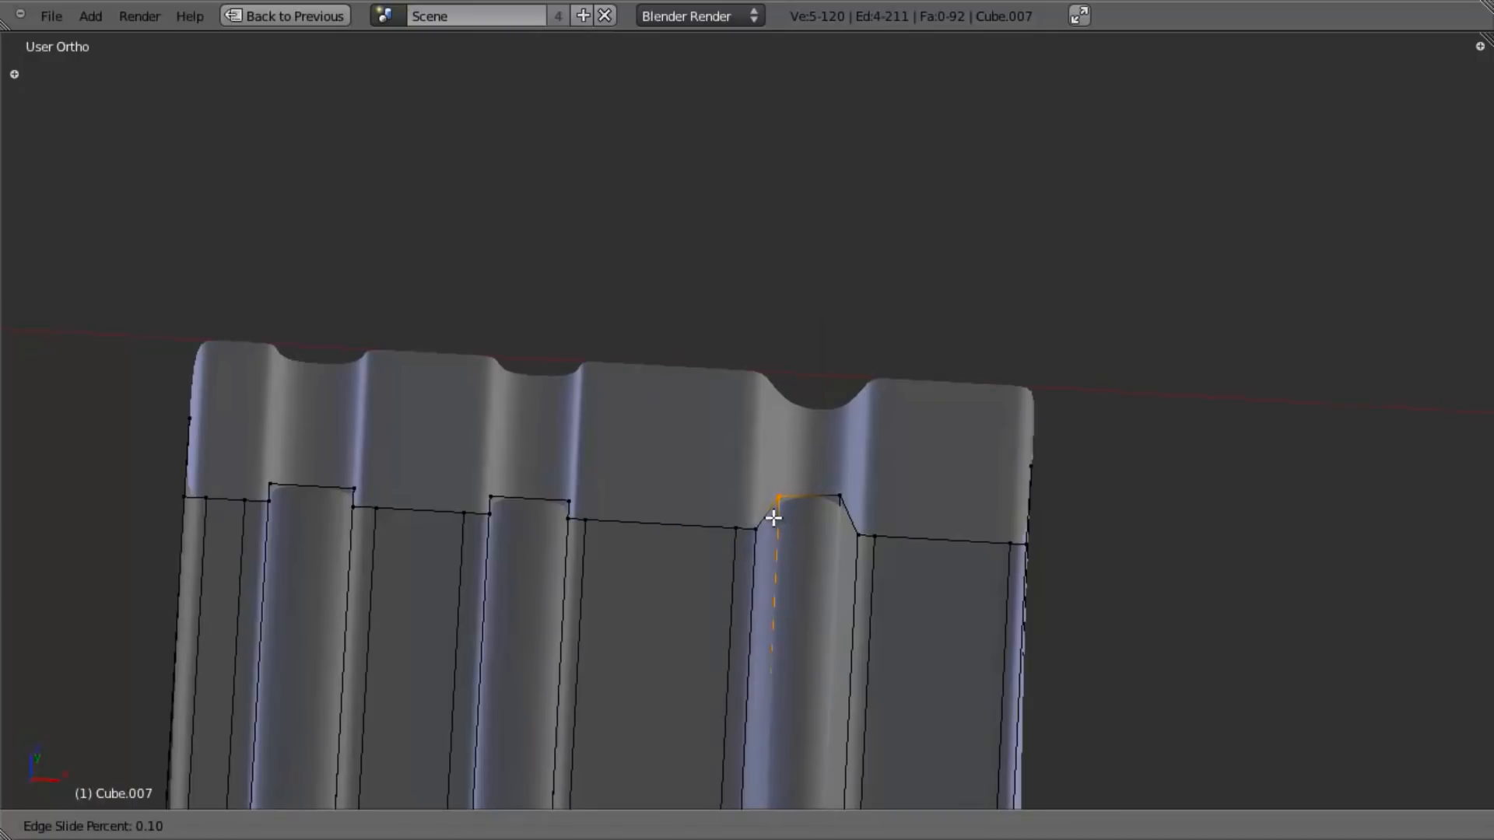
click(773, 517)
key(ctrl+z)
key(ctrl+z)
Step: Compare the magazine's ribs and upper end with the reference photo in front view, in solid and wireframe display
key(KP_1)
key(Tab)
scroll(797, 540, down, 5)
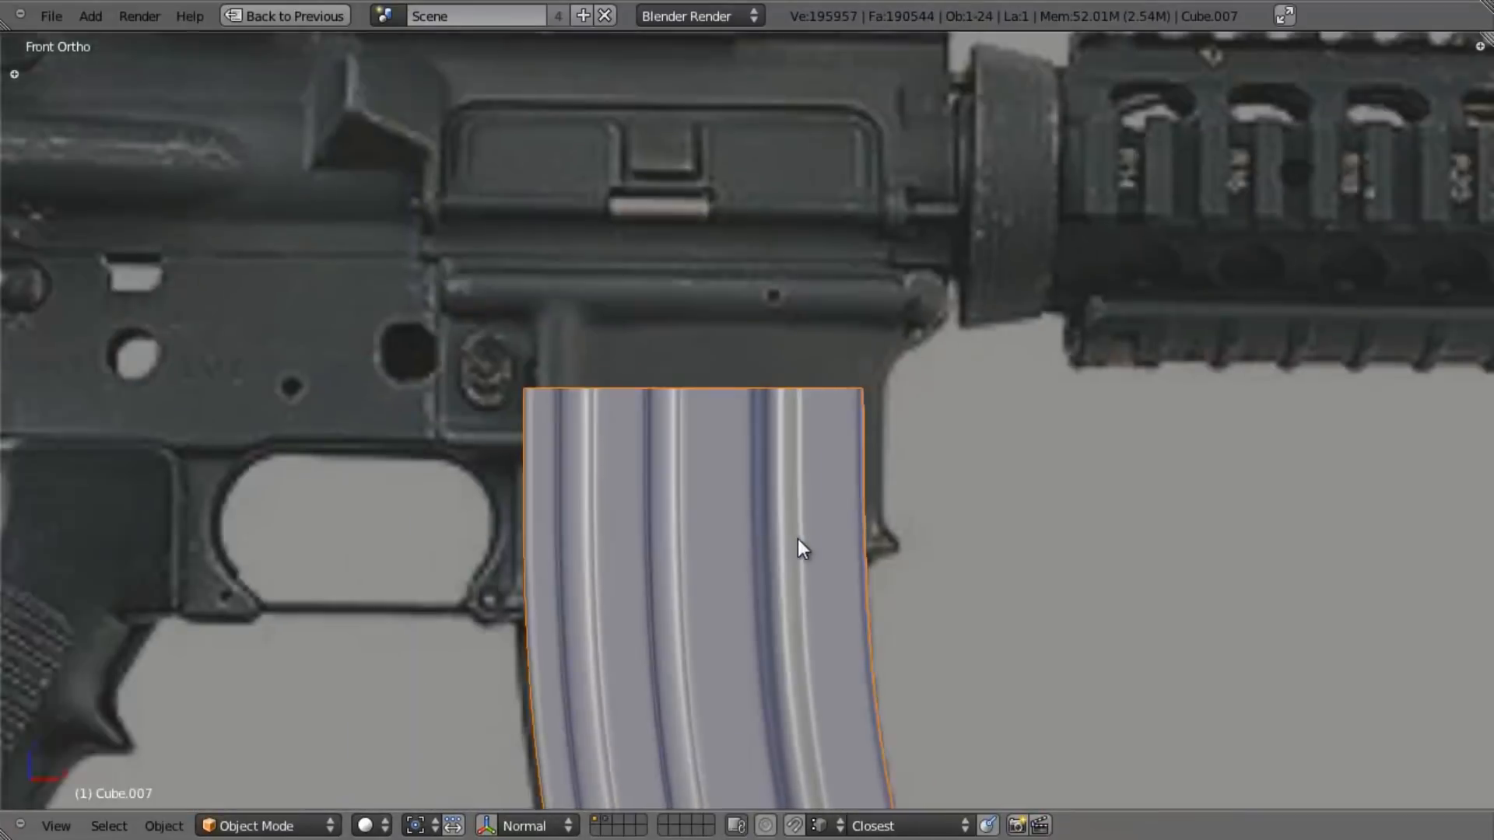
scroll(797, 538, down, 3)
shift+middle_drag(792, 666, 730, 403)
key(a)
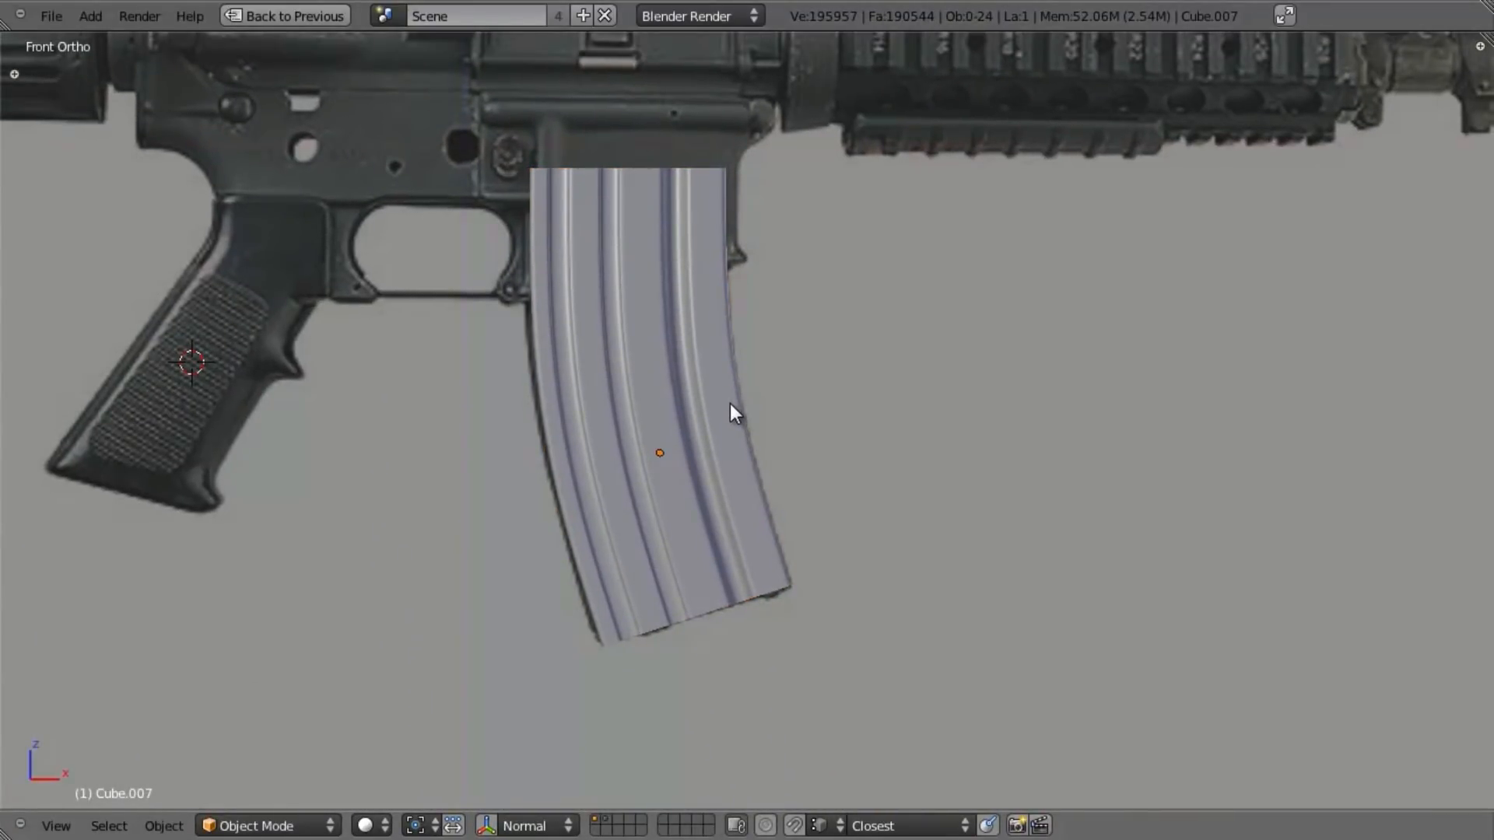
shift+scroll(744, 420, up, 5)
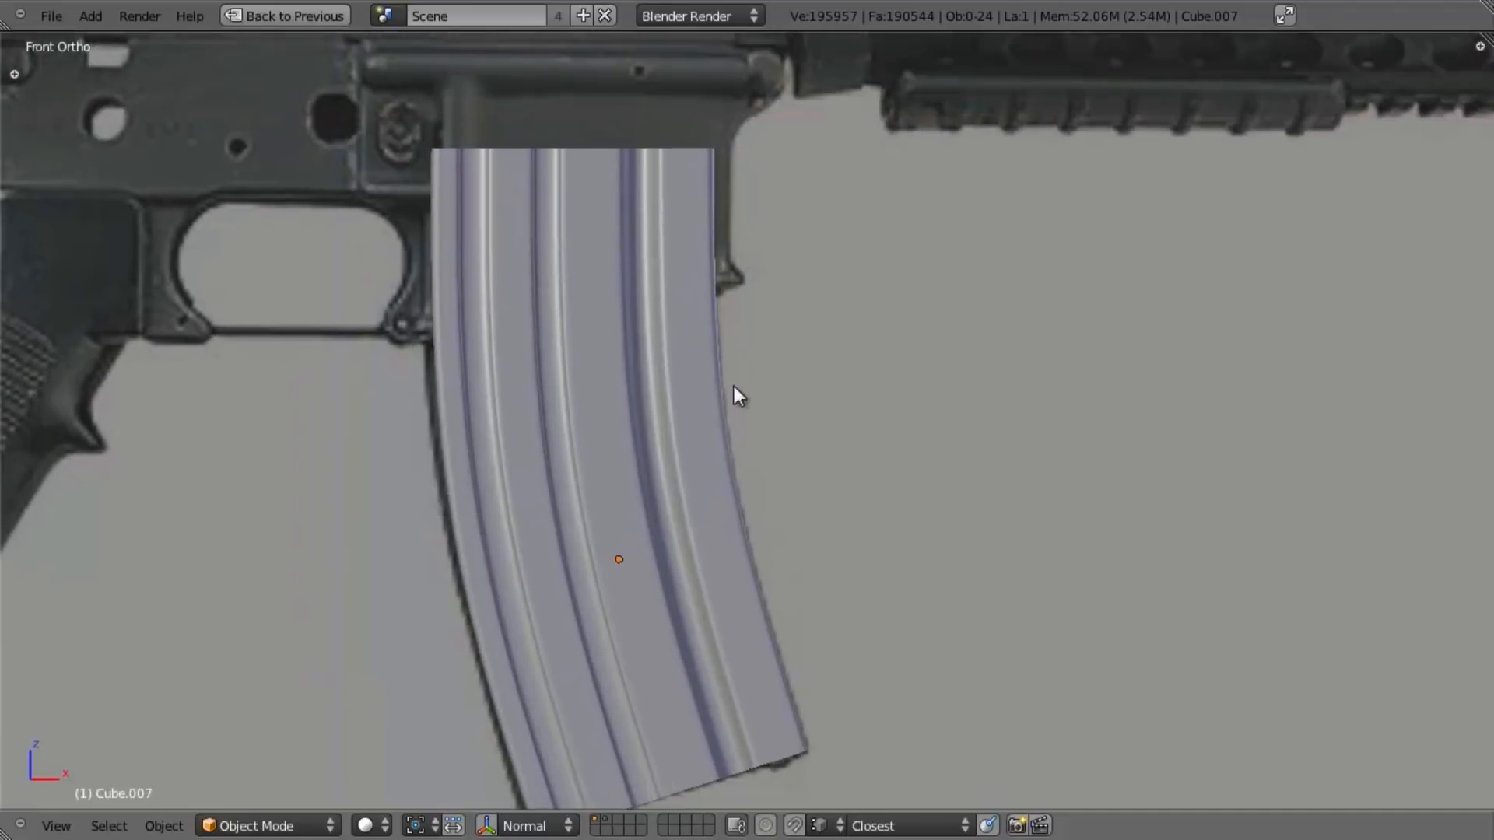
key(z)
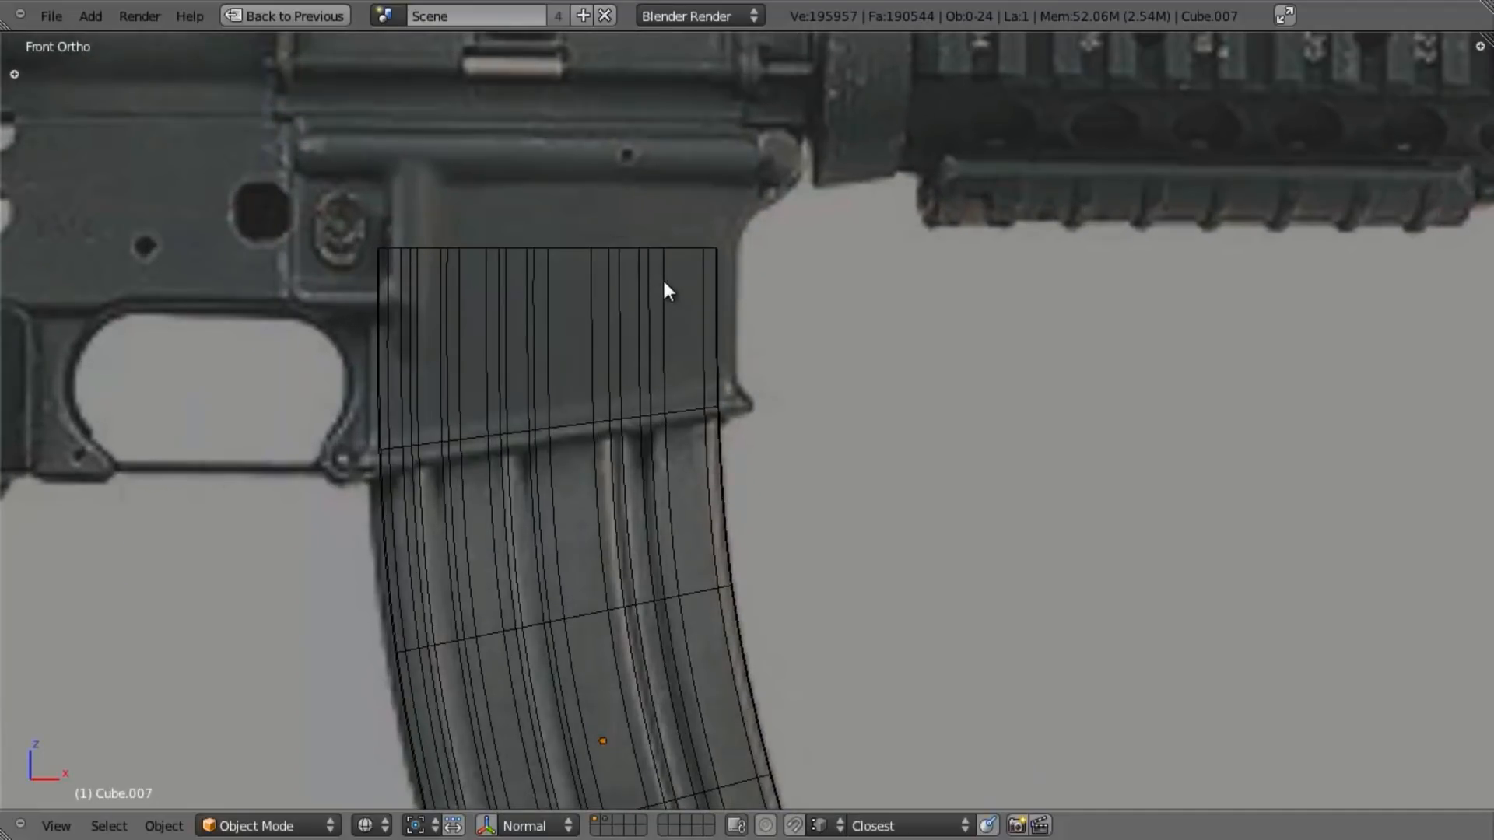
shift+middle_drag(662, 286, 674, 420)
scroll(674, 421, up, 1)
scroll(660, 448, up, 1)
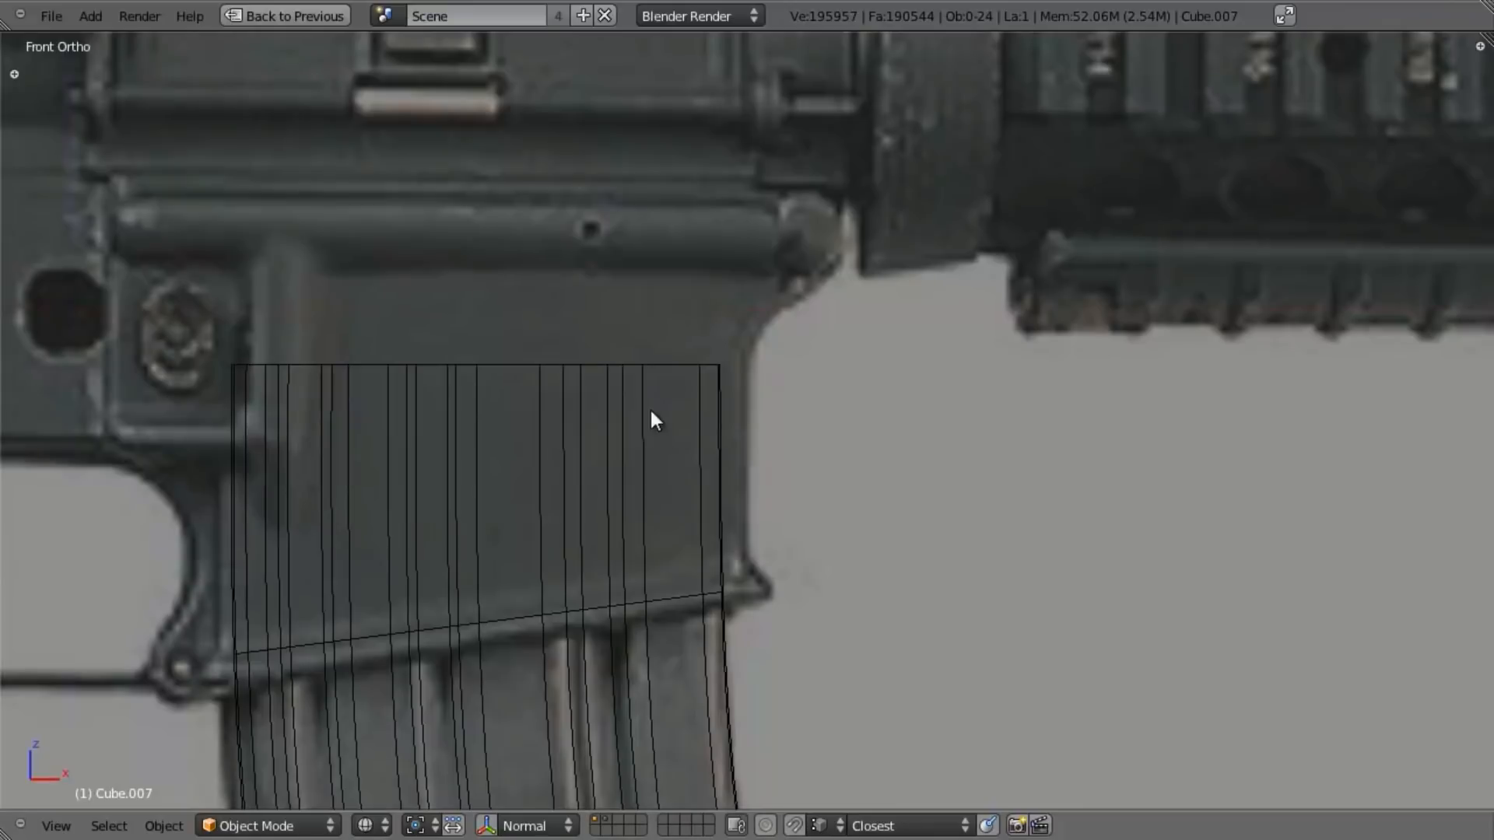
Step: Fill a four-sided face across the open upper end of the front rib
key(z)
middle_drag(685, 451, 652, 318)
scroll(652, 327, up, 3)
key(Tab)
middle_drag(652, 469, 650, 435)
key(a)
middle_drag(641, 493, 747, 400)
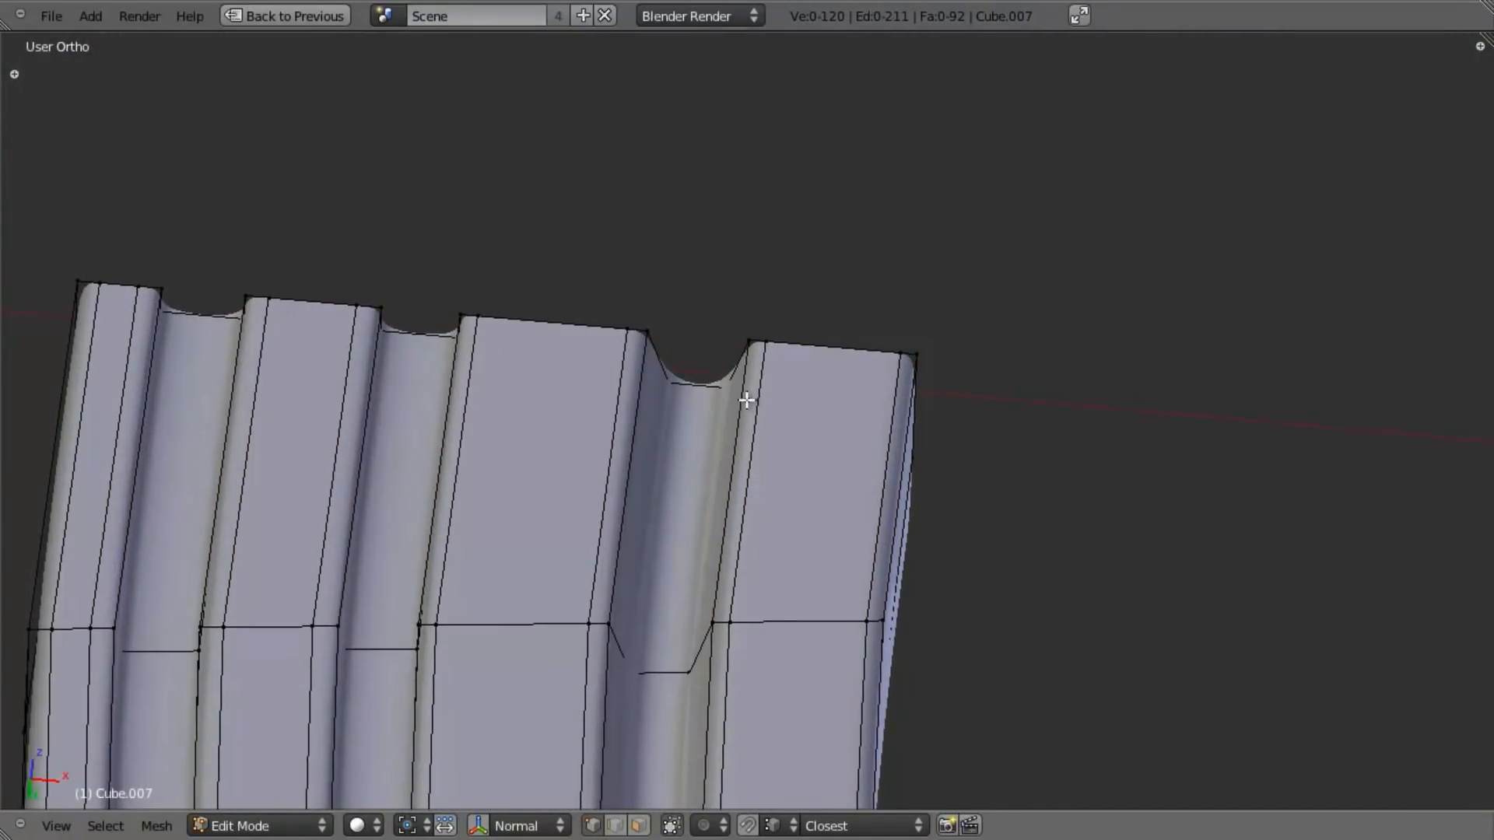
key(z)
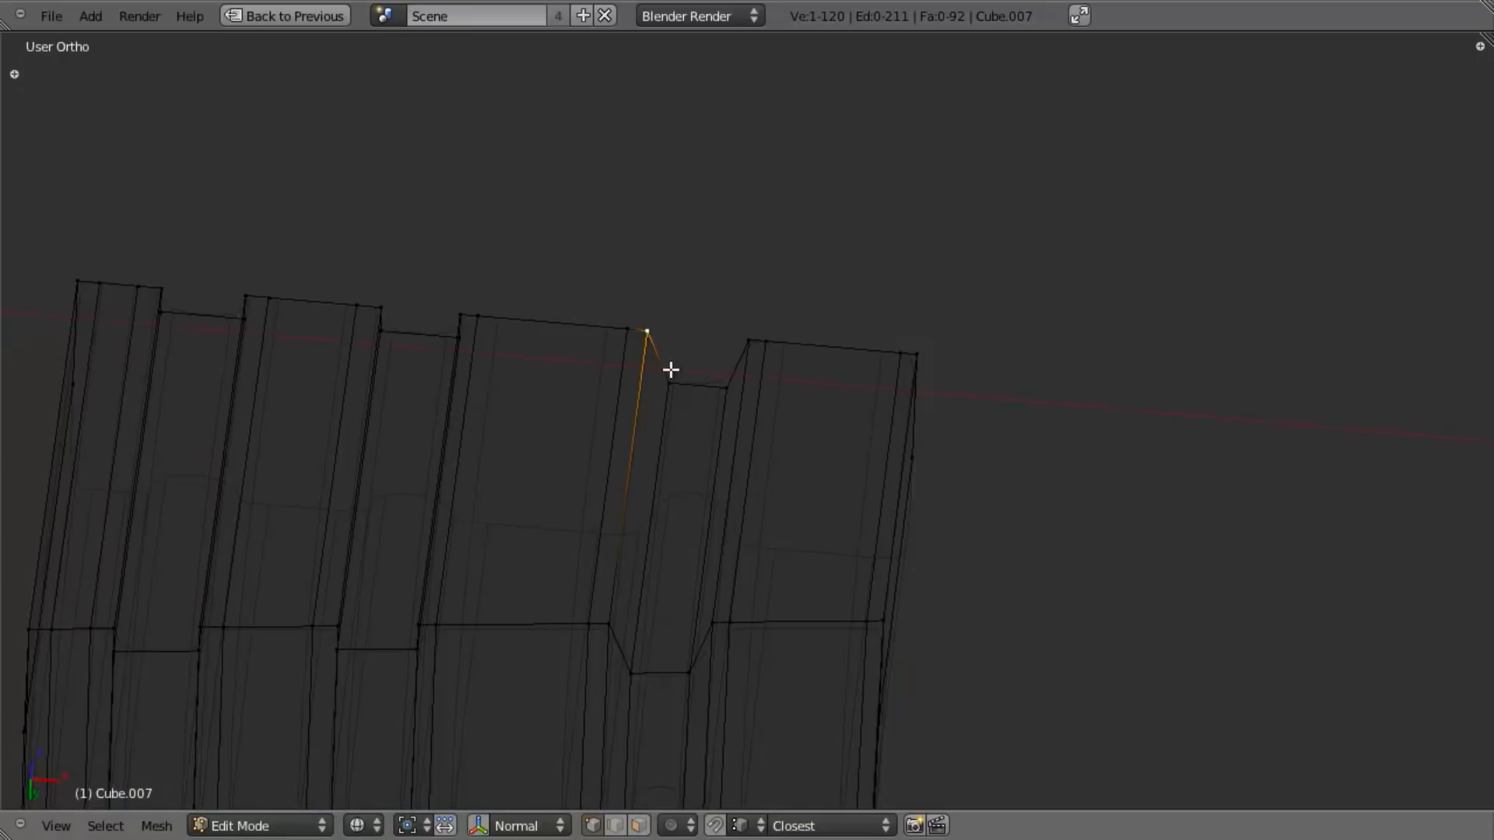
key(f)
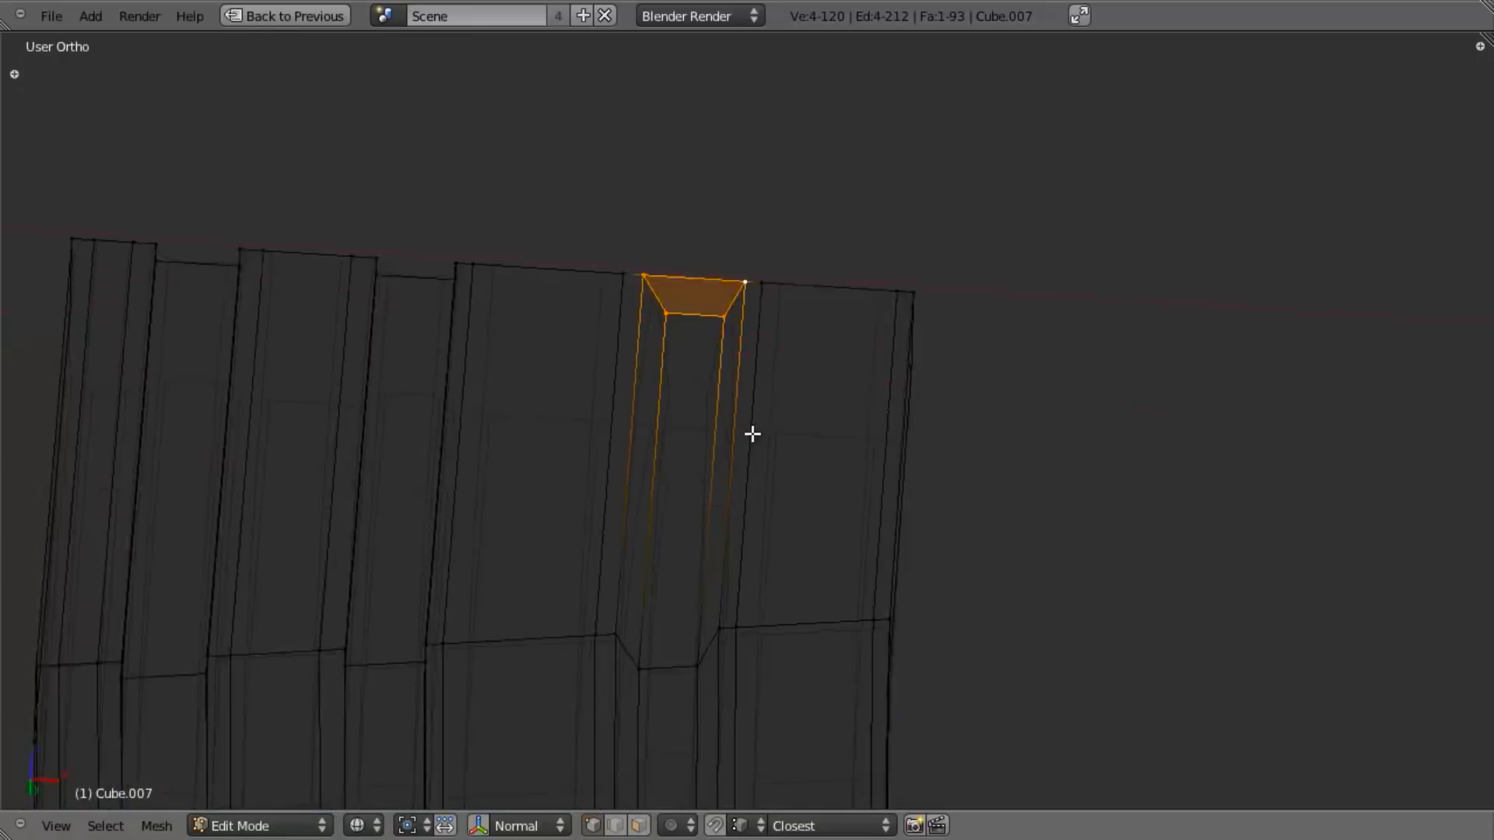
Step: Add a crosswise edge loop around the magazine and slide it toward the upper end
key(KP_1)
key(a)
key(ctrl+r)
click(737, 430)
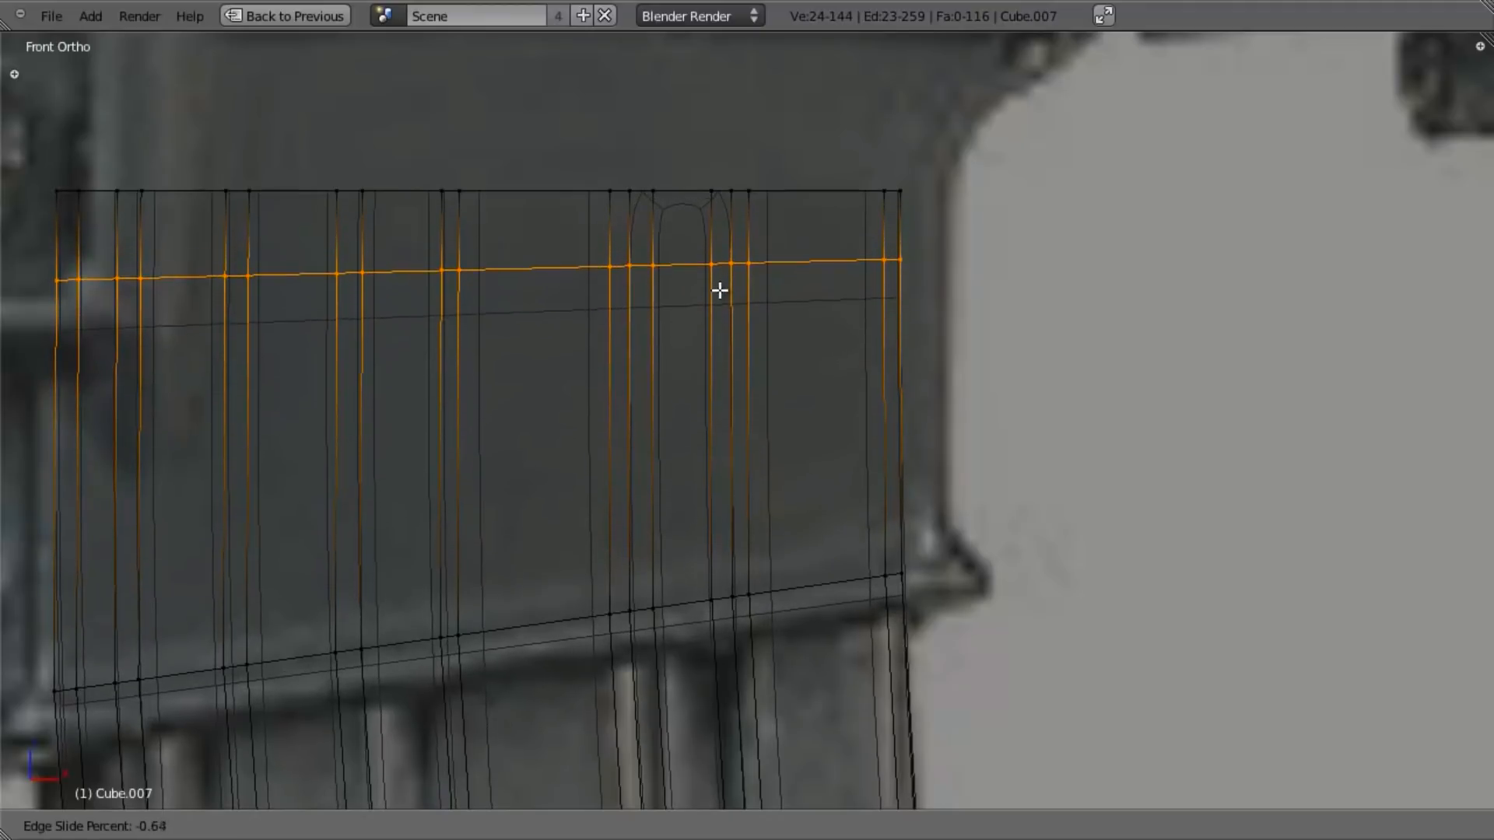
click(720, 290)
key(Tab)
key(Tab)
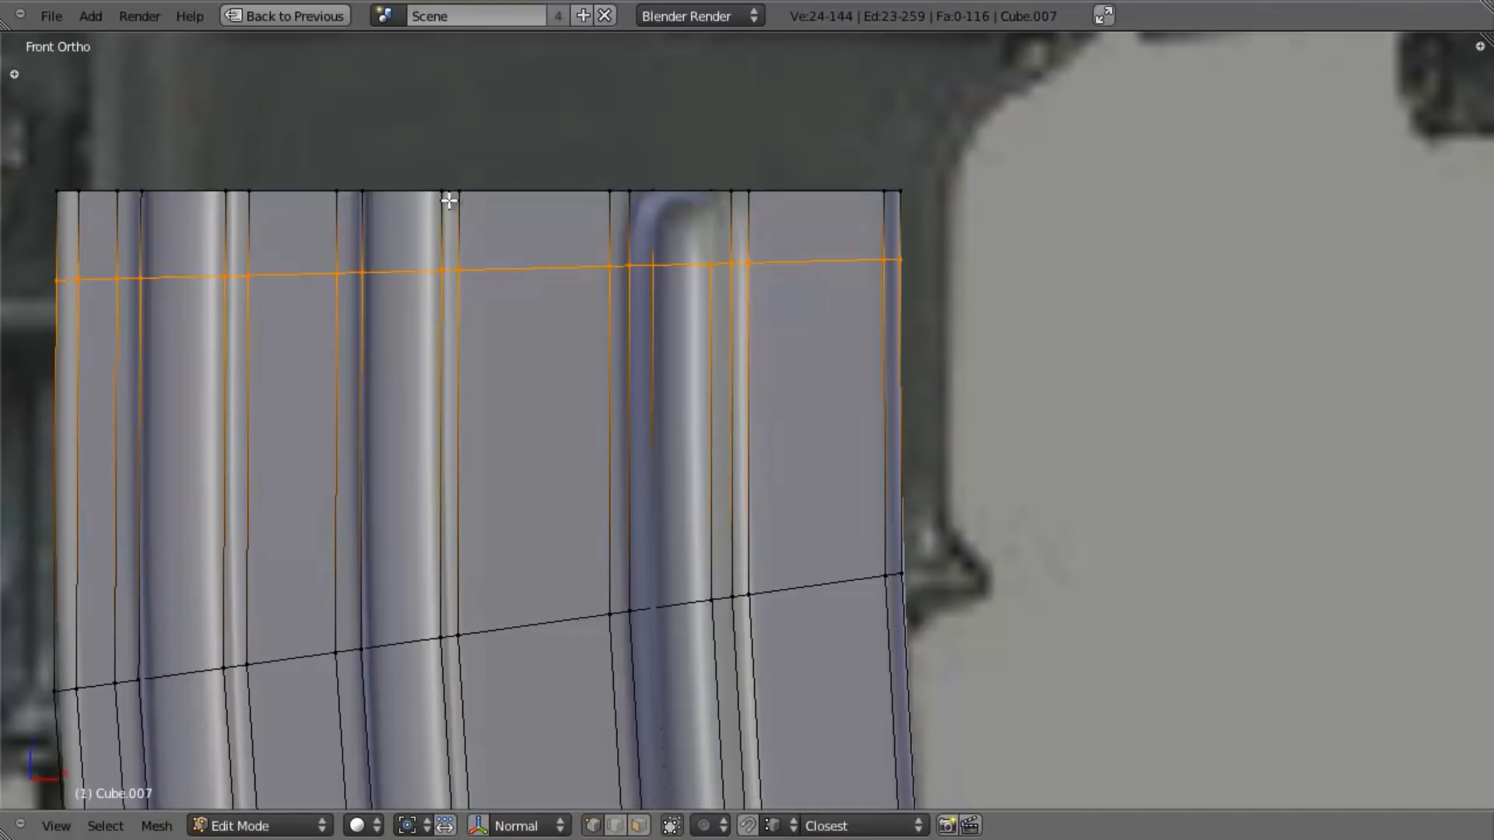
Step: Box-select the magazine's uppermost row of vertices and extrude it straight up along Z
key(a)
scroll(520, 264, down, 3)
key(z)
key(b)
mouse_move(291, 246)
mouse_down()
mouse_move(454, 285)
mouse_move(887, 294)
mouse_move(892, 308)
mouse_up()
key(e)
key(z)
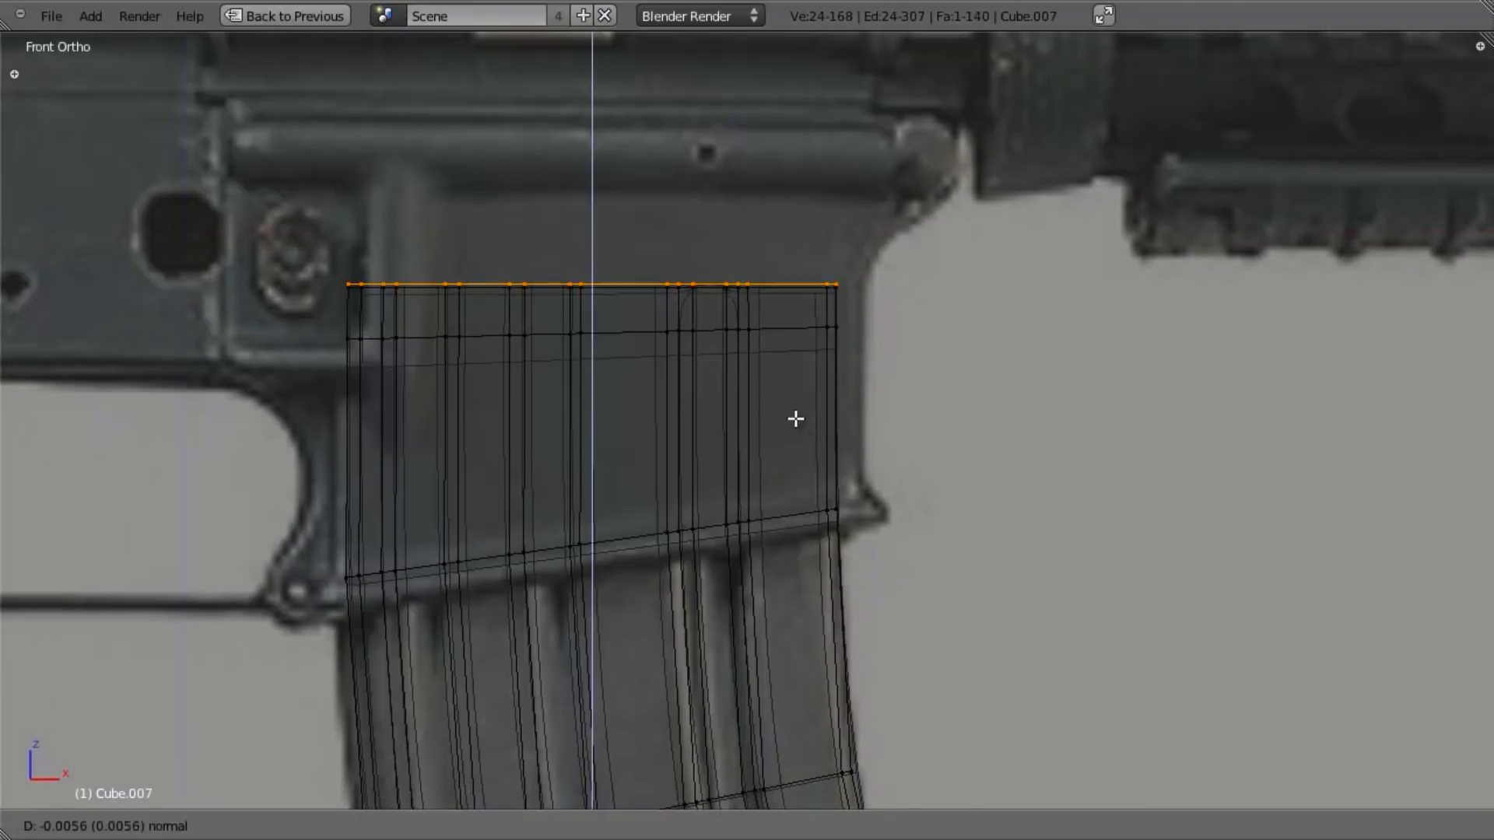
click(797, 391)
Step: Delete the two inner vertices of the extruded section above the front rib
key(z)
scroll(807, 393, up, 4)
mouse_move(807, 393)
middle_down()
mouse_move(750, 327)
mouse_move(764, 437)
mouse_move(669, 411)
middle_up()
scroll(669, 412, down, 4)
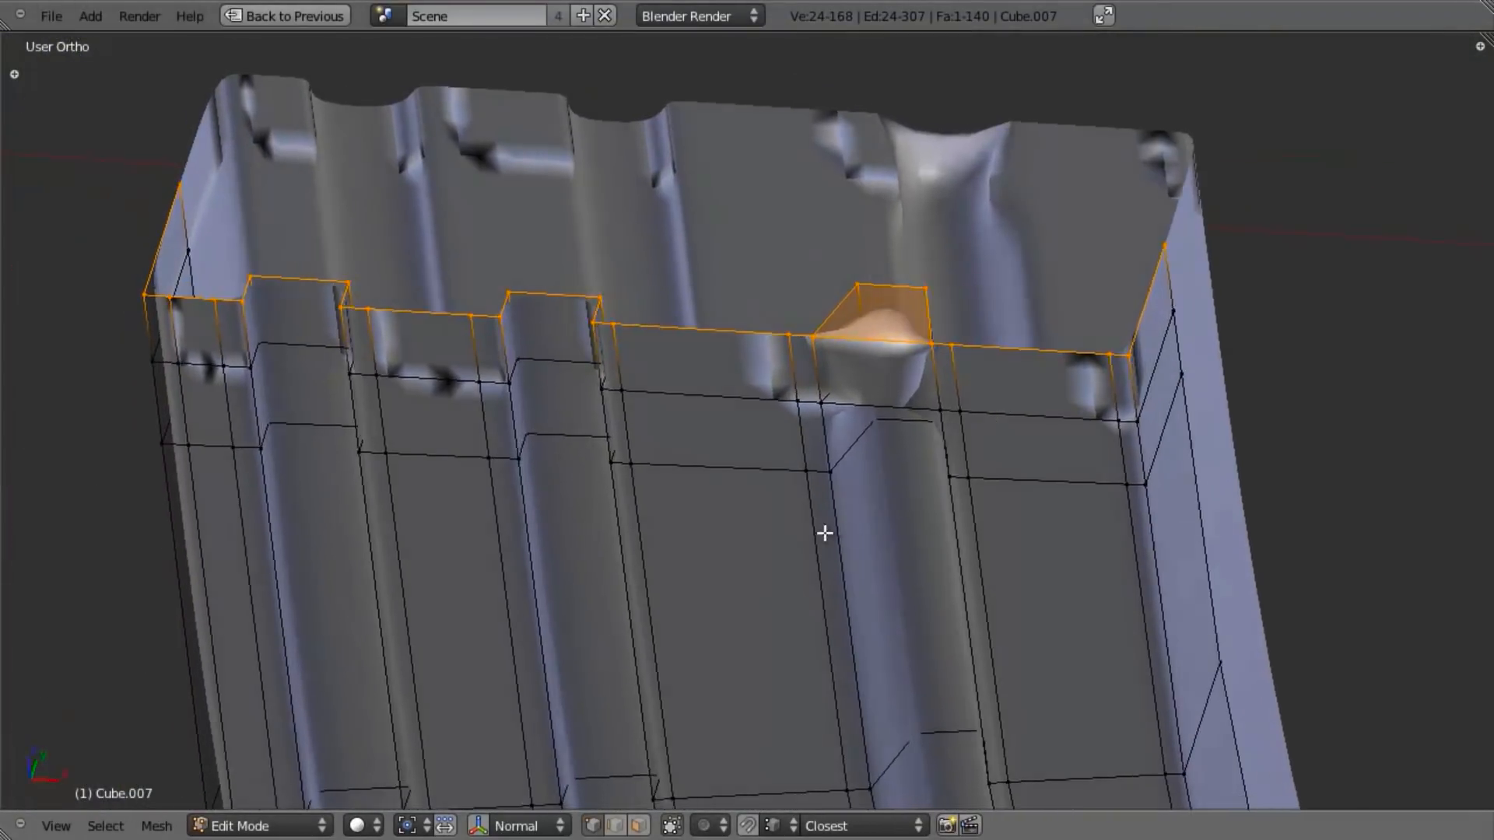
key(z)
middle_drag(936, 312, 886, 356)
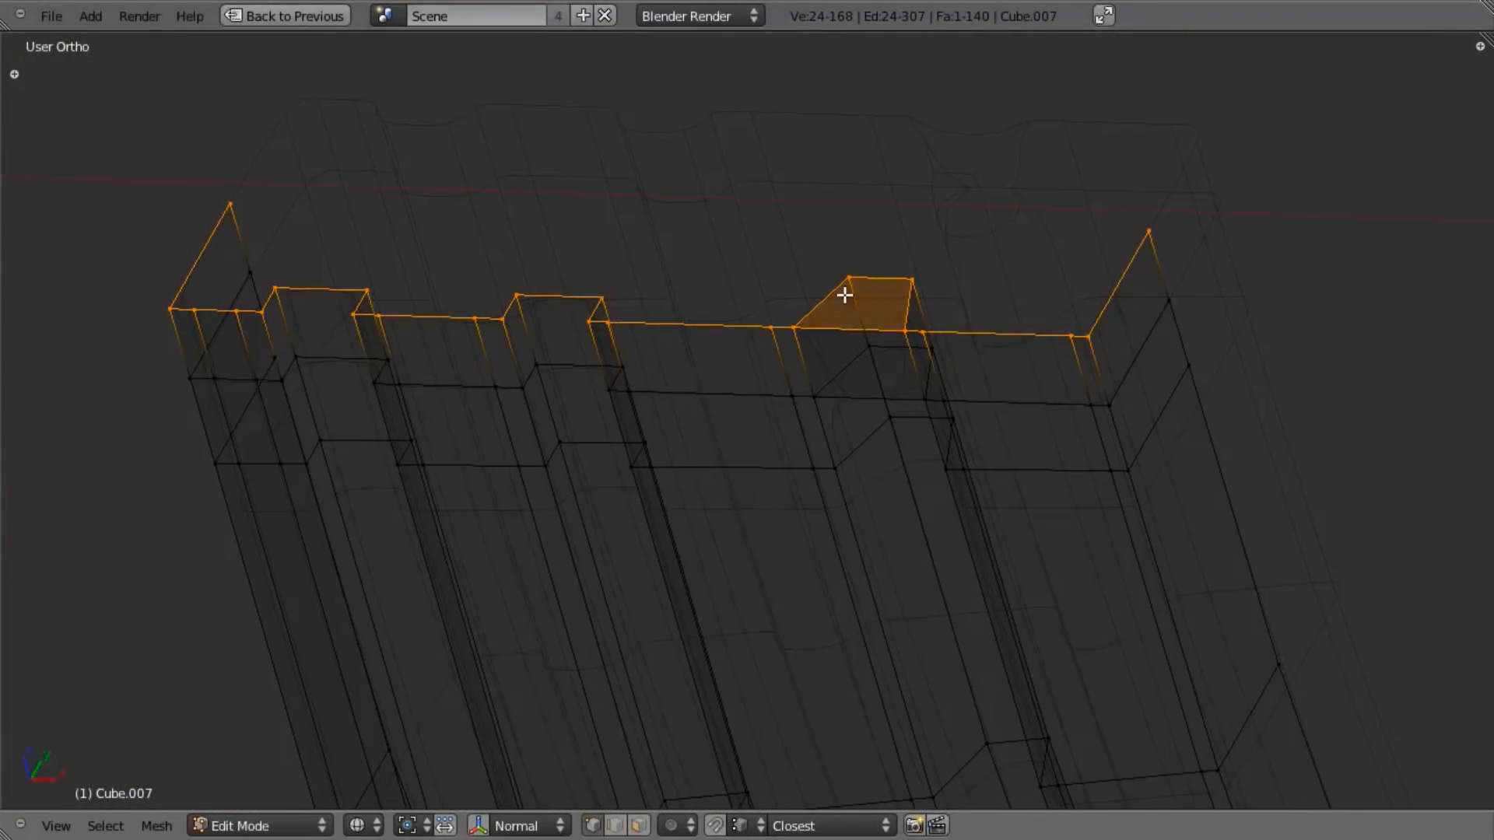
right_click(844, 294)
key(x)
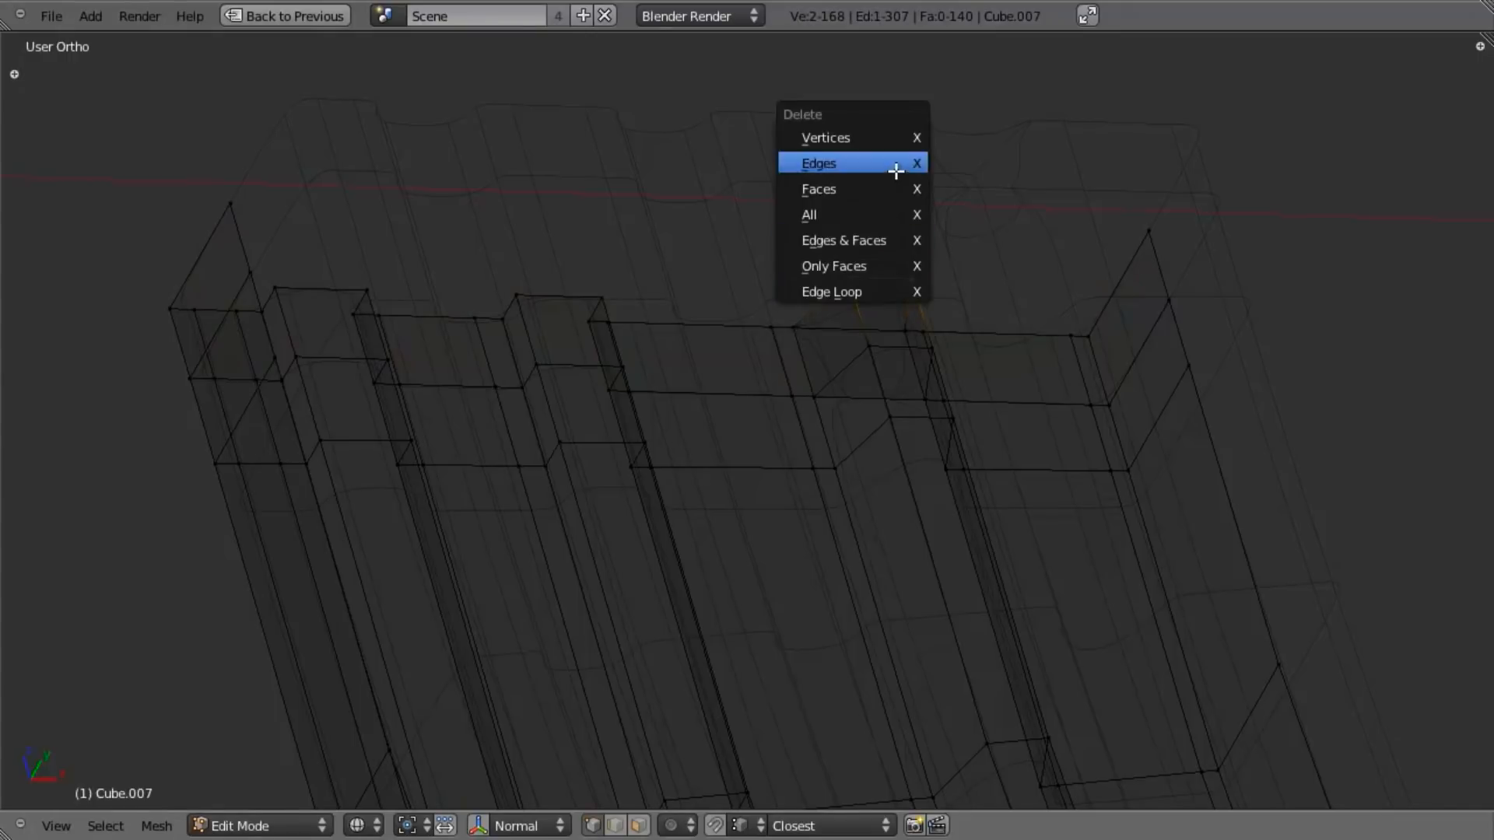
click(900, 139)
Step: Select the whole magazine mesh and recalculate its normals to clear the shading artifacts
key(a)
key(z)
middle_drag(897, 257, 760, 310)
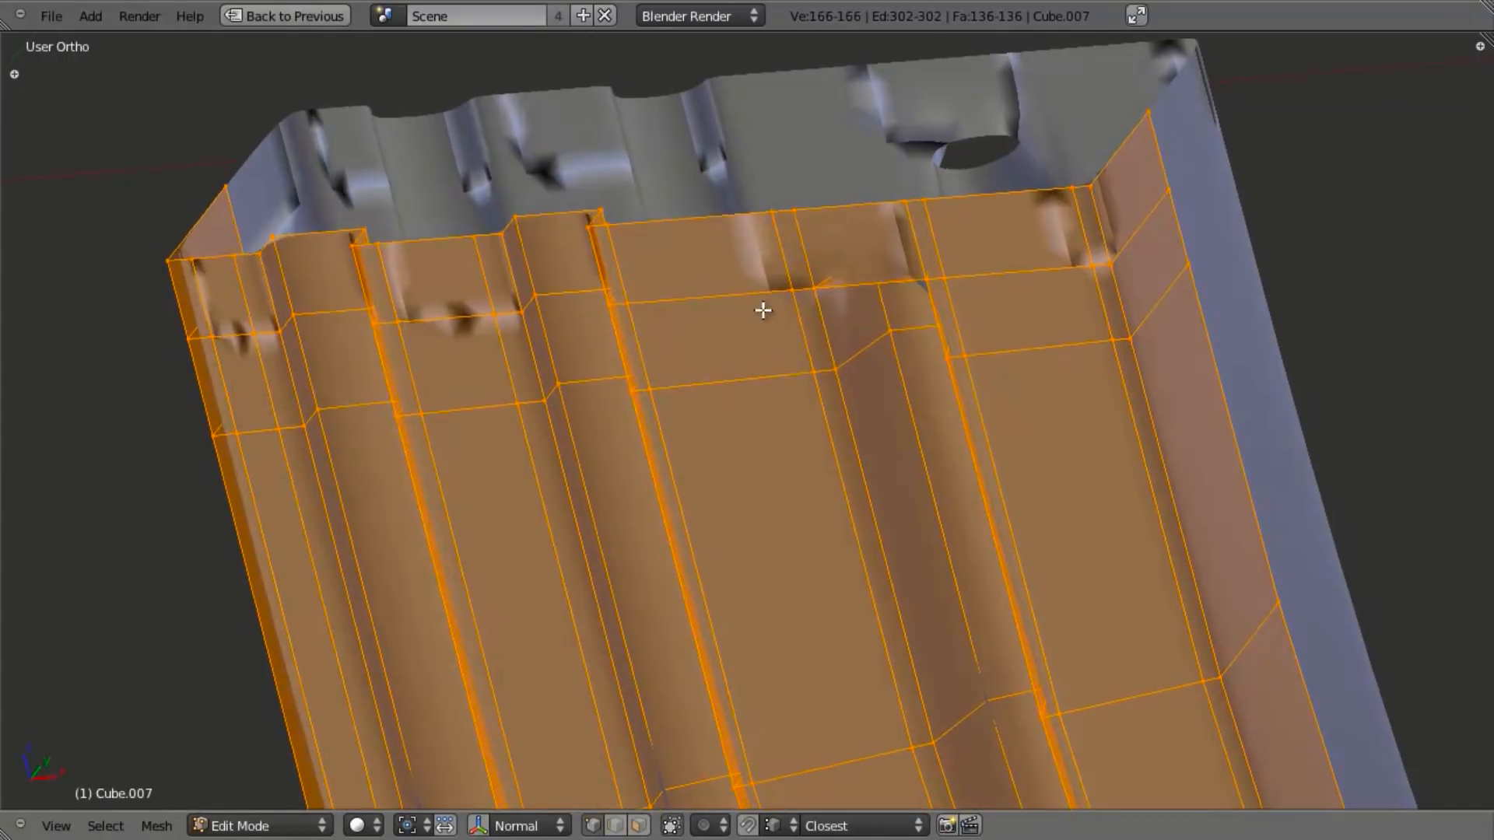
scroll(764, 328, down, 4)
mouse_move(745, 383)
middle_down()
mouse_move(751, 282)
mouse_move(765, 309)
middle_up()
scroll(824, 345, up, 3)
key(a)
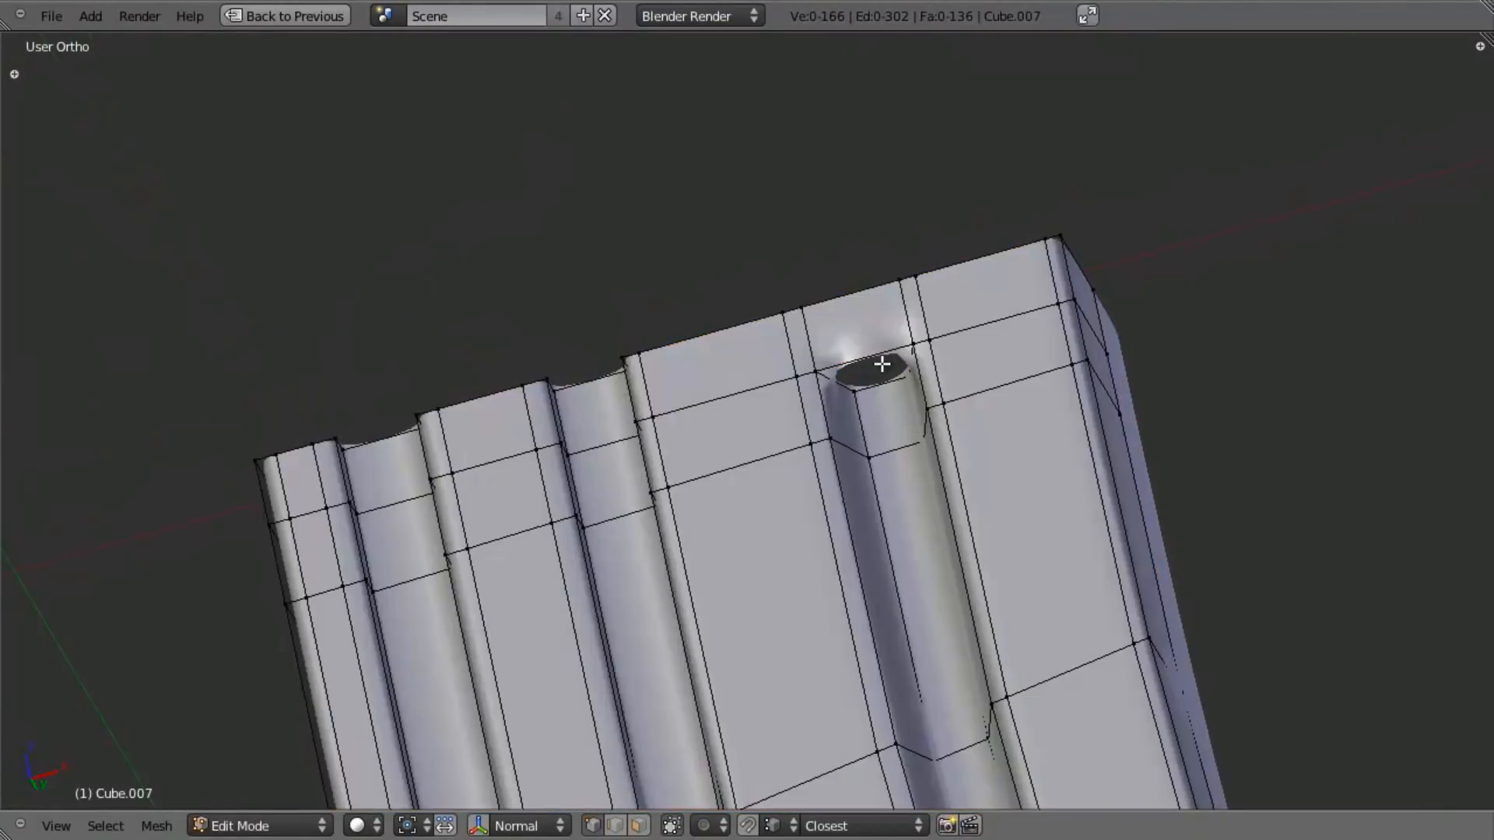
Step: Fill the hole at the upper end of the front rib with a face
middle_drag(874, 384, 895, 343)
mouse_move(813, 412)
middle_down()
mouse_move(868, 316)
mouse_move(884, 391)
mouse_move(877, 371)
mouse_move(815, 443)
mouse_move(767, 580)
middle_up()
key(f)
key(a)
key(KP_1)
key(Tab)
scroll(770, 448, down, 4)
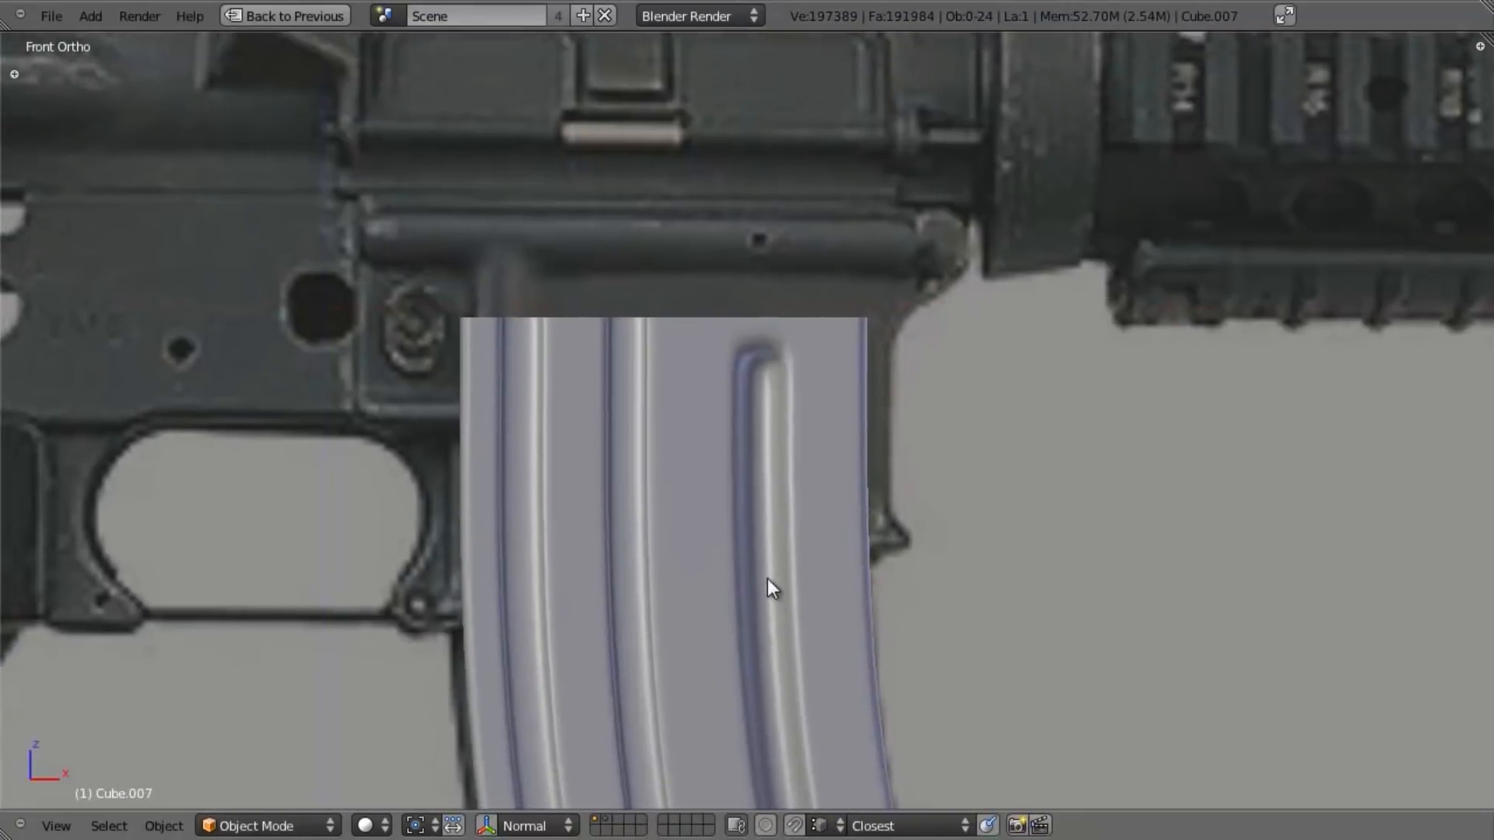
Step: Add an edge loop inside the front rib's recess and slide it close to the rib's outer edge to sharpen the upper end
scroll(767, 581, up, 3)
key(Tab)
scroll(864, 403, up, 2)
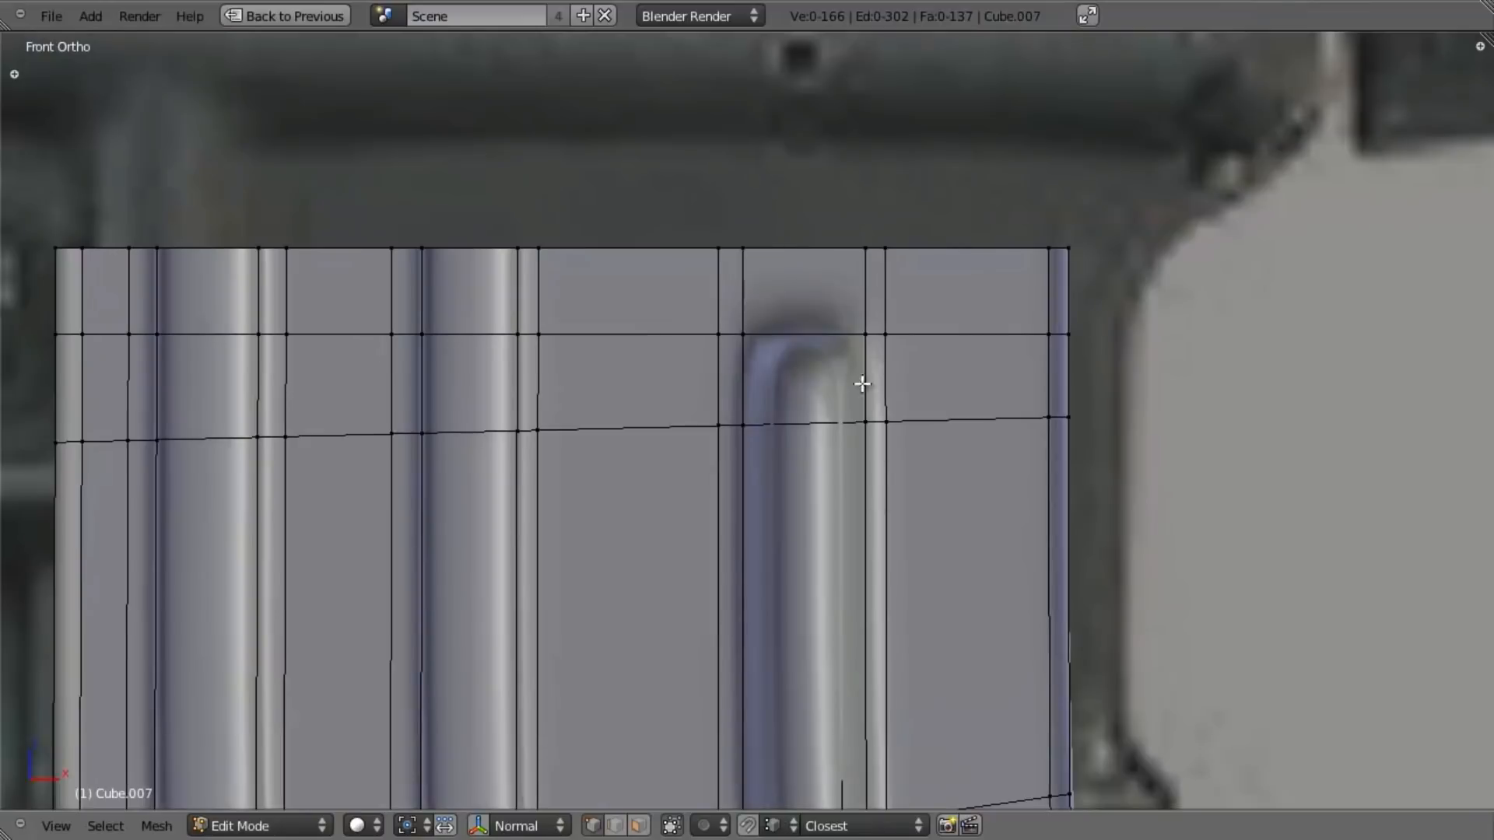
middle_drag(849, 376, 774, 351)
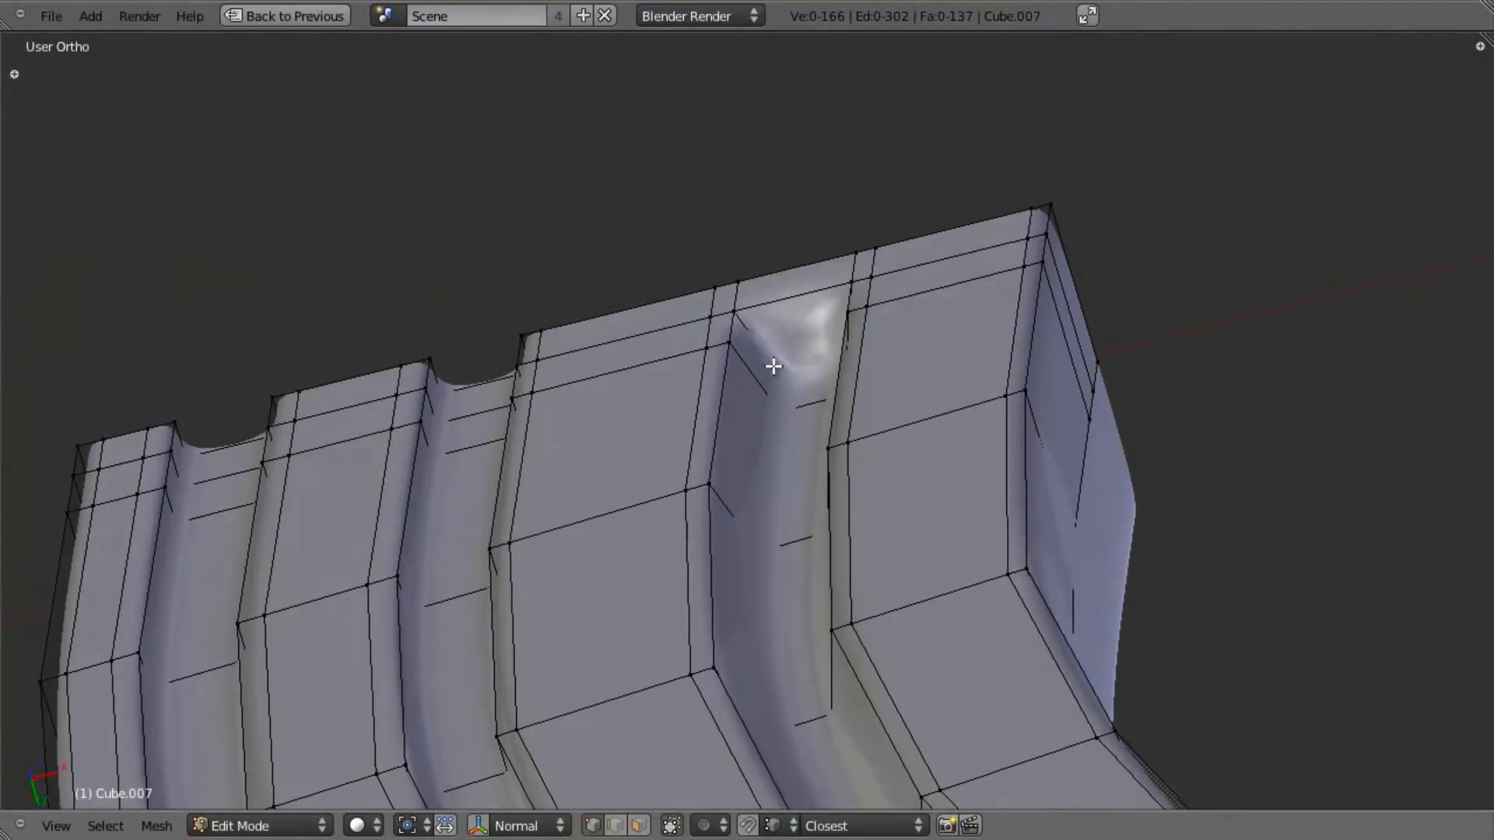
key(ctrl+r)
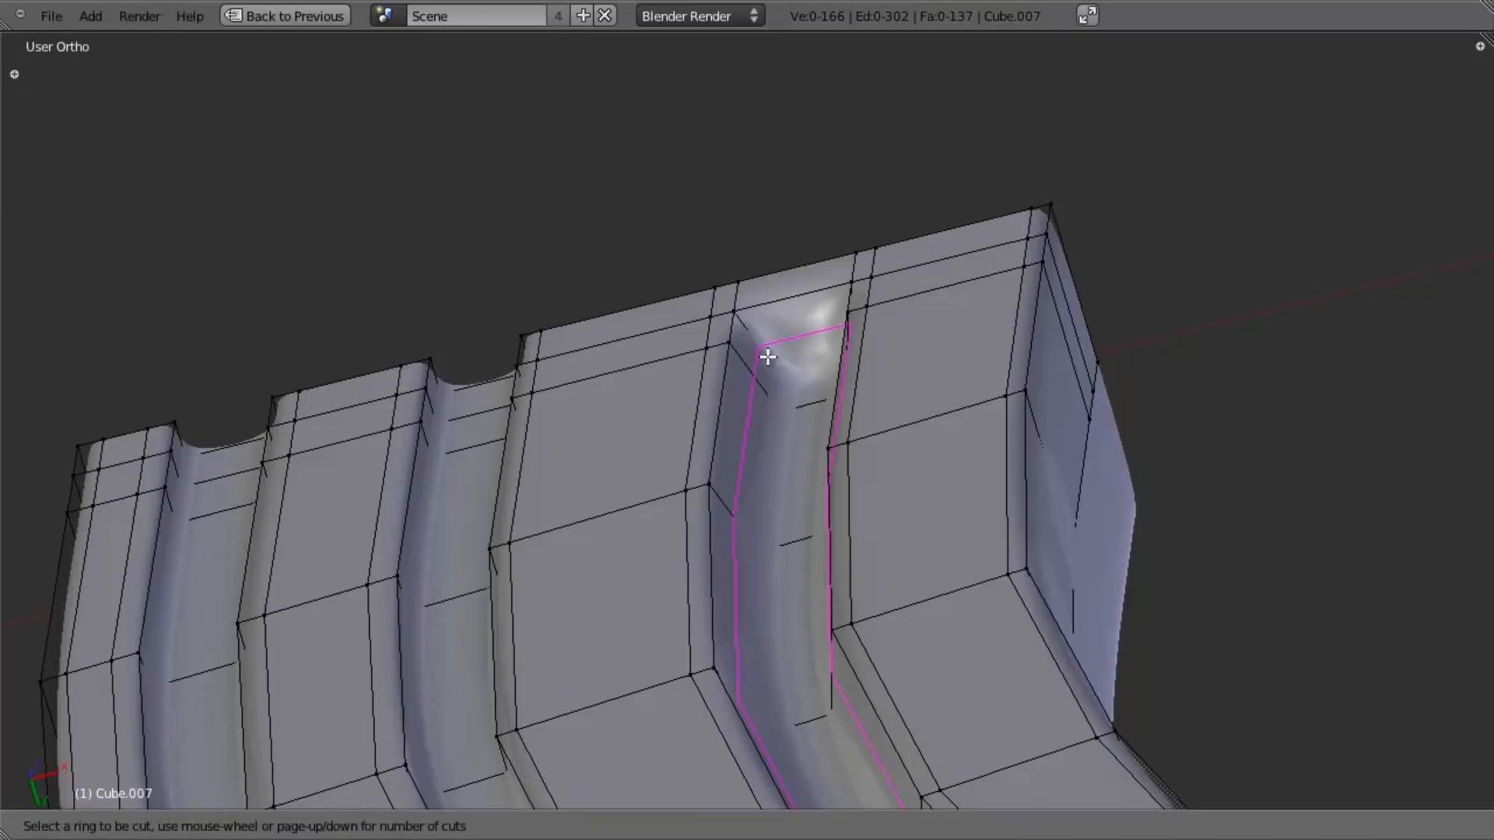
click(762, 346)
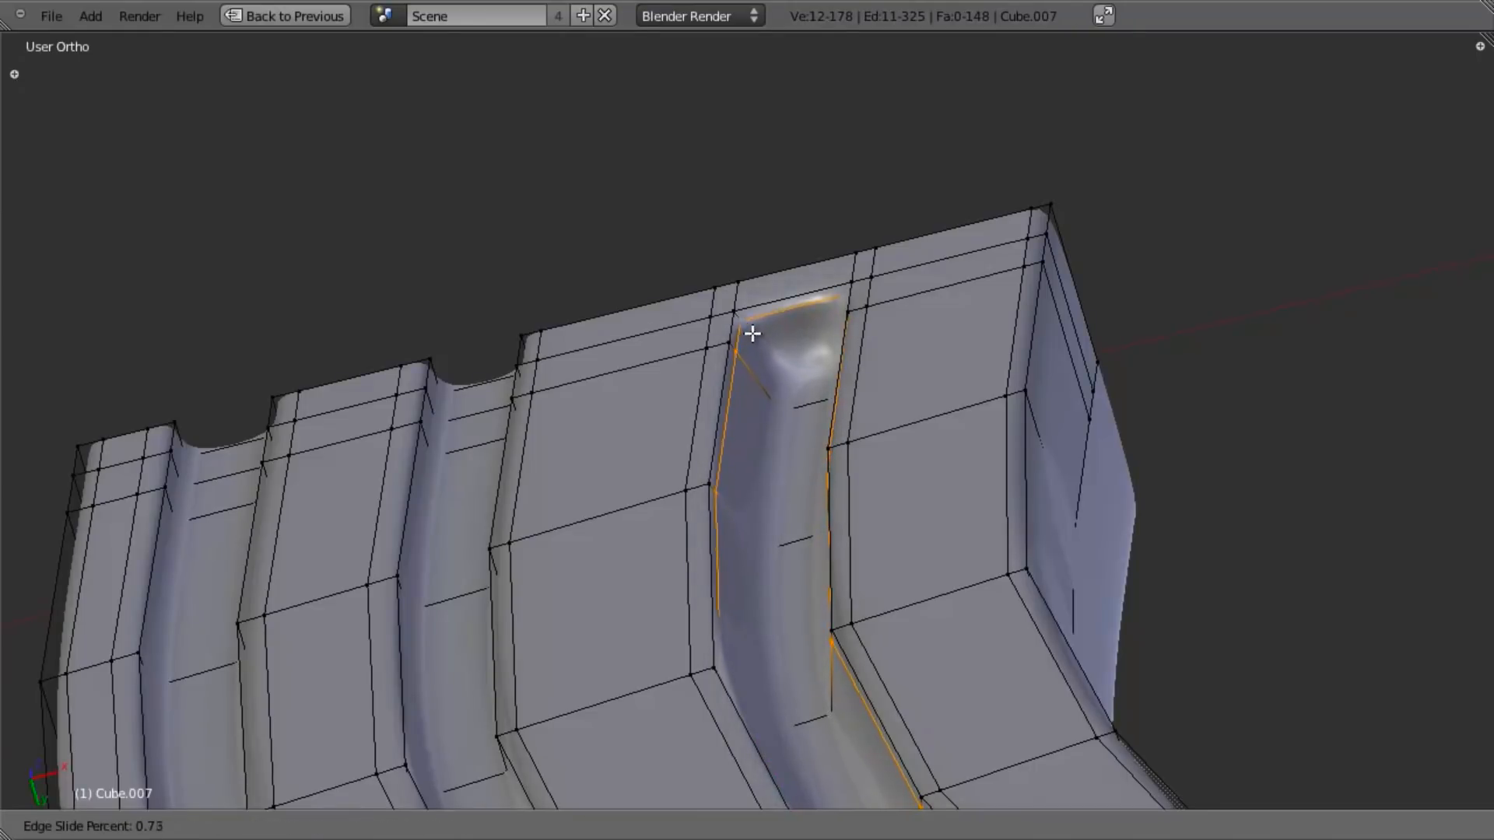
click(754, 337)
middle_drag(753, 337, 855, 481)
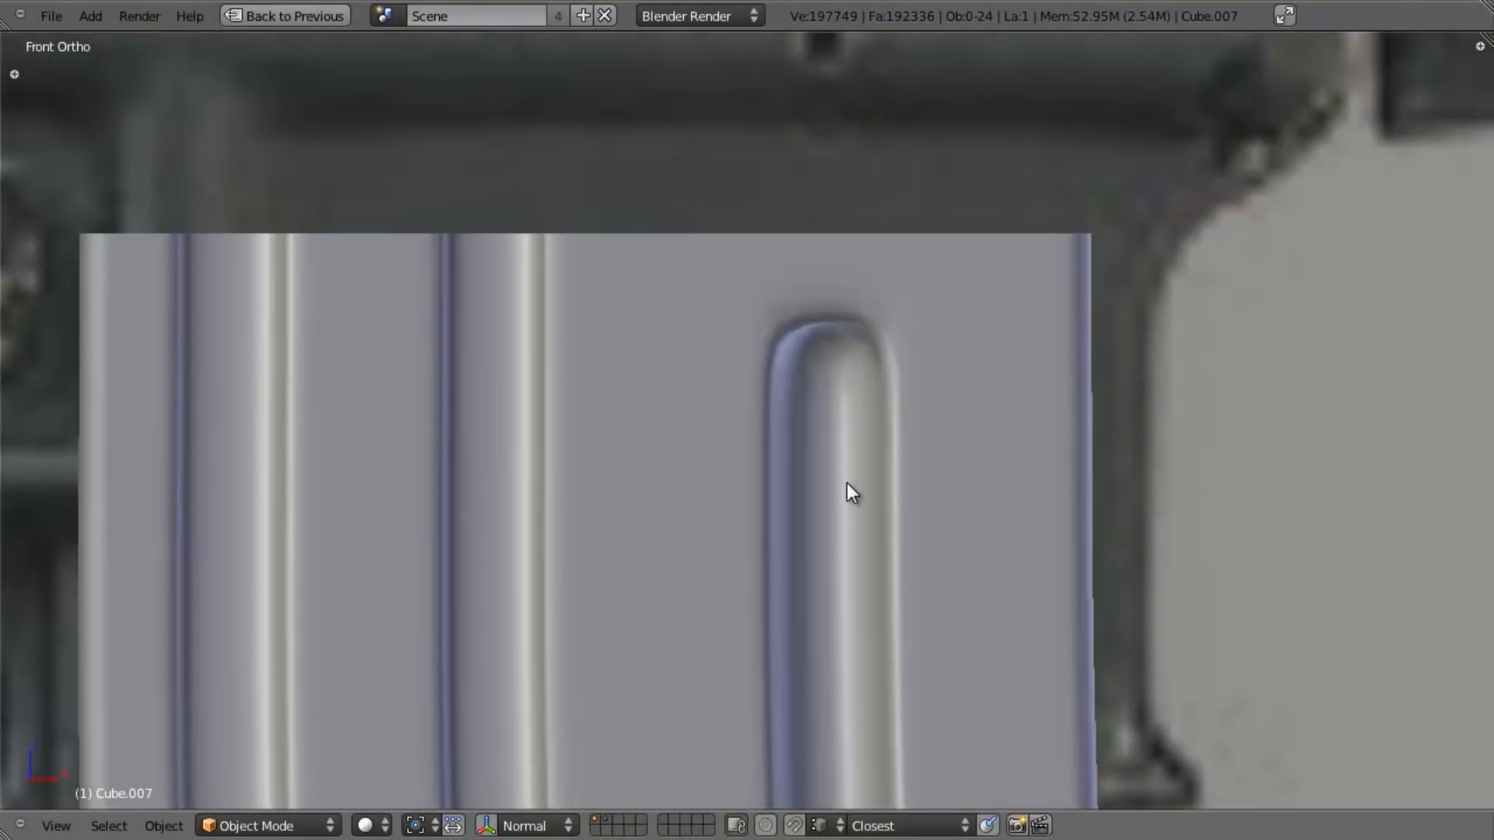
shift+middle_drag(847, 500, 804, 500)
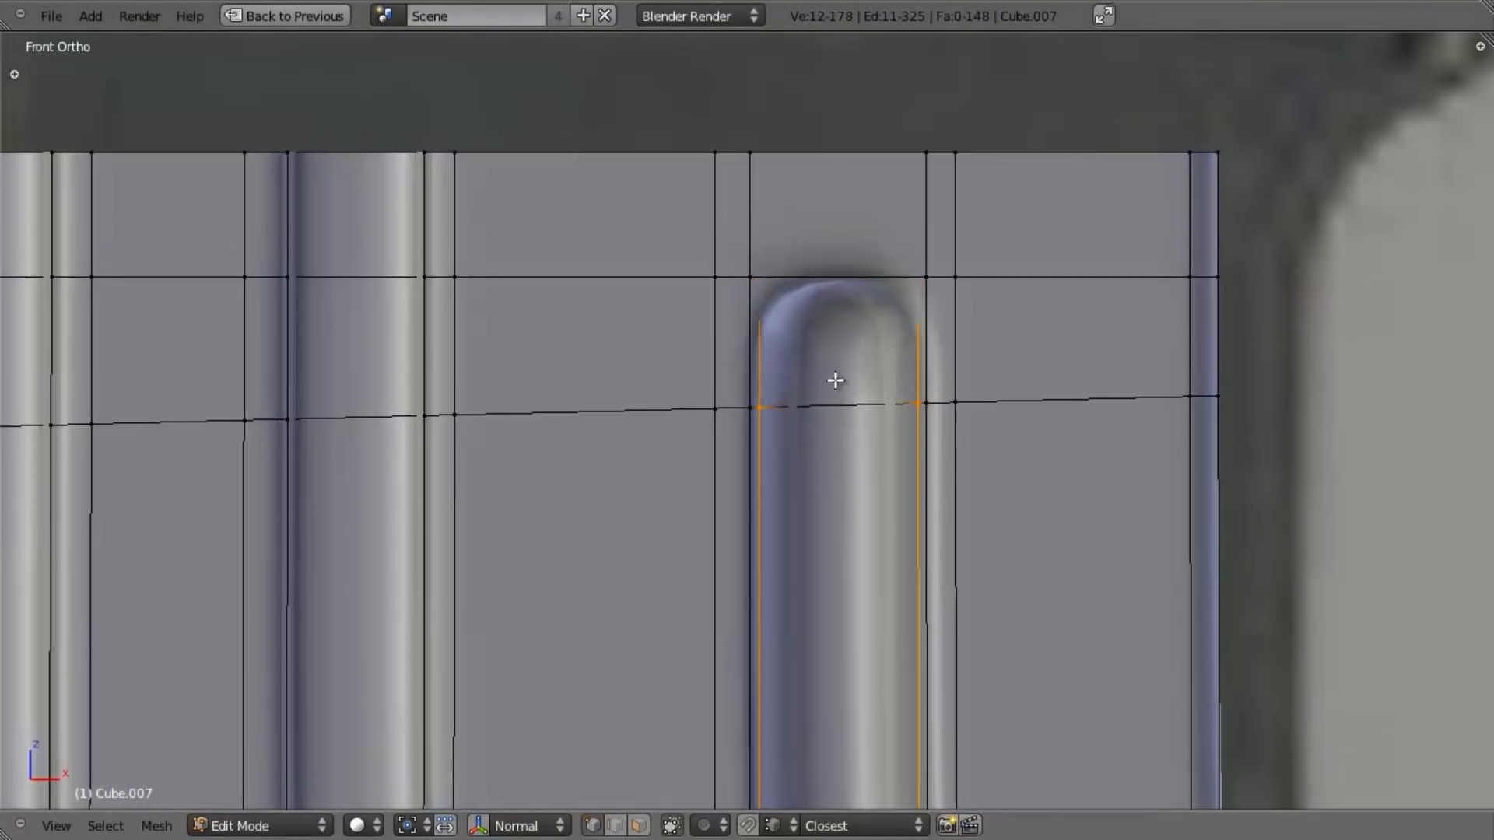
Step: Move the two inner vertices at the front rib's upper end down along Z by about 0.033 to slope the end
key(z)
right_click(786, 278)
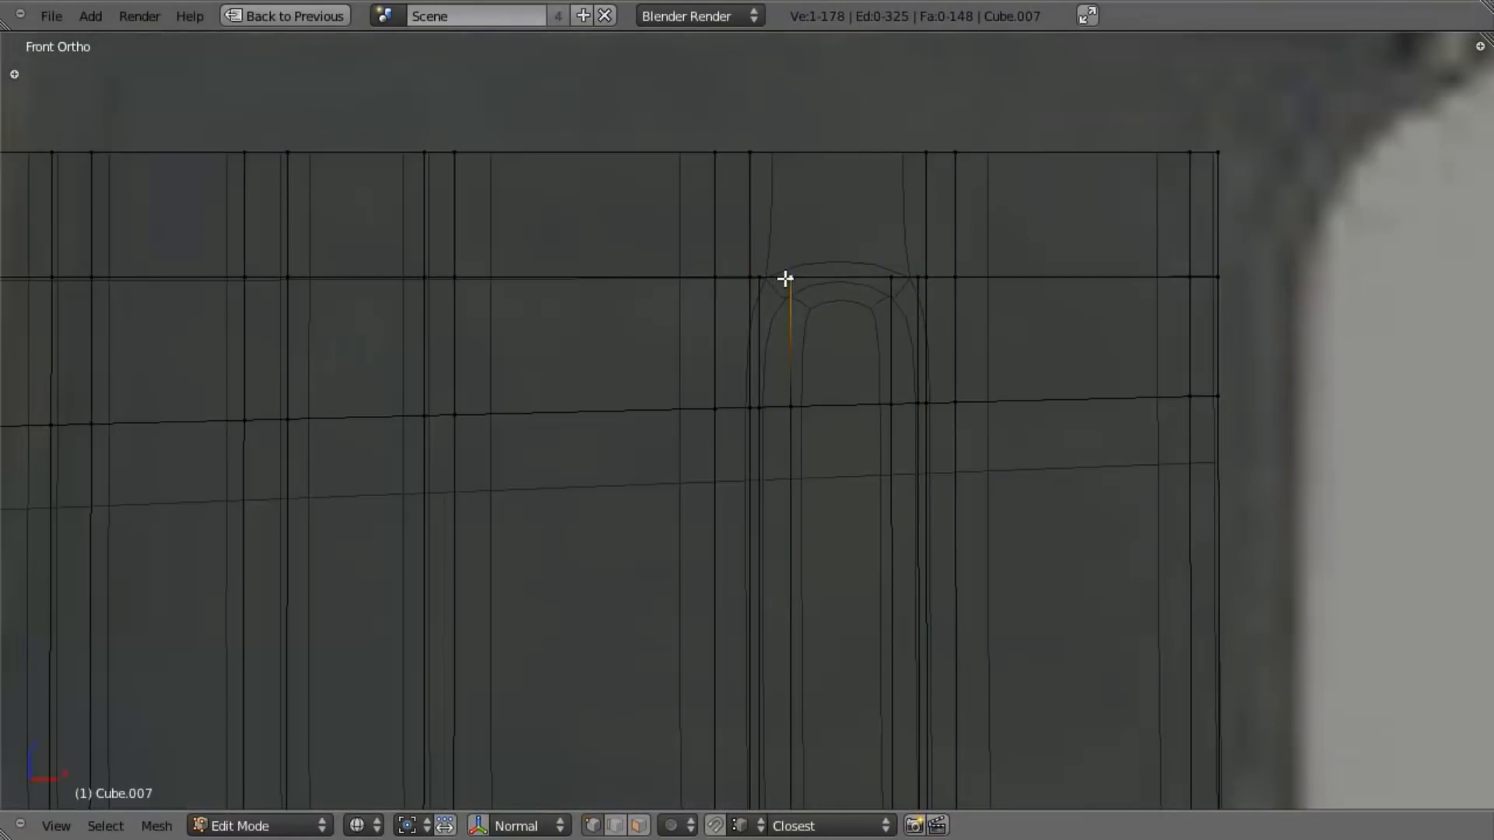
key(b)
drag(781, 259, 907, 320)
key(g)
key(z)
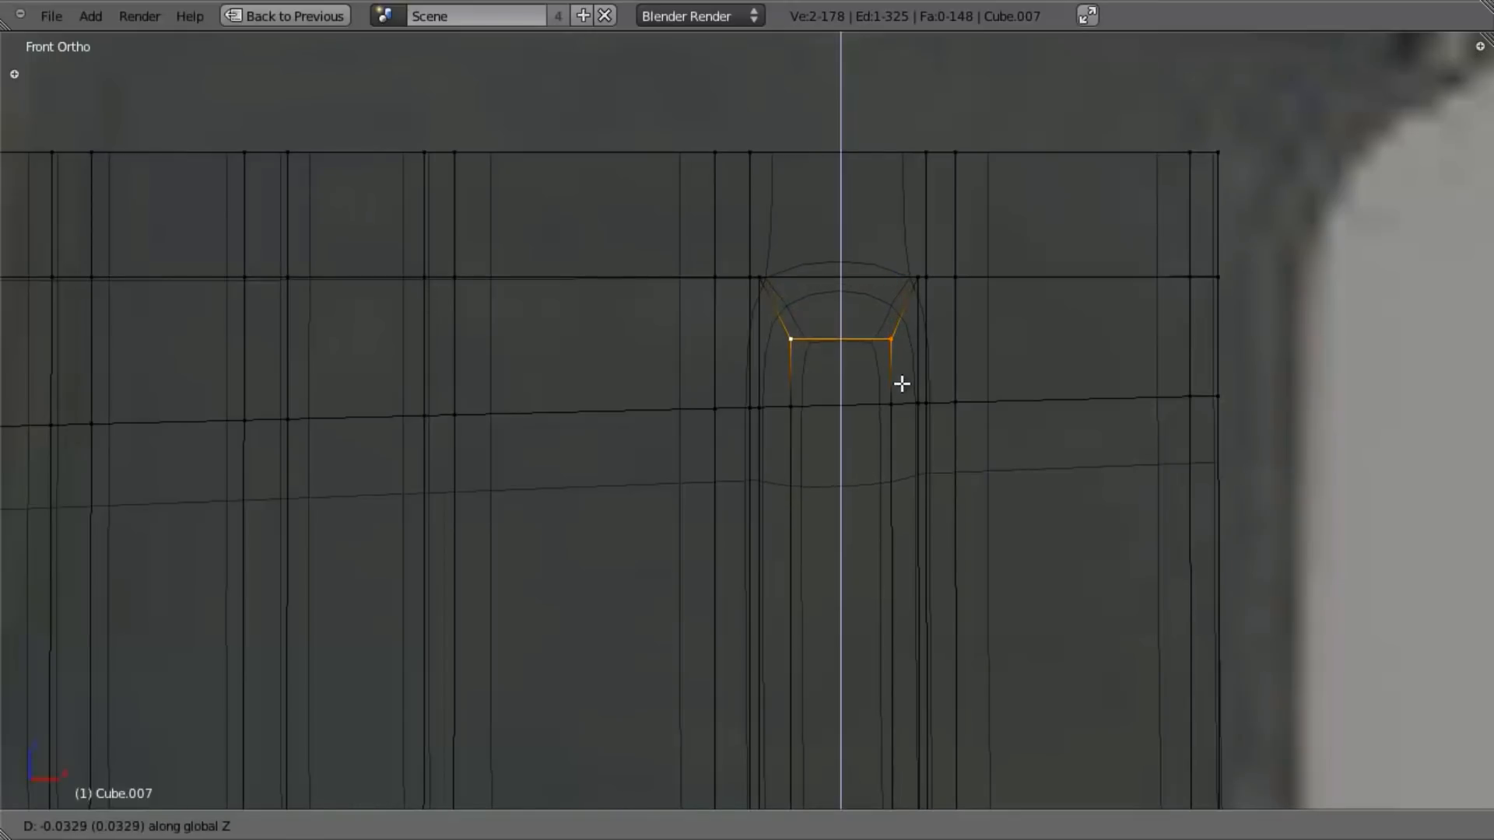
click(902, 384)
key(z)
key(g)
key(z)
click(897, 387)
key(z)
mouse_move(891, 489)
middle_down()
mouse_move(754, 394)
mouse_move(726, 394)
mouse_move(801, 430)
mouse_move(851, 651)
mouse_move(920, 477)
mouse_move(814, 290)
middle_up()
key(z)
key(Tab)
scroll(754, 394, down, 6)
key(KP_1)
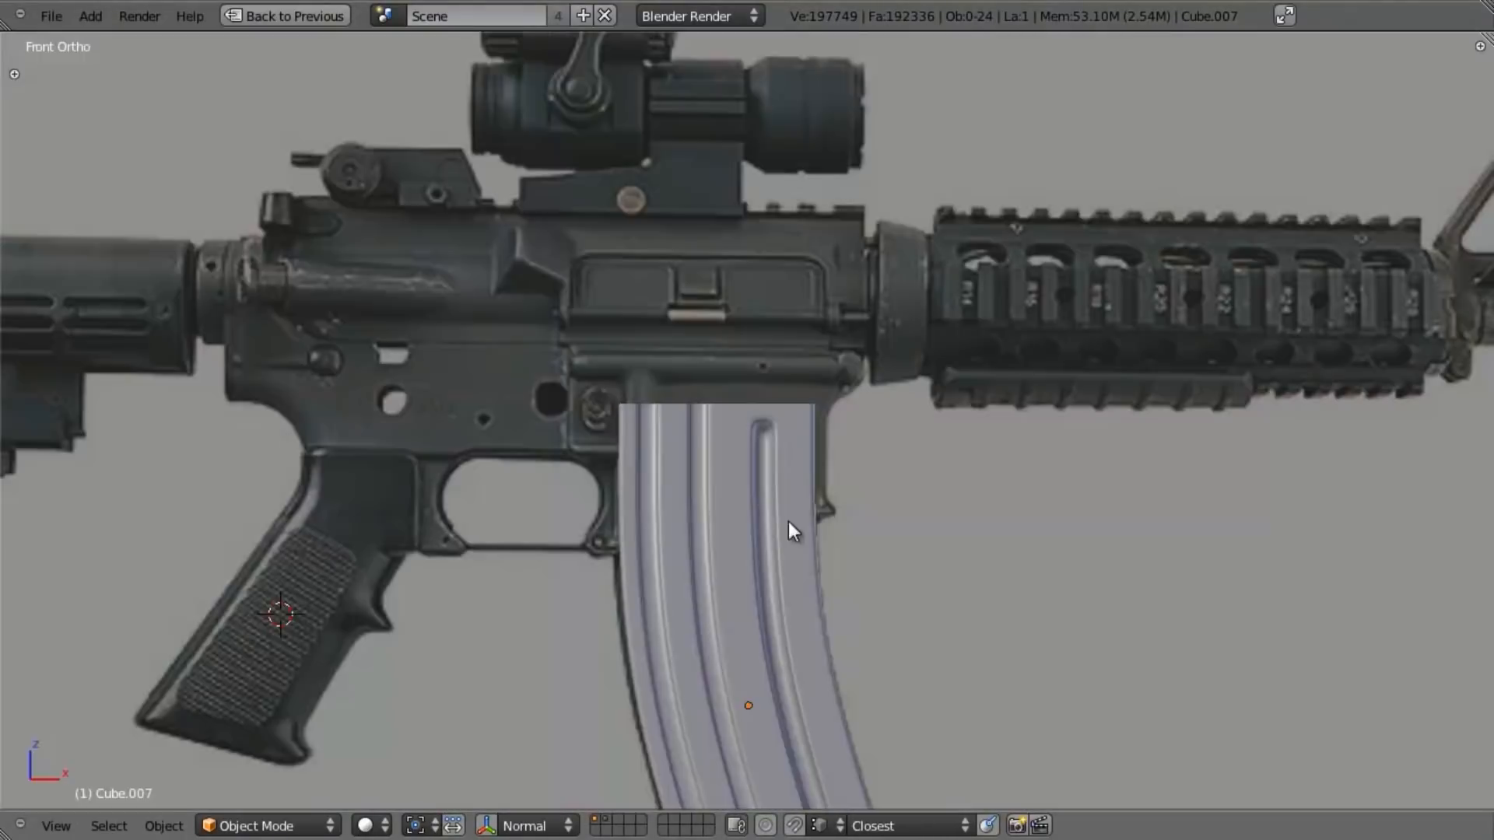
Step: Select the horizontal edge loop just below the front rib's upper end and slide it down by about 0.20
scroll(787, 521, up, 4)
key(Tab)
key(z)
scroll(811, 467, up, 3)
alt+right_click(881, 488)
key(ctrl+e)
click(881, 487)
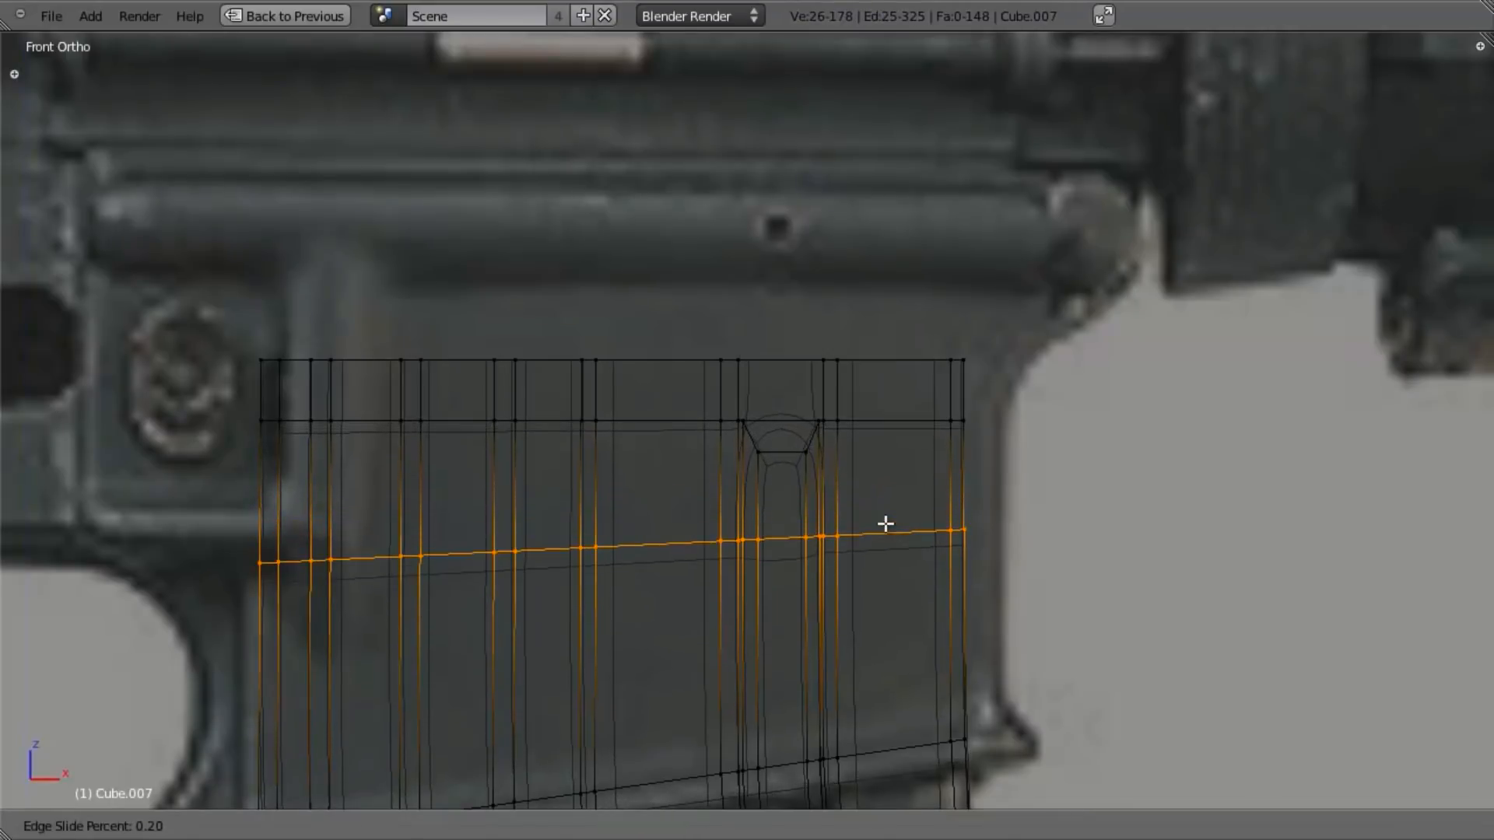
click(885, 523)
key(Tab)
key(z)
key(Tab)
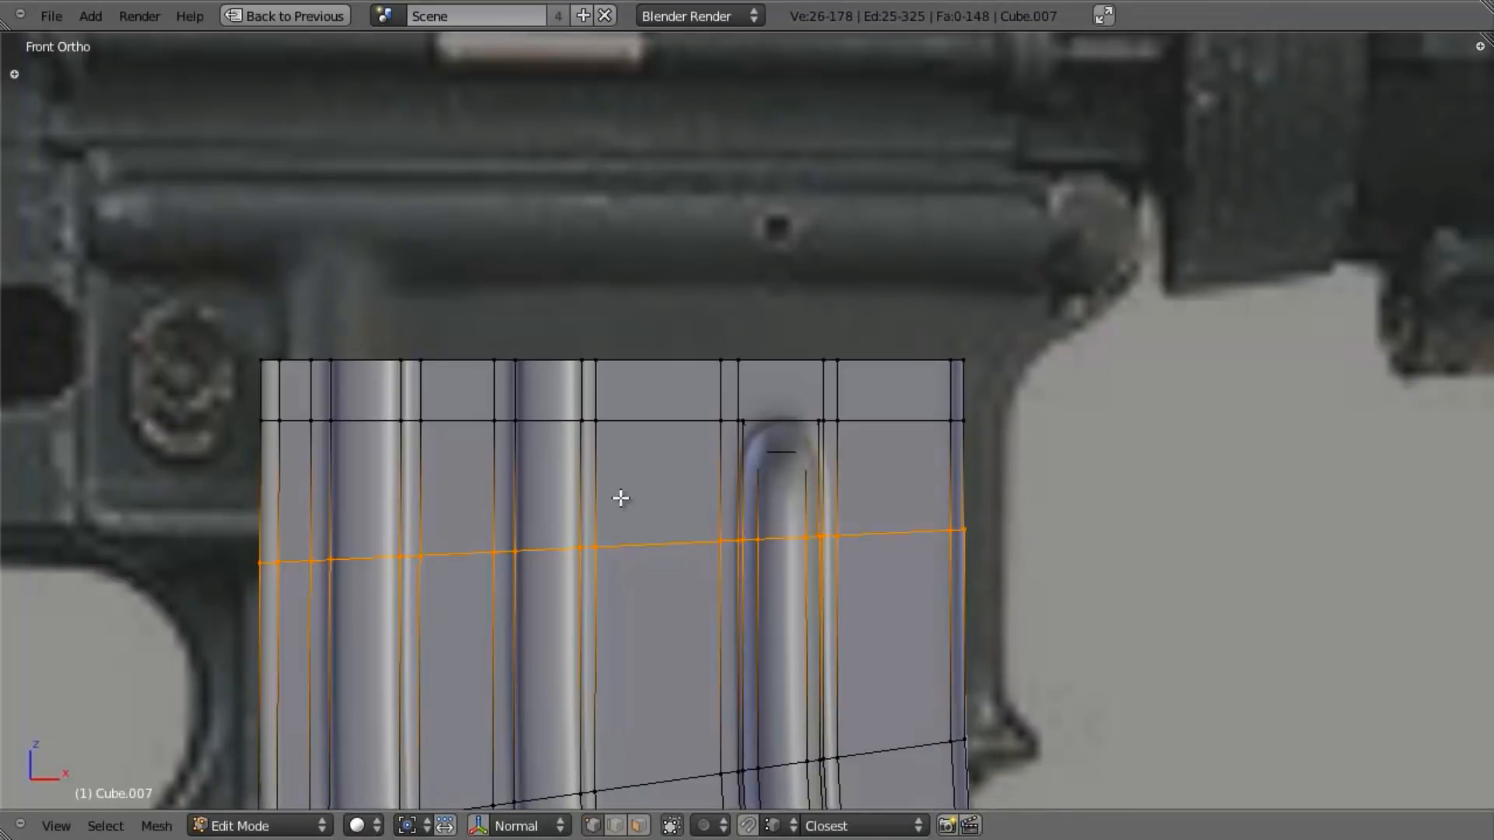
shift+middle_drag(623, 501, 777, 507)
scroll(771, 510, up, 2)
key(a)
middle_drag(639, 457, 715, 475)
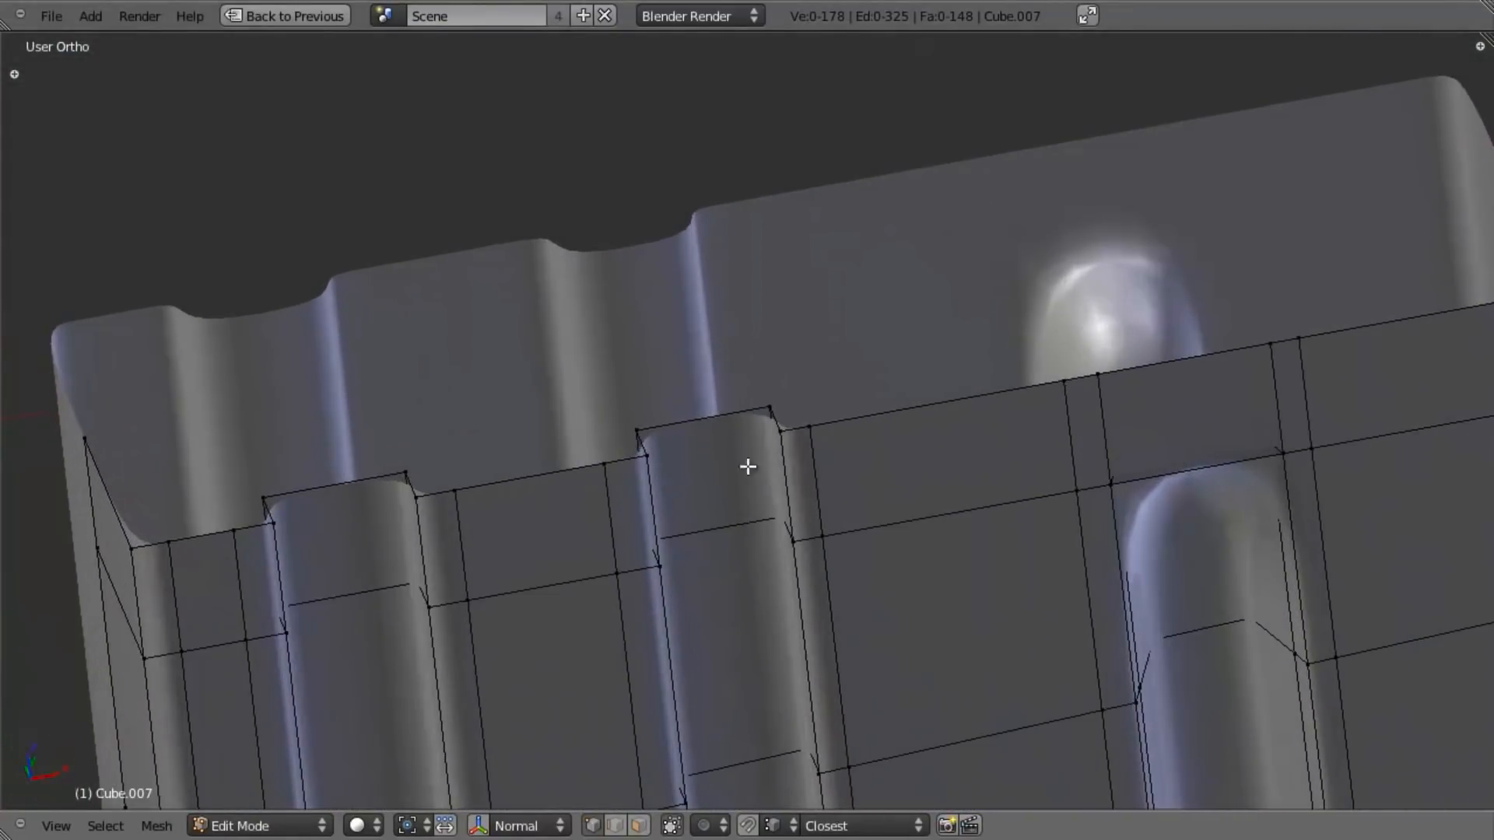
scroll(996, 467, down, 4)
middle_drag(990, 530, 816, 522)
middle_drag(885, 476, 809, 500)
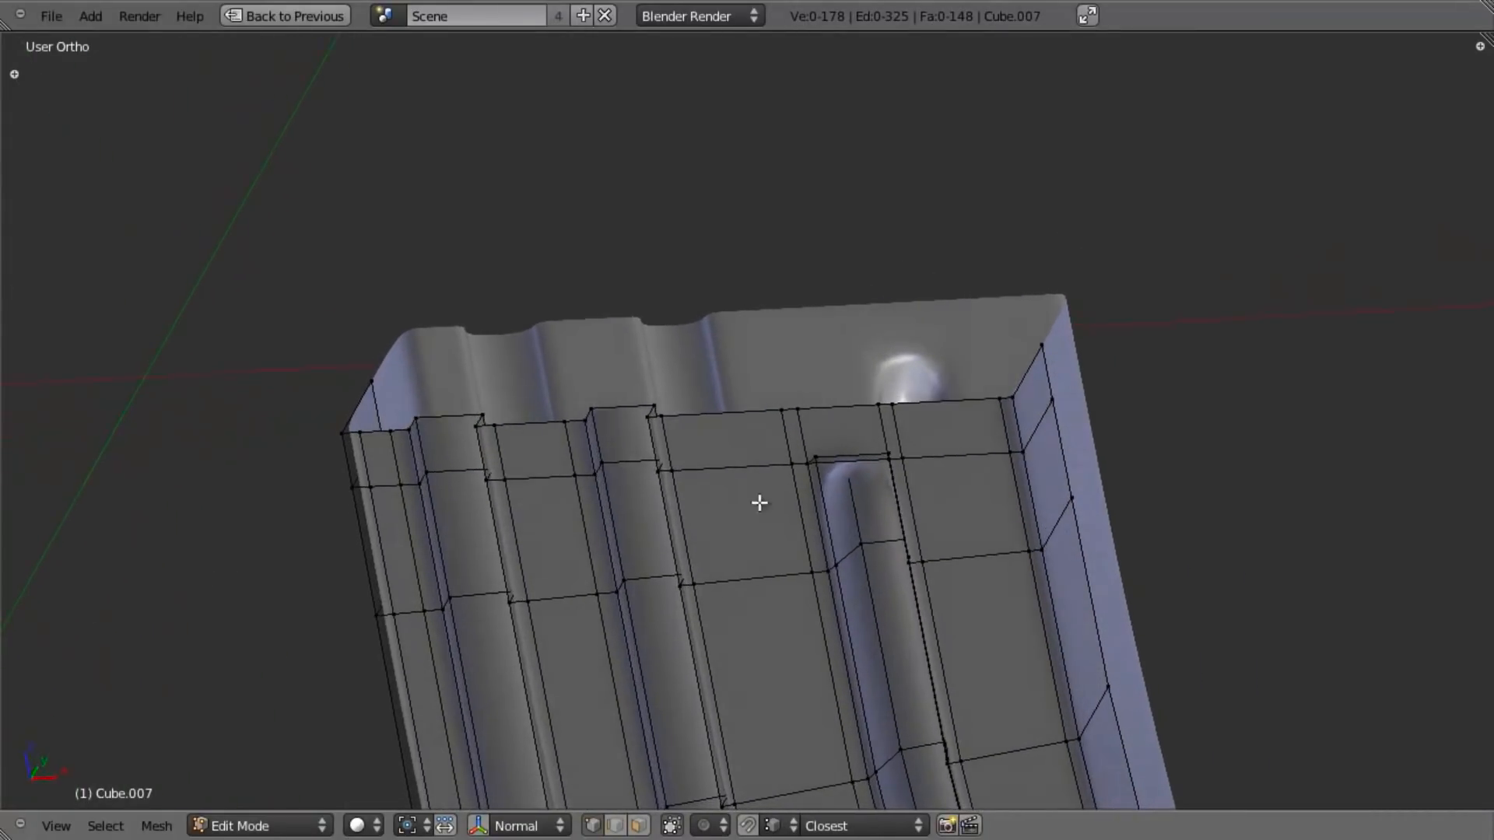
alt+right_click(694, 426)
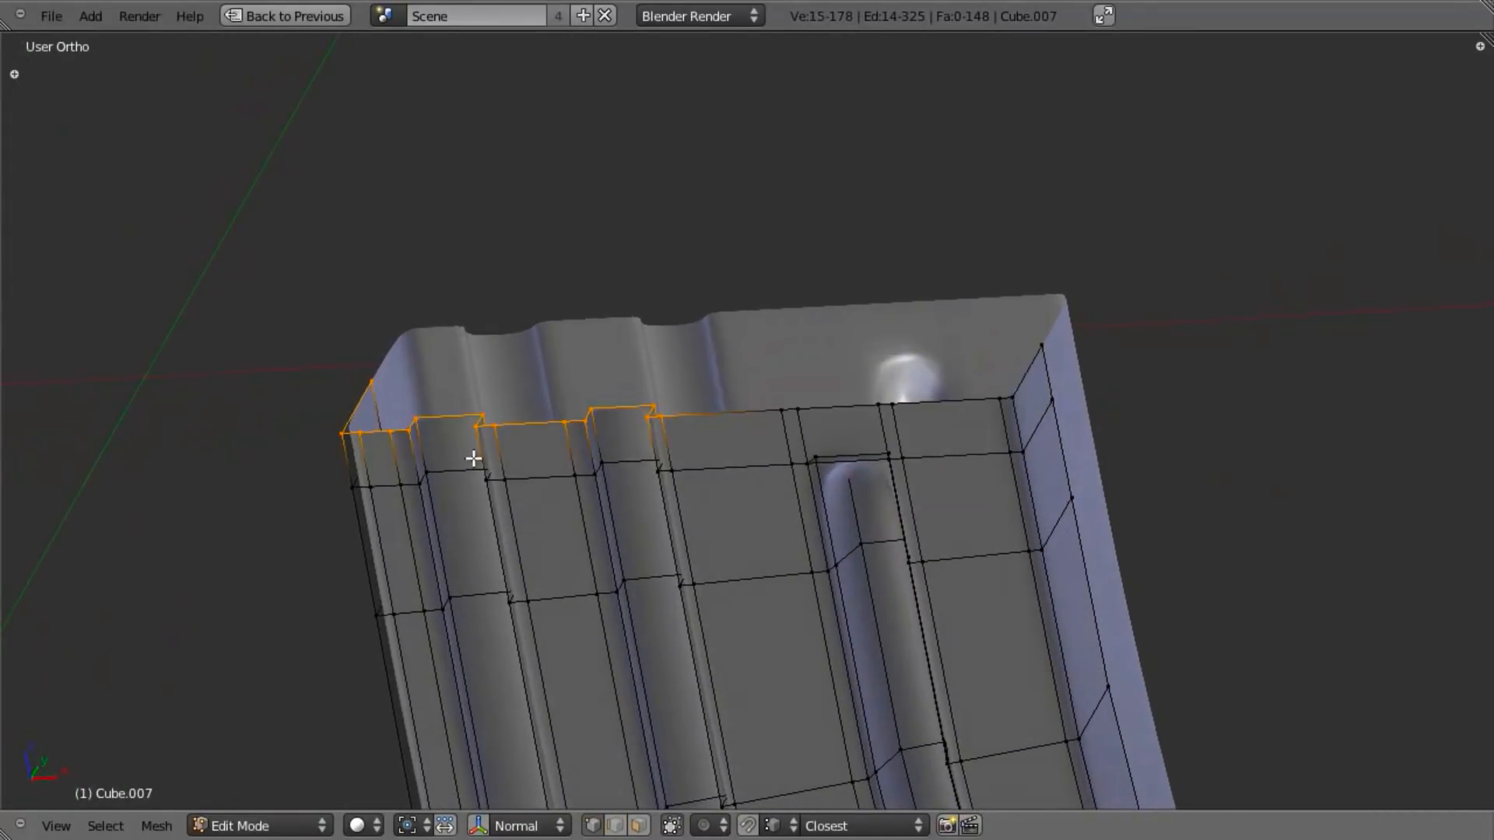
middle_drag(673, 456, 659, 451)
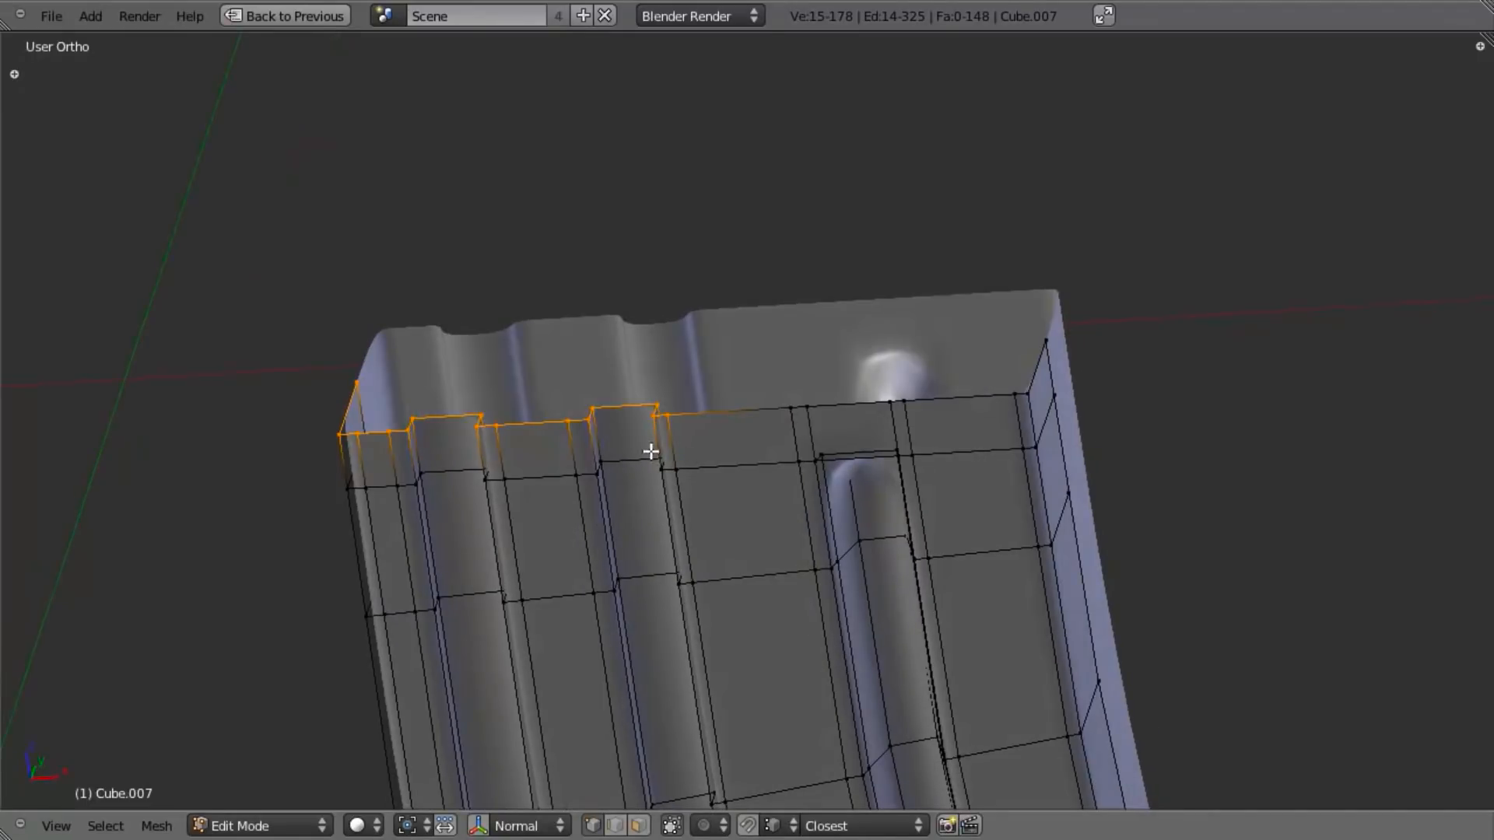
middle_drag(565, 488, 342, 437)
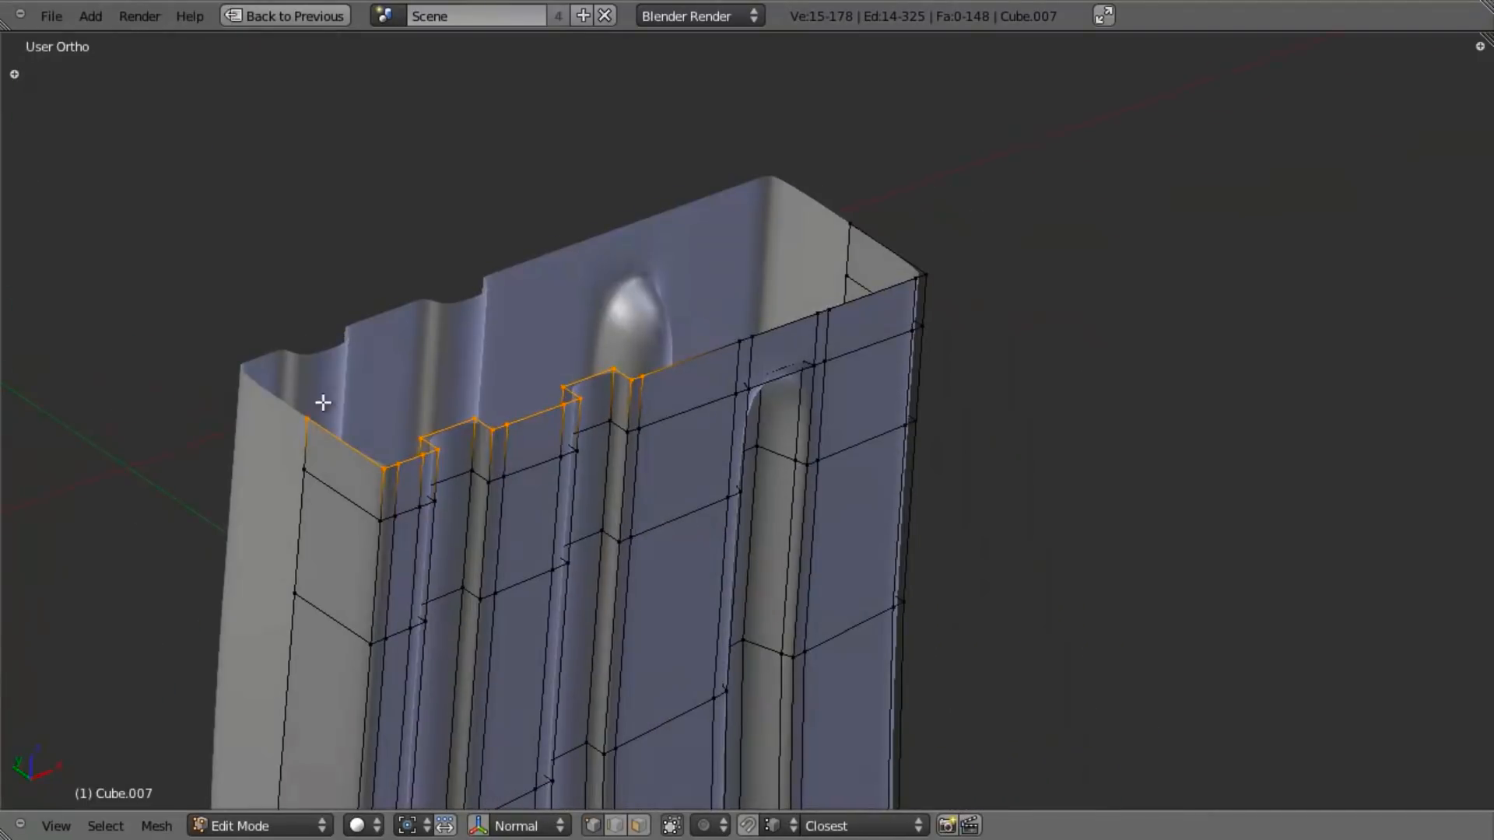
middle_drag(280, 379, 372, 521)
scroll(542, 547, up, 2)
middle_drag(541, 561, 657, 500)
scroll(697, 571, down, 6)
key(a)
scroll(643, 445, up, 3)
key(b)
drag(482, 414, 736, 460)
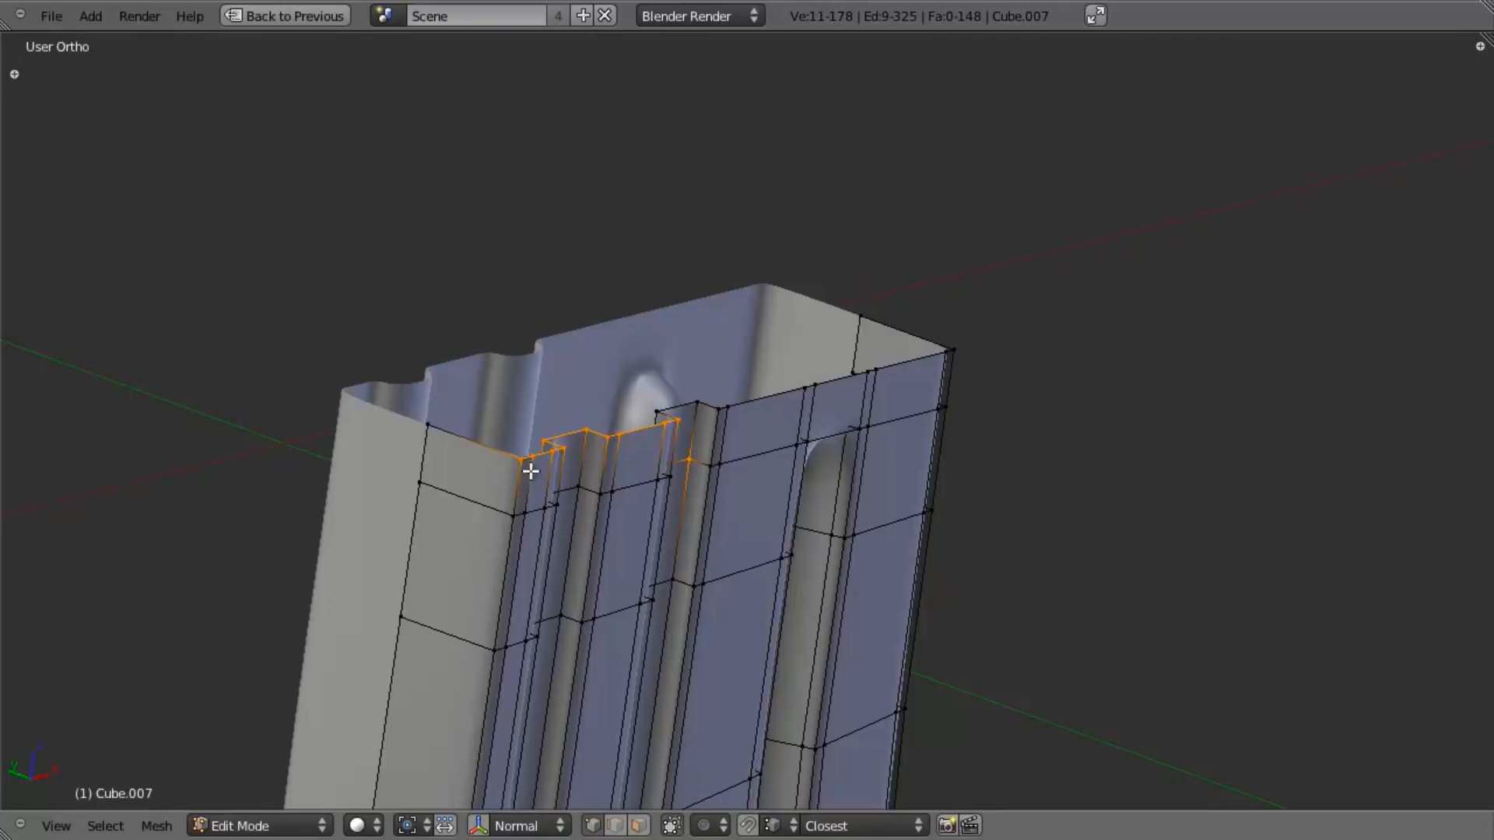
key(a)
middle_drag(512, 451, 599, 465)
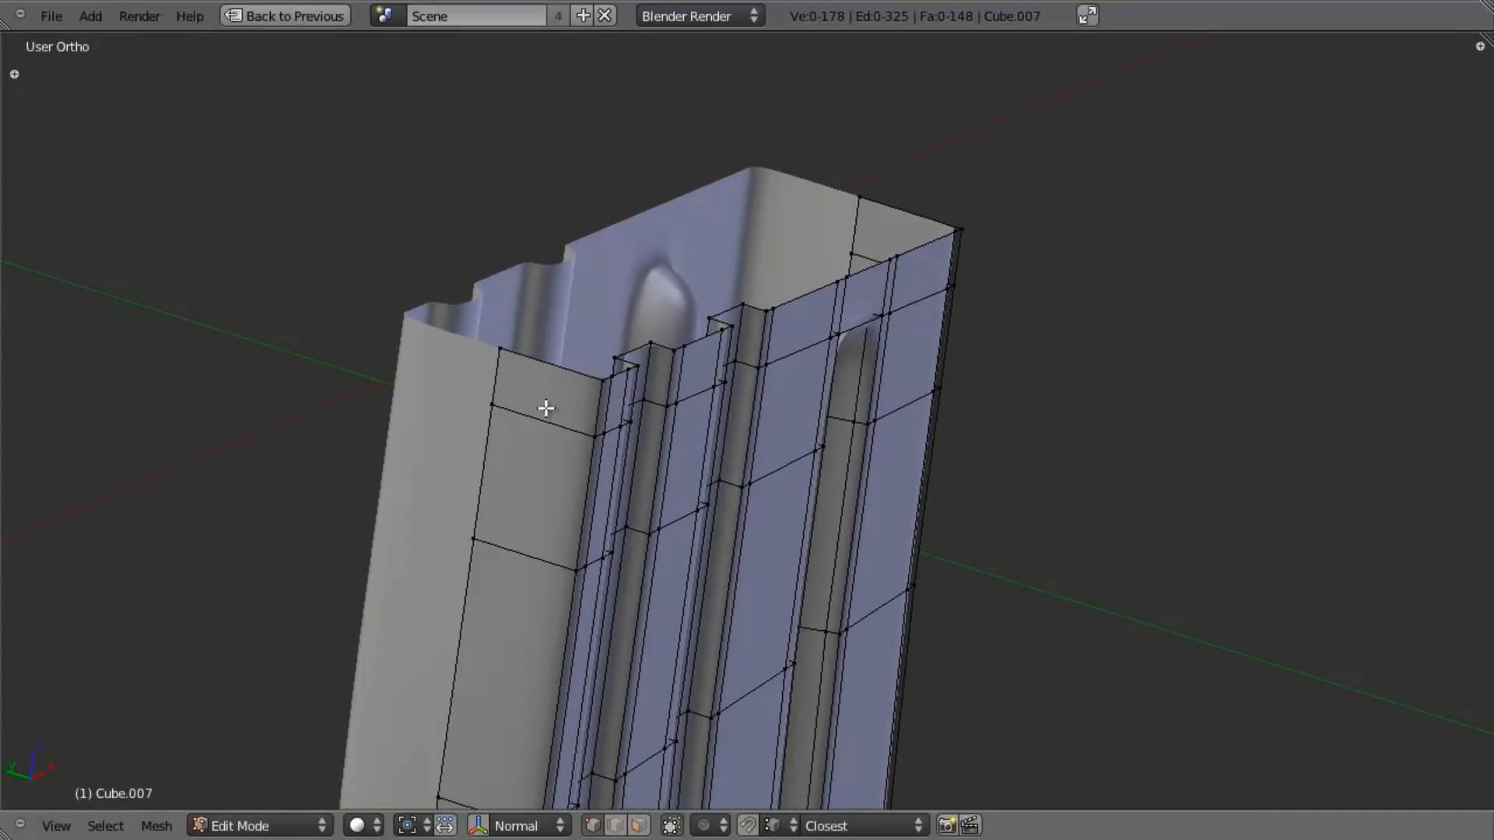
Step: Add a lengthwise edge loop on the magazine's narrow rear side, roughly midway between the mirror seam and the corner
key(ctrl+r)
click(537, 411)
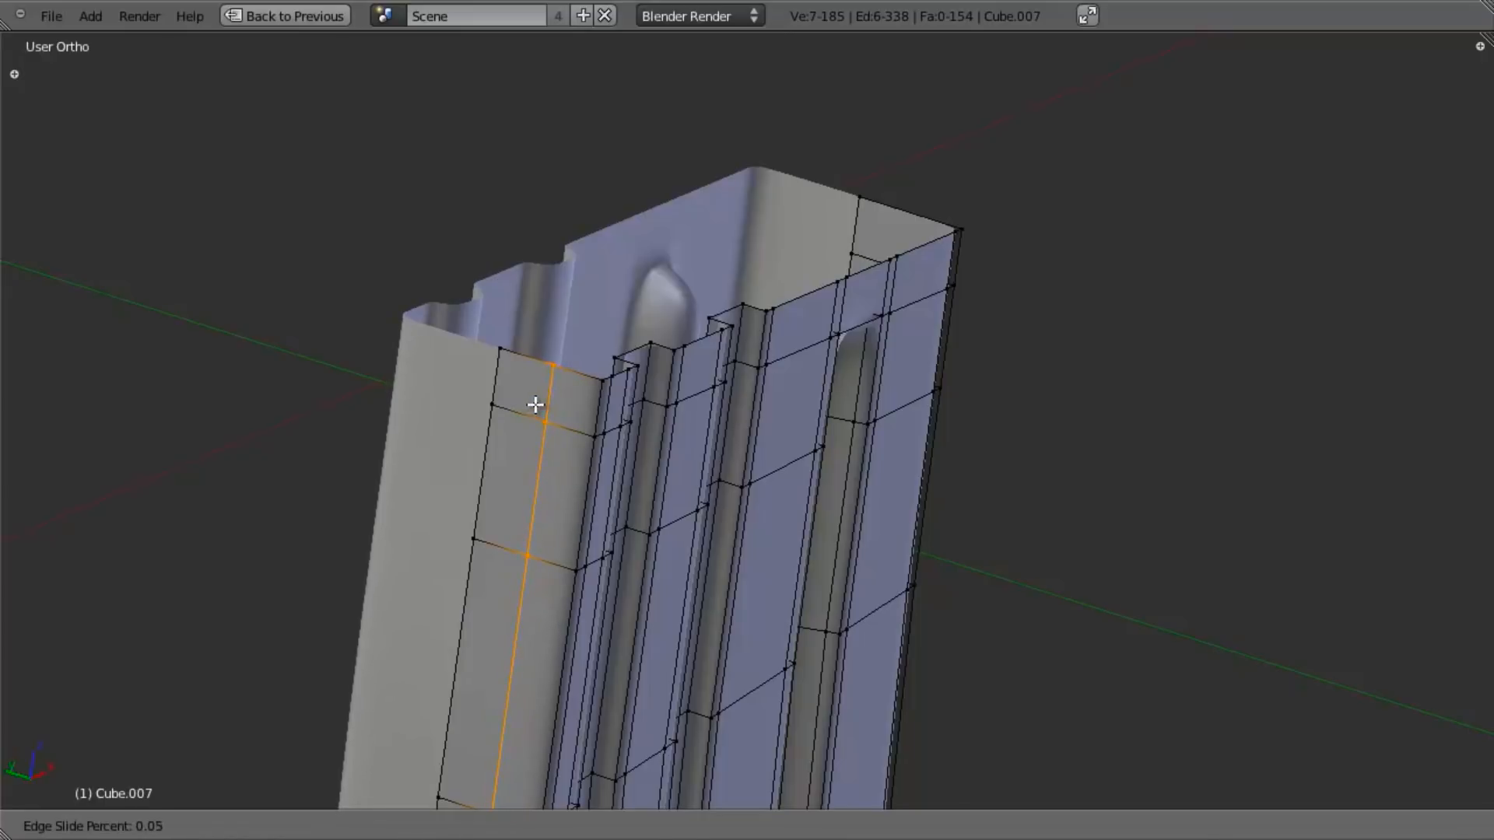
click(535, 405)
Step: Select the rear face strip between the new loop and the mirror seam and extrude it outward by about 0.038
scroll(561, 435, down, 3)
shift+middle_drag(603, 467, 677, 335)
scroll(652, 296, up, 4)
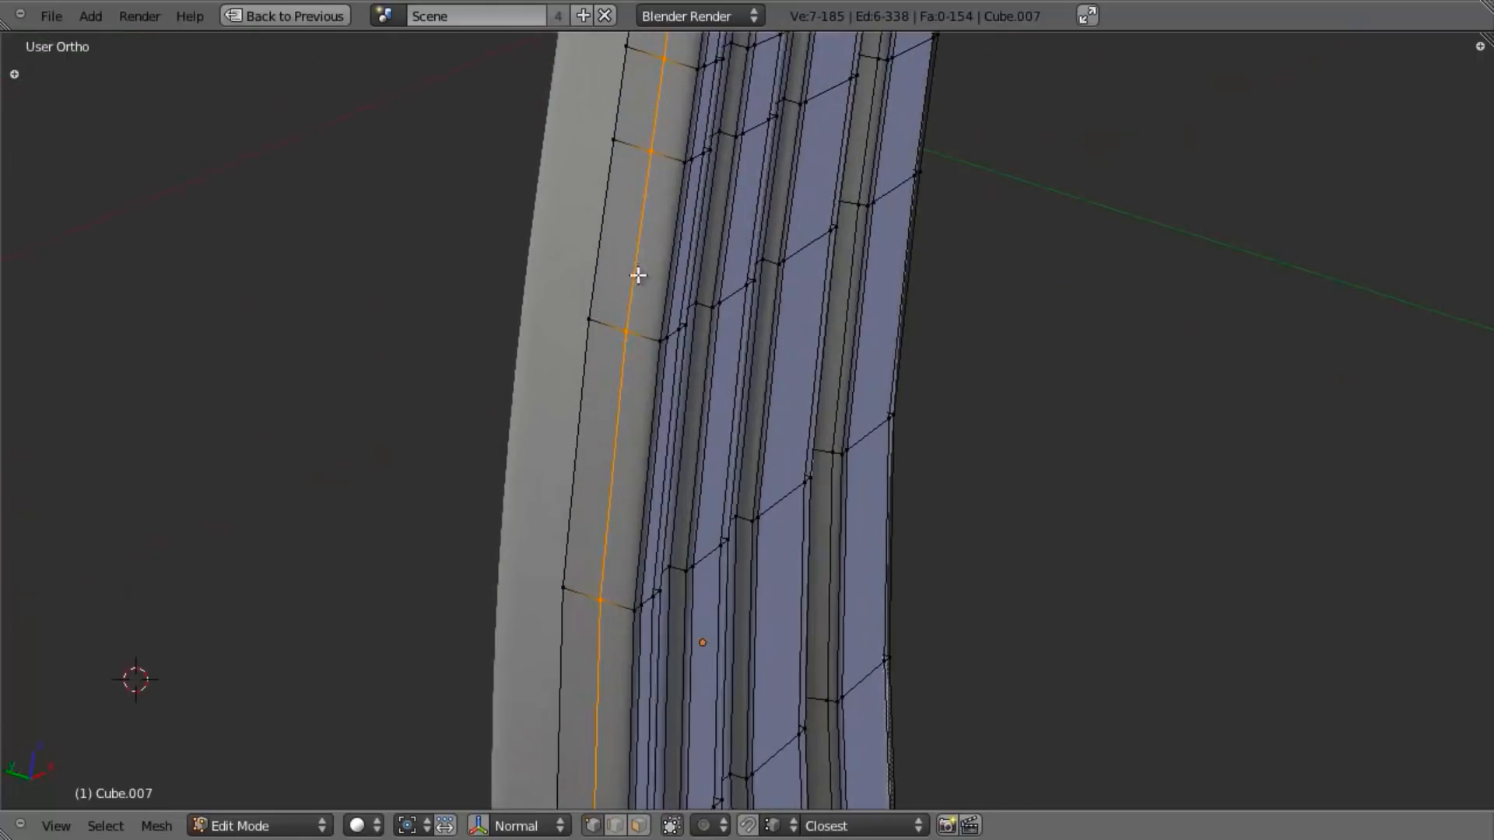
alt+shift+click(603, 254)
middle_drag(603, 255, 681, 288)
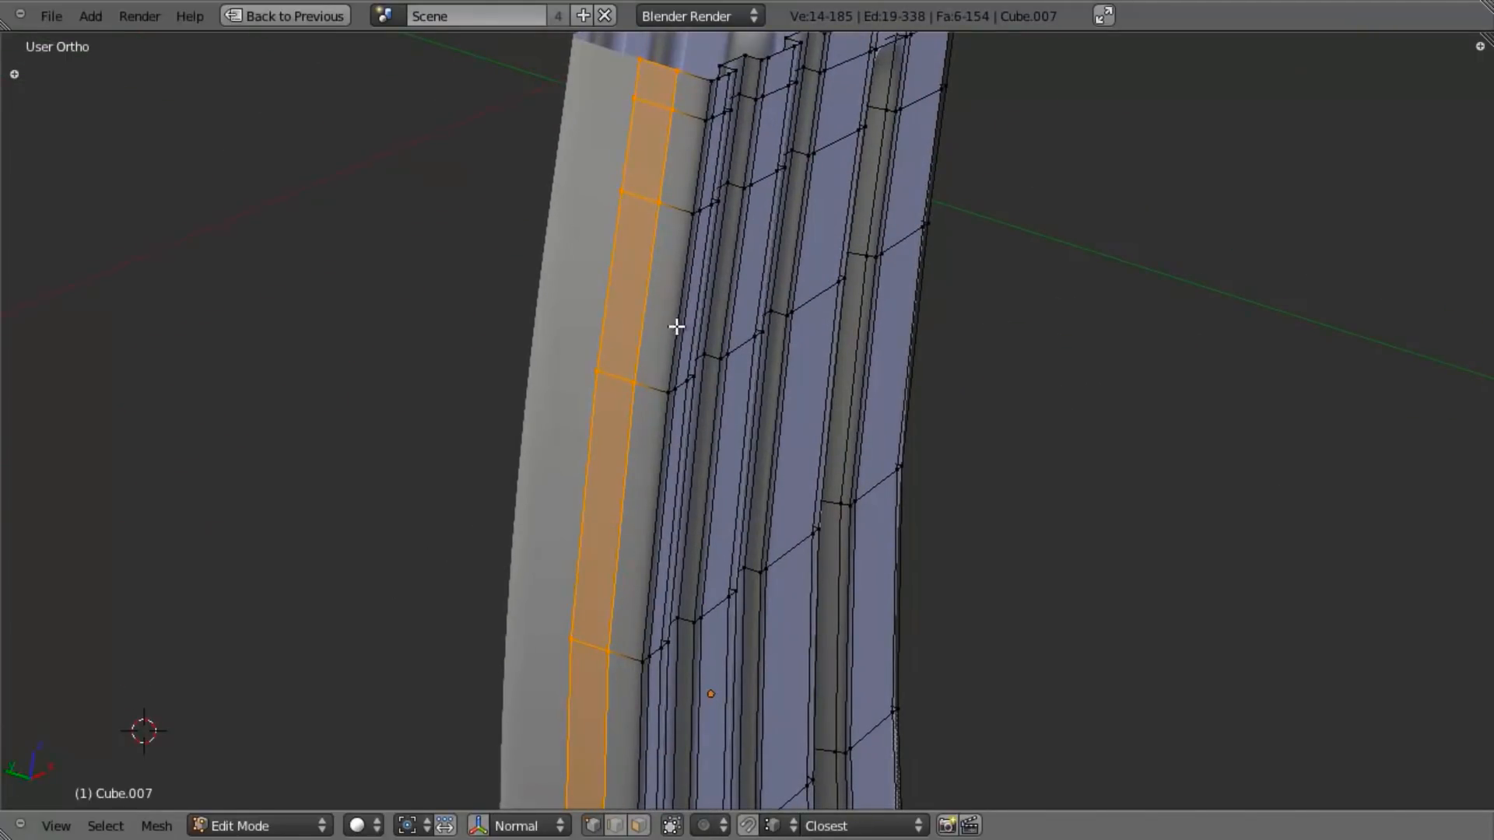
key(KP_1)
scroll(740, 413, down, 3)
scroll(740, 423, up, 3)
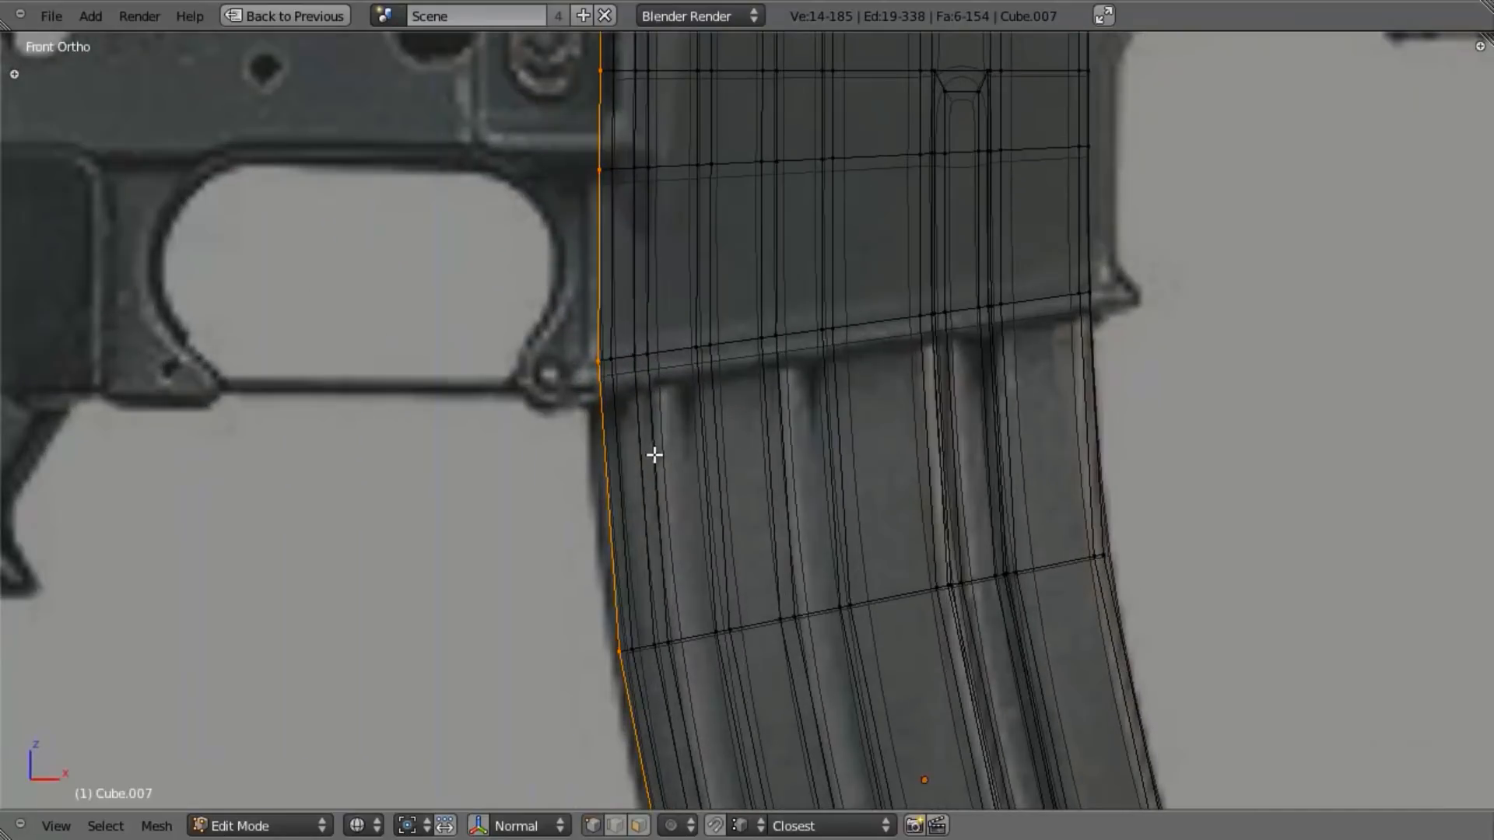
key(e)
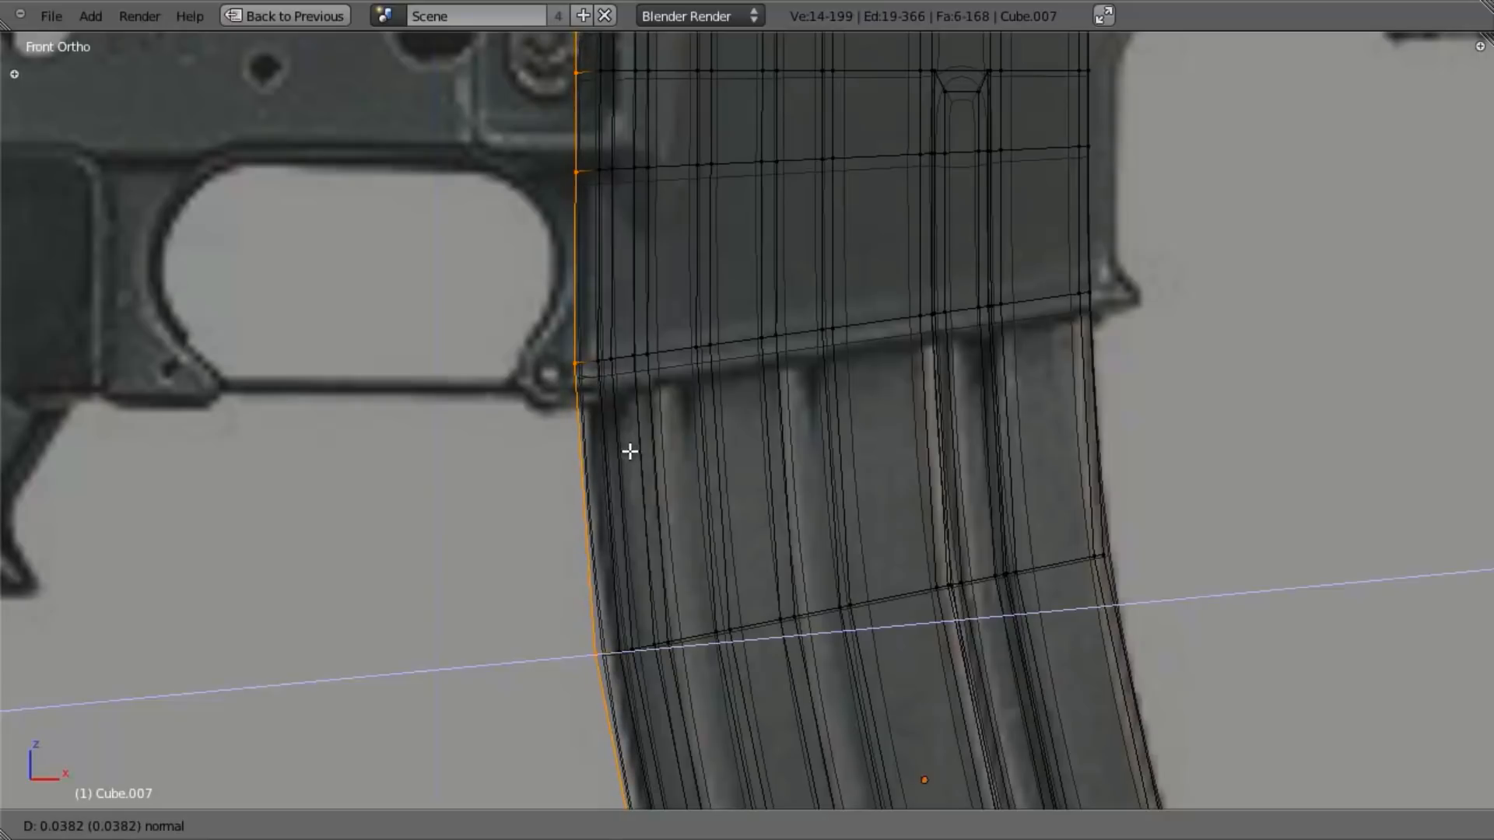
click(630, 451)
Step: Delete the three vertices forming the uppermost section of the extruded rear ridge
scroll(656, 534, down, 4)
middle_drag(657, 534, 877, 587)
scroll(877, 587, up, 3)
scroll(825, 488, up, 3)
shift+middle_drag(820, 459, 794, 477)
right_click(715, 463)
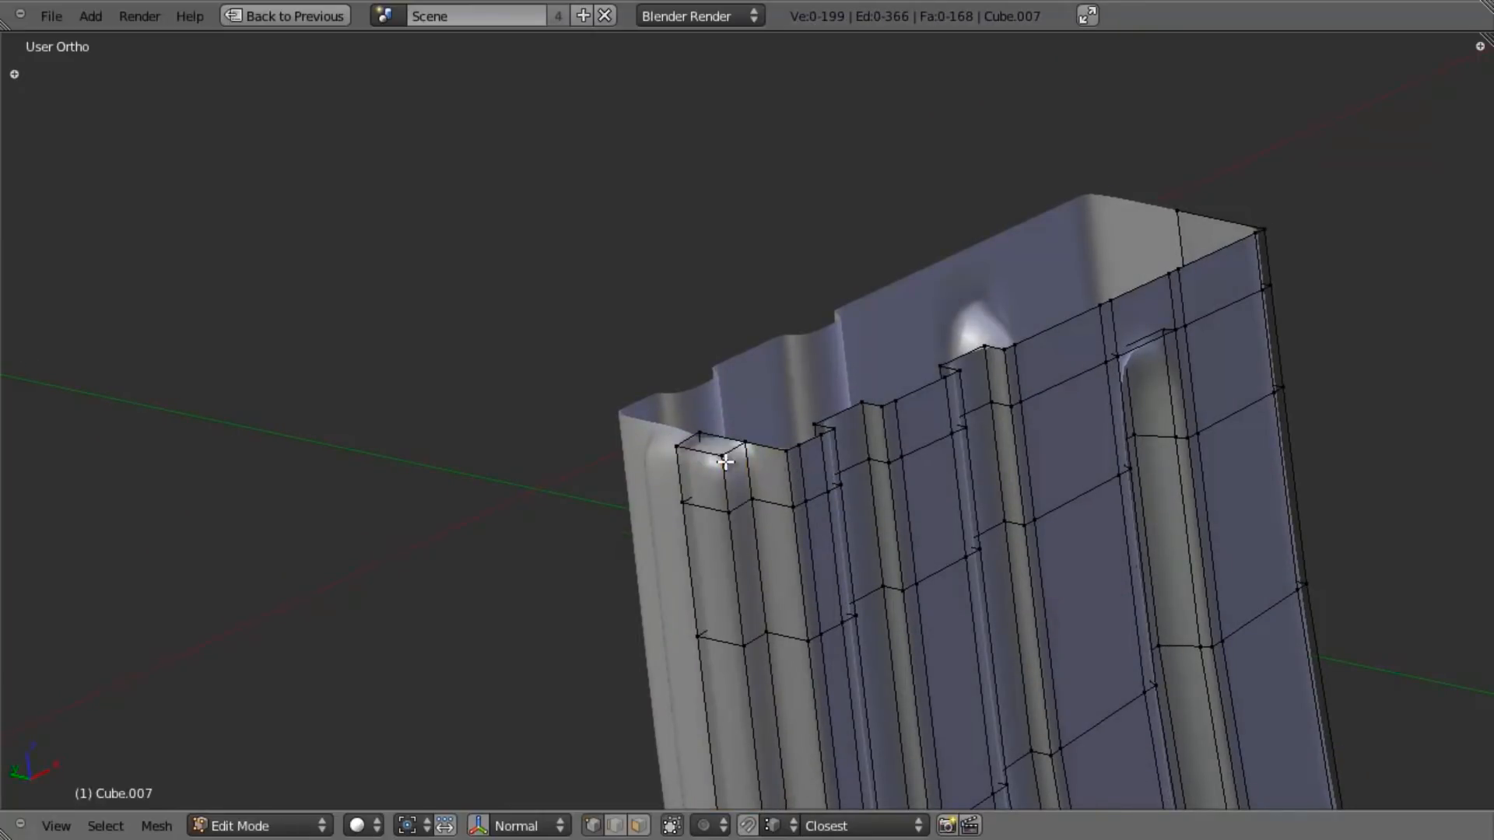
key(x)
click(672, 449)
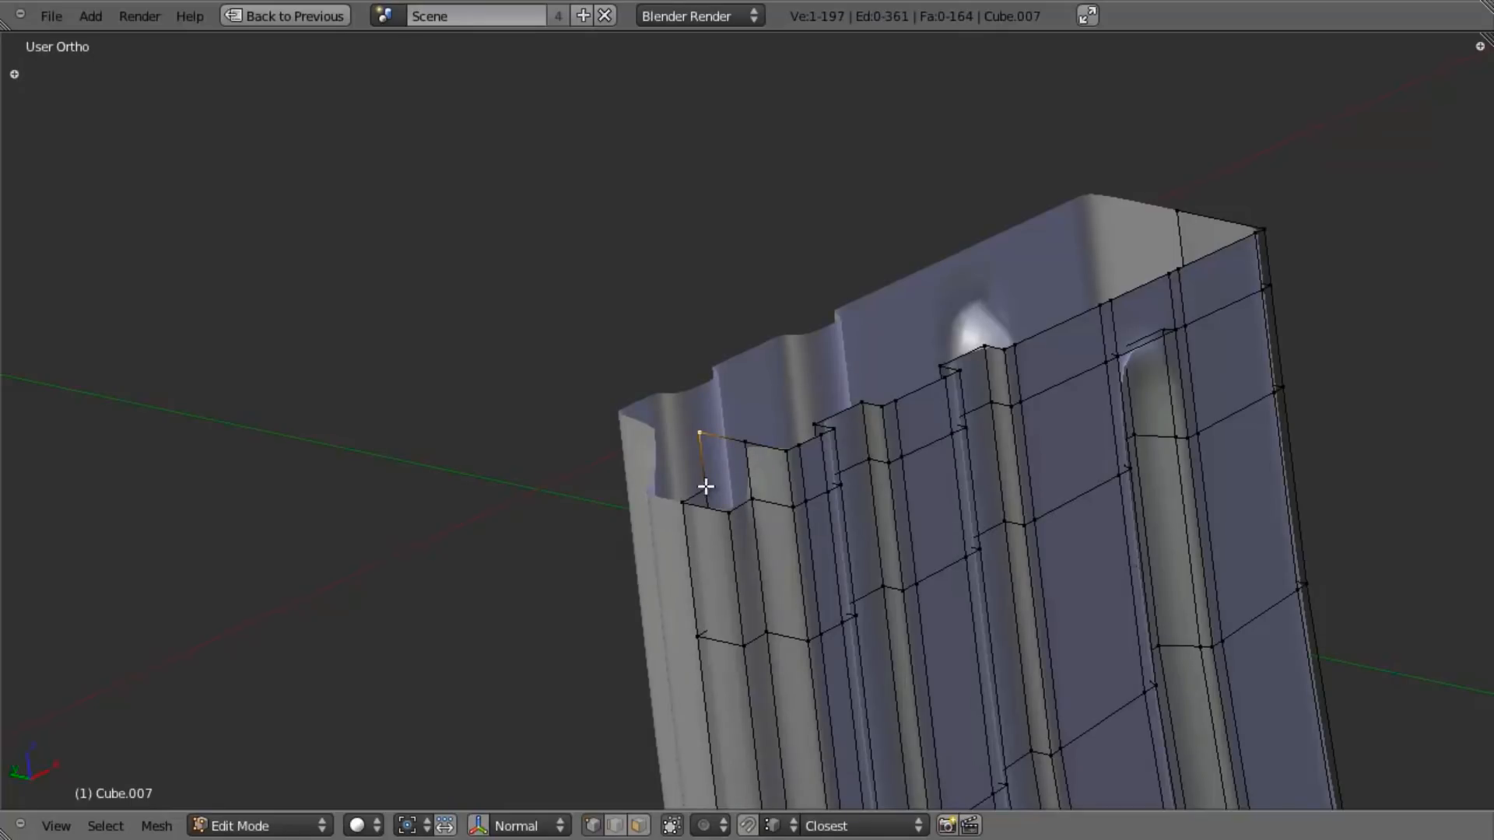
key(x)
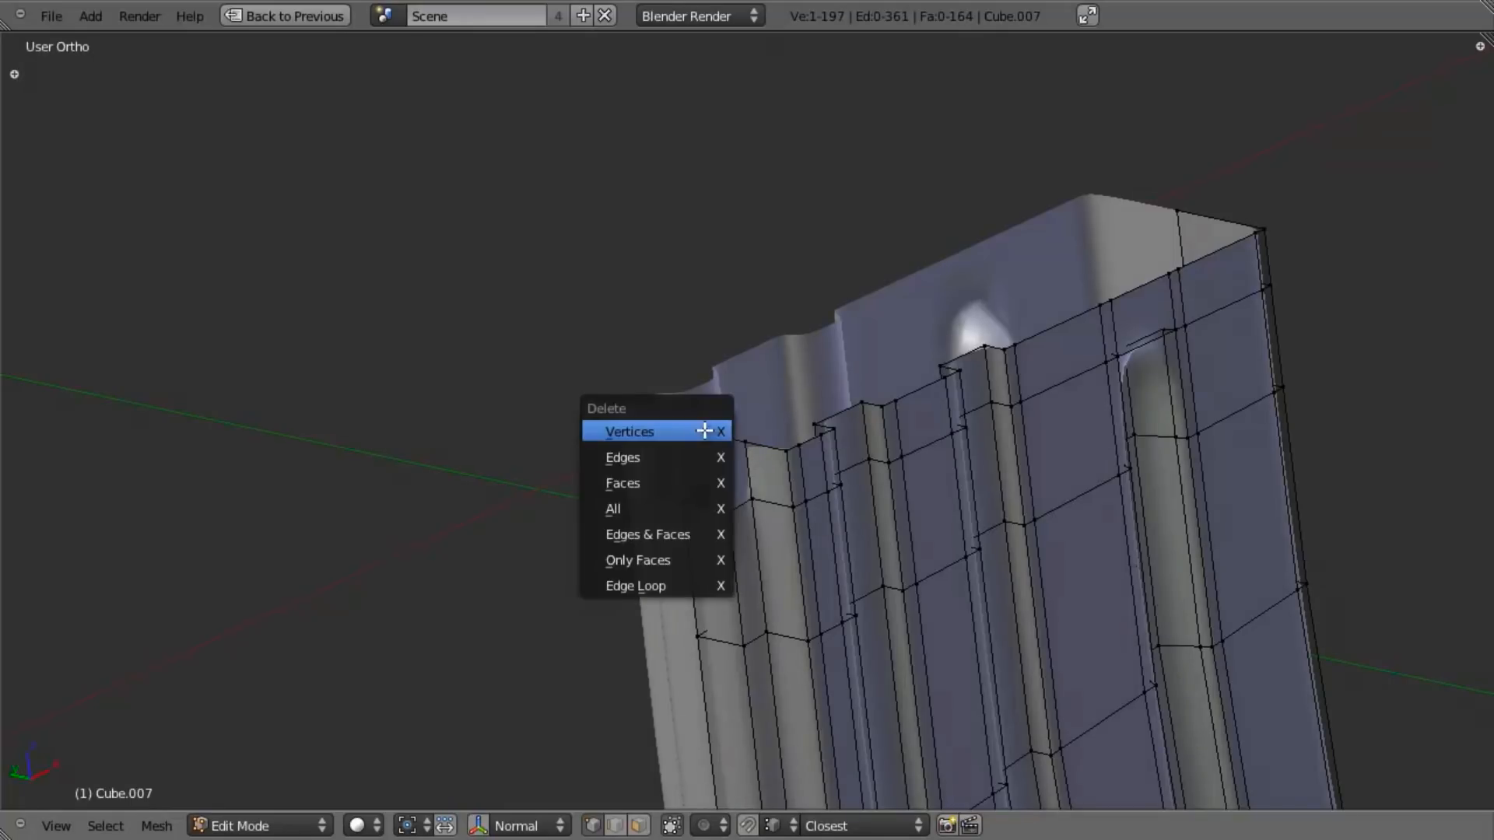
click(705, 432)
scroll(689, 514, up, 2)
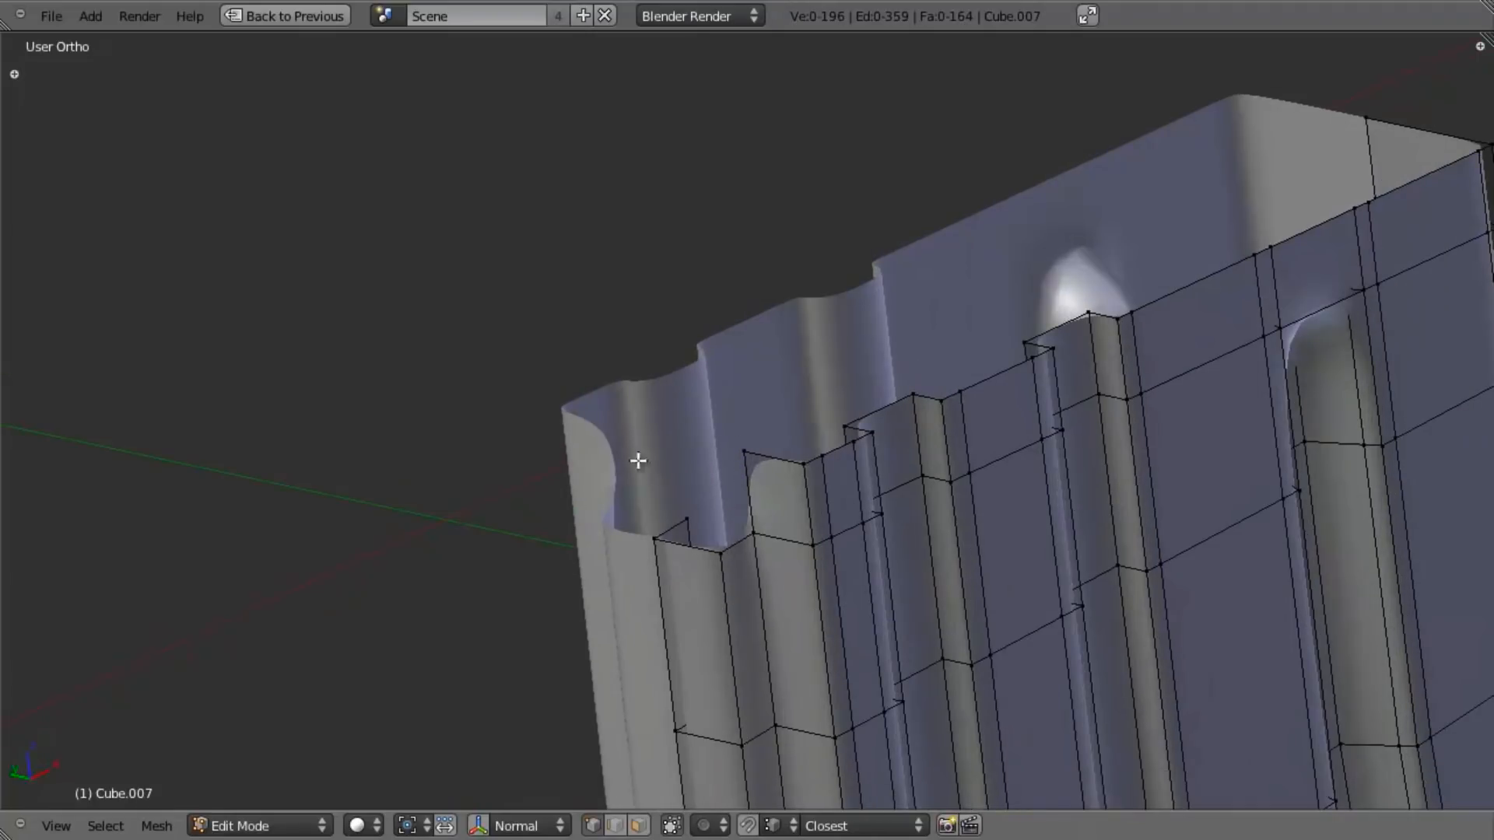
Step: Fill the open upper end of the rear ridge with a face
mouse_move(678, 504)
middle_down()
mouse_move(831, 630)
mouse_move(814, 654)
mouse_move(1030, 591)
mouse_move(960, 544)
mouse_move(685, 518)
middle_up()
key(f)
key(a)
Step: Select the interior edge loop along the rear ridge's mirror seam, leaving the magazine's lower rim unselected
key(z)
alt+right_click(674, 554)
shift+middle_drag(734, 567, 740, 513)
scroll(740, 514, down, 6)
shift+middle_drag(852, 555, 815, 448)
middle_drag(836, 521, 820, 475)
key(b)
drag(817, 466, 1000, 768)
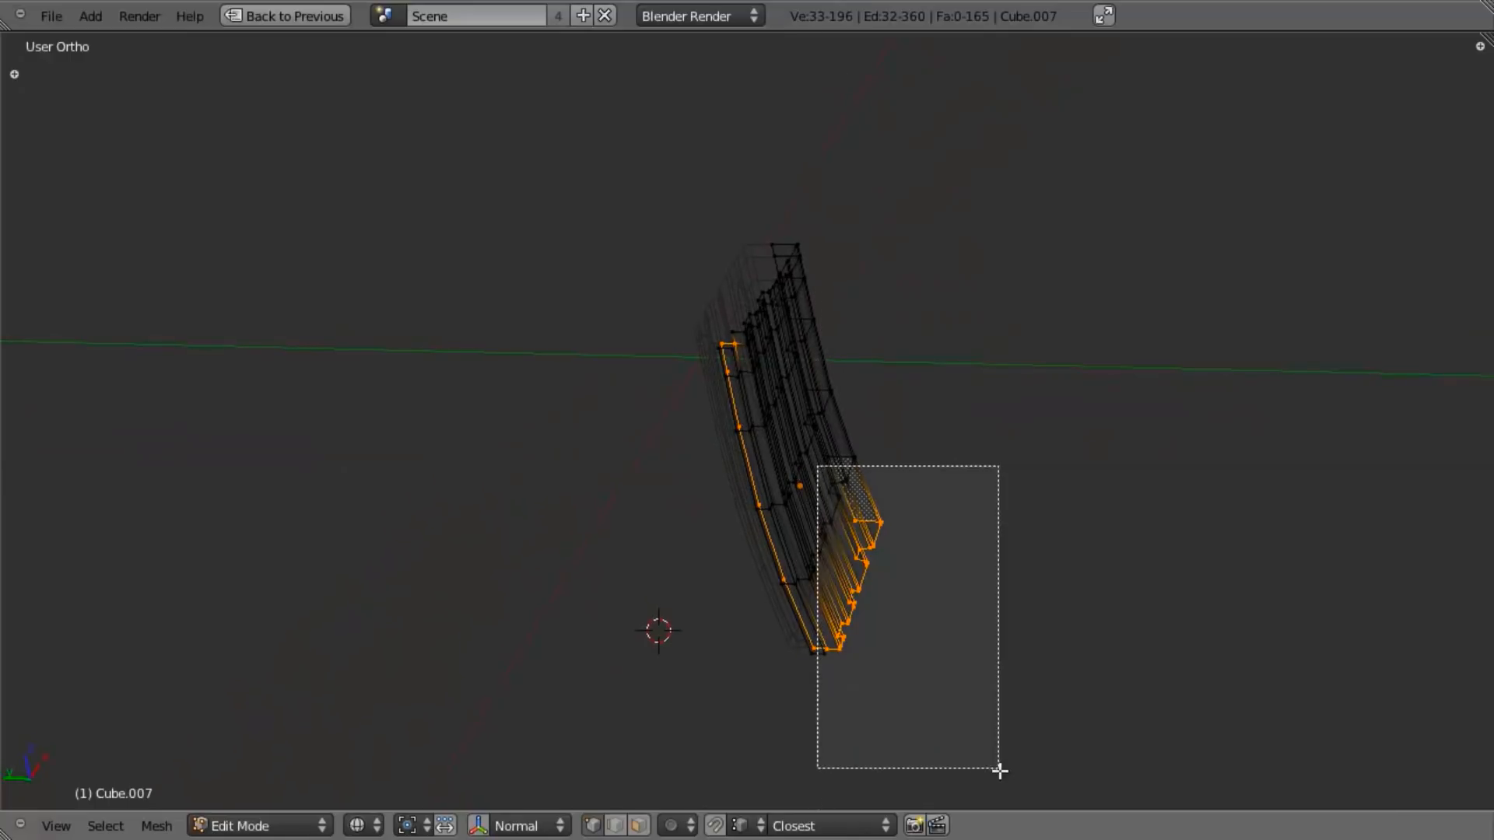
middle_drag(1000, 768, 1004, 771)
scroll(856, 474, up, 5)
middle_drag(844, 446, 830, 474)
key(b)
middle_drag(702, 214, 751, 284)
key(z)
mouse_move(918, 430)
middle_down()
mouse_move(974, 441)
mouse_move(874, 423)
mouse_move(873, 462)
middle_up()
key(z)
key(x)
click(883, 445)
key(ctrl+z)
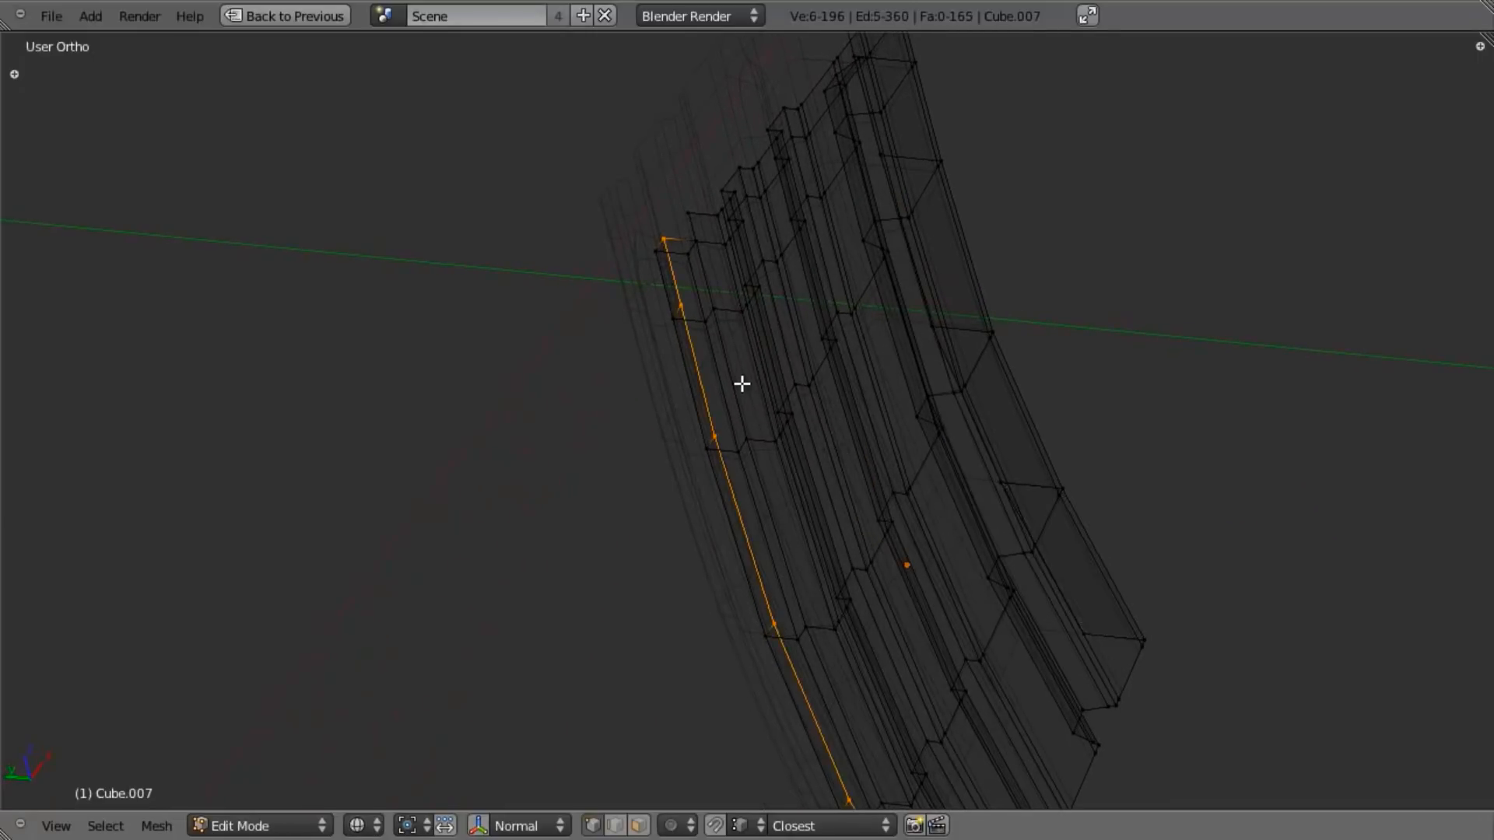
Step: Deselect the end vertices of the interior seam loop and delete the four vertices between them
shift+right_click(661, 234)
middle_drag(660, 234, 858, 328)
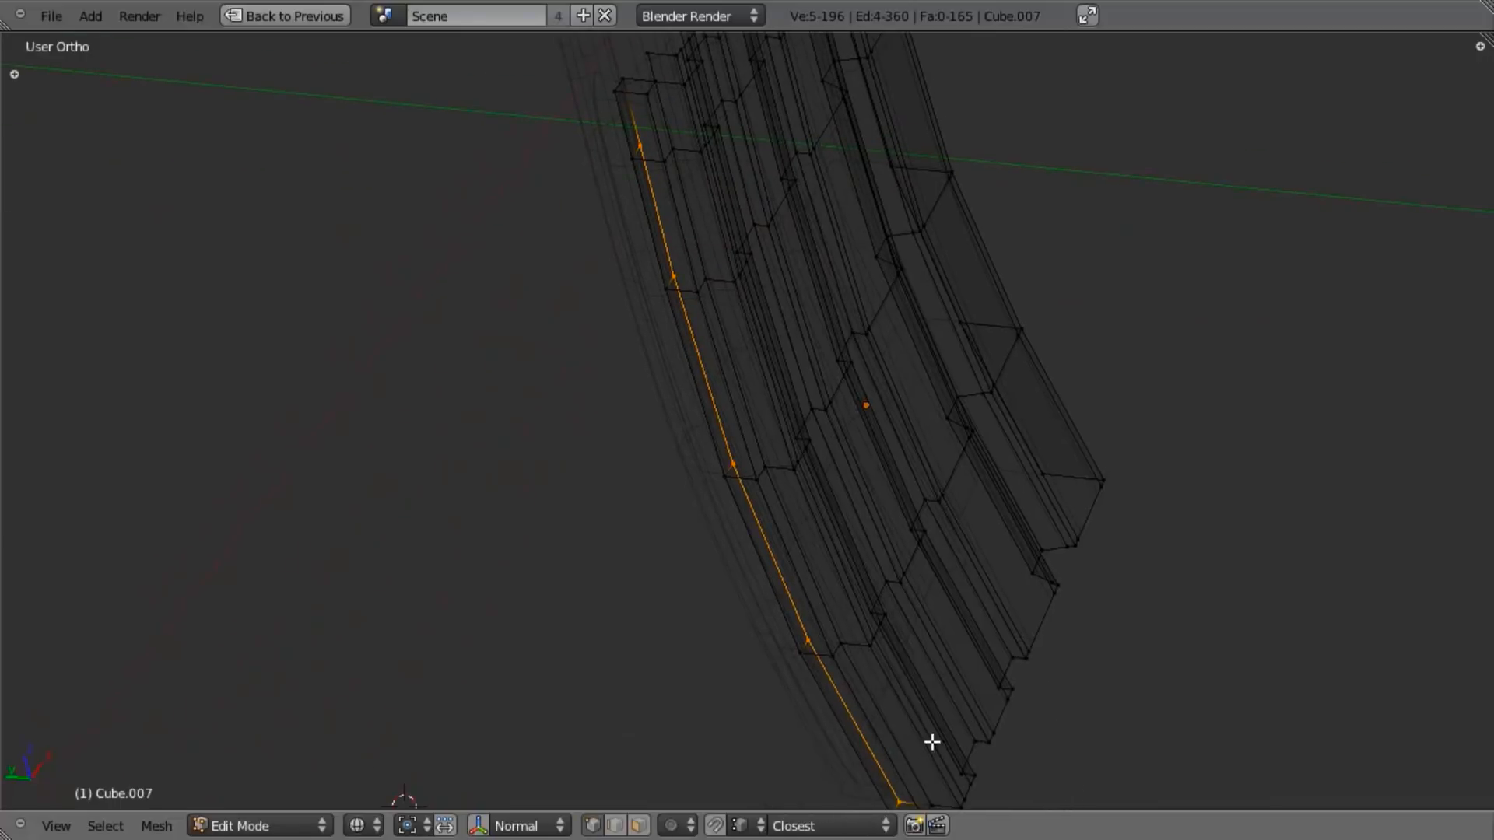
shift+middle_drag(932, 743, 859, 702)
key(x)
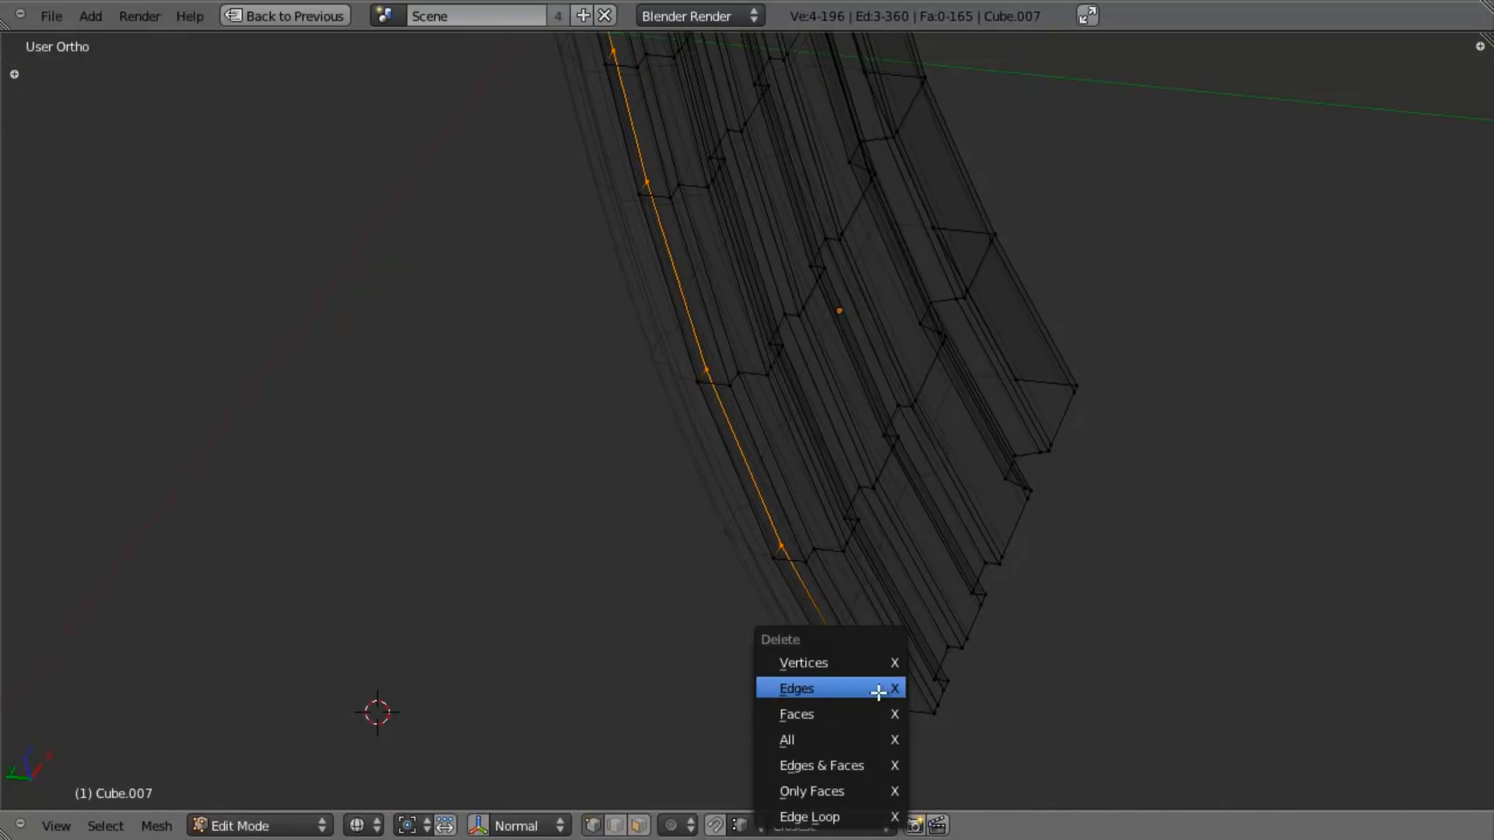
click(883, 662)
Step: Select the outer edge loop along the rear ridge's mirror seam and shift it slightly along X
key(z)
scroll(883, 662, down, 2)
alt+right_click(747, 490)
mouse_move(816, 524)
middle_down()
mouse_move(841, 551)
mouse_move(823, 582)
middle_up()
key(g)
key(x)
click(812, 539)
Step: Test moving the ridge's seam loop along Y, check the Mirror modifier's Clipping option, and inspect the smoothed rear ridge
key(g)
key(y)
right_click(859, 538)
key(ctrl+Up)
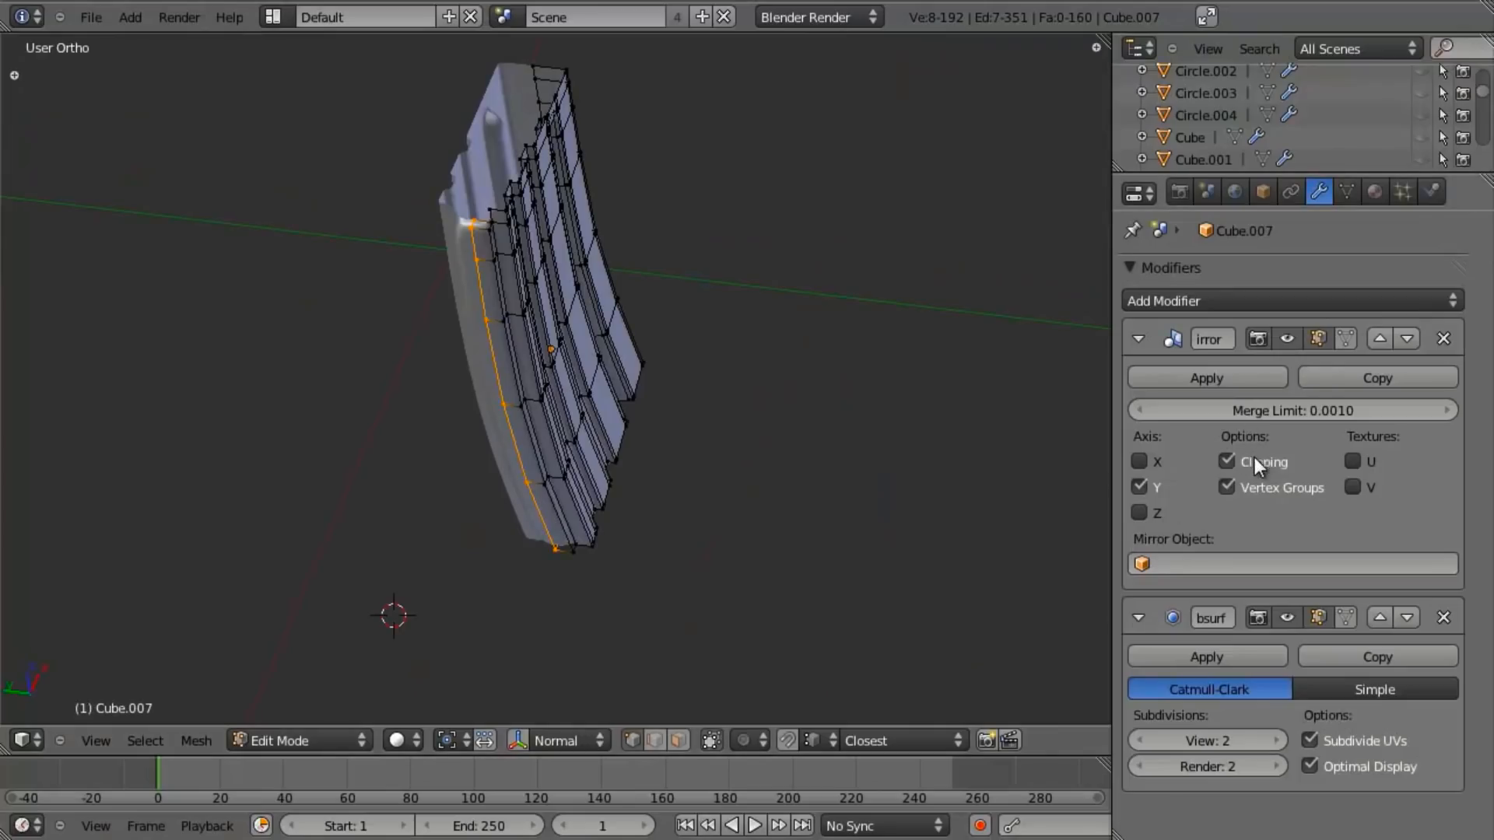
scroll(594, 394, up, 2)
key(g)
key(y)
right_click(600, 394)
key(z)
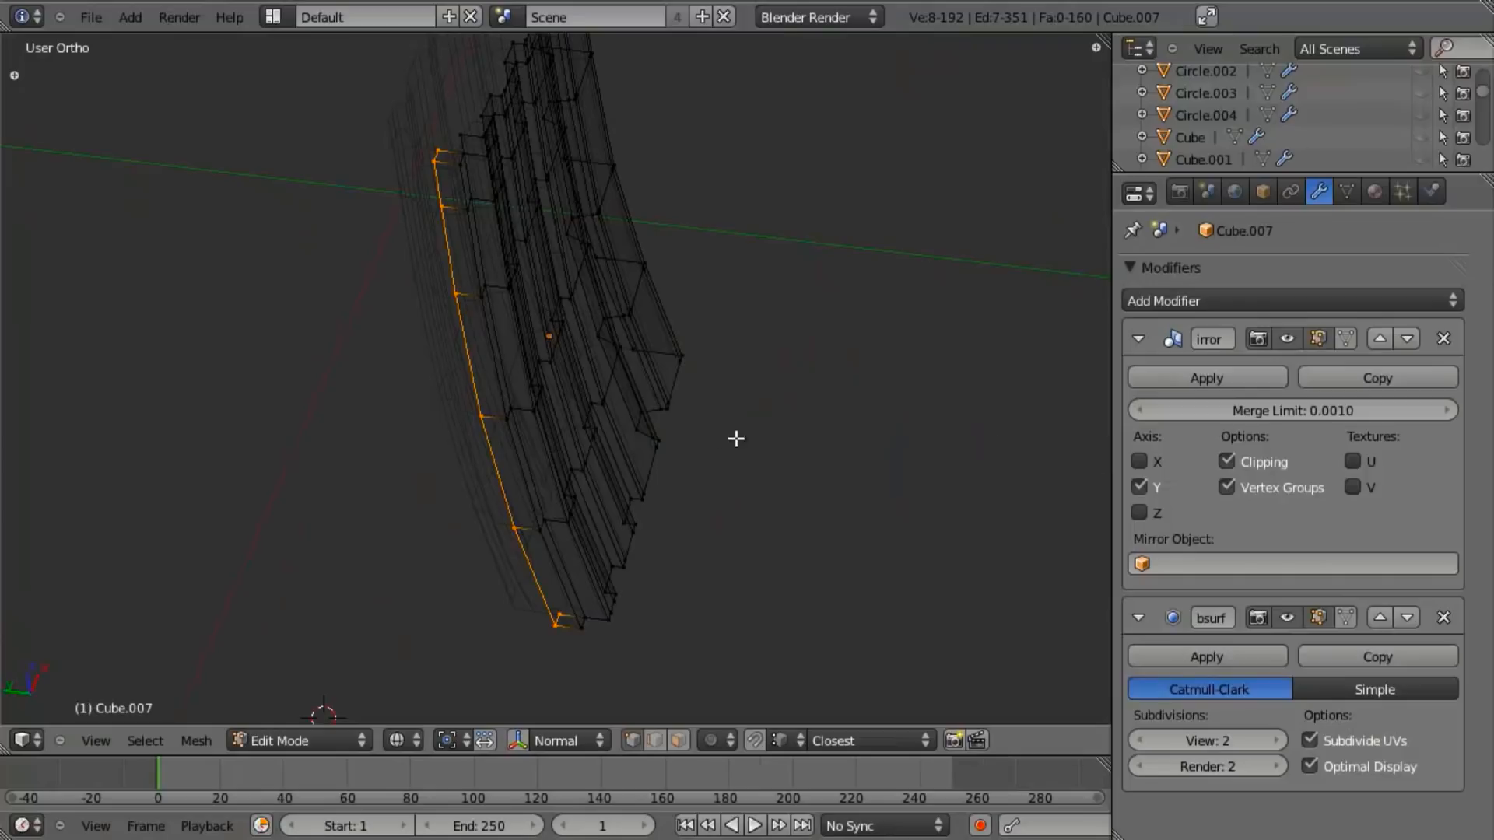
key(z)
key(ctrl+Up)
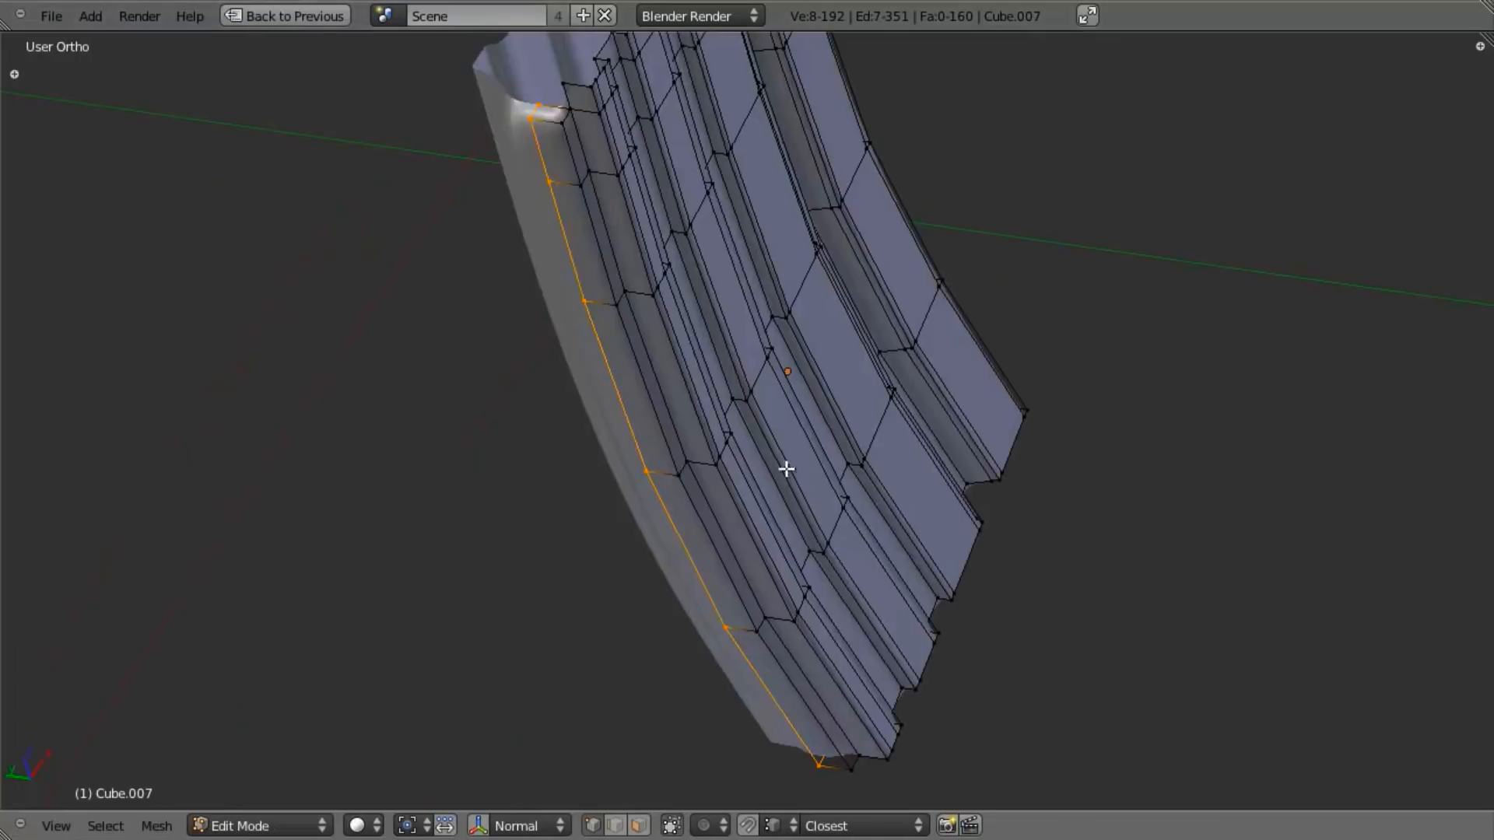
key(Tab)
middle_drag(783, 501, 764, 400)
scroll(784, 451, down, 4)
middle_drag(783, 450, 707, 423)
key(Tab)
scroll(769, 468, up, 4)
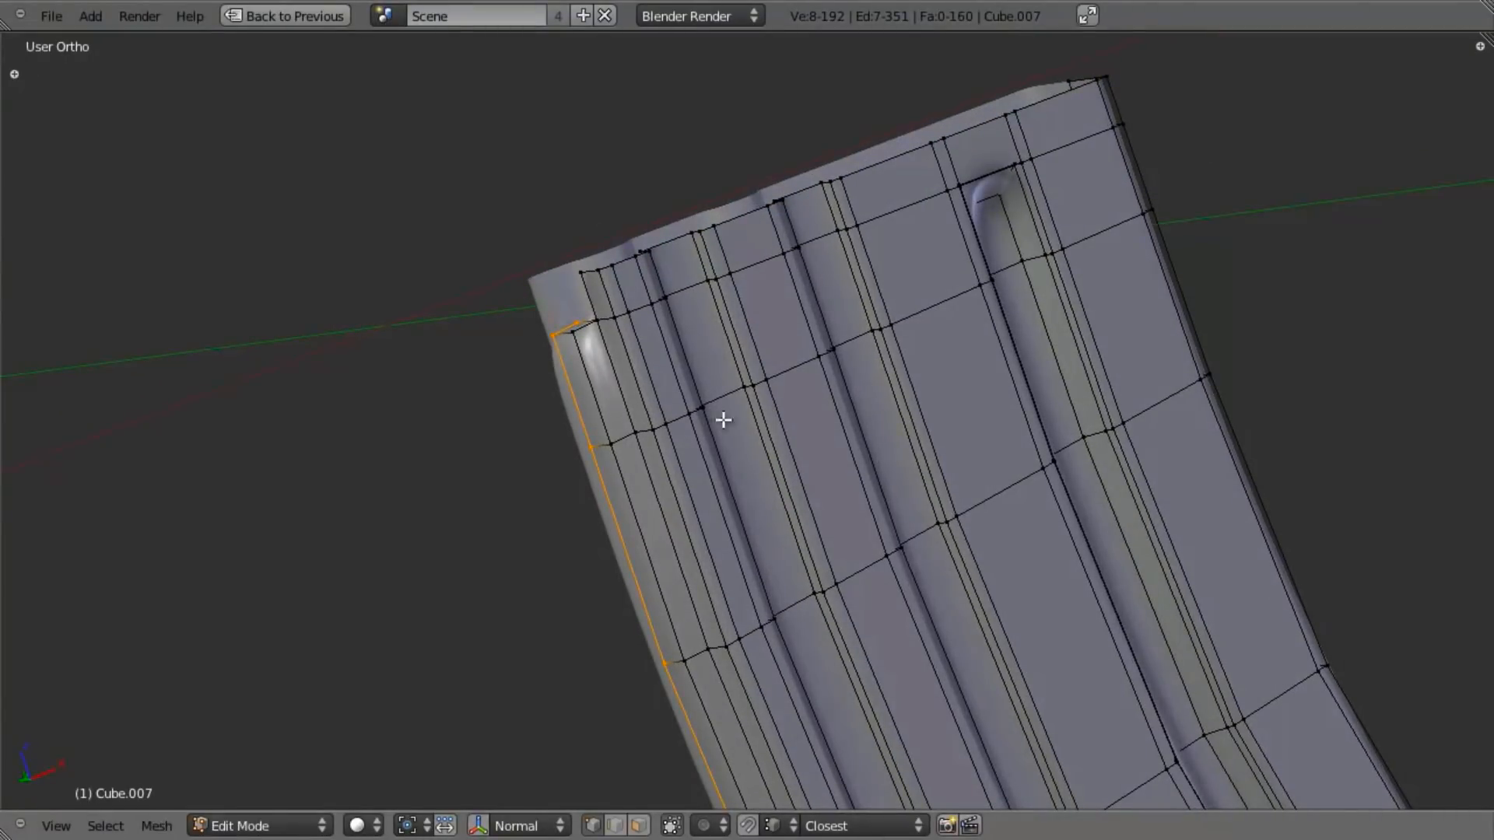
Step: Try a loop cut across the magazine just below the rear ridge's cap and undo it
scroll(742, 430, up, 2)
shift+middle_drag(628, 382, 732, 515)
scroll(733, 517, up, 1)
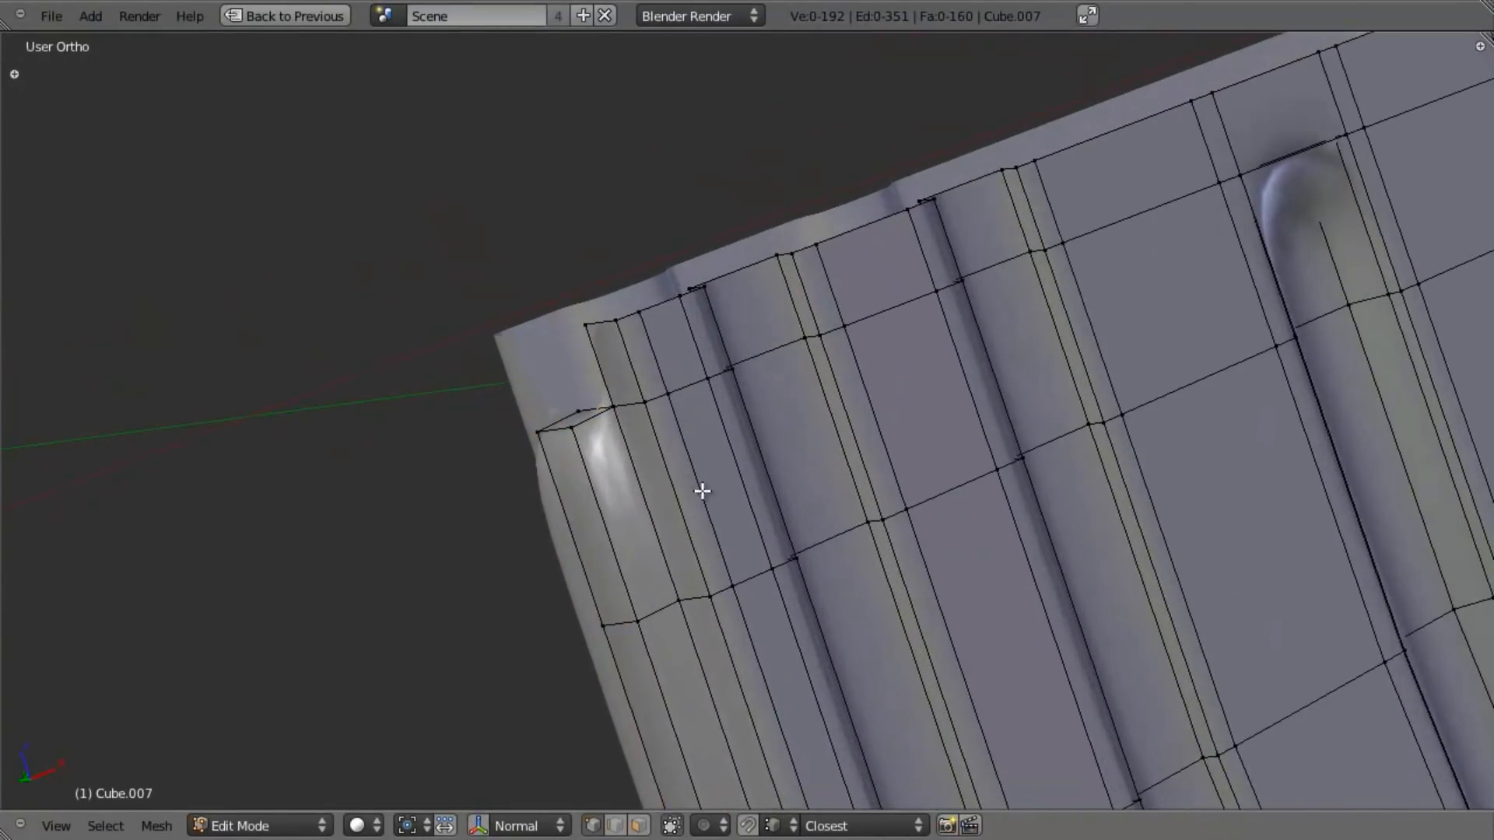
key(ctrl+r)
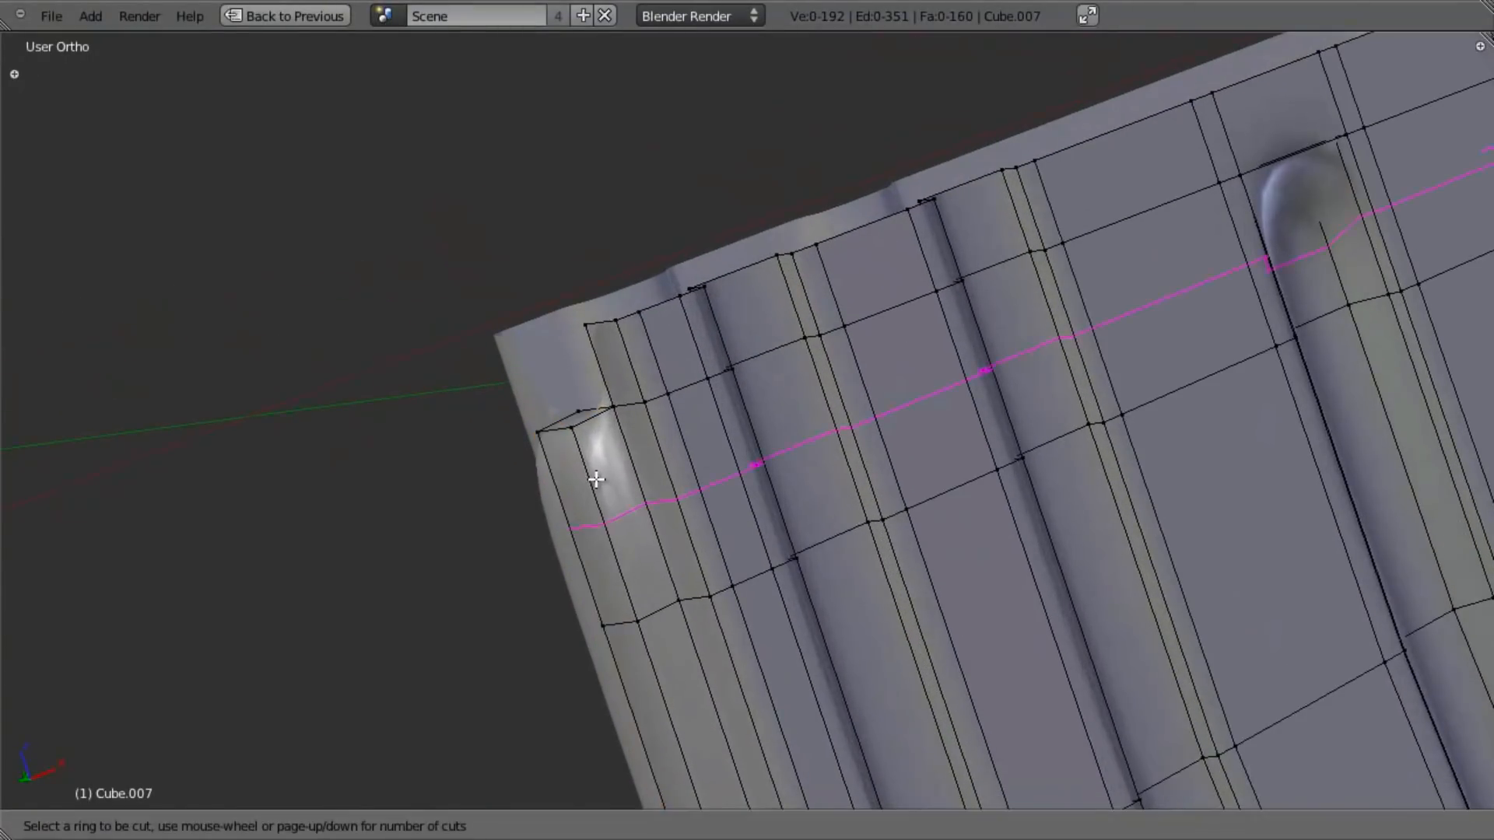
click(596, 478)
click(604, 456)
key(ctrl+z)
key(ctrl+z)
middle_drag(671, 447, 832, 436)
key(a)
scroll(726, 464, down, 2)
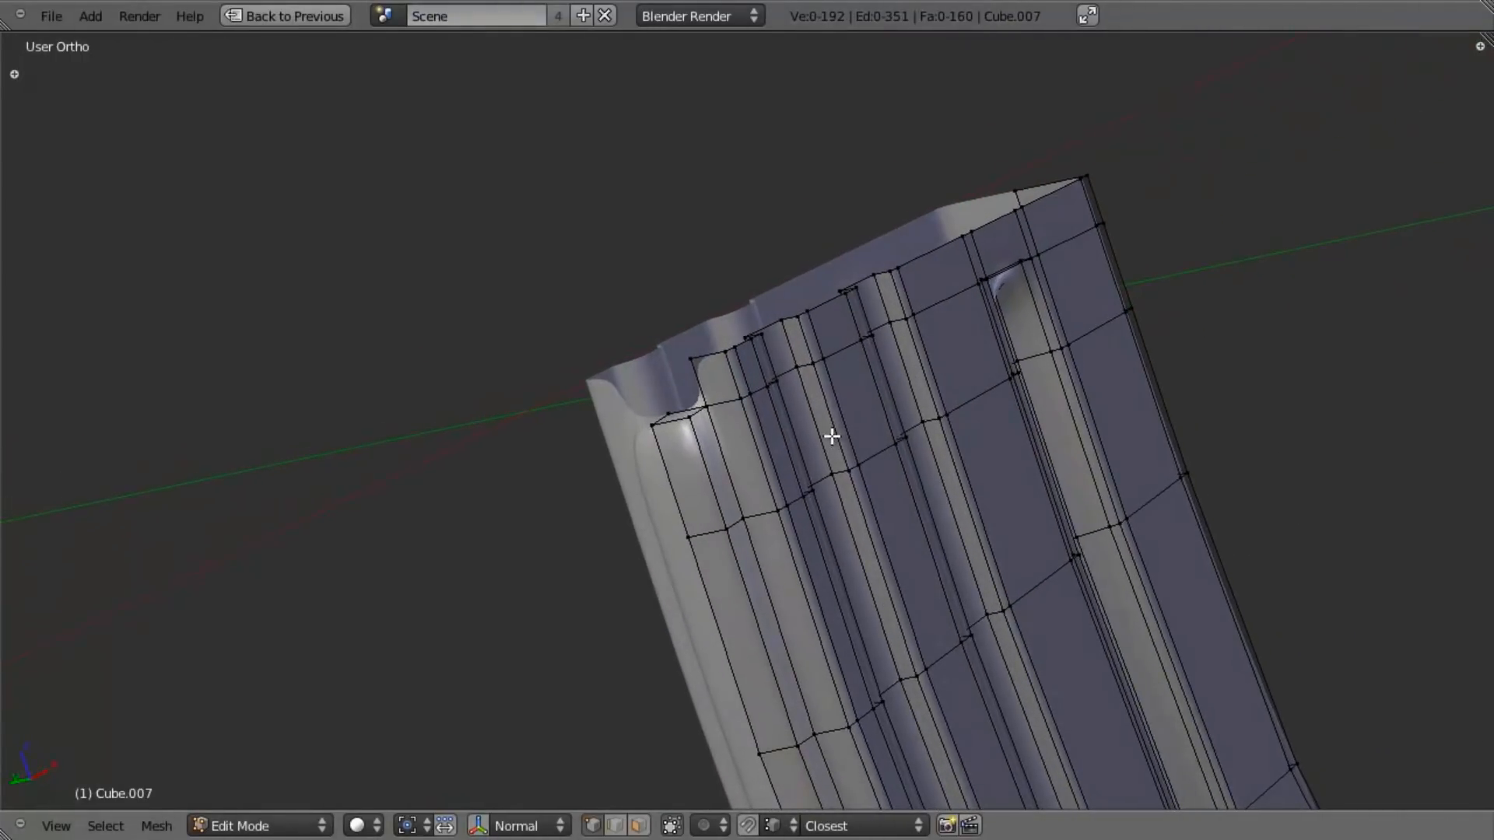
Step: Switch to face selection and hide the side face adjoining the upper end of the rear ridge
scroll(831, 436, up, 5)
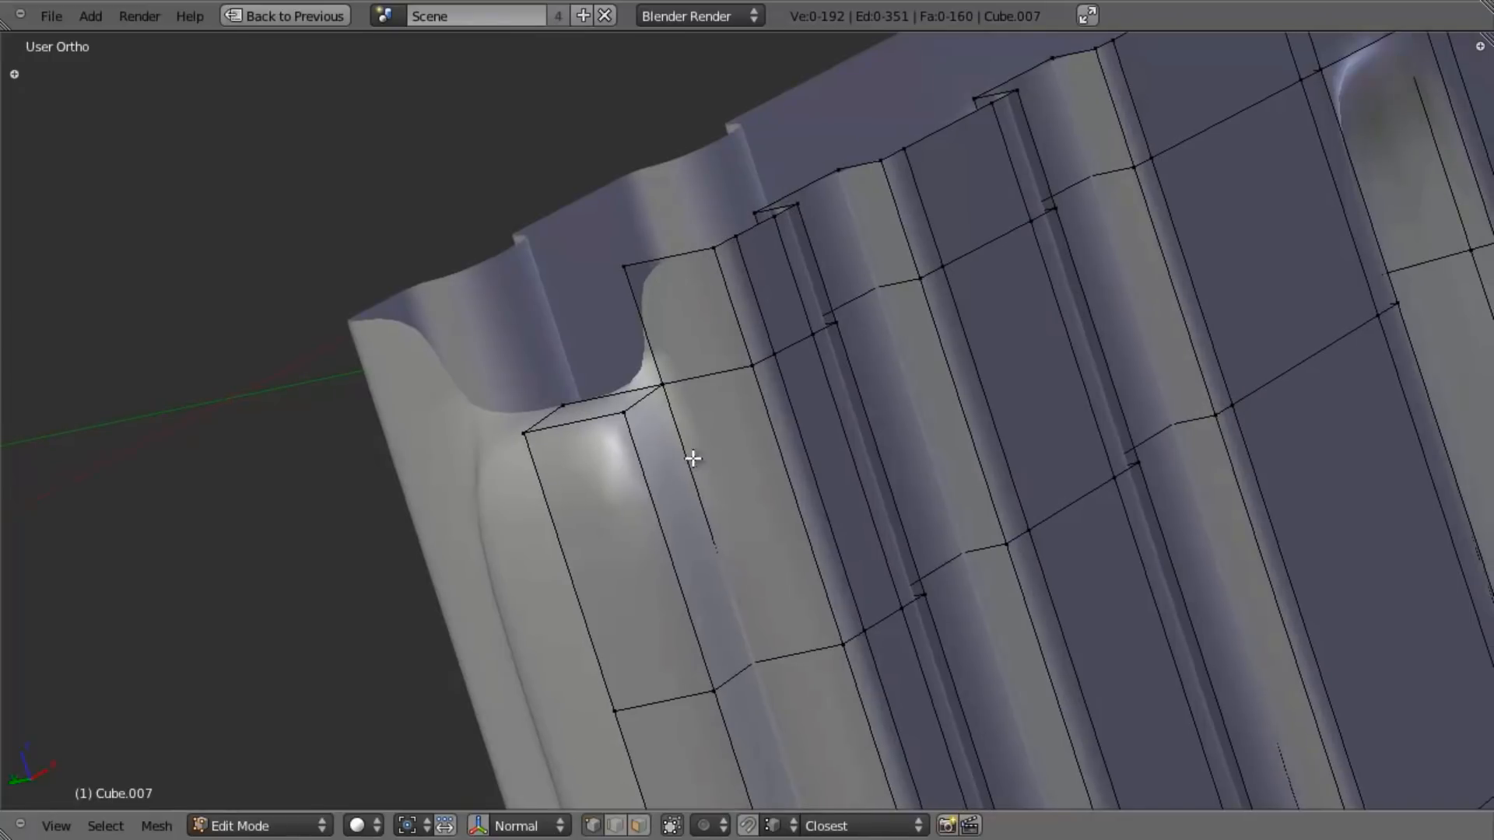
key(ctrl+Tab)
click(704, 497)
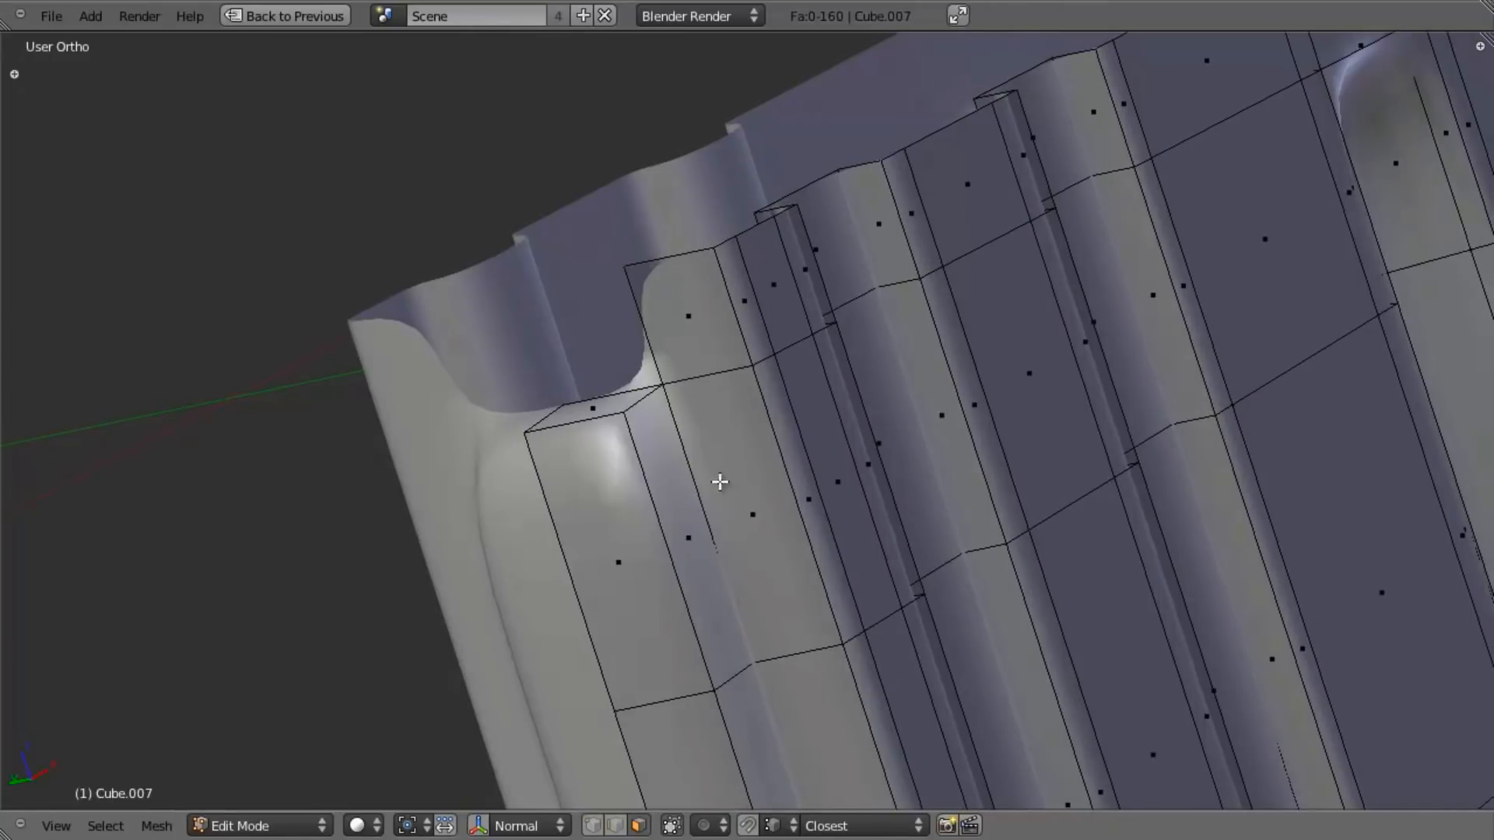
right_click(745, 503)
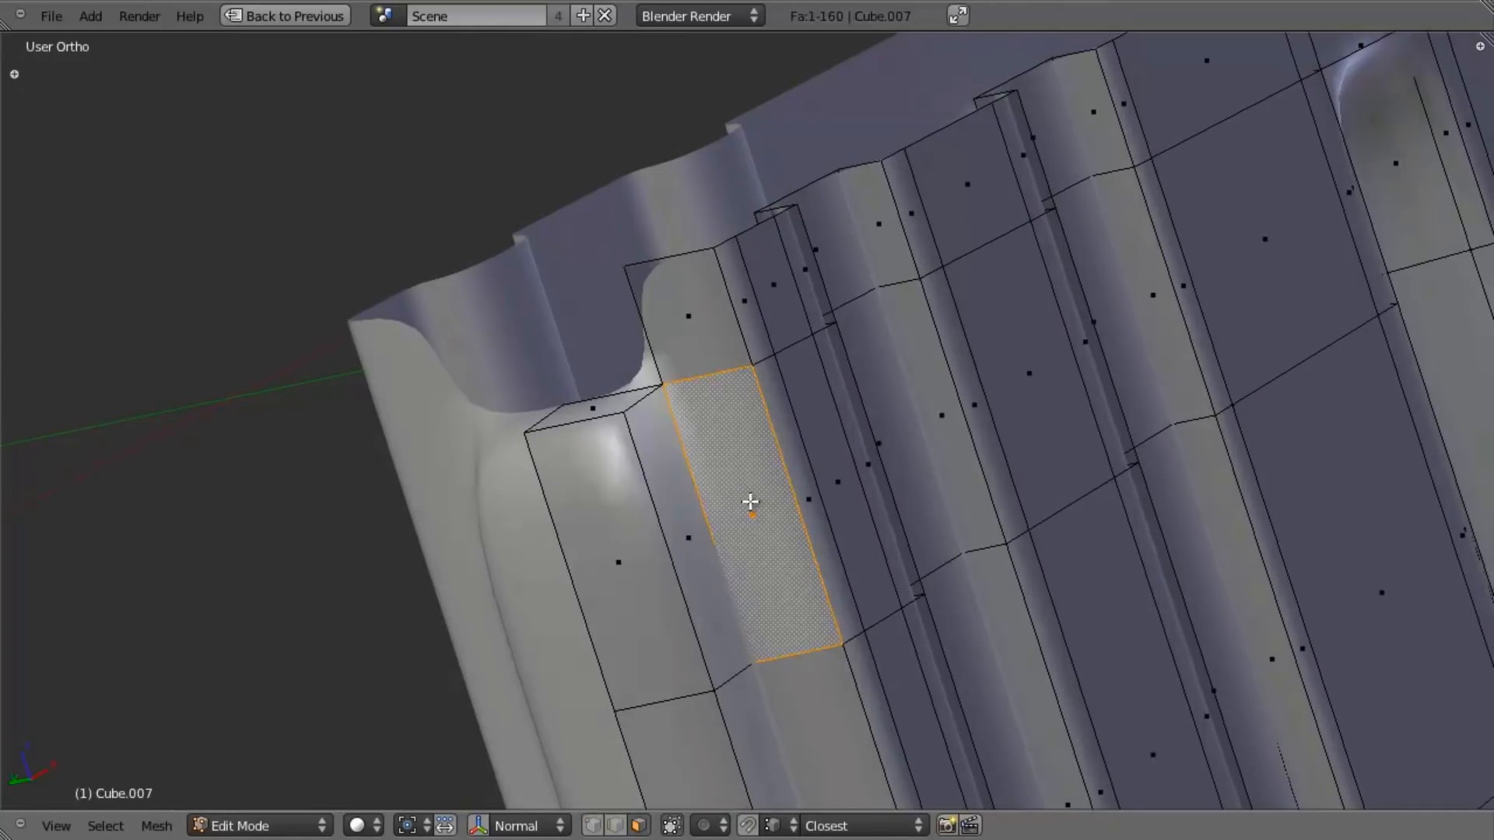
key(h)
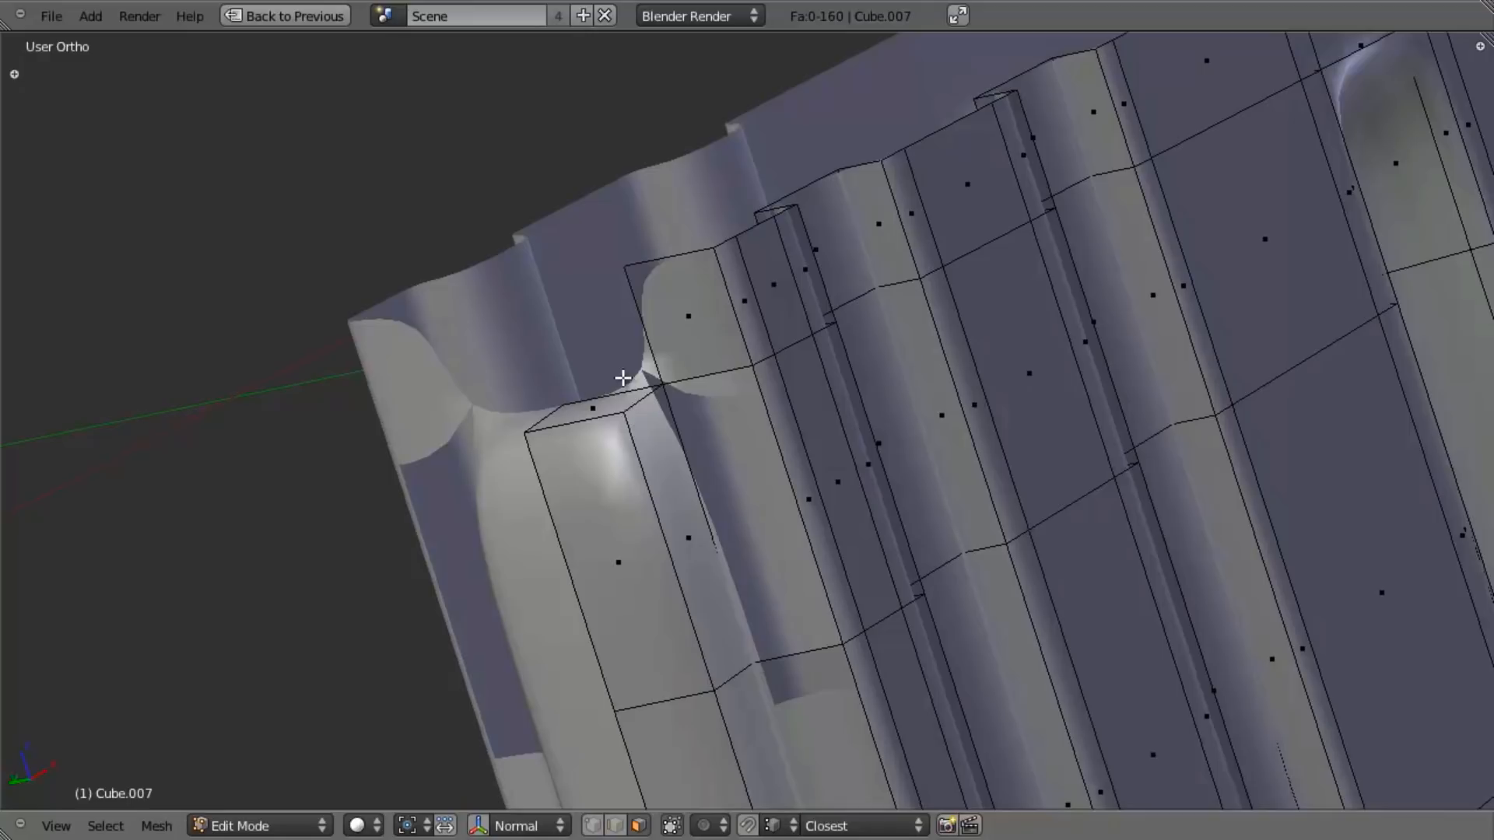
Step: Add an edge loop across the rear ridge and slide it close to the capped end
scroll(610, 424, down, 3)
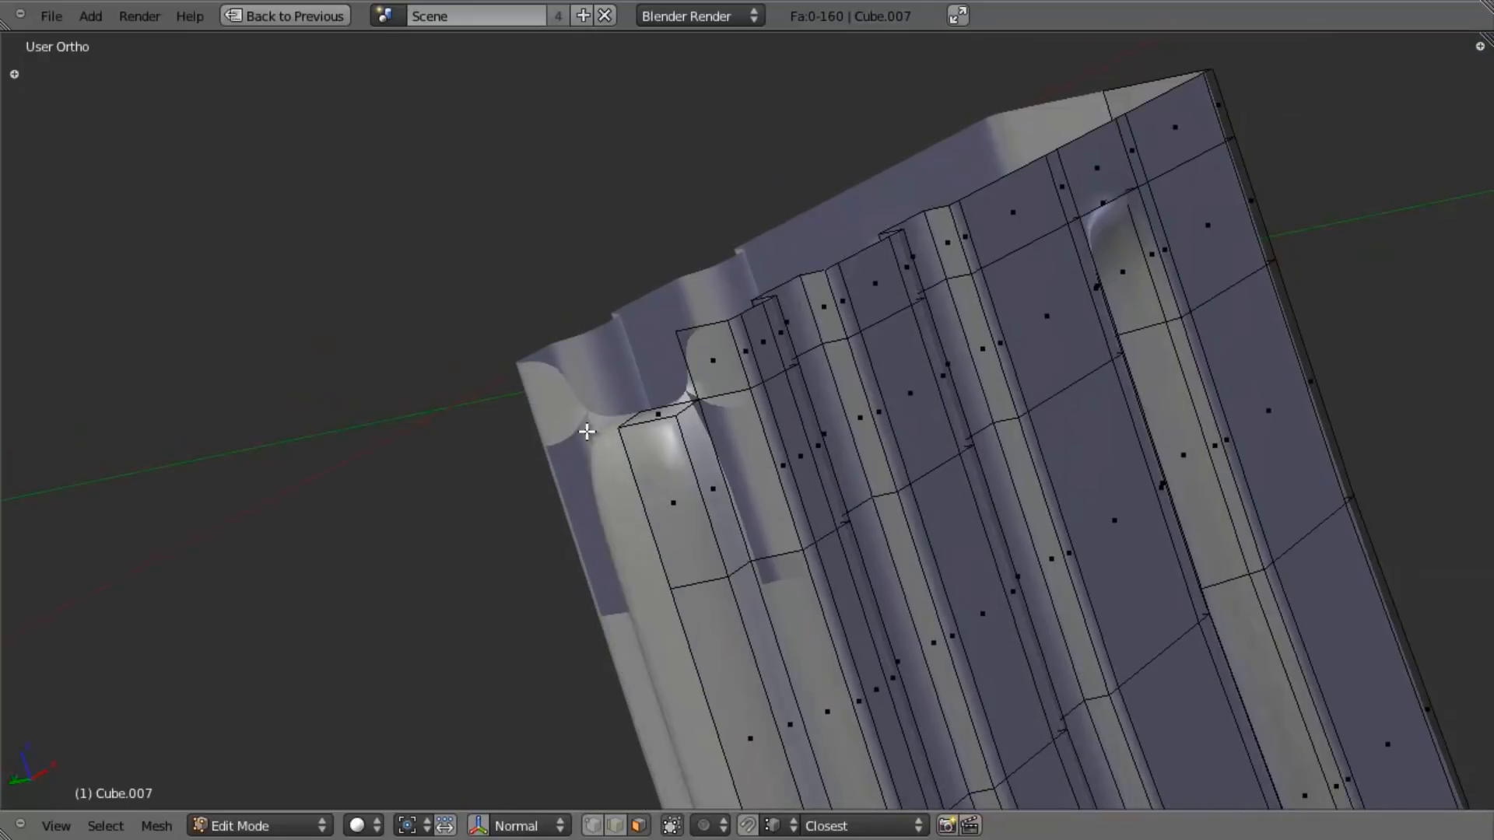
scroll(778, 364, up, 1)
key(ctrl+r)
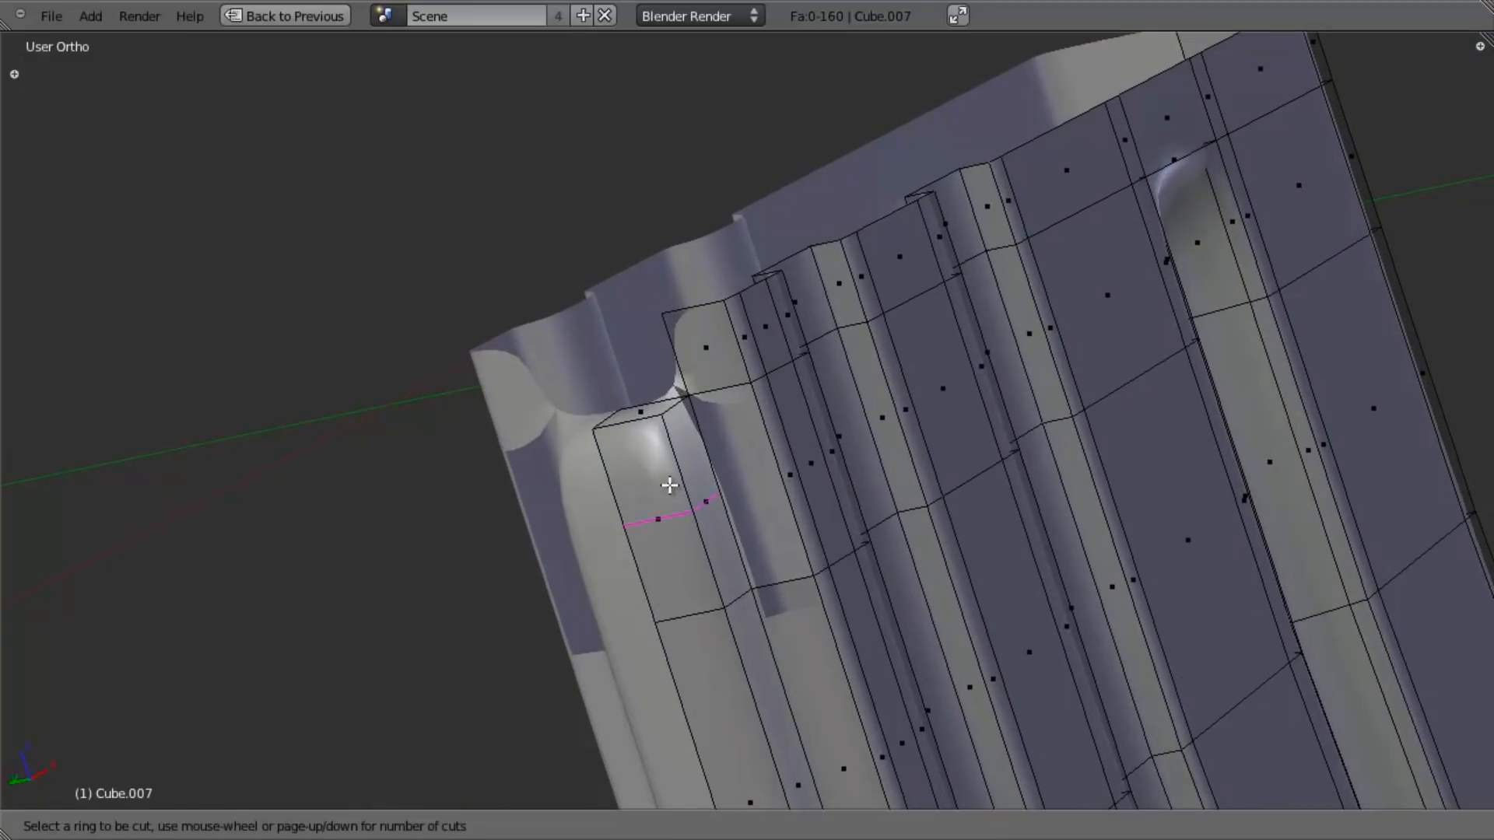
click(670, 485)
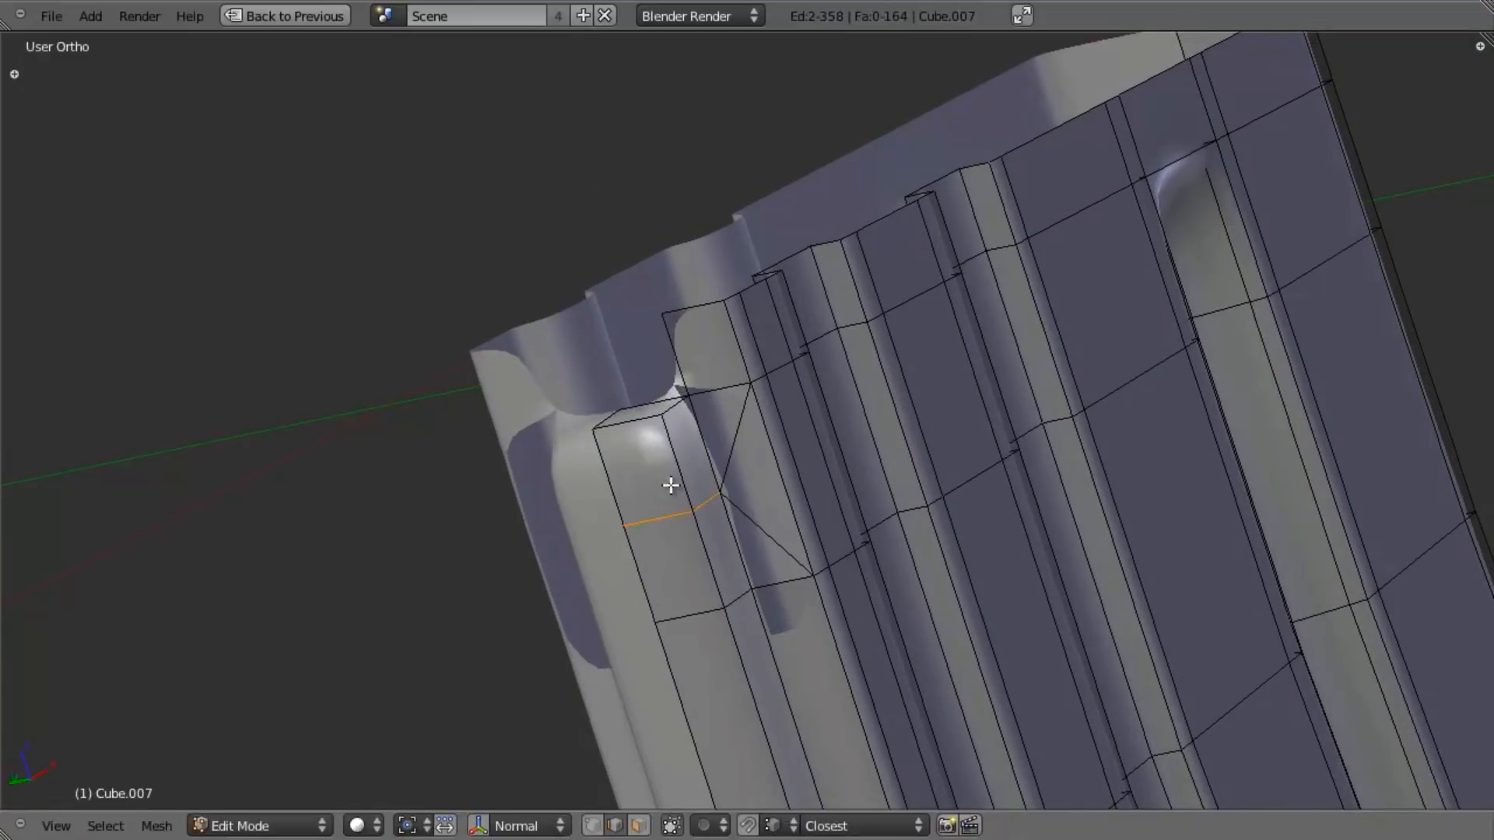
click(657, 400)
scroll(663, 435, up, 2)
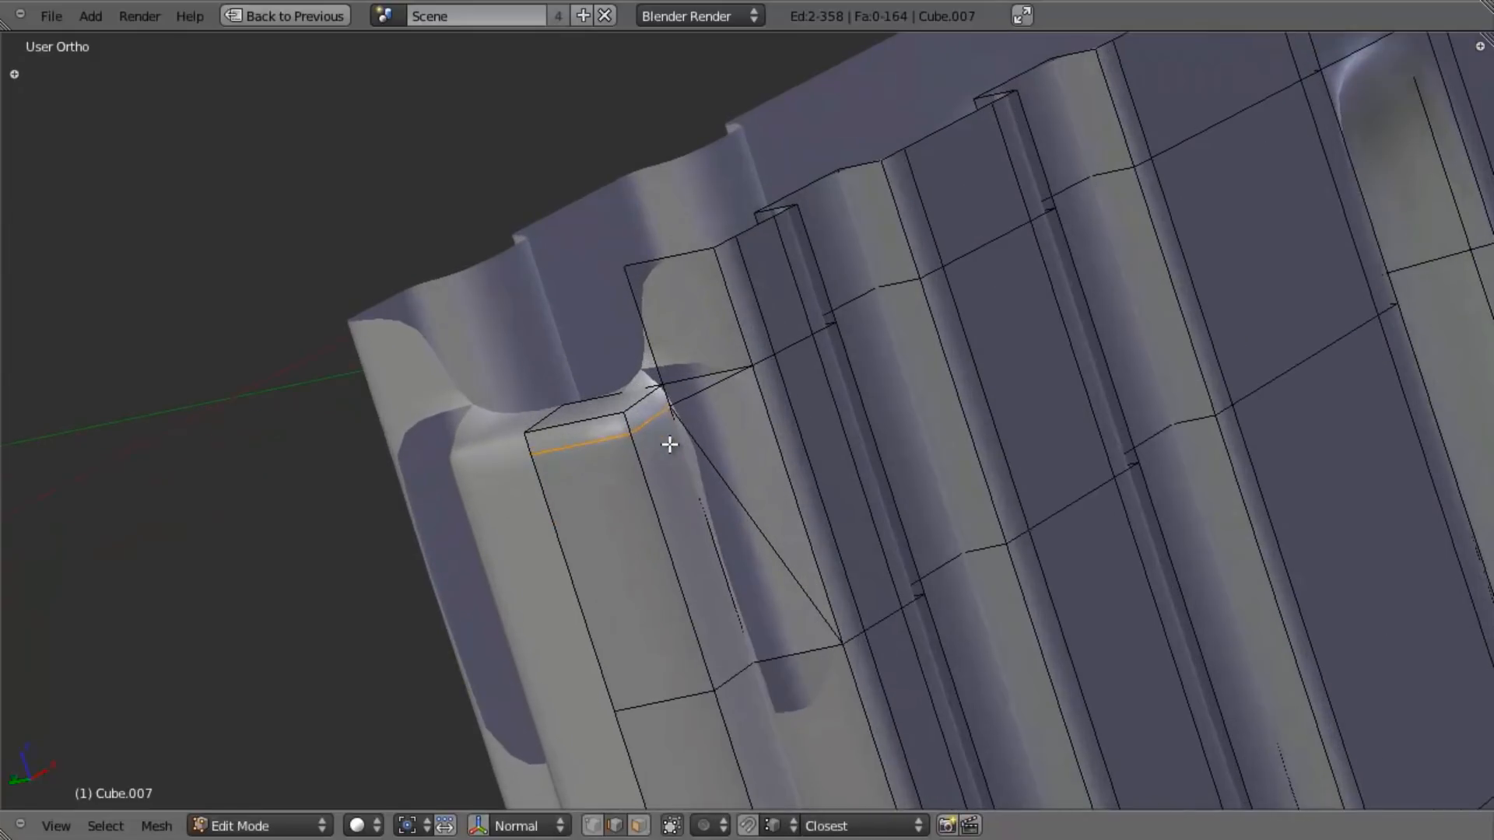
Step: Add a second edge loop across the ridge just below the first, and fine-tune the first loop with Edge Slide
key(ctrl+r)
click(660, 528)
click(657, 521)
key(ctrl+r)
click(659, 535)
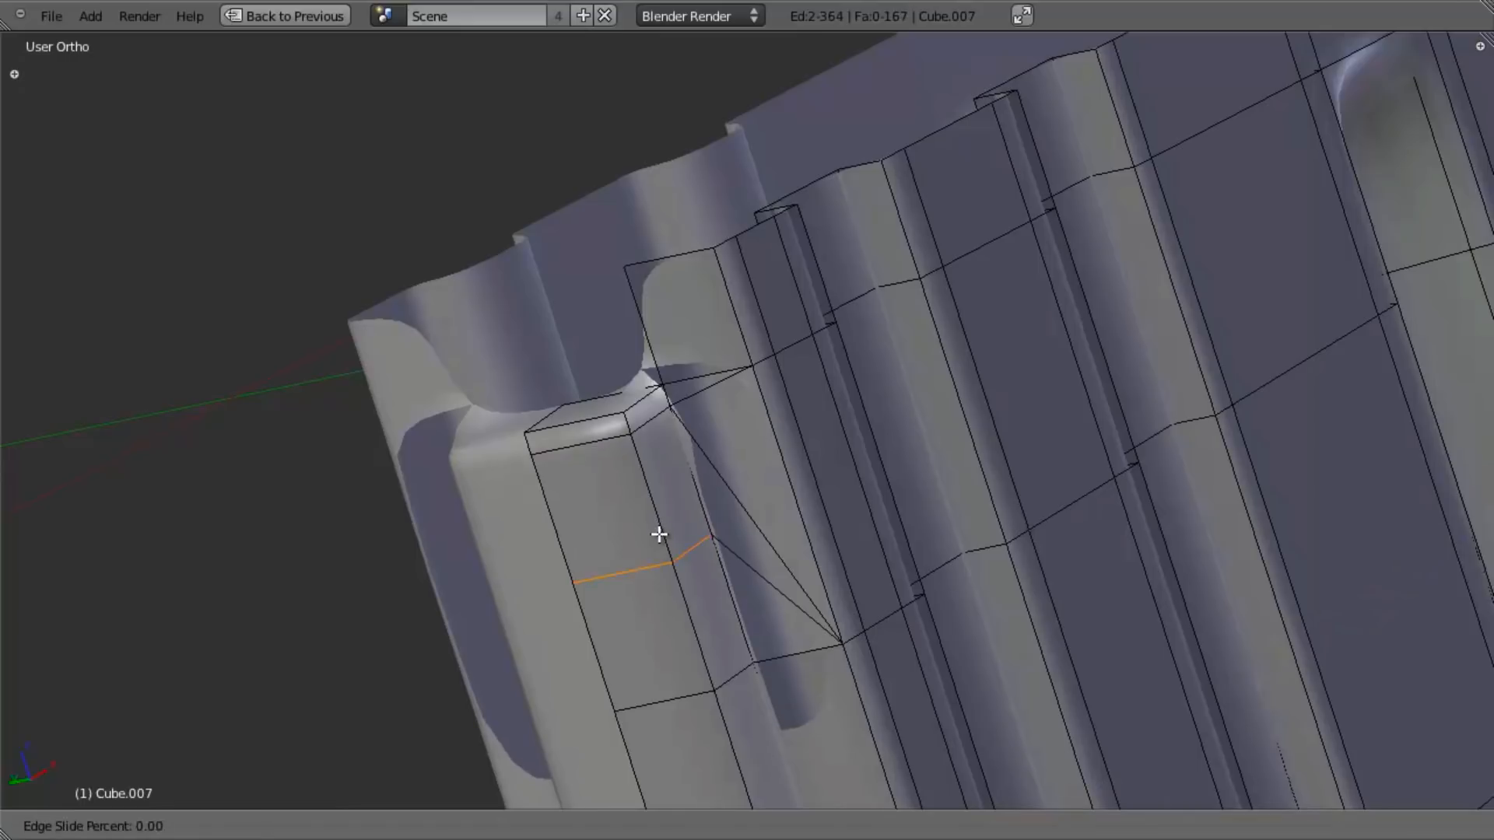
click(647, 417)
key(ctrl+e)
click(648, 430)
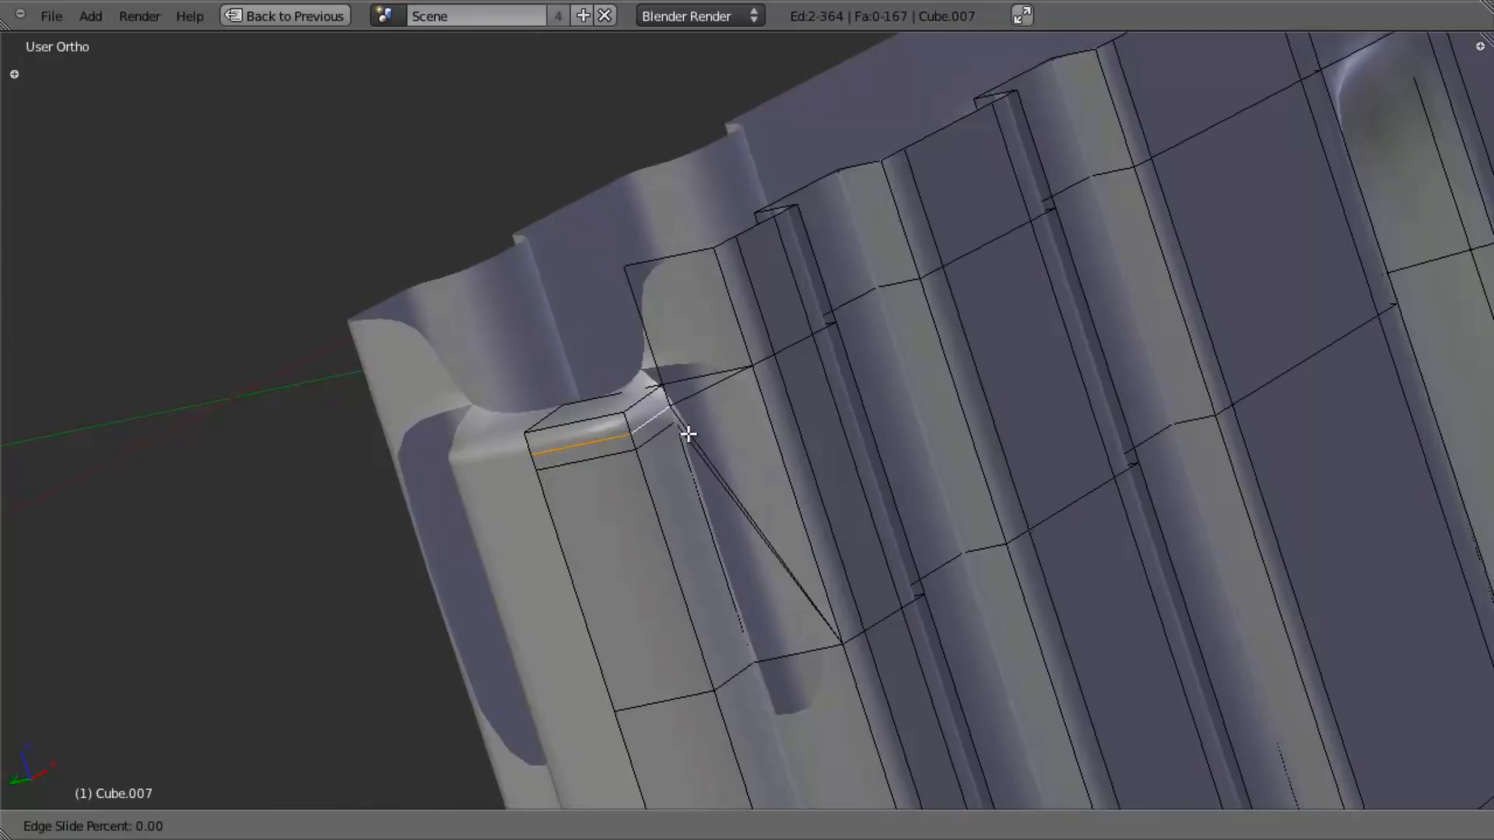
click(687, 421)
Step: Select the four triangulated side faces beside the ridge's capped end and delete them
scroll(678, 442, up, 2)
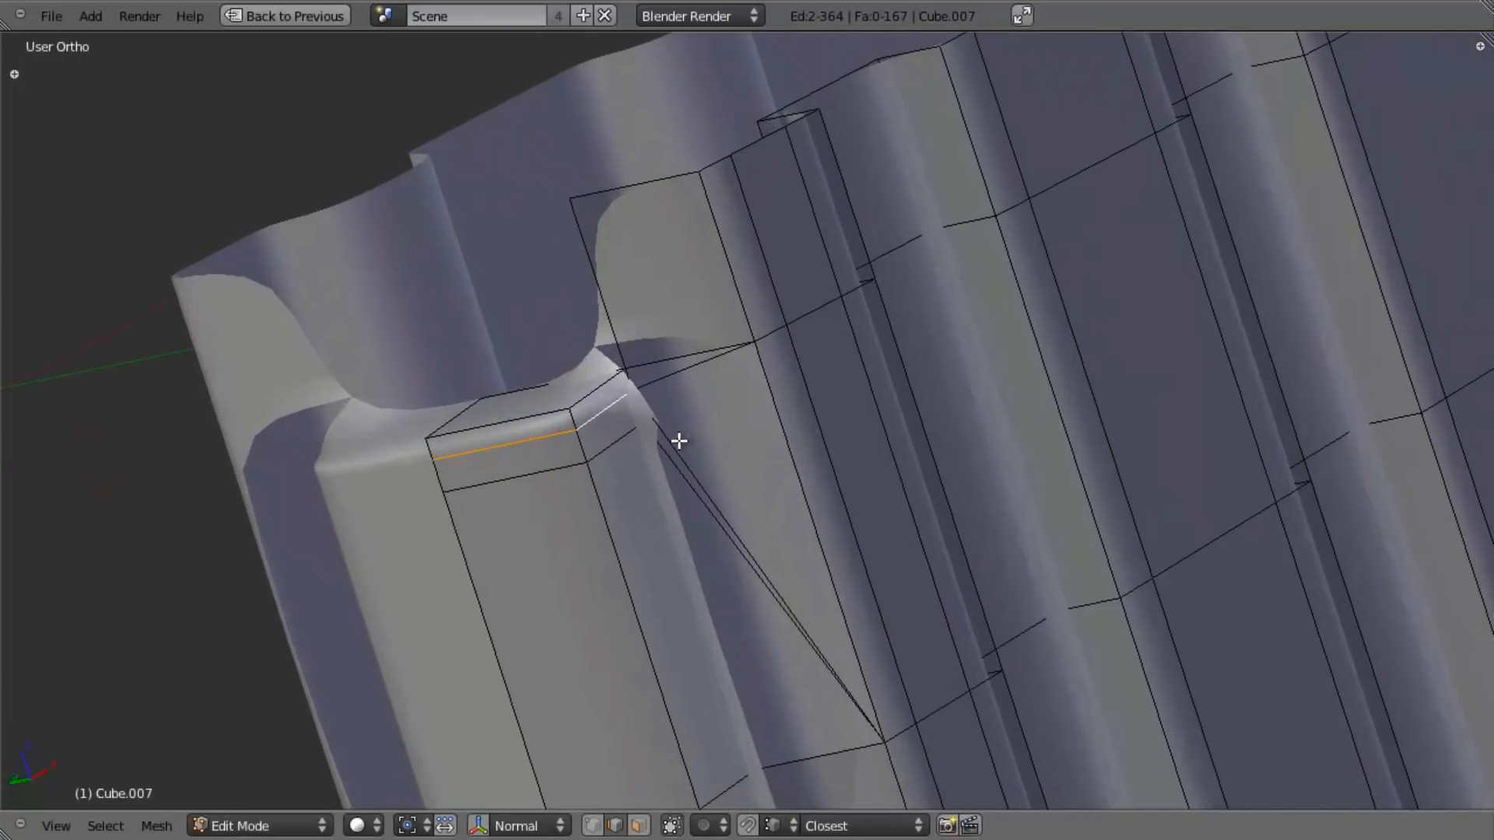
key(a)
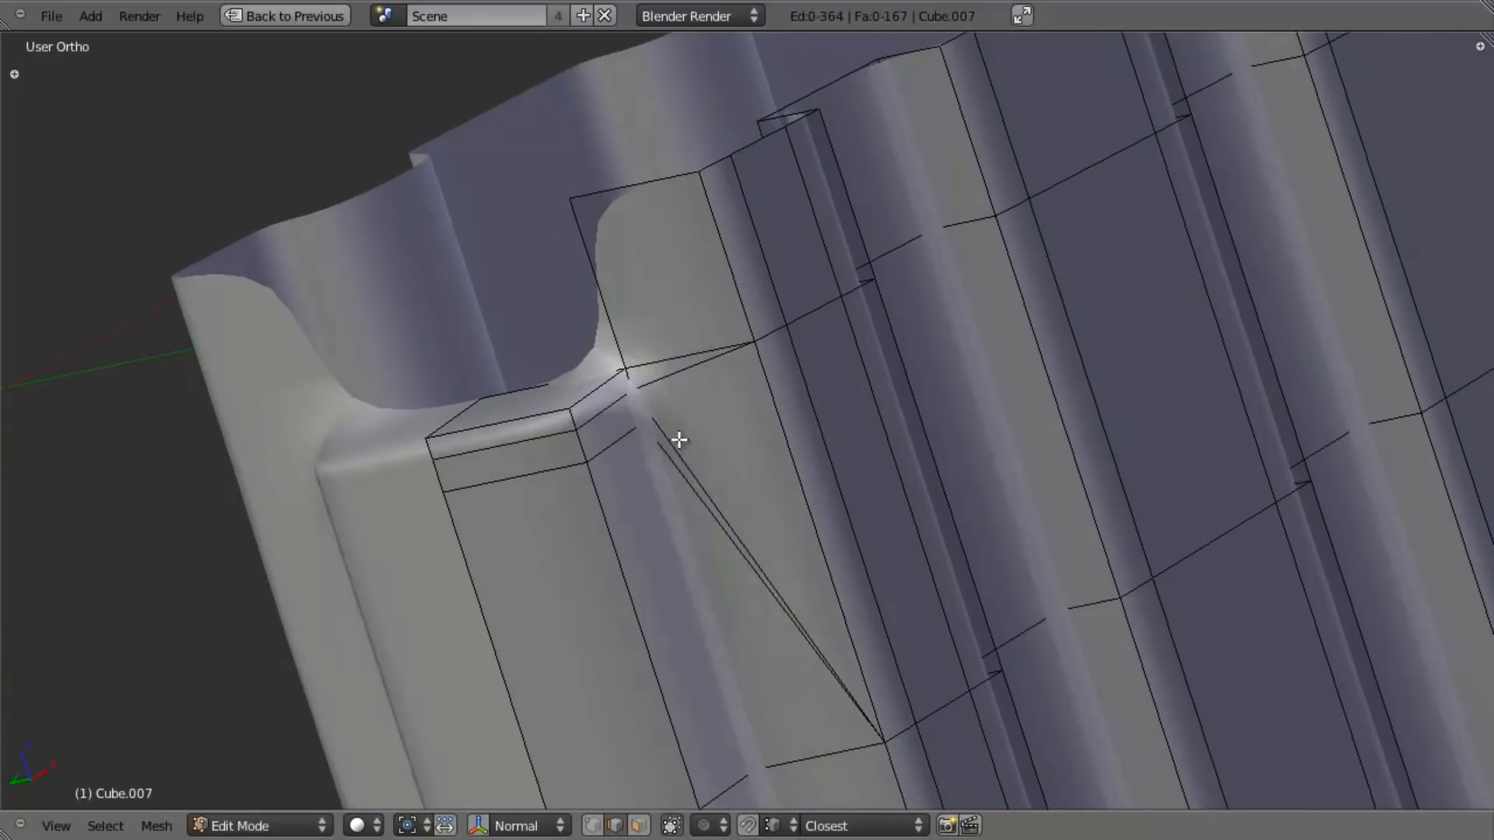
key(ctrl+Tab)
click(667, 435)
middle_drag(627, 434, 667, 435)
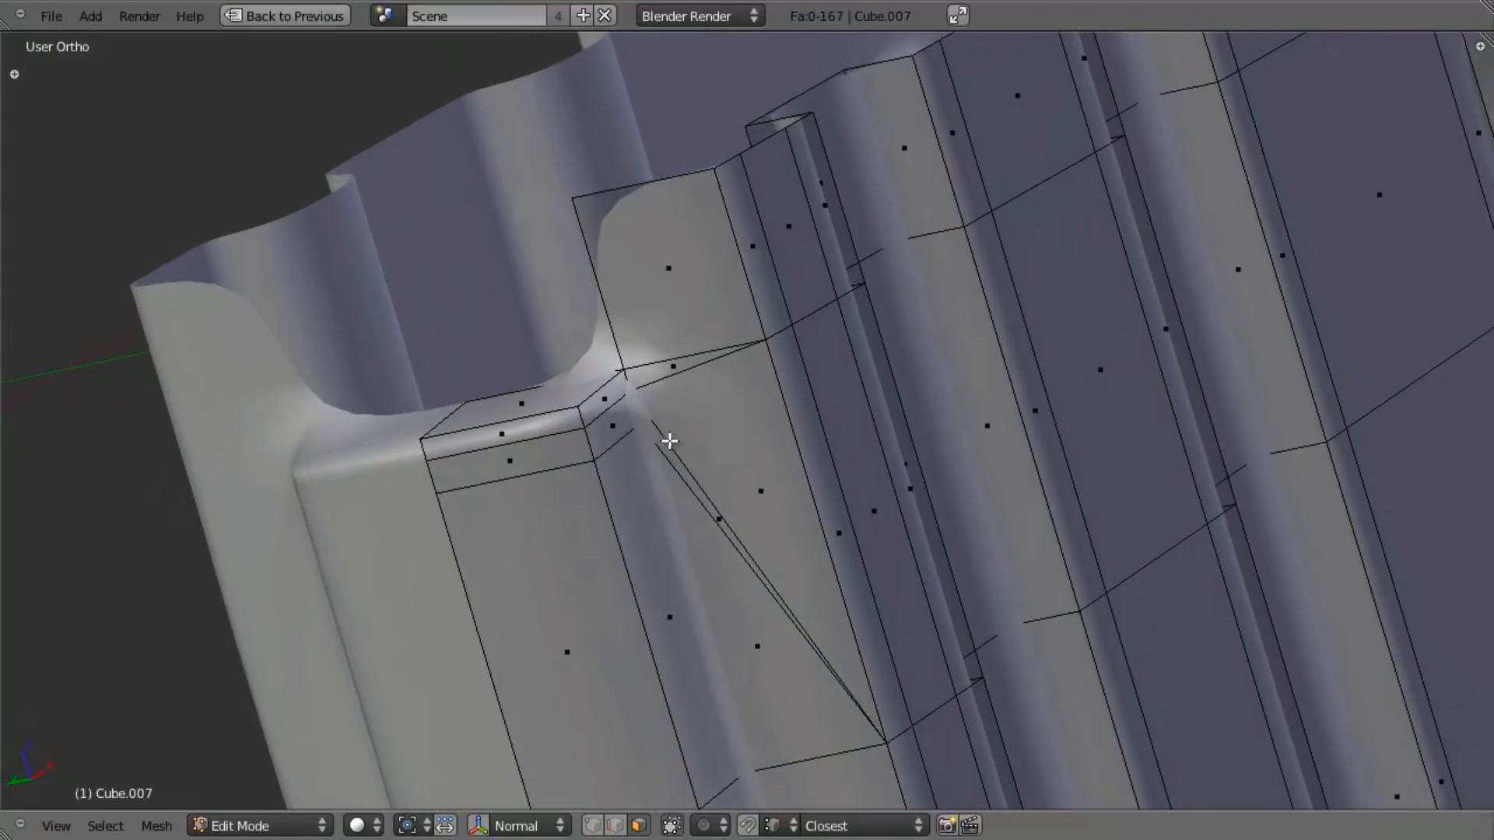
right_click(717, 570)
shift+right_click(710, 510)
shift+right_click(684, 424)
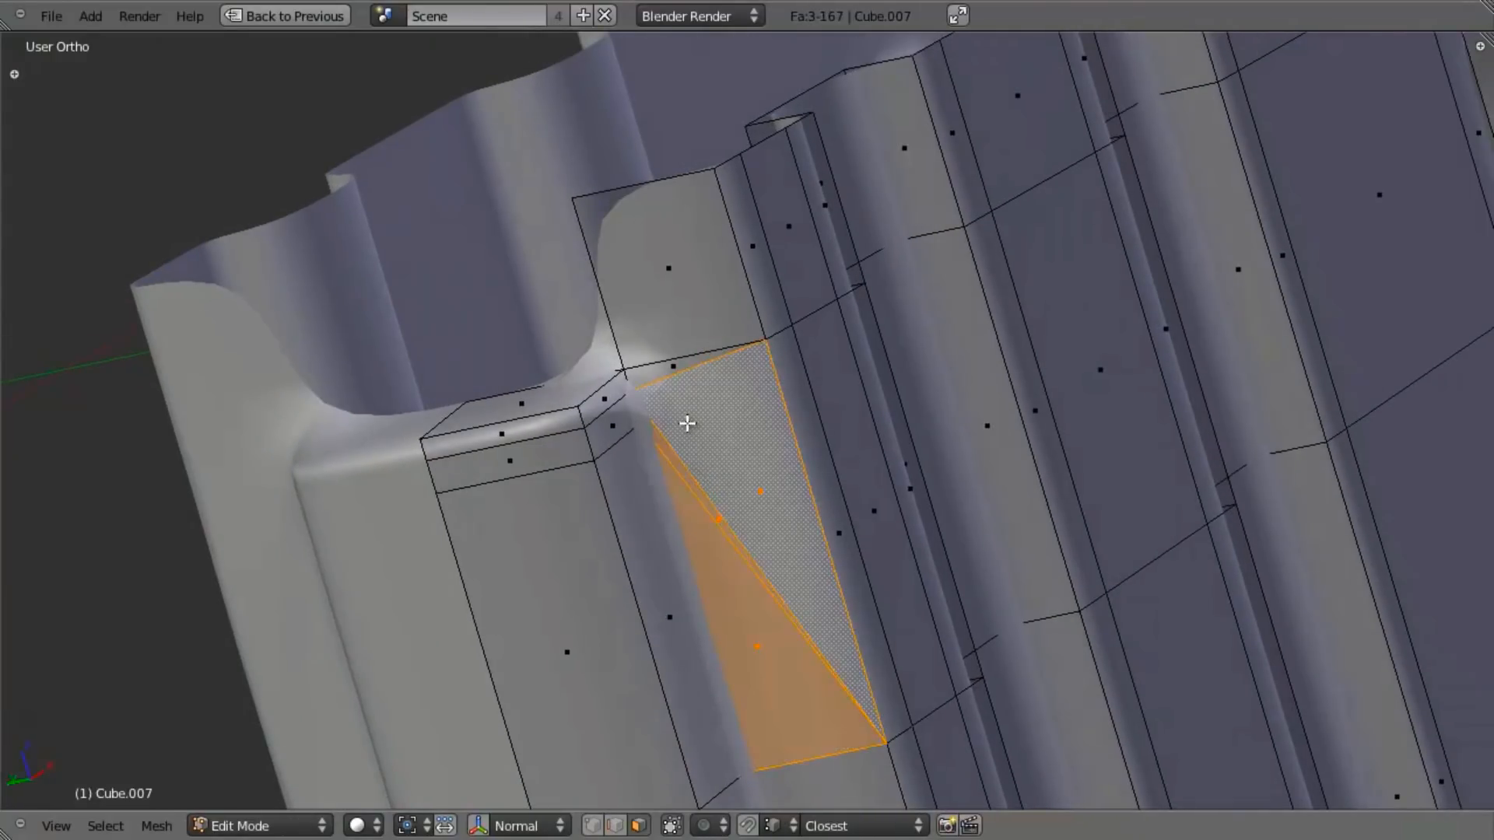
shift+right_click(675, 368)
middle_drag(781, 450, 760, 443)
key(x)
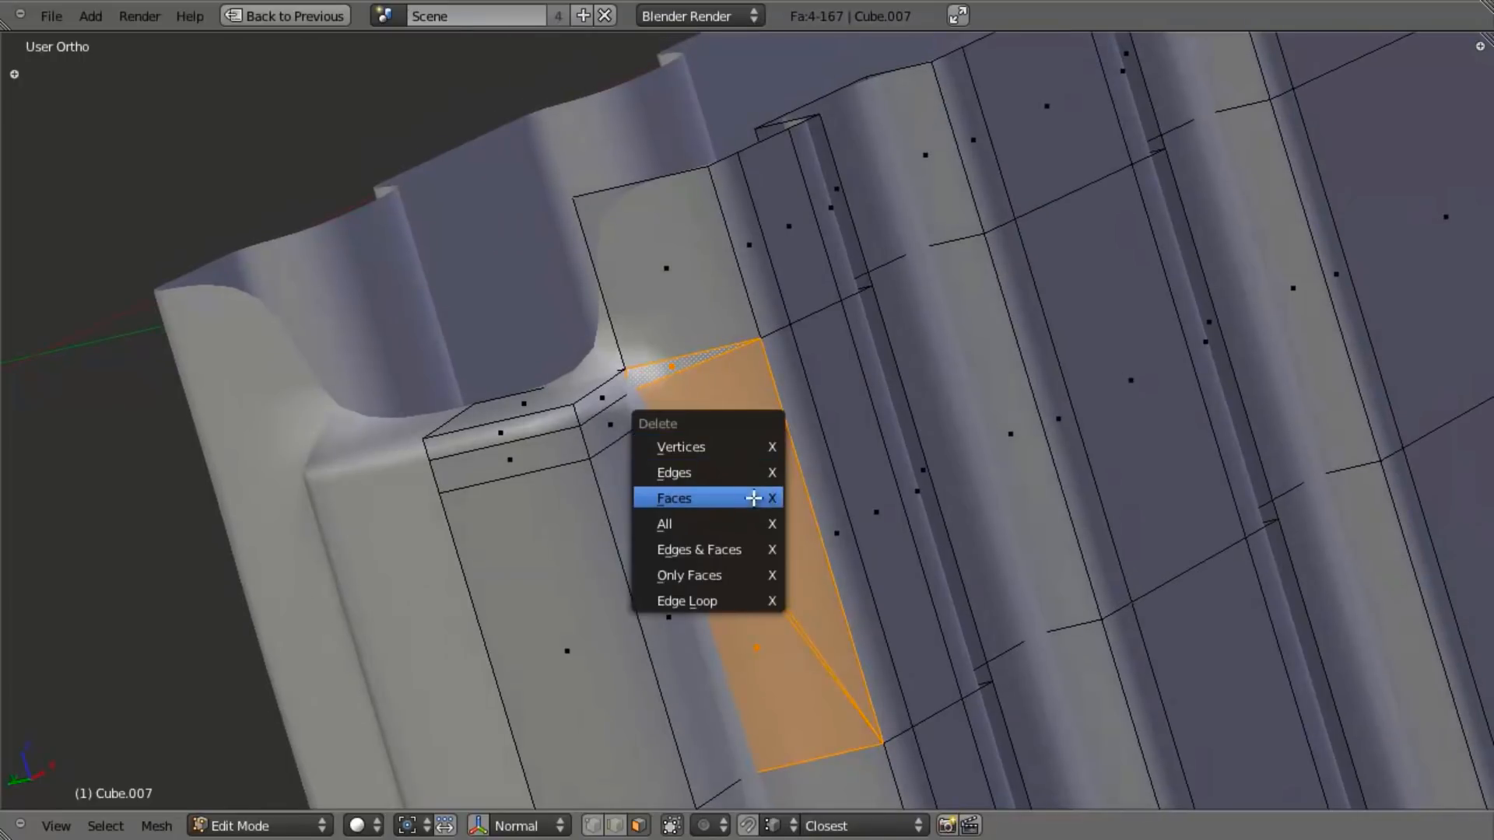
click(751, 500)
Step: In vertex selection mode, add centred loop cuts to the side faces above and below the hole beside the ridge
key(ctrl+Tab)
click(727, 389)
middle_drag(727, 389, 774, 527)
scroll(767, 540, up, 2)
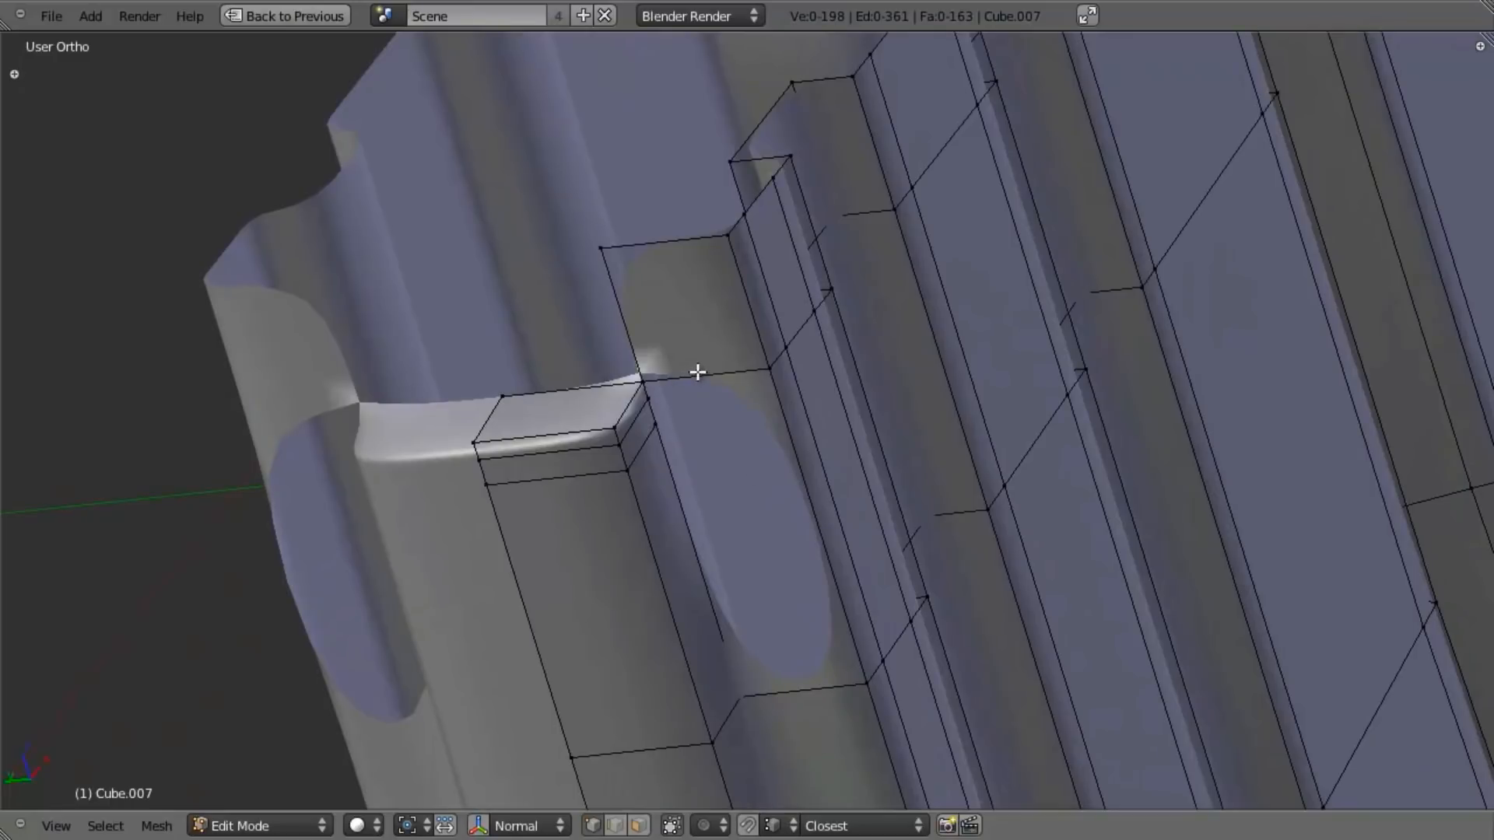
key(ctrl+r)
click(699, 362)
right_click(699, 362)
key(ctrl+r)
click(800, 714)
right_click(801, 714)
Step: Select both new edge loops and move them along Y close to the ridge's side edge
alt+shift+right_click(679, 327)
middle_drag(747, 467, 783, 503)
key(g)
key(y)
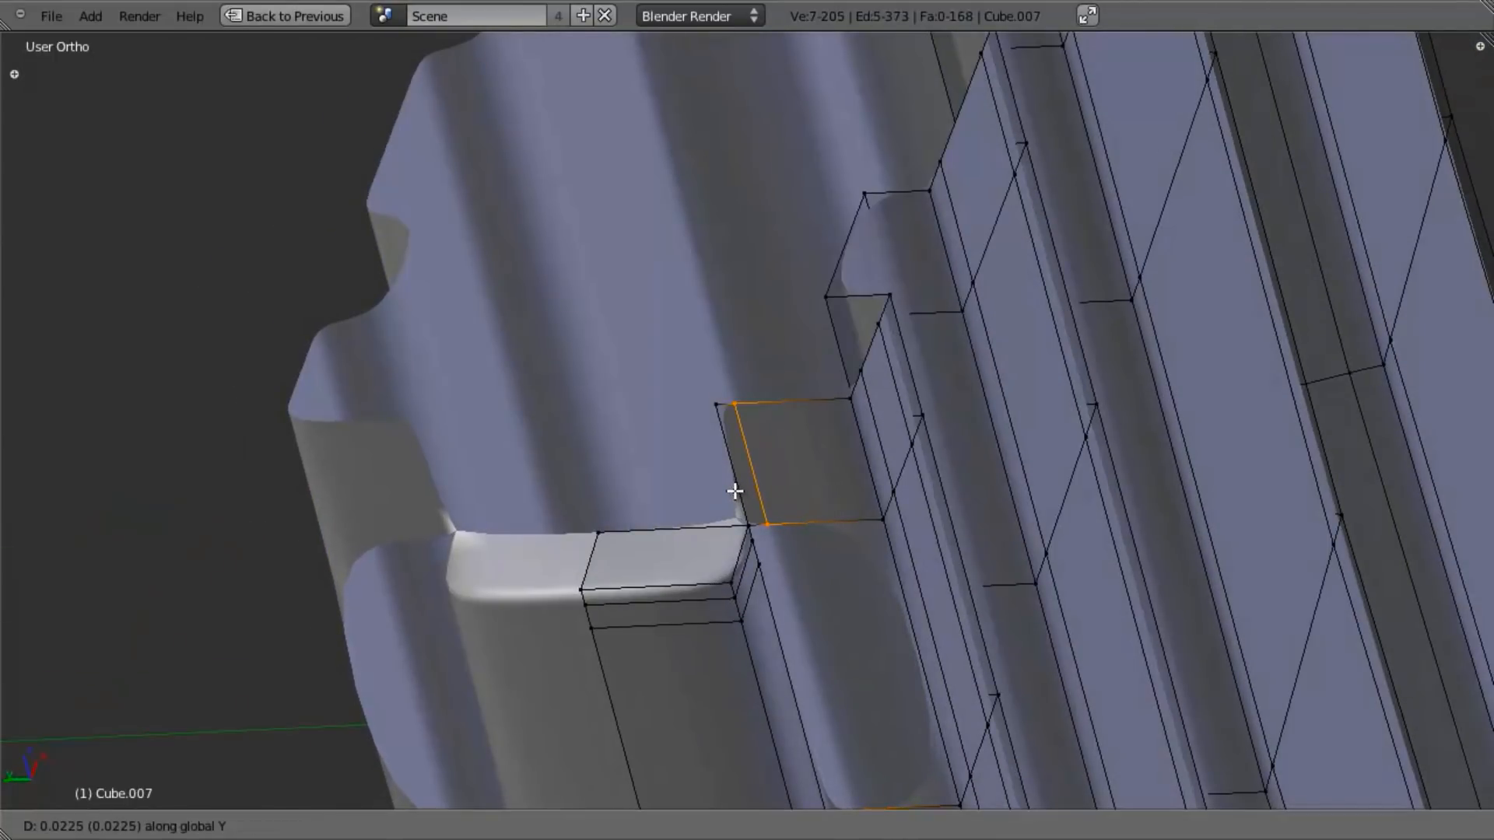
click(733, 493)
Step: Extrude the four ridge-side vertices bordering the hole, using Vertex snapping to align them with the new edge loop
shift+middle_drag(810, 651, 684, 424)
right_click(644, 354)
shift+right_click(654, 372)
shift+right_click(663, 395)
shift+right_click(722, 639)
scroll(761, 606, down, 4)
scroll(755, 558, up, 4)
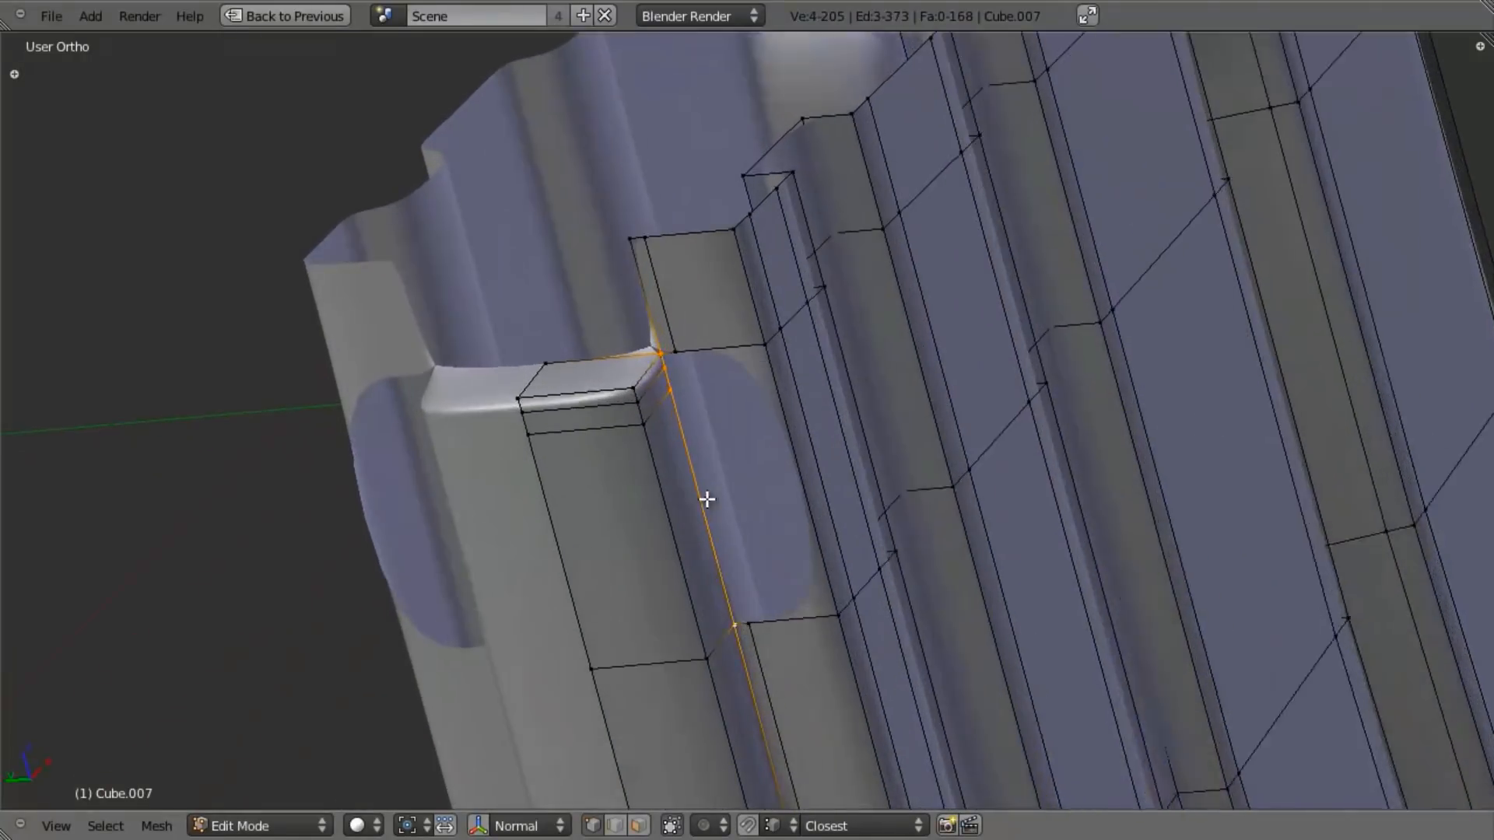
key(ctrl+shift+Tab)
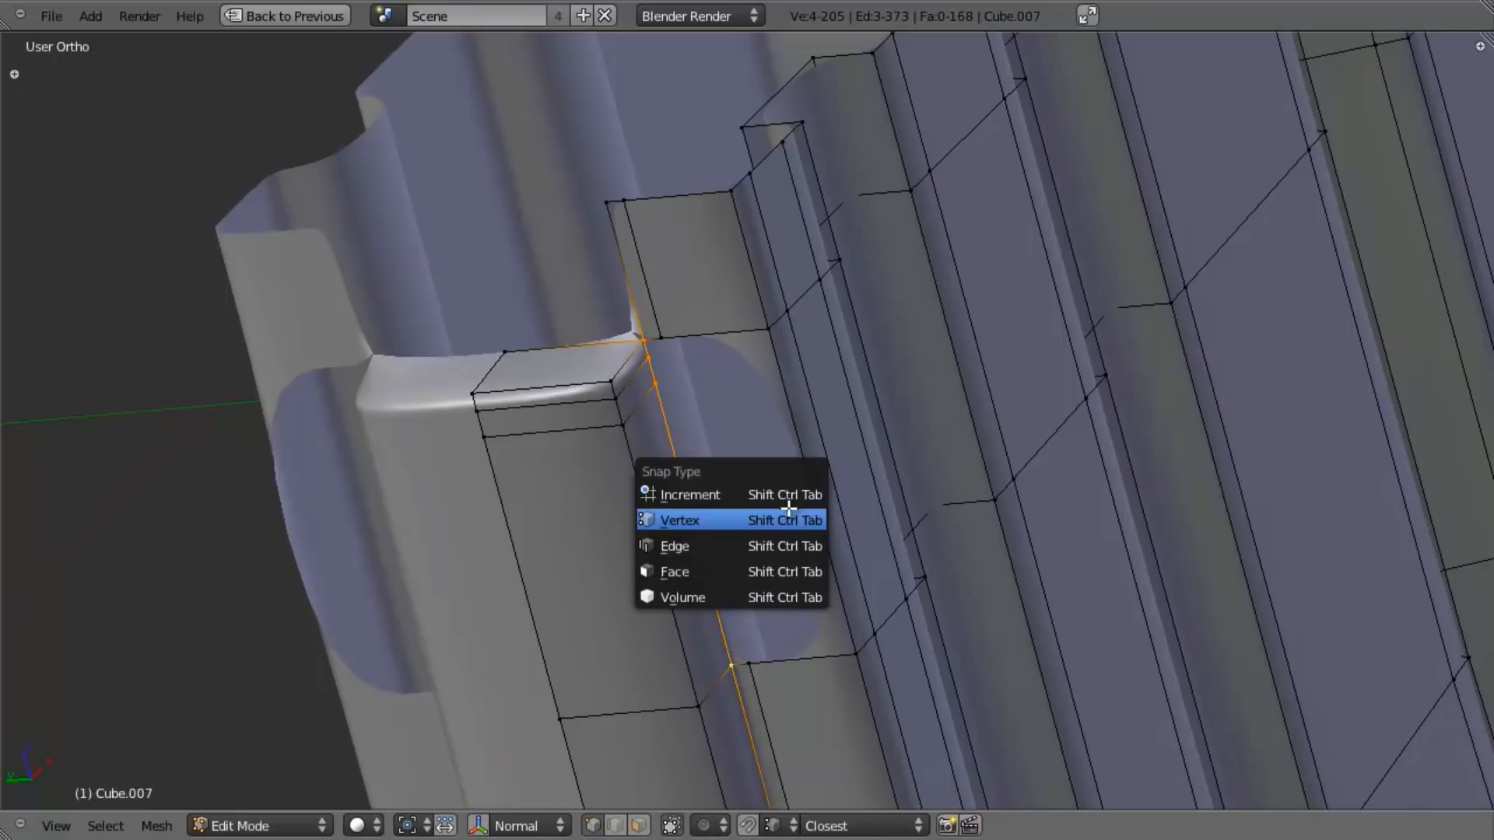
click(787, 510)
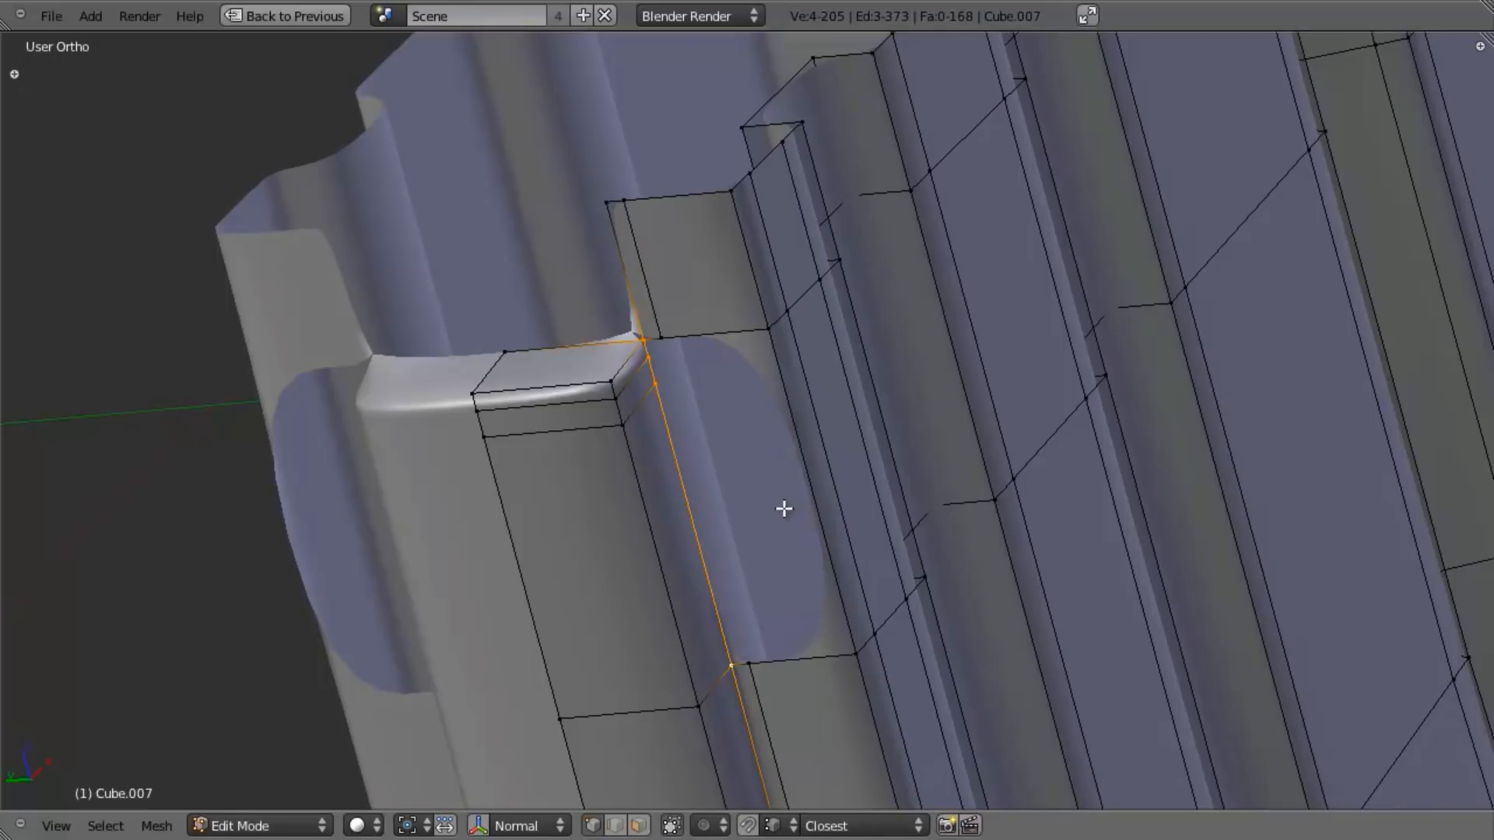
key(e)
click(657, 337)
Step: Remove doubles from the whole magazine mesh to weld the extruded strip to its neighbours
middle_drag(680, 490, 694, 382)
key(a)
key(w)
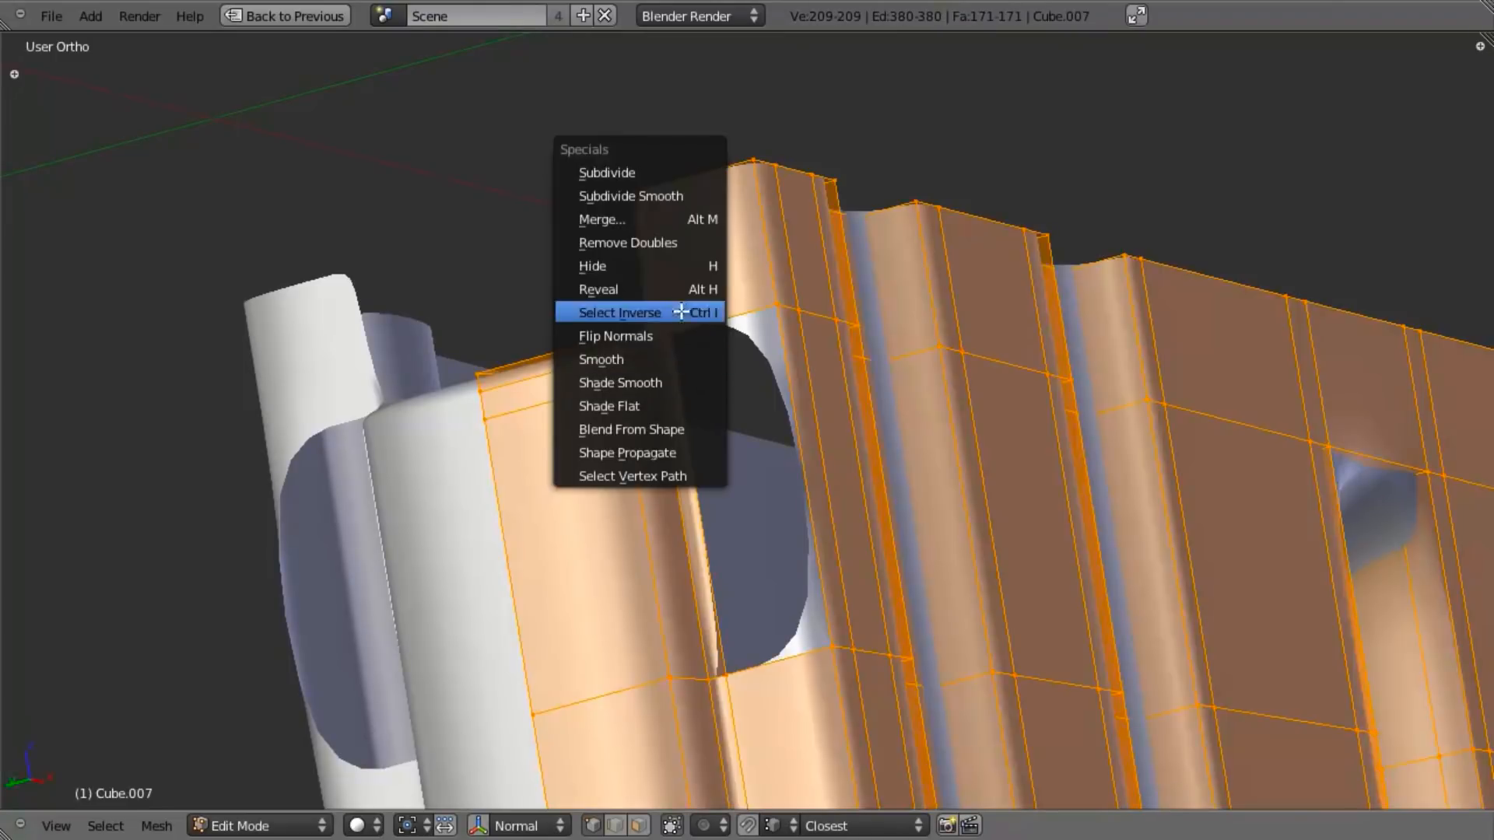
click(659, 238)
middle_drag(659, 238, 820, 511)
key(a)
scroll(801, 465, up, 4)
scroll(820, 512, up, 2)
scroll(820, 512, up, 1)
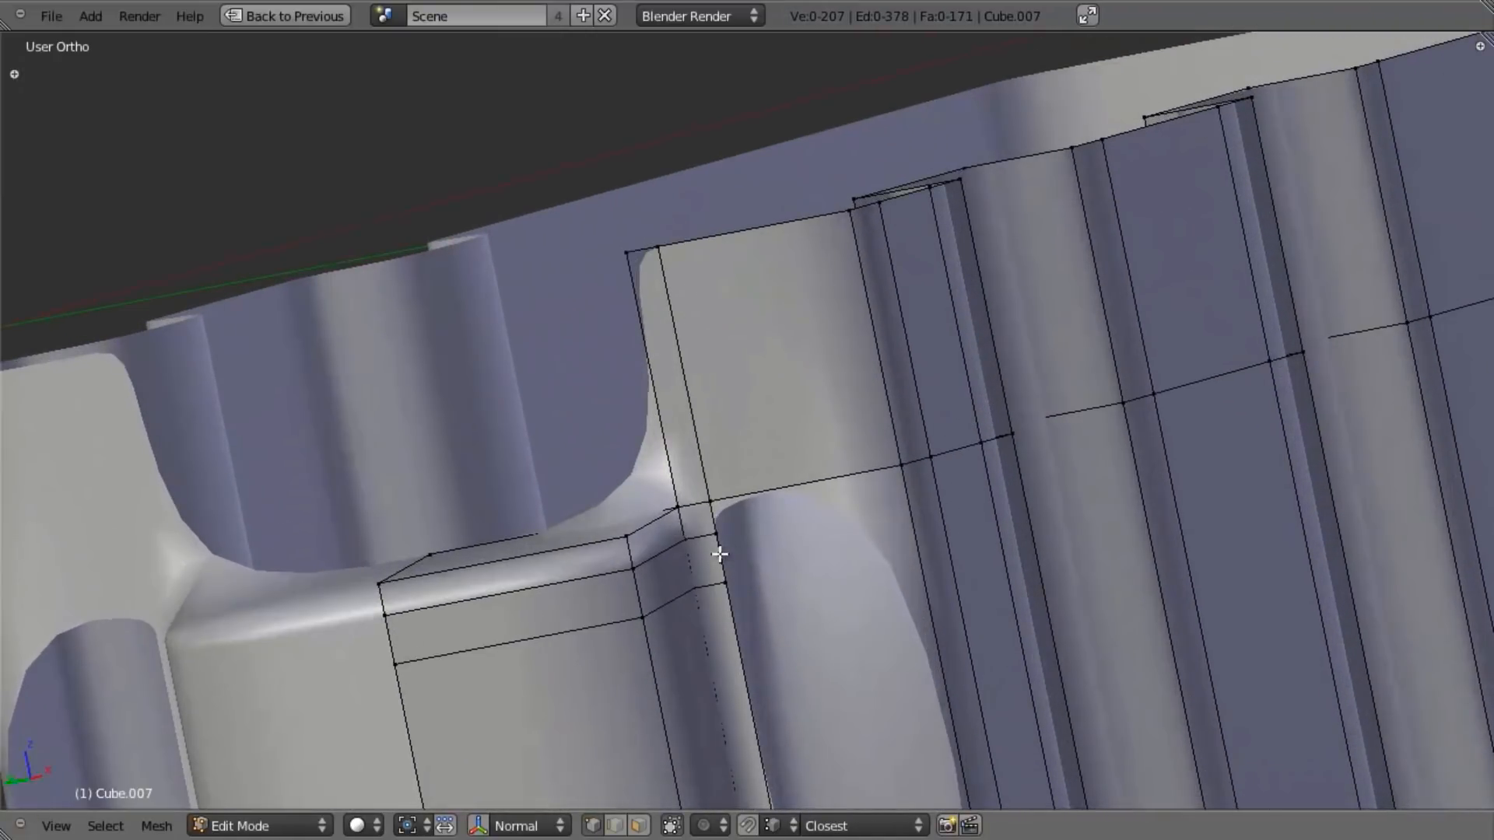
scroll(732, 492, down, 3)
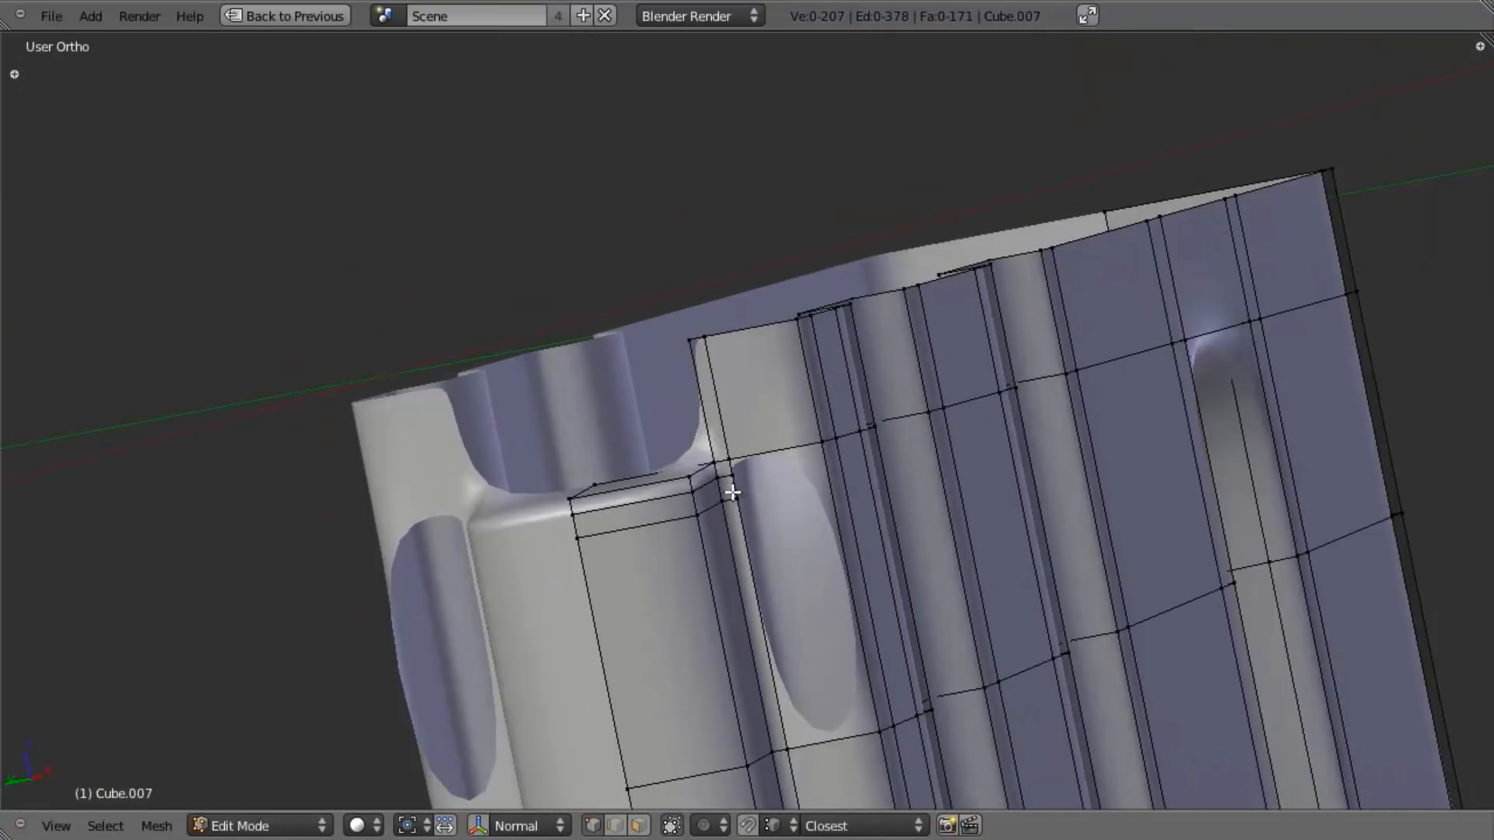
Step: Select the narrow face loop along the ridge's side, inspect its continuity, and deselect it
key(ctrl+Tab)
key(Down)
key(Return)
alt+right_click(779, 745)
middle_drag(779, 745, 724, 251)
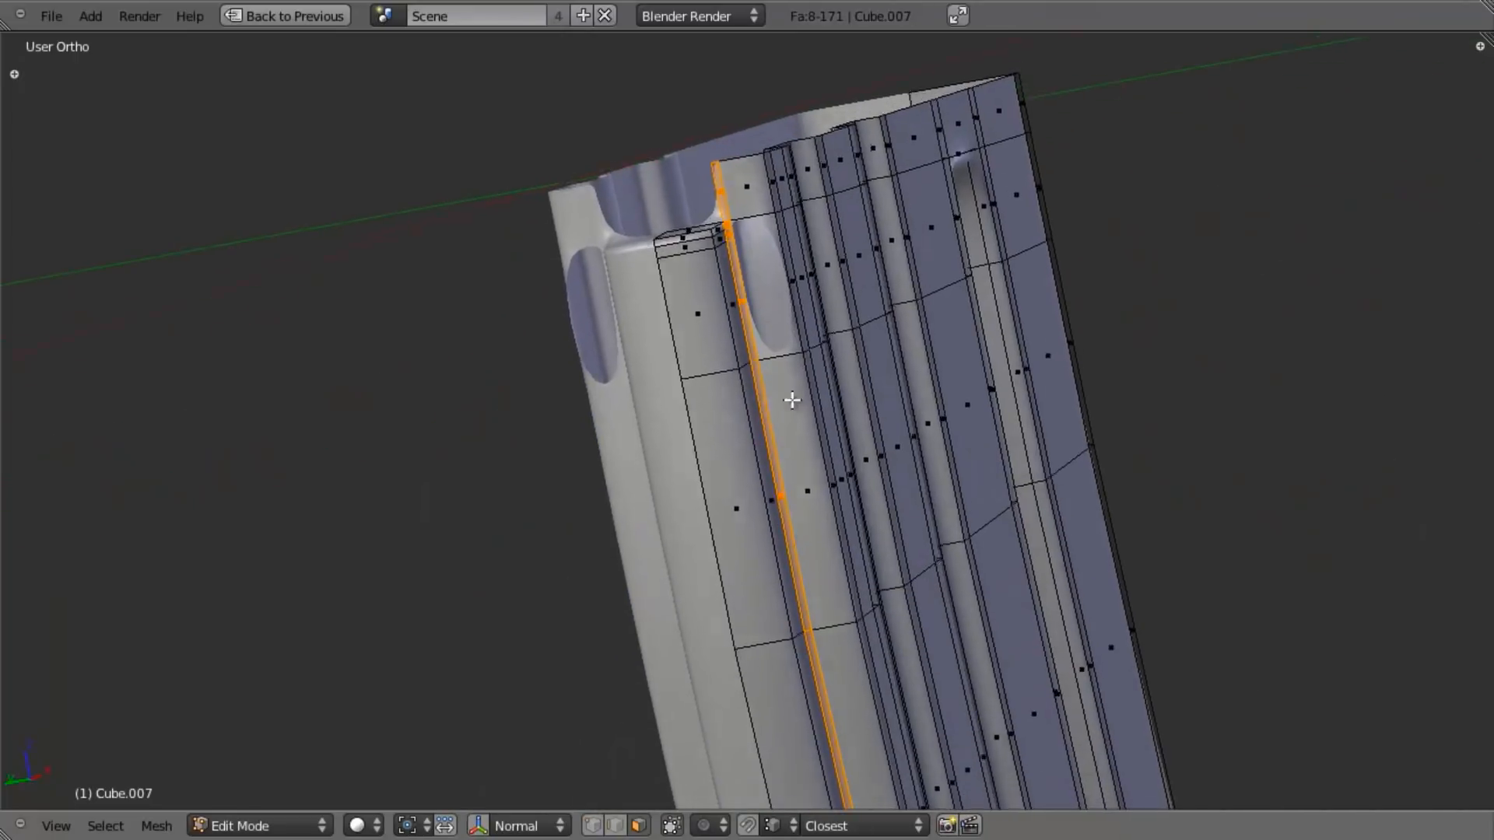
middle_drag(791, 386, 803, 411)
scroll(803, 411, up, 2)
middle_drag(799, 300, 804, 511)
scroll(807, 516, up, 3)
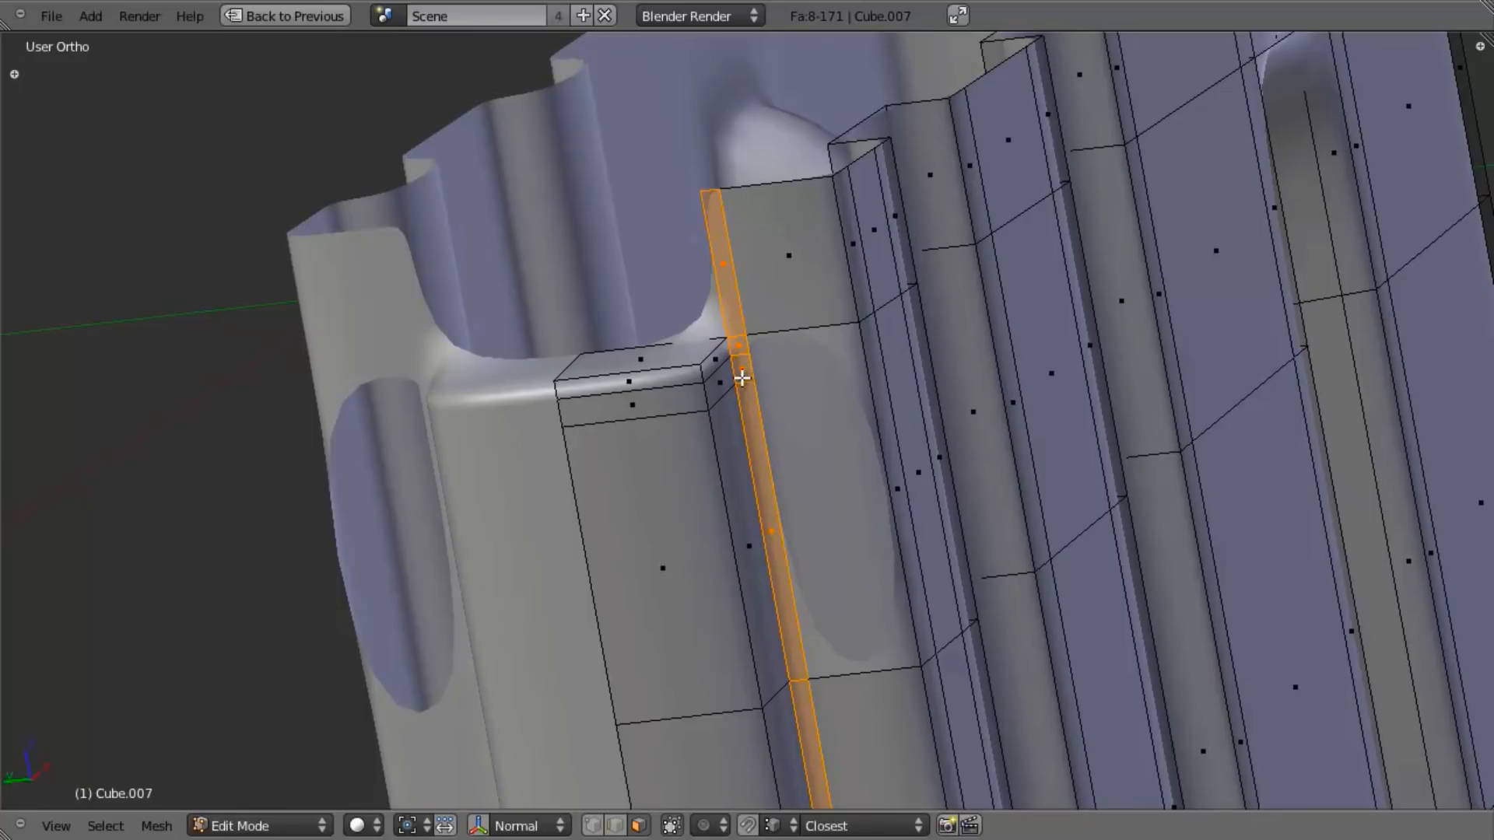
key(a)
Step: In vertex selection mode, shift the strip's vertex near the hole's upper corner slightly along Y
scroll(743, 350, up, 2)
key(ctrl+Tab)
click(743, 305)
middle_drag(761, 317, 841, 393)
key(g)
key(y)
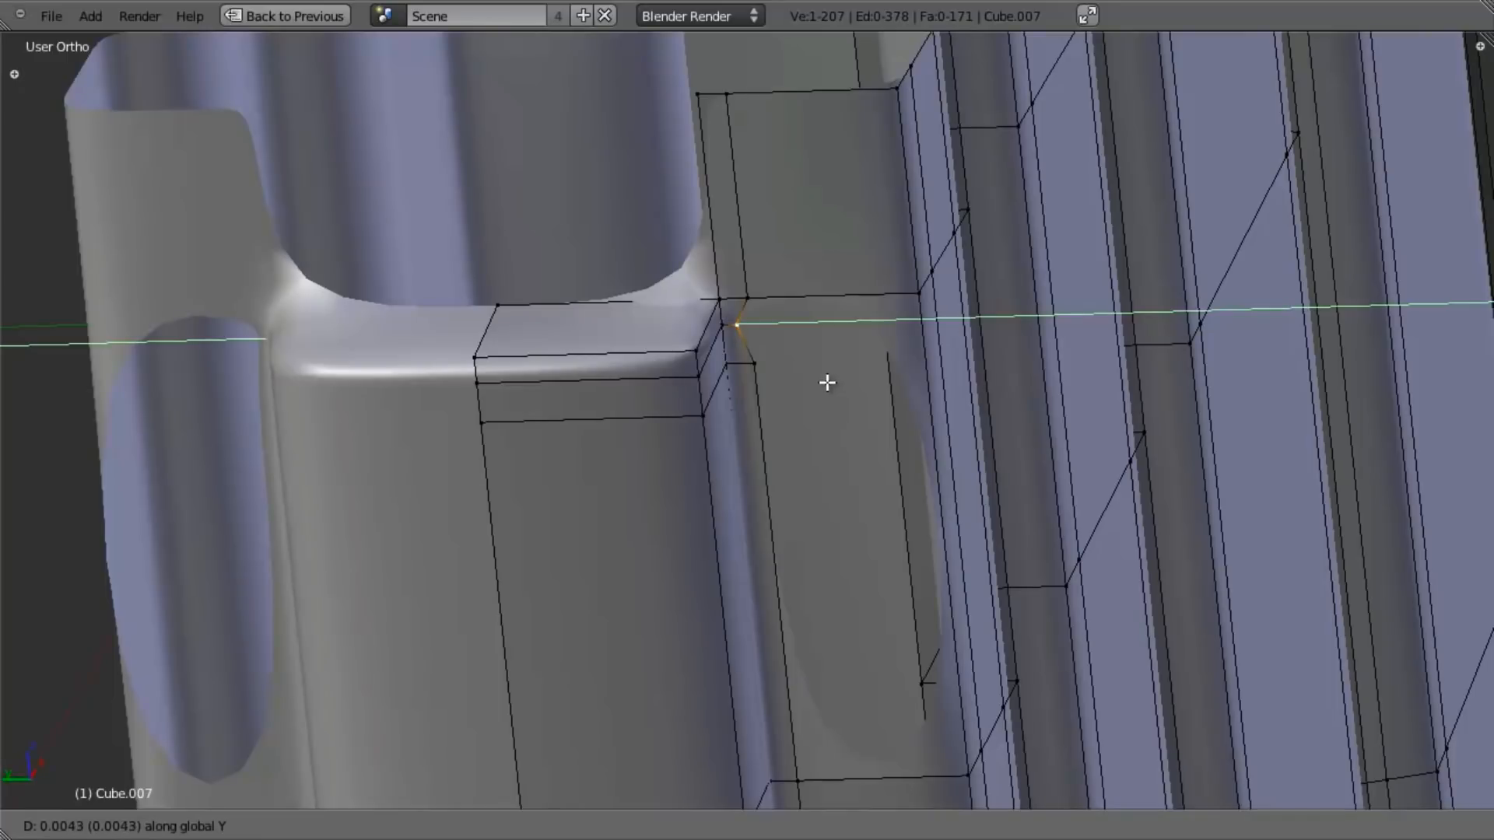
click(831, 383)
Step: Try filling a face between the strip's upper vertices and the hole's far upper corner, and undo it
shift+right_click(764, 356)
shift+right_click(748, 291)
shift+right_click(900, 299)
key(f)
middle_drag(871, 446, 822, 410)
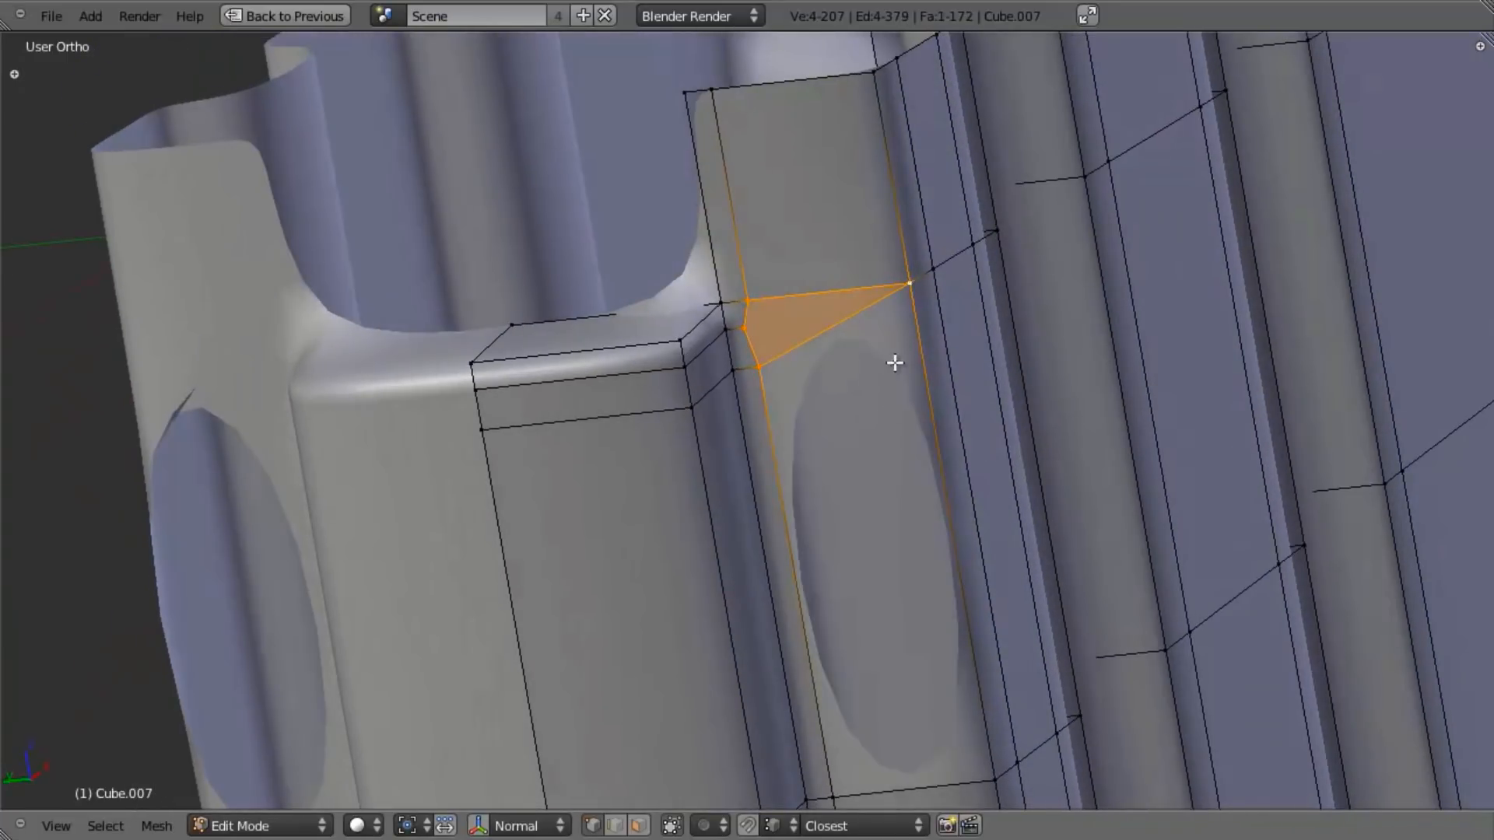
key(ctrl+z)
scroll(876, 383, down, 5)
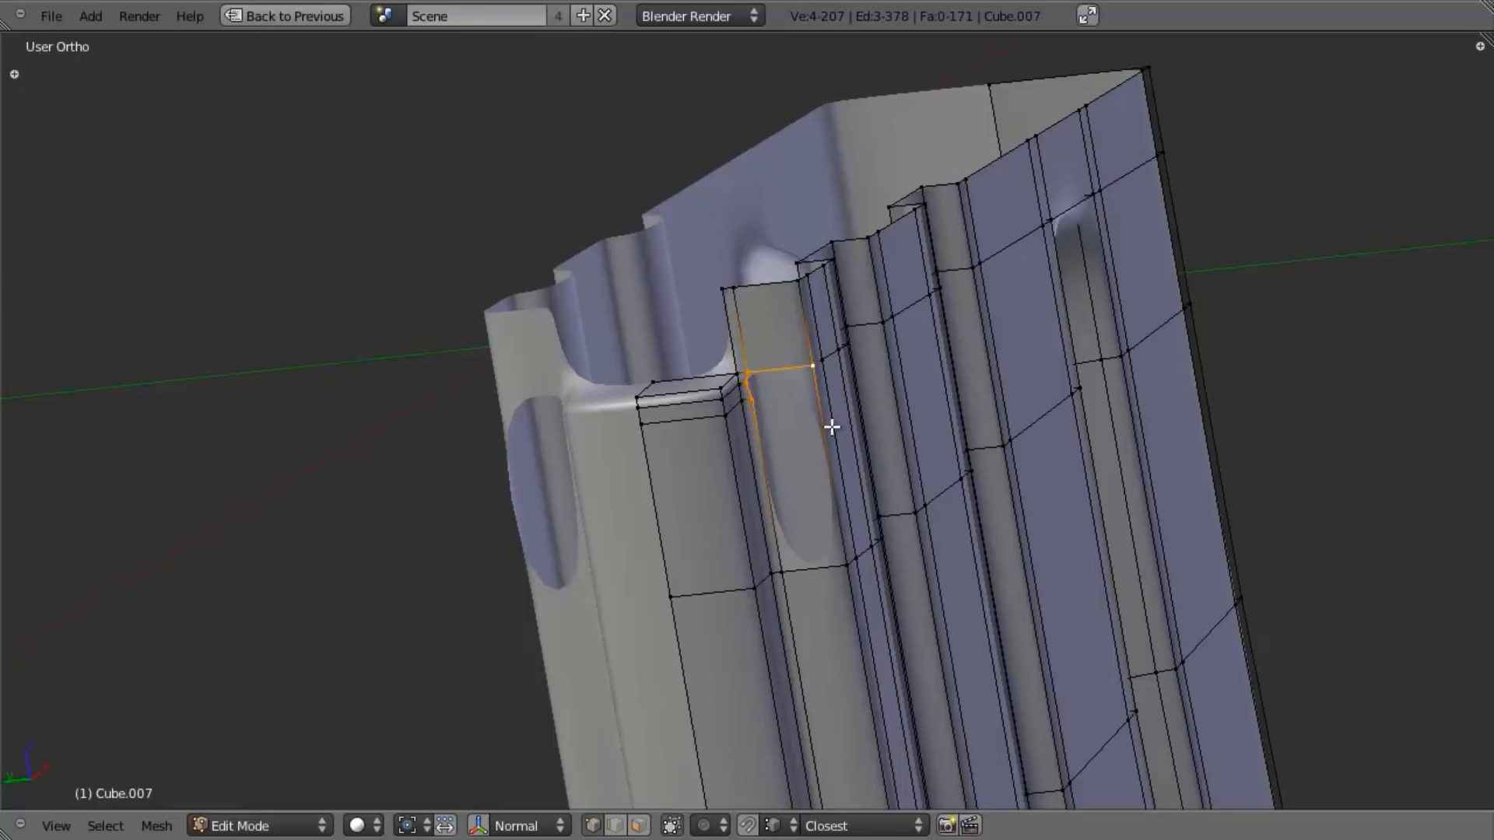
key(a)
Step: Add centred loop cuts through the wide side faces directly above and below the remaining hole
scroll(832, 438, up, 3)
key(ctrl+r)
click(806, 333)
right_click(806, 333)
key(ctrl+r)
click(846, 674)
right_click(846, 674)
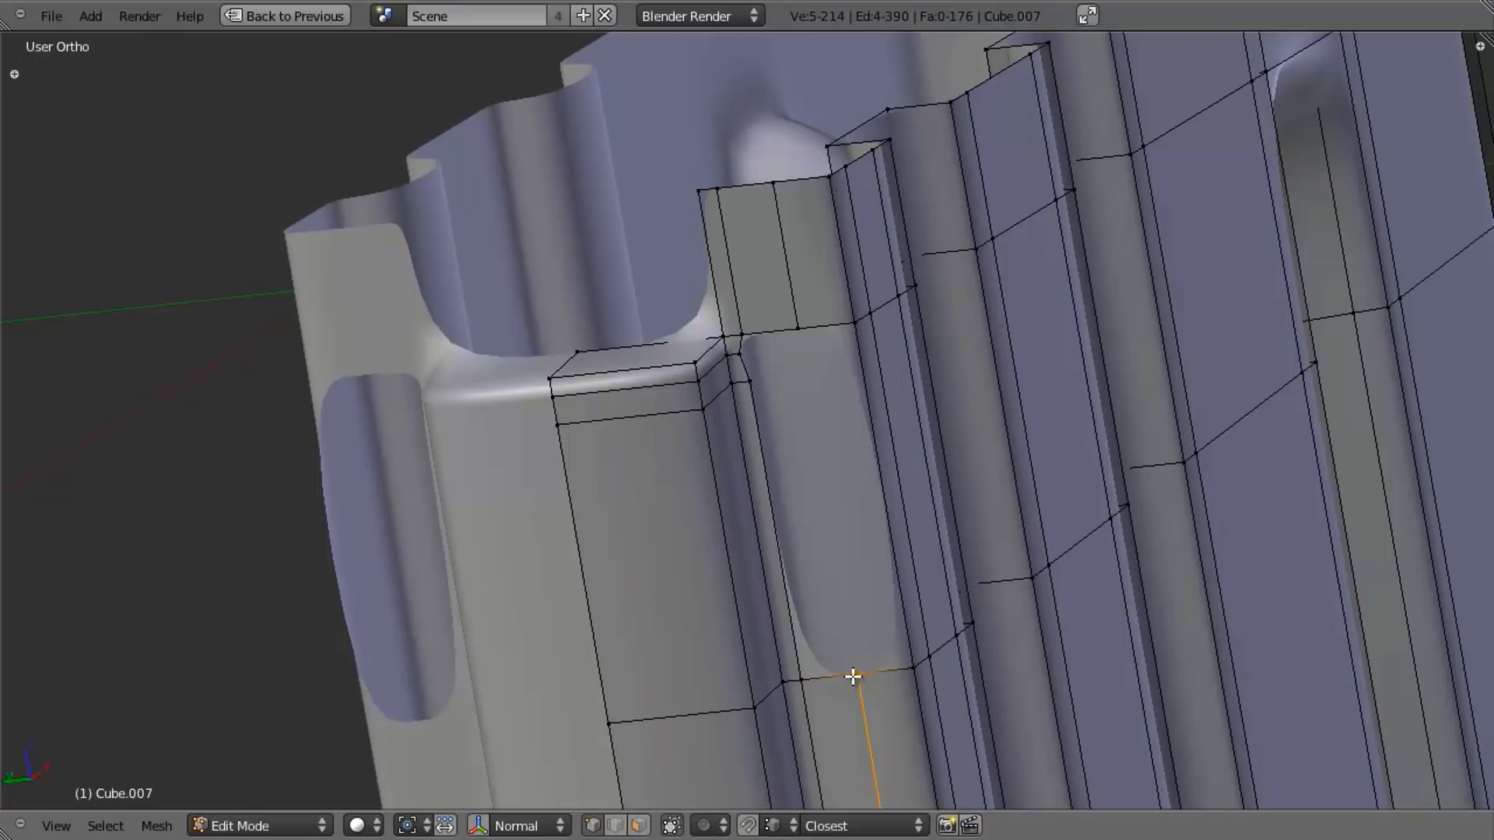
Step: Fill the outer half of the hole with a face between its two outer corners and the new midpoints
shift+right_click(907, 665)
shift+right_click(850, 328)
shift+right_click(810, 332)
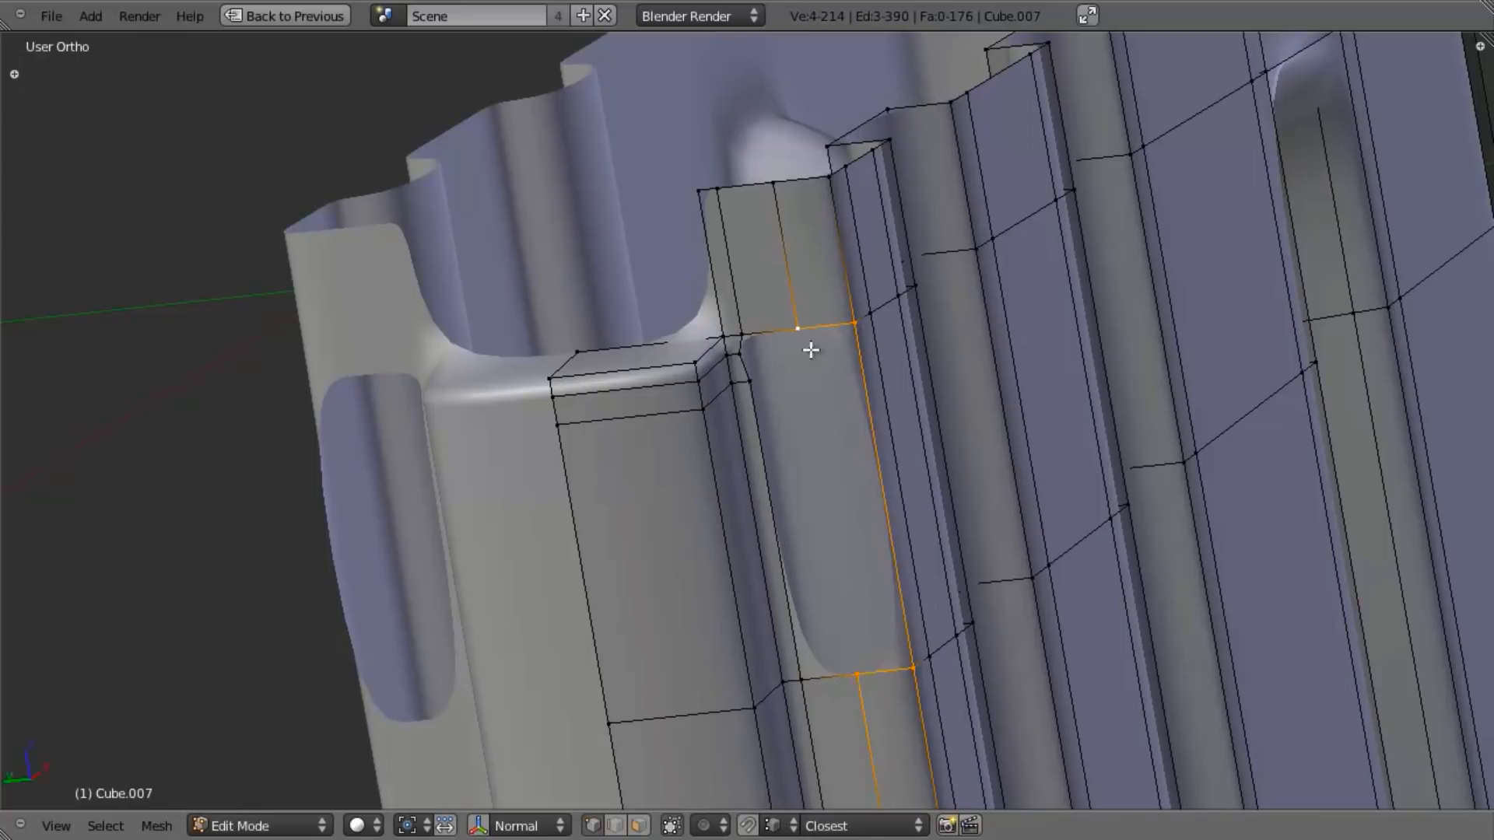
scroll(823, 405, down, 5)
shift+middle_drag(851, 530, 804, 544)
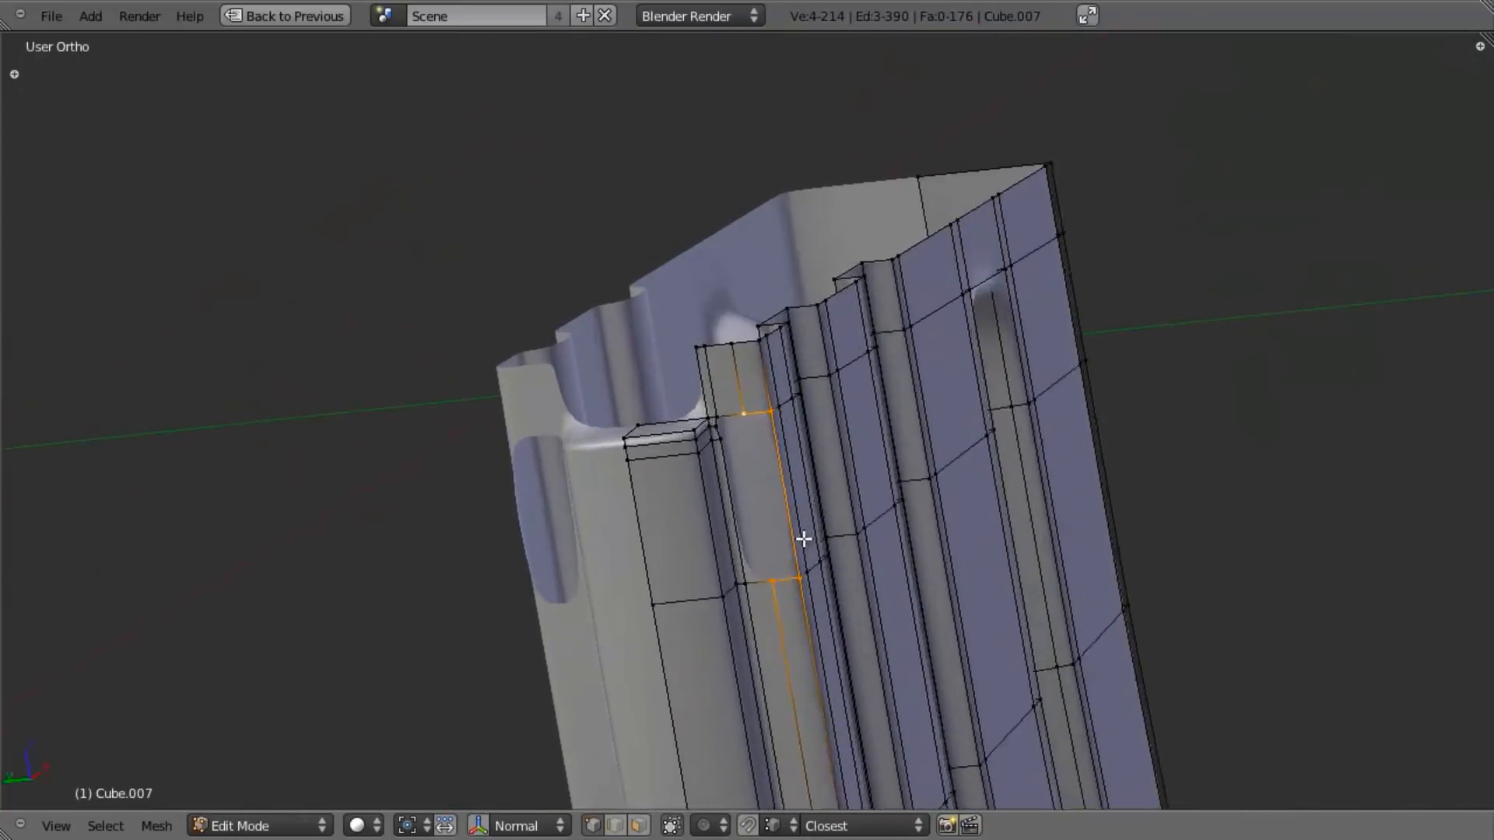
scroll(803, 537, up, 4)
key(f)
key(a)
scroll(772, 451, down, 2)
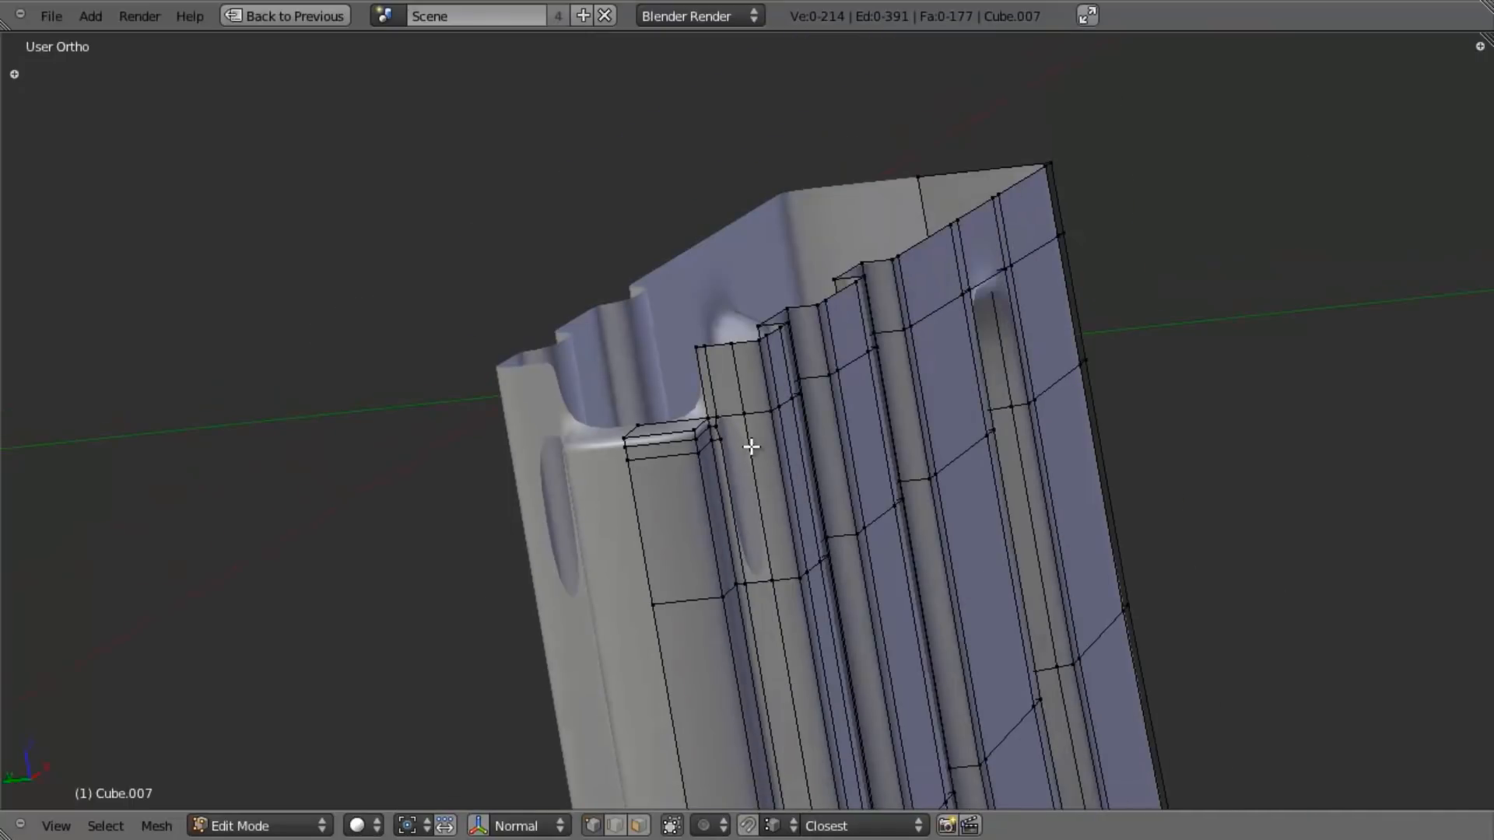
scroll(751, 446, up, 1)
key(ctrl+Tab)
click(760, 467)
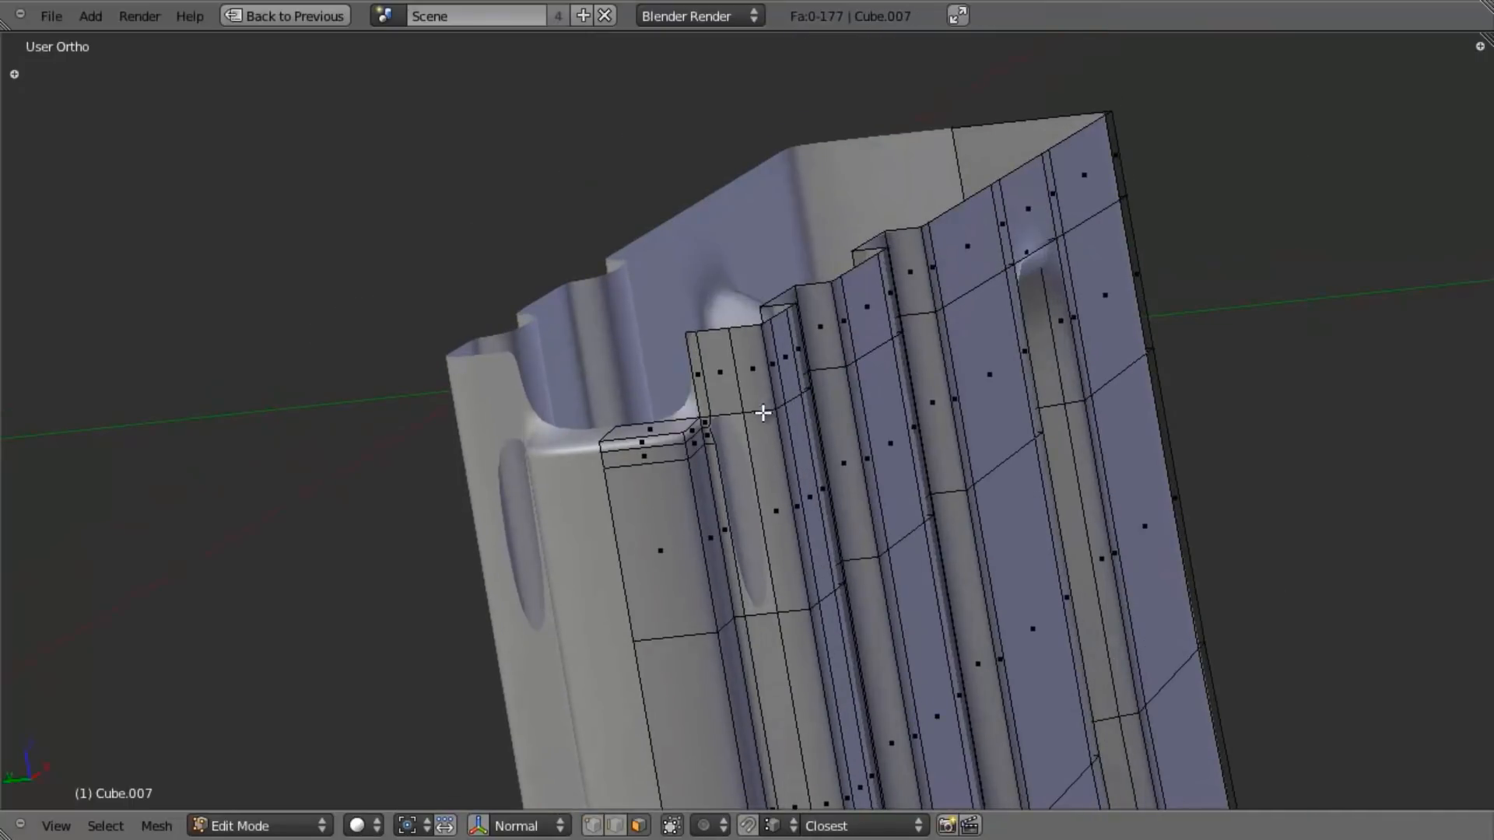
alt+right_click(768, 411)
alt+shift+right_click(776, 406)
mouse_move(777, 407)
middle_down()
mouse_move(804, 511)
mouse_move(786, 306)
mouse_move(789, 397)
middle_up()
key(a)
scroll(761, 526, up, 4)
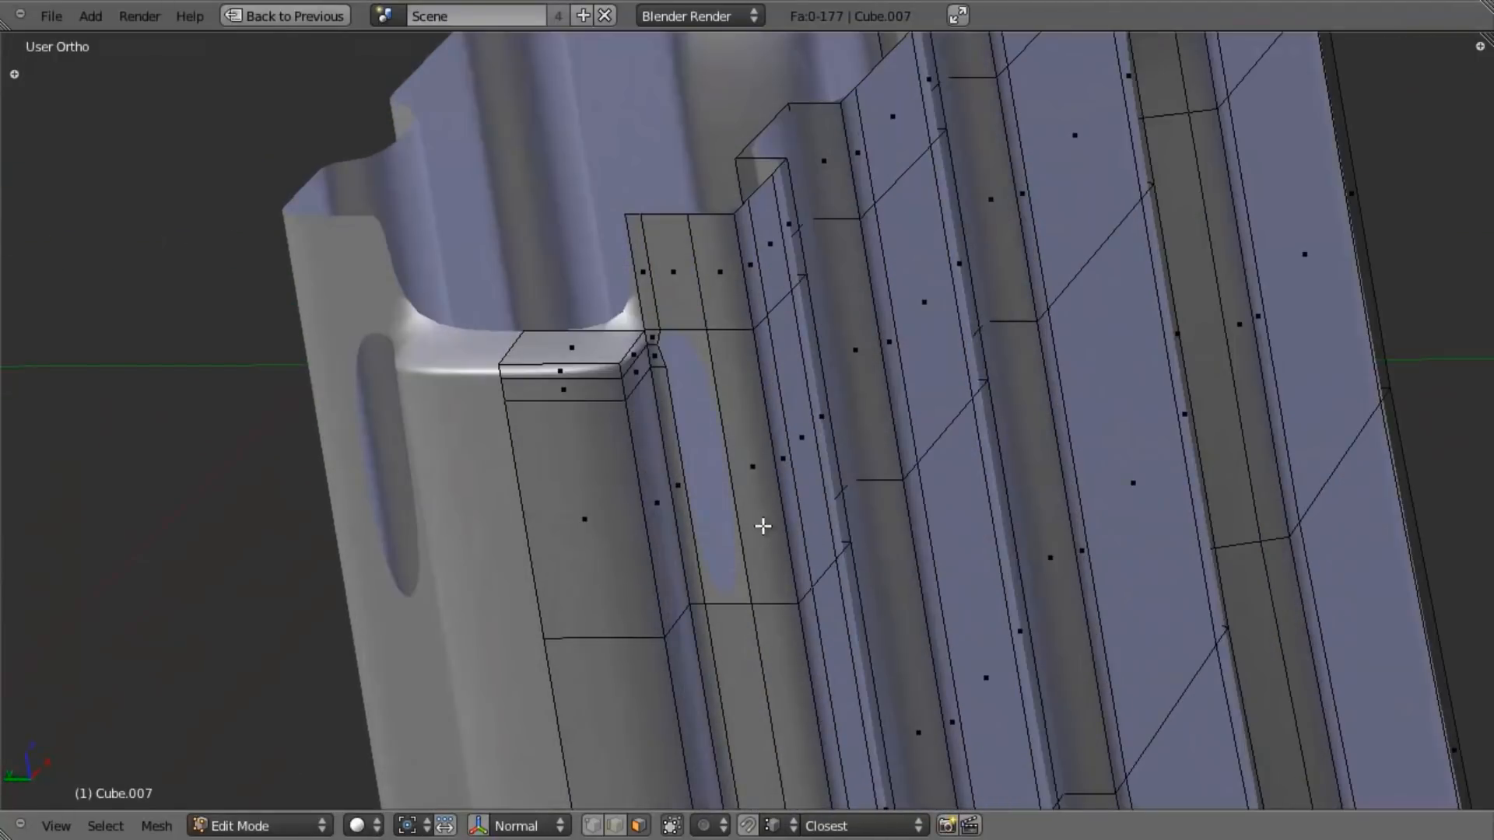
Step: In vertex selection mode, fill a face between the four vertices at the hole's upper inner corner
key(ctrl+Tab)
click(677, 316)
scroll(670, 357, up, 3)
right_click(604, 328)
shift+right_click(596, 279)
shift+right_click(603, 290)
shift+right_click(682, 276)
key(f)
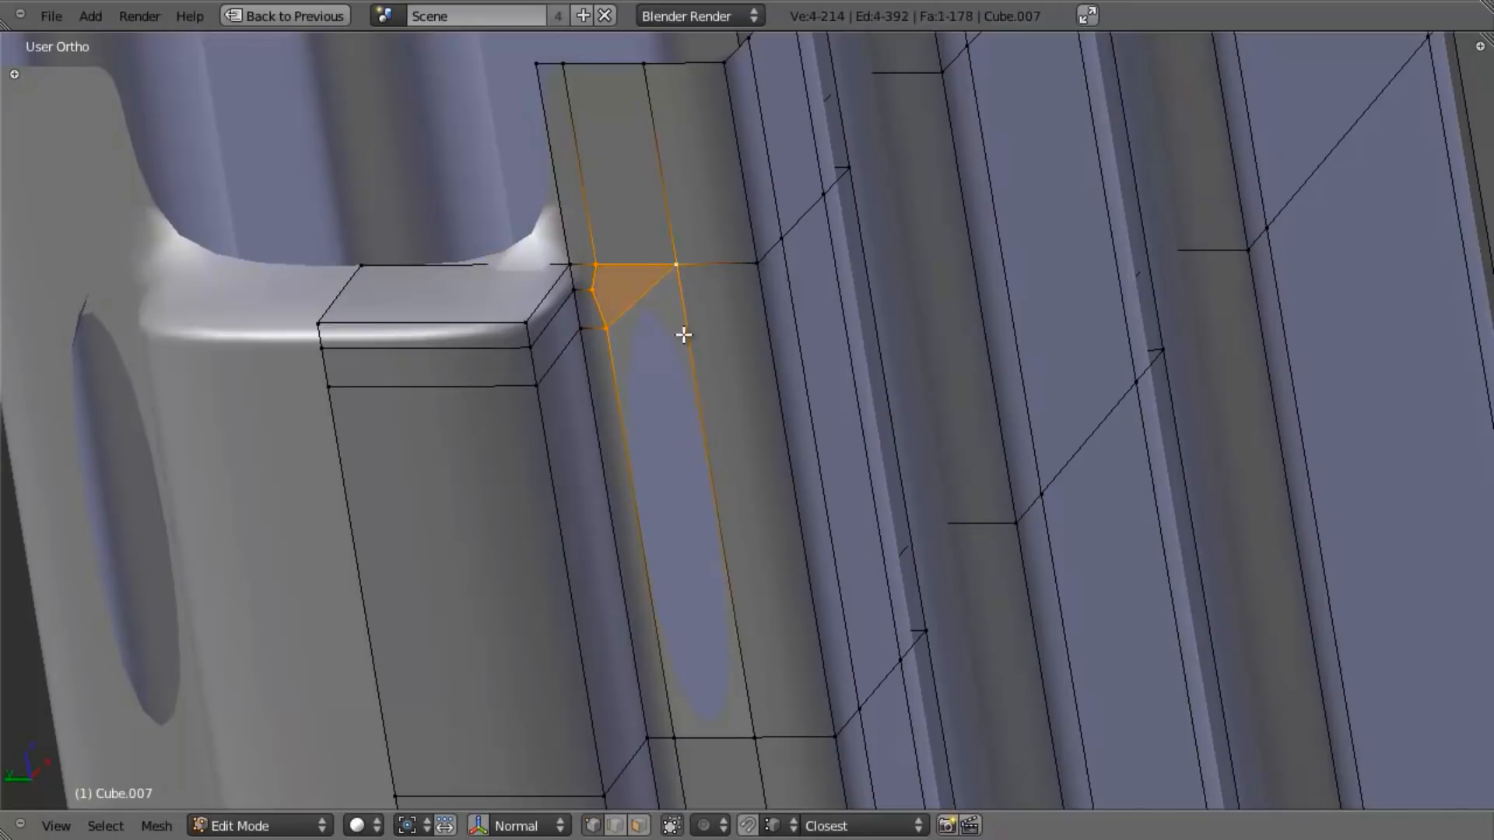
Step: Close the rest of the hole with a face from its boundary loop, and check the smoothed surface in Object Mode
key(a)
alt+right_click(645, 309)
key(f)
key(a)
scroll(731, 491, down, 5)
key(Tab)
middle_drag(730, 493, 670, 445)
scroll(856, 463, down, 5)
scroll(669, 447, up, 3)
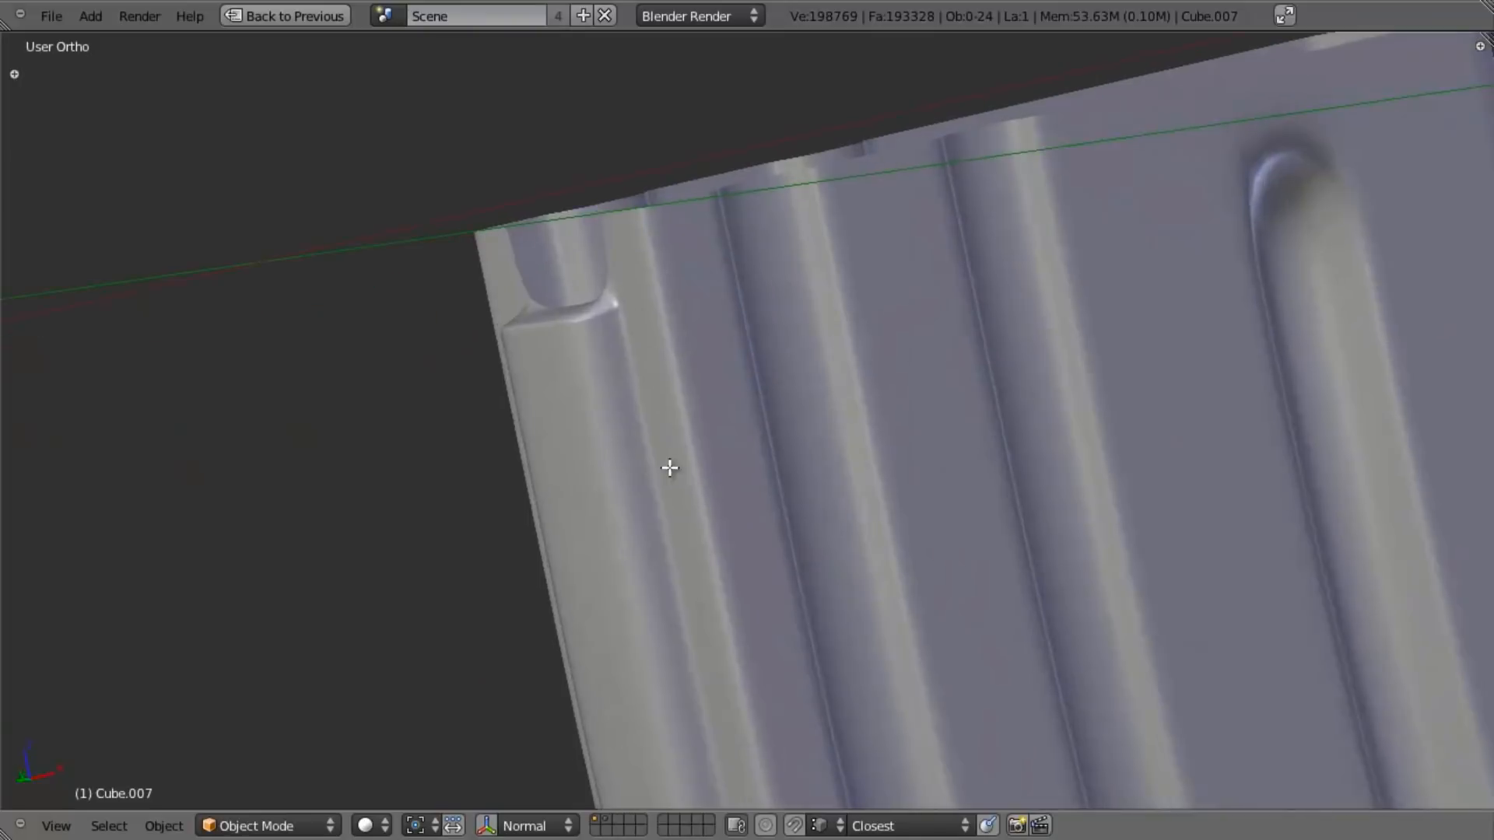
Step: Try adding a horizontal loop cut near the lower edge of the magazine's top row of faces, and undo it
key(Tab)
shift+middle_drag(657, 423, 837, 421)
key(ctrl+r)
click(743, 311)
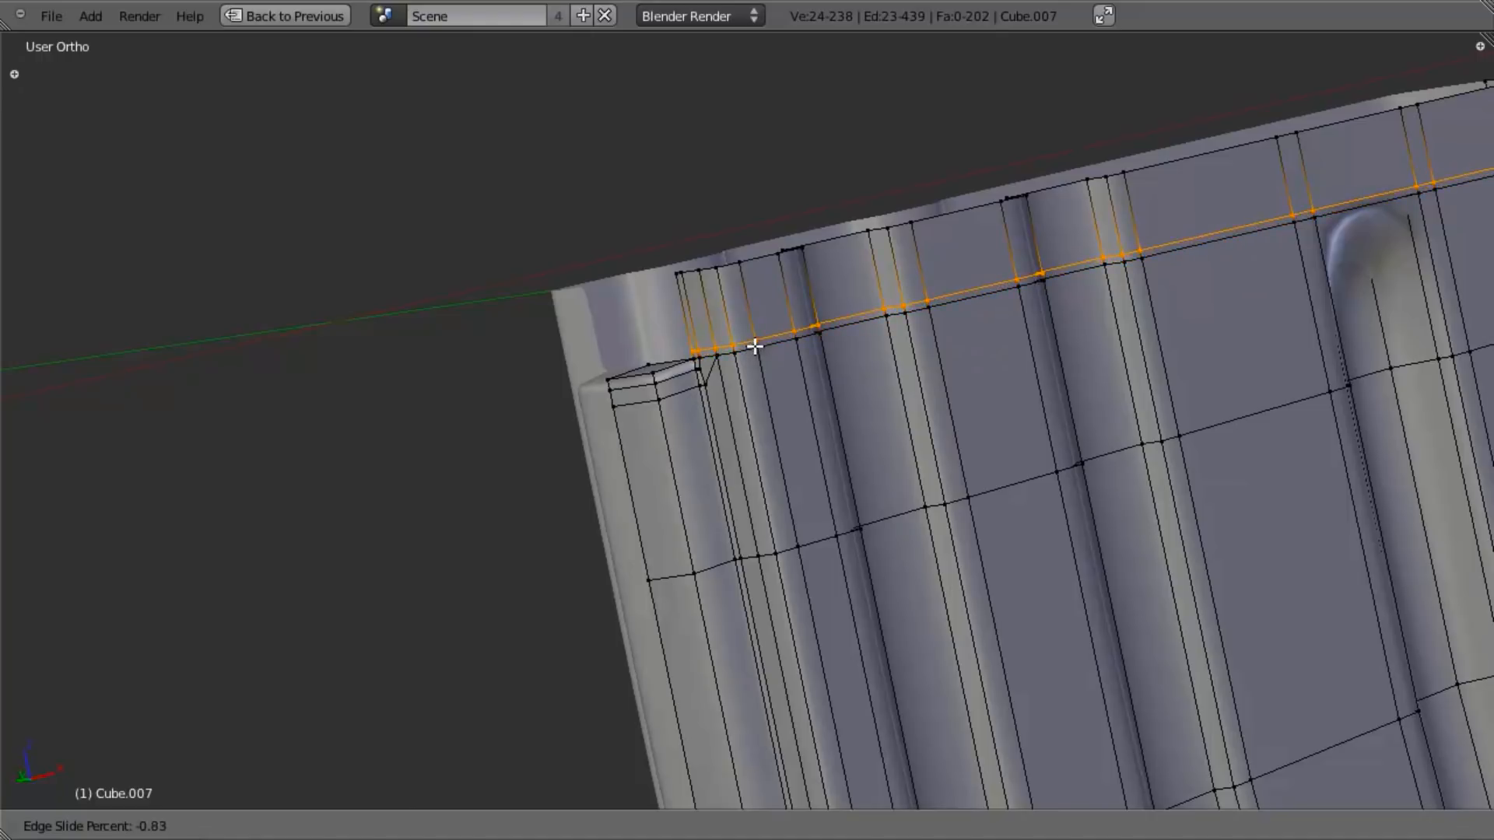
click(753, 320)
middle_drag(734, 414, 769, 424)
key(ctrl+z)
Step: Select the short edge where the side wall meets the rear ridge's cap, and check its height in the front view
scroll(684, 424, up, 4)
shift+middle_drag(673, 504, 837, 475)
middle_drag(837, 474, 752, 437)
scroll(917, 427, down, 6)
scroll(810, 434, up, 5)
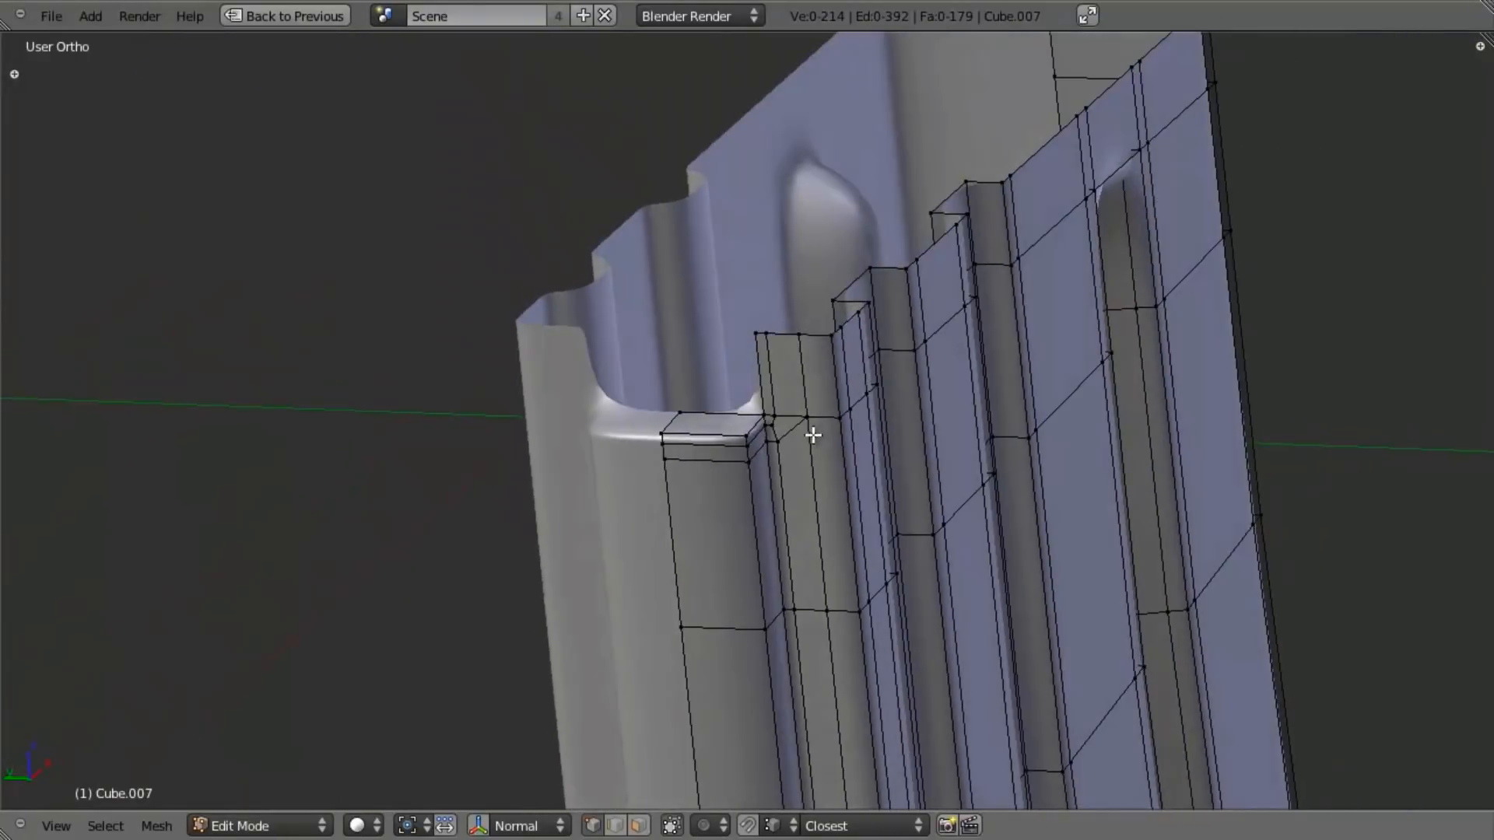
shift+middle_drag(824, 404, 474, 420)
right_click(613, 405)
shift+right_click(654, 415)
key(KP_1)
scroll(661, 502, down, 8)
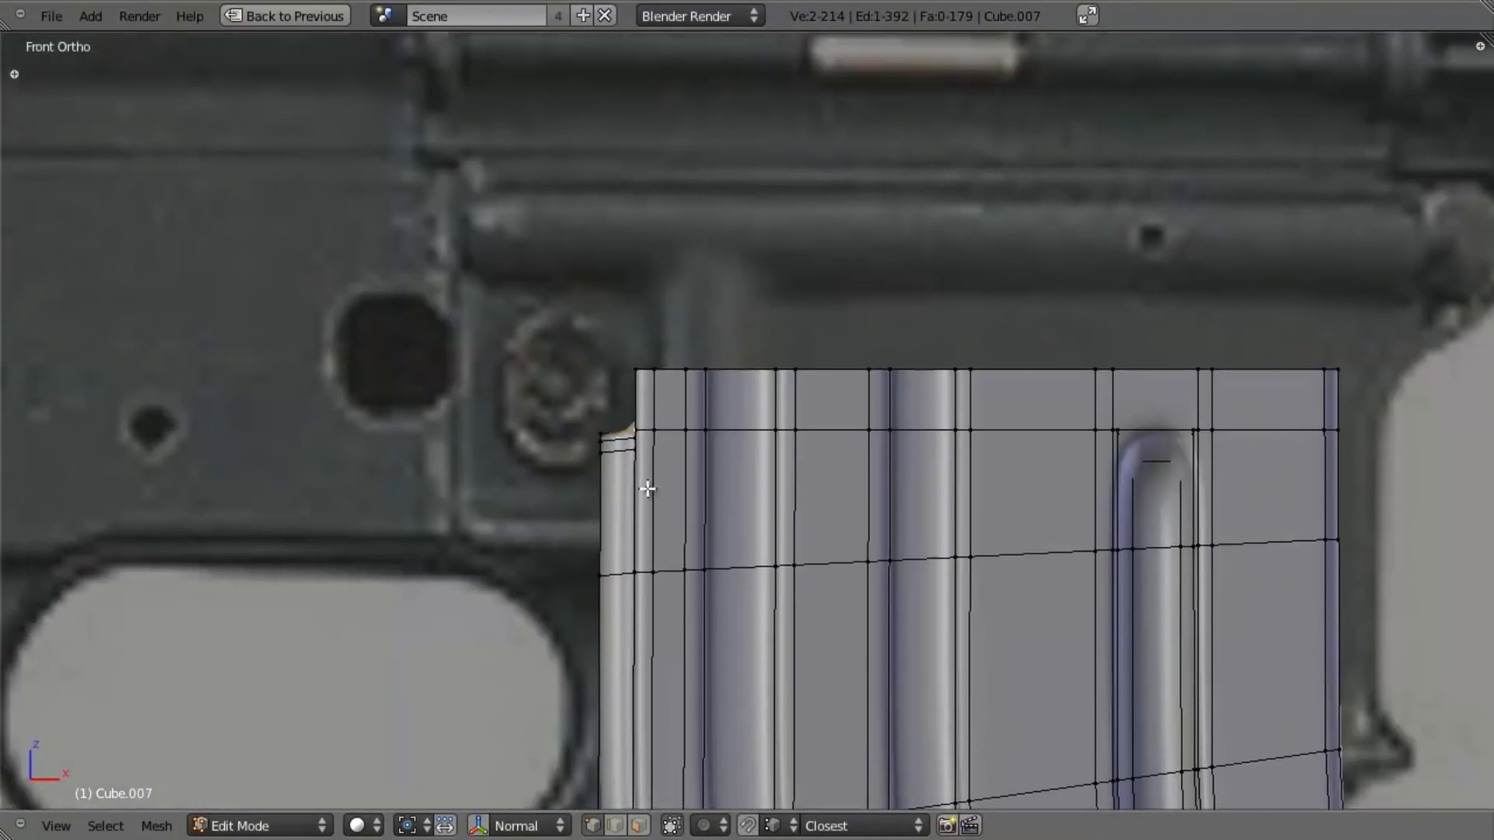
scroll(707, 401, up, 4)
scroll(676, 418, down, 2)
scroll(690, 414, up, 4)
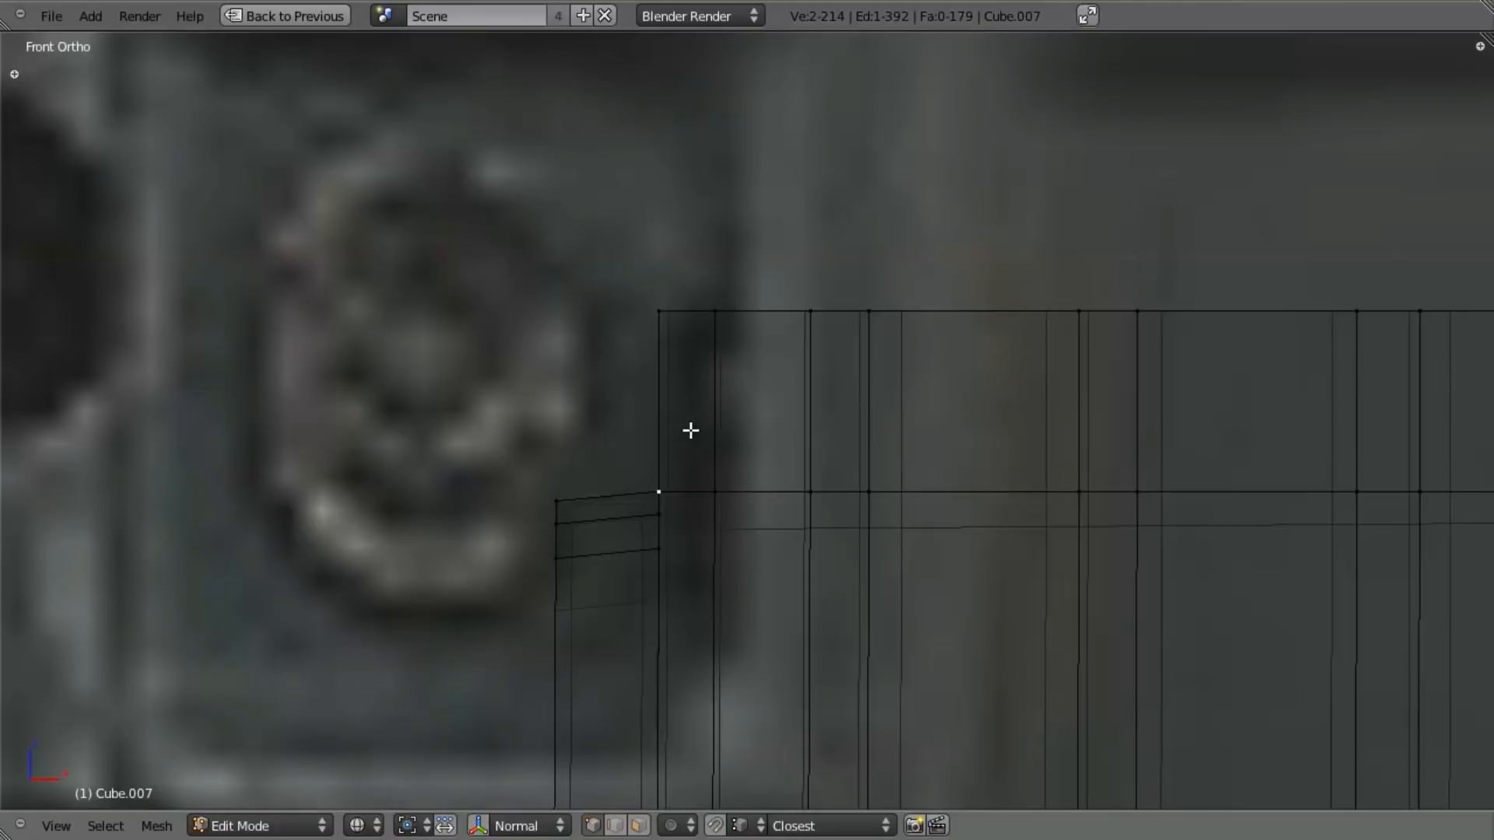
Step: Rip the selected short edge loose from the faces below and raise it along Z
middle_drag(682, 471, 749, 507)
key(z)
key(v)
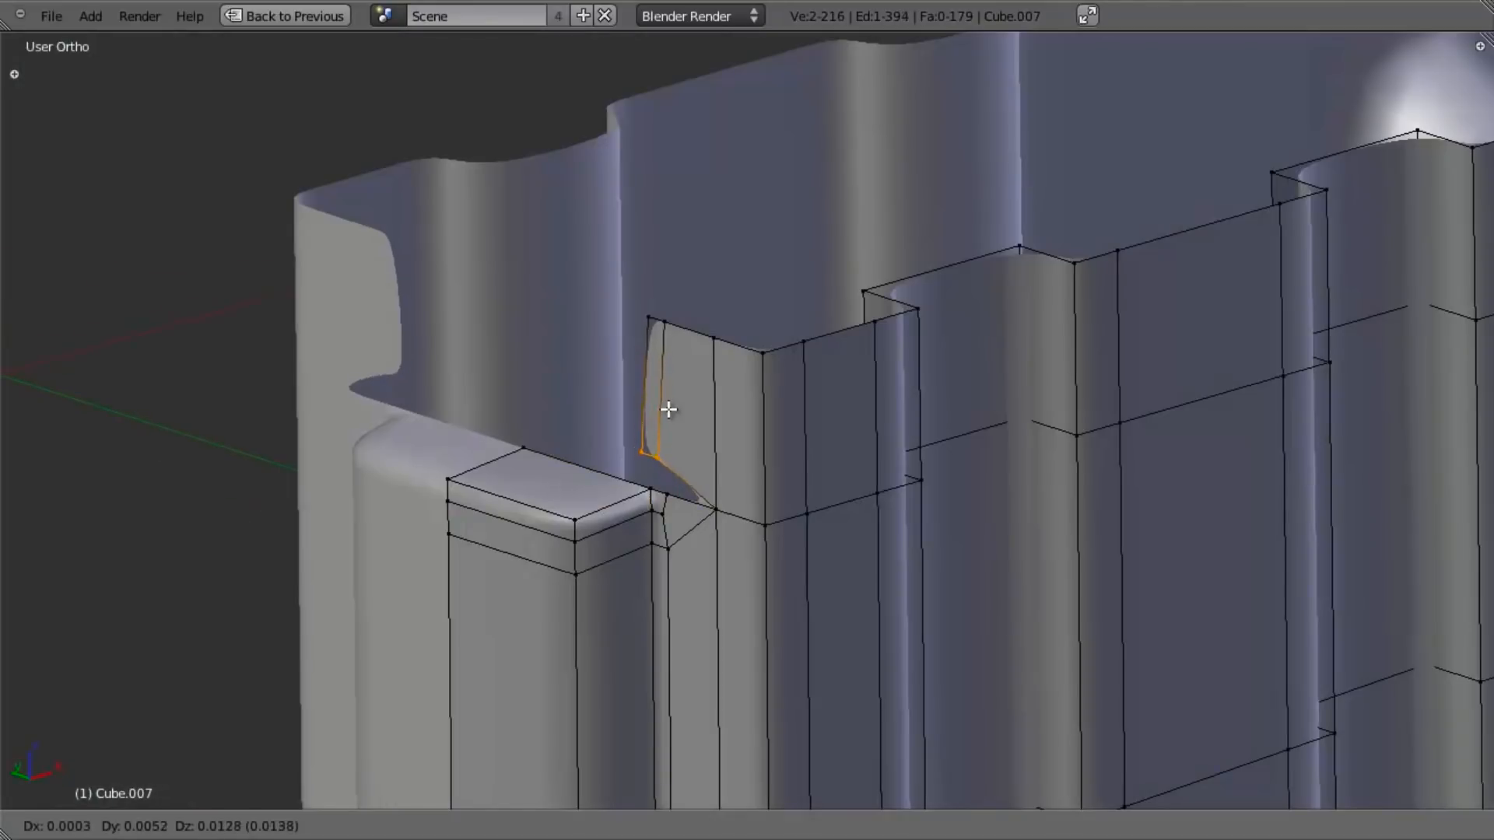
right_click(668, 407)
middle_drag(666, 444, 702, 449)
key(g)
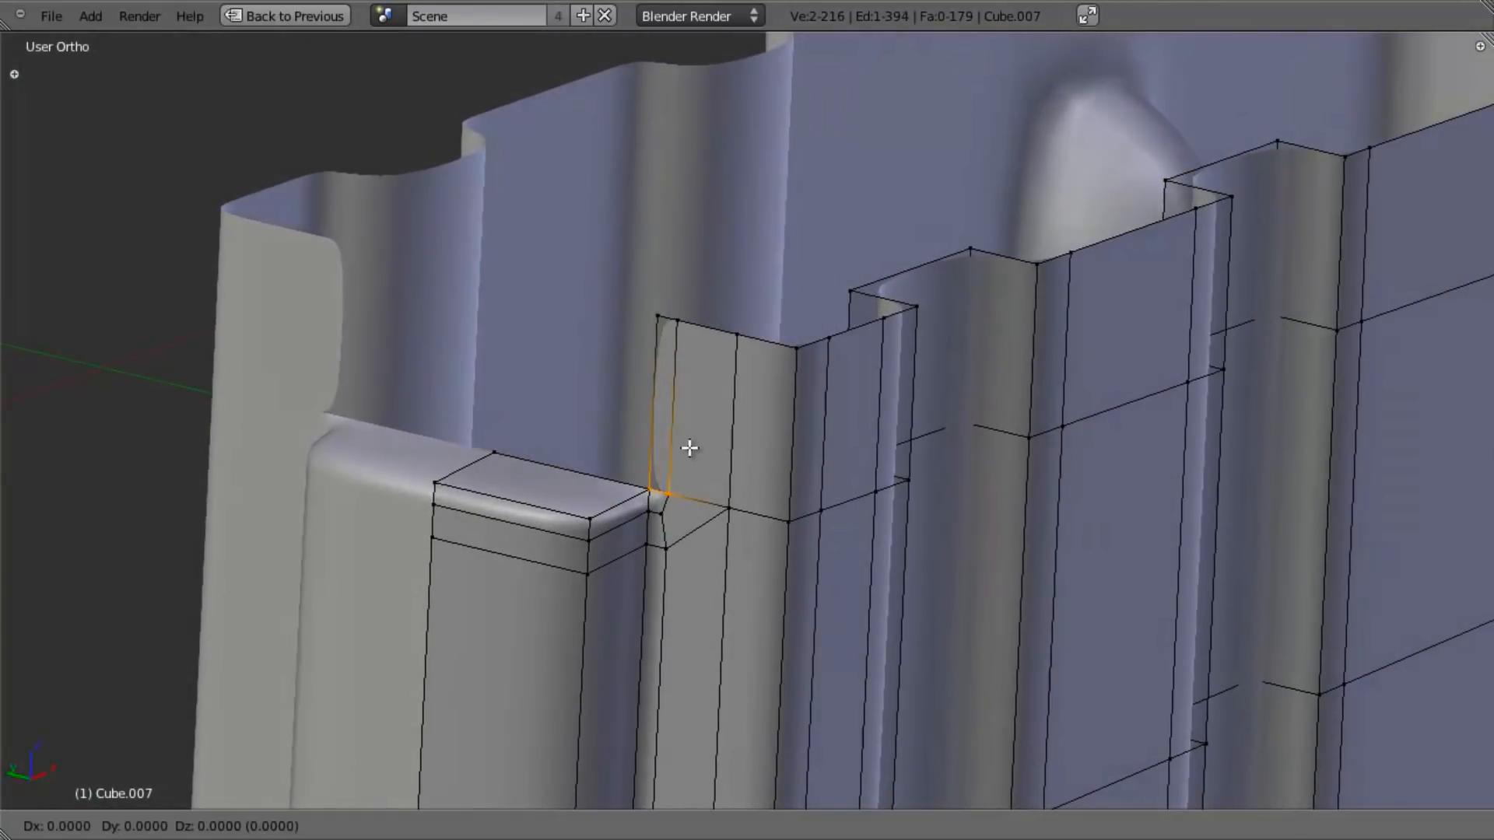
key(z)
click(697, 385)
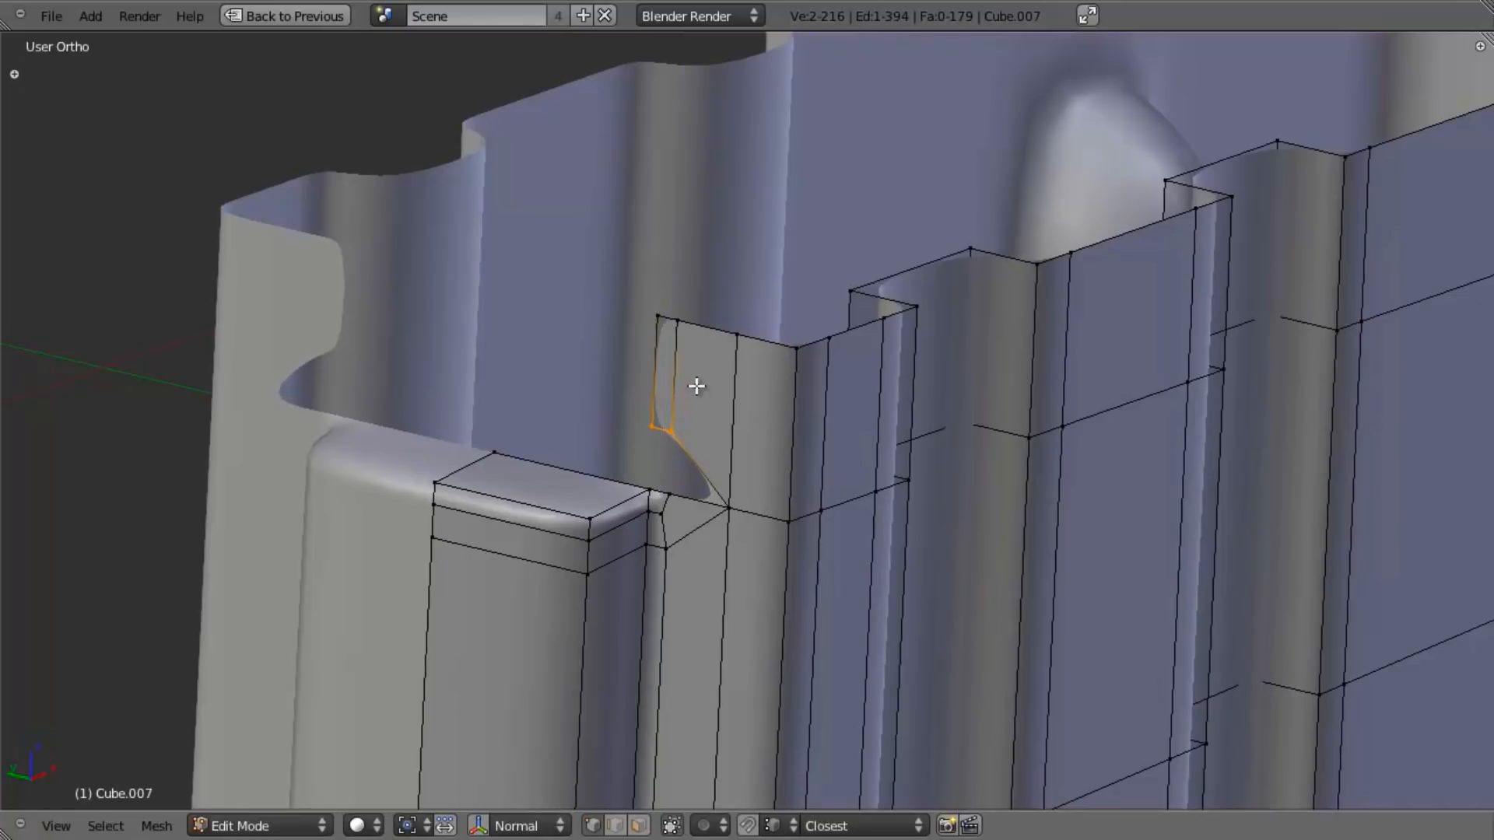
Step: Extrude the raised edge down about 0.013 along Z and fill the gap between it and the edge below
key(e)
key(z)
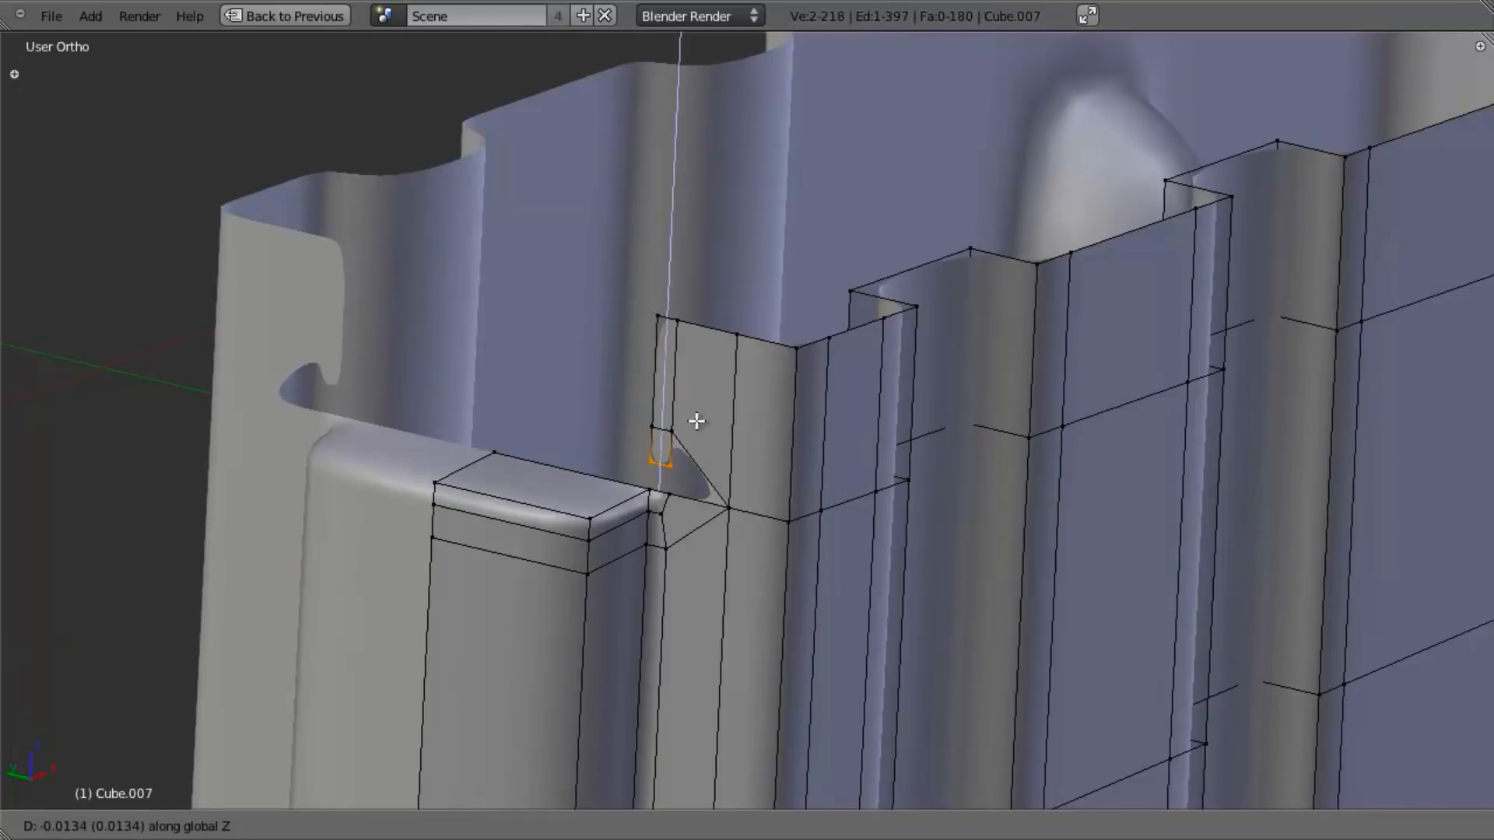
click(695, 422)
scroll(647, 484, up, 3)
key(f)
Step: Shift the new inner vertex beside the triangular hole slightly along Y, and fill the hole with a face
right_click(620, 459)
right_click(612, 502)
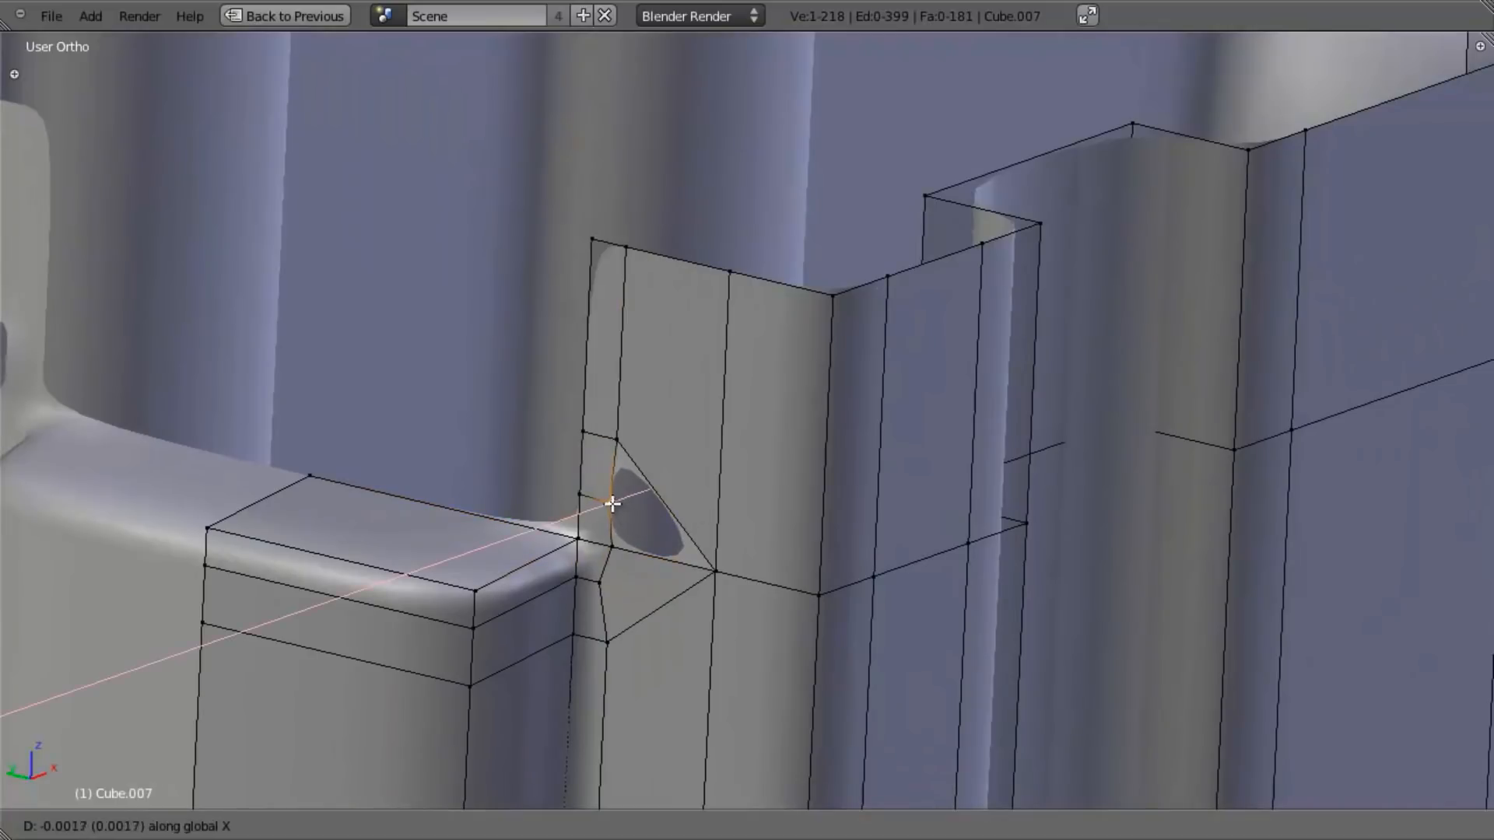
key(ctrl+z)
key(g)
key(y)
click(622, 496)
shift+right_click(625, 451)
shift+right_click(726, 600)
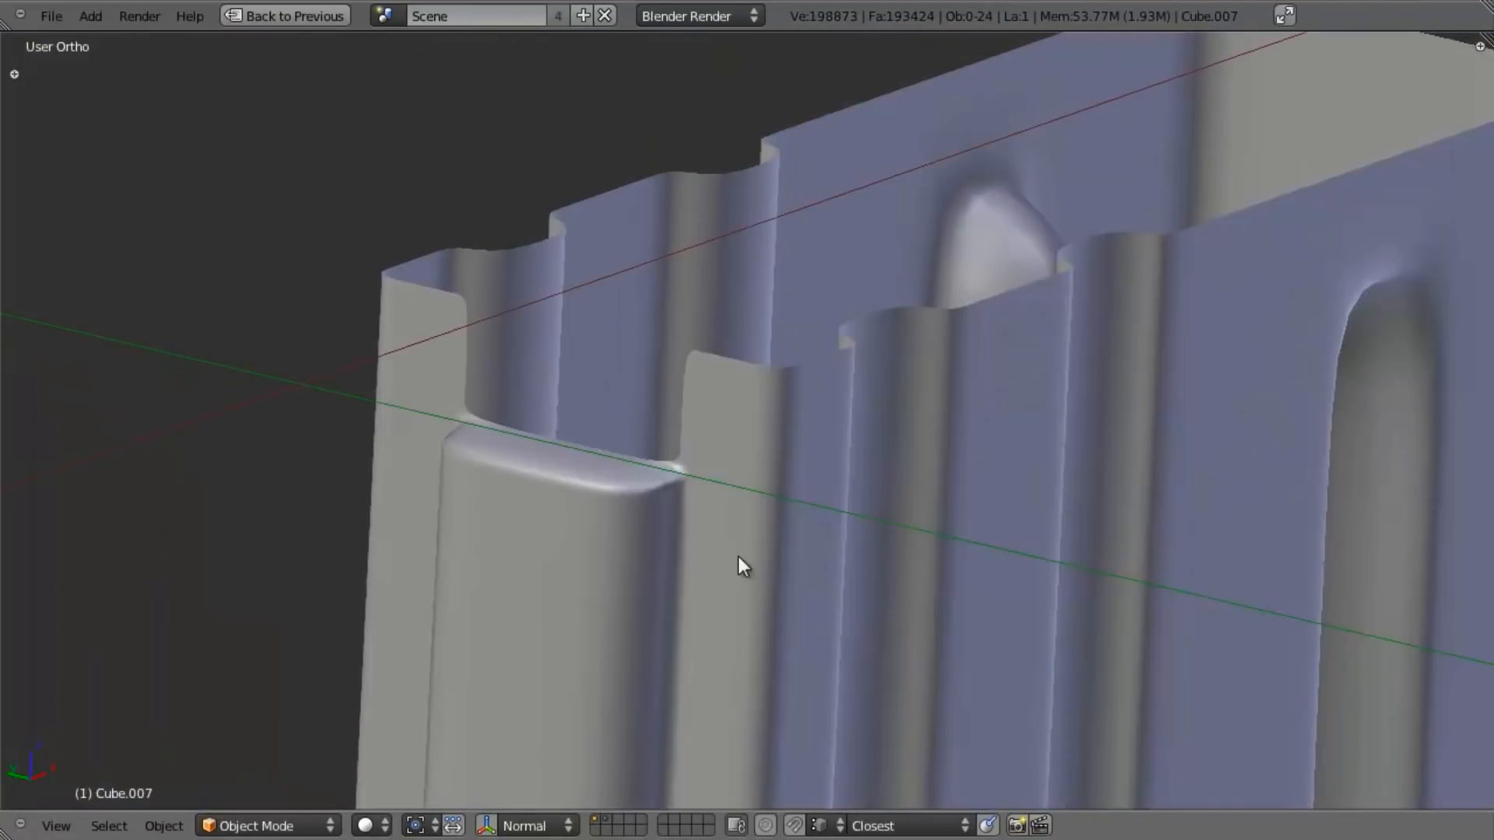
Step: Examine the smoothed join between the rear ridge's cap and the side wall from several angles
middle_drag(739, 557, 820, 562)
scroll(820, 561, up, 4)
middle_drag(730, 528, 771, 461)
key(Tab)
key(a)
scroll(807, 529, down, 4)
middle_drag(807, 529, 467, 343)
key(a)
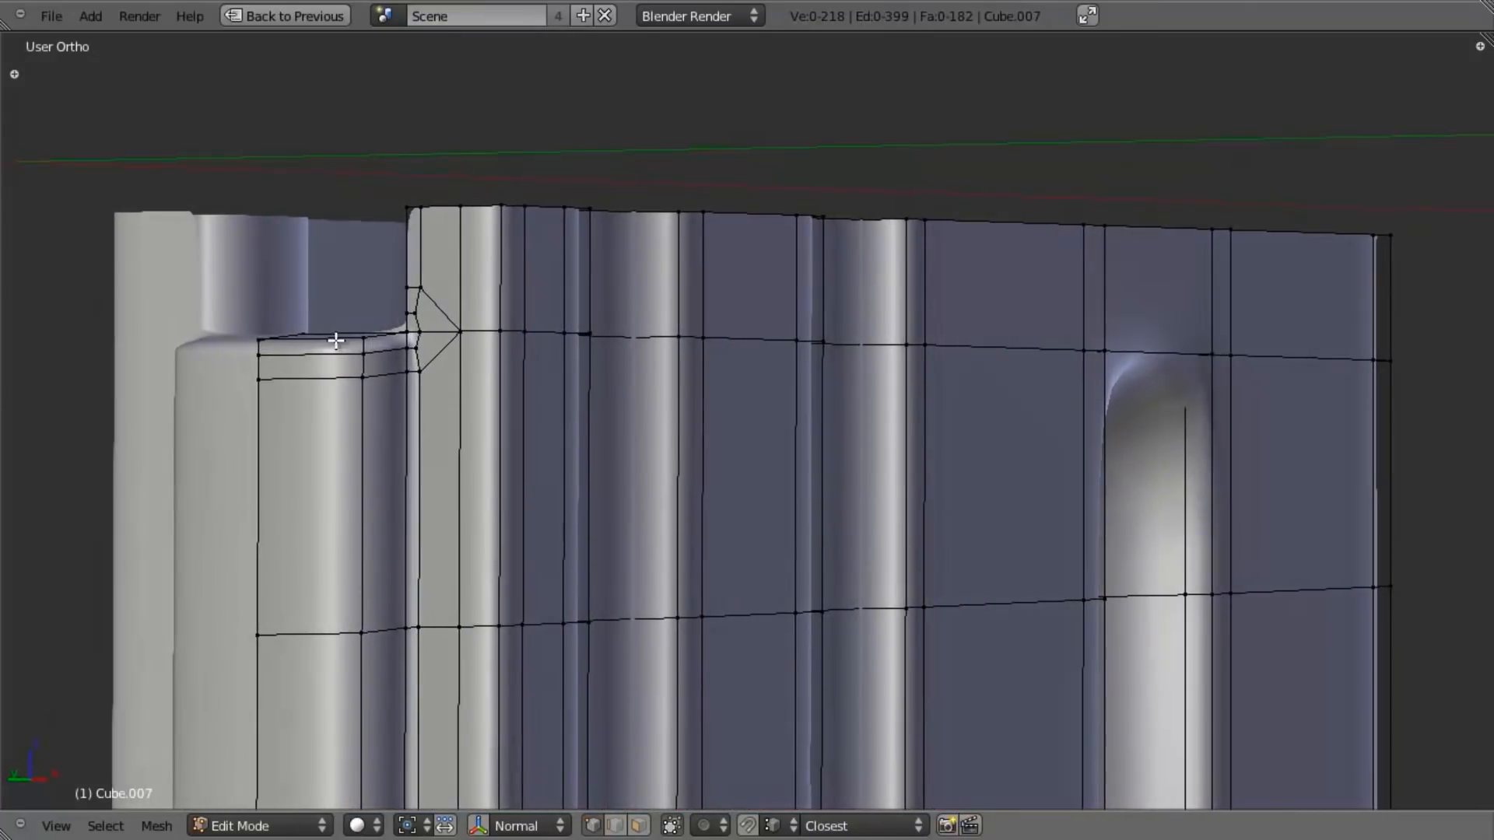
key(Tab)
scroll(740, 566, down, 4)
middle_drag(739, 566, 795, 535)
scroll(782, 513, up, 3)
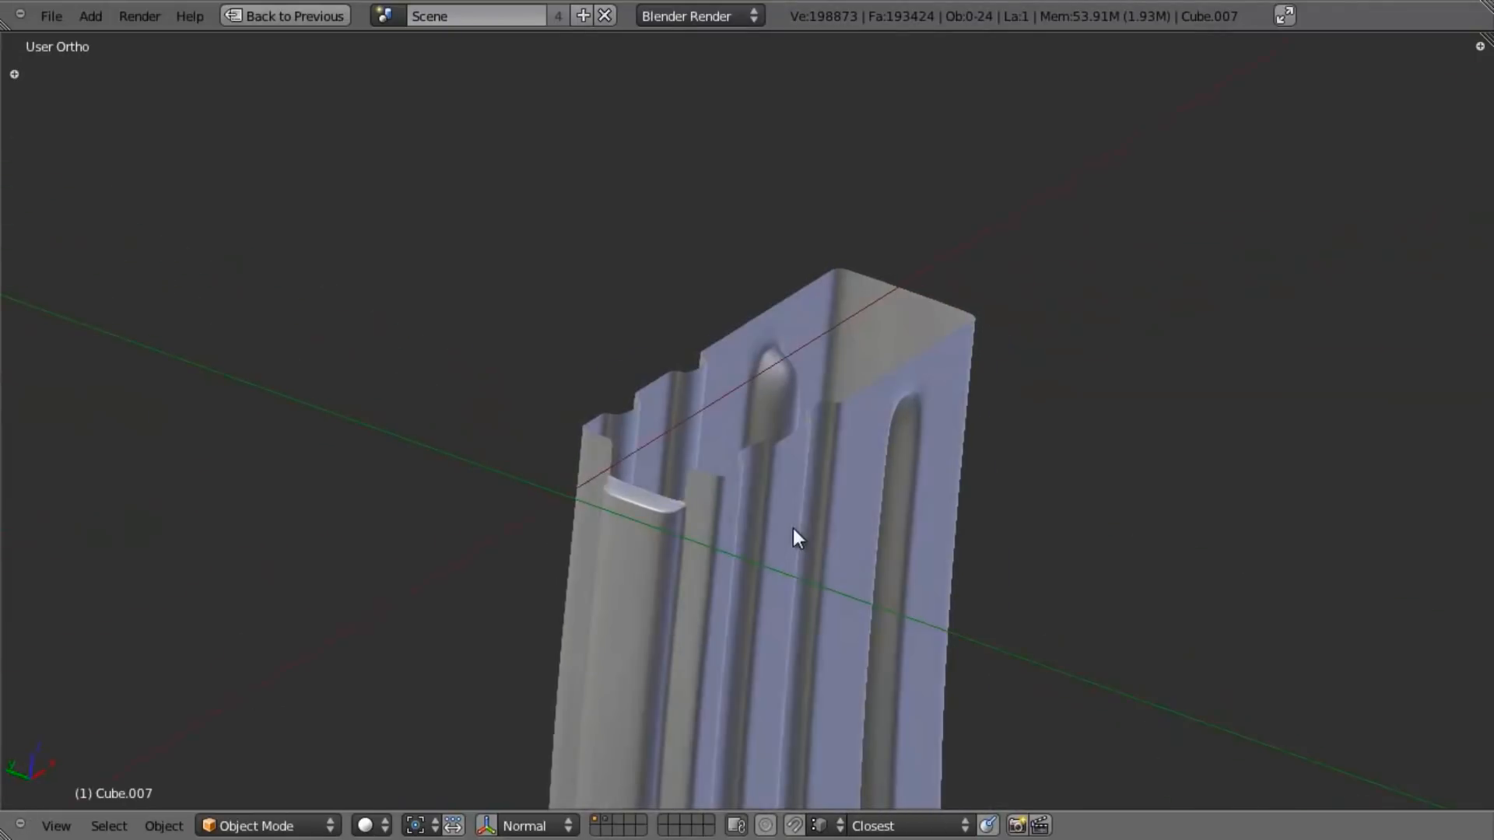
scroll(874, 559, up, 3)
scroll(619, 581, up, 2)
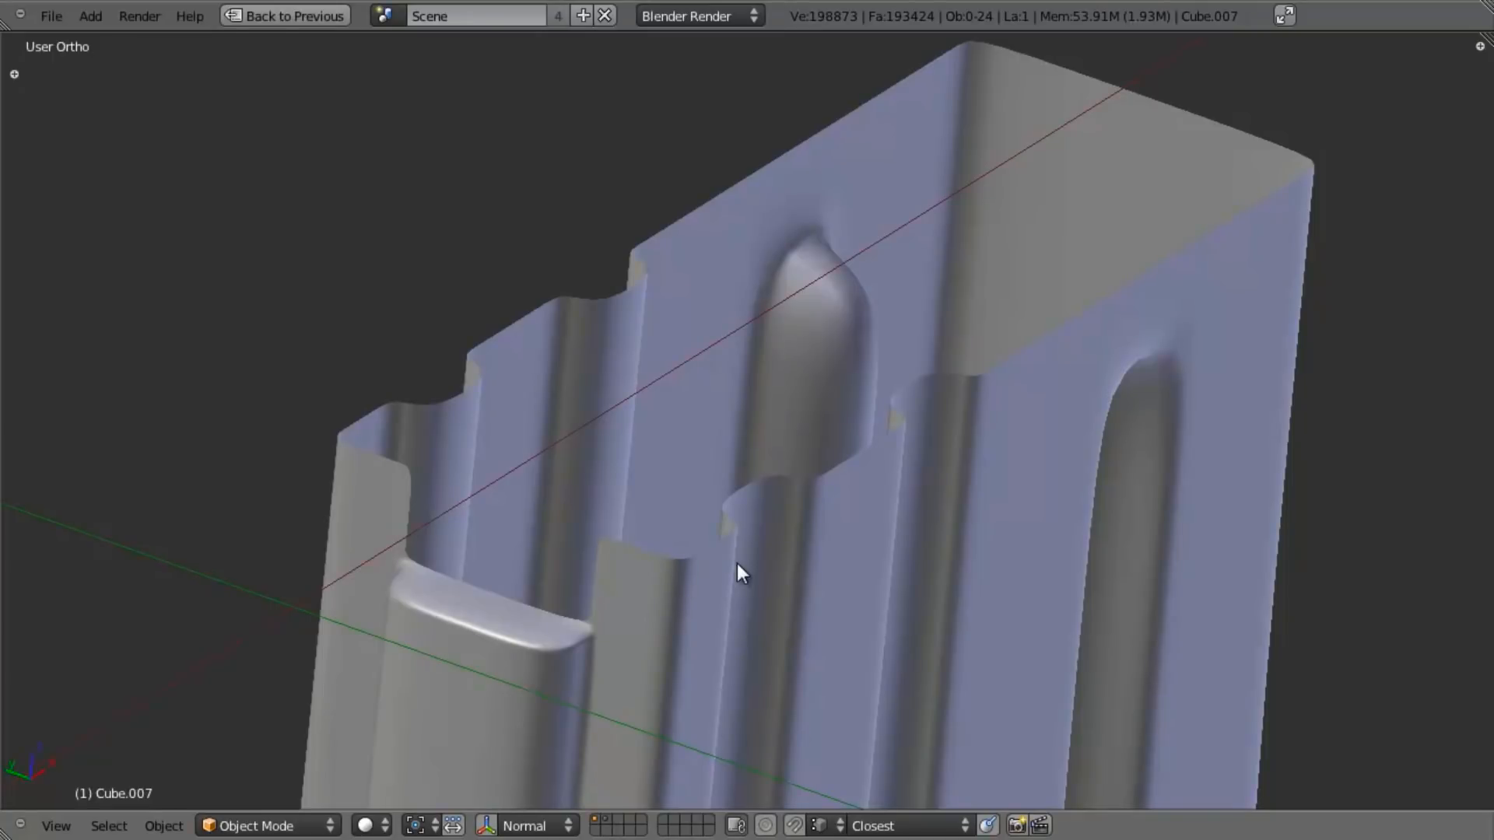
middle_drag(605, 619, 669, 601)
scroll(673, 607, up, 2)
Step: In Edit Mode, select the outer top vertices of the side wall from the rear corner to the front corner, skipping the recessed ribs
key(Tab)
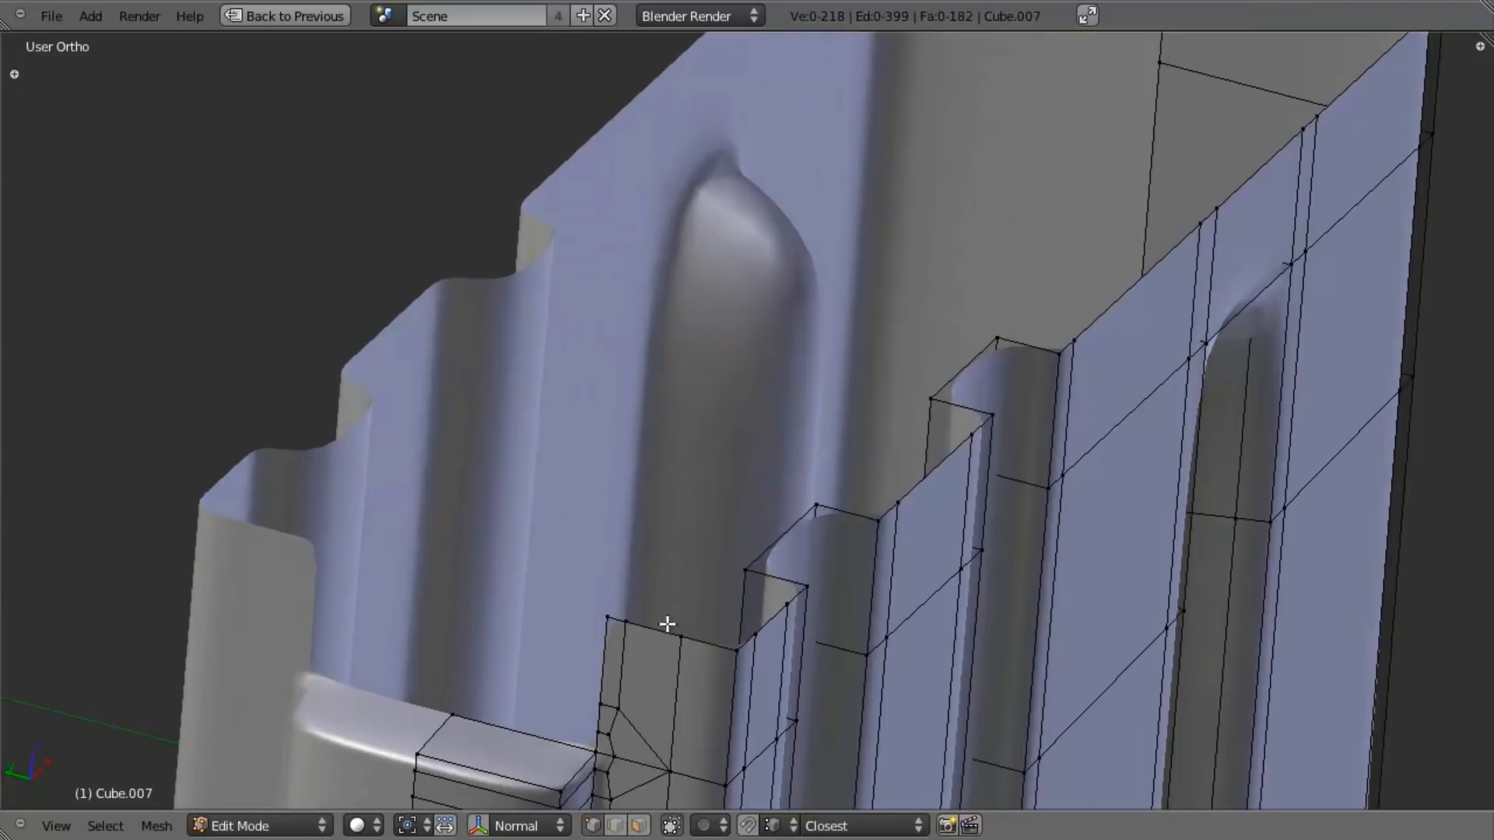
middle_drag(697, 594, 712, 512)
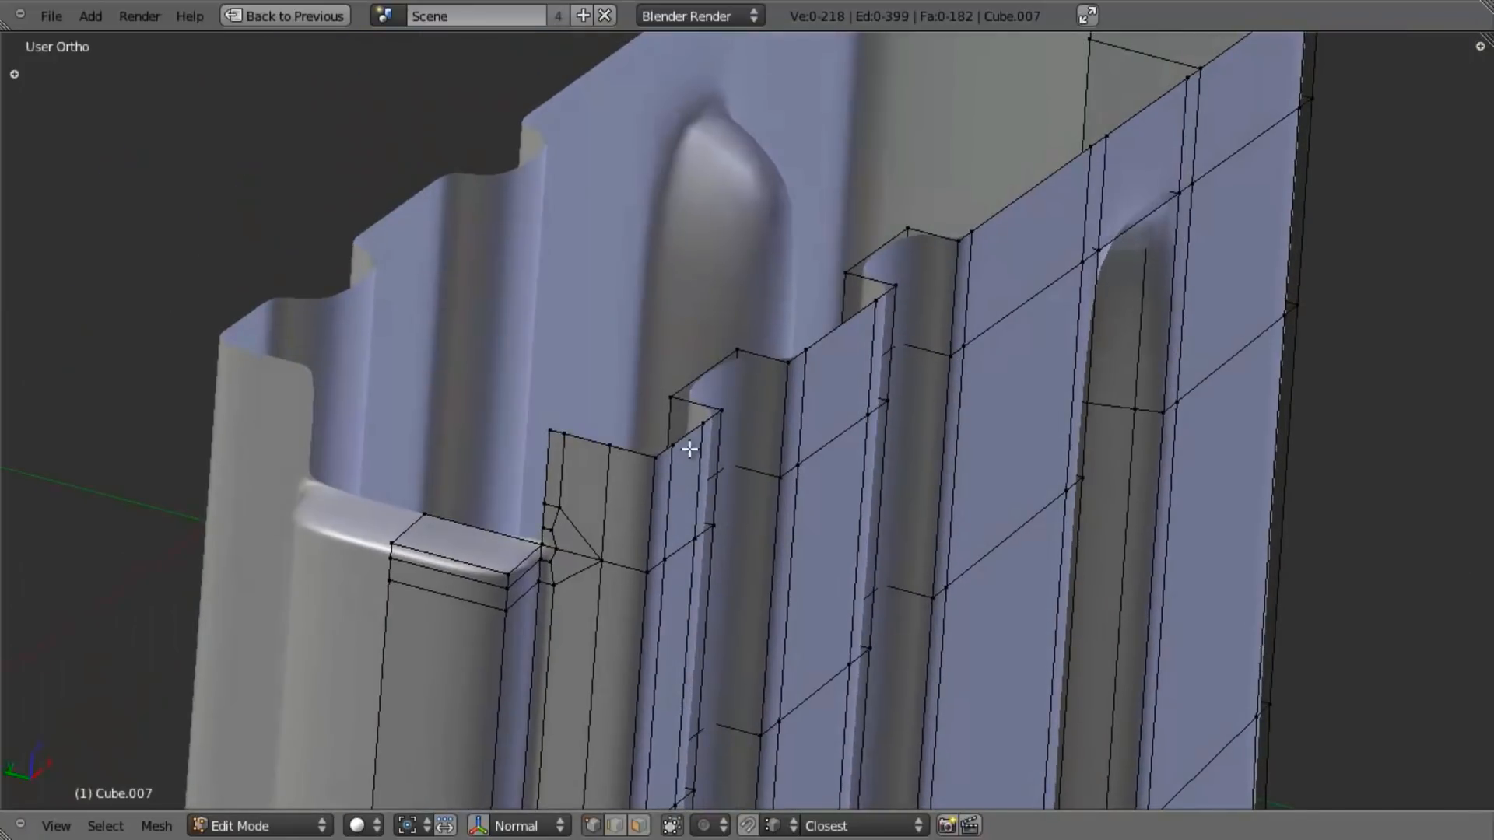
right_click(661, 445)
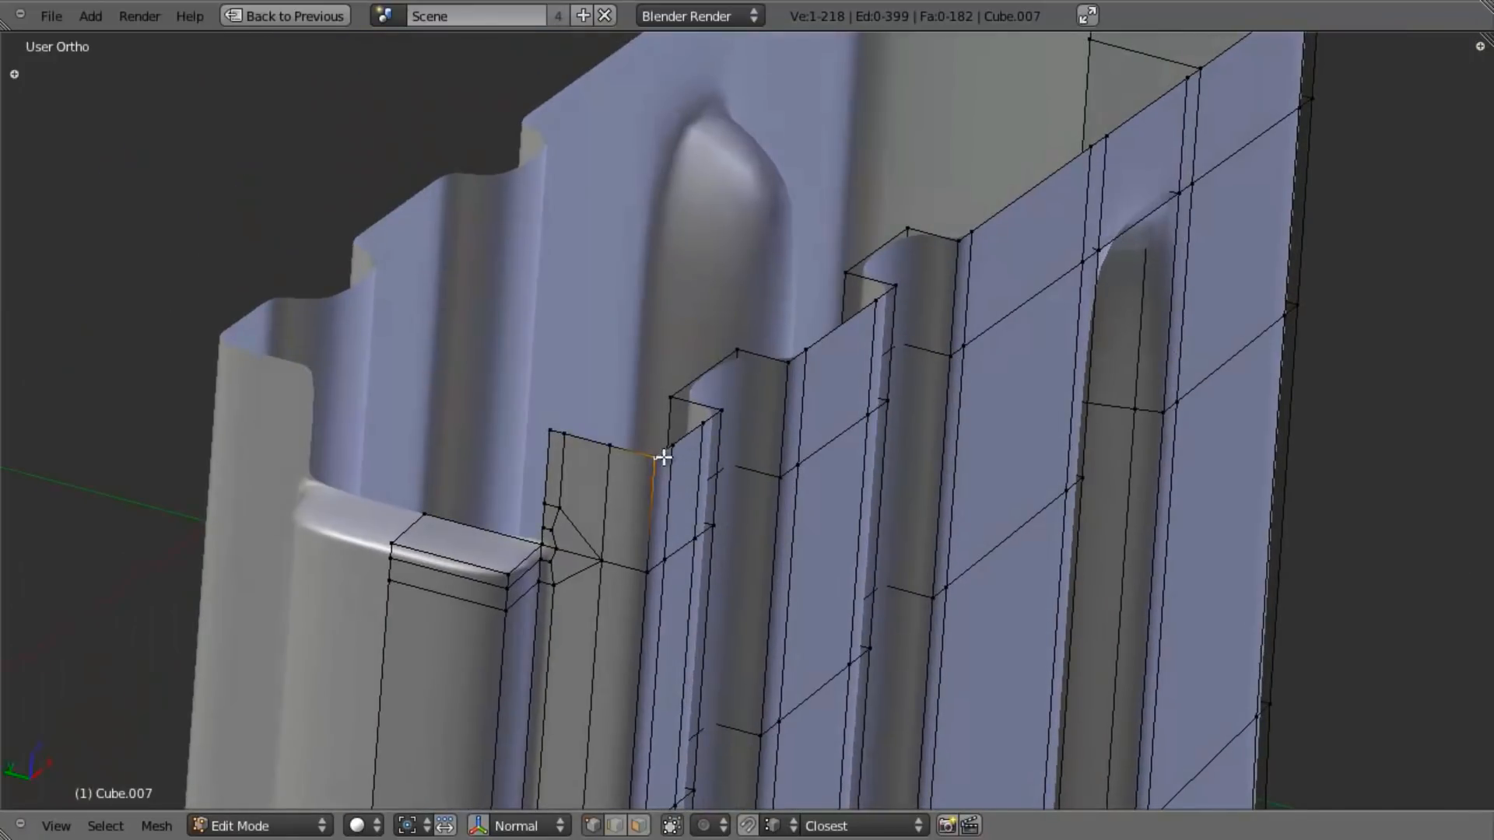
scroll(712, 409, down, 5)
middle_drag(887, 544, 845, 495)
scroll(846, 496, up, 3)
shift+right_click(712, 433)
shift+right_click(730, 420)
middle_drag(732, 516, 794, 493)
scroll(790, 478, up, 2)
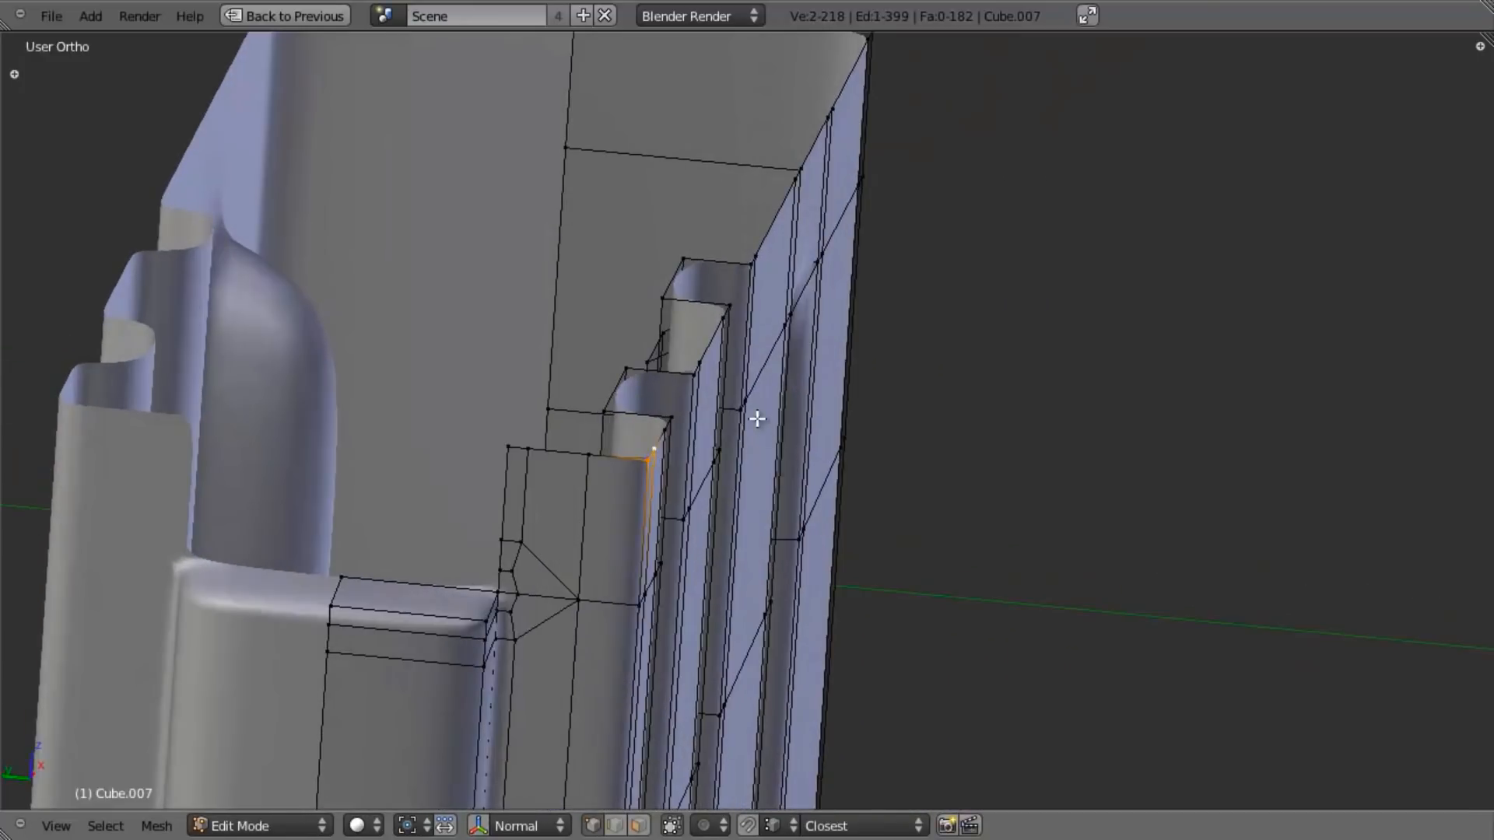
shift+middle_drag(757, 421, 824, 523)
scroll(819, 521, up, 1)
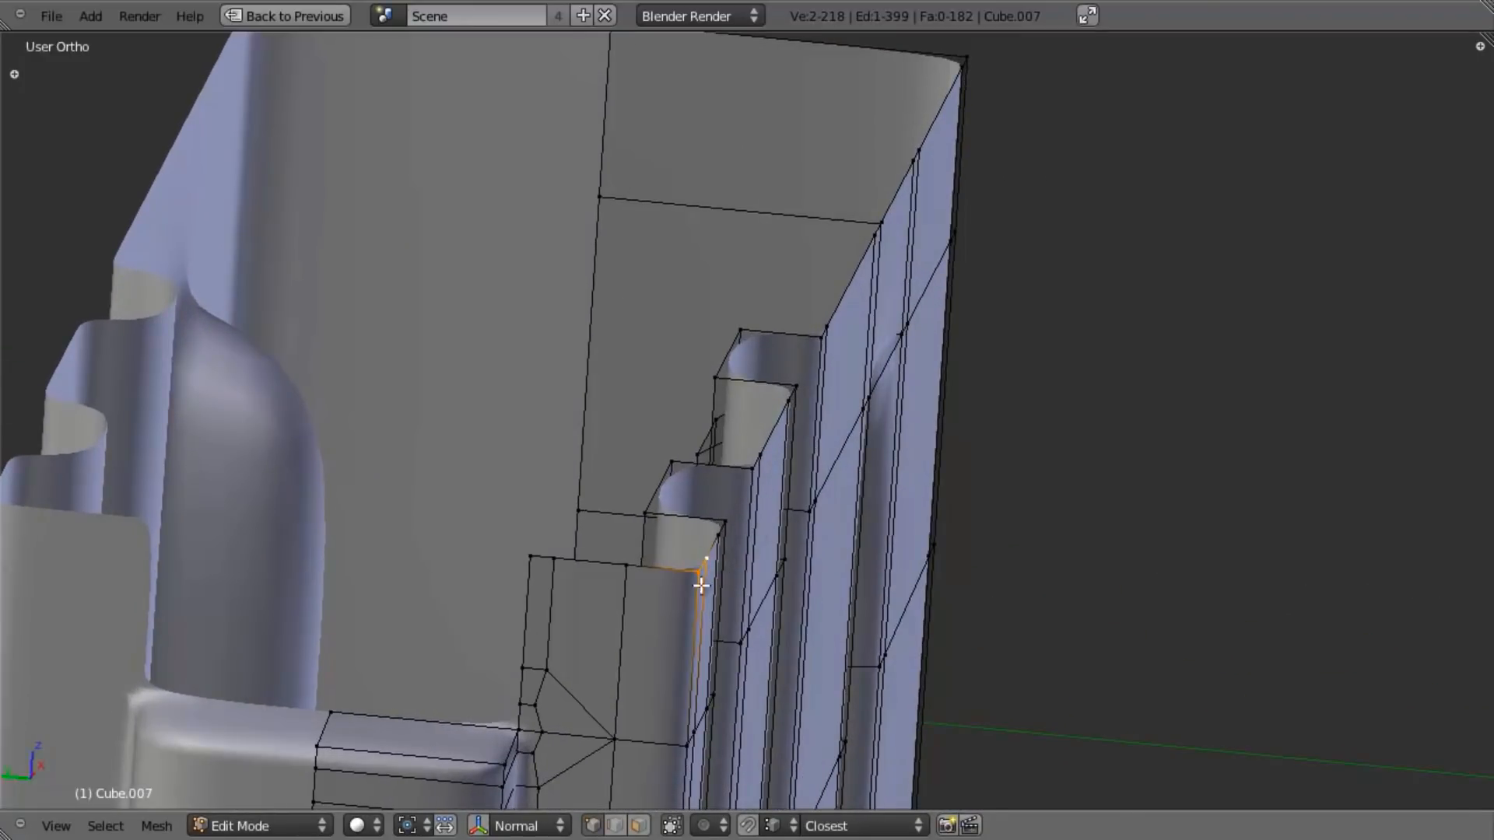
middle_drag(717, 512, 693, 544)
shift+right_click(732, 536)
shift+right_click(745, 523)
shift+right_click(794, 472)
shift+right_click(808, 460)
shift+right_click(873, 394)
shift+right_click(860, 408)
shift+right_click(920, 346)
shift+right_click(930, 337)
shift+right_click(1016, 248)
shift+right_click(1028, 237)
shift+right_click(1088, 177)
shift+right_click(1099, 167)
shift+right_click(1177, 88)
shift+right_click(1199, 77)
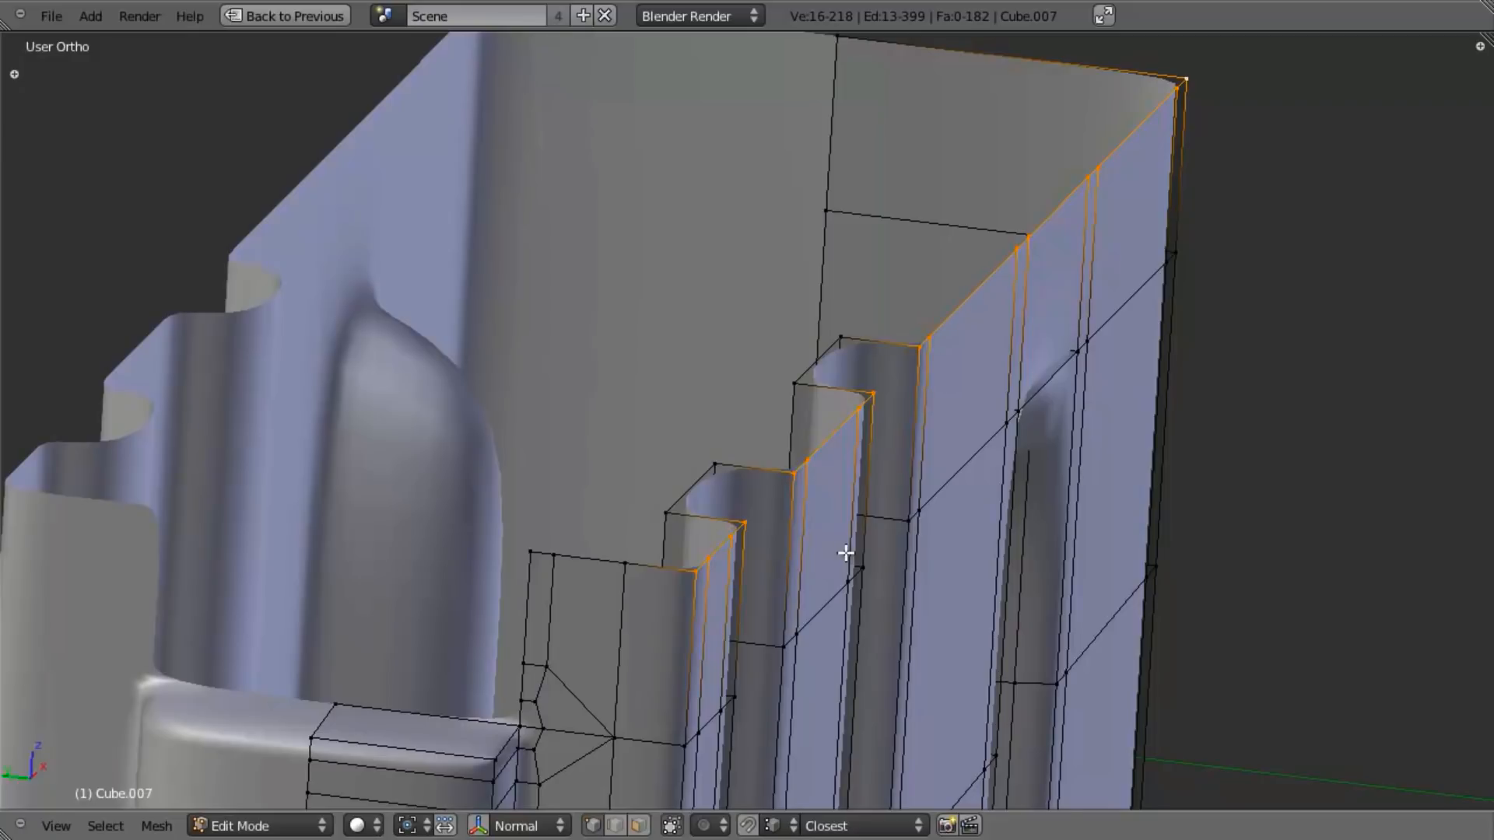
Step: In the left view, extrude the selected top edges upward and shift them inward along Y to form slanted lips
key(ctrl+KP_3)
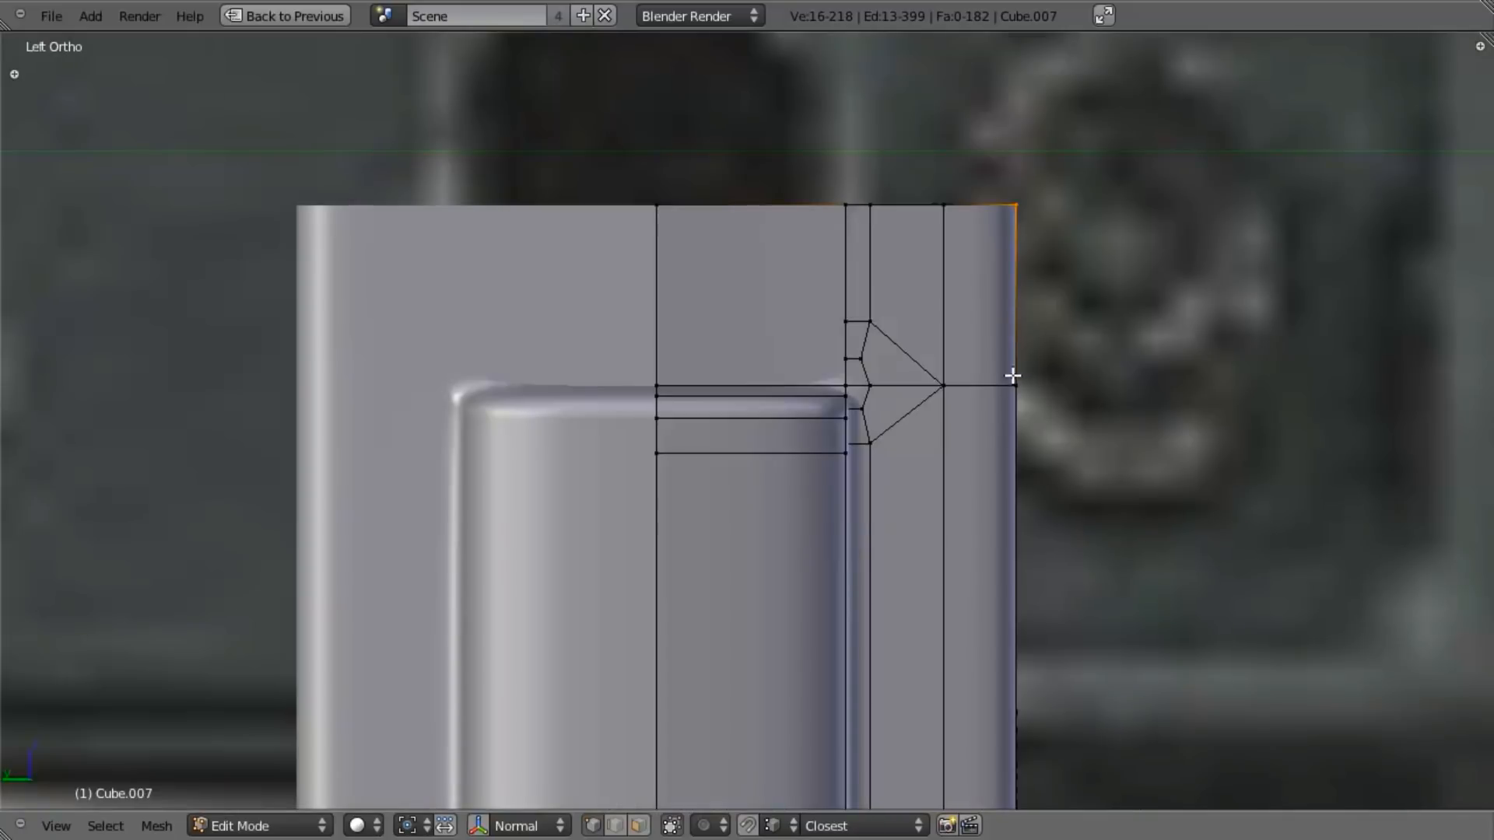
key(z)
scroll(955, 466, down, 6)
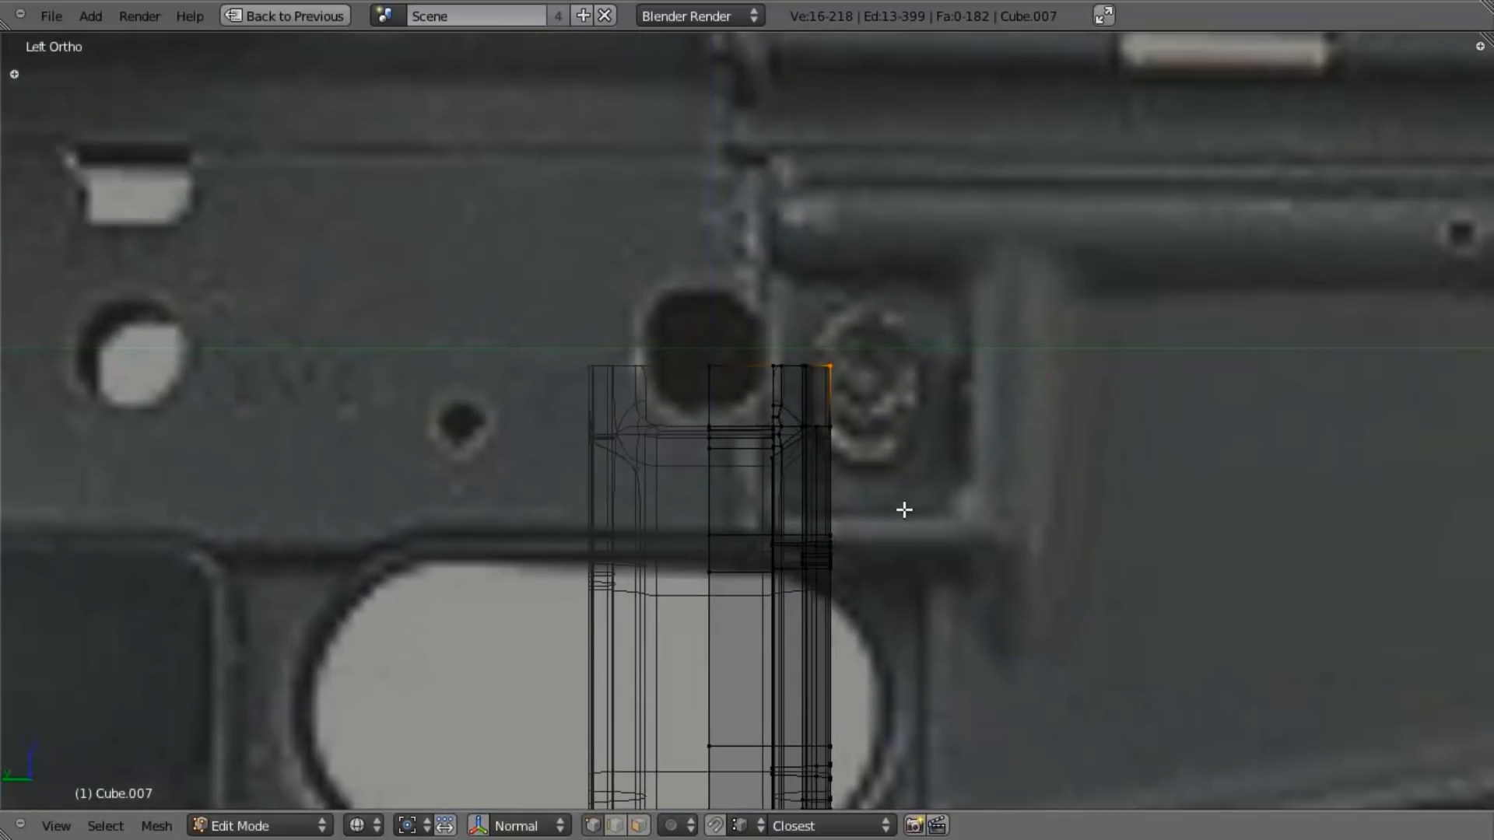
key(z)
scroll(905, 510, up, 7)
key(e)
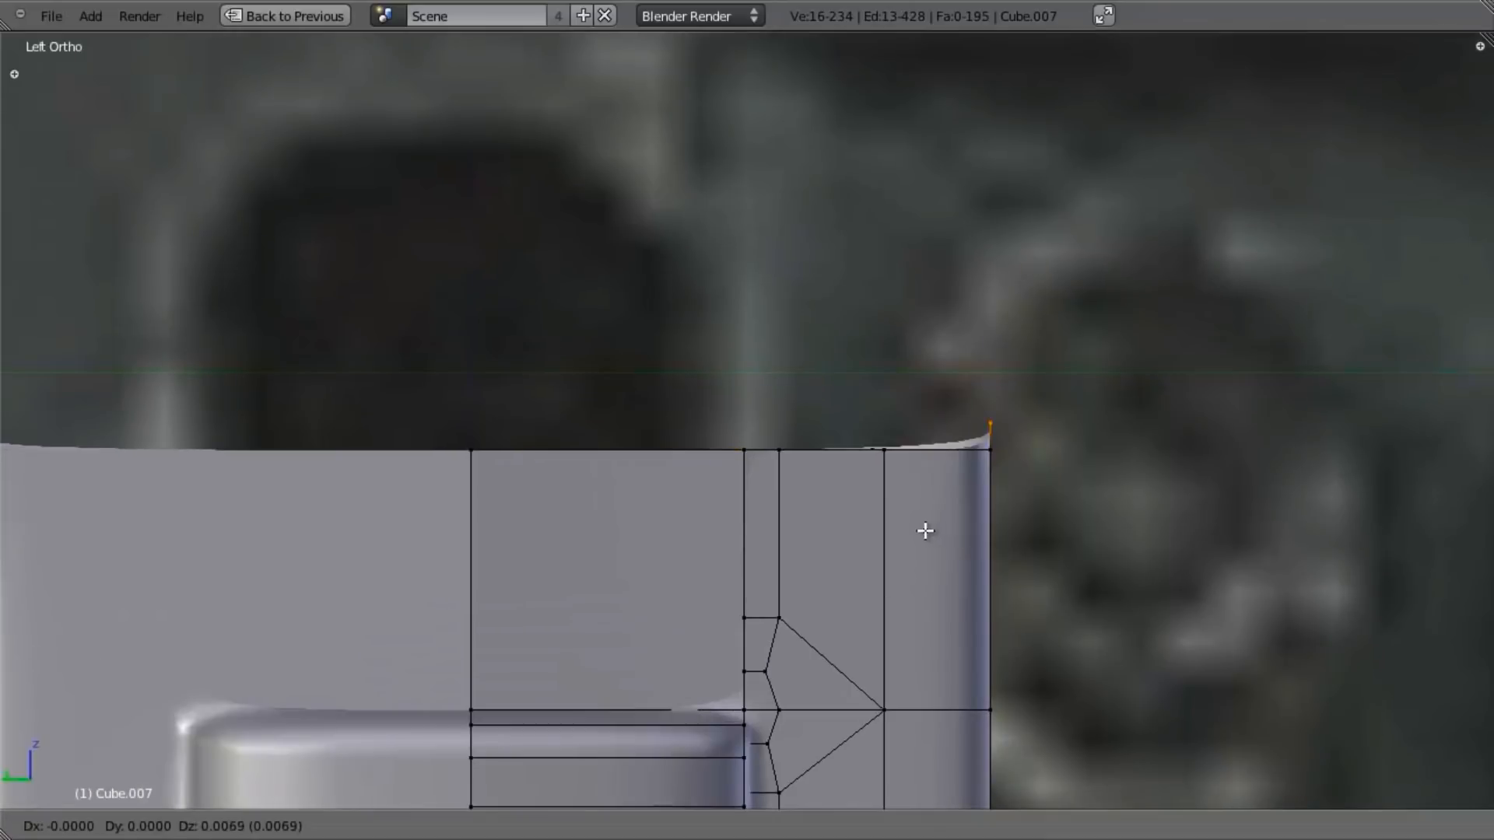
click(839, 412)
key(g)
key(y)
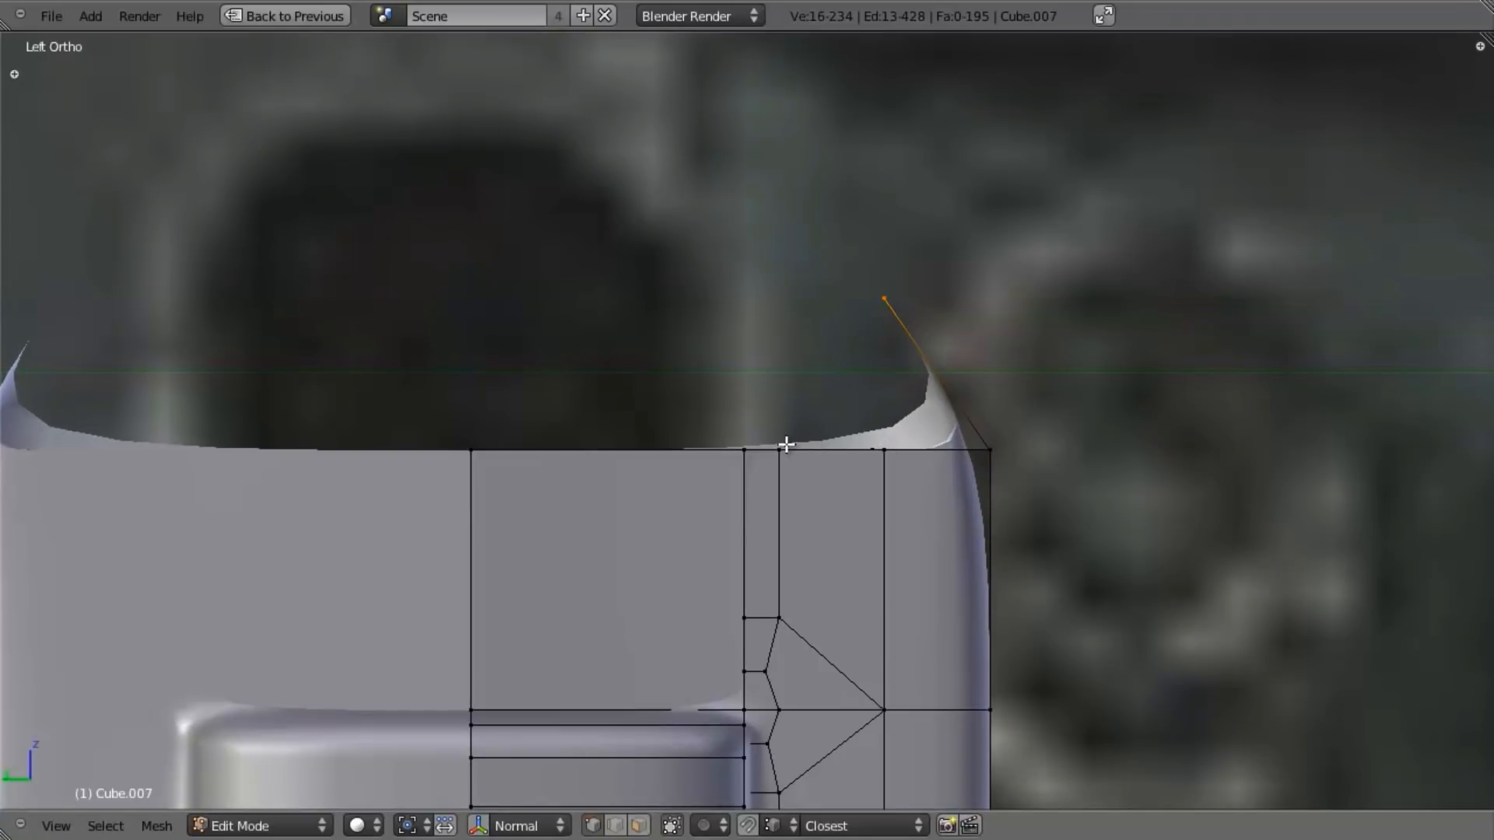
Step: Extrude the lips' upper edges inward along Y twice, first by about 0.027 and again by about 0.009
key(e)
key(y)
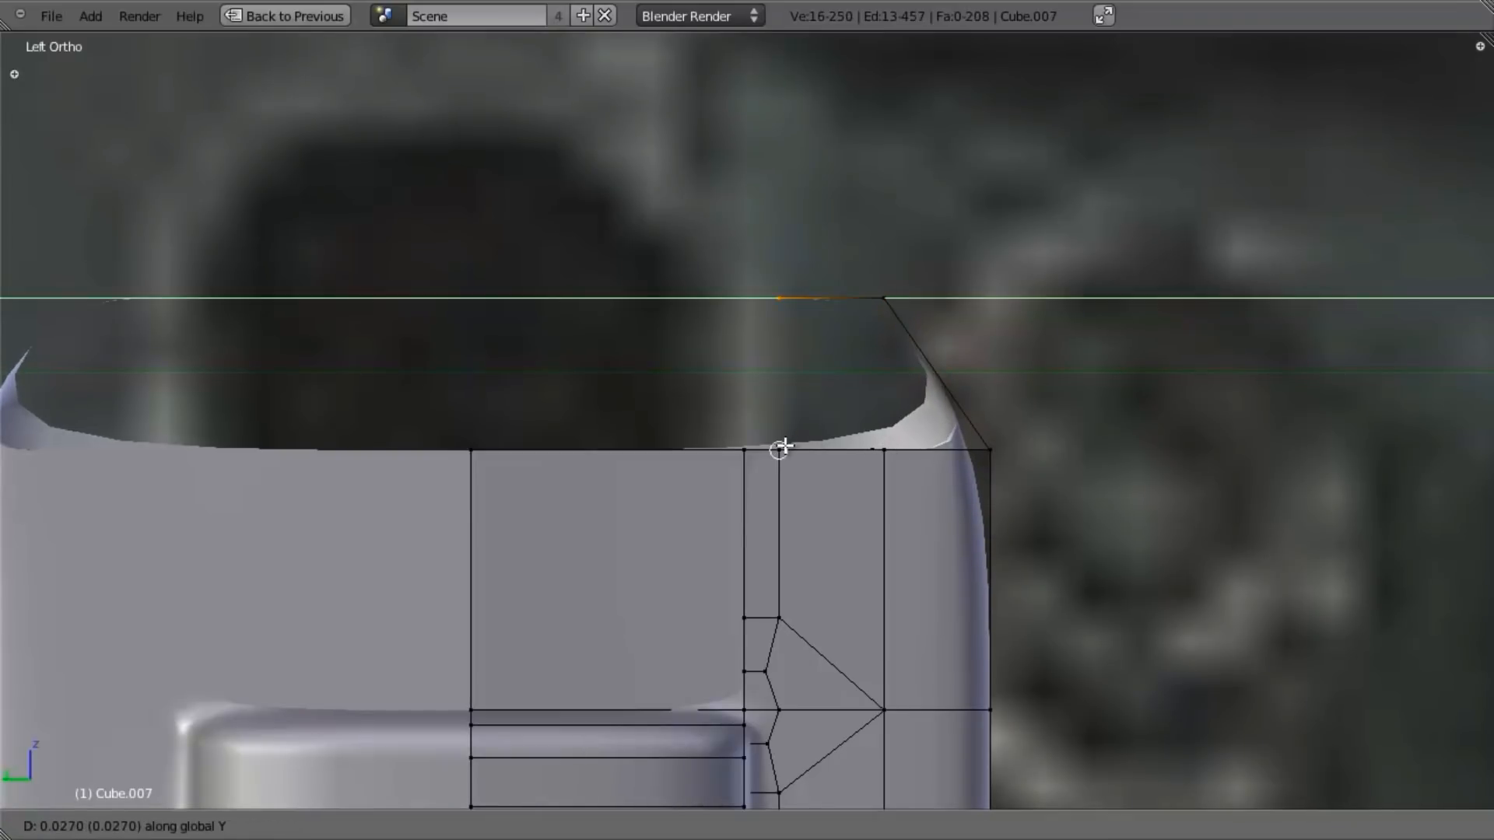
click(781, 449)
middle_drag(784, 443, 758, 578)
key(e)
key(y)
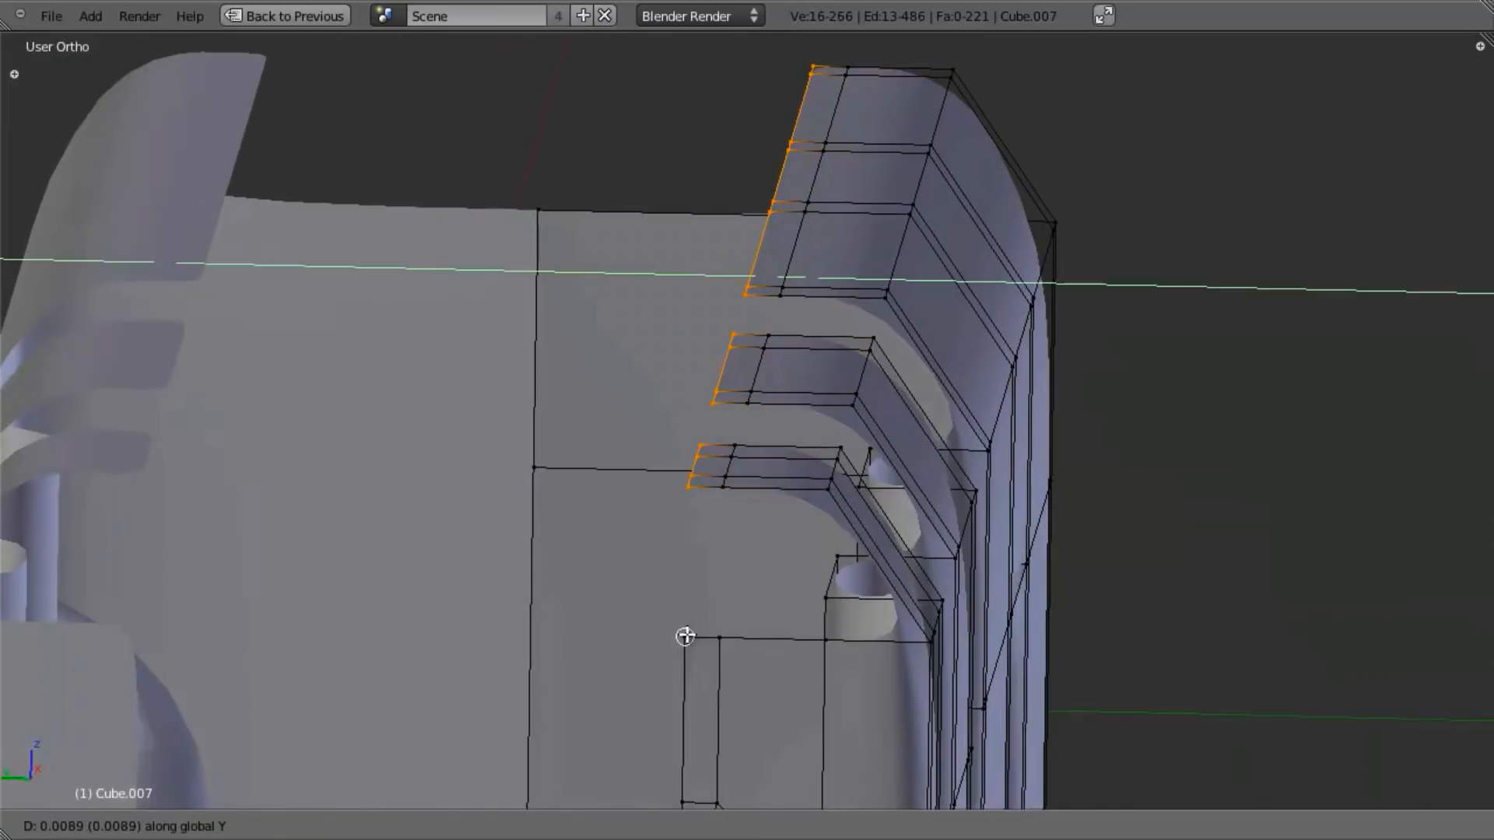
click(685, 635)
scroll(814, 547, down, 8)
mouse_move(813, 547)
middle_down()
mouse_move(644, 557)
mouse_move(760, 501)
mouse_move(668, 475)
mouse_move(750, 493)
mouse_move(798, 467)
middle_up()
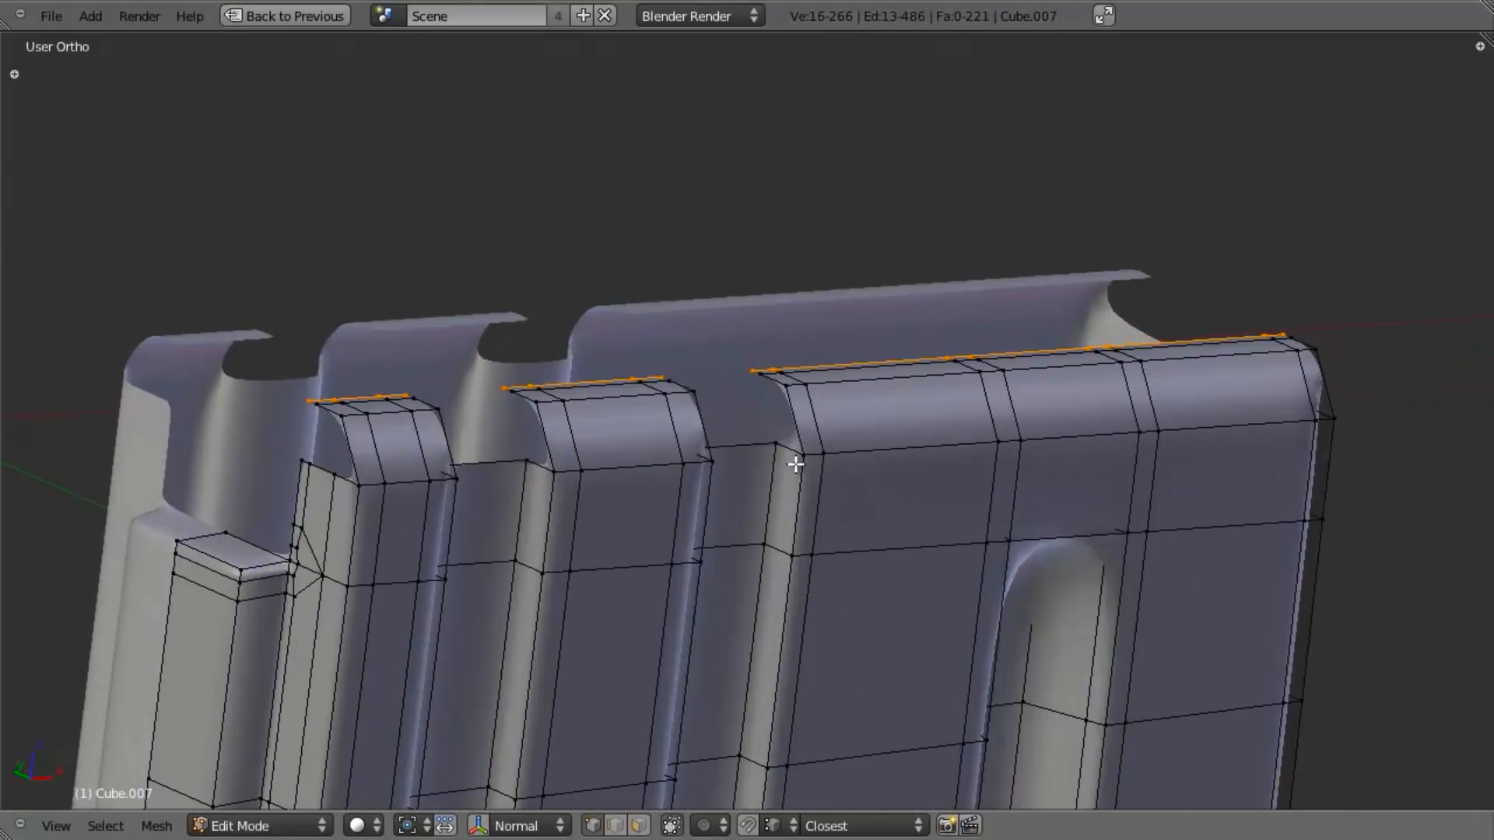
Step: Delete the extruded vertices of the longest lip up to the front corner, keeping only its narrow rearmost strip beside the rib
key(z)
key(b)
middle_drag(688, 344, 62, 810)
key(ctrl+KP_Add)
key(ctrl+KP_Add)
middle_drag(979, 478, 897, 443)
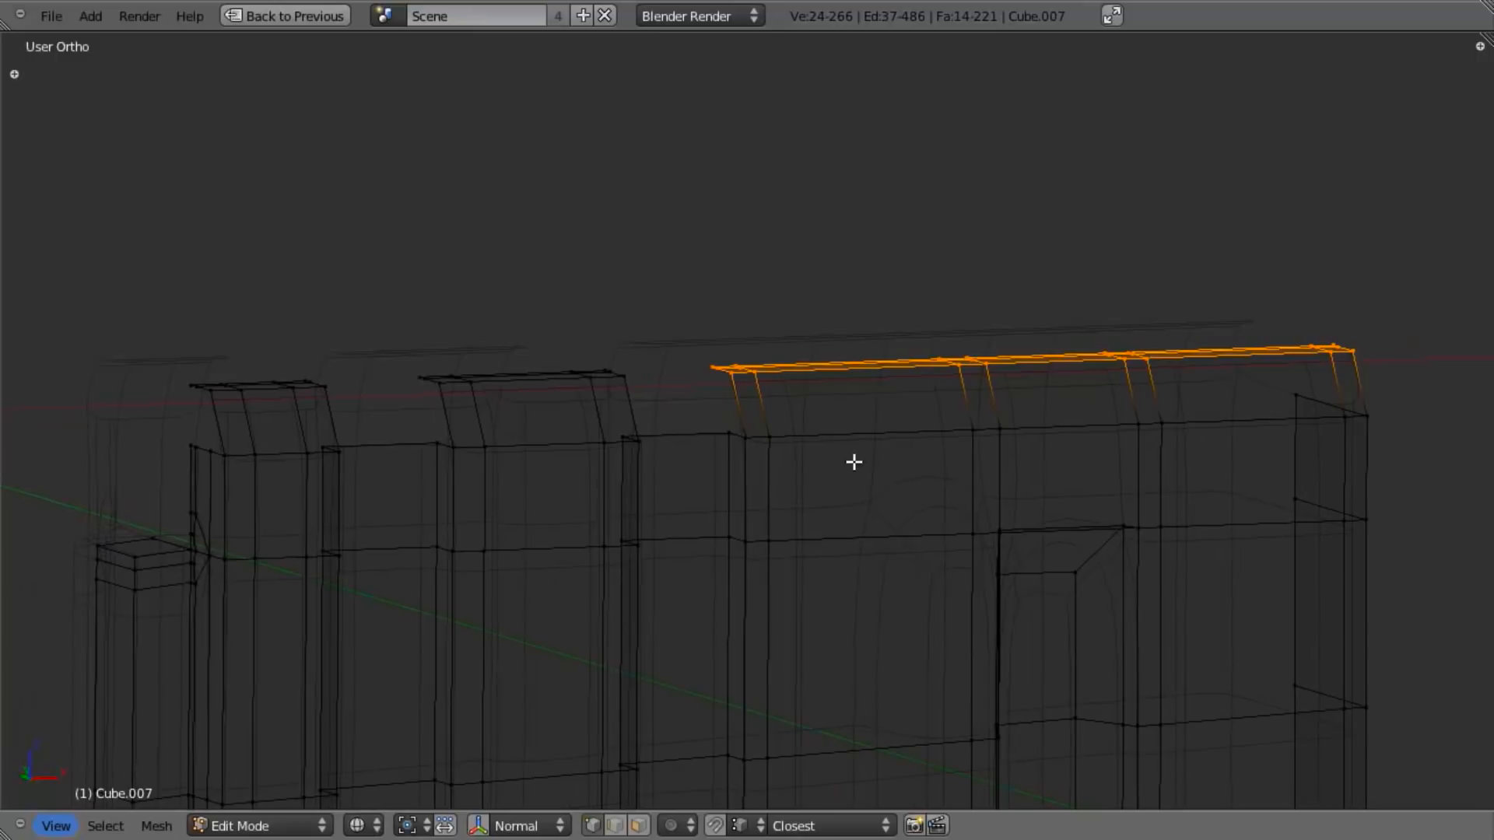
key(z)
middle_drag(797, 486, 607, 441)
middle_drag(735, 444, 810, 473)
key(z)
scroll(654, 347, up, 2)
key(ctrl+KP_Subtract)
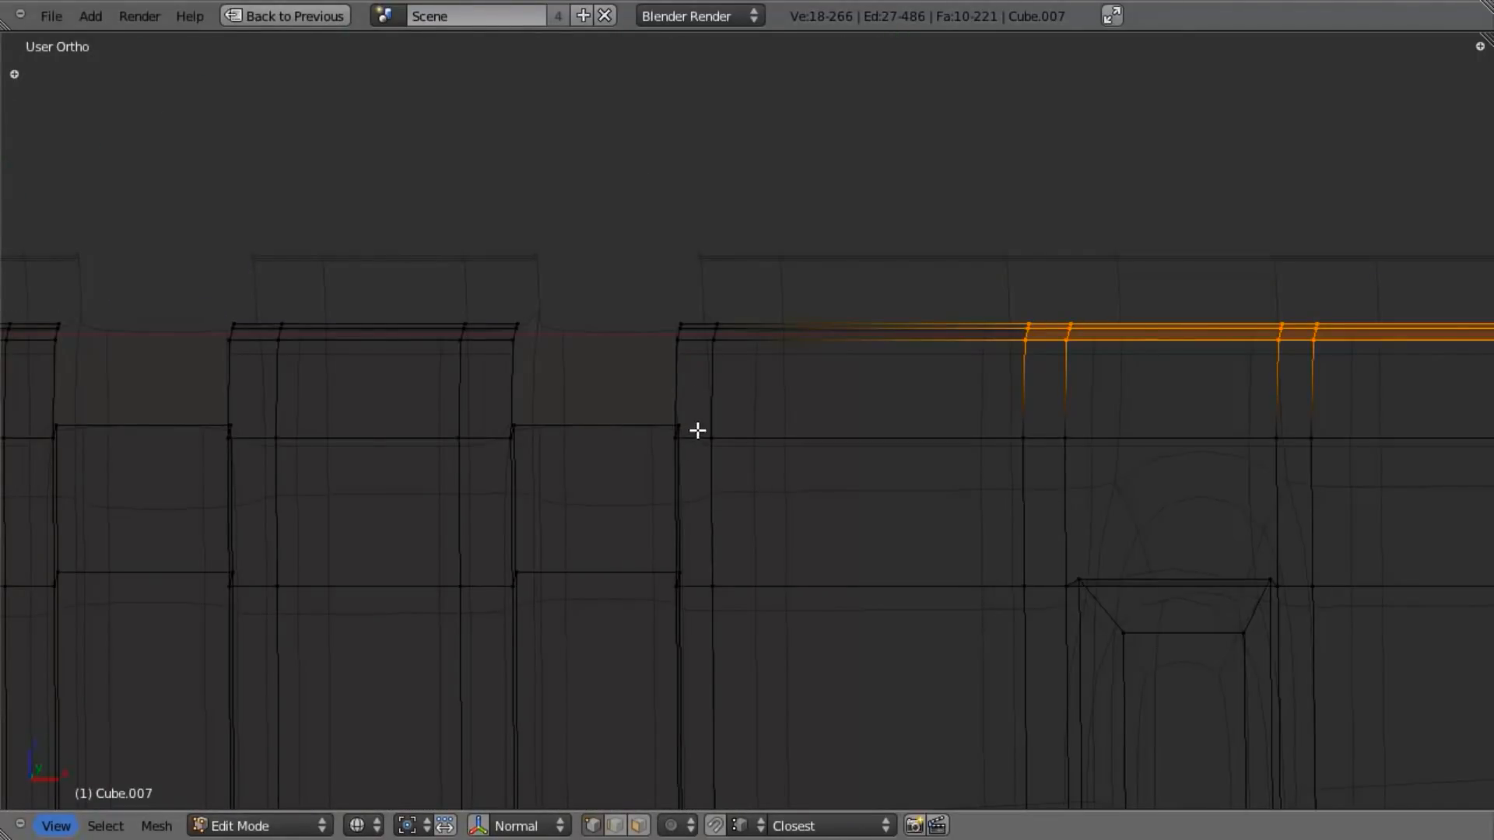
scroll(881, 503, down, 2)
key(z)
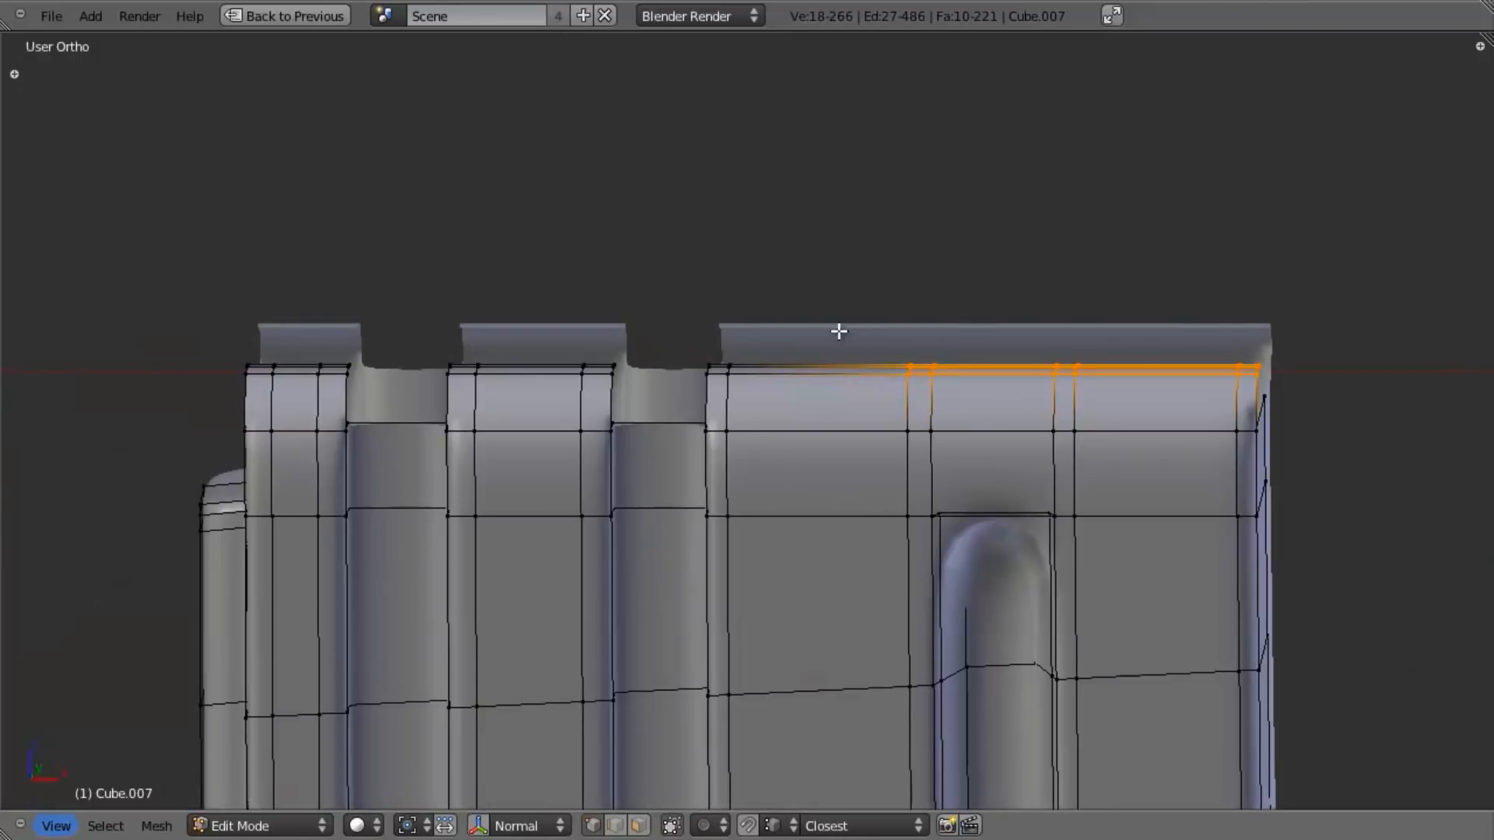
key(x)
click(852, 278)
middle_drag(755, 443, 801, 484)
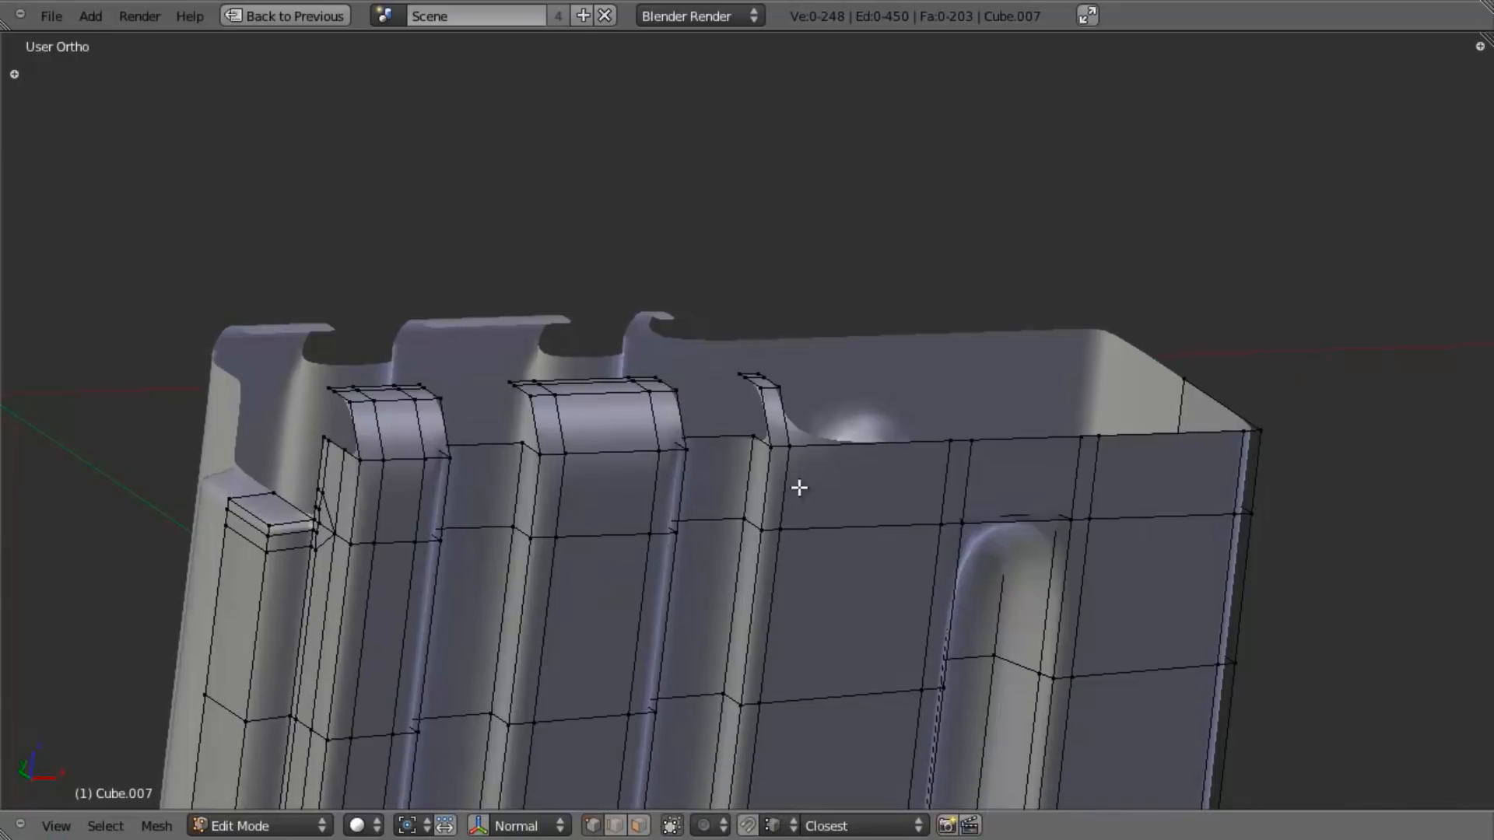
middle_drag(604, 473, 927, 403)
middle_drag(914, 332, 833, 457)
scroll(752, 517, up, 4)
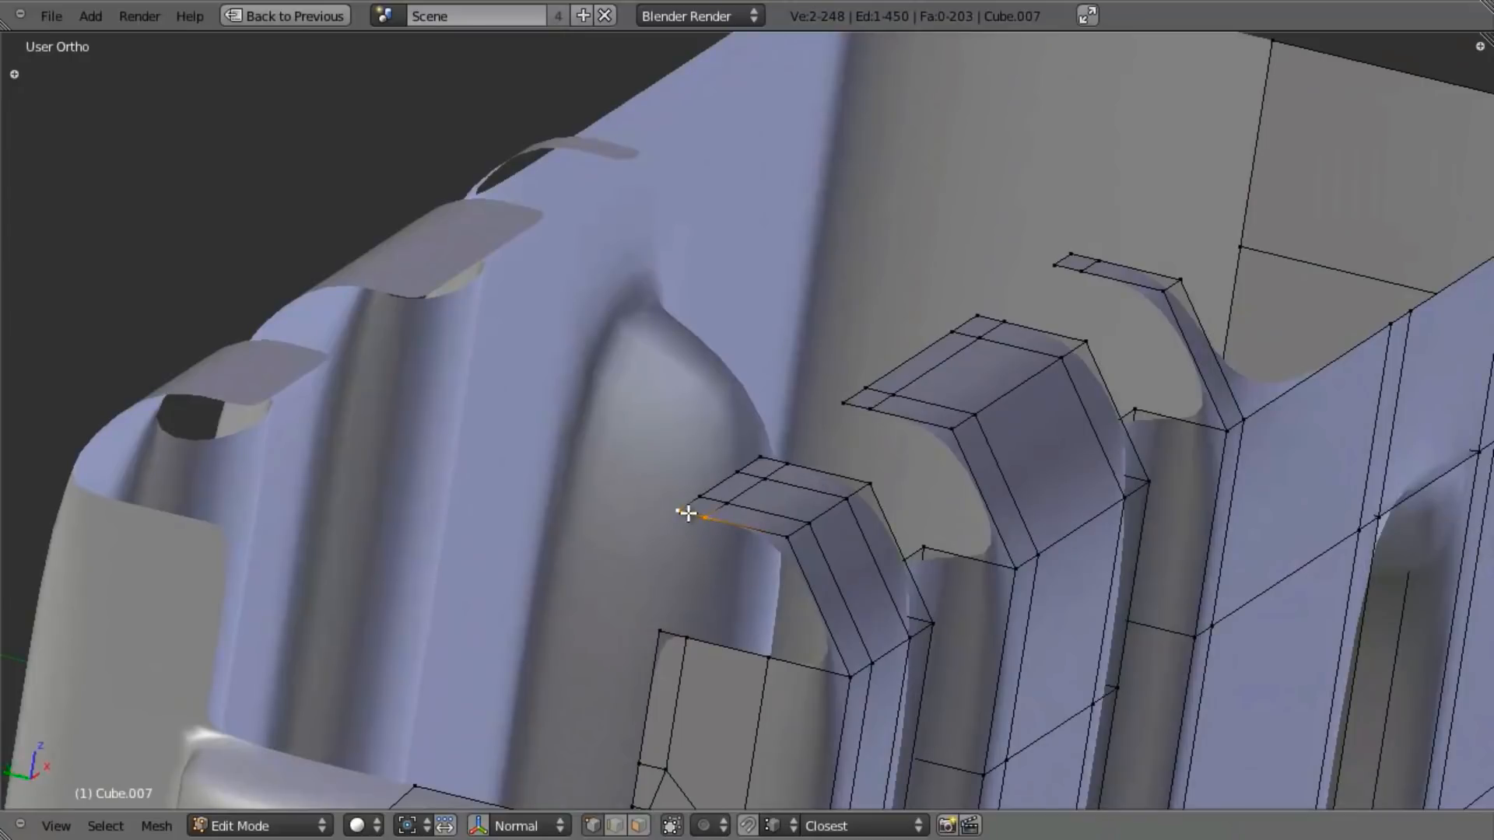
Step: Fill the gap between the rear lip and the rear wall with two new faces
key(f)
key(a)
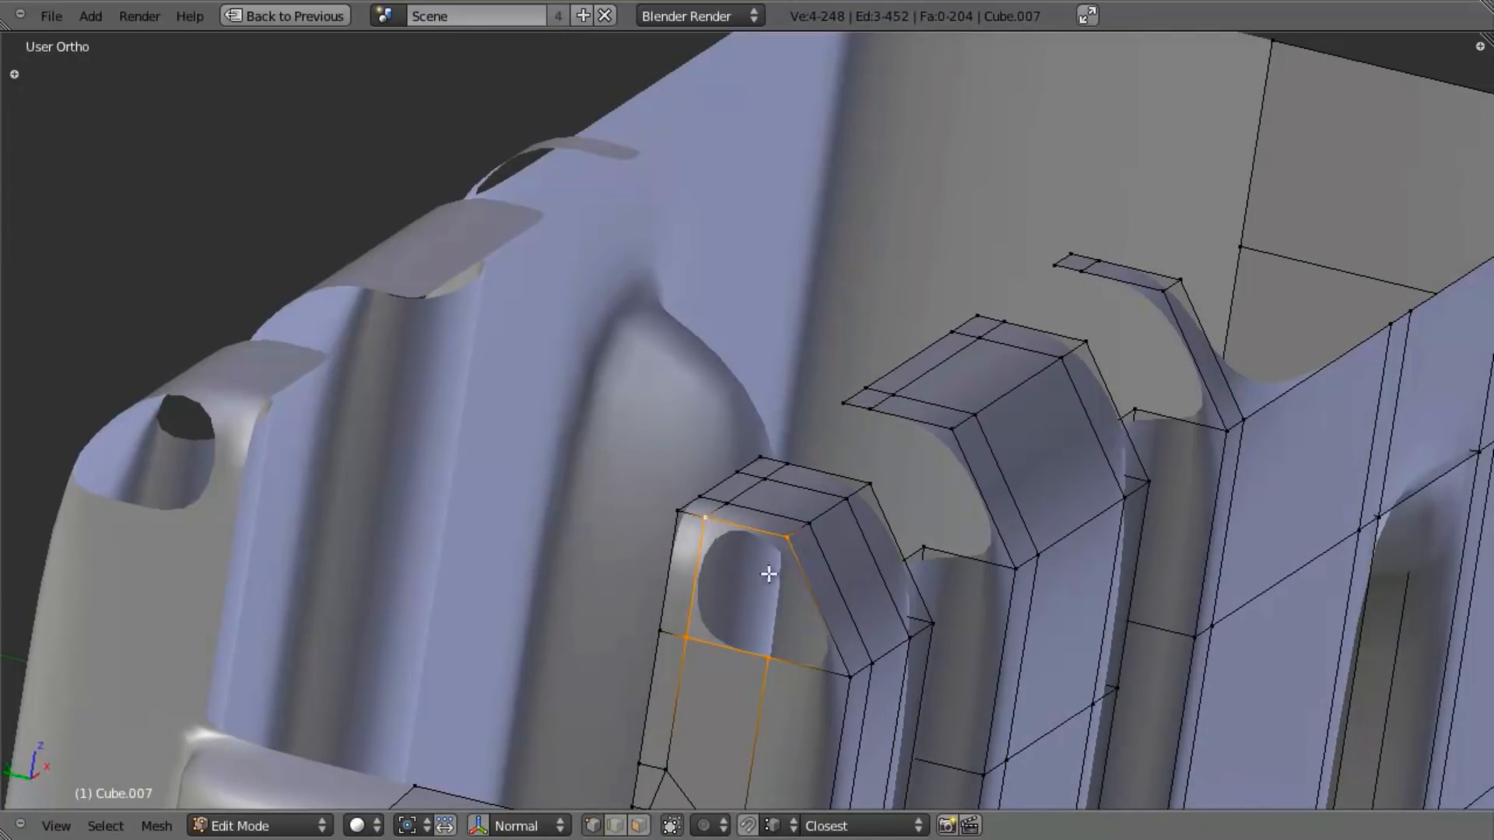
key(f)
scroll(856, 657, down, 3)
key(a)
scroll(815, 531, up, 3)
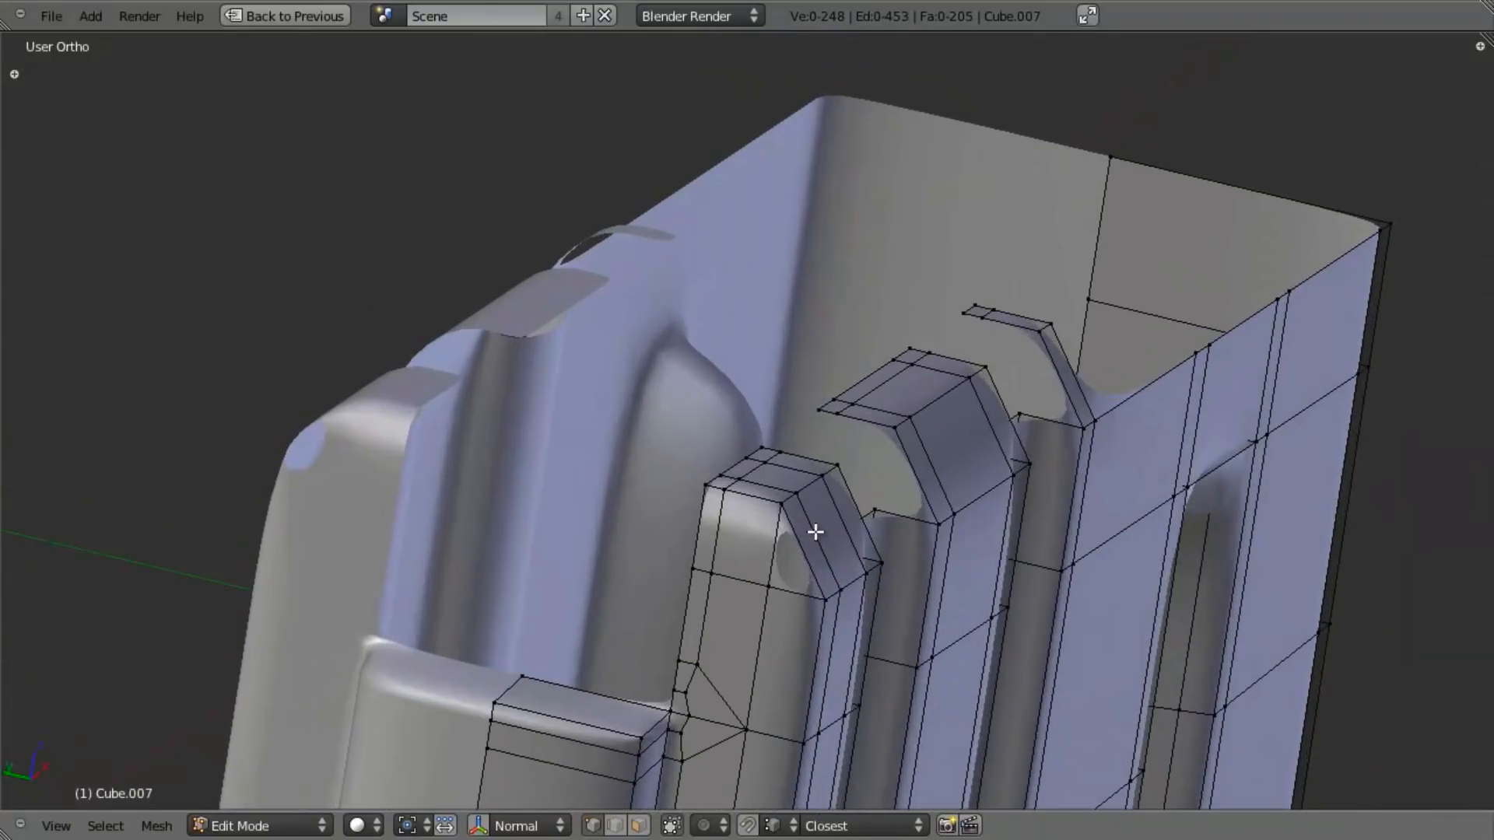
Step: Add one lengthwise loop cut across the slanted face of each of the three feed lips
key(ctrl+r)
click(828, 525)
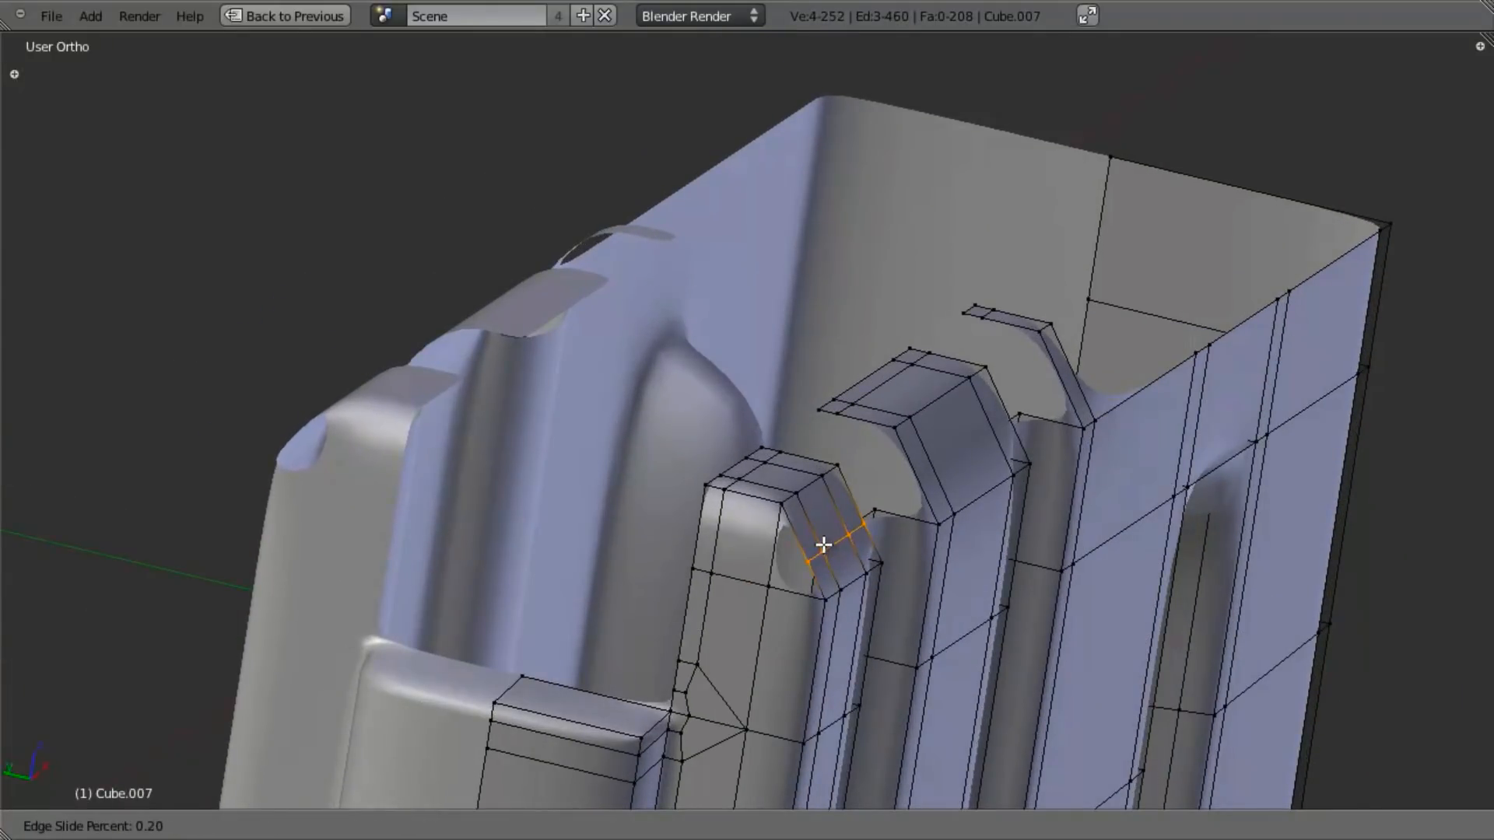
click(823, 521)
key(ctrl+r)
click(916, 455)
right_click(916, 455)
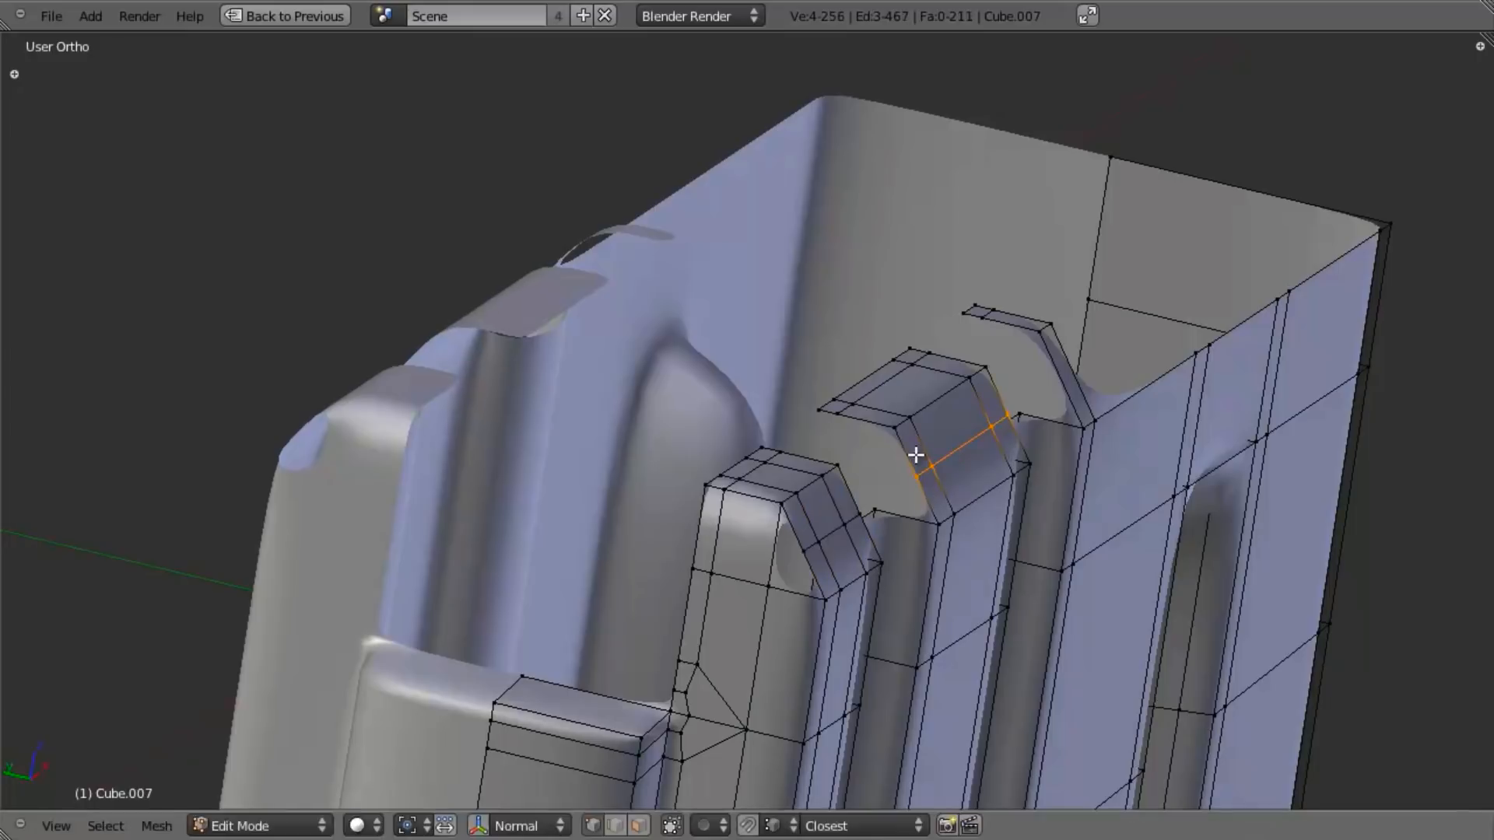
key(ctrl+r)
click(1072, 367)
right_click(1072, 367)
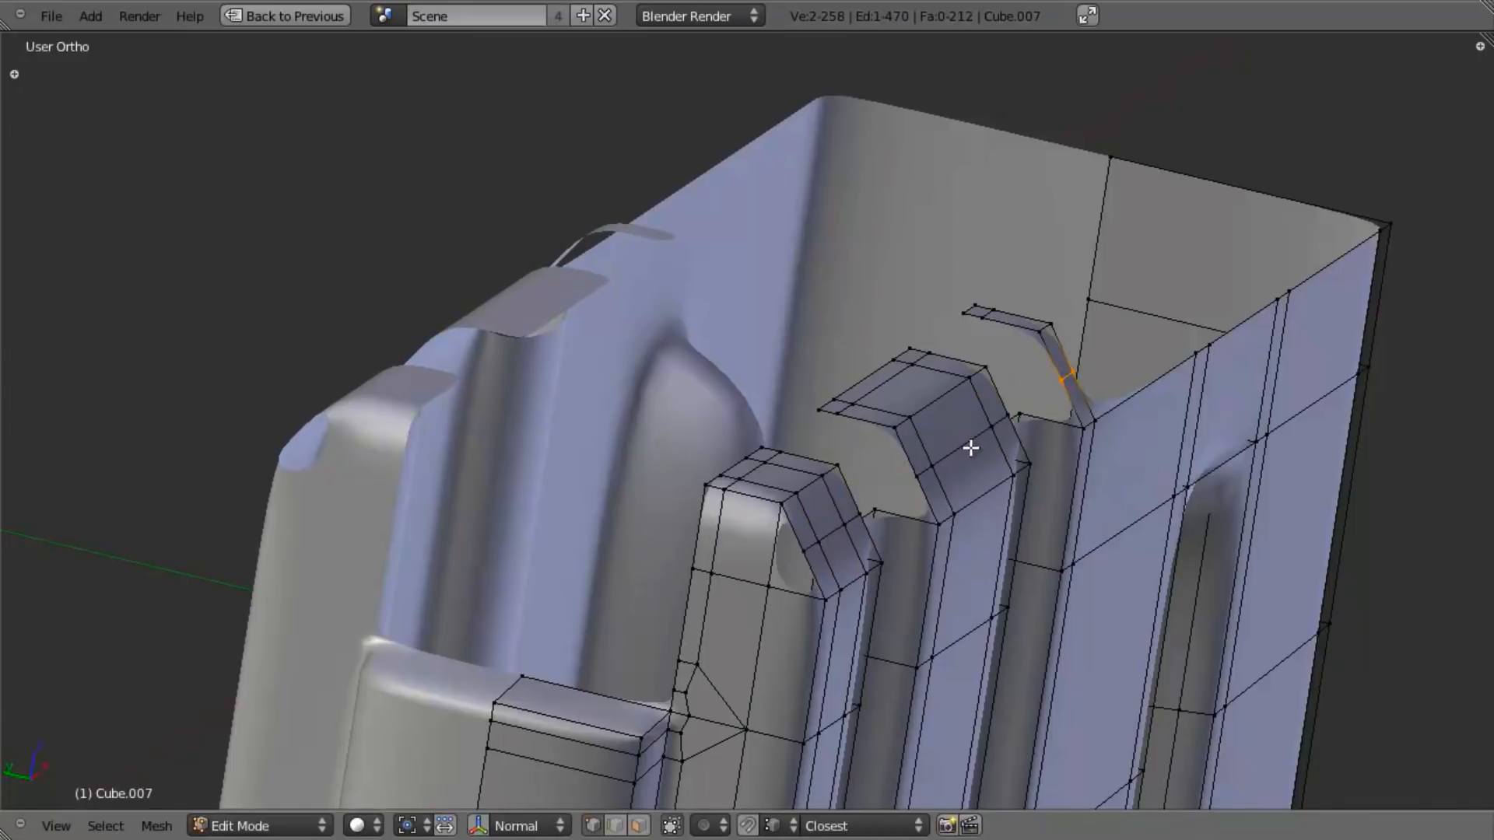
Step: Select the three new lip loops and shift them outward along Y by about 0.0022 to round the lips
alt+shift+right_click(835, 530)
middle_drag(891, 524, 923, 491)
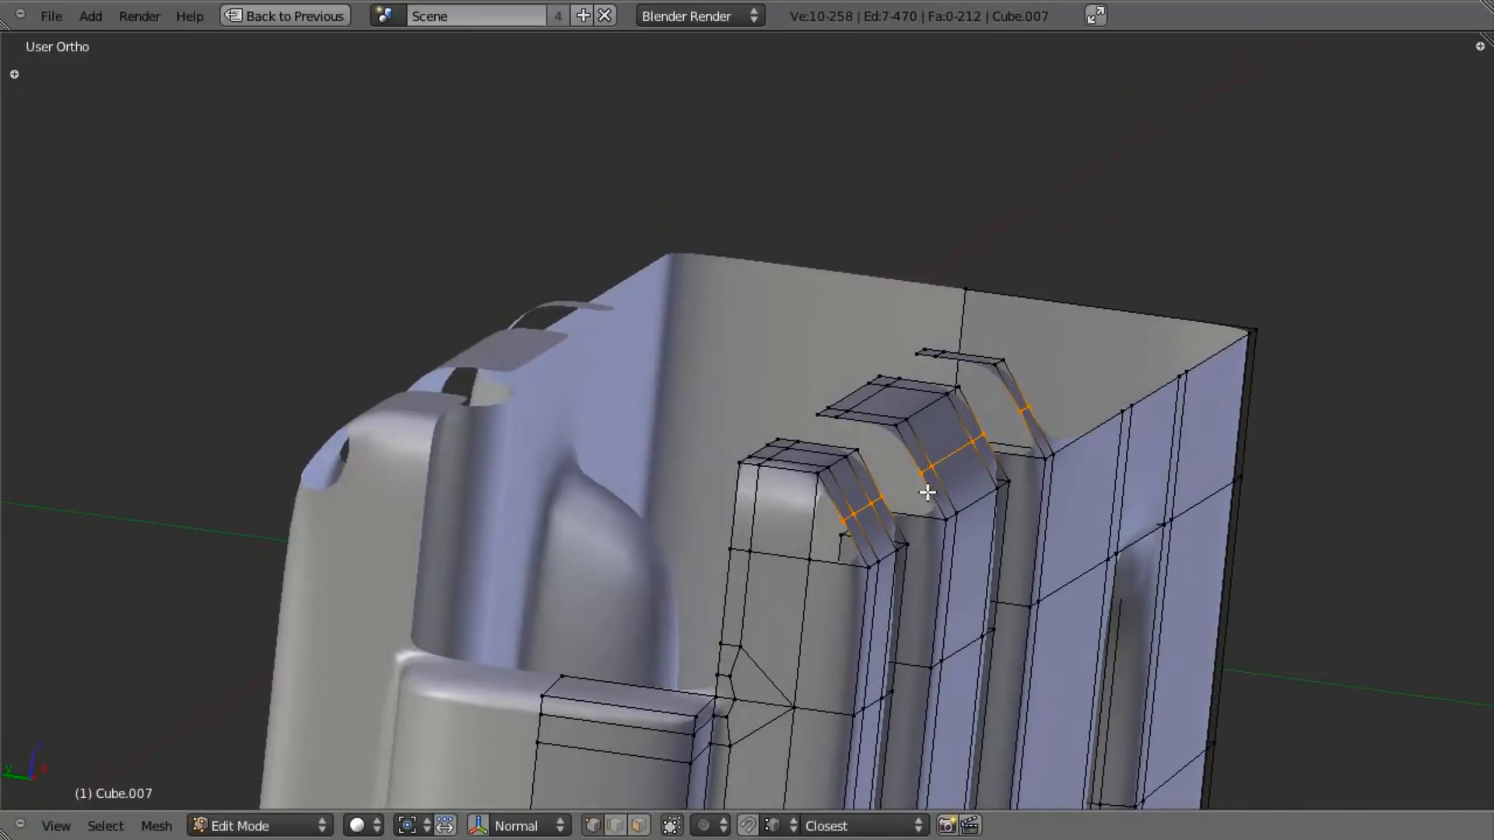
key(g)
key(z)
right_click(933, 473)
key(g)
key(y)
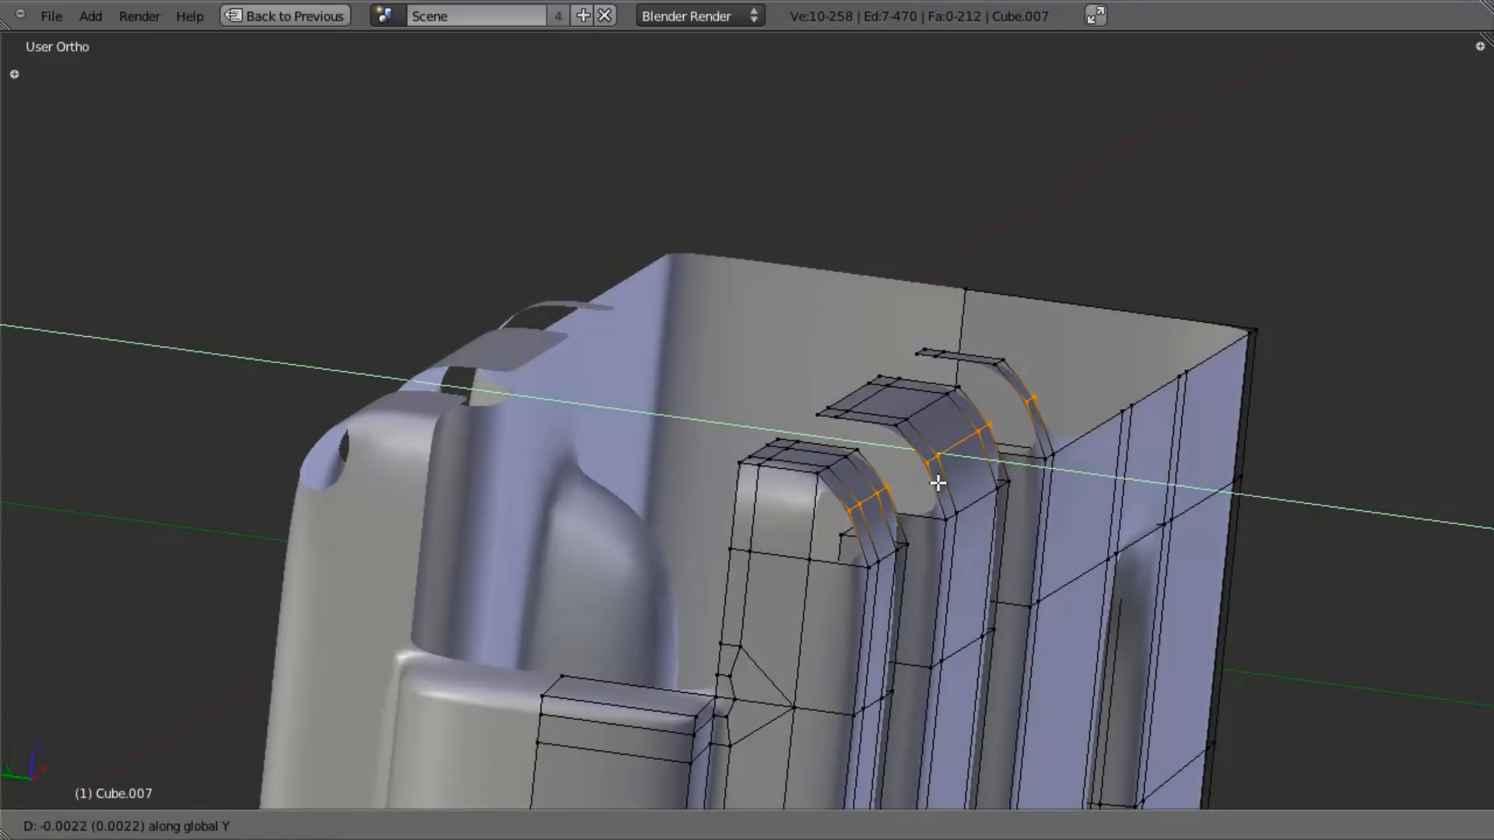
click(940, 482)
key(a)
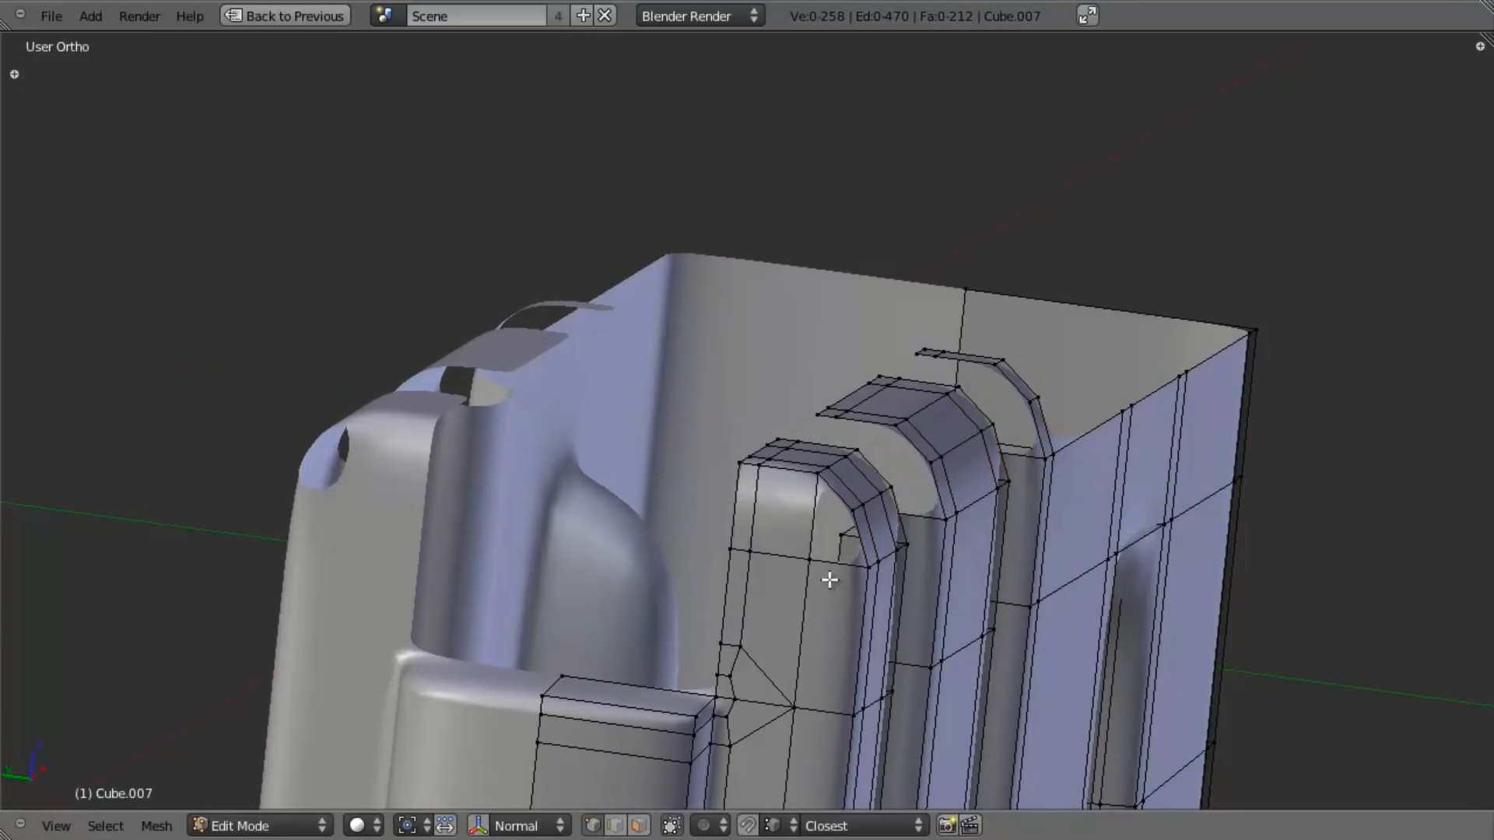
Step: Fill the remaining four-vertex gap at the rear lip's outer corner with a face and check the shape in Object Mode
middle_drag(935, 478, 968, 467)
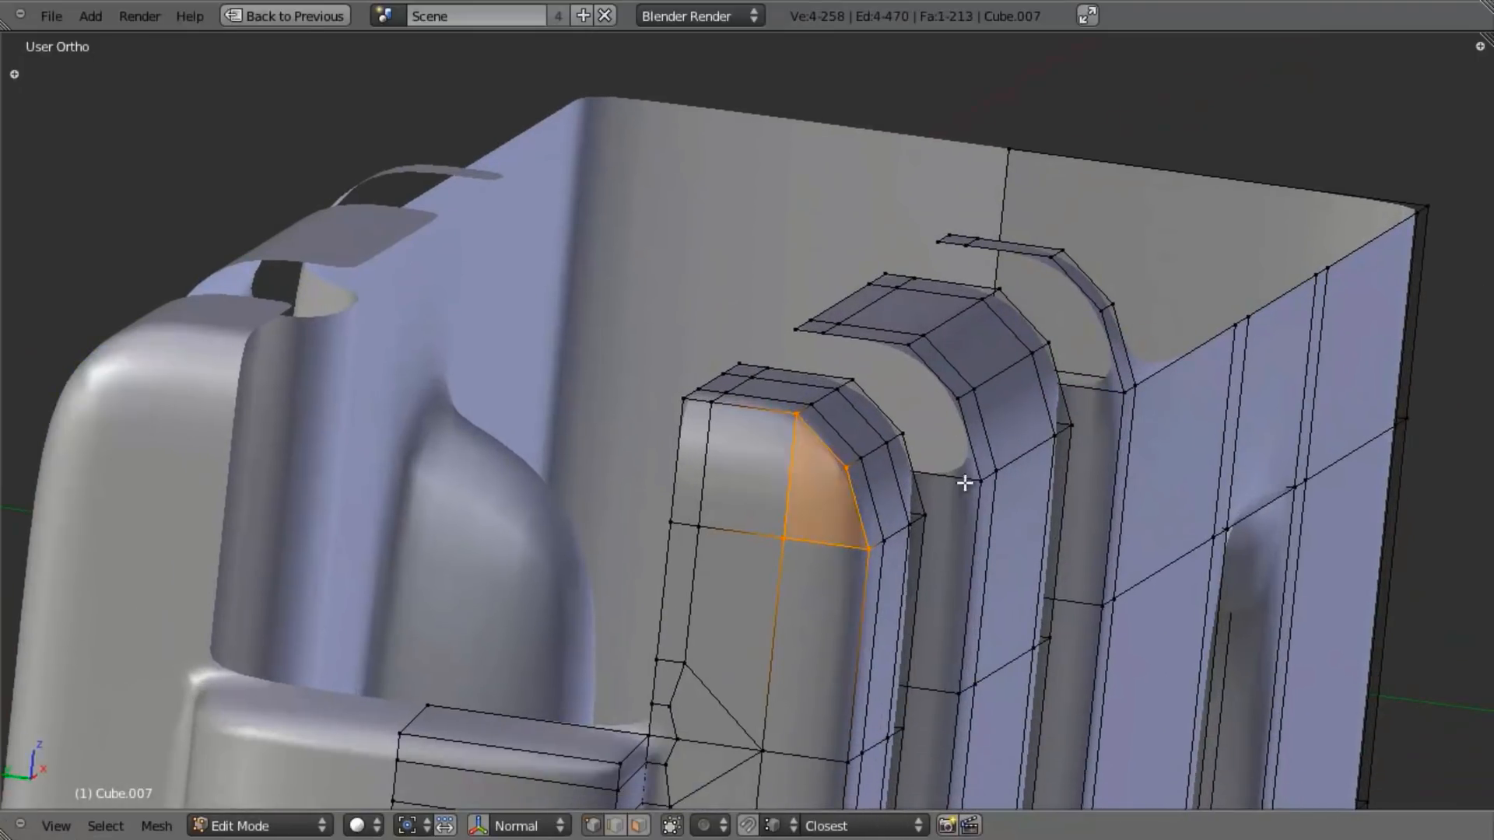
scroll(901, 516, down, 6)
key(Tab)
middle_drag(866, 547, 716, 395)
key(Tab)
scroll(709, 521, up, 4)
Step: Edge-slide the rear-side floor loop of the rearmost recessed rib inward by about 0.26
alt+right_click(731, 498)
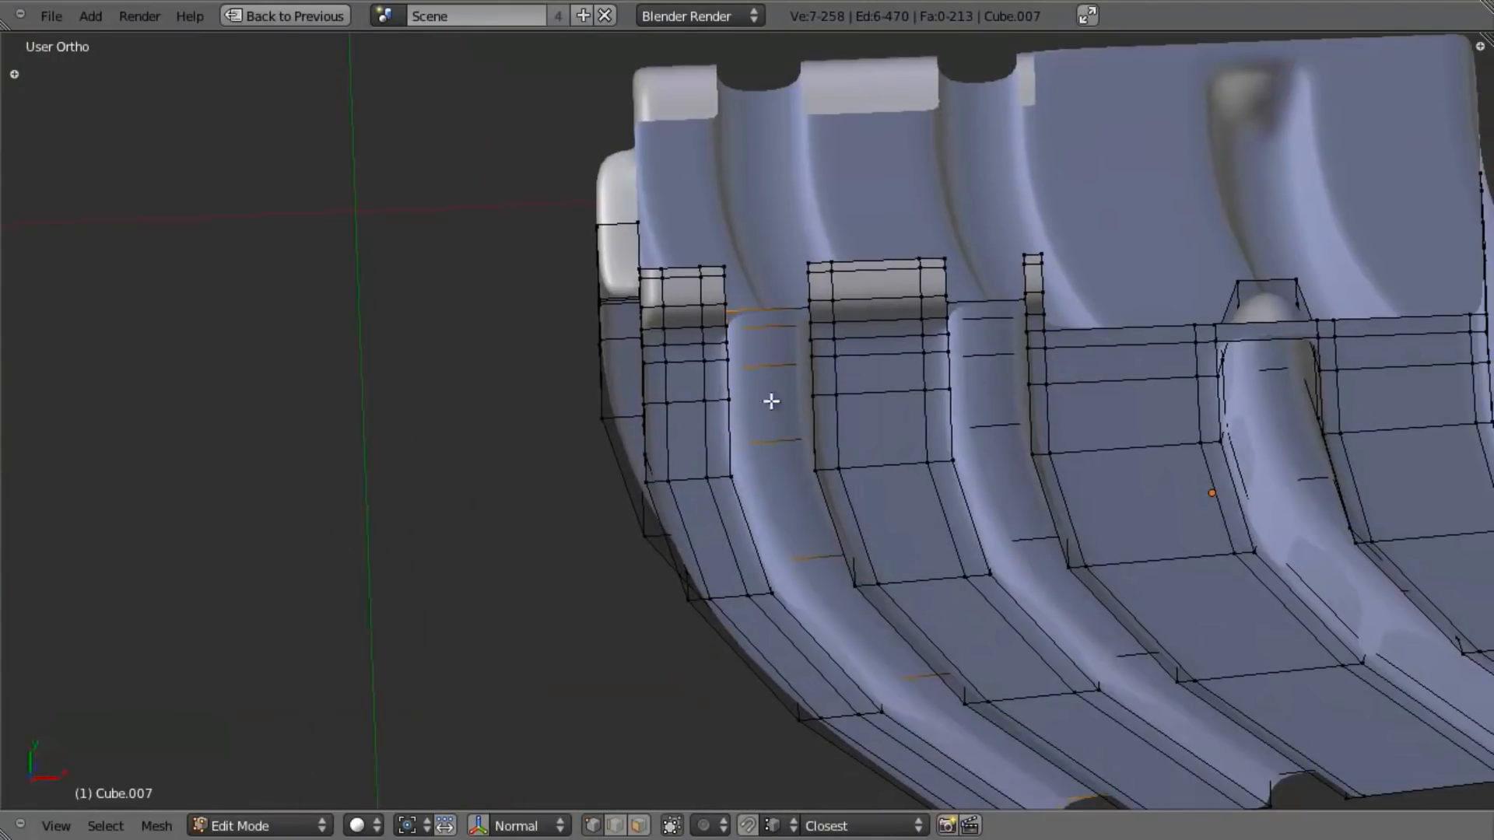
key(z)
scroll(723, 417, up, 3)
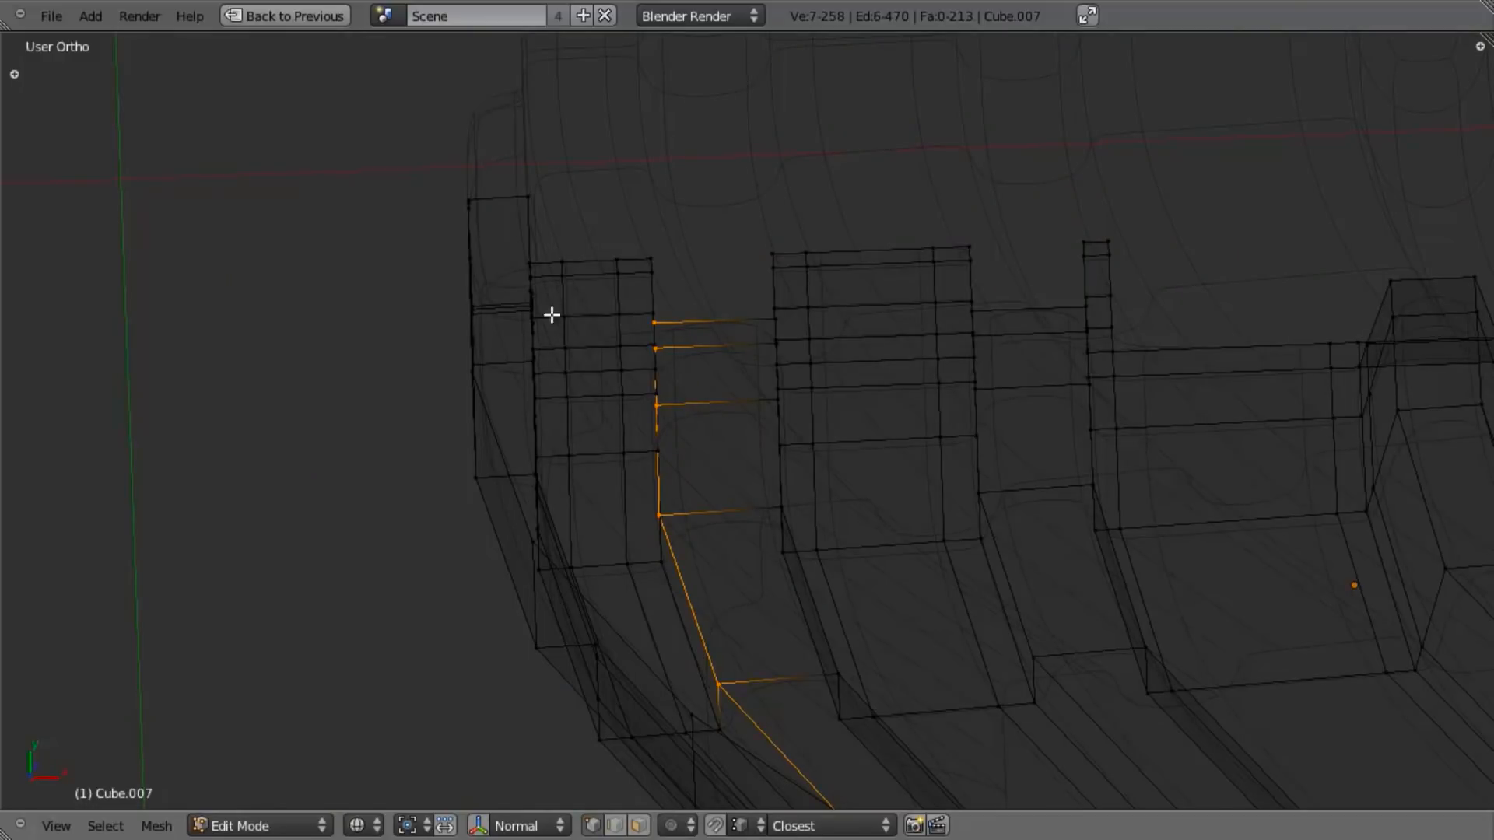
key(ctrl+e)
click(690, 386)
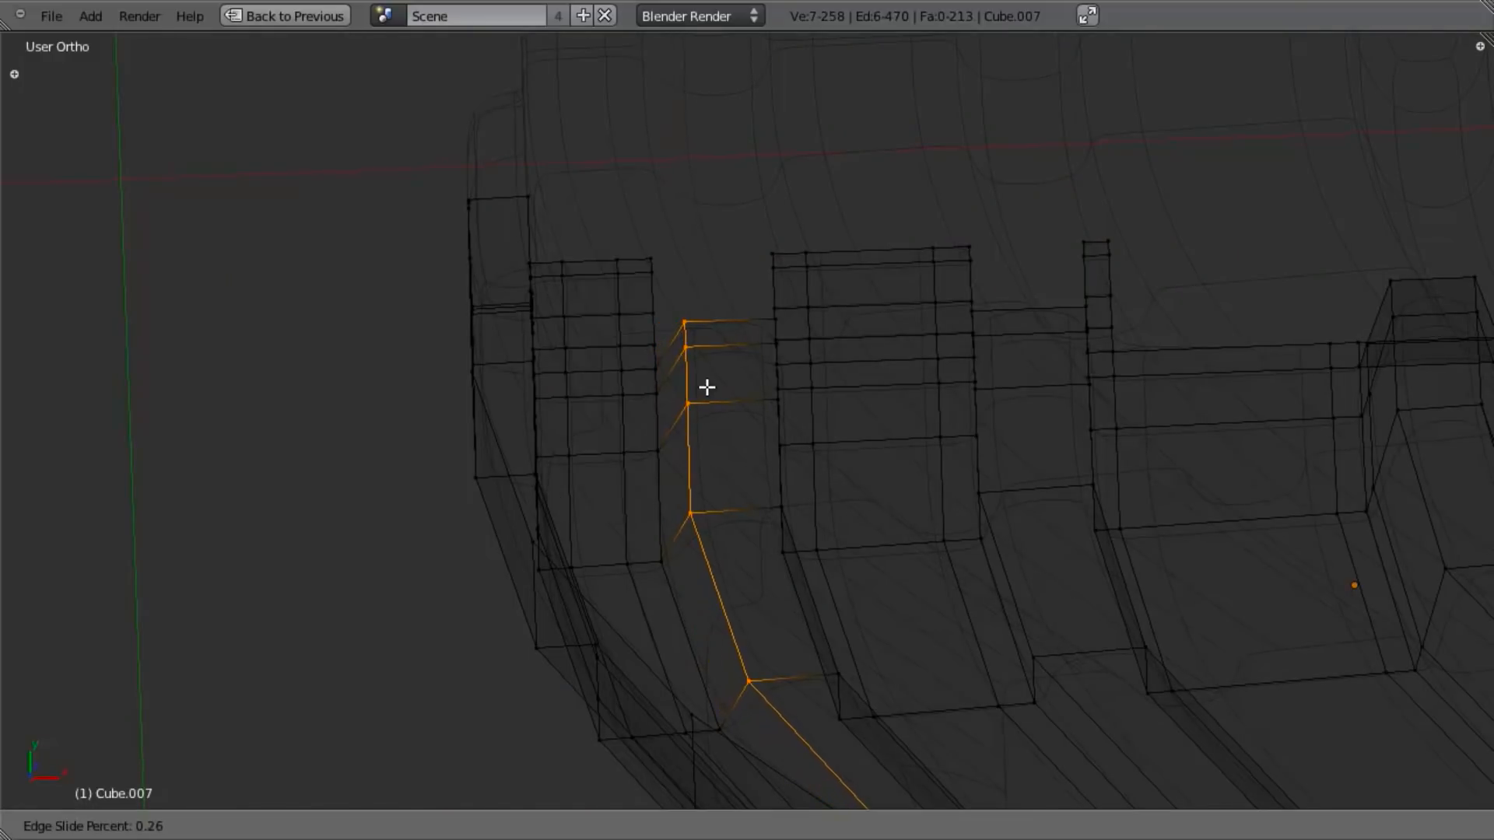
click(709, 387)
mouse_move(703, 384)
middle_down()
mouse_move(804, 433)
mouse_move(941, 334)
mouse_move(684, 365)
mouse_move(757, 413)
middle_up()
key(z)
key(z)
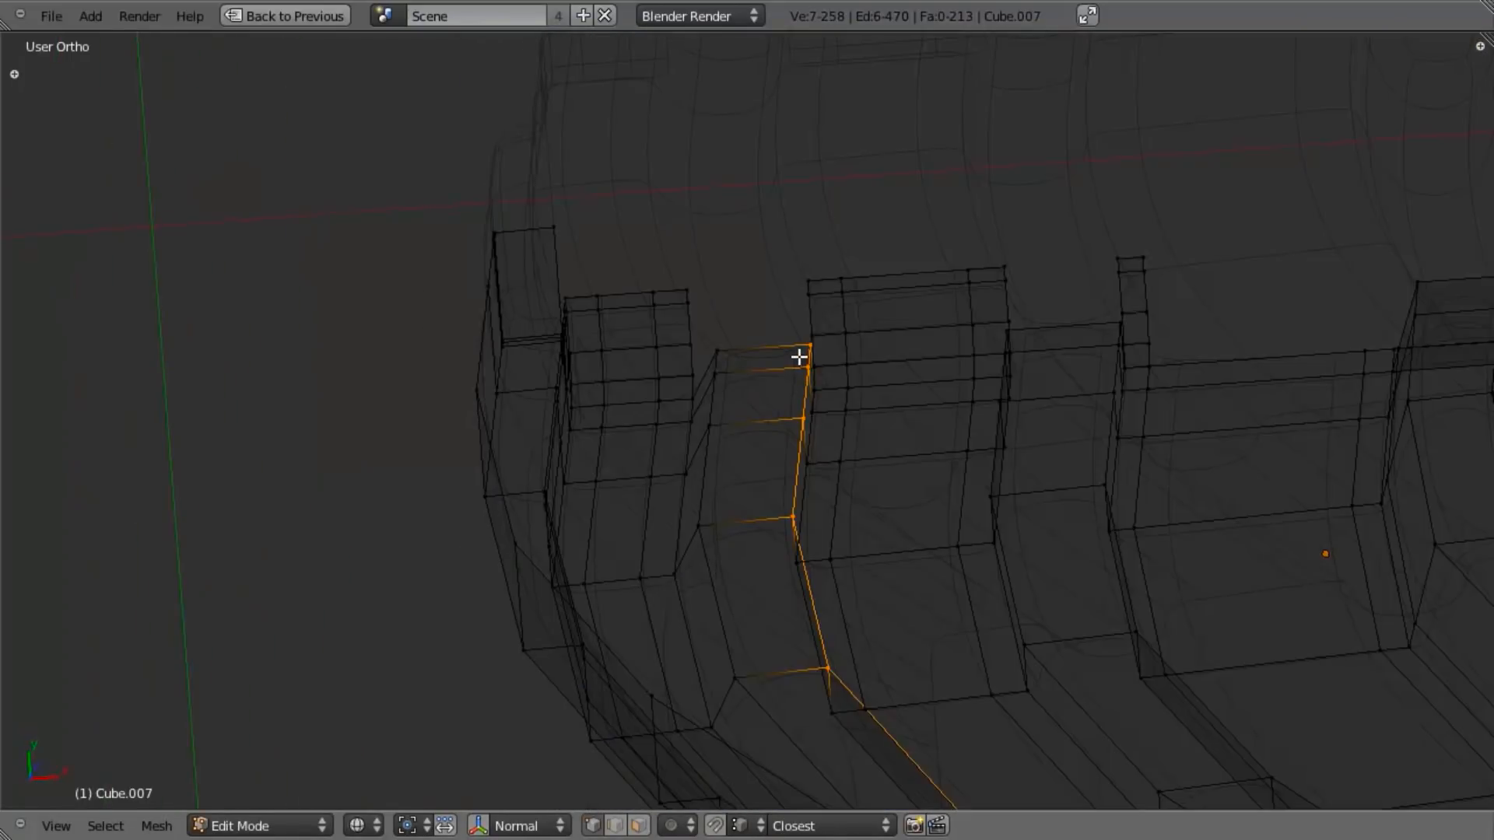
key(a)
key(ctrl+r)
key(Escape)
key(ctrl+z)
Step: Edge-slide the front-side floor loop of the rearmost rib inward by about 0.40 and fine-tune its position with another slide
key(ctrl+e)
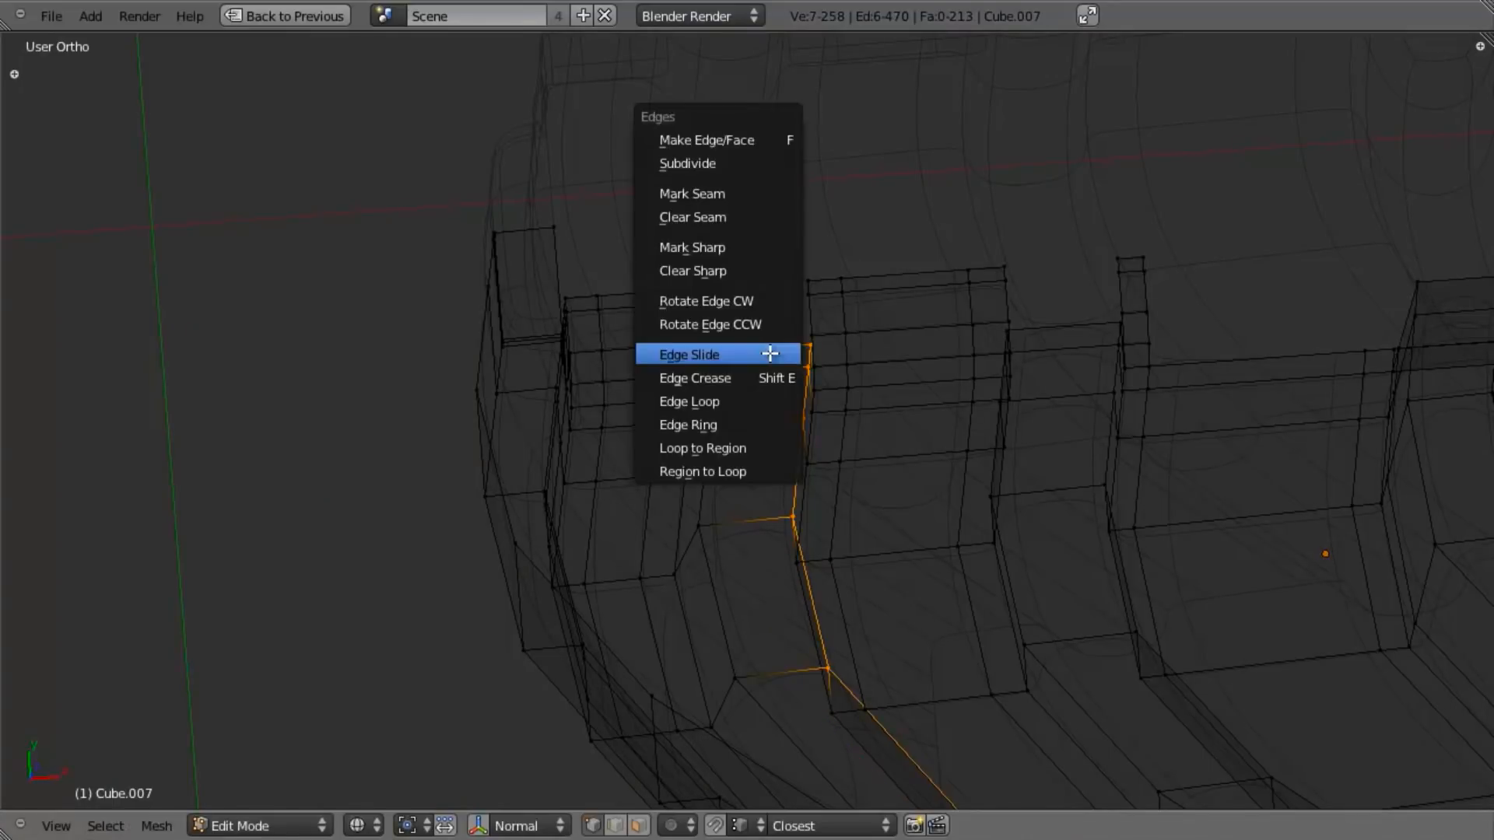
click(769, 354)
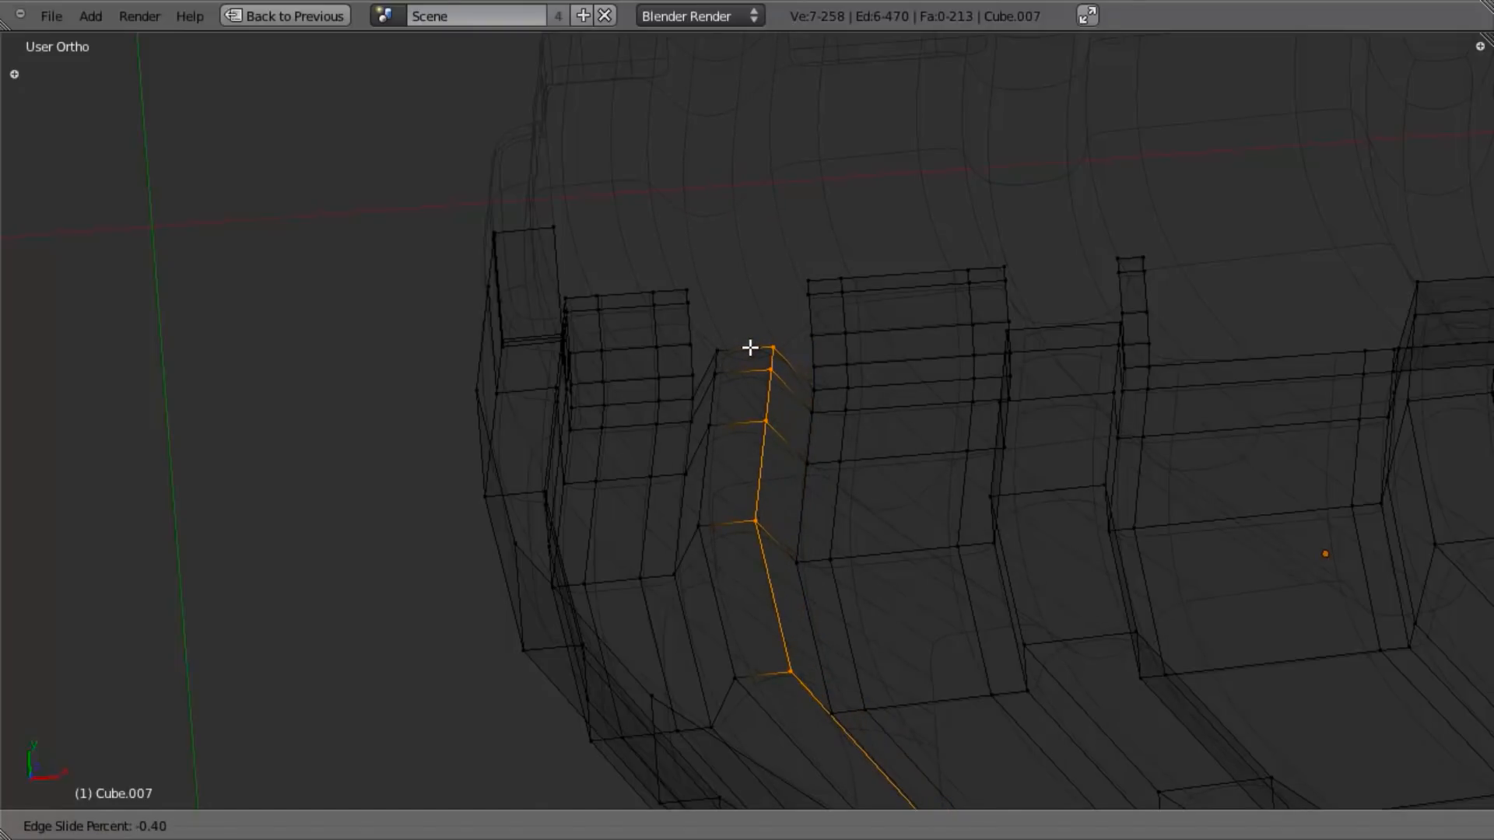
click(751, 348)
key(z)
mouse_move(760, 403)
middle_down()
mouse_move(737, 347)
mouse_move(747, 426)
middle_up()
key(z)
middle_drag(763, 514, 761, 474)
key(ctrl+e)
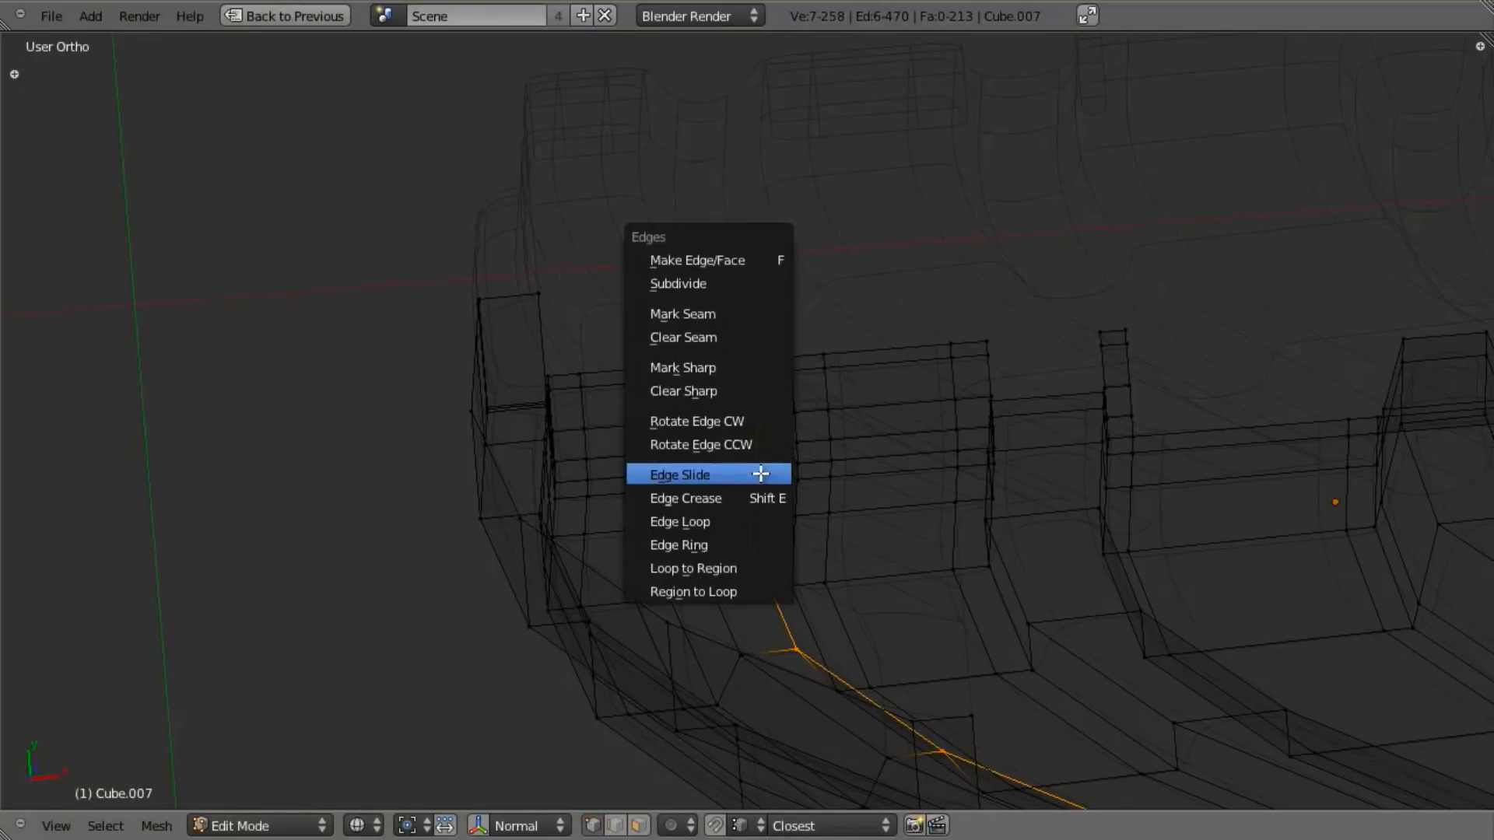
click(760, 474)
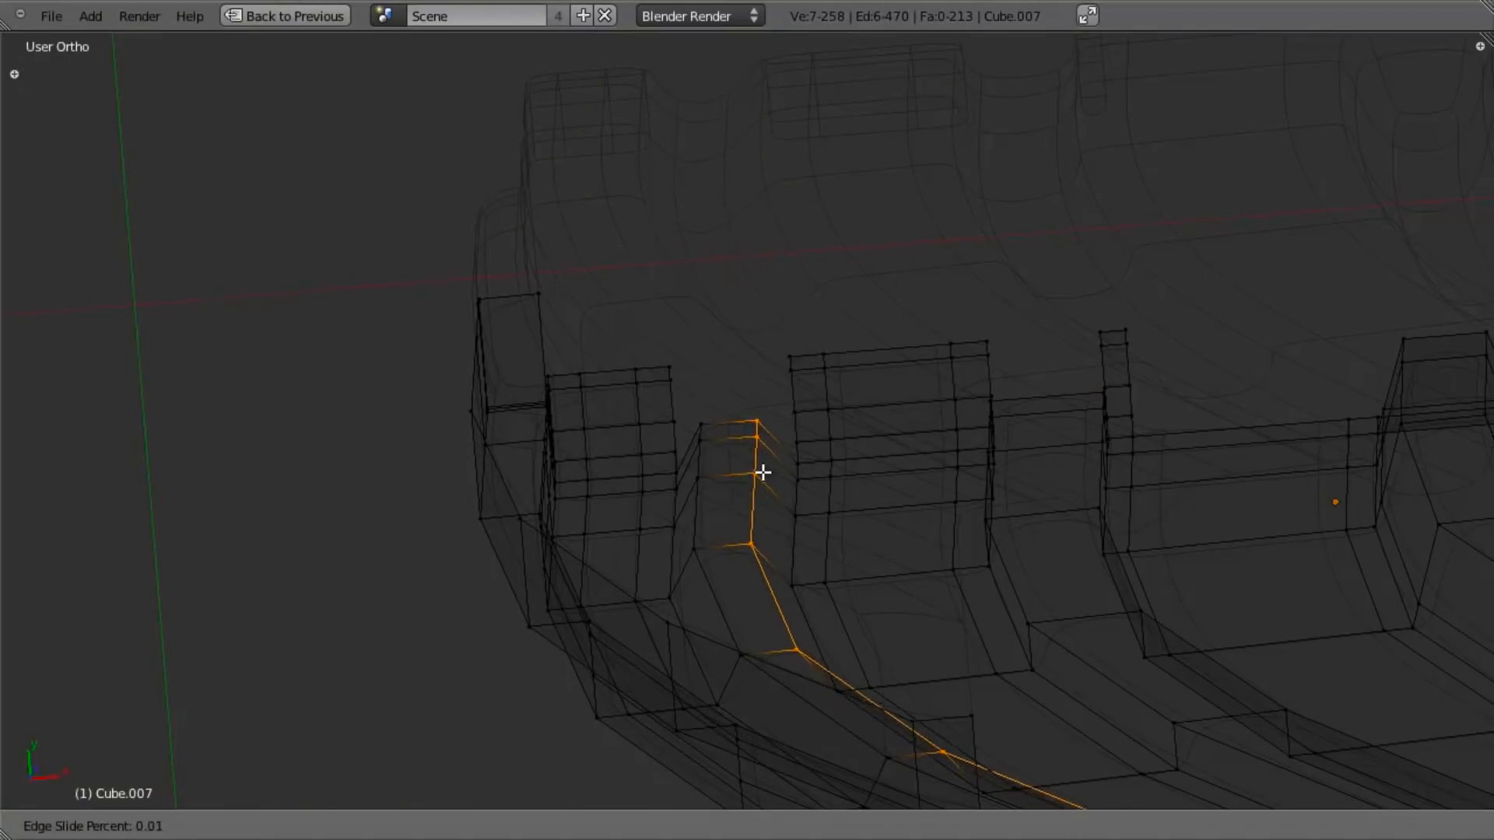
click(786, 510)
Step: Edge-slide the rear-side floor loop of the second recessed rib inward
key(z)
mouse_move(787, 511)
middle_down()
mouse_move(769, 528)
mouse_move(787, 386)
mouse_move(736, 140)
mouse_move(750, 377)
mouse_move(798, 533)
mouse_move(877, 453)
middle_up()
key(Tab)
key(Tab)
key(z)
key(ctrl+e)
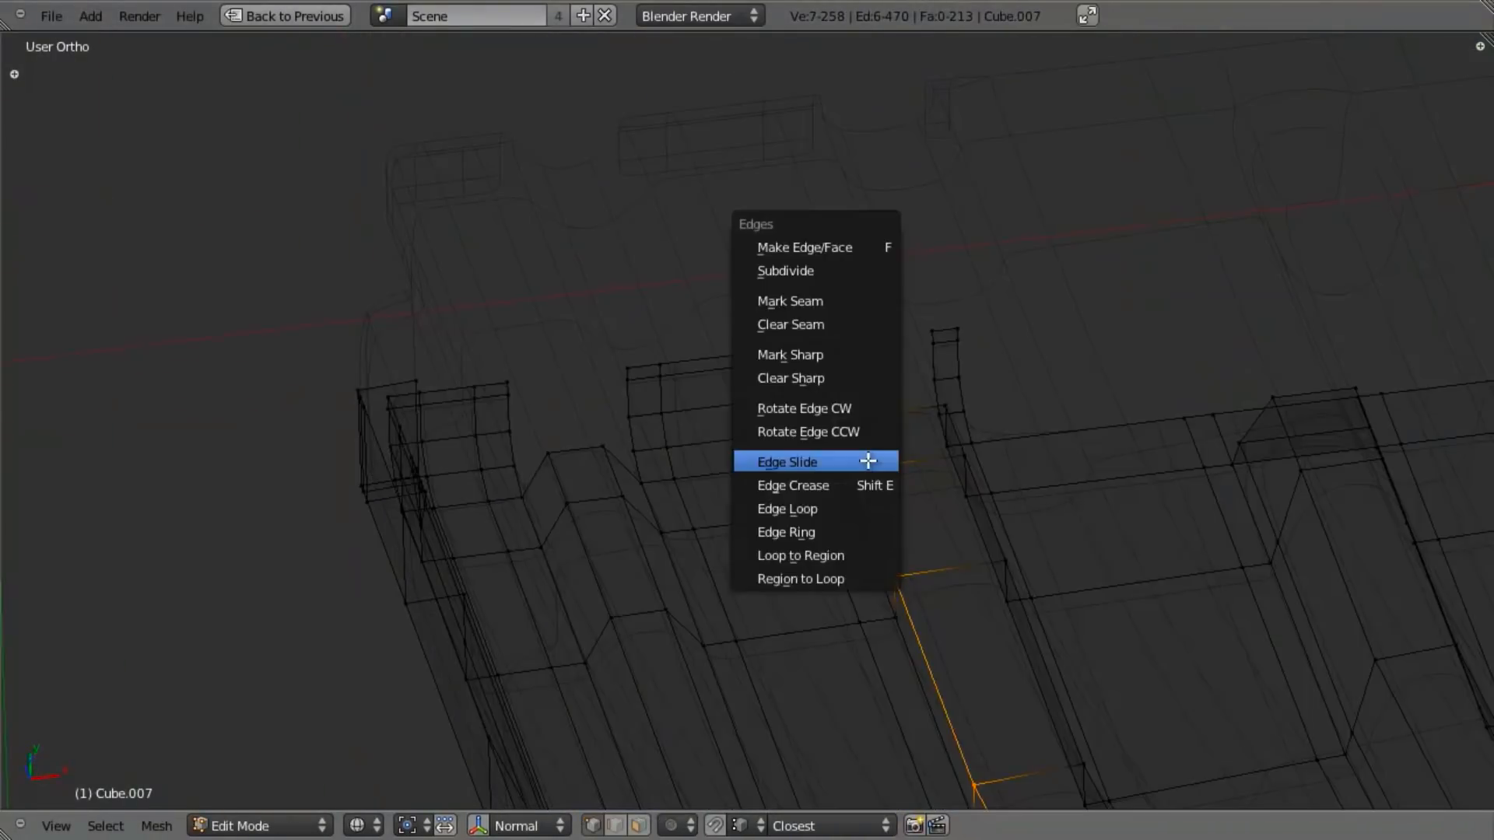
click(863, 460)
click(926, 455)
Step: Edge-slide the front-side floor loop of the second recessed rib inward
key(a)
alt+right_click(960, 428)
key(ctrl+e)
click(960, 427)
click(950, 428)
Step: In the front view, slide the second rib's front-side floor loop a further 0.17 or so toward the rib's middle
key(KP_1)
scroll(967, 550, down, 5)
scroll(783, 417, up, 8)
key(z)
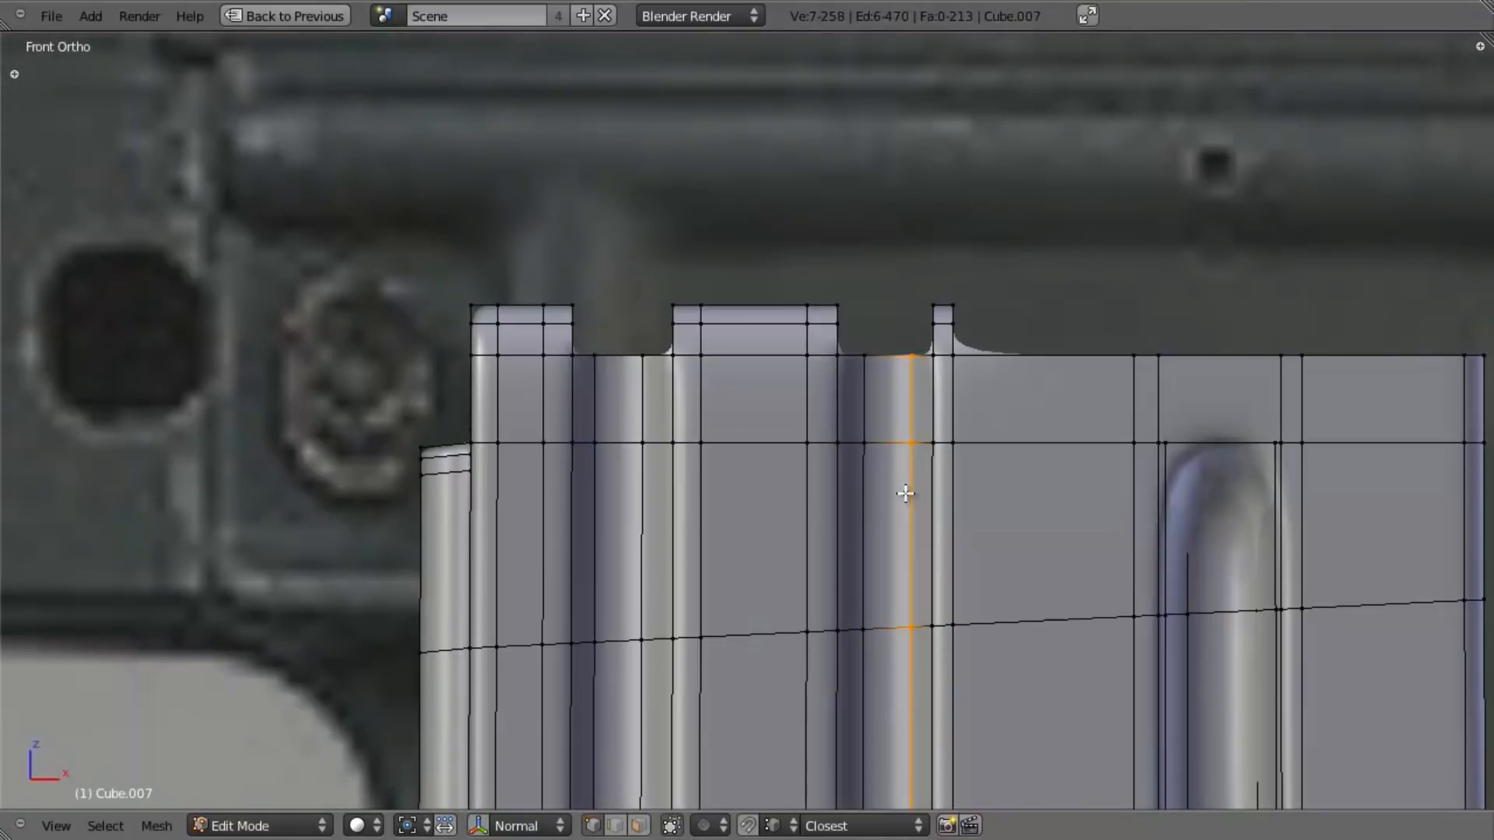
key(ctrl+e)
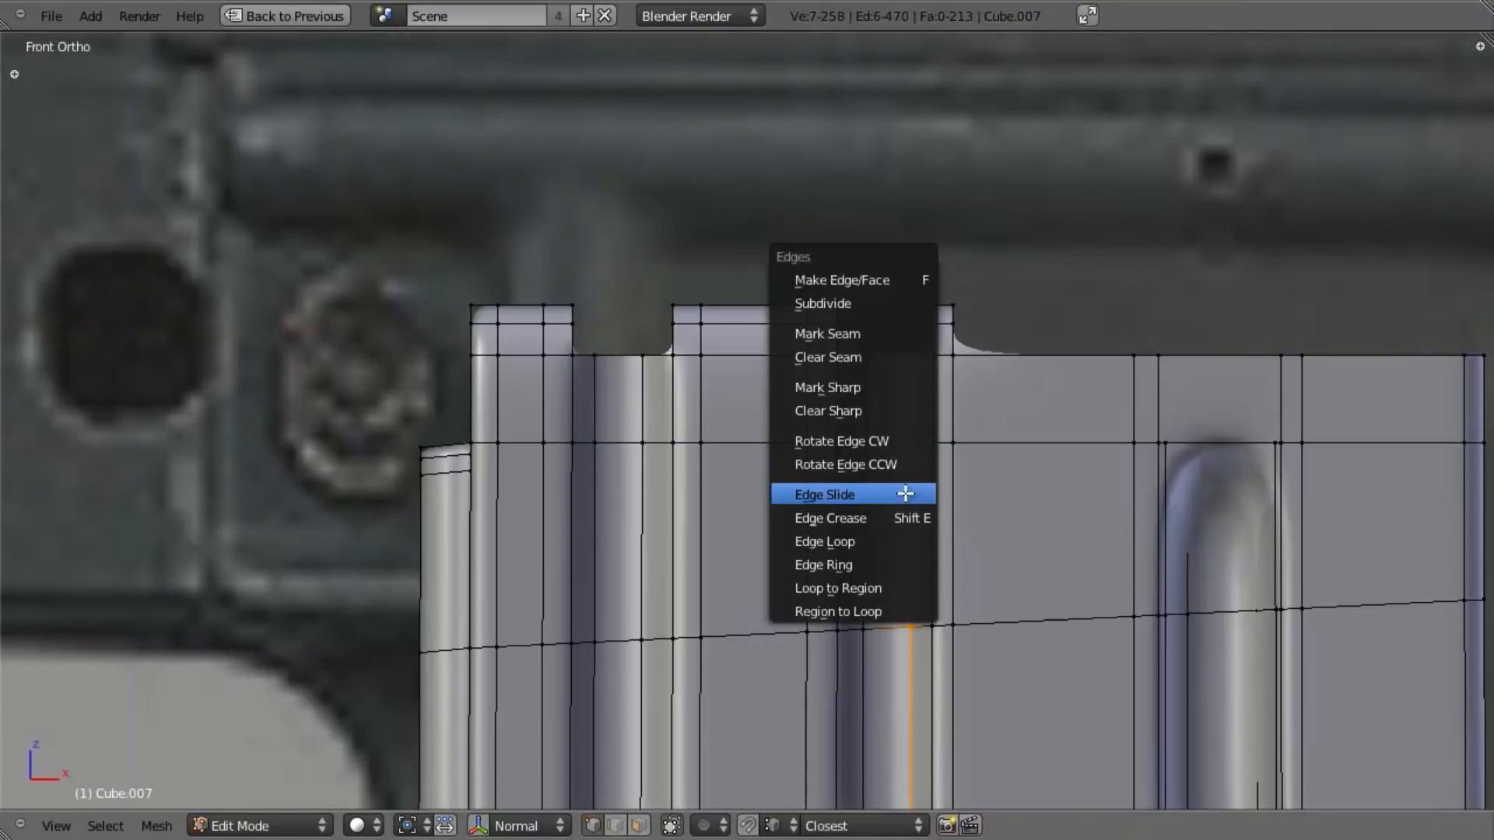
click(905, 494)
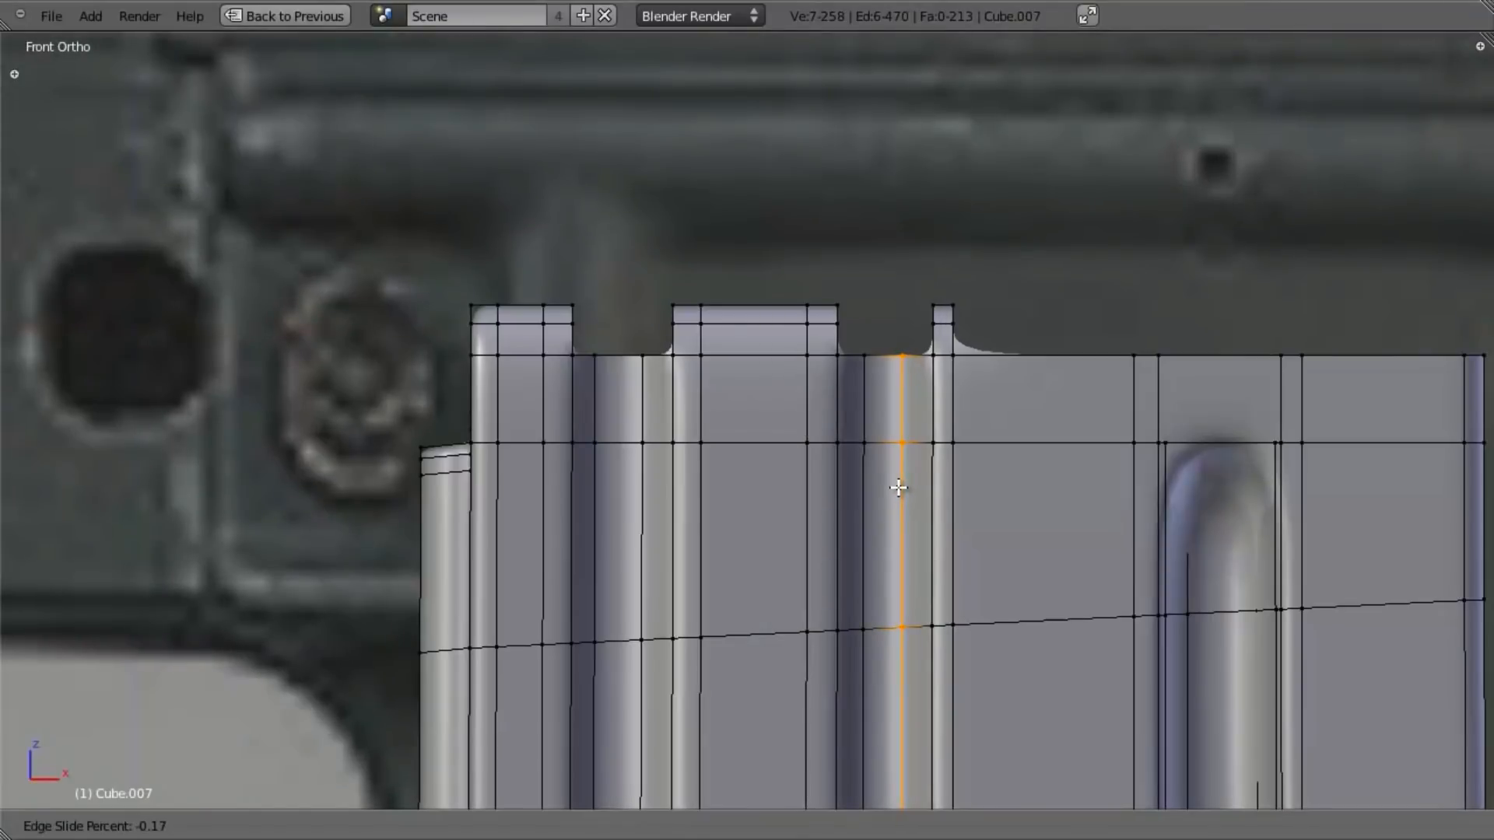
click(898, 487)
Step: Extrude the top floor edges of both recessed ribs upward and shift them along Y by about -0.02
middle_drag(784, 357, 635, 523)
scroll(691, 569, up, 3)
key(a)
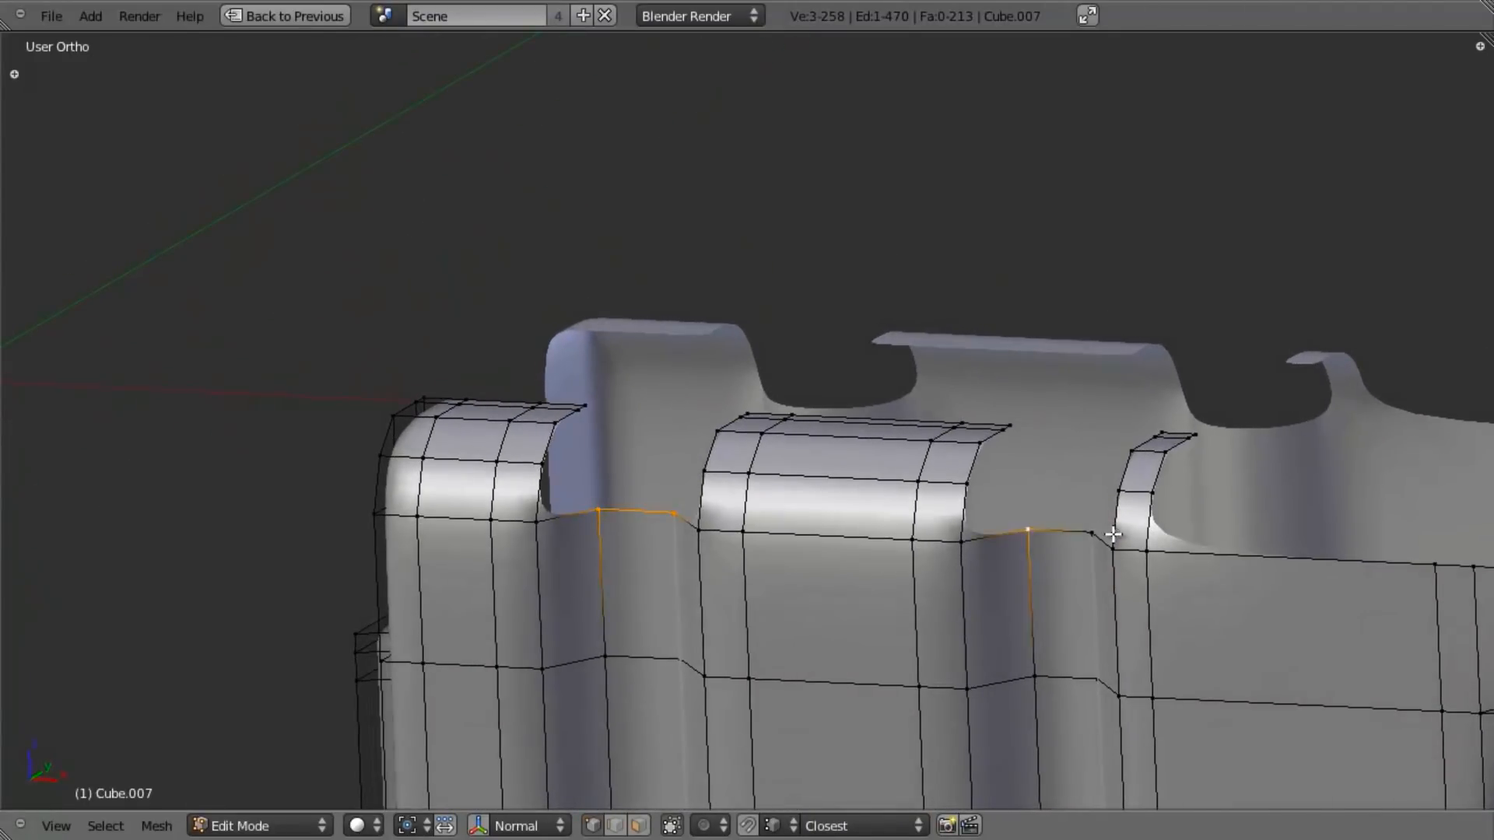
middle_drag(1054, 528, 956, 565)
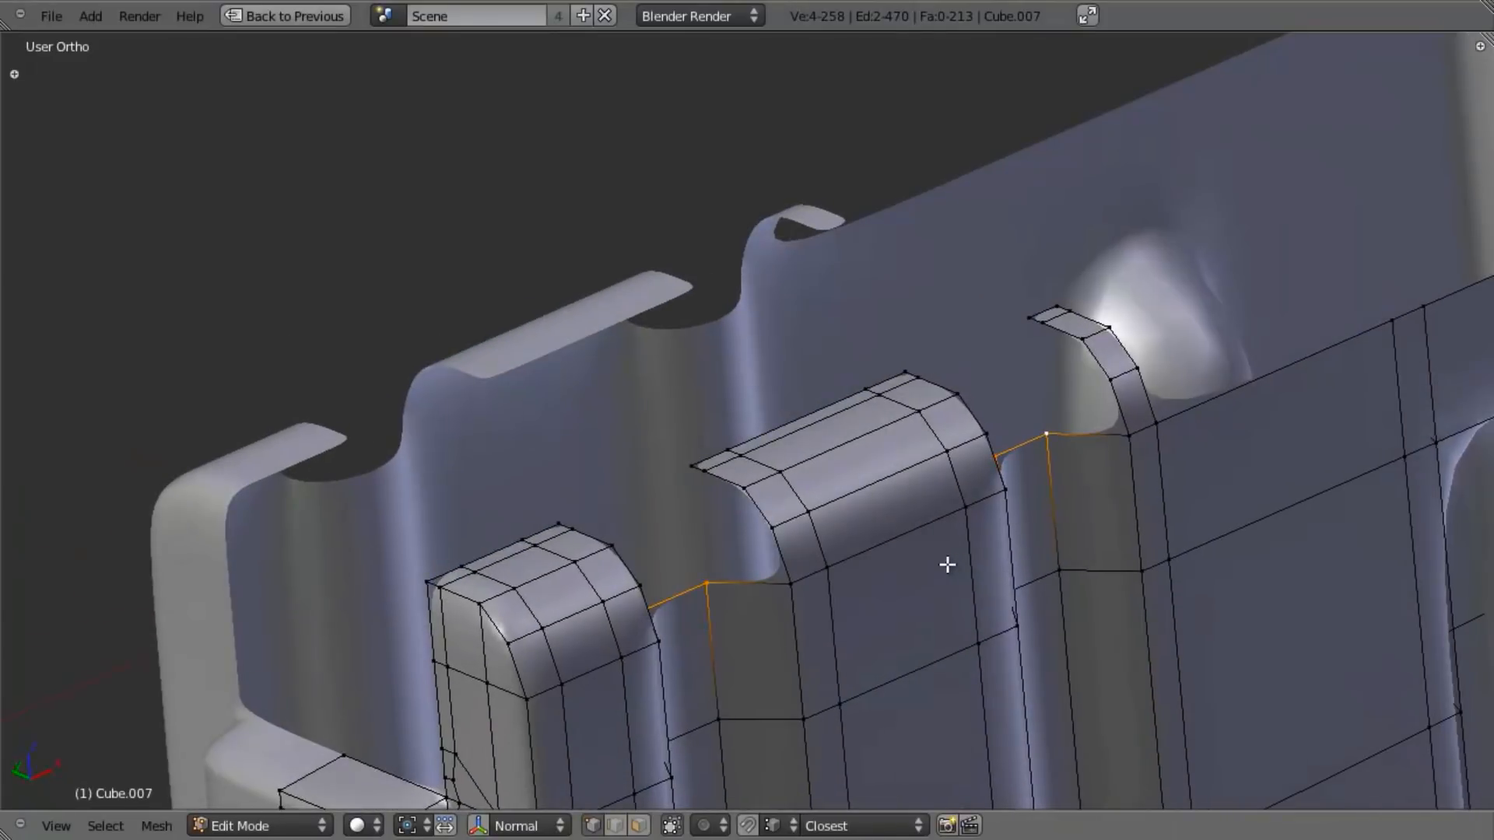
key(e)
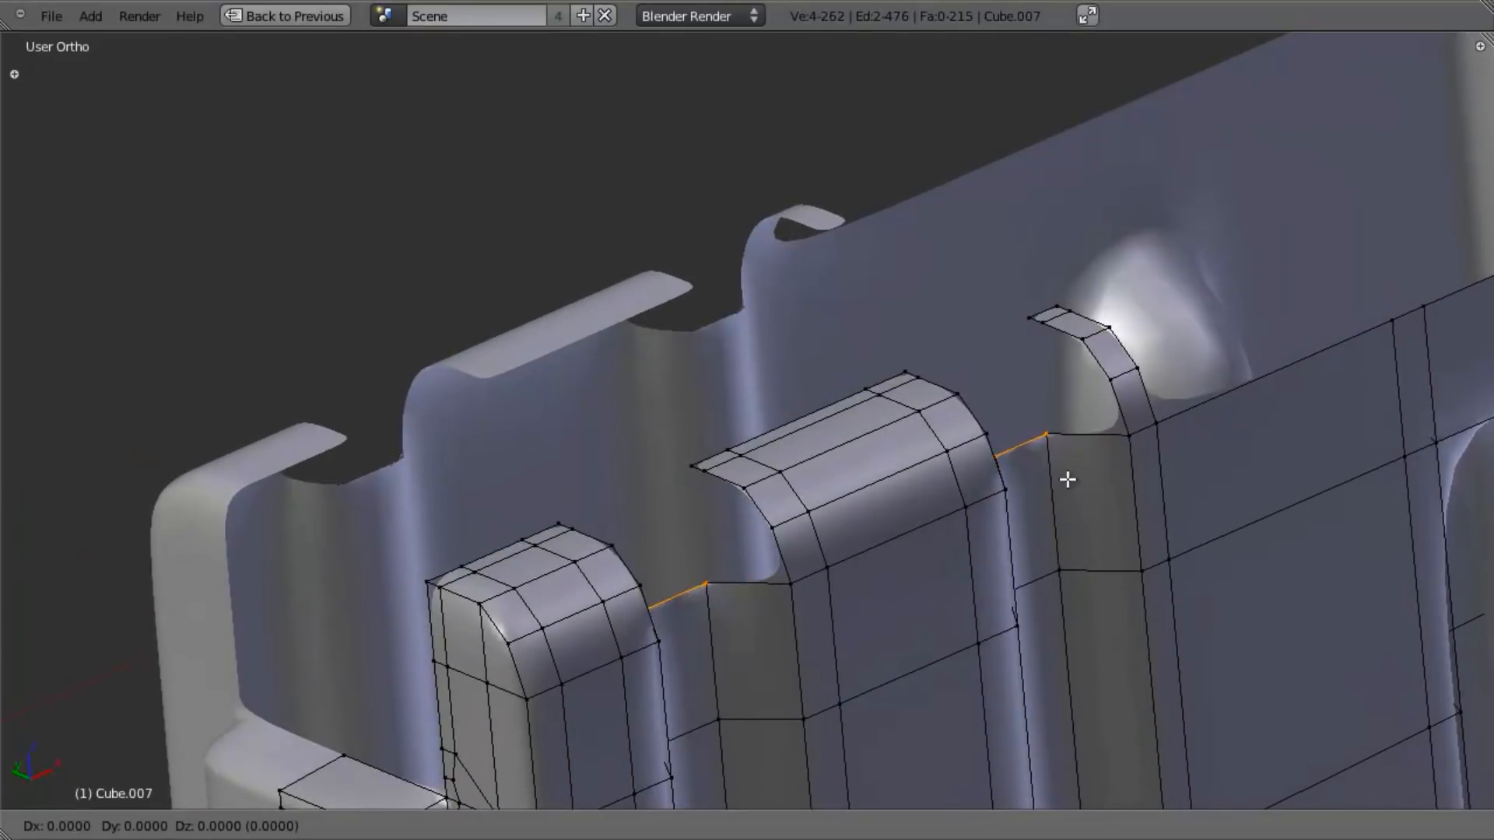
right_click(1067, 479)
key(g)
key(z)
click(1108, 379)
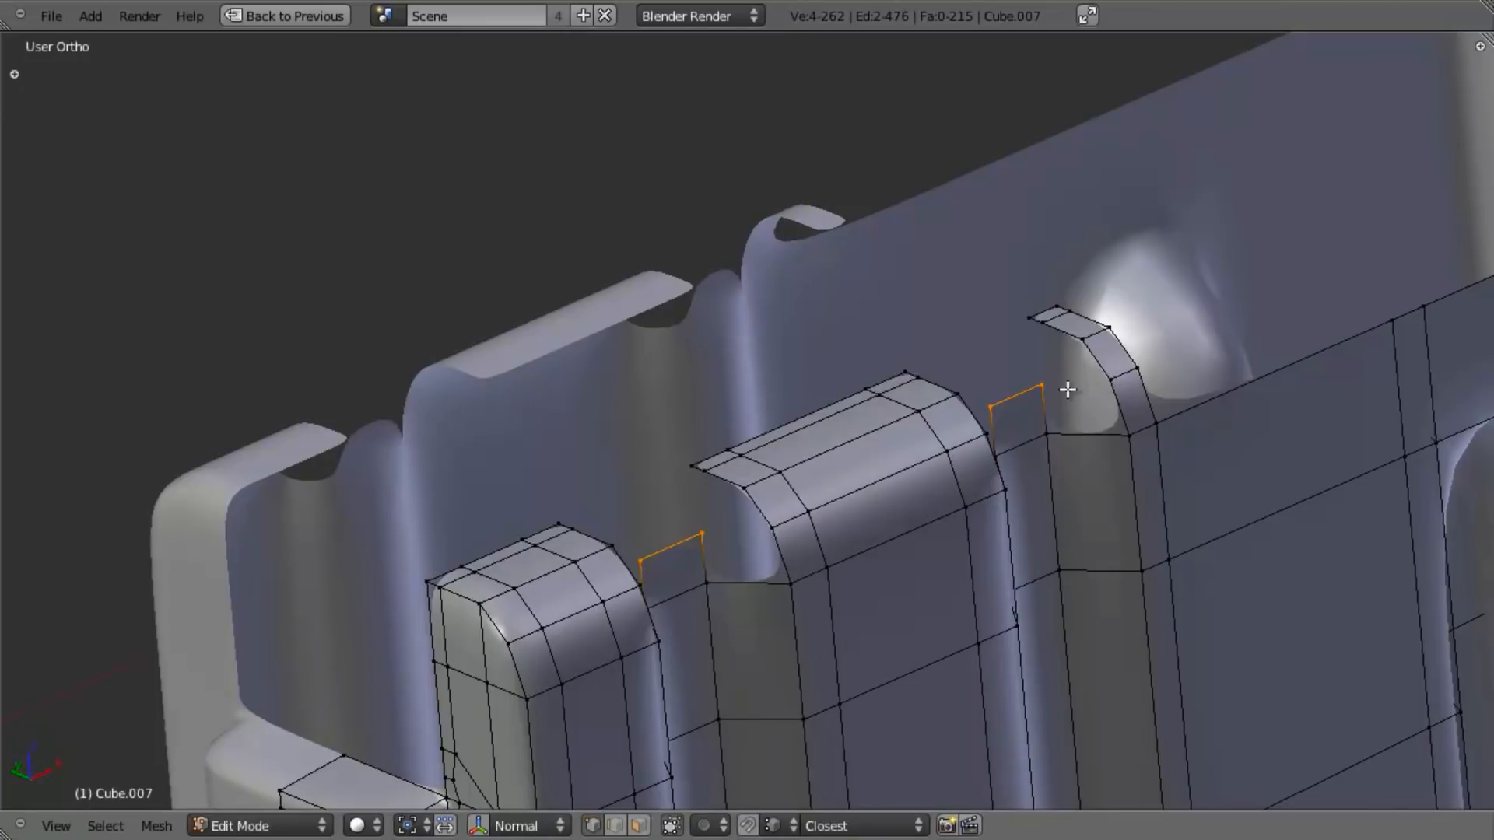
key(g)
key(y)
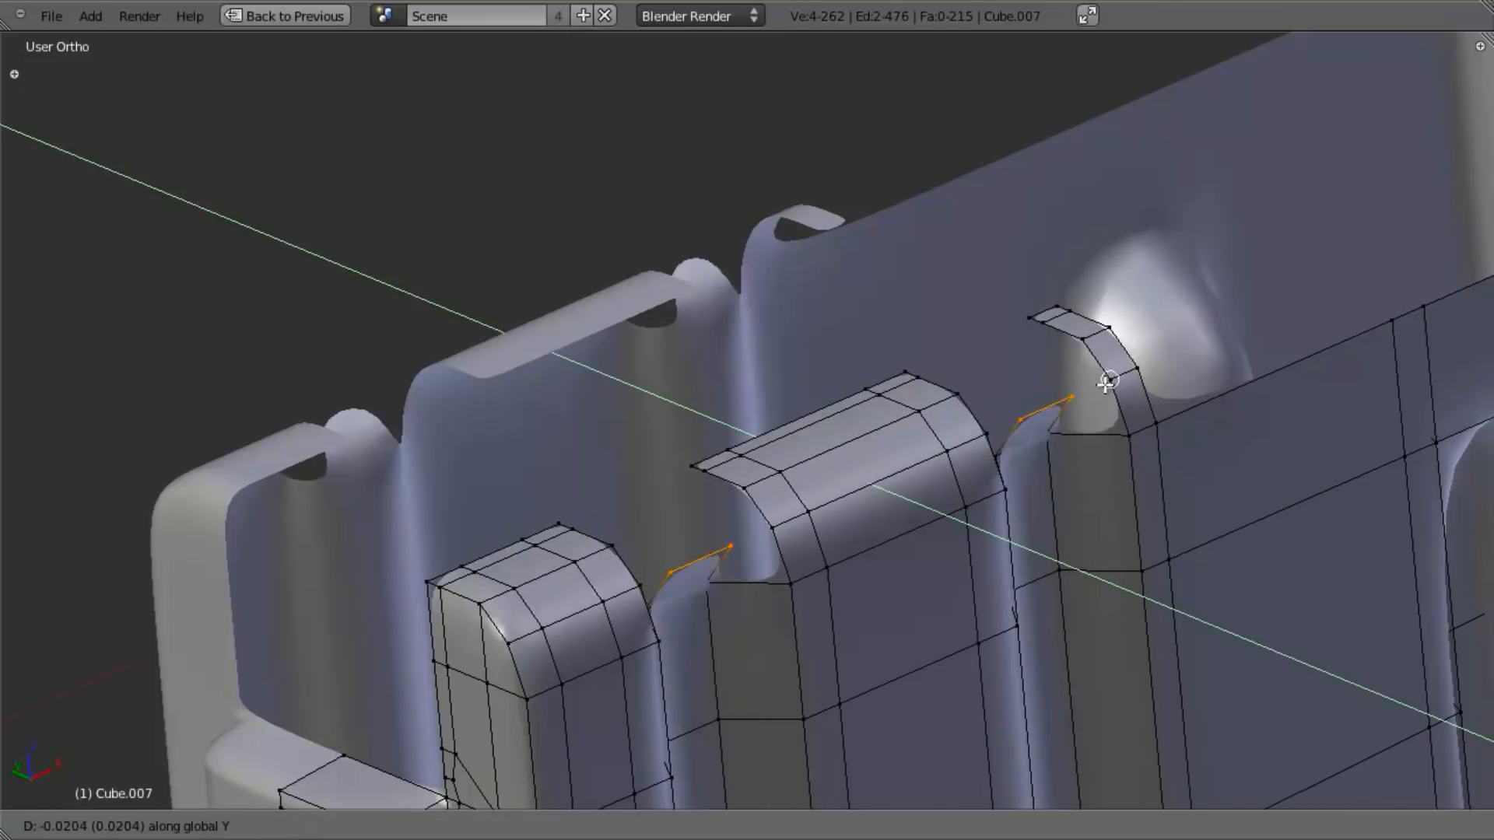
click(1106, 387)
Step: Fill the openings on both sides of the two extruded rib tops with faces joining them to the neighbouring lips
middle_drag(1026, 555, 979, 466)
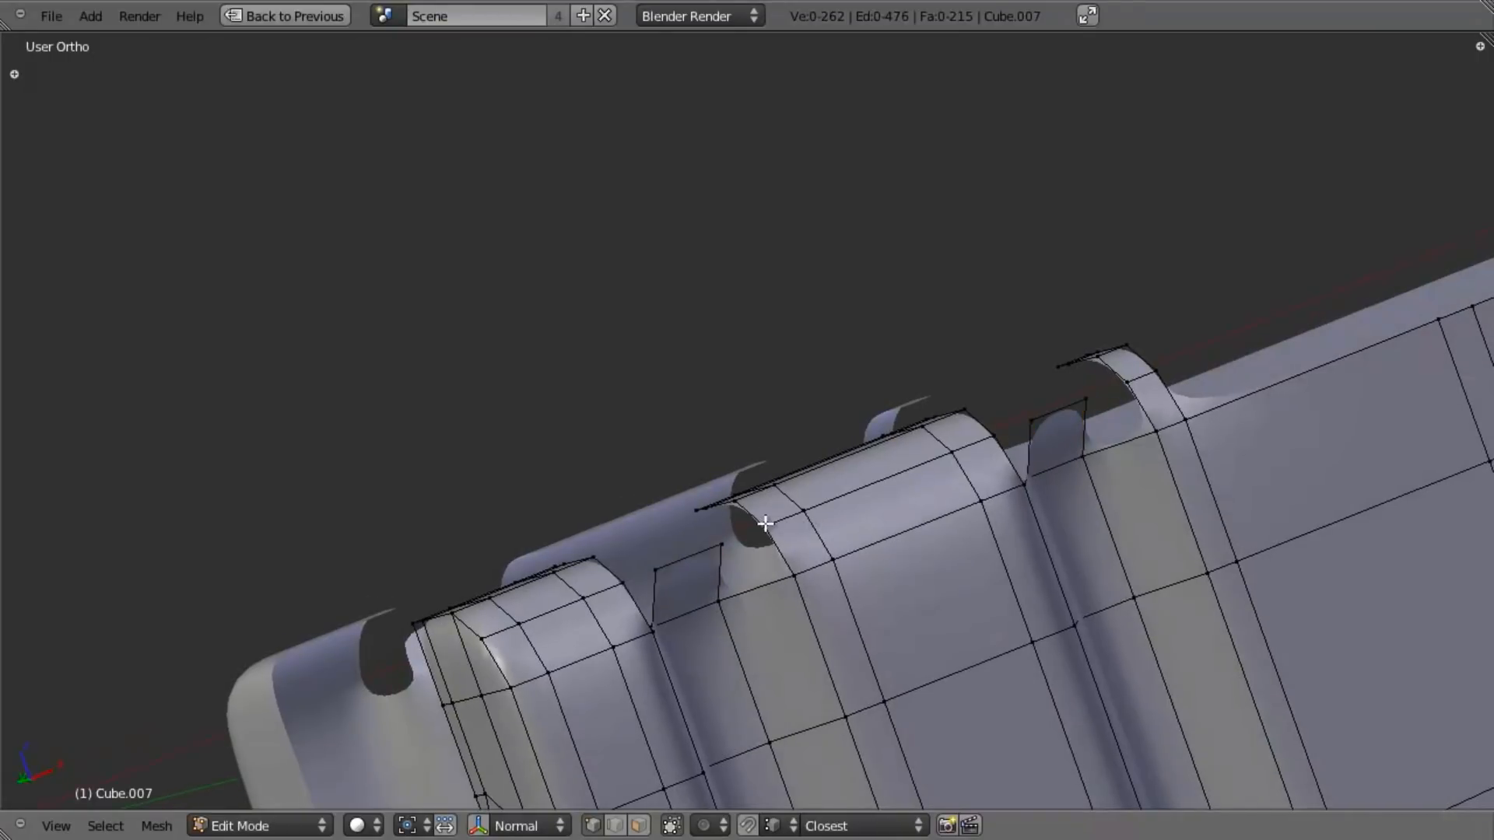
key(f)
middle_drag(730, 543, 674, 543)
click(640, 555)
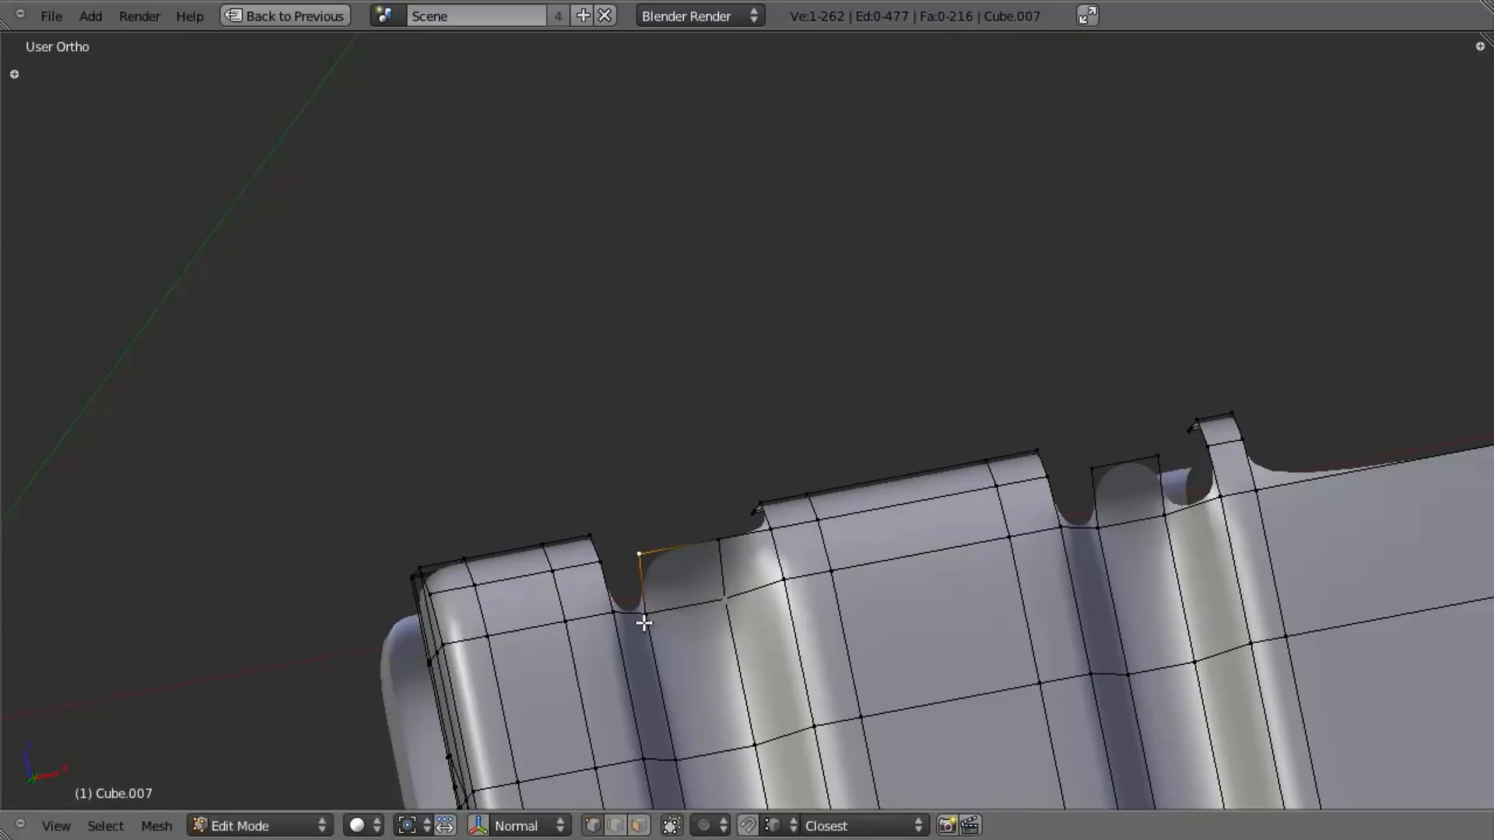
key(f)
click(1059, 520)
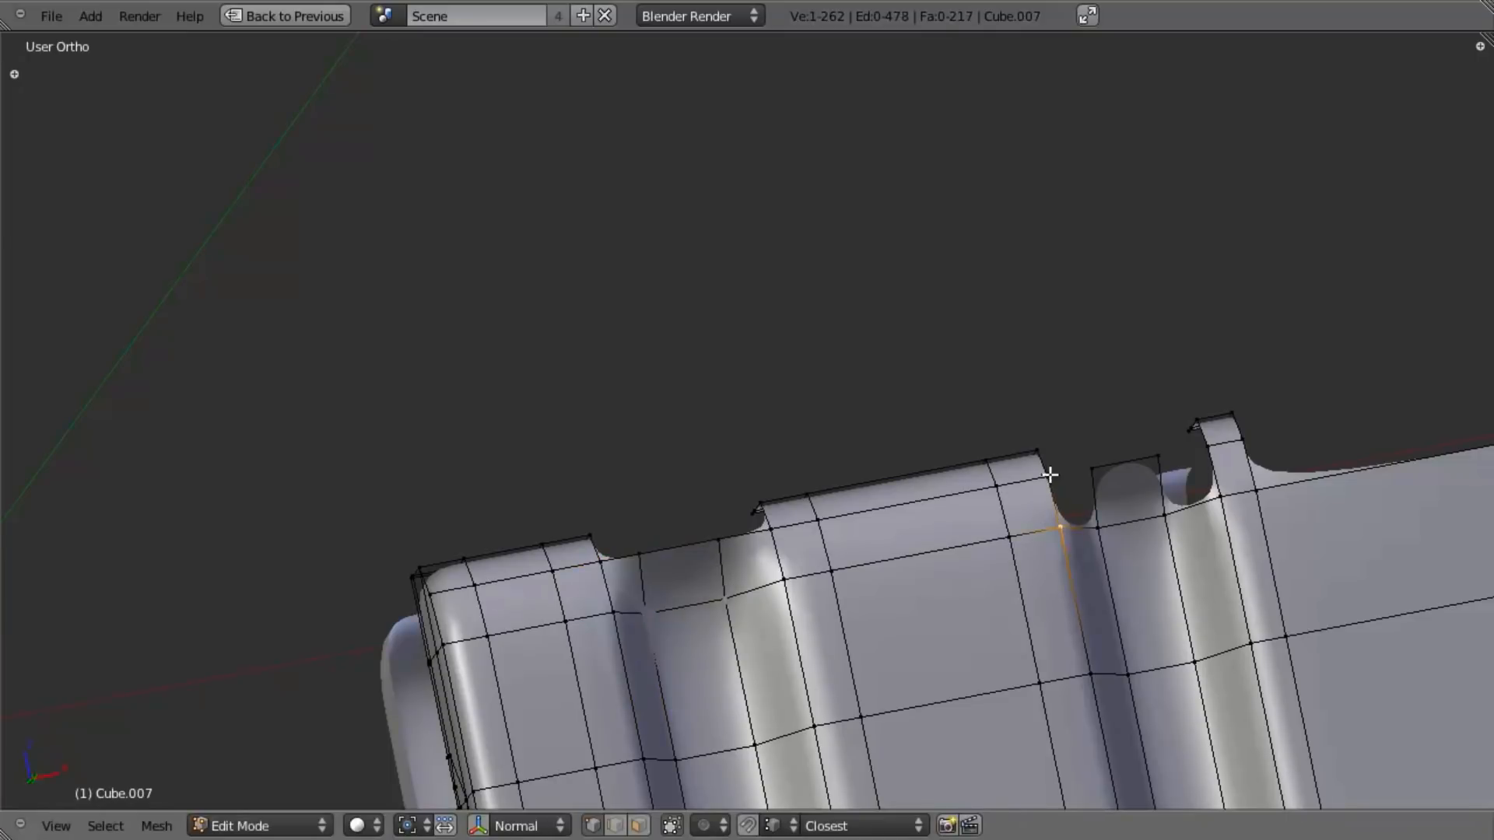
key(f)
click(1164, 490)
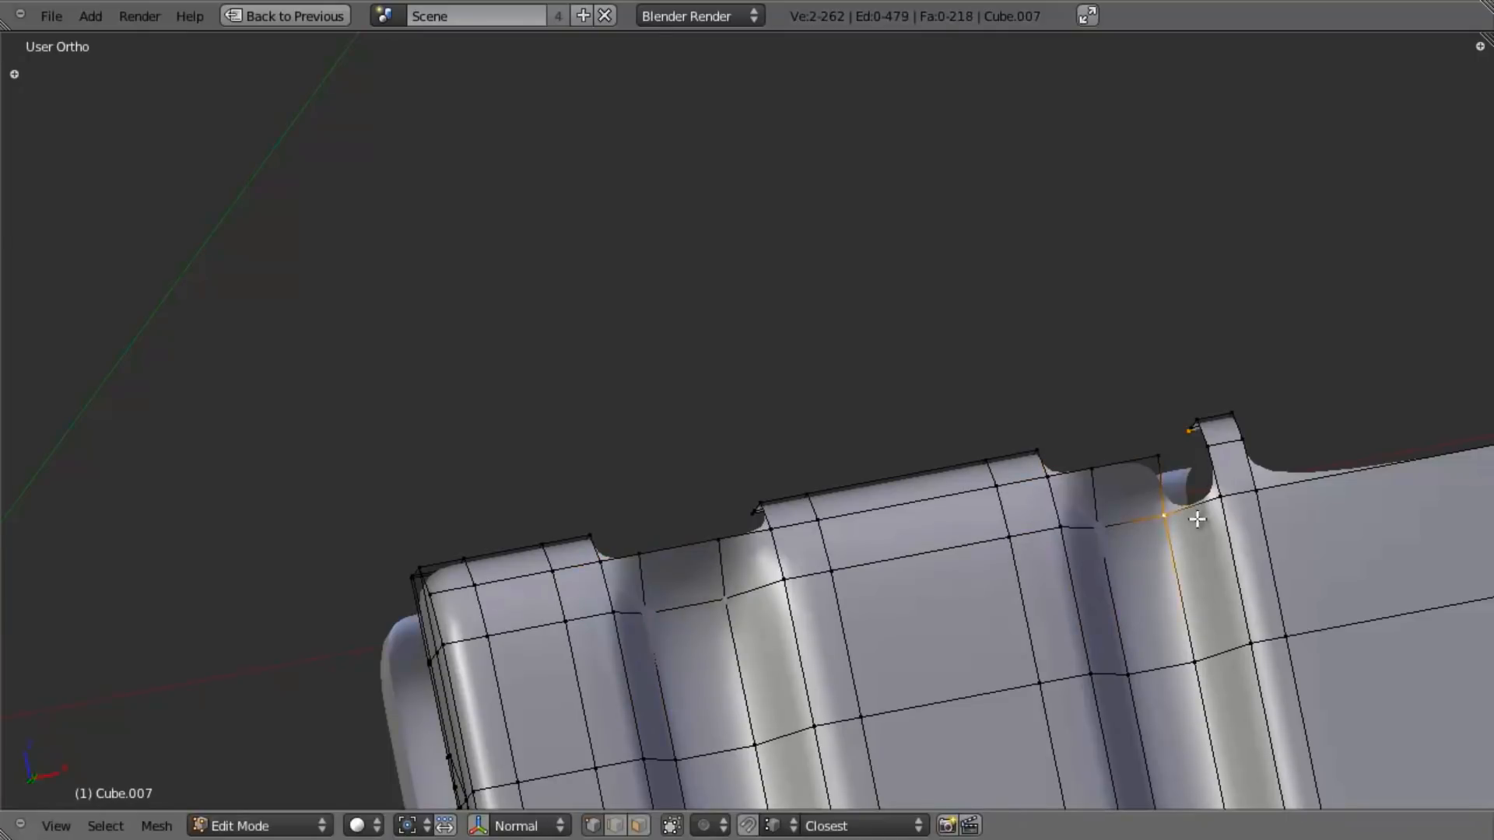
key(f)
Step: Extrude the front end edges of the rear and middle lips along X three times, bridging the gaps above the ribs
middle_drag(1184, 433, 810, 407)
key(a)
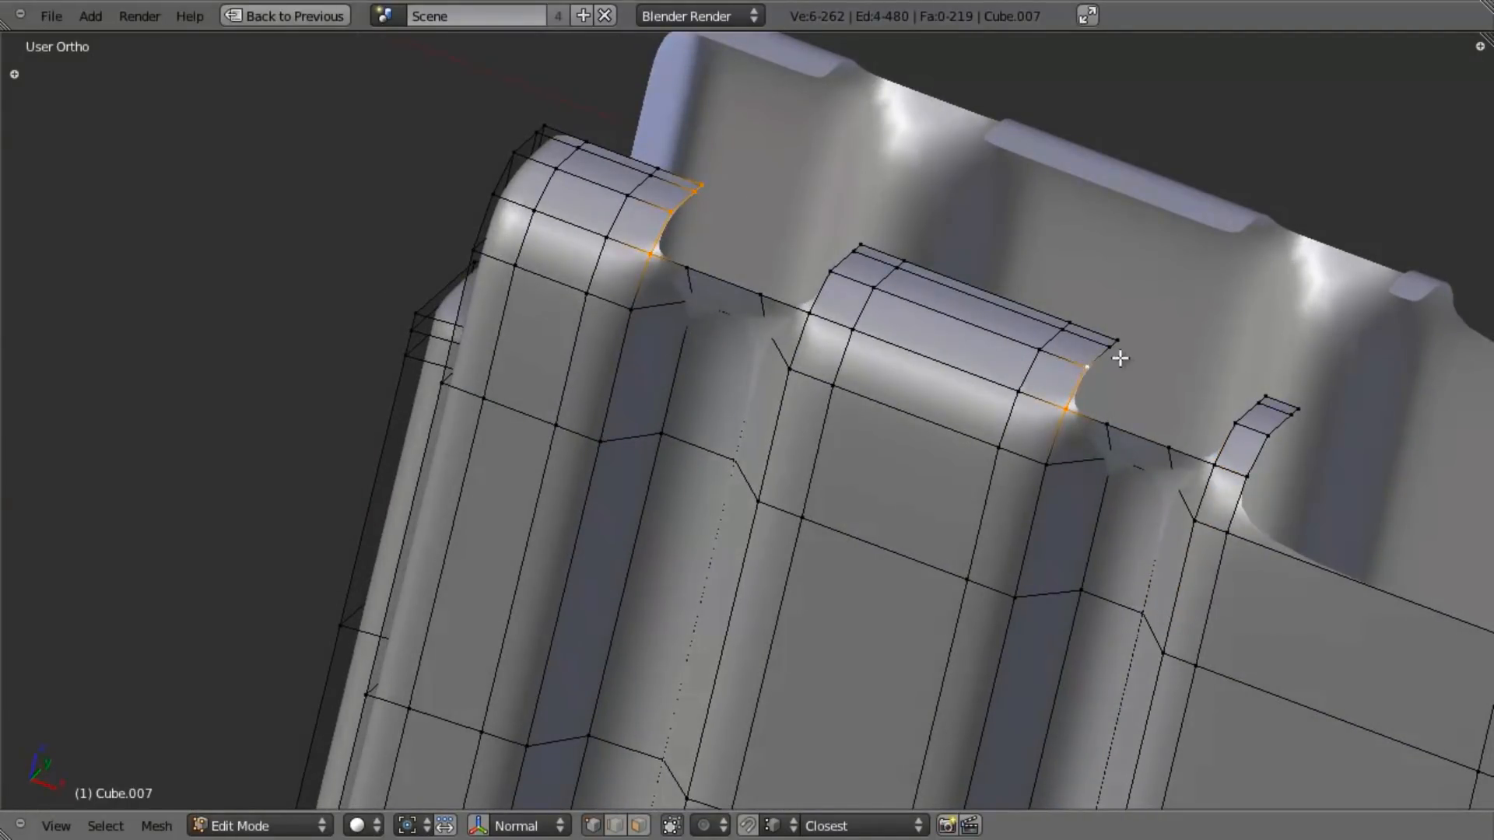
key(e)
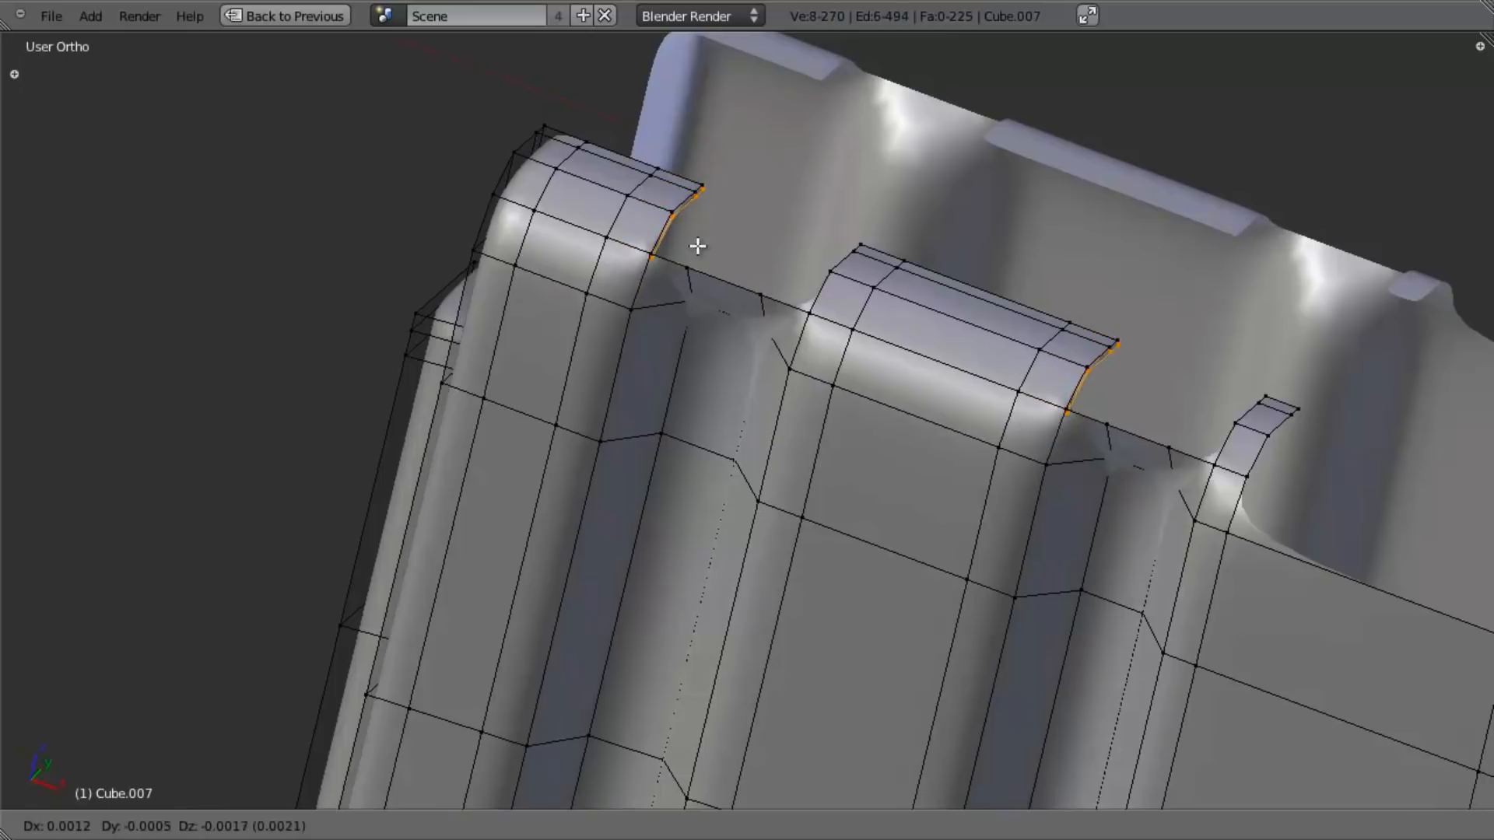
key(x)
click(740, 290)
key(e)
key(x)
ctrl+click(764, 295)
key(e)
key(x)
ctrl+click(811, 313)
Step: Move the rib-top vertices onto the matching vertices of the extruded lip strips
middle_drag(895, 381, 901, 327)
scroll(828, 416, up, 4)
scroll(828, 417, down, 3)
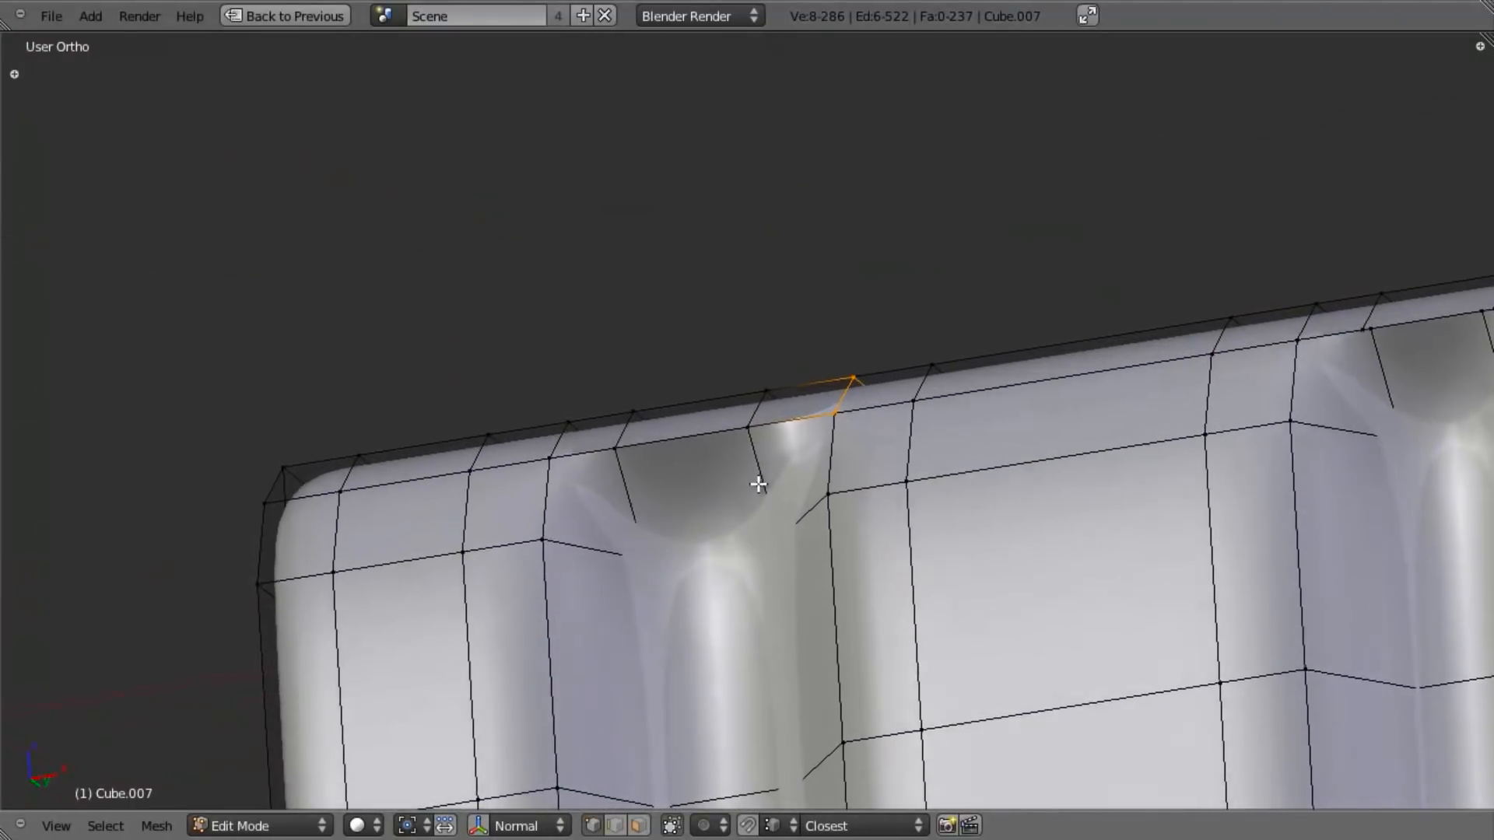
scroll(573, 517, up, 1)
middle_drag(1162, 413, 1114, 432)
key(a)
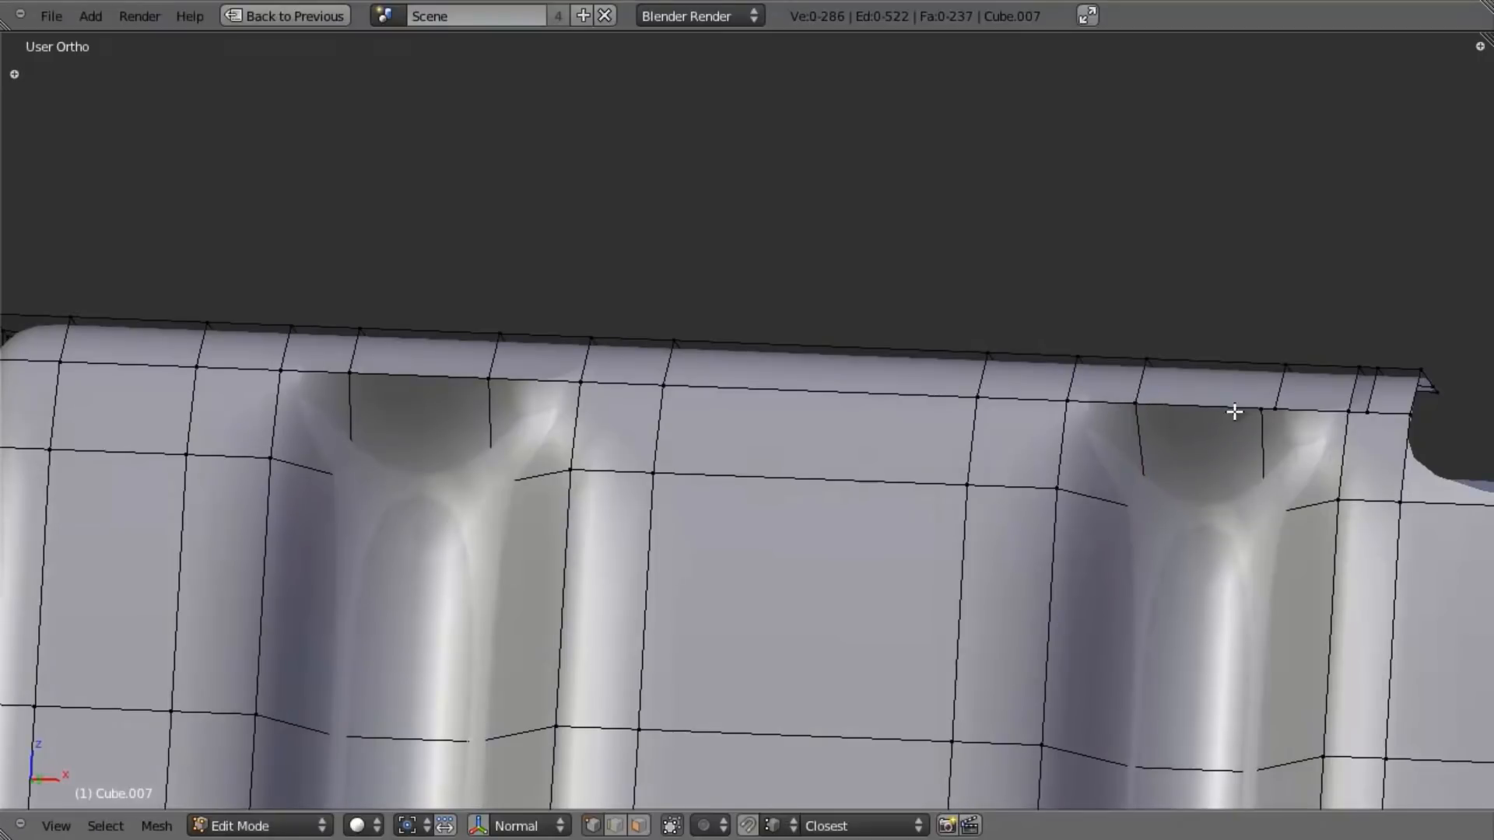
key(g)
click(1272, 410)
Step: Merge the duplicate vertices across the whole magazine mesh with Remove Doubles
middle_drag(862, 437, 740, 356)
key(a)
key(w)
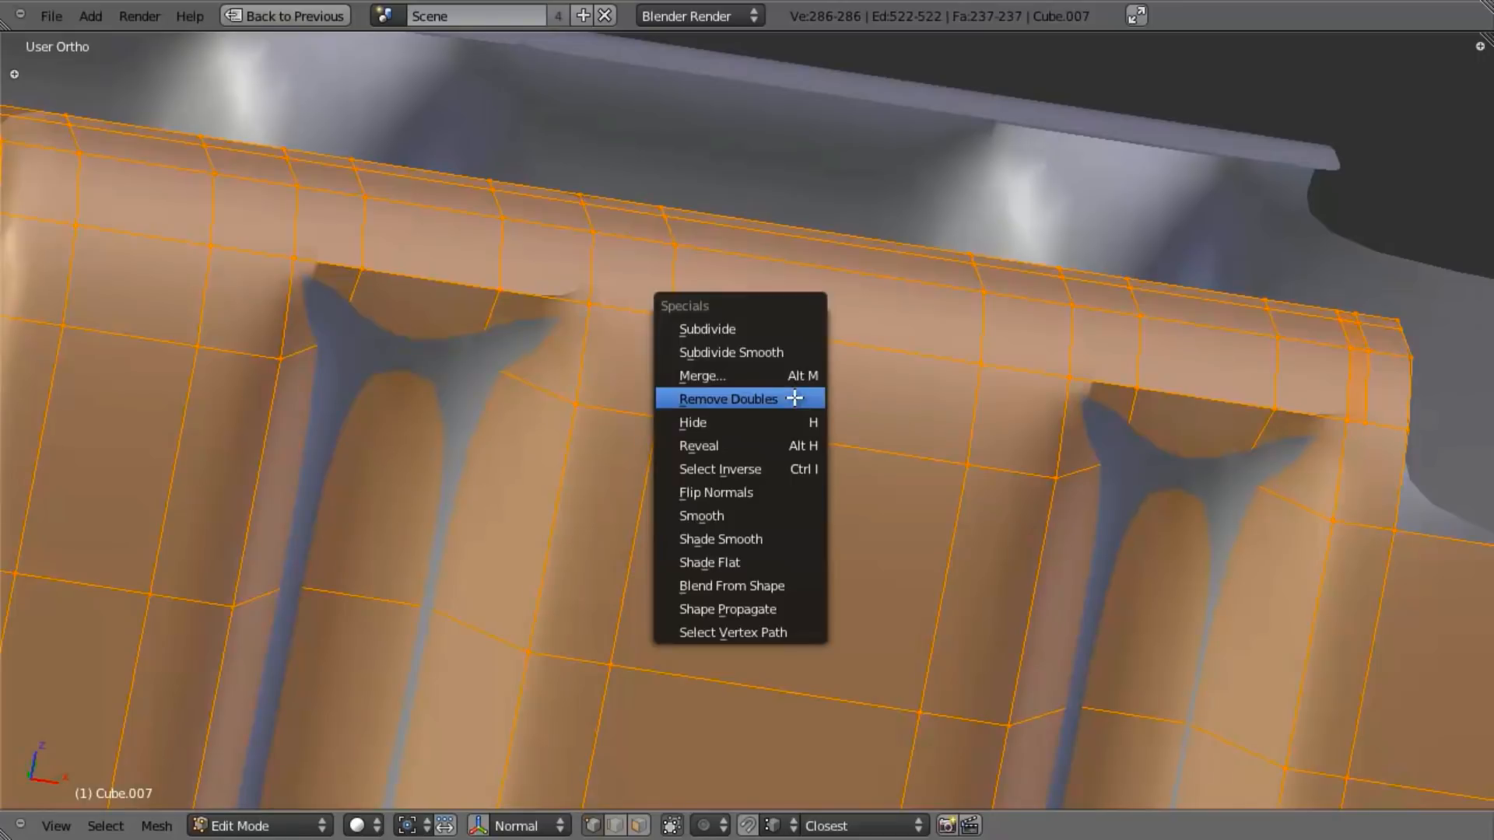
click(795, 398)
scroll(1167, 464, down, 3)
scroll(1030, 477, up, 5)
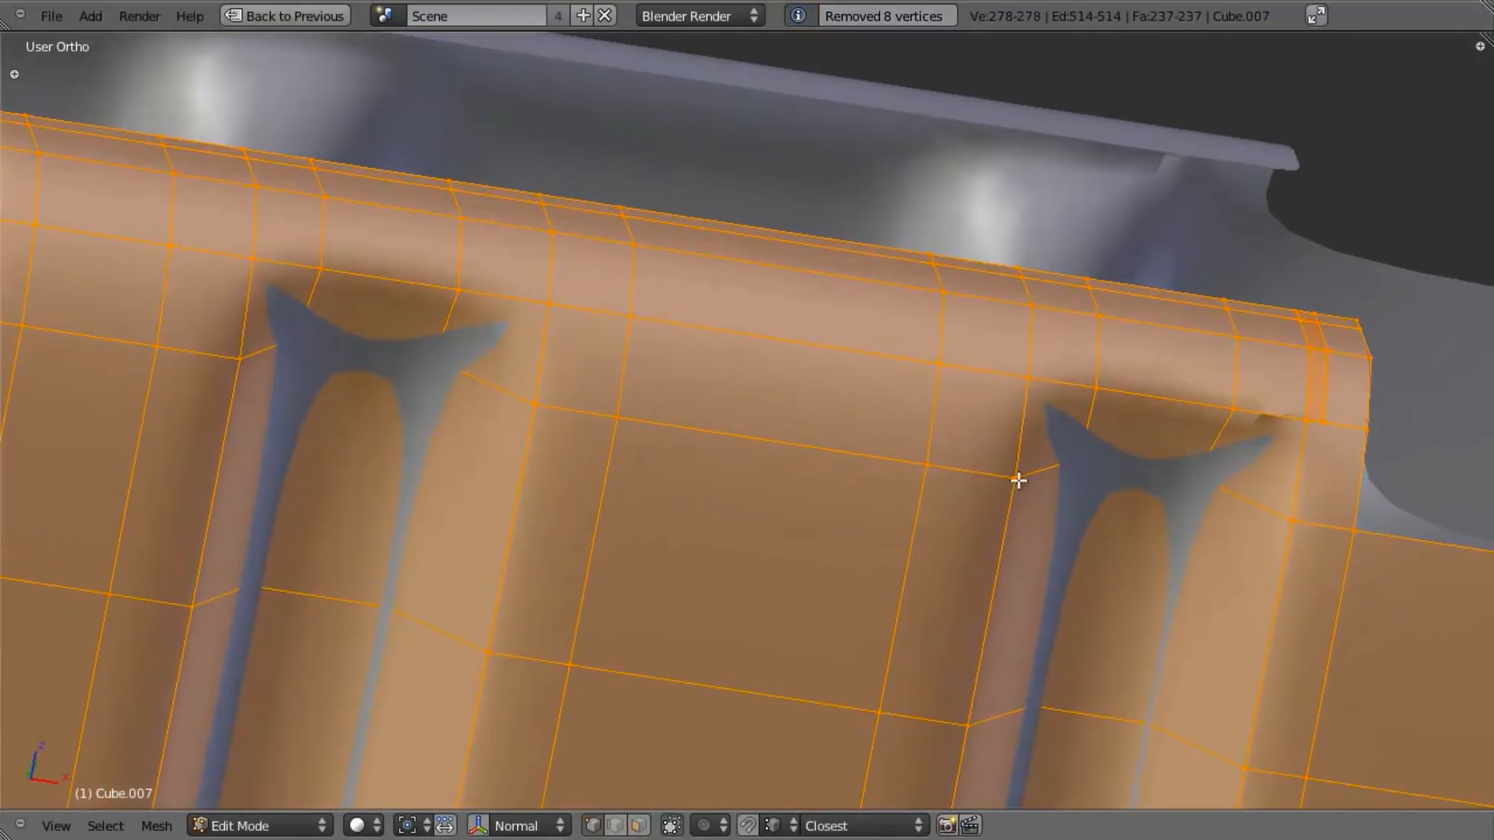
Step: Move the loose edge above the front rib onto the adjoining lip and remove the remaining duplicate vertices
key(a)
alt+right_click(1098, 402)
middle_drag(1098, 401, 1064, 434)
key(g)
click(1031, 444)
key(a)
key(w)
click(1001, 506)
scroll(739, 587, down, 5)
key(Tab)
middle_drag(723, 512, 876, 557)
scroll(763, 548, down, 5)
scroll(877, 557, up, 5)
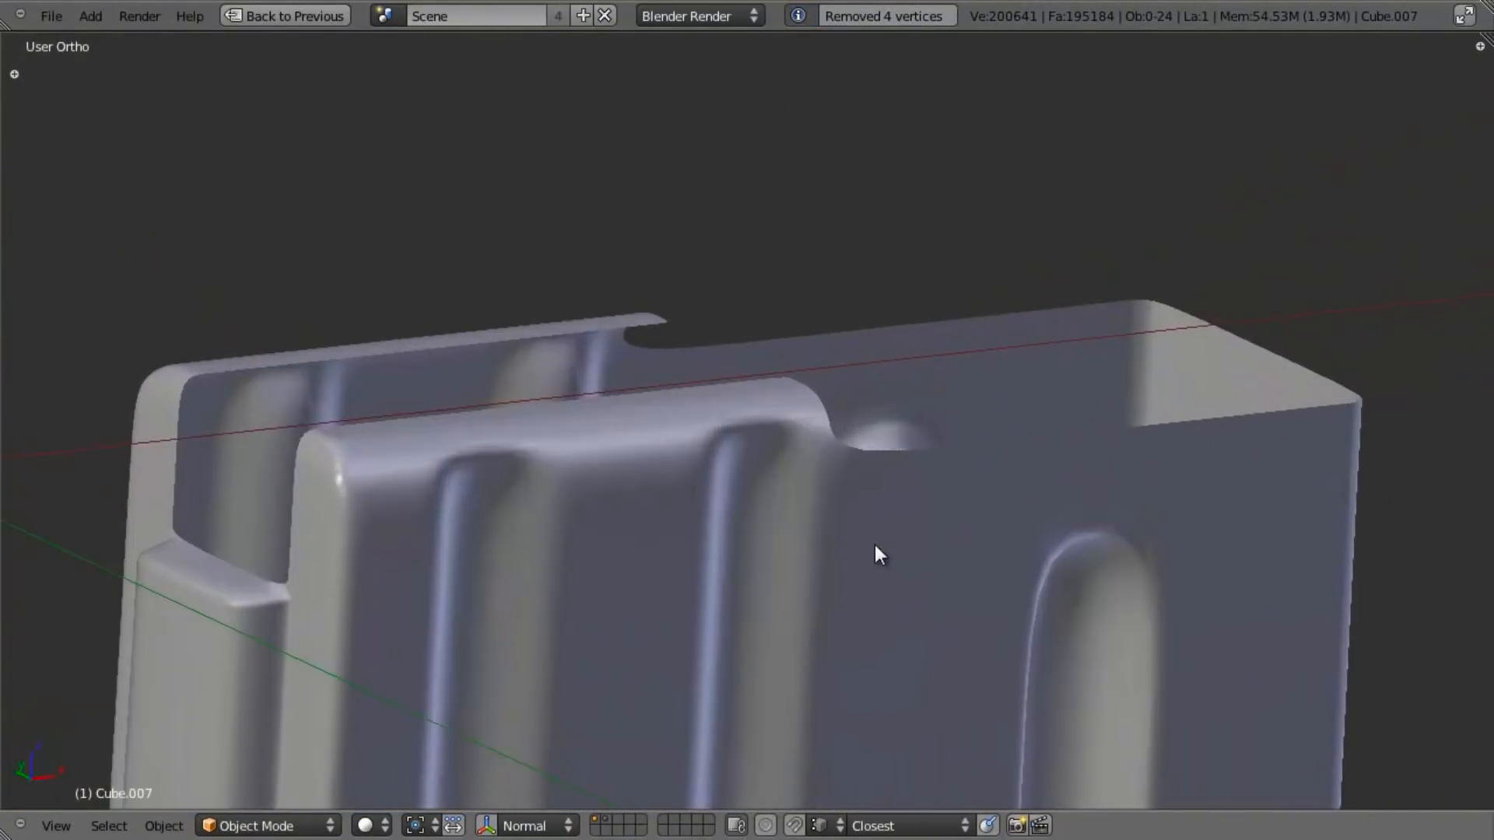
Step: Try to edge-slide the lip's outer edge loop down toward the side wall
key(ctrl+KP_3)
shift+middle_drag(1276, 296, 851, 557)
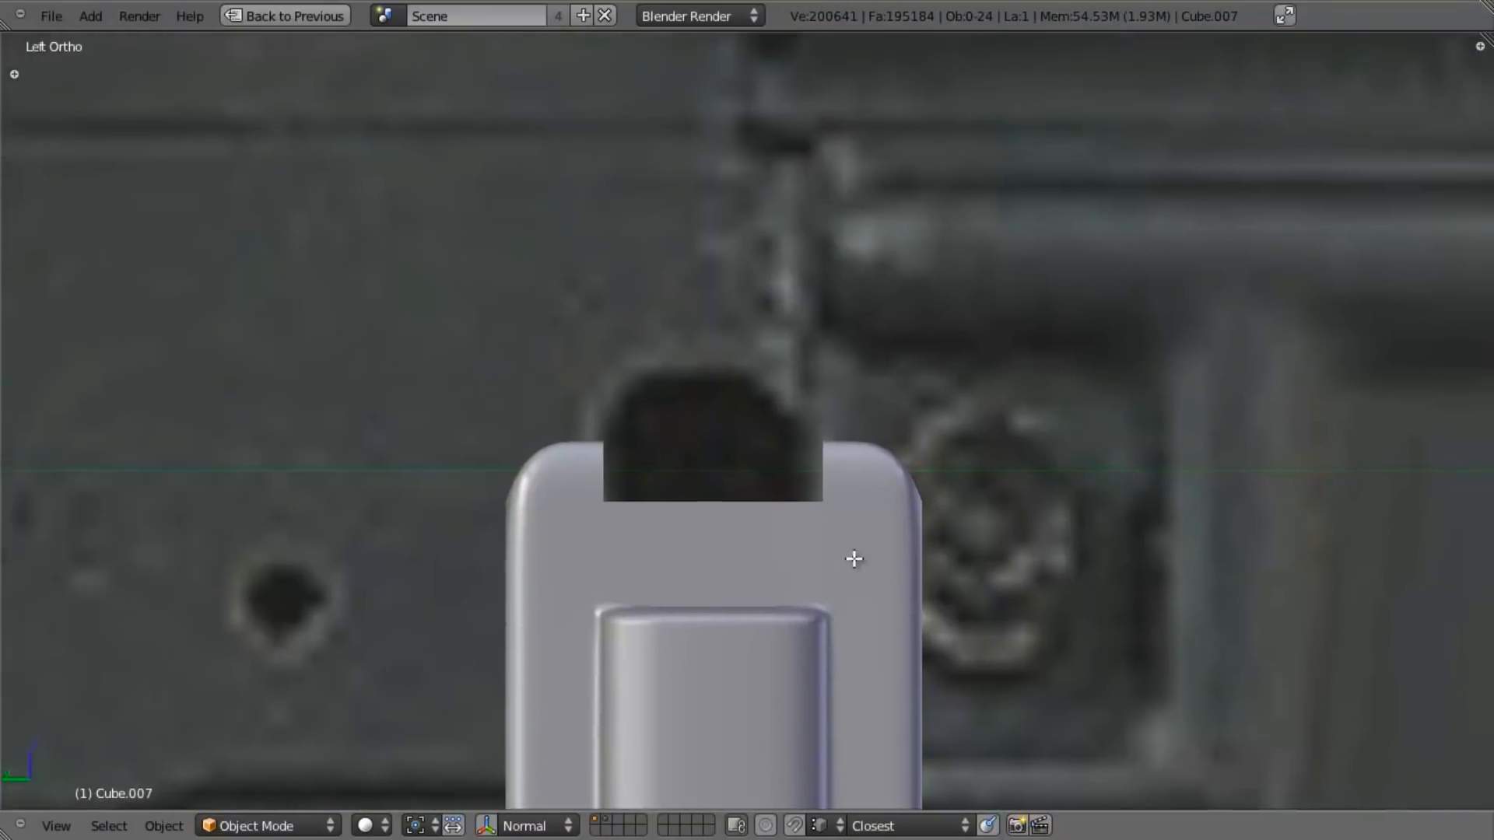
scroll(933, 580, up, 4)
key(Tab)
key(z)
mouse_move(1003, 512)
shift+middle_down()
mouse_move(890, 437)
mouse_move(850, 436)
mouse_move(824, 467)
shift+middle_up()
key(z)
key(a)
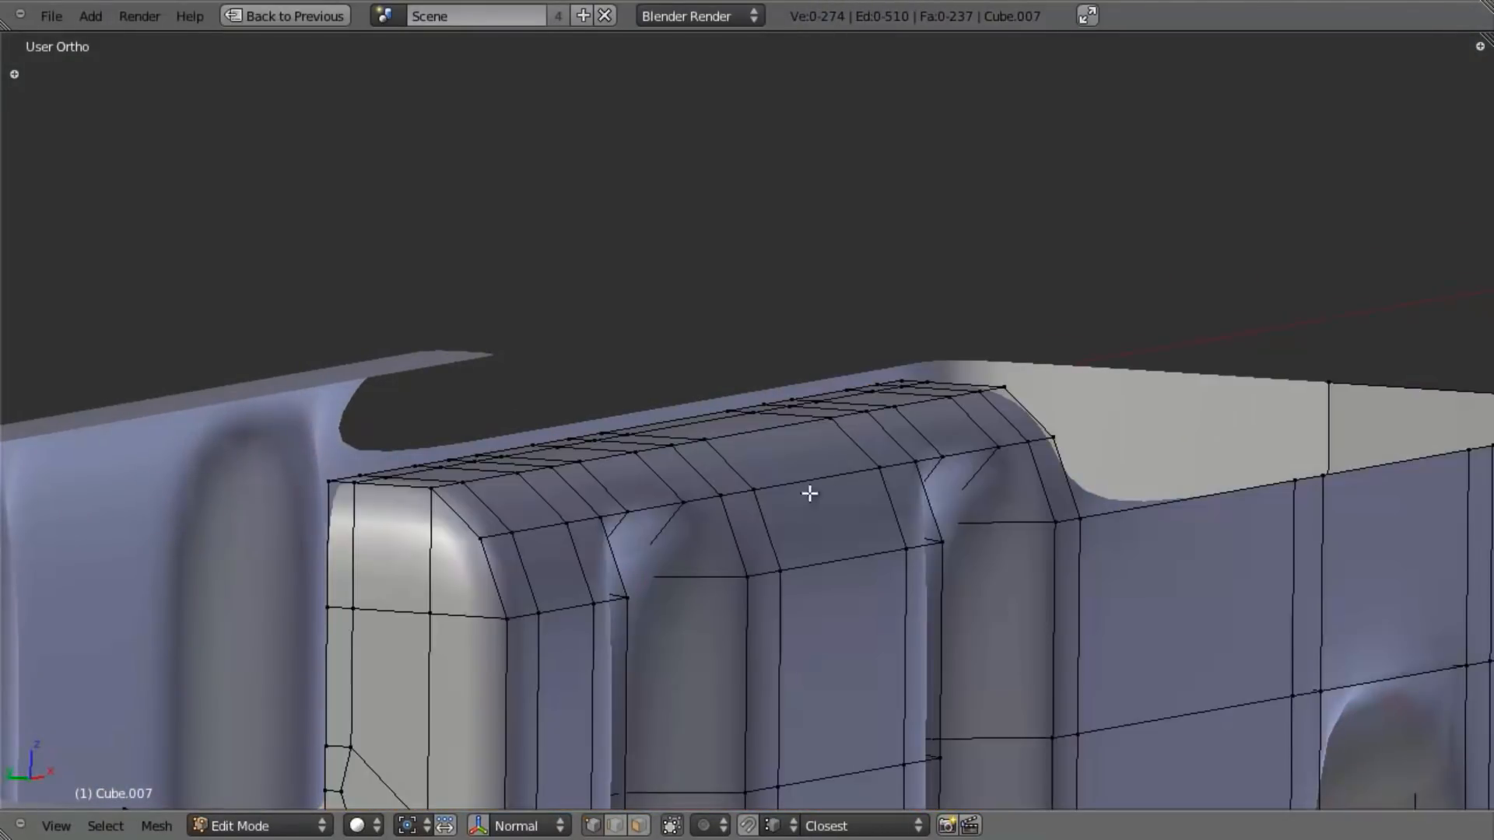
alt+right_click(819, 477)
key(ctrl+e)
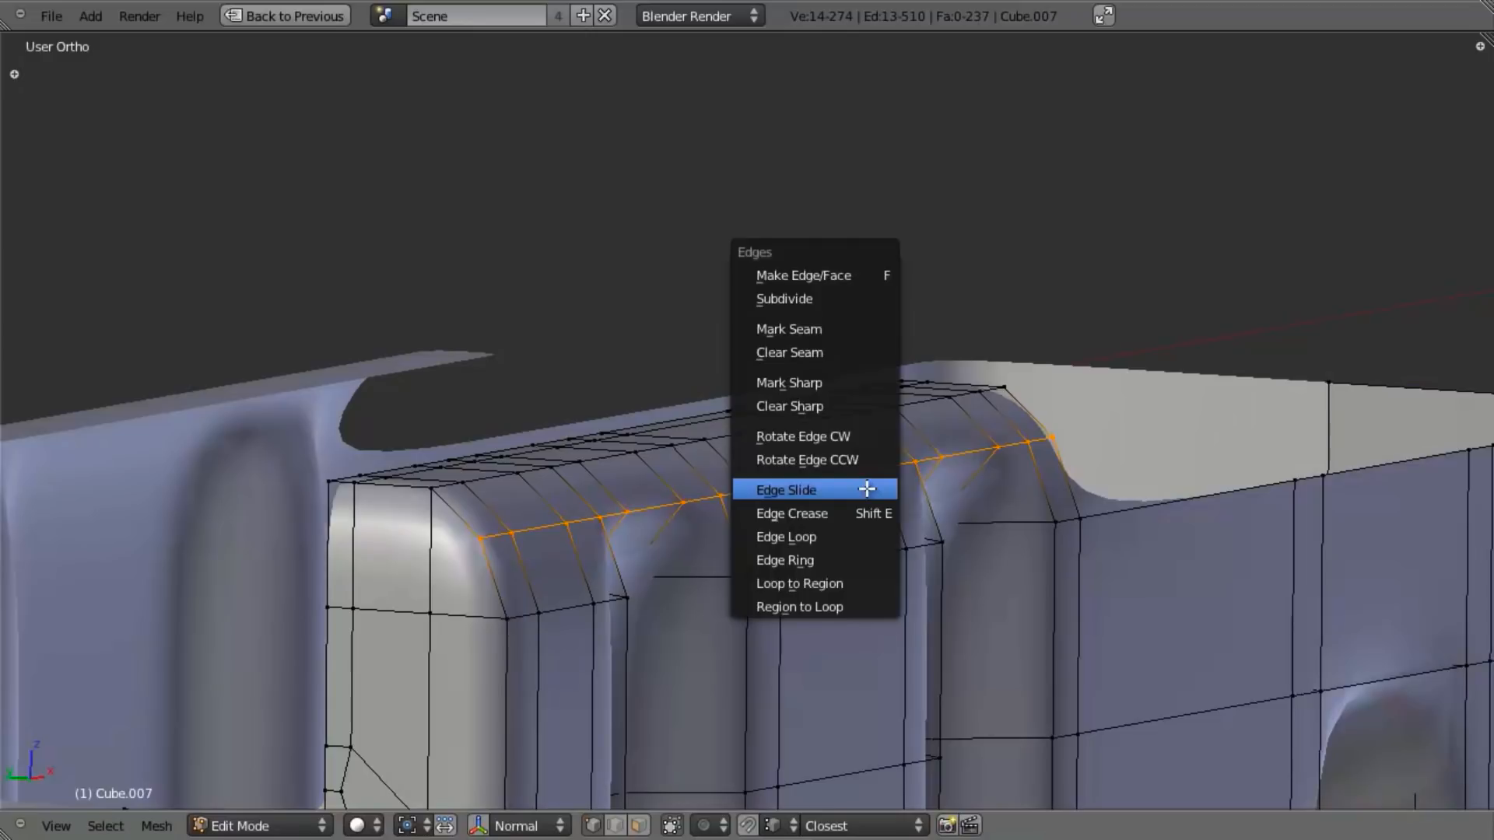
click(864, 487)
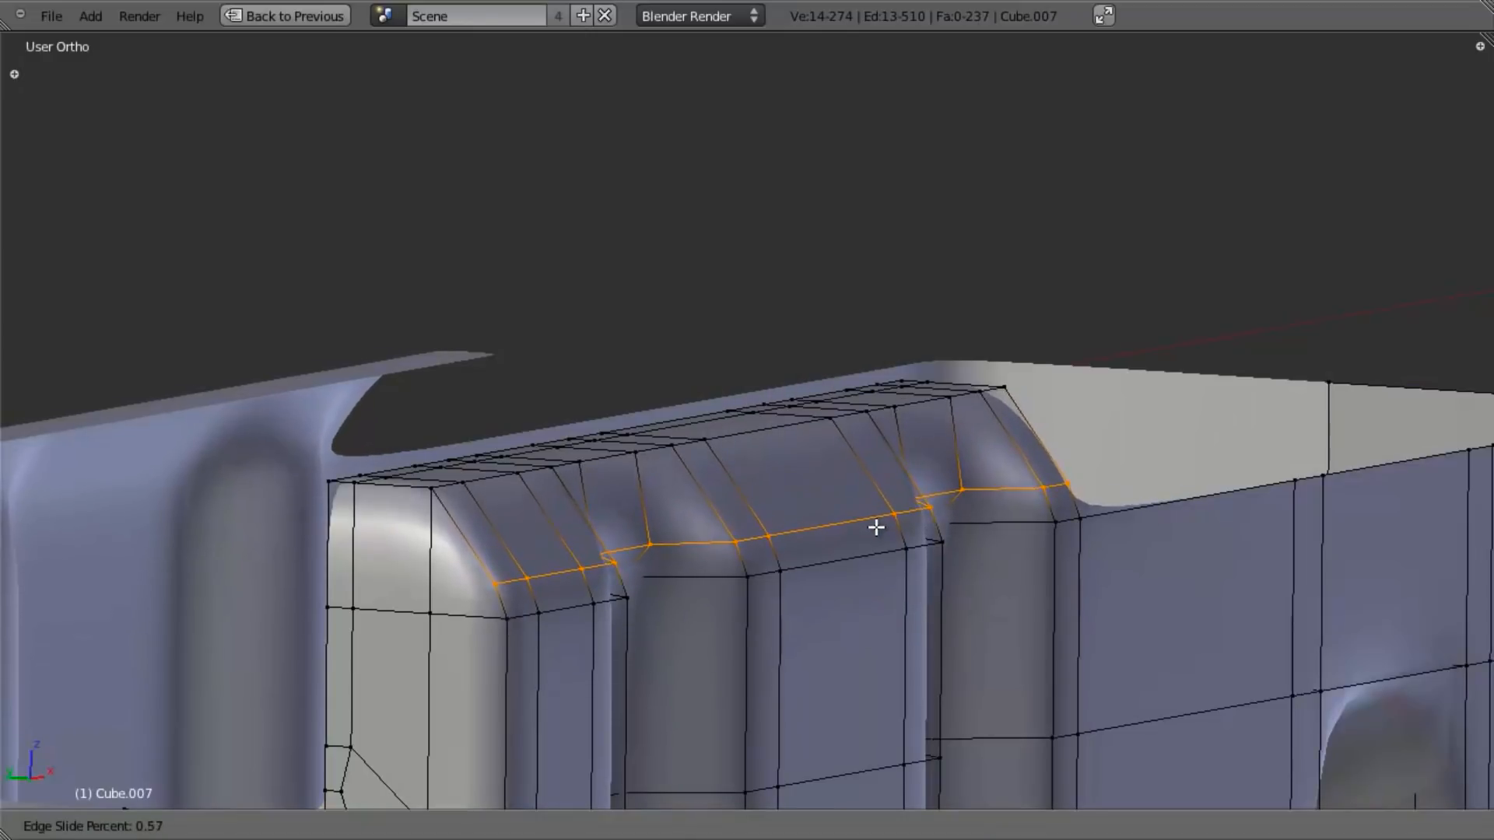
click(877, 523)
middle_drag(877, 523, 708, 451)
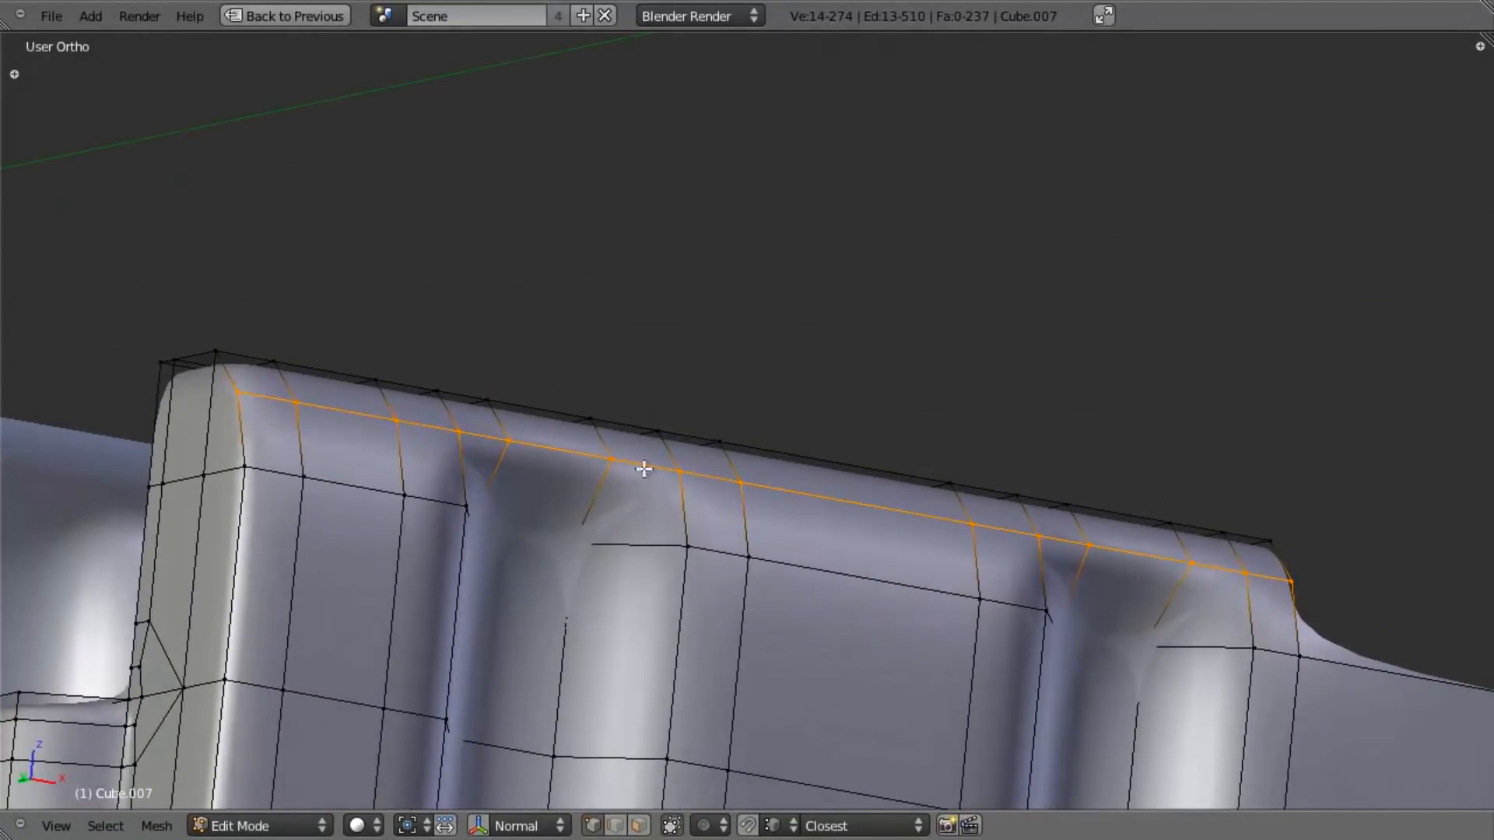
Step: Move the lip's outer edge loop outward and down in the left view to reshape the lip's curve
key(KP_3)
key(ctrl+KP_3)
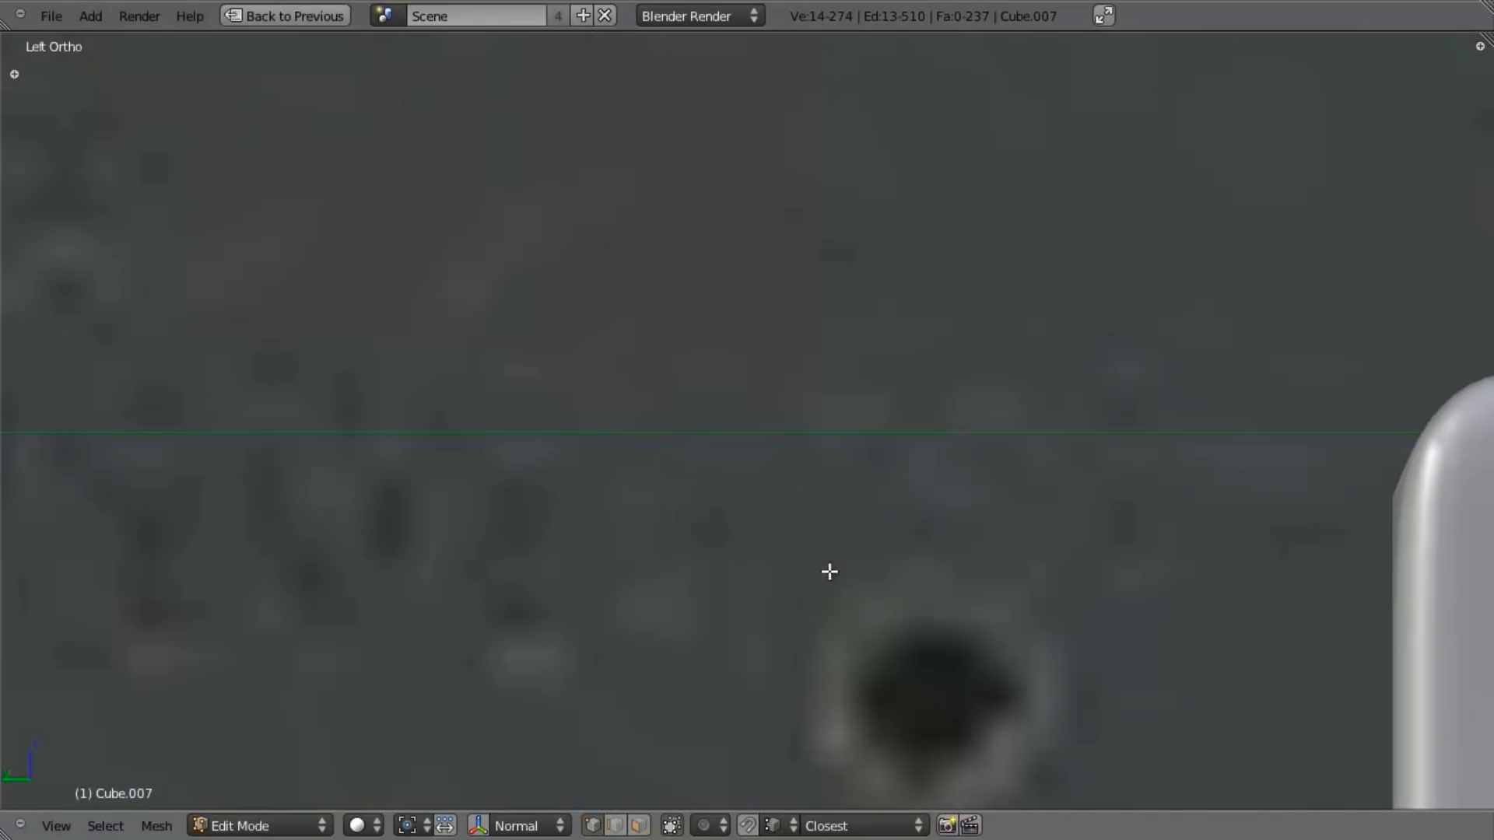
scroll(1074, 568, up, 4)
shift+middle_drag(1073, 568, 446, 561)
key(z)
scroll(877, 530, up, 2)
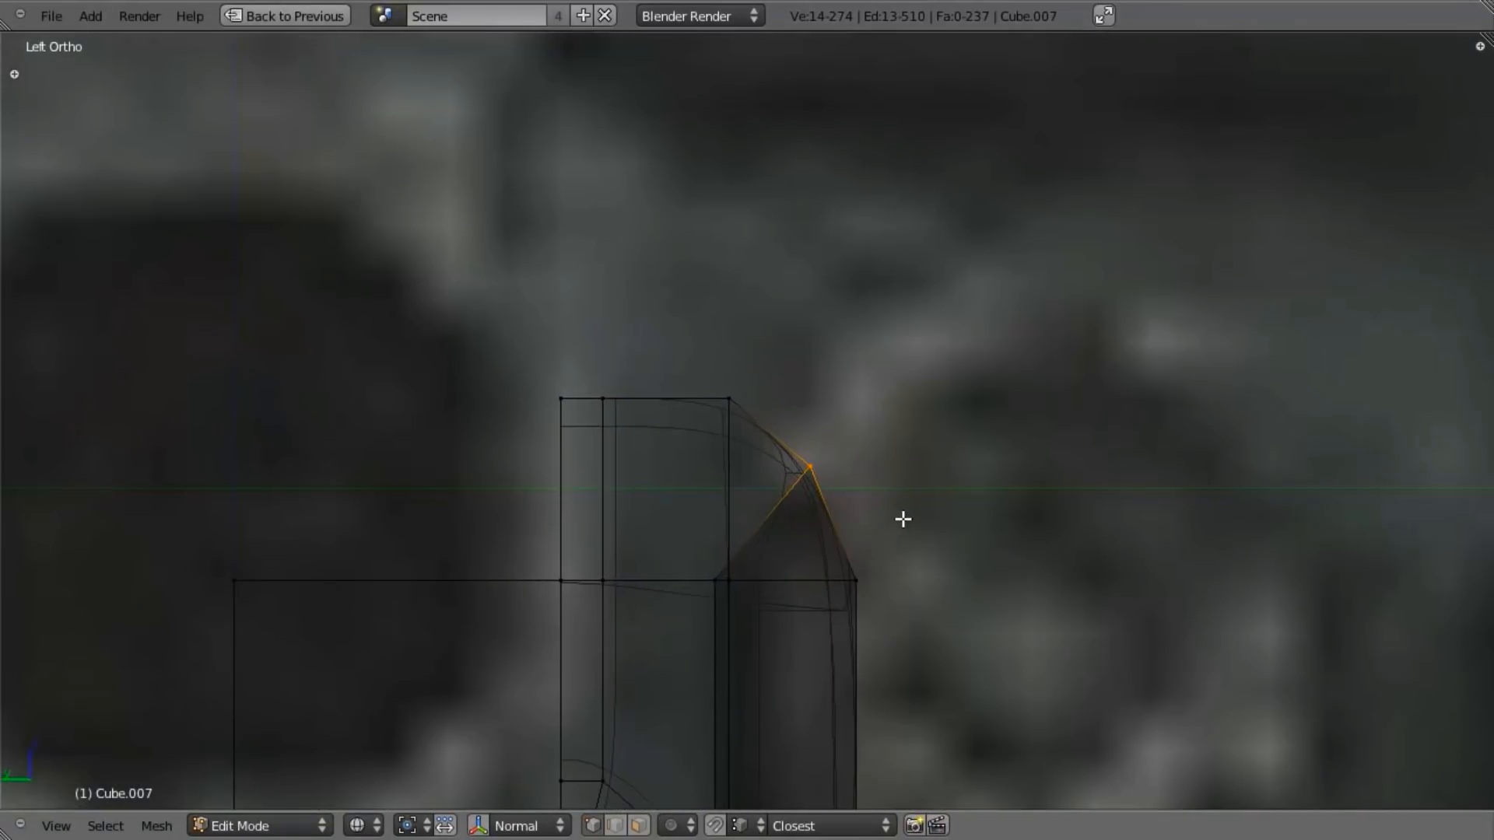
key(g)
click(930, 568)
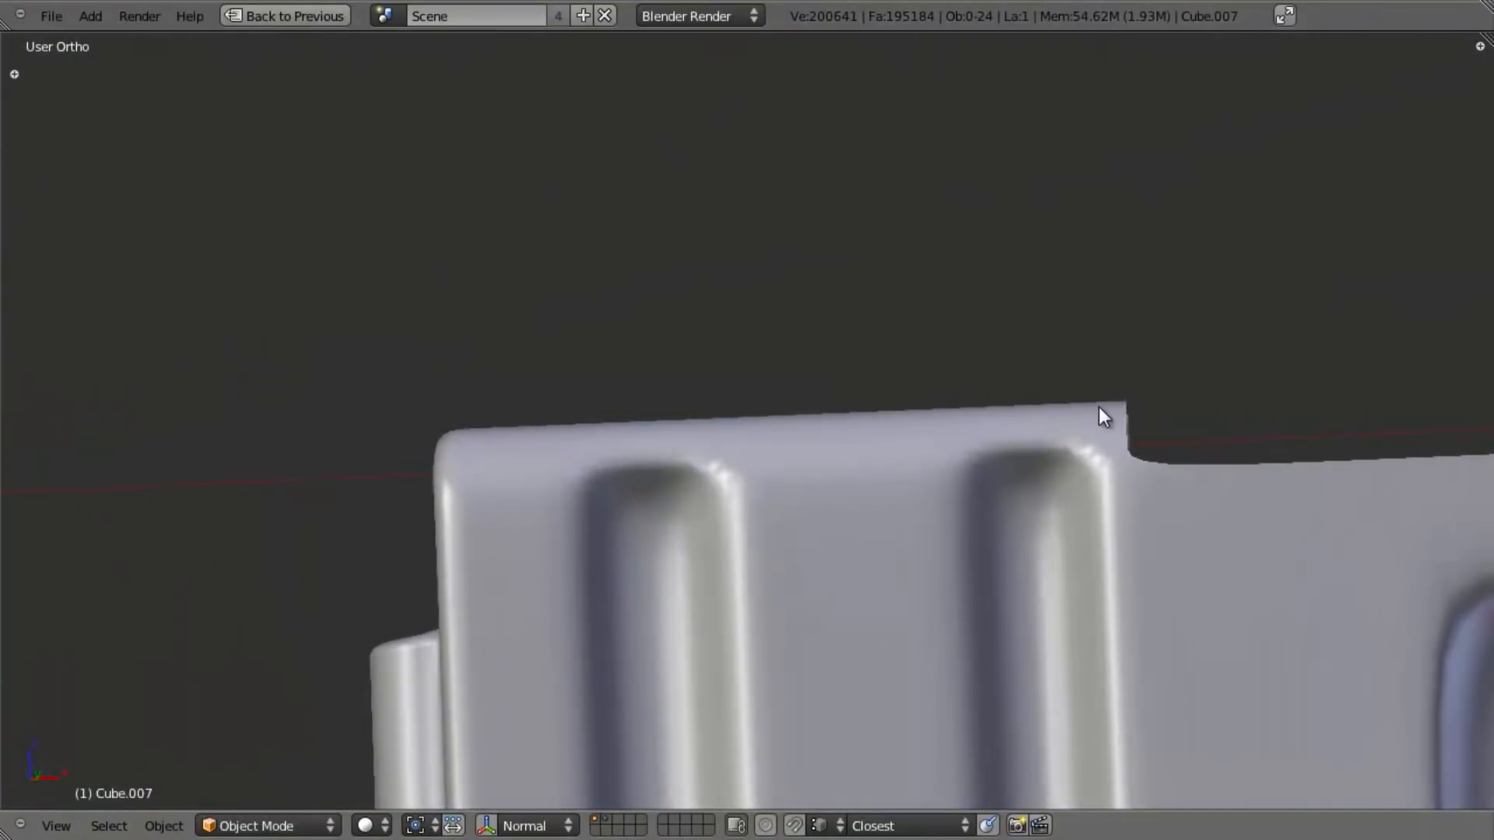
Step: Try to move the upper rib vertices along Z, and undo the last move of the lip's outer edge loop
key(Tab)
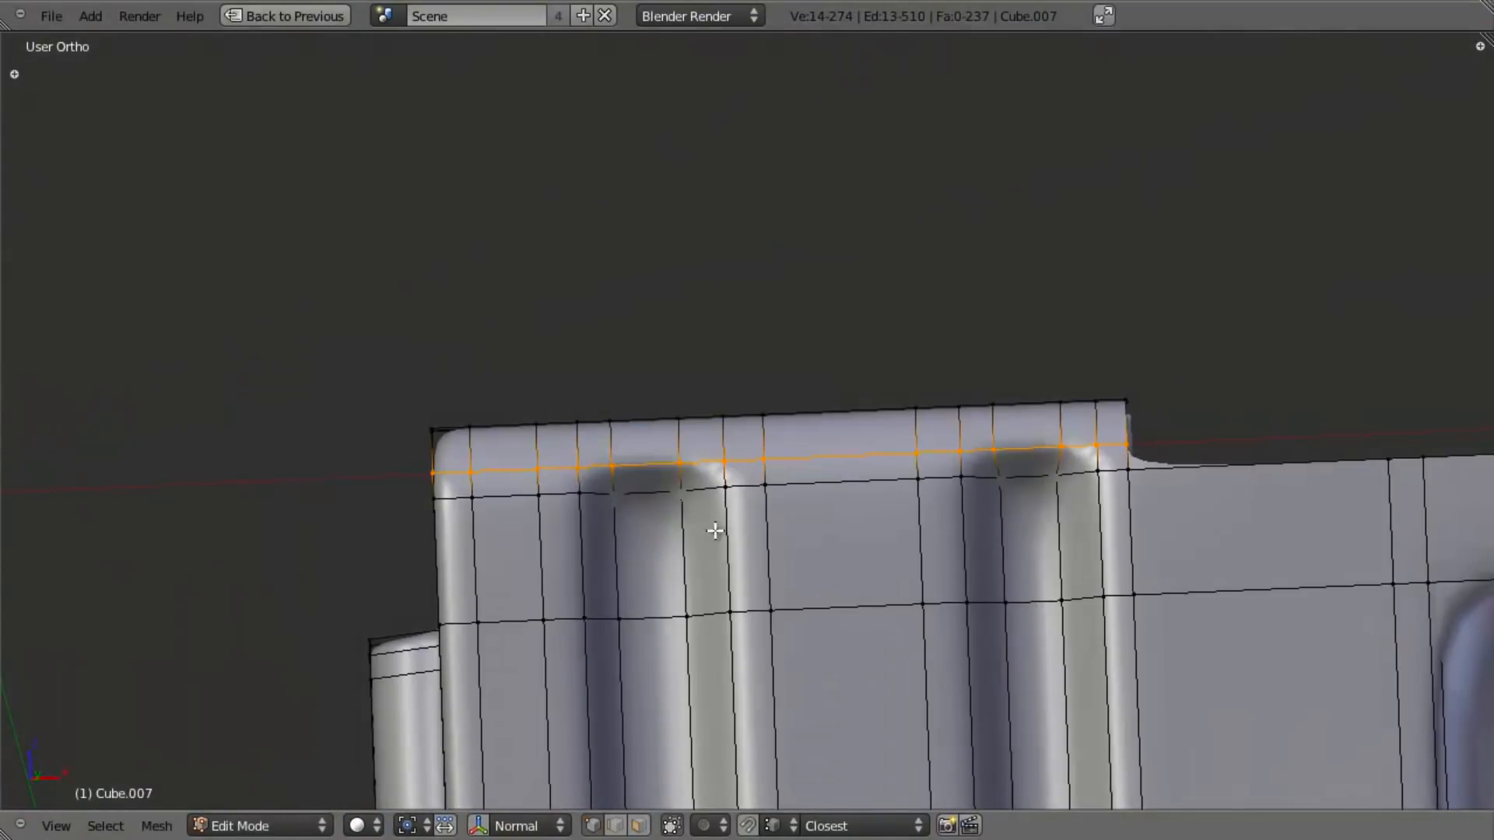
right_click(674, 513)
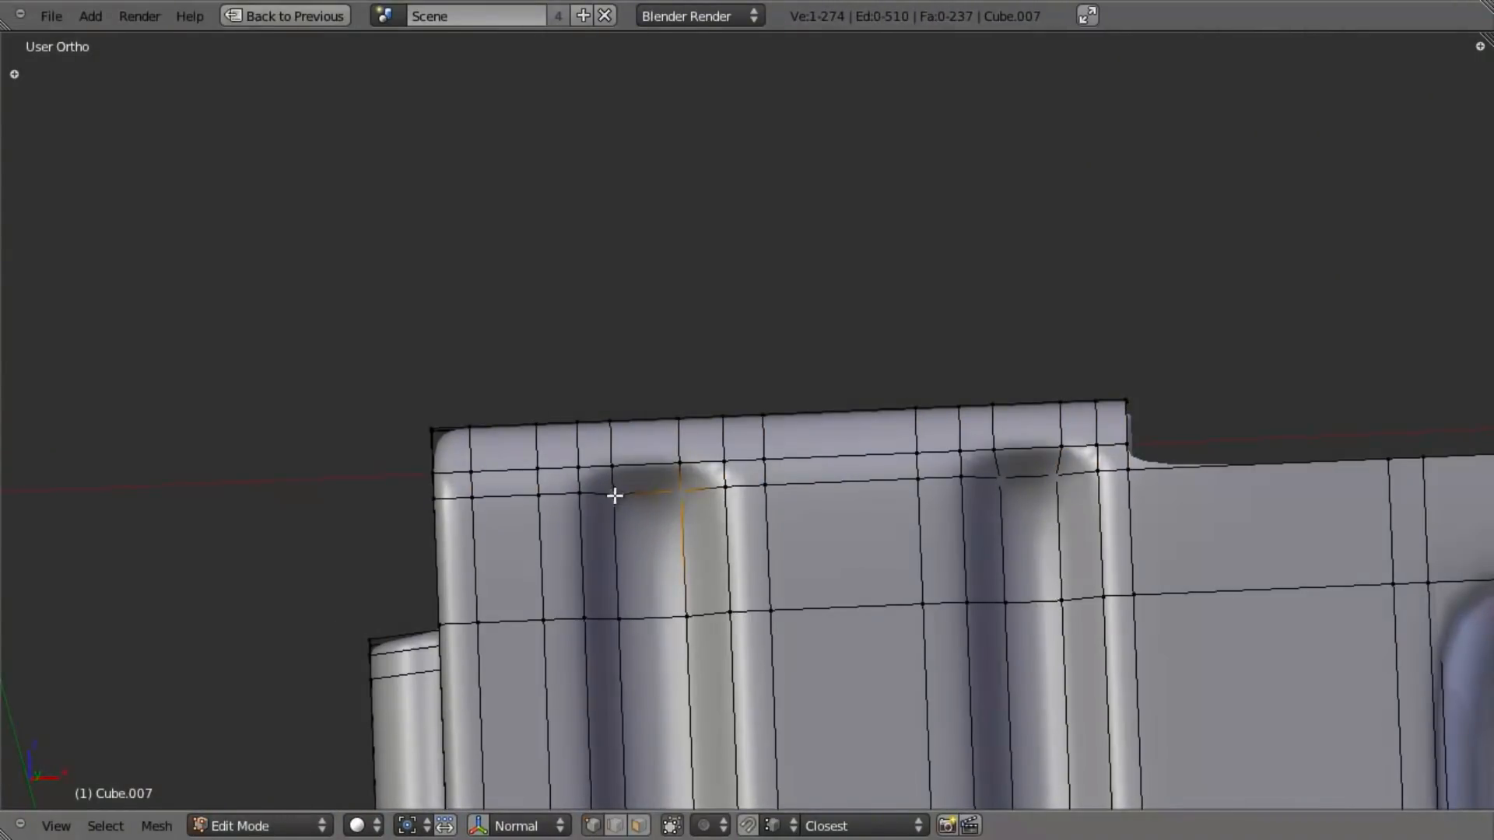
shift+right_click(1045, 477)
key(g)
key(z)
right_click(1056, 532)
key(ctrl+z)
key(ctrl+z)
key(Tab)
key(Tab)
Step: Scale the two lip vertices above the rear rib closer together and inspect the smoothed magazine
right_click(616, 446)
key(s)
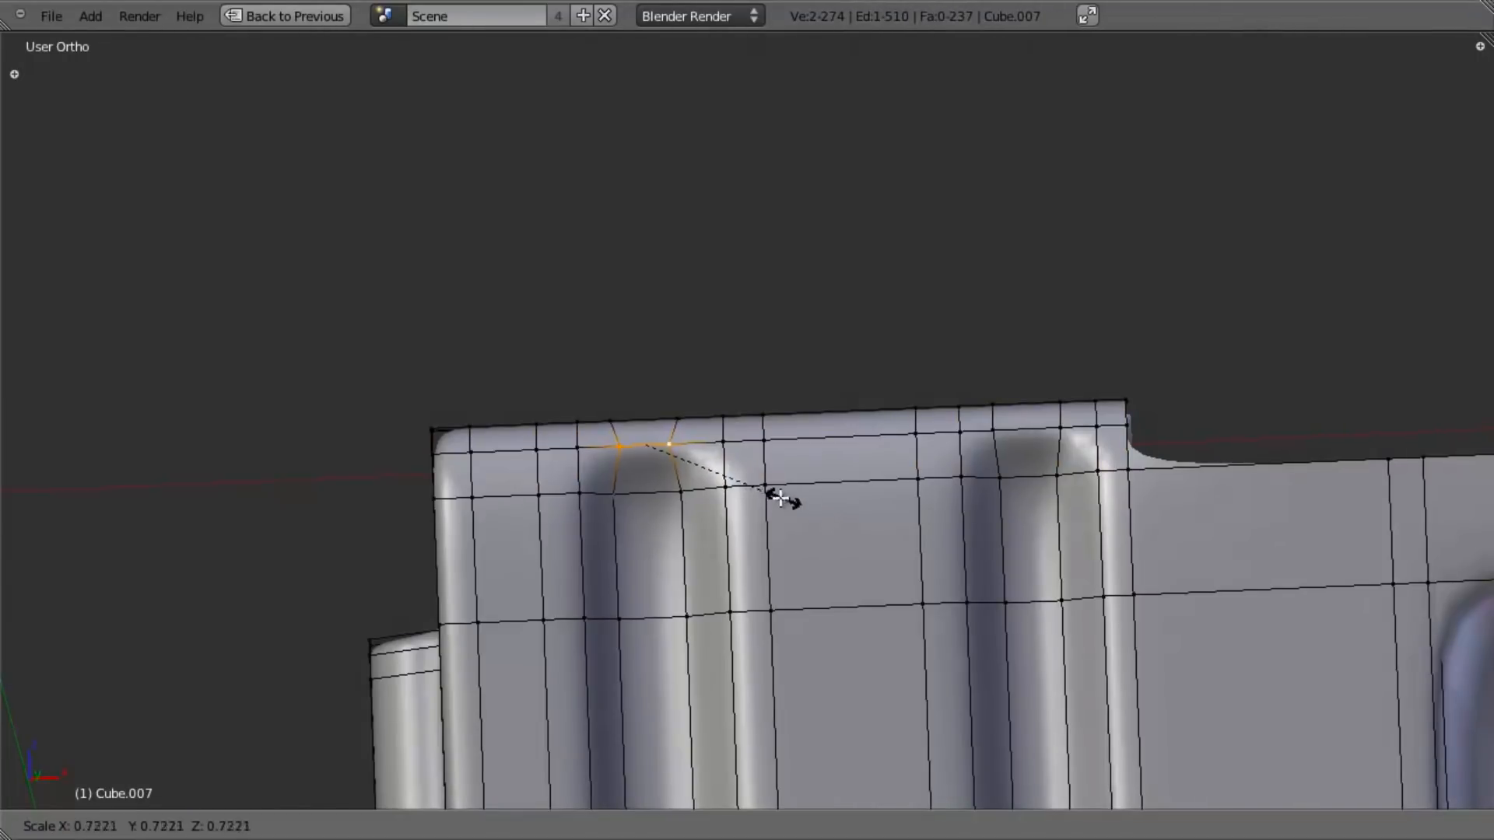
click(734, 456)
key(Tab)
scroll(792, 456, down, 4)
middle_drag(792, 456, 727, 533)
scroll(583, 632, down, 6)
scroll(658, 455, up, 2)
key(Tab)
Step: Extrude the side wall's top edges between the lip and the front corner, and move them 0.025 inward along Y
middle_drag(658, 455, 547, 537)
alt+right_click(477, 503)
middle_drag(477, 504, 761, 534)
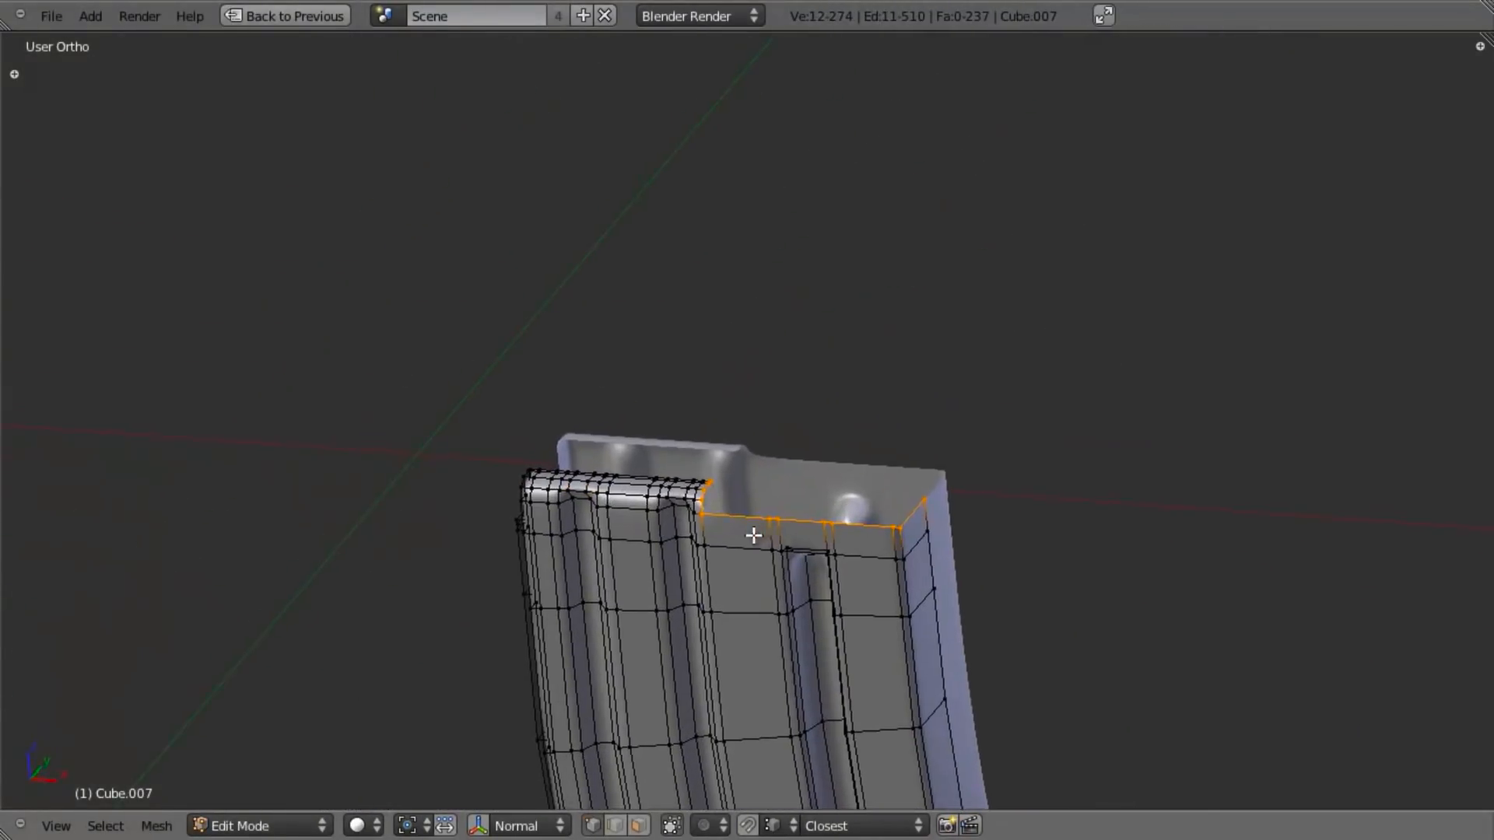
scroll(761, 534, up, 4)
shift+middle_drag(802, 617, 717, 501)
scroll(692, 505, up, 3)
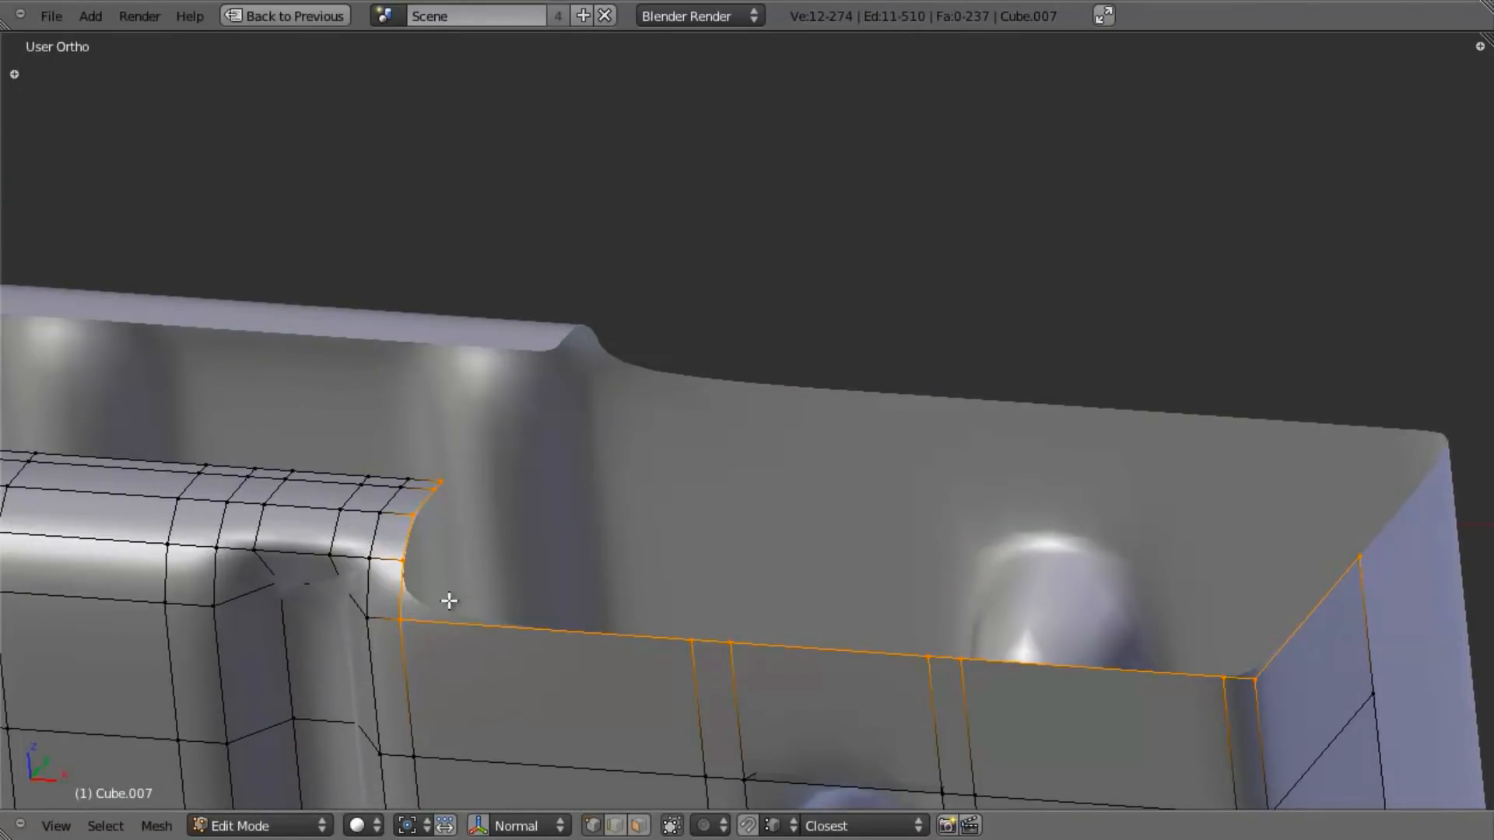
key(a)
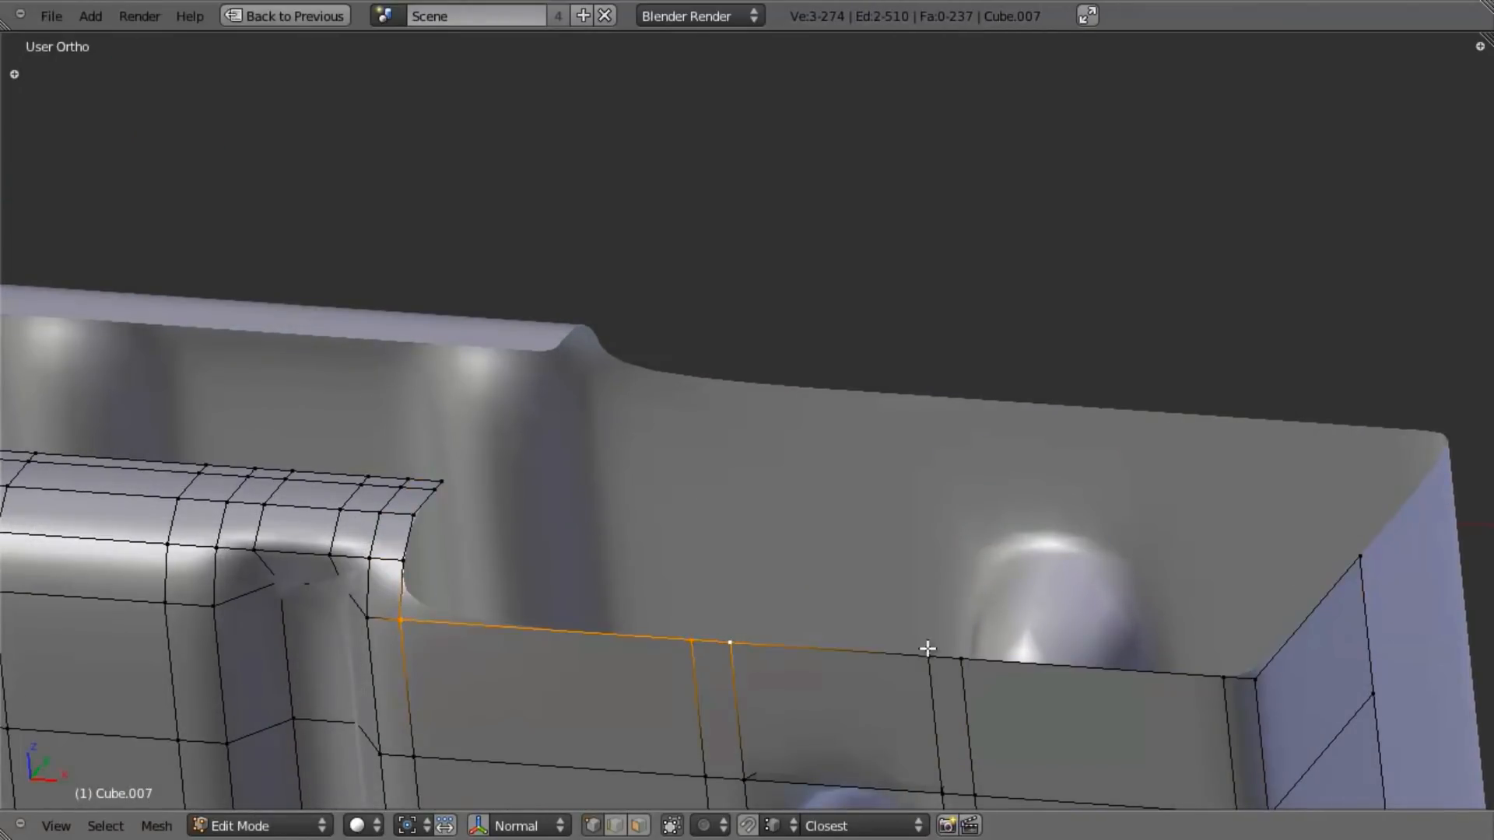
shift+right_click(955, 655)
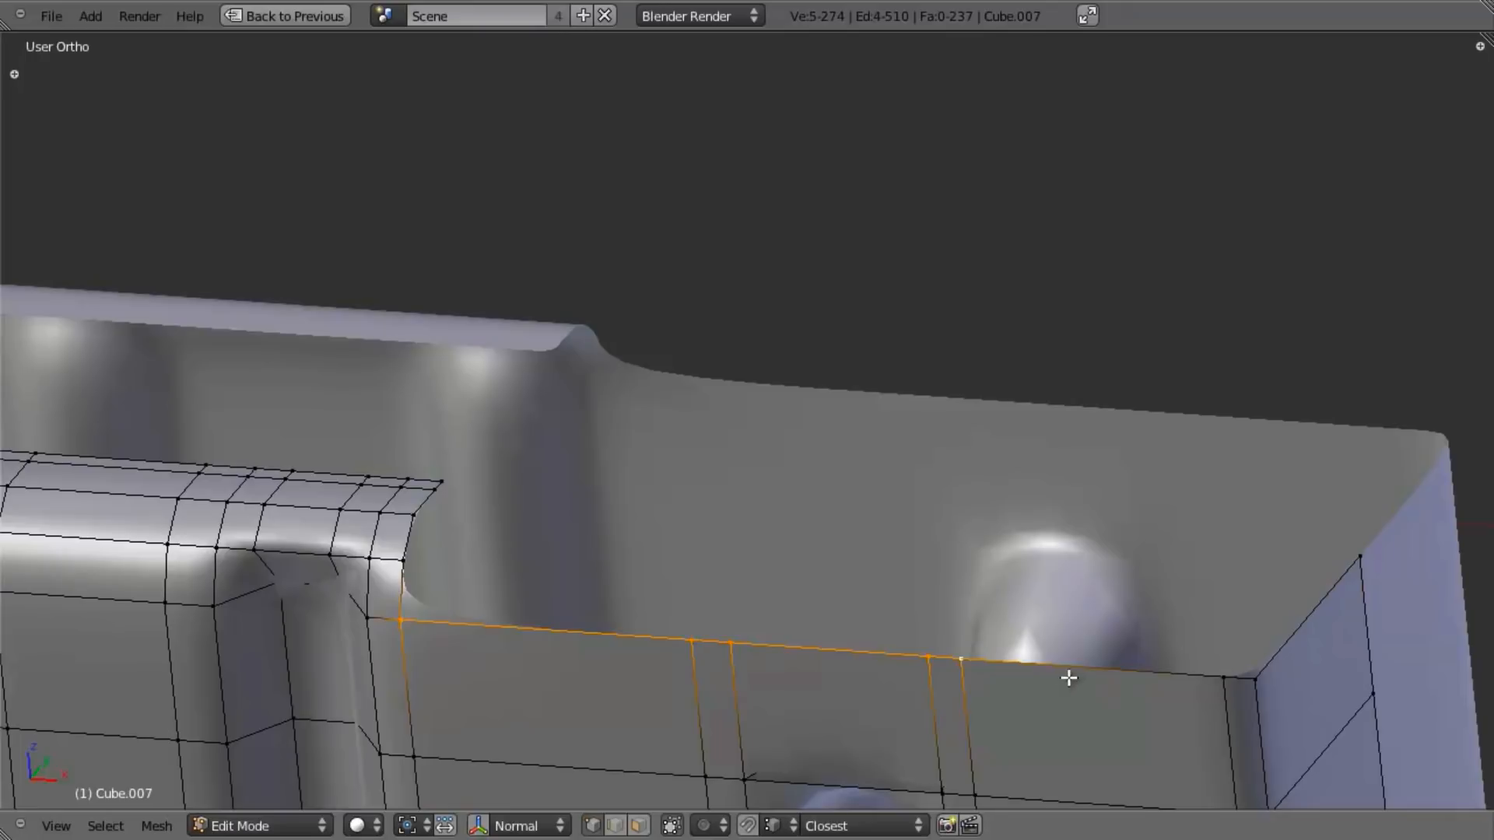
middle_drag(775, 562, 734, 583)
shift+right_click(1207, 704)
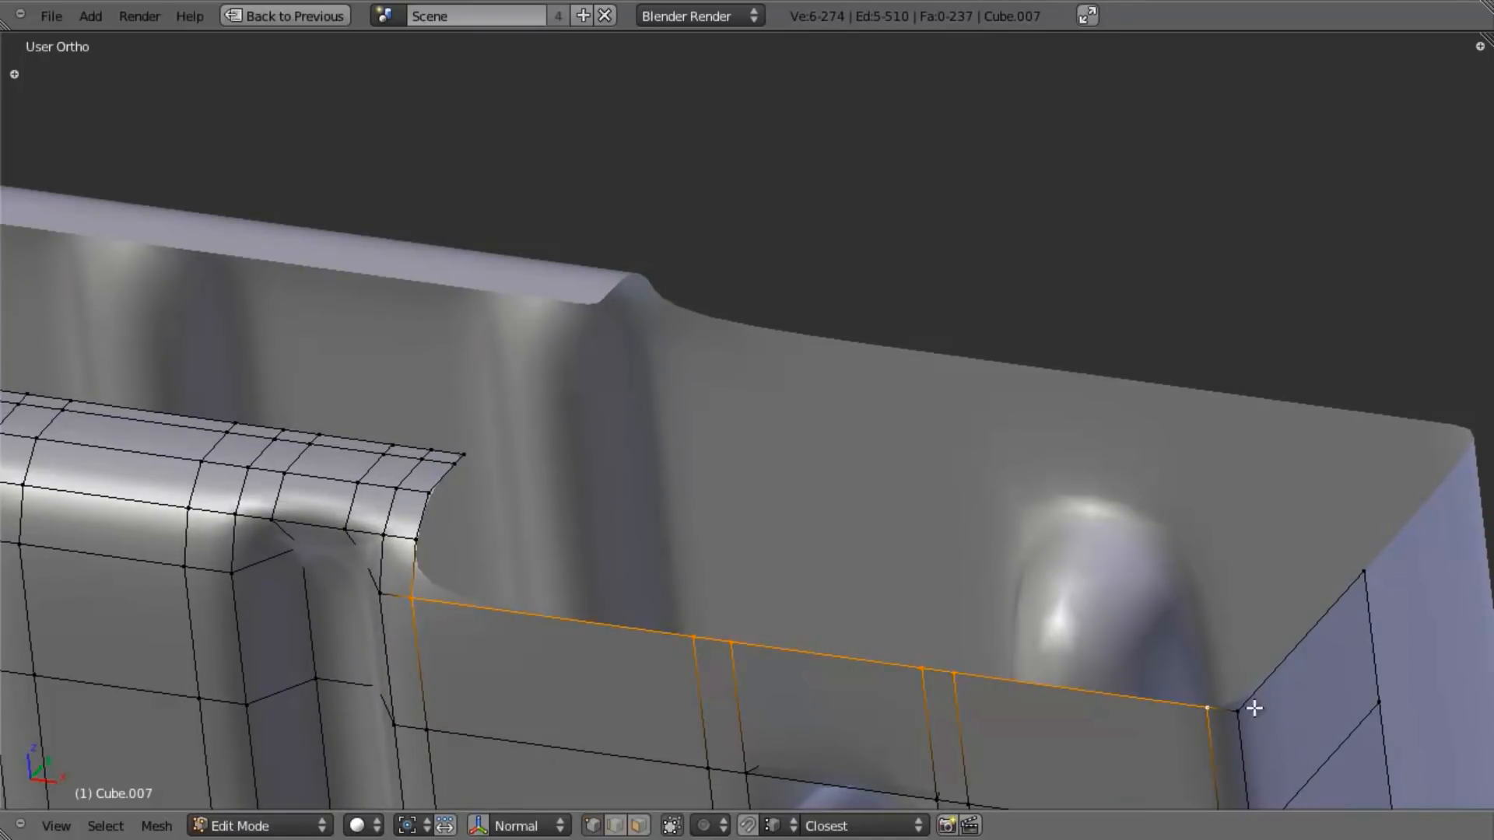
key(e)
key(y)
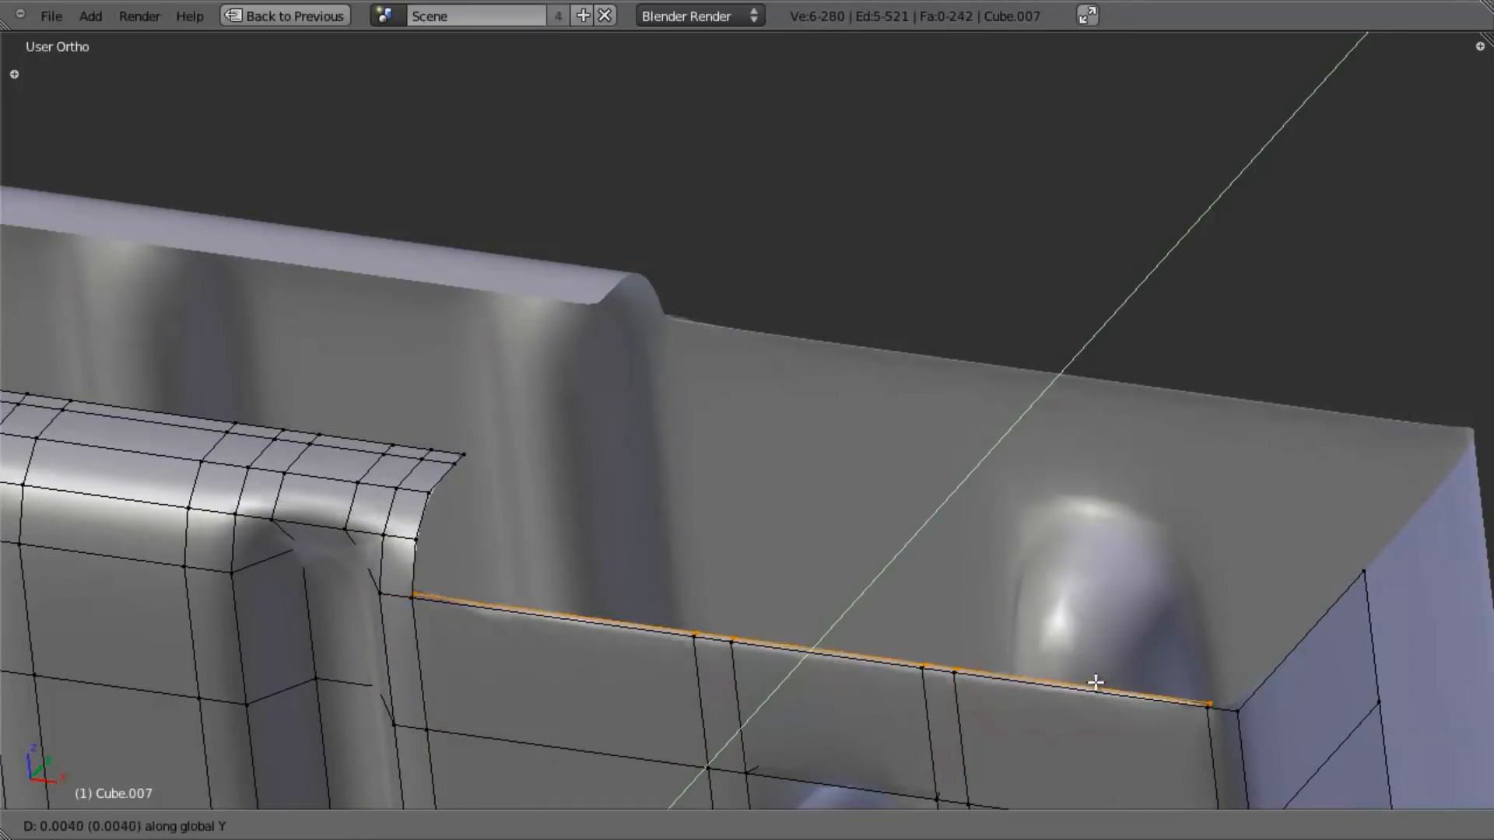
right_click(1107, 677)
text(gy)
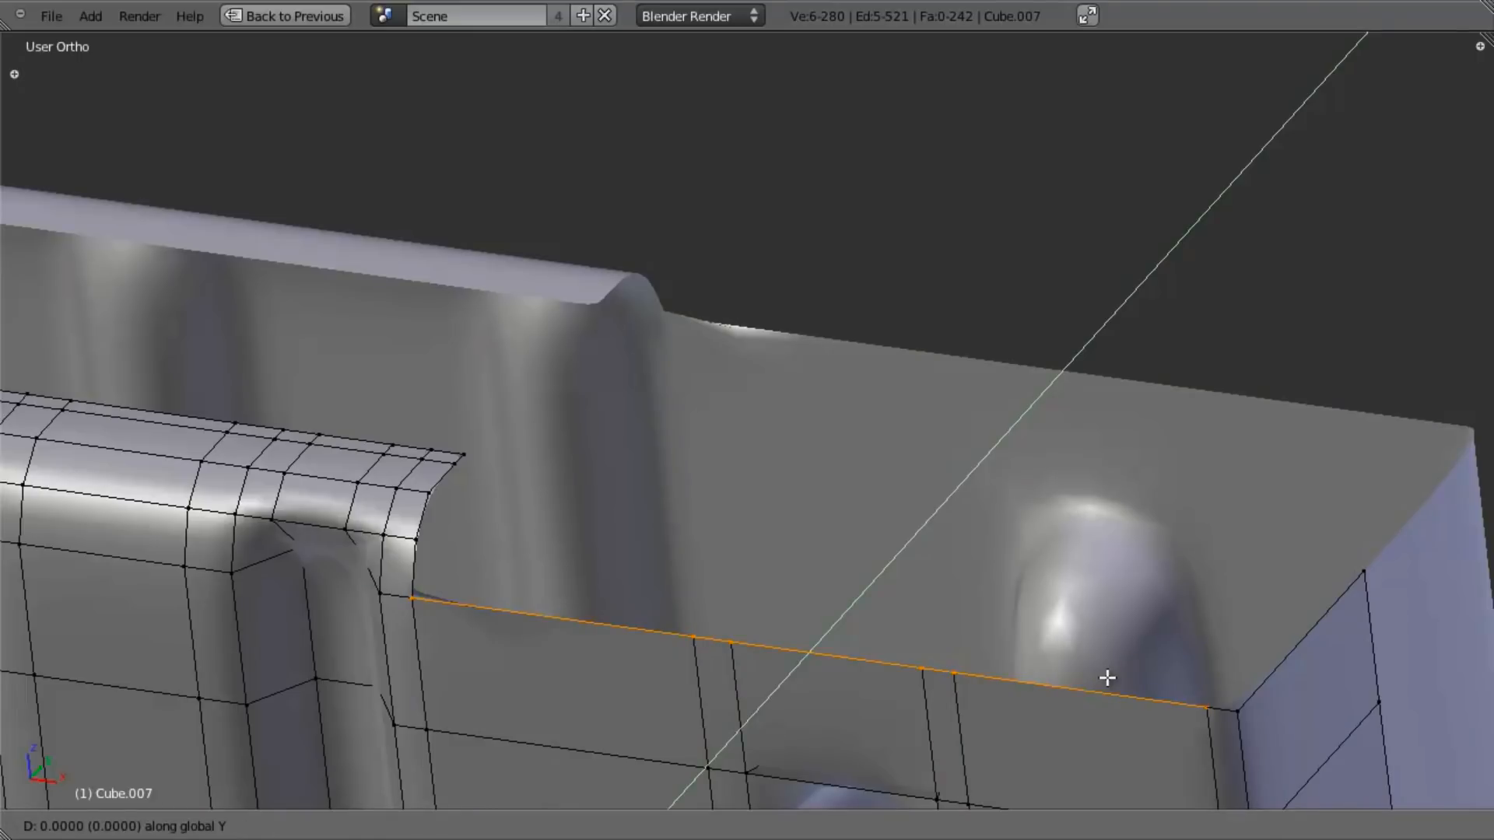
text(0.1)
right_click(1108, 677)
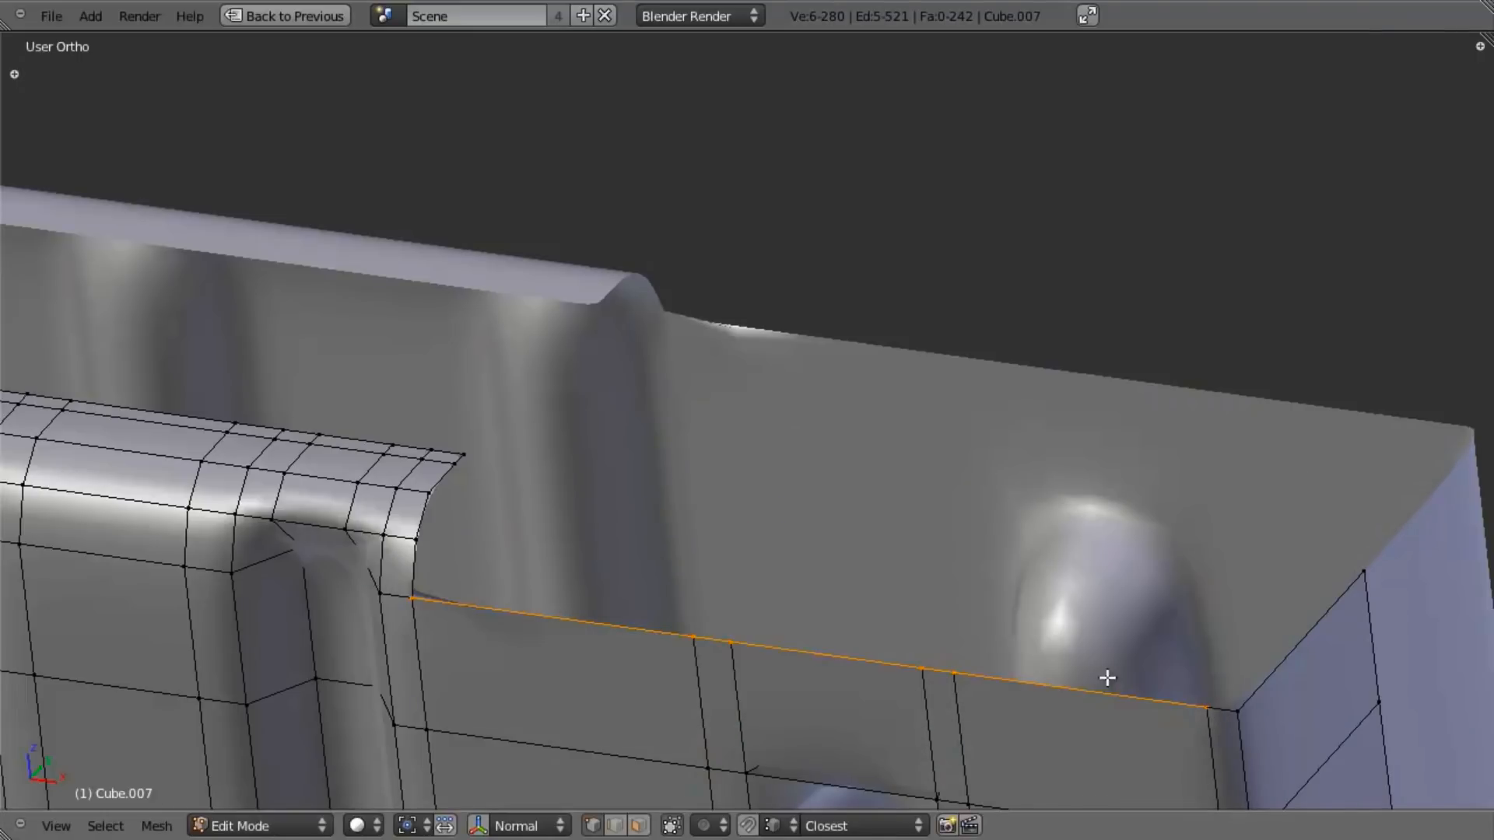
text(gy0.025)
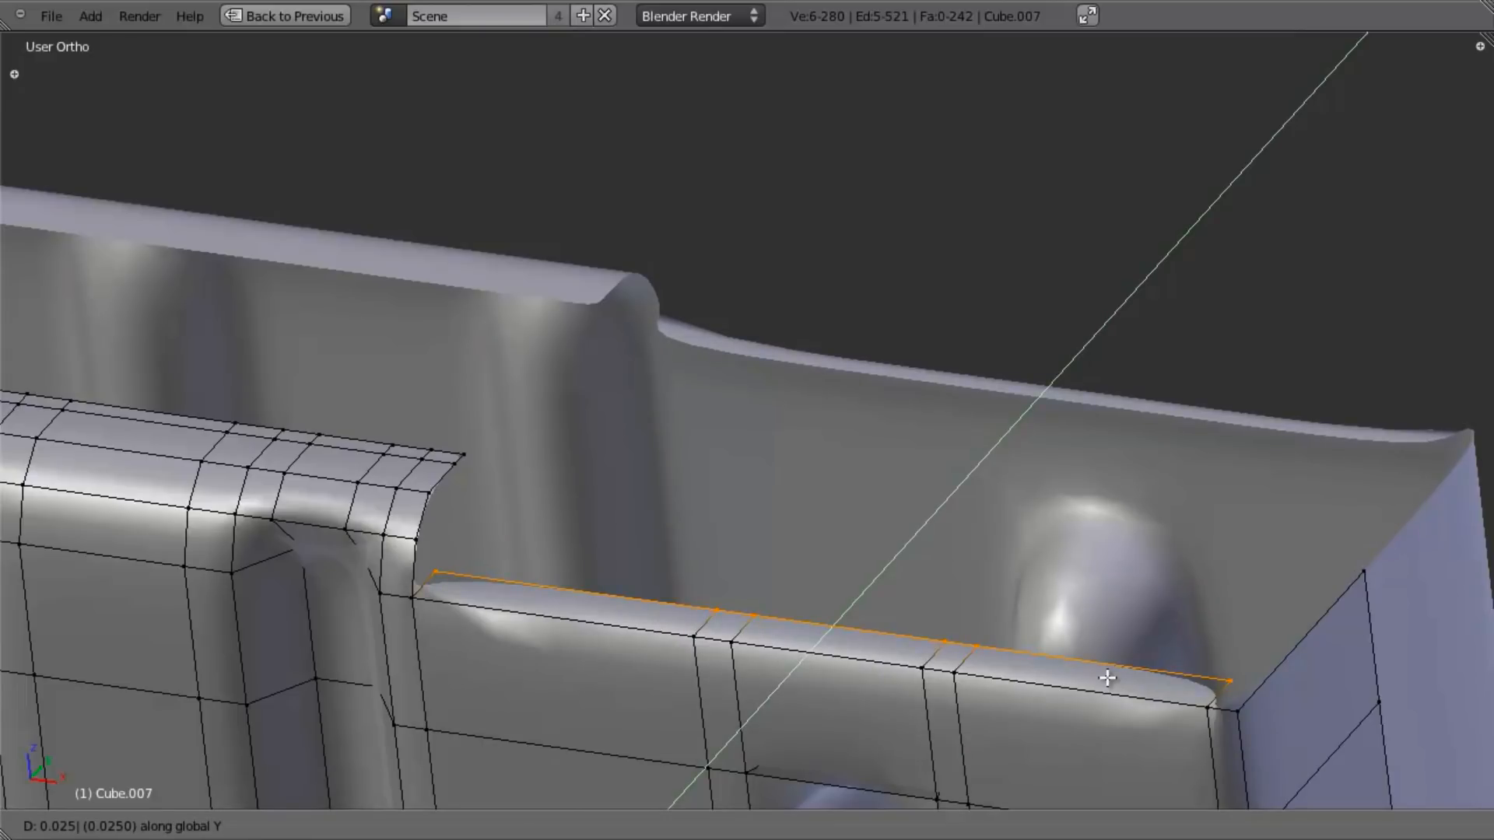
key(Return)
Step: Extrude the front wall's top edge and shift it 0.025 inward along X
scroll(770, 483, down, 4)
middle_drag(770, 483, 884, 544)
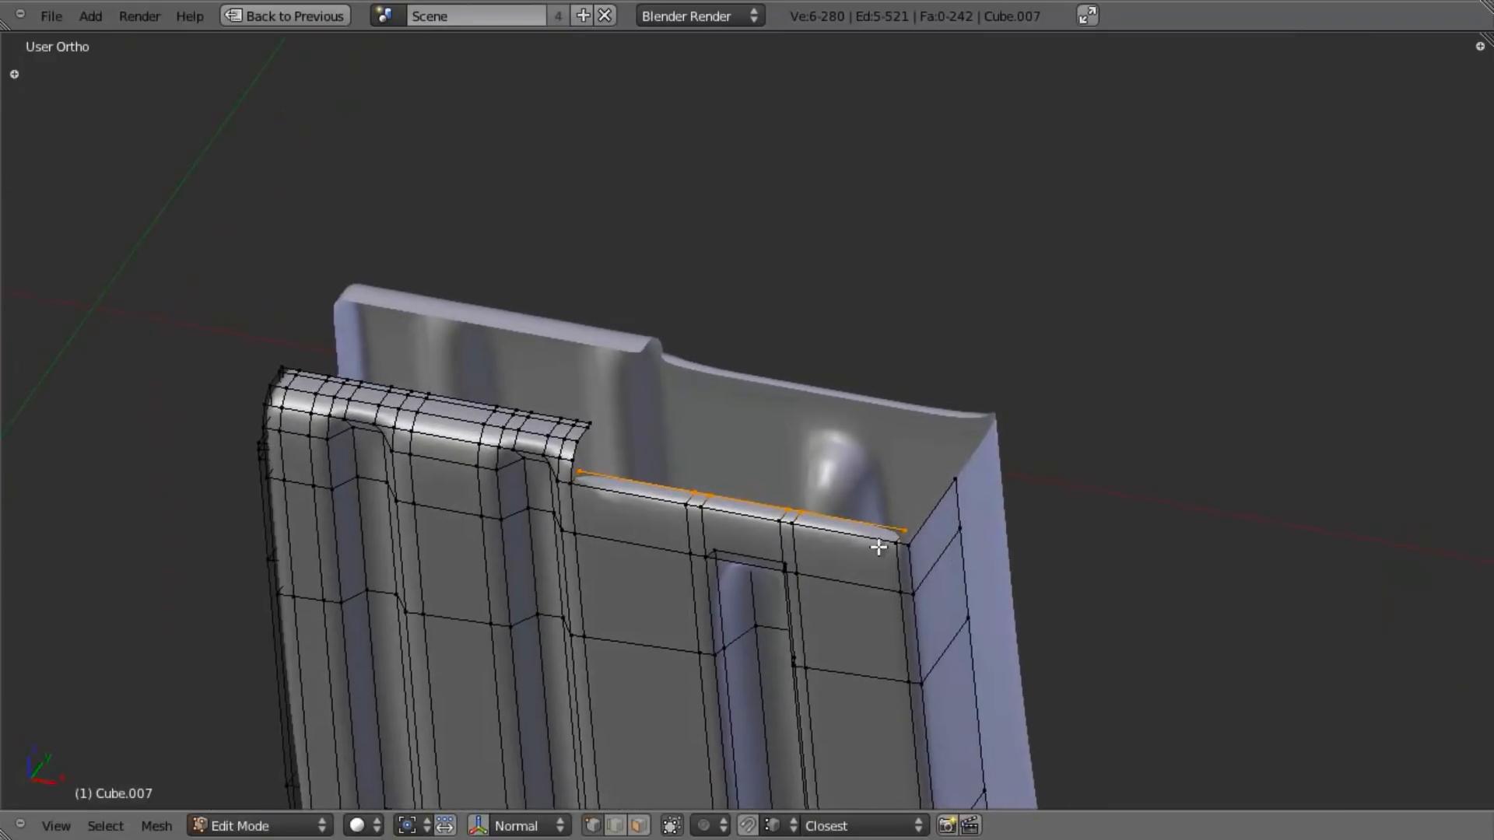
scroll(1064, 593, up, 3)
key(a)
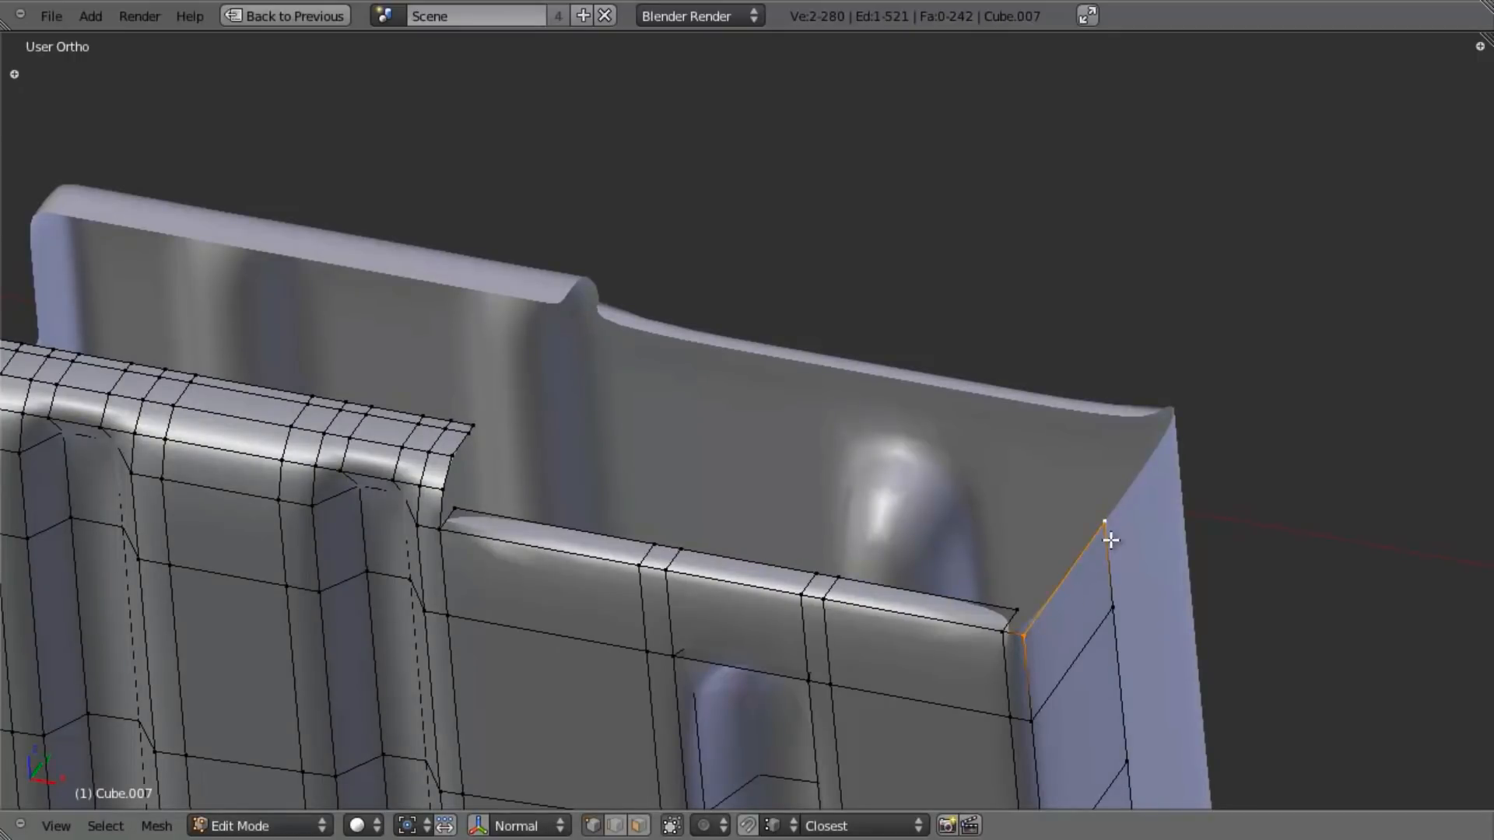
key(e)
key(y)
text(x)
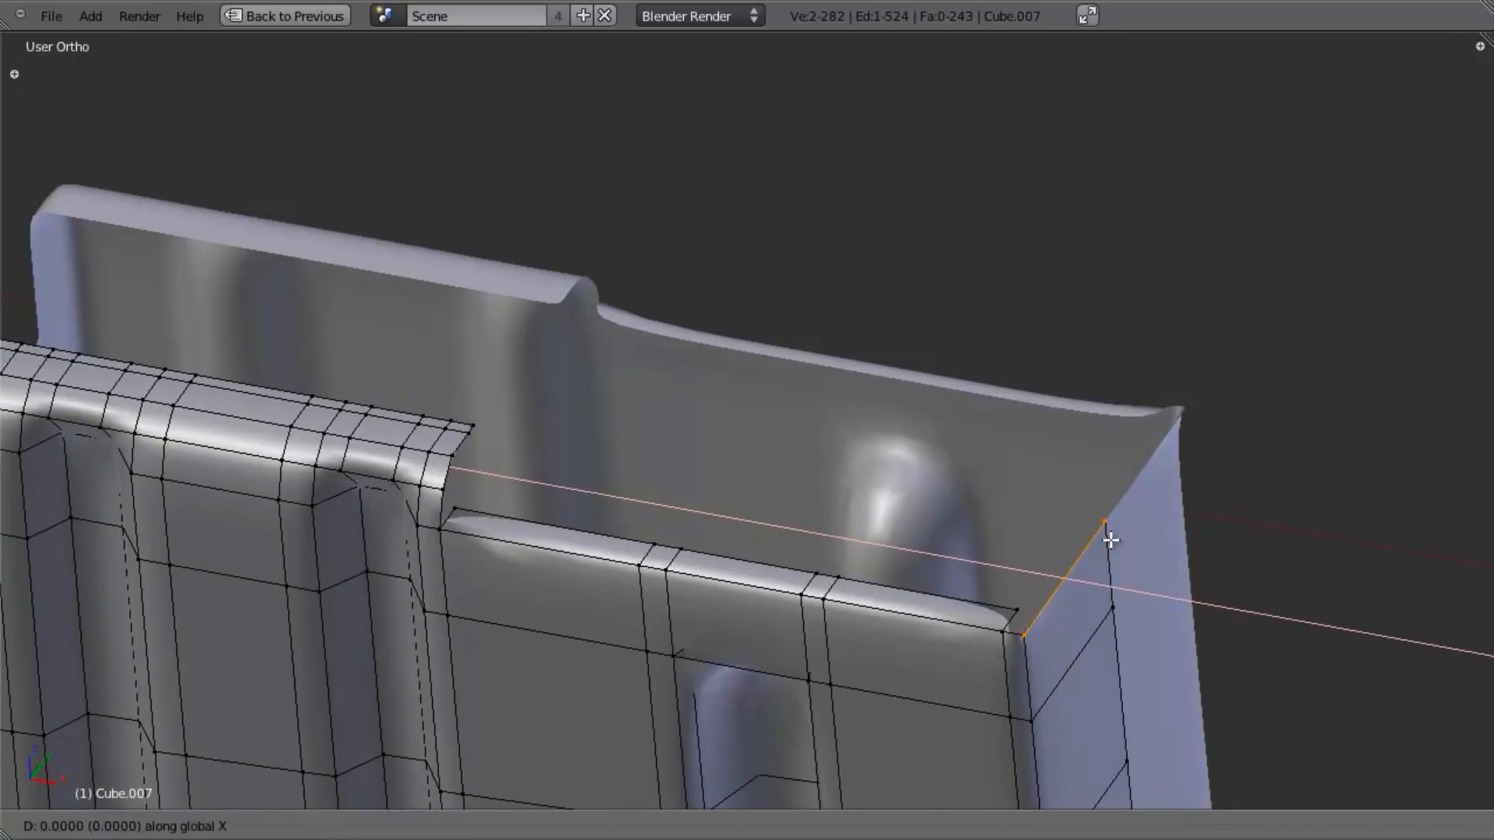
text(0.025)
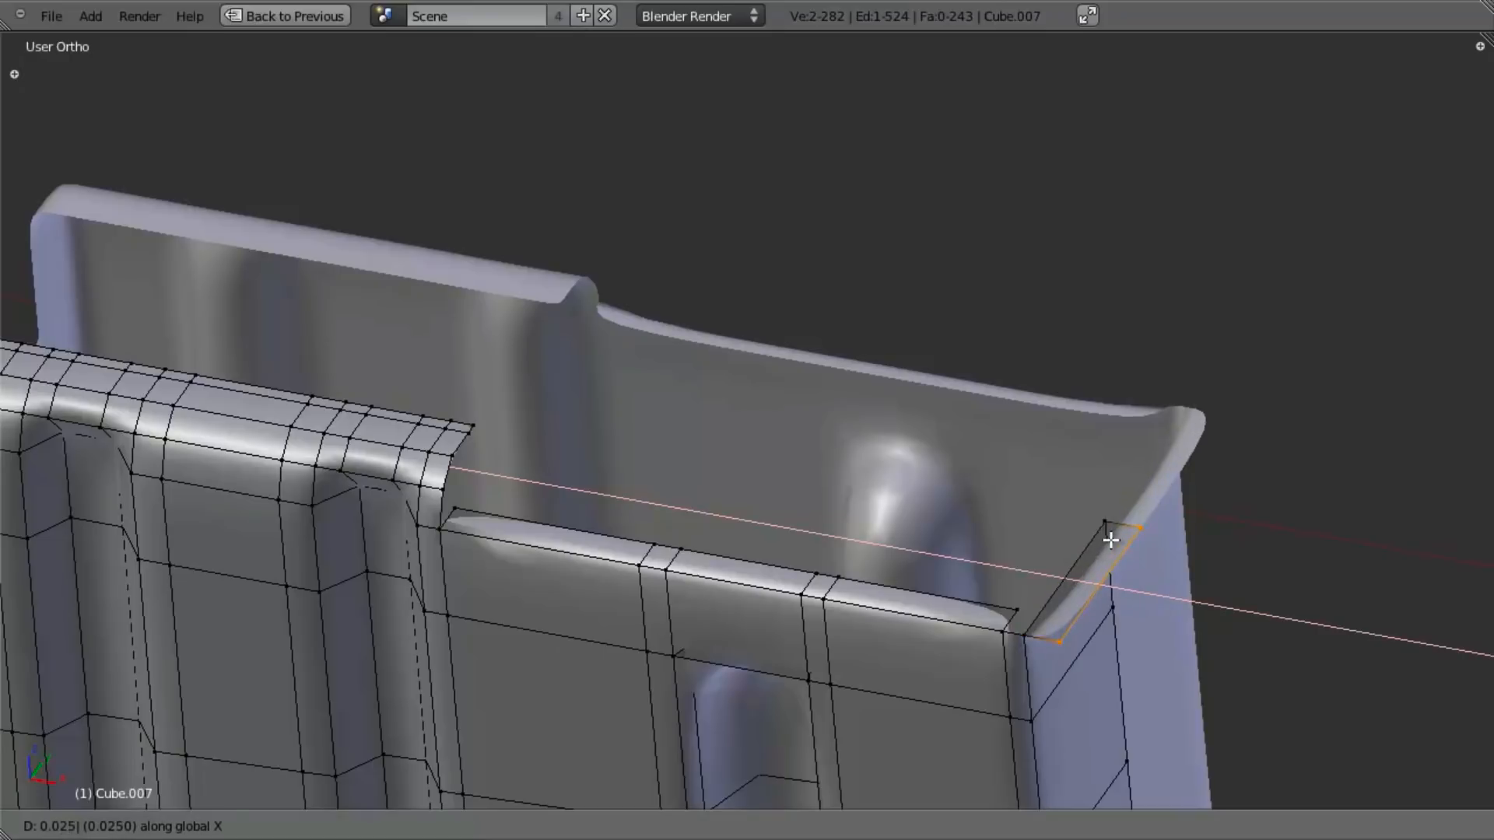
key(Escape)
key(g)
key(y)
key(x)
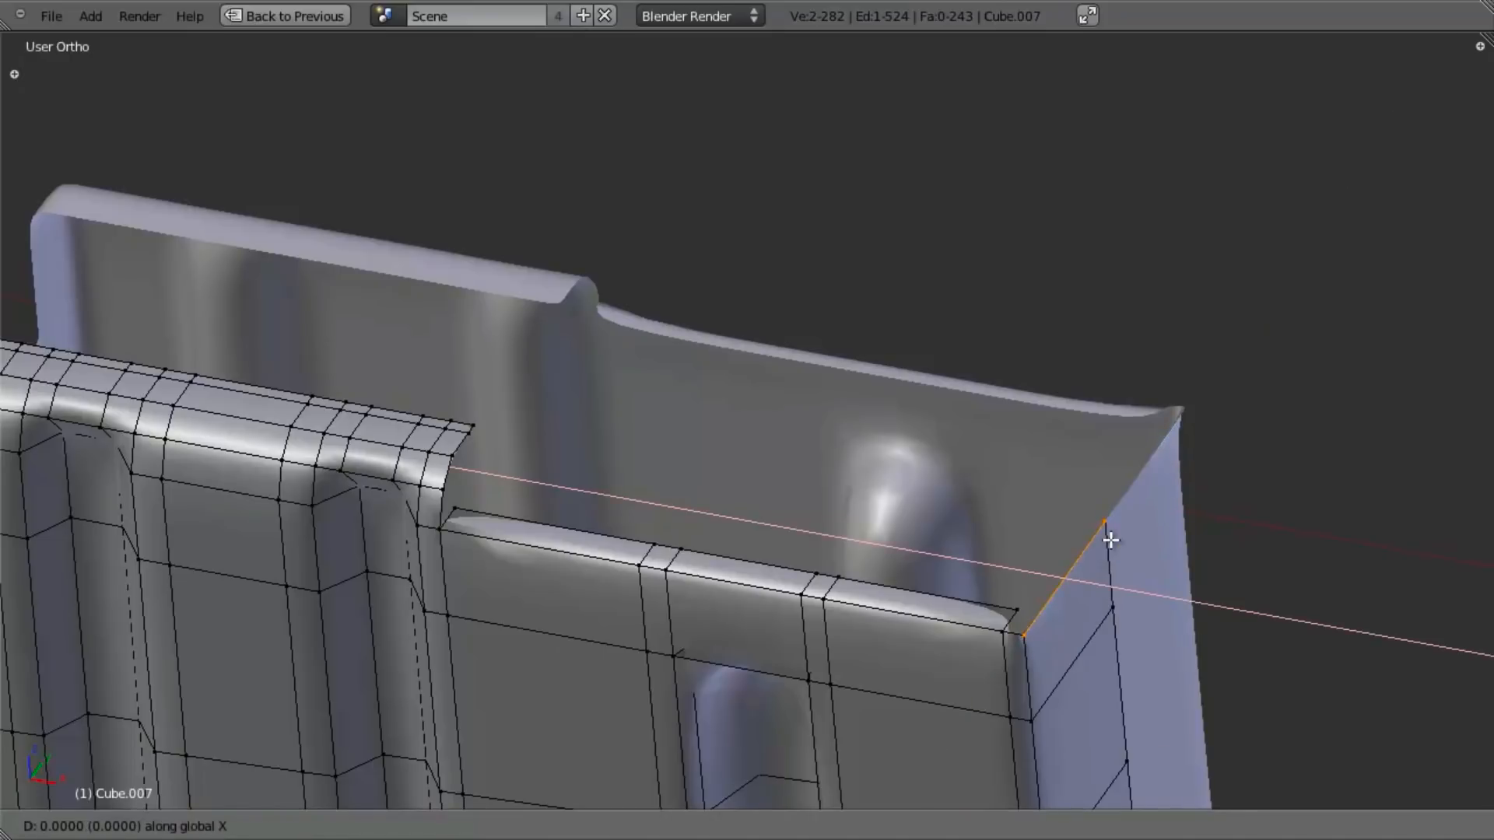
text(0.025)
key(Return)
shift+middle_drag(1069, 552, 654, 350)
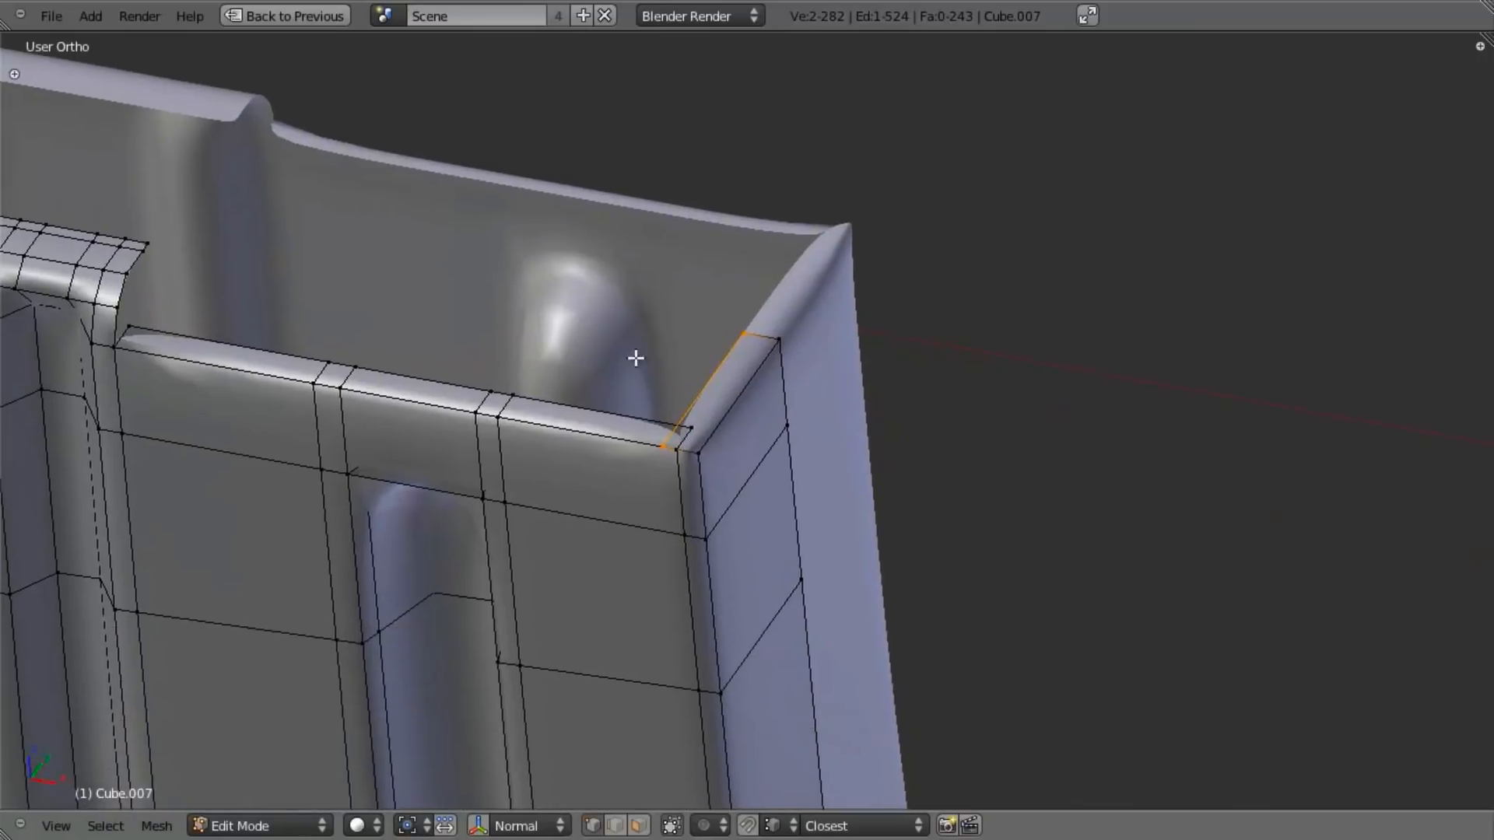
Step: Move the front strip's corner vertex 0.025 along Y to align it with the side strip's inner edge
scroll(653, 350, up, 4)
middle_drag(591, 433, 668, 501)
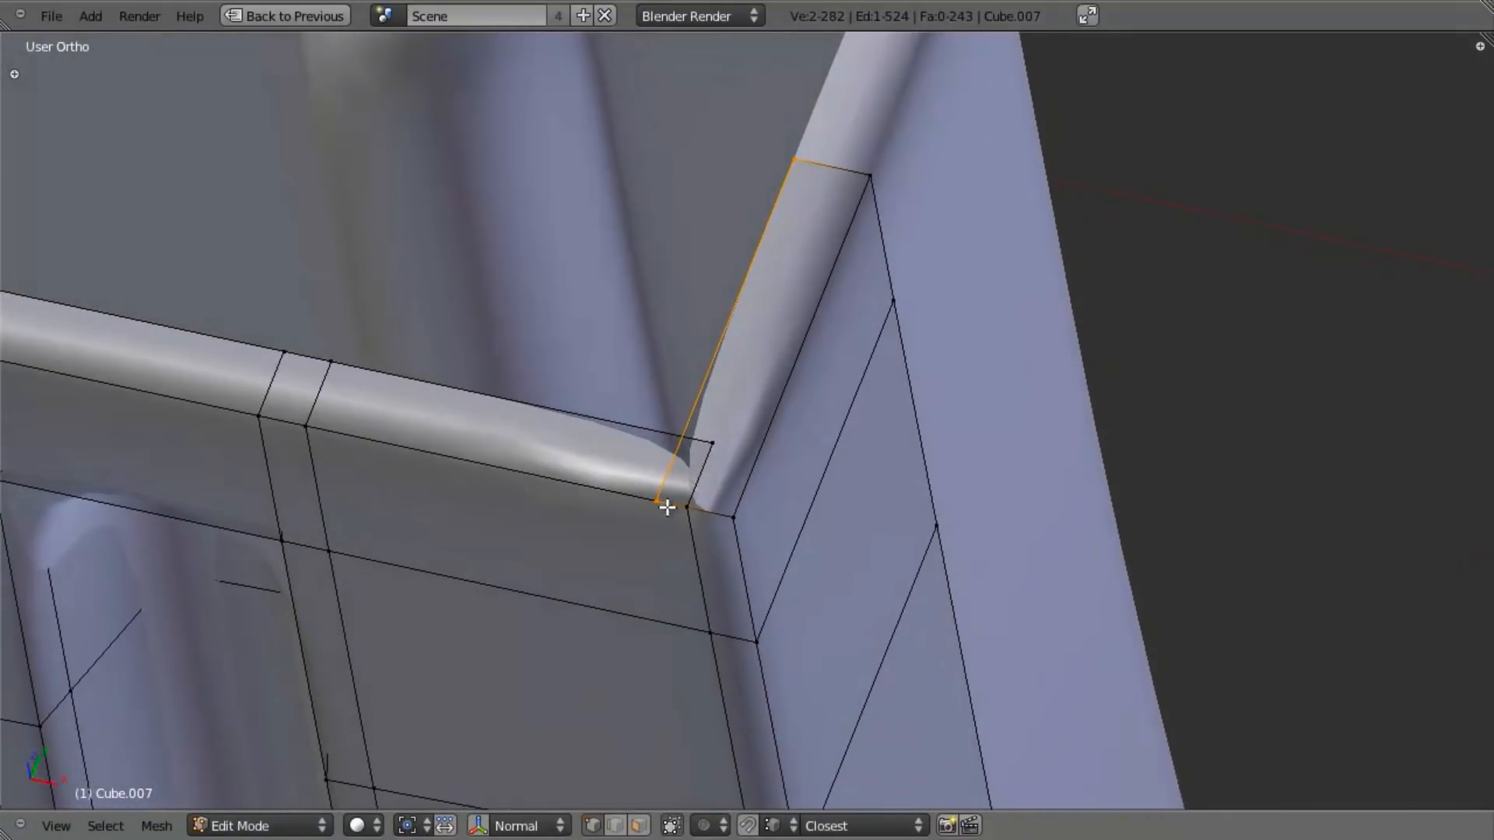
key(a)
right_click(659, 491)
key(g)
key(z)
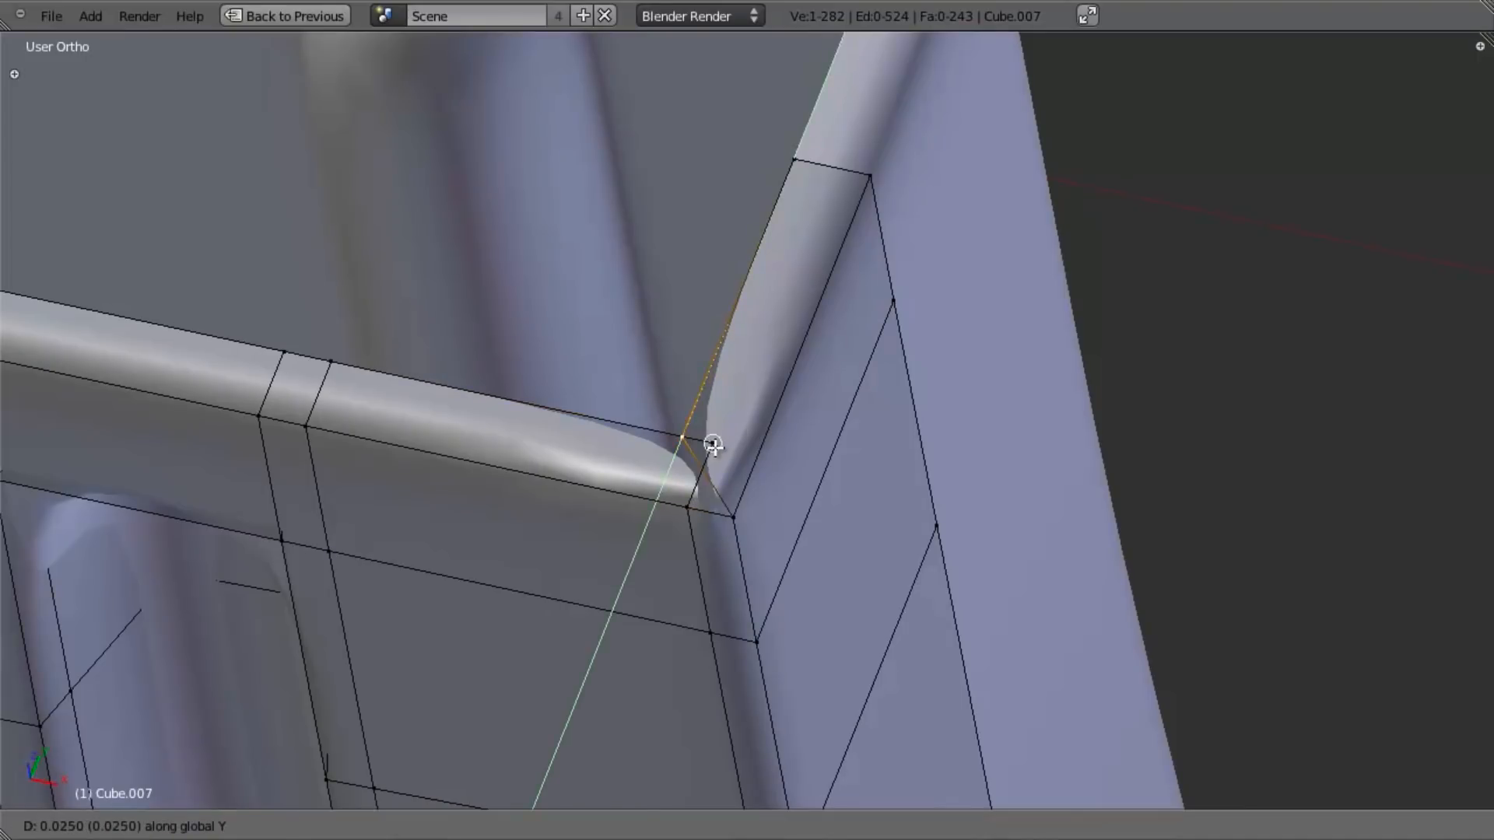
click(715, 431)
Step: Snap the side strip's corner vertex along X onto the front strip's corner vertex
key(g)
key(x)
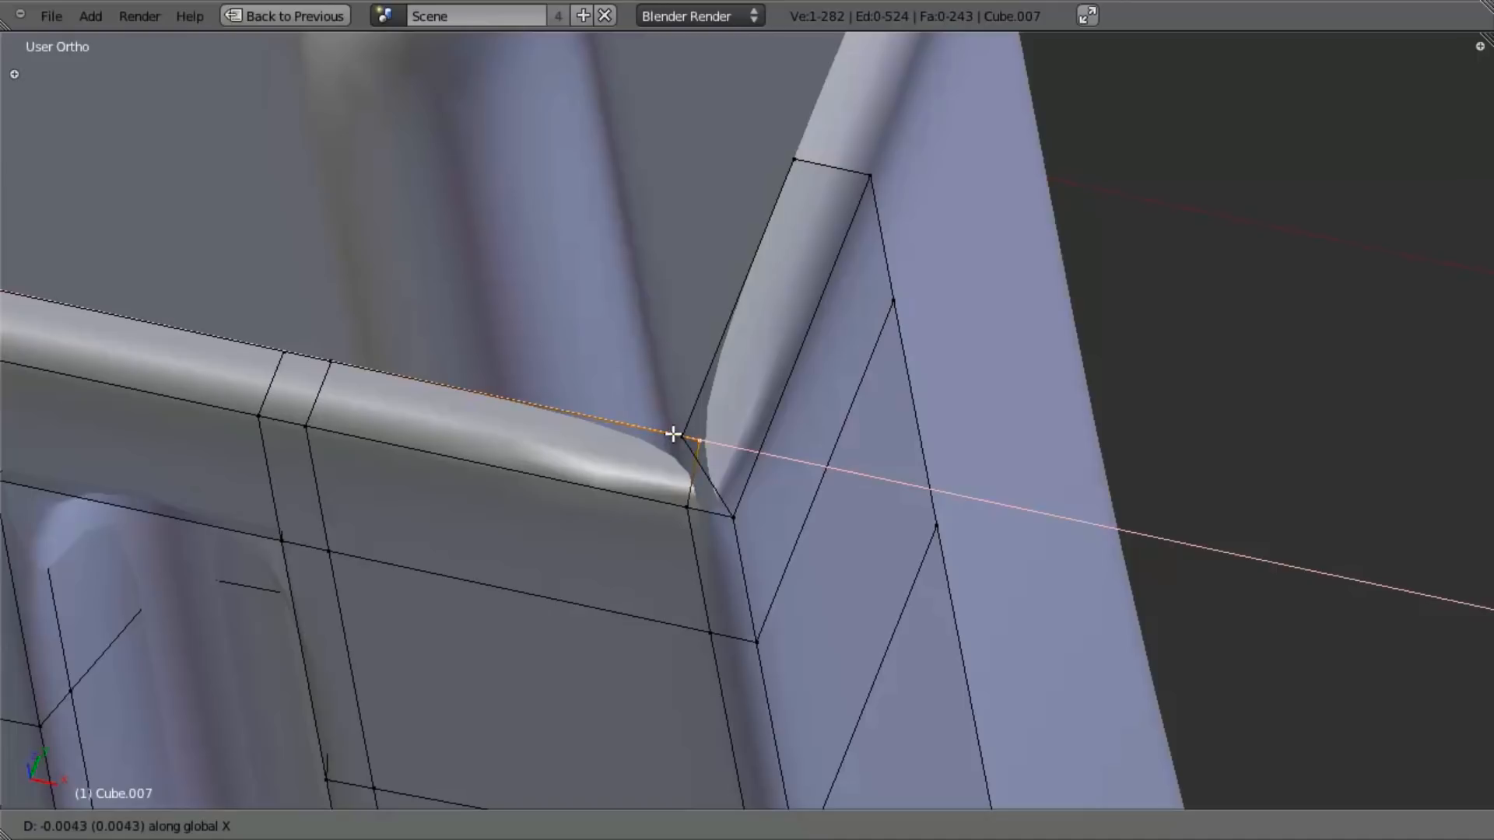
key(x)
right_click(676, 435)
key(g)
key(x)
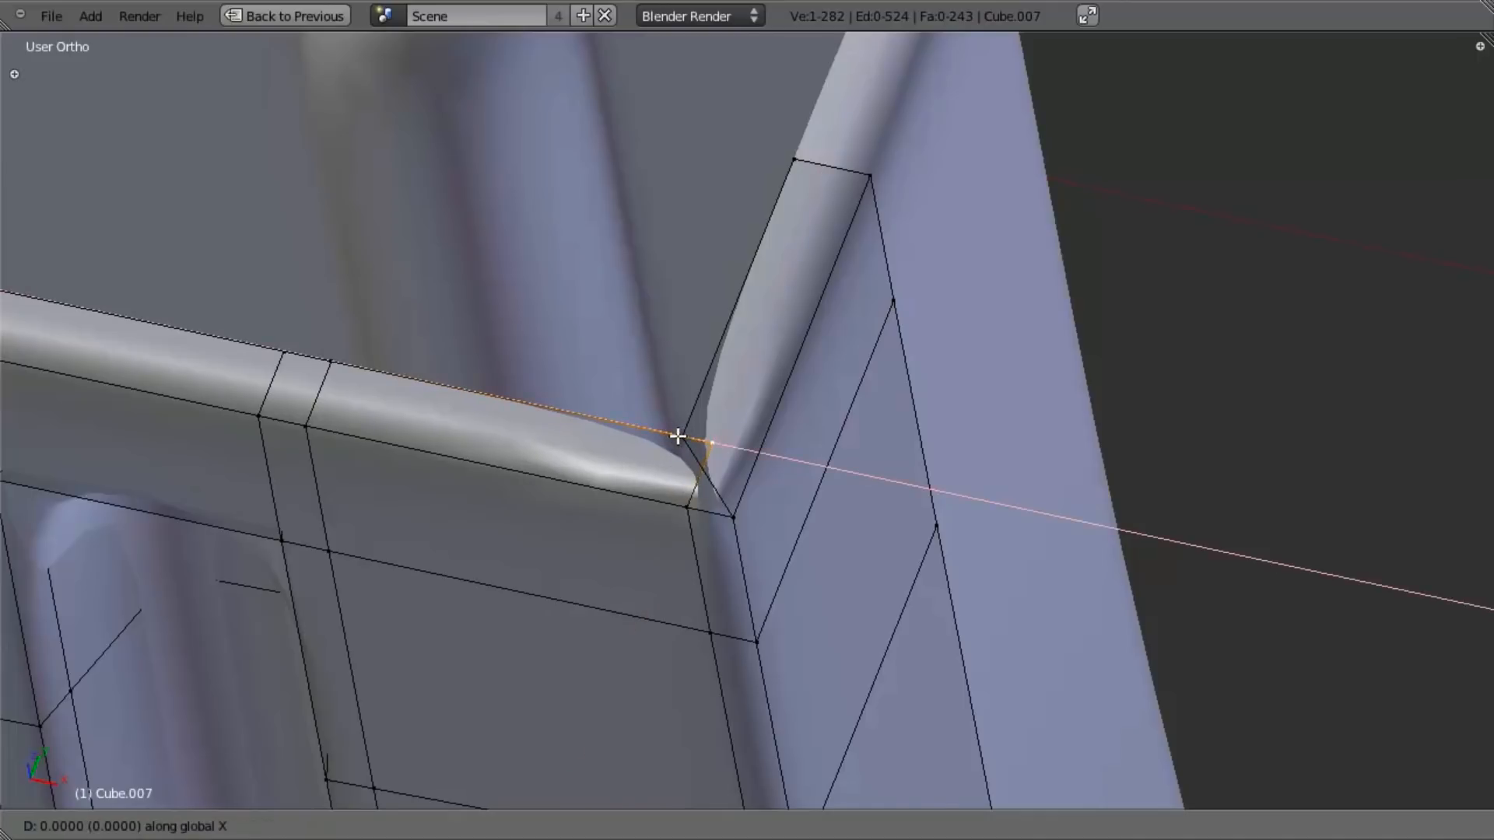
ctrl+click(682, 436)
Step: Separate the two coincident inner corner vertices, moving the front strip's along Y and the side strip's along X
middle_drag(706, 437, 698, 439)
key(a)
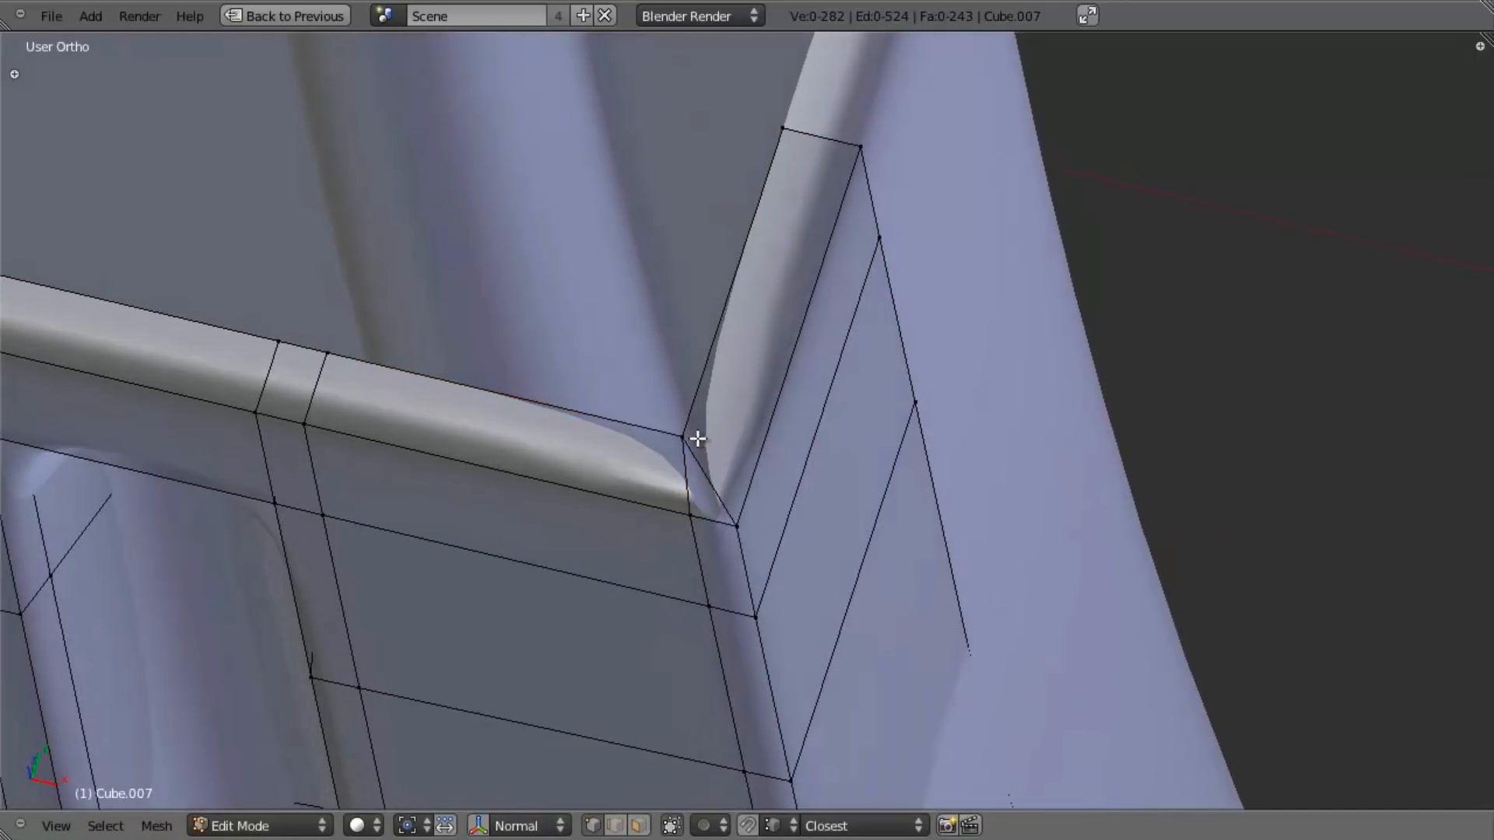
key(g)
key(y)
click(717, 415)
right_click(679, 436)
key(g)
key(x)
click(655, 428)
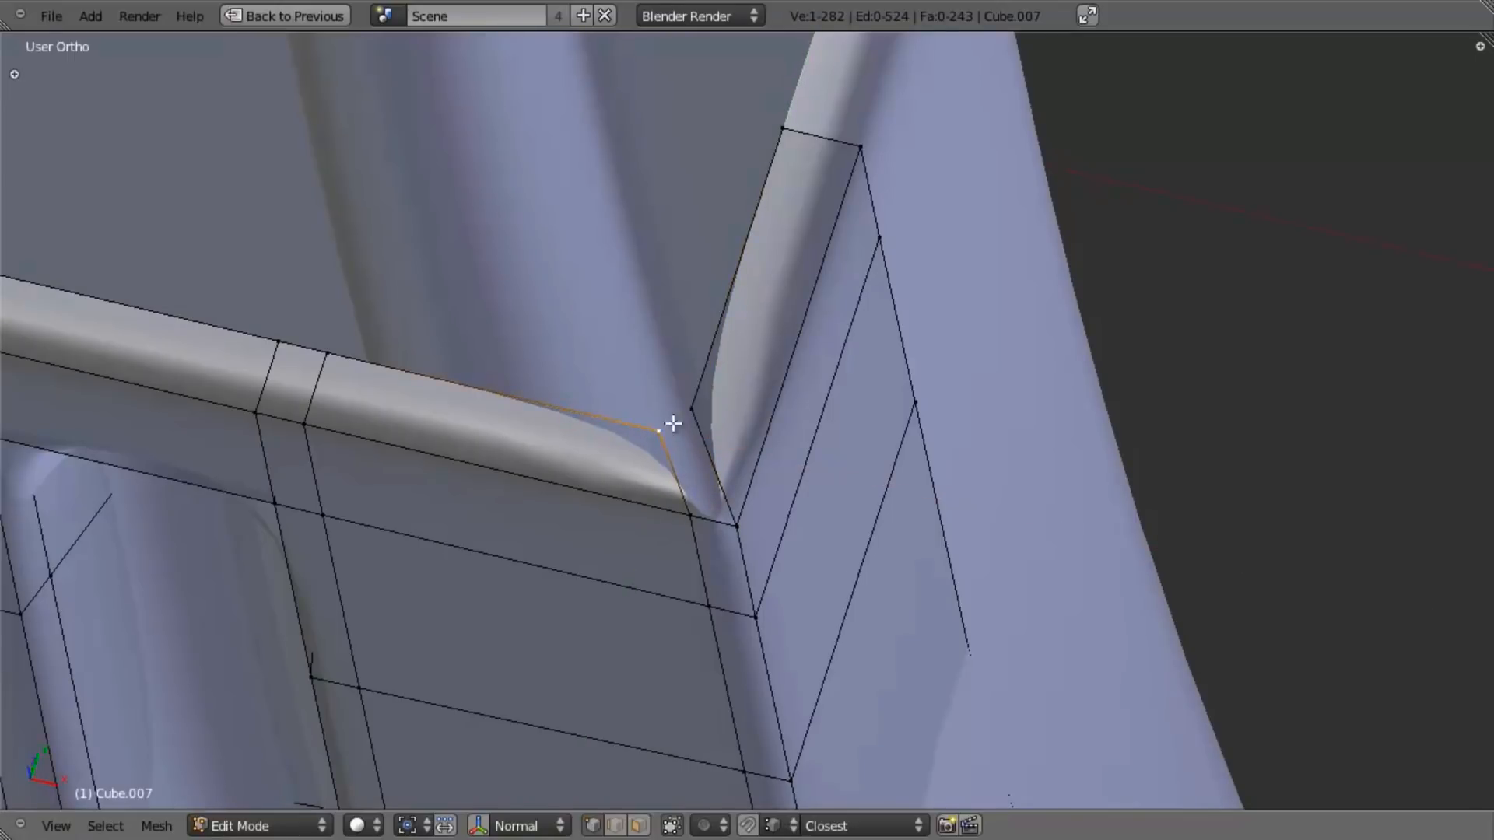
Step: Fill the gap between the front and side strips at the rim's corner with a new face
shift+right_click(731, 532)
shift+right_click(694, 523)
key(f)
key(a)
Step: Extrude the curved end edges of the feed lip at the notch by -0.025 along Z
scroll(691, 531, down, 4)
shift+middle_drag(691, 531, 486, 455)
shift+middle_drag(486, 455, 737, 545)
scroll(737, 546, up, 4)
shift+middle_drag(575, 485, 731, 524)
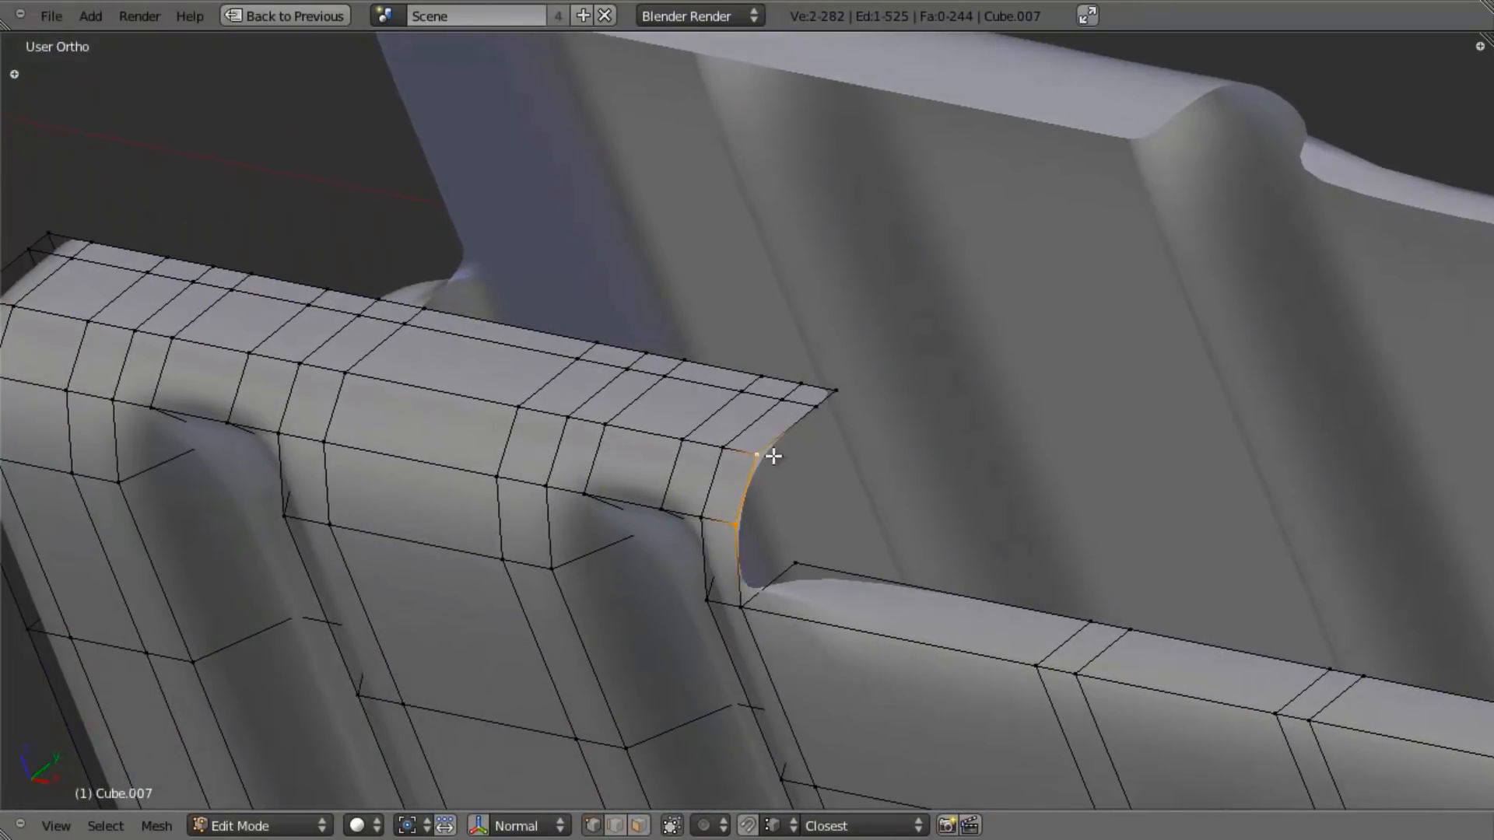
key(e)
text(z)
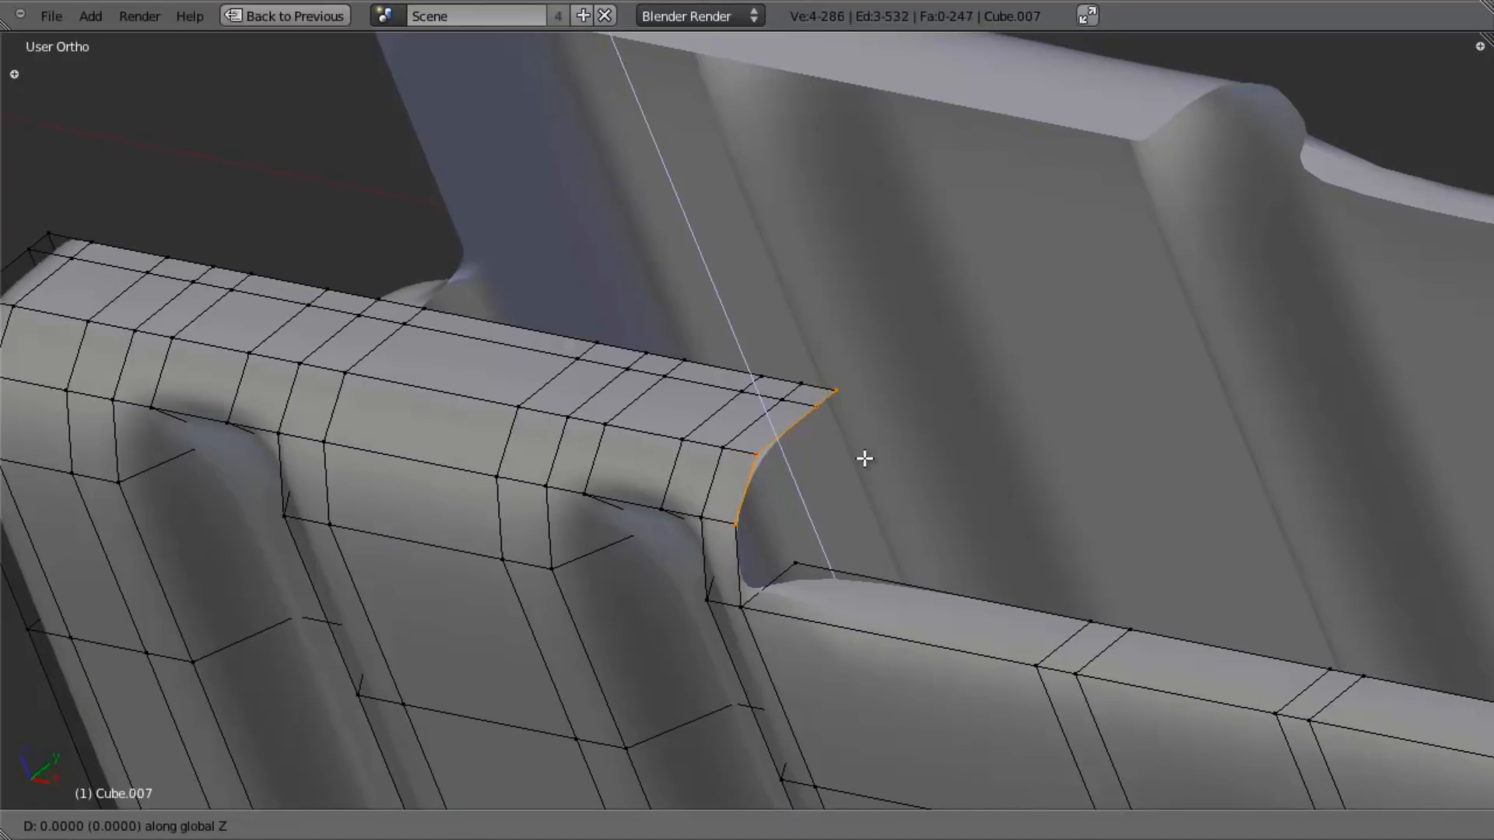
text(0.025)
key(BackSpace)
key(BackSpace)
key(BackSpace)
key(BackSpace)
key(BackSpace)
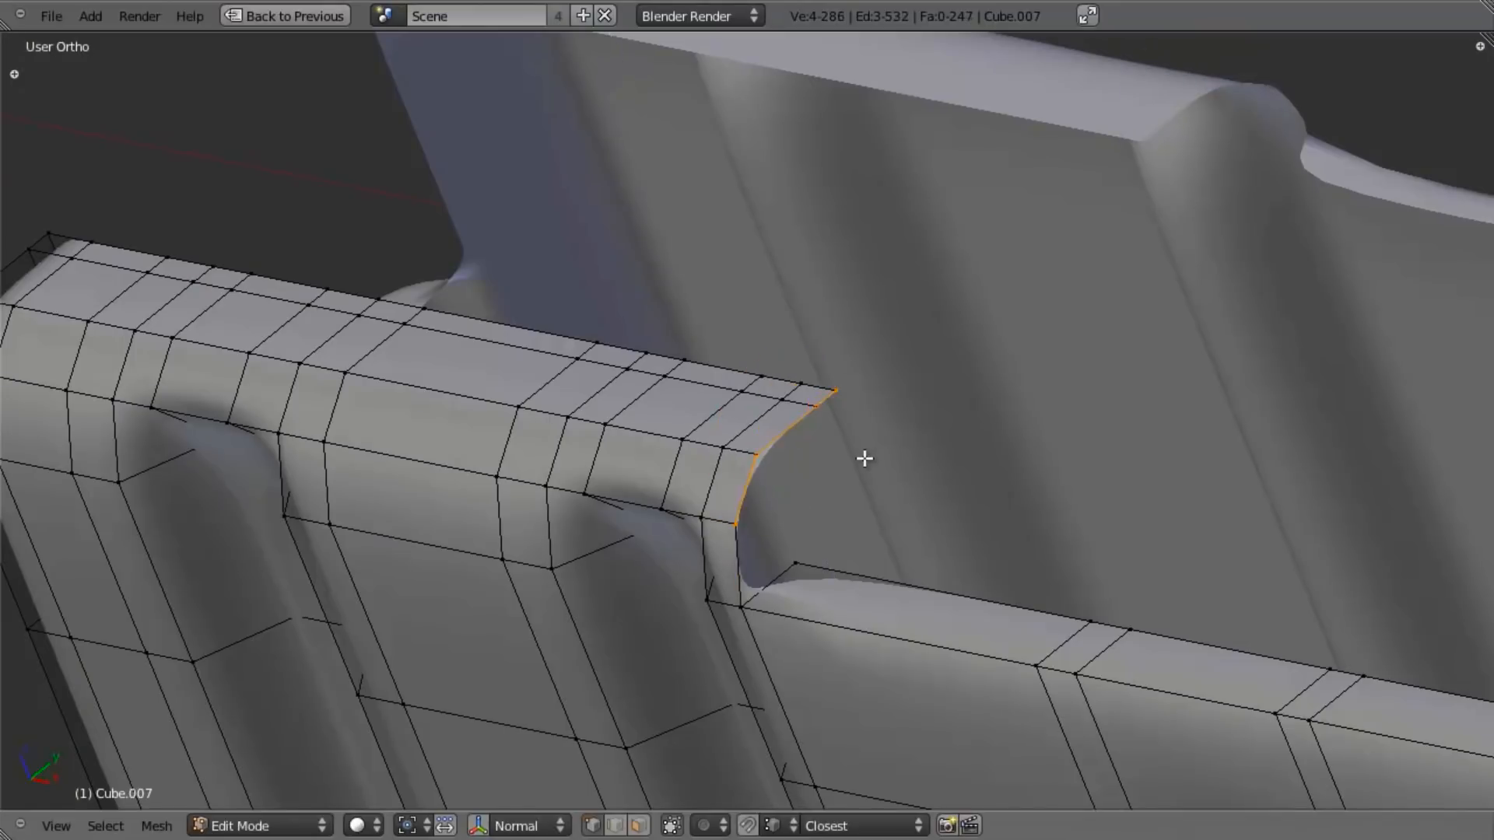
text(0.025-)
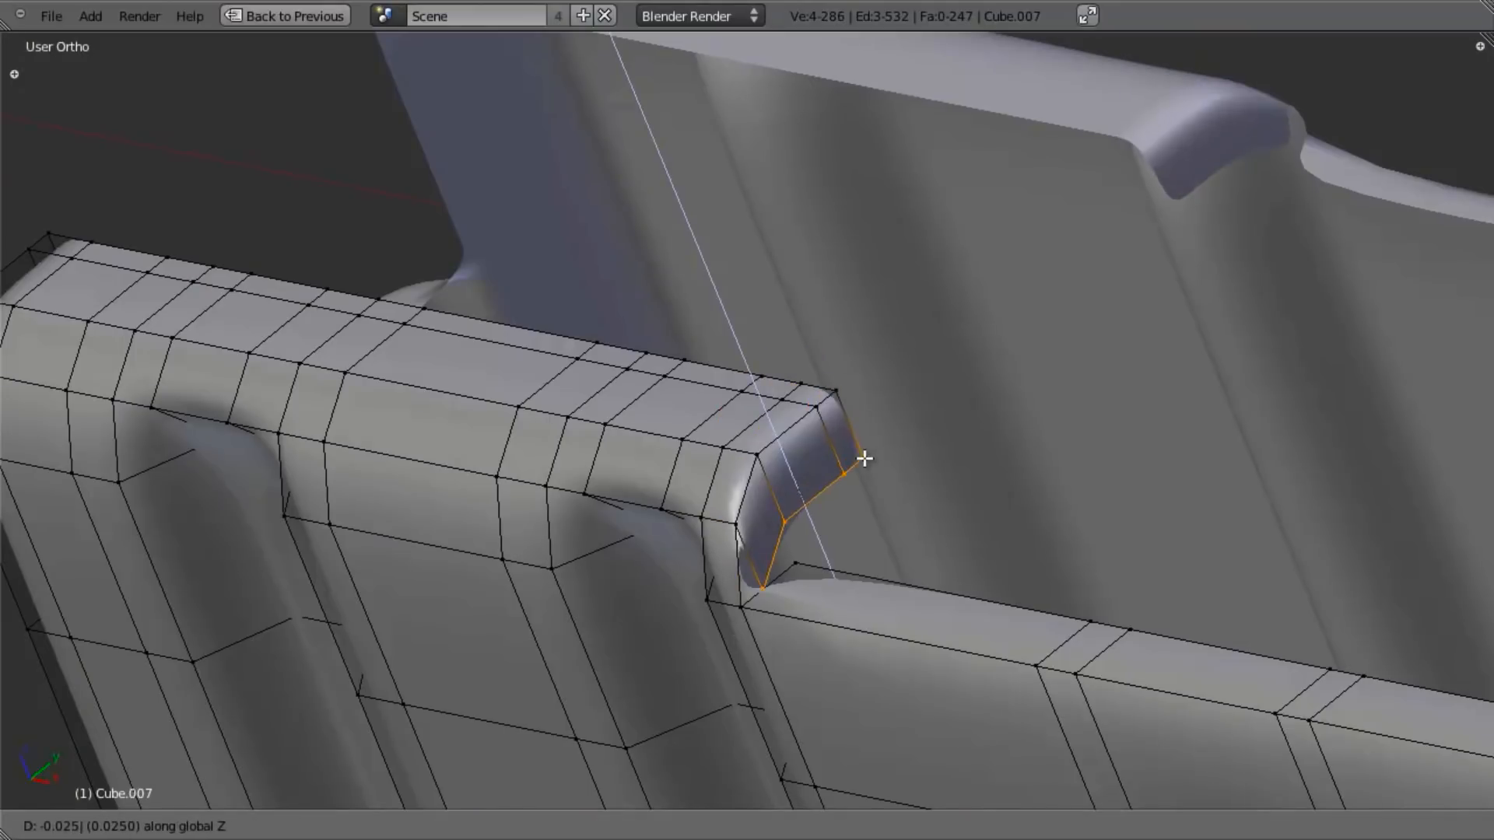
key(Return)
middle_drag(840, 528, 772, 524)
scroll(772, 524, up, 2)
key(a)
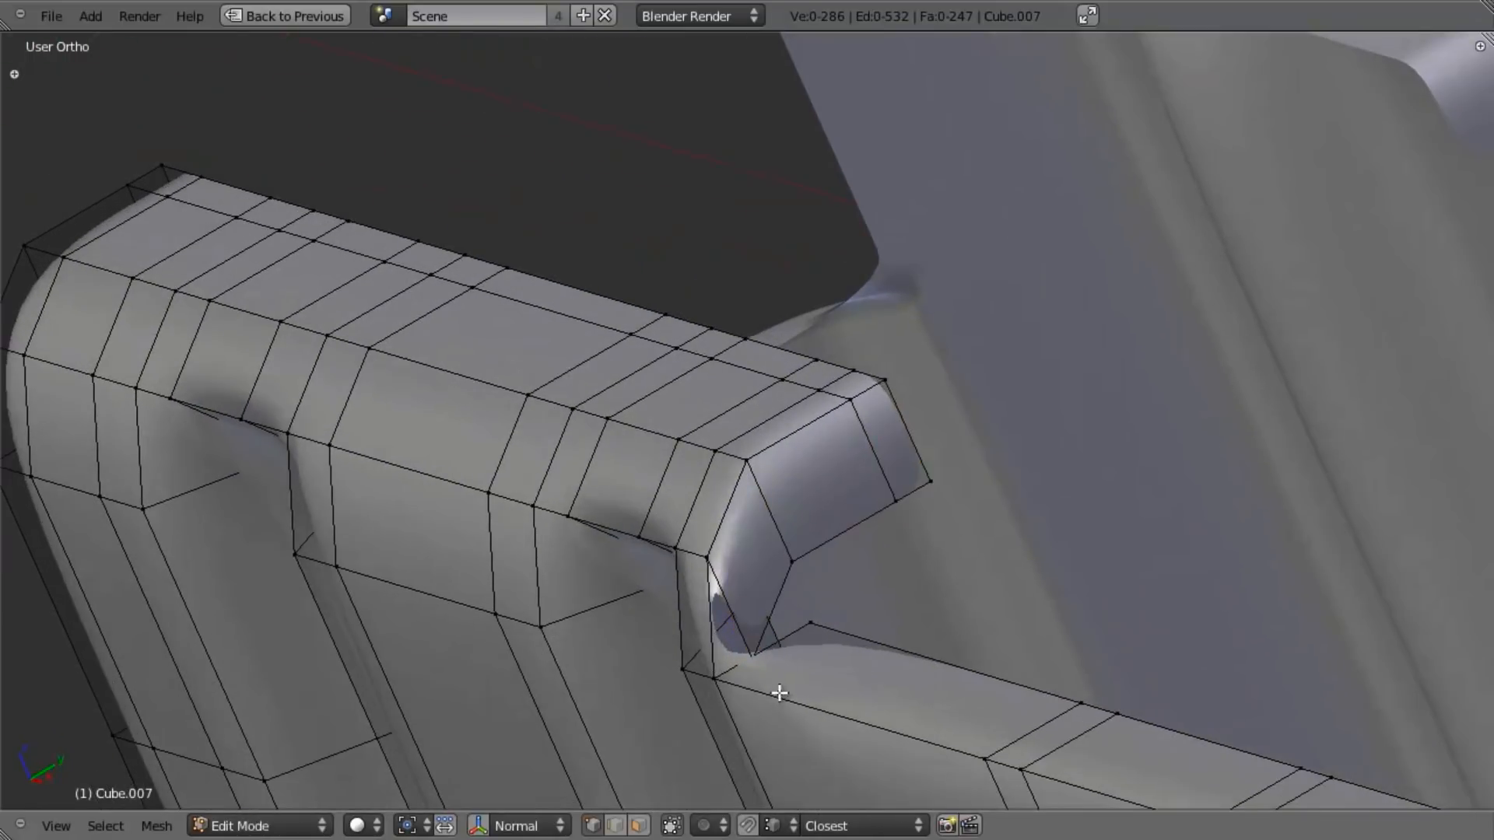
Step: Move the extruded strip's lowest vertex along Y and then Z to sit above the side rim's inner corner
key(z)
key(z)
key(g)
key(y)
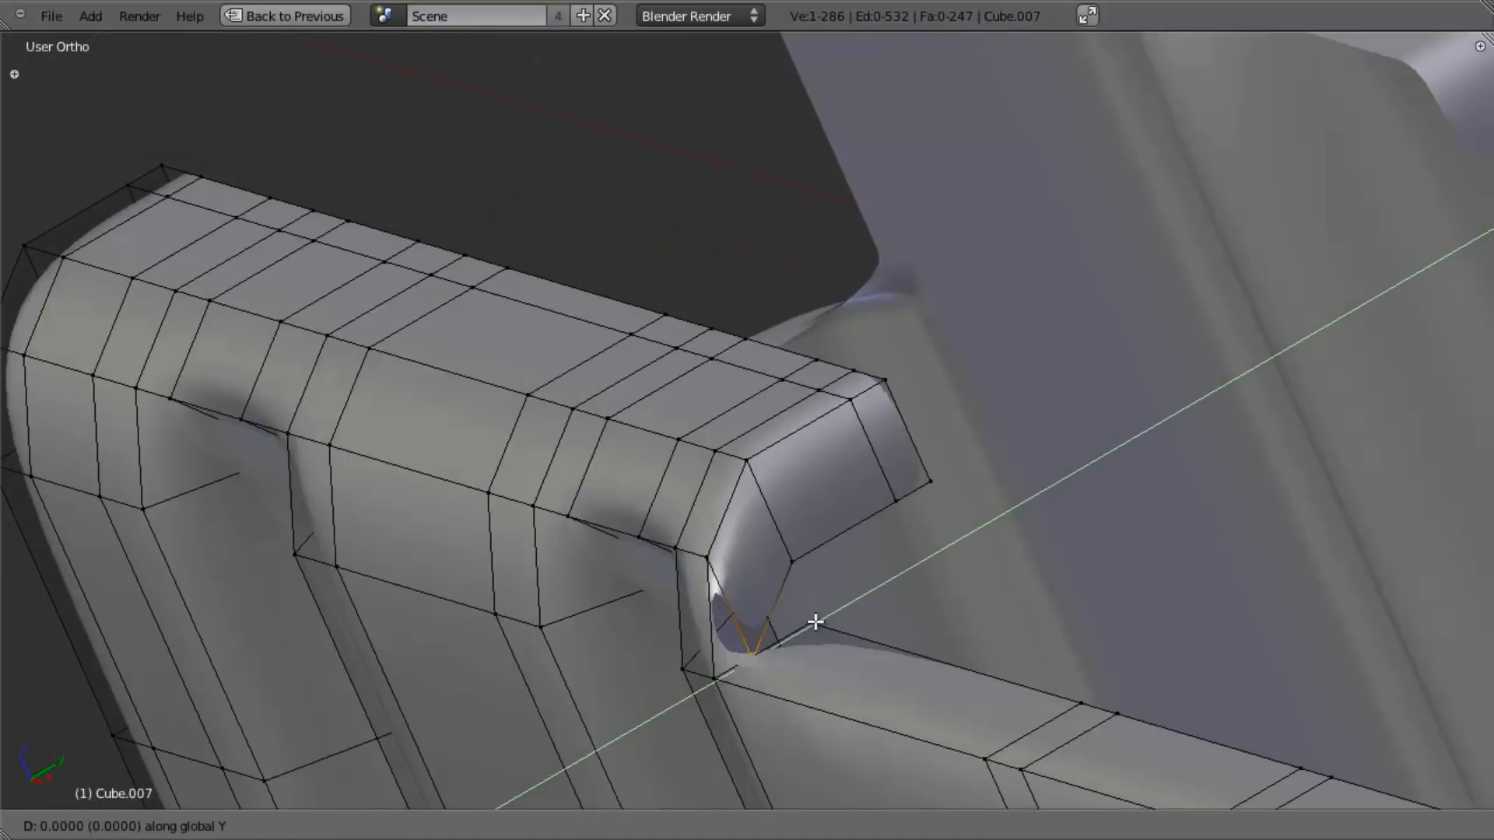
click(809, 621)
key(g)
key(z)
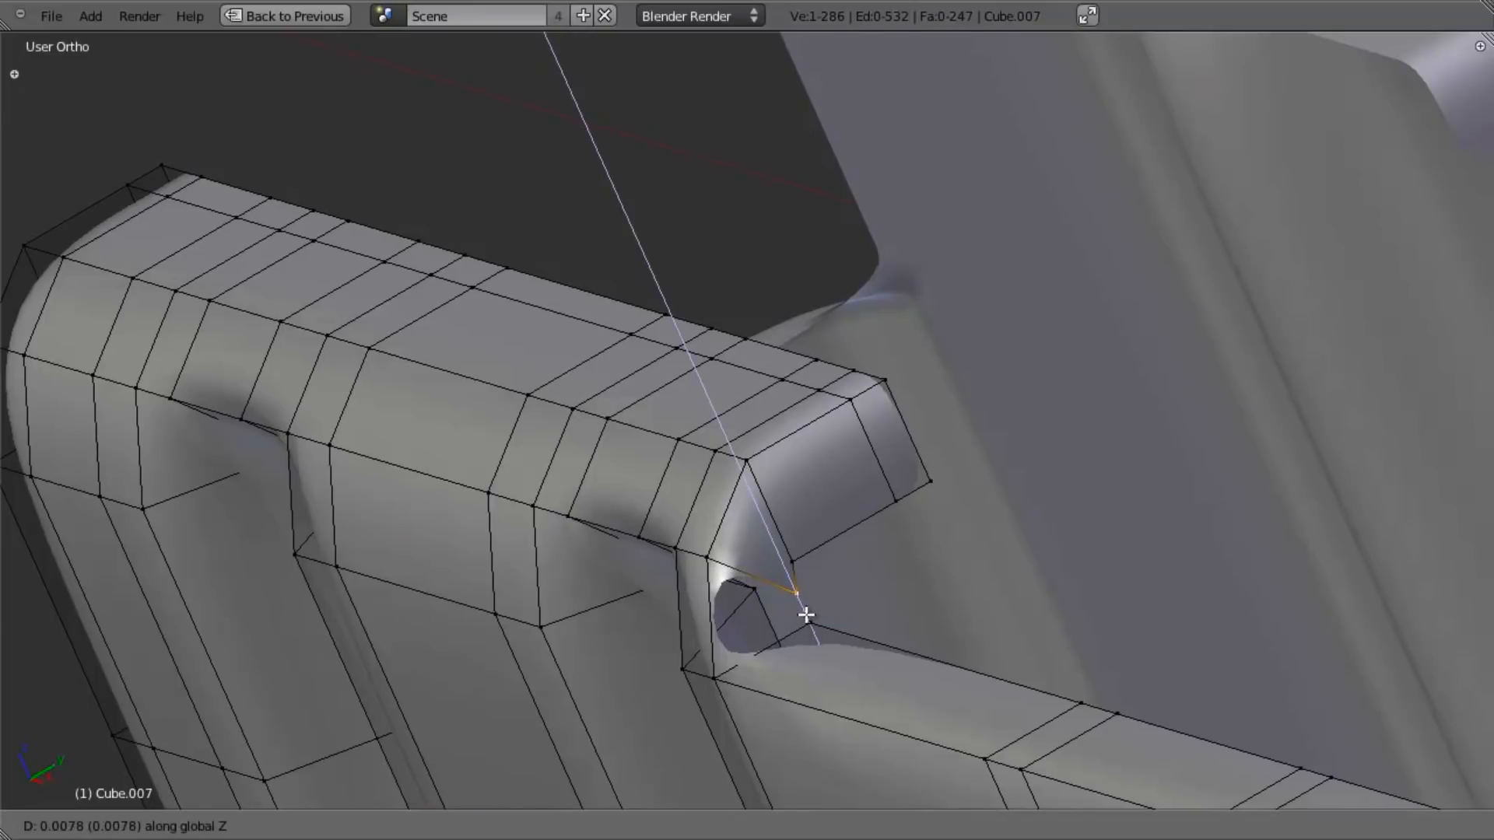
click(804, 615)
Step: Fill the gap between the lip's end strip and the side rim with a face at the notch's corner
shift+right_click(717, 690)
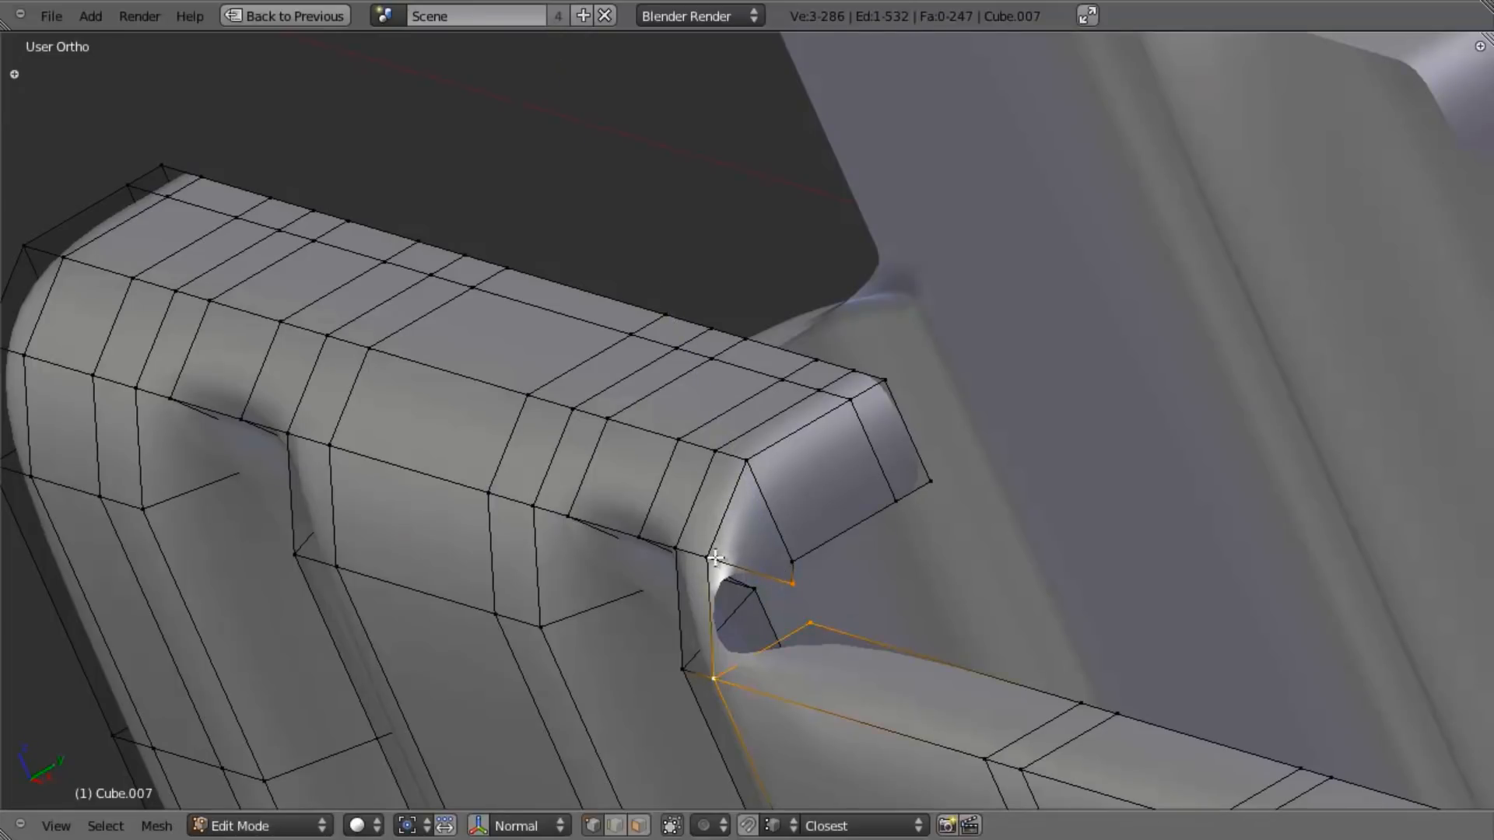
shift+right_click(724, 567)
key(f)
Step: Shift the next vertex up on the lip's end strip along Y to smooth the notch's curve
right_click(793, 560)
key(g)
key(x)
key(y)
click(879, 563)
scroll(871, 567, down, 5)
middle_drag(870, 568, 920, 576)
key(a)
key(Tab)
scroll(856, 554, down, 3)
middle_drag(783, 529, 934, 350)
scroll(910, 556, up, 3)
Step: Try adding an edge loop across the side wall beside the lip notch, and undo it
key(Tab)
scroll(918, 573, down, 2)
scroll(850, 423, down, 2)
key(ctrl+r)
click(813, 389)
click(774, 394)
key(ctrl+z)
middle_drag(874, 360, 745, 478)
scroll(746, 478, up, 4)
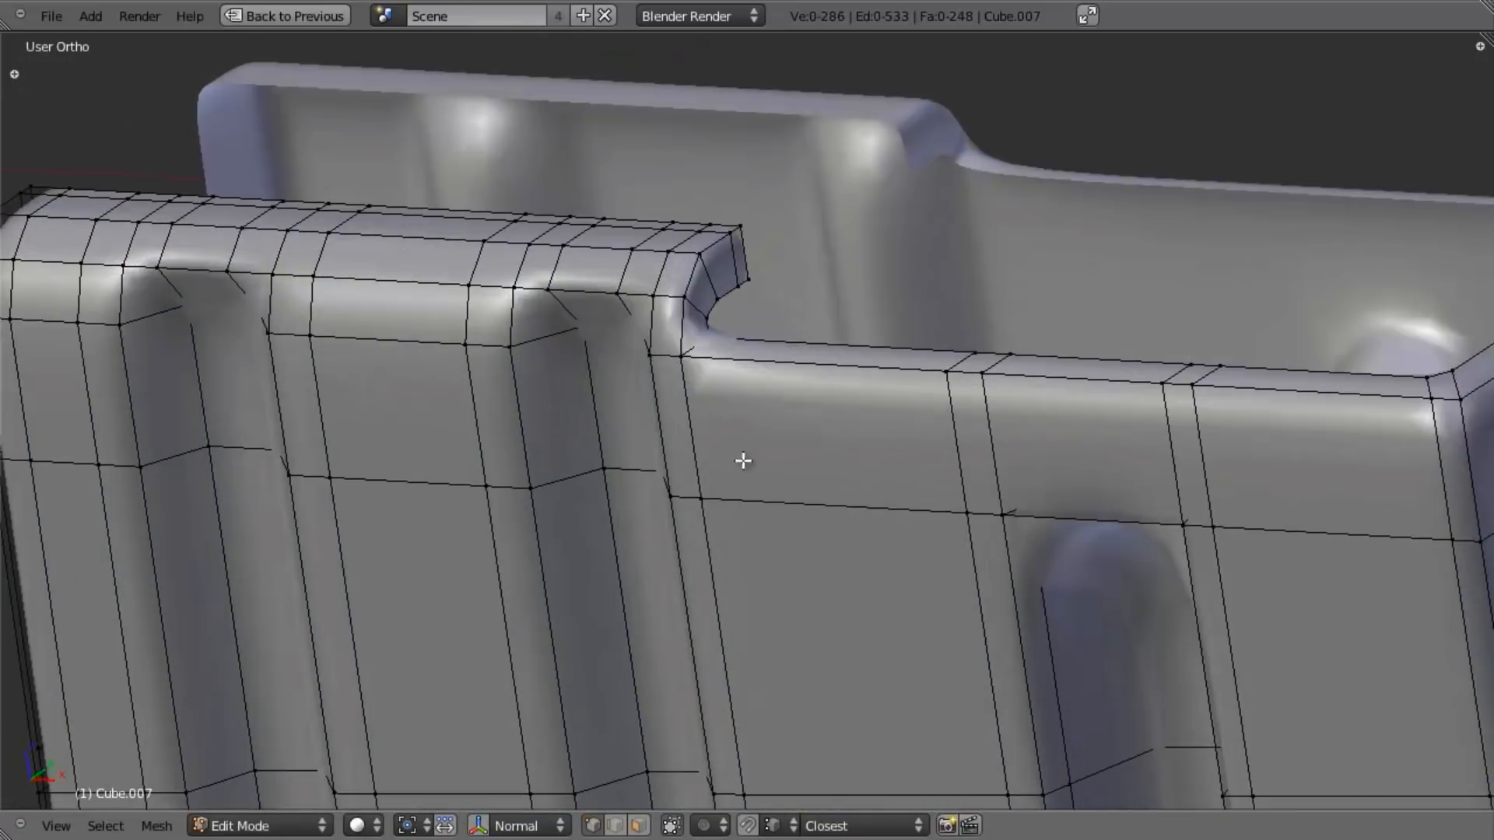
Step: Lower the crease on the short rim edge at the notch's corner and check the smoothed shape
key(z)
right_click(717, 337)
key(z)
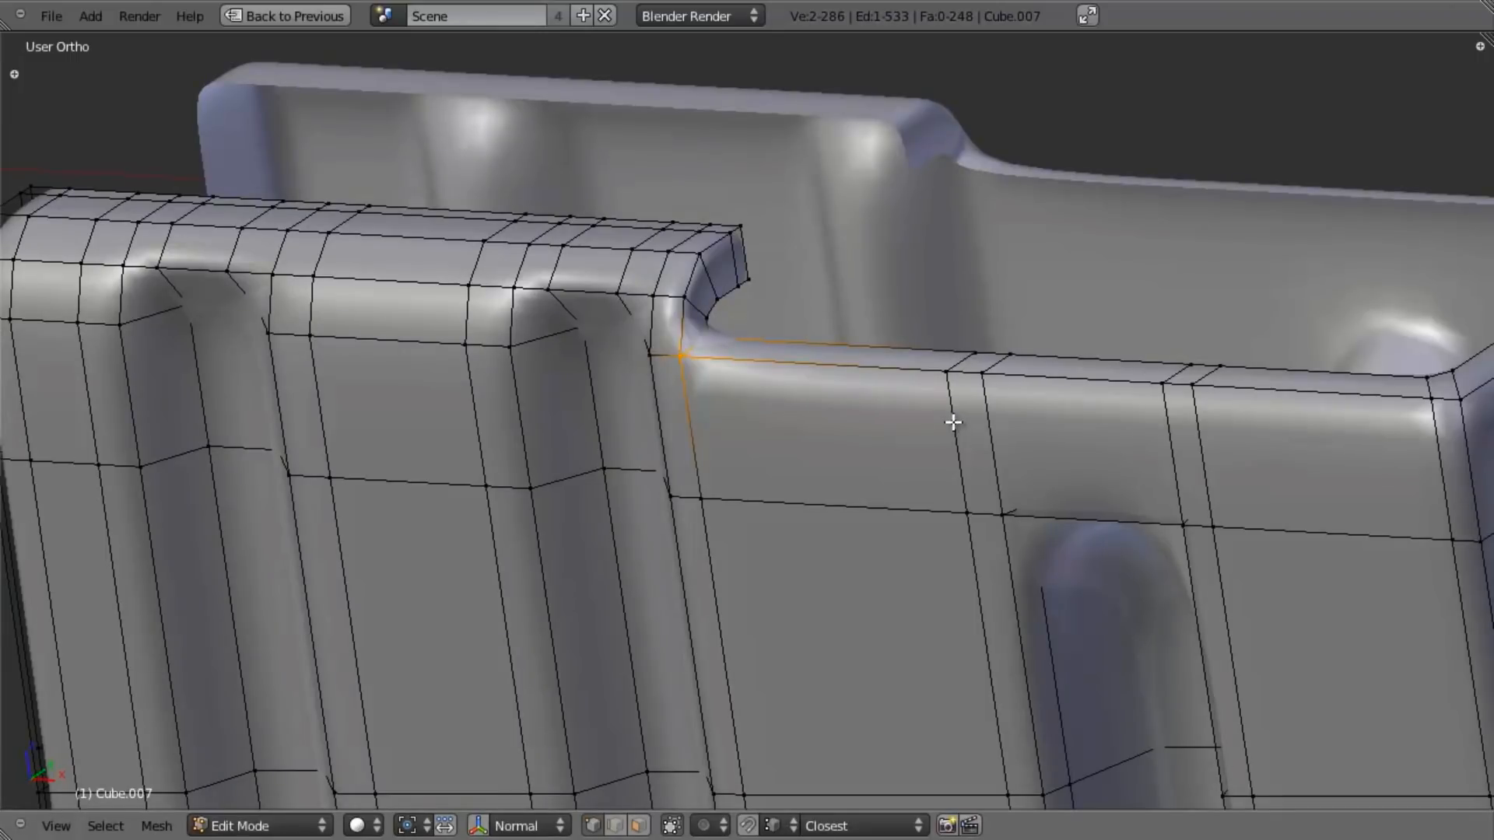
key(shift+e)
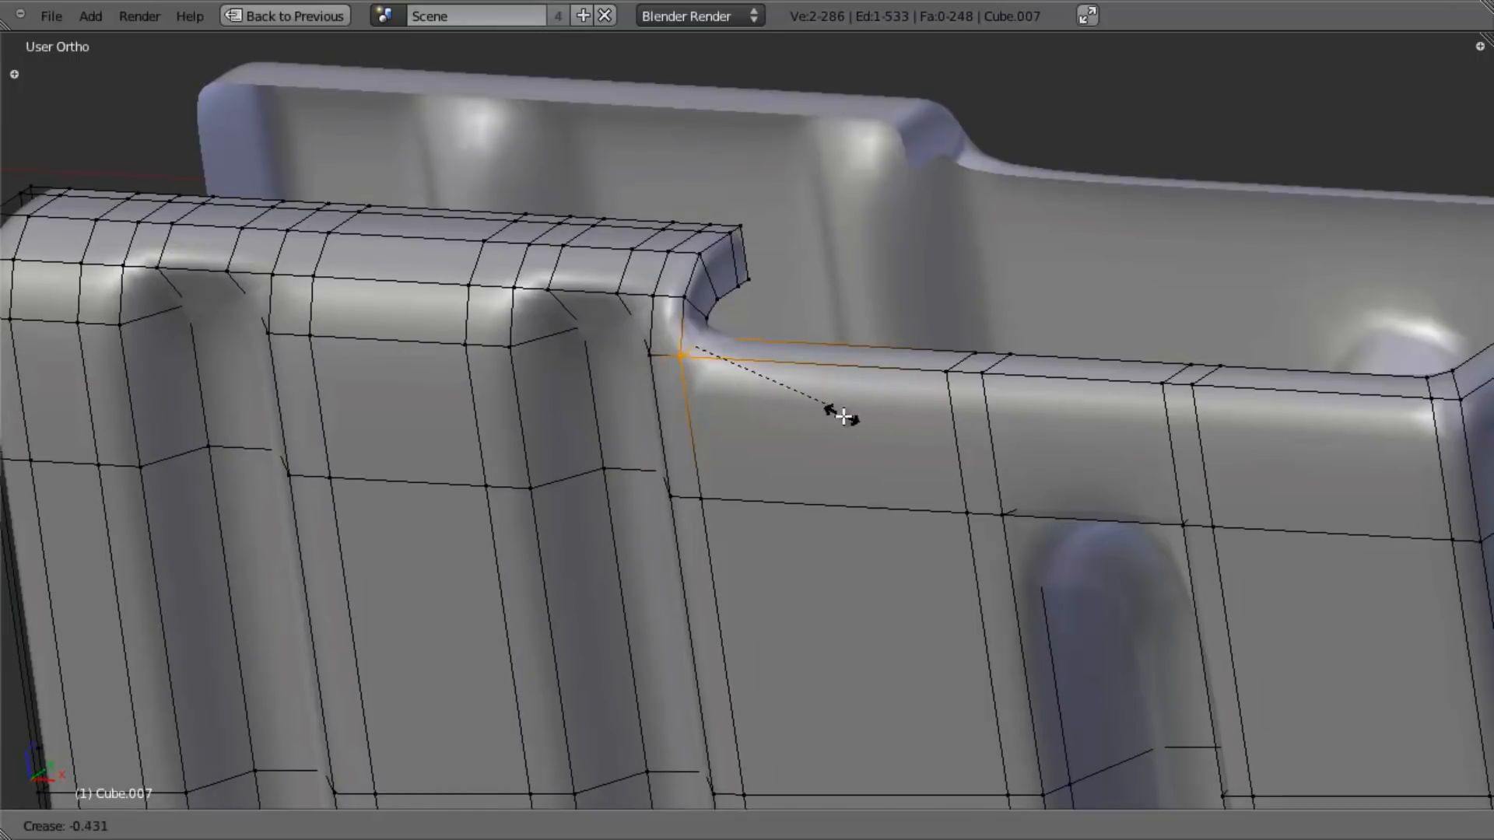
click(843, 416)
key(shift+e)
key(Return)
key(Tab)
scroll(740, 426, down, 4)
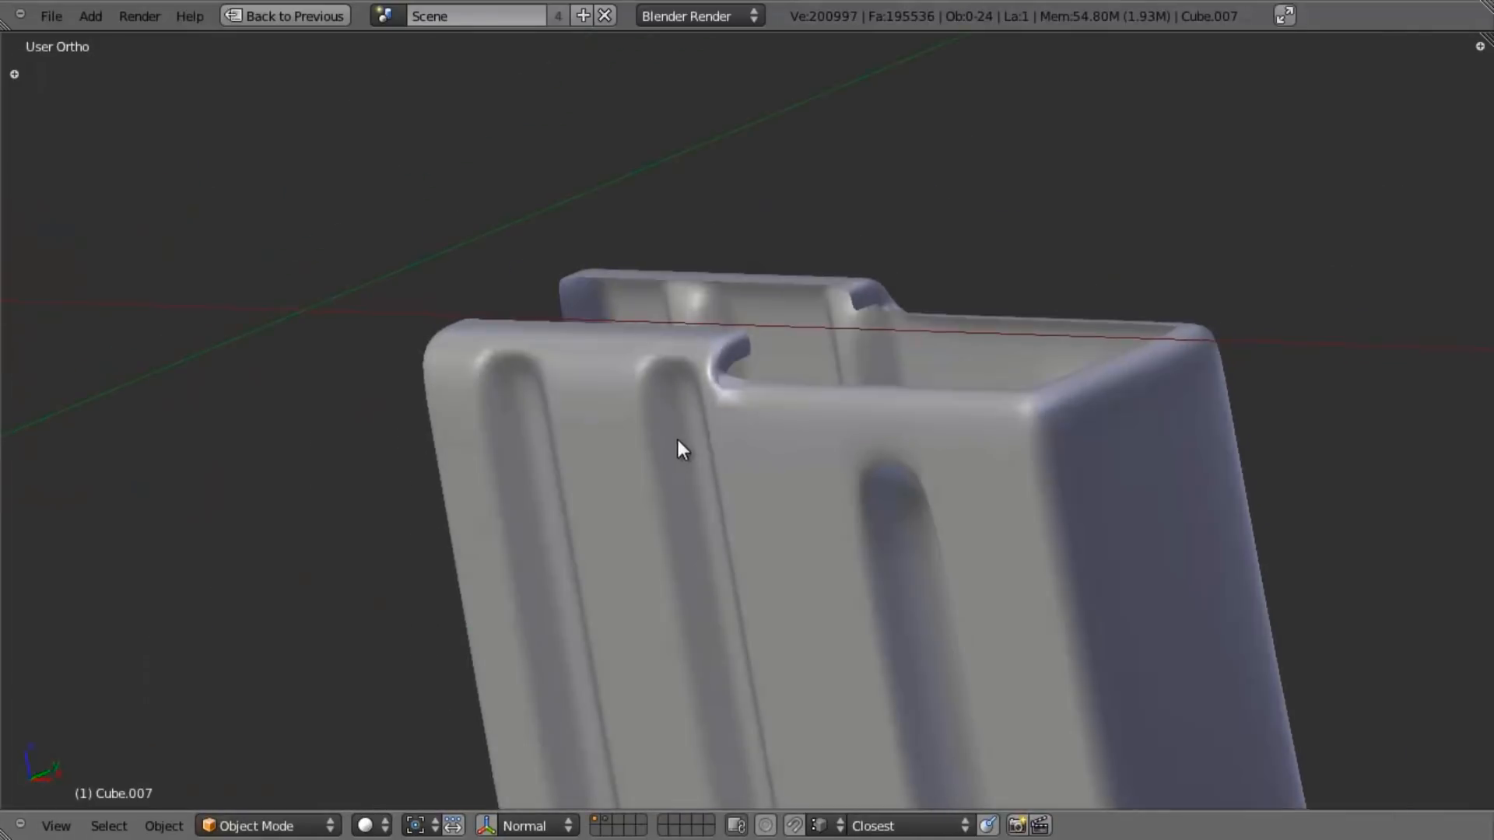
scroll(680, 440, up, 5)
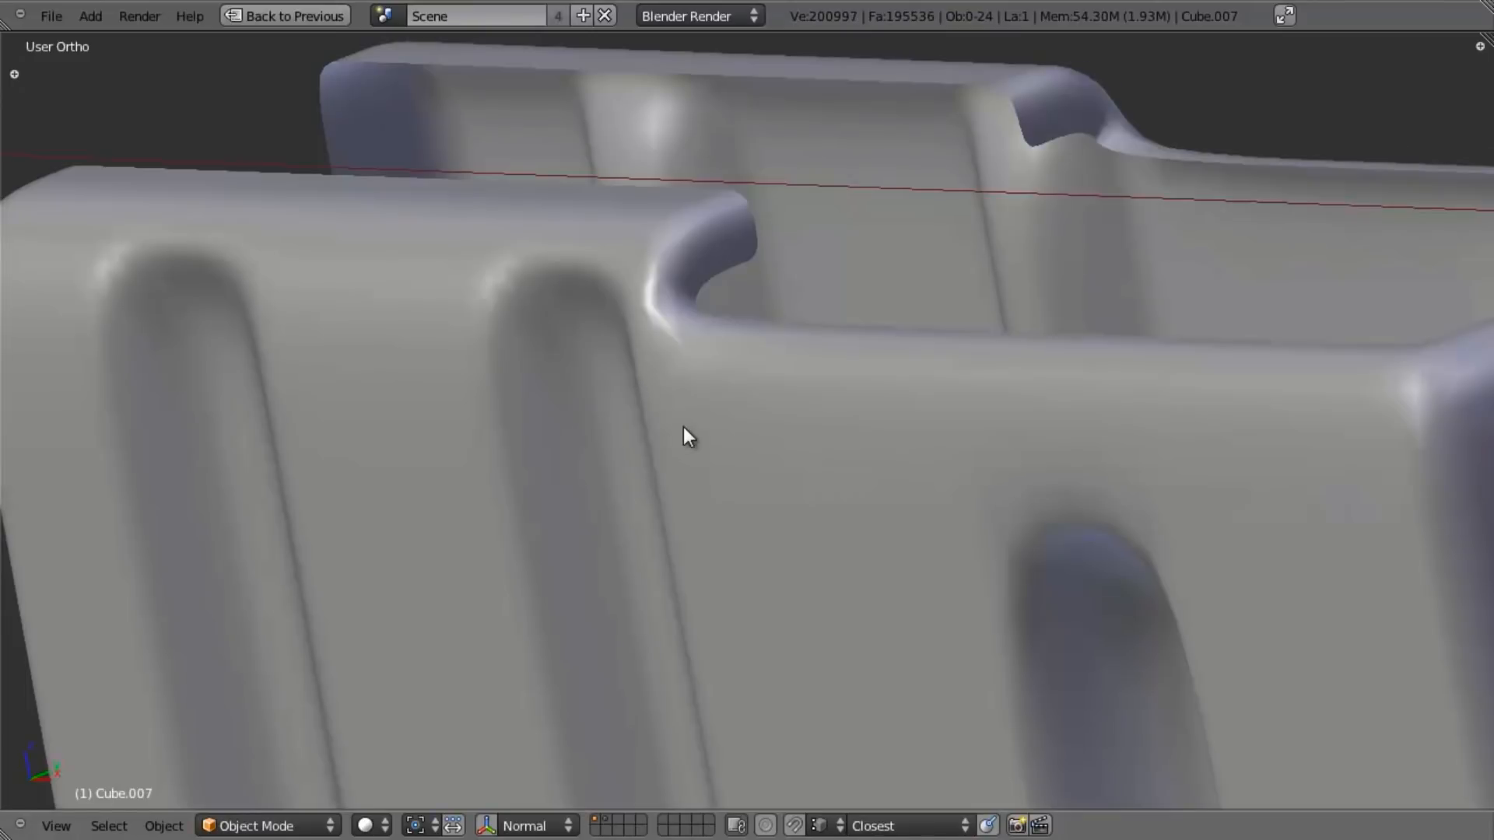
Step: Add an edge loop down the side wall, slide it close to the lip notch, and inspect the smoothed magazine
key(Tab)
key(ctrl+r)
click(860, 360)
click(774, 353)
key(Tab)
scroll(869, 663, down, 5)
scroll(910, 635, down, 3)
middle_drag(954, 607, 820, 543)
scroll(804, 527, up, 5)
Step: Select the new edge loop running down the side wall just past the lip notch
key(Tab)
scroll(899, 439, up, 4)
key(a)
key(ctrl+e)
click(833, 320)
right_click(886, 278)
alt+right_click(880, 372)
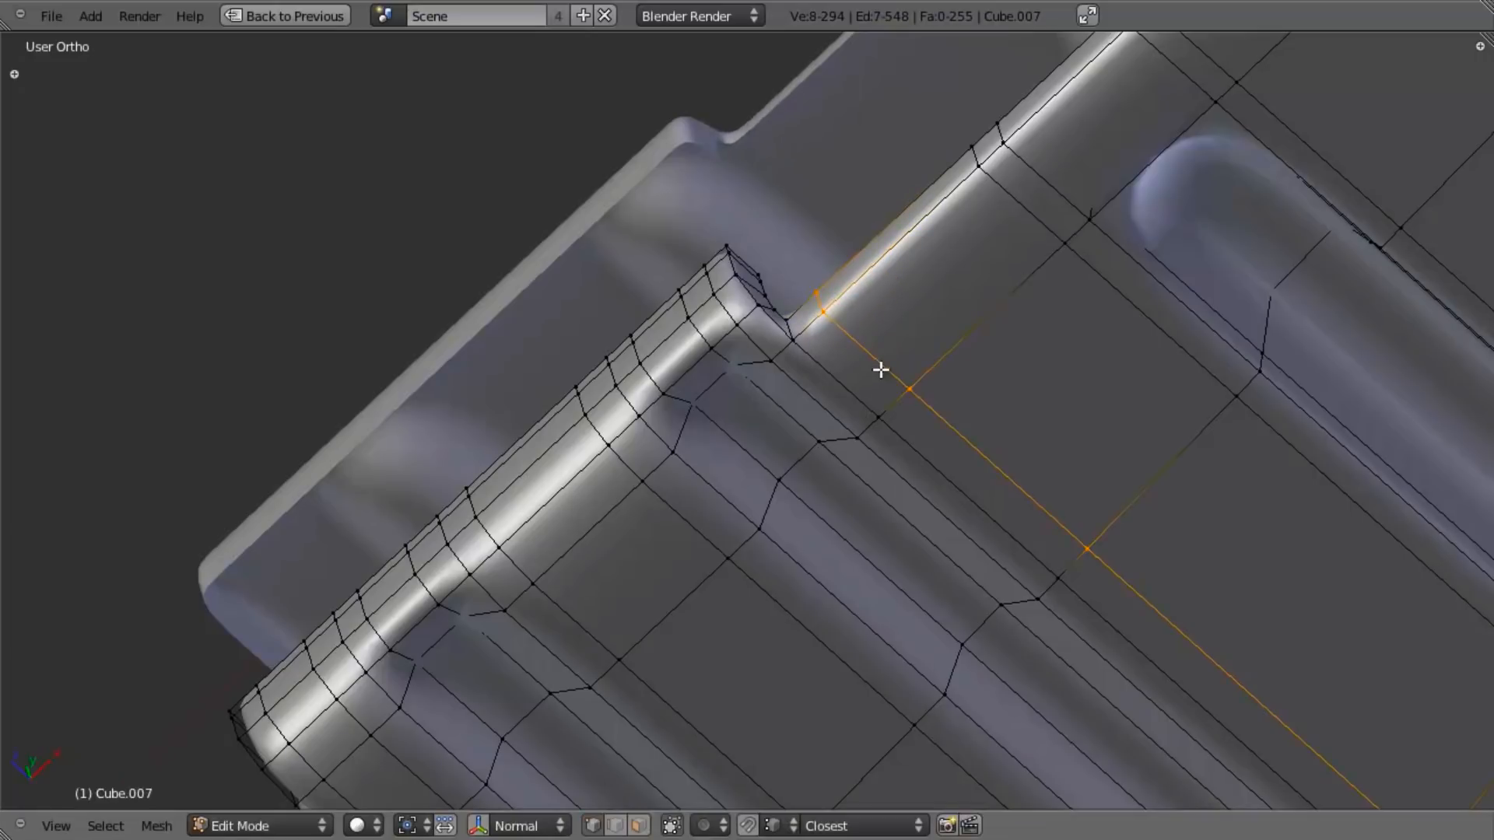
Step: Delete the selected edge loop running down the flat area between the magazine's ribs
key(x)
click(861, 514)
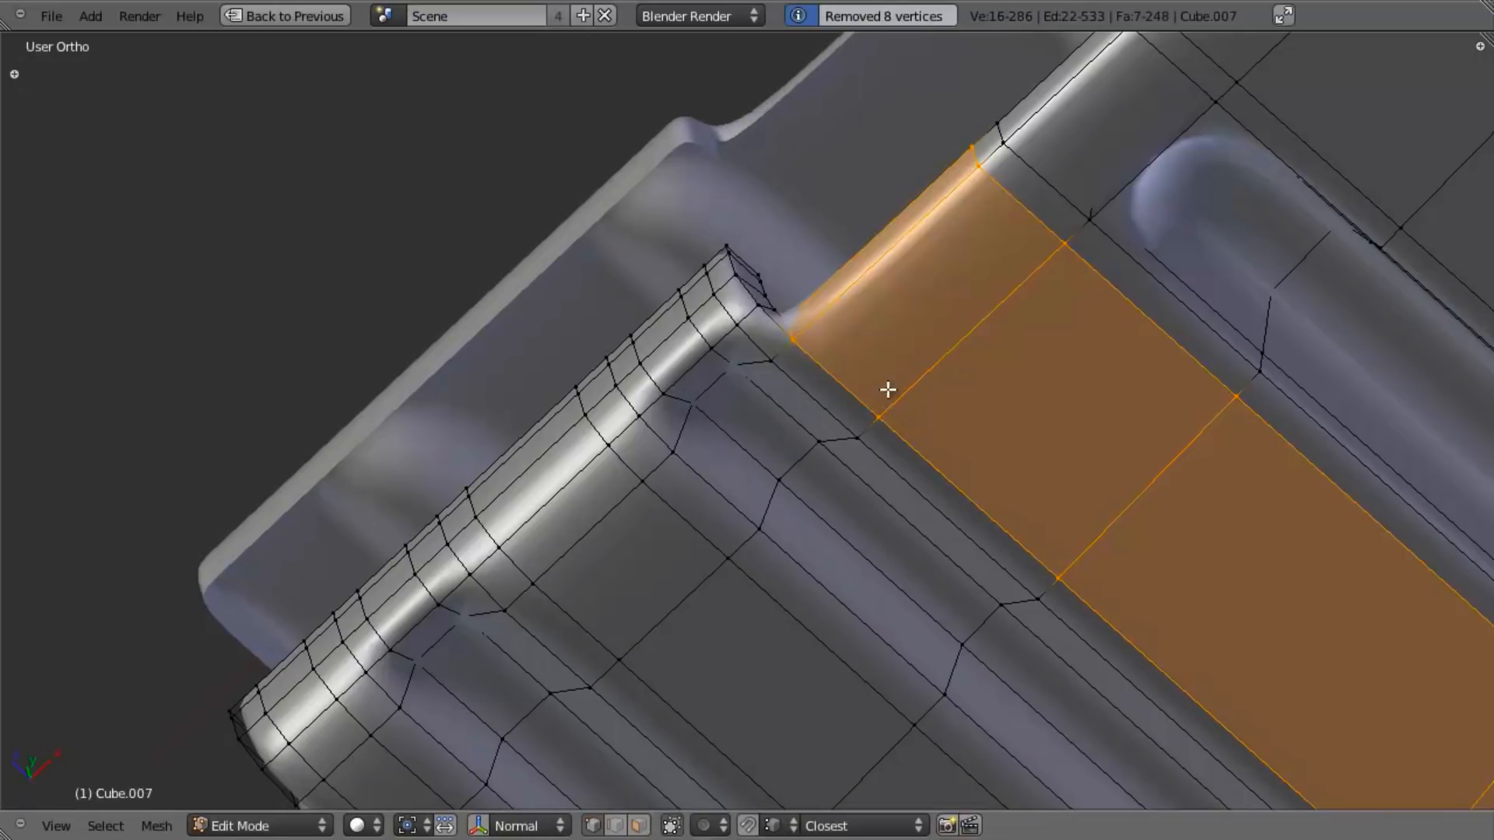
key(Tab)
scroll(844, 311, down, 2)
middle_drag(744, 337, 988, 360)
scroll(891, 451, up, 3)
Step: Extrude the inner edge of the raised rim downward to the depth of the vertex at the rim's step
key(Tab)
scroll(564, 537, down, 3)
middle_drag(564, 537, 601, 527)
scroll(601, 528, up, 2)
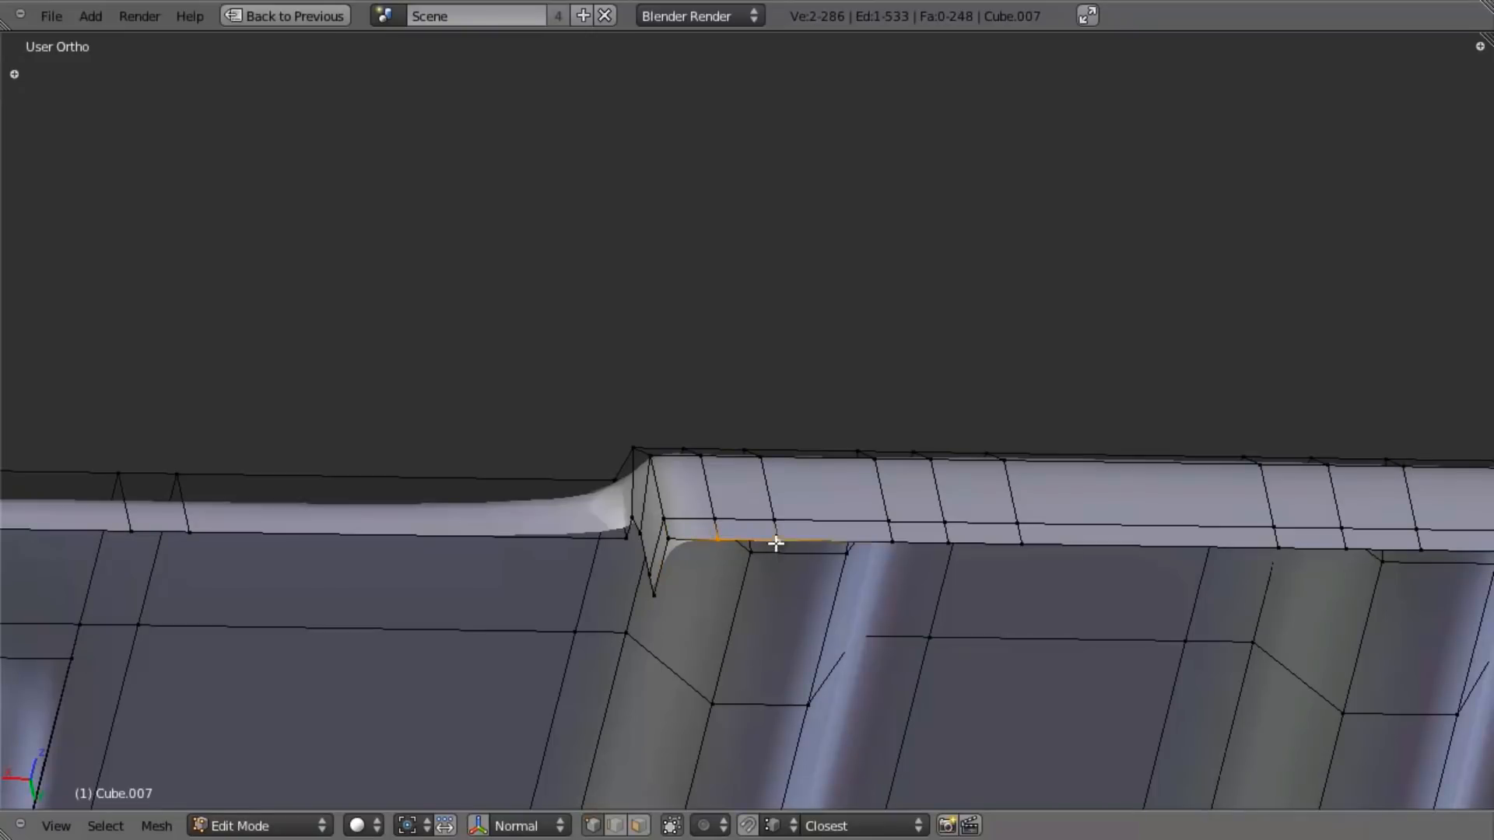
alt+right_click(845, 534)
key(b)
middle_drag(689, 495, 565, 726)
scroll(895, 680, down, 4)
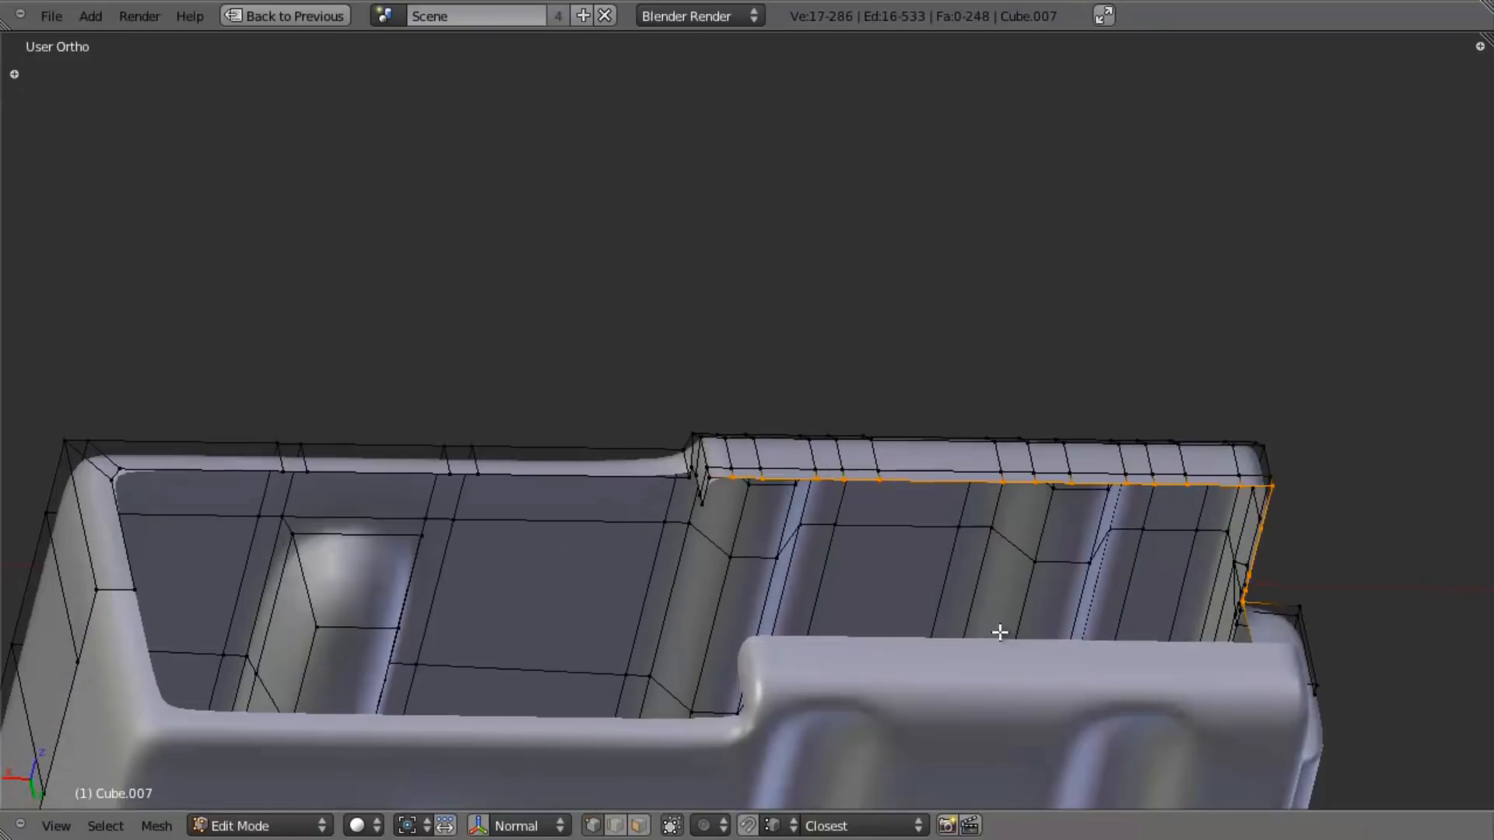
key(b)
middle_drag(1234, 500, 1289, 608)
scroll(826, 570, up, 3)
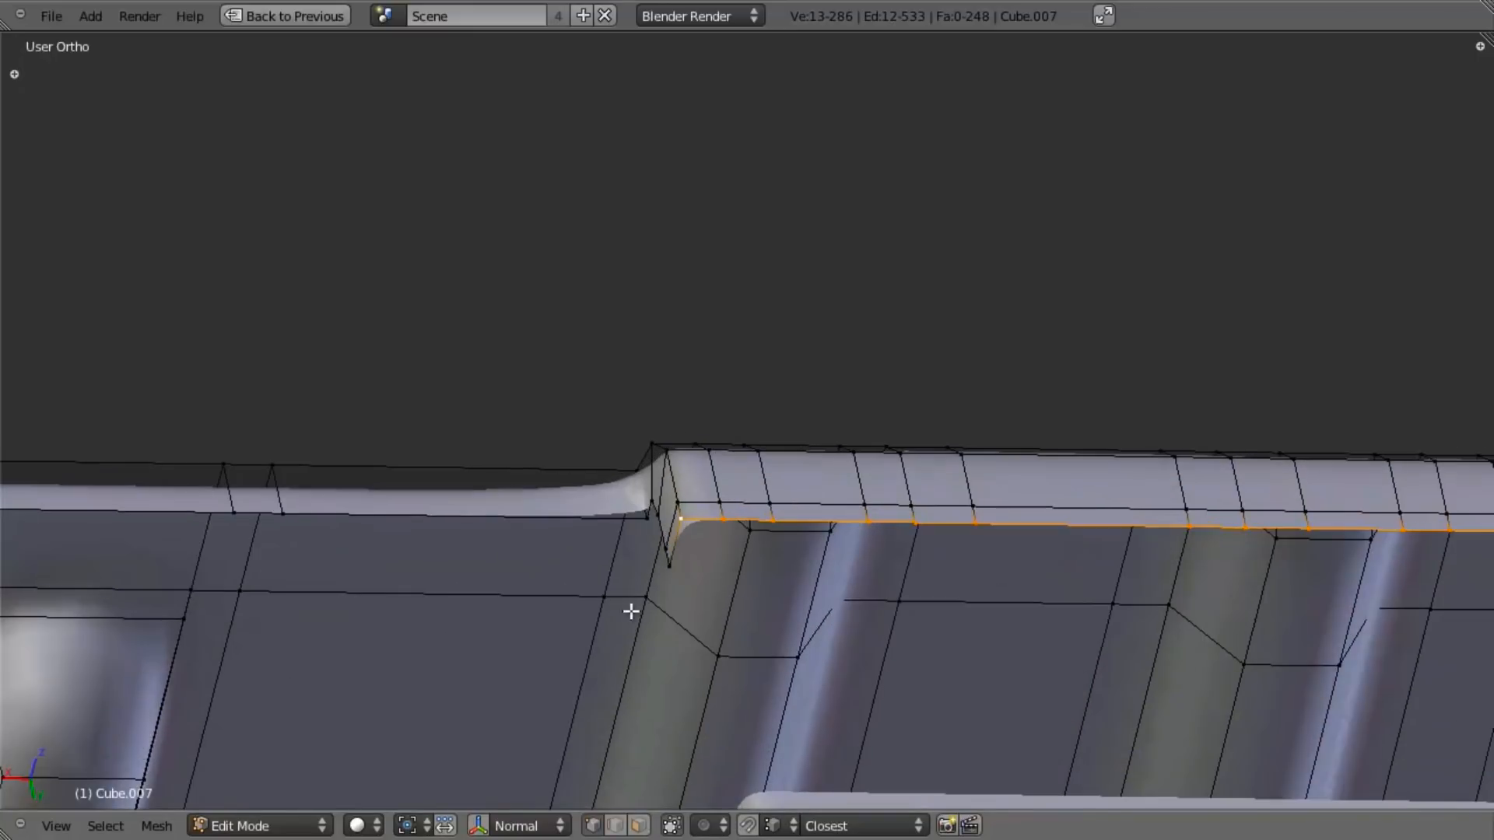
key(e)
click(671, 567)
Step: Remove the duplicate vertices across the whole mesh
key(a)
key(a)
key(w)
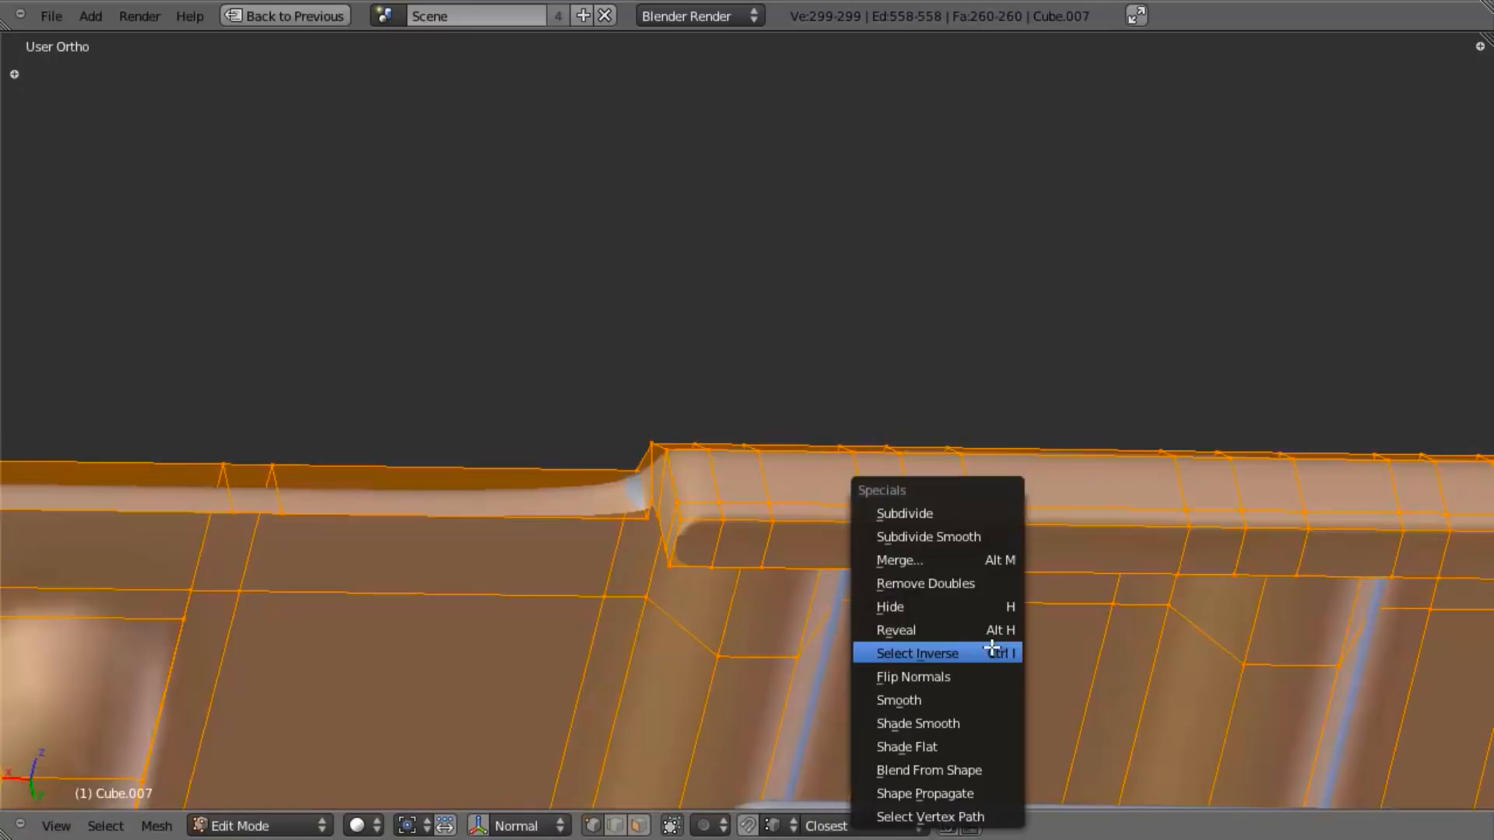
click(992, 586)
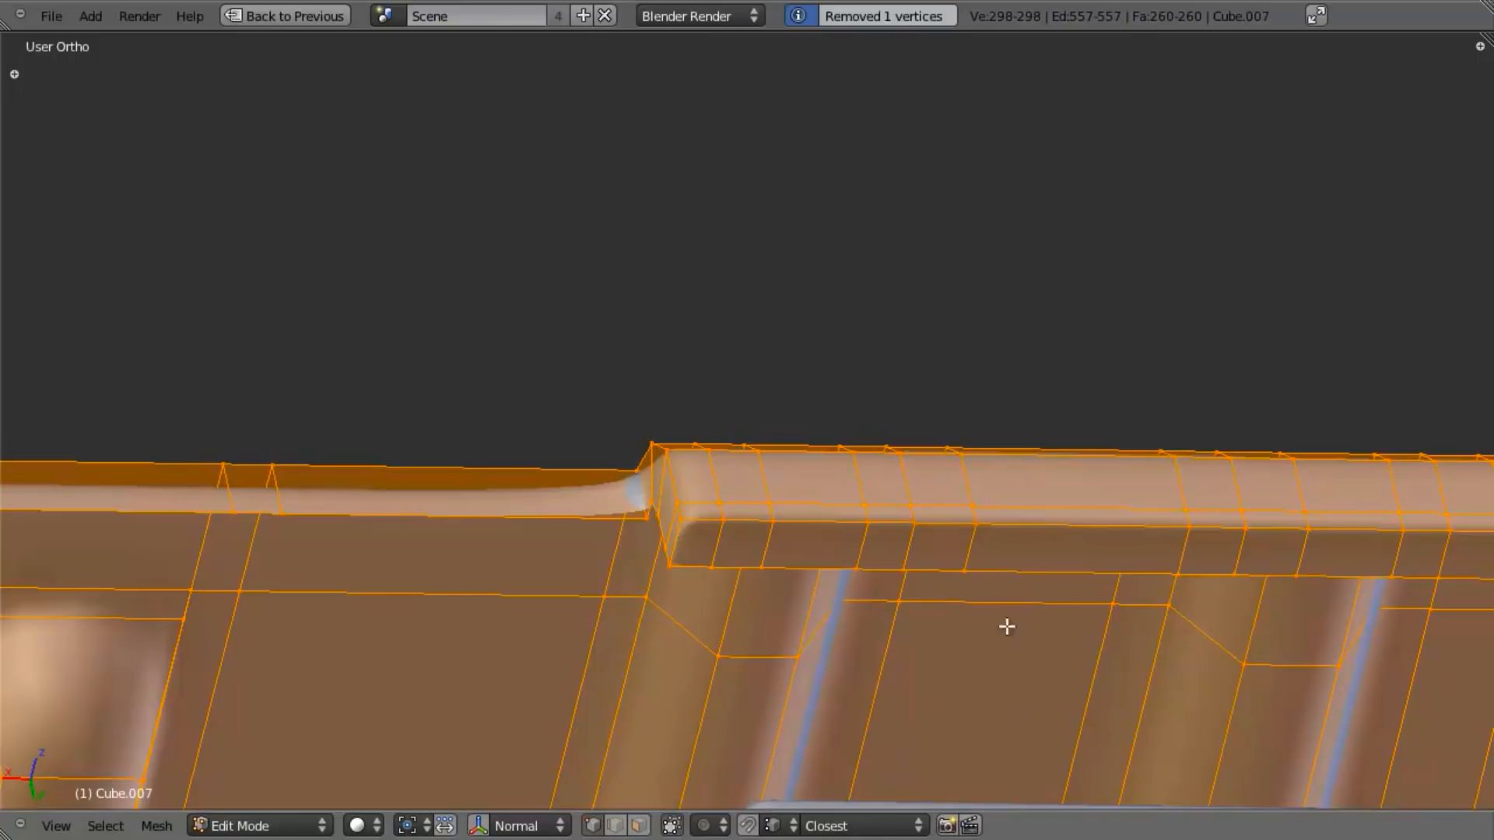
shift+middle_drag(1160, 654, 221, 623)
key(a)
Step: Extrude the inner edges at the magazine's rear end by 0.025 along the global X axis
middle_drag(833, 564, 790, 506)
right_drag(744, 470, 767, 594)
right_click(767, 594)
shift+right_click(767, 596)
shift+right_click(774, 716)
shift+middle_drag(767, 754, 846, 539)
shift+right_click(849, 562)
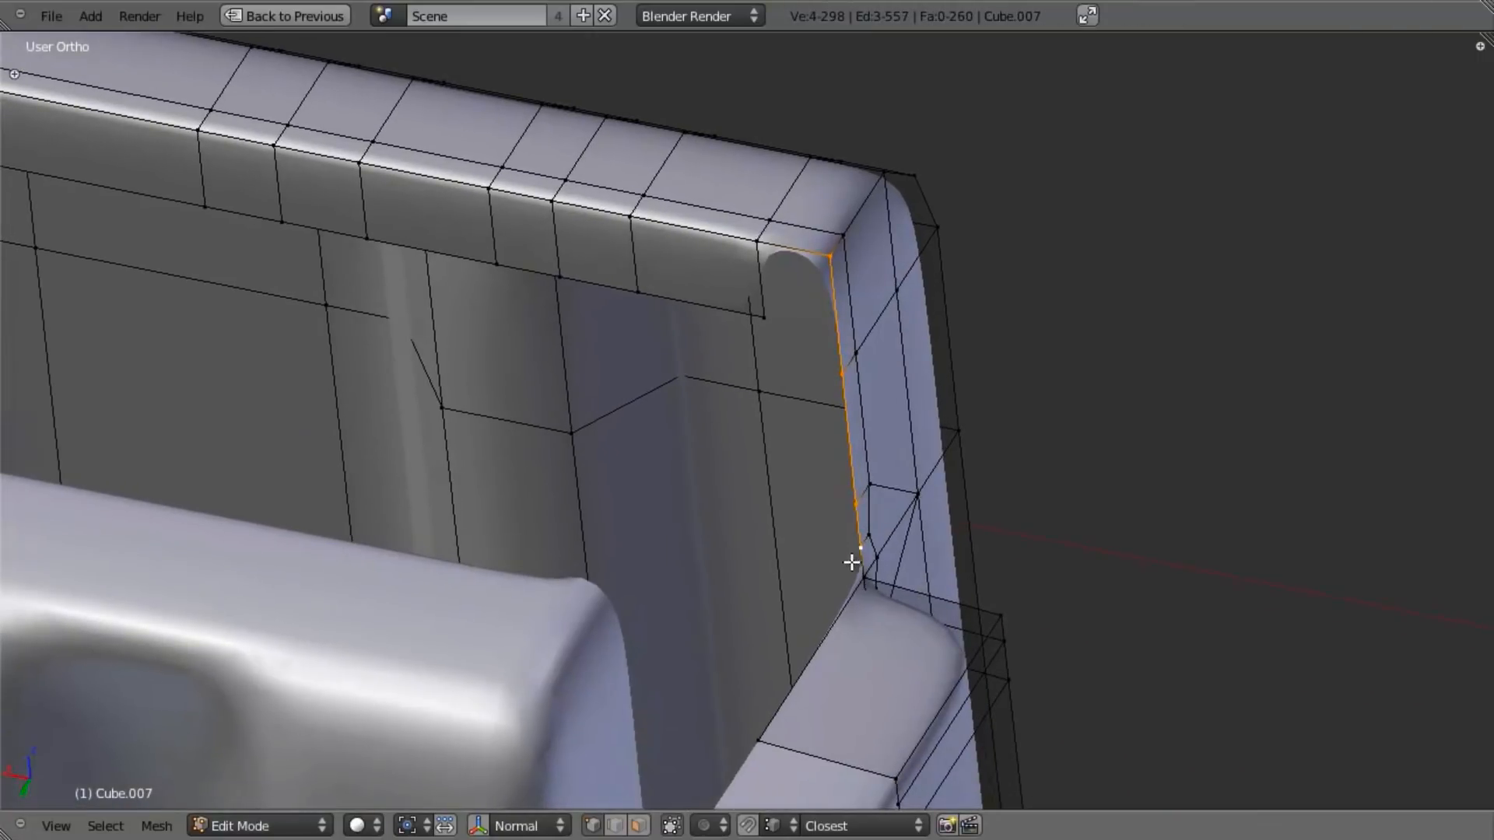
key(e)
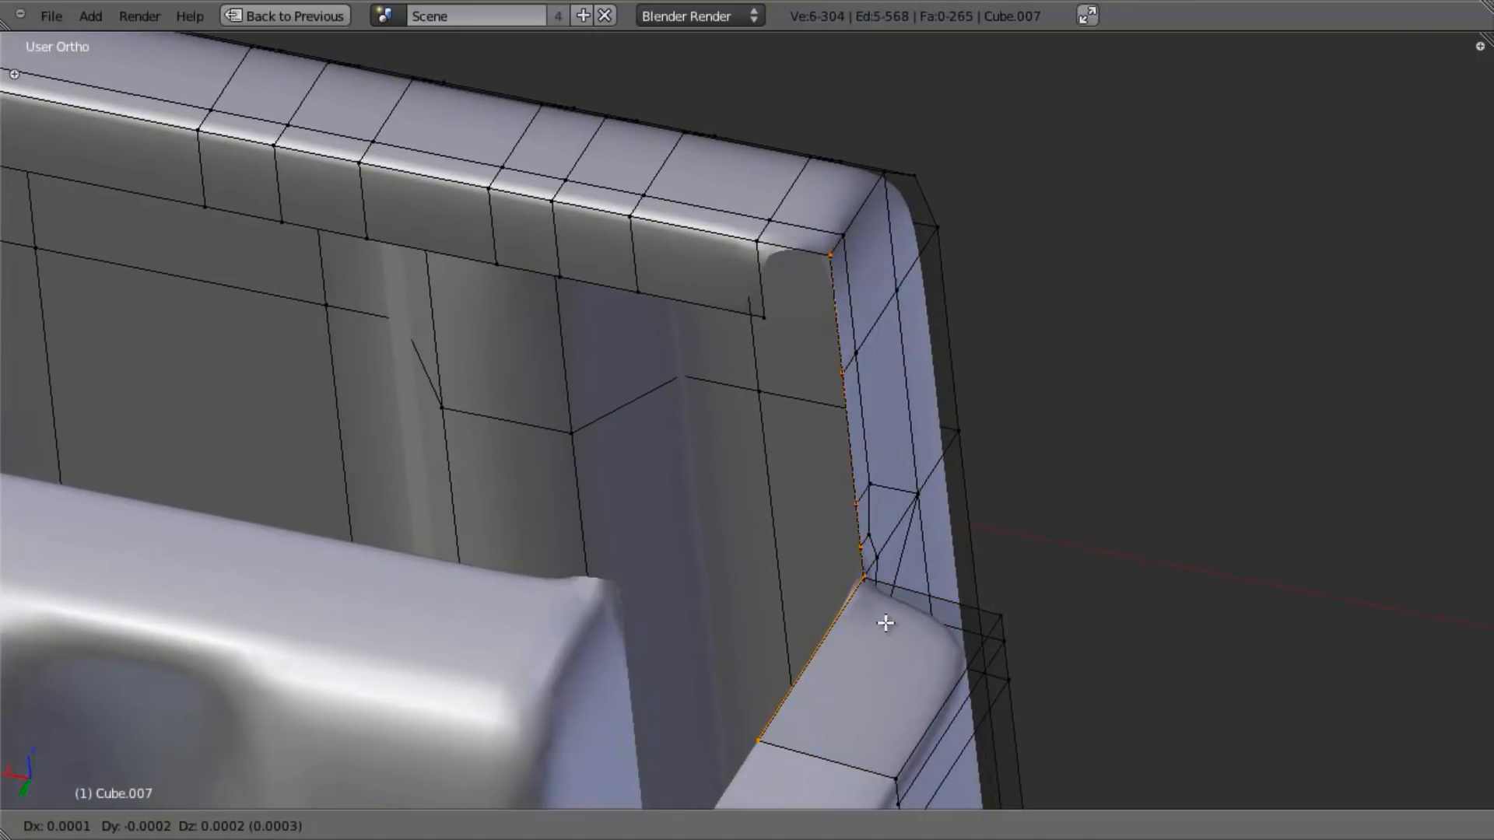
text(x0.025| (0.0250) along global X)
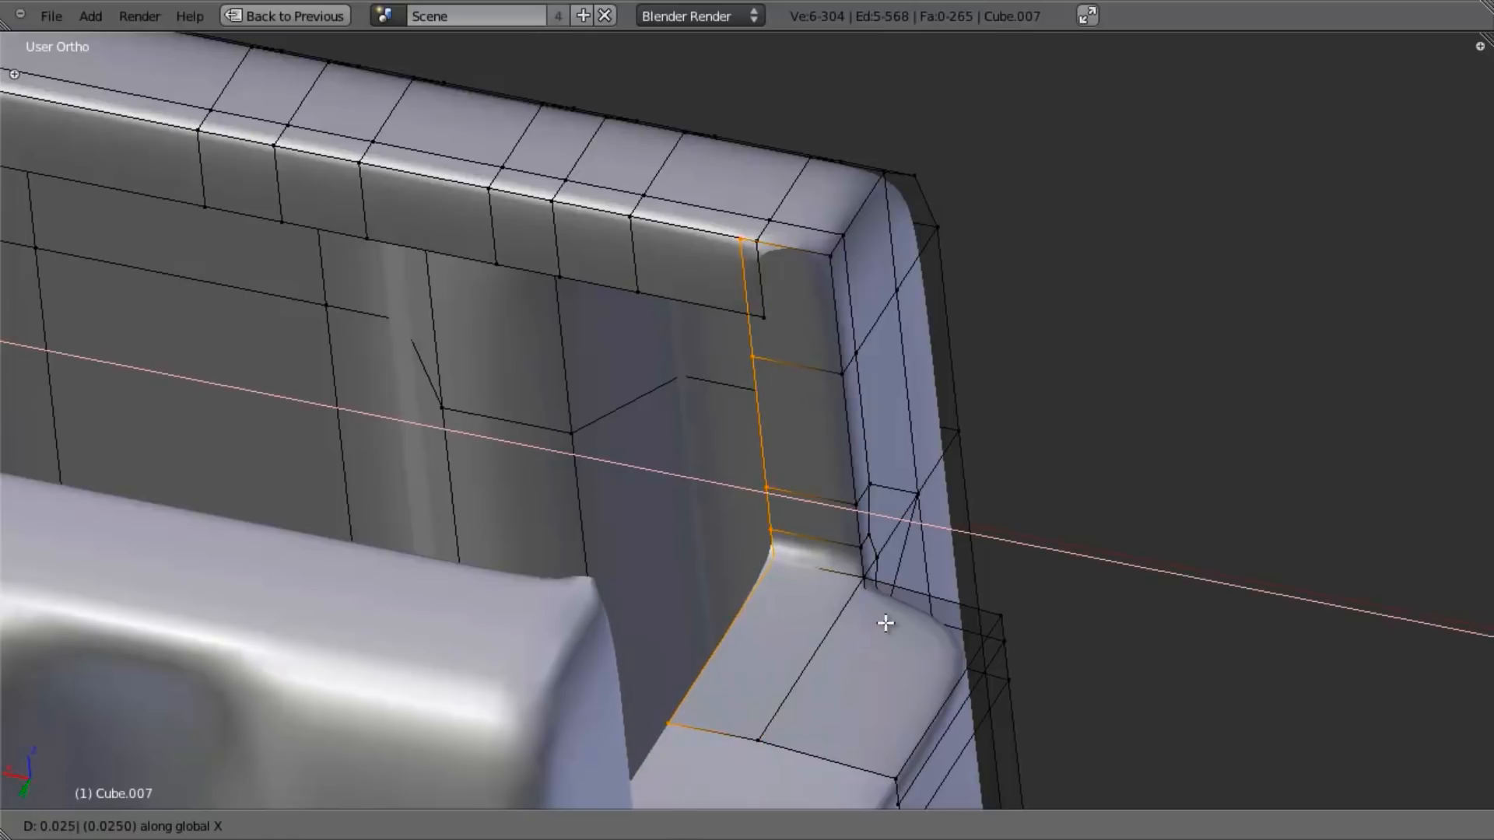
key(Return)
key(a)
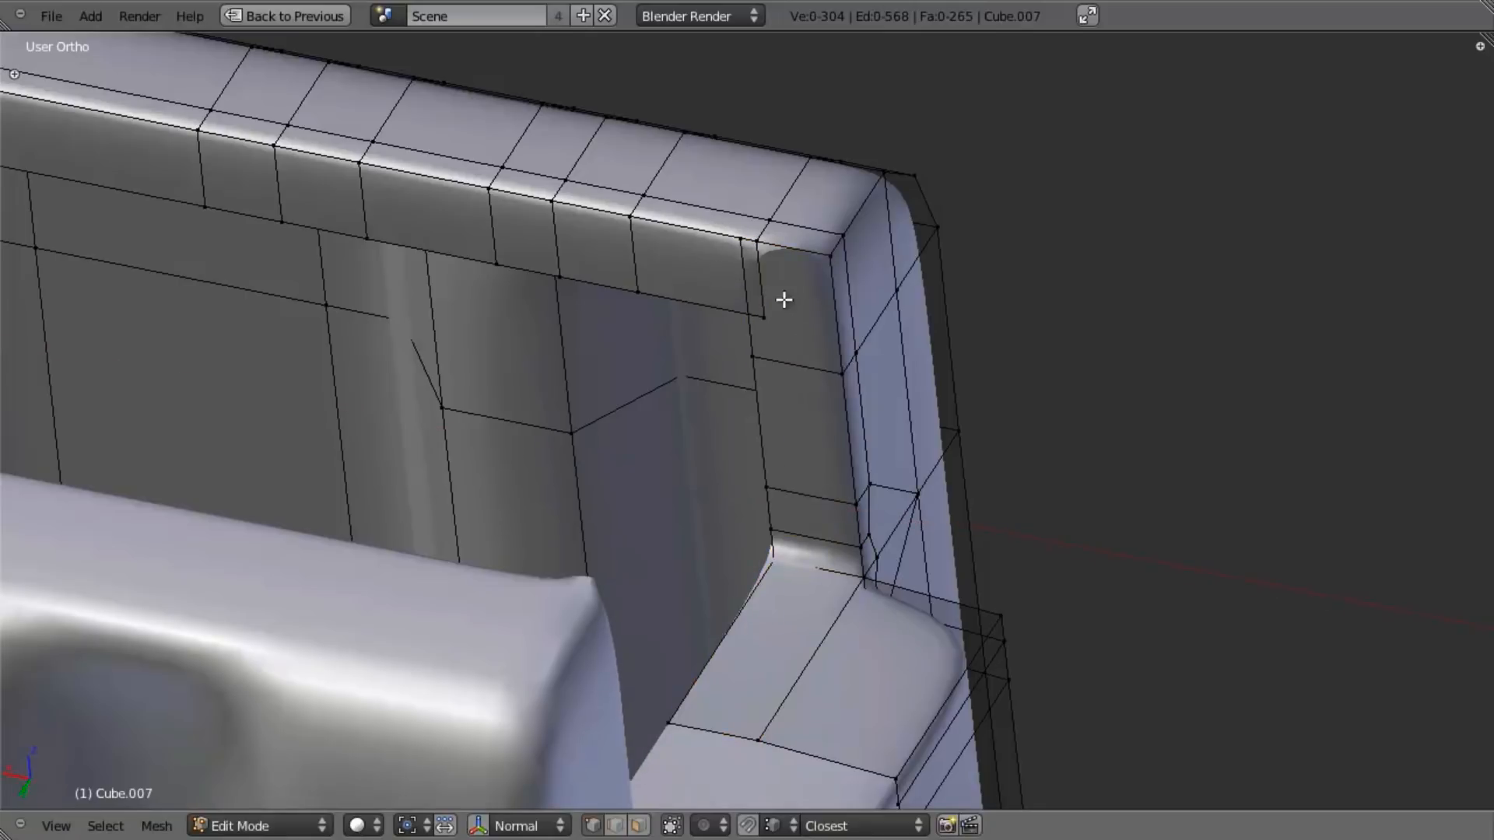
Step: Lower the upper vertex of the rear strip along Z, snapping it to the long rim strip's lower edge
right_click(739, 245)
key(g)
key(z)
ctrl+click(764, 317)
Step: Shift the end vertices of the rim strips along X to line up the inner rear corner
key(a)
right_click(767, 319)
key(g)
key(y)
key(x)
click(750, 313)
key(g)
key(x)
ctrl+click(748, 315)
middle_drag(767, 412, 797, 416)
key(g)
key(x)
click(770, 396)
key(a)
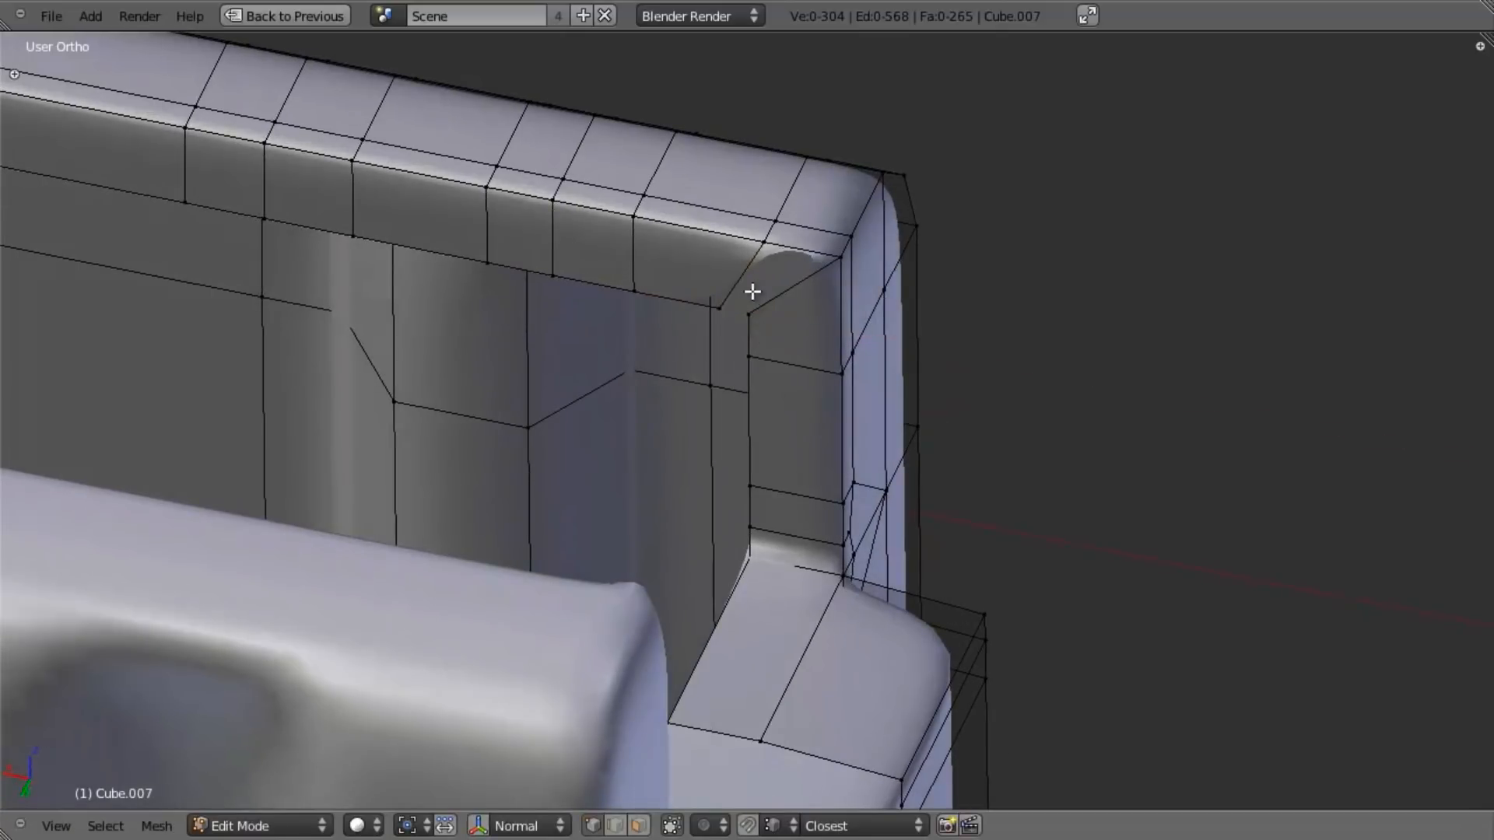
Step: Snap the inner corner vertex into height along Z and fill the open rim corner with a face
key(g)
key(z)
ctrl+click(734, 298)
key(f)
key(a)
Step: Try an edge loop along the upper rim close to its inner edge and undo it
scroll(808, 417, down, 4)
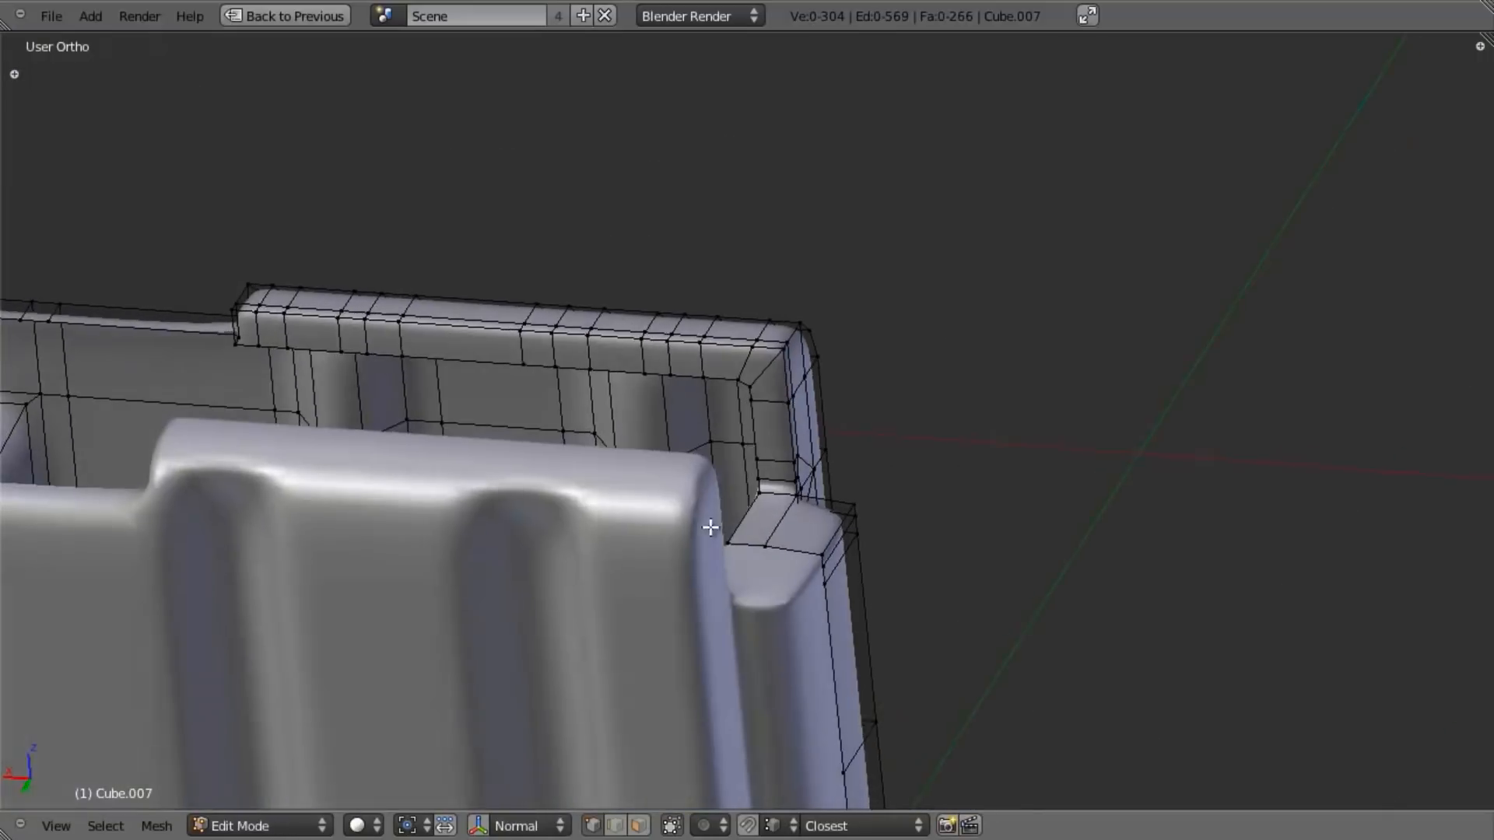
key(ctrl+r)
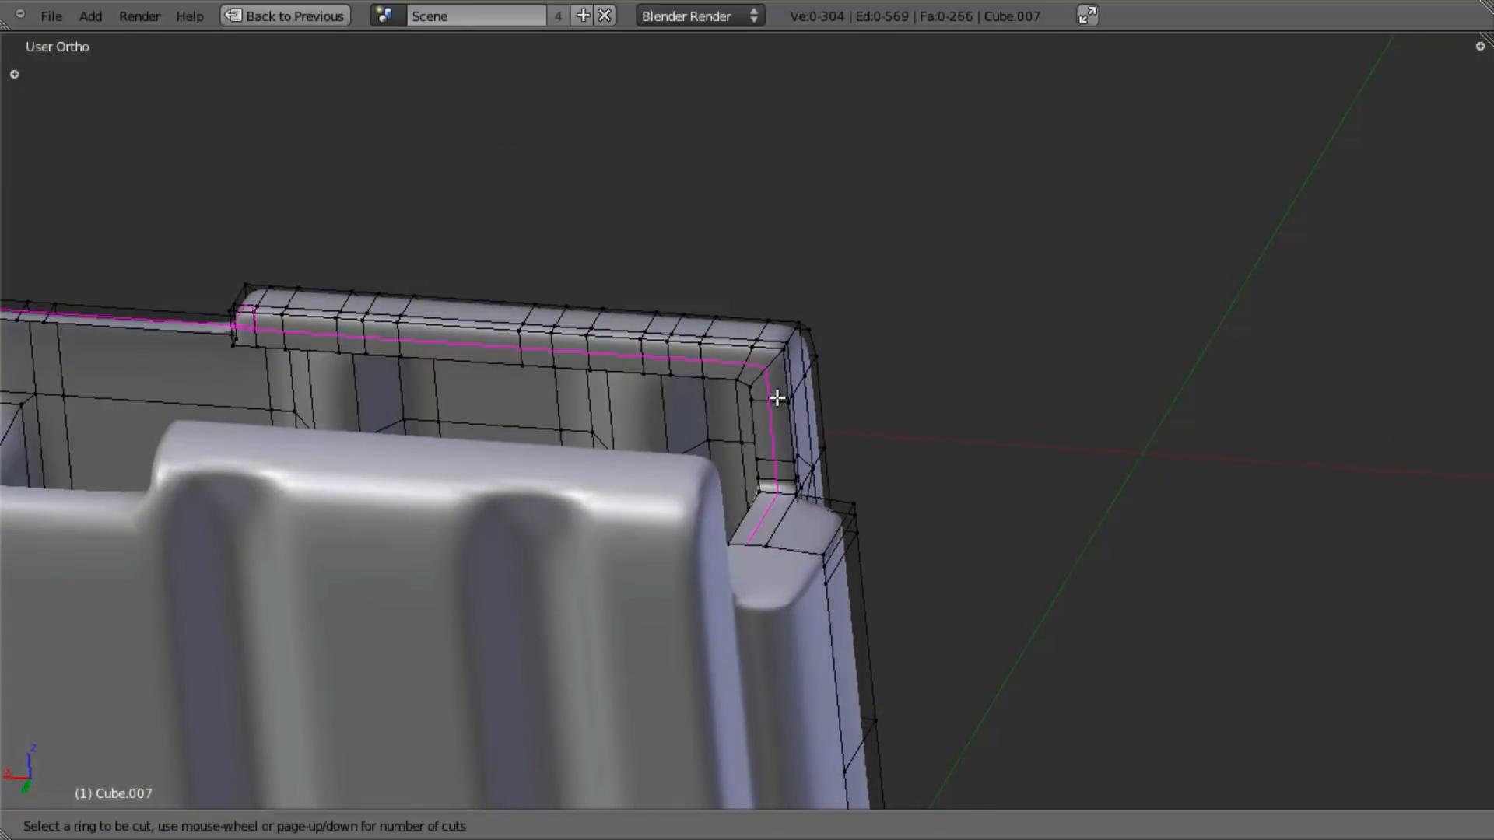
click(777, 398)
click(789, 382)
scroll(789, 381, down, 4)
middle_drag(789, 381, 764, 563)
scroll(764, 563, up, 5)
shift+middle_drag(580, 520, 1010, 548)
scroll(1038, 501, up, 4)
scroll(976, 486, down, 3)
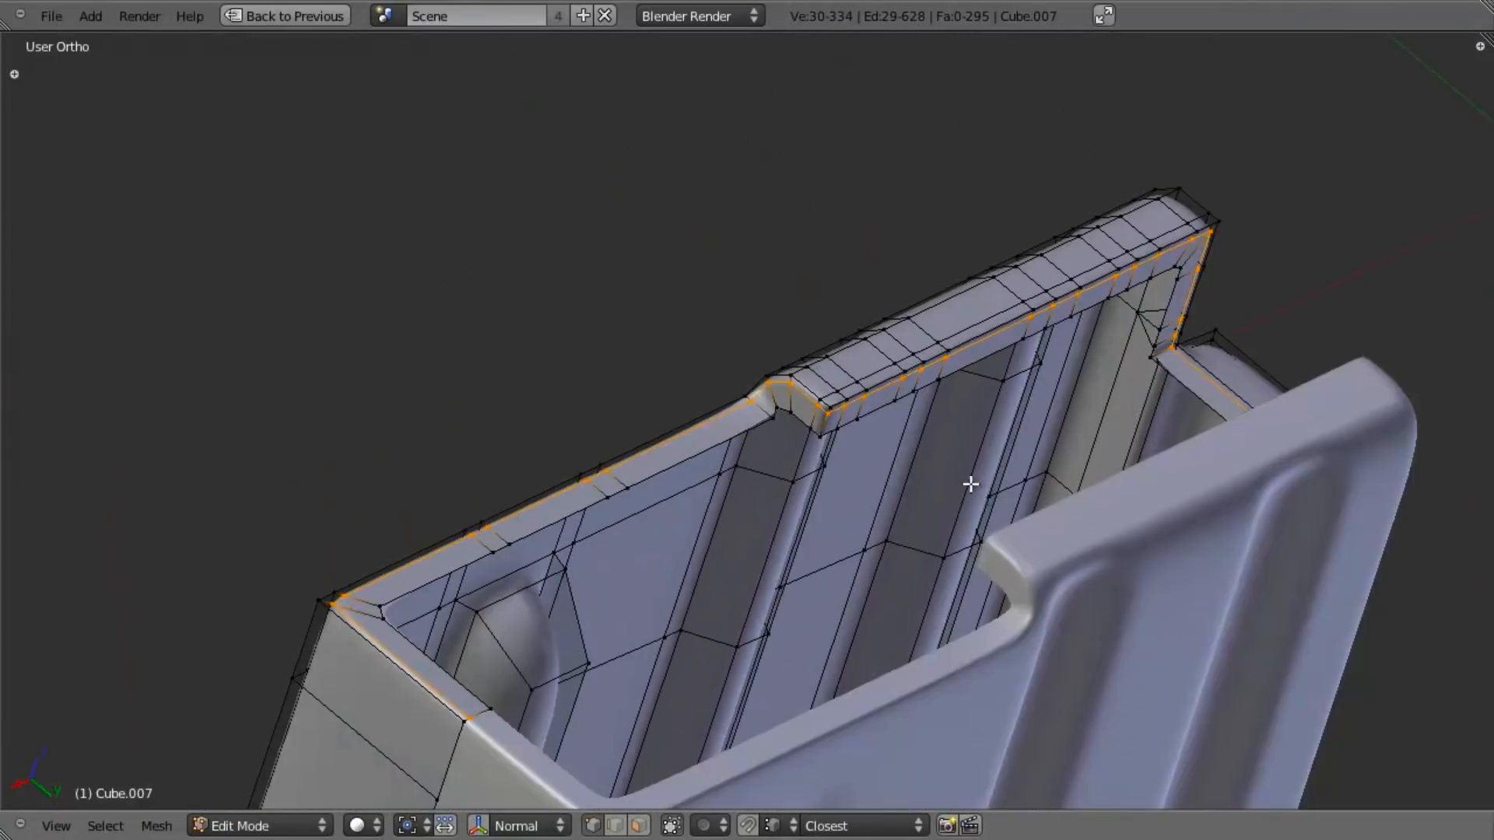
middle_drag(976, 485, 879, 520)
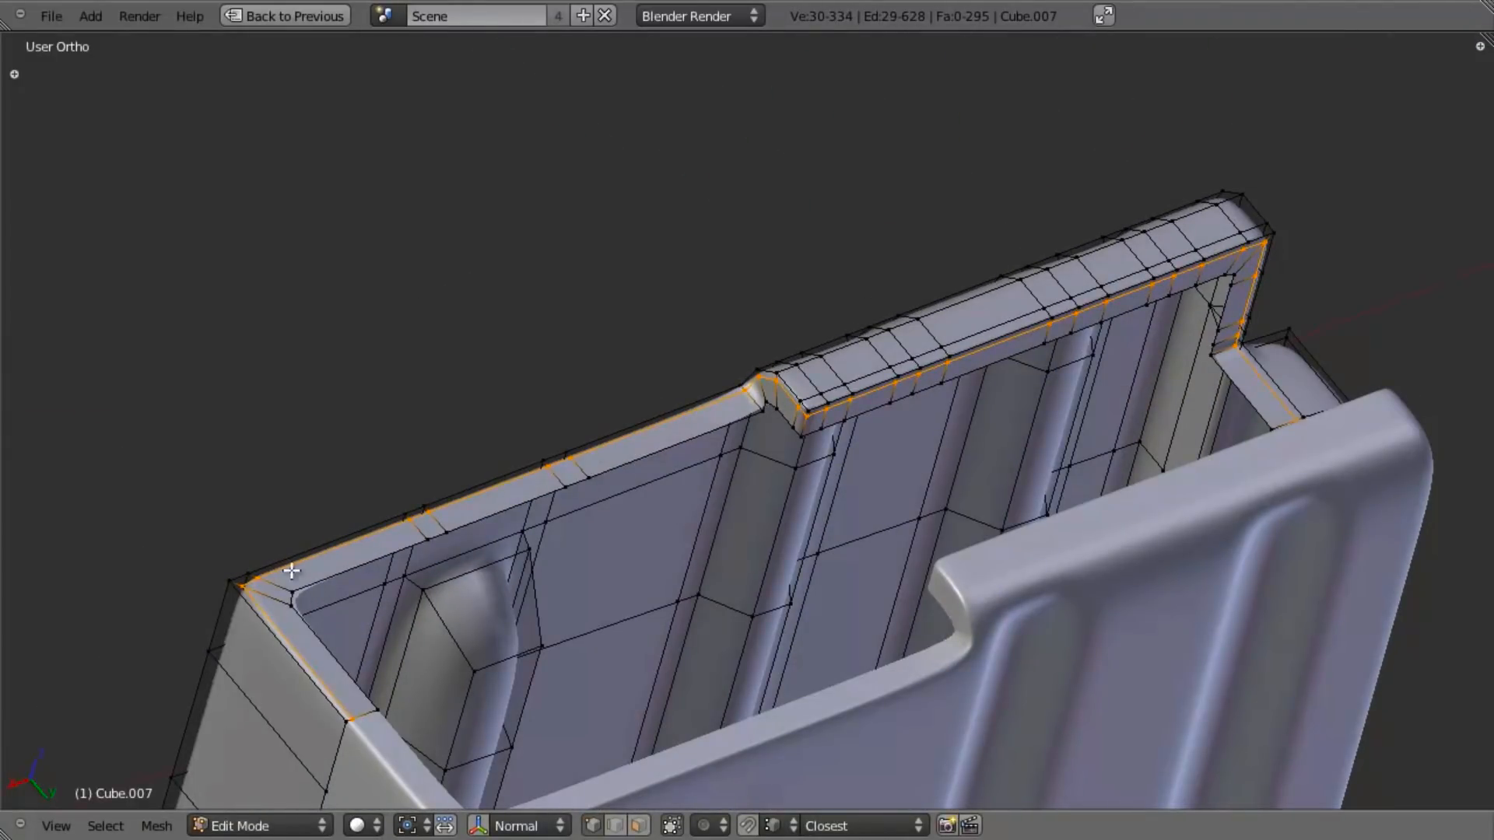
key(ctrl+z)
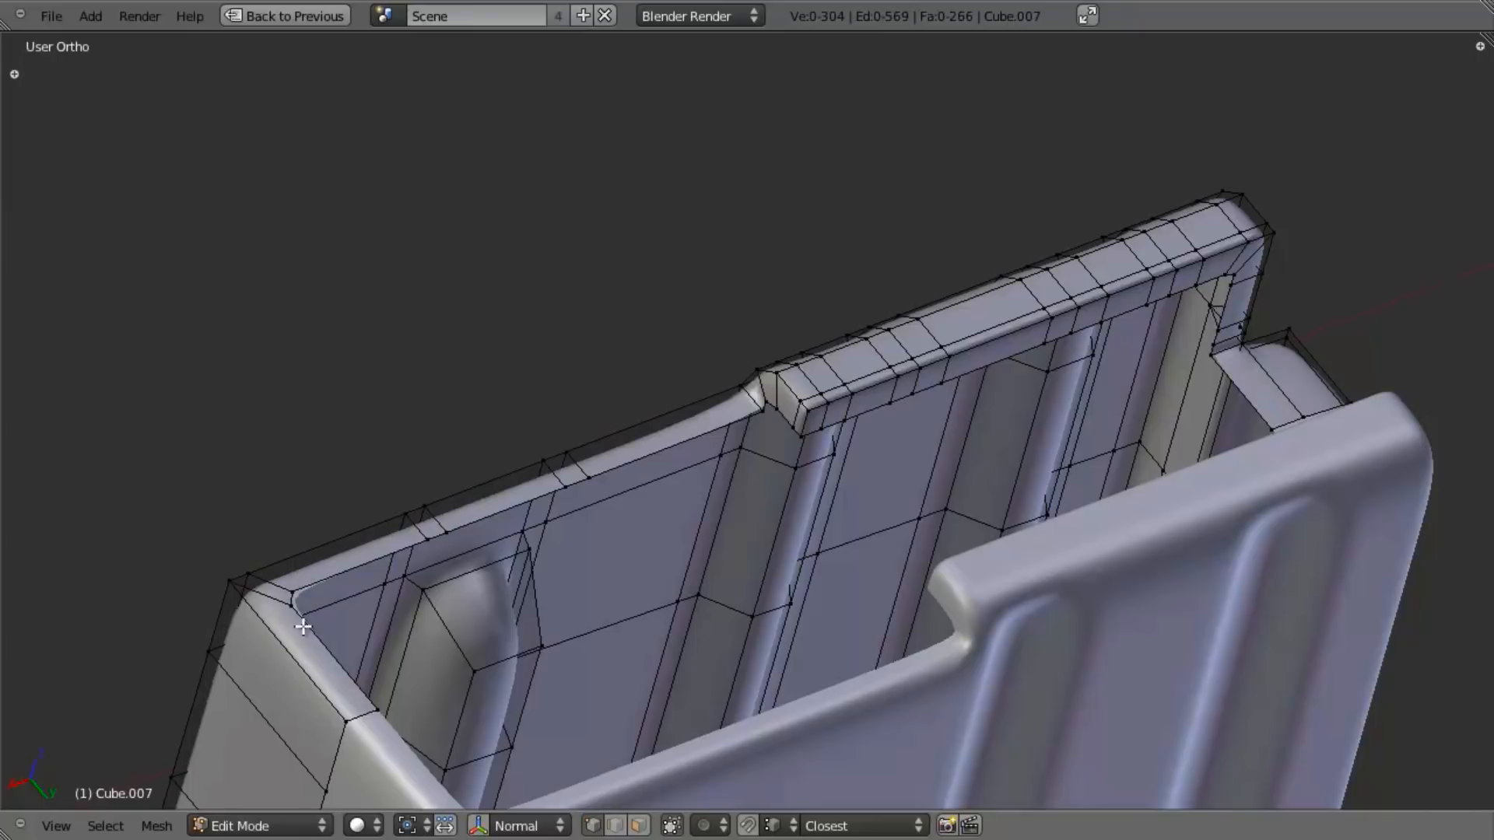
Step: Examine the smoothed magazine's outer side around the rounded top of the short front groove
key(Tab)
scroll(800, 506, down, 4)
middle_drag(800, 506, 635, 539)
scroll(572, 524, up, 5)
key(Tab)
scroll(633, 536, up, 4)
middle_drag(477, 473, 502, 427)
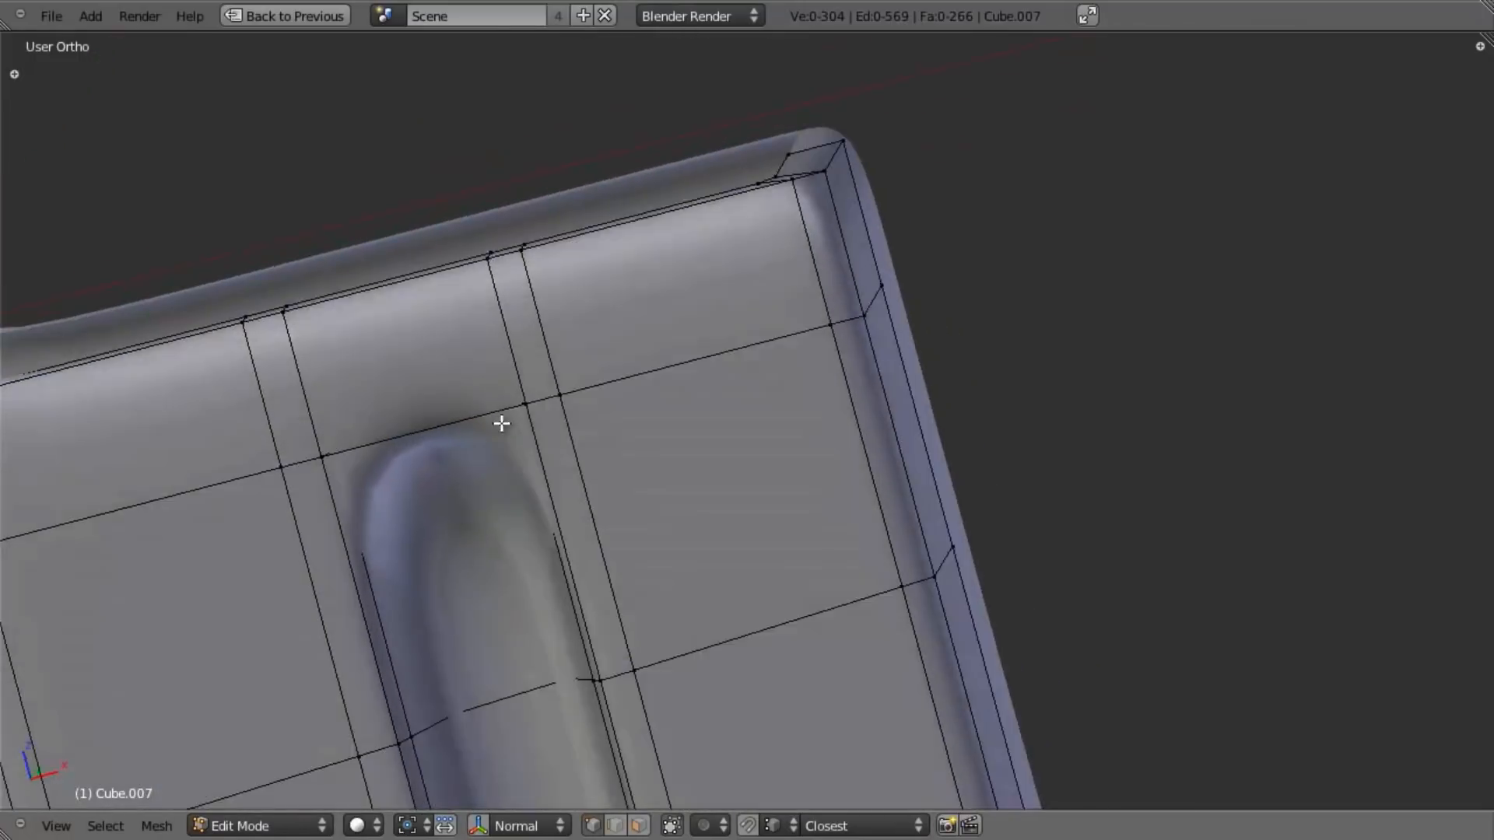
Step: Try a lengthwise edge loop through the short front groove in front view and undo it
key(KP_1)
scroll(668, 439, down, 3)
key(ctrl+r)
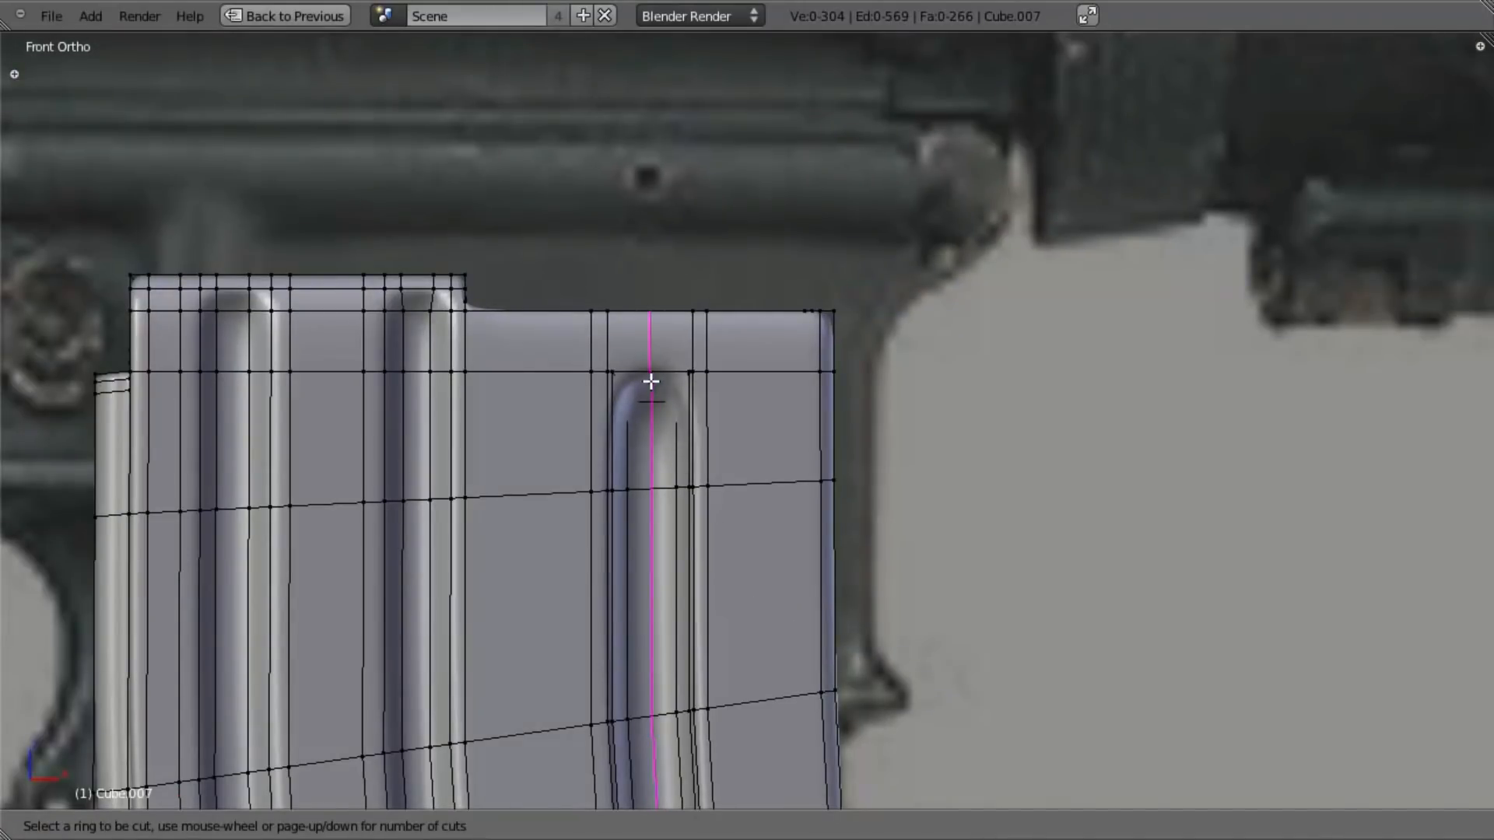
click(653, 386)
right_click(693, 424)
scroll(689, 428, up, 3)
key(ctrl+z)
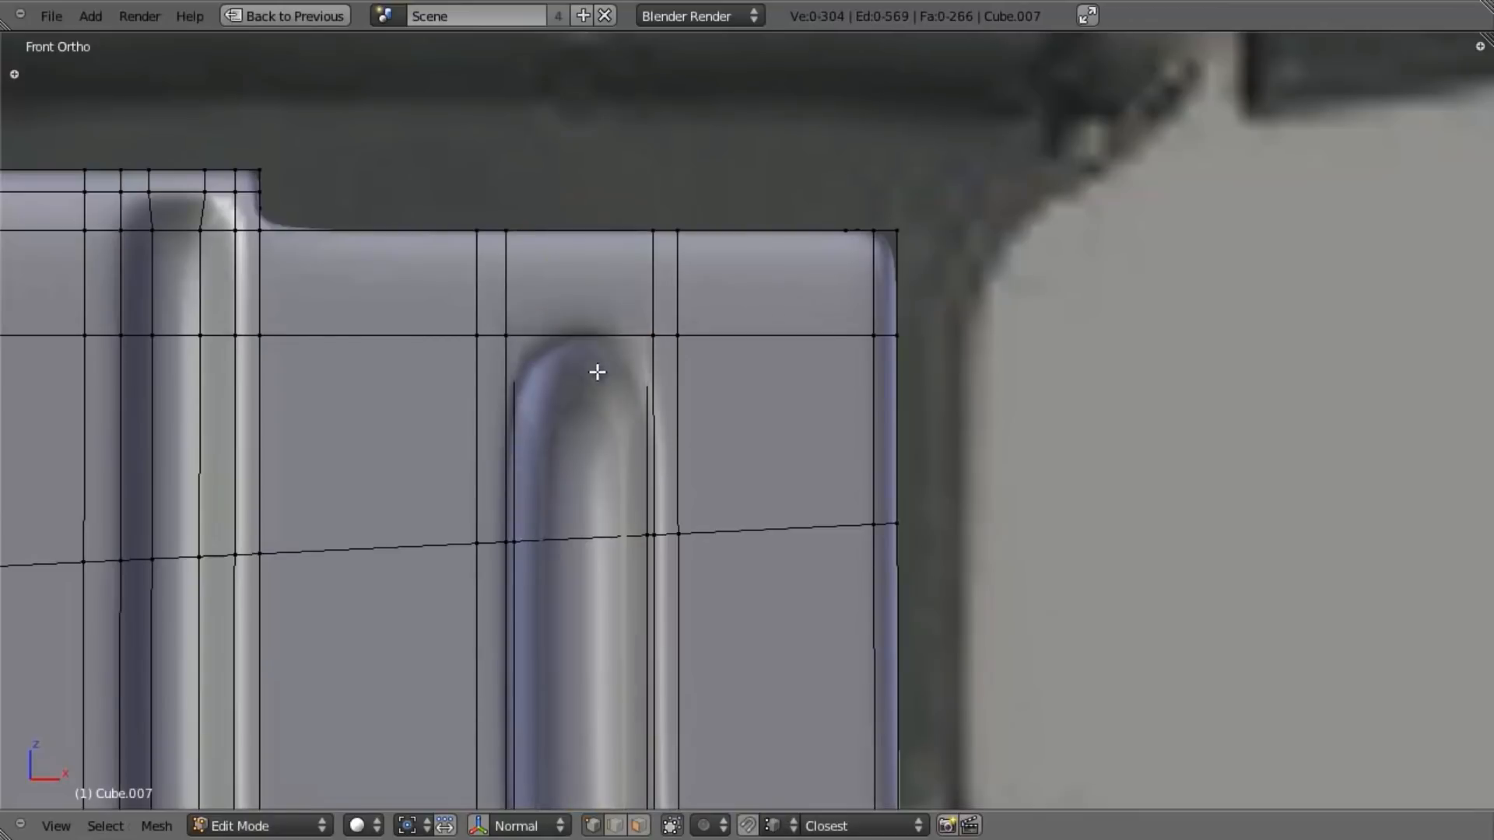
Step: Add a centred edge loop down the middle of the short front groove
key(ctrl+r)
click(589, 341)
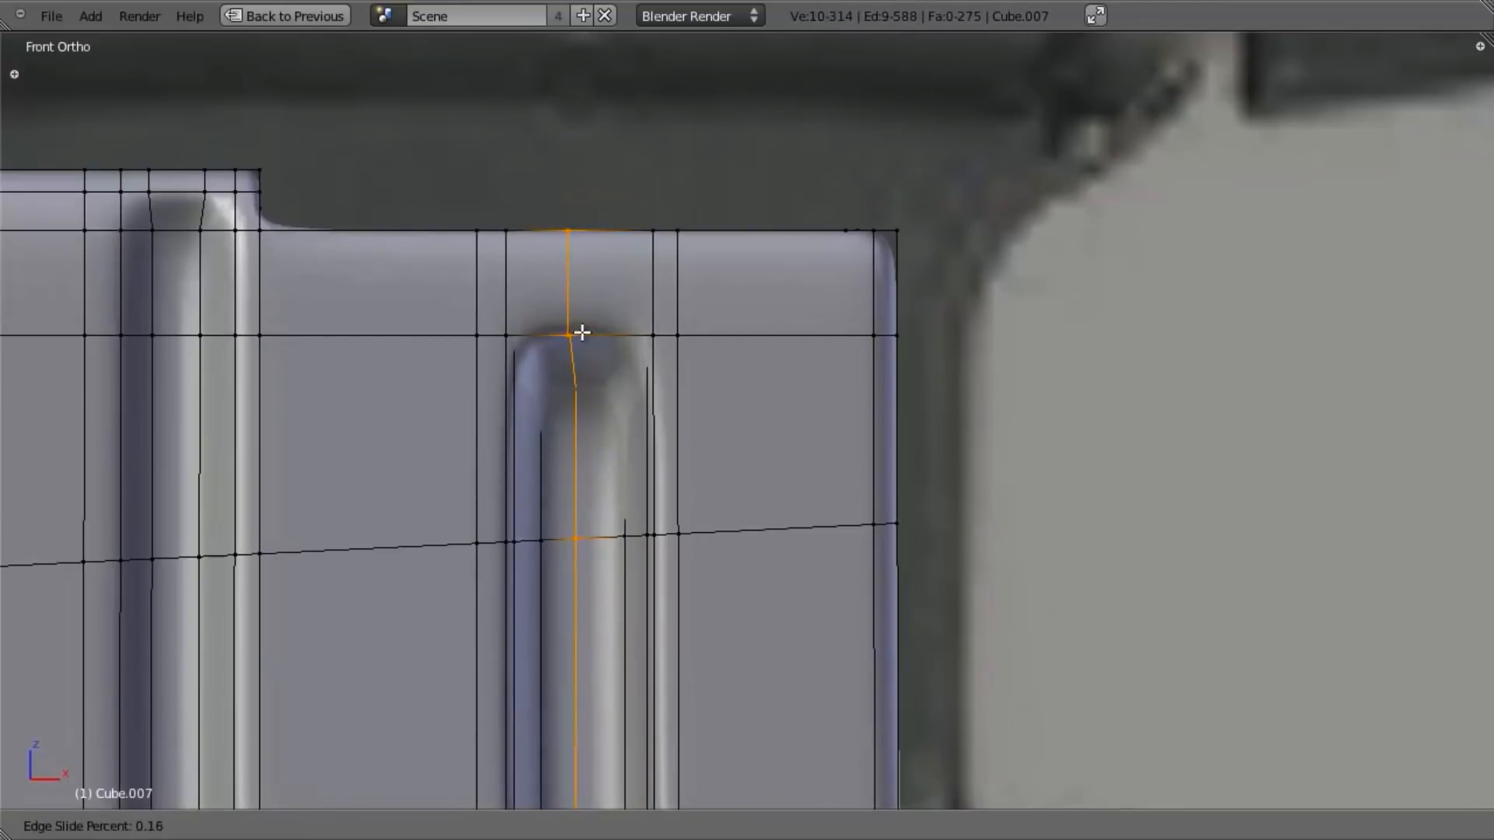
right_click(579, 319)
Step: Try raising the loop's vertices at the groove's upper end along Z, and undo the groove edits
key(z)
key(a)
key(b)
drag(567, 314, 611, 357)
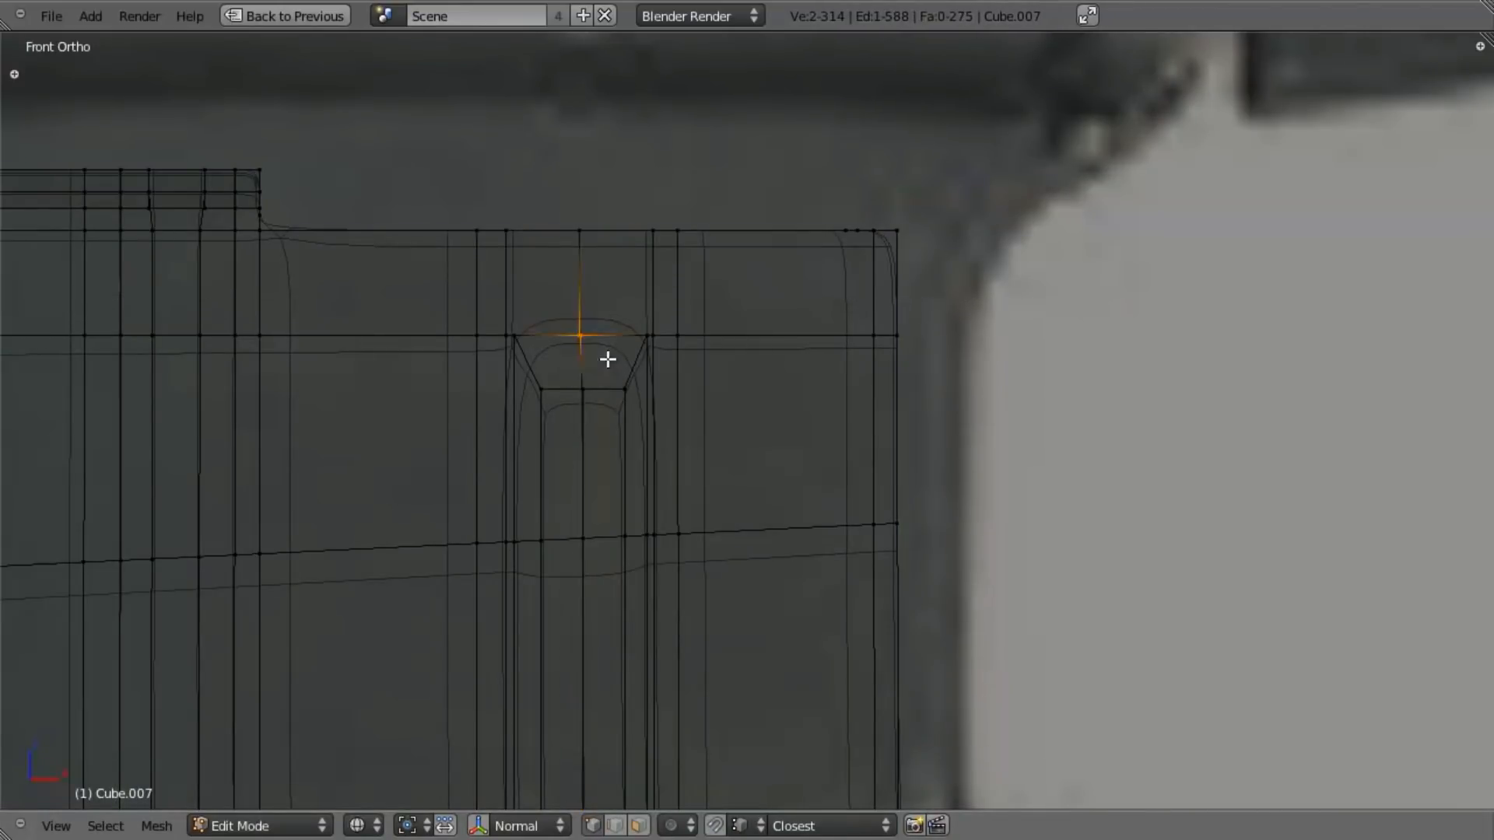
key(z)
key(g)
key(z)
click(614, 311)
scroll(676, 413, down, 8)
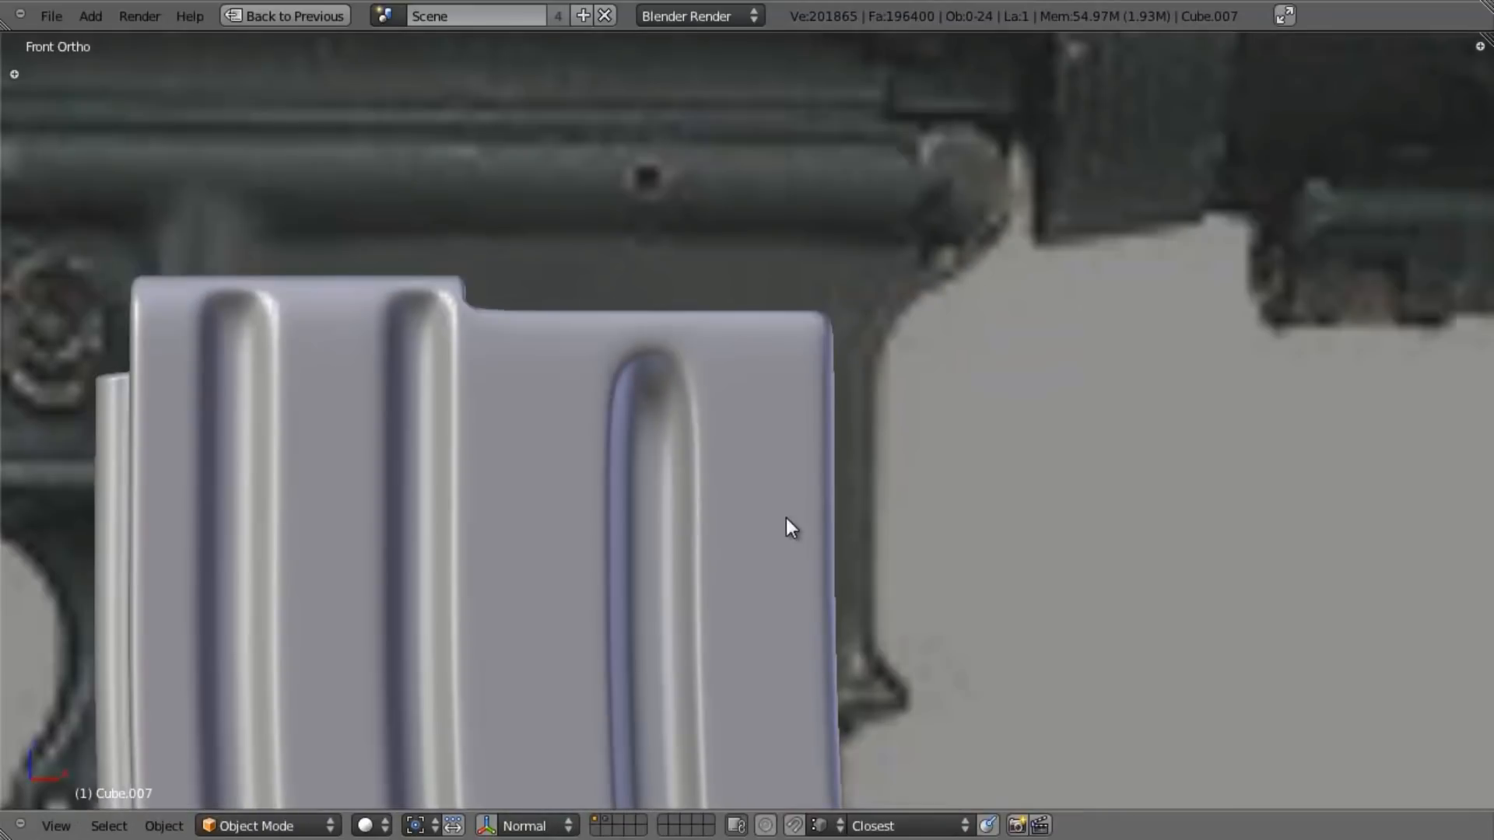
key(ctrl+z)
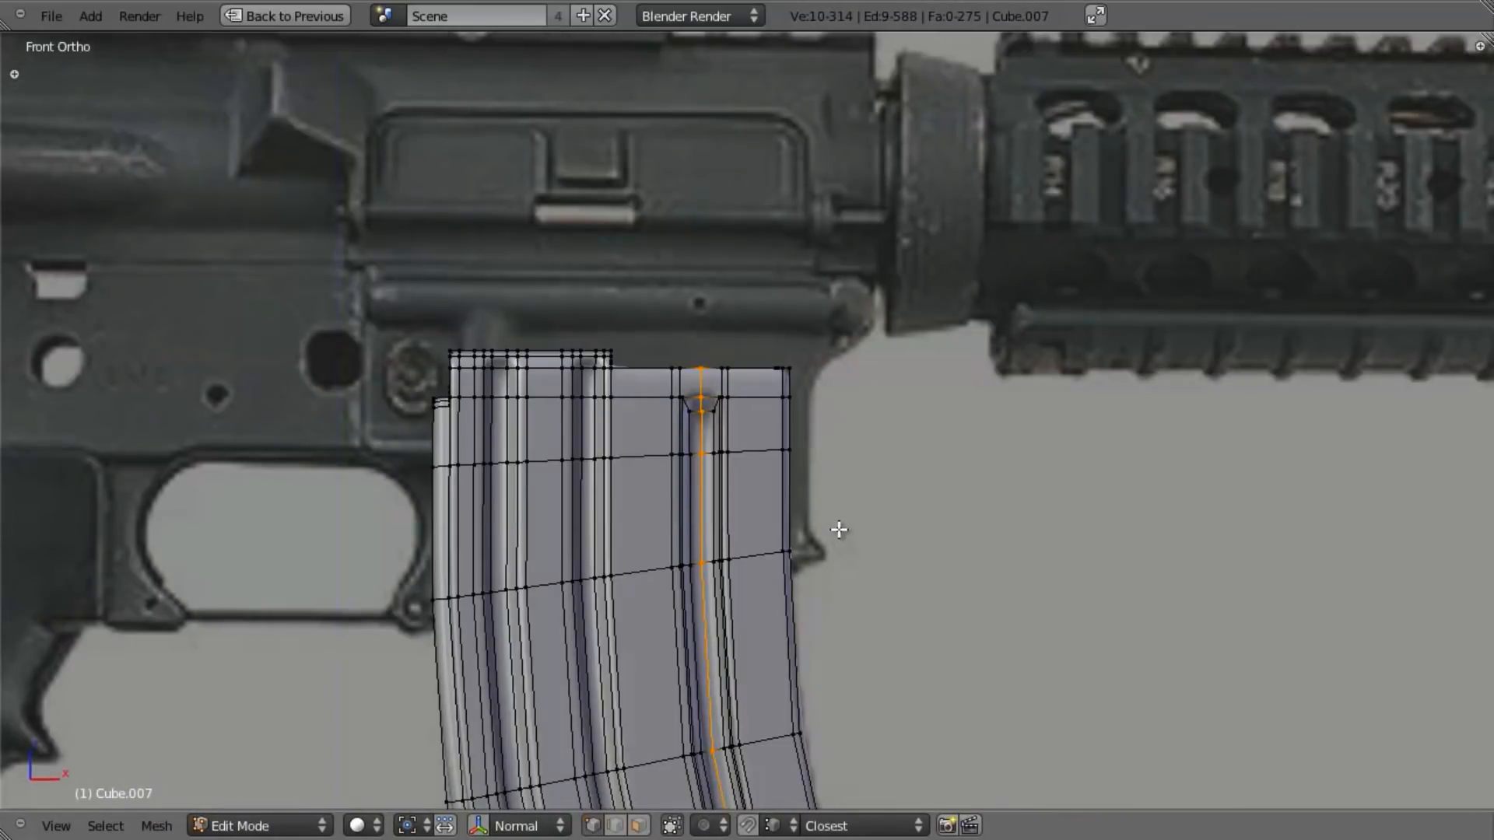
Step: Examine the smoothed magazine against the reference photo and inspect its open bottom edge
key(a)
key(Tab)
scroll(833, 482, down, 3)
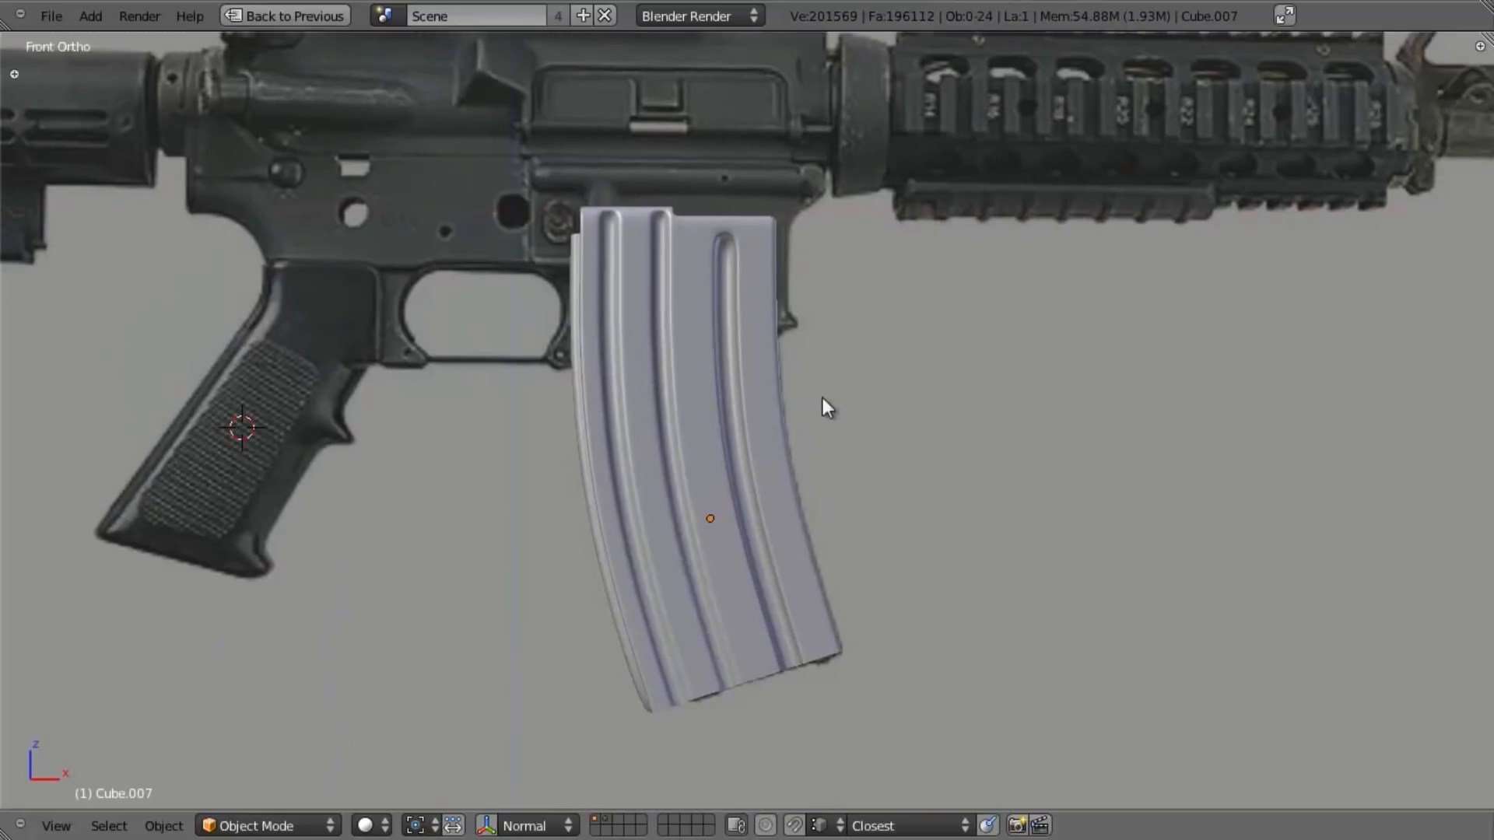
middle_drag(683, 408, 820, 417)
key(KP_1)
scroll(819, 414, up, 5)
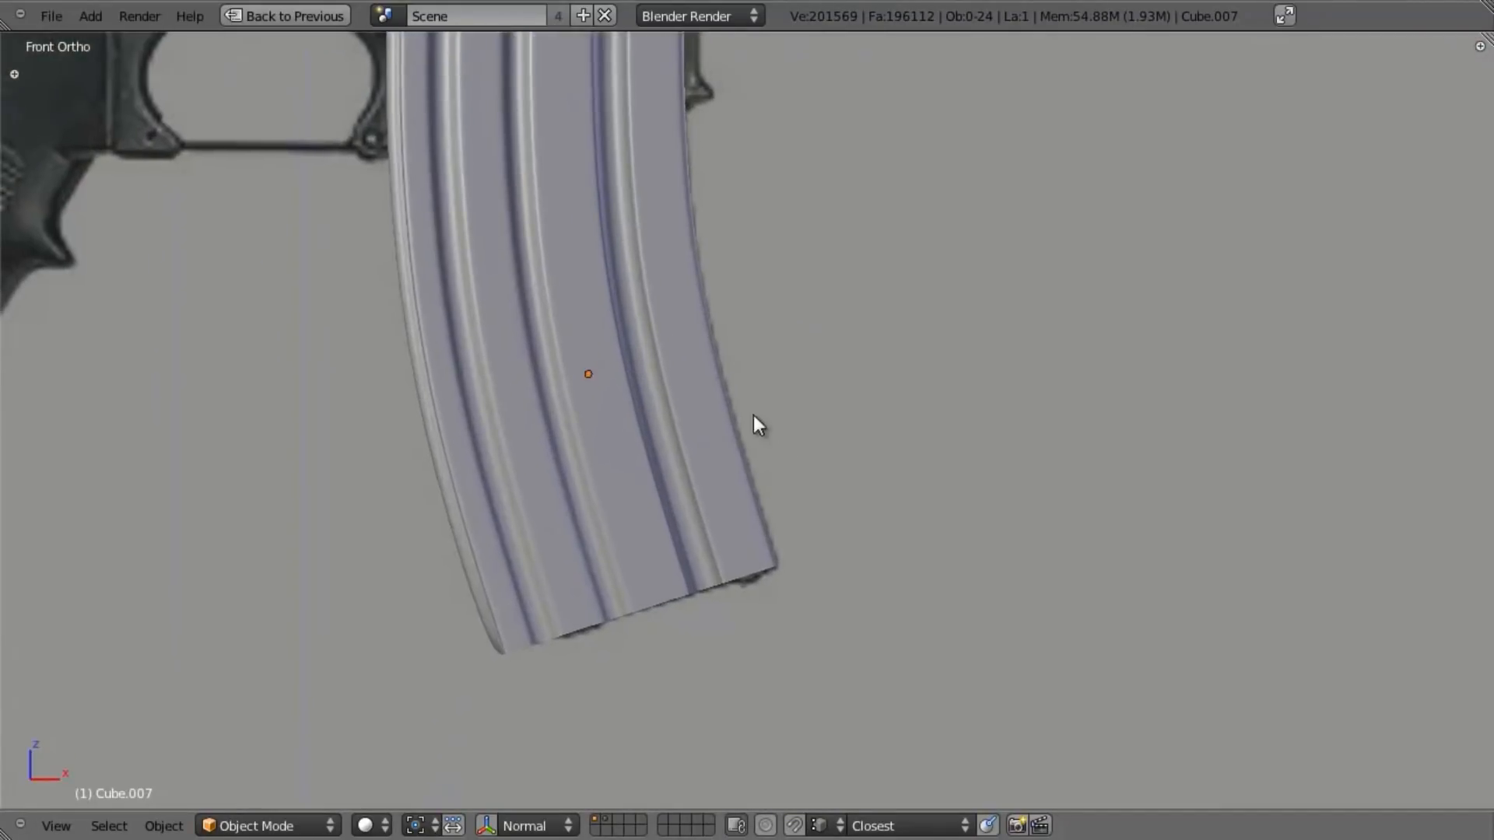
key(Tab)
shift+middle_drag(708, 467, 814, 481)
scroll(857, 537, up, 2)
middle_drag(856, 537, 829, 439)
scroll(827, 439, up, 2)
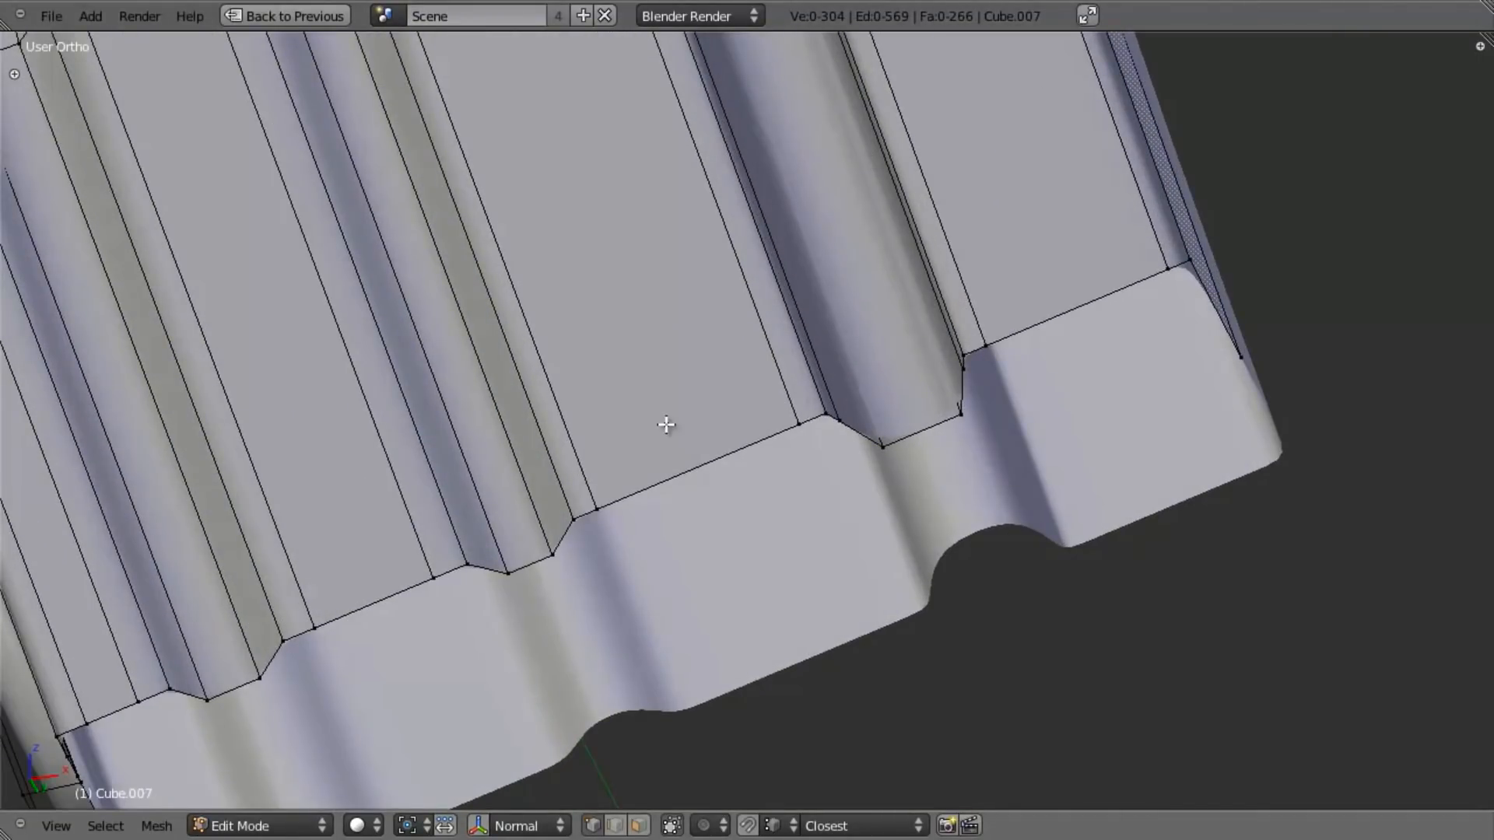
alt+right_click(665, 482)
shift+middle_drag(693, 470, 679, 307)
key(a)
Step: Add an edge loop across the lowest section and slide it close to the magazine's bottom edge
key(KP_1)
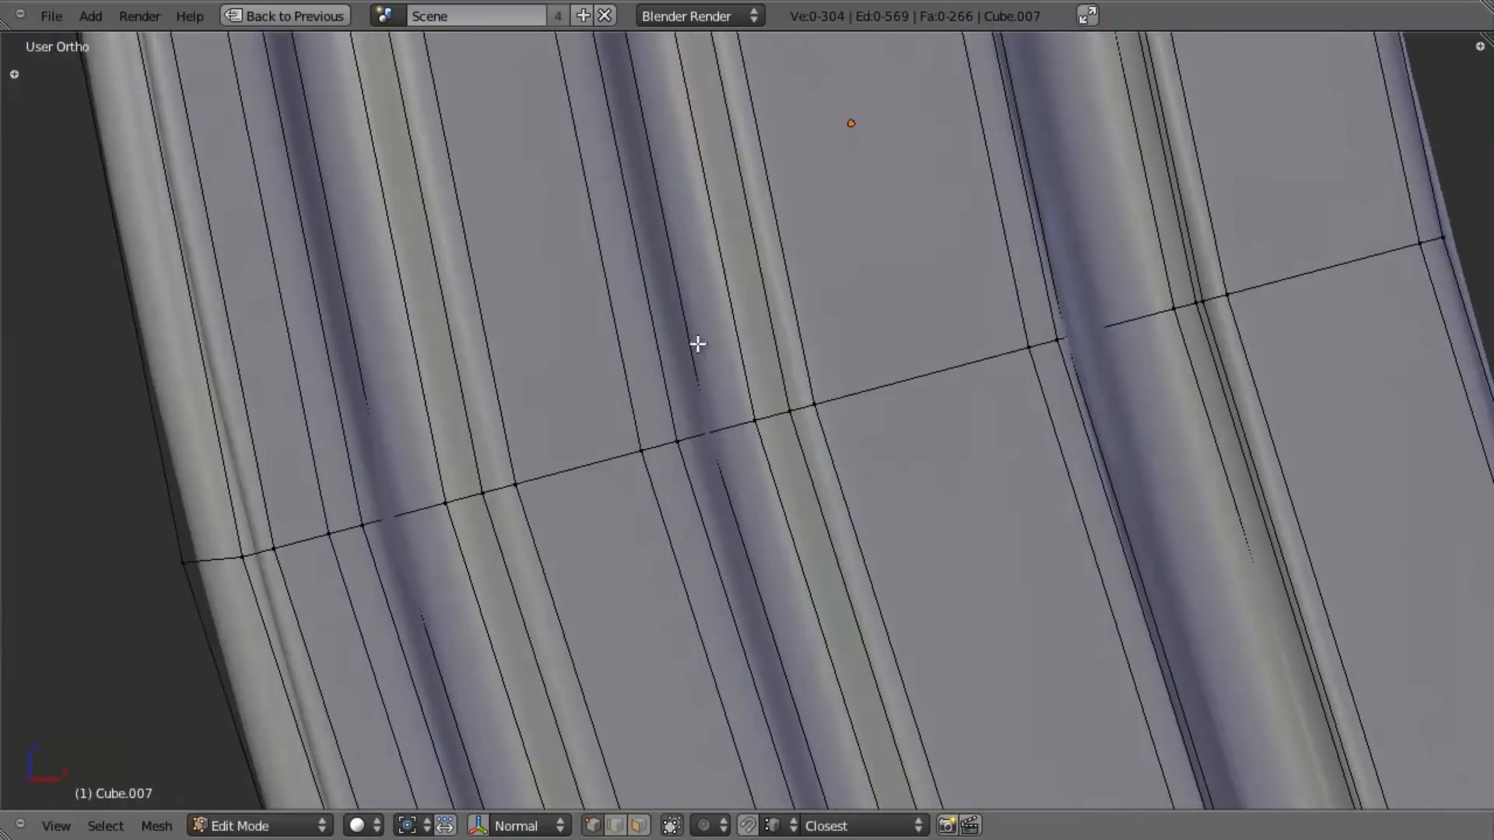
scroll(743, 473, down, 4)
shift+middle_drag(803, 536, 591, 306)
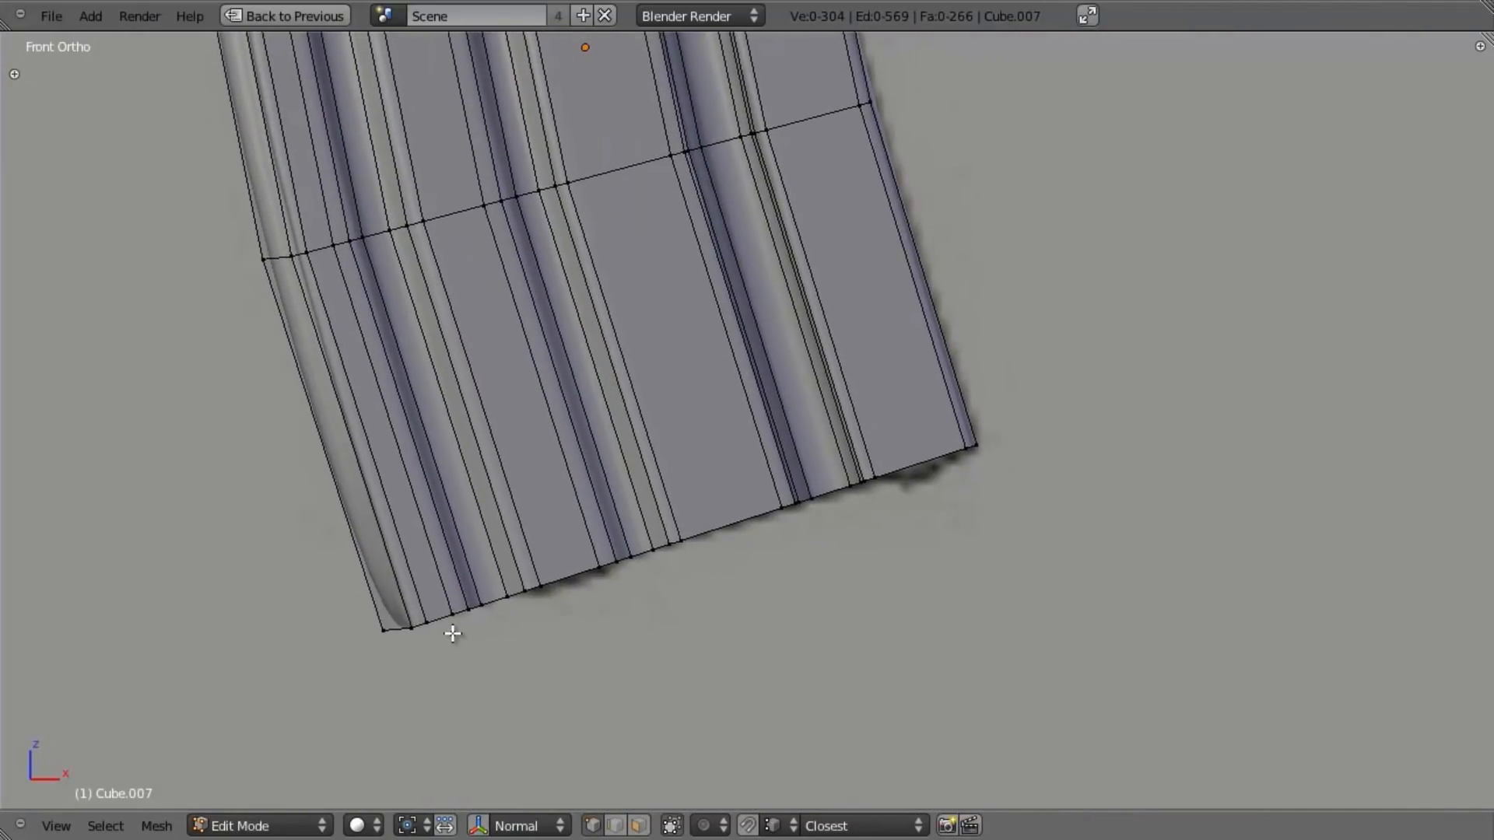
key(a)
key(ctrl+r)
click(450, 549)
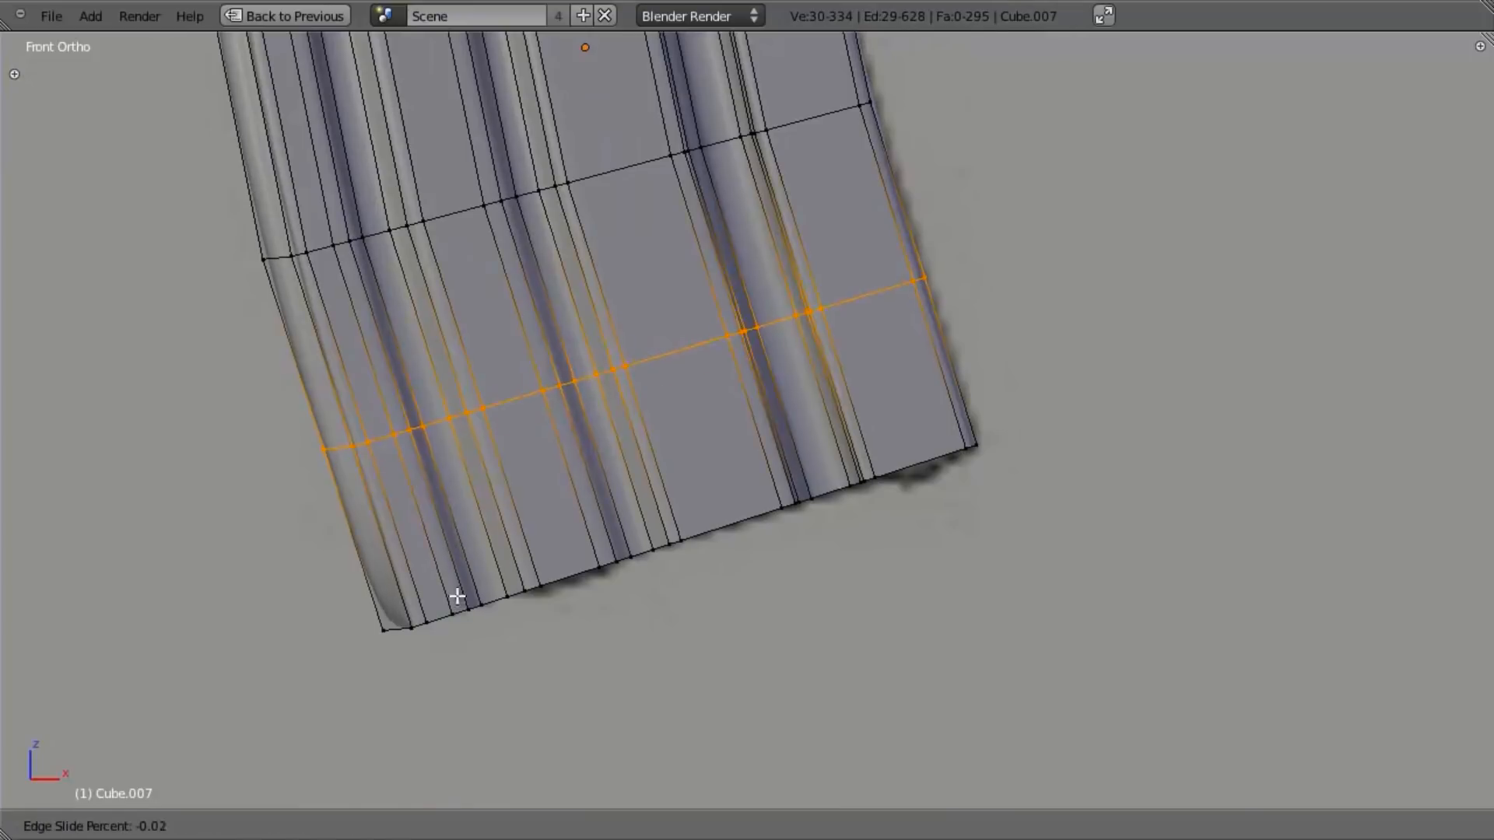
click(471, 726)
Step: Delete the single vertex at the rear corner of the magazine's open bottom edge
middle_drag(578, 561, 749, 267)
key(Tab)
shift+middle_drag(389, 794, 683, 483)
right_click(660, 427)
key(x)
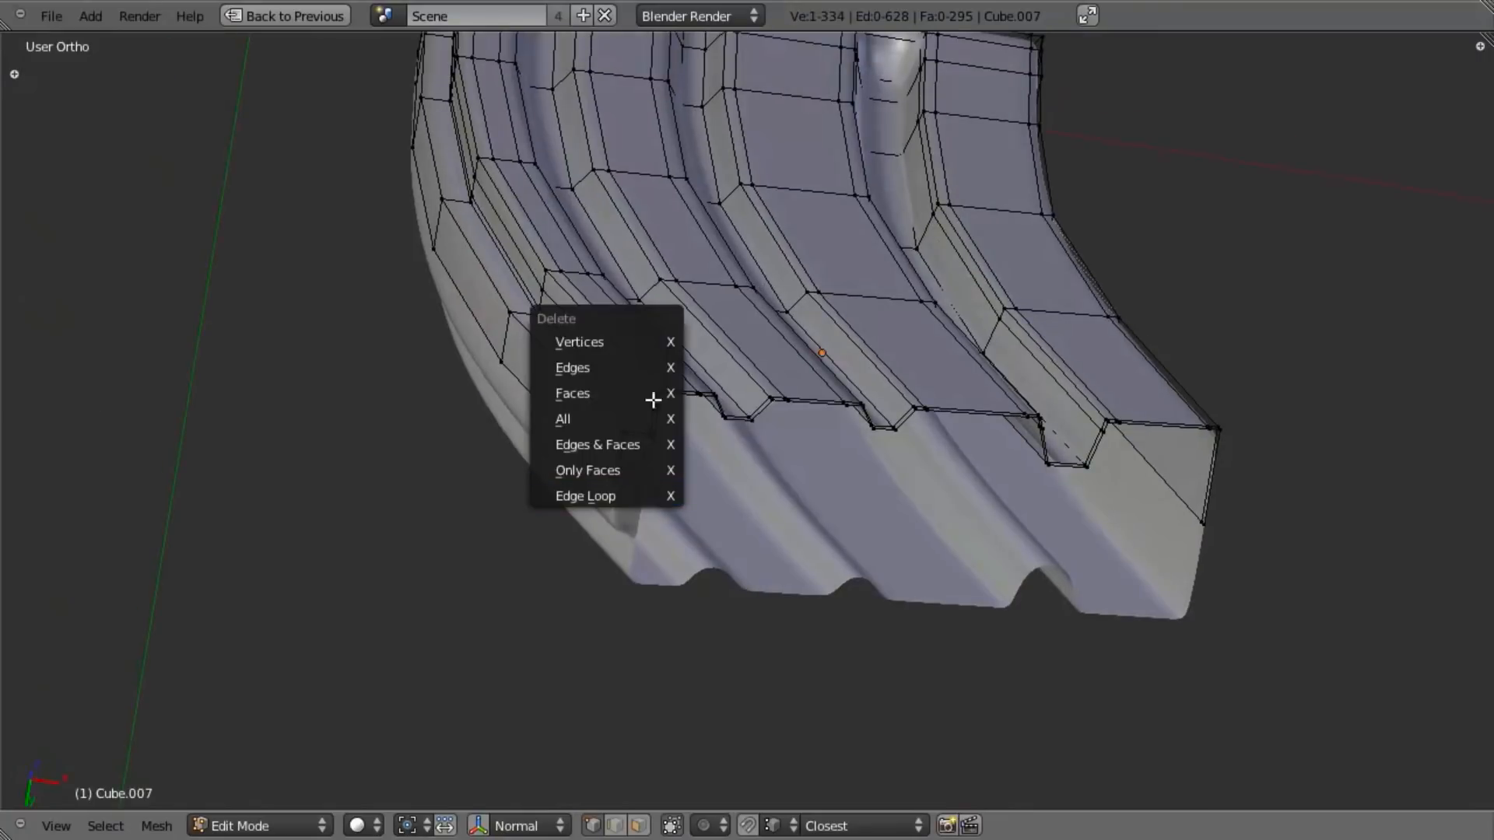
click(650, 340)
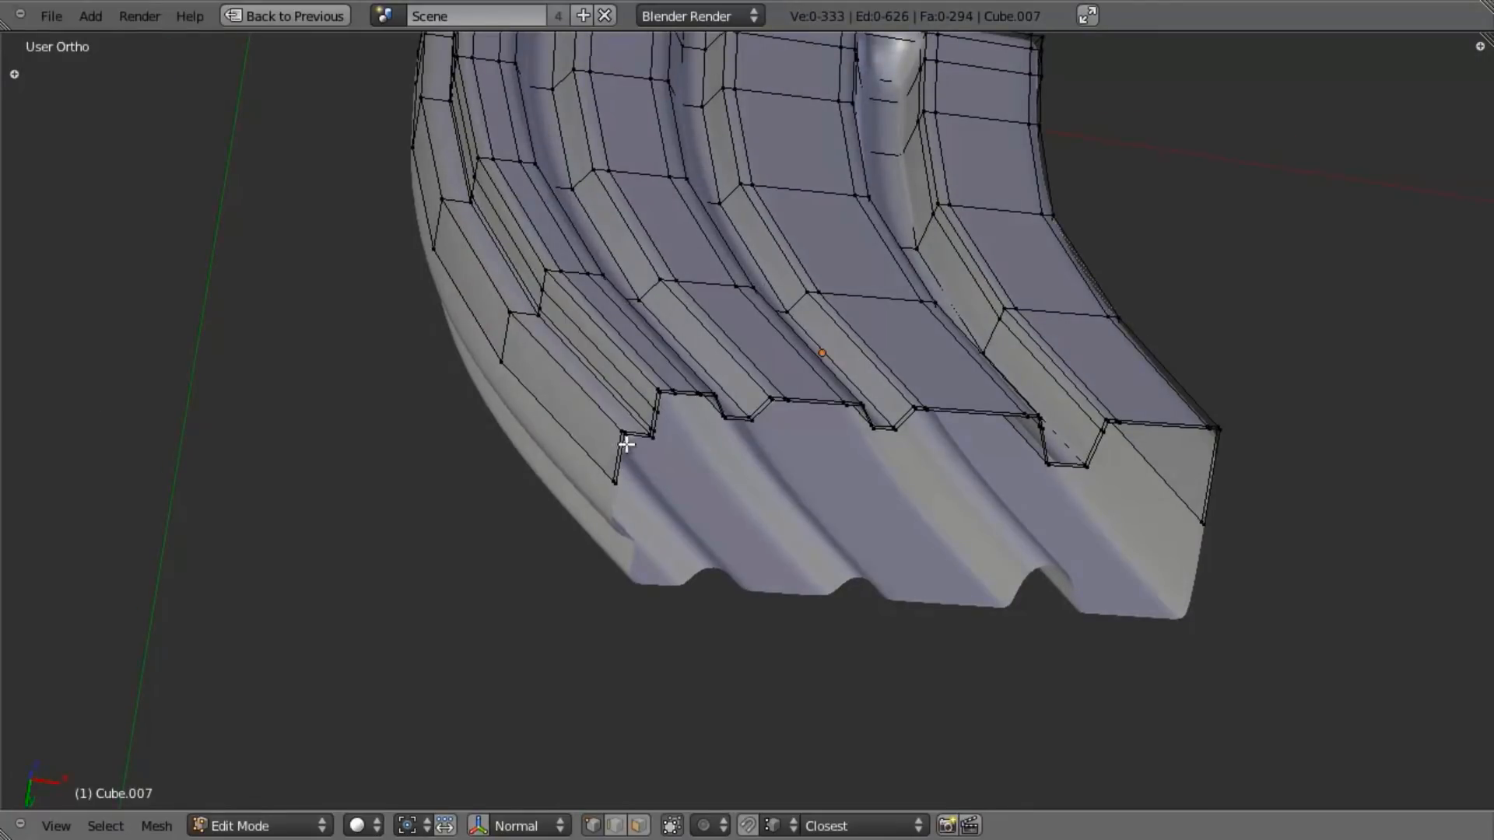
Step: Move the bottom rear corner vertices up about 0.04 and back about 0.01 in front view
scroll(626, 448, up, 1)
key(KP_1)
shift+middle_drag(614, 603, 640, 187)
key(z)
key(b)
drag(572, 571, 623, 690)
key(g)
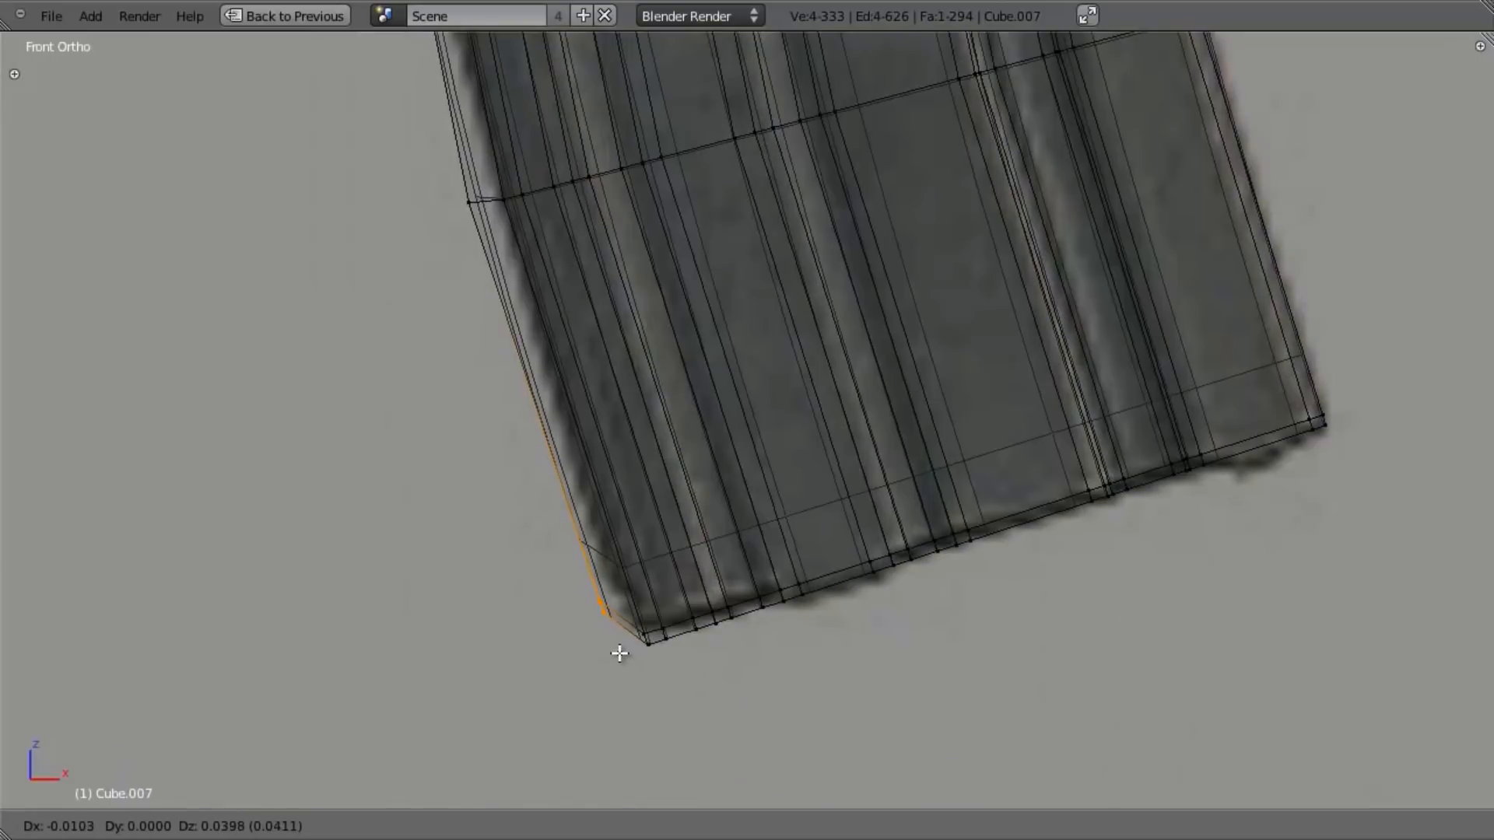
click(620, 653)
key(Tab)
key(z)
scroll(717, 674, down, 4)
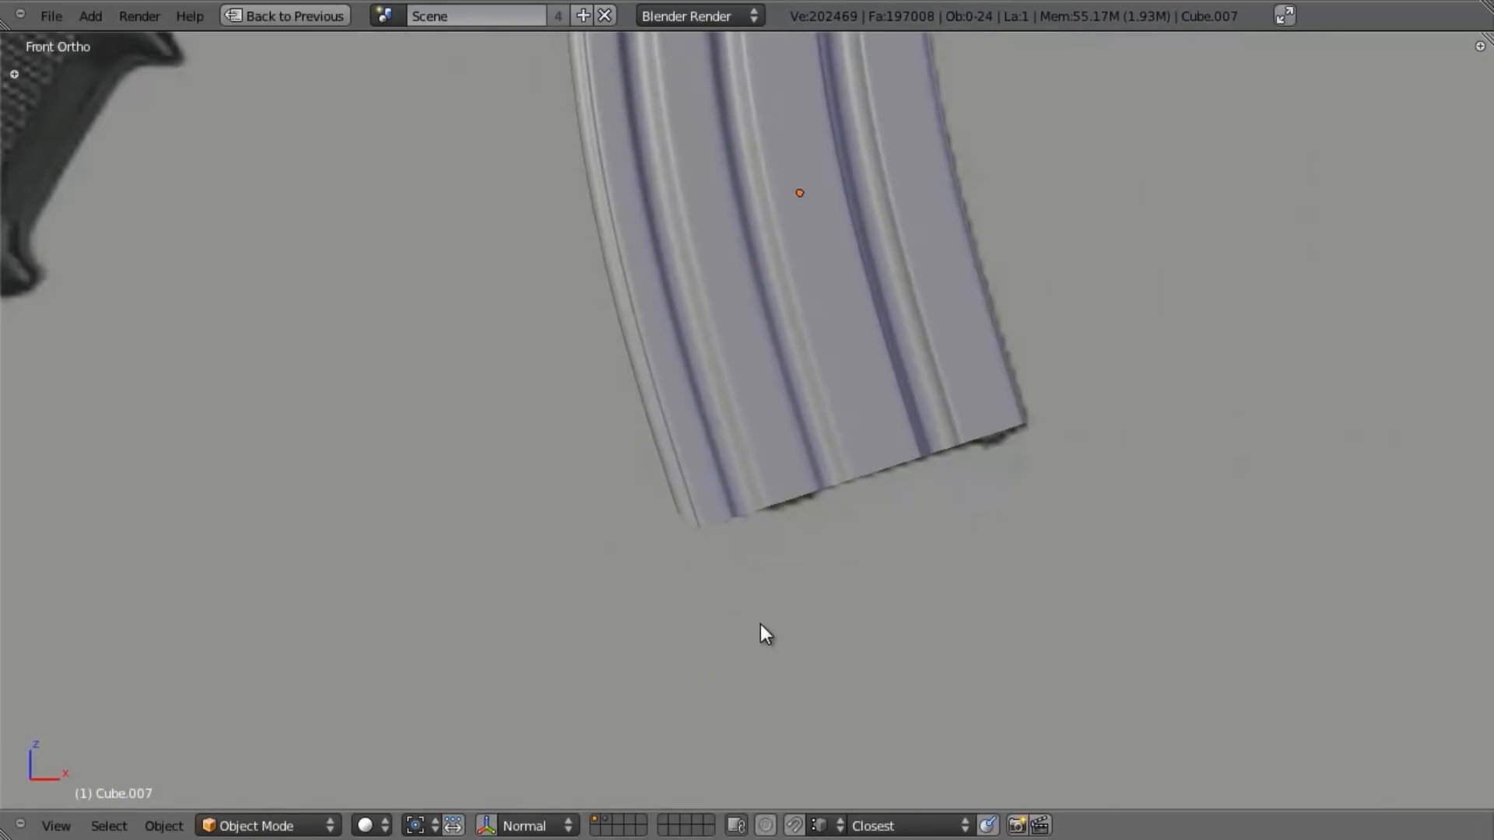
Step: Nudge the bottom rear corner vertices to fine-tune the slanted corner
key(Tab)
scroll(694, 611, up, 5)
key(g)
click(698, 626)
key(a)
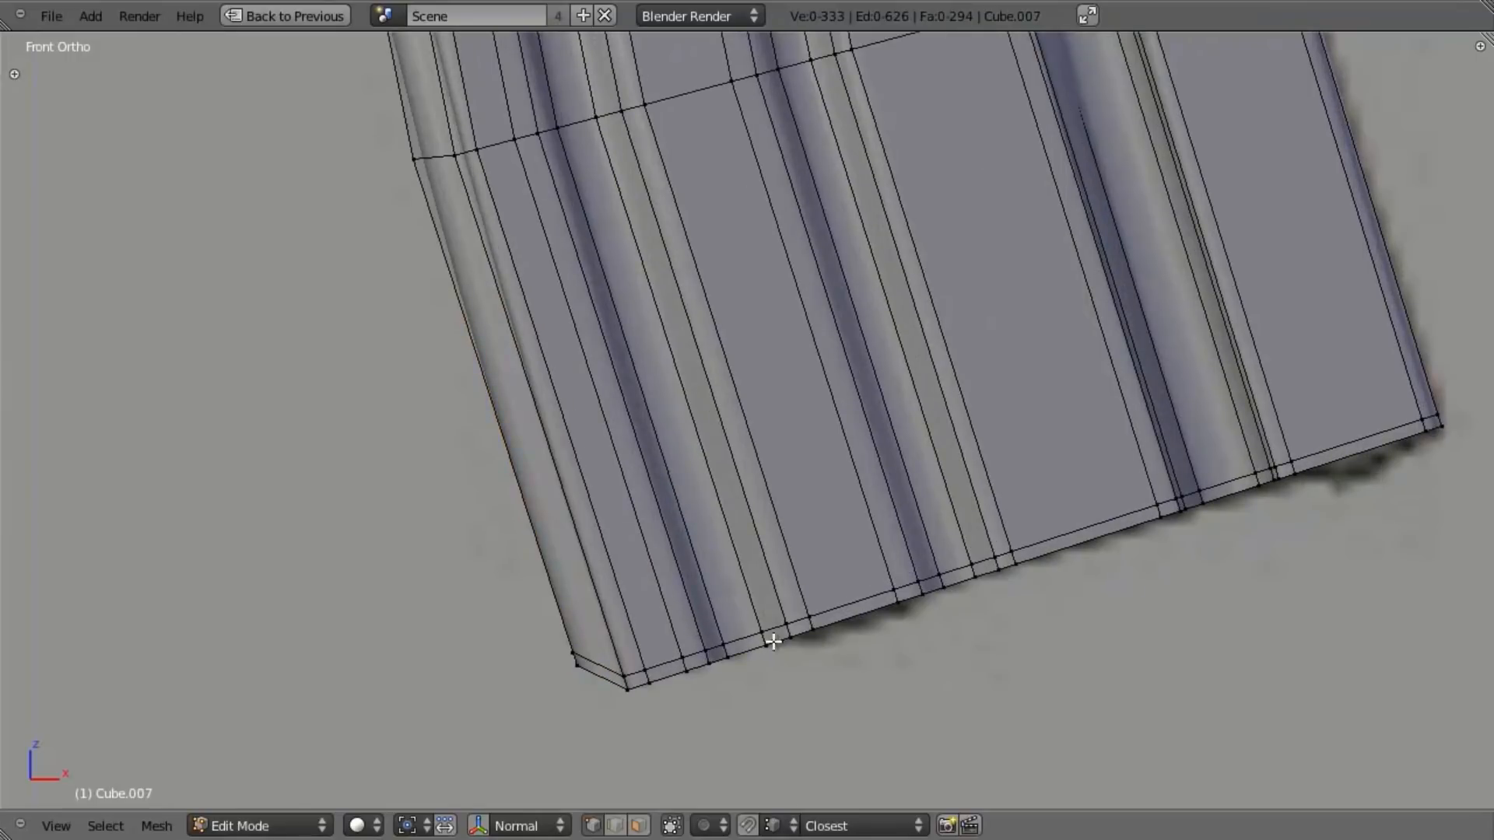
shift+middle_drag(778, 634, 739, 599)
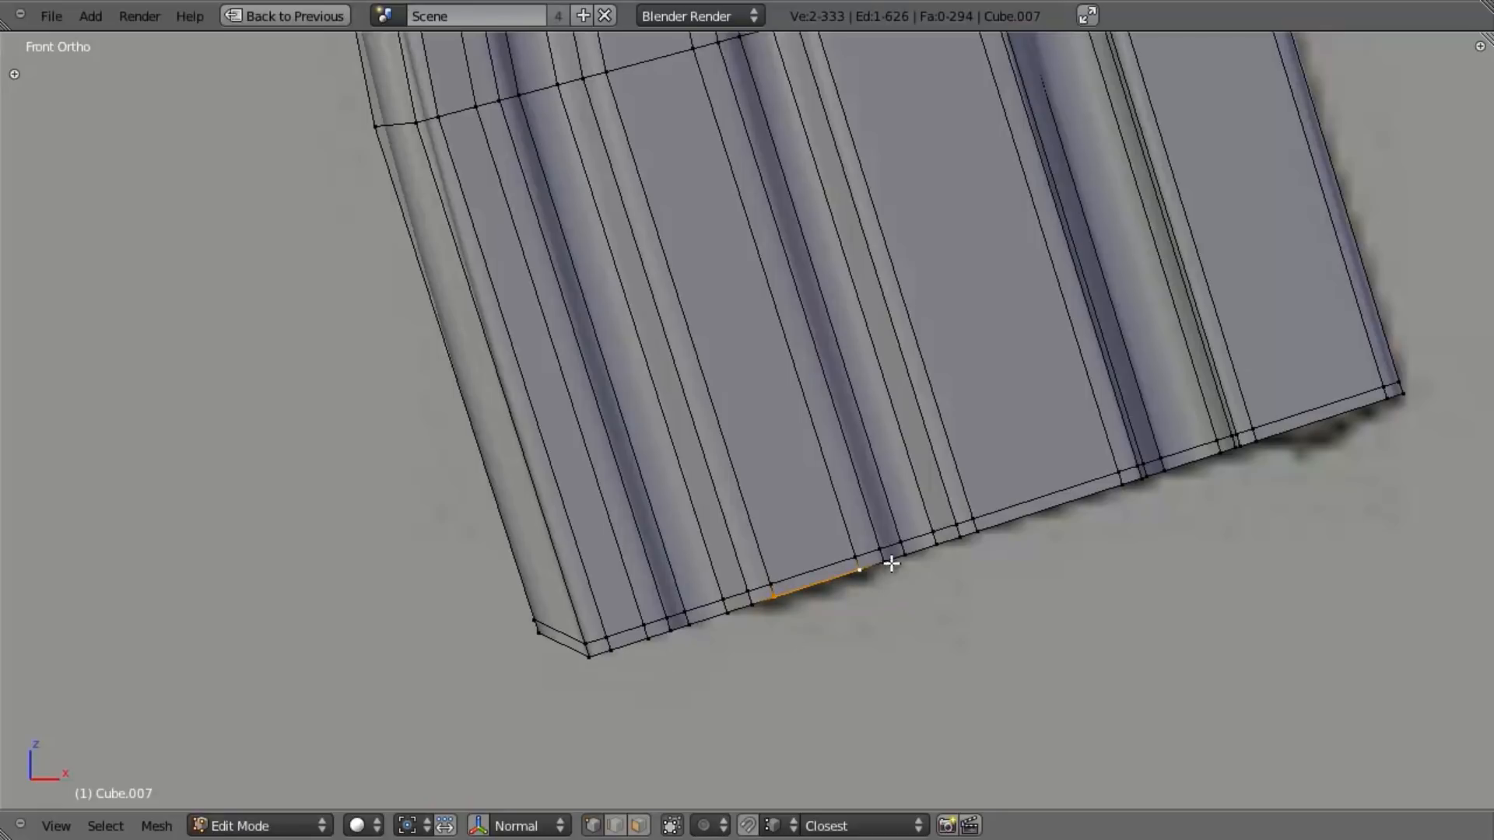
Step: Add two edge loops lengthwise down the flat panel nearest the magazine's front edge
shift+middle_drag(875, 571, 706, 592)
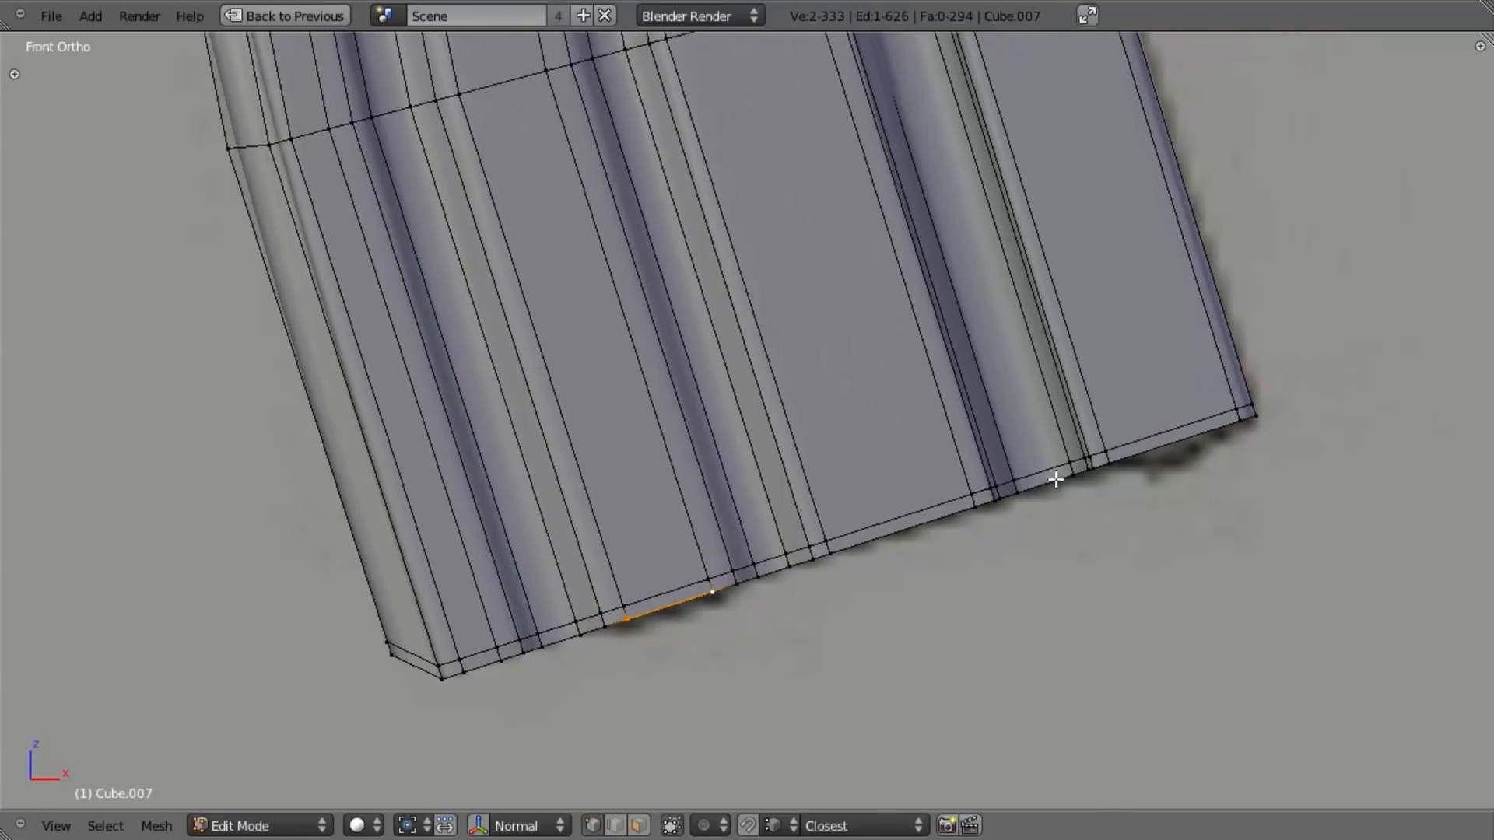
shift+middle_drag(1139, 465, 1077, 495)
key(ctrl+r)
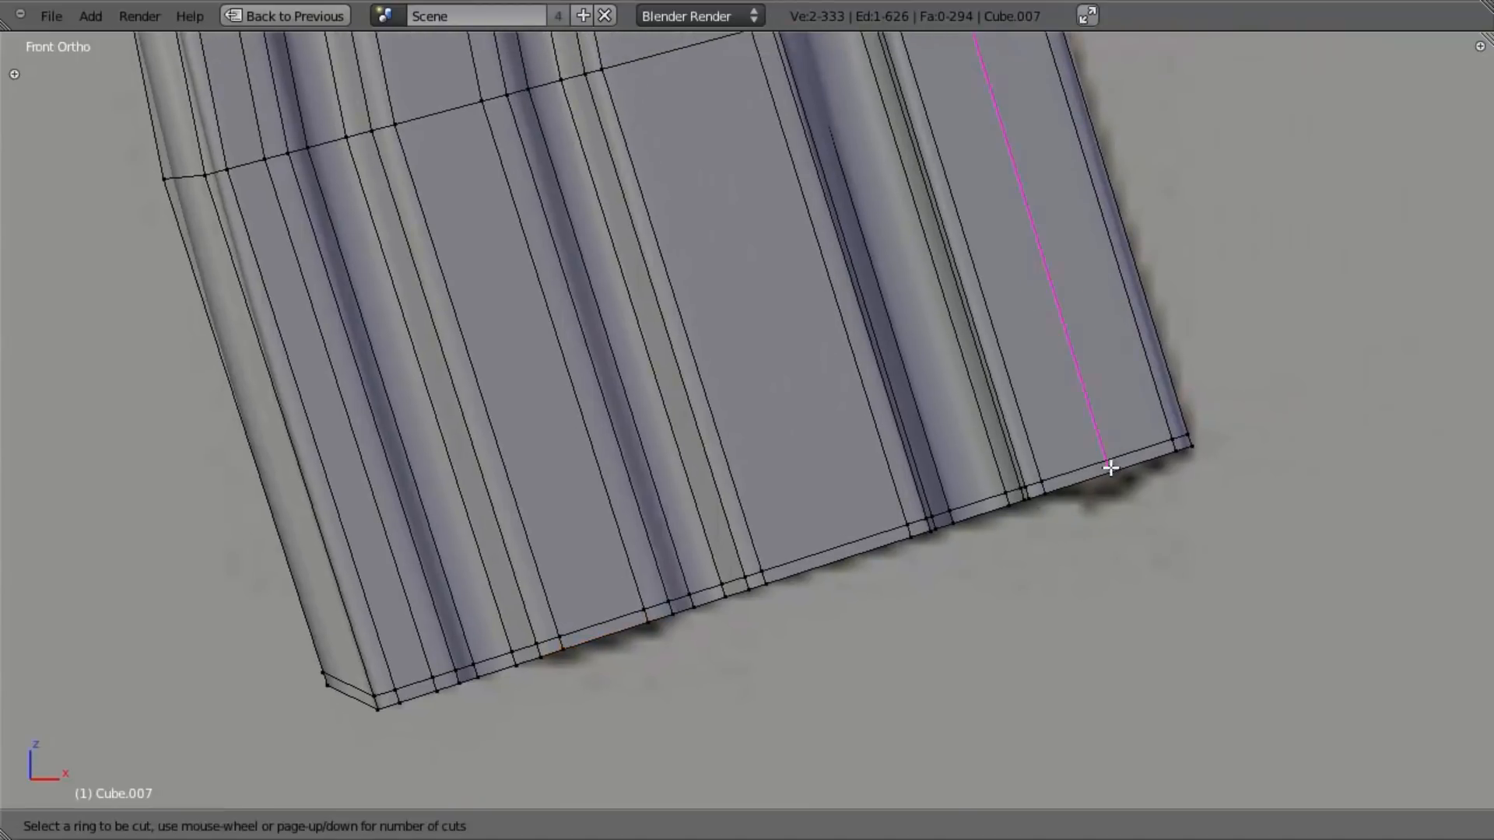
click(1110, 467)
right_click(1112, 469)
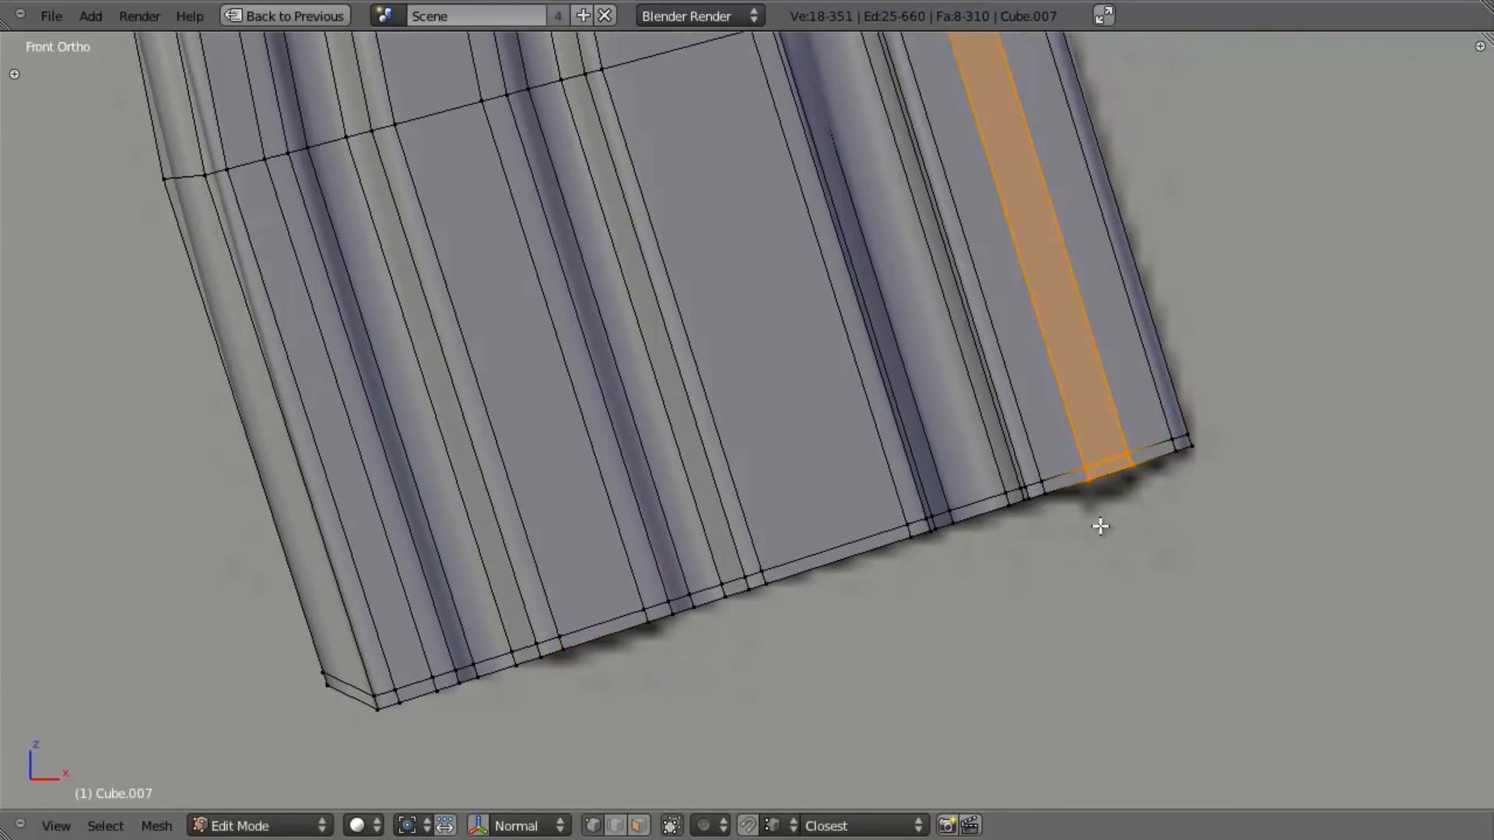
scroll(1074, 421, down, 5)
scroll(1004, 436, up, 2)
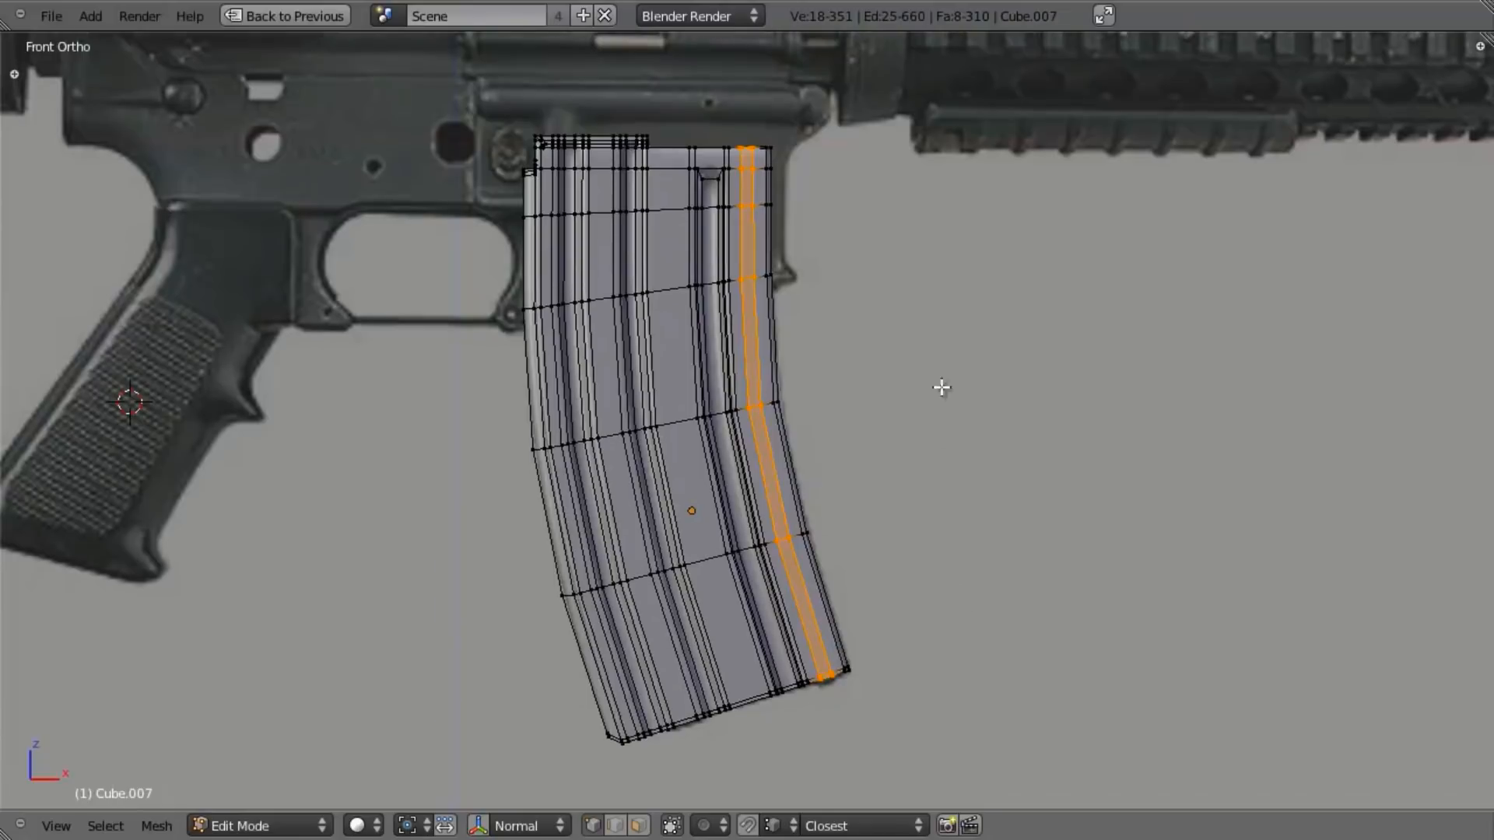
Step: Extrude the two short bottom edges over the photo's tabs down by about 0.005, and again by about 0.0135
scroll(938, 466, up, 6)
scroll(938, 475, up, 3)
right_click(919, 447)
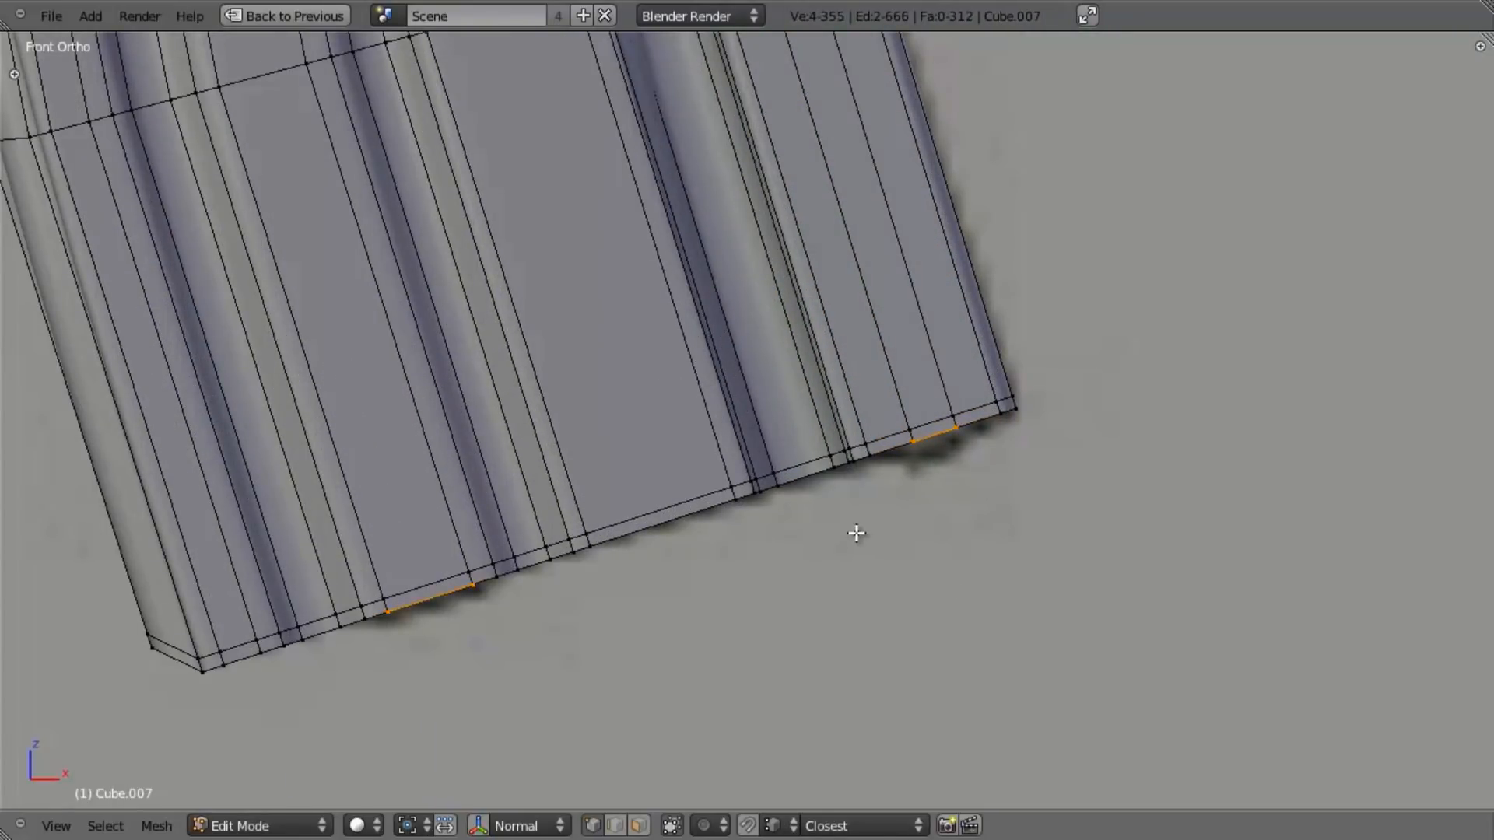
key(g)
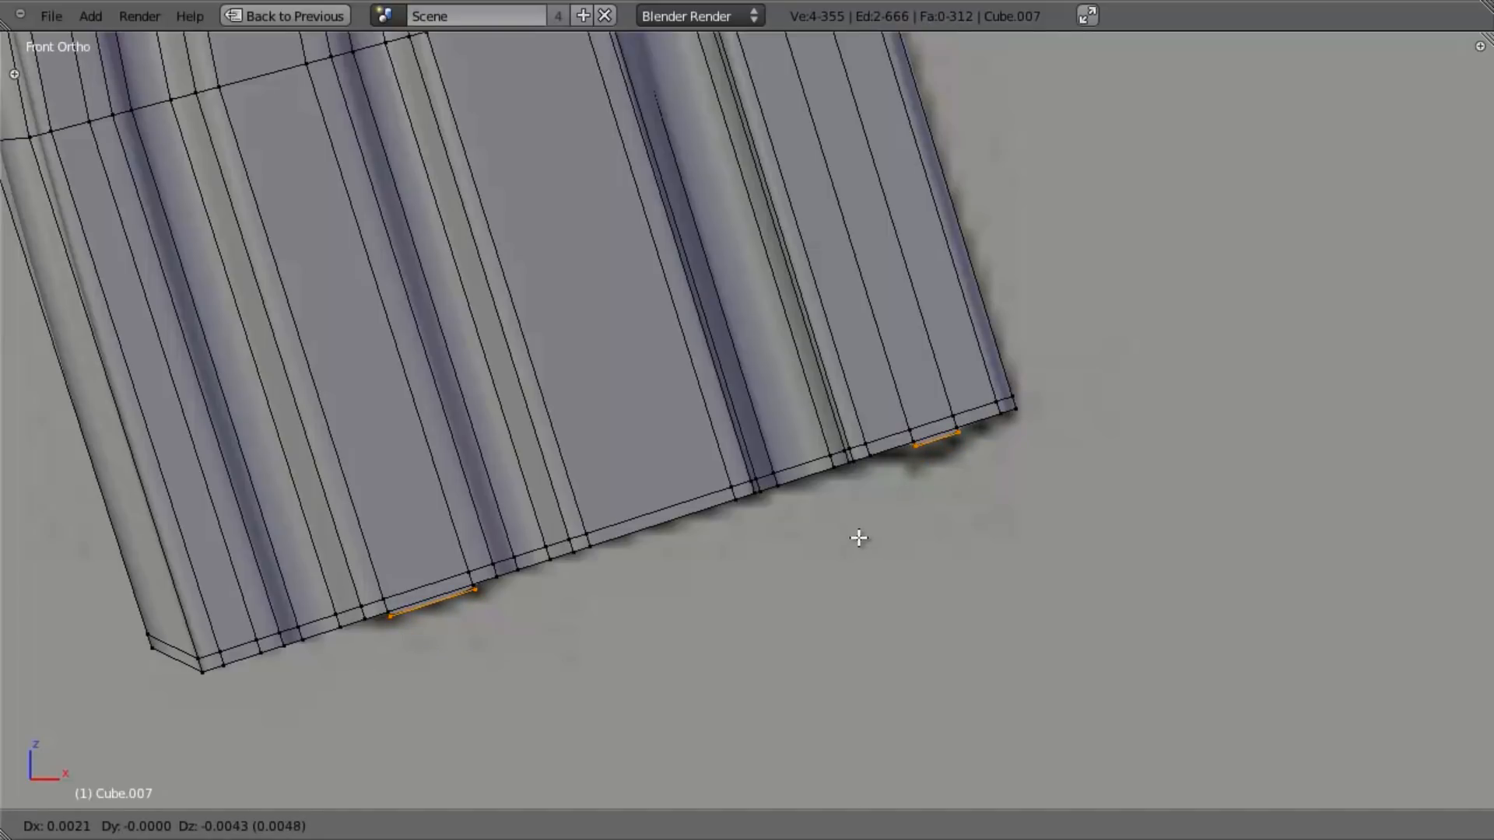
click(859, 538)
key(e)
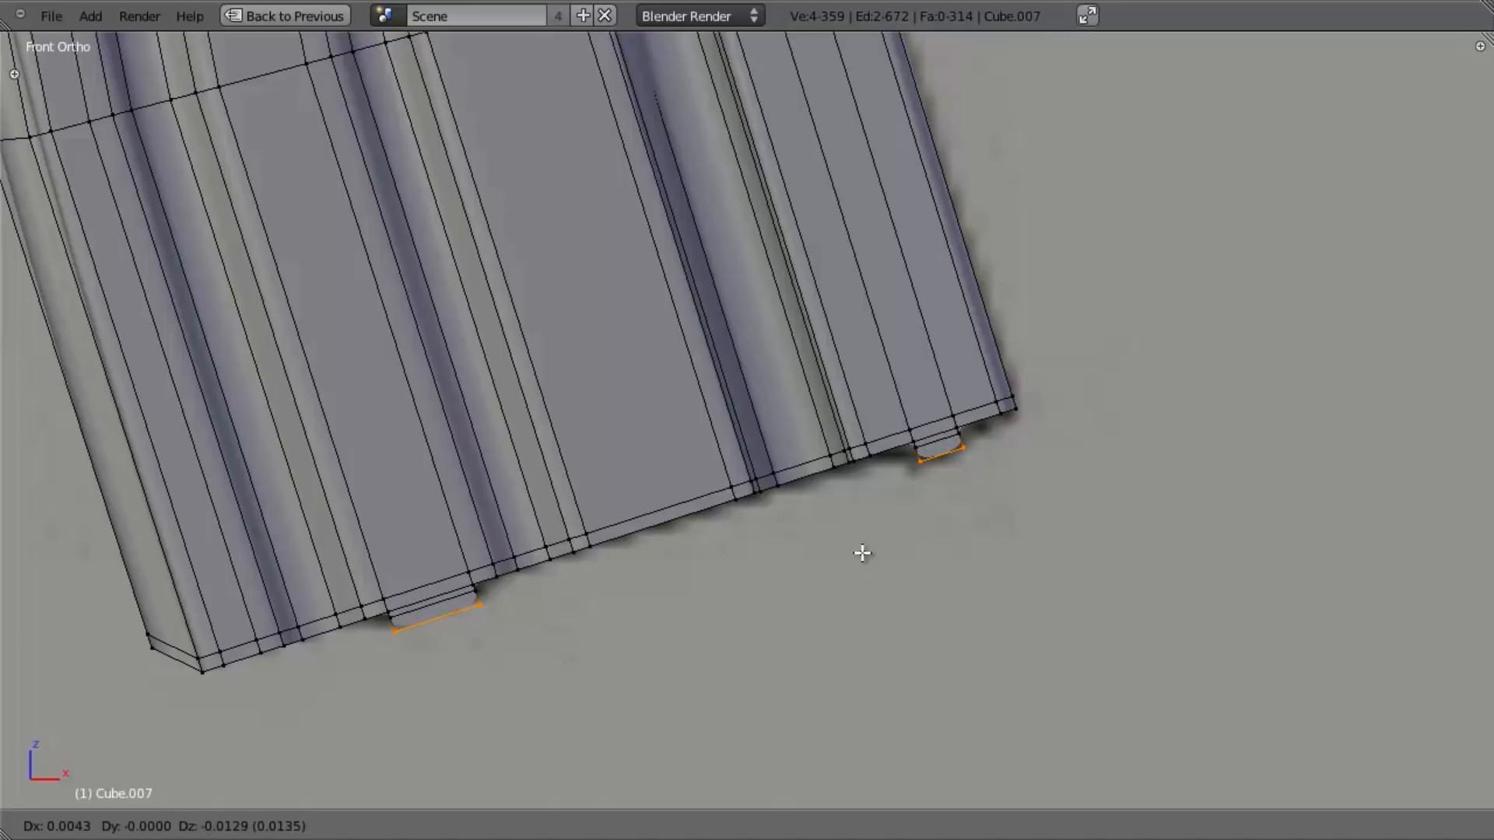
click(862, 554)
Step: Extrude both tabs' lower edges inward along Y by about 0.06
middle_drag(860, 366, 883, 571)
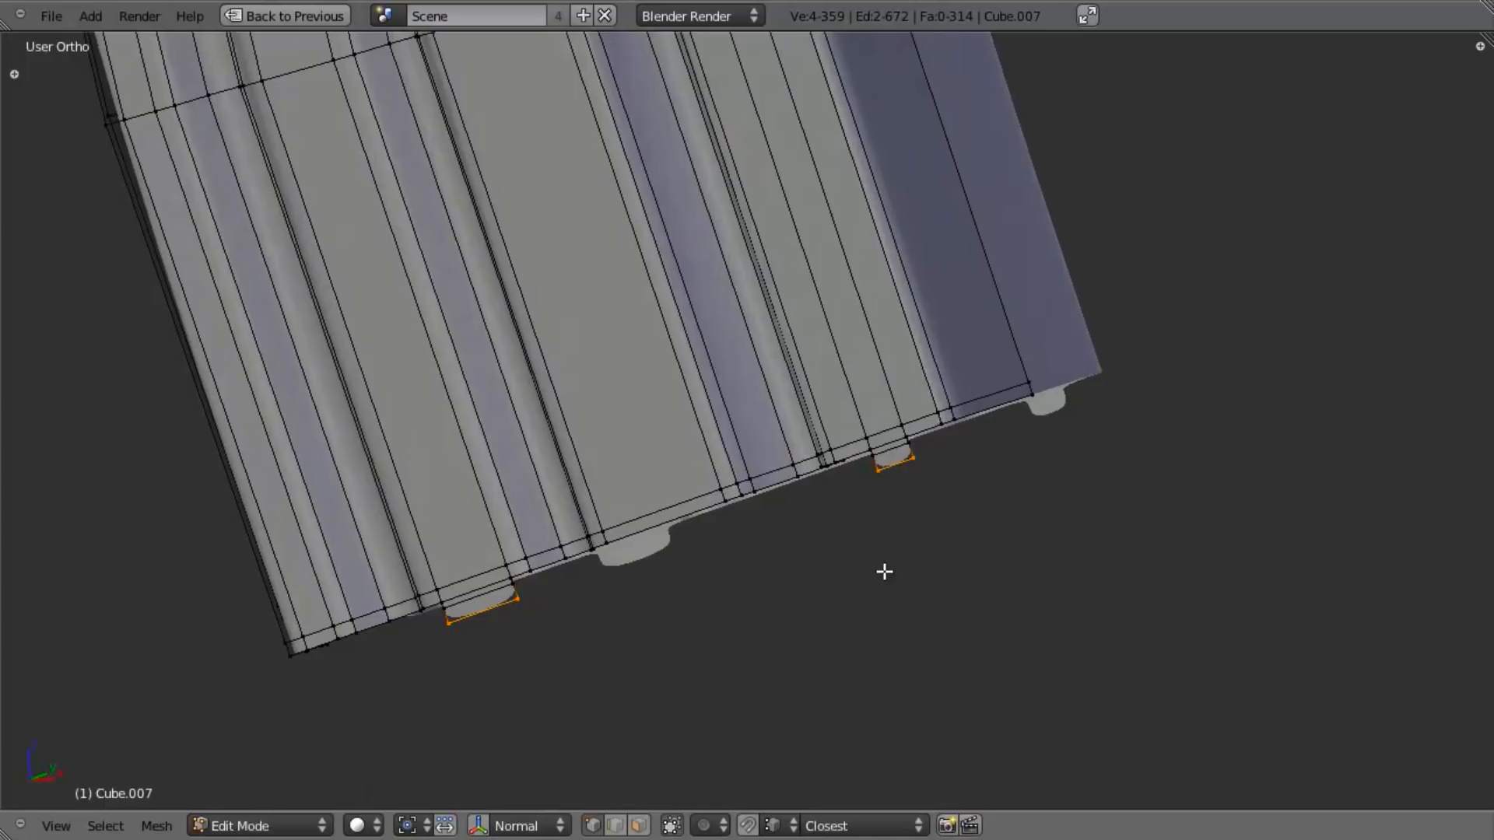
key(e)
key(y)
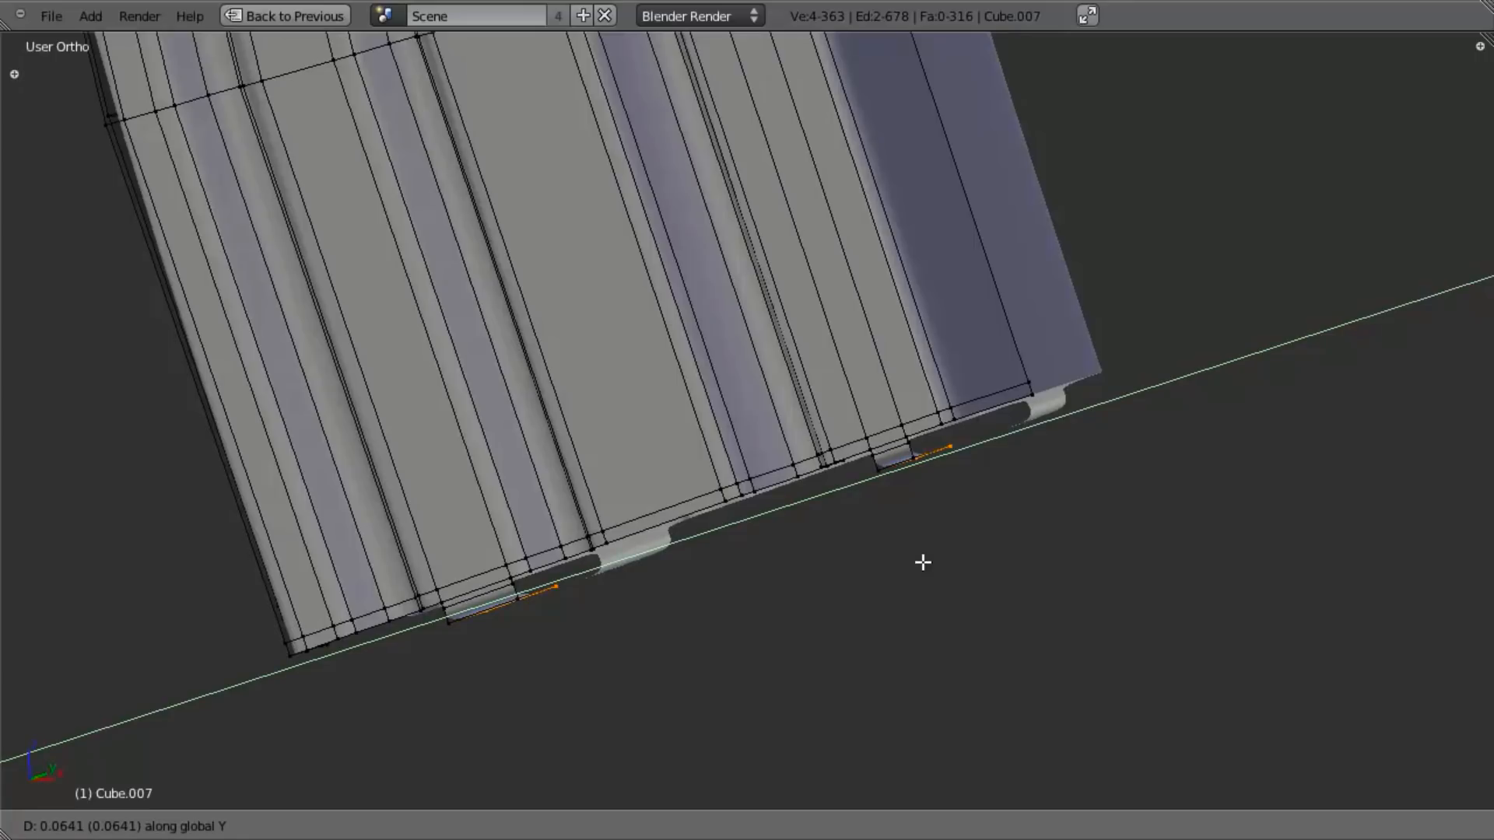
click(916, 562)
Step: Reposition the folded tabs' inner edges along the Y axis
middle_drag(877, 613, 799, 476)
key(g)
key(y)
click(850, 417)
scroll(794, 428, down, 3)
key(g)
key(y)
click(797, 474)
Step: Examine the folded tabs against the reference photo in front view and in the smoothed model
key(KP_1)
shift+middle_drag(874, 617, 841, 600)
scroll(875, 599, up, 3)
key(z)
key(a)
key(b)
drag(837, 493, 888, 609)
key(z)
shift+middle_drag(878, 660, 854, 597)
key(a)
shift+middle_drag(781, 633, 786, 611)
middle_drag(827, 561, 841, 484)
key(Tab)
scroll(810, 587, down, 5)
Step: Add one edge loop across the folded part of each bottom tab
key(Tab)
scroll(840, 483, up, 5)
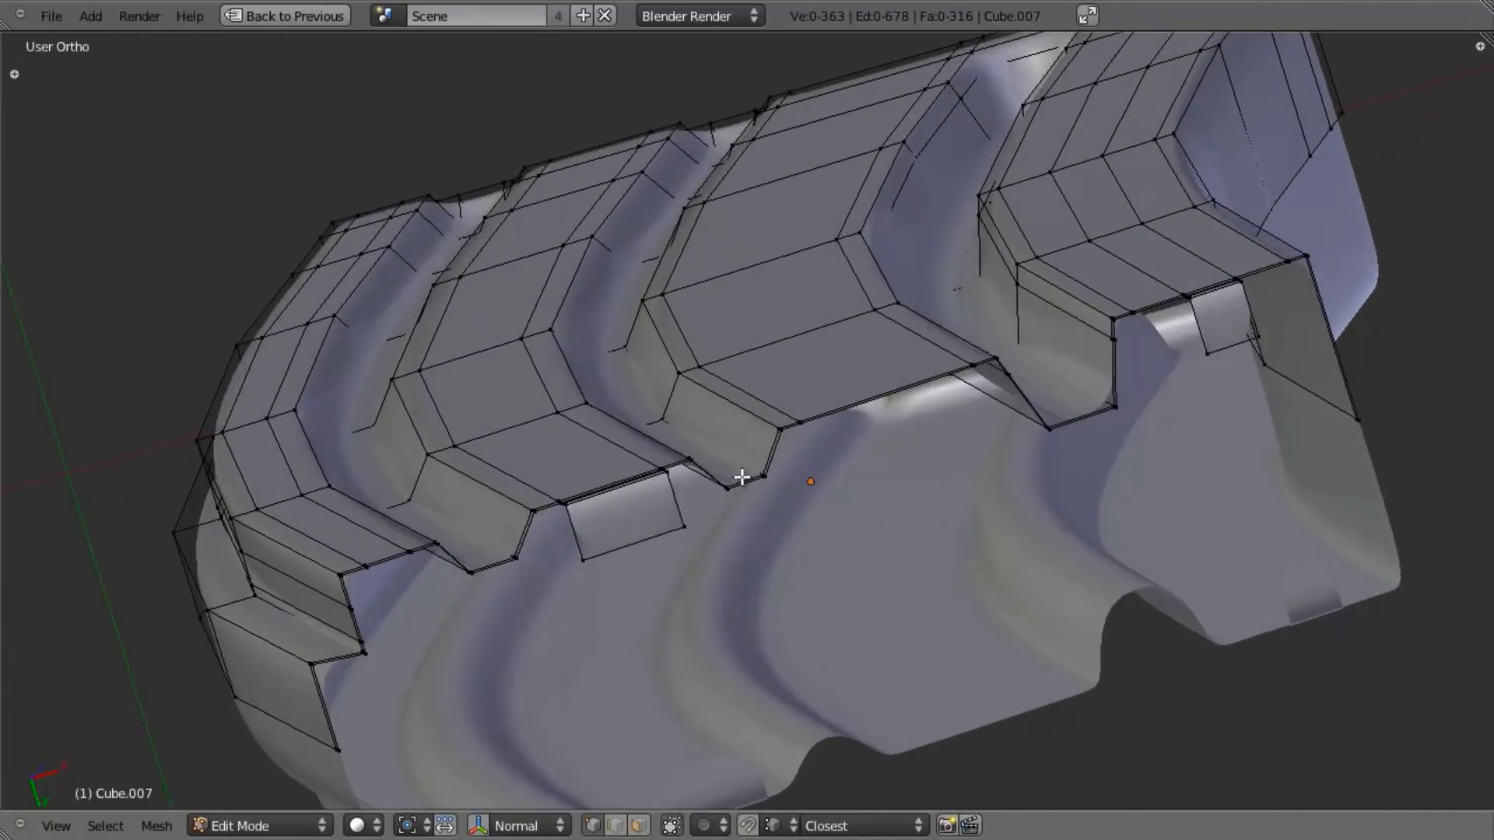
key(ctrl+r)
click(684, 499)
click(685, 498)
key(ctrl+r)
click(1253, 328)
click(1254, 329)
Step: Move both new tab edge loops about 0.009 along Y to sharpen the tab ends
middle_drag(1260, 436, 698, 540)
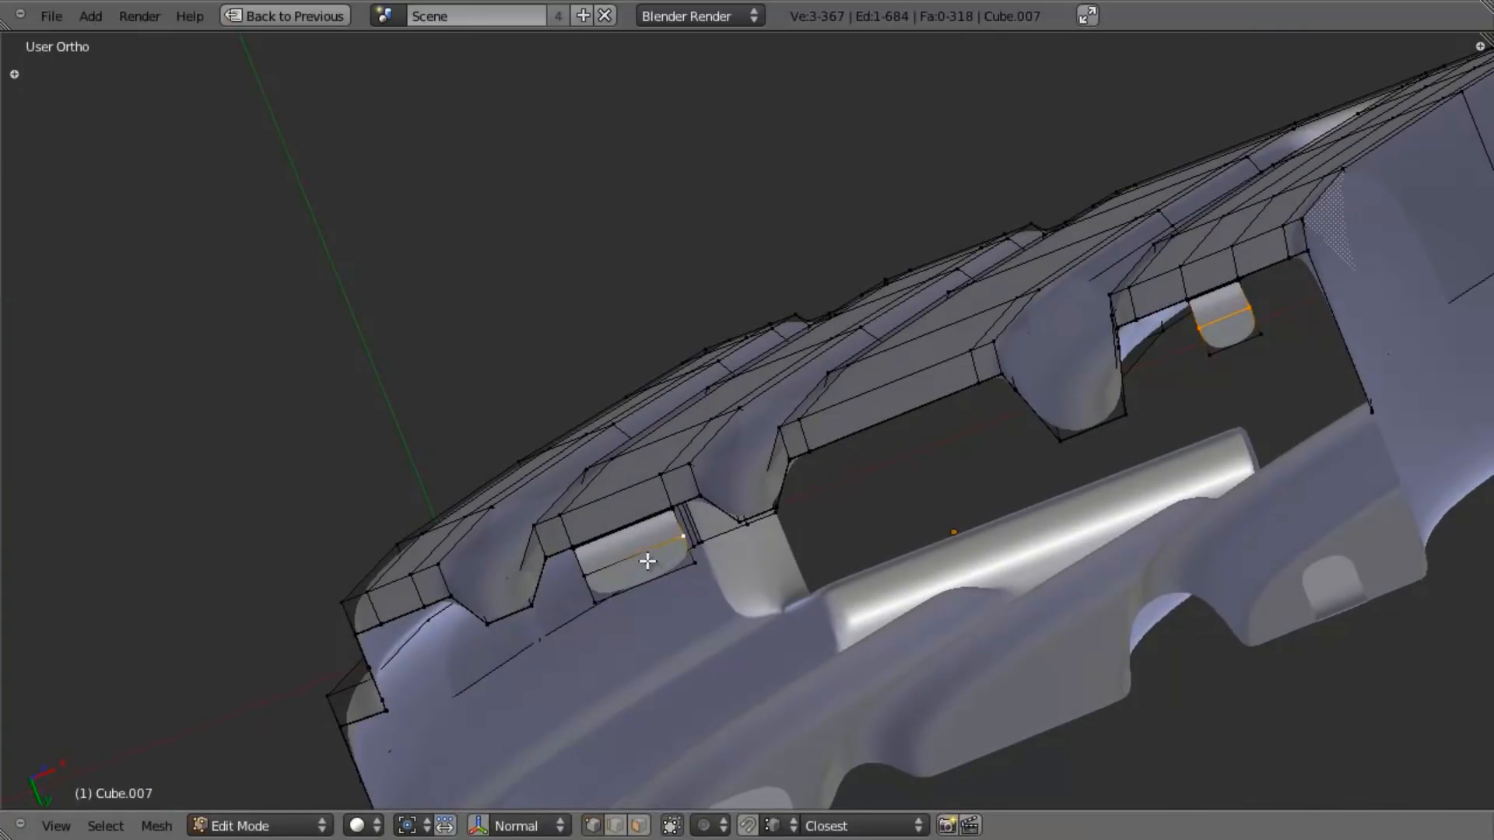
key(g)
key(x)
key(y)
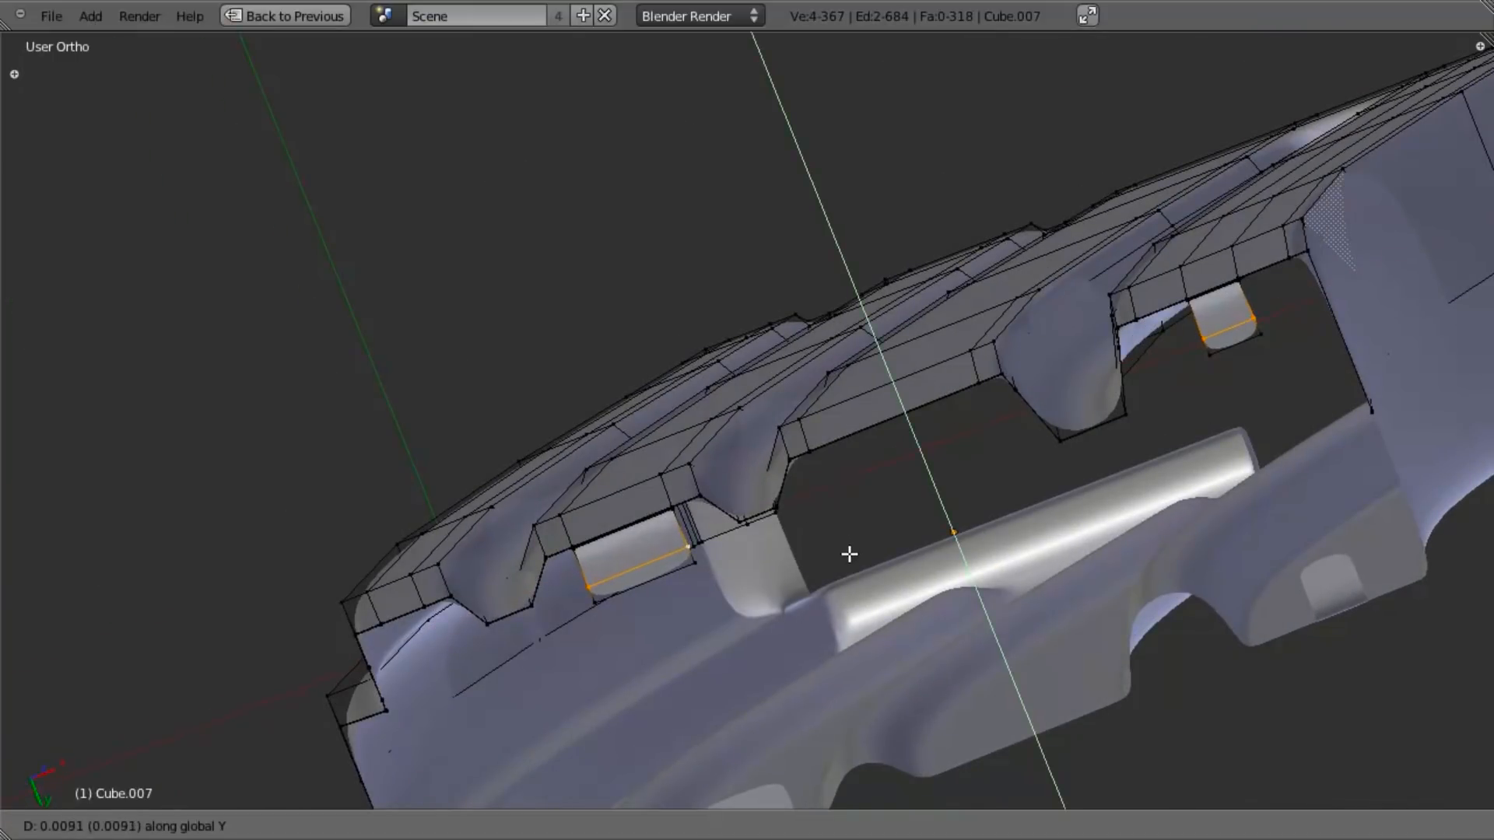
click(850, 556)
key(Tab)
scroll(1089, 413, down, 4)
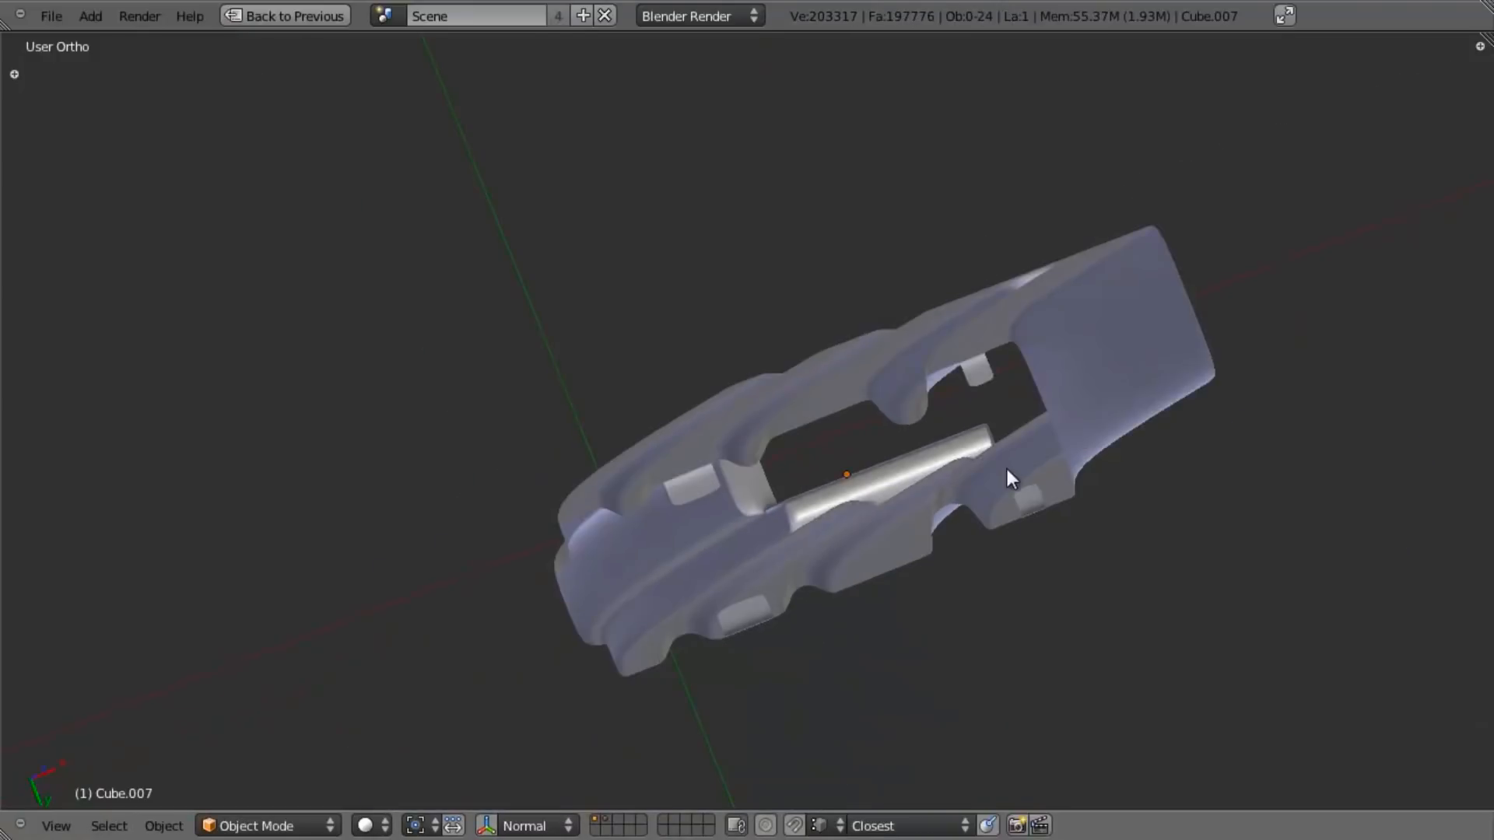
middle_drag(1016, 458, 982, 563)
scroll(934, 549, up, 3)
key(Tab)
key(a)
alt+right_click(709, 461)
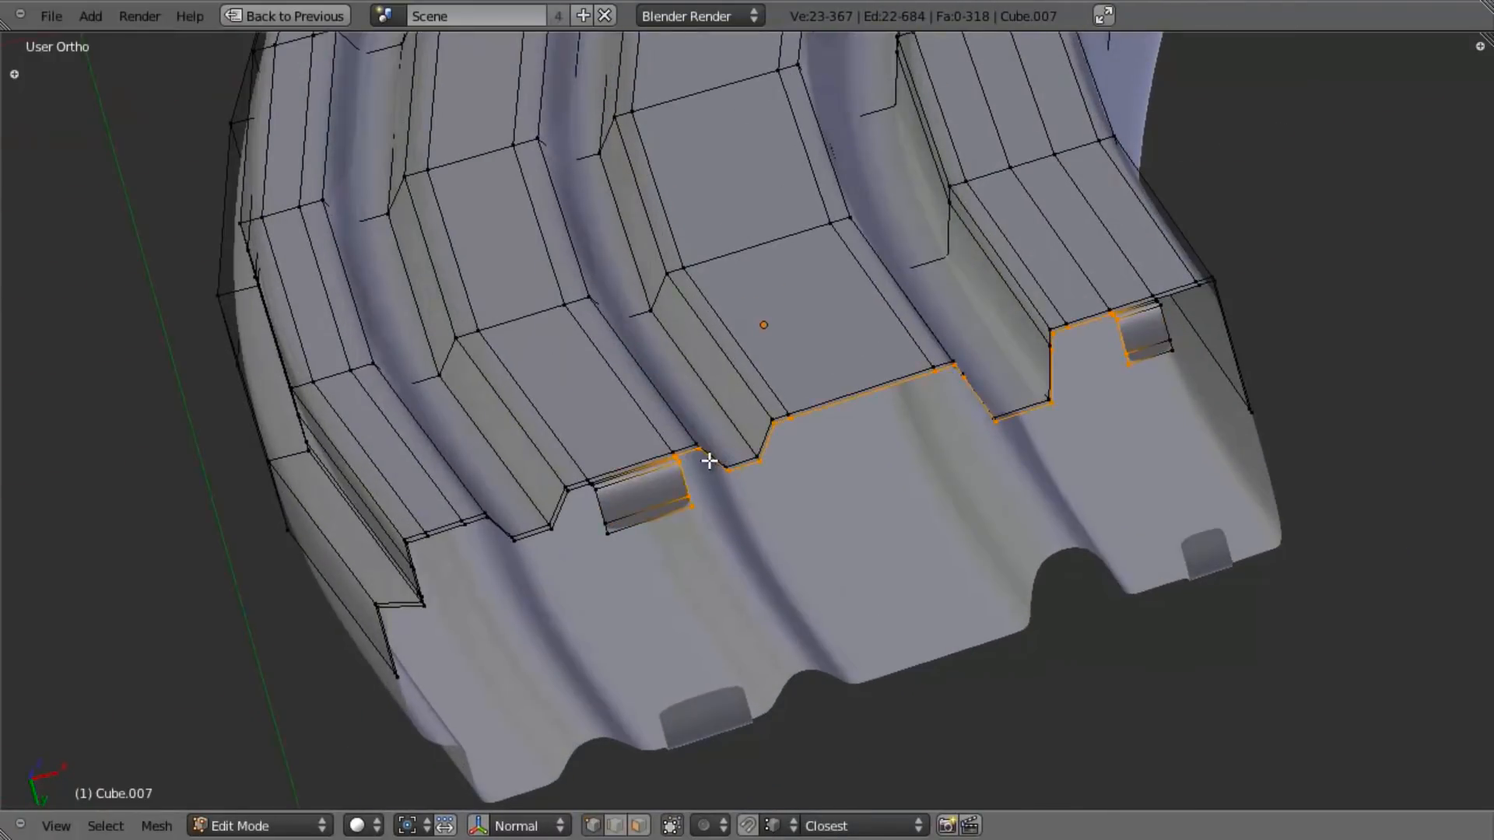
middle_drag(687, 523, 590, 511)
alt+shift+right_click(1169, 355)
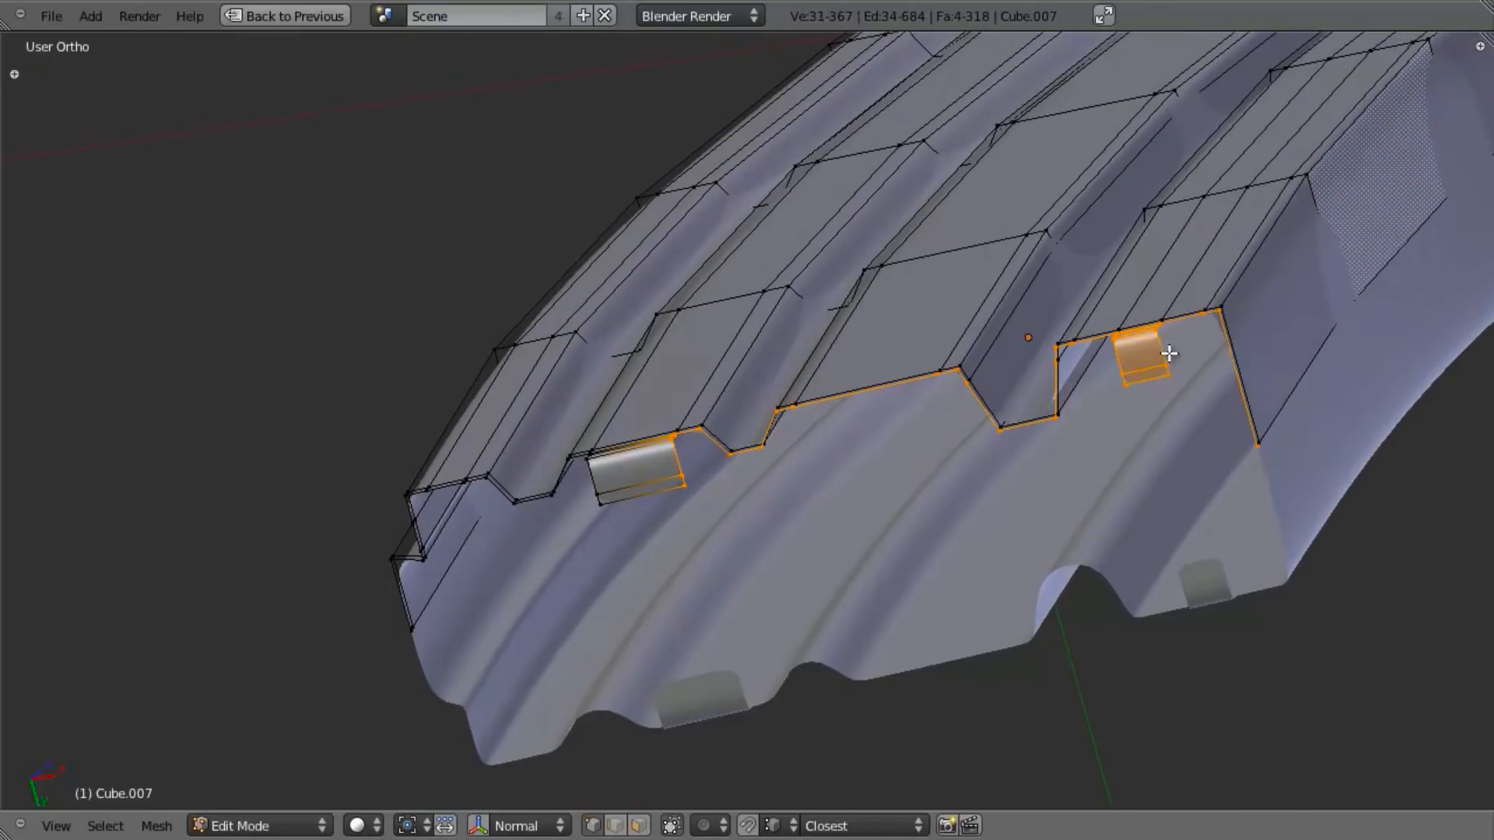
alt+shift+right_click(391, 601)
key(ctrl+z)
middle_drag(581, 542, 759, 559)
key(ctrl+z)
alt+right_click(733, 558)
key(a)
scroll(764, 587, up, 3)
shift+middle_drag(563, 681, 925, 553)
Step: Select the open bottom rim's outer edges along the rear corner and side, leaving out the rear tab's folded vertices
alt+right_click(685, 507)
key(b)
middle_drag(1113, 503, 774, 451)
alt+right_click(745, 397)
middle_drag(745, 399, 822, 492)
key(b)
key(Escape)
alt+shift+right_click(487, 411)
mouse_move(600, 478)
middle_down()
mouse_move(570, 373)
mouse_move(603, 337)
mouse_move(661, 444)
mouse_move(736, 470)
middle_up()
key(ctrl+z)
alt+shift+right_click(504, 390)
key(z)
key(b)
shift+right_click(708, 395)
shift+right_click(711, 390)
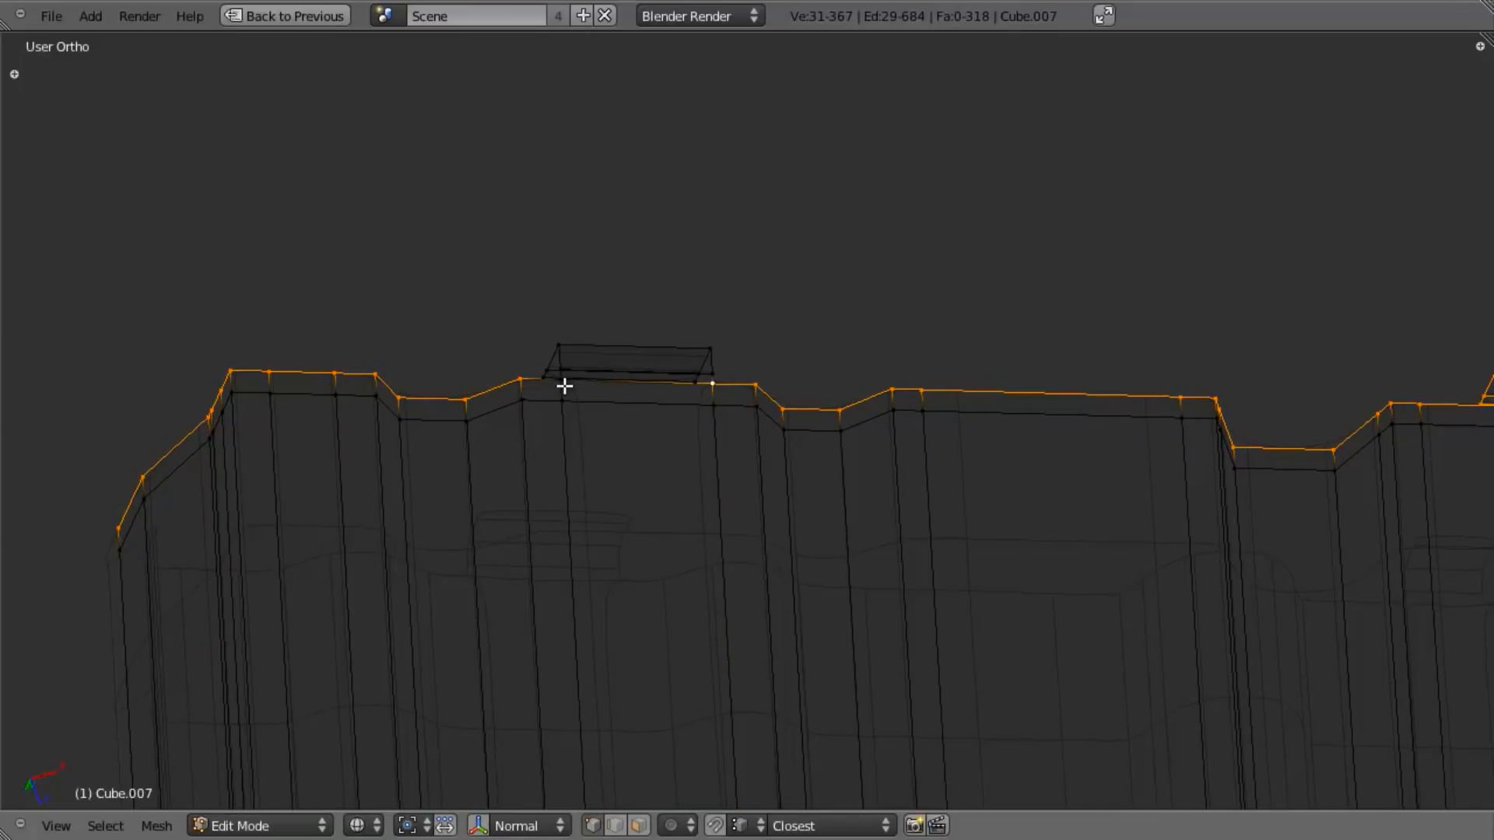
Step: Complete the bottom rim selection around the front end, leaving out the front tab's folded vertices
shift+middle_drag(772, 415, 416, 451)
key(z)
mouse_move(1247, 459)
shift+middle_down()
mouse_move(964, 473)
mouse_move(1014, 467)
shift+middle_up()
scroll(1014, 467, up, 4)
key(b)
middle_drag(875, 324, 947, 462)
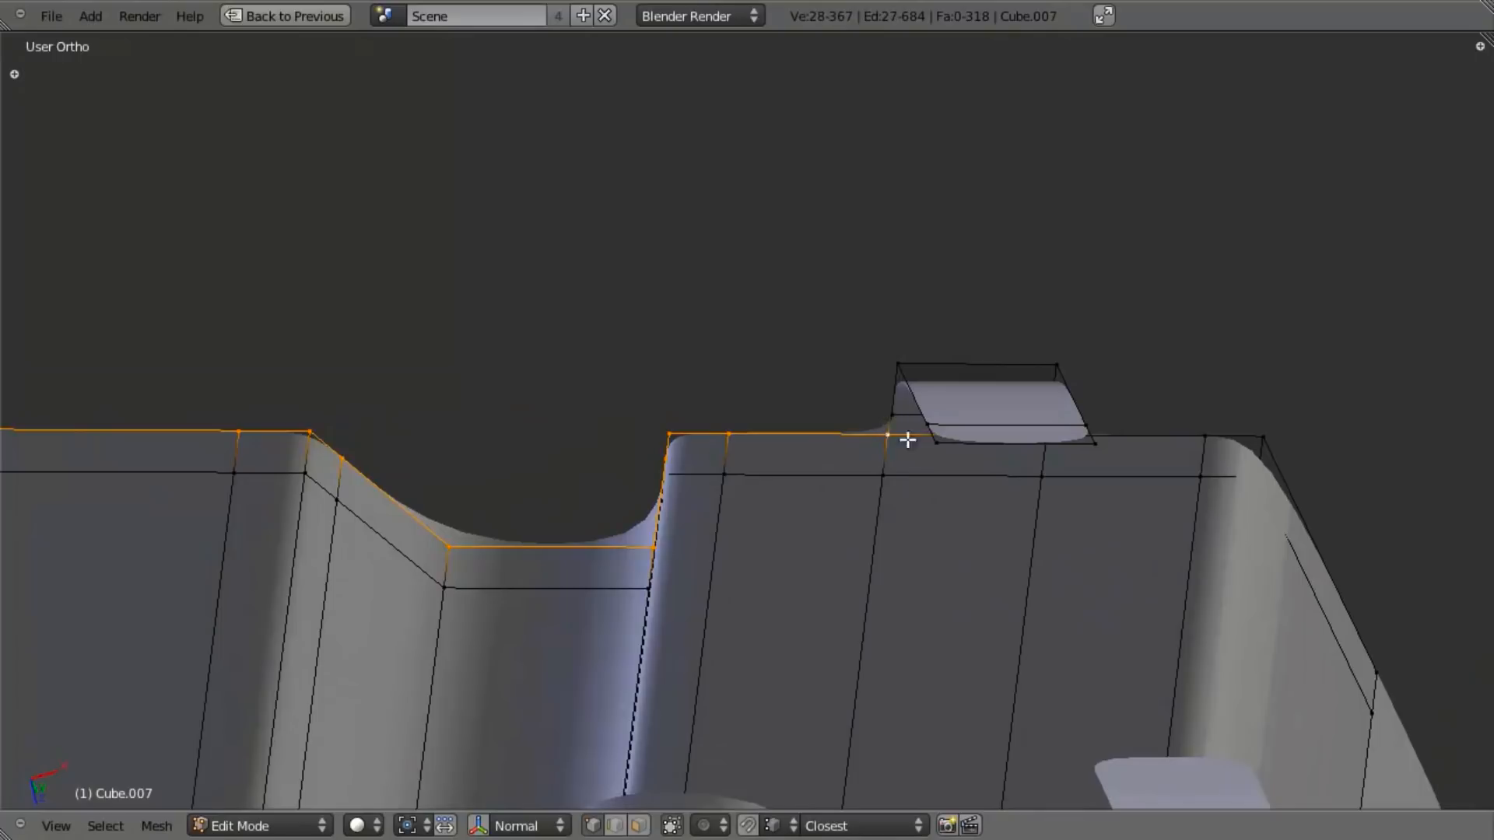
alt+shift+right_click(1164, 434)
key(z)
key(b)
middle_drag(1011, 351, 1114, 471)
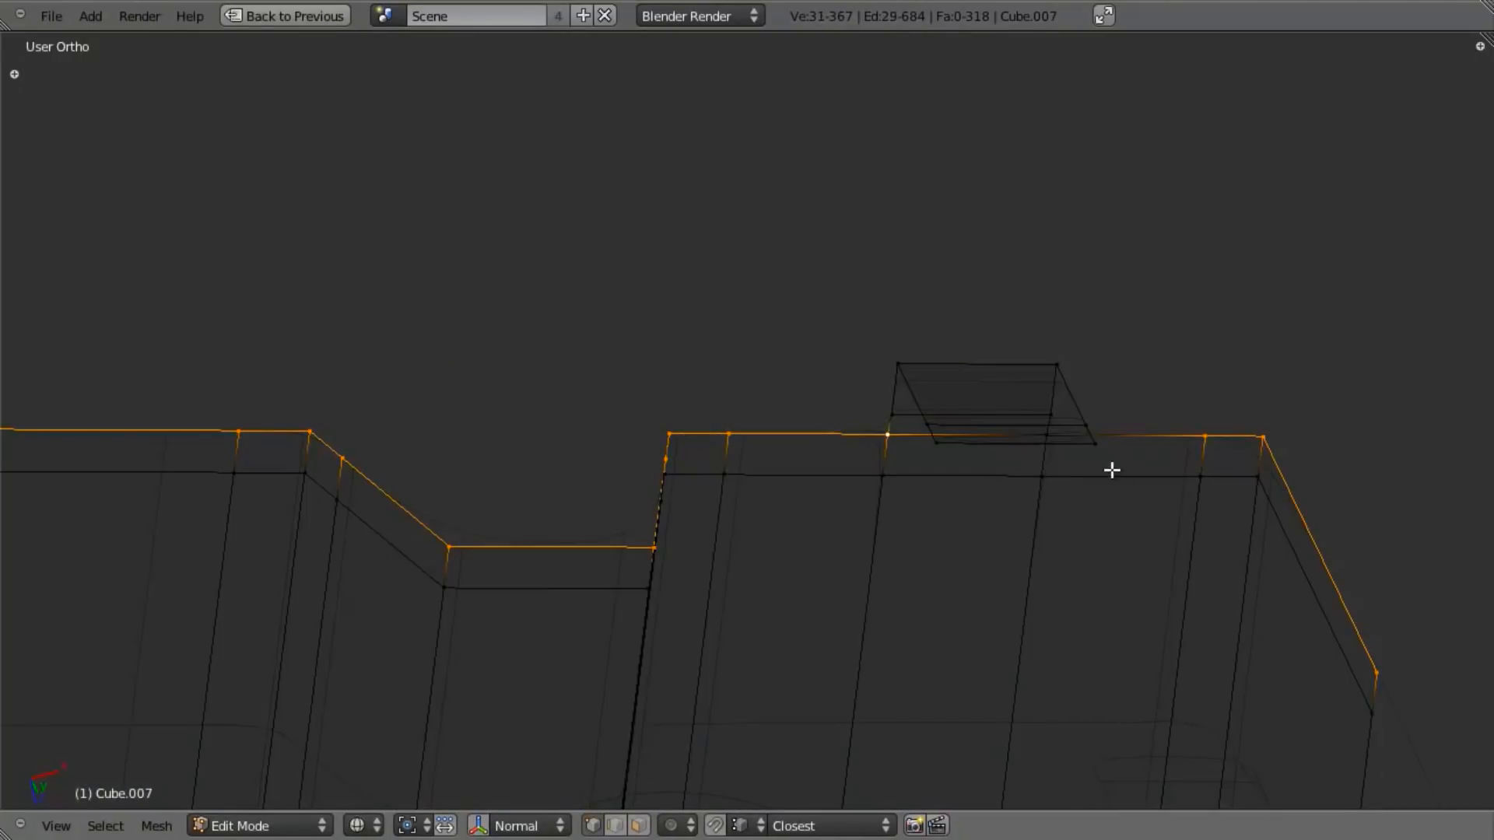
shift+right_click(1047, 441)
scroll(944, 520, down, 7)
key(z)
shift+middle_drag(922, 538, 1061, 506)
mouse_move(747, 490)
middle_down()
mouse_move(808, 548)
mouse_move(721, 521)
middle_up()
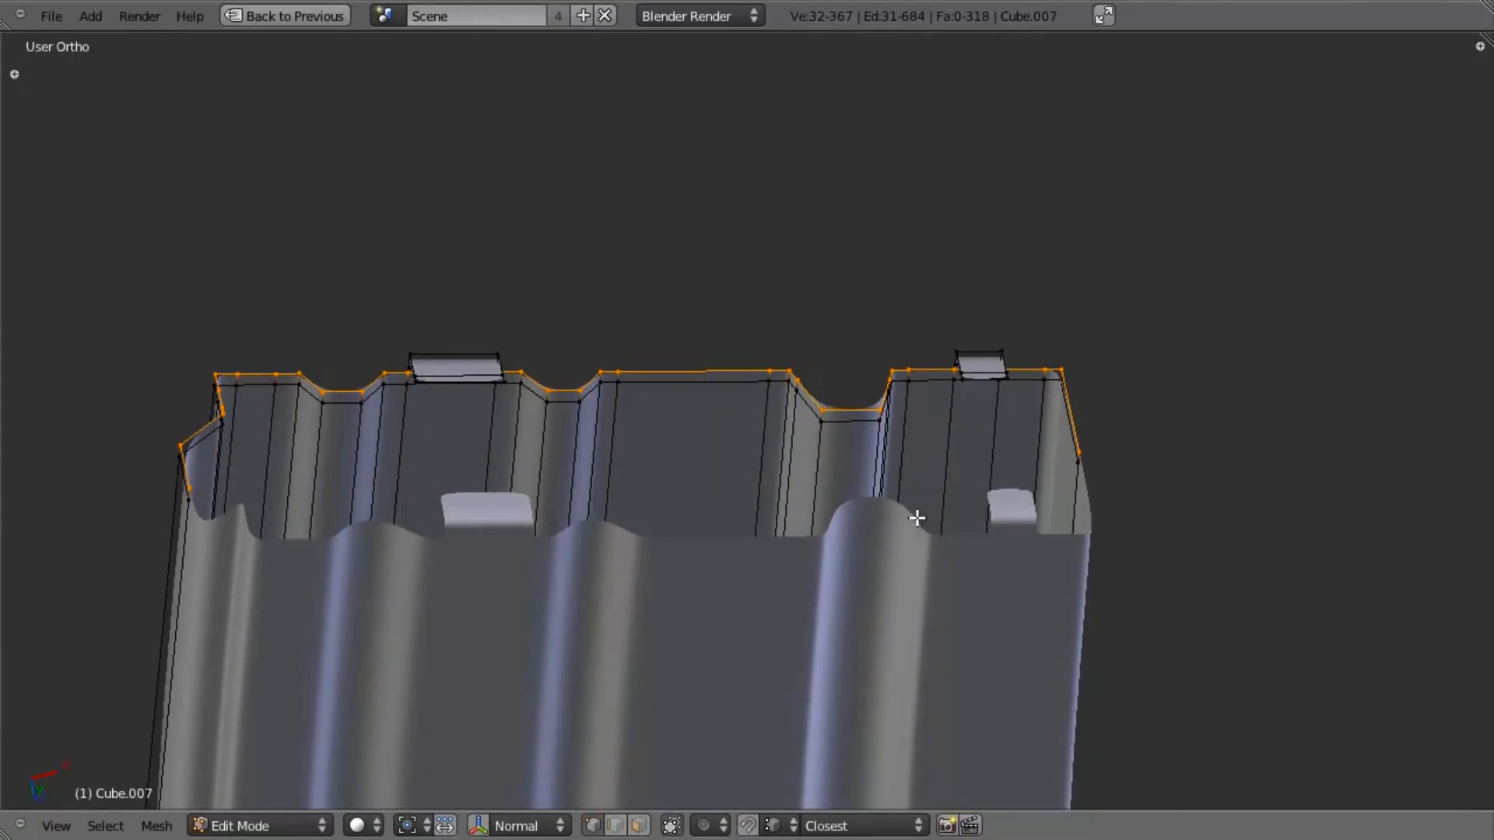
Step: Extrude the selected bottom rim, leaving the new edge at its starting position
key(g)
key(Escape)
key(g)
key(x)
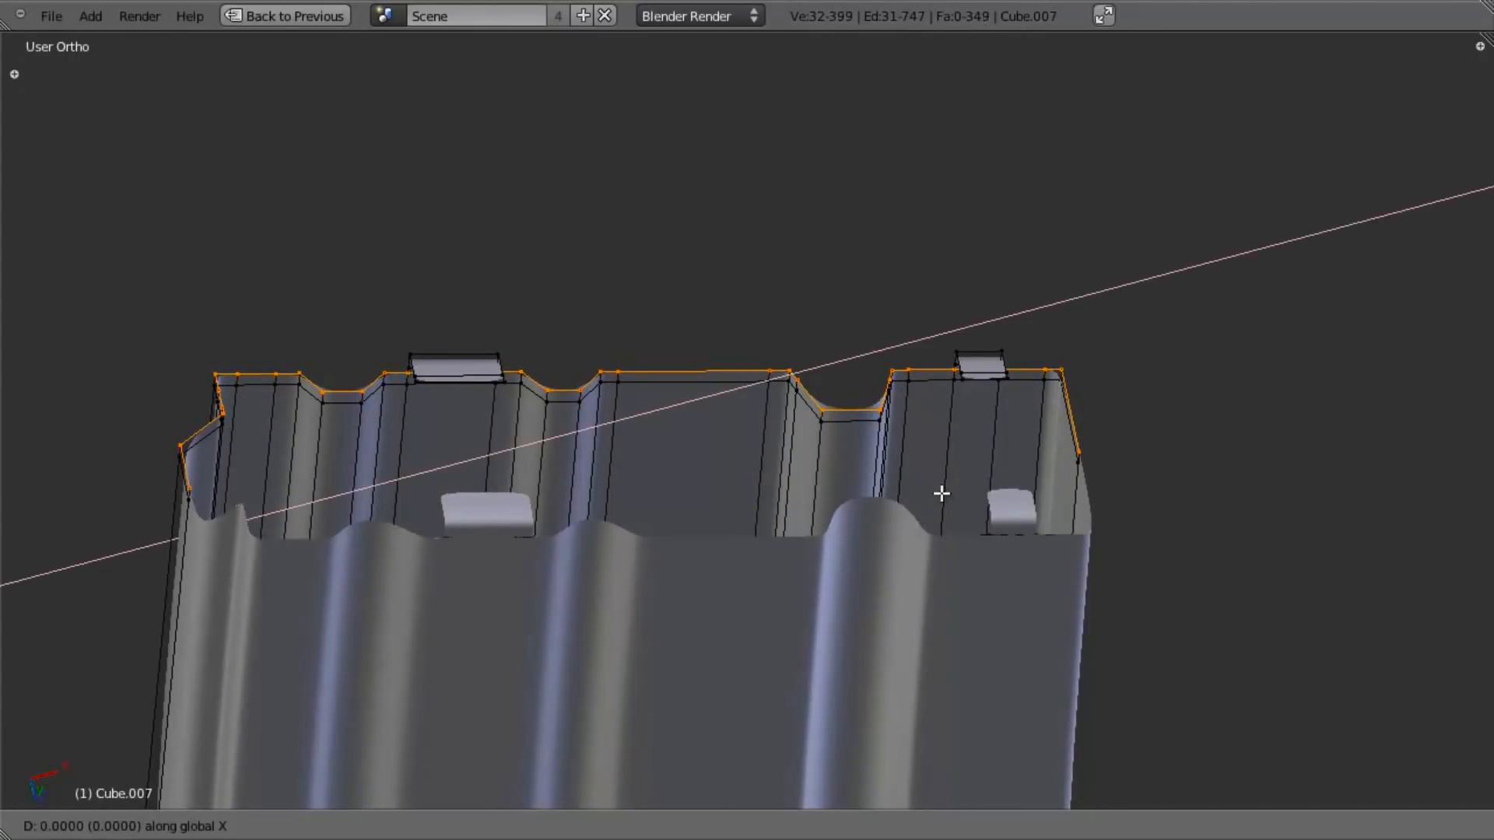
key(y)
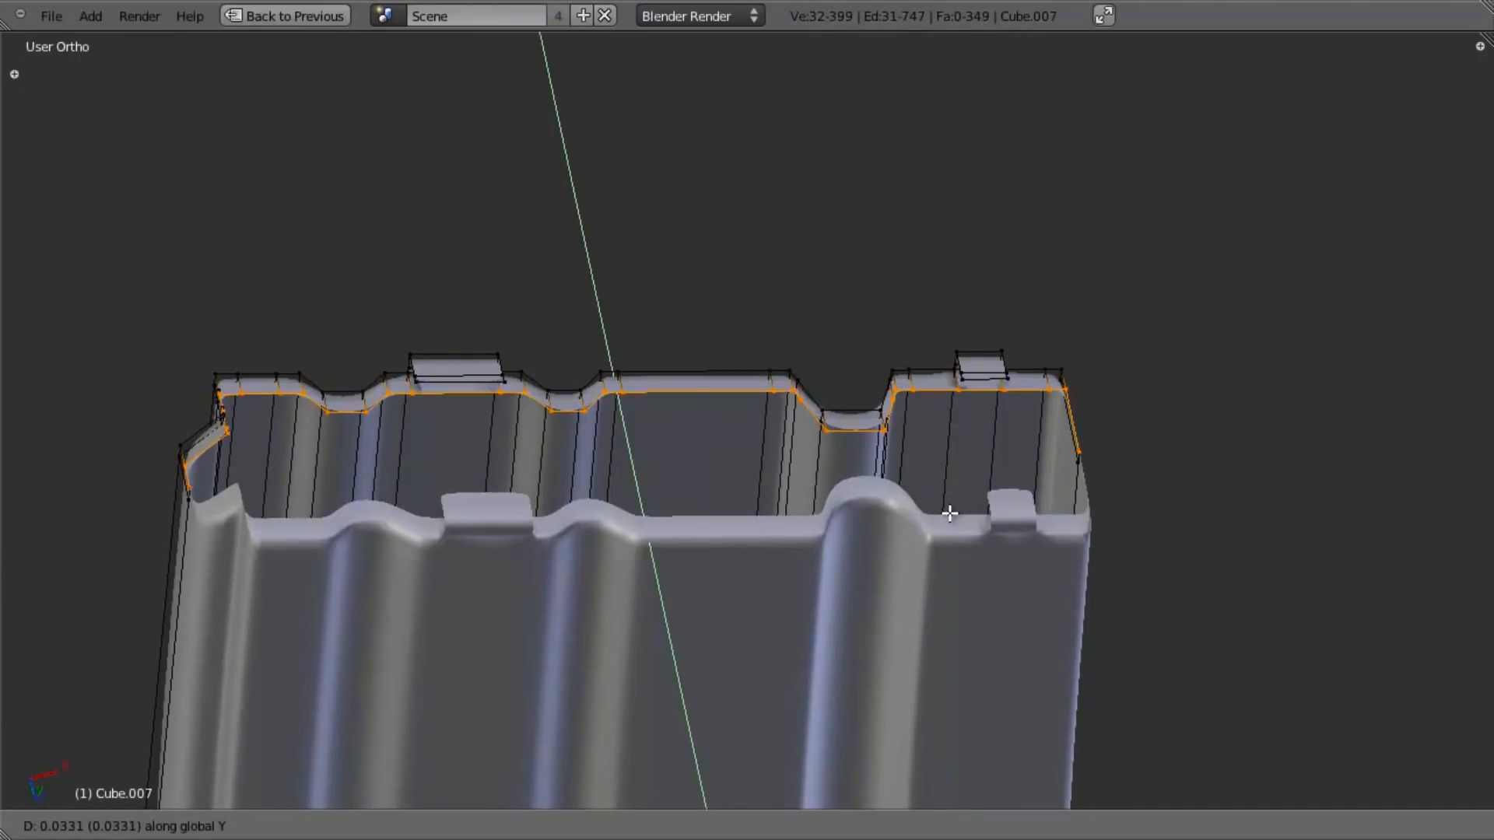
key(Escape)
text(g)
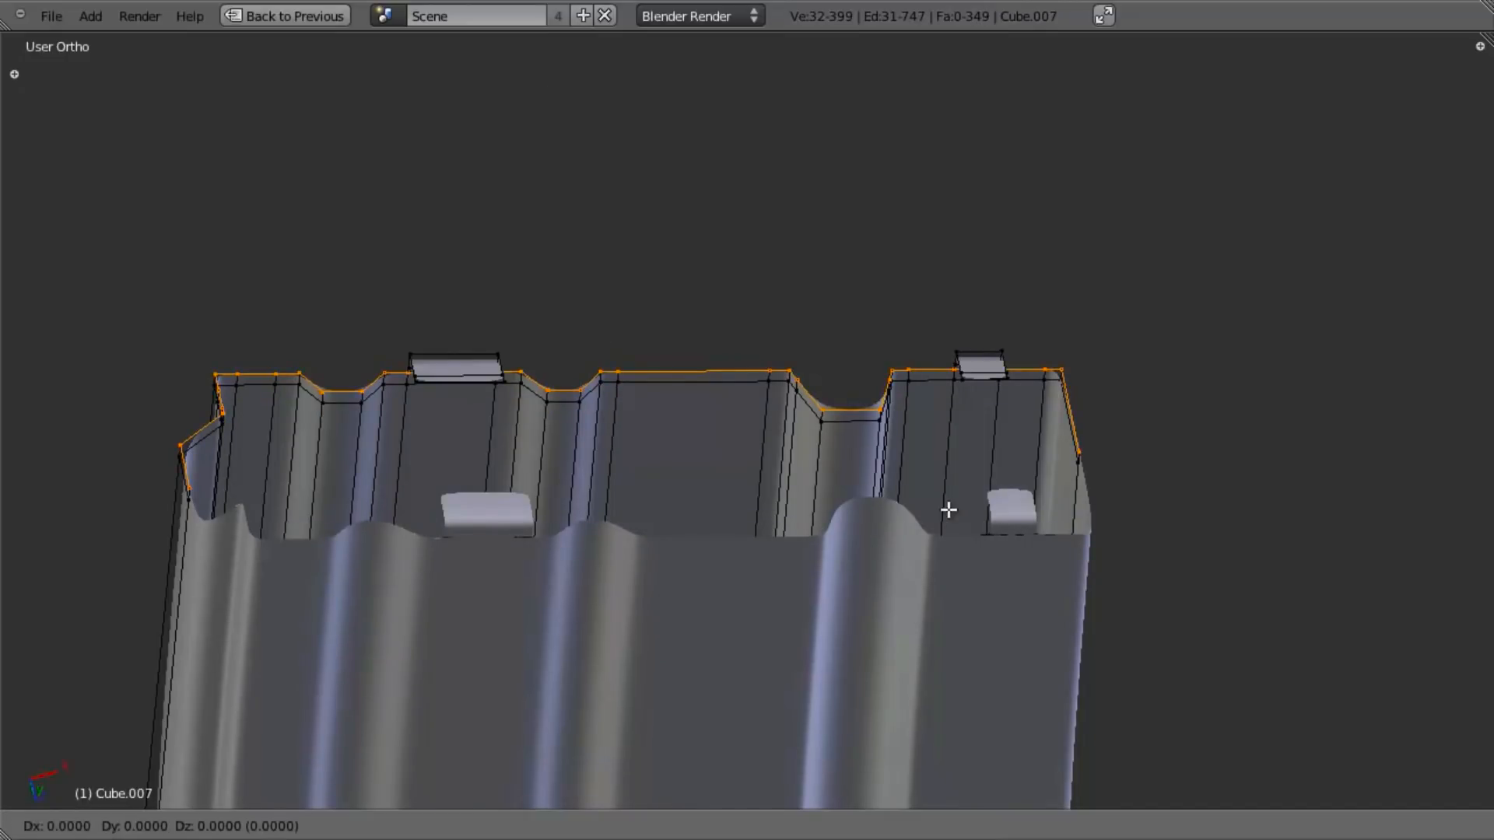
text(0.02)
key(Return)
key(ctrl+z)
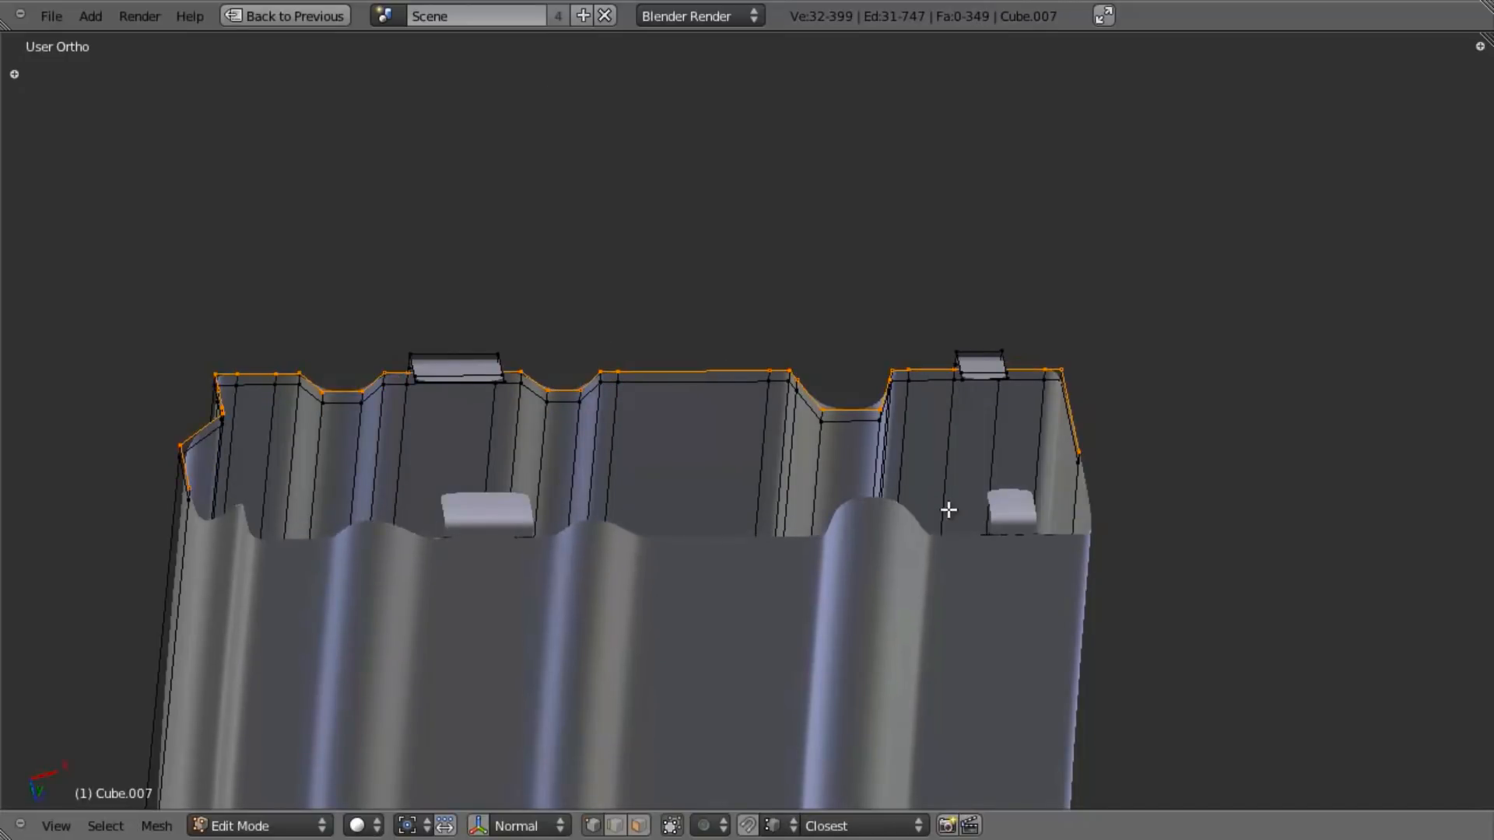
Step: Move the extruded rim edge 0.025 inward along Y
text(gy0.025)
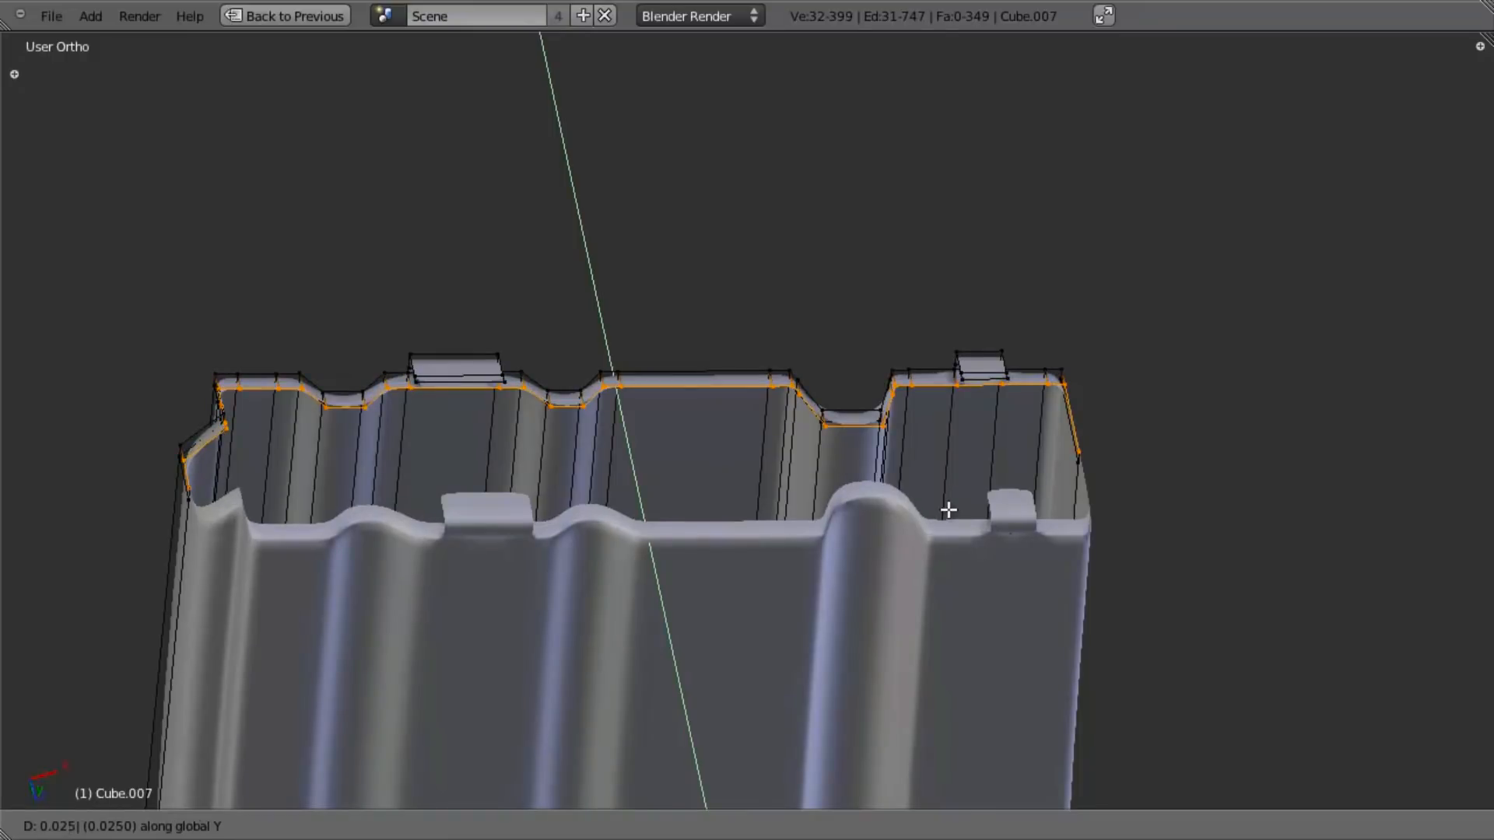
key(Return)
Step: Reduce the selection to the inner rim vertices at the rear corner and the front end
middle_drag(661, 412, 663, 447)
key(z)
key(b)
drag(232, 360, 844, 507)
middle_drag(843, 507, 991, 500)
key(b)
middle_drag(928, 283, 1054, 397)
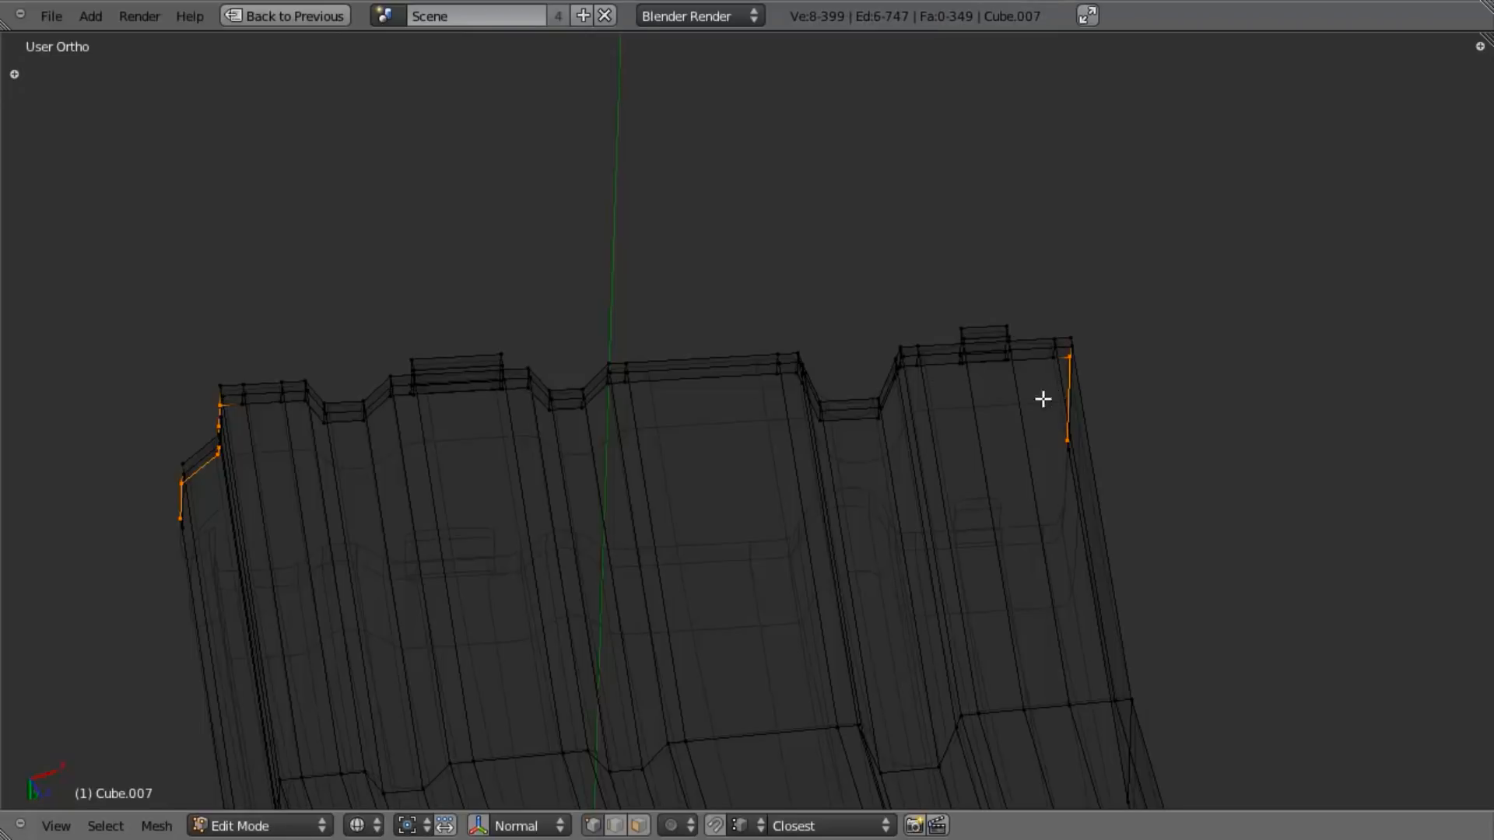
Step: Examine the rear corner of the bottom rim in front view wireframe and from below
key(z)
key(KP_1)
key(z)
shift+middle_drag(498, 642, 773, 477)
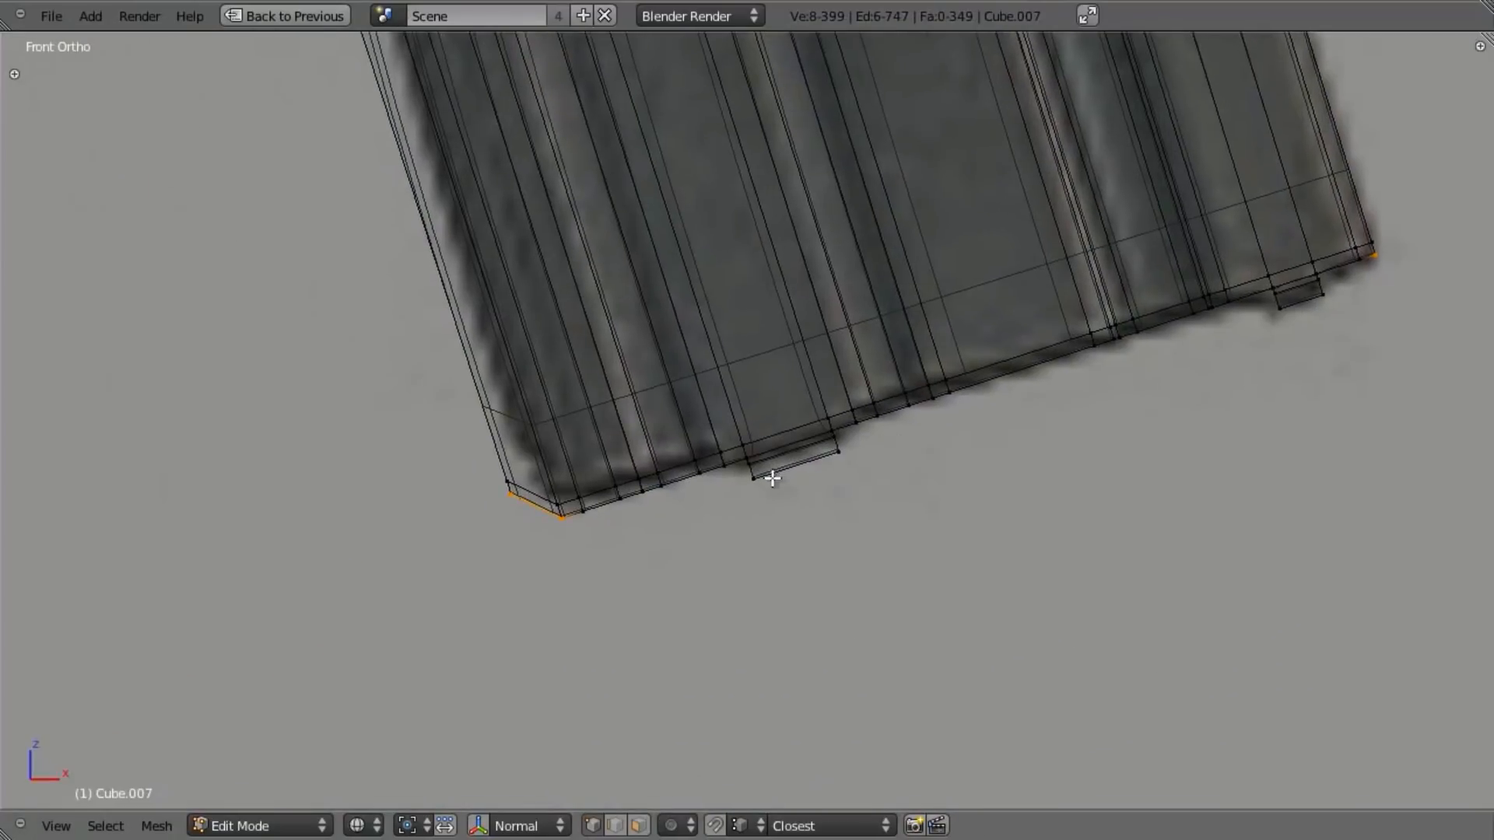
scroll(774, 477, up, 3)
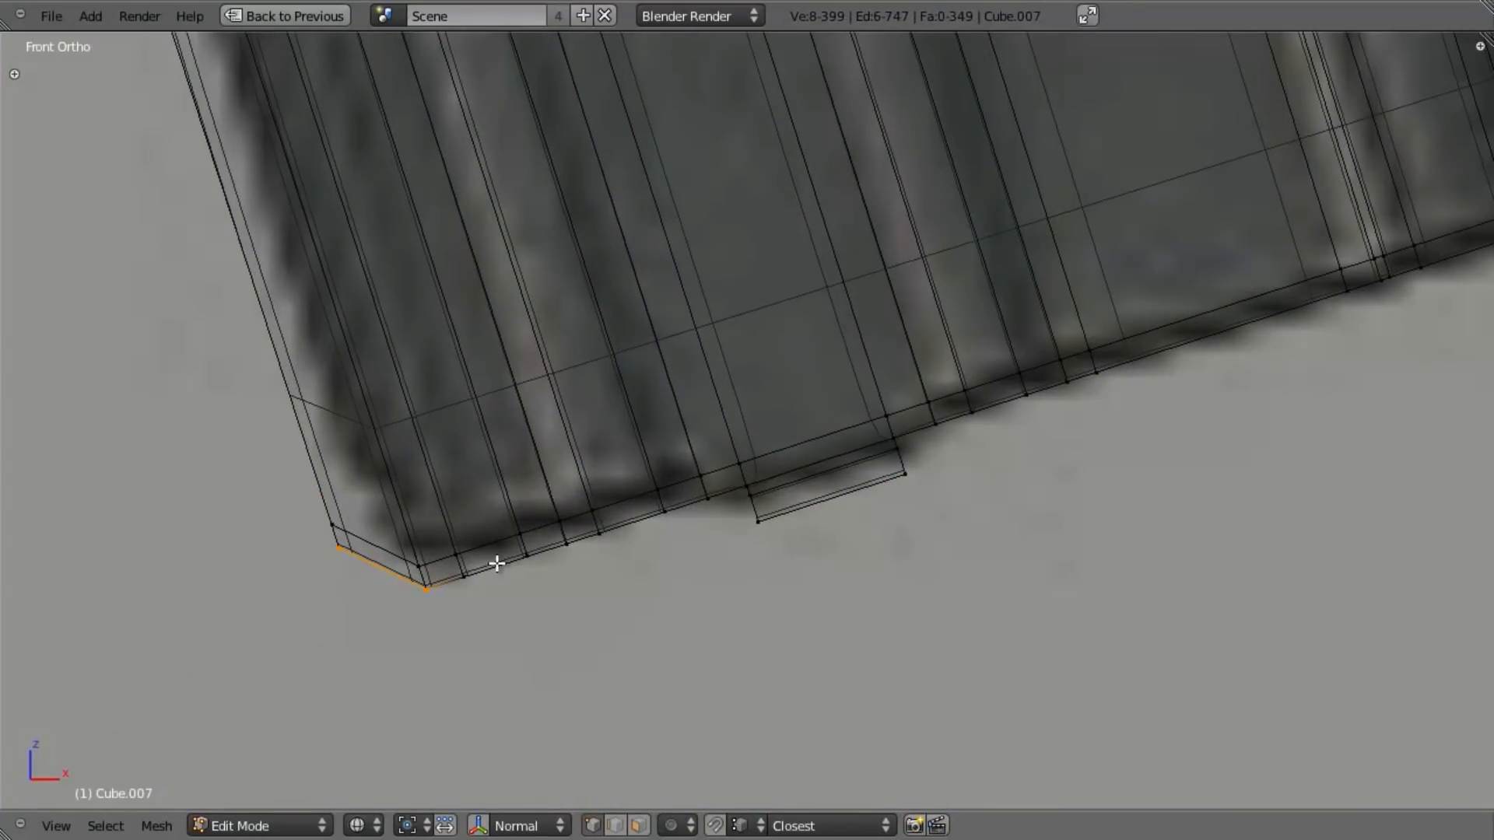
mouse_move(637, 609)
middle_down()
mouse_move(664, 447)
mouse_move(737, 473)
middle_up()
key(z)
key(KP_1)
key(z)
middle_drag(705, 521, 572, 385)
key(z)
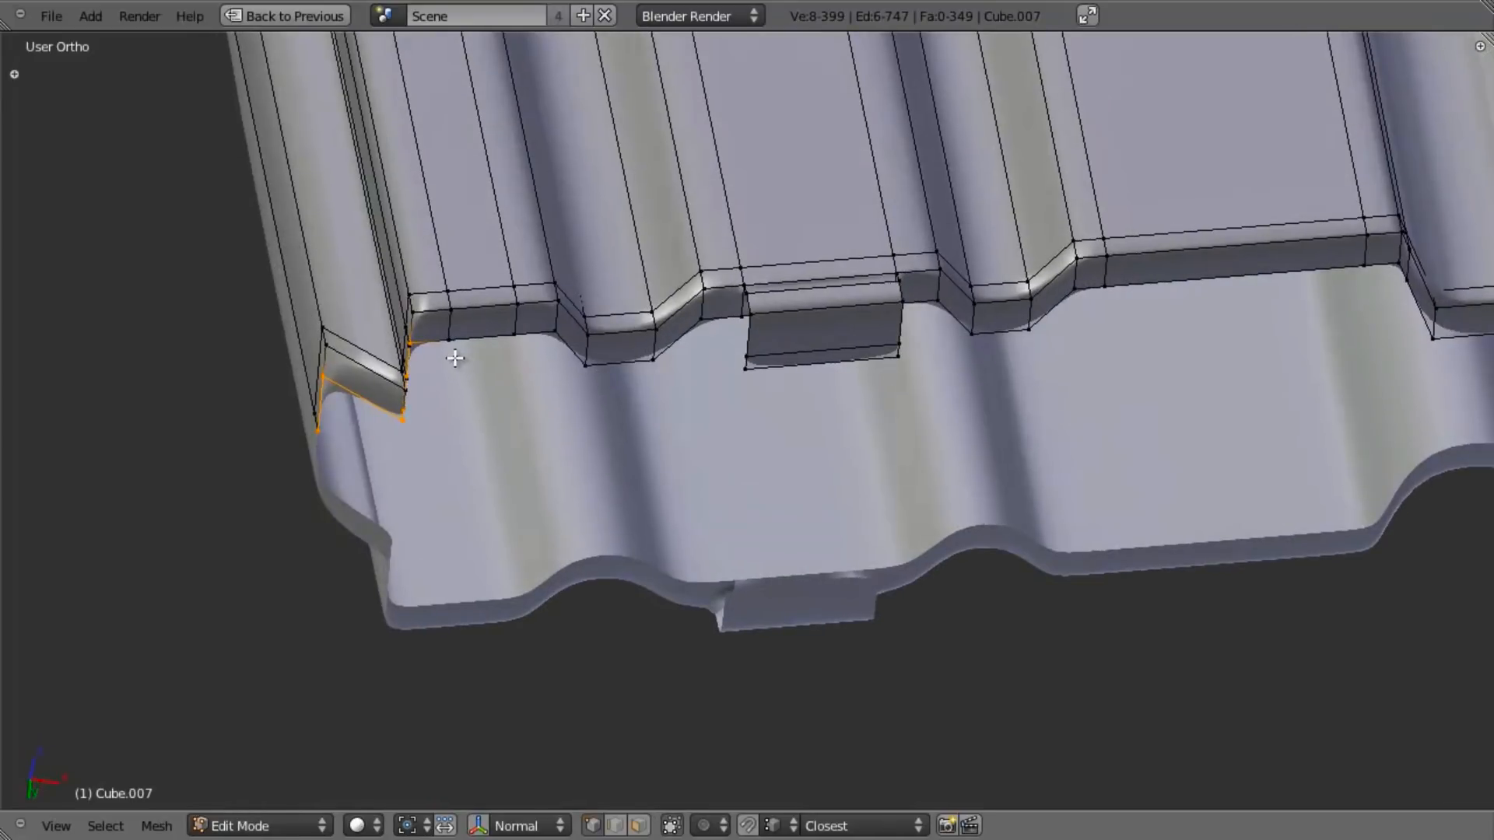
key(e)
click(460, 354)
middle_drag(911, 514, 761, 374)
key(a)
shift+middle_drag(1133, 421, 920, 497)
key(ctrl+z)
key(ctrl+z)
Step: Move the selected inner rim vertices toward the front to thicken the rear wall, and keep only the front-end pair selected
scroll(648, 579, down, 5)
scroll(428, 523, up, 3)
key(g)
click(143, 503)
key(z)
key(b)
middle_drag(178, 444, 85, 689)
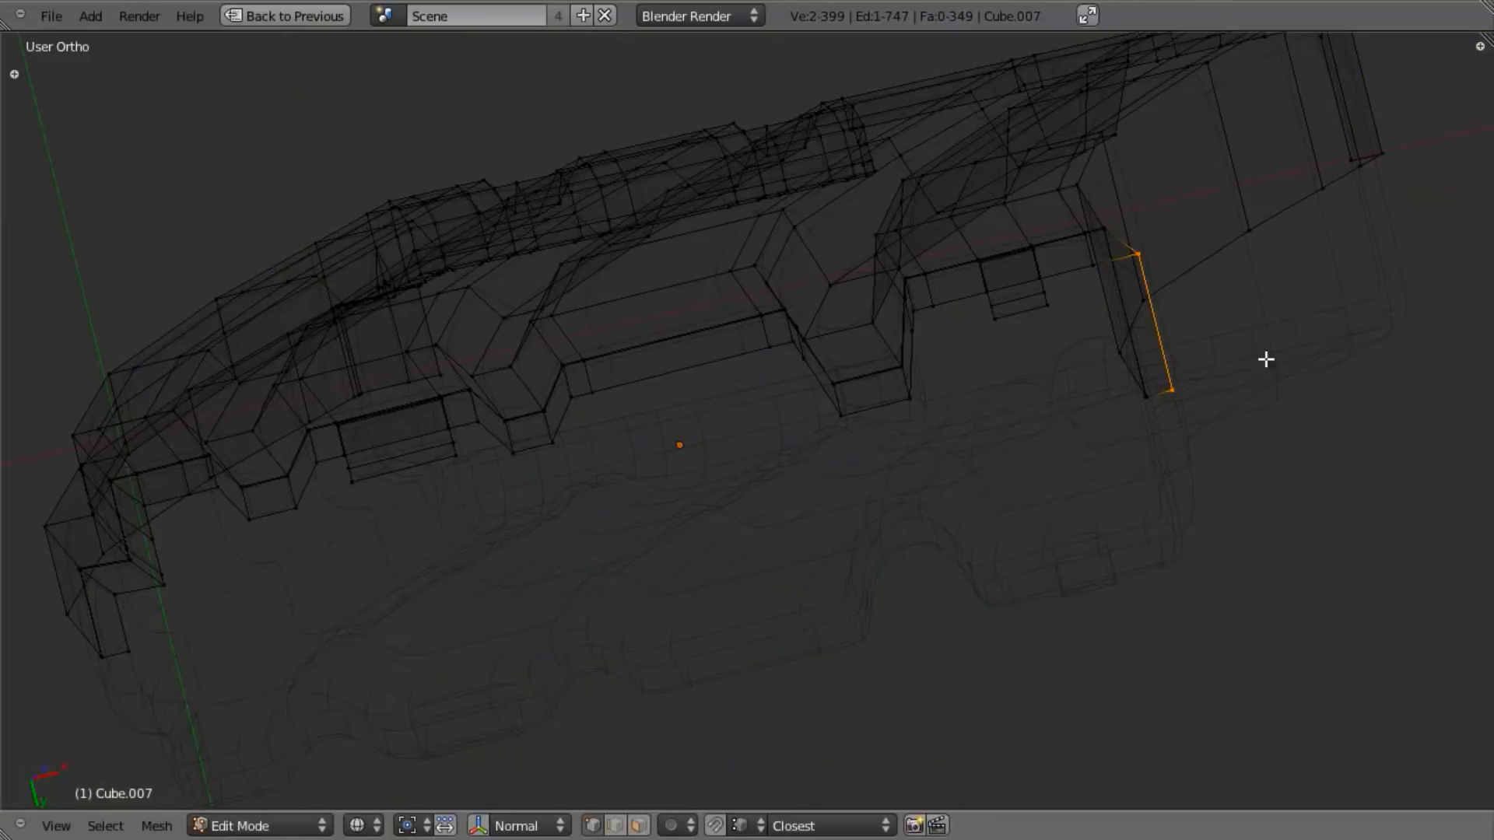
Step: Move the two front-end rim vertices back inside the magazine to give the front wall thickness
key(z)
key(g)
ctrl+click(1087, 272)
mouse_move(1070, 294)
shift+middle_down()
mouse_move(577, 510)
mouse_move(670, 521)
shift+middle_up()
scroll(577, 510, up, 4)
scroll(675, 518, up, 2)
Step: Snap the 3D cursor to the outer corner vertex at the front end of the bottom rim
key(a)
key(z)
key(ctrl+e)
key(KP_1)
shift+middle_drag(699, 468, 795, 541)
mouse_move(712, 350)
middle_down()
mouse_move(669, 320)
mouse_move(677, 293)
mouse_move(724, 350)
middle_up()
key(z)
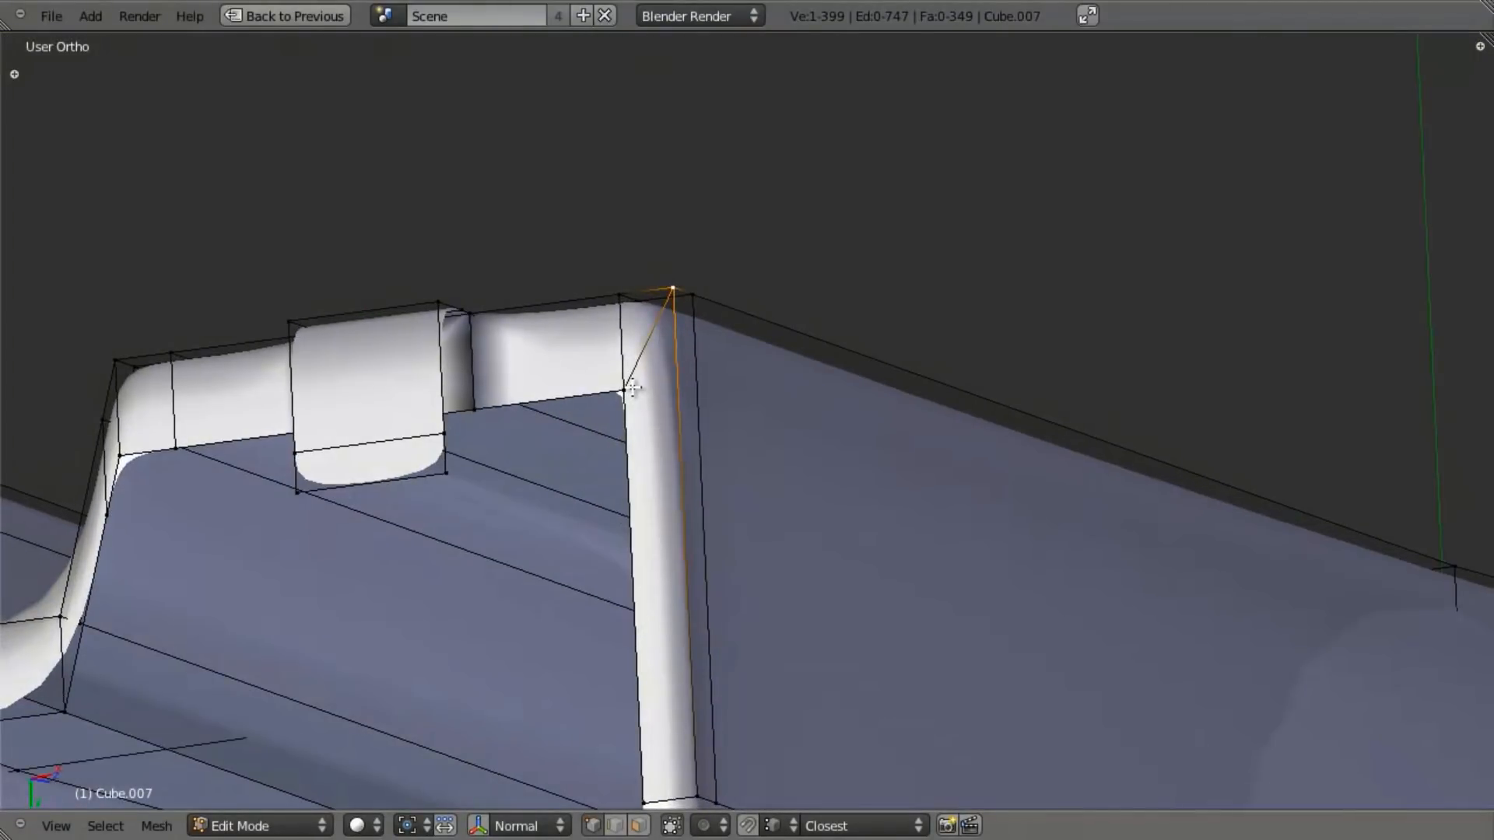
key(shift+s)
click(626, 445)
Step: Scale the inner rim vertex beside the front corner about the 3D cursor, excluding the Y axis
key(z)
right_click(613, 387)
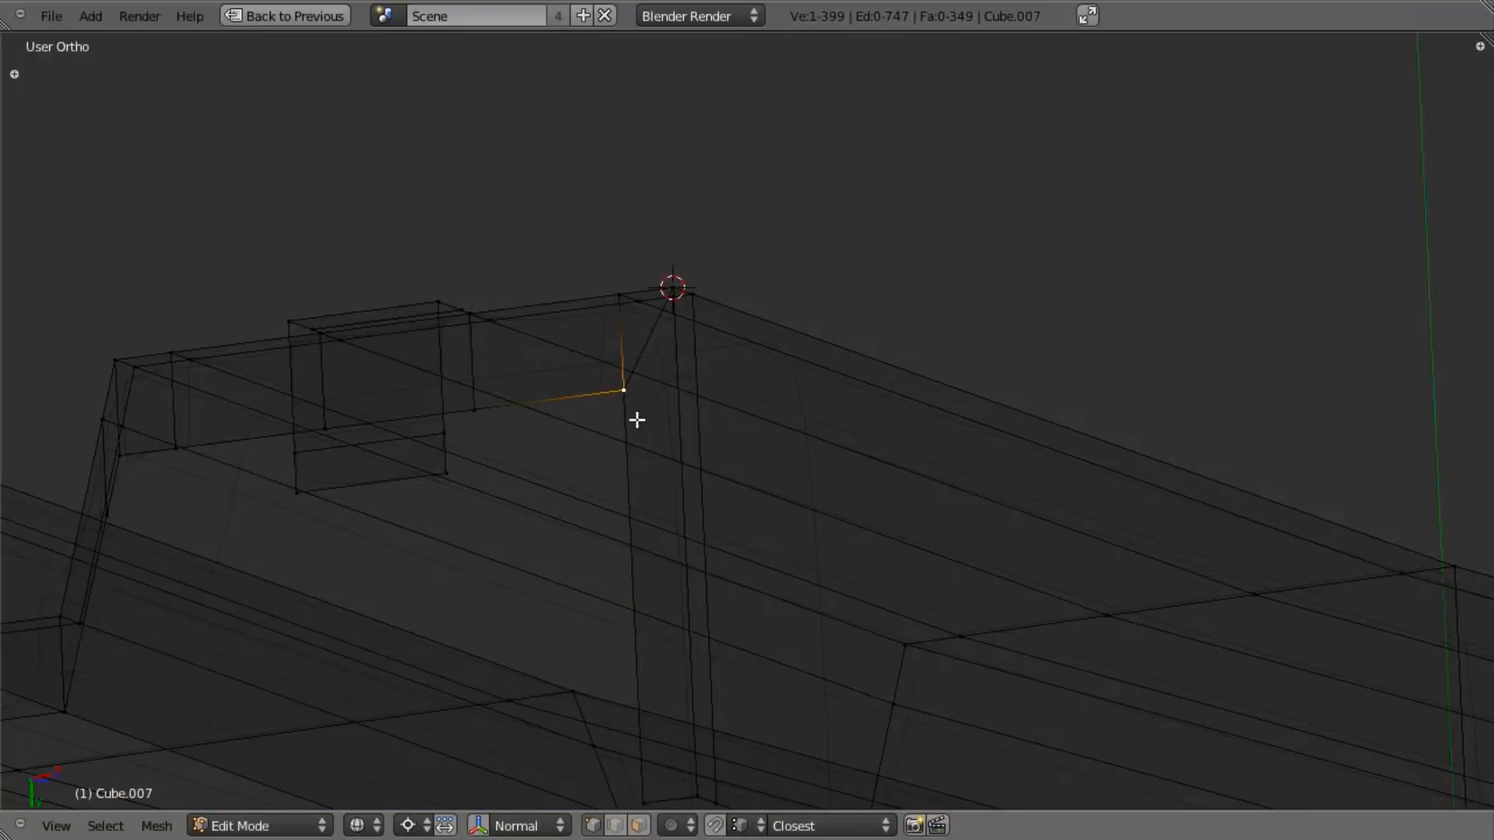
middle_drag(620, 421, 685, 432)
key(s)
key(shift+y)
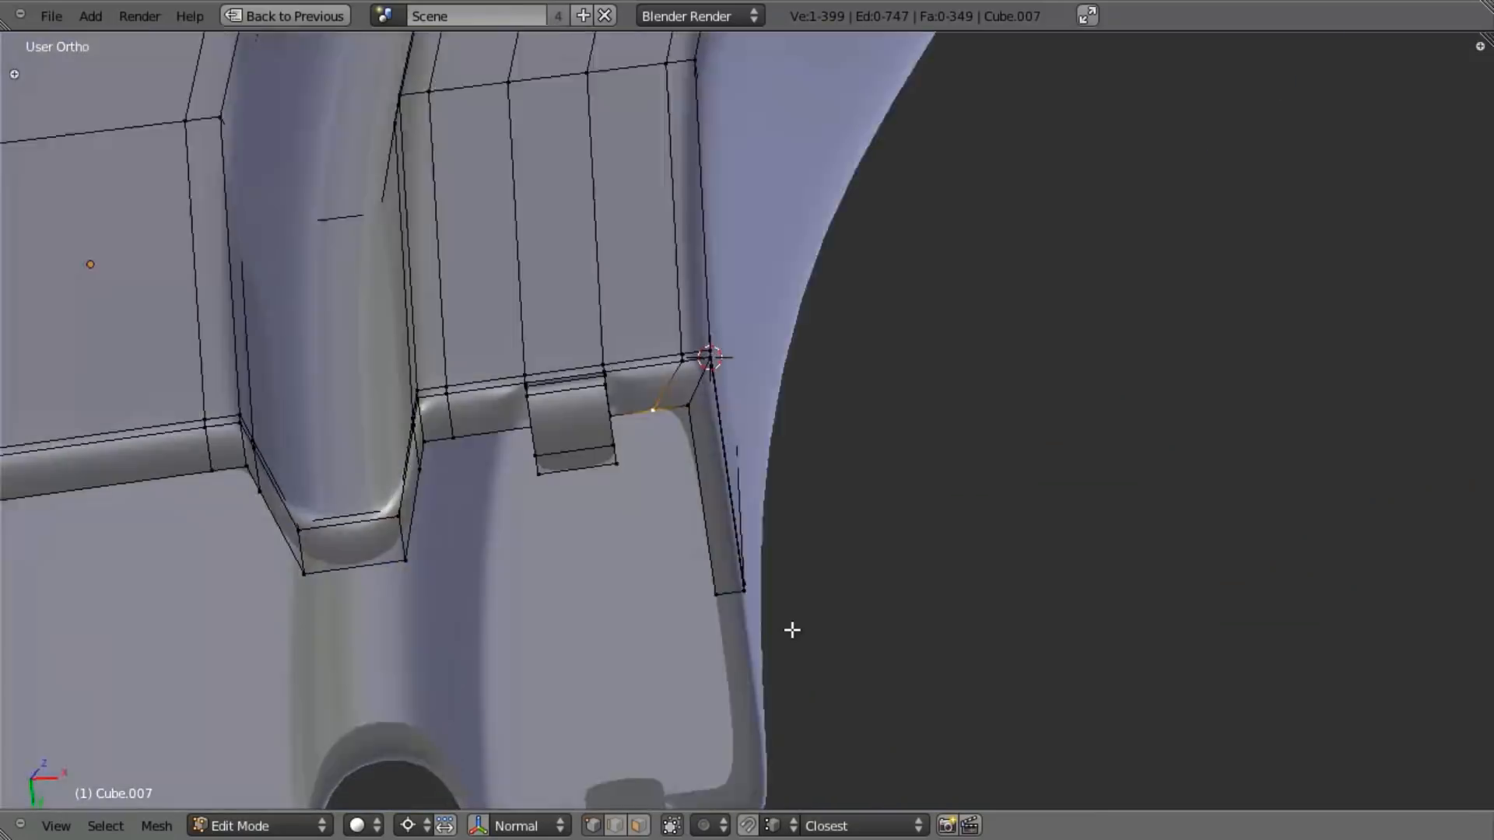
Step: Snap the 3D cursor to the outer corner vertex at the rear end of the bottom rim
middle_drag(793, 630, 845, 759)
middle_drag(730, 650, 810, 408)
shift+middle_drag(607, 506, 842, 444)
mouse_move(843, 444)
middle_down()
mouse_move(889, 385)
mouse_move(1060, 373)
mouse_move(819, 389)
mouse_move(753, 496)
middle_up()
key(z)
right_click(618, 520)
key(z)
middle_drag(628, 530, 575, 492)
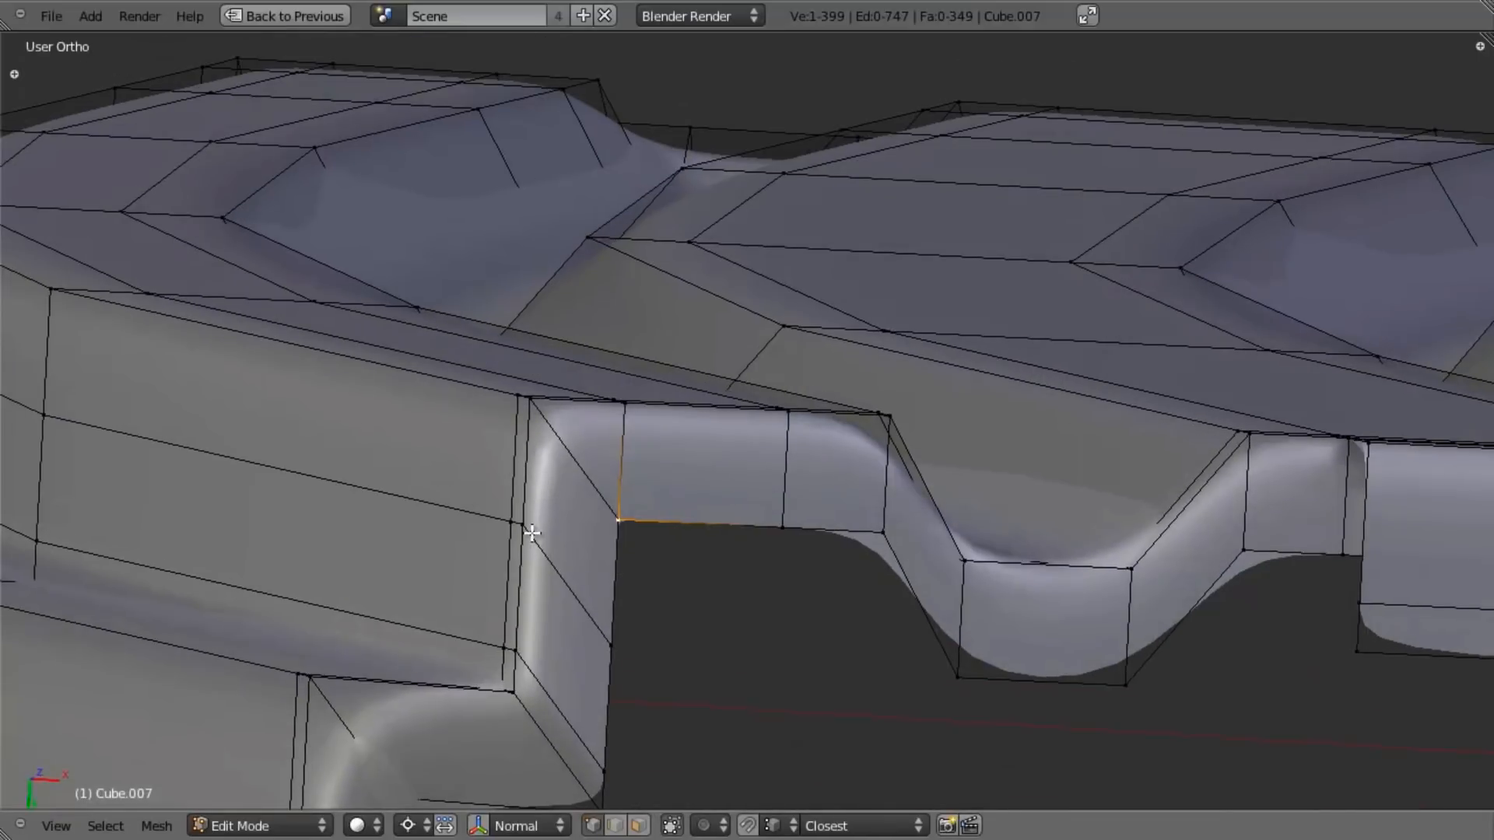
key(shift+s)
click(615, 453)
Step: Scale the inner rim vertex beside the rear corner about the 3D cursor, excluding the Y axis
key(z)
right_click(618, 520)
key(shift+s)
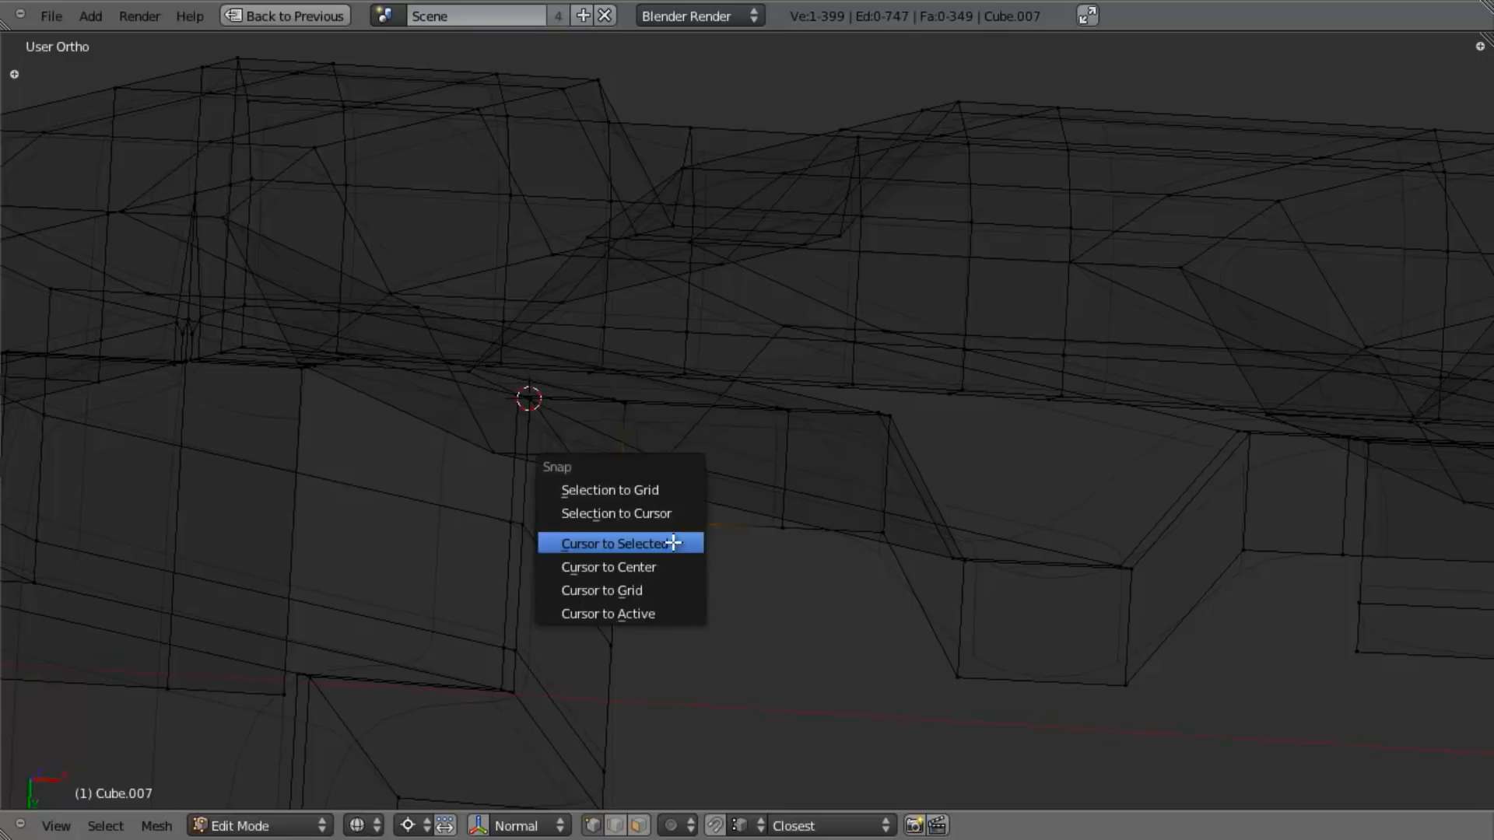
key(s)
key(shift+y)
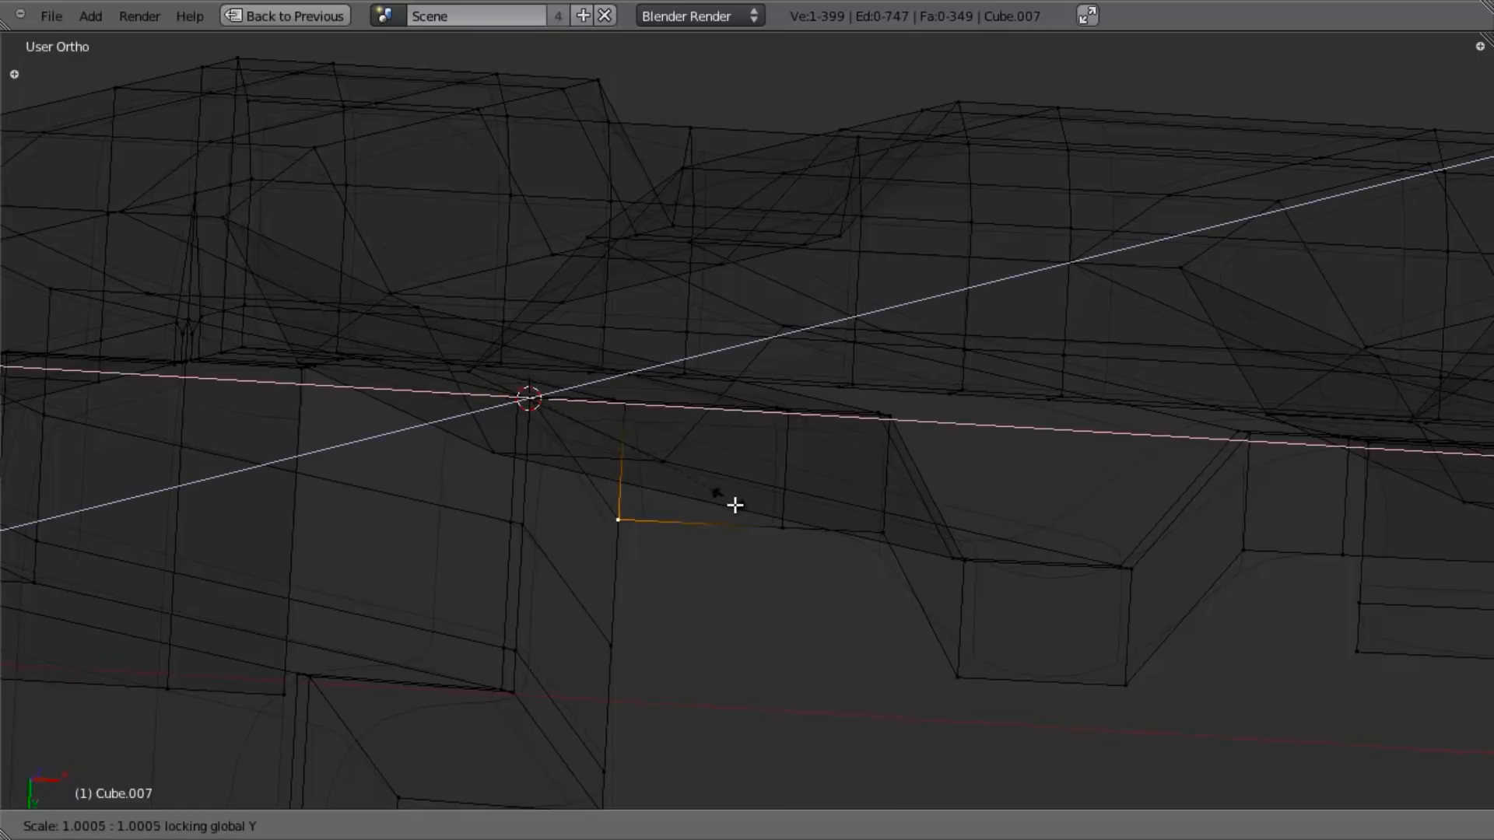
click(890, 579)
Step: Delete two surplus faces from the bottom rim
key(z)
scroll(840, 545, down, 5)
middle_drag(790, 507, 891, 600)
shift+middle_drag(1004, 590, 736, 594)
scroll(731, 510, up, 3)
key(z)
key(x)
click(924, 586)
mouse_move(924, 587)
middle_down()
mouse_move(716, 544)
mouse_move(619, 465)
mouse_move(714, 584)
mouse_move(582, 472)
mouse_move(700, 629)
middle_up()
key(x)
click(714, 433)
Step: Scale the three inner rim vertices on the rear side of the large groove toward the rear, excluding Y, to even the wall thickness
key(z)
scroll(699, 630, up, 2)
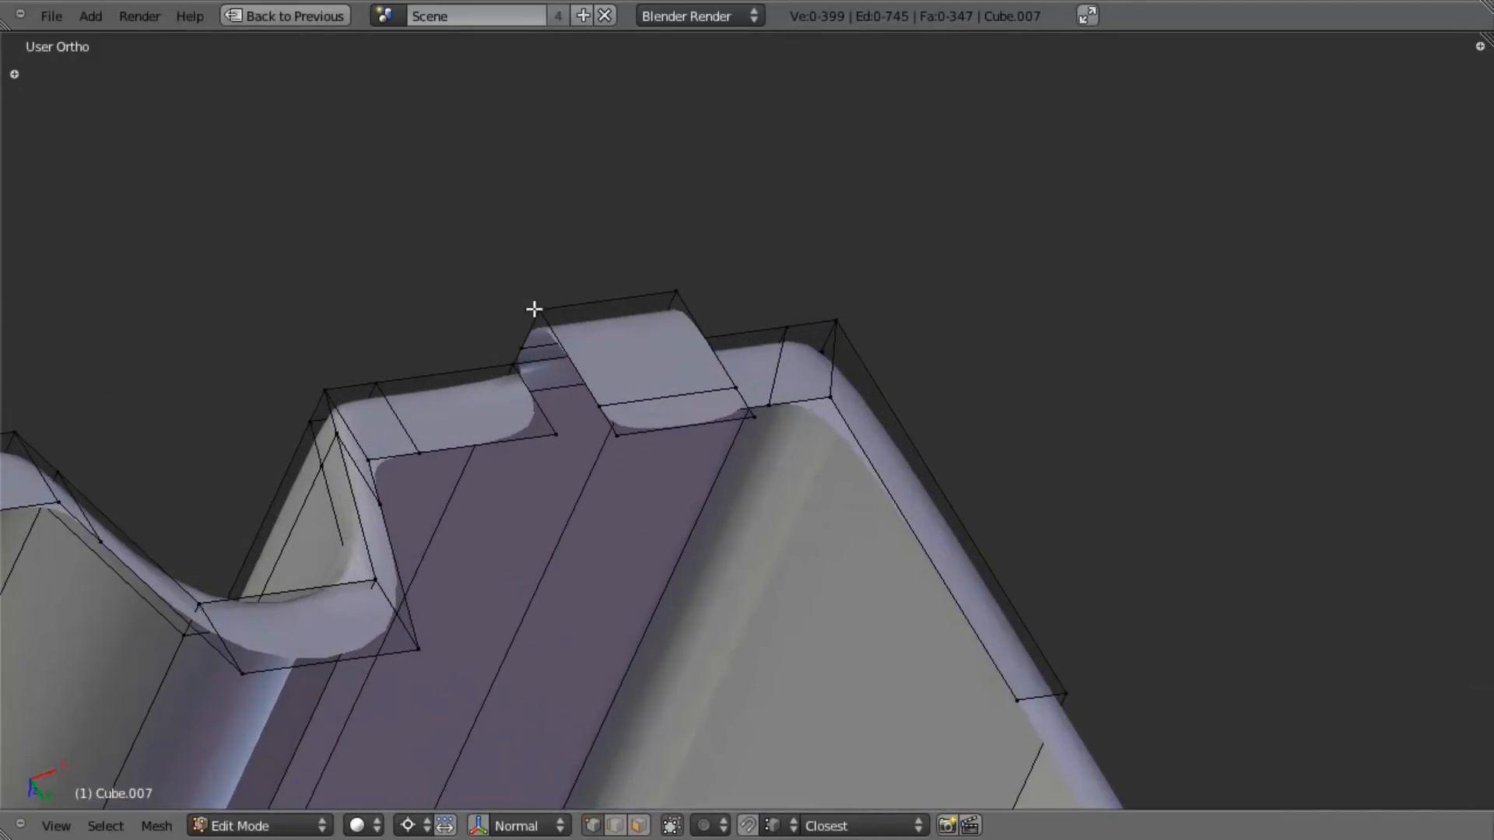
middle_drag(608, 421, 615, 383)
right_click(580, 340)
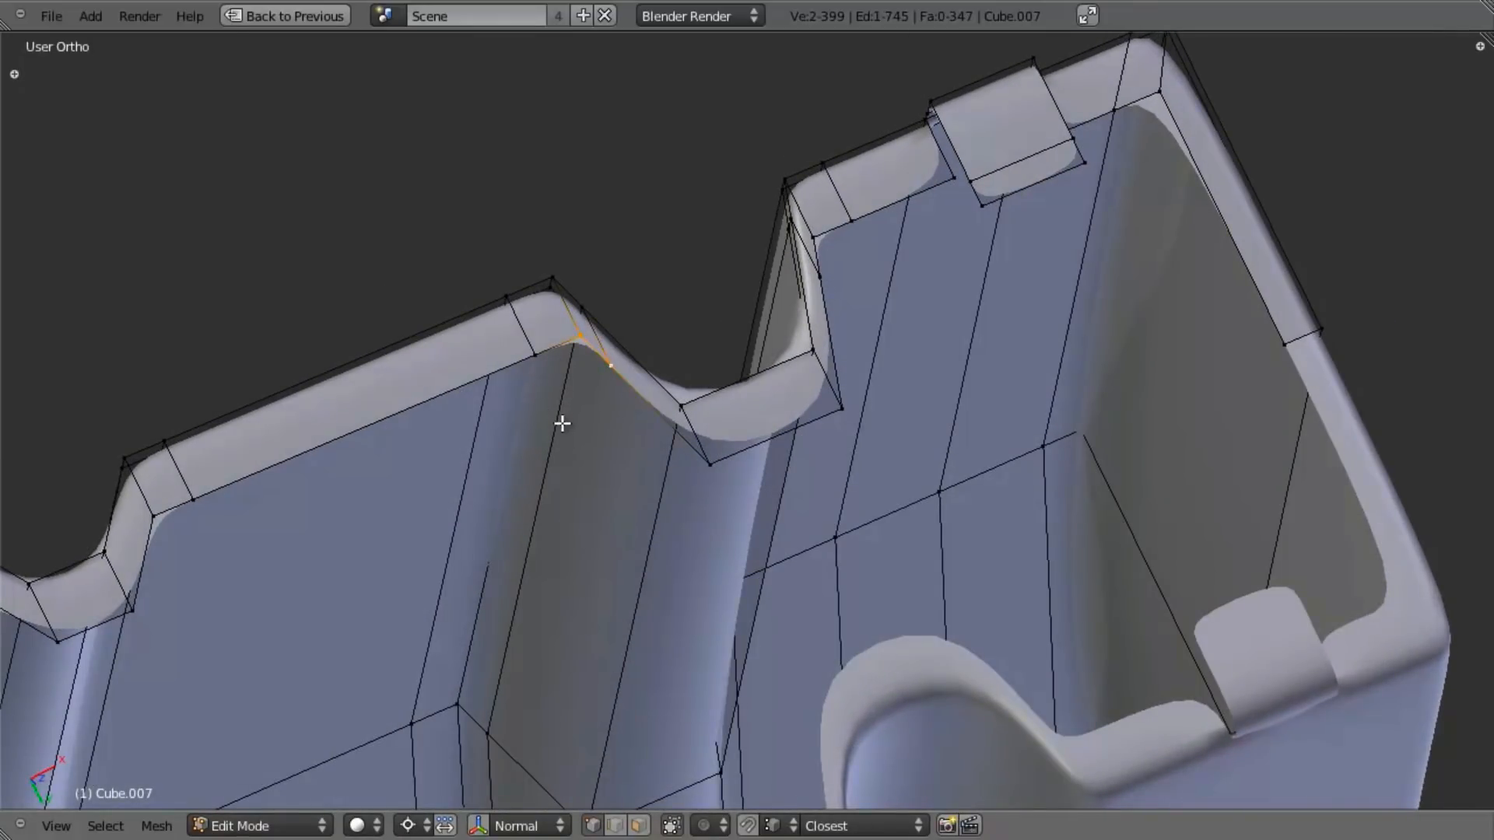
key(s)
key(shift+y)
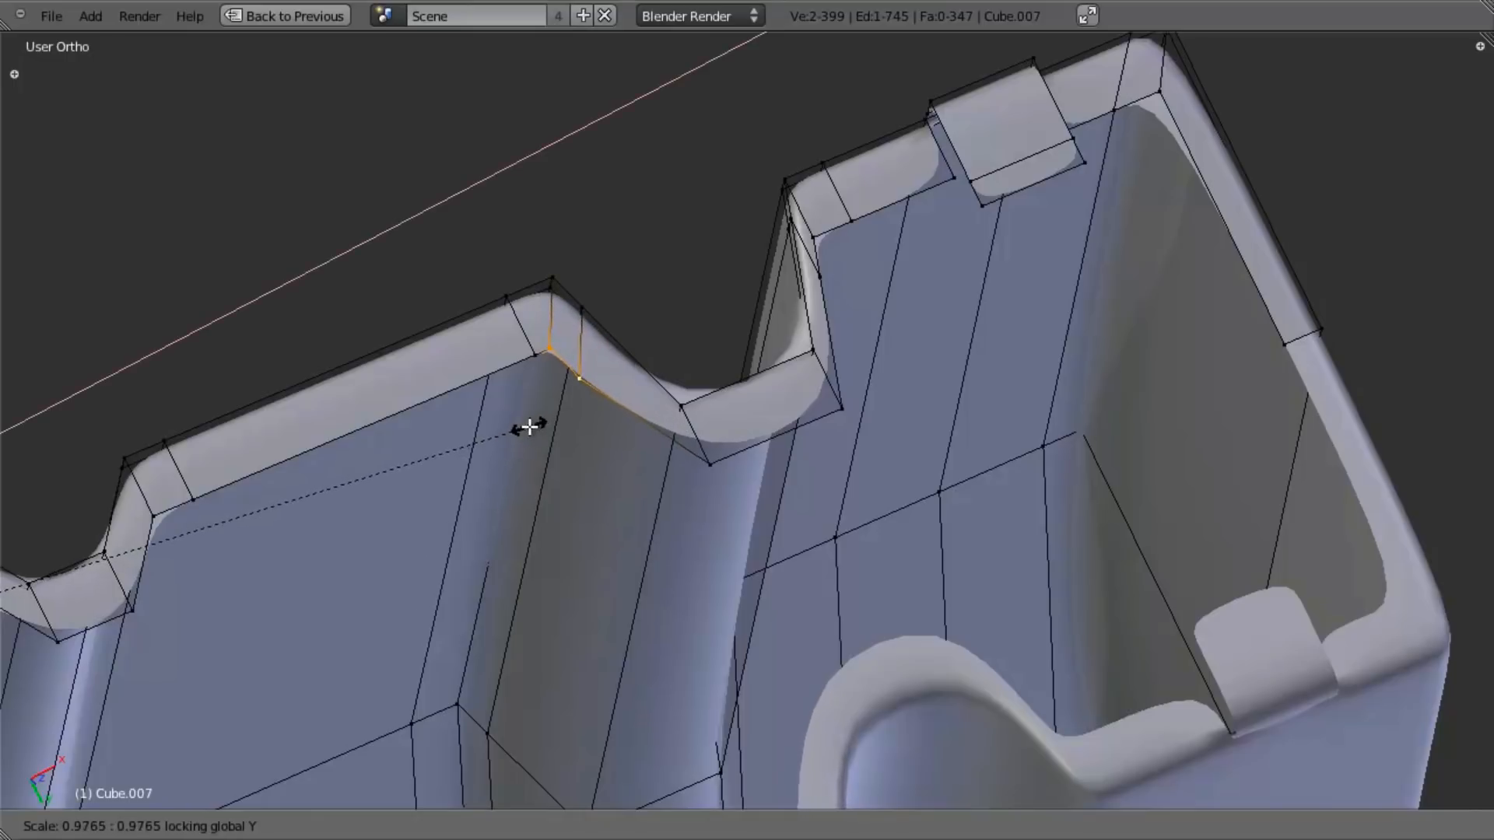
click(646, 425)
key(s)
key(shift+y)
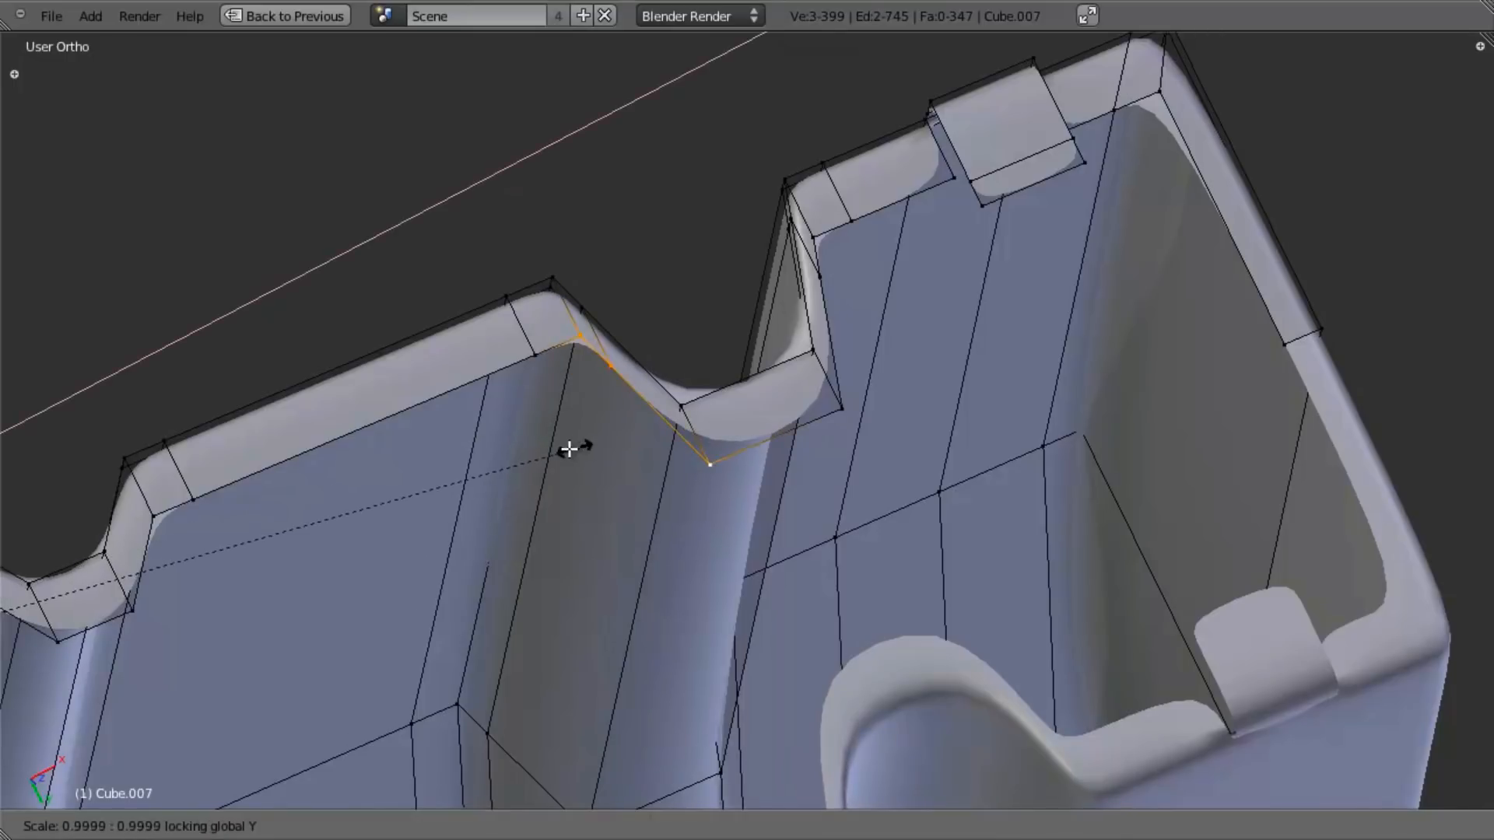
click(550, 451)
Step: Scale the three inner rim vertices on the front side of the large groove by about 1.018, excluding Y
right_click(820, 235)
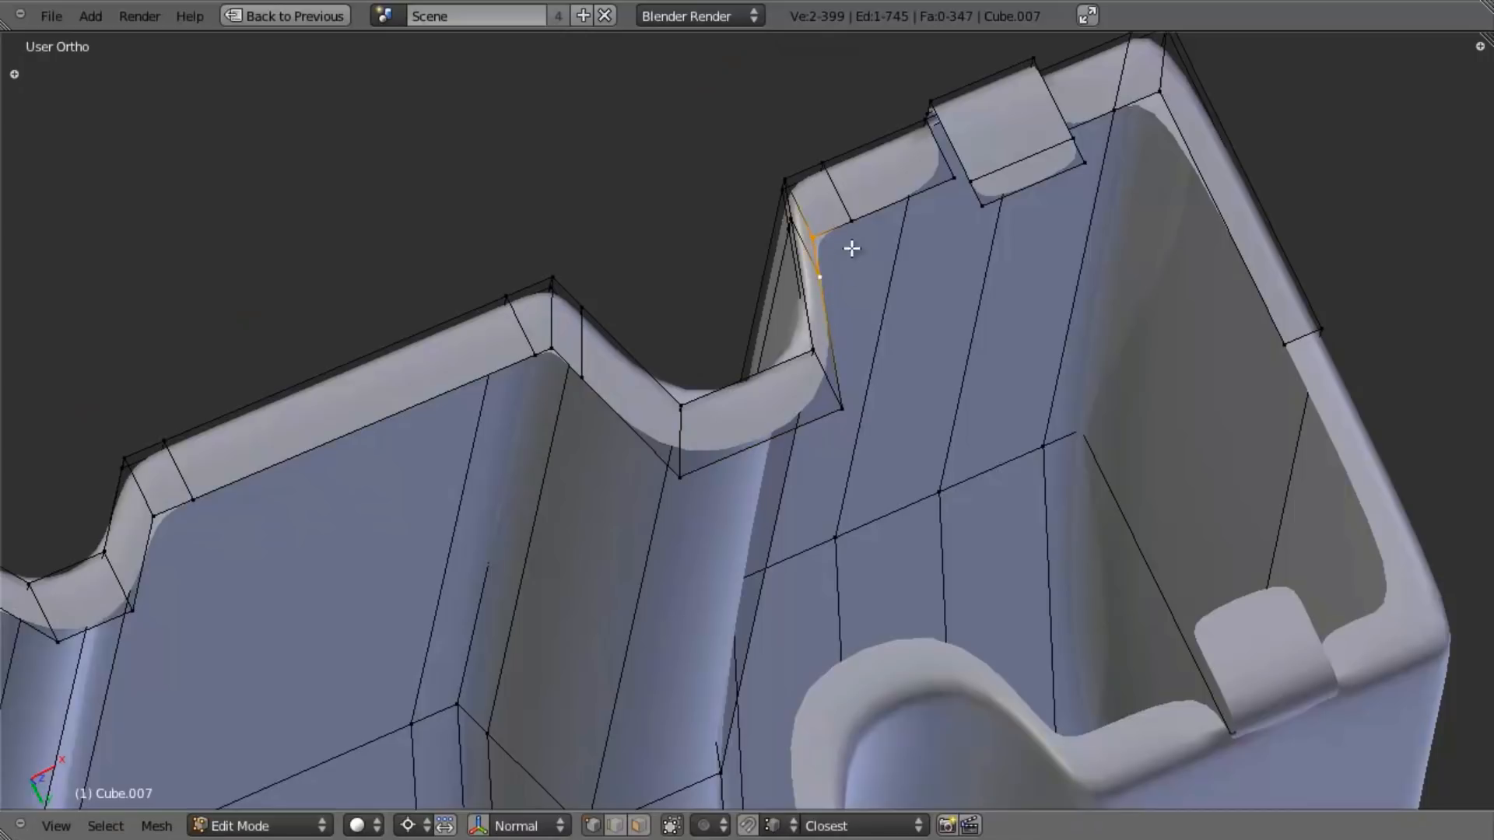
key(s)
key(shift+y)
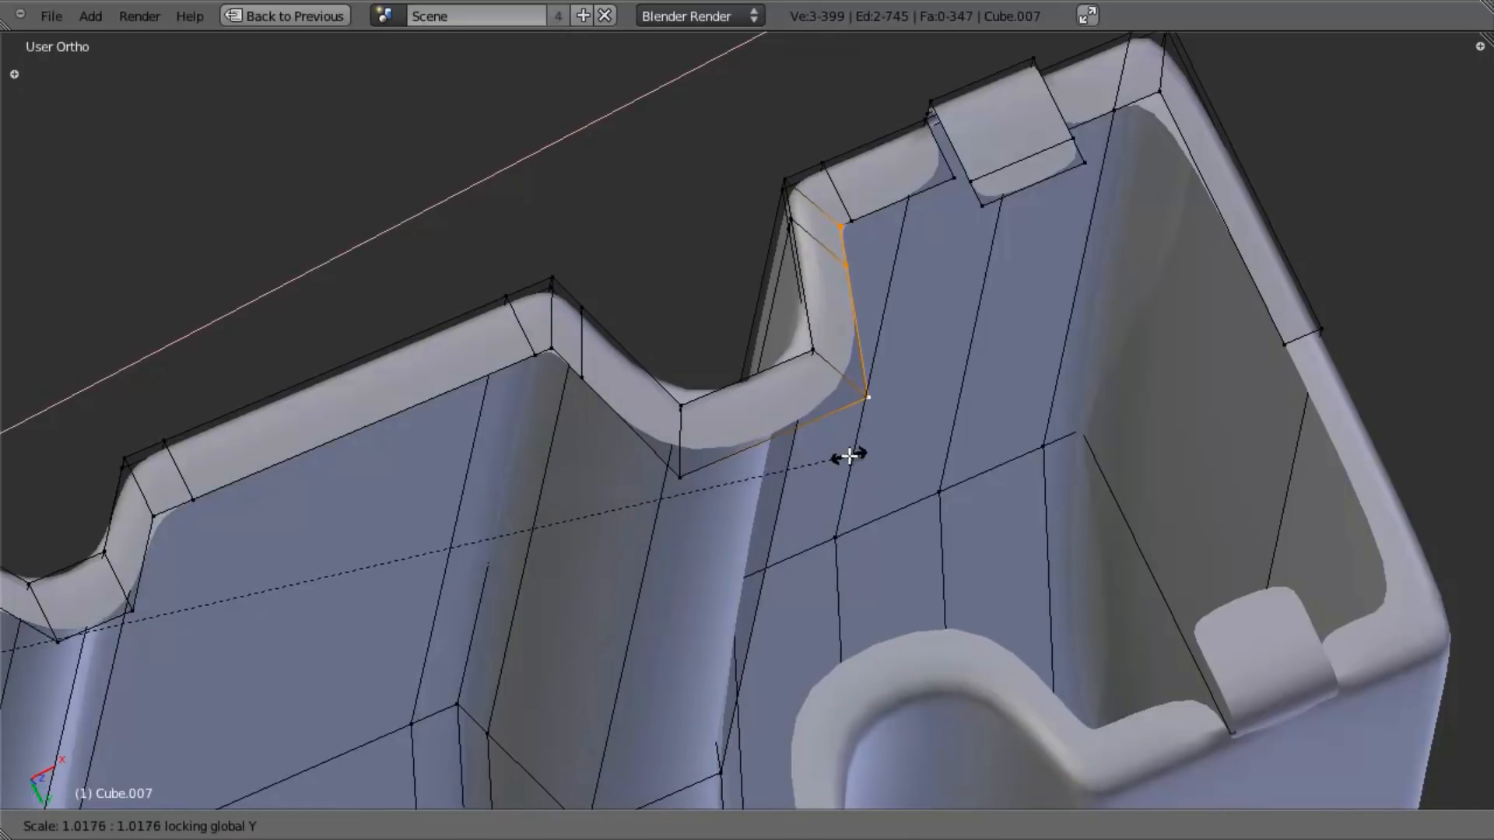
click(848, 456)
Step: Examine the thickened bottom rim as a smooth surface in object mode
scroll(847, 456, down, 3)
shift+middle_drag(483, 540, 1001, 423)
scroll(996, 428, up, 1)
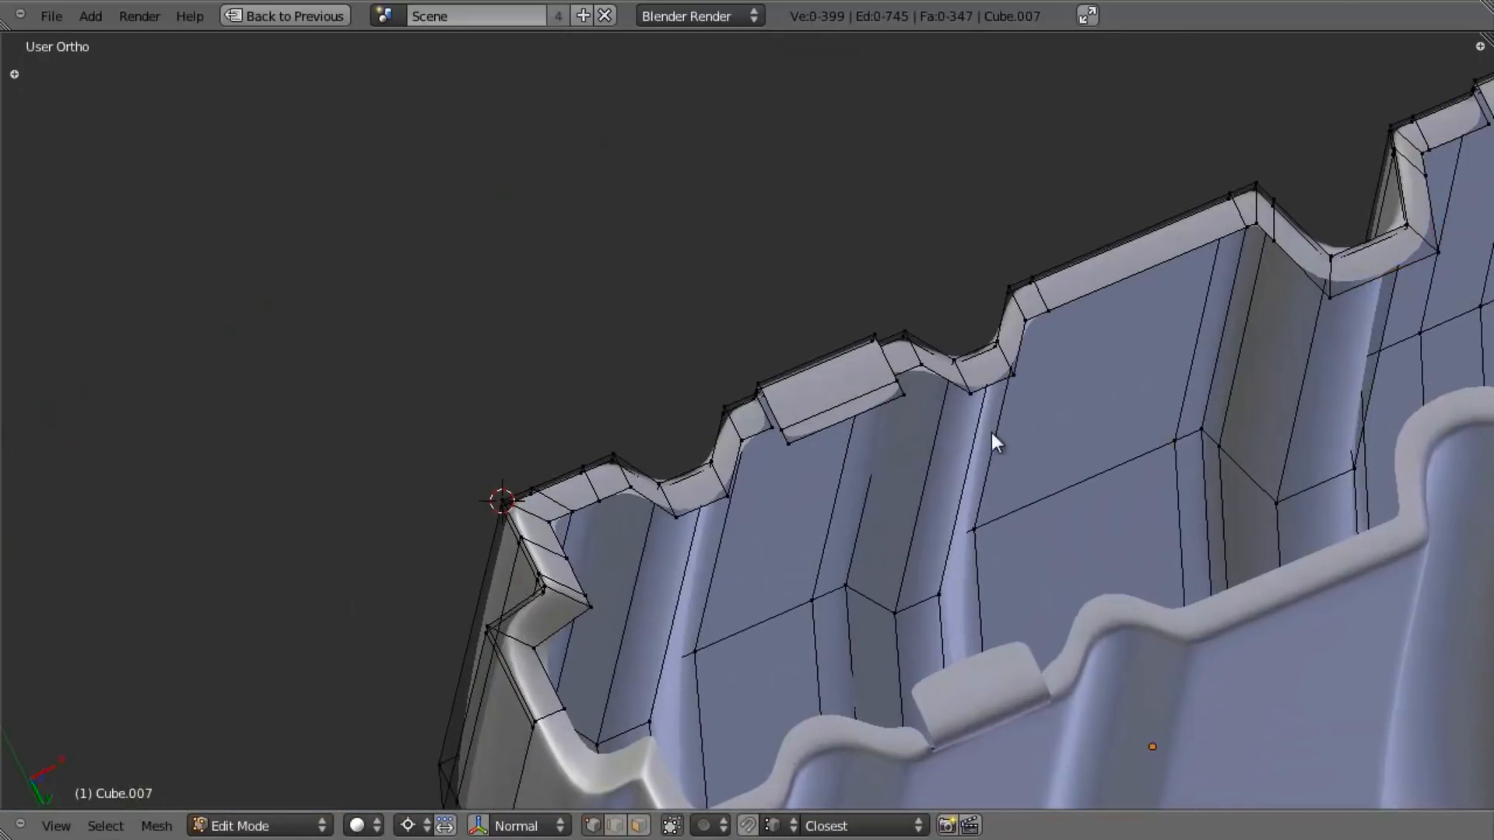
key(Tab)
scroll(1010, 467, down, 6)
scroll(1014, 472, up, 3)
key(Tab)
scroll(950, 457, up, 6)
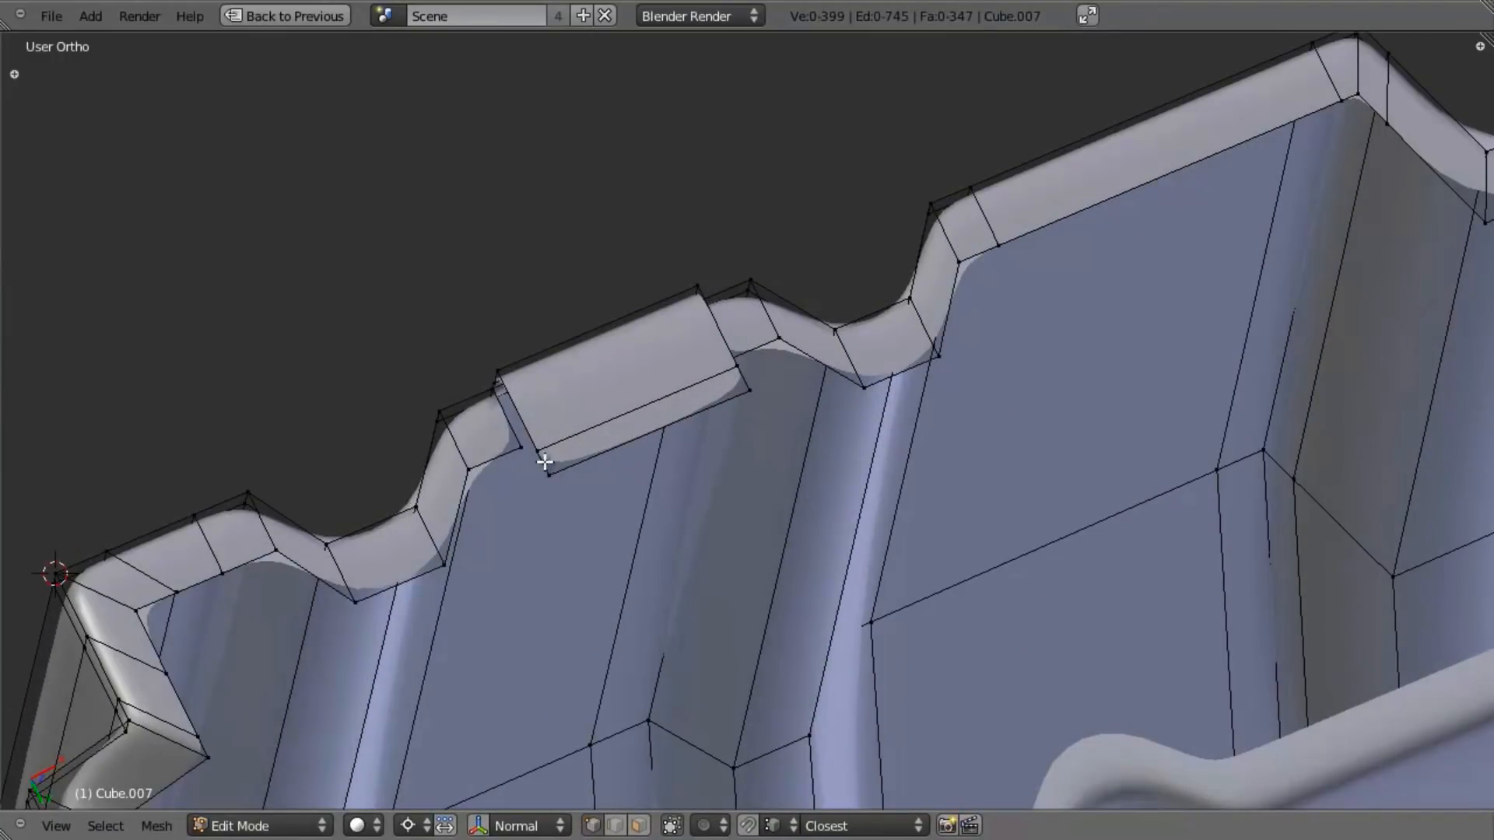
Step: Add a lengthwise loop cut to the long rear tab and shift it about 0.008 along the Y axis toward the tip
right_click(545, 462)
mouse_move(545, 462)
middle_down()
mouse_move(597, 510)
mouse_move(571, 451)
middle_up()
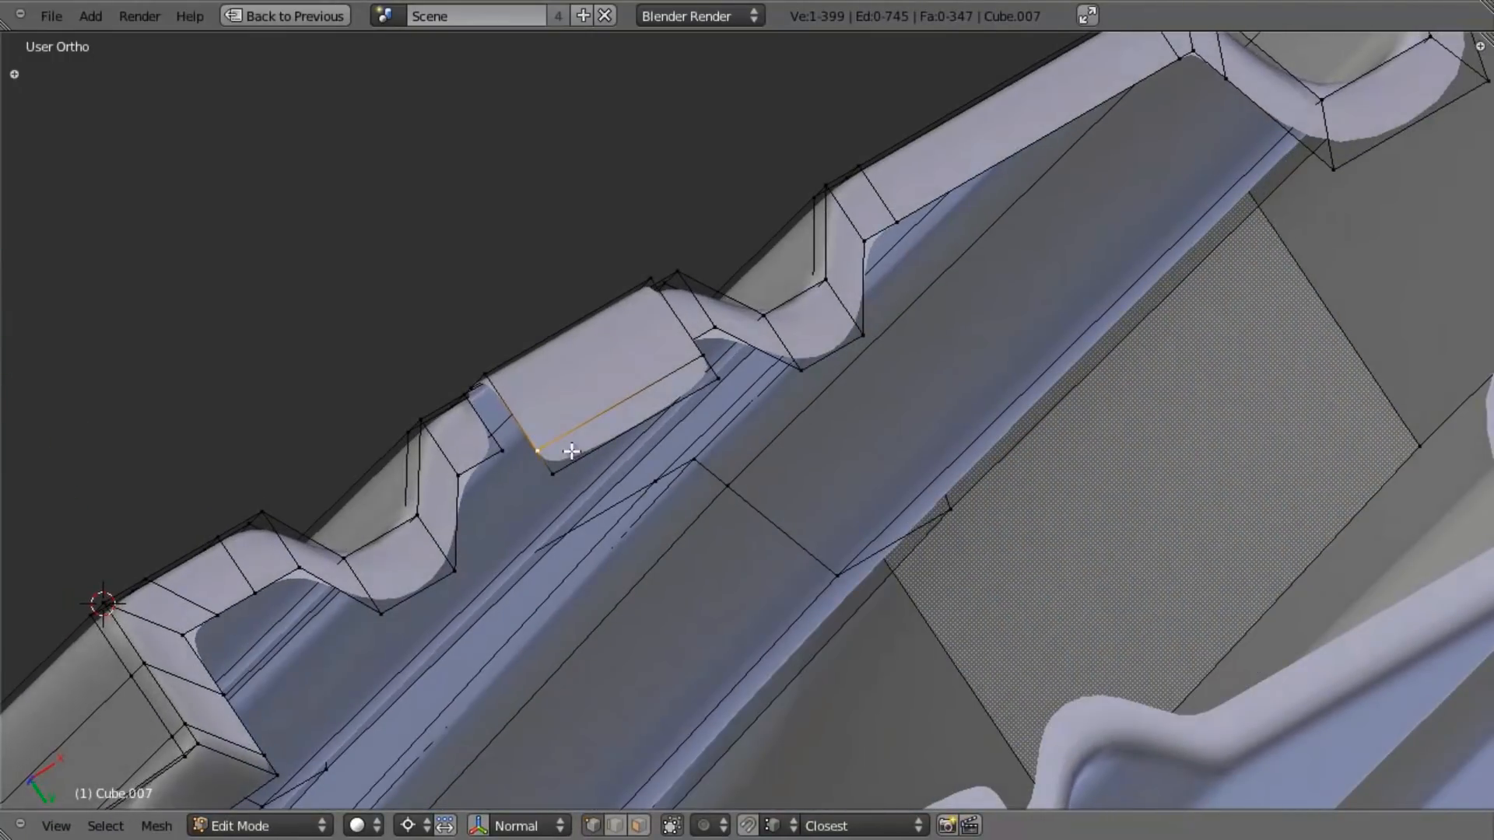
key(ctrl+r)
click(532, 428)
right_click(537, 438)
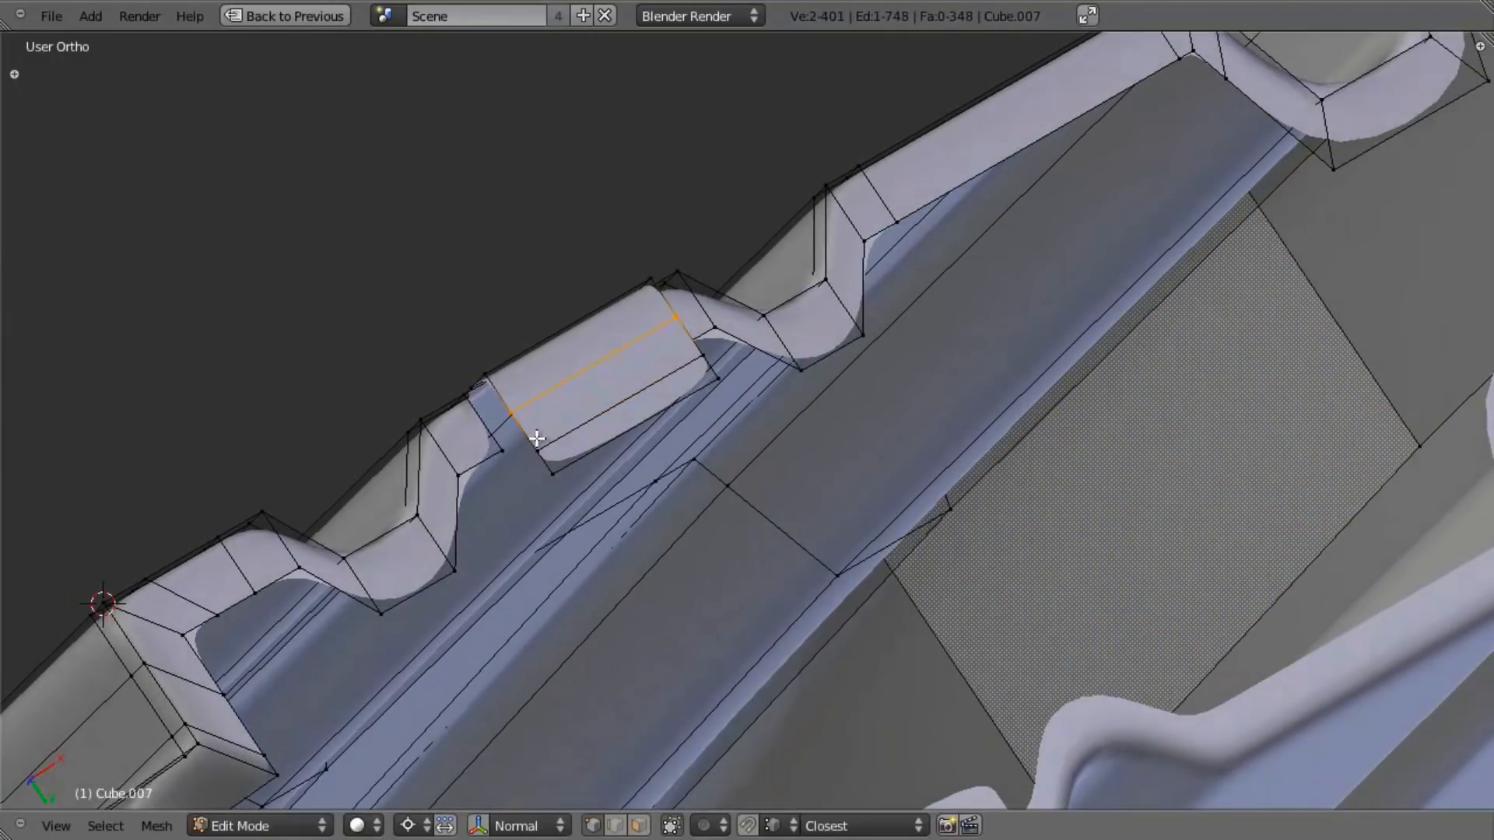
key(g)
key(g)
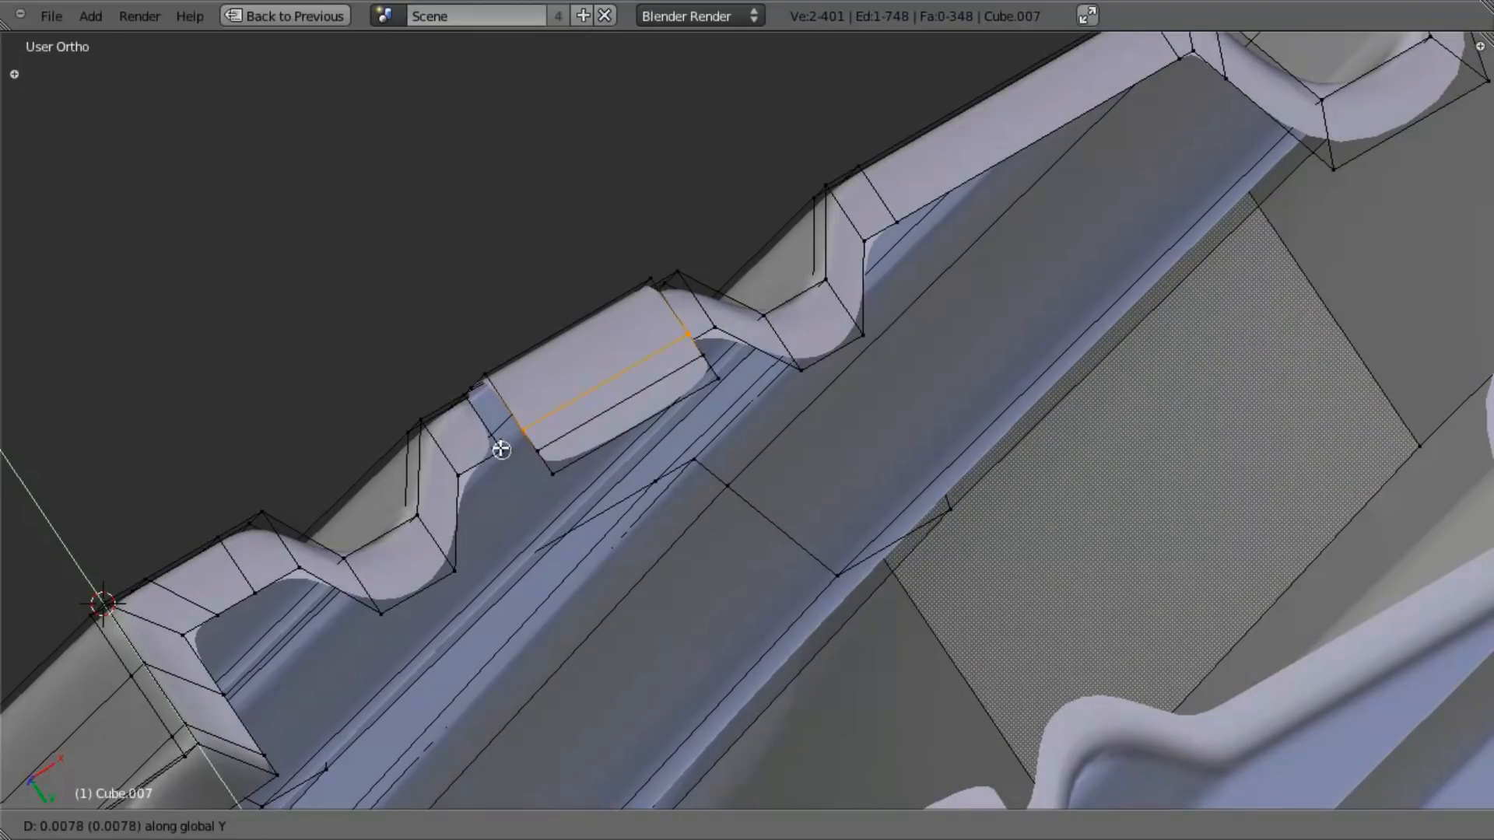
click(497, 438)
Step: Close the gap at the rear side of the long tab with a loop-cut face and merge its duplicate vertex using Remove Doubles
right_click(502, 449)
middle_drag(517, 443, 445, 418)
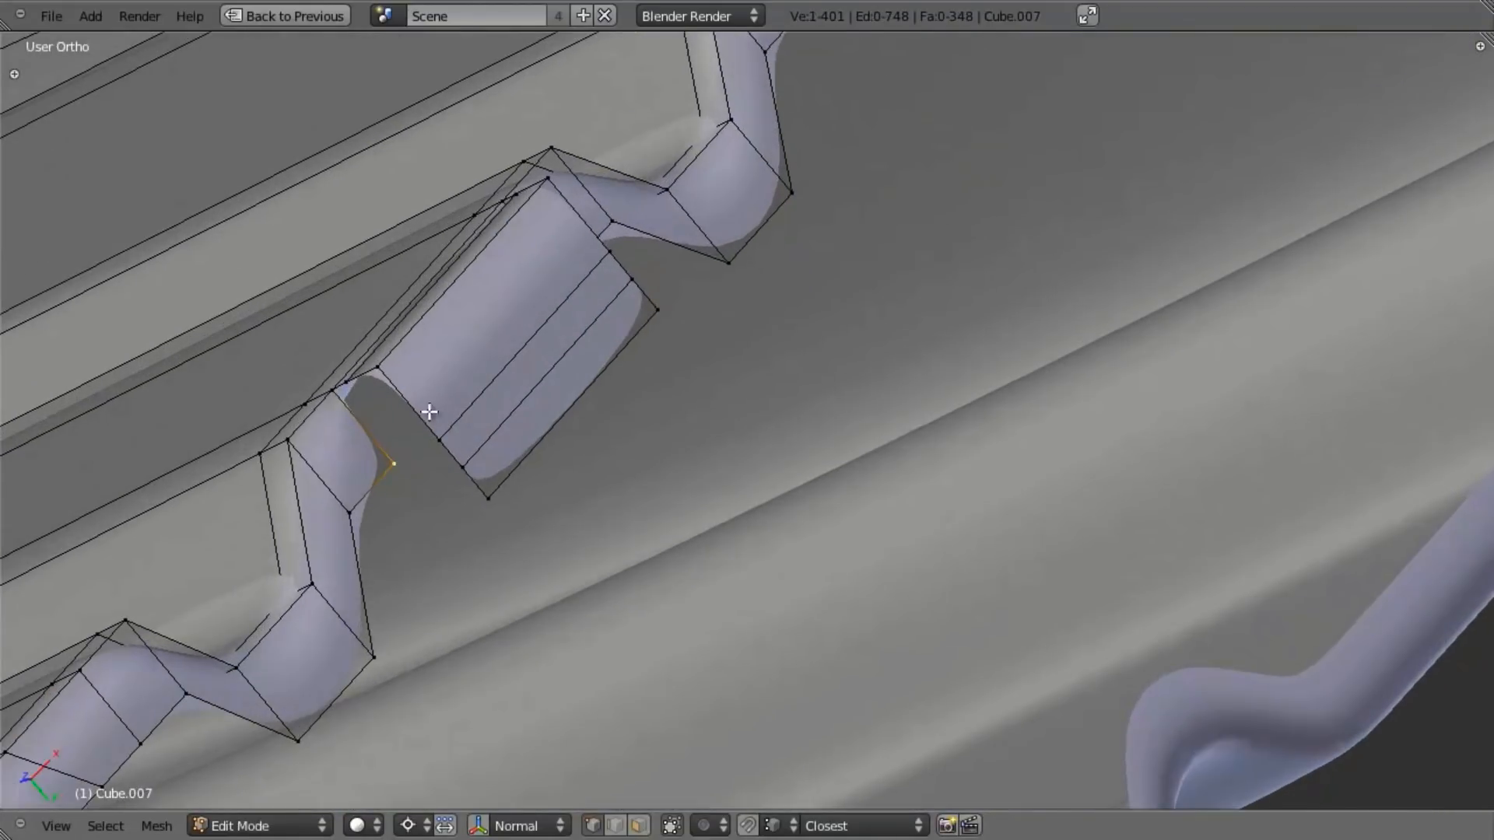
key(ctrl+r)
click(414, 451)
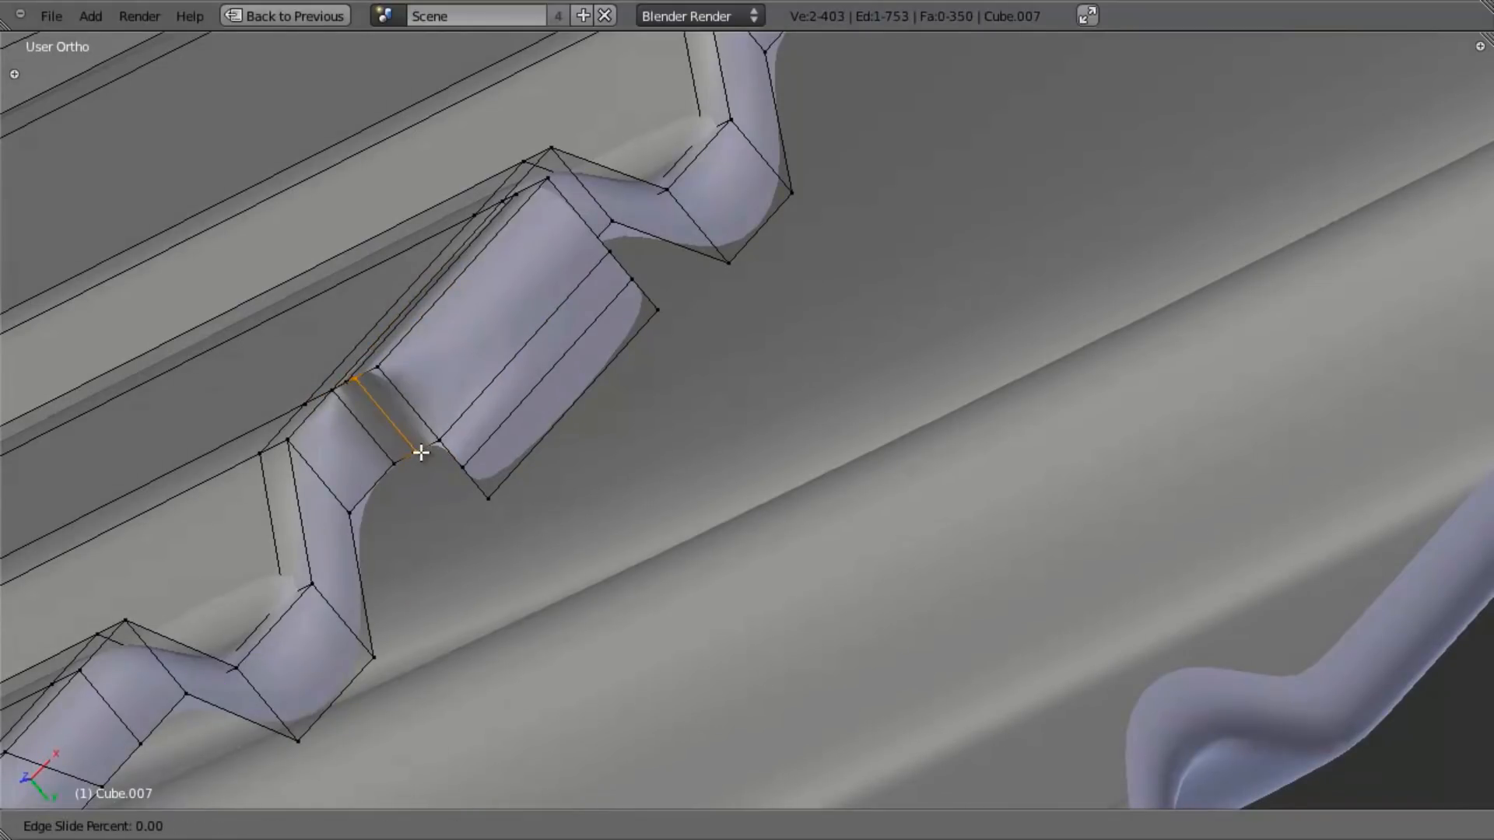
click(352, 385)
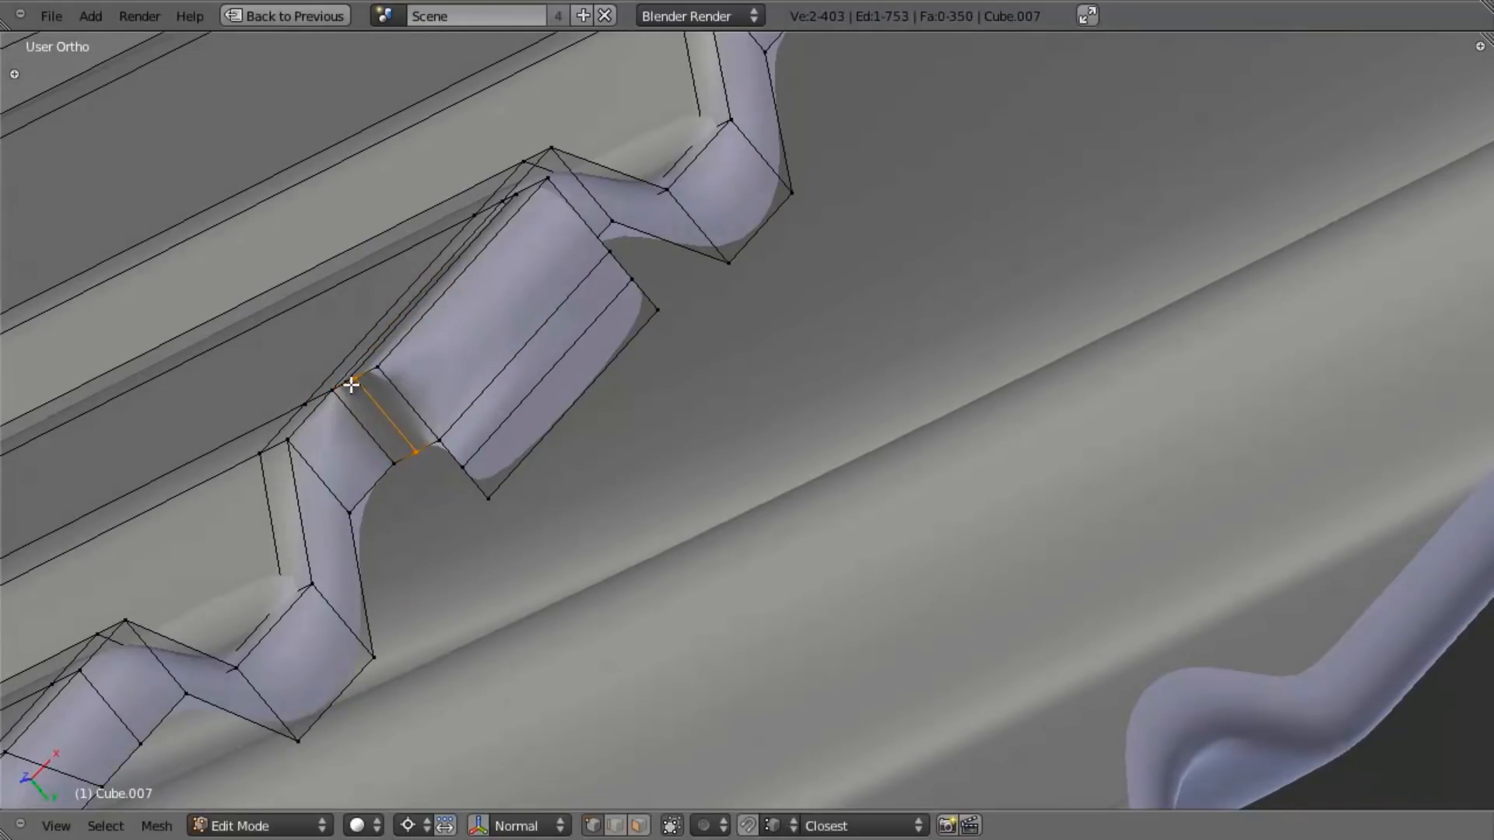
middle_drag(352, 385, 501, 477)
key(a)
key(a)
key(w)
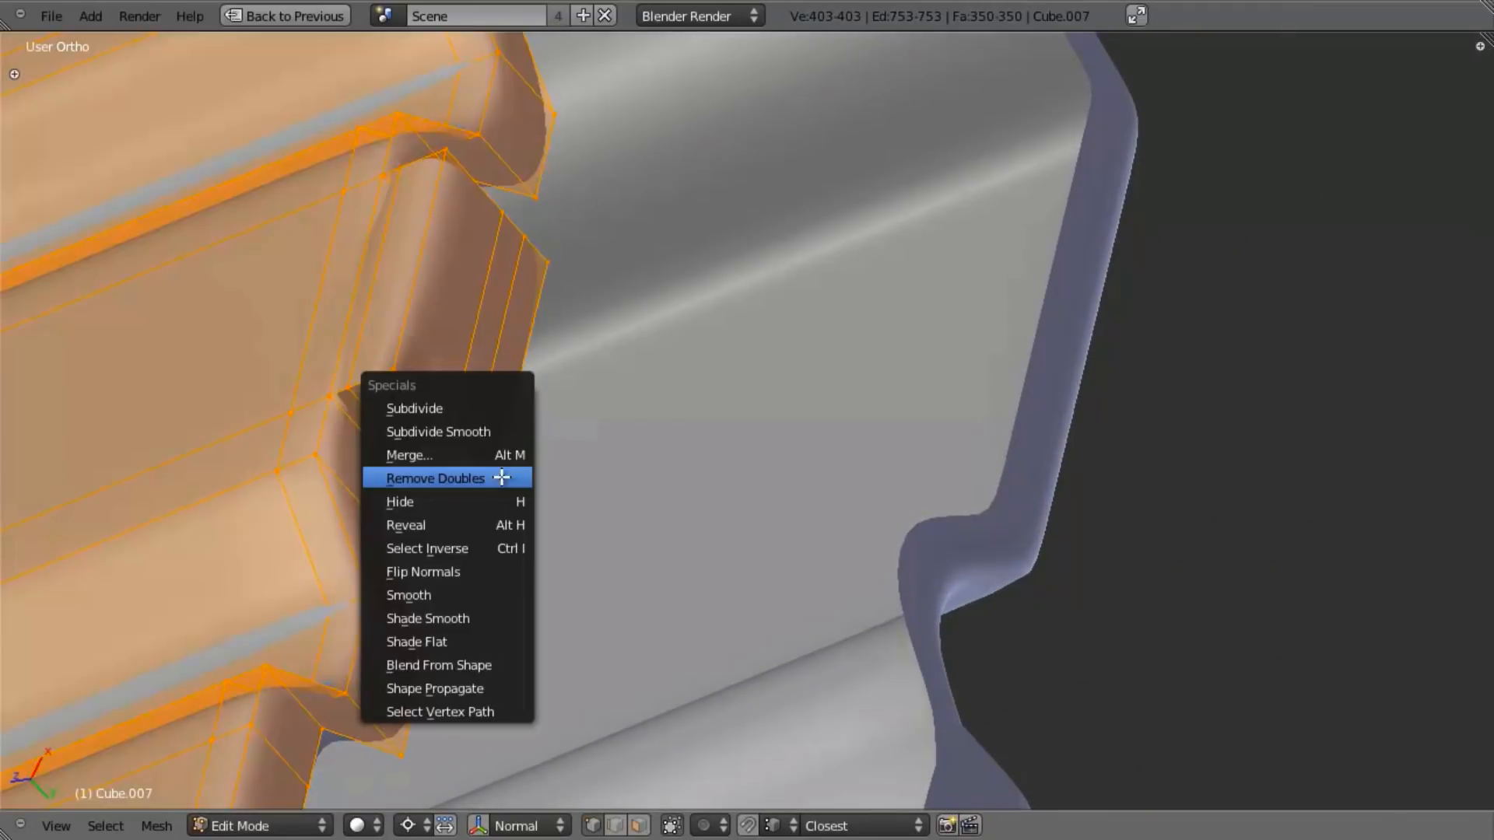
click(513, 476)
Step: Add a lengthwise loop cut to the small front tab
middle_drag(650, 543, 734, 325)
key(a)
key(ctrl+r)
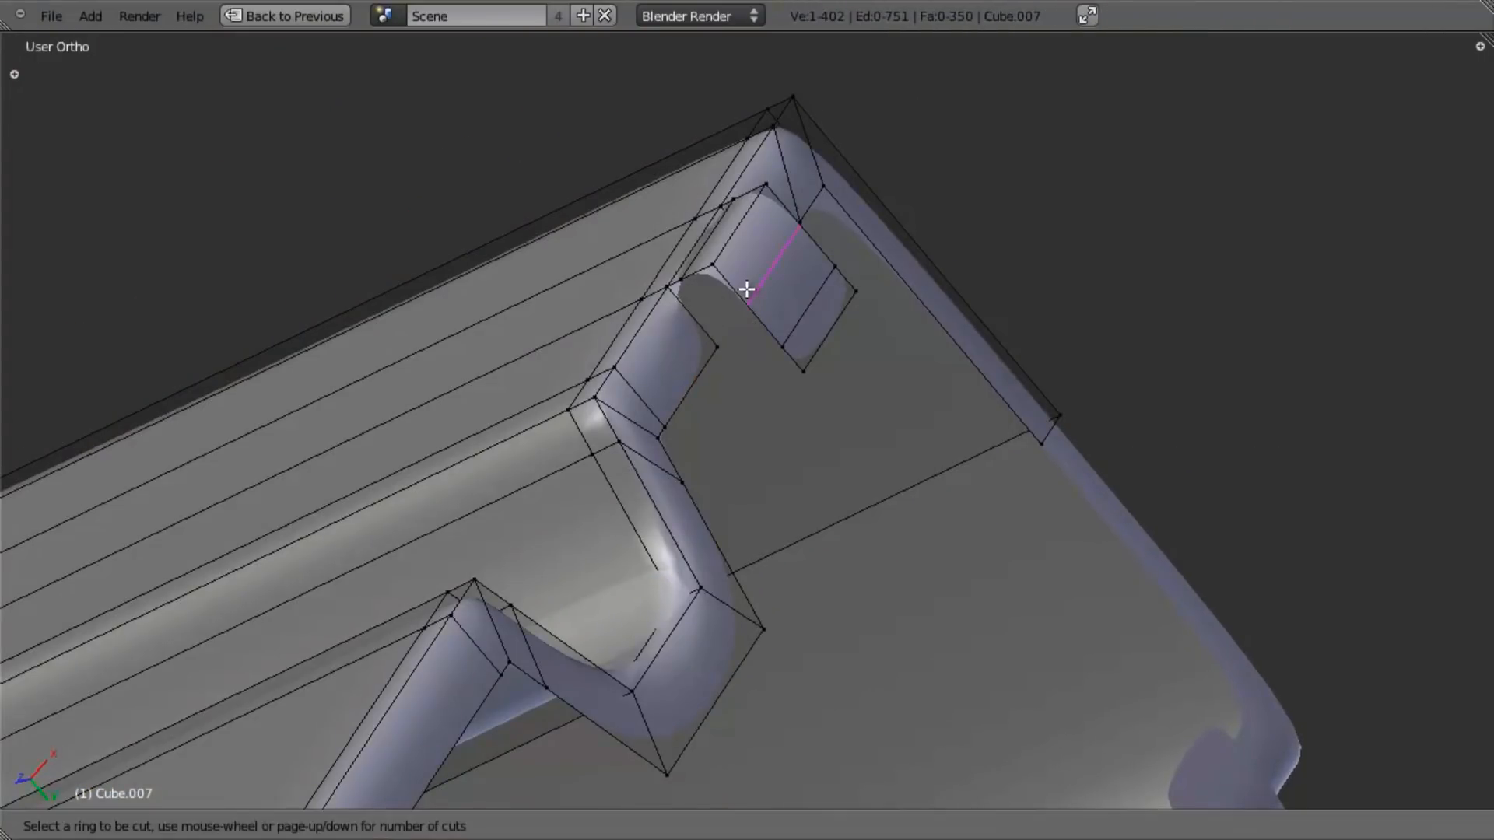
click(748, 292)
right_click(724, 346)
Step: Close the gap at the rear side of the front tab with a loop-cut face snapped to the rim, and remove the doubles
right_click(719, 347)
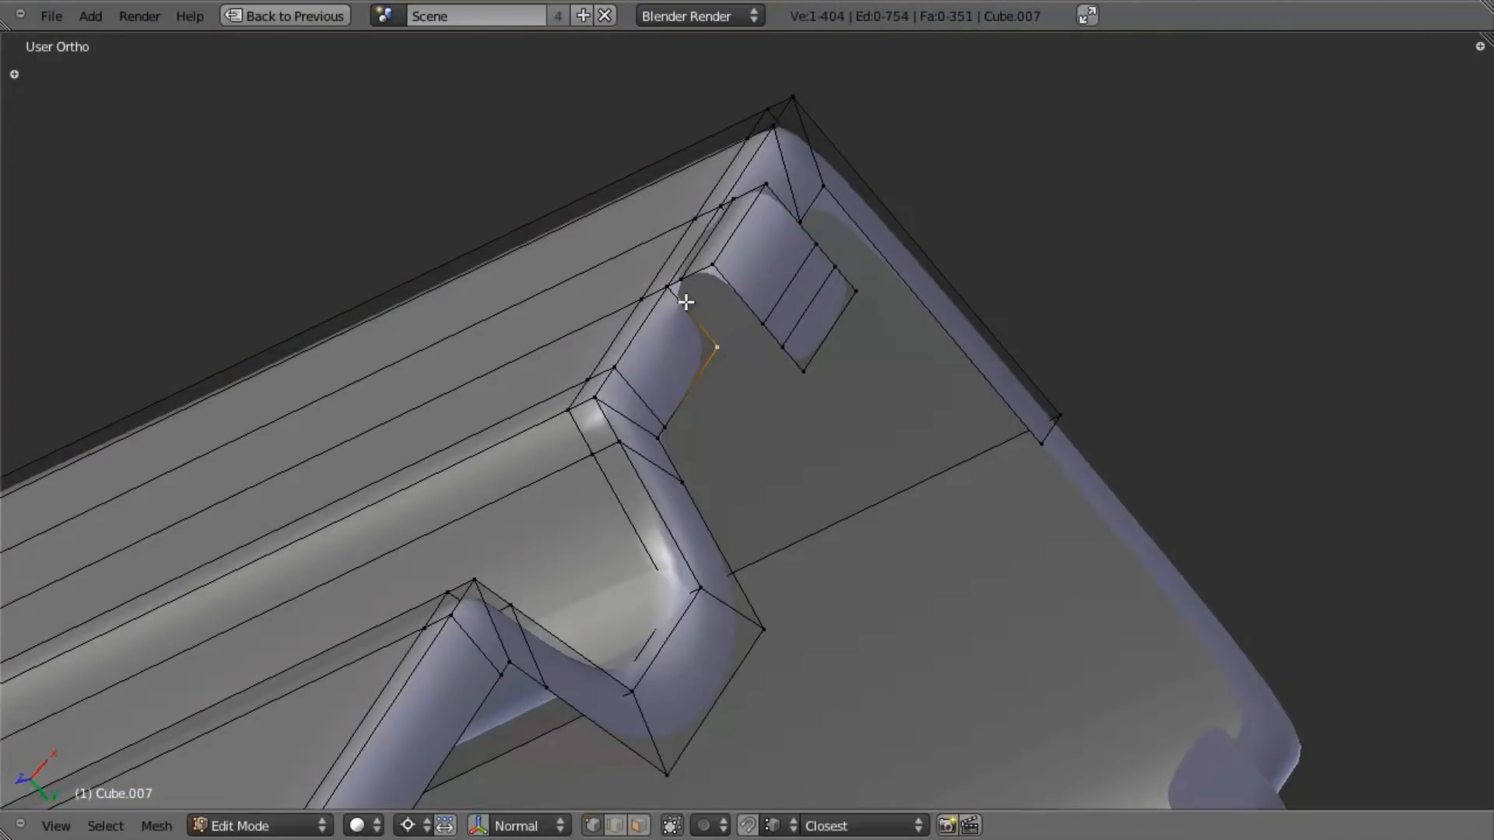
key(f)
key(ctrl+r)
click(738, 335)
right_click(739, 334)
key(g)
click(688, 281)
key(a)
key(w)
click(691, 293)
Step: Move the inner rim vertex at the front side of the small tab along the X axis
middle_drag(691, 293, 758, 465)
shift+middle_drag(520, 567, 1249, 236)
key(a)
right_click(646, 659)
key(g)
key(x)
click(657, 658)
Step: Fill the gap between the front side of the small tab and the rim with a four-vertex face
middle_drag(833, 547, 700, 545)
scroll(701, 544, up, 3)
shift+right_click(631, 688)
shift+right_click(568, 721)
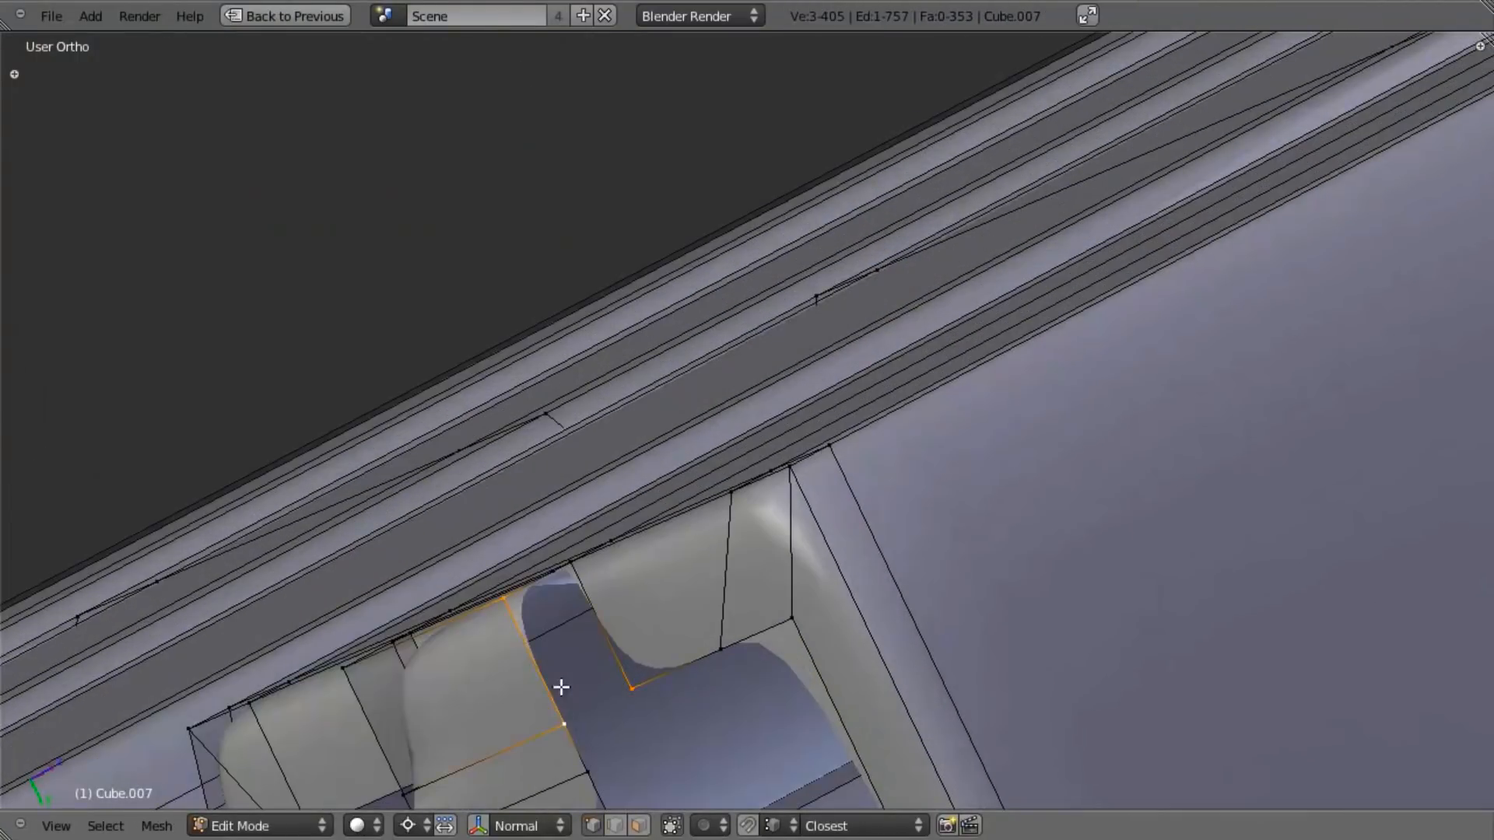
shift+right_click(570, 567)
middle_drag(574, 566, 676, 608)
key(f)
Step: Cut the small tab's front side face with an edge loop, snap it to the rim vertex, and remove doubles
key(ctrl+r)
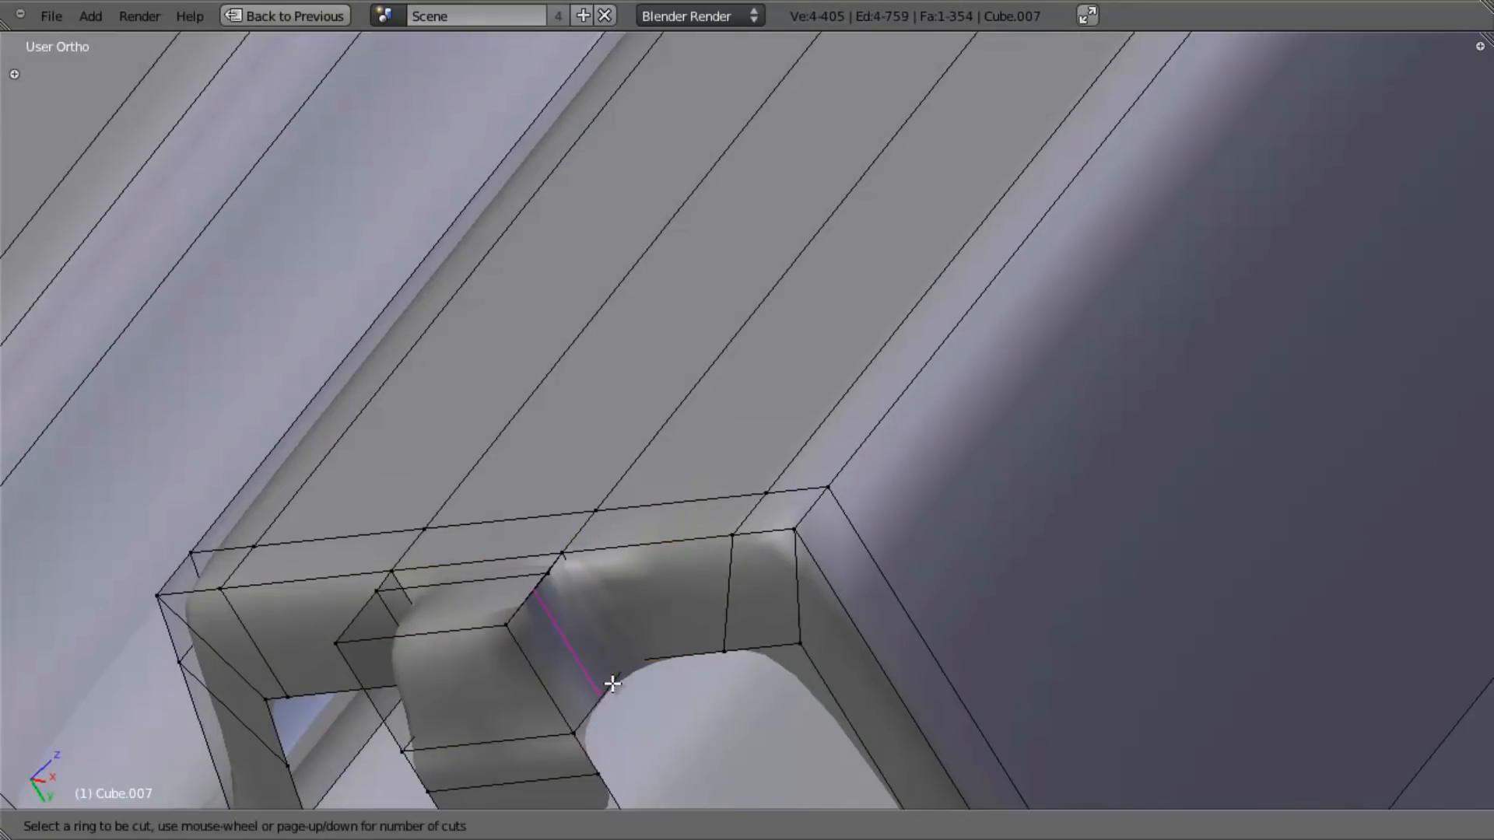
click(613, 680)
key(g)
click(550, 575)
key(a)
key(a)
key(w)
click(590, 588)
Step: Fill the gap between the front side of the long tab and the rim with a four-vertex face
scroll(589, 589, down, 5)
shift+middle_drag(238, 569, 875, 481)
scroll(875, 481, up, 3)
key(a)
shift+right_click(931, 380)
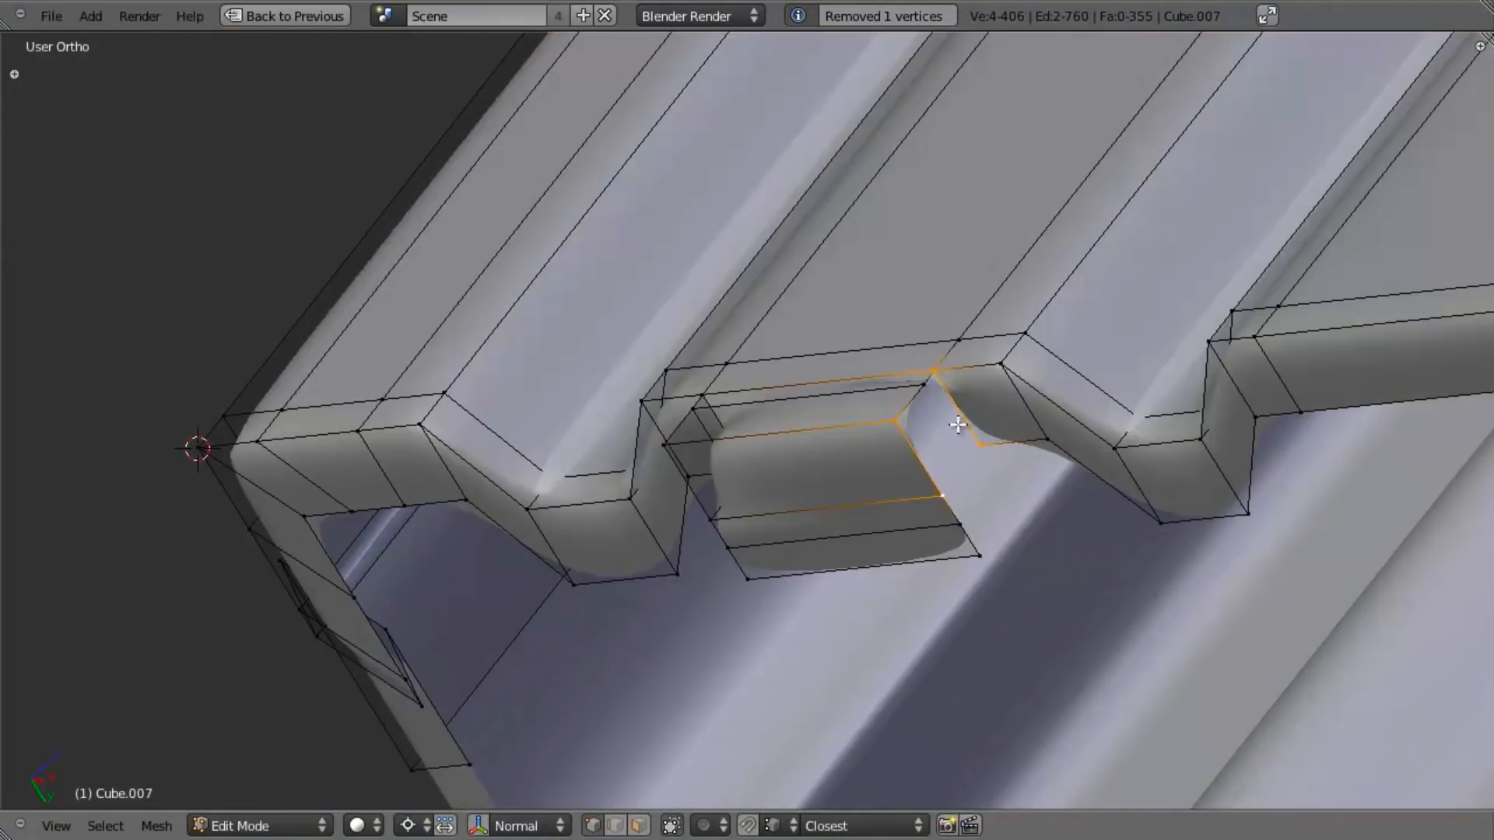
key(f)
Step: Cut the long tab's front side face with an edge loop, snap it to the rim vertex, and remove doubles
key(ctrl+r)
click(955, 467)
right_click(956, 467)
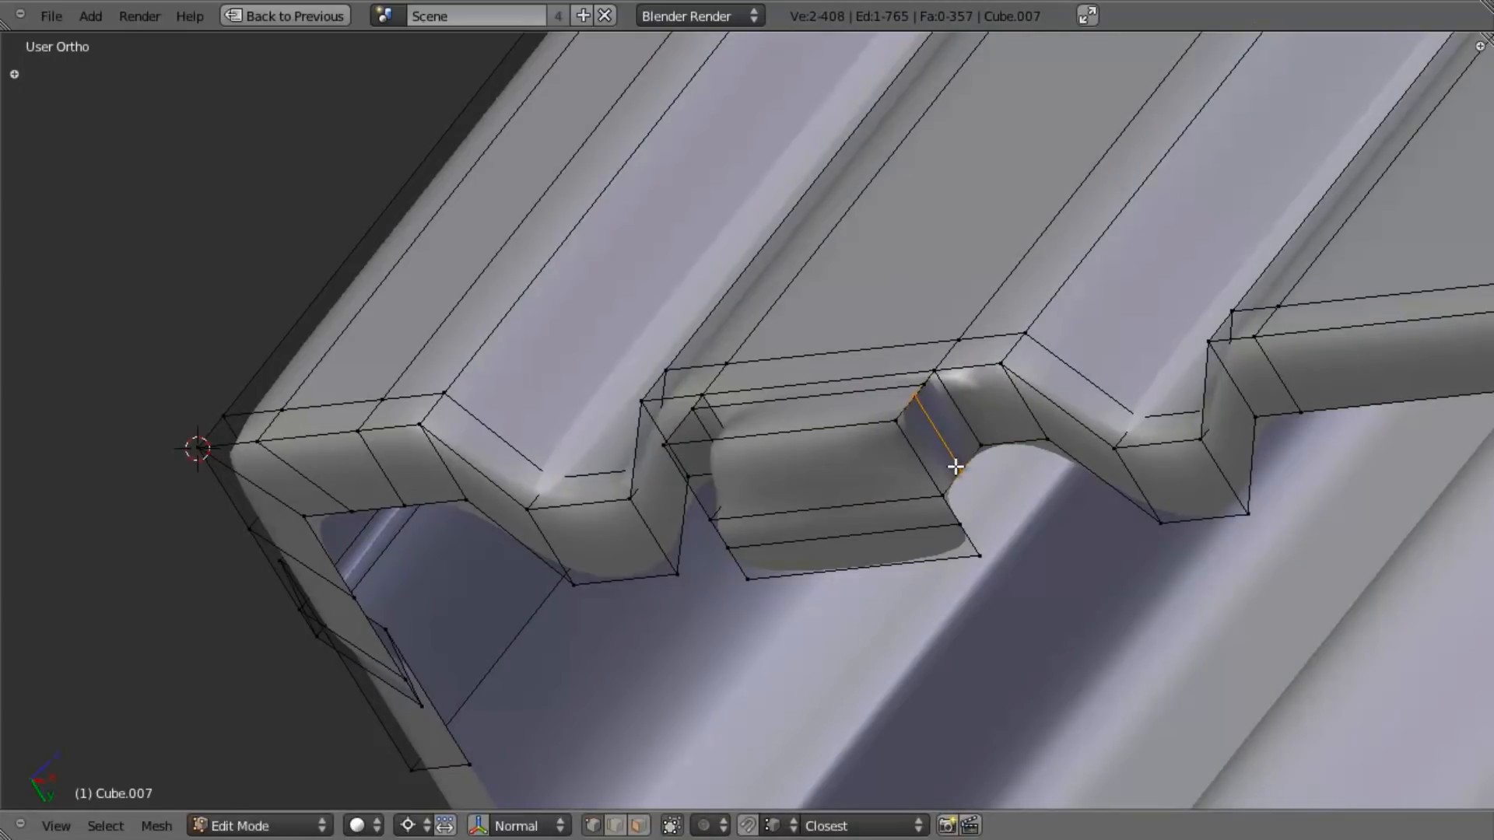
scroll(960, 450, up, 4)
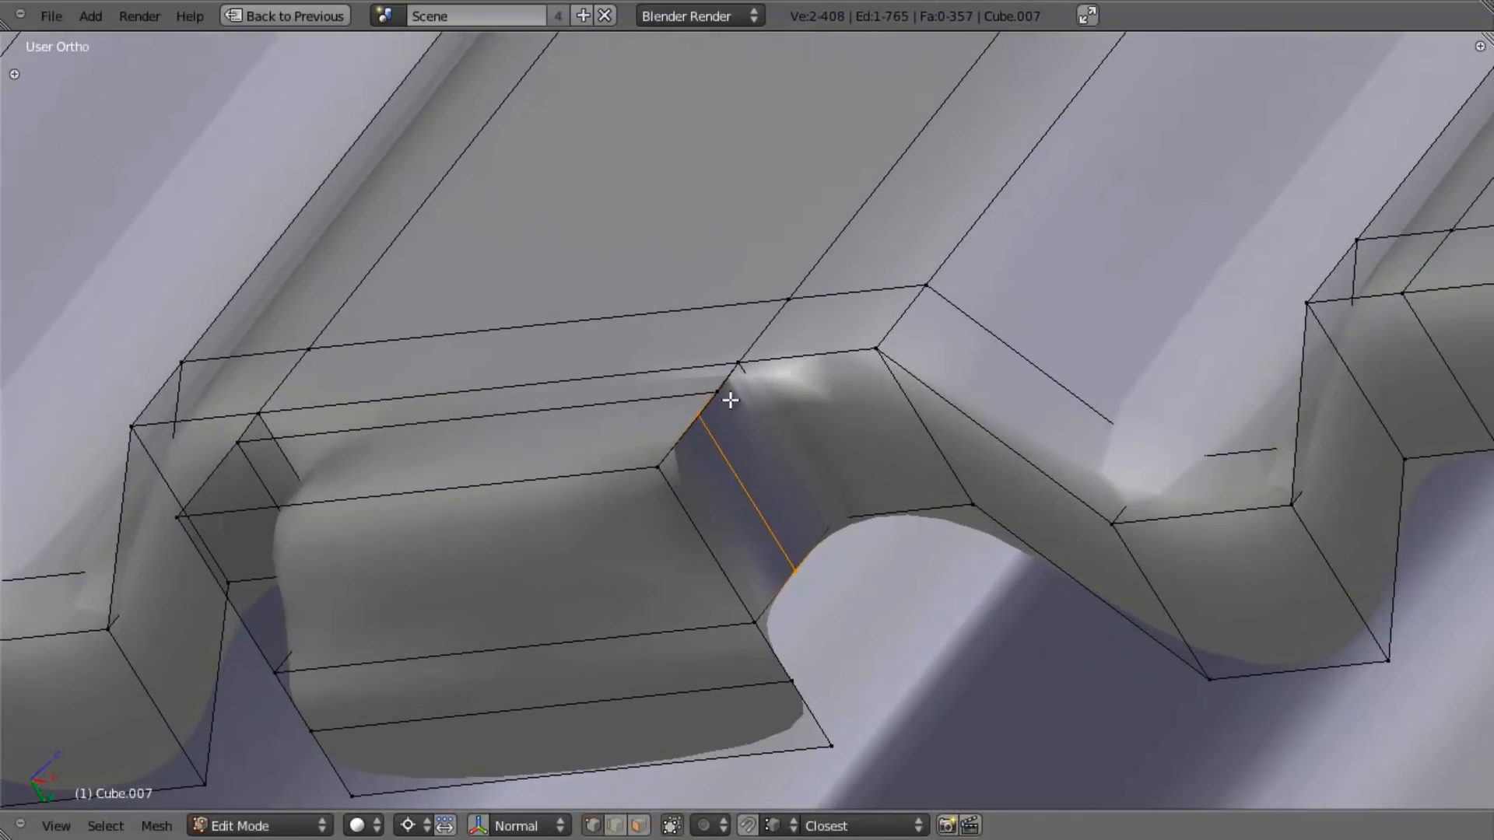
key(g)
ctrl+click(717, 393)
key(a)
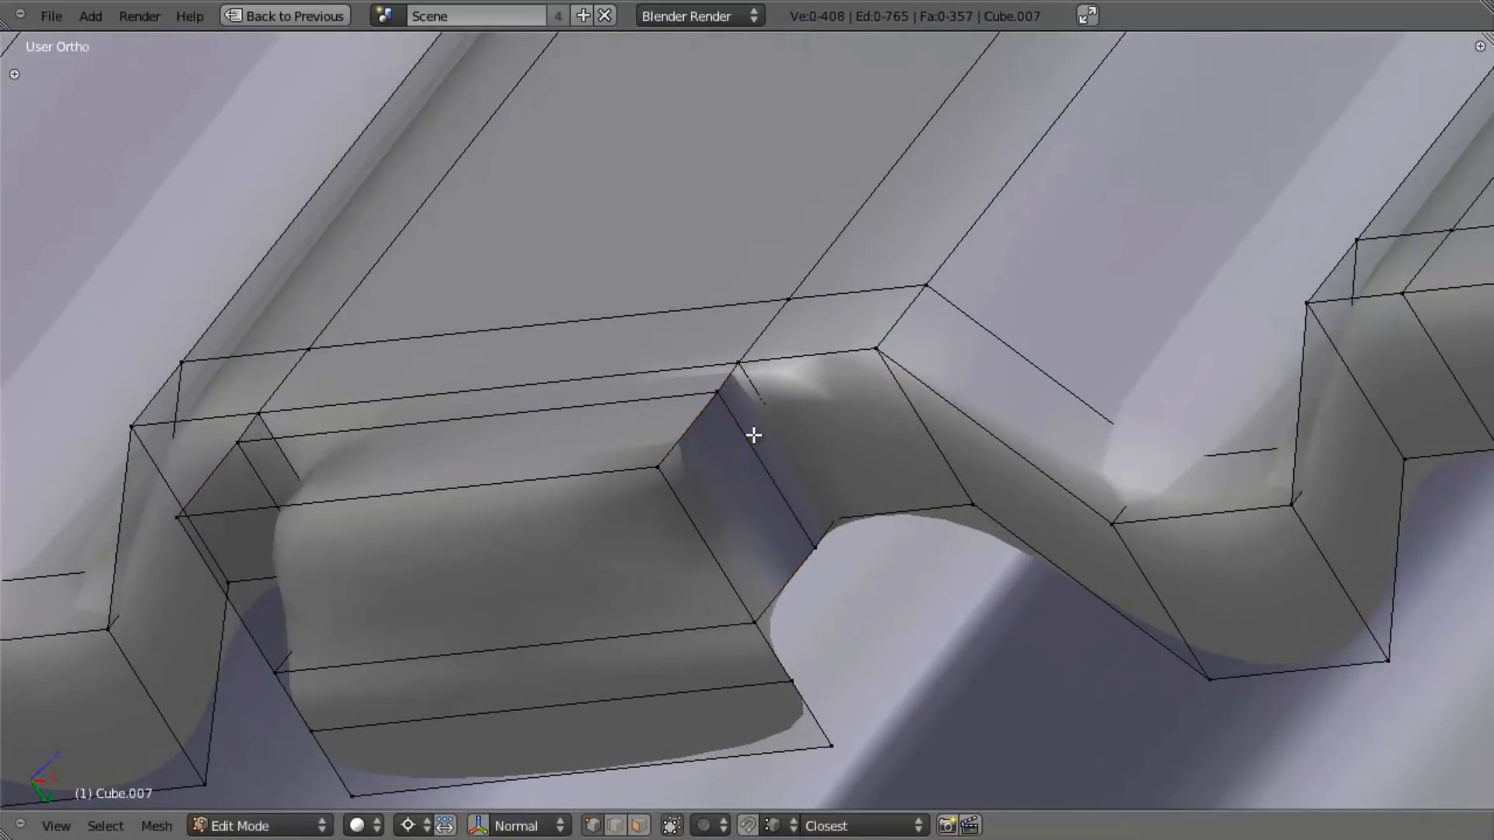
key(a)
key(w)
click(753, 435)
key(a)
Step: Switch to edge selection and select the tip edges and their adjoining side edges on both the long and small tabs
scroll(789, 506, down, 5)
key(Tab)
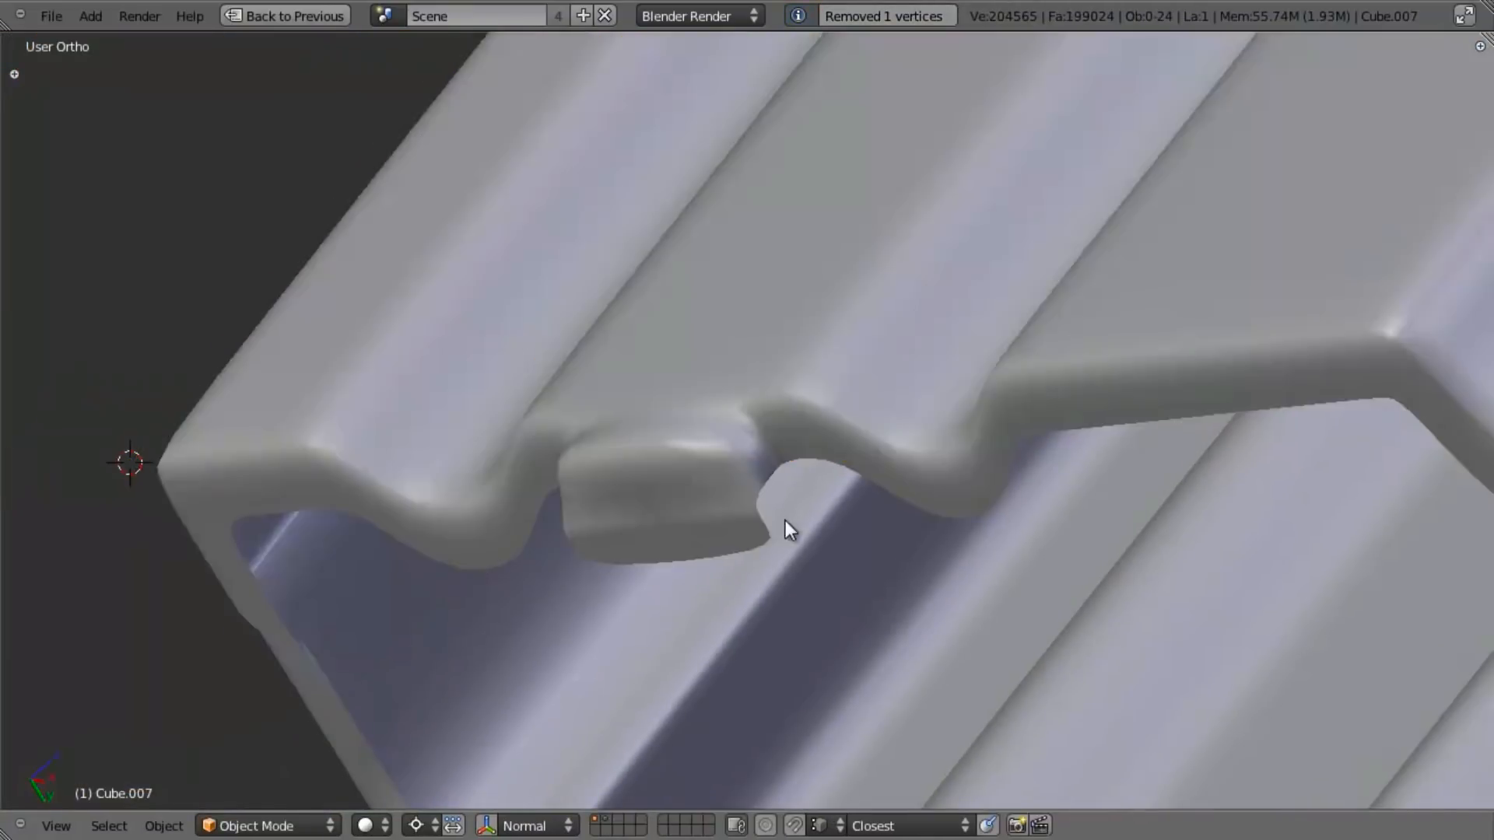
scroll(786, 520, down, 5)
key(Tab)
scroll(825, 518, up, 4)
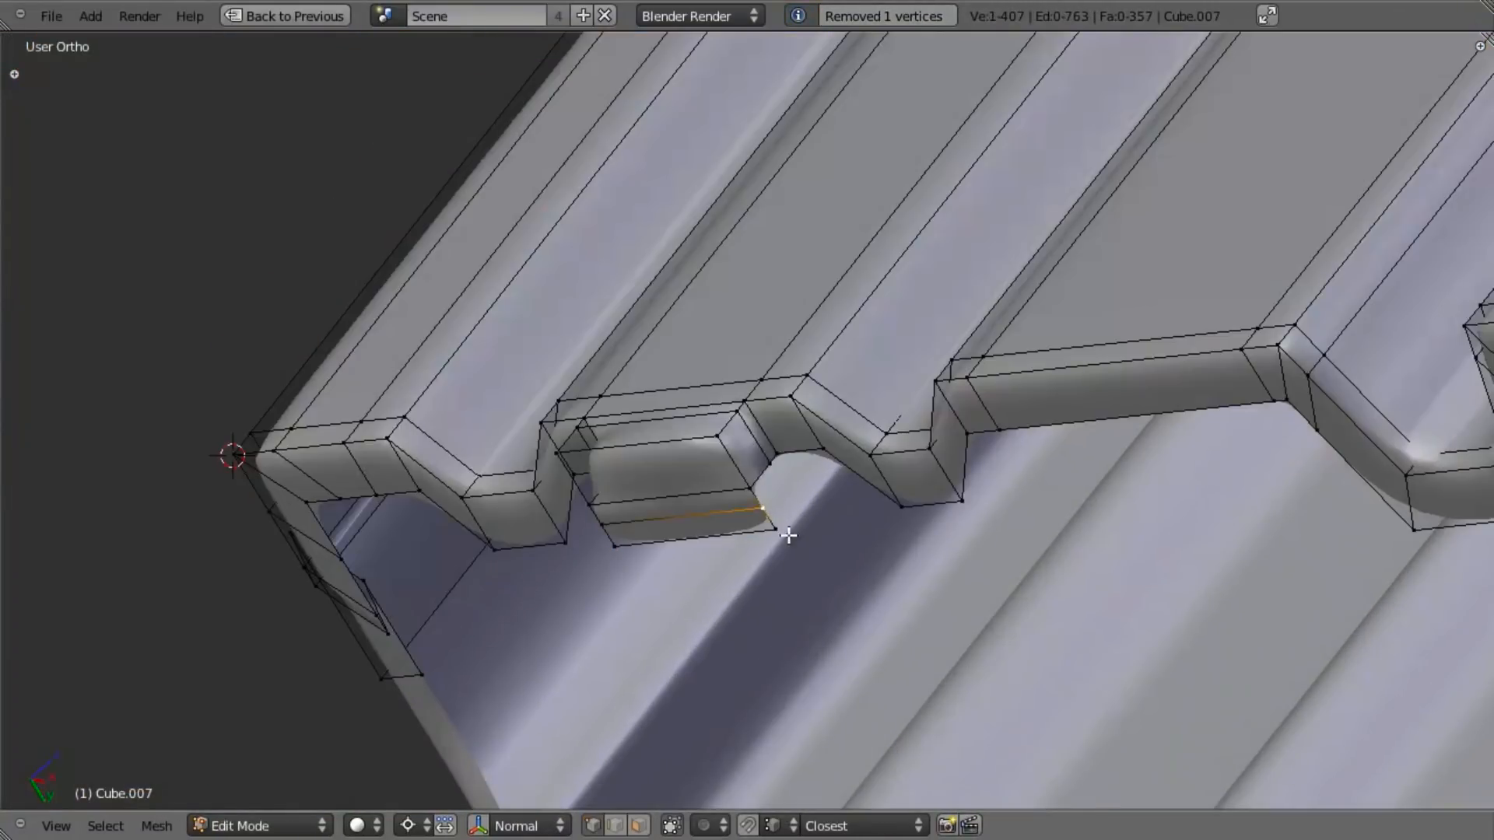
middle_drag(682, 565, 635, 558)
key(ctrl+Tab)
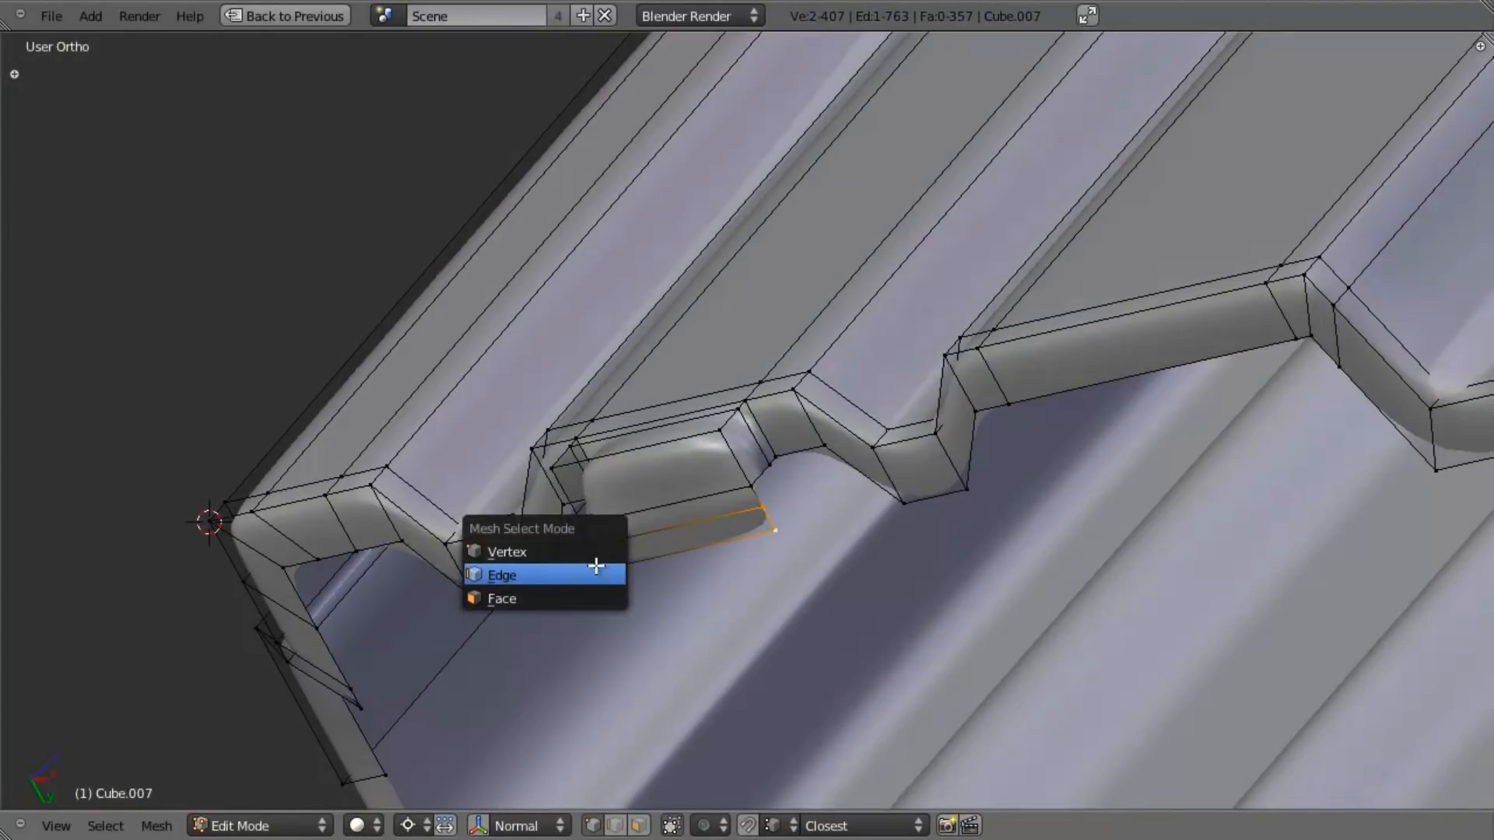
click(596, 575)
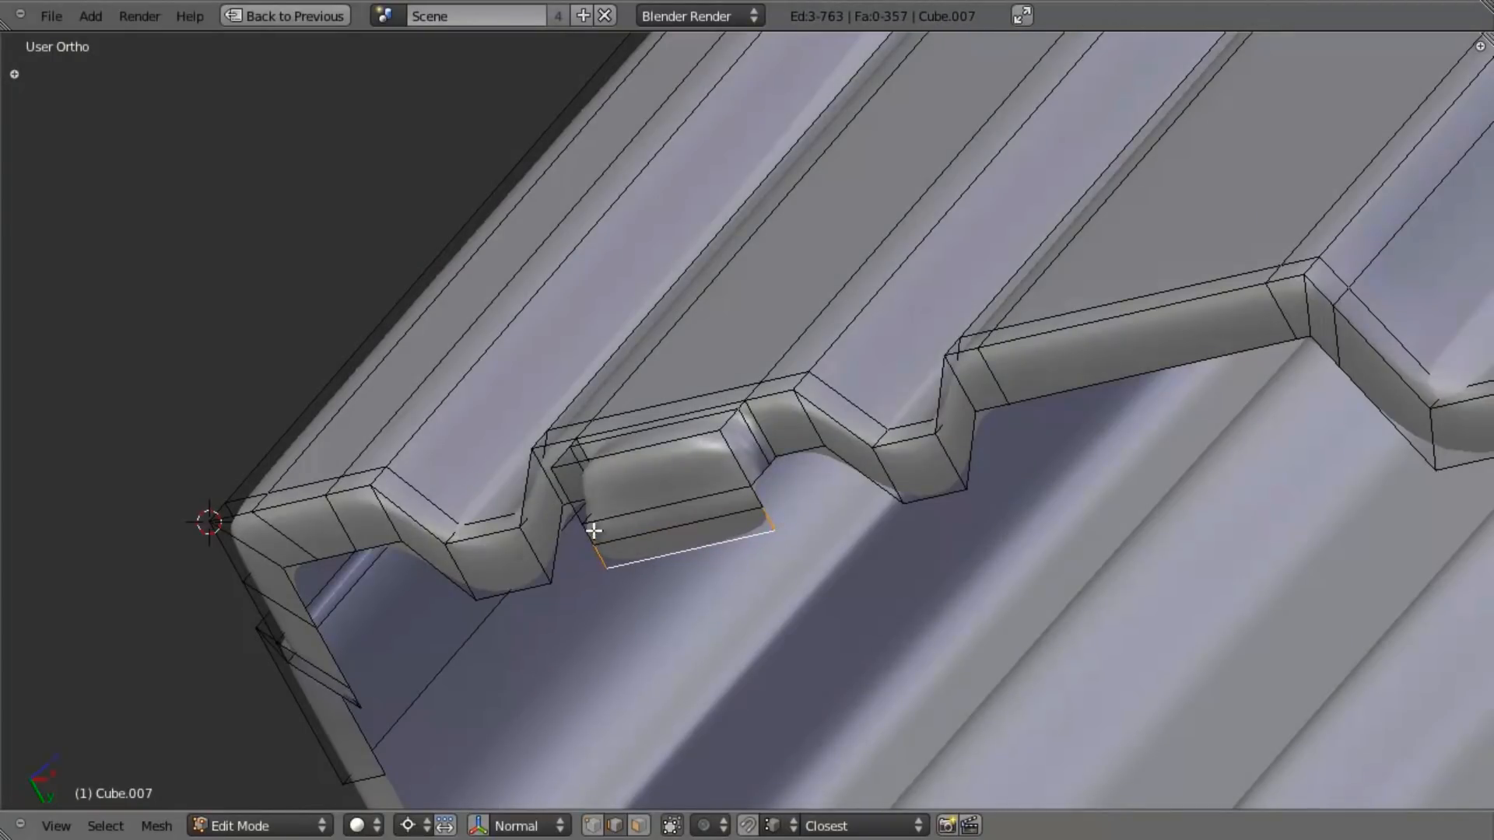
shift+middle_drag(1013, 529, 283, 568)
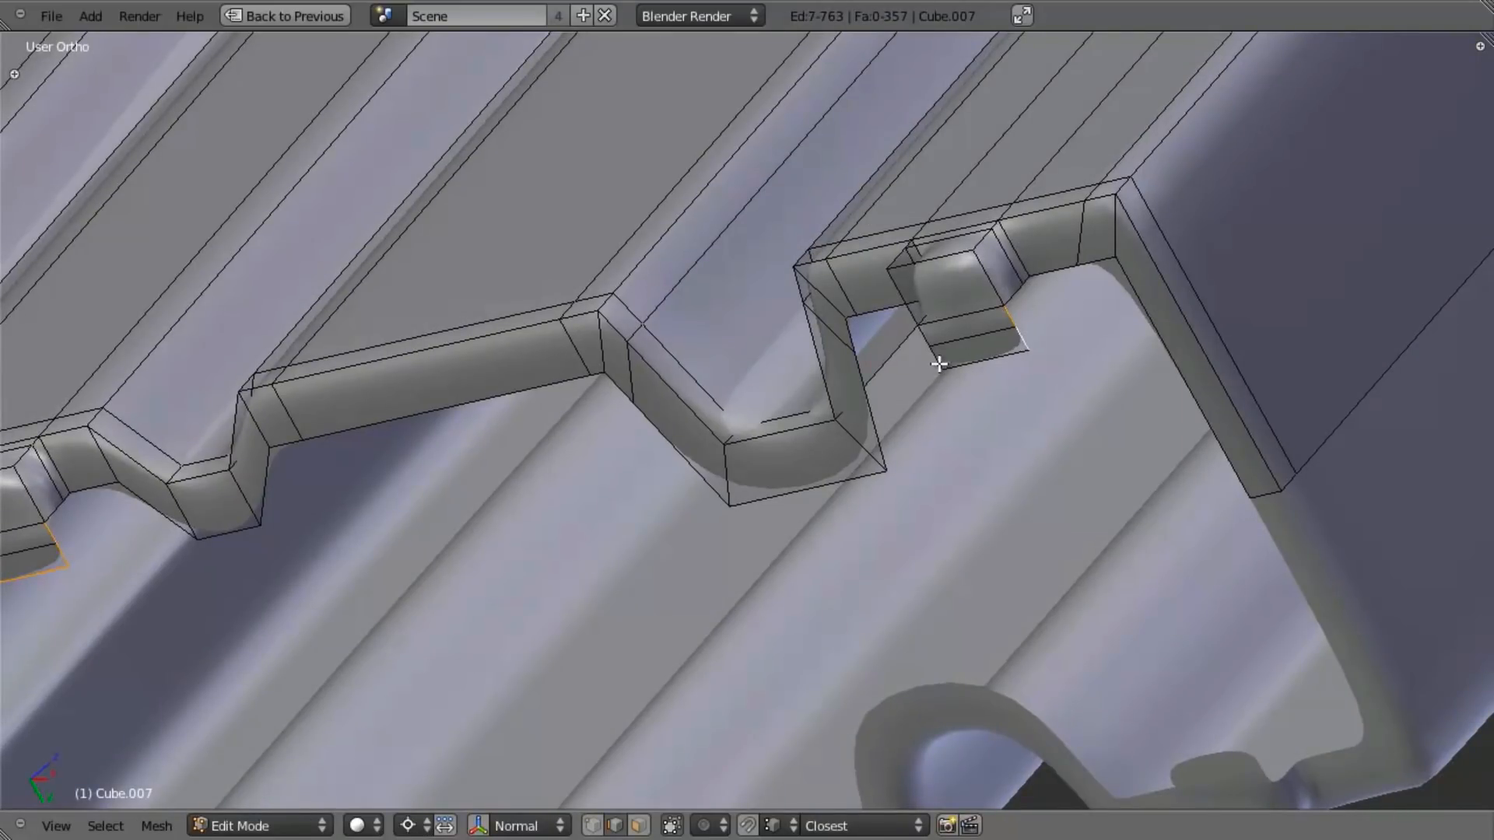
shift+right_click(981, 361)
middle_drag(980, 363, 1071, 338)
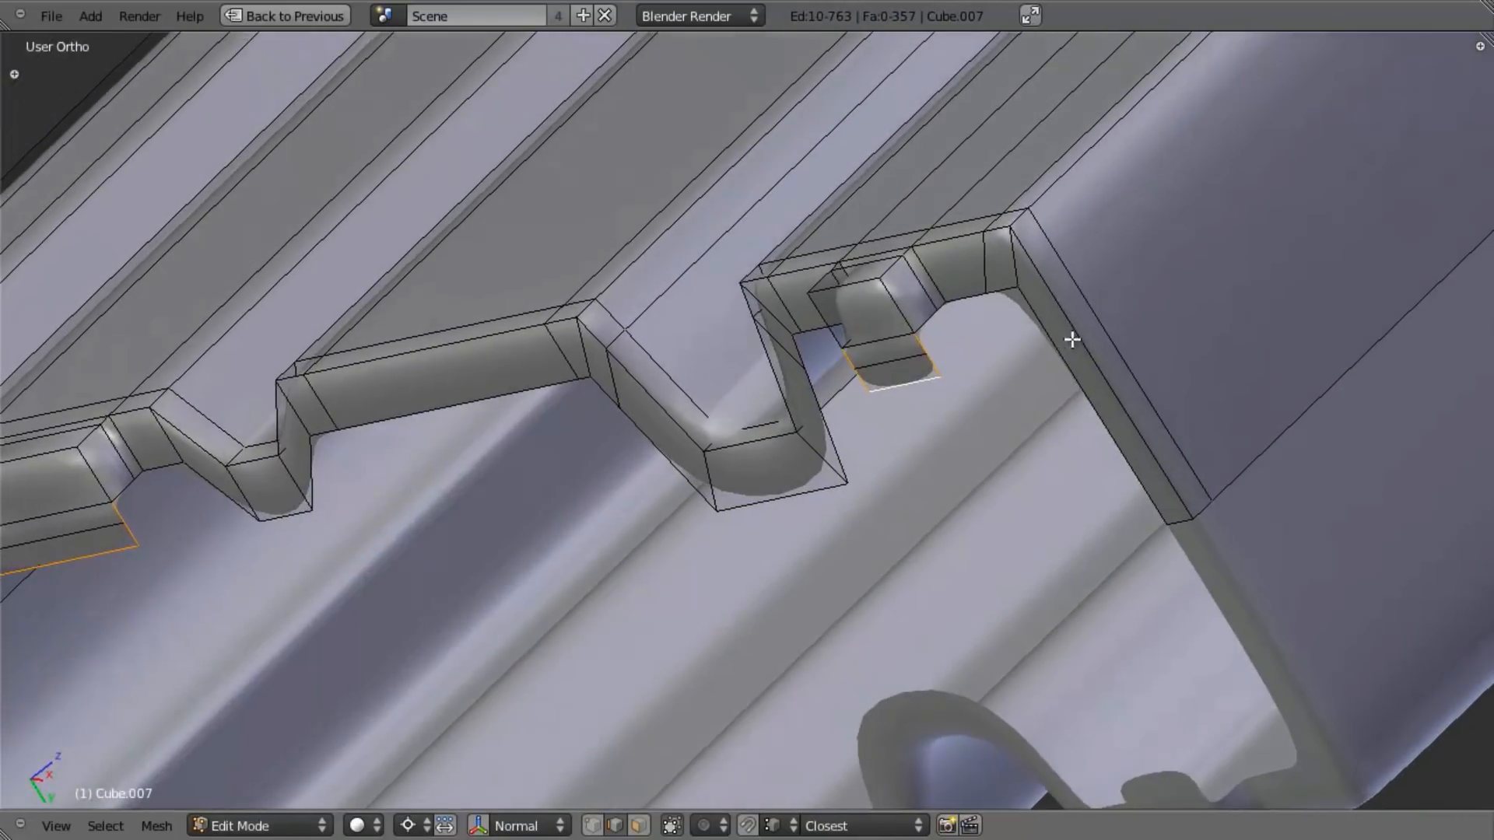
Step: Extrude the selected tab tip edges about 0.015 inward onto the tab corners and remove doubles across the whole mesh
shift+middle_drag(969, 389, 954, 474)
scroll(957, 472, up, 4)
key(e)
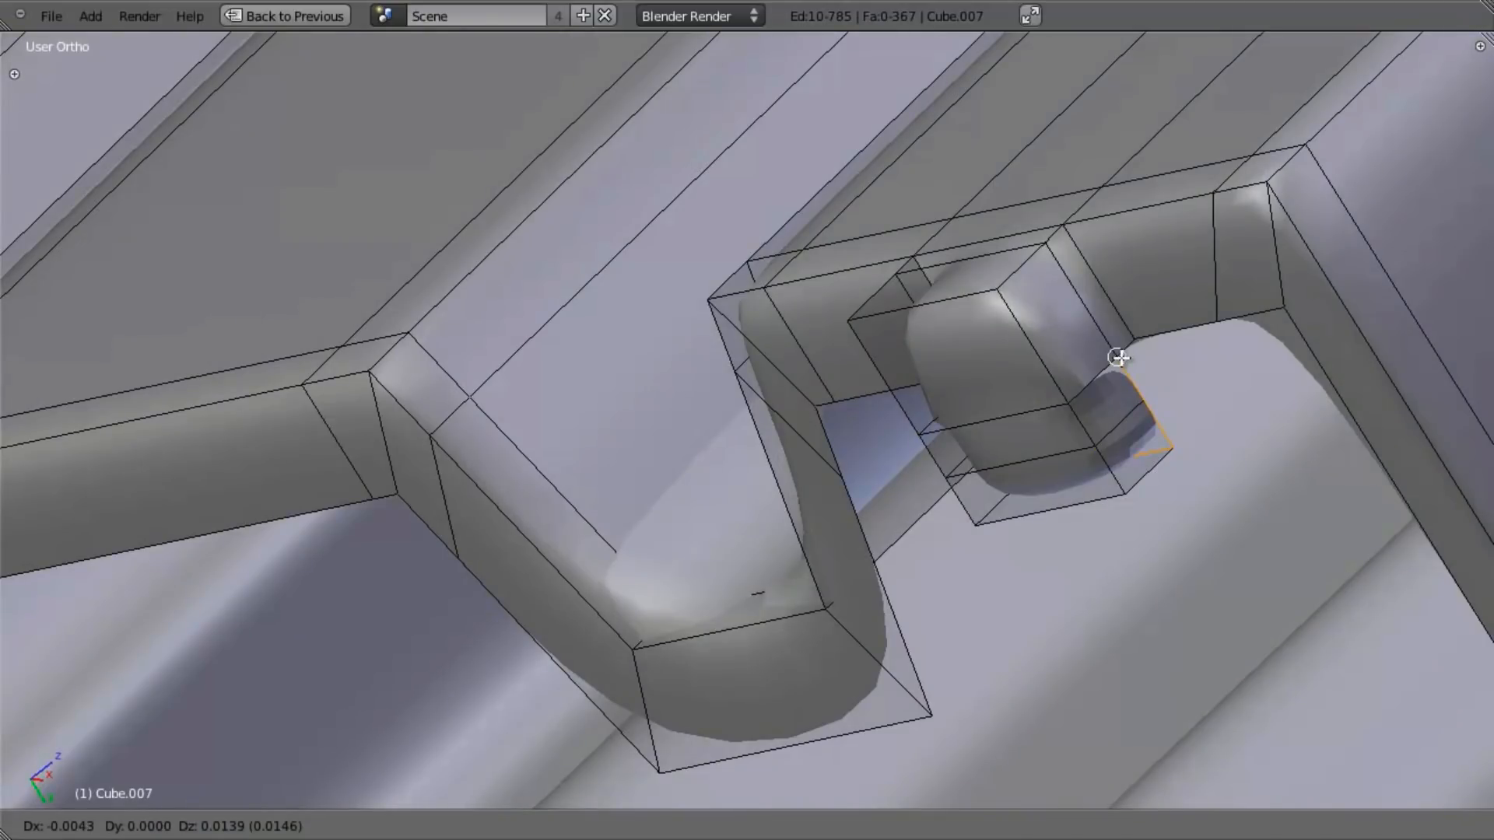
click(1118, 357)
key(a)
key(w)
click(1160, 491)
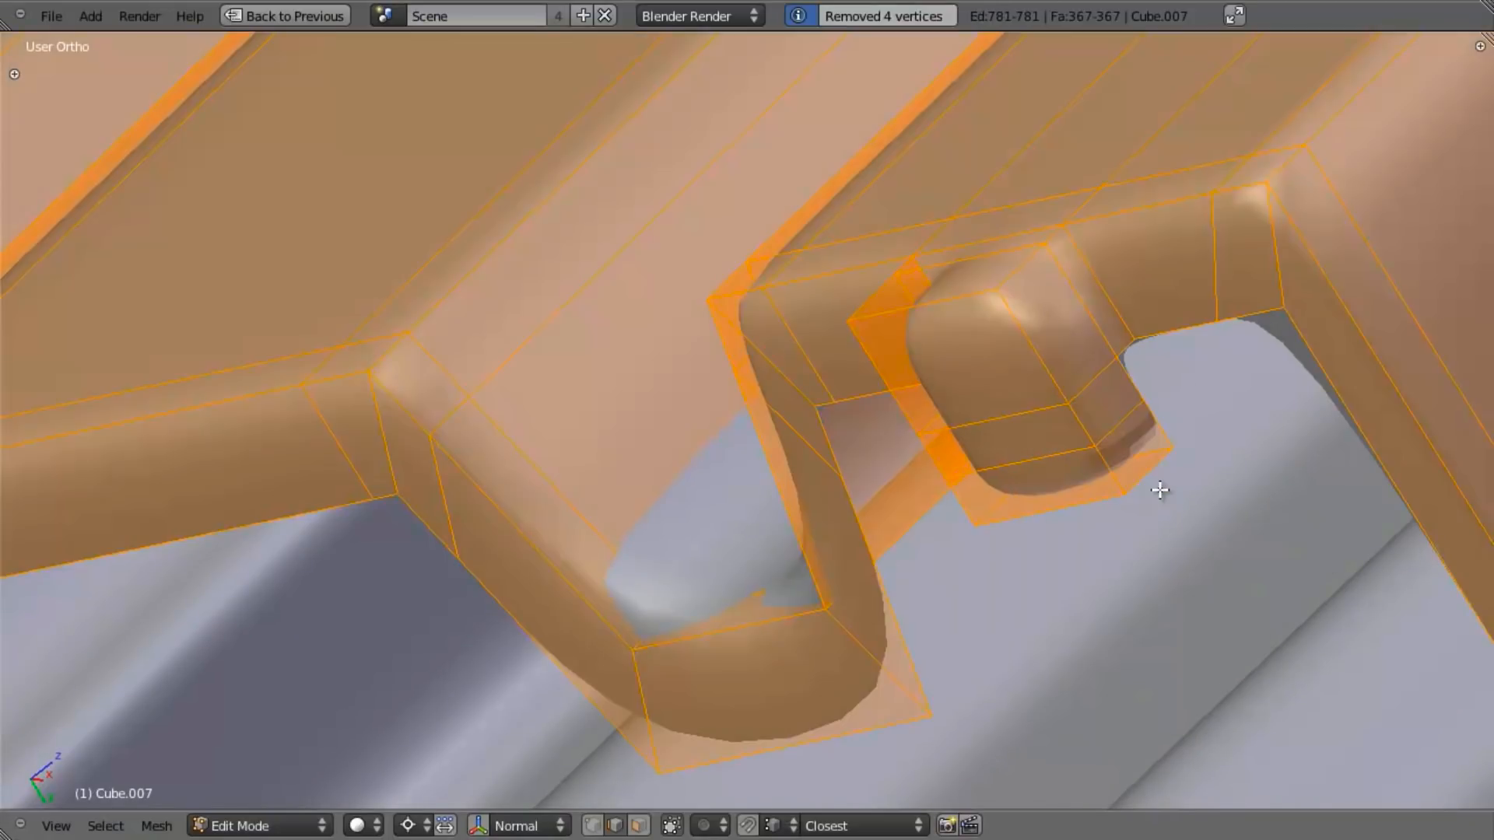
Step: Shade the whole mesh smooth and leave edit mode to check the rim and tabs
scroll(981, 563, down, 3)
key(w)
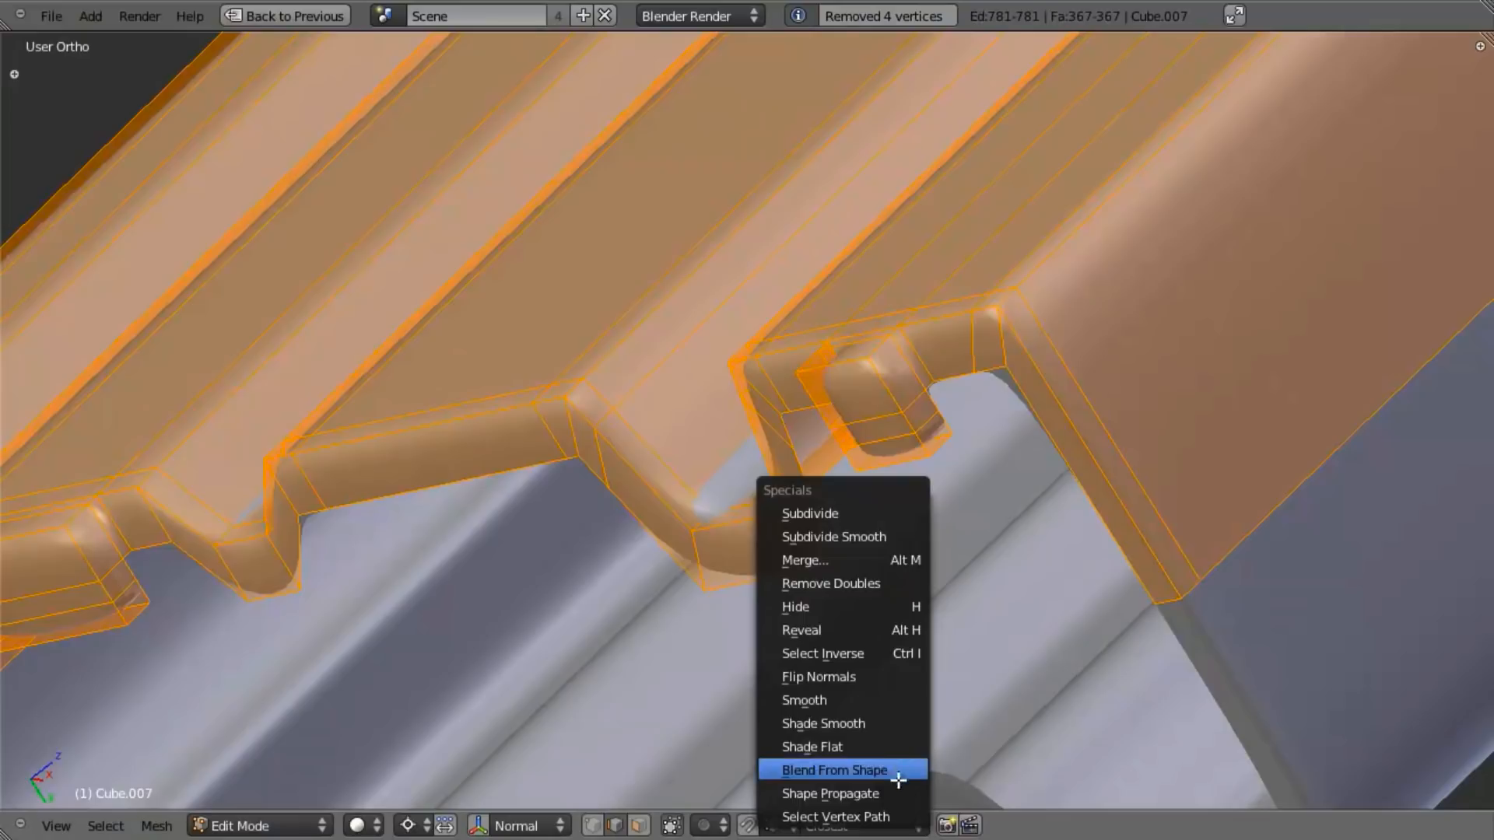
click(903, 729)
key(Tab)
scroll(701, 626, down, 8)
middle_drag(698, 624, 783, 473)
scroll(666, 497, up, 3)
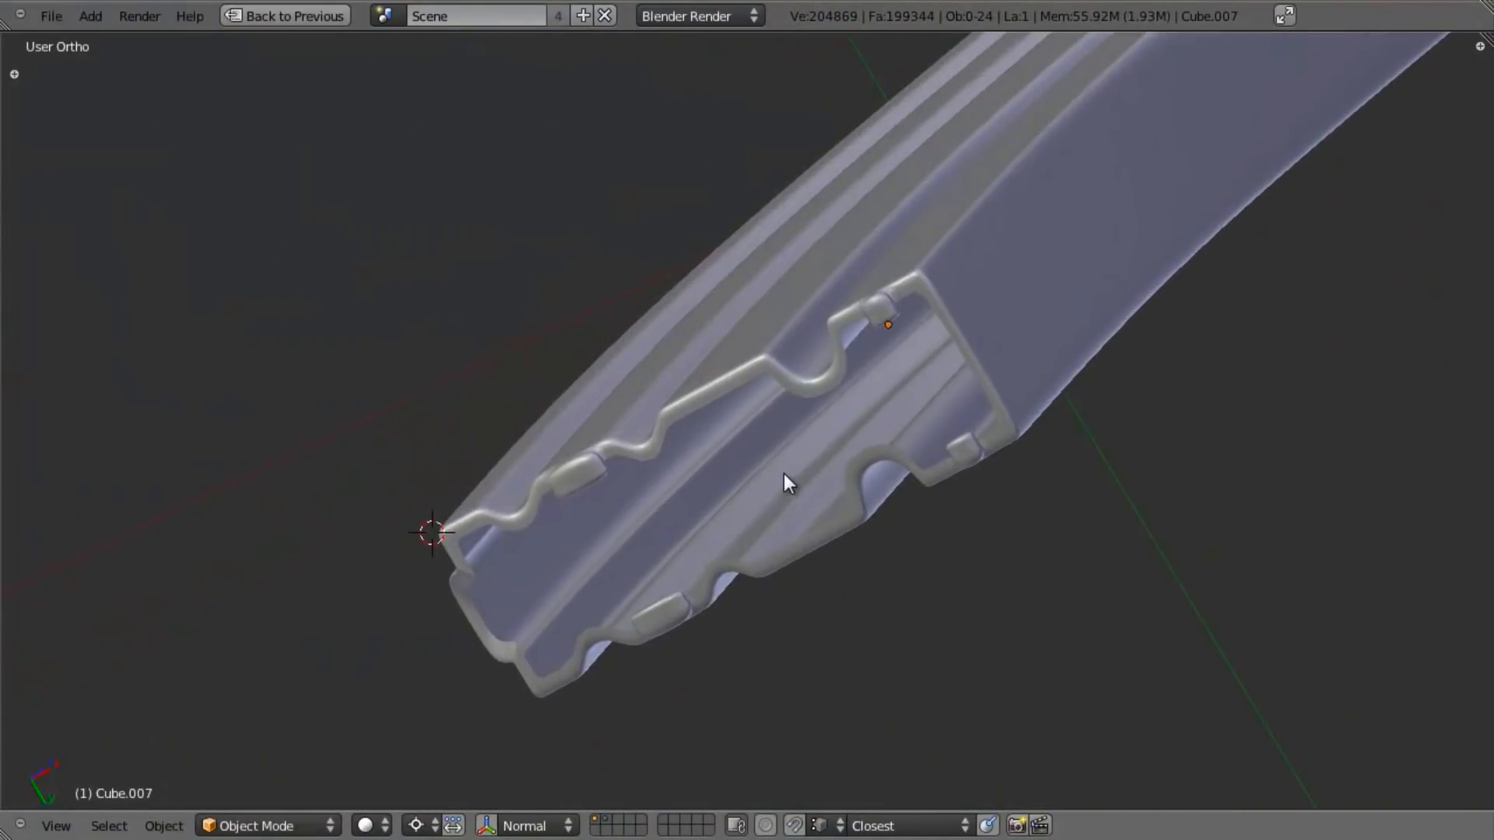
Step: Reopen the magazine mesh for editing in front view, clear the selection, and switch to vertex selection
key(KP_1)
shift+middle_drag(1004, 567, 811, 256)
scroll(1084, 550, up, 2)
key(Tab)
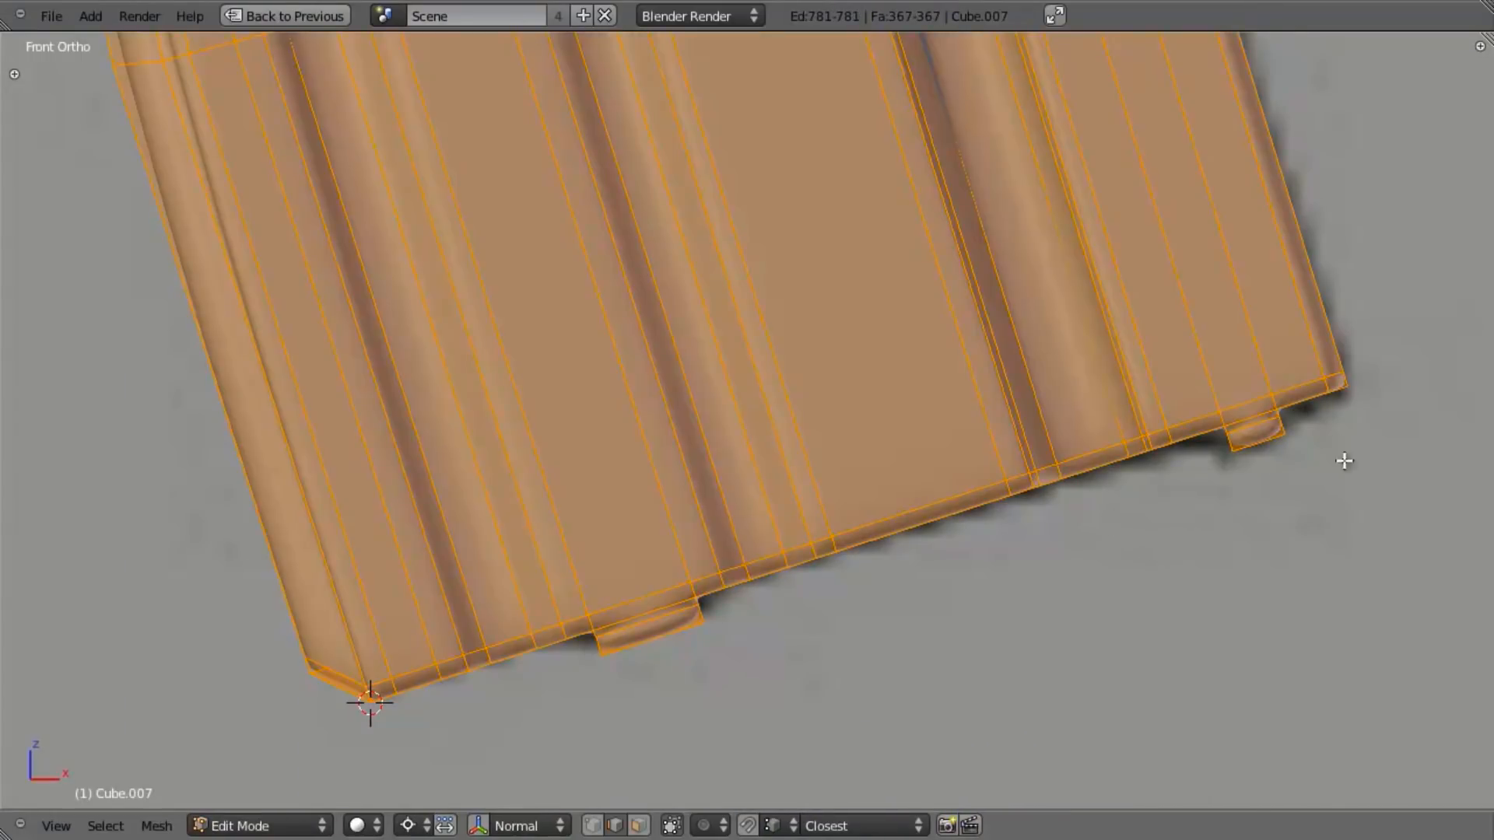
key(a)
key(ctrl+Tab)
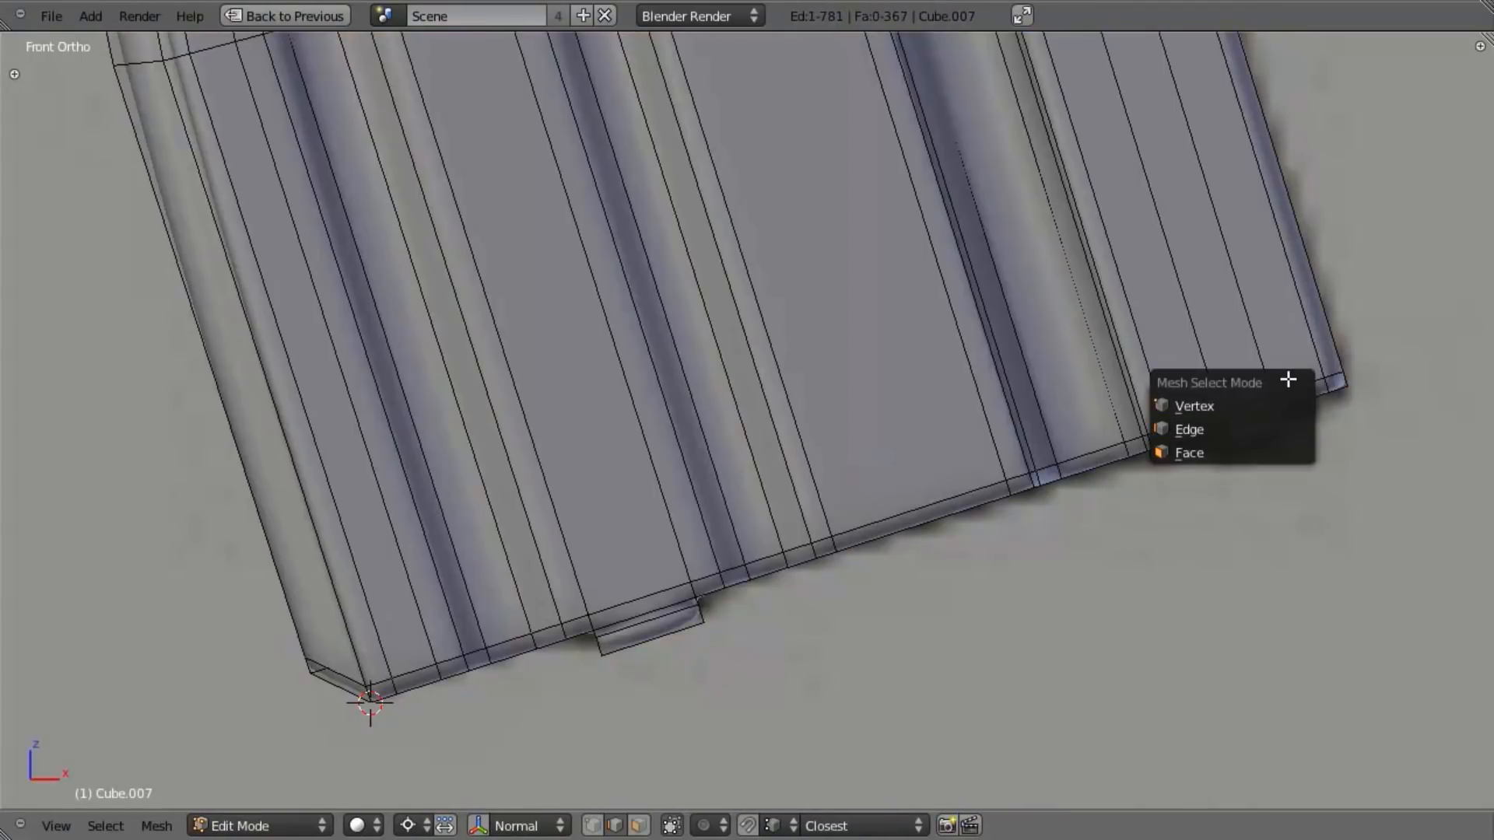
click(1277, 404)
Step: Select all protruding end vertices of the long and small tabs, including the hidden ones
key(z)
key(b)
drag(586, 635, 674, 705)
key(b)
drag(679, 606, 751, 681)
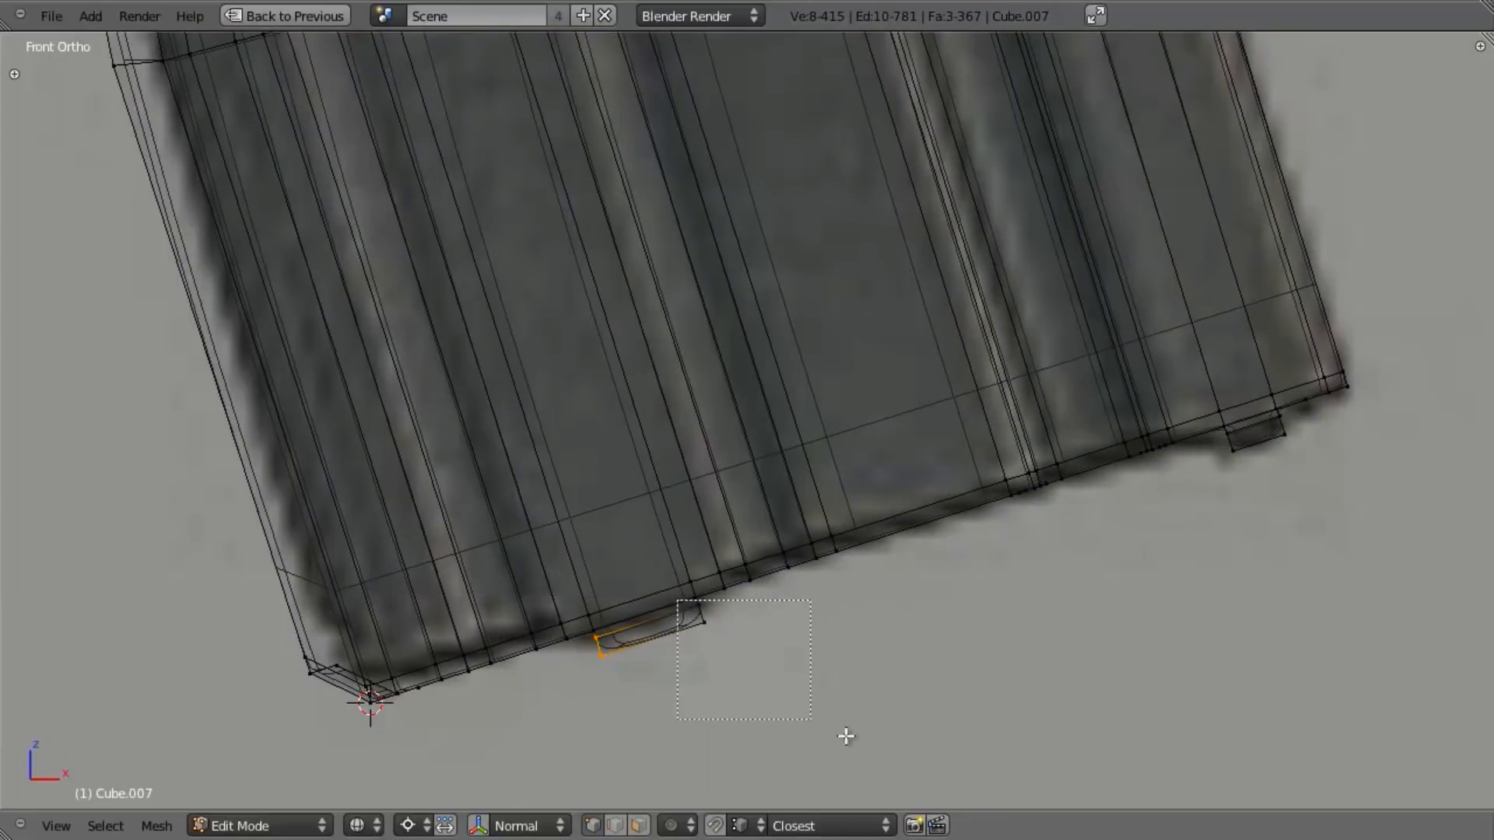
key(b)
drag(1218, 420, 1308, 440)
key(b)
key(z)
middle_drag(1167, 593, 913, 502)
key(KP_1)
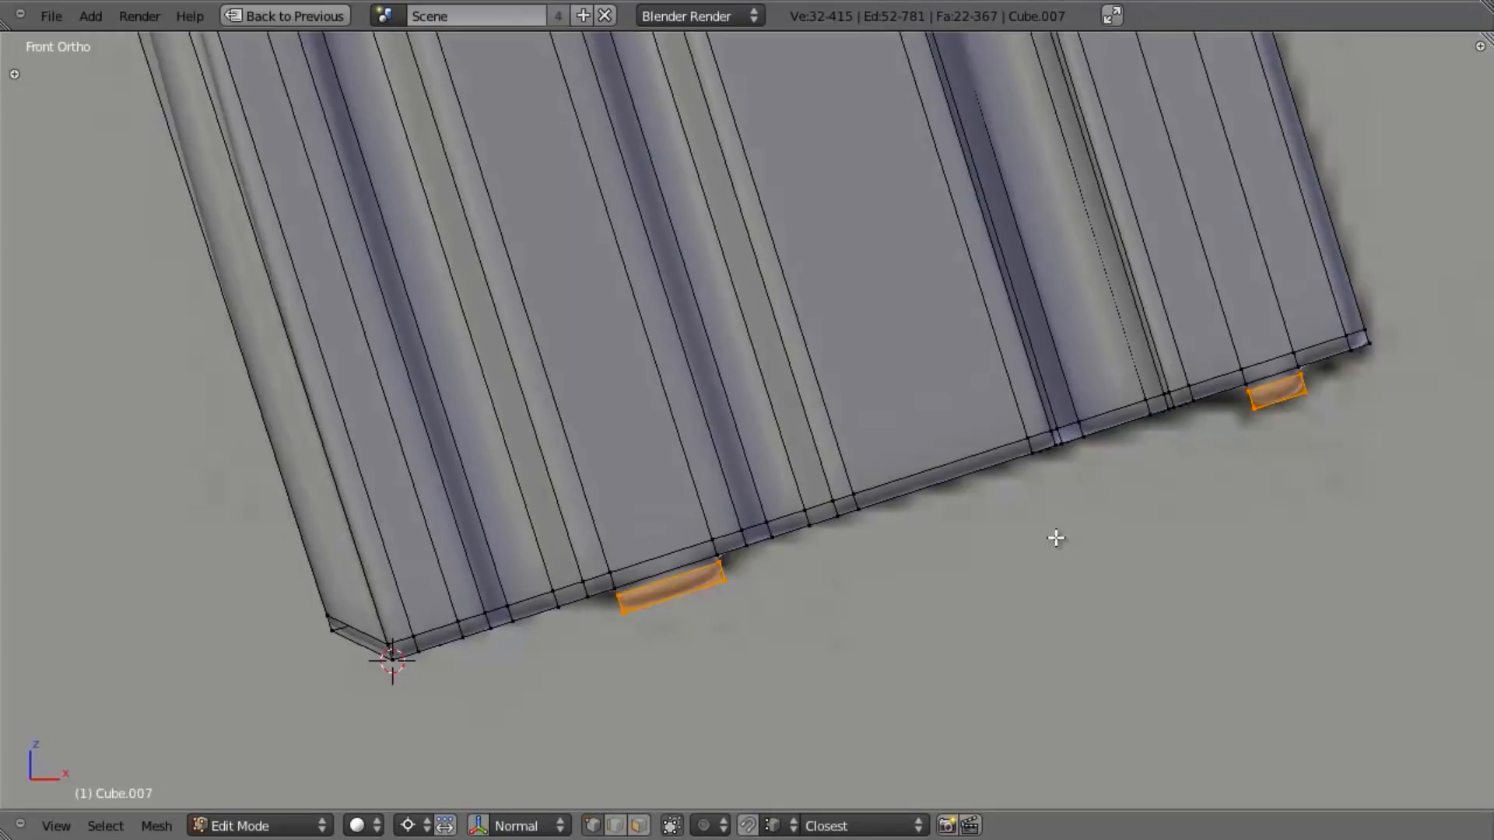
Step: Lengthen both tabs by moving their ends about 0.017 down away from the rim, then nudge them slightly lower
key(alt+z)
key(g)
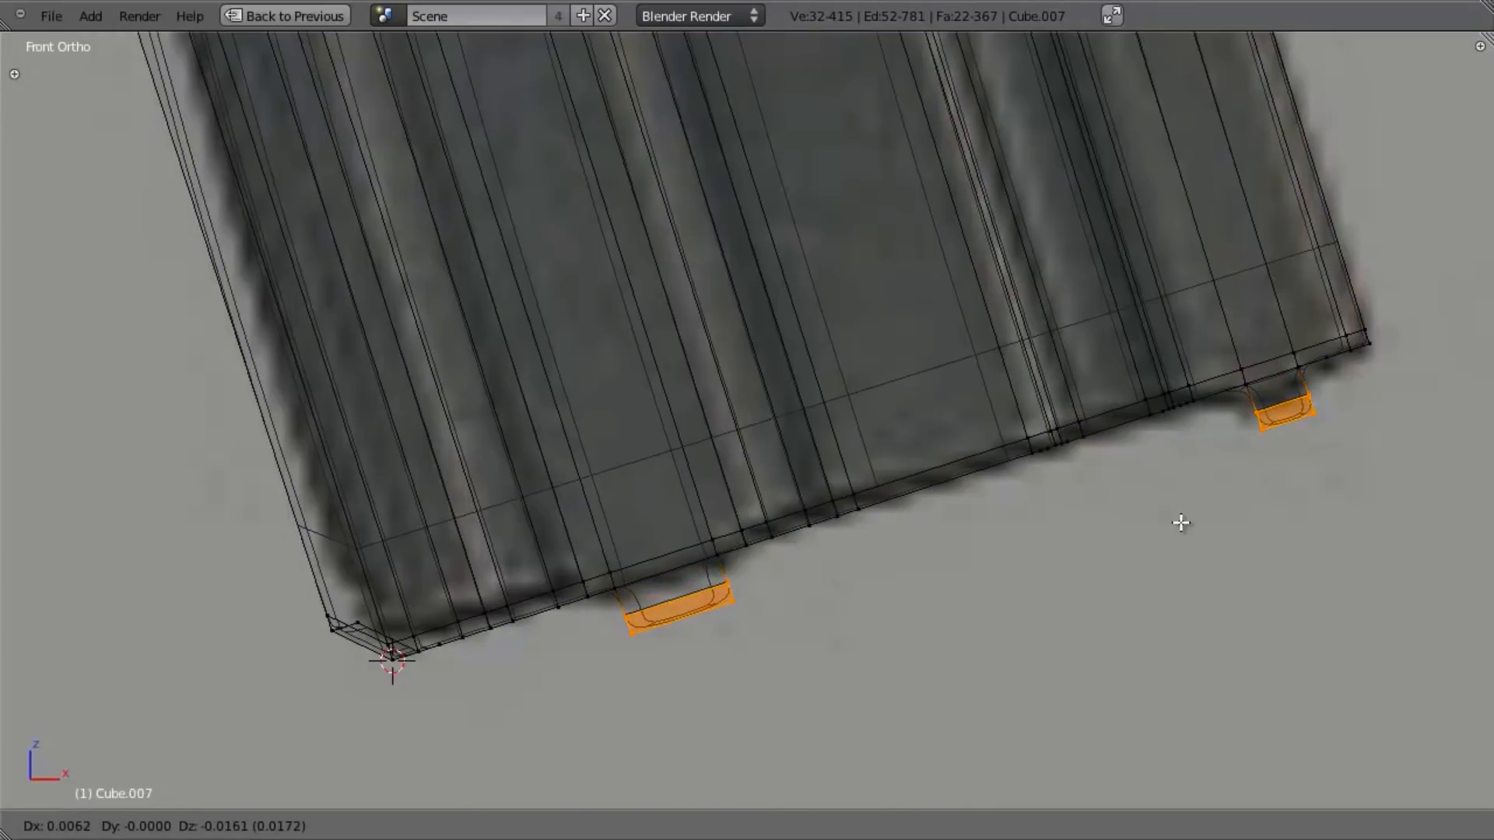
click(1182, 523)
key(alt+z)
key(g)
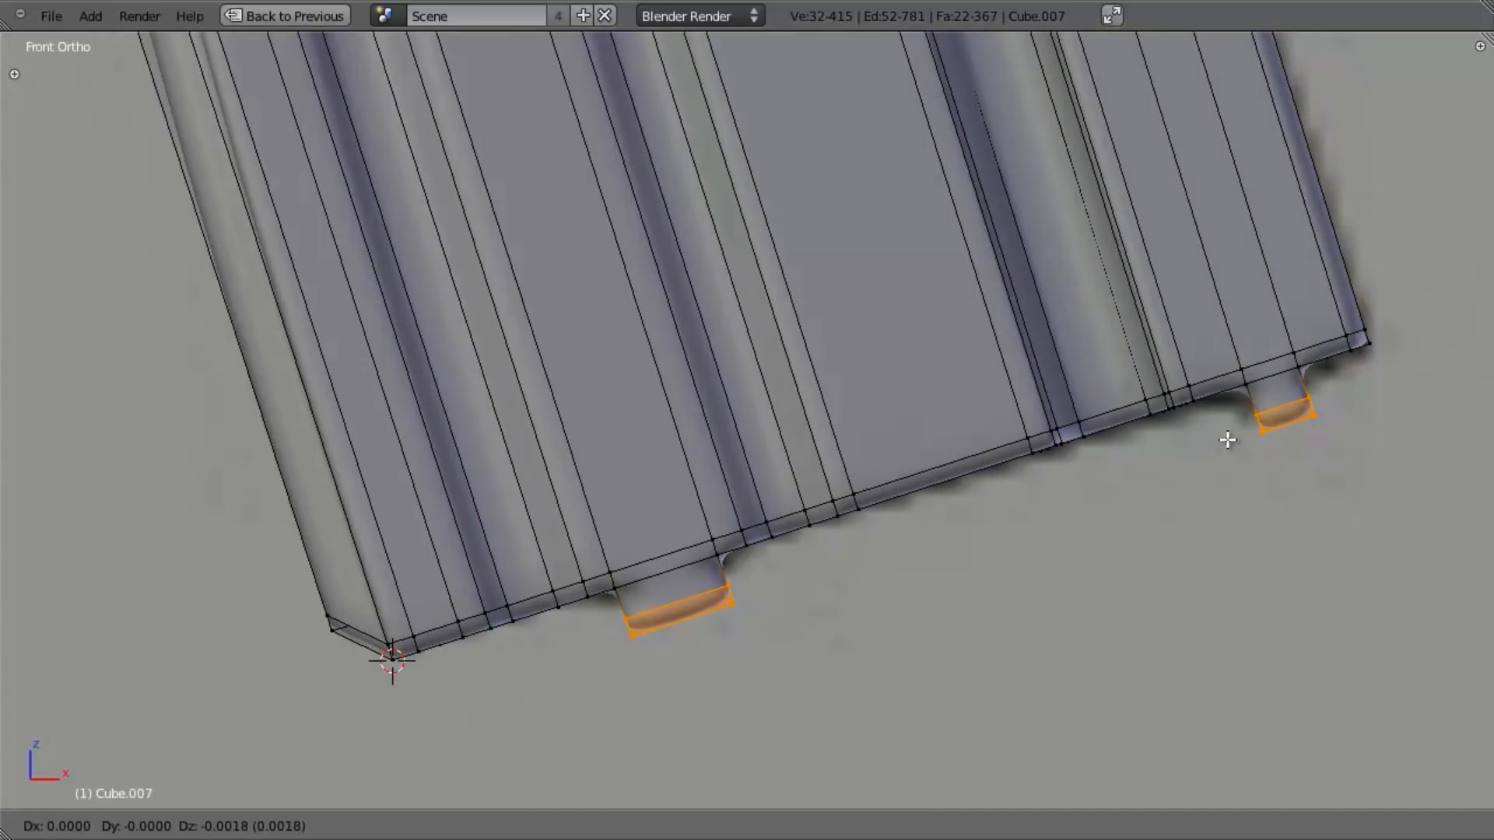
click(1229, 438)
Step: Add an edge loop around the small tab and another around the long tab, both close to the rim
key(a)
key(ctrl+r)
click(1307, 384)
click(1308, 369)
key(ctrl+r)
click(727, 544)
click(739, 548)
mouse_move(739, 549)
middle_down()
mouse_move(1006, 490)
mouse_move(103, 319)
mouse_move(780, 350)
mouse_move(887, 540)
mouse_move(821, 425)
mouse_move(830, 581)
mouse_move(788, 642)
middle_up()
Step: Examine the lengthened tabs against the reference photo and from below the magazine
key(Tab)
scroll(887, 540, down, 6)
key(KP_1)
key(z)
scroll(814, 435, up, 2)
key(Tab)
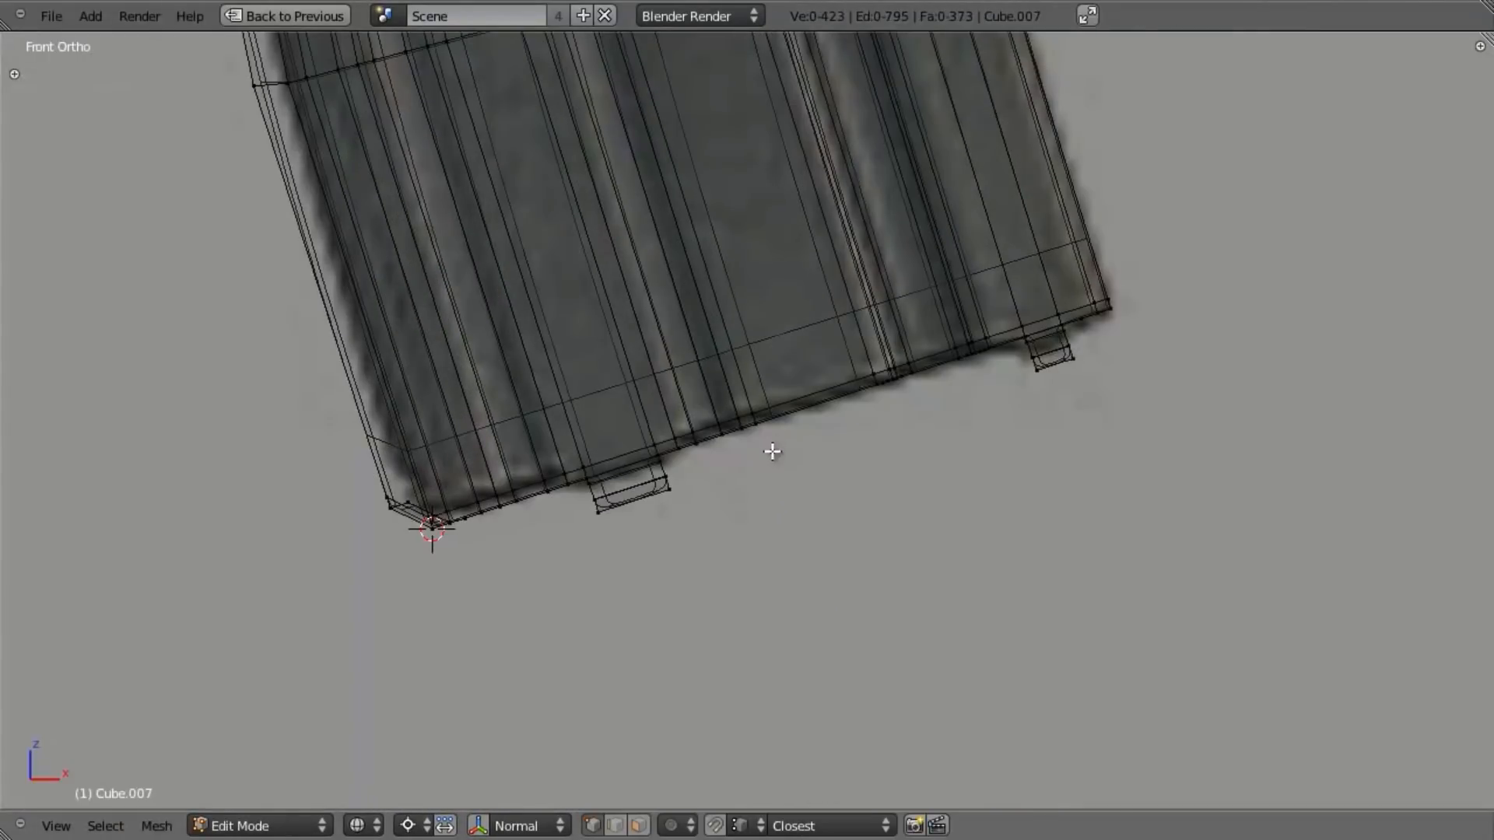
middle_drag(771, 444, 861, 503)
key(z)
mouse_move(1110, 373)
middle_down()
mouse_move(977, 305)
mouse_move(933, 381)
middle_up()
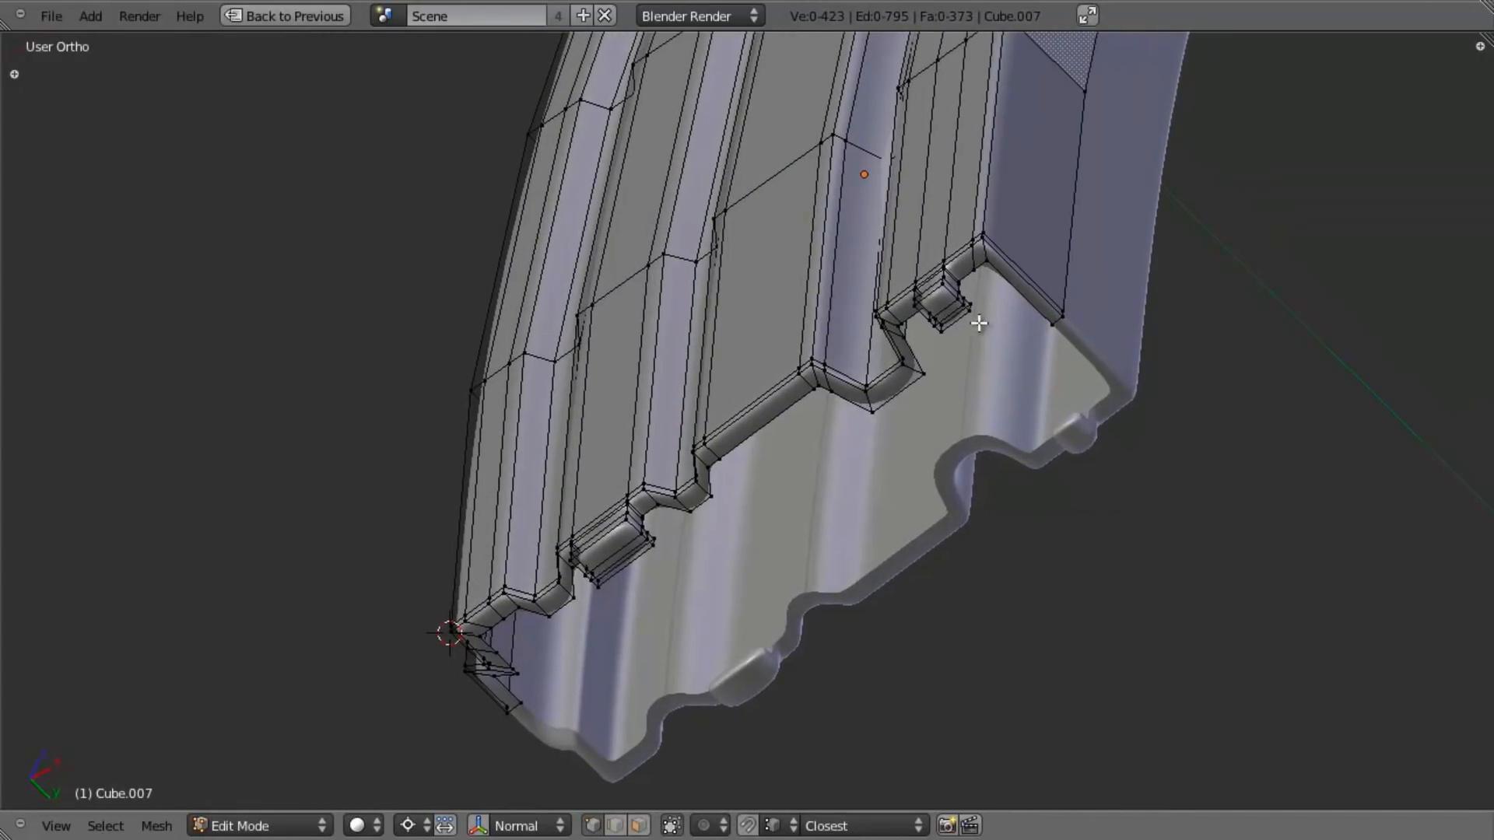
Step: Select the inner rim vertices along the front and rear end walls of the magazine opening
shift+right_click(1055, 325)
middle_drag(685, 467, 768, 413)
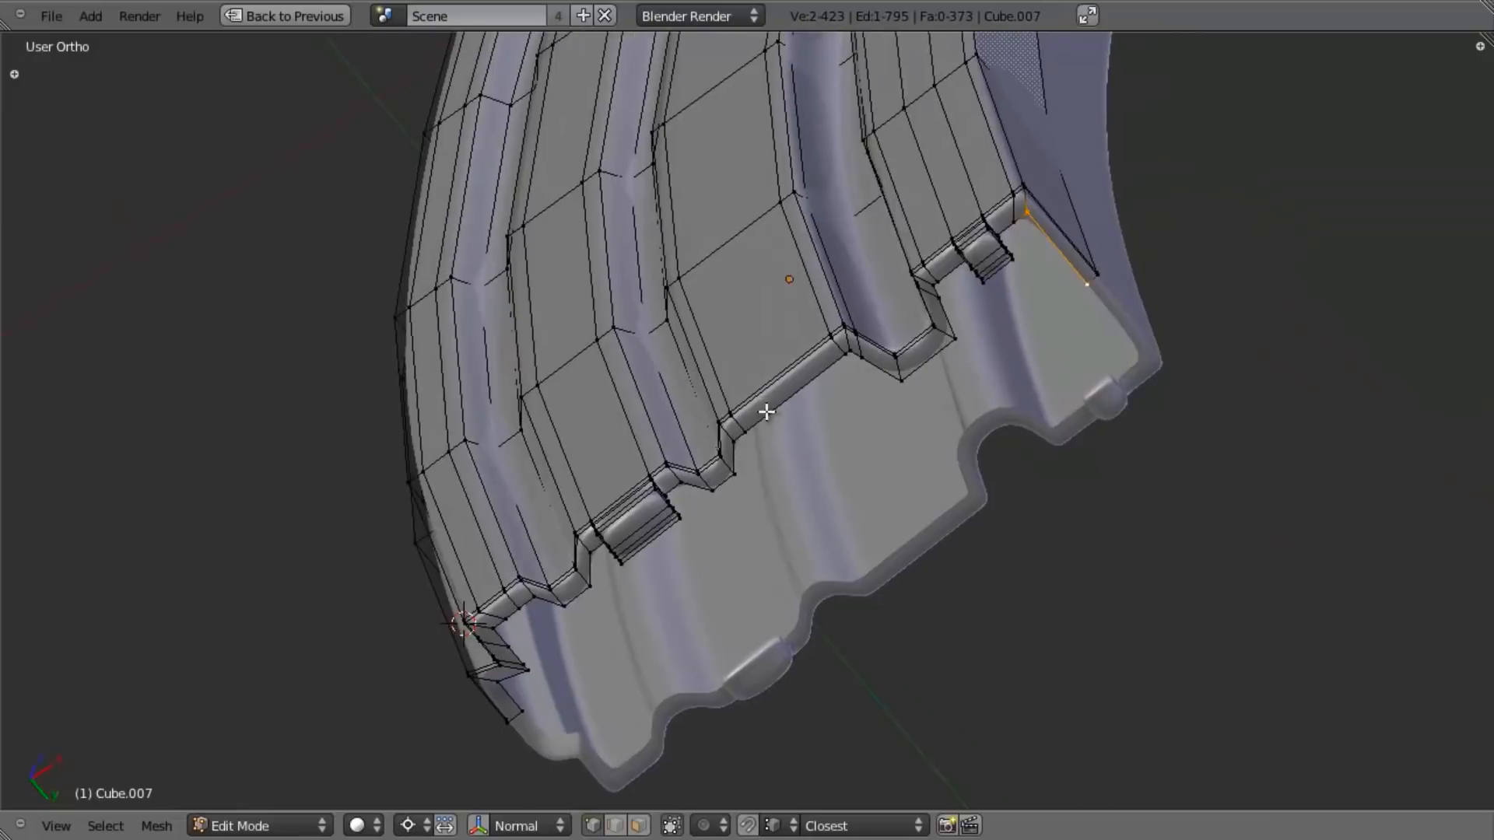
shift+middle_drag(707, 598, 857, 358)
scroll(789, 395, up, 3)
middle_drag(561, 383, 635, 525)
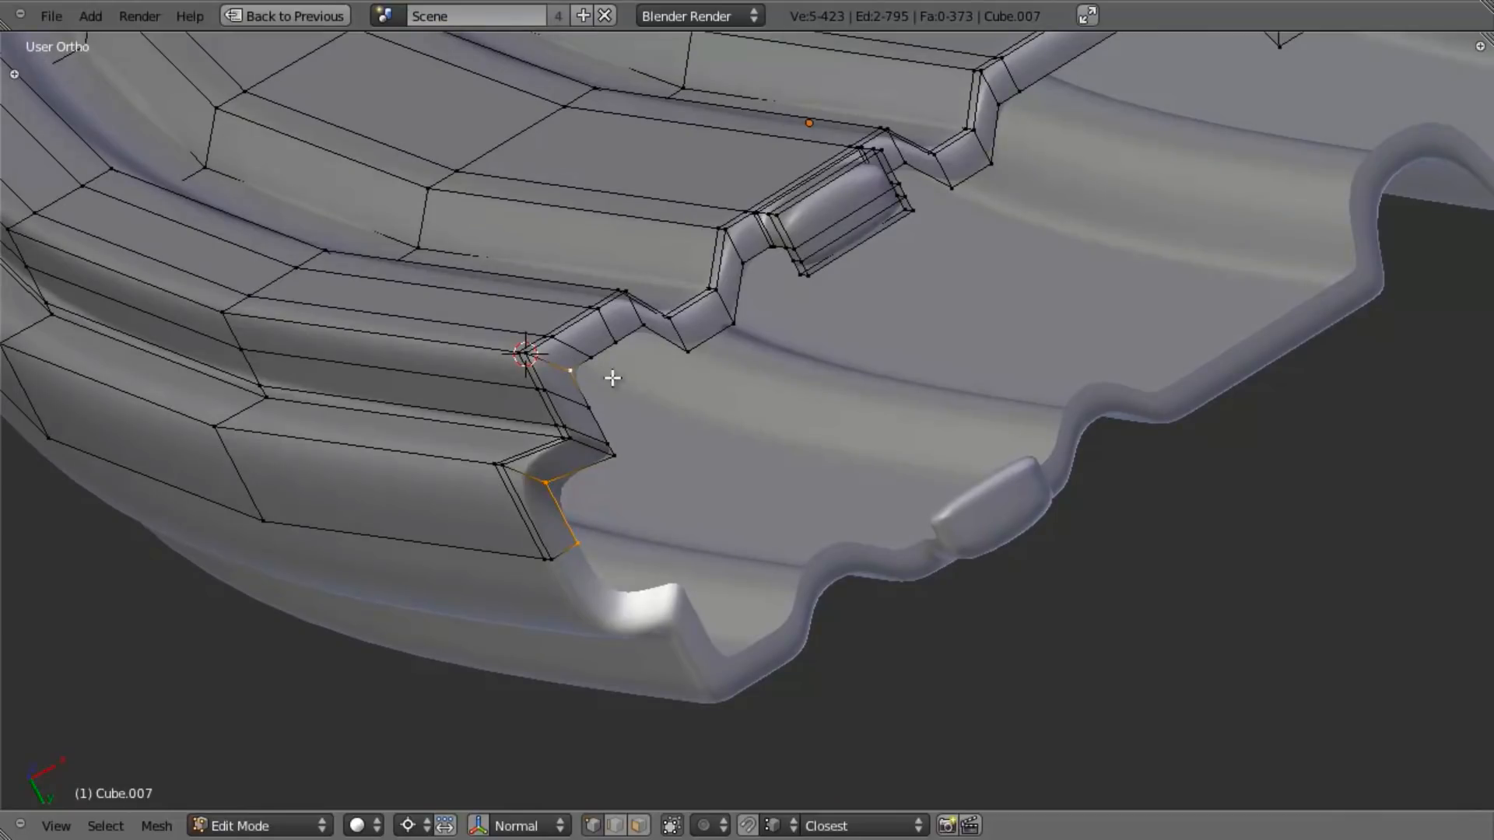
scroll(887, 439, down, 4)
shift+middle_drag(969, 385, 880, 449)
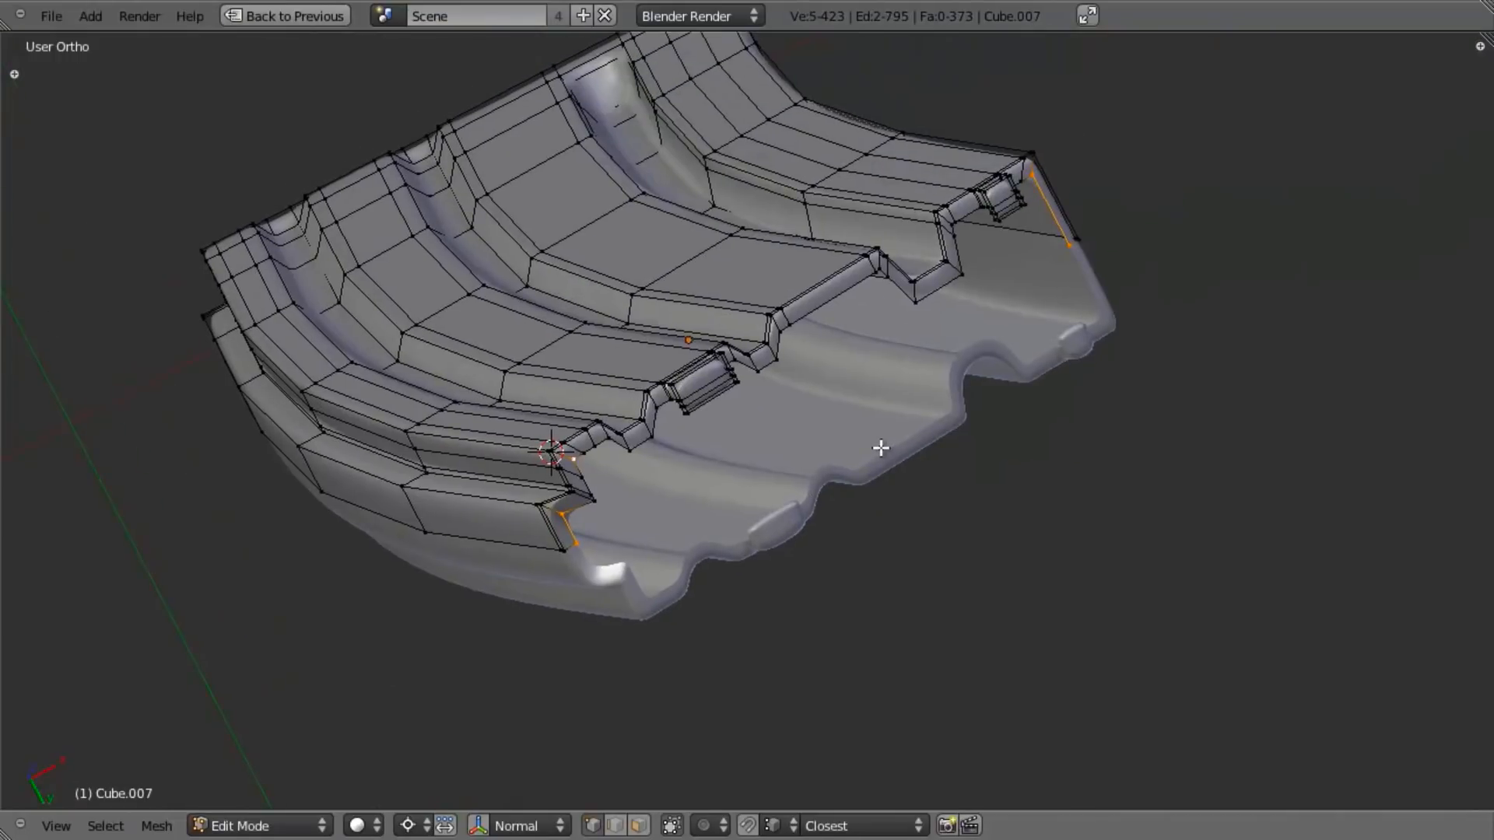
key(KP_1)
key(g)
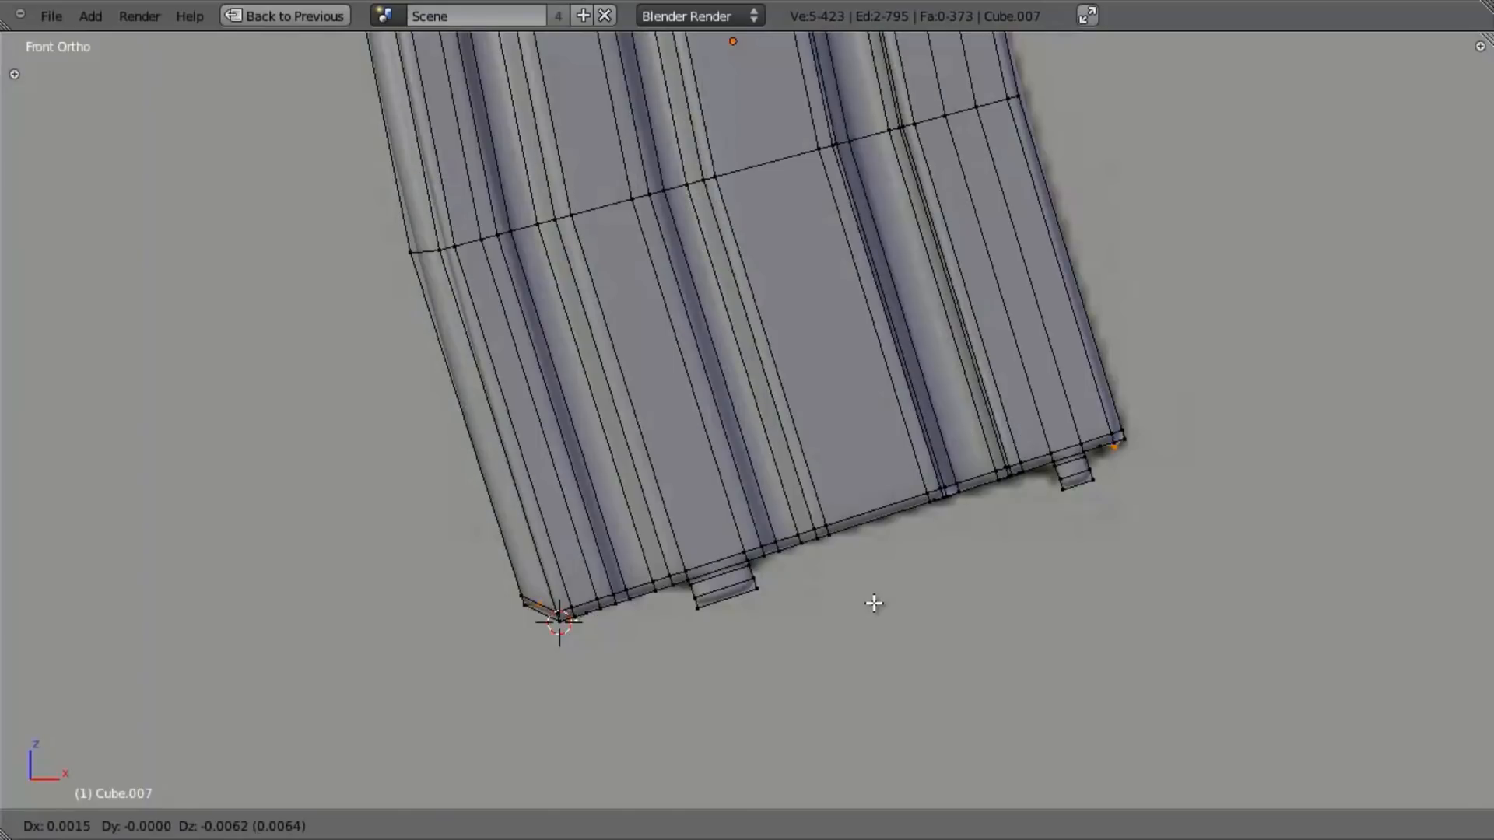
right_click(884, 629)
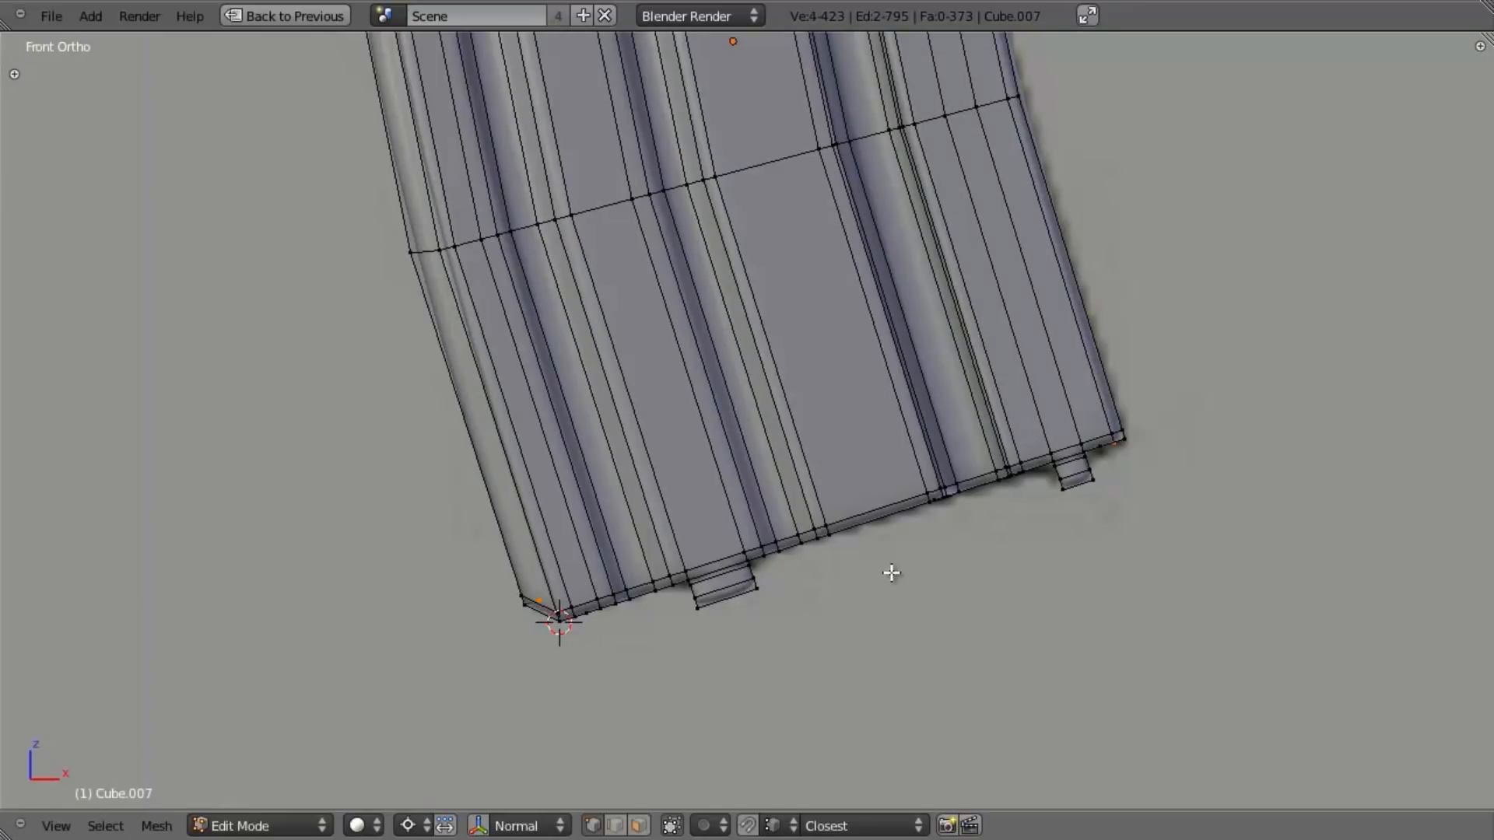
middle_drag(891, 591, 893, 565)
key(g)
right_click(904, 605)
key(KP_1)
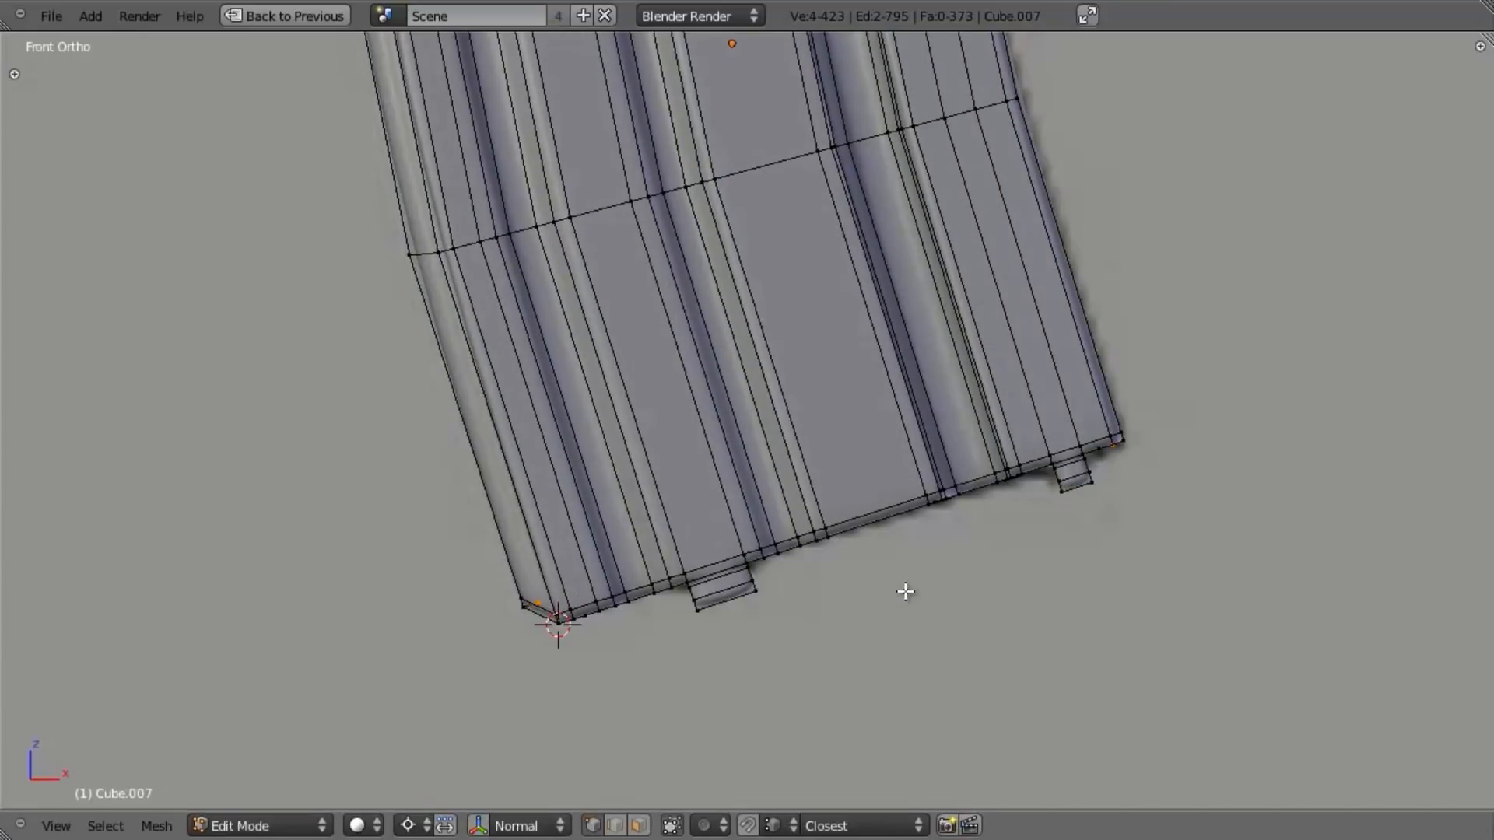
key(shift+d)
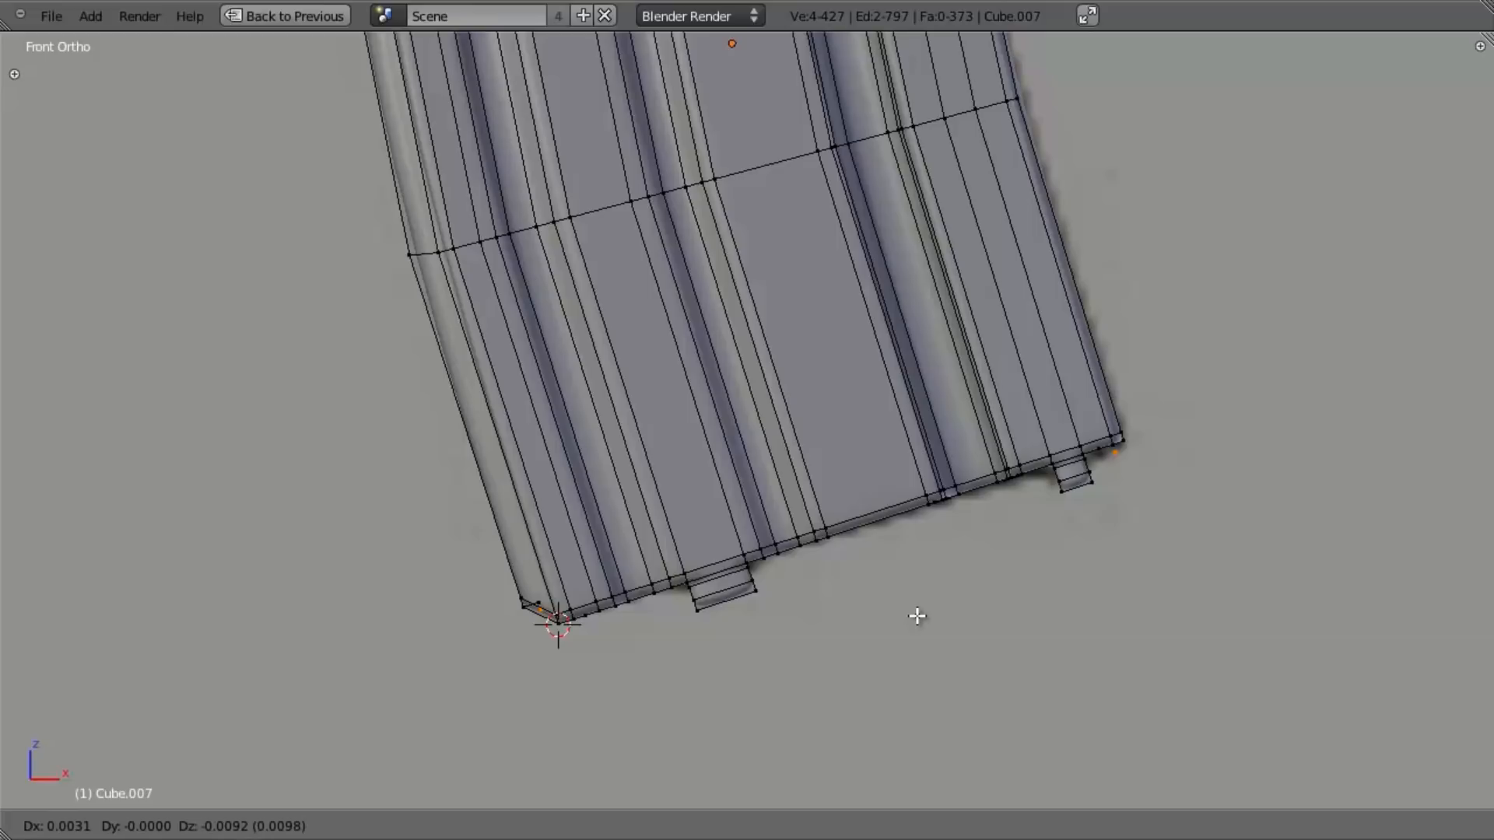
click(916, 614)
mouse_move(852, 600)
middle_down()
mouse_move(827, 523)
mouse_move(801, 510)
mouse_move(766, 433)
middle_up()
key(z)
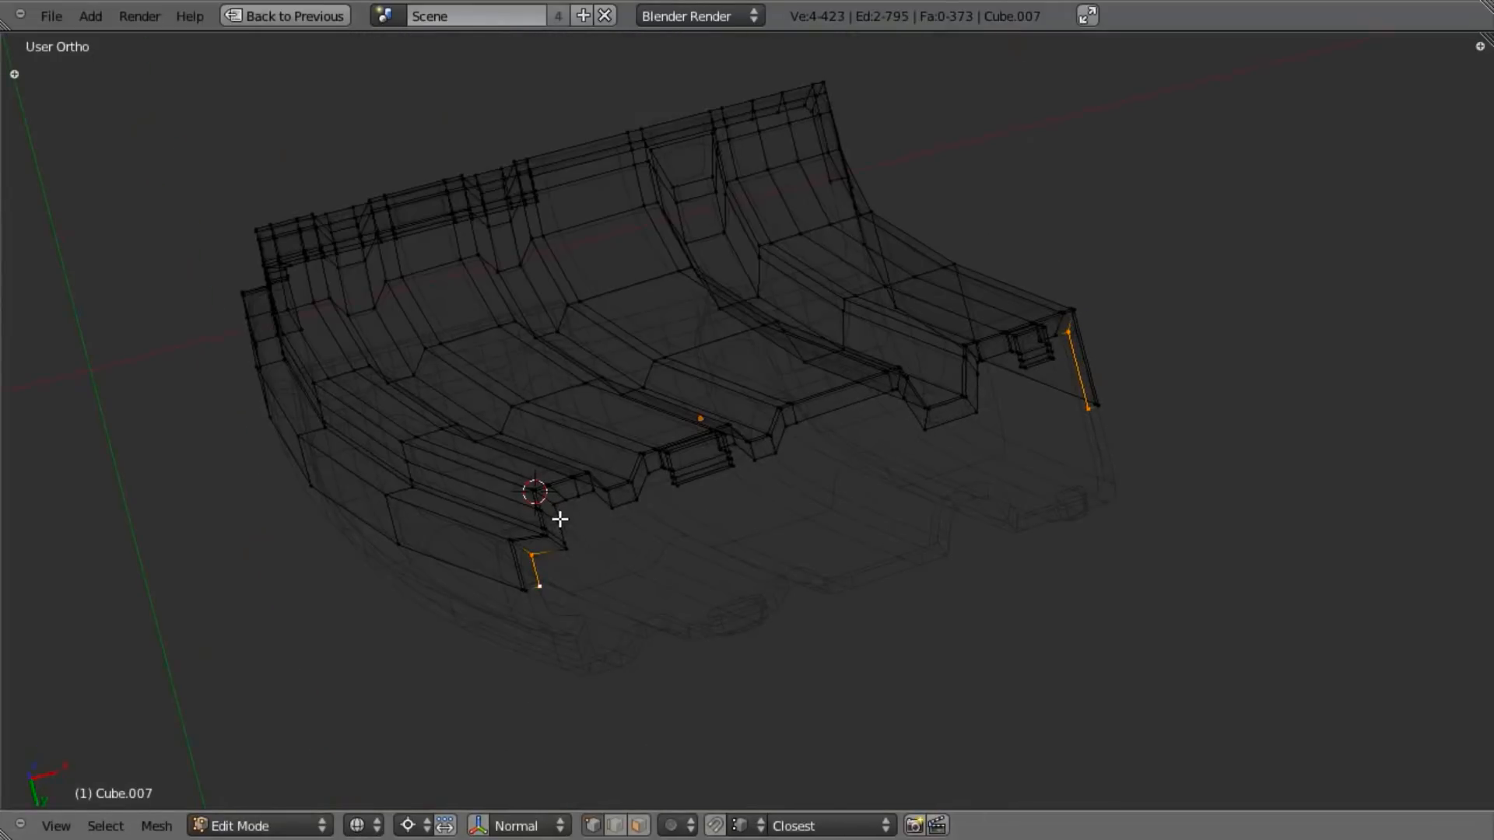
Step: Add the inner rim corner vertex beside the 3D cursor to the selection and duplicate the vertices just below the rim
key(b)
middle_drag(534, 488, 599, 533)
shift+right_click(554, 504)
key(KP_1)
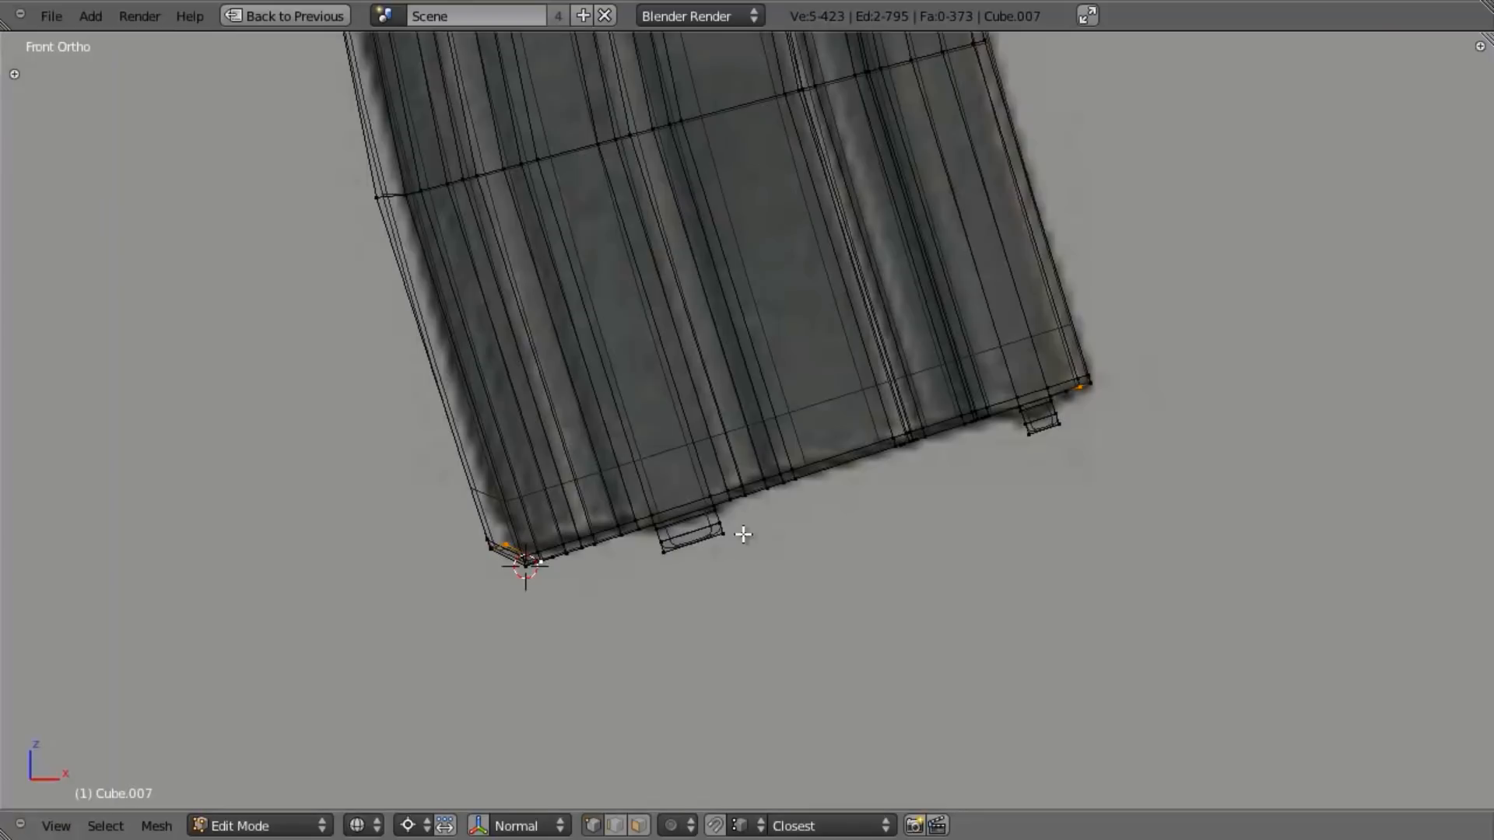
key(shift+d)
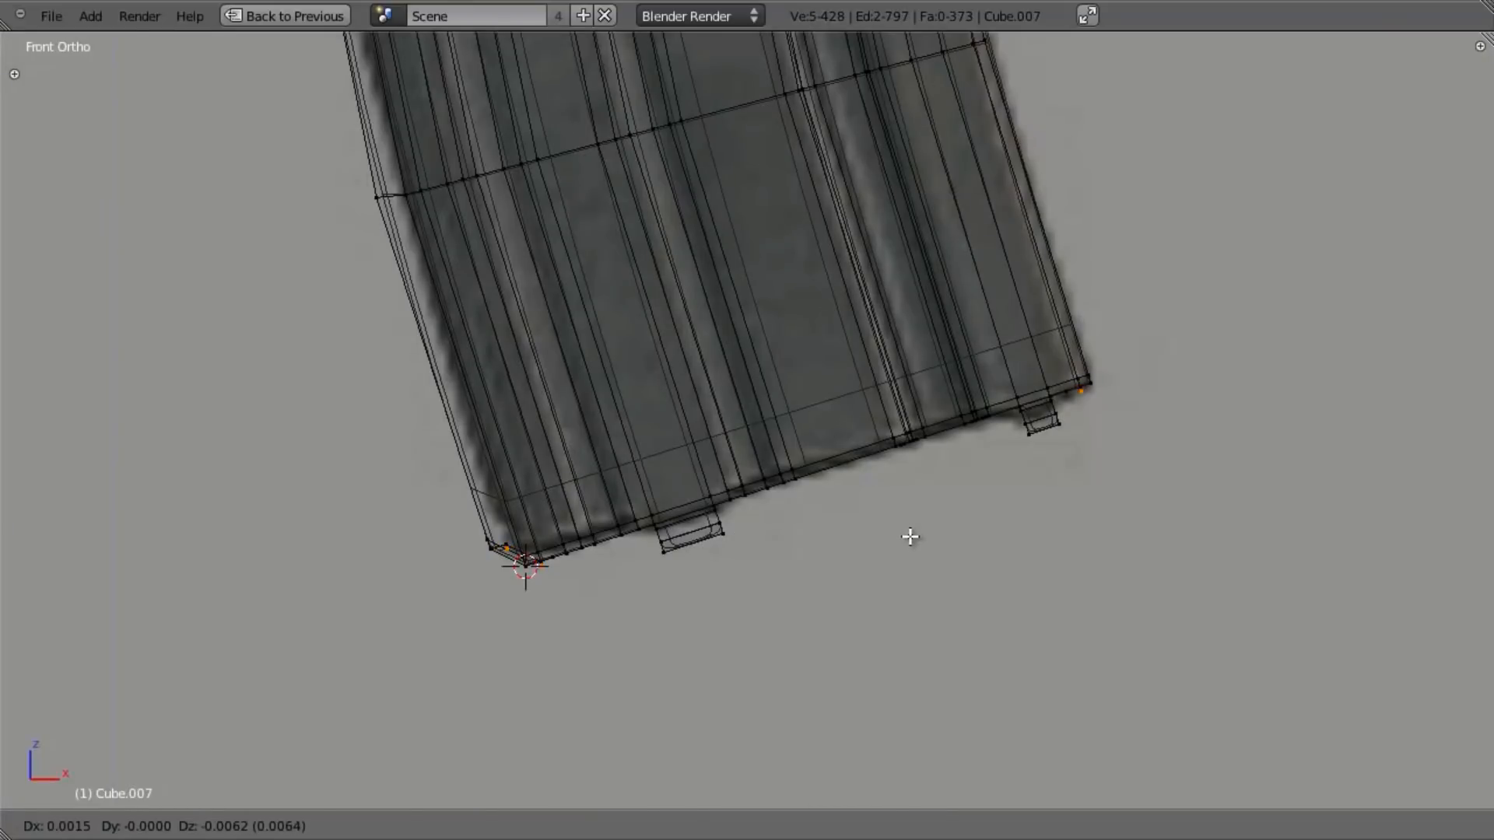
right_click(910, 537)
Step: Extrude the duplicated corner vertex along Y toward the middle of the magazine, past the step in the rim
middle_drag(903, 630, 740, 529)
scroll(740, 474, up, 2)
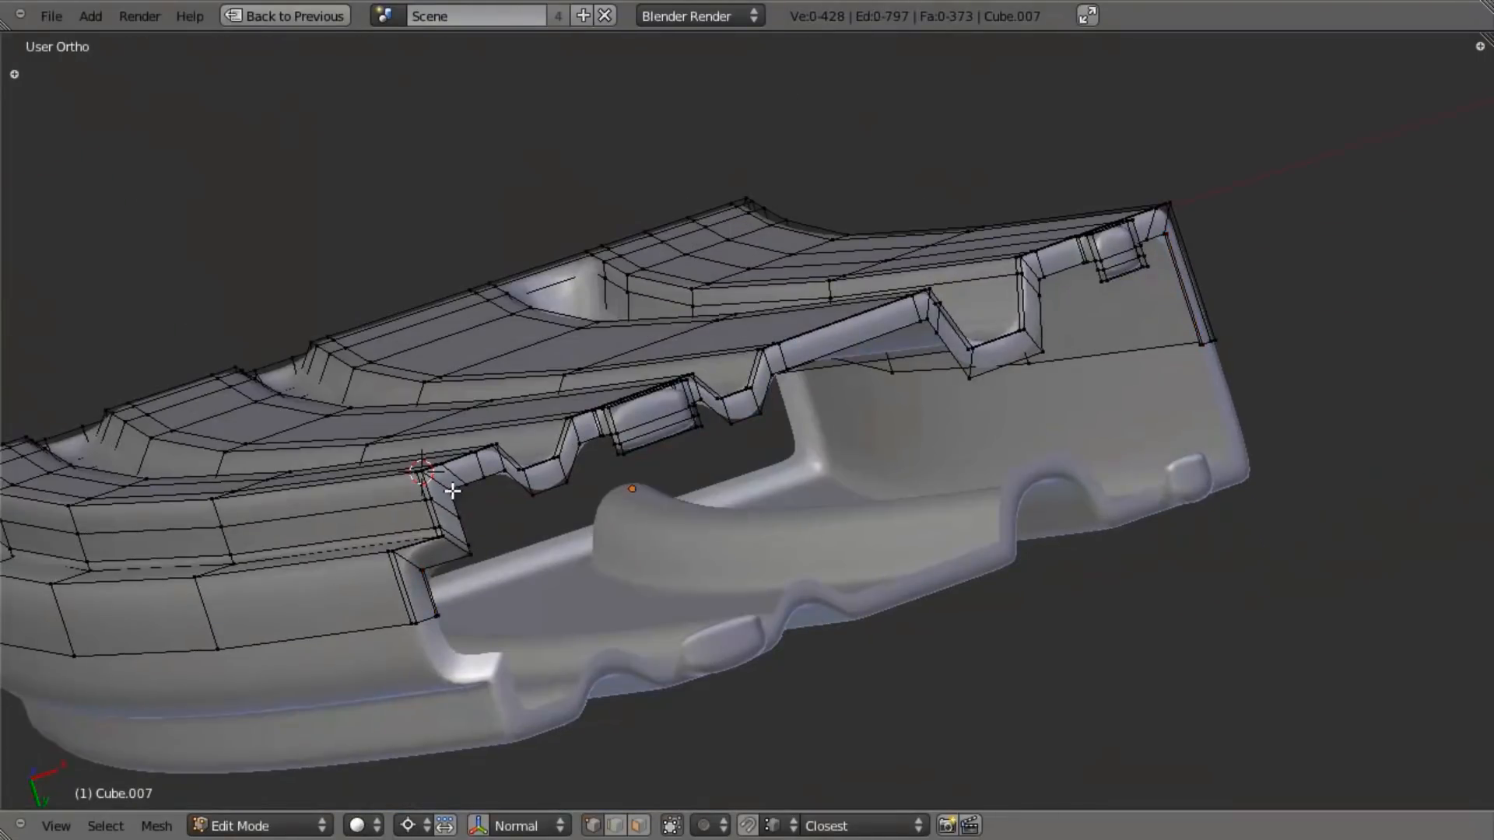
key(e)
key(y)
click(570, 735)
Step: Fill a four-vertex floor face across the opening between the extruded edge and the duplicated edge at the opposite end
scroll(814, 444, up, 2)
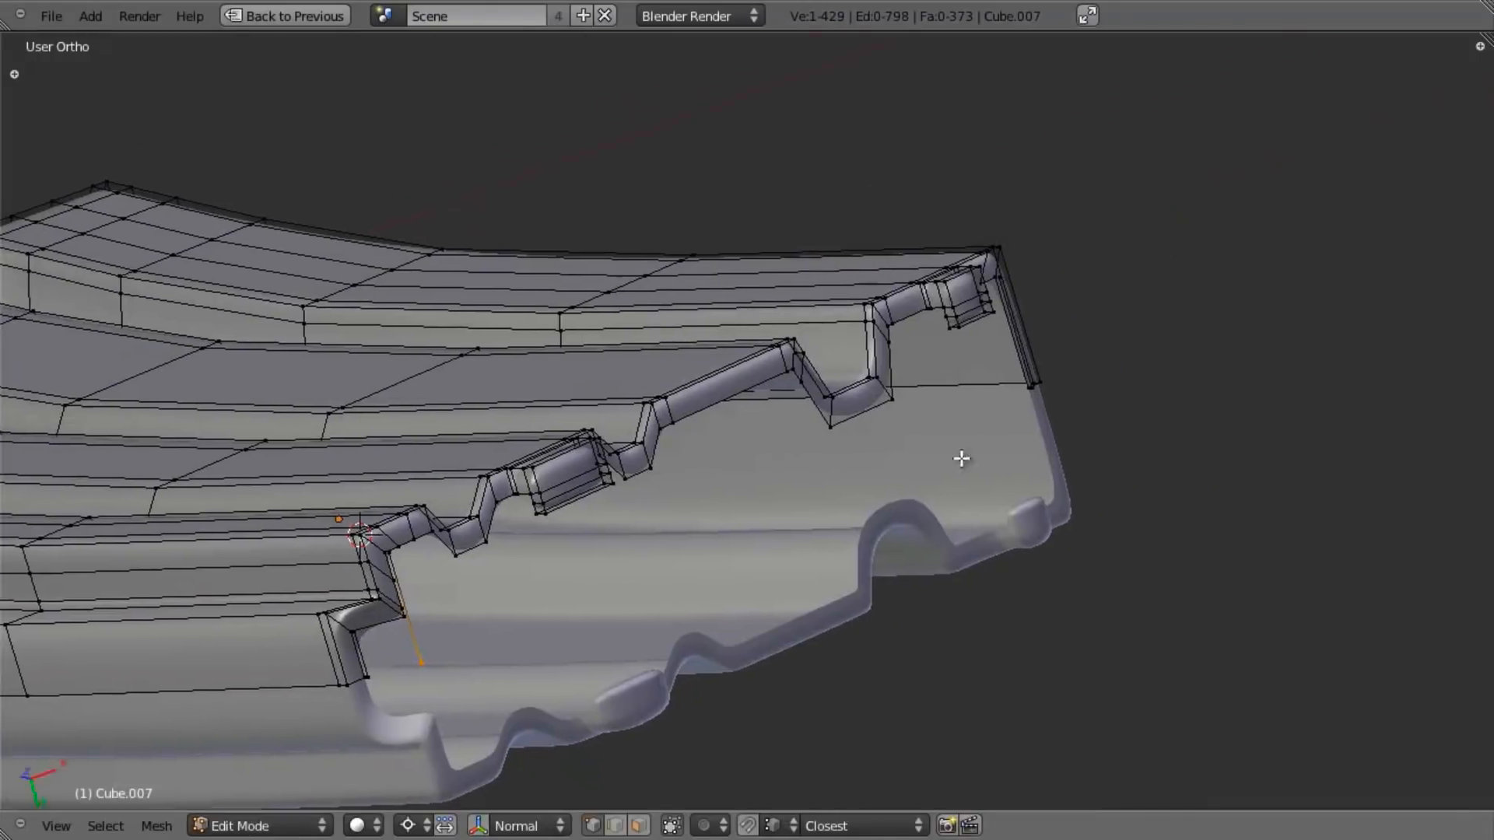
scroll(1040, 434, up, 2)
shift+right_click(1193, 394)
shift+middle_drag(733, 438, 1305, 161)
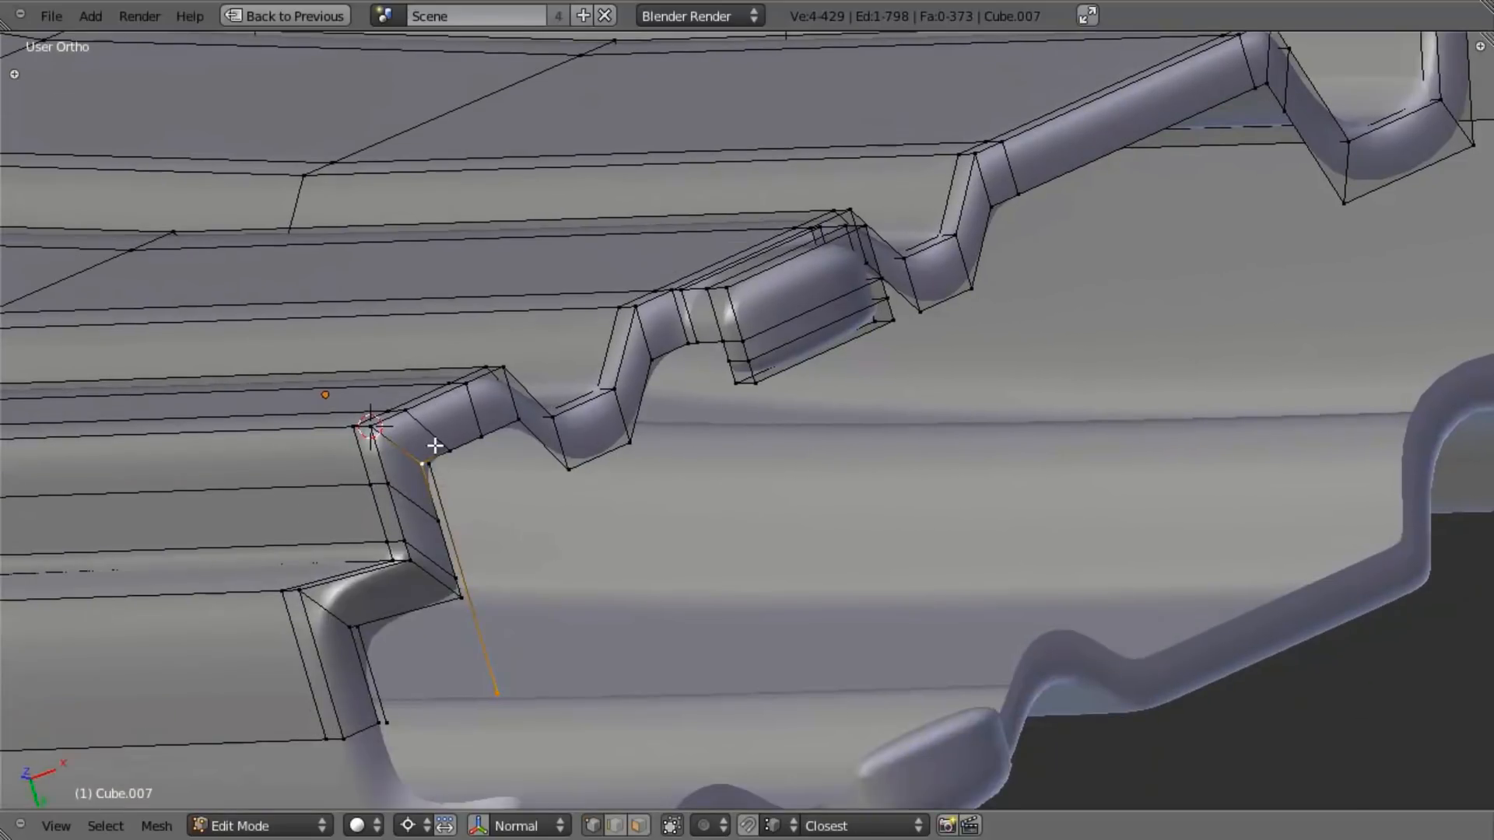
key(f)
Step: Cut a lengthwise edge loop through the floor face, level with the step in the rim
shift+middle_drag(509, 614, 577, 703)
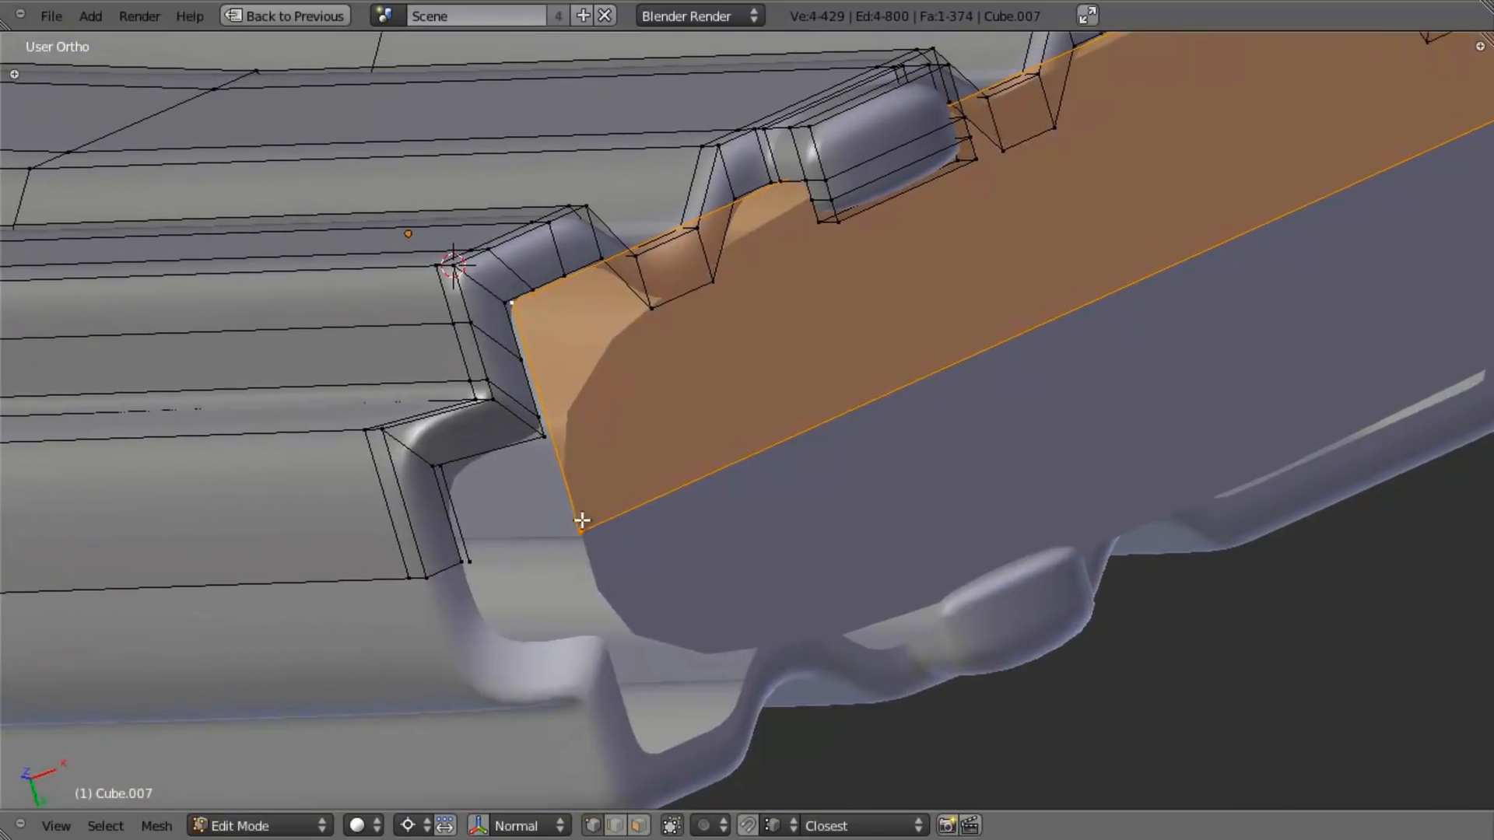
key(a)
right_click(582, 532)
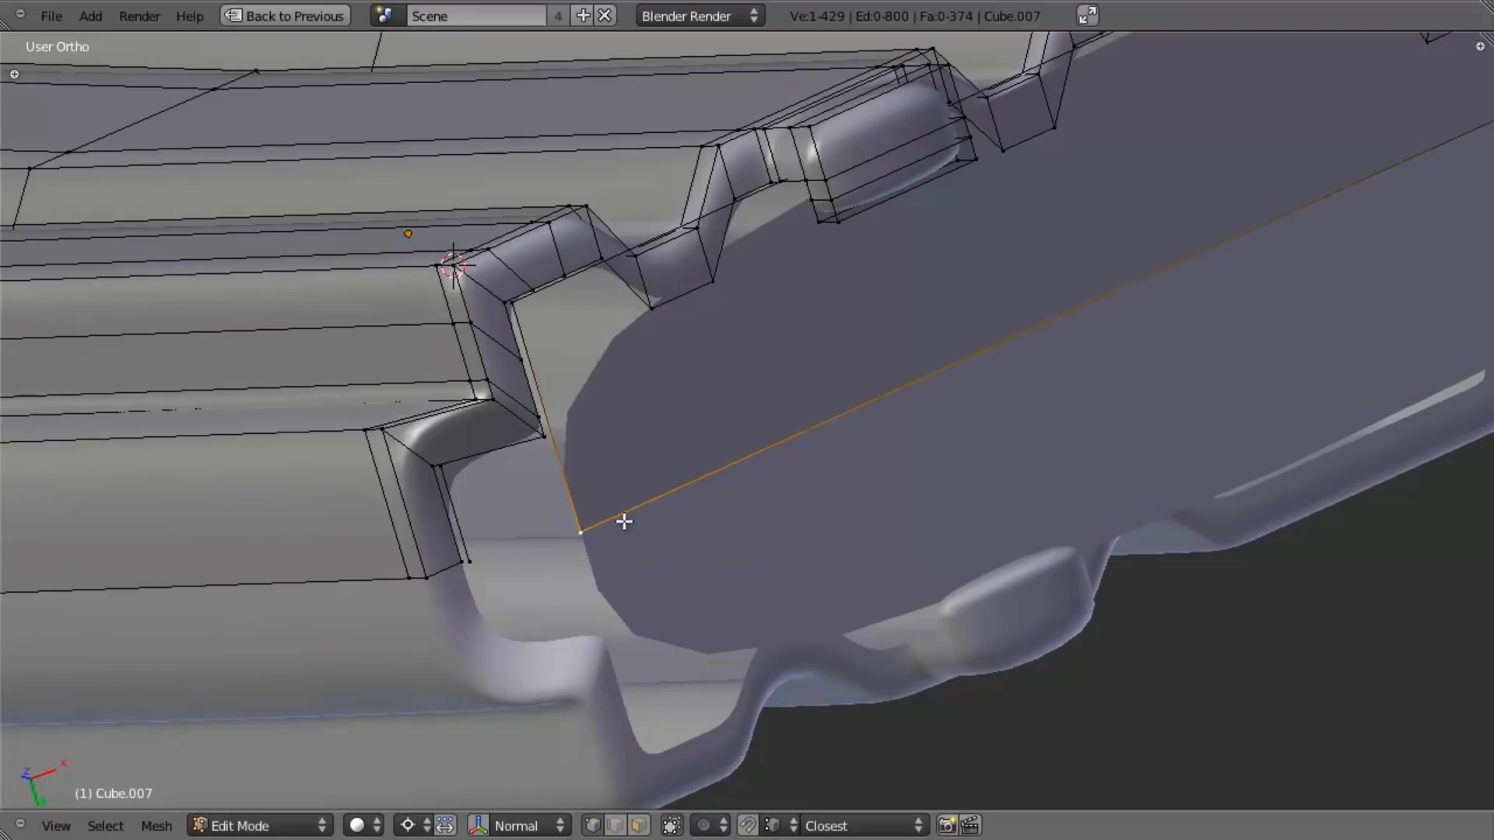
key(a)
key(ctrl+r)
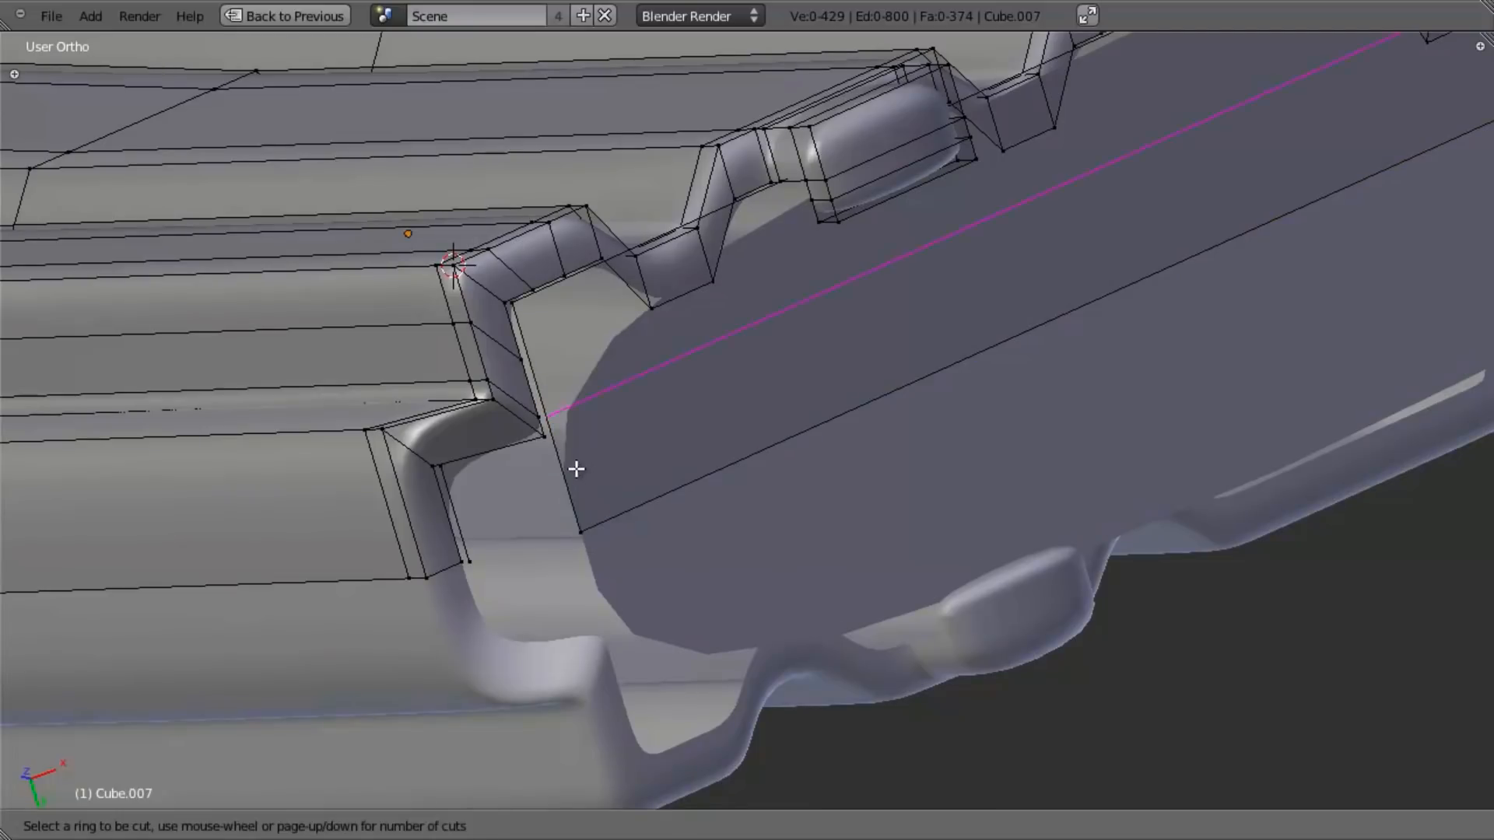
click(576, 471)
click(574, 457)
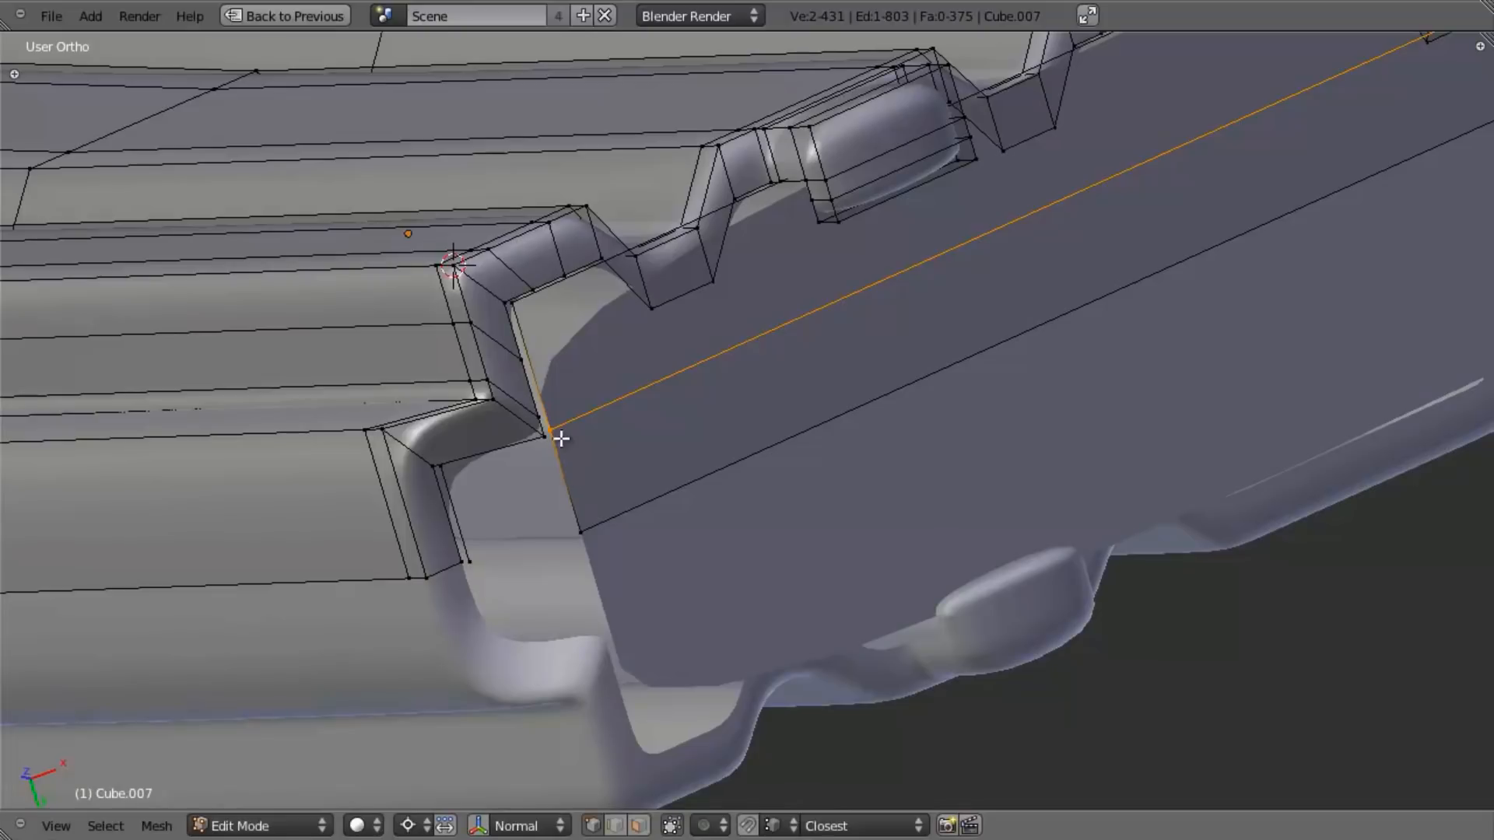
Step: Fill the gap between the floor face's stepped end and the duplicated rim edge with a four-vertex face
shift+right_click(583, 530)
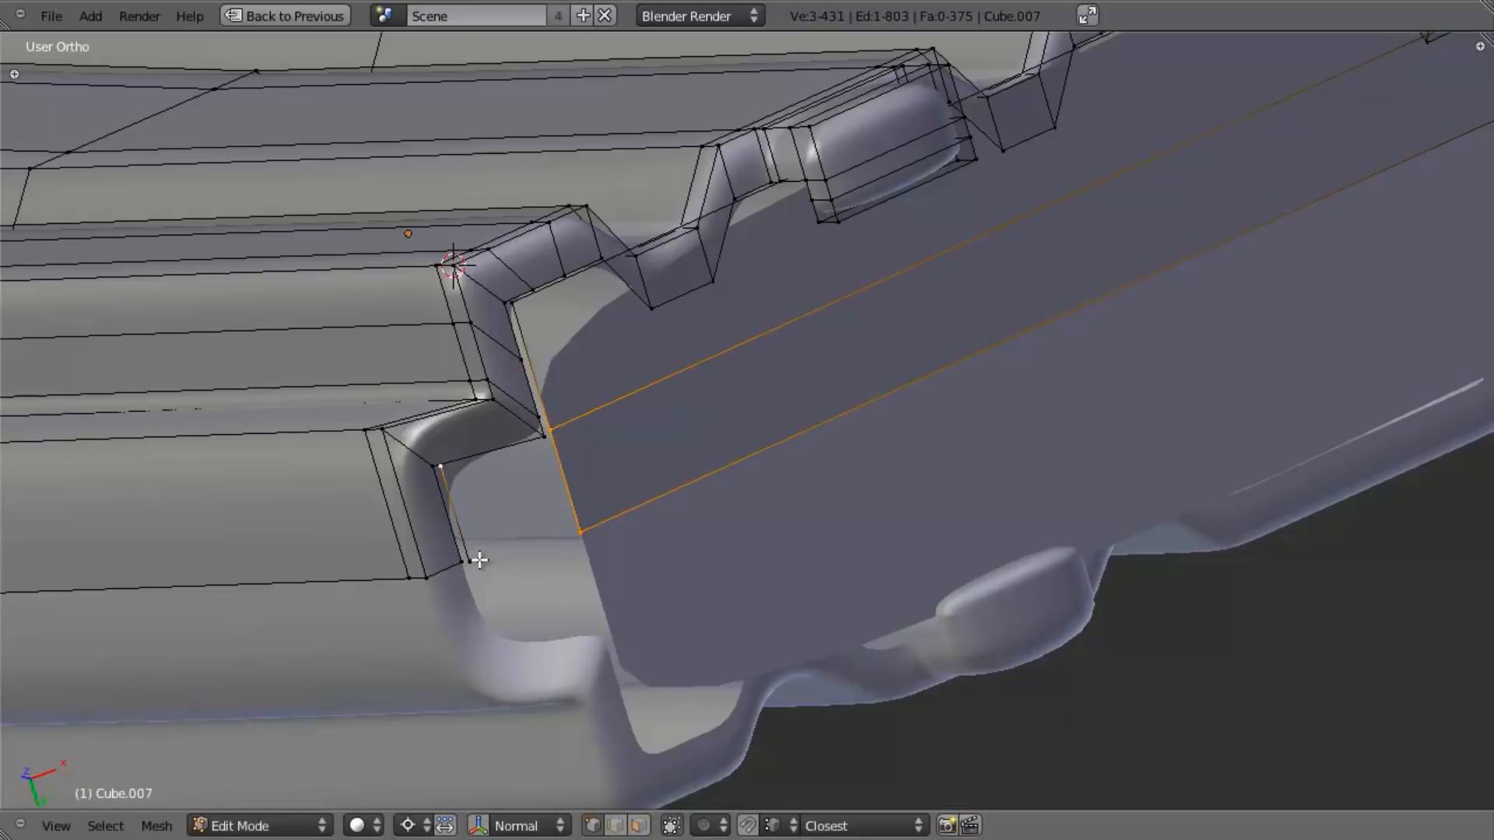
shift+right_click(479, 559)
key(f)
Step: Add a lengthwise edge loop to the floor plate close to its long edge beside the tabs
scroll(480, 559, down, 5)
middle_drag(480, 559, 670, 390)
scroll(726, 441, up, 4)
key(ctrl+r)
click(632, 407)
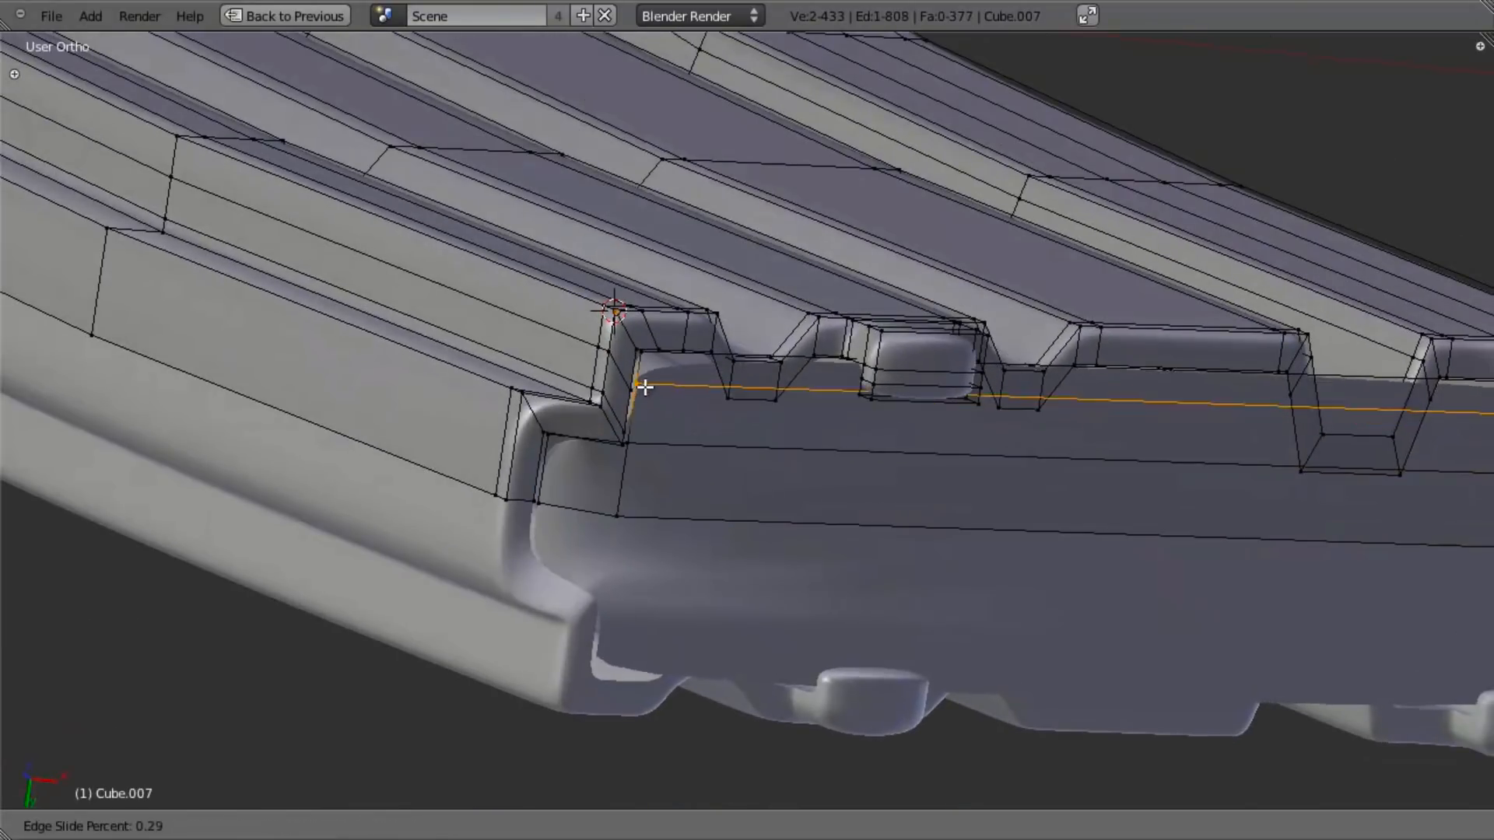
click(646, 376)
Step: Add a crosswise edge loop near each short end of the floor plate
key(a)
key(ctrl+r)
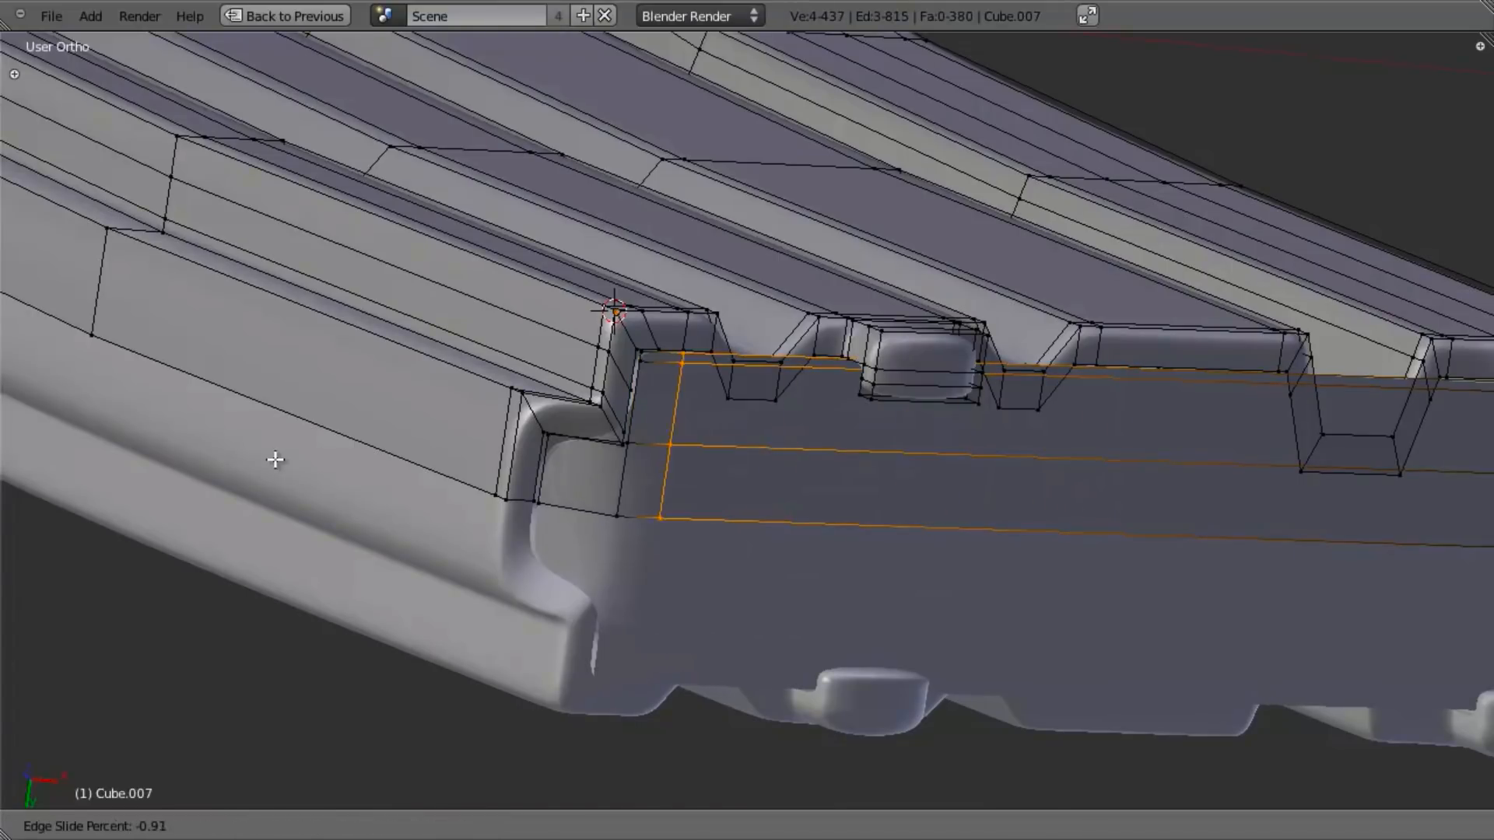
click(247, 448)
scroll(1073, 527, down, 4)
scroll(831, 494, up, 5)
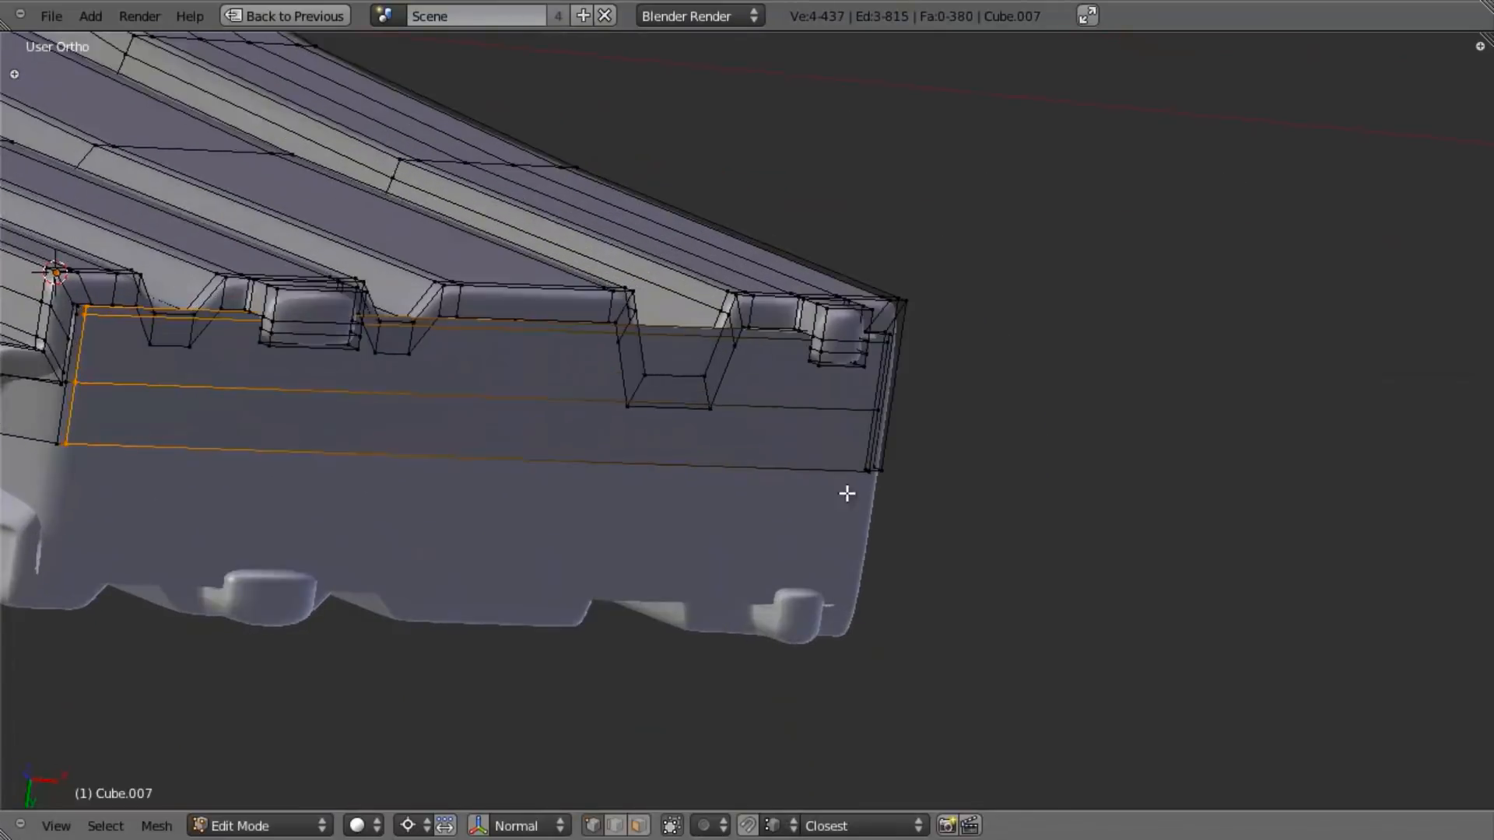
key(ctrl+r)
click(778, 400)
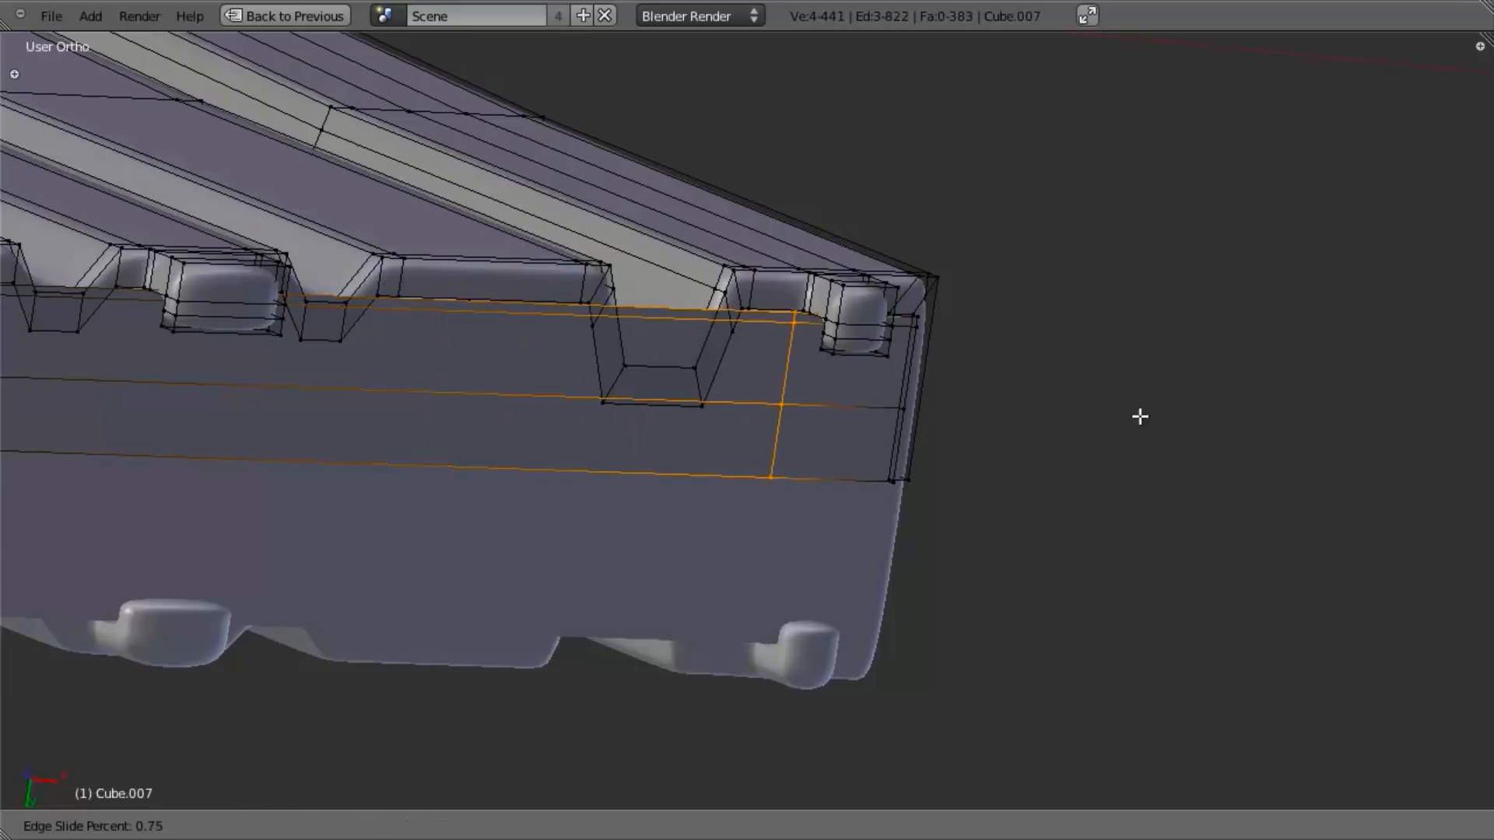
click(1249, 412)
Step: Add two crosswise edge loops to the floor plate's stepped end section, one near its outer edge and one near the bend
middle_drag(684, 413, 347, 487)
key(a)
key(ctrl+r)
click(361, 474)
click(333, 466)
key(ctrl+r)
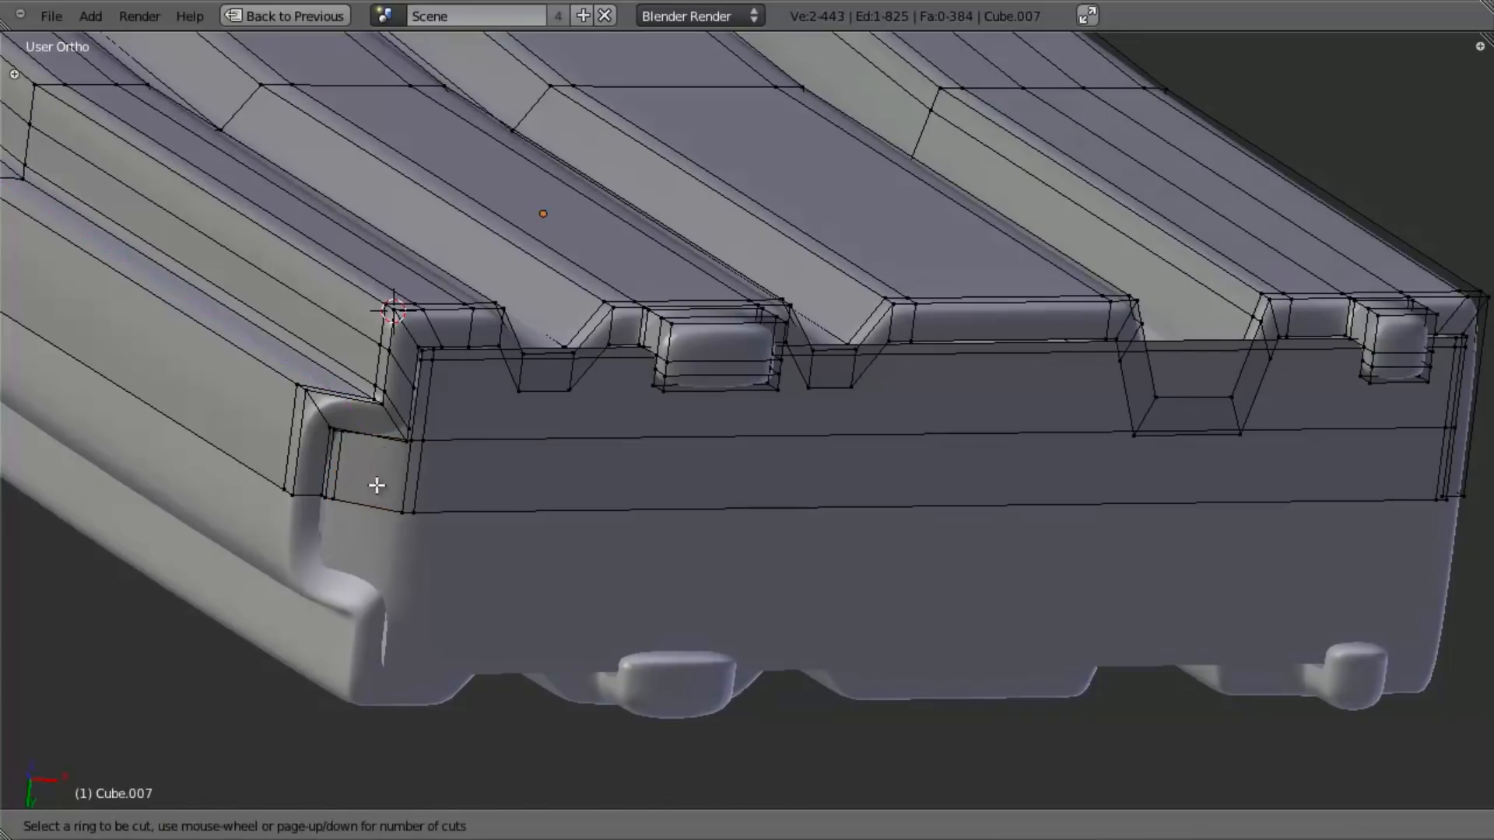
click(375, 500)
click(395, 502)
Step: Add a lengthwise edge loop across the floor plate and its stepped end, close beside the loop level with the step
key(ctrl+r)
click(432, 484)
click(435, 423)
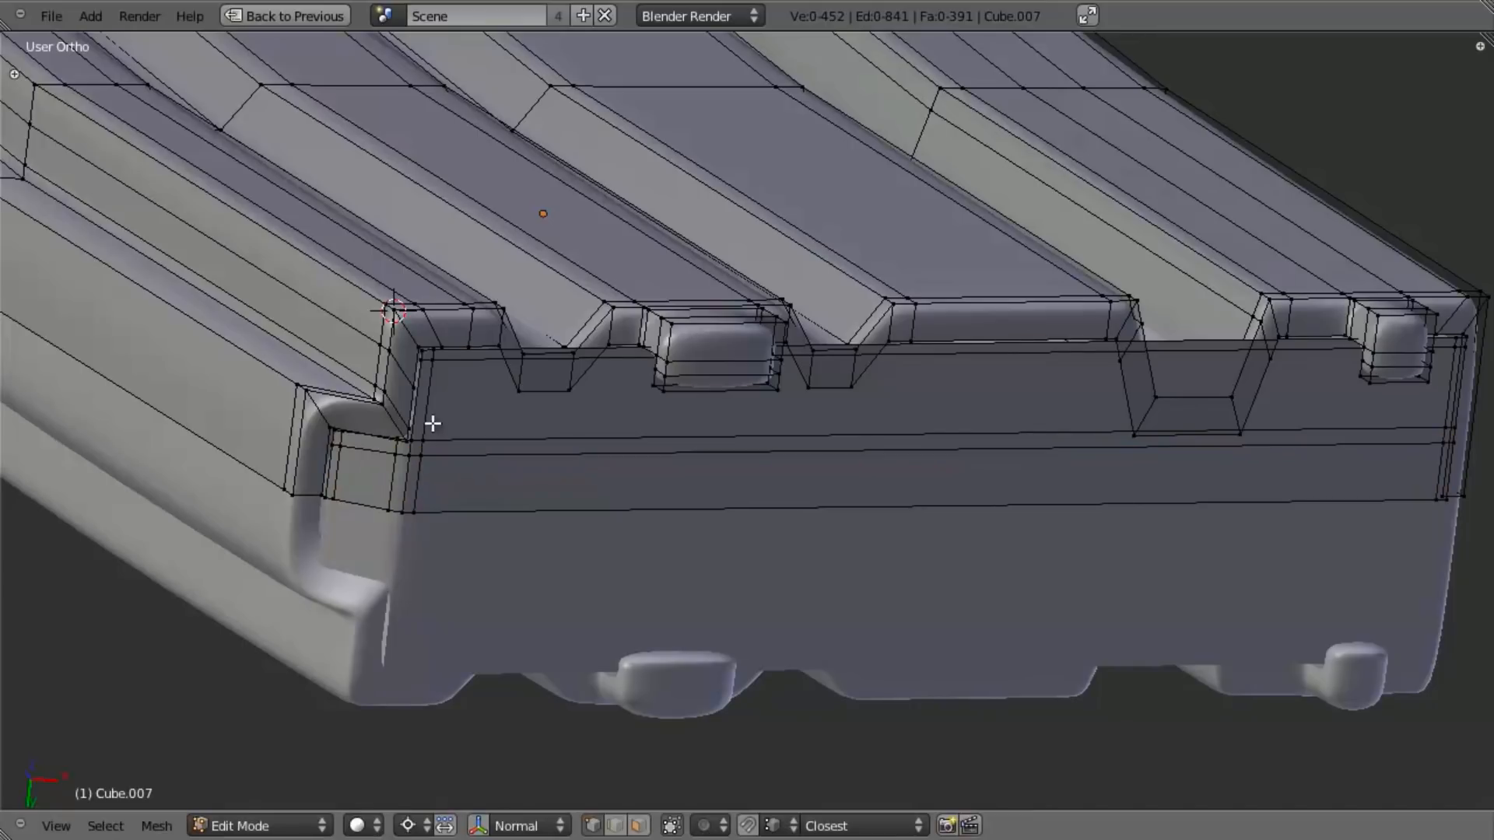
Step: Move the whole floor plate about 0.015 down and slightly sideways to clear the rim, and extrude it in place
key(ctrl+KP_Add)
key(KP_1)
key(z)
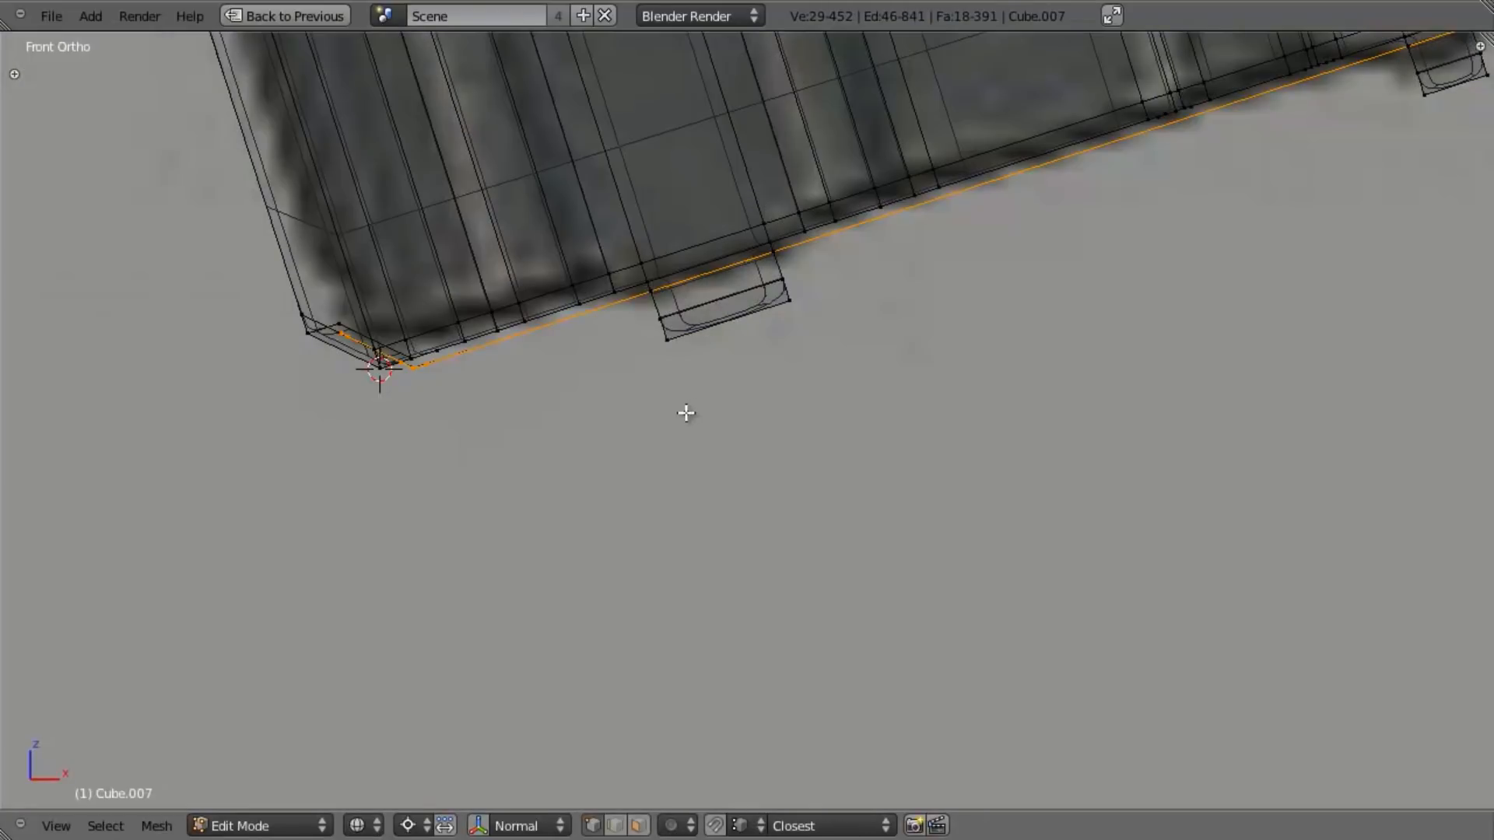
scroll(594, 517, down, 2)
key(g)
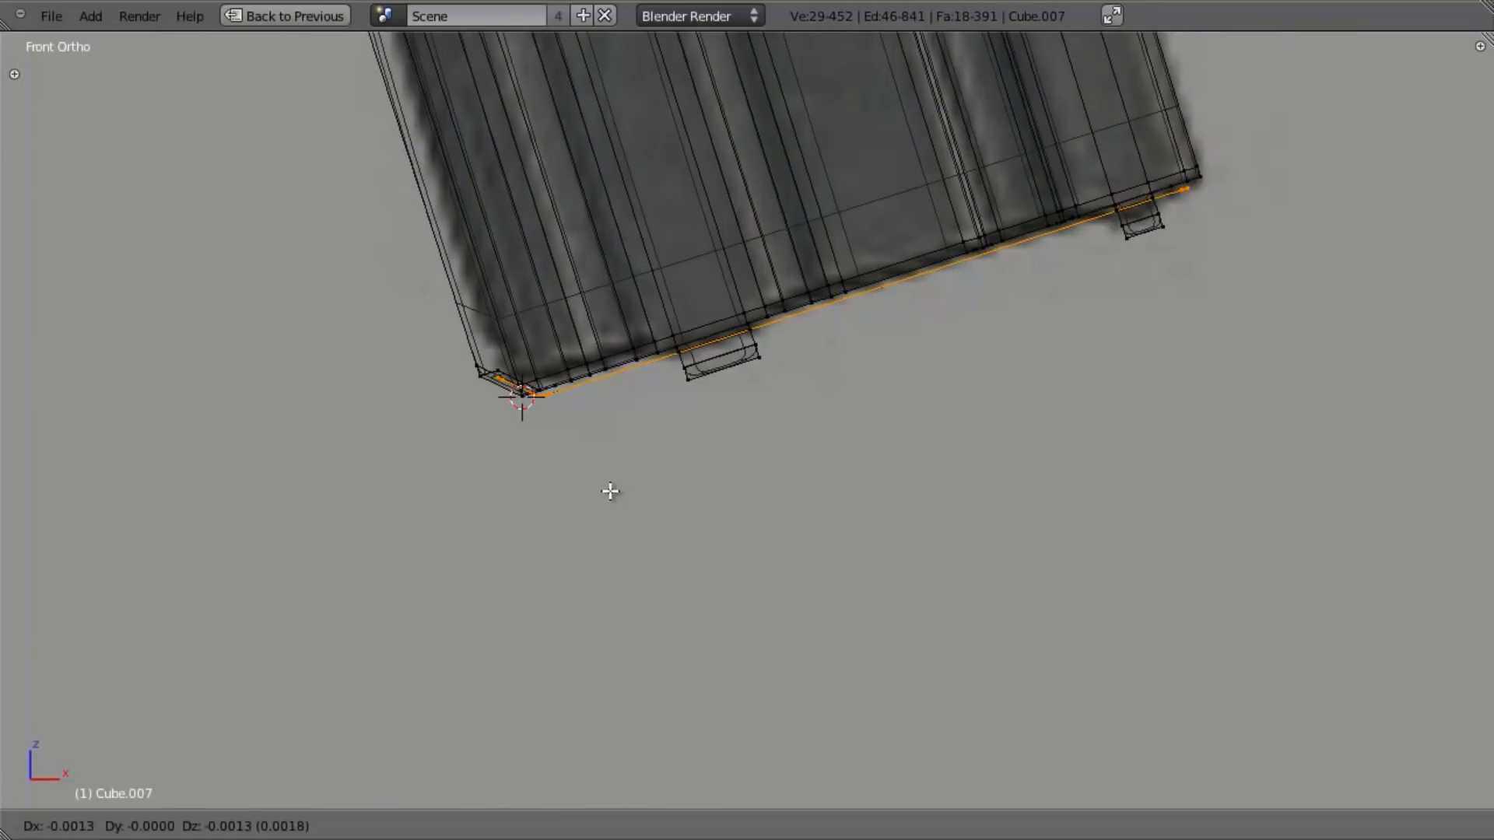
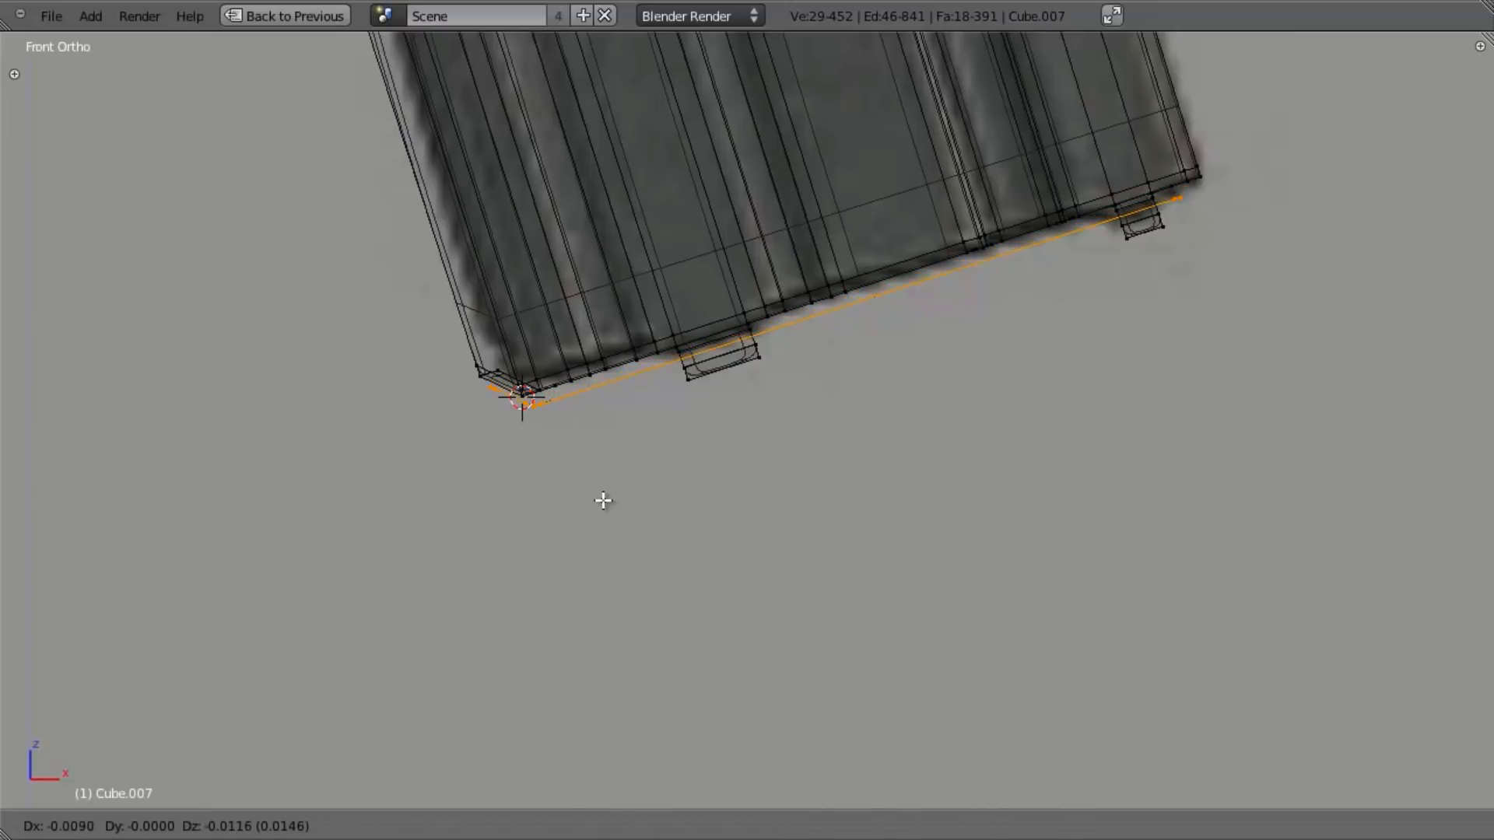
click(605, 504)
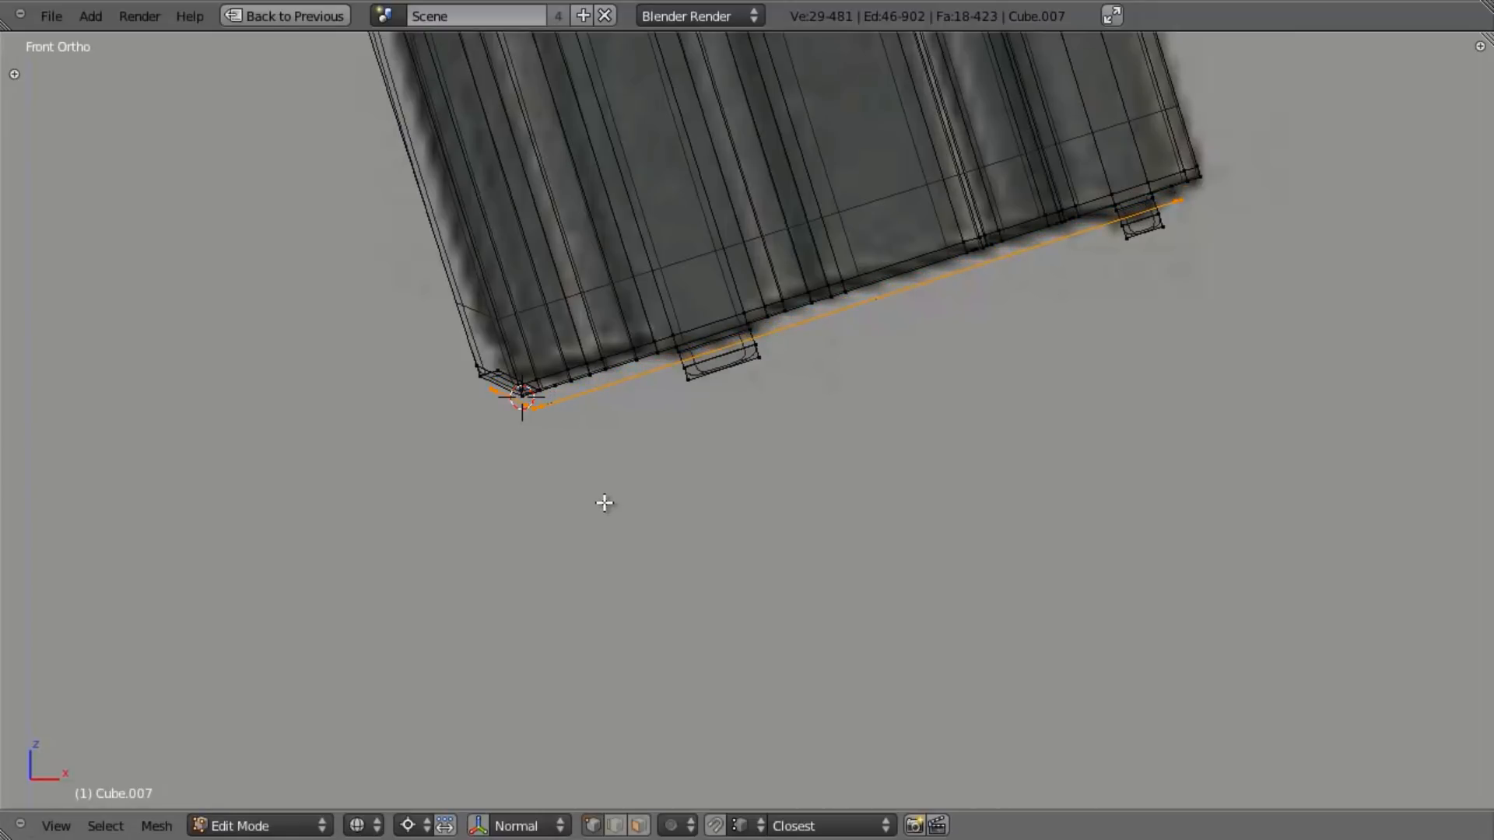
key(g)
key(Escape)
Step: Try to give the extruded floor plate thickness with Shrink/Fatten at about -0.013
key(alt+s)
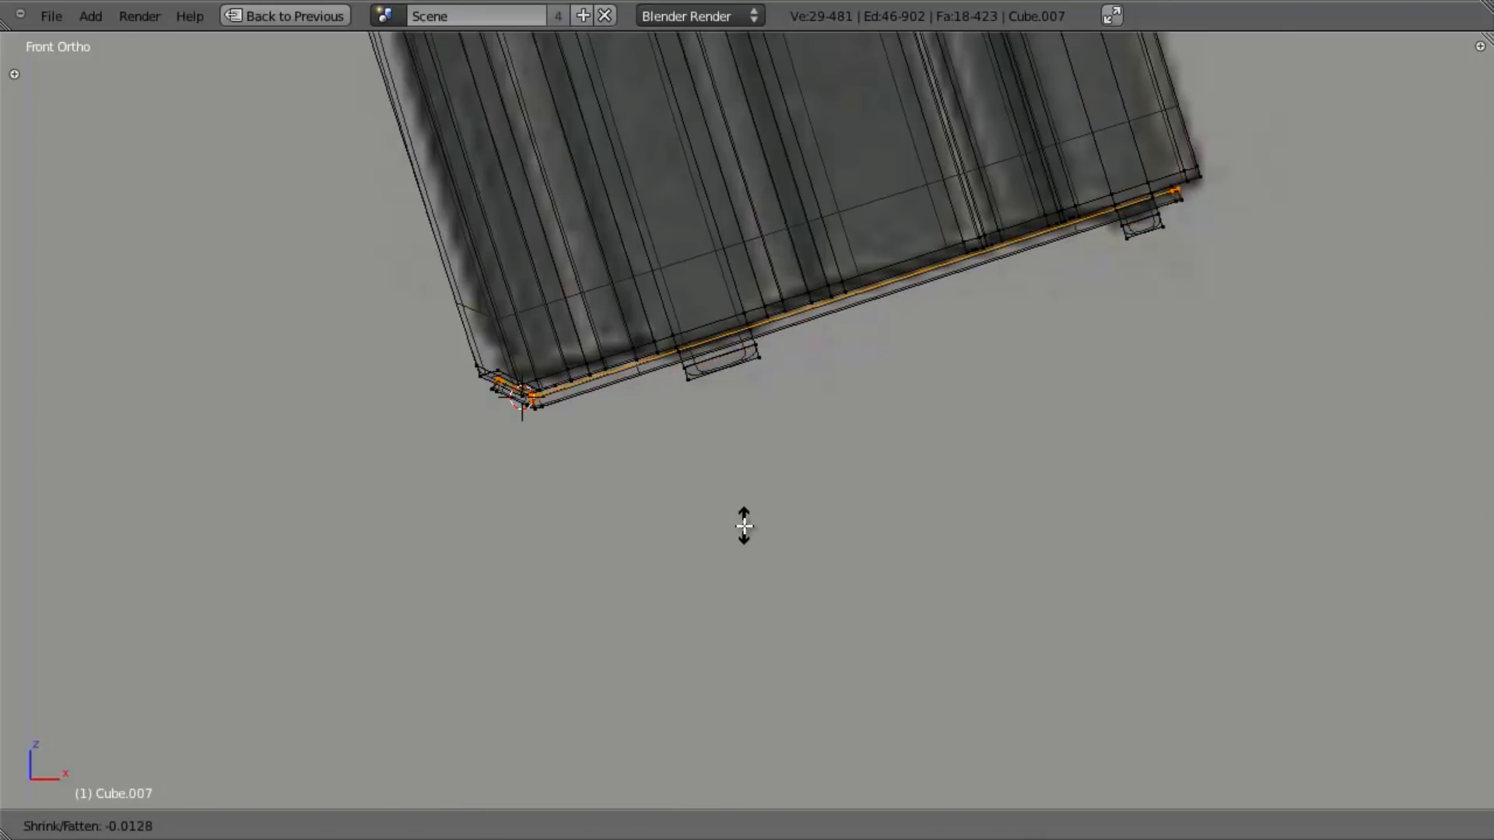
click(744, 524)
scroll(805, 537, up, 6)
scroll(809, 512, up, 5)
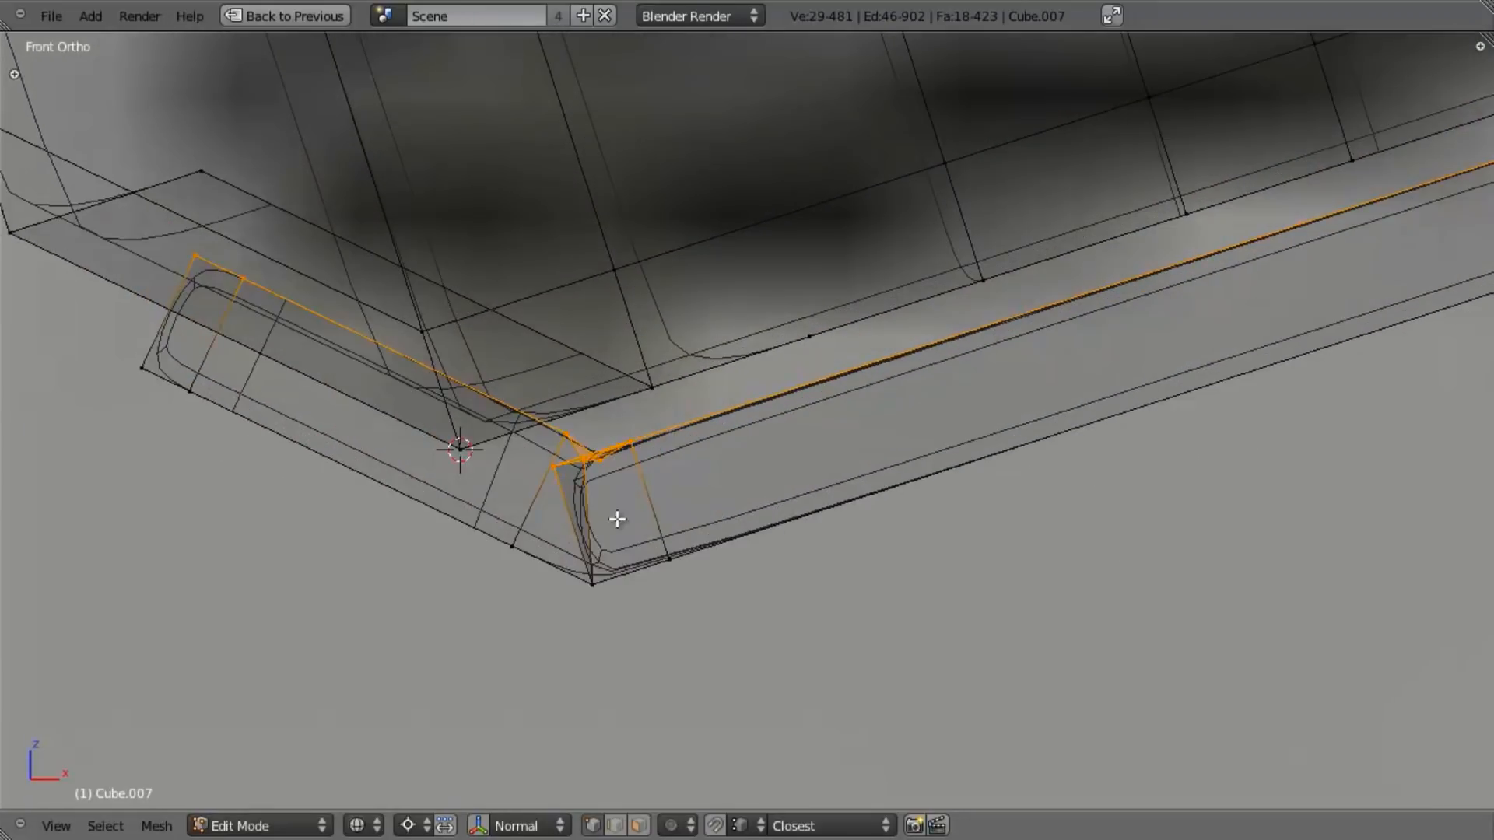
key(a)
key(z)
mouse_move(685, 481)
middle_down()
mouse_move(657, 550)
mouse_move(710, 512)
middle_up()
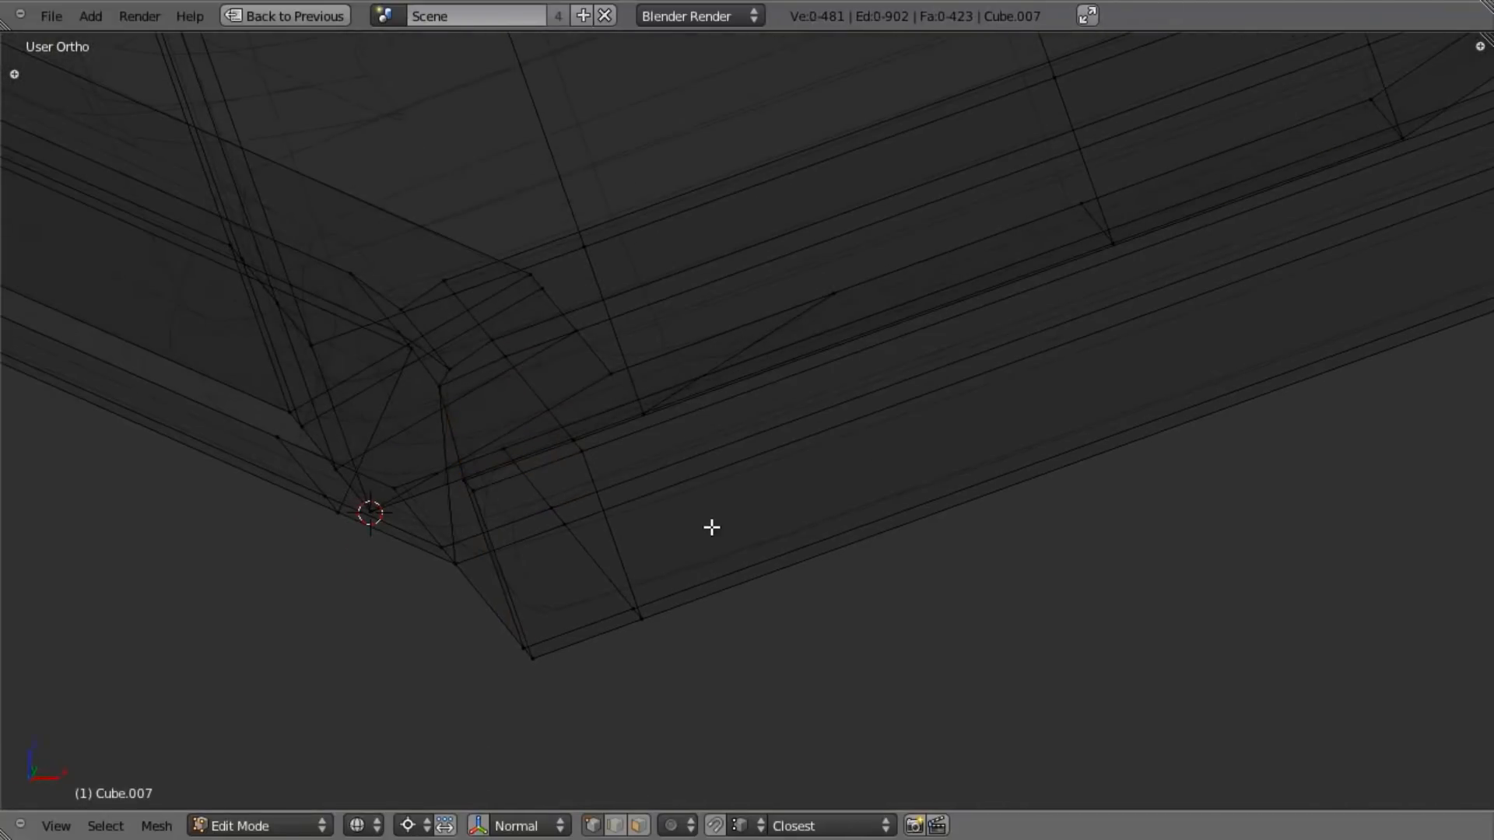
key(l)
key(z)
key(KP_1)
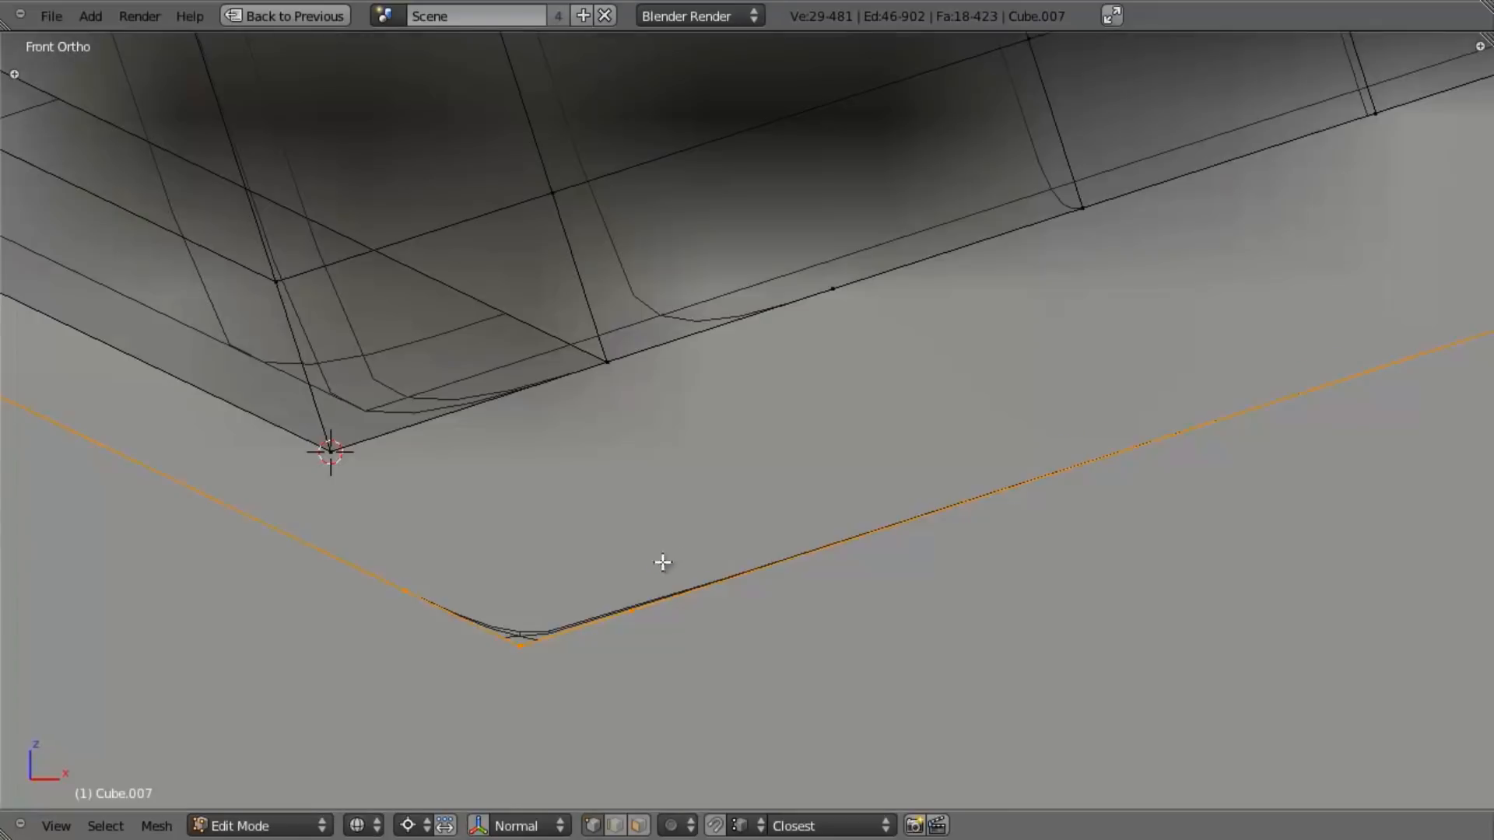
Step: Raise the extruded floor plate face toward the magazine rim in front view to thicken the plate
key(e)
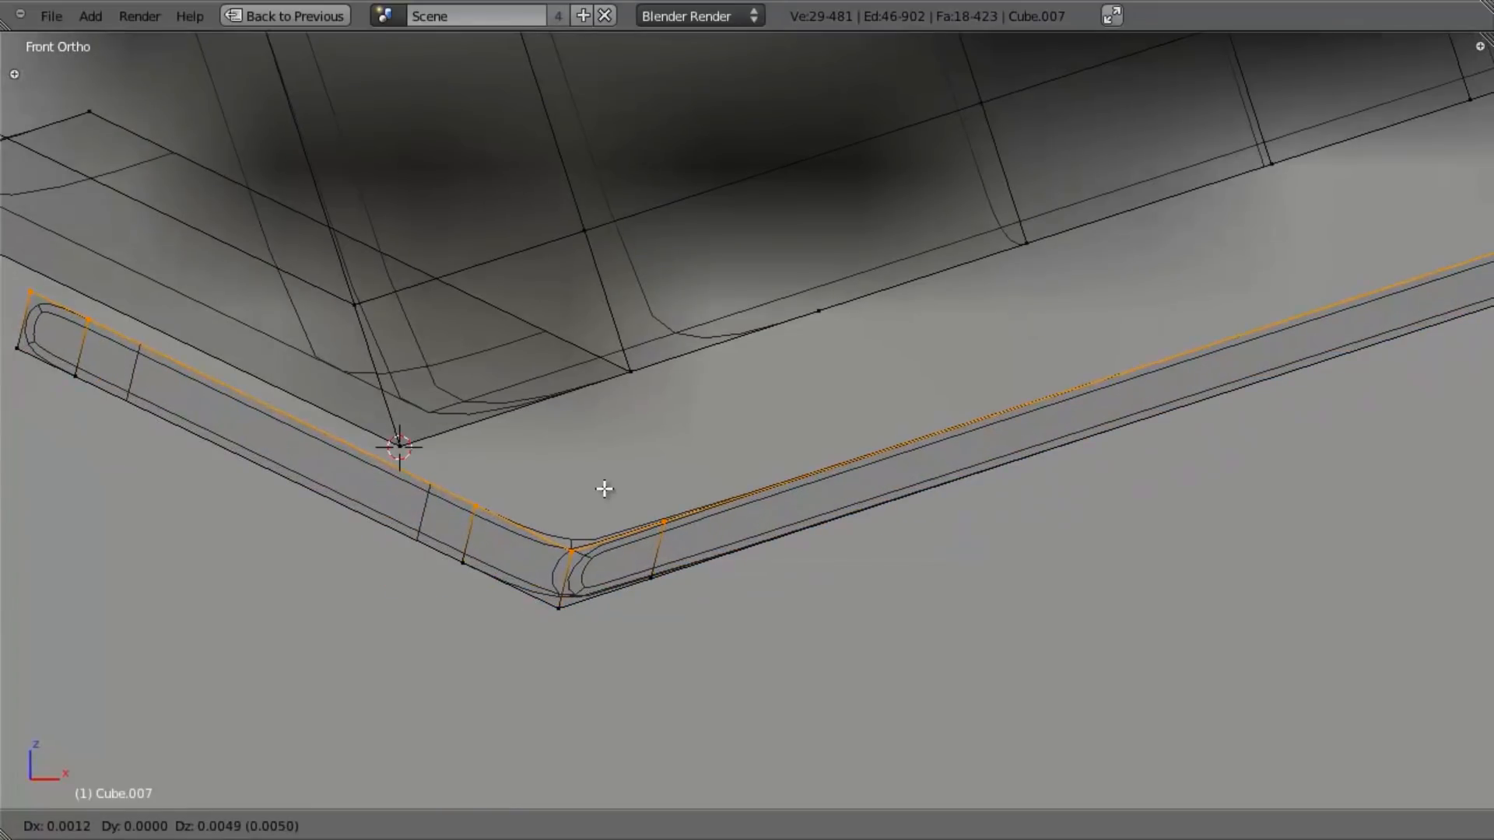
click(605, 484)
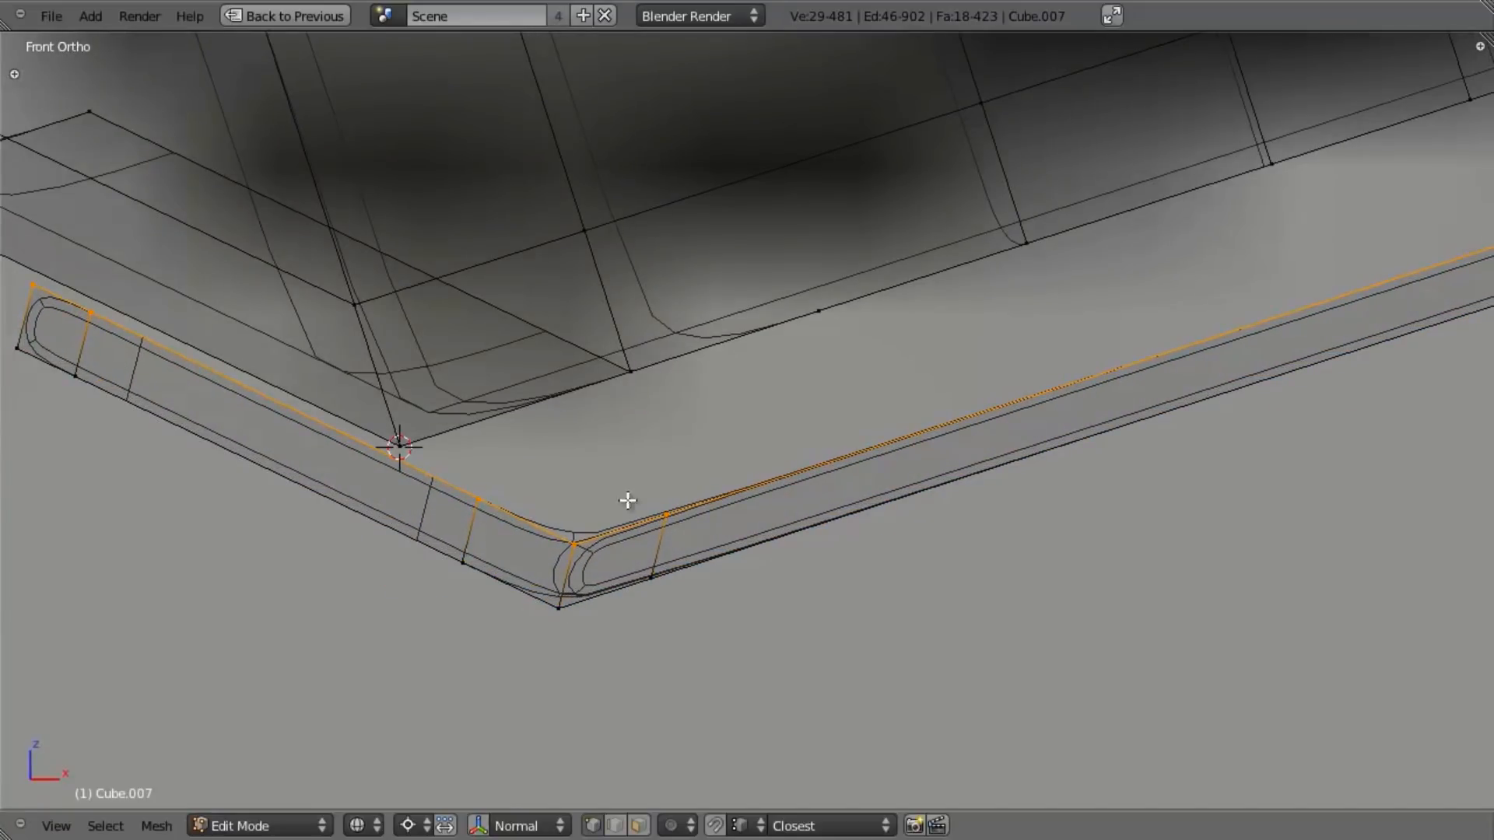
scroll(943, 506, down, 8)
key(z)
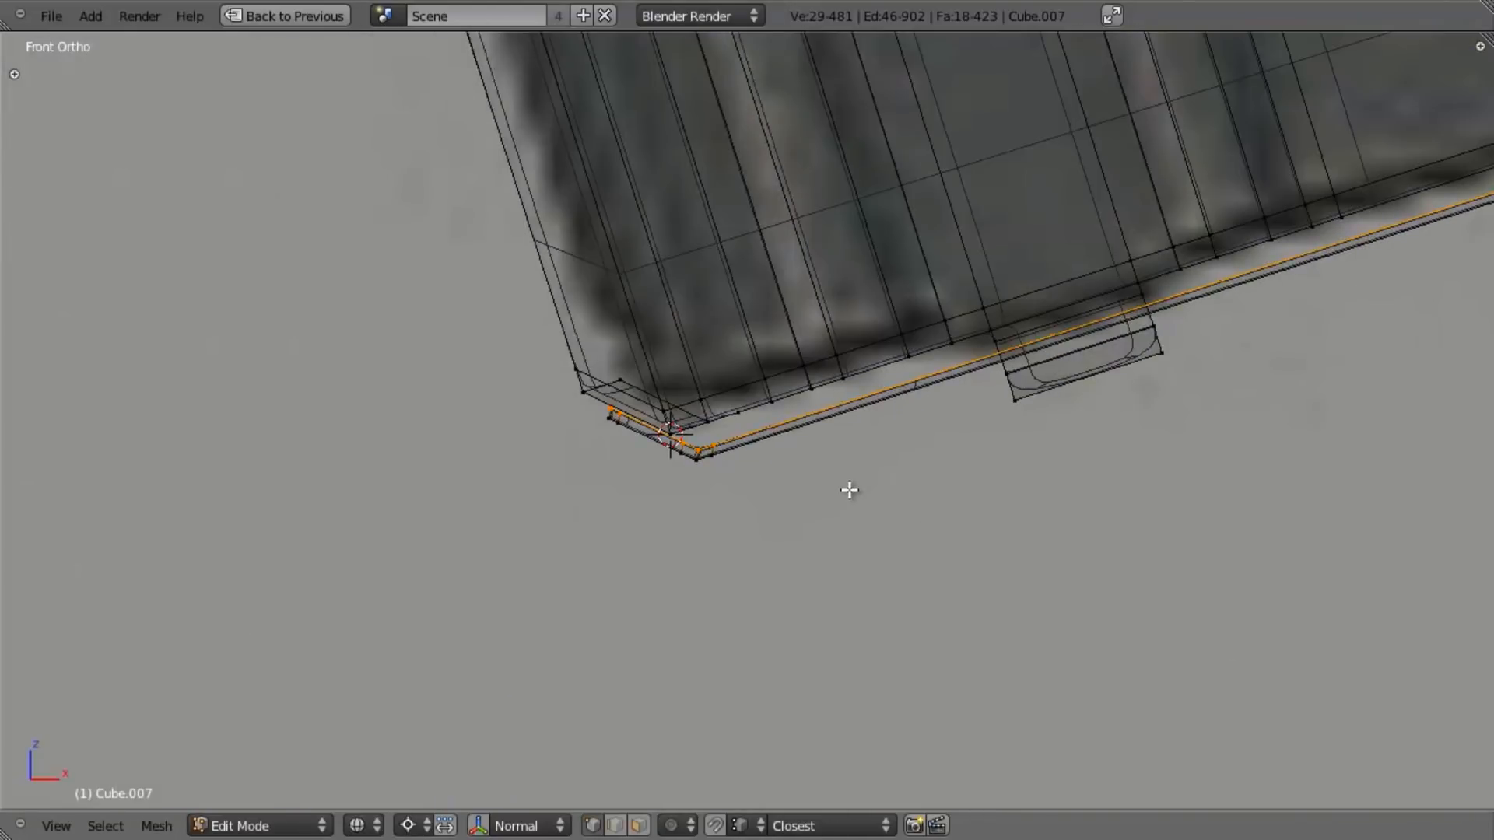
key(e)
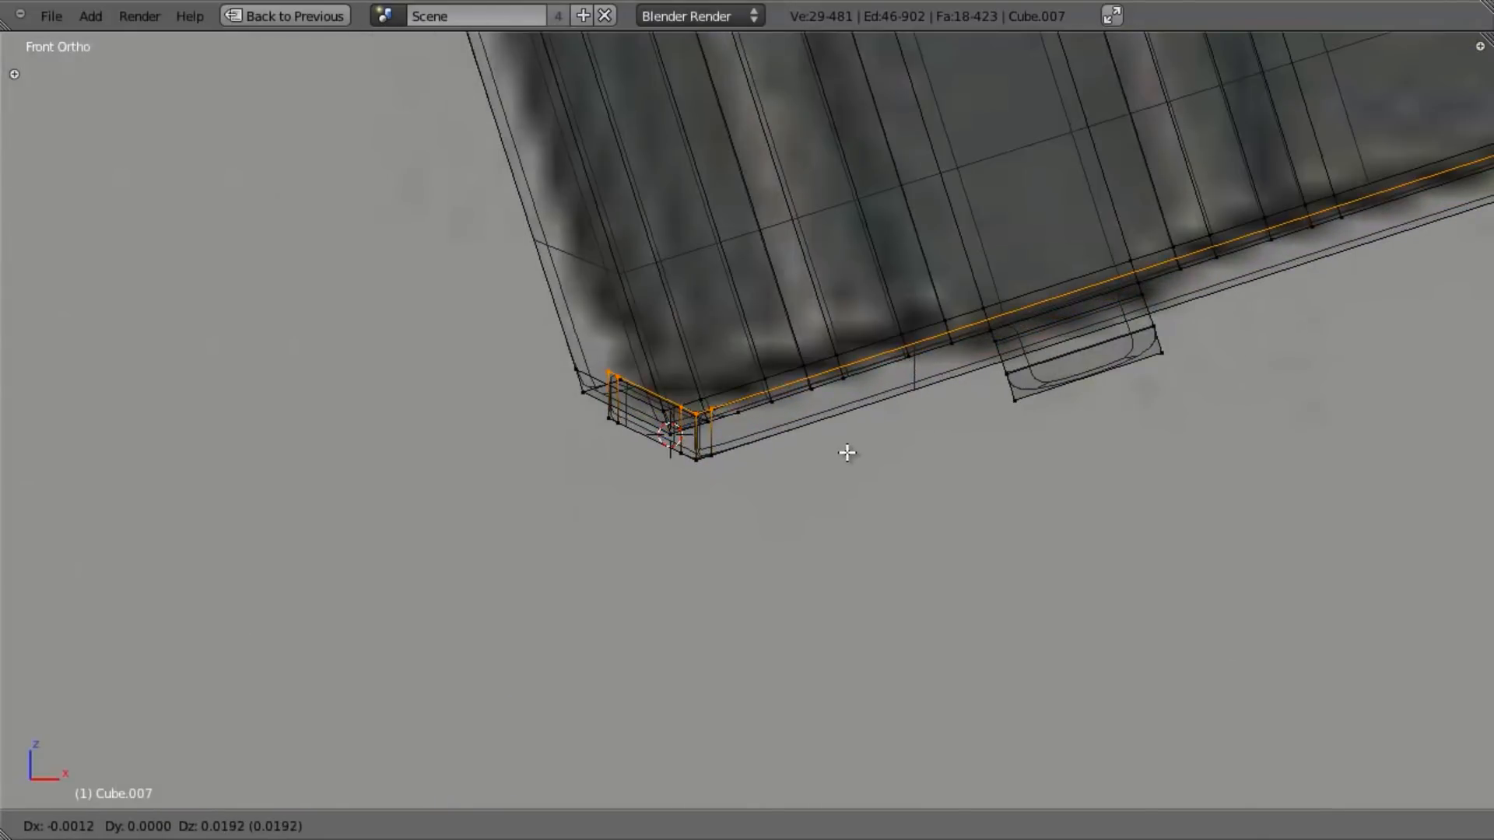
click(835, 454)
Step: Select the entire thickened floor plate and lower it slightly relative to the magazine rim
key(a)
key(l)
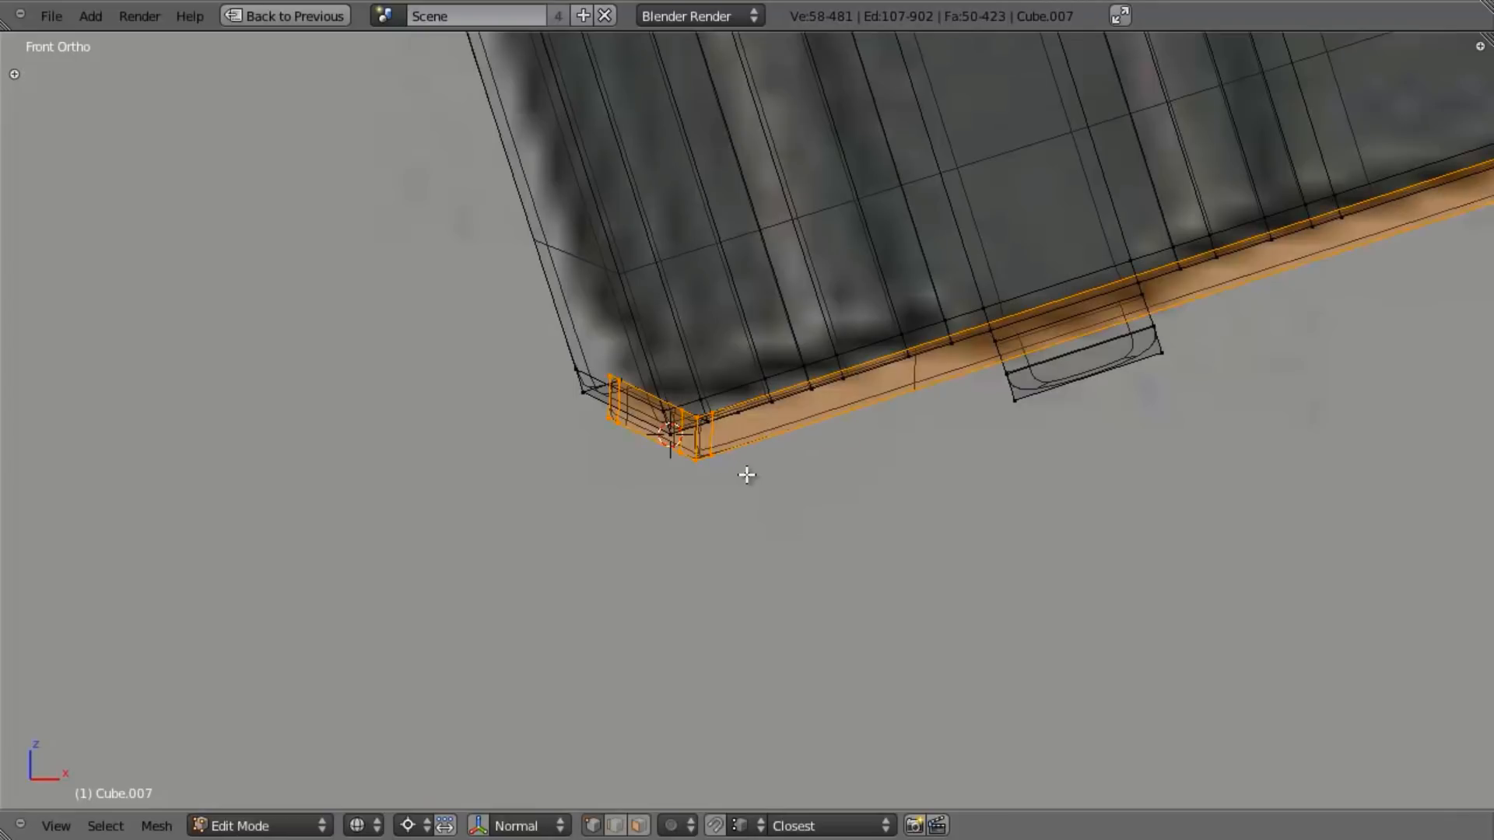
key(e)
click(745, 488)
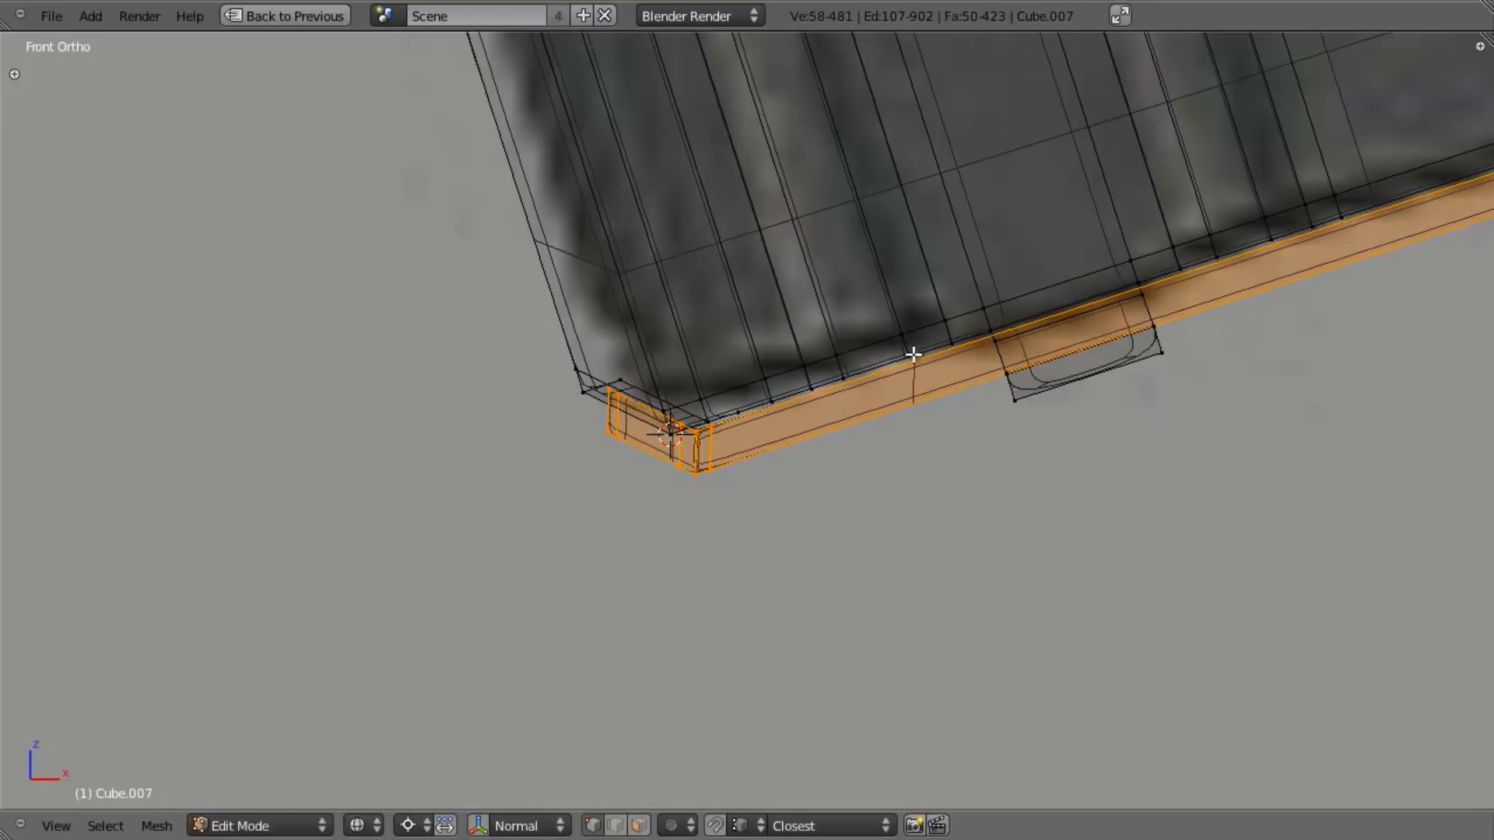
key(z)
mouse_move(664, 427)
middle_down()
mouse_move(797, 464)
mouse_move(799, 402)
mouse_move(793, 477)
mouse_move(721, 277)
mouse_move(609, 408)
mouse_move(627, 527)
mouse_move(827, 474)
mouse_move(614, 586)
mouse_move(724, 533)
mouse_move(651, 459)
middle_up()
key(Tab)
scroll(824, 433, down, 3)
scroll(629, 564, up, 3)
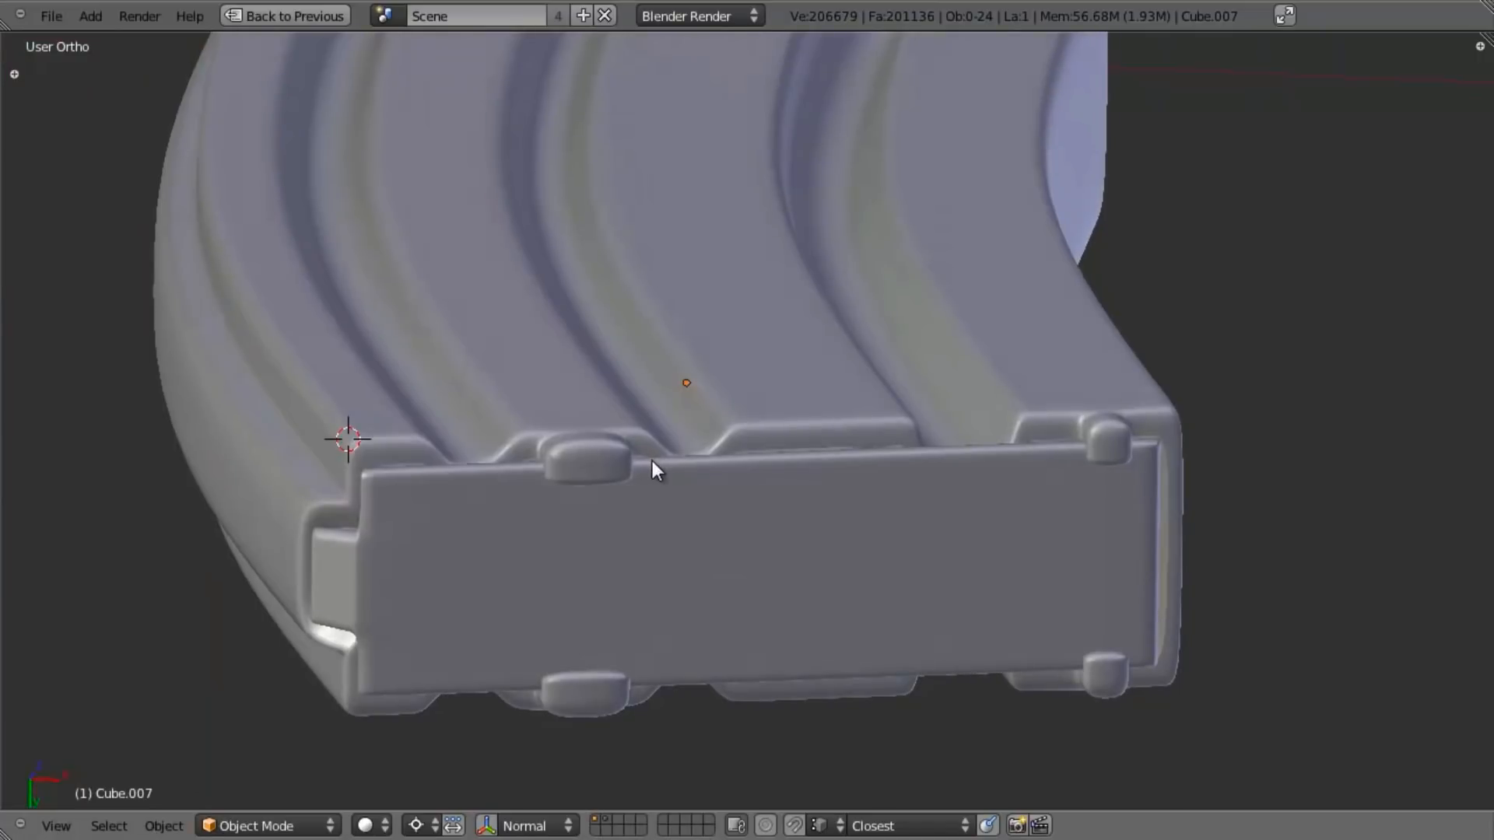
Step: Flare the lower outer edge of the floor plate's stepped end outward about 0.007, and shift that whole end slightly outward
key(KP_1)
scroll(665, 511, up, 1)
key(Tab)
shift+middle_drag(486, 570, 890, 514)
scroll(666, 512, up, 2)
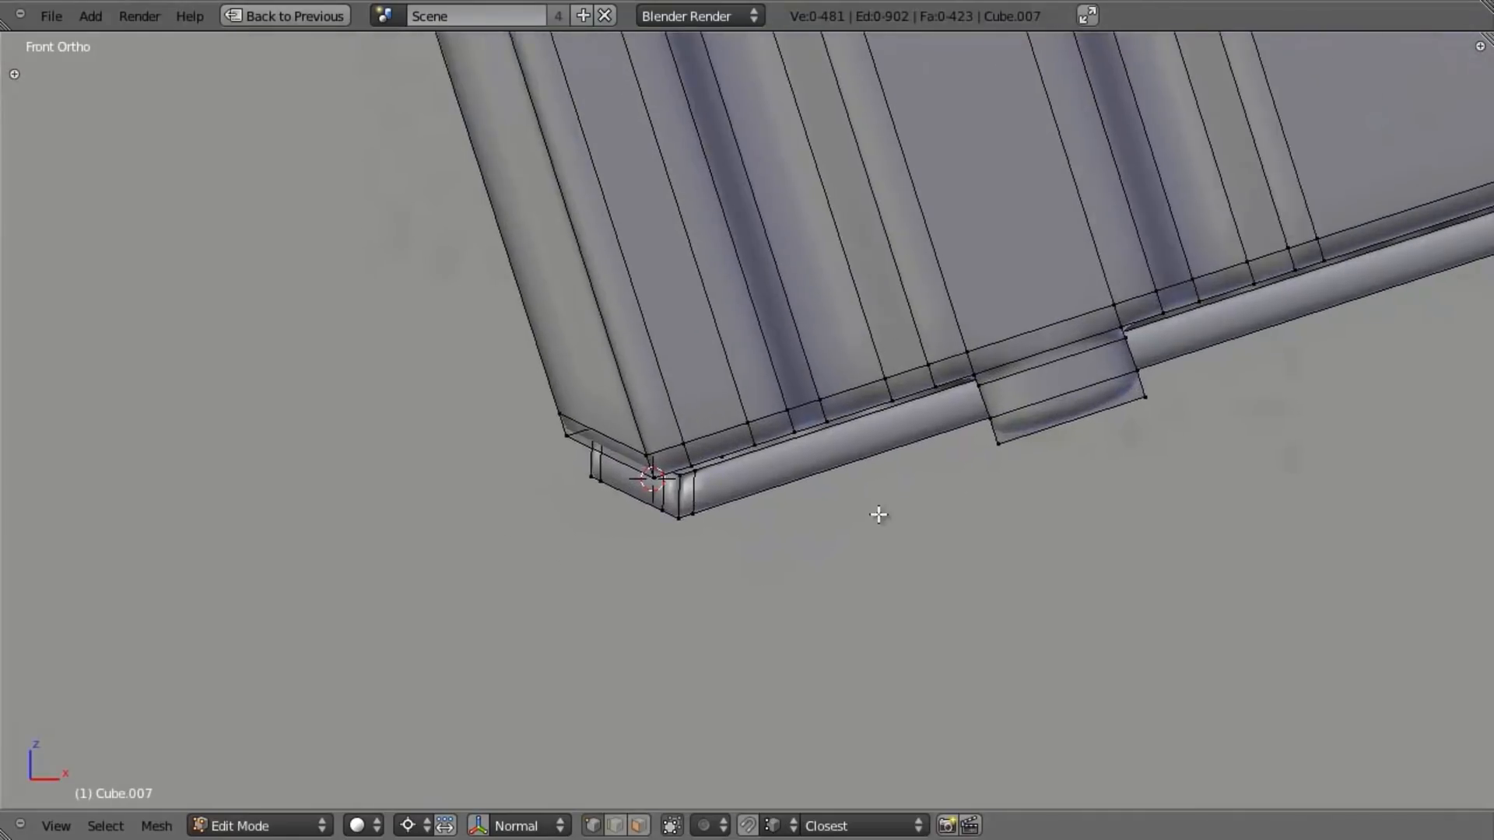
scroll(890, 513, up, 4)
key(z)
key(a)
key(a)
key(b)
drag(391, 513, 471, 605)
key(g)
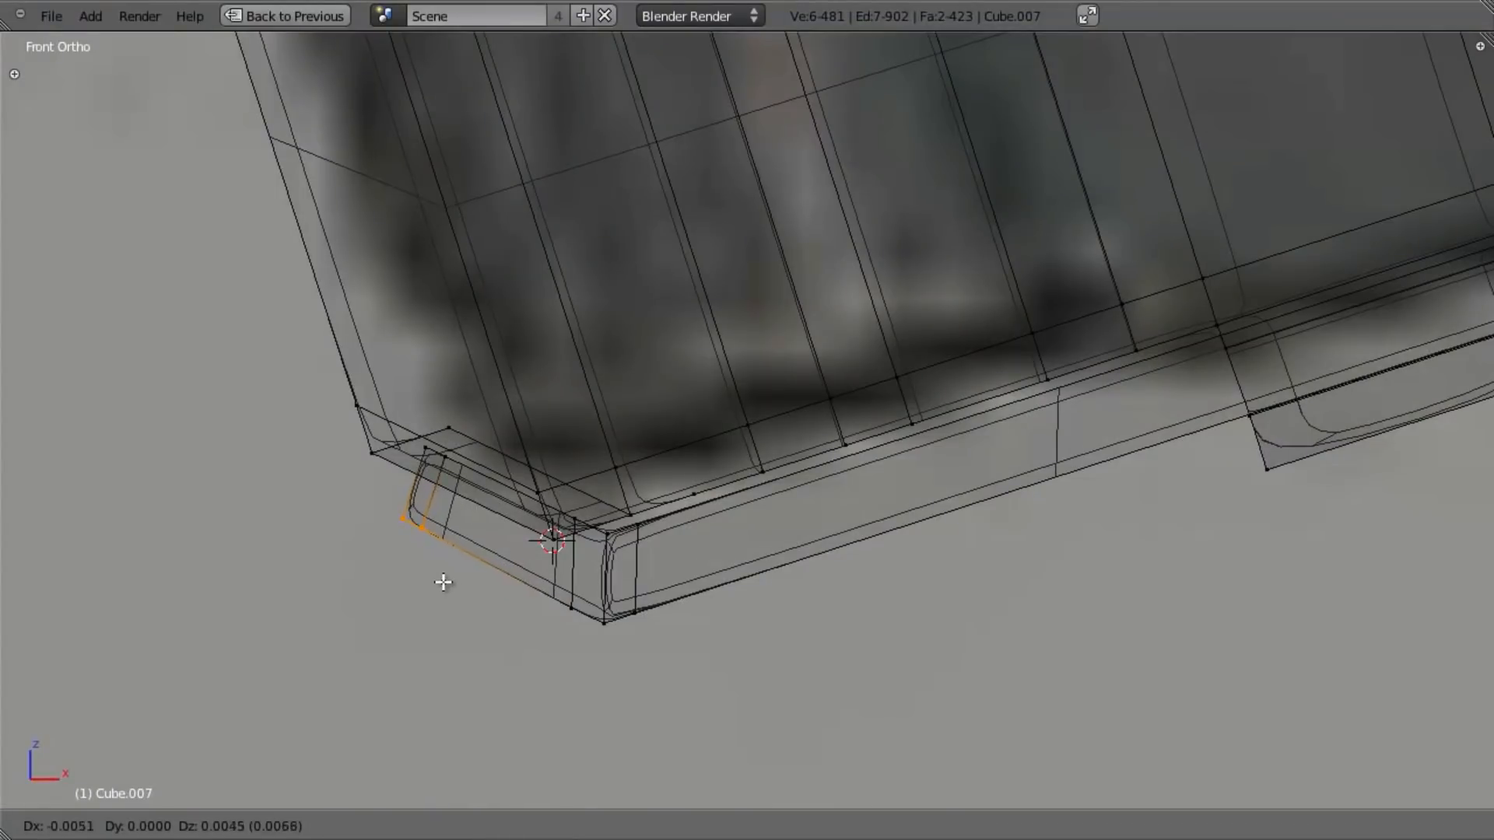
click(441, 581)
key(b)
drag(410, 433, 459, 487)
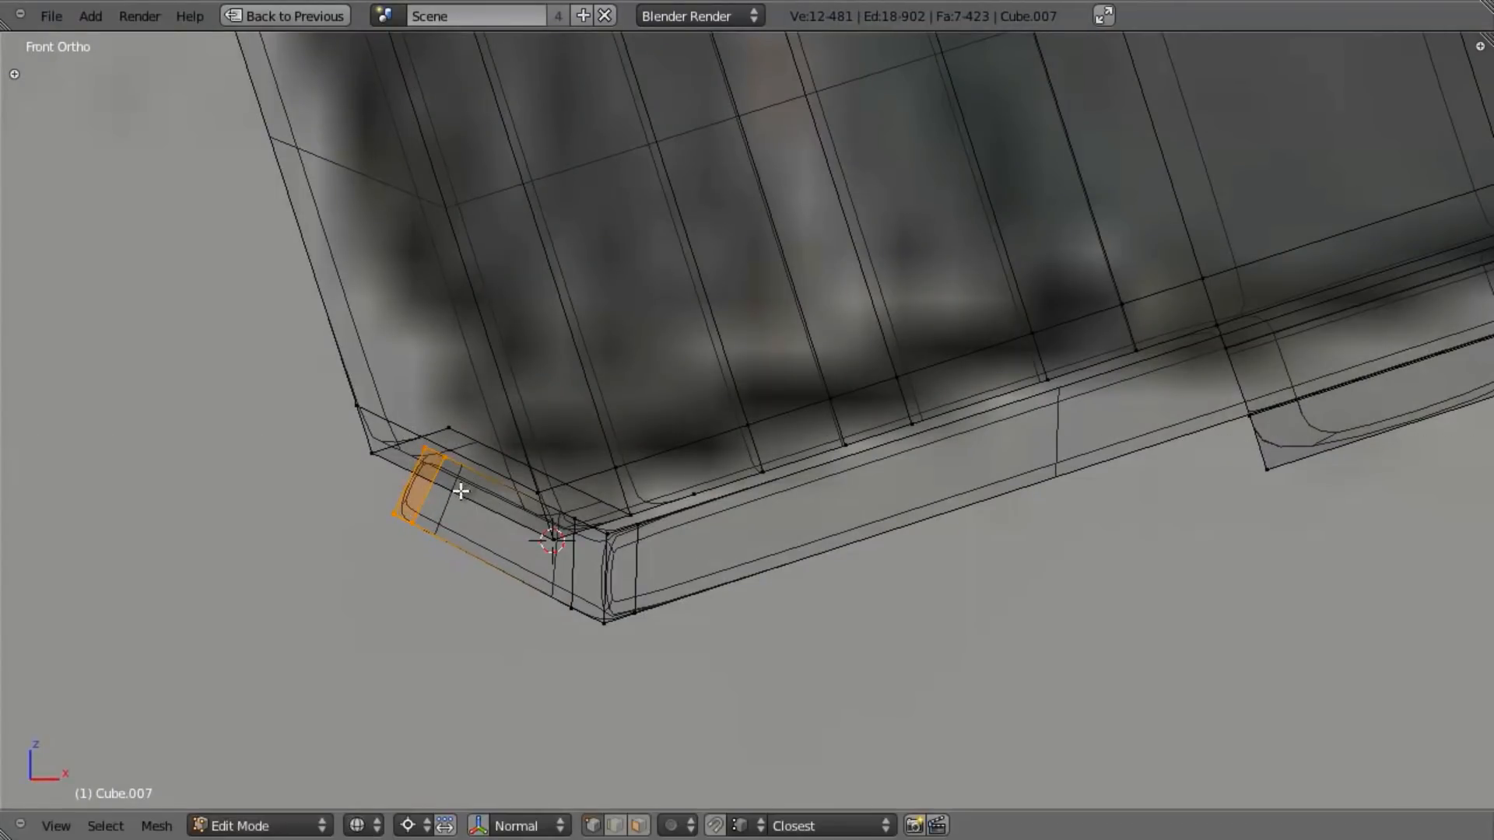
key(g)
click(455, 498)
Step: Shift the crosswise loop beside the stepped end's bend about 0.014 away from the bend, toward the outer end
key(a)
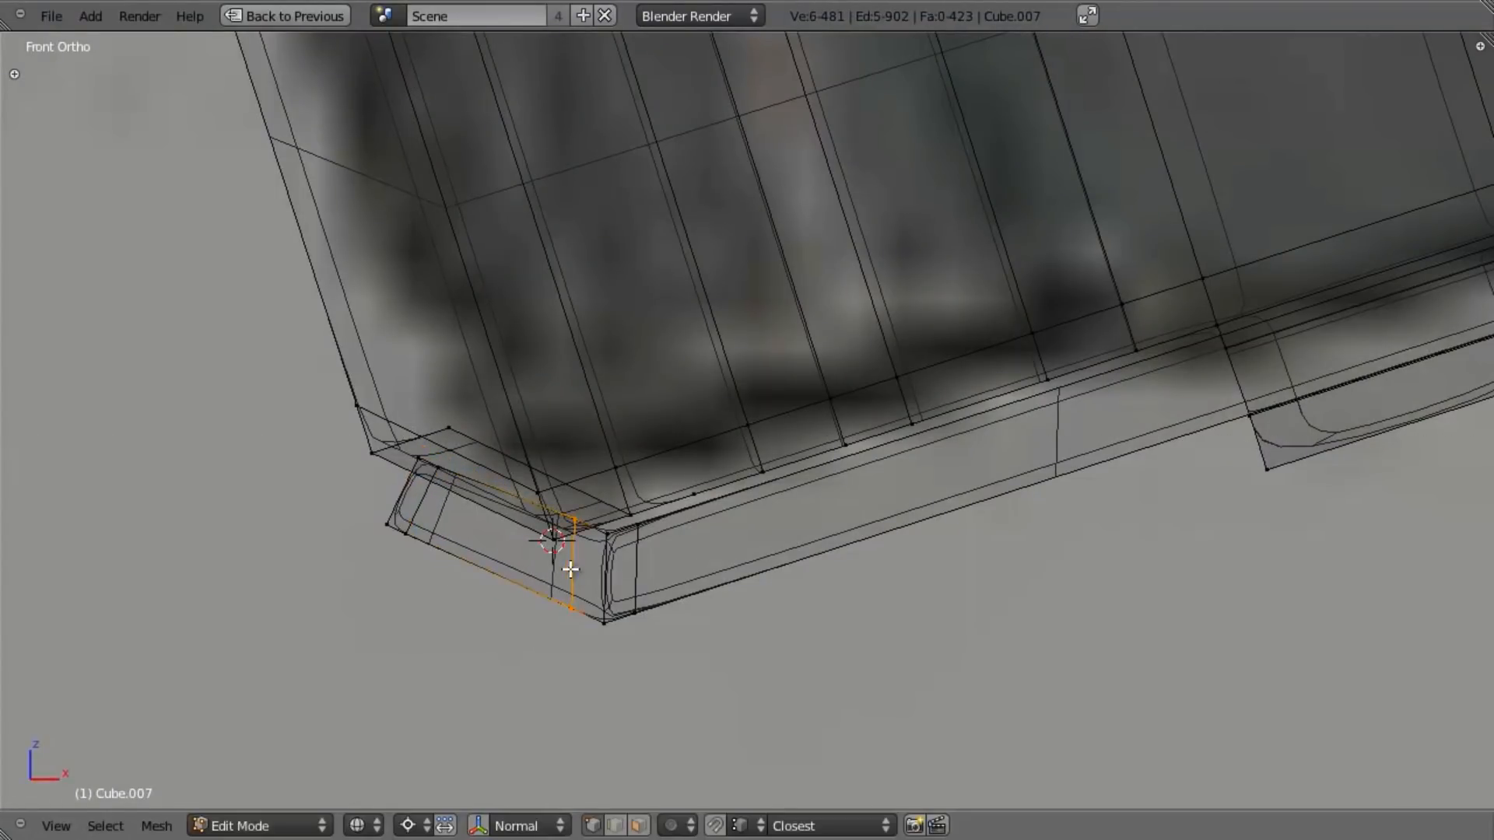
key(g)
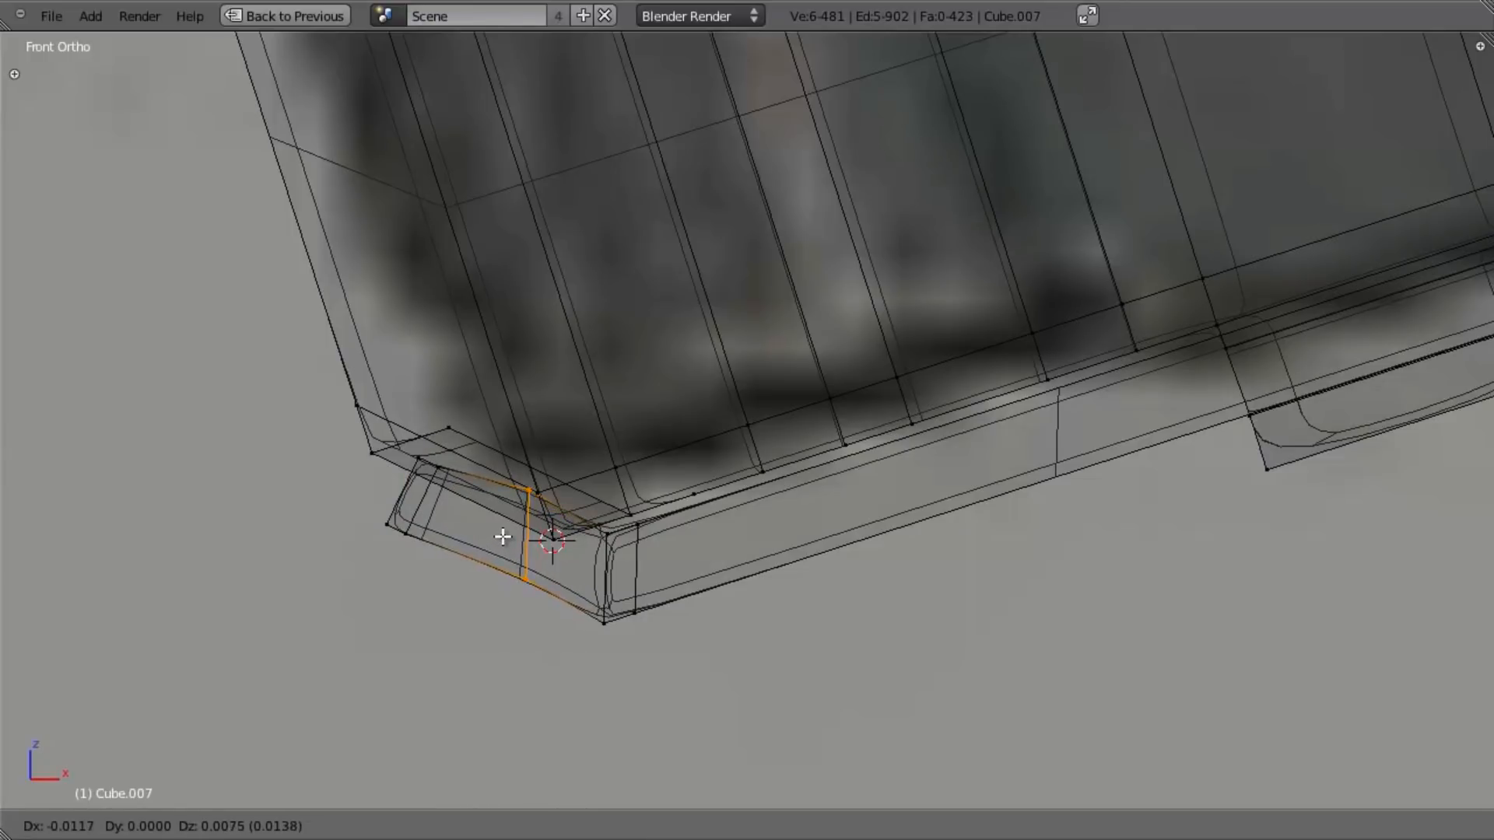
click(503, 535)
Step: Move the lower edge of the floor plate's opposite short end outward about 0.007 to slant that end
scroll(503, 534, down, 4)
shift+middle_drag(685, 502, 484, 534)
scroll(483, 533, down, 6)
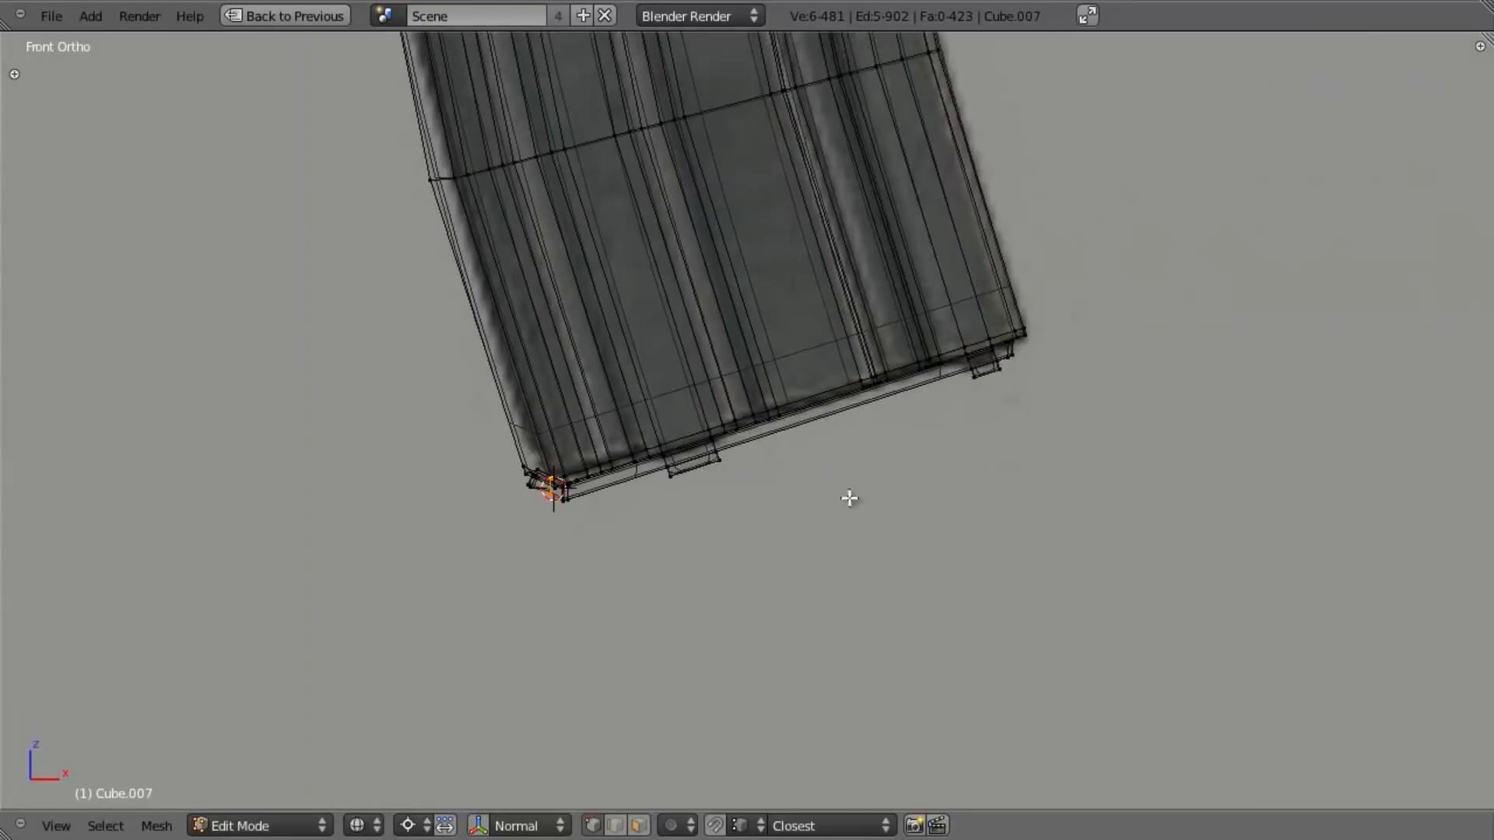
shift+middle_drag(1073, 423, 782, 534)
scroll(781, 534, up, 6)
scroll(840, 460, up, 2)
key(b)
drag(820, 440, 890, 494)
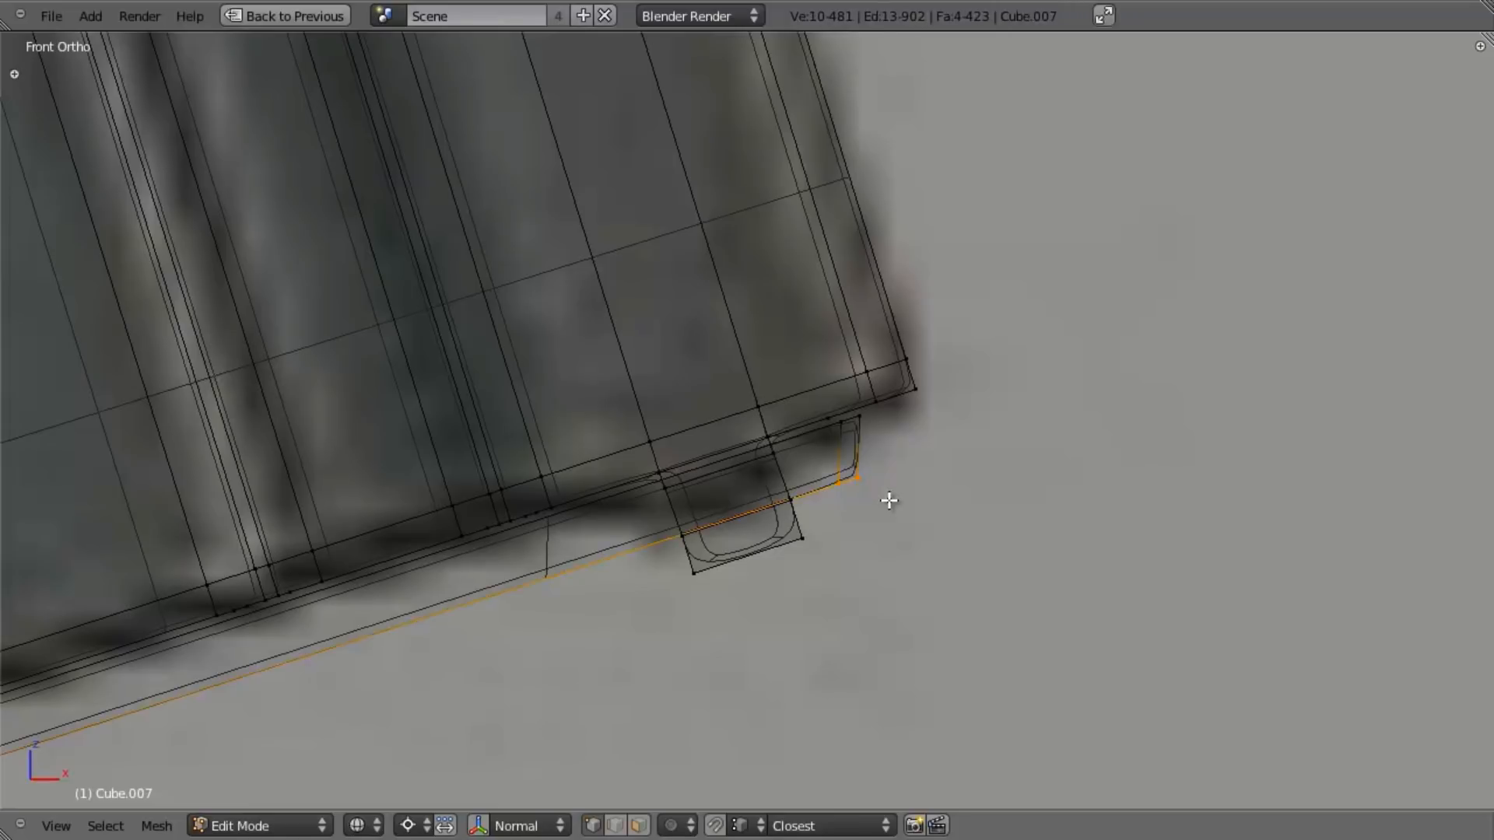
key(g)
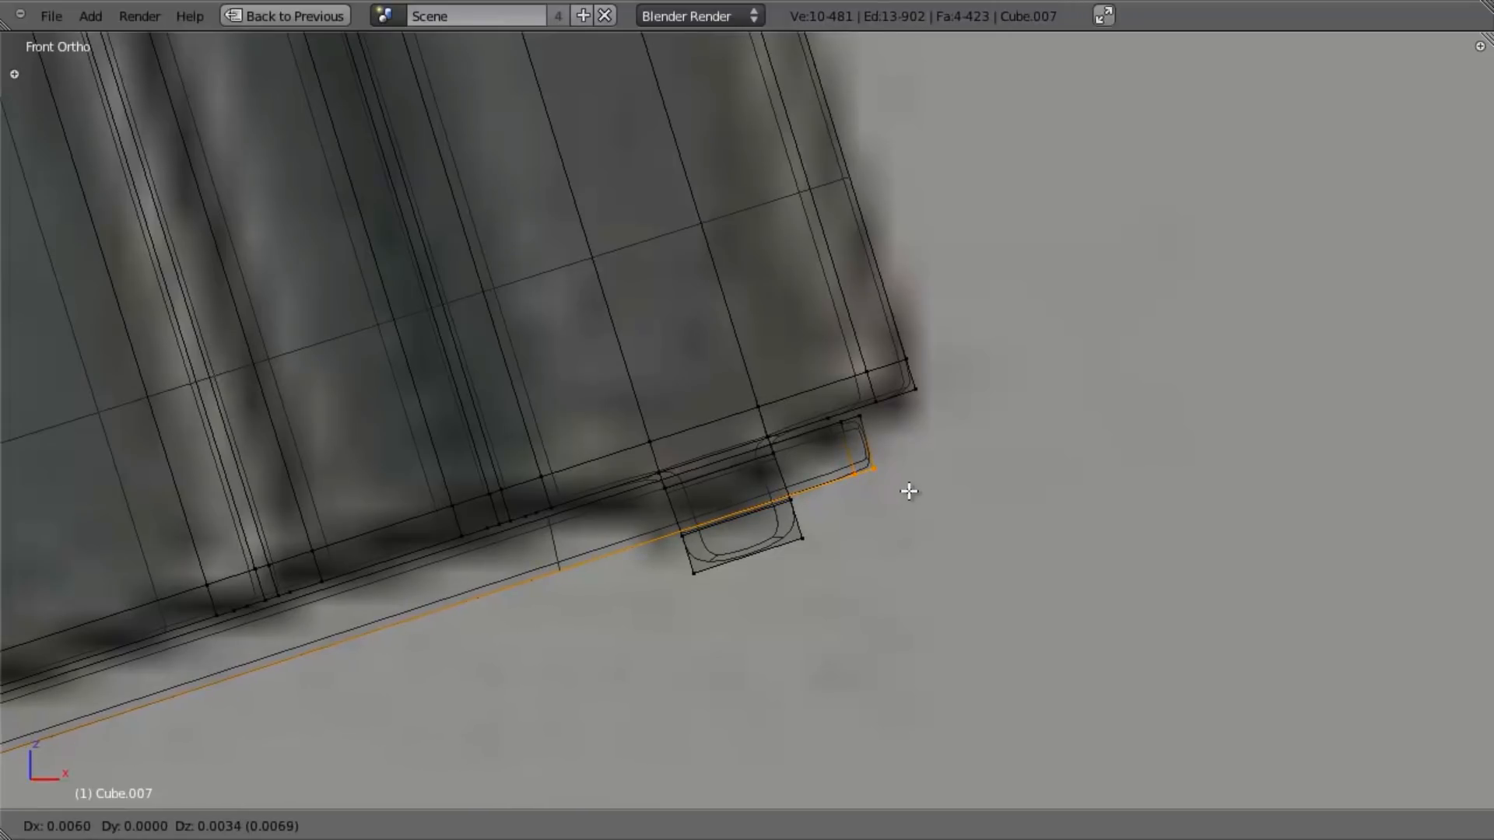
click(906, 492)
Step: Add two edge loops around the floor plate's side wall, one near its upper edge and one near its lower edge
key(ctrl+r)
click(862, 442)
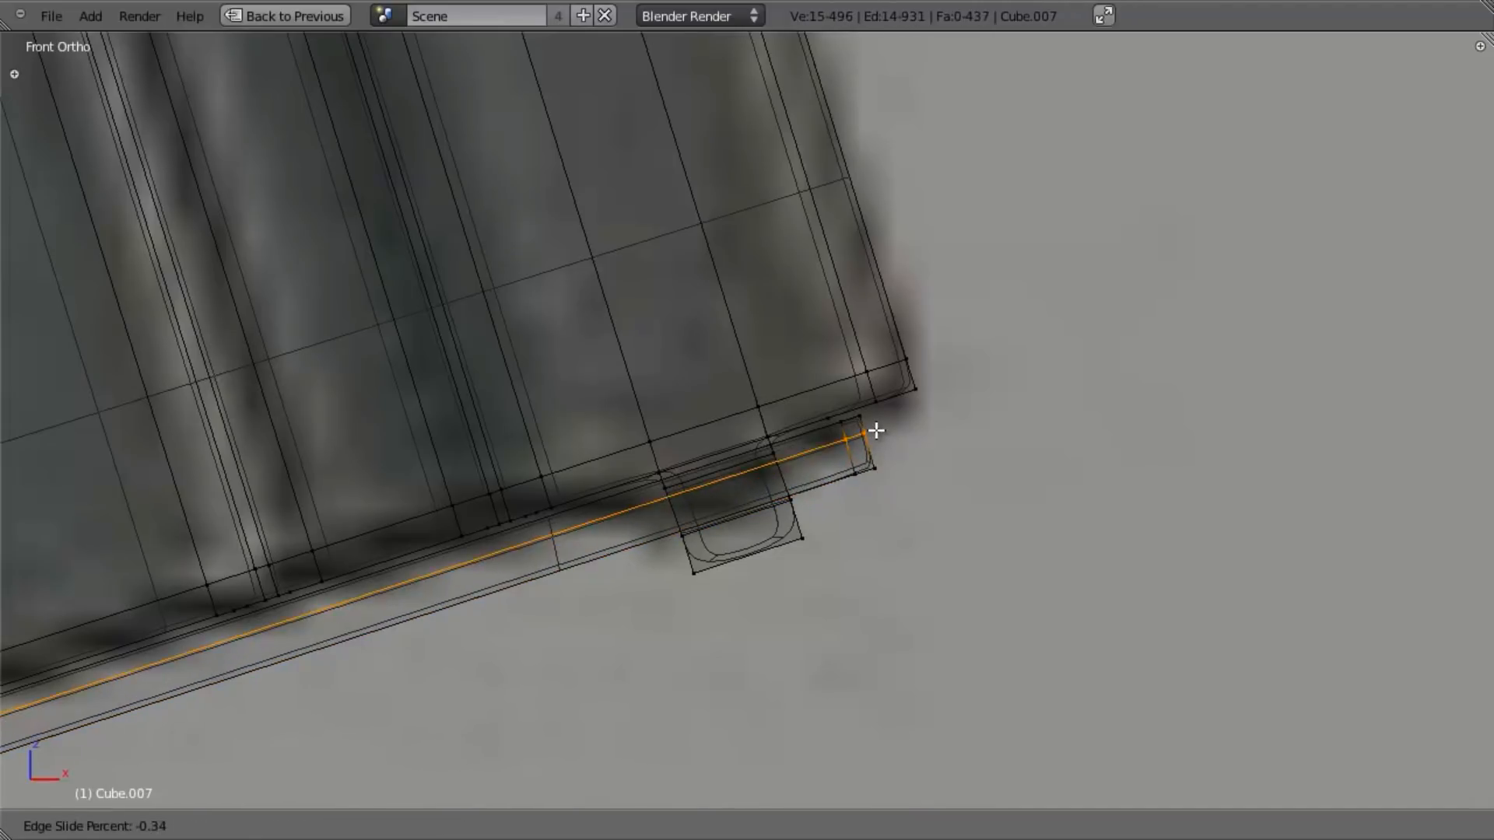
click(865, 433)
key(ctrl+r)
click(877, 459)
click(886, 460)
Step: Add two crosswise edge loops to the floor plate between its stepped end and the nearest pair of tabs
key(z)
scroll(856, 498, down, 4)
middle_drag(829, 545, 986, 279)
key(Tab)
scroll(953, 350, down, 4)
middle_drag(948, 386, 856, 370)
key(Tab)
scroll(620, 582, up, 2)
key(a)
scroll(638, 545, up, 3)
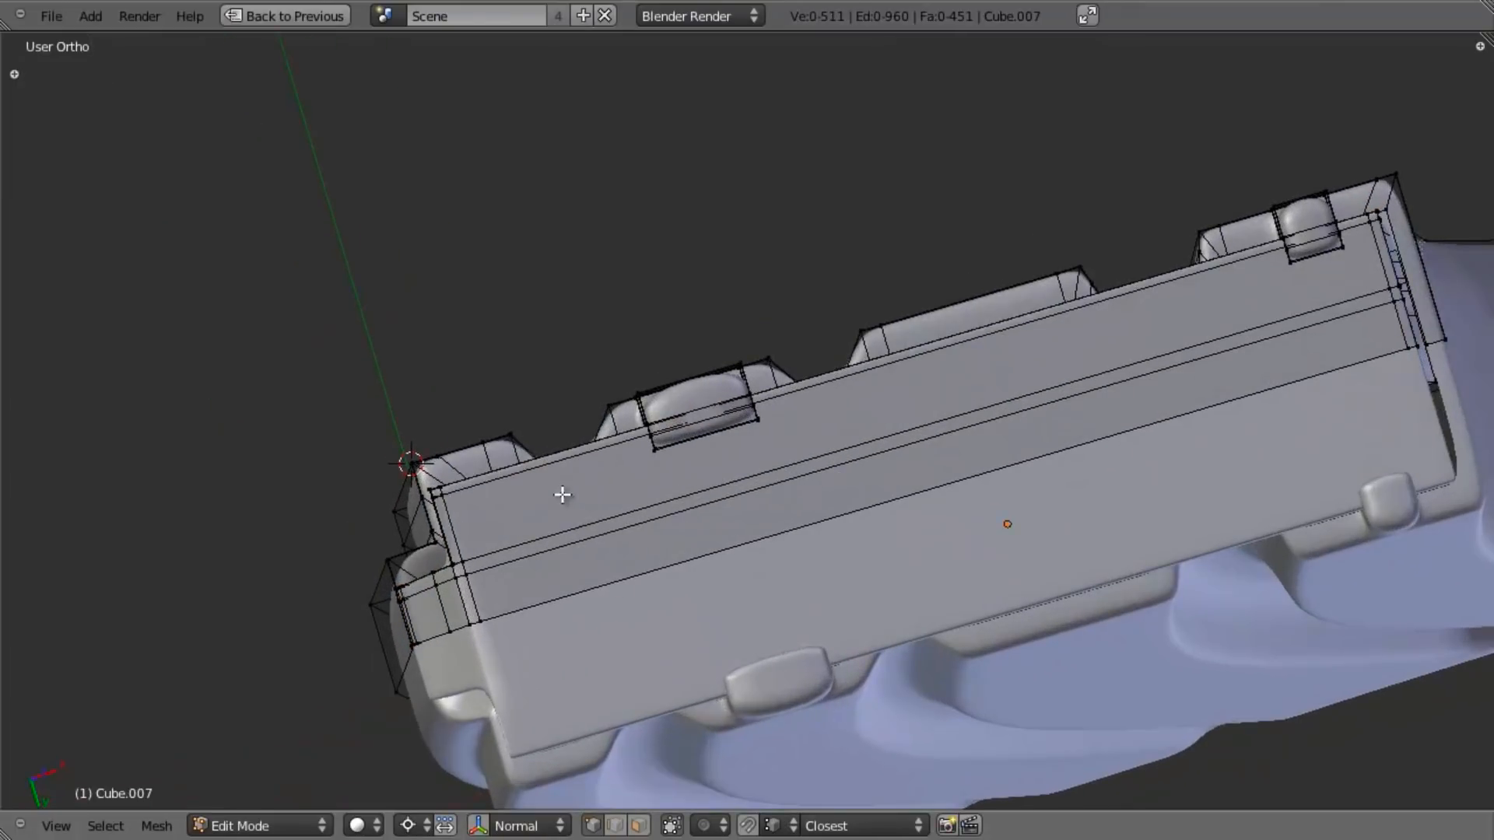
key(ctrl+r)
click(624, 519)
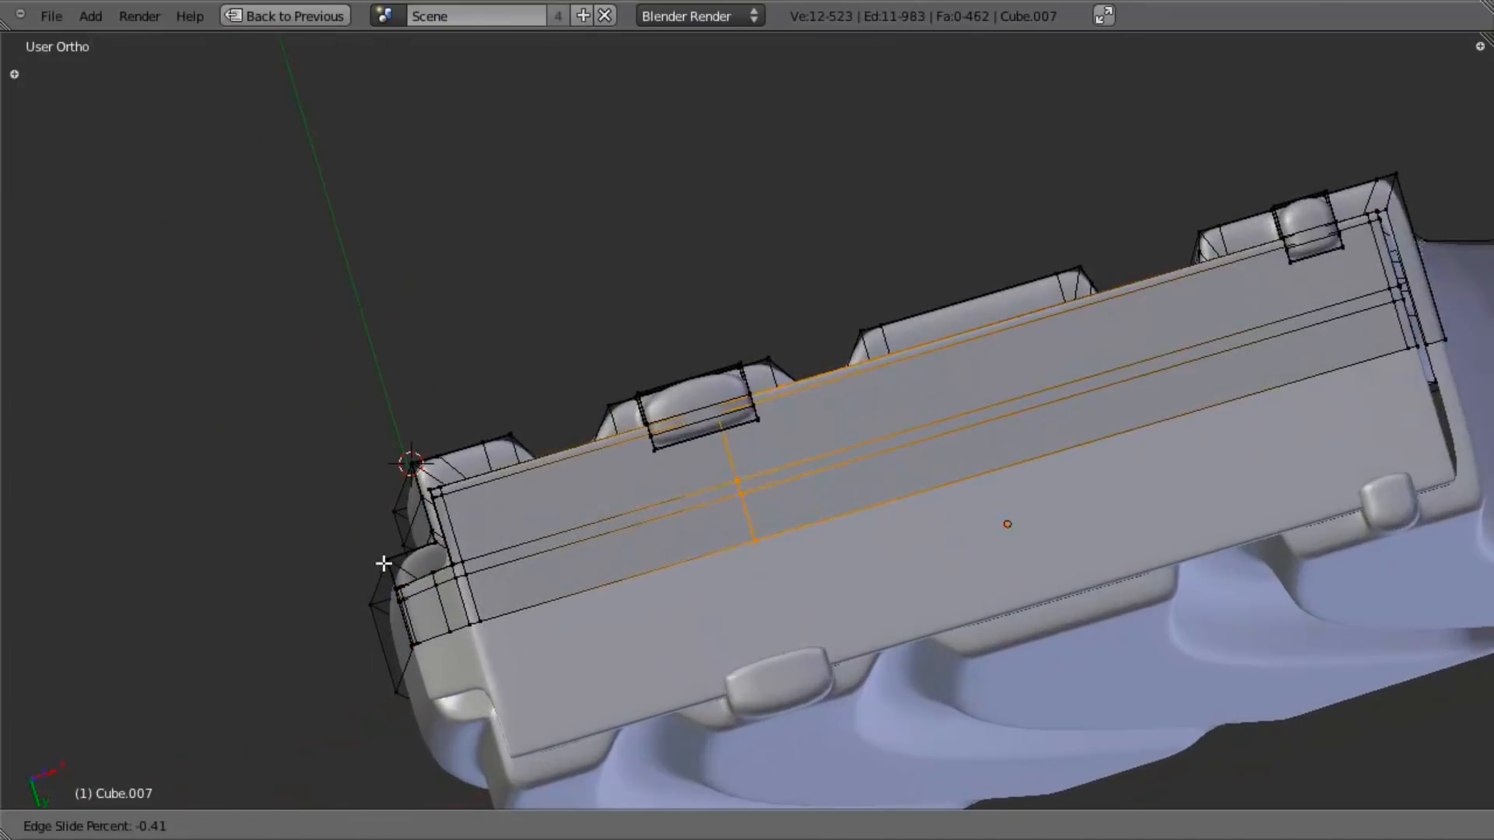
click(342, 577)
key(ctrl+r)
click(549, 549)
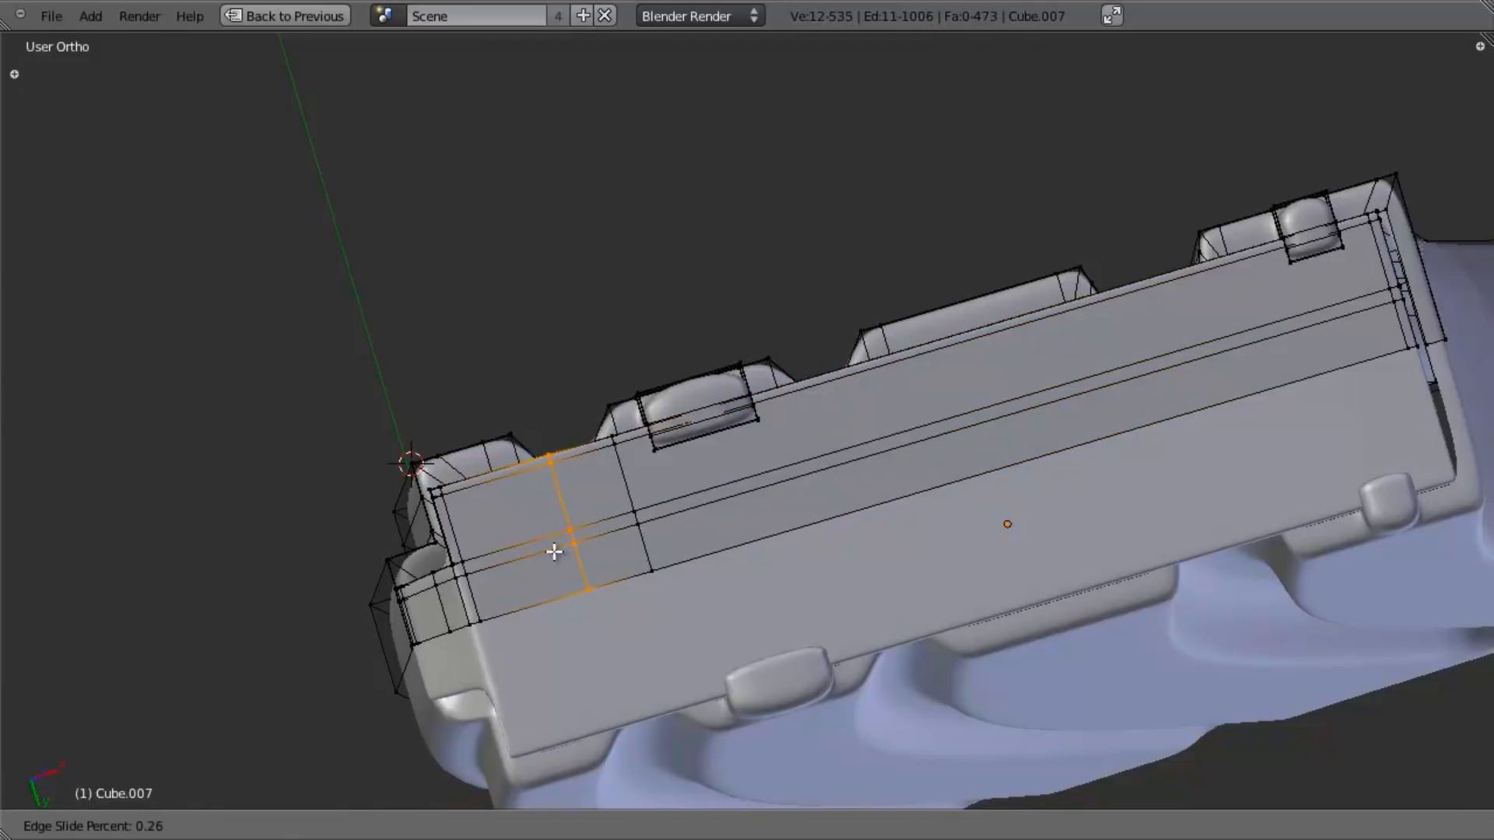
click(551, 552)
Step: Inset the floor plate face between the two new loops beside the centre line by extruding it in place and scaling it down
shift+middle_drag(767, 536, 990, 476)
scroll(988, 481, up, 3)
middle_drag(982, 494, 774, 504)
right_click(703, 513)
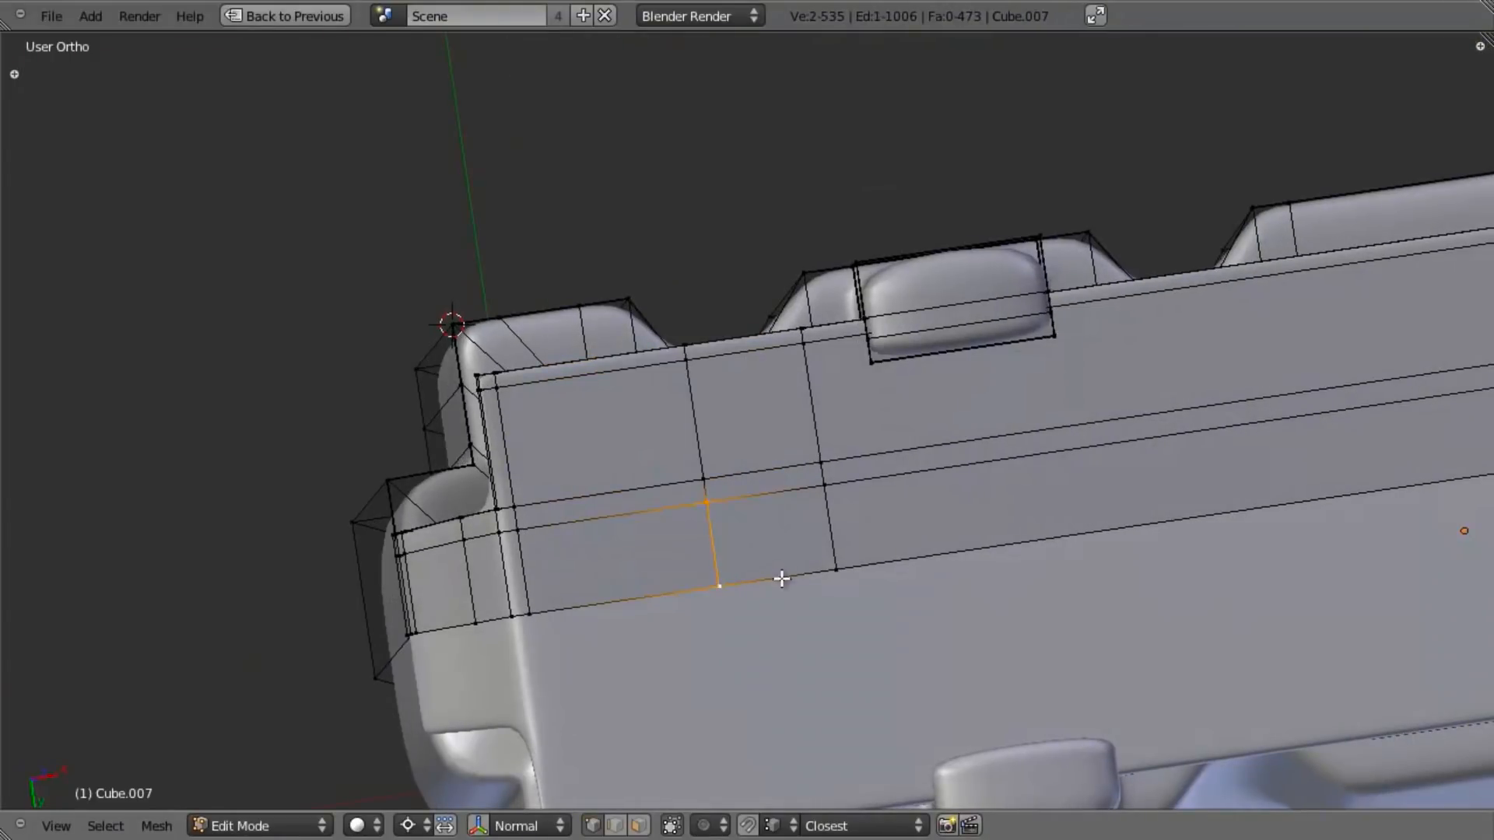
shift+right_click(836, 509)
key(e)
right_click(944, 516)
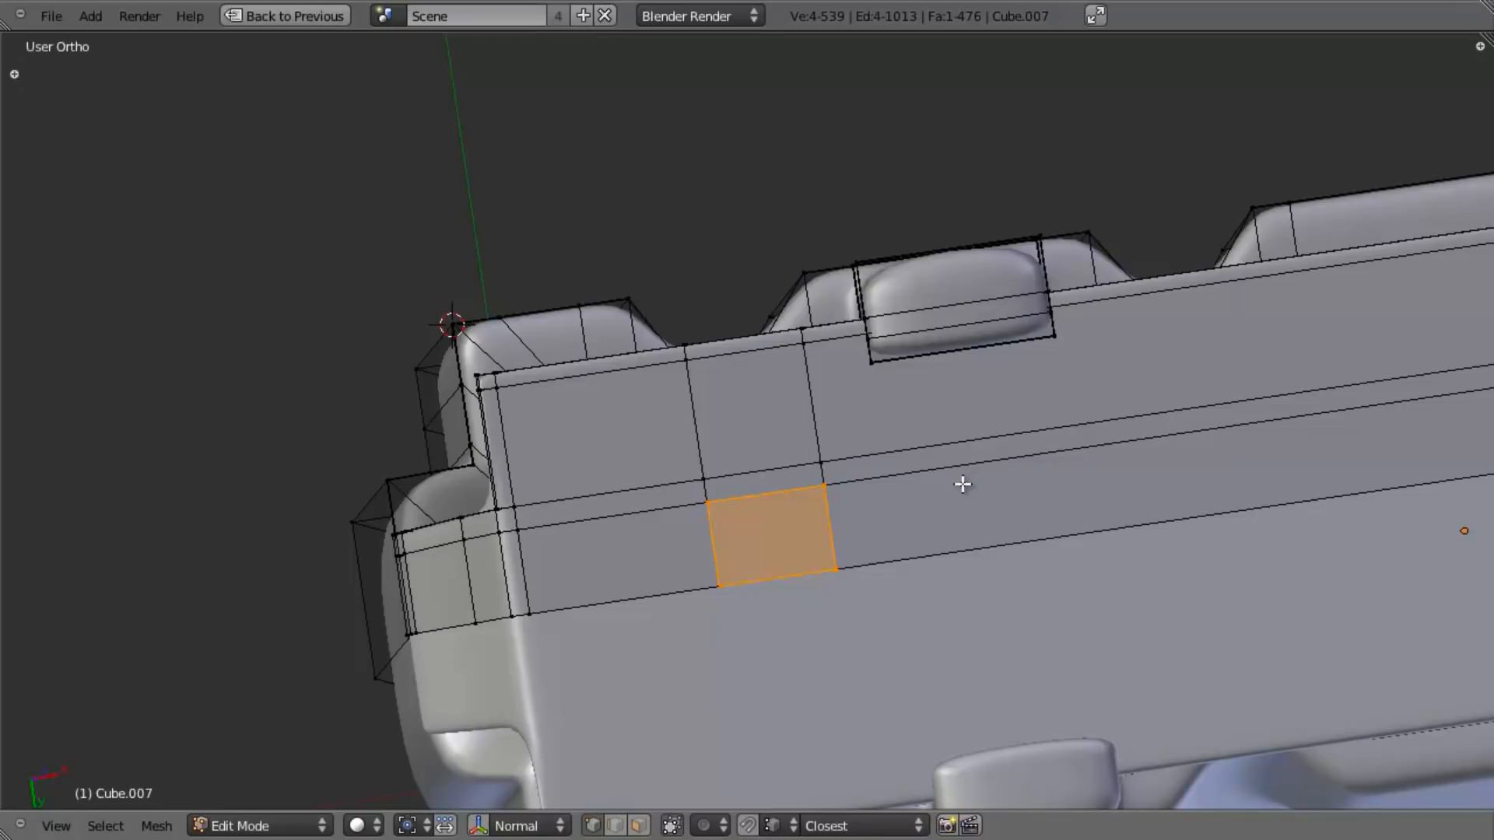
key(s)
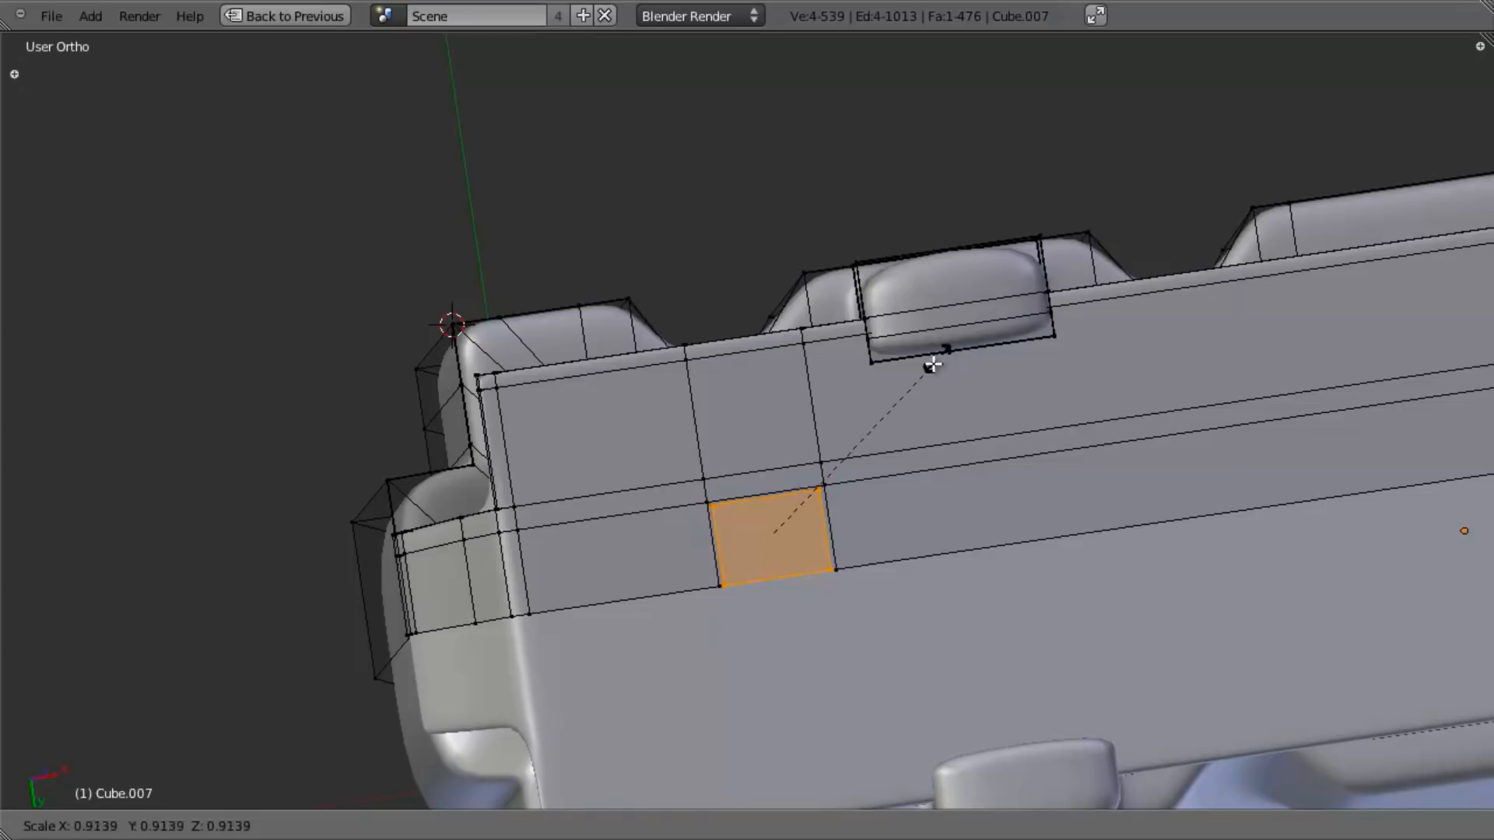
click(856, 475)
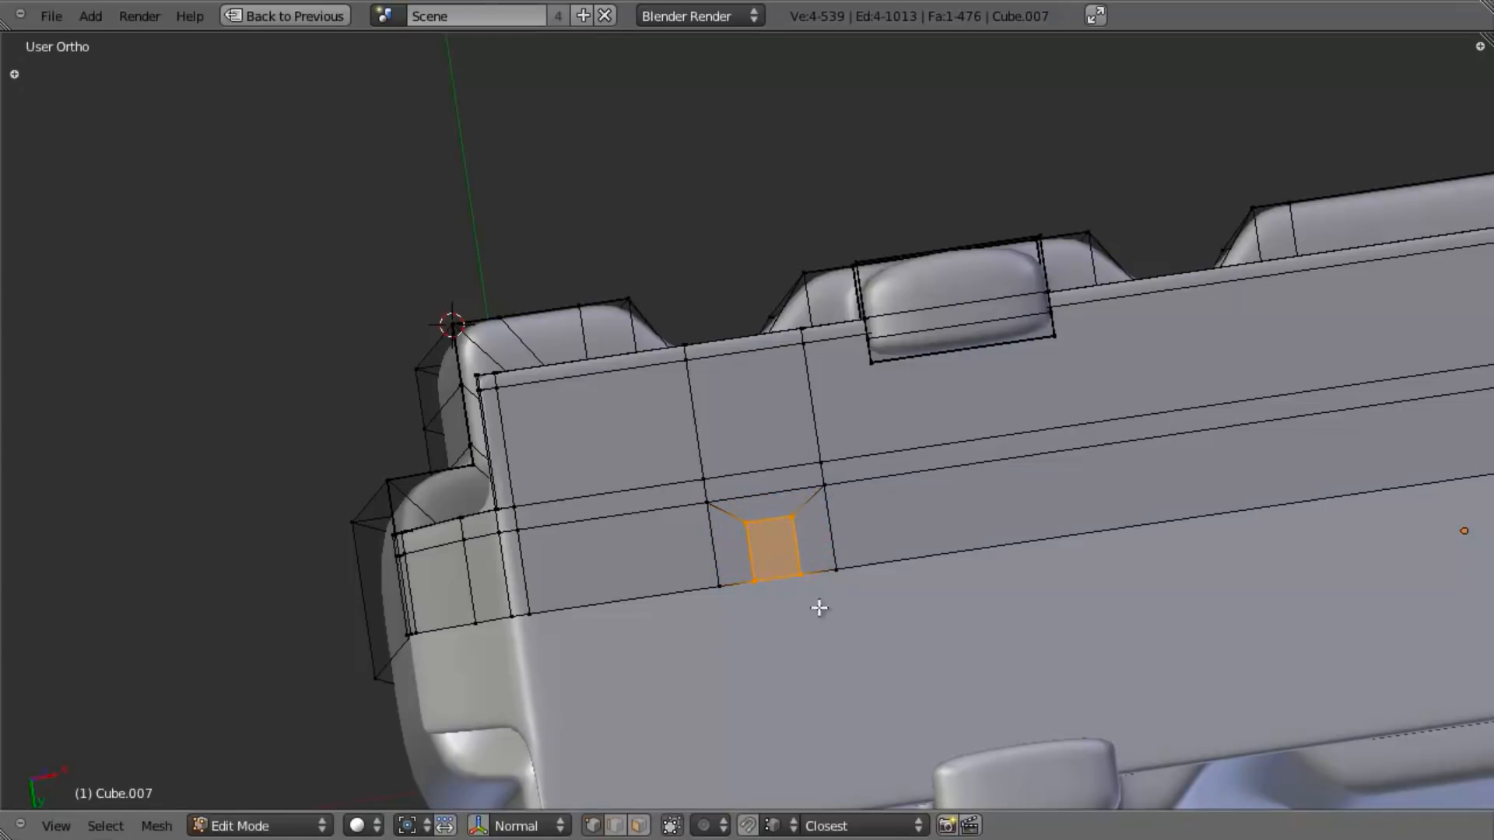
Step: Move the inset face's outer edge along Y toward the centre line and widen the edge lying on the centre line
scroll(779, 597, up, 3)
key(a)
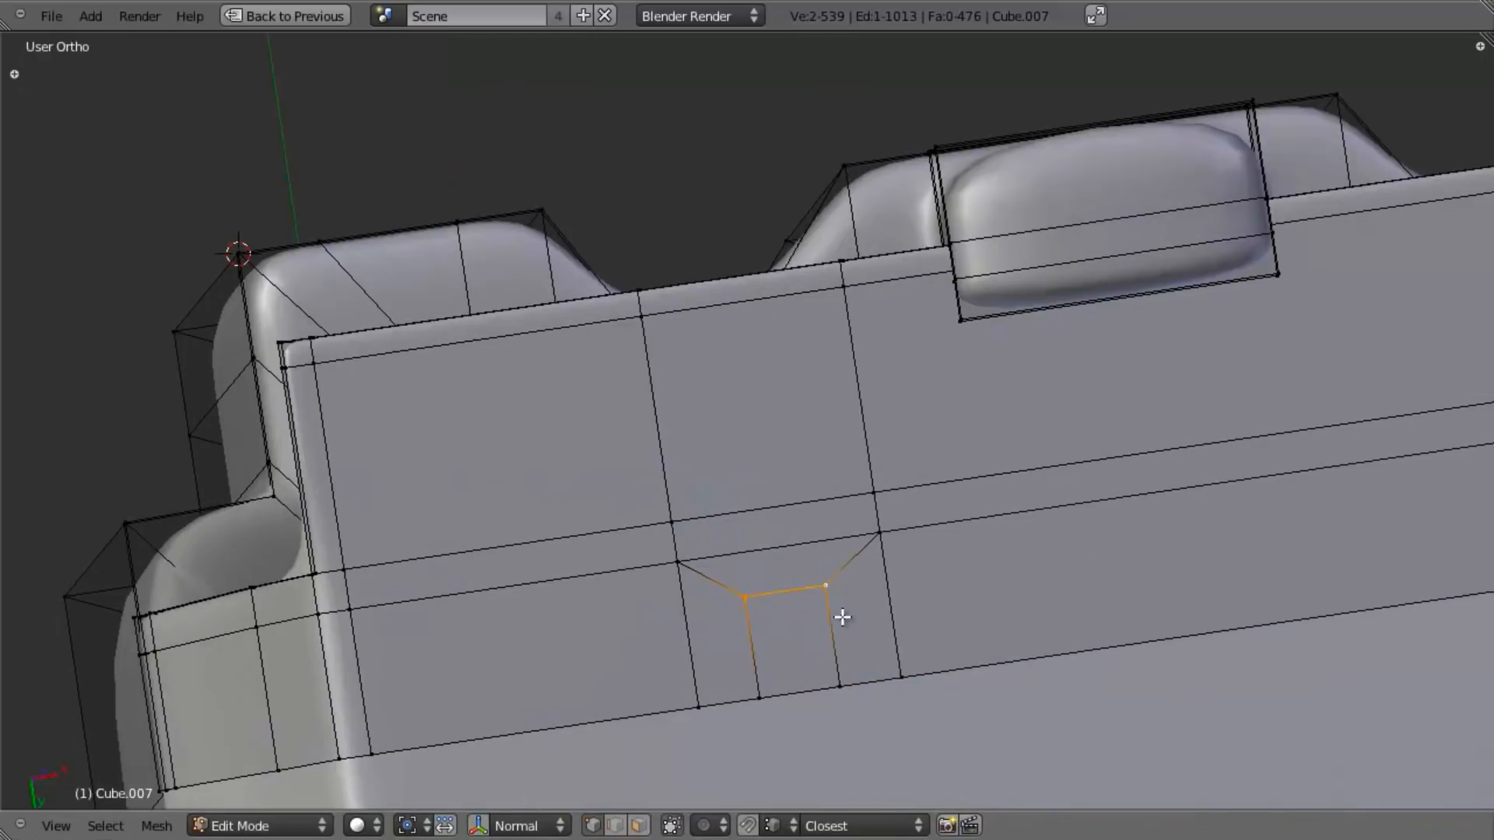
key(g)
key(y)
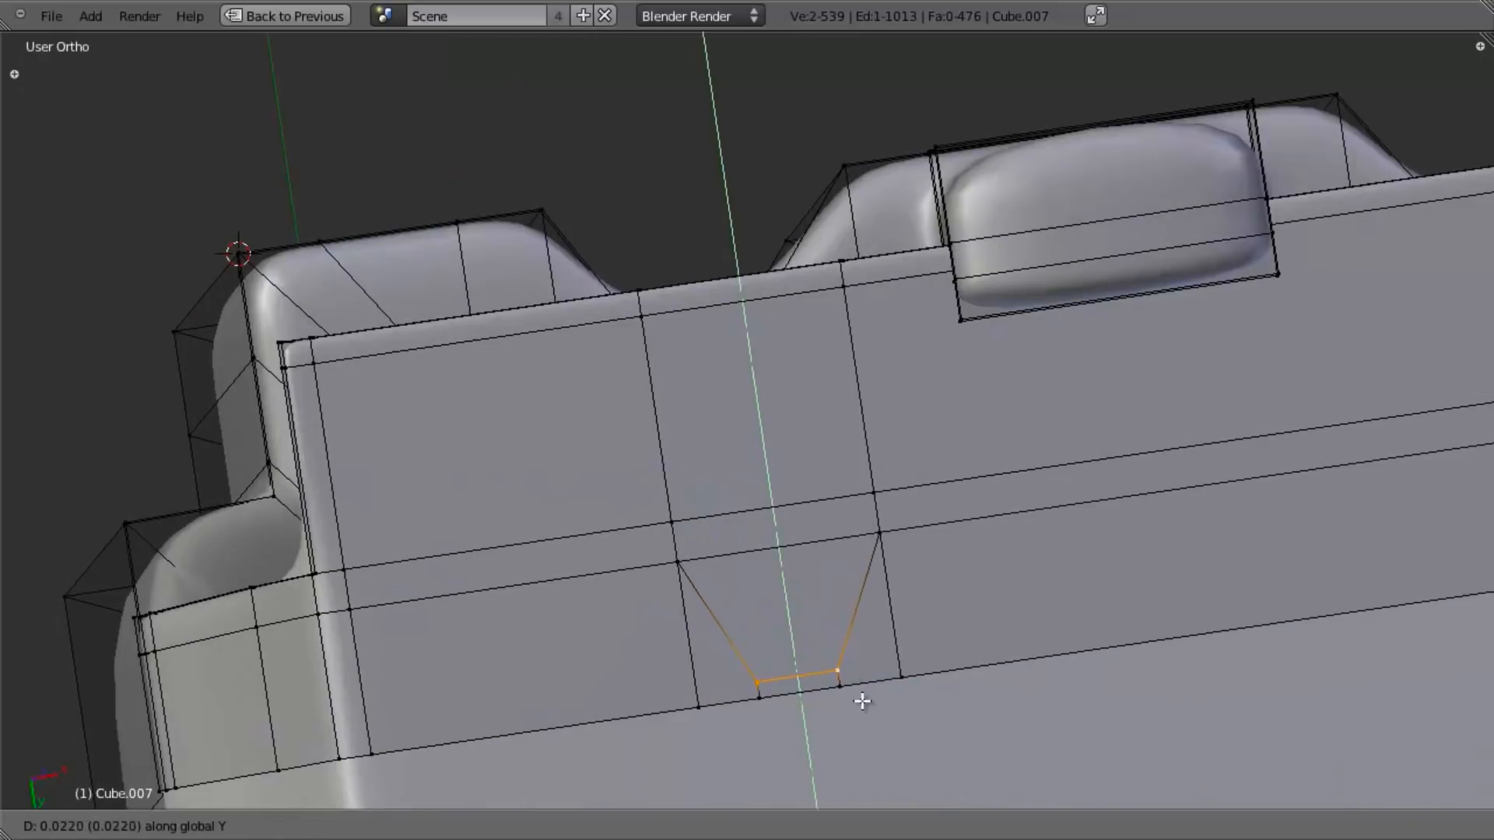
click(863, 684)
key(s)
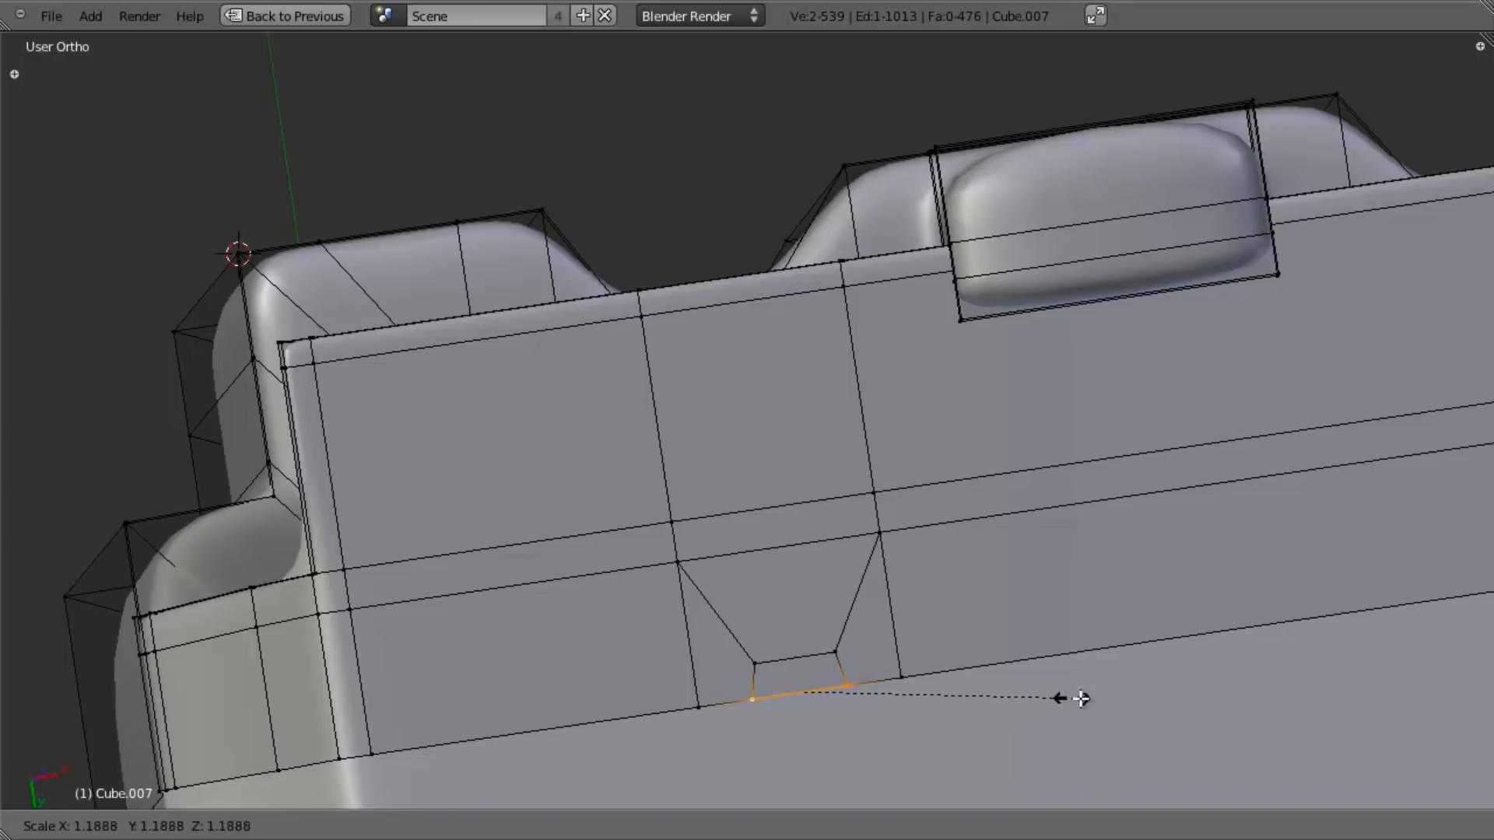
click(1147, 699)
Step: Shift the inset face's outer edge slightly along Y away from the centre line to even out its half-octagon outline
shift+middle_drag(922, 638, 943, 511)
key(a)
right_click(766, 541)
key(g)
key(y)
click(878, 566)
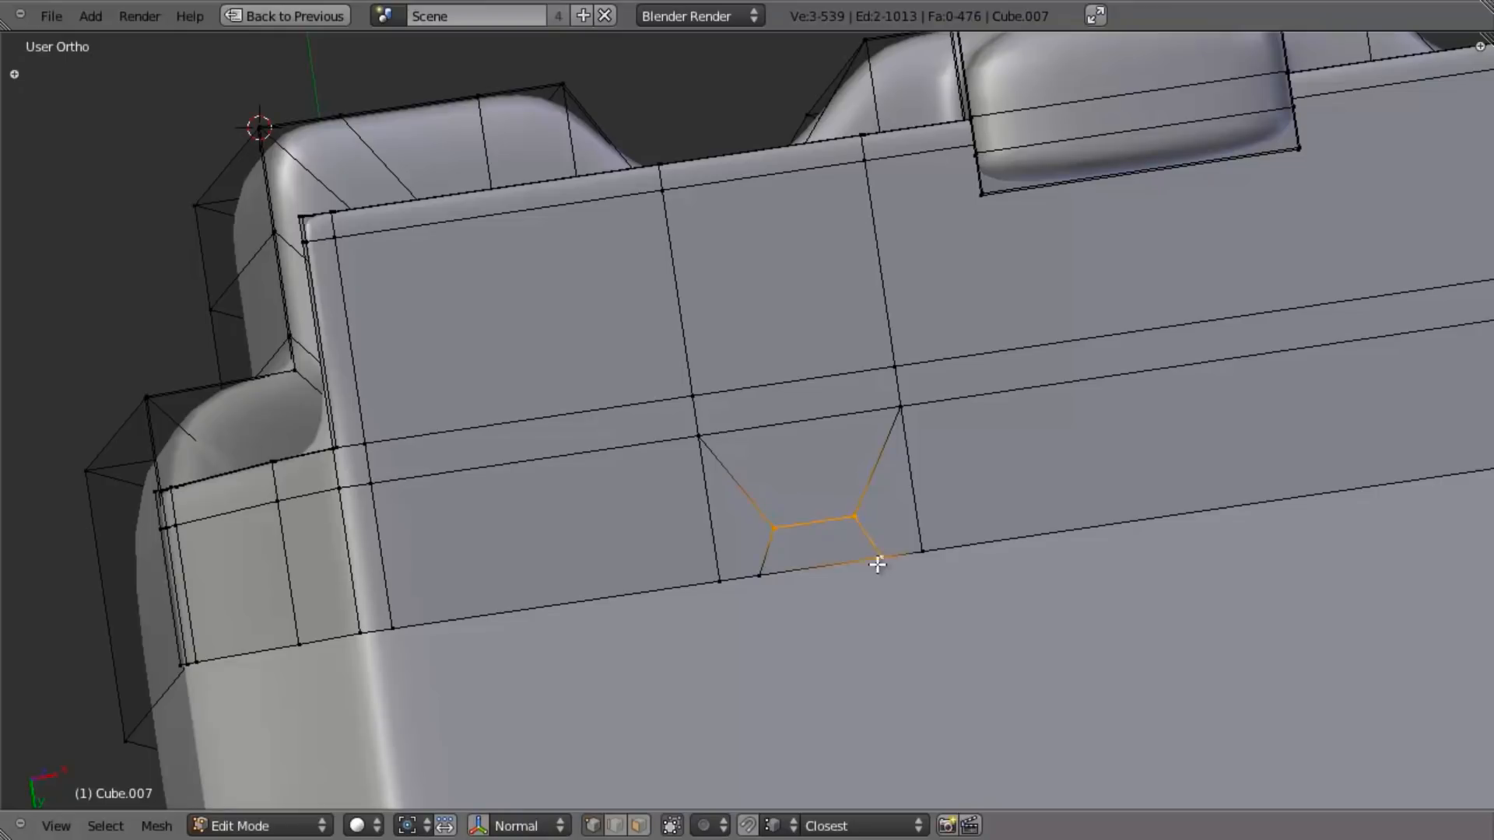
Step: Delete the small half-octagon face to open a hole in the floor plate
shift+right_click(763, 572)
key(x)
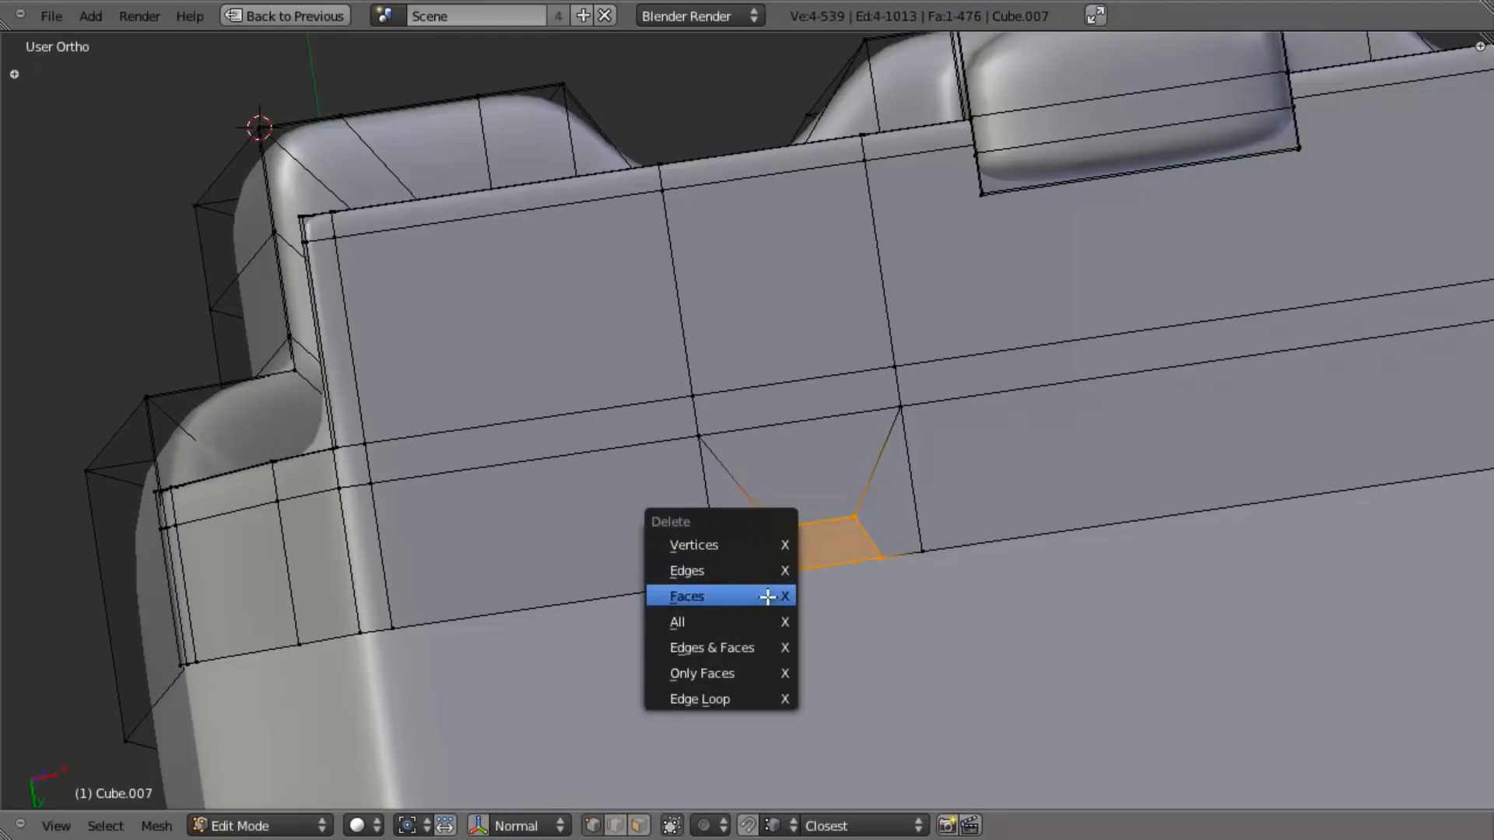
click(720, 600)
middle_drag(934, 541, 886, 564)
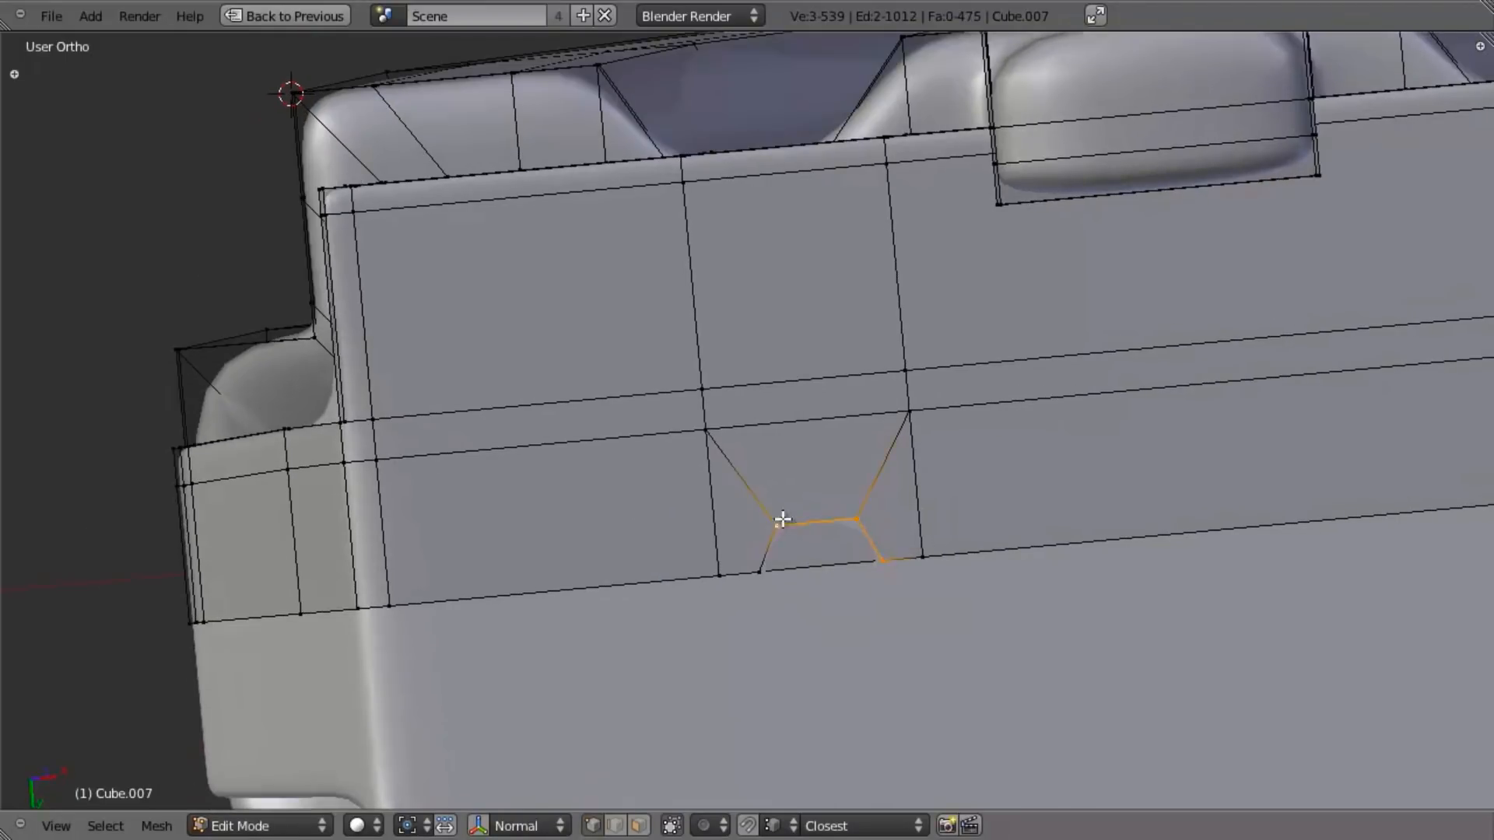
middle_drag(878, 512, 887, 594)
Step: Extrude the hole's open rim about 0.0019 into the plate in front view and extrude it again to a deeper wall
key(e)
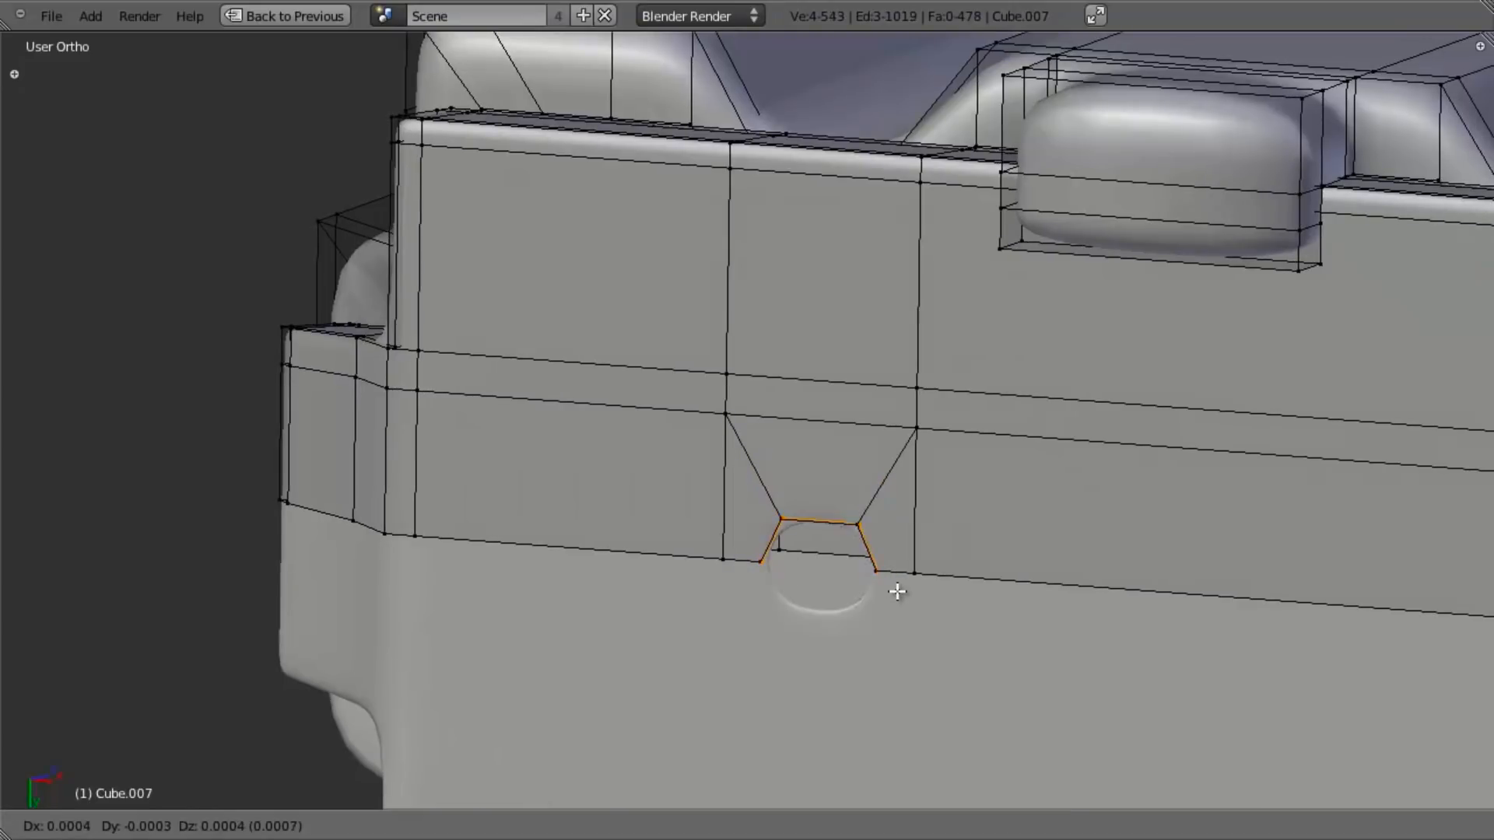
right_click(897, 589)
middle_drag(864, 430, 900, 540)
key(z)
key(KP_1)
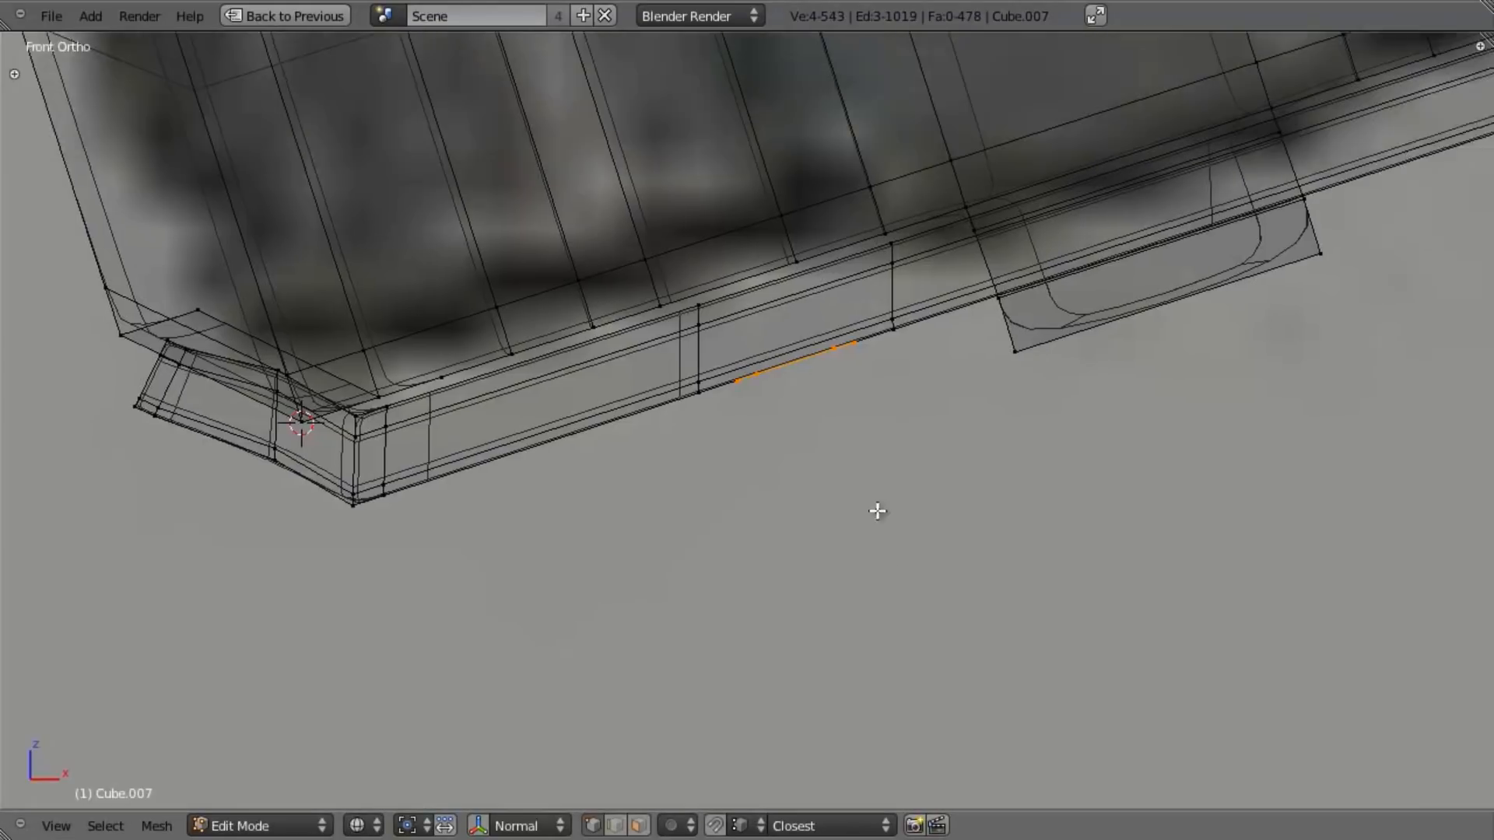
scroll(878, 506, up, 2)
key(g)
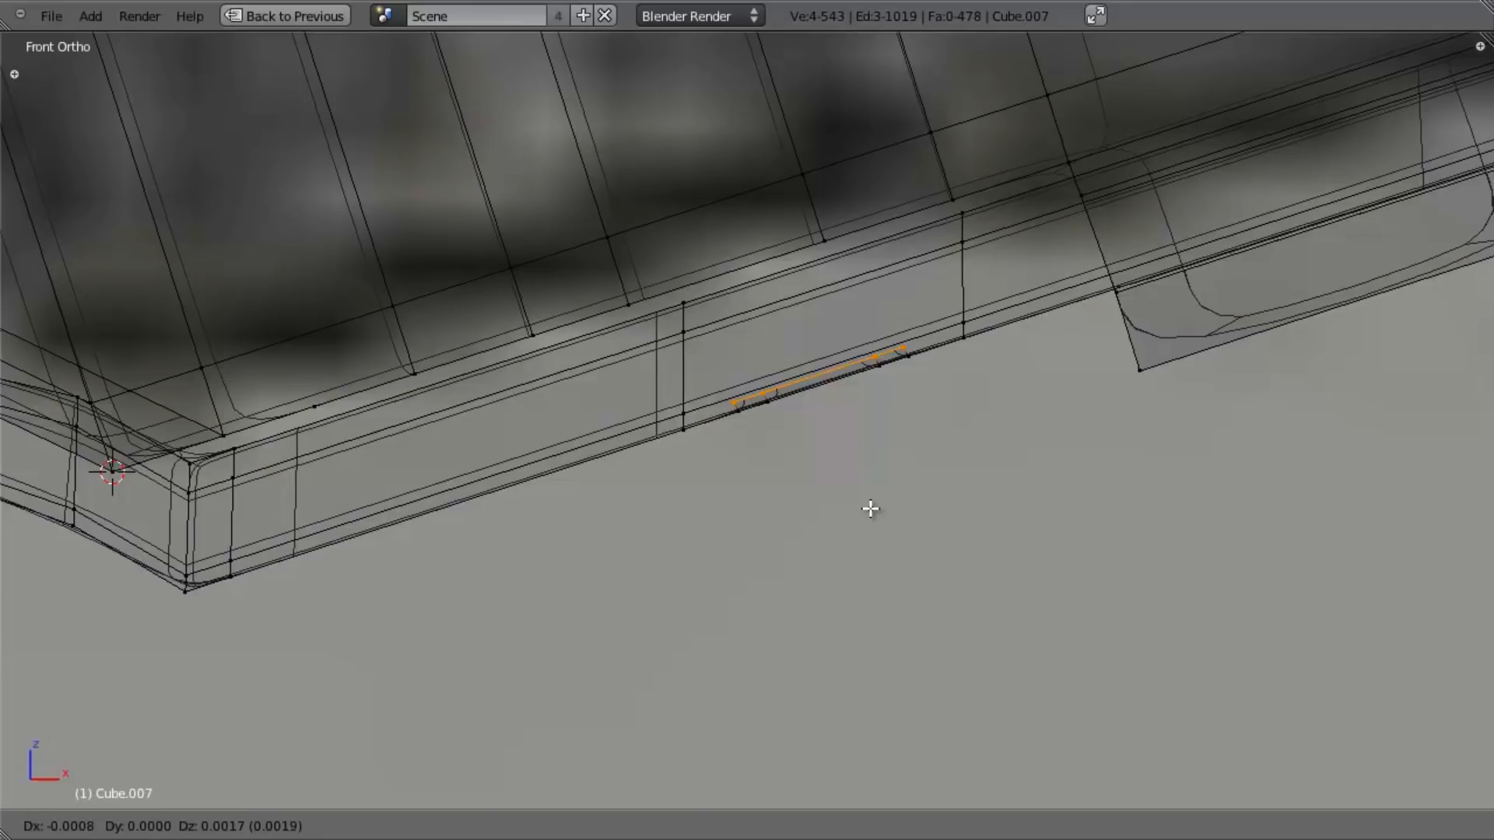
click(870, 509)
key(e)
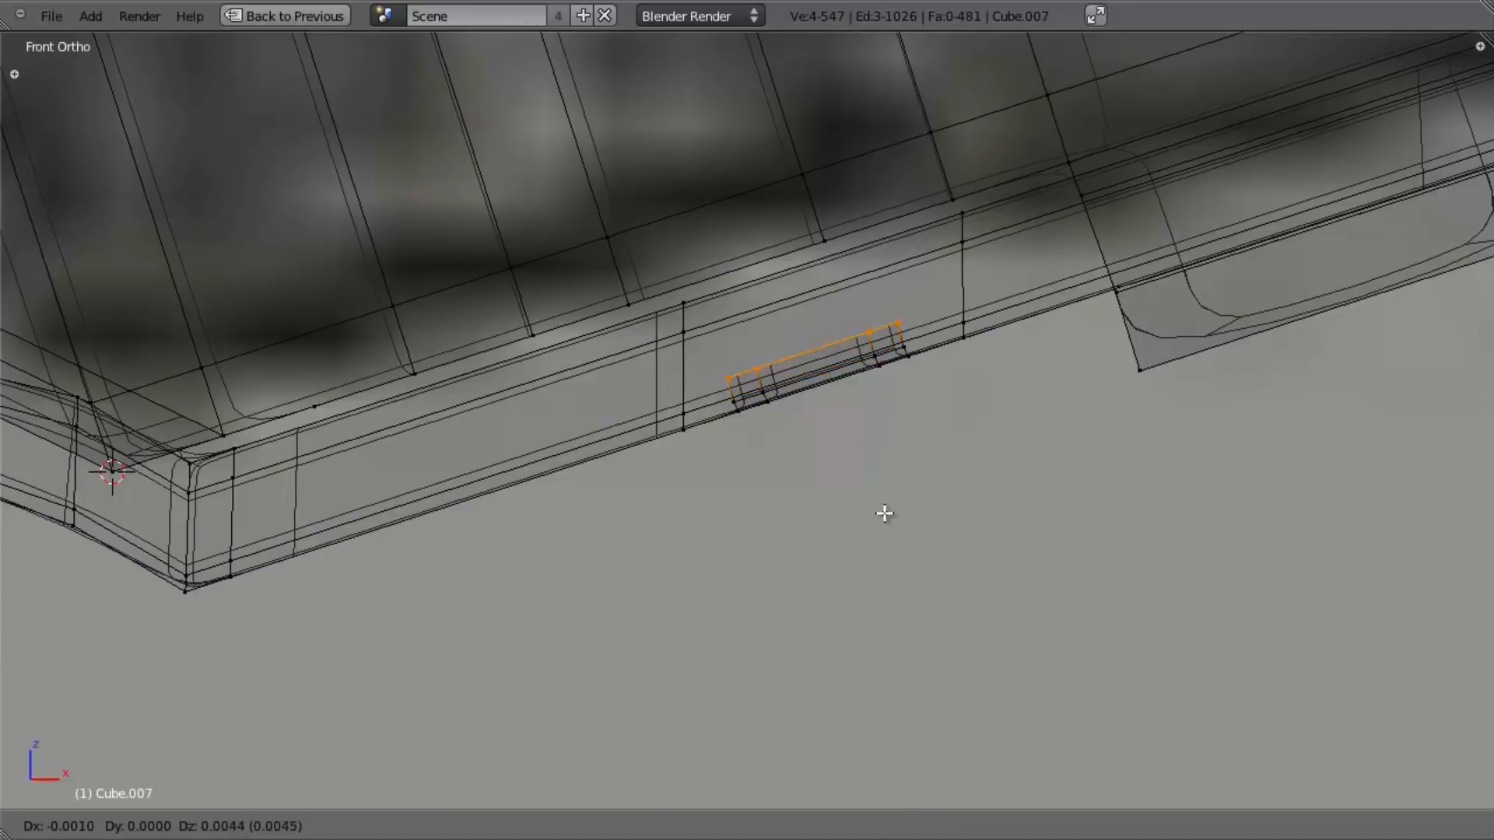
click(860, 450)
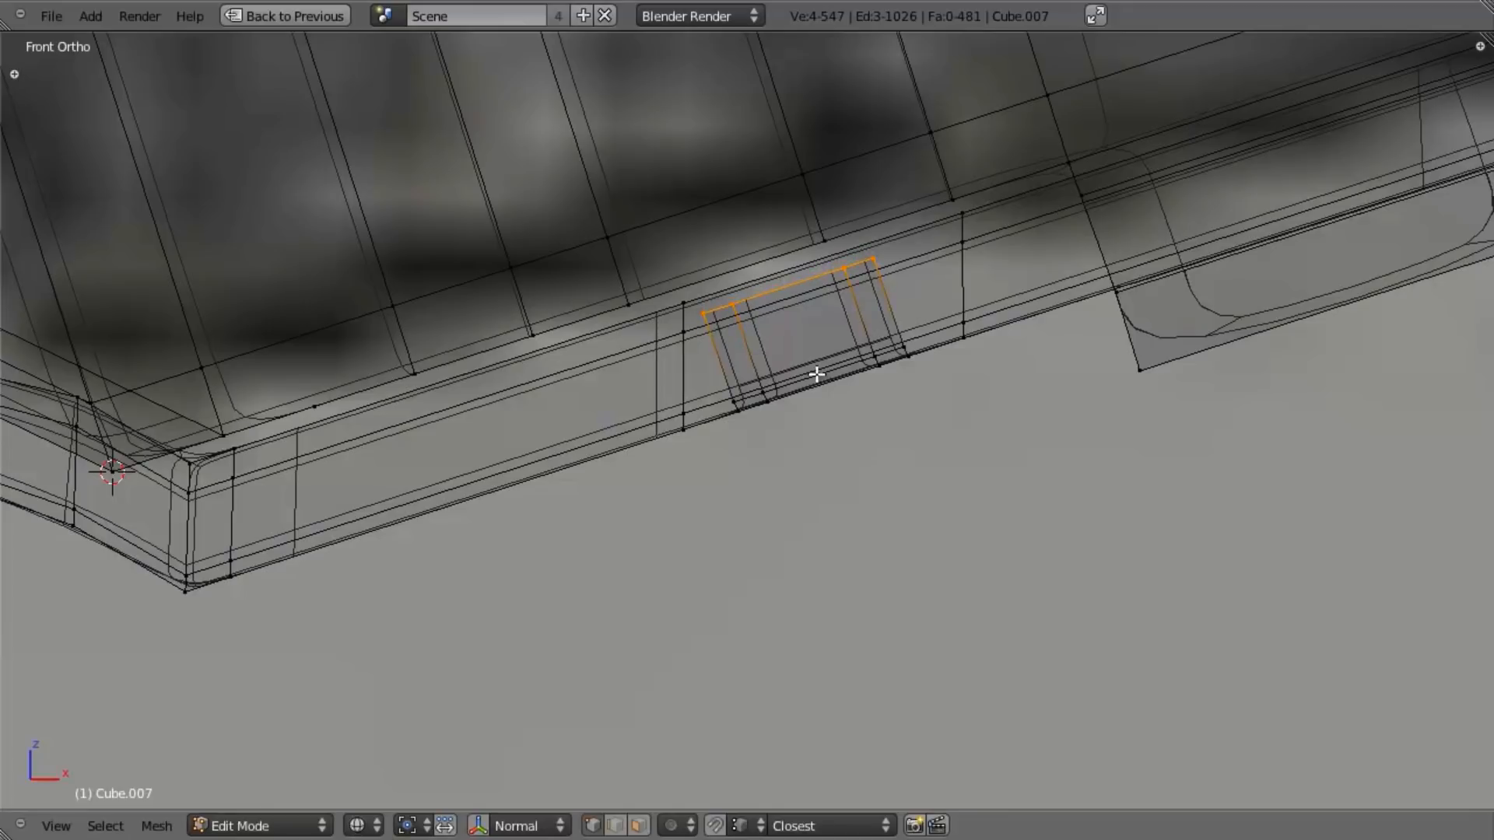
alt+shift+right_click(814, 373)
alt+shift+right_click(811, 379)
key(a)
alt+right_click(833, 366)
alt+right_click(835, 370)
key(g)
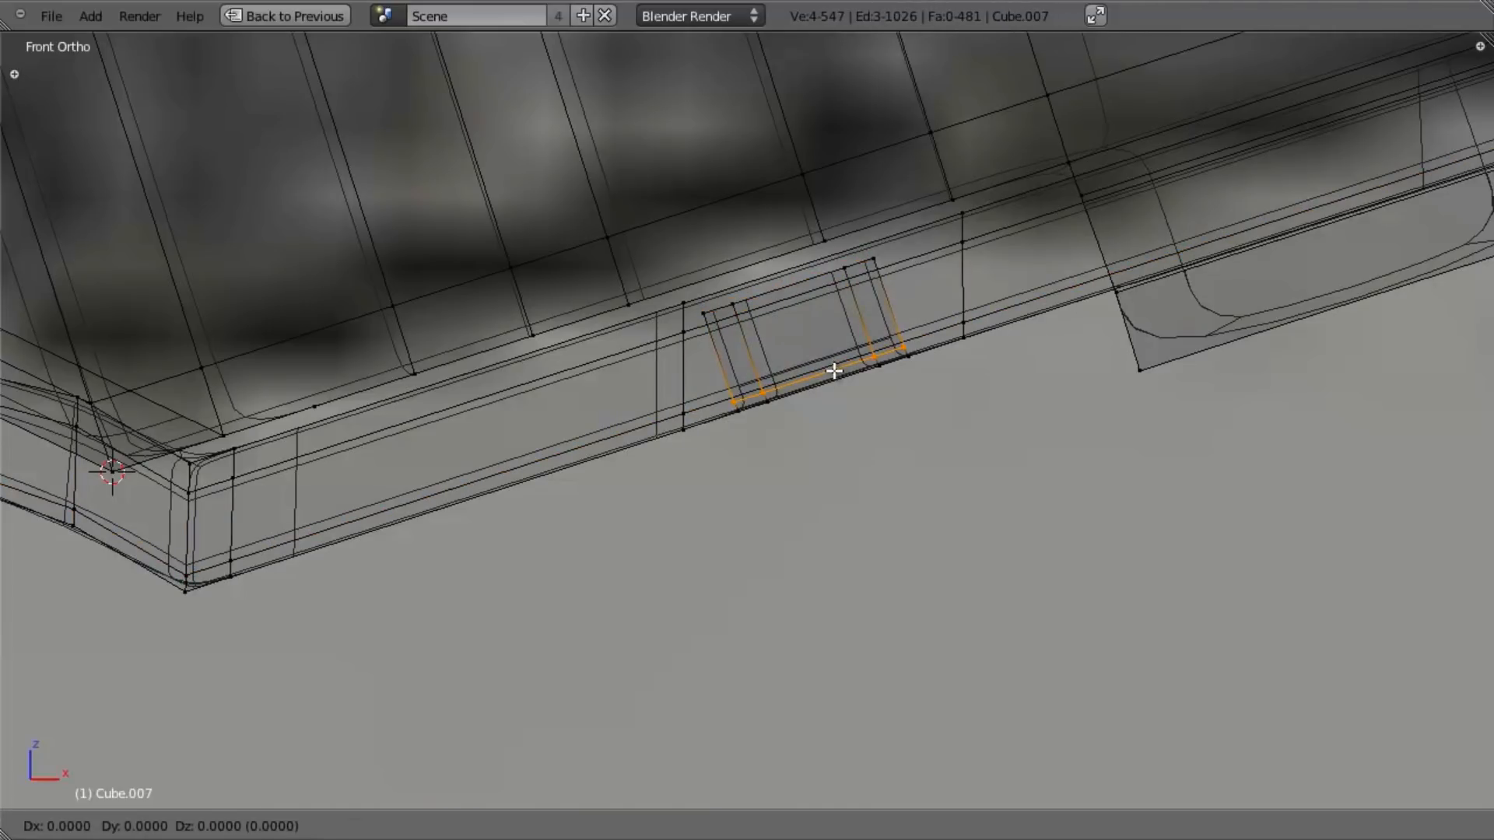
right_click(833, 371)
Step: Select the hole's outer edge at every depth level and scale it down to narrow that side of the outline
middle_drag(873, 460, 778, 371)
key(a)
key(z)
key(b)
drag(730, 419, 778, 474)
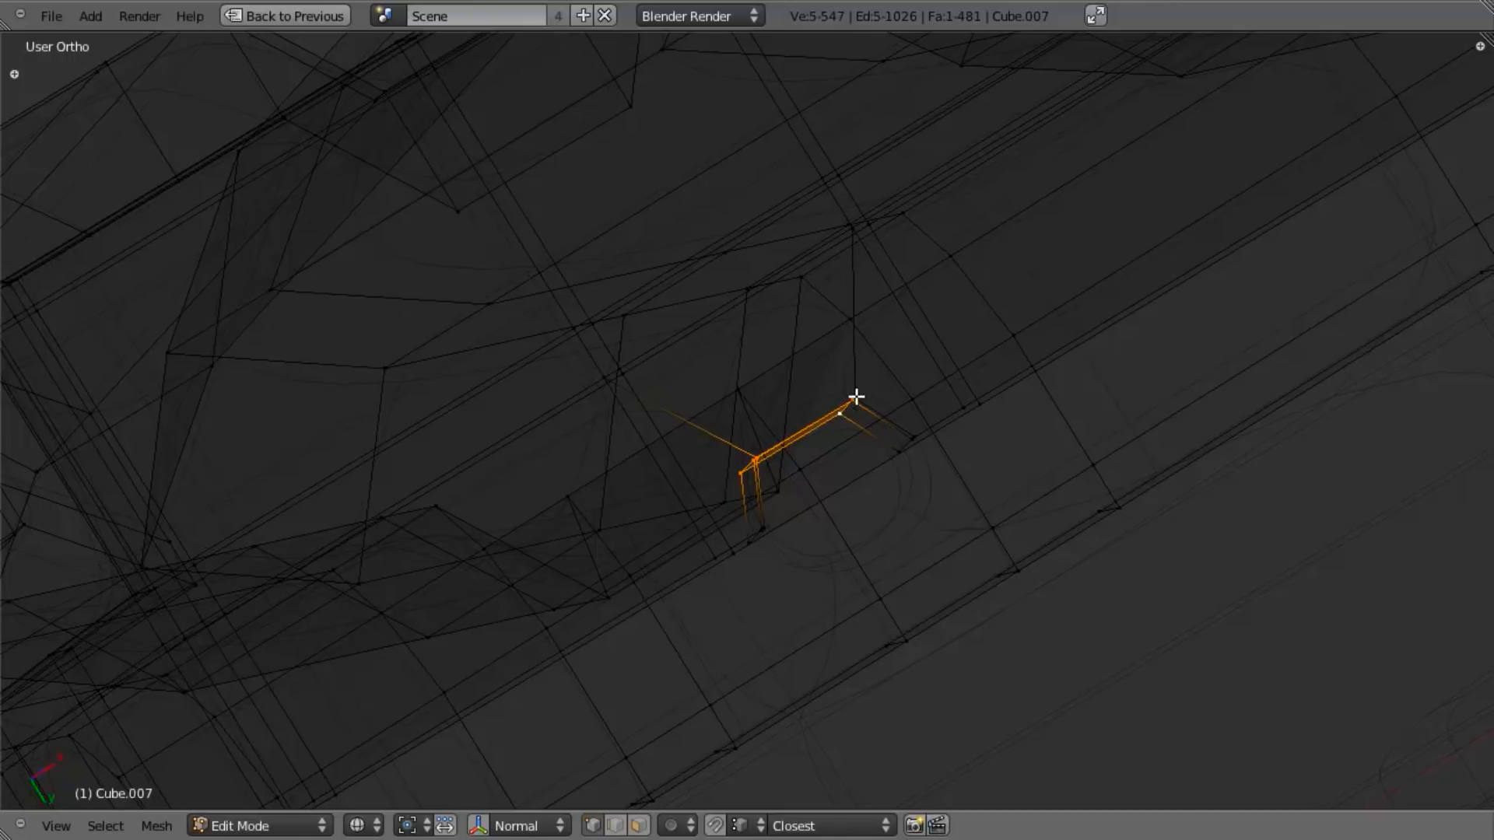
shift+right_click(852, 405)
key(z)
middle_drag(863, 468, 848, 554)
scroll(850, 558, down, 4)
scroll(846, 559, up, 4)
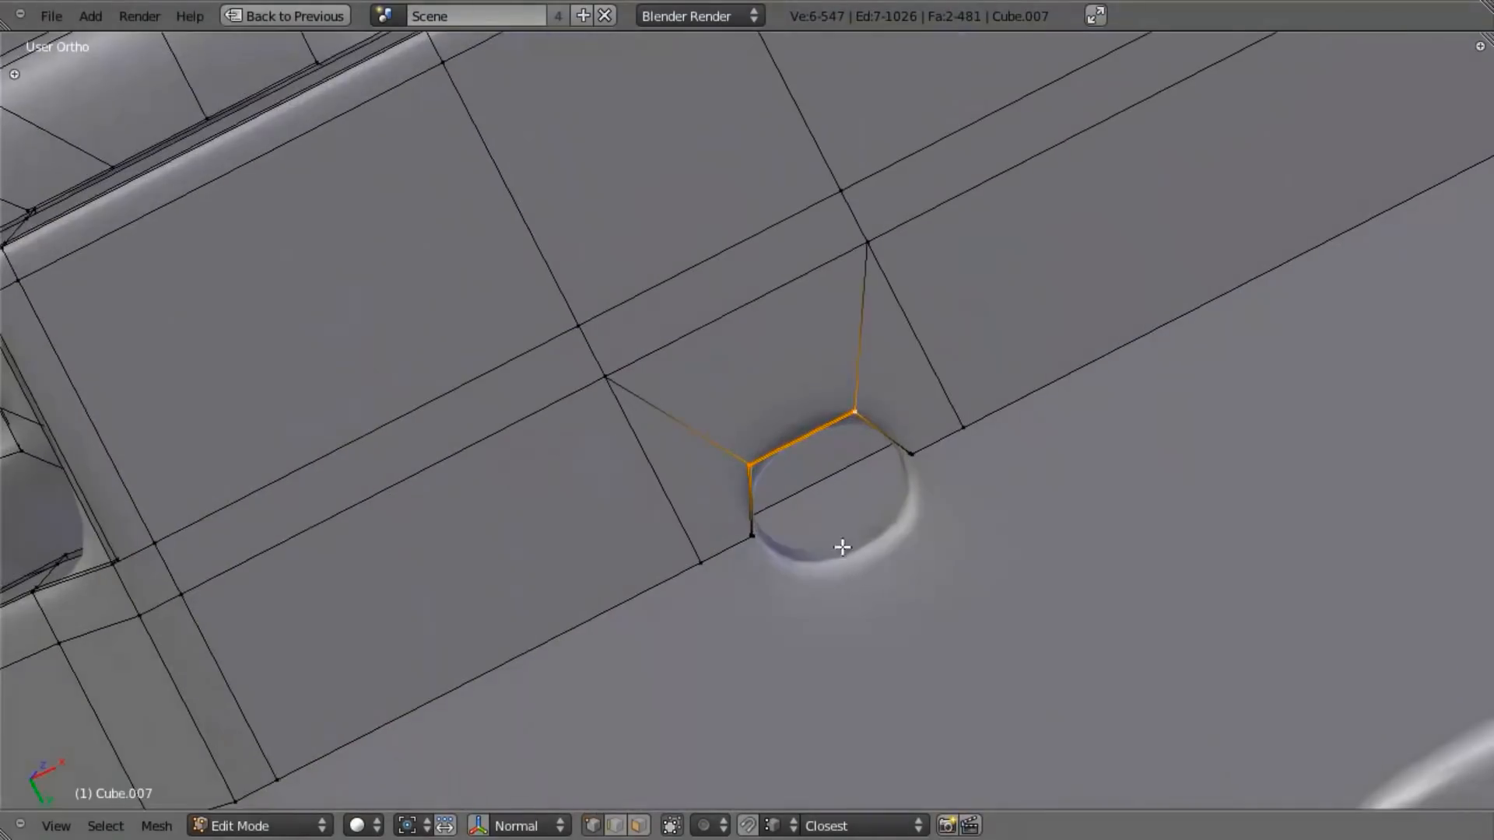
key(s)
click(833, 517)
middle_drag(764, 511, 833, 513)
key(s)
key(x)
key(x)
right_click(862, 531)
key(z)
key(s)
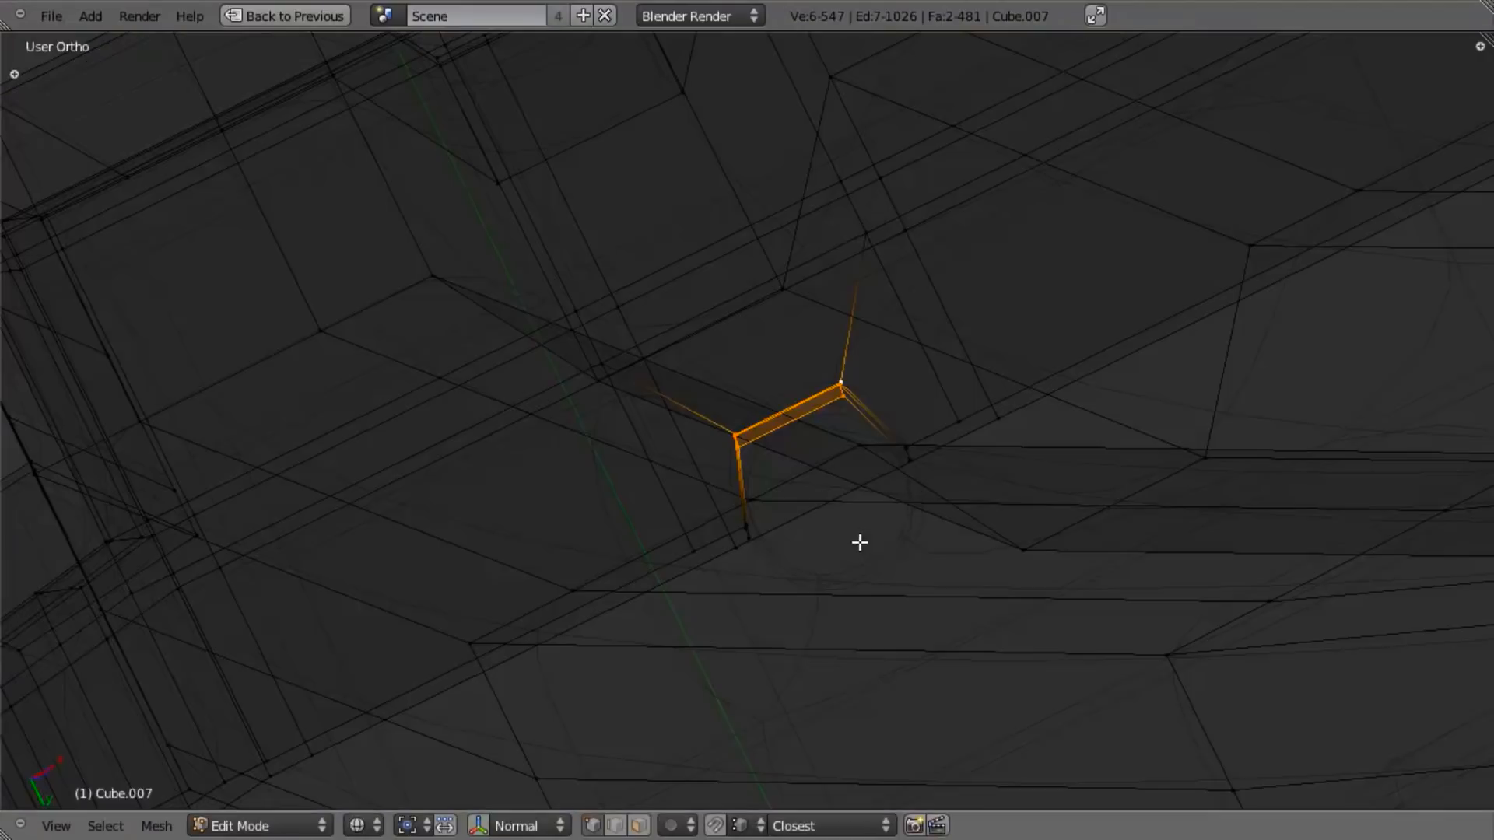
key(y)
key(y)
right_click(853, 525)
middle_drag(848, 525, 799, 472)
key(s)
key(y)
key(y)
right_click(802, 465)
key(z)
Step: Move the hole's narrowed outer edge along Y away from the centre line to make the hole rounder
key(s)
key(y)
click(895, 495)
middle_drag(895, 495, 910, 696)
key(s)
key(y)
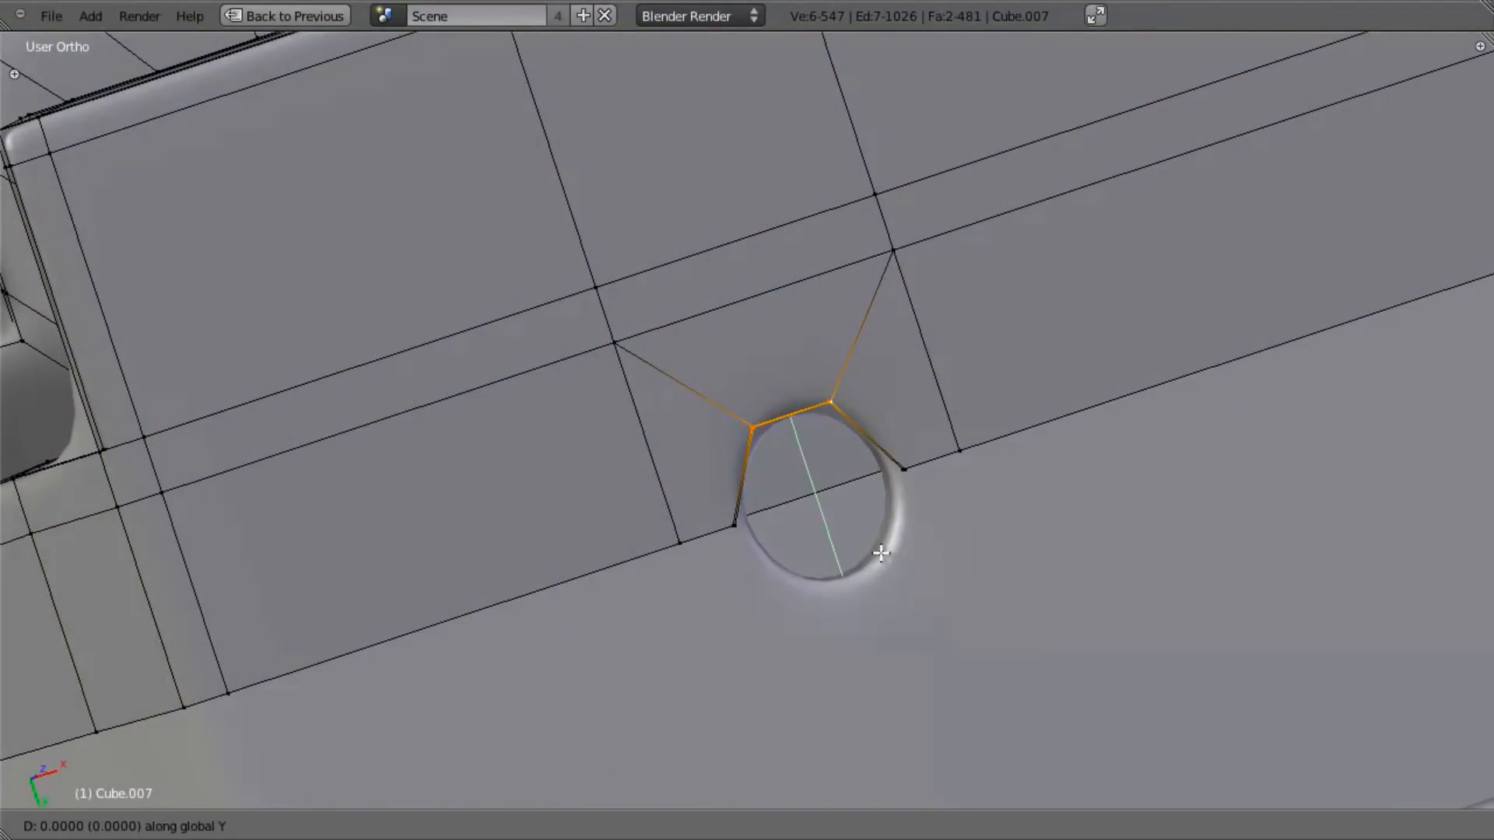
right_click(888, 560)
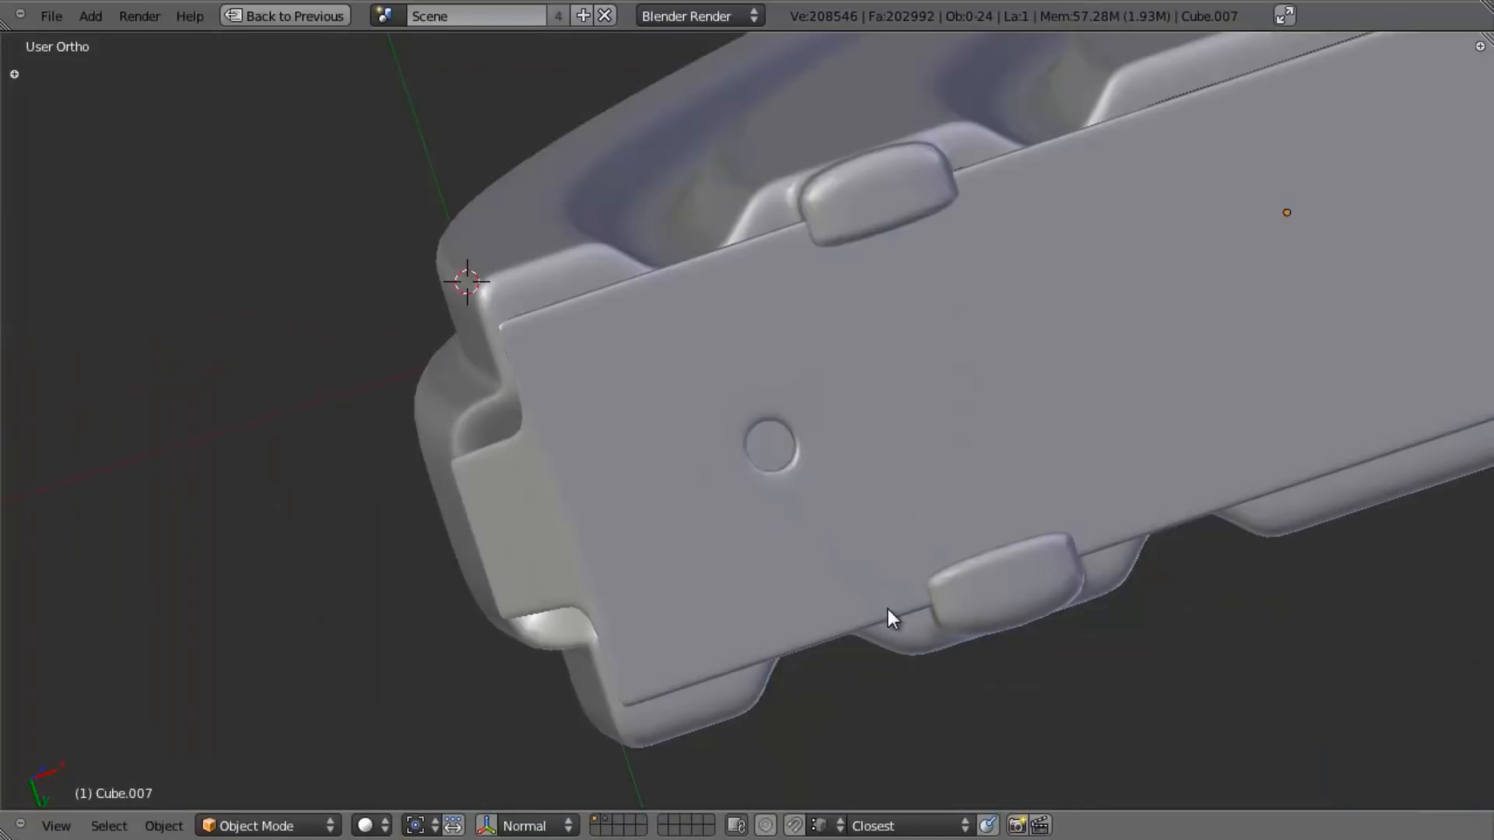
middle_drag(888, 610, 861, 464)
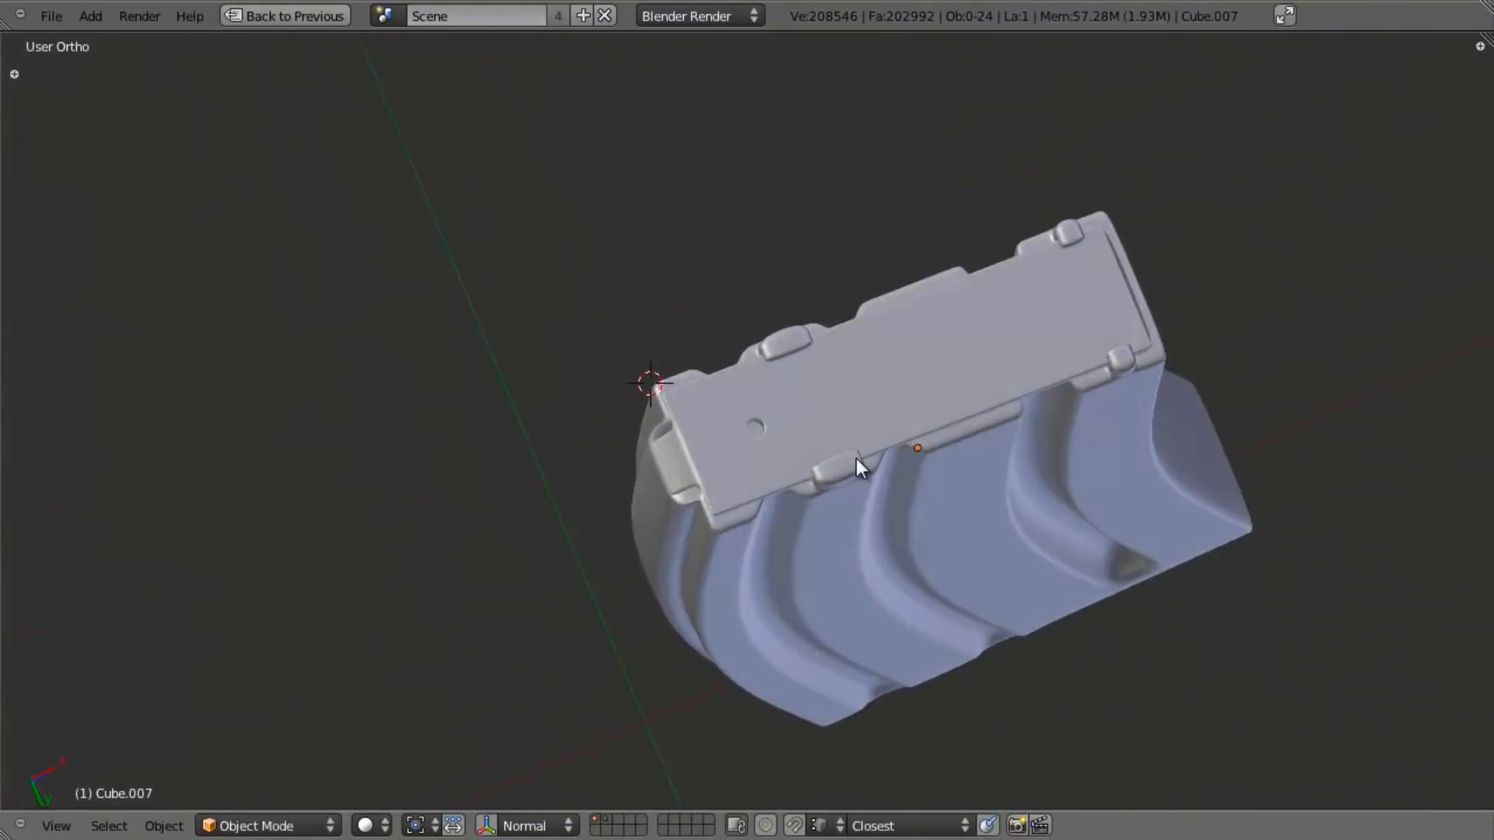
key(Tab)
scroll(854, 477, up, 8)
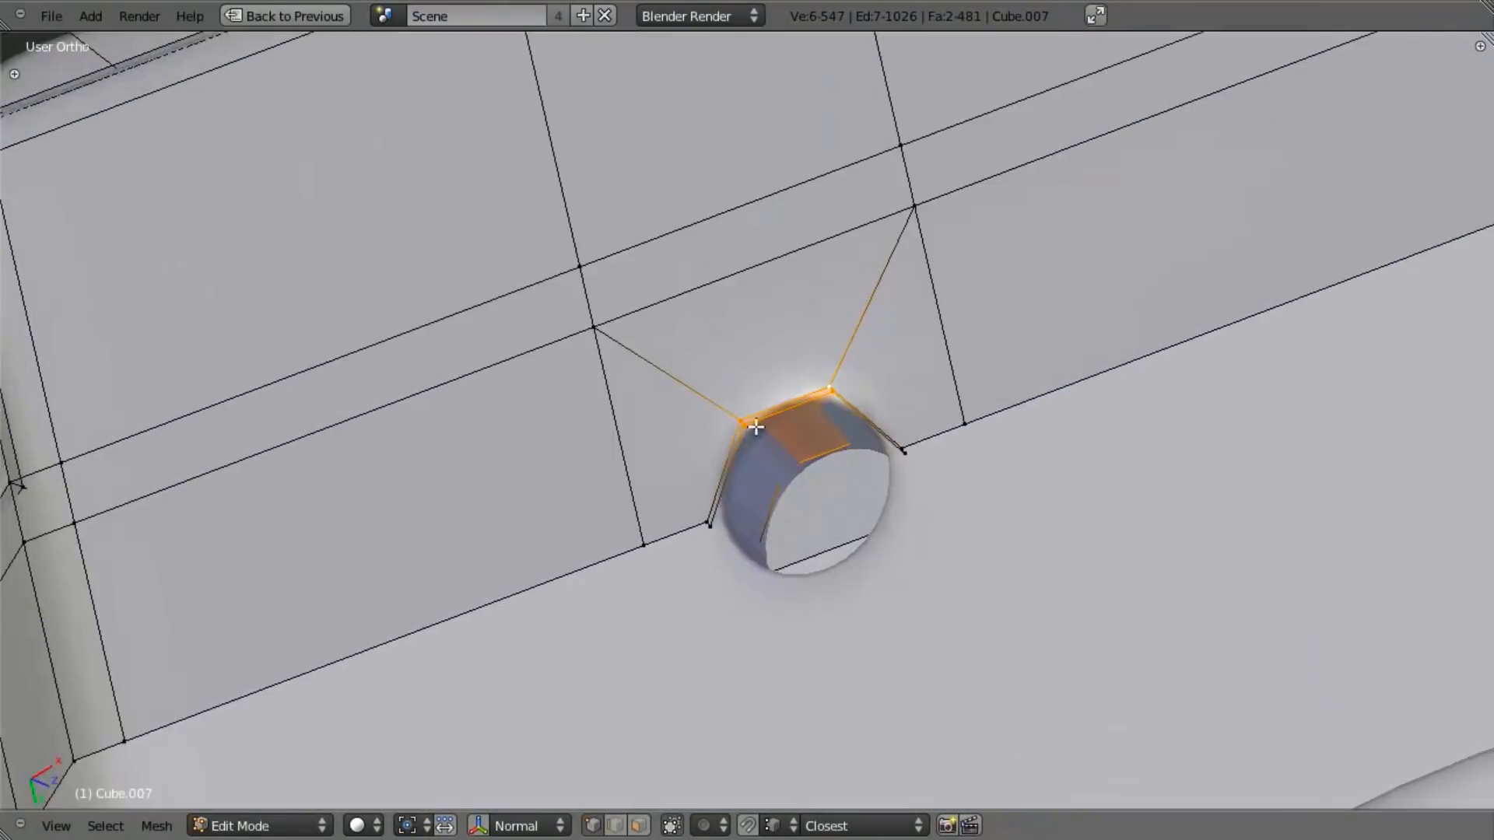
key(z)
alt+shift+right_click(714, 475)
key(a)
middle_drag(878, 524, 910, 597)
key(z)
key(s)
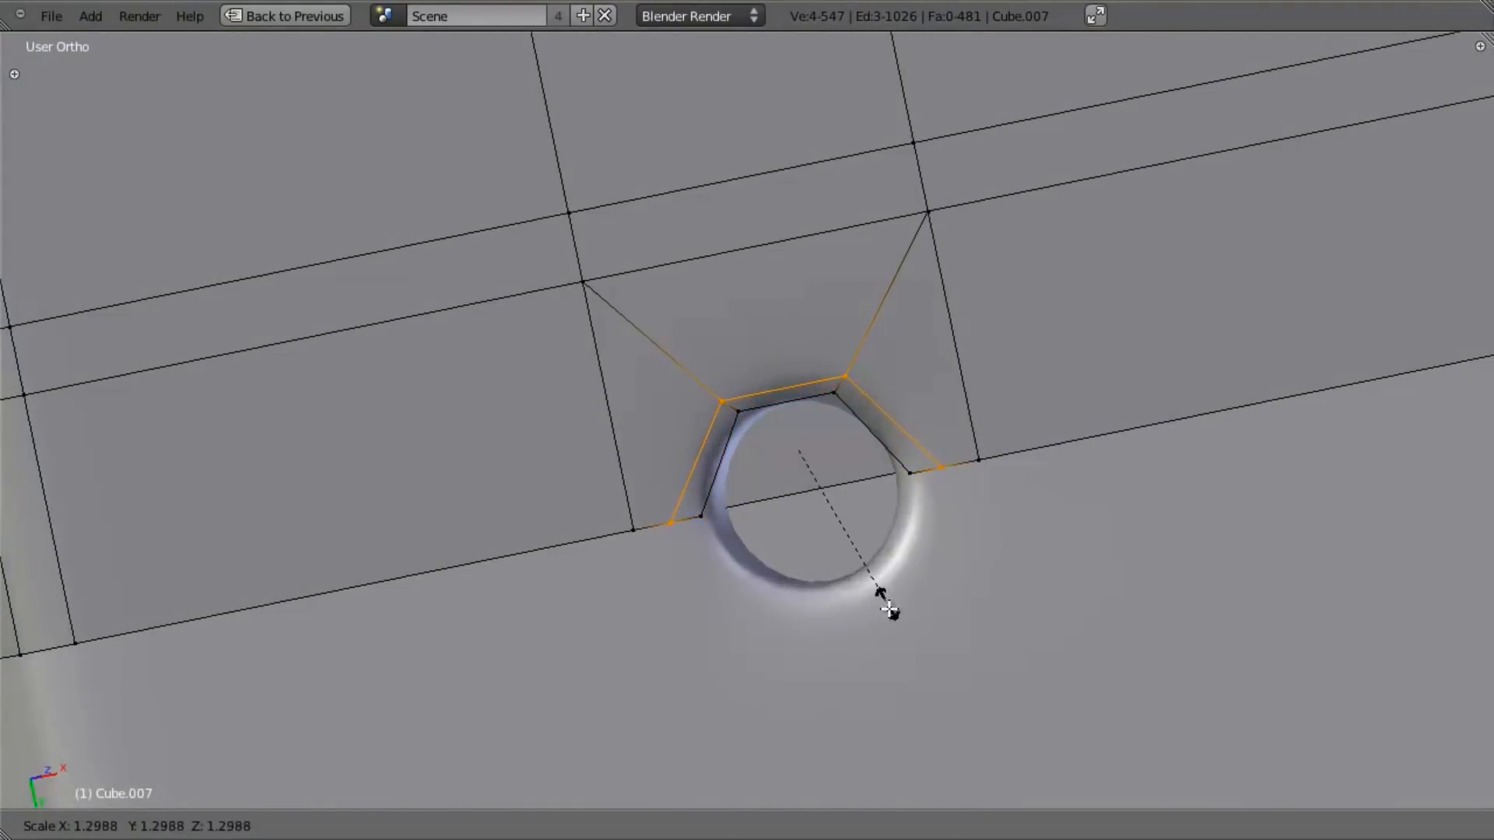
right_click(895, 622)
Step: Delete the extruded wall of the hole, keeping only its surface rim
middle_drag(895, 622, 785, 462)
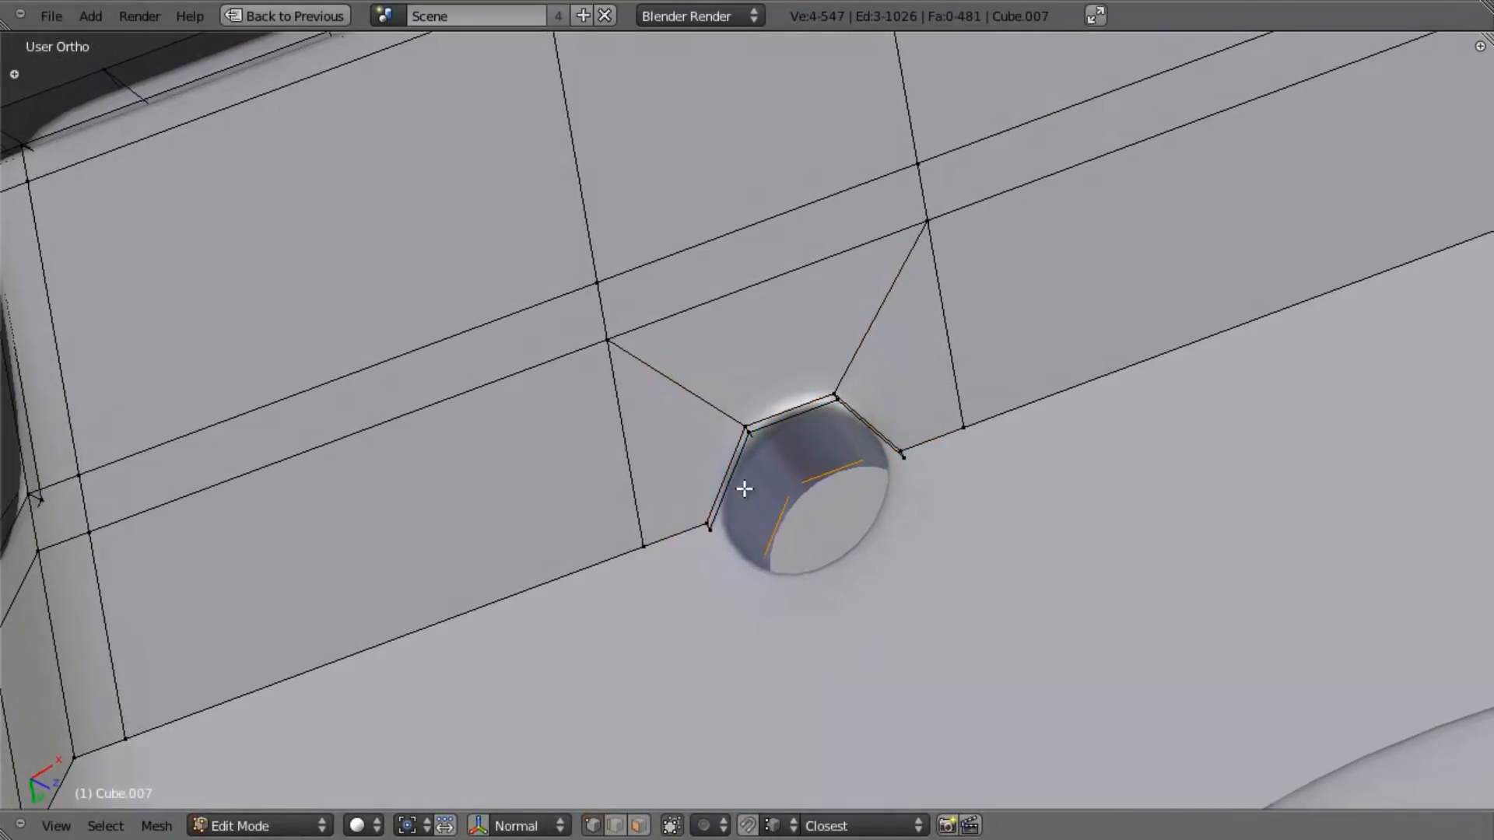
key(ctrl+KP_Add)
key(x)
click(759, 399)
Step: Scale the hole's rim up and shift it about 0.001 along Y away from the centre line
alt+right_click(797, 425)
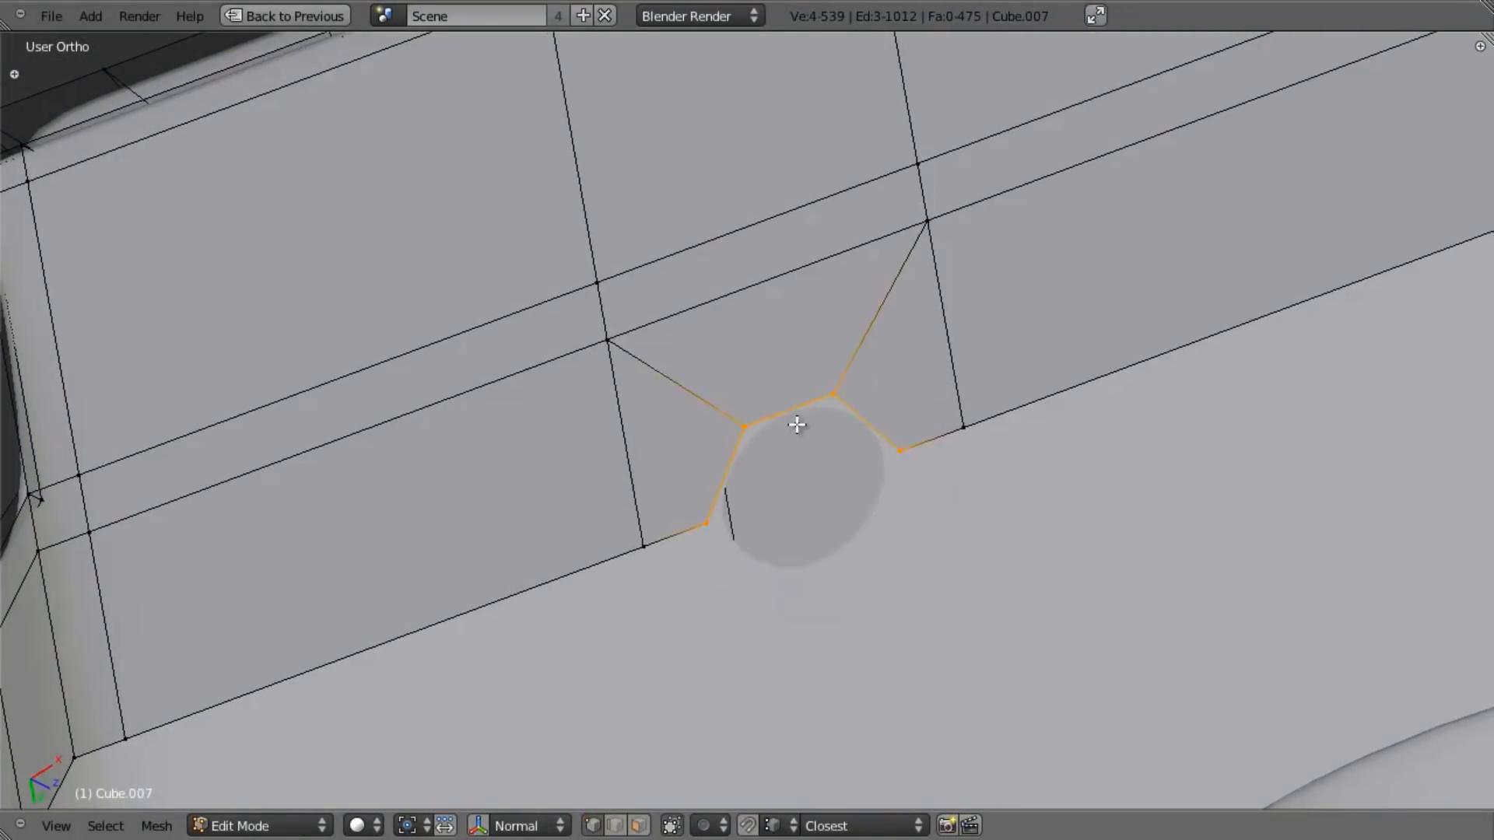
middle_drag(797, 425, 893, 576)
key(s)
click(1017, 681)
key(g)
key(y)
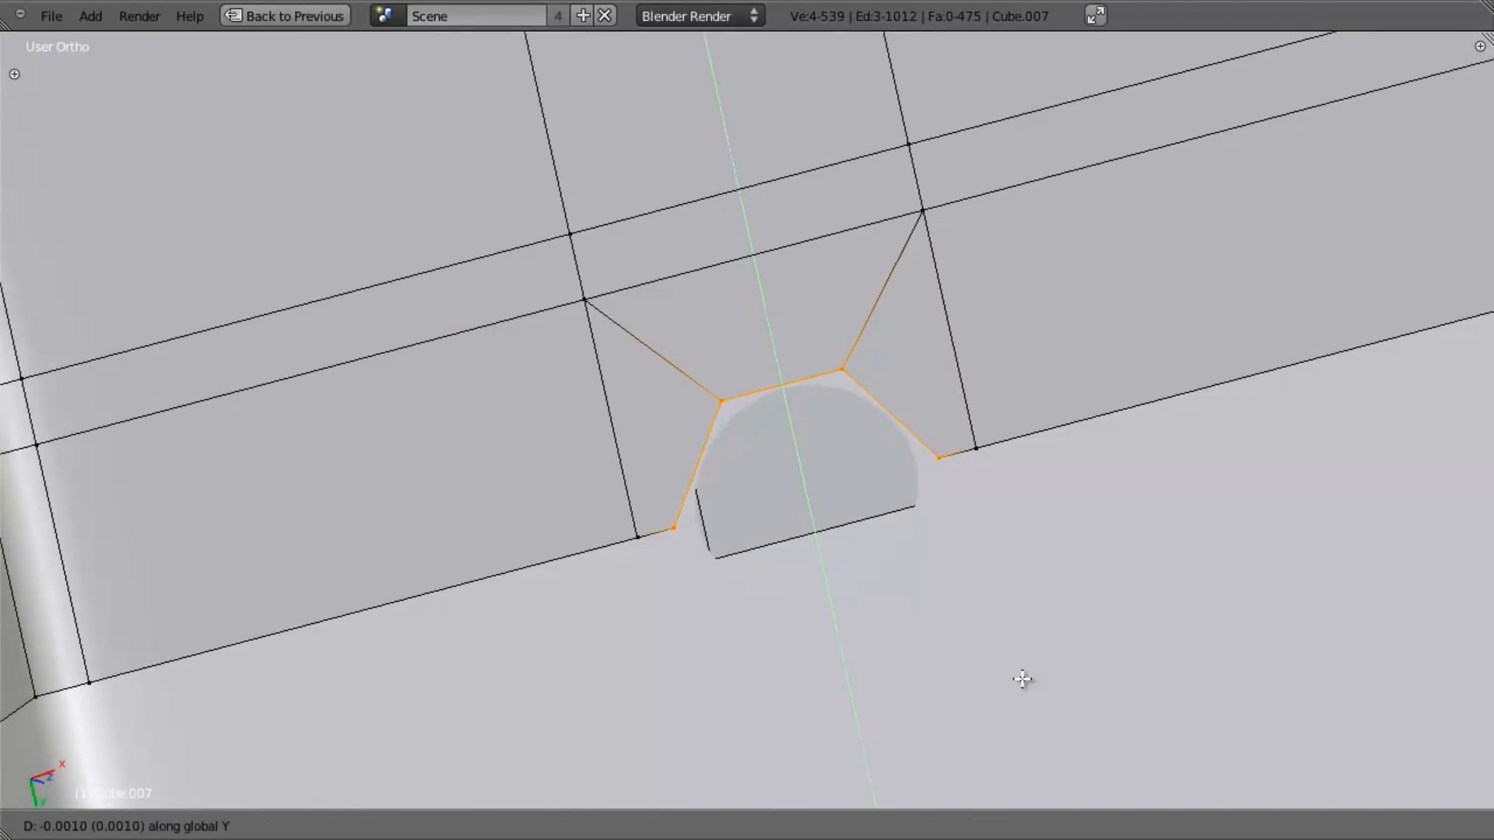
click(1022, 679)
Step: Extrude the enlarged rim into the plate in front view, a short lip first and a deeper wall of about 0.016 after it
middle_drag(957, 570, 884, 534)
key(KP_1)
shift+middle_drag(708, 394, 760, 500)
key(e)
click(757, 492)
key(e)
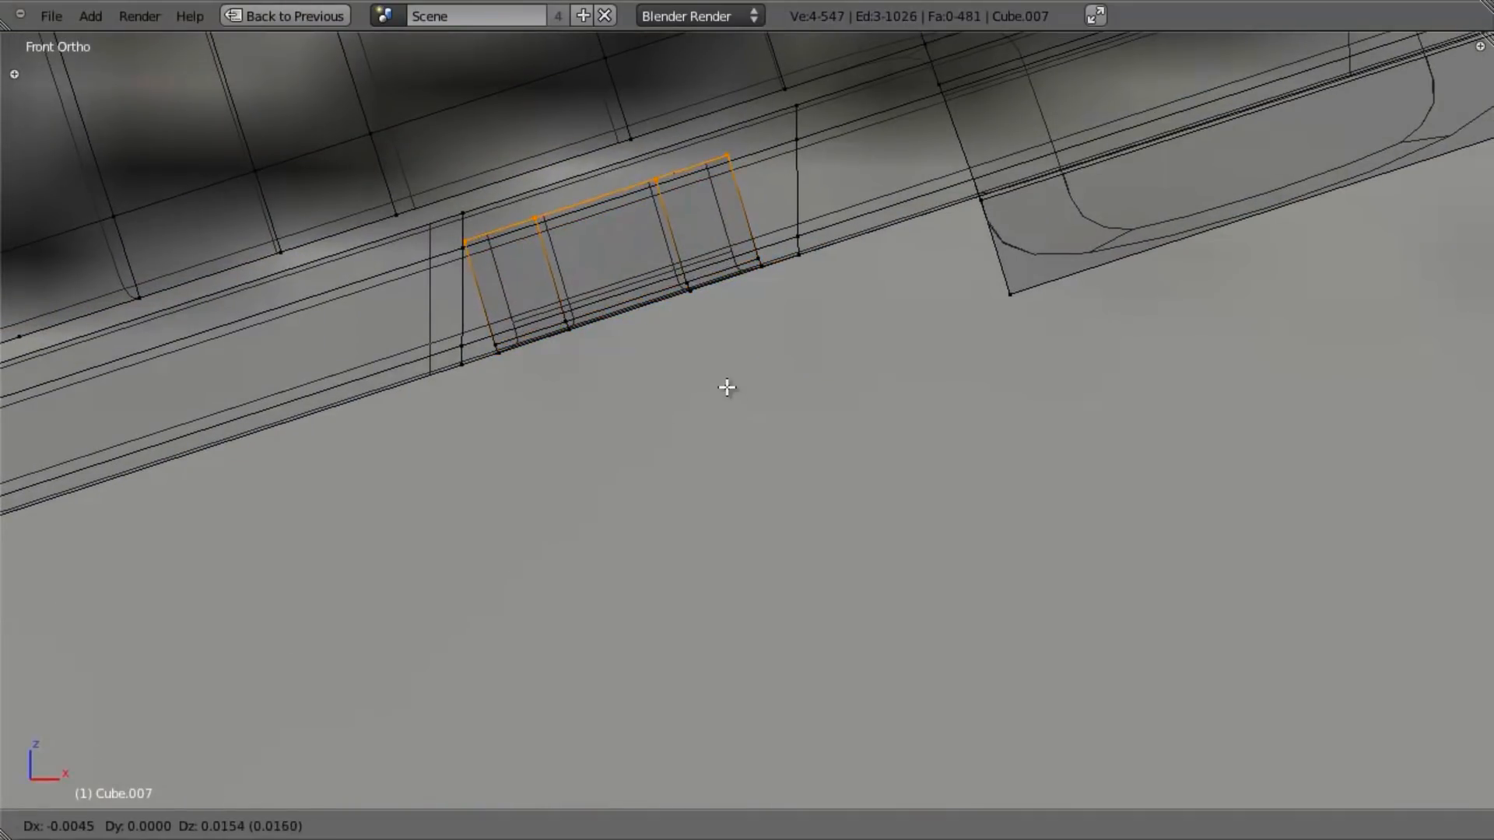
click(727, 387)
Step: Delete the face on the floor plate's inner surface directly behind the hole
scroll(801, 534, down, 3)
mouse_move(801, 534)
middle_down()
mouse_move(784, 347)
mouse_move(668, 261)
mouse_move(750, 350)
mouse_move(777, 474)
middle_up()
scroll(770, 444, up, 4)
key(z)
key(a)
middle_drag(681, 442, 635, 349)
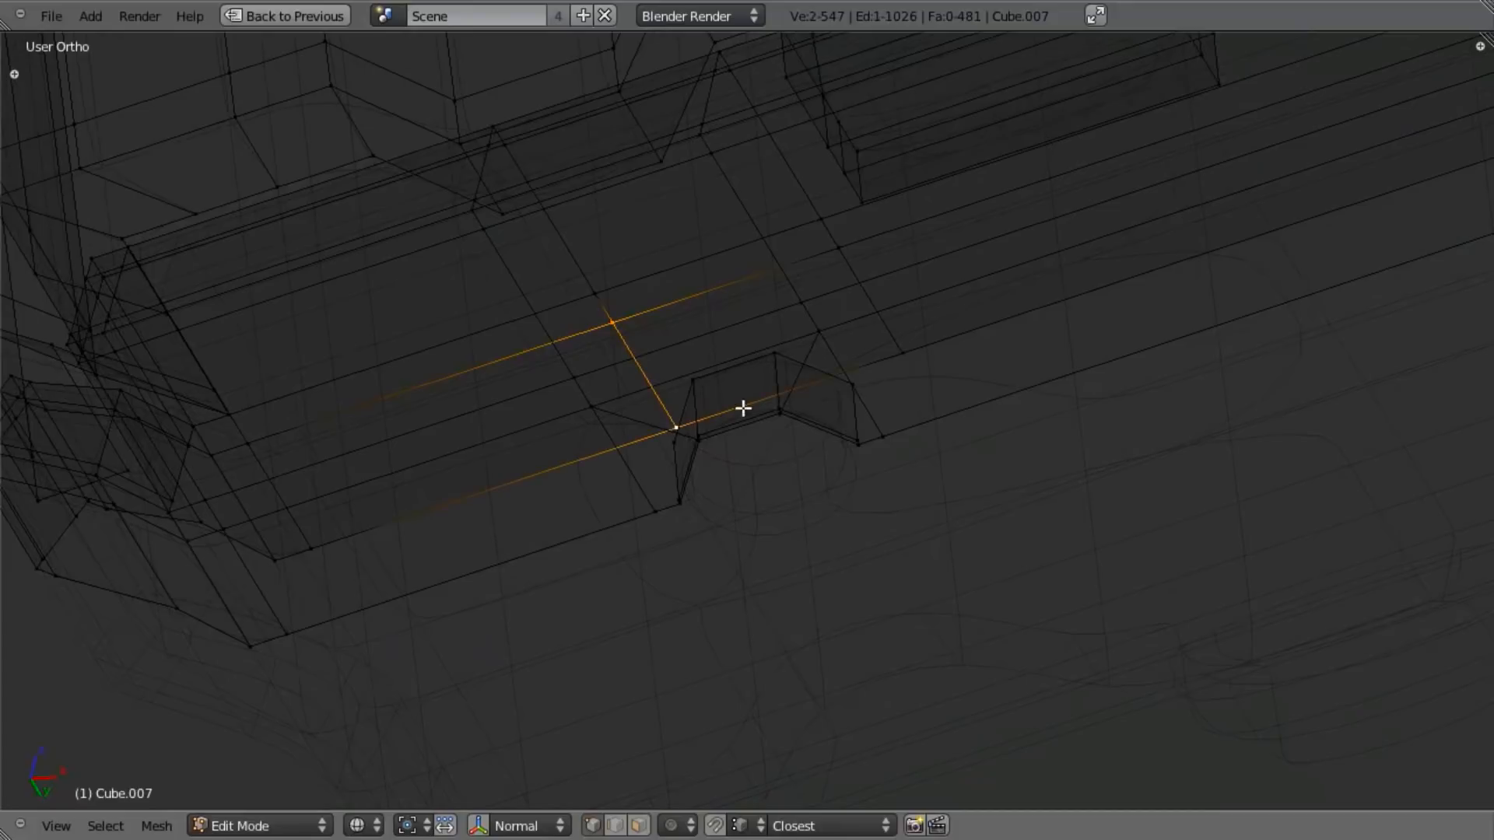
shift+right_click(836, 255)
middle_drag(837, 269, 867, 370)
key(x)
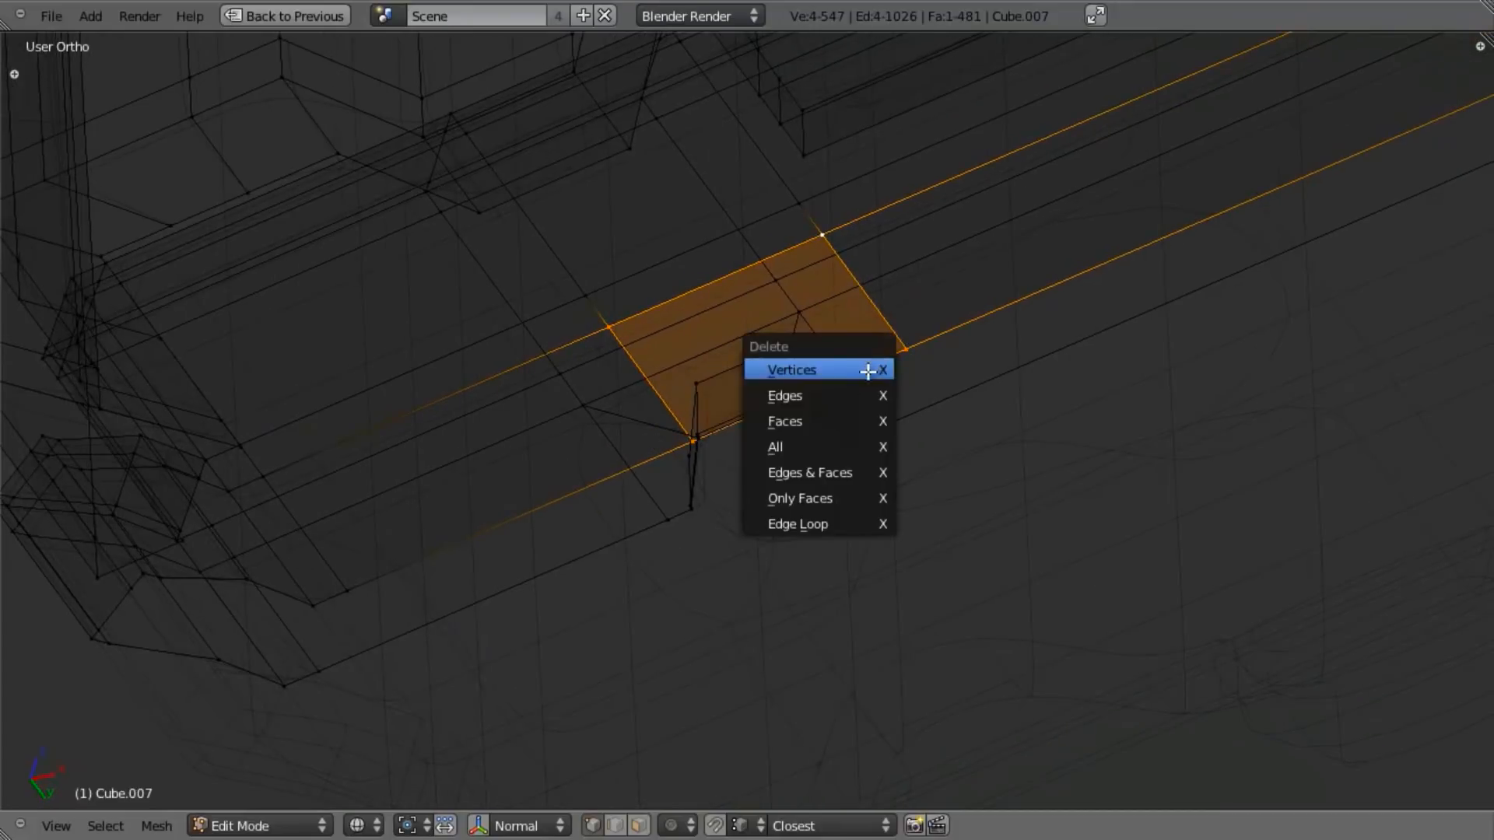
click(862, 424)
middle_drag(860, 431, 805, 428)
right_drag(589, 383, 693, 371)
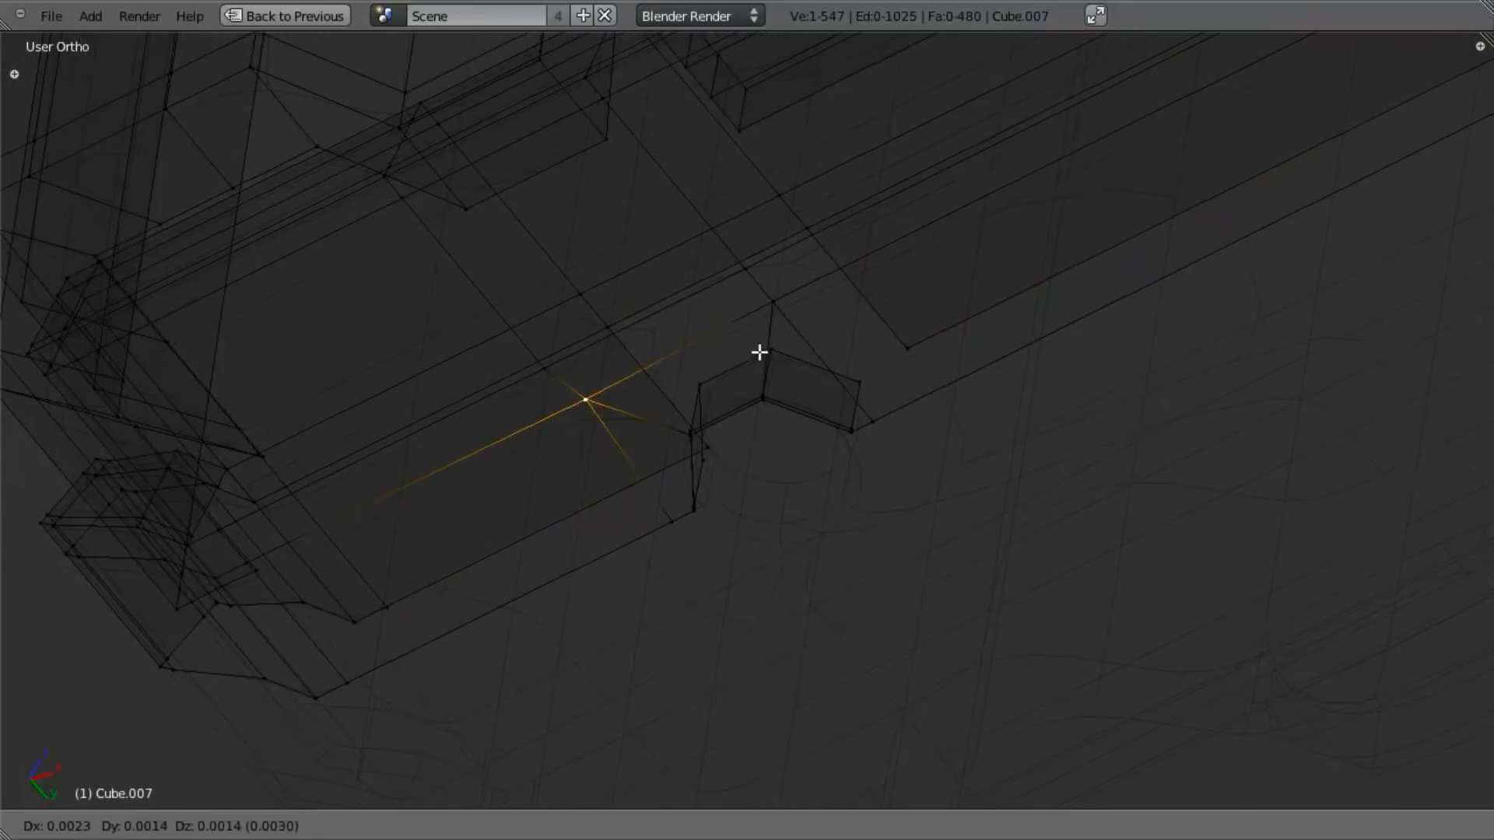
right_click(791, 290)
shift+right_click(782, 297)
shift+right_click(668, 531)
key(z)
Step: Delete the vertices of the hole's newly extruded lip and wall, leaving the rim open
middle_drag(750, 529, 703, 434)
scroll(724, 462, up, 4)
key(a)
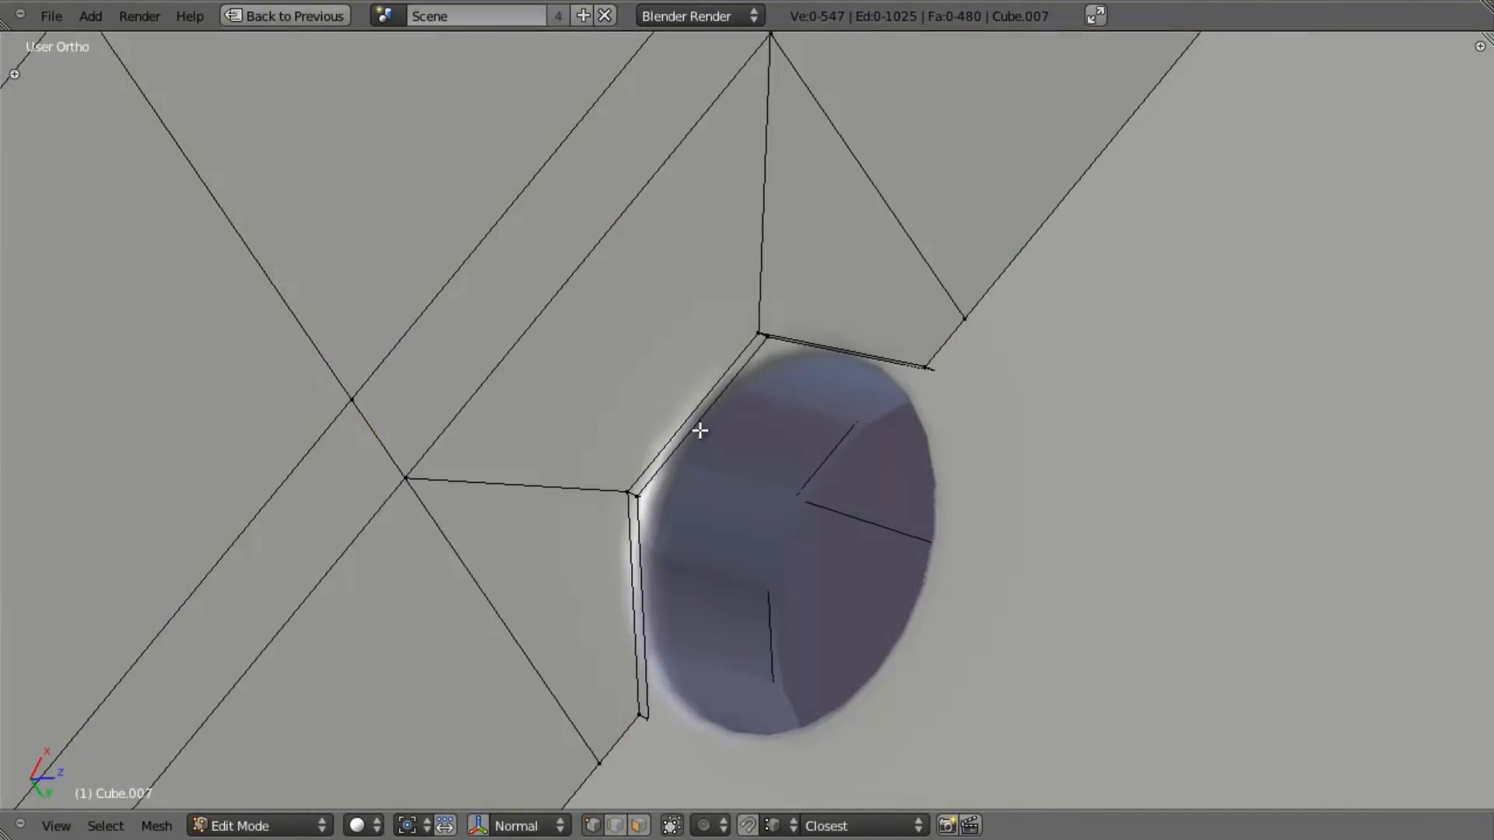
key(x)
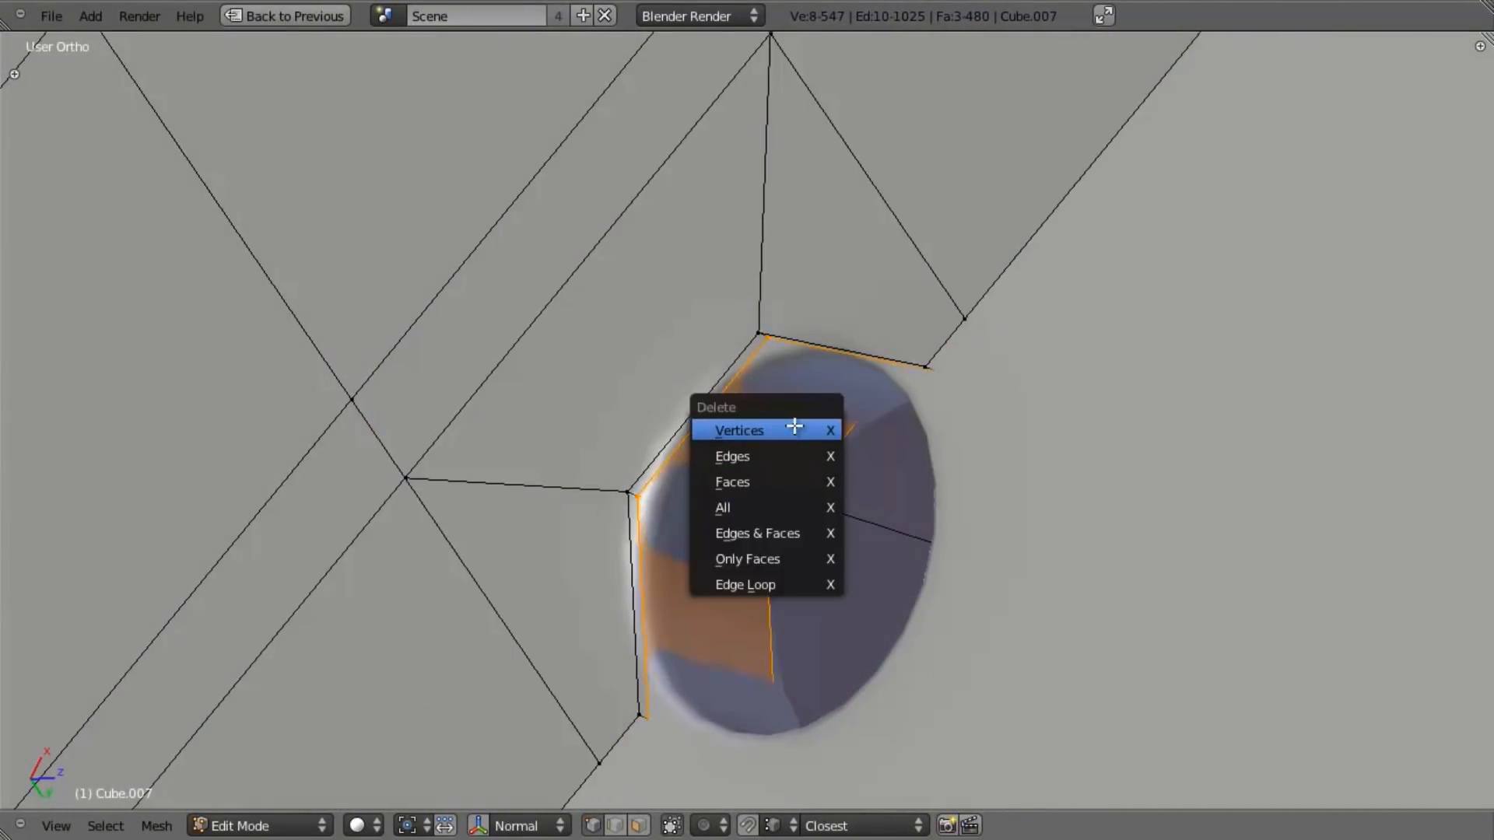
click(796, 430)
scroll(785, 452, down, 4)
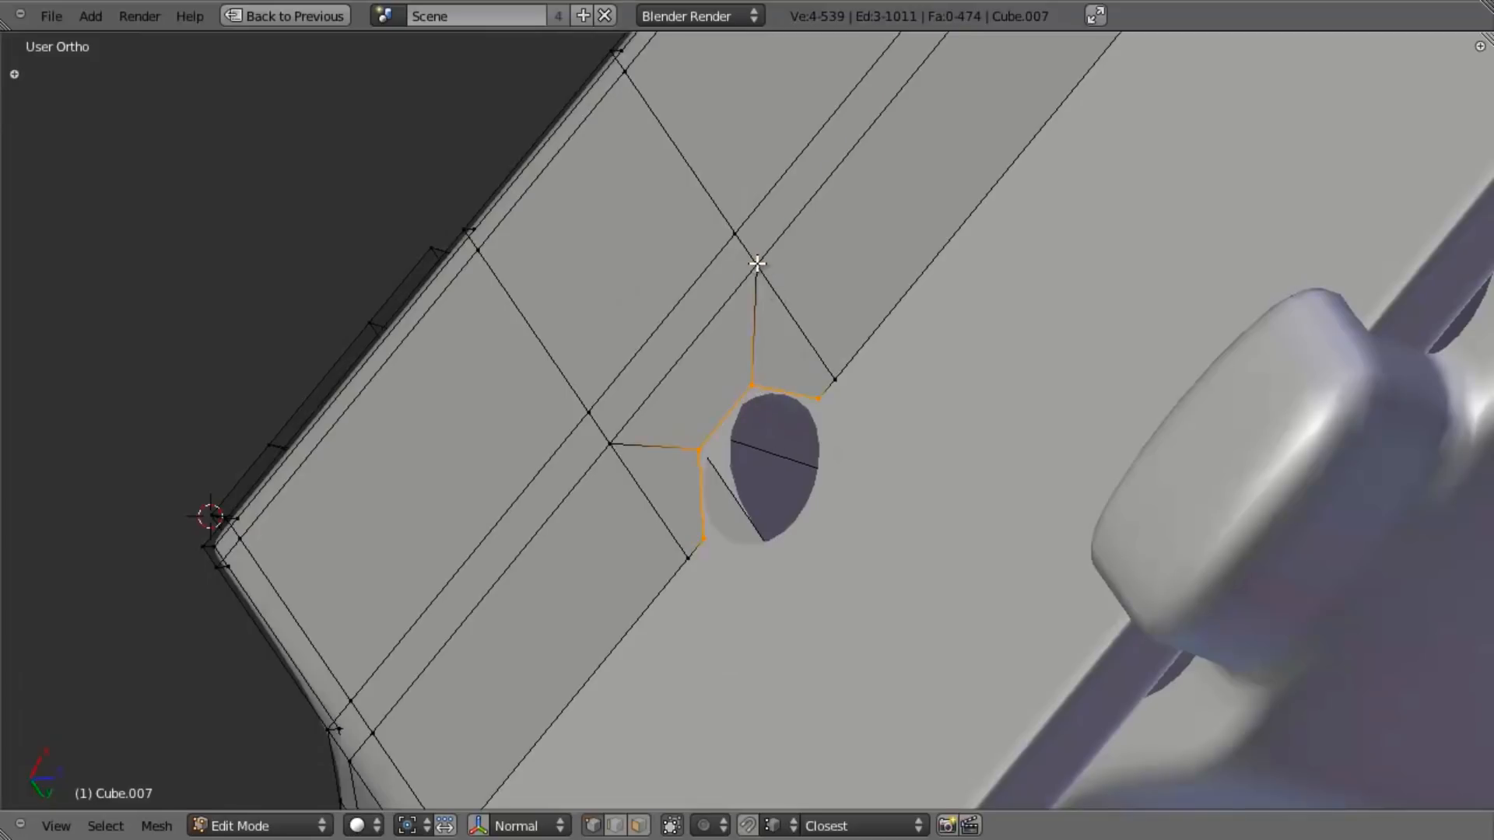
Step: Duplicate the three faces surrounding the hole and snap the copy onto the opening in the plate's inner surface
shift+right_click(822, 389)
shift+right_click(616, 467)
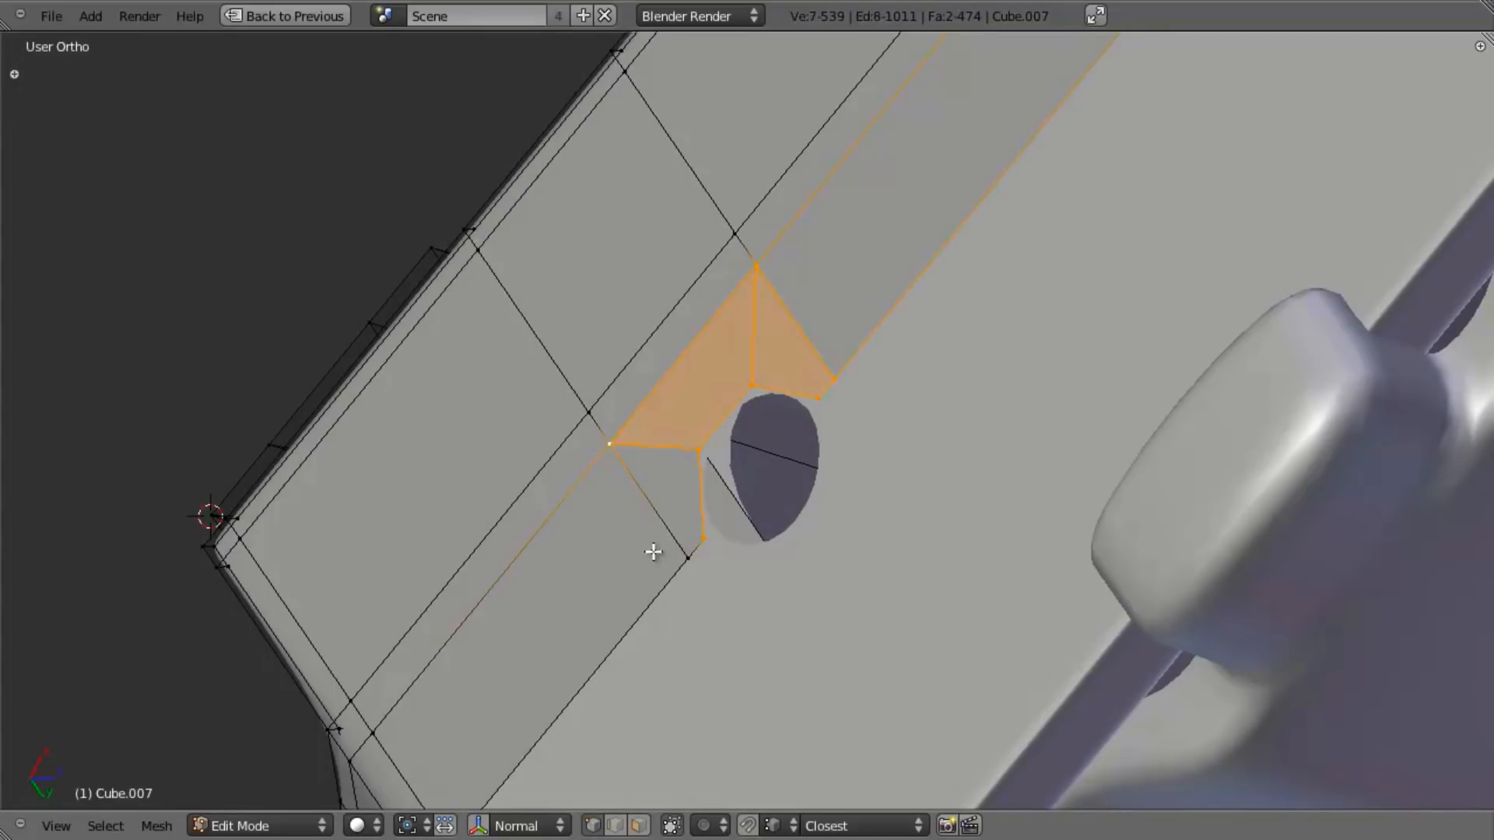
shift+right_click(680, 557)
key(z)
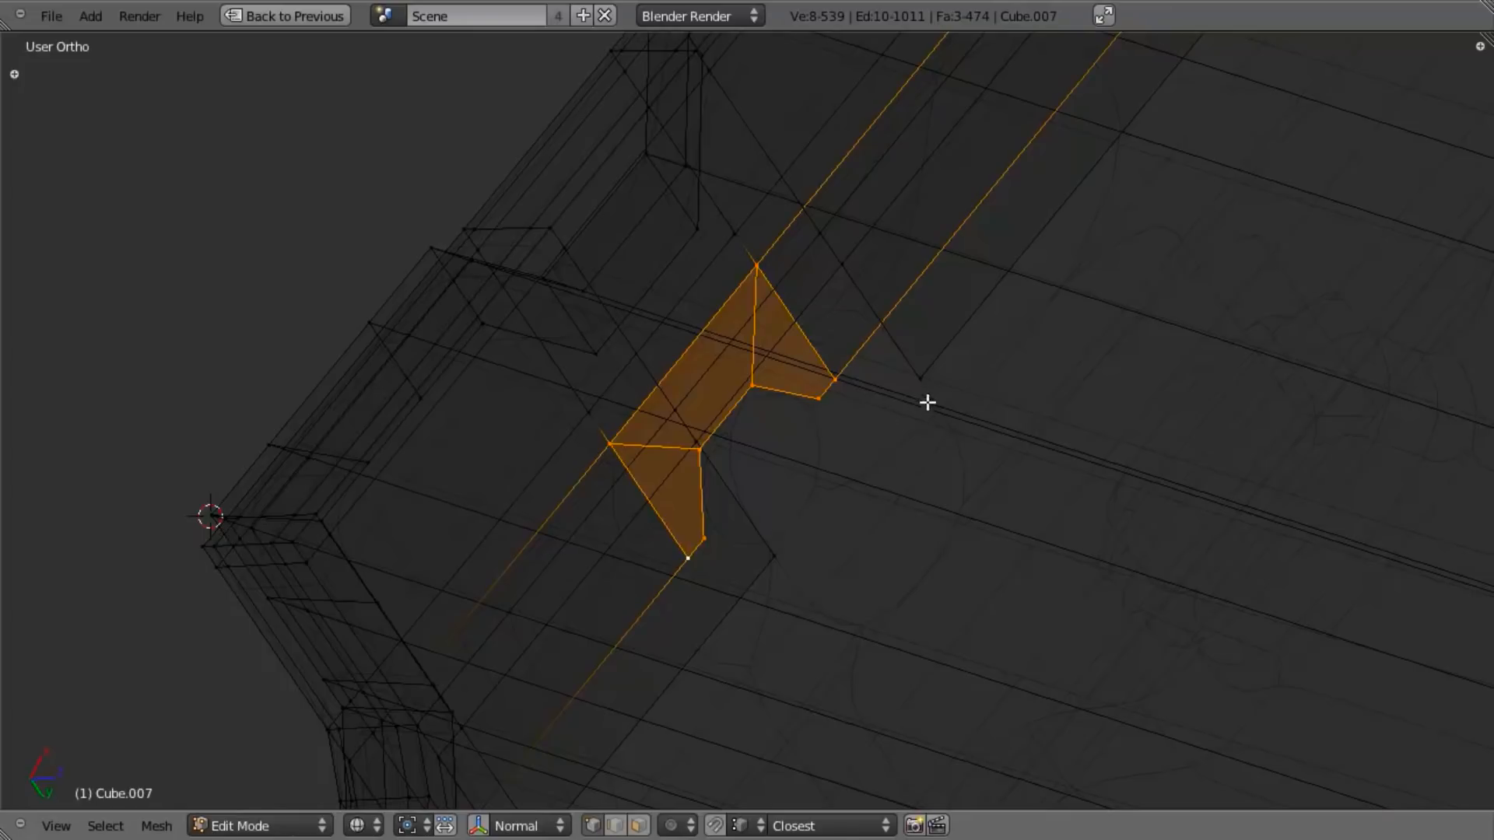
key(shift+d)
ctrl+click(928, 371)
Step: Remove double vertices across the whole mesh to merge the duplicated faces into the plate's inner surface
mouse_move(836, 429)
middle_down()
mouse_move(827, 410)
mouse_move(886, 443)
middle_up()
key(z)
key(a)
key(w)
click(848, 301)
key(a)
key(z)
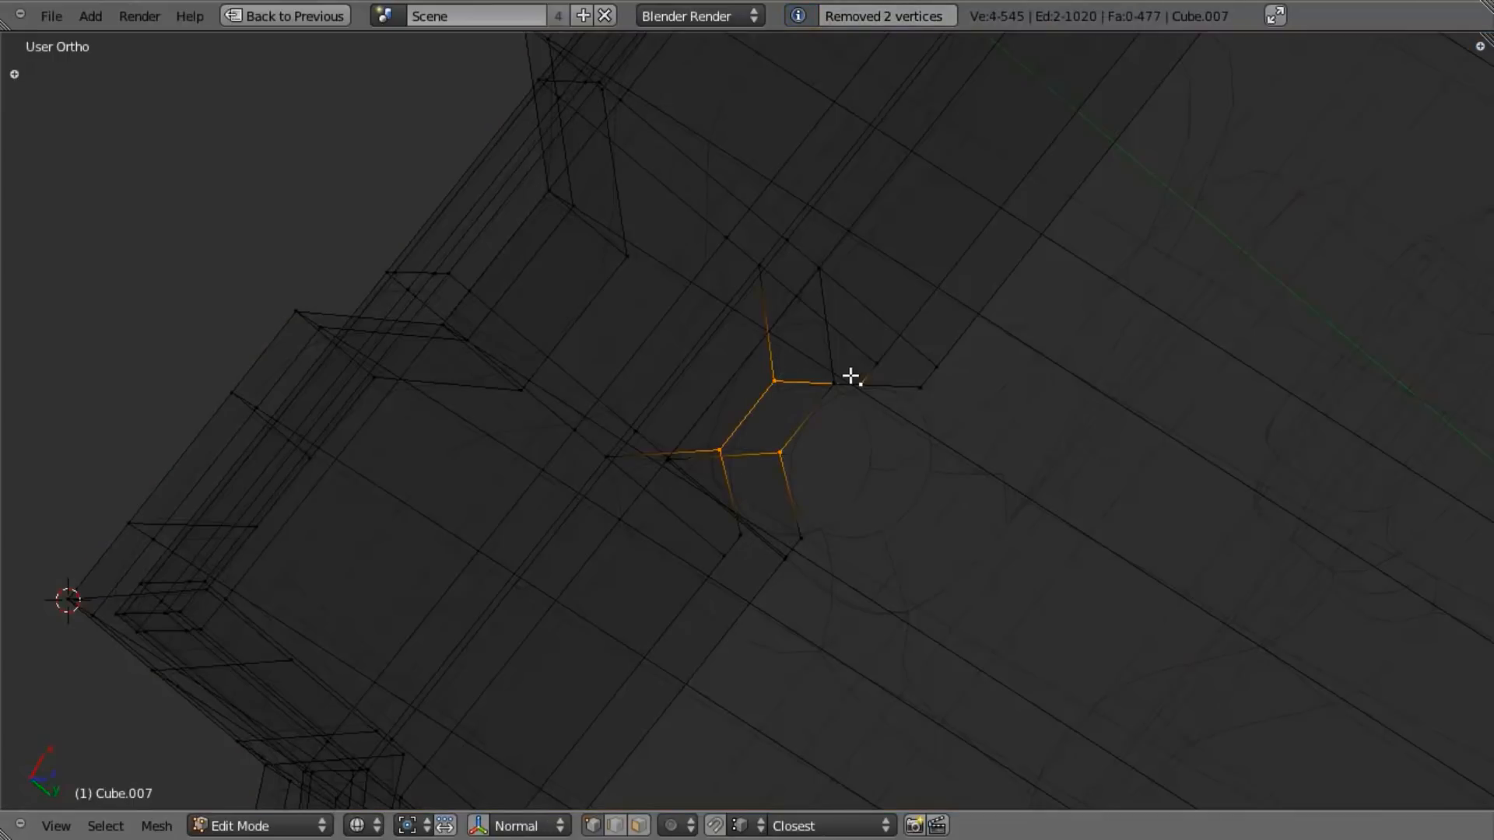
Step: Fill faces between the hole's outer and inner rims to build its wall through the plate
middle_drag(797, 451, 855, 334)
key(b)
drag(854, 333, 887, 404)
key(g)
click(789, 381)
shift+right_click(784, 380)
shift+right_click(826, 398)
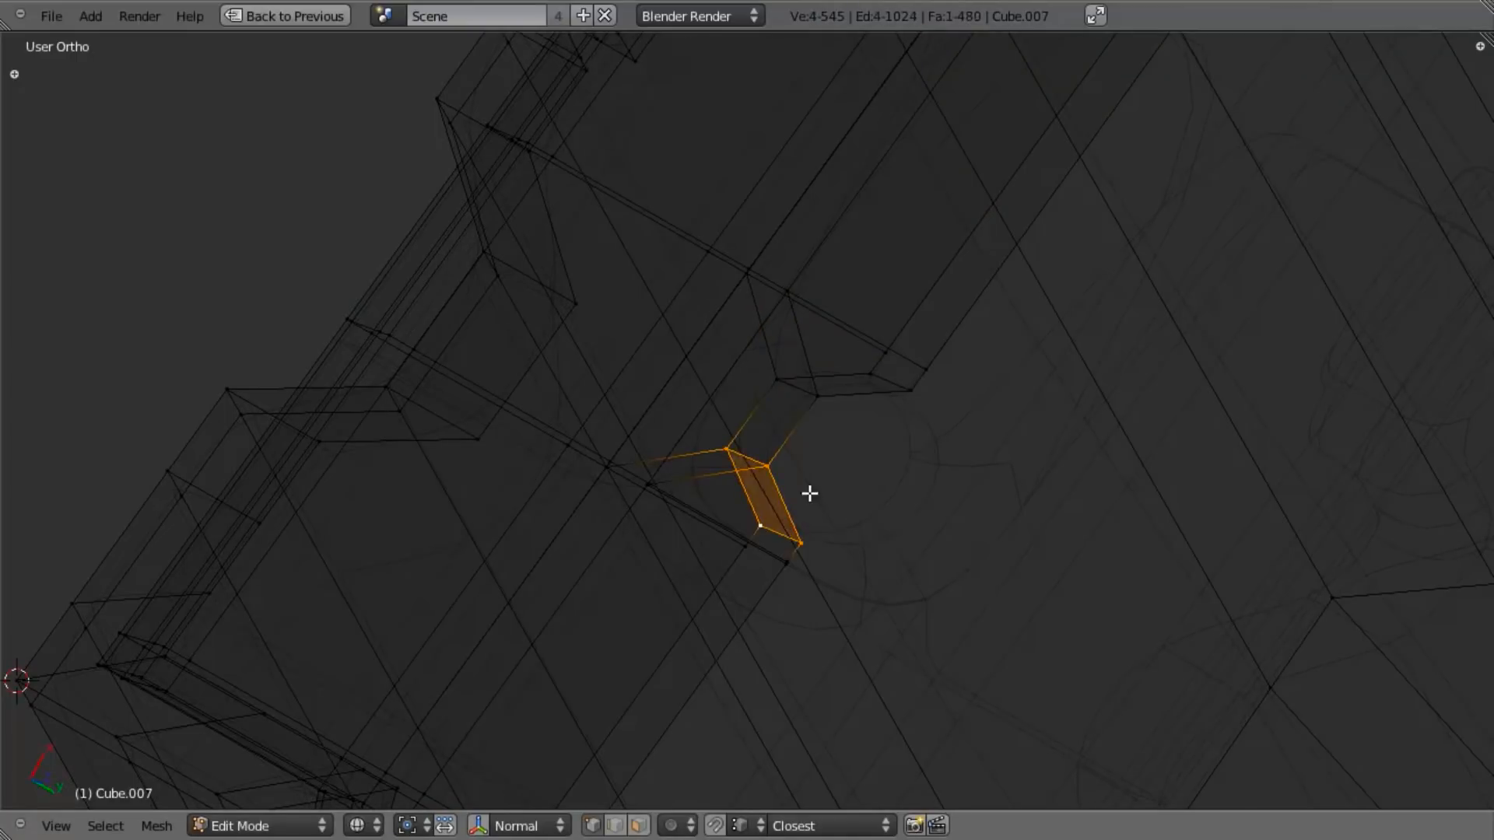
Step: Add two supporting edge loops around the hole's wall, one near the outer rim and one near the inner rim
key(z)
key(a)
key(ctrl+r)
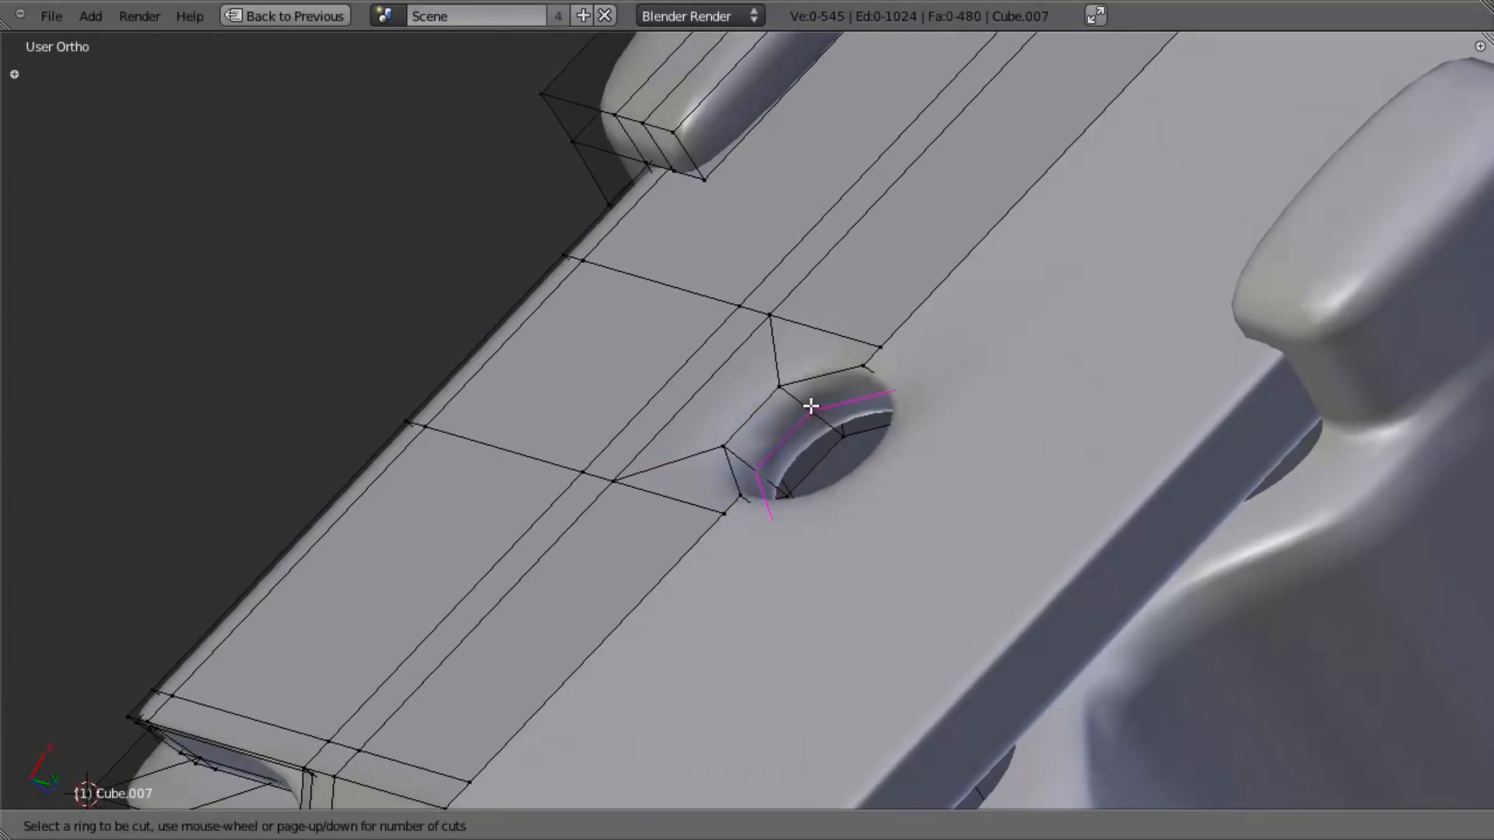
click(811, 407)
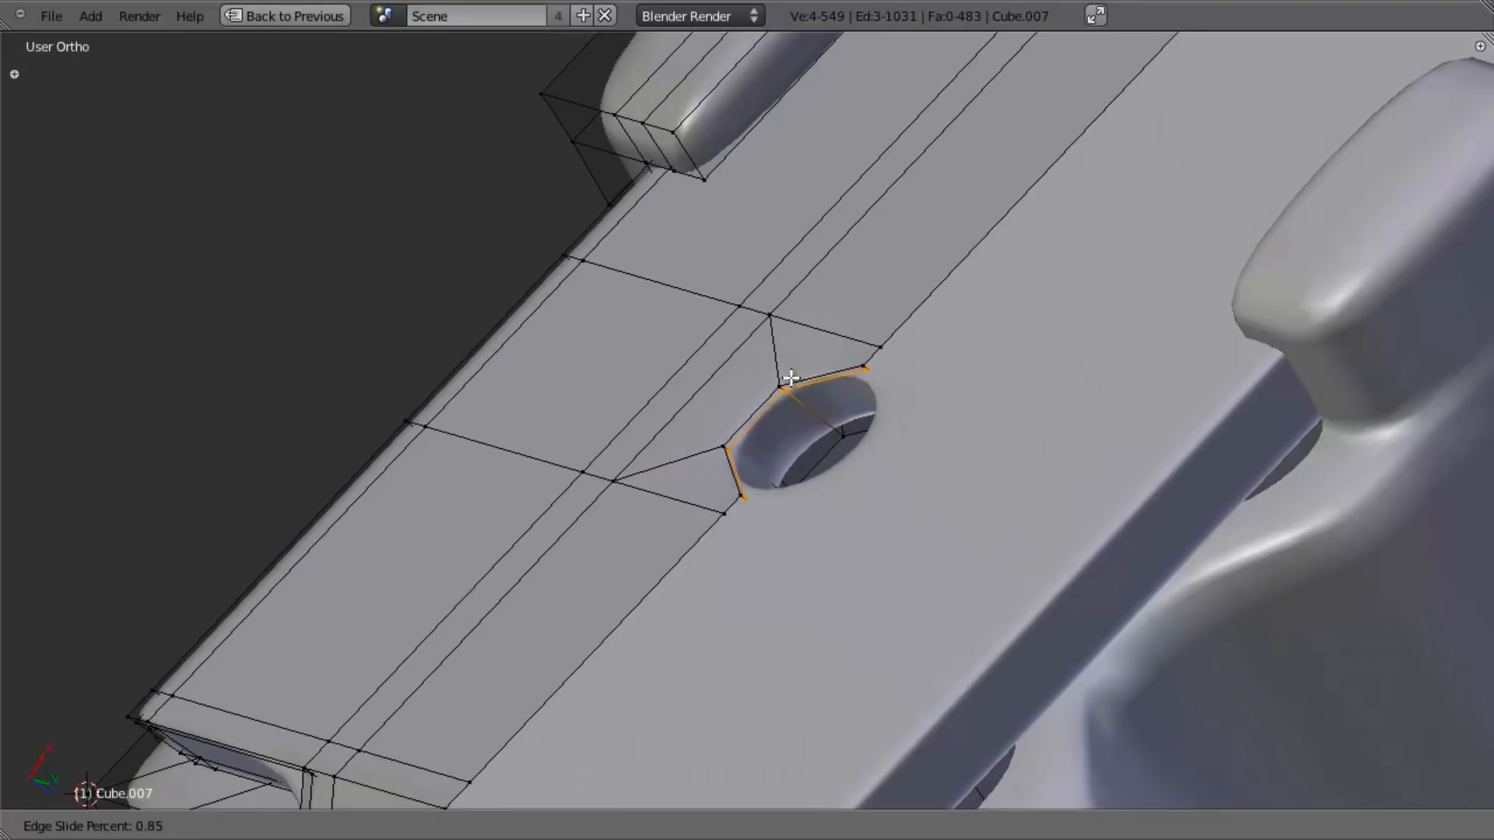
click(791, 379)
key(ctrl+r)
click(827, 417)
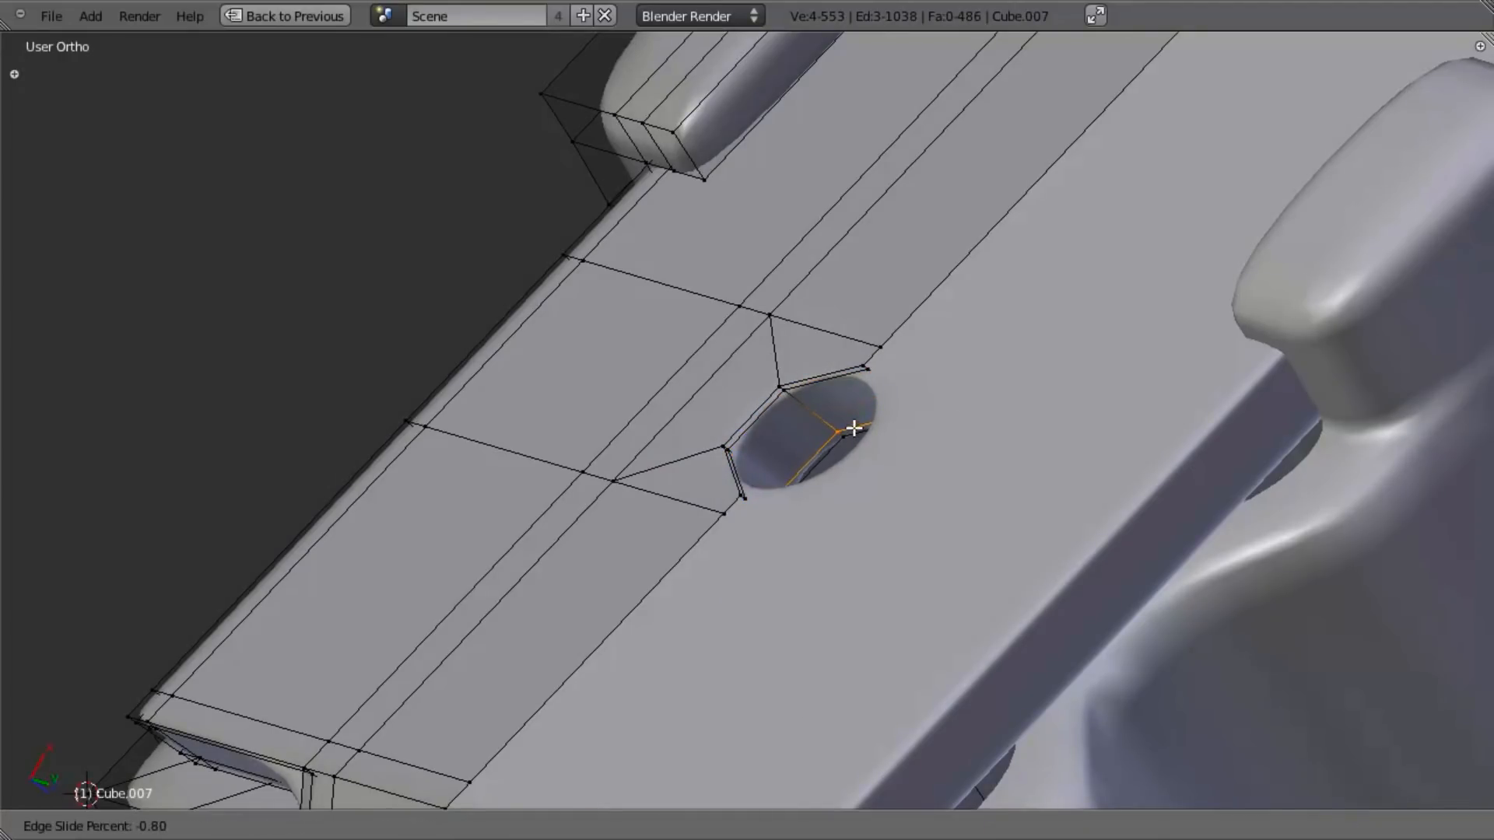
click(853, 428)
key(a)
Step: Undo the two supporting loop cuts in the hole's wall
middle_drag(851, 427, 842, 321)
key(Tab)
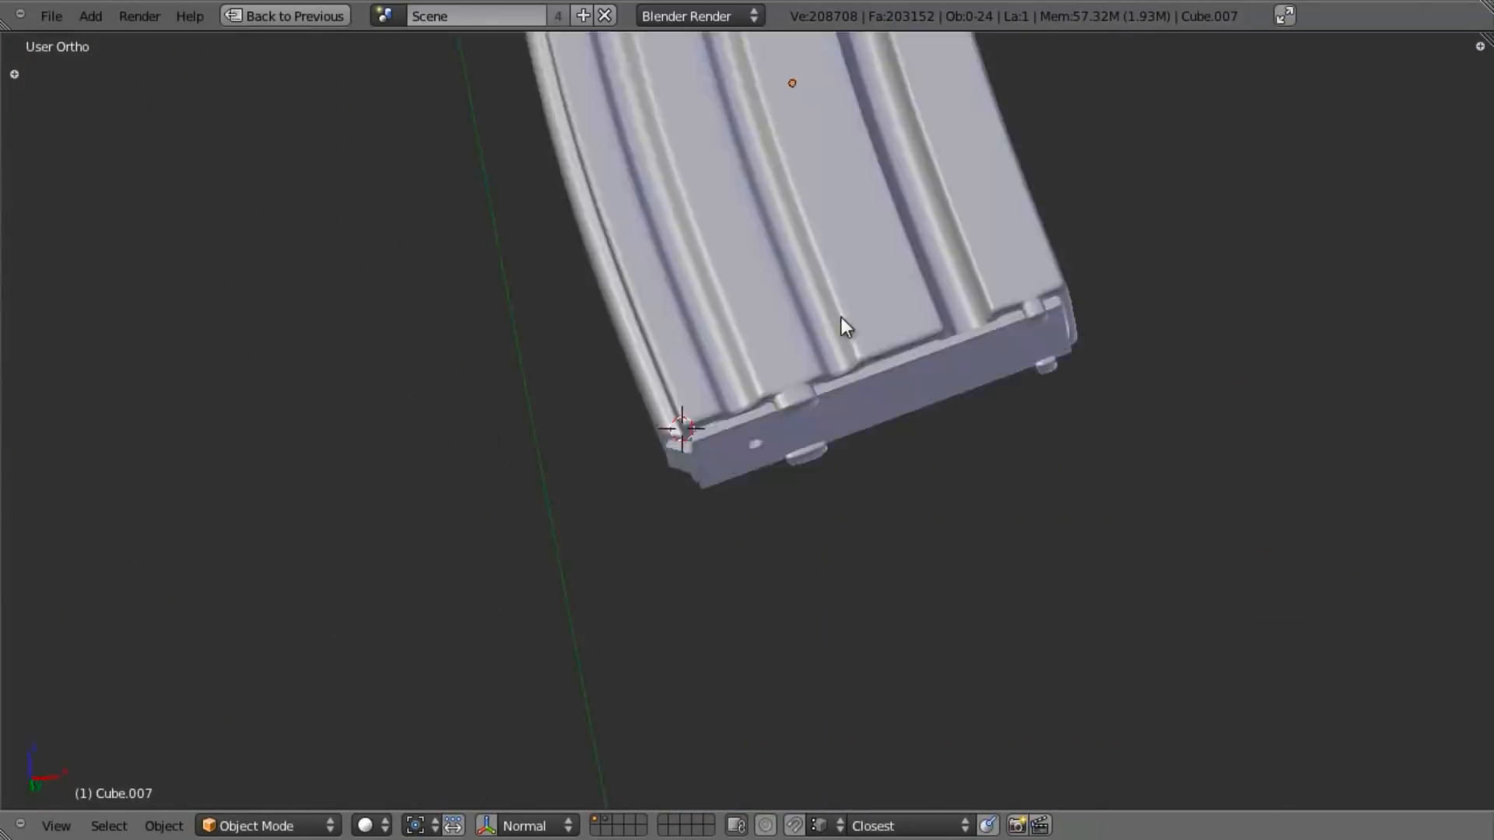
key(KP_1)
key(z)
key(Tab)
scroll(853, 493, up, 6)
key(b)
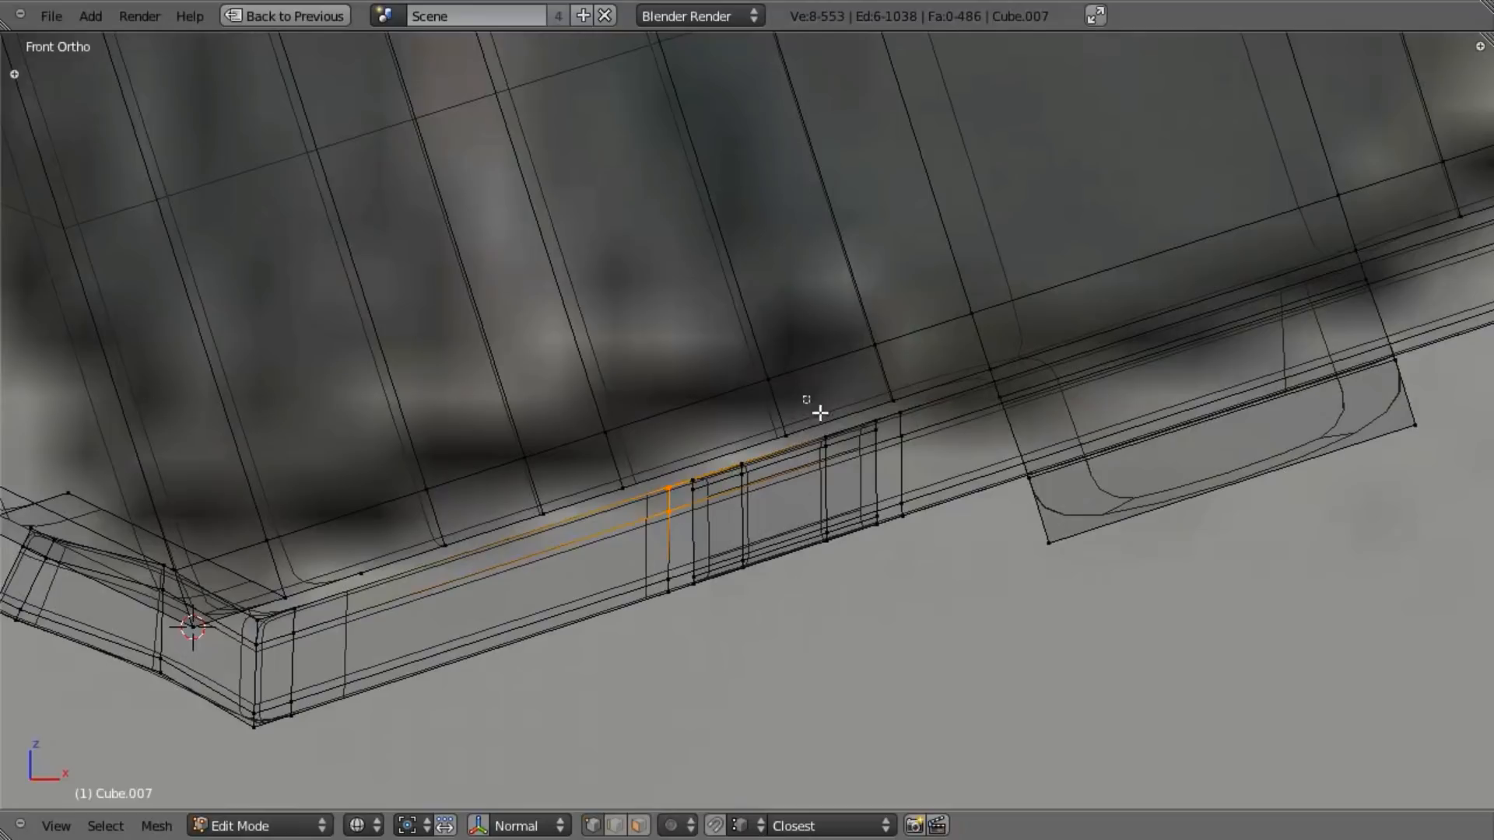
drag(810, 404, 929, 466)
key(b)
key(g)
right_click(792, 518)
key(ctrl+z)
key(ctrl+z)
key(ctrl+z)
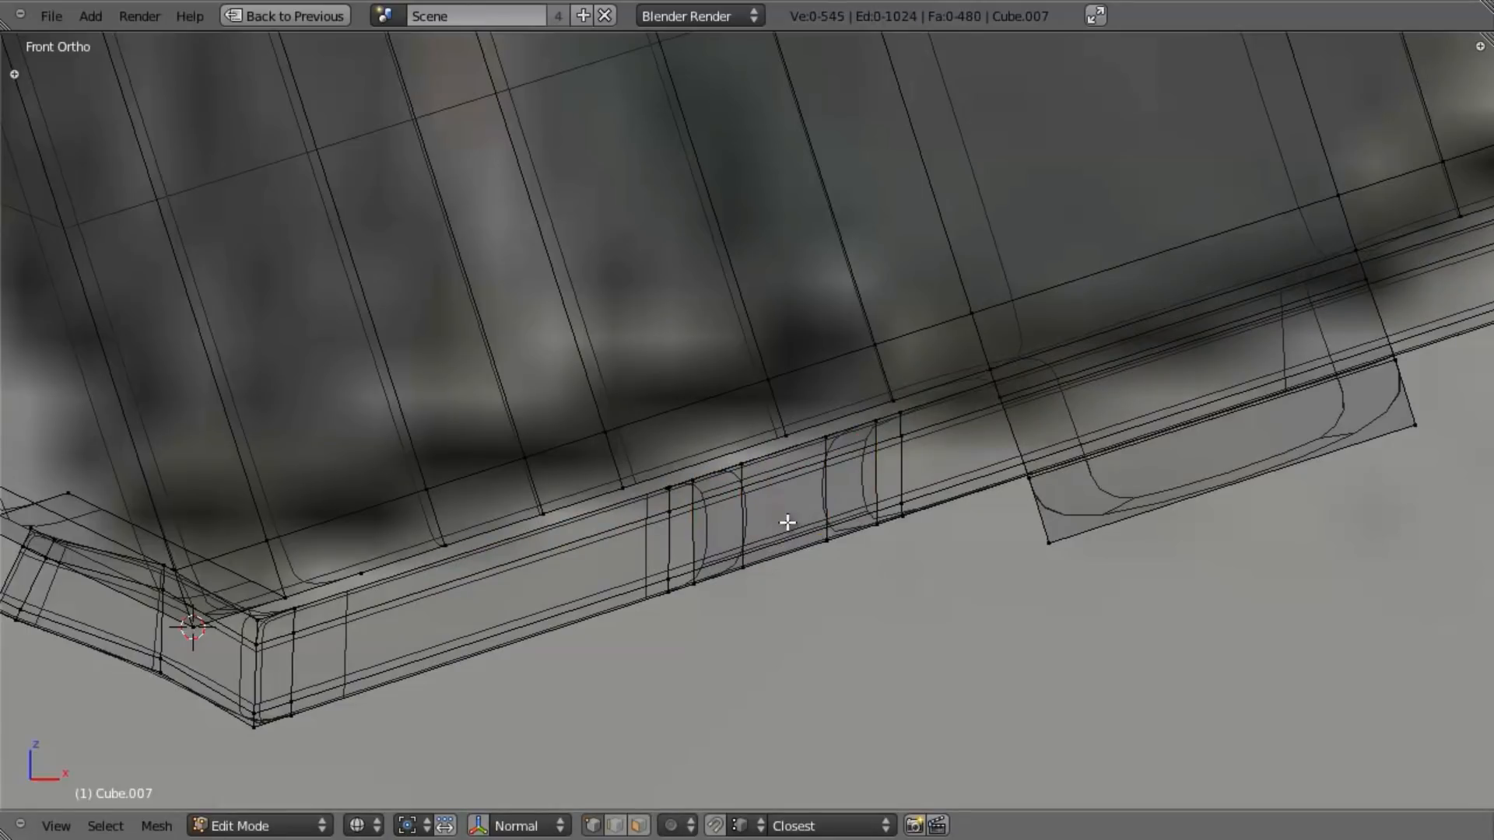
Step: In front view, shift all inner-surface vertices around the hole along the plate so the hole's wall follows the magazine's slant
drag(658, 459, 754, 554)
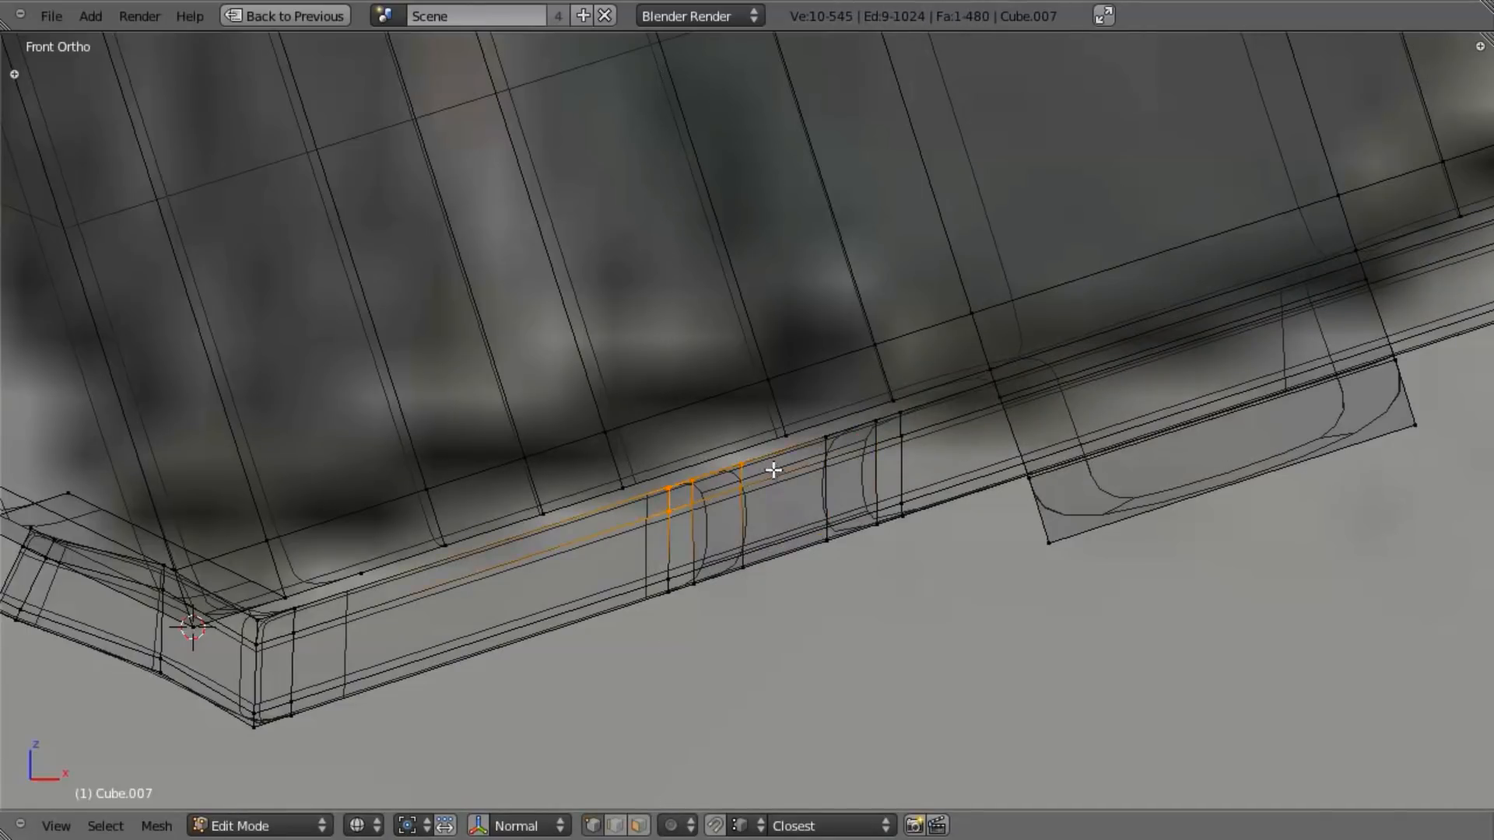
key(b)
drag(904, 474, 907, 477)
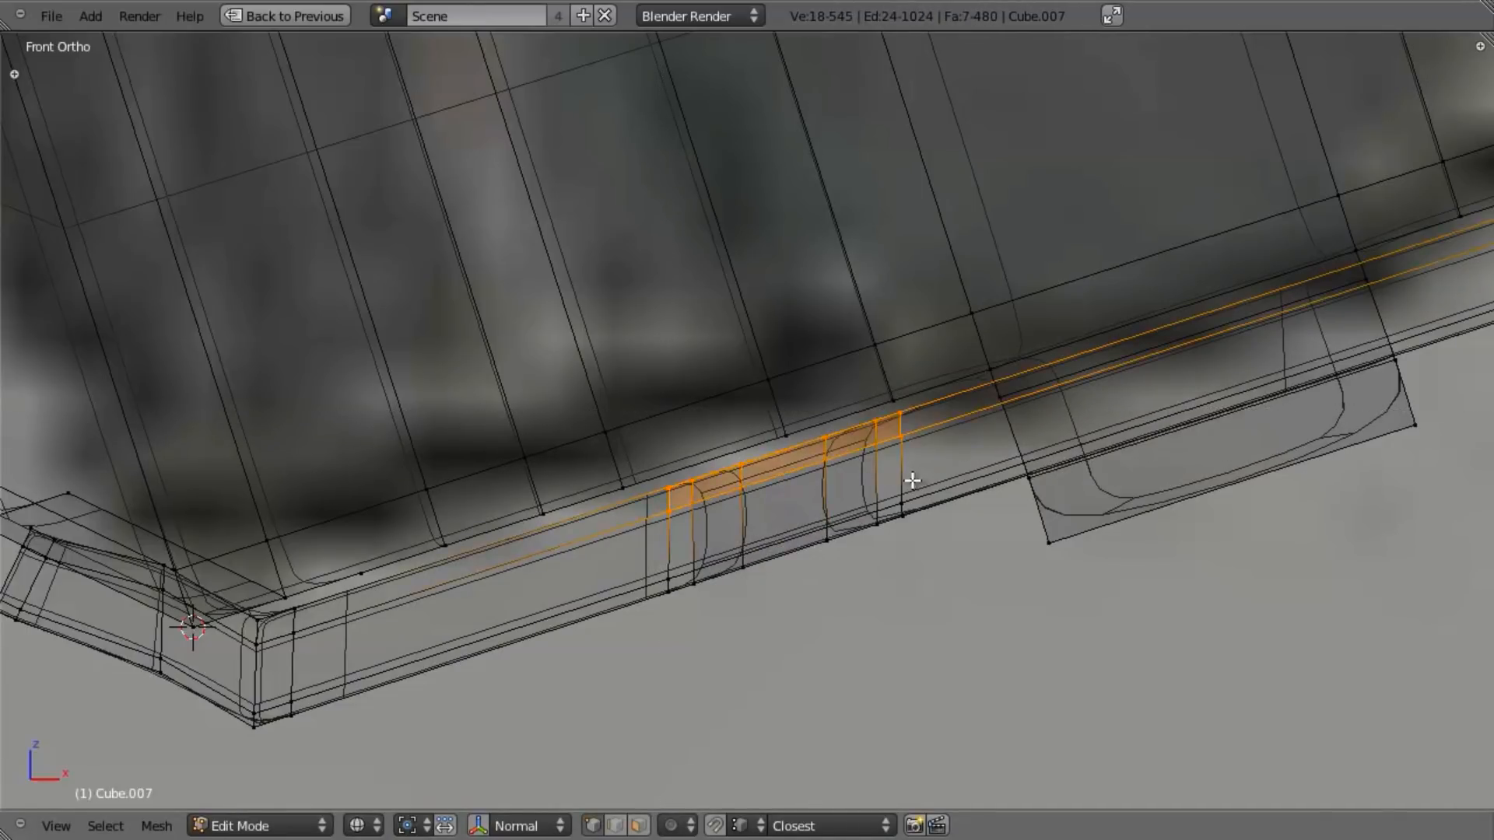
key(g)
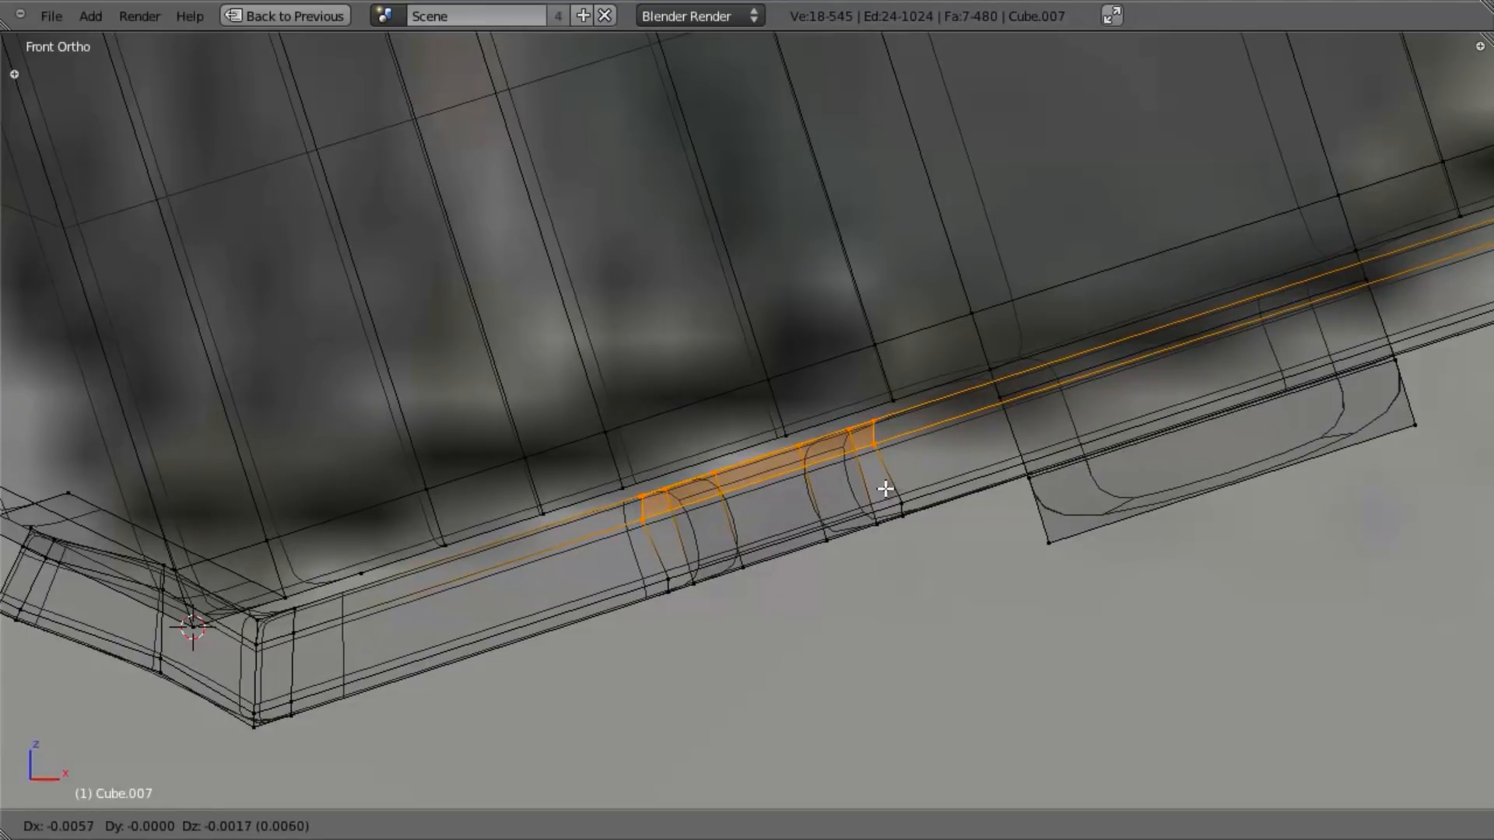
click(886, 490)
key(z)
mouse_move(810, 590)
middle_down()
mouse_move(817, 524)
mouse_move(785, 485)
middle_up()
key(z)
key(KP_1)
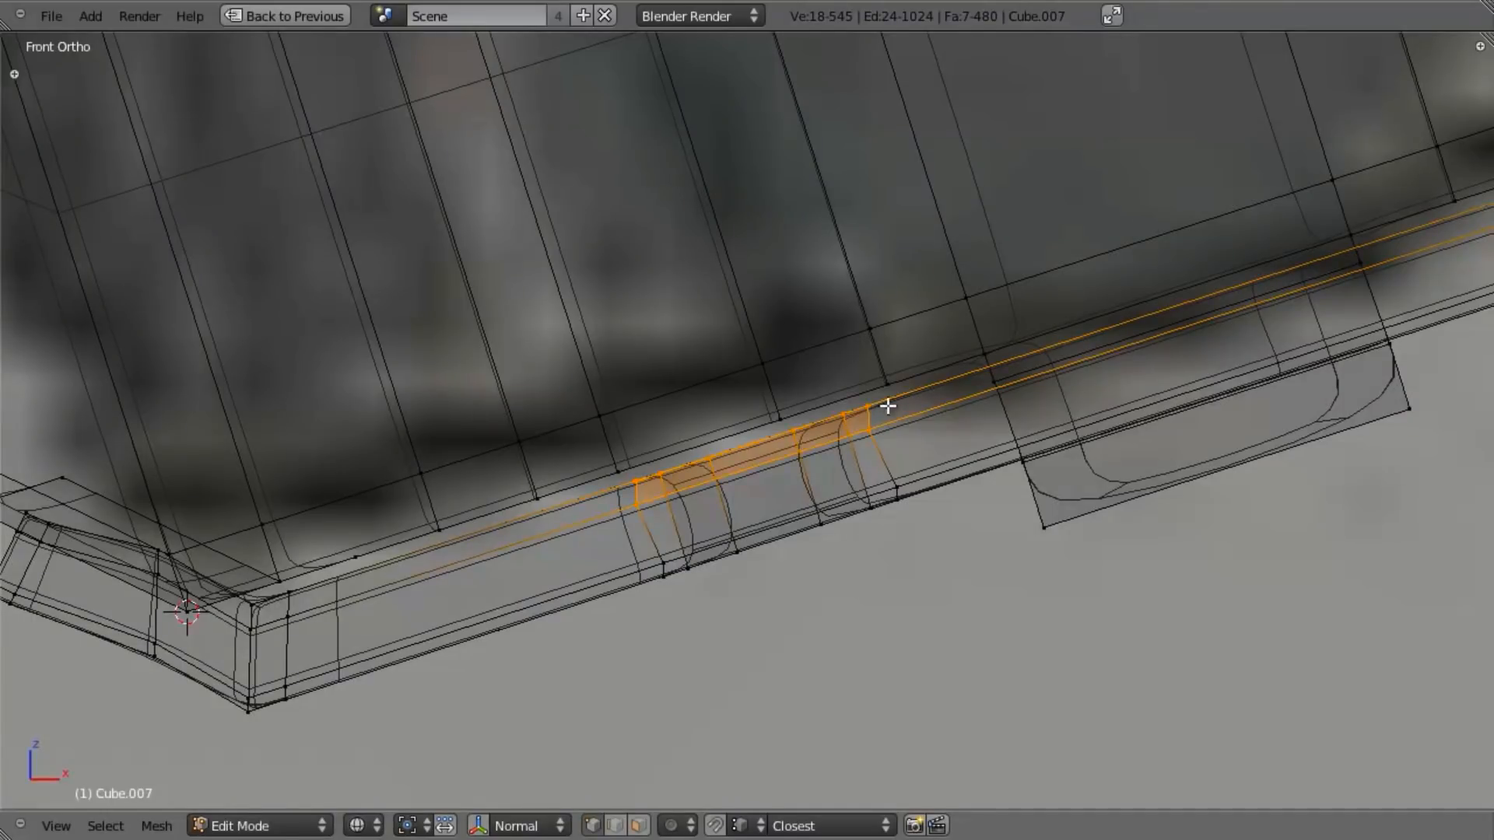
Step: Align the plate's side support vertices on both sides of the hole with the slanted vertical edges
scroll(694, 498, up, 3)
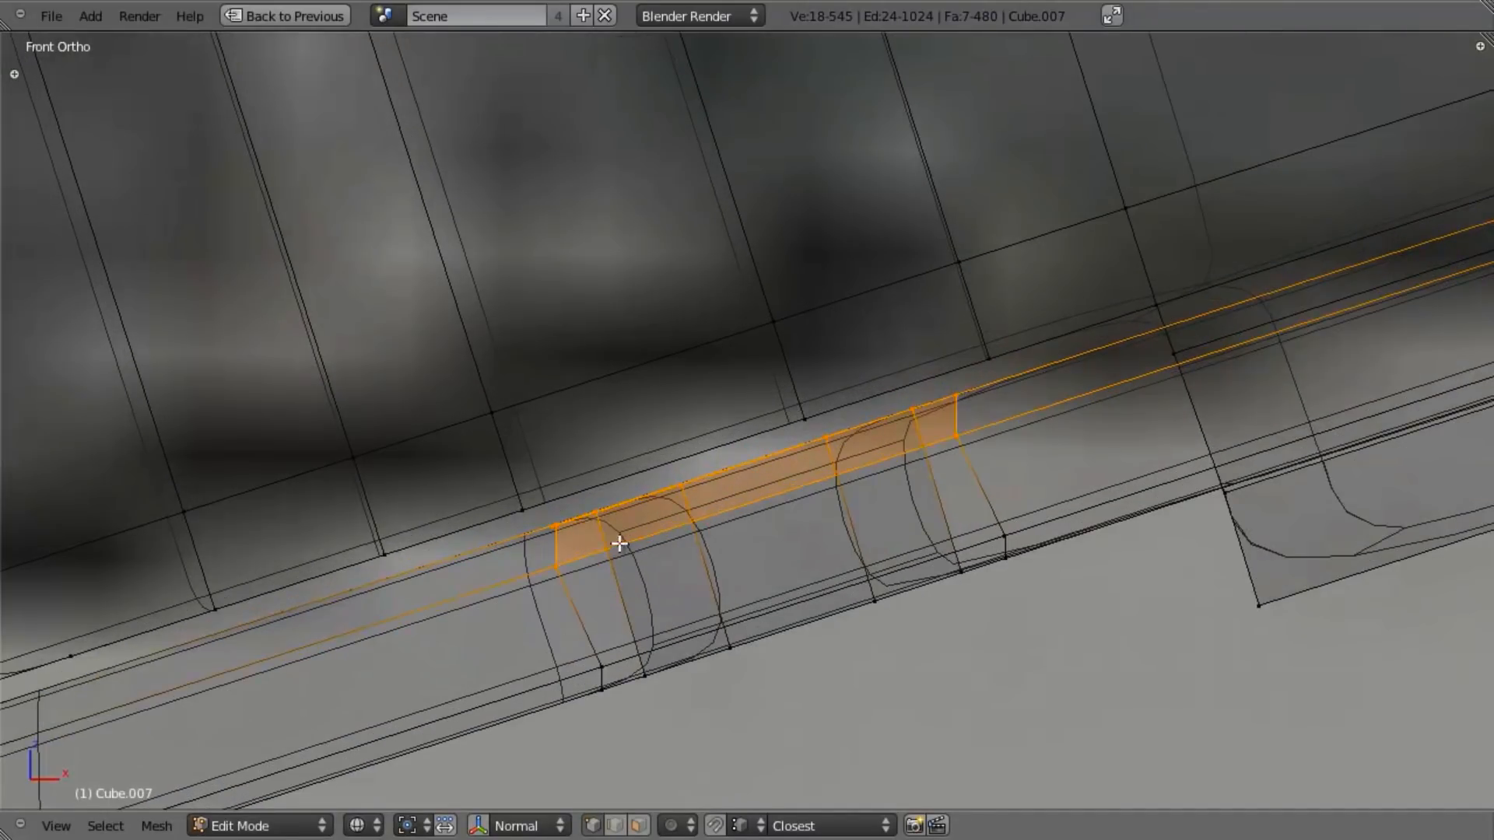
key(a)
key(g)
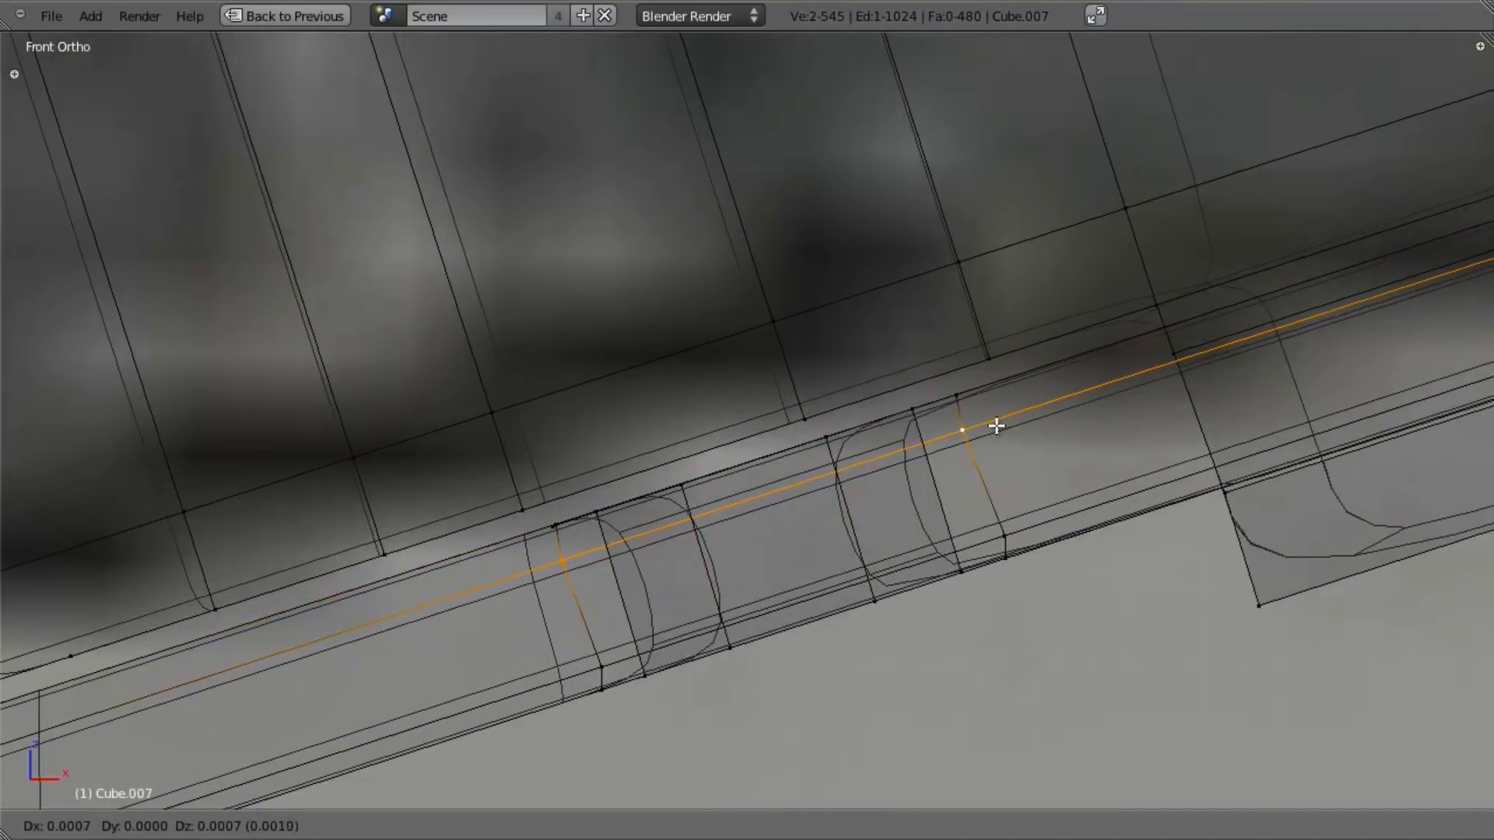
click(1001, 427)
right_click(1003, 534)
key(g)
right_click(591, 664)
shift+right_click(581, 661)
key(g)
click(573, 658)
Step: Cut two supporting edge loops into the slanted hole wall, one close to each rim
key(ctrl+r)
click(706, 566)
click(710, 479)
key(ctrl+r)
click(686, 552)
click(720, 620)
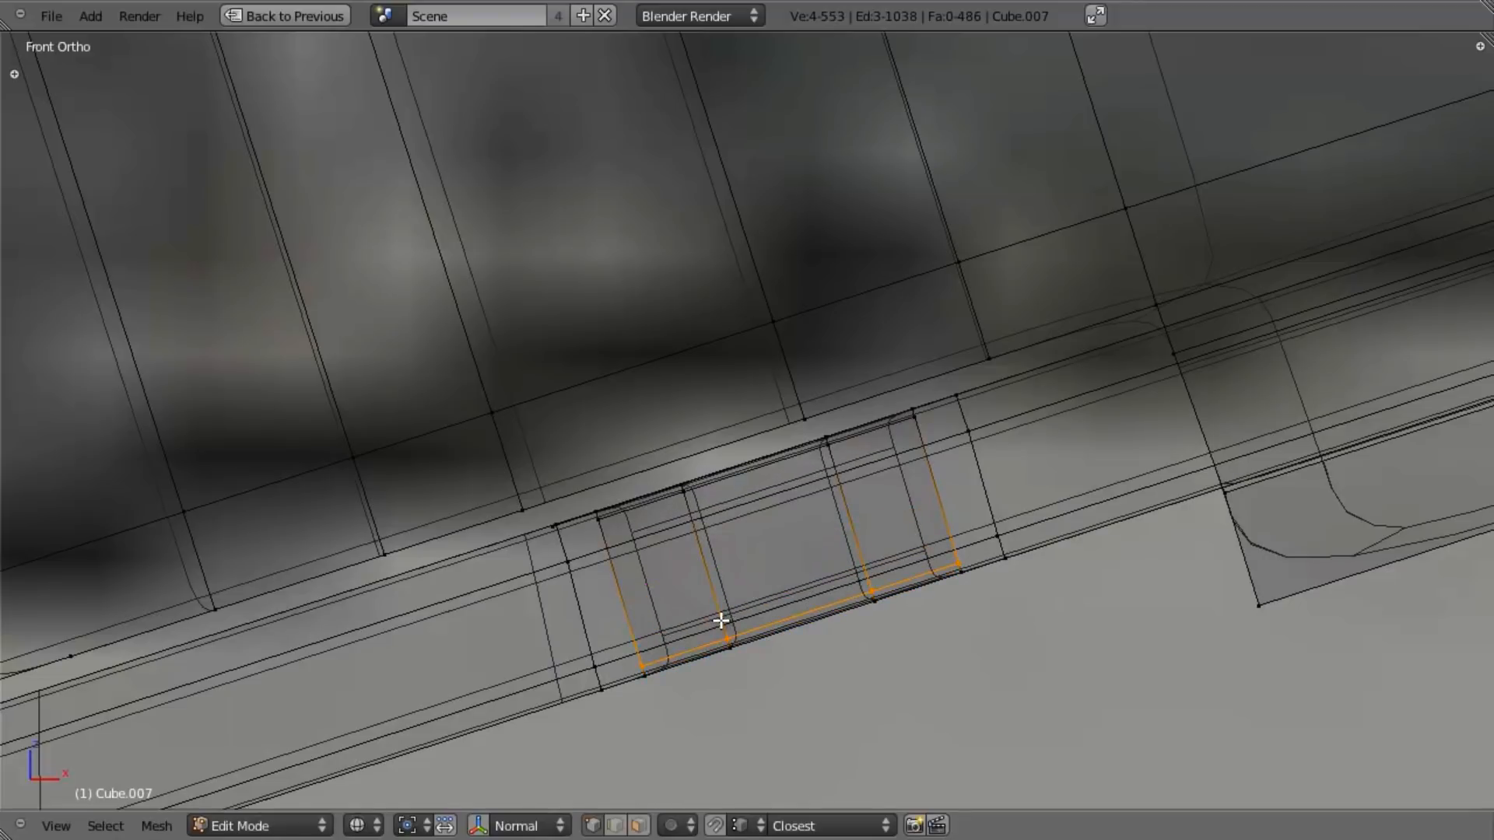
scroll(722, 622, down, 5)
key(z)
mouse_move(744, 670)
middle_down()
mouse_move(731, 290)
mouse_move(729, 319)
mouse_move(838, 319)
mouse_move(746, 175)
mouse_move(678, 267)
mouse_move(781, 382)
middle_up()
key(Tab)
scroll(730, 319, down, 4)
middle_drag(750, 481, 791, 503)
Step: In front view, shift the lower corner vertices at the floor plate's bend so its corner edge slants like the hole
key(KP_1)
key(z)
scroll(726, 487, up, 4)
key(Tab)
scroll(791, 504, up, 5)
key(a)
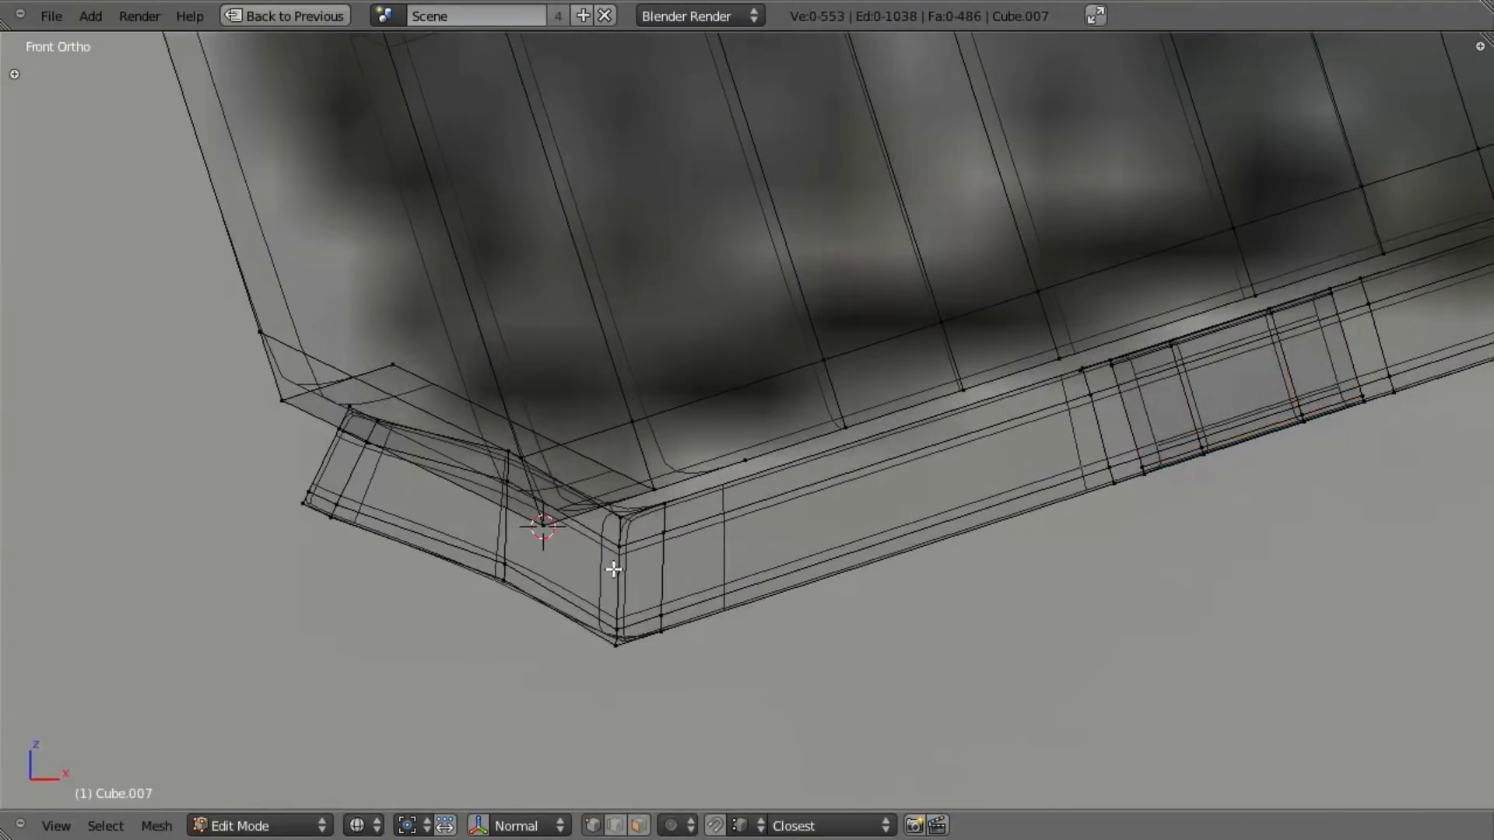
key(g)
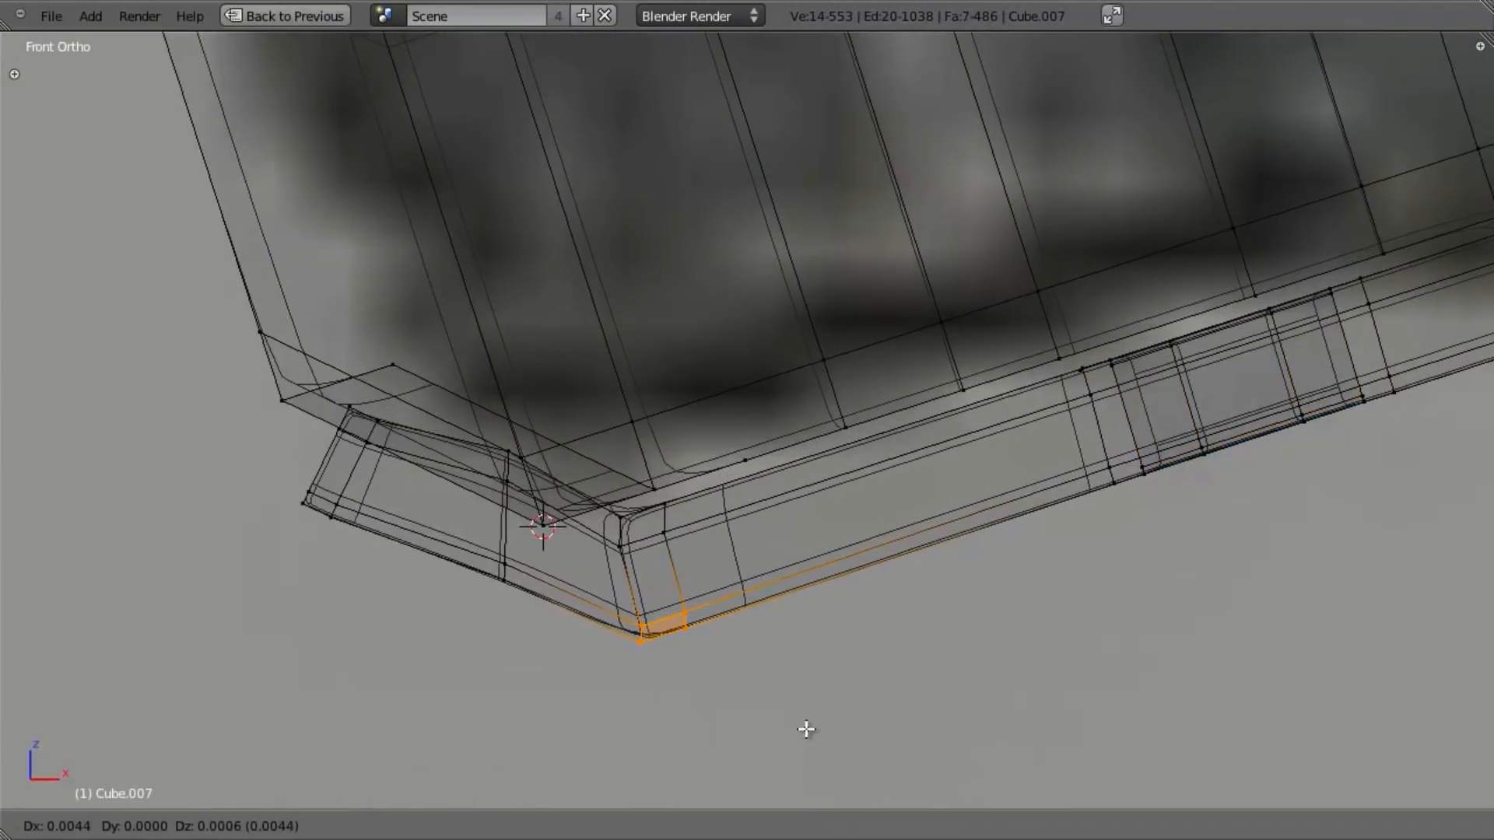
click(809, 727)
key(a)
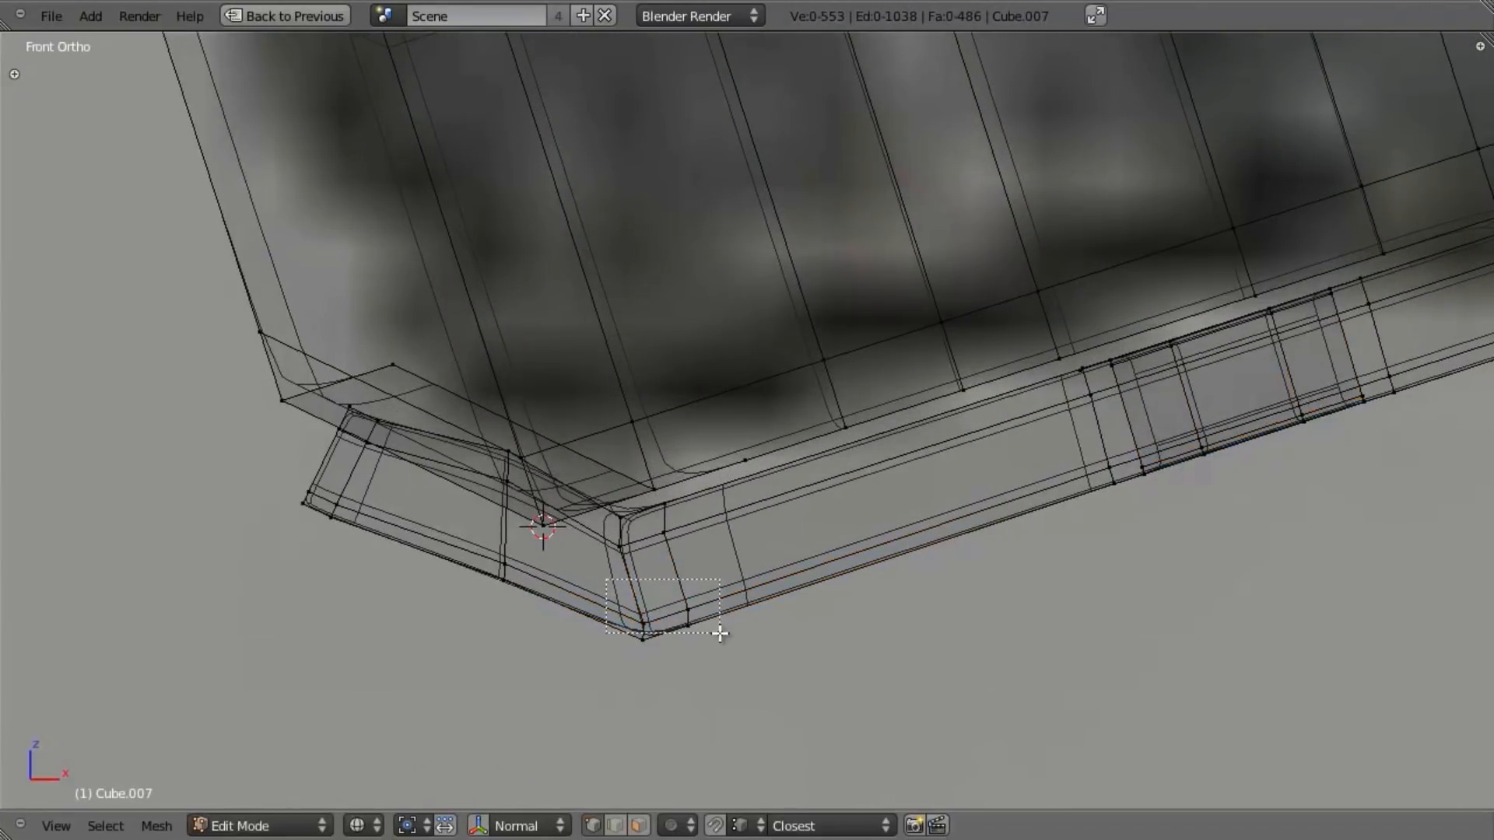
Step: Adjust the upper vertices at the plate's bend to line up with the slanted corner edge
drag(659, 635, 654, 634)
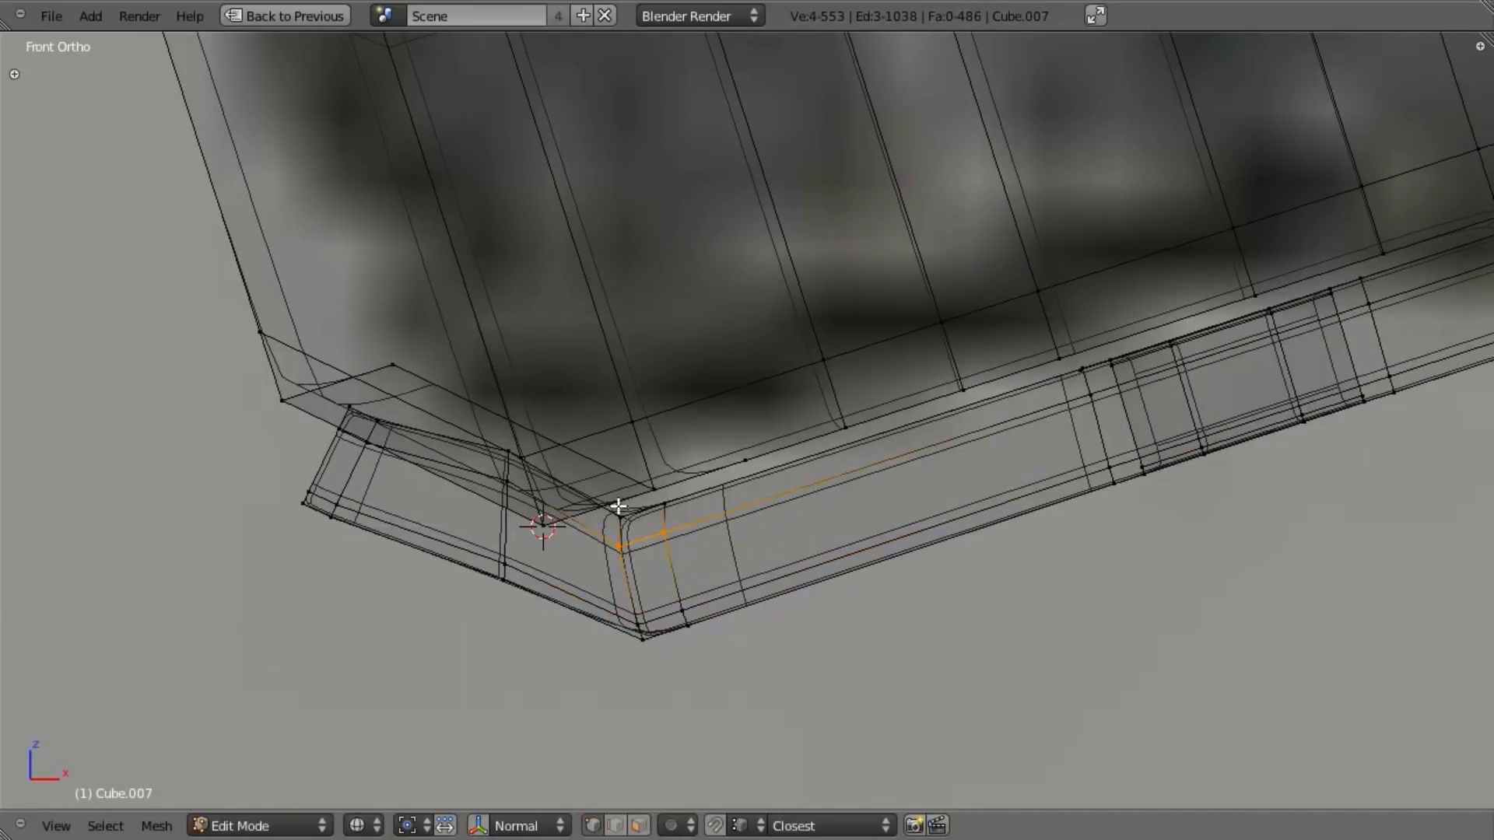
key(g)
click(666, 526)
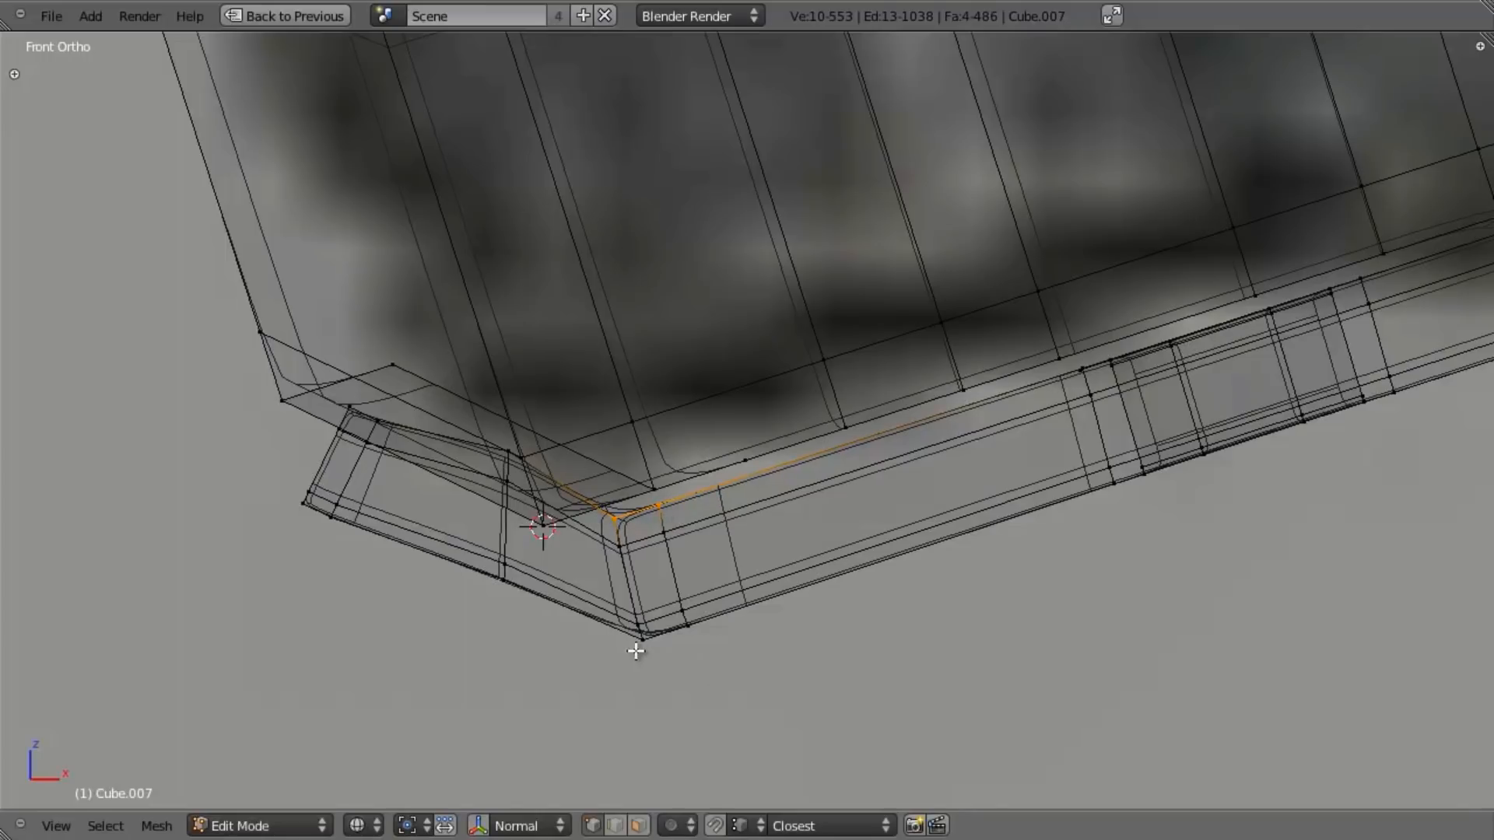
key(a)
Step: Move the lower vertices at the middle crease of the plate's angled end tab to refine its profile
key(z)
key(z)
key(b)
drag(486, 534, 531, 654)
key(g)
click(532, 631)
key(z)
middle_drag(573, 647, 769, 452)
key(Tab)
scroll(718, 594, down, 6)
mouse_move(716, 593)
middle_down()
mouse_move(781, 333)
mouse_move(660, 386)
middle_up()
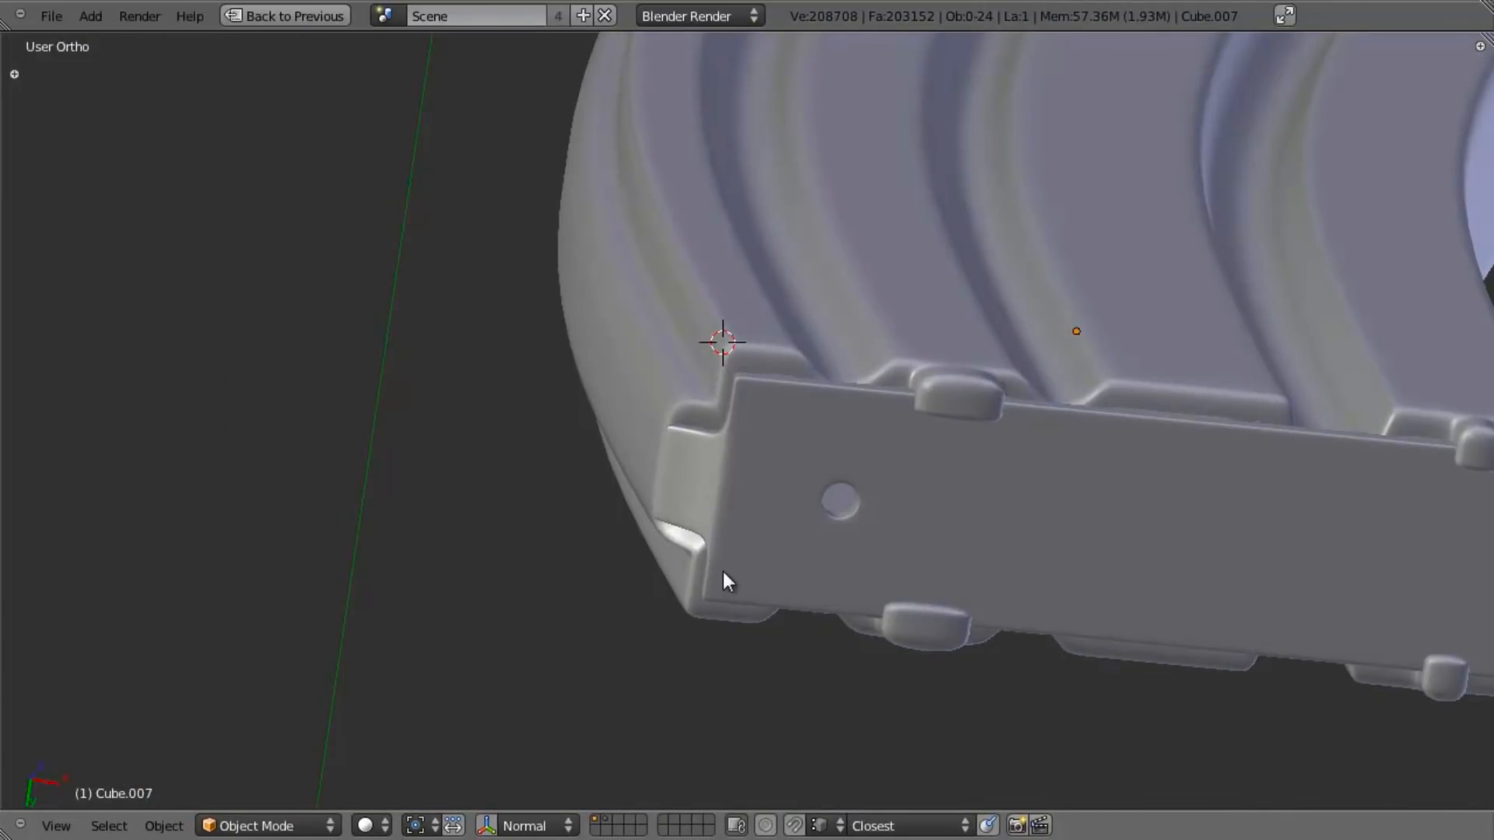
middle_drag(753, 511, 787, 423)
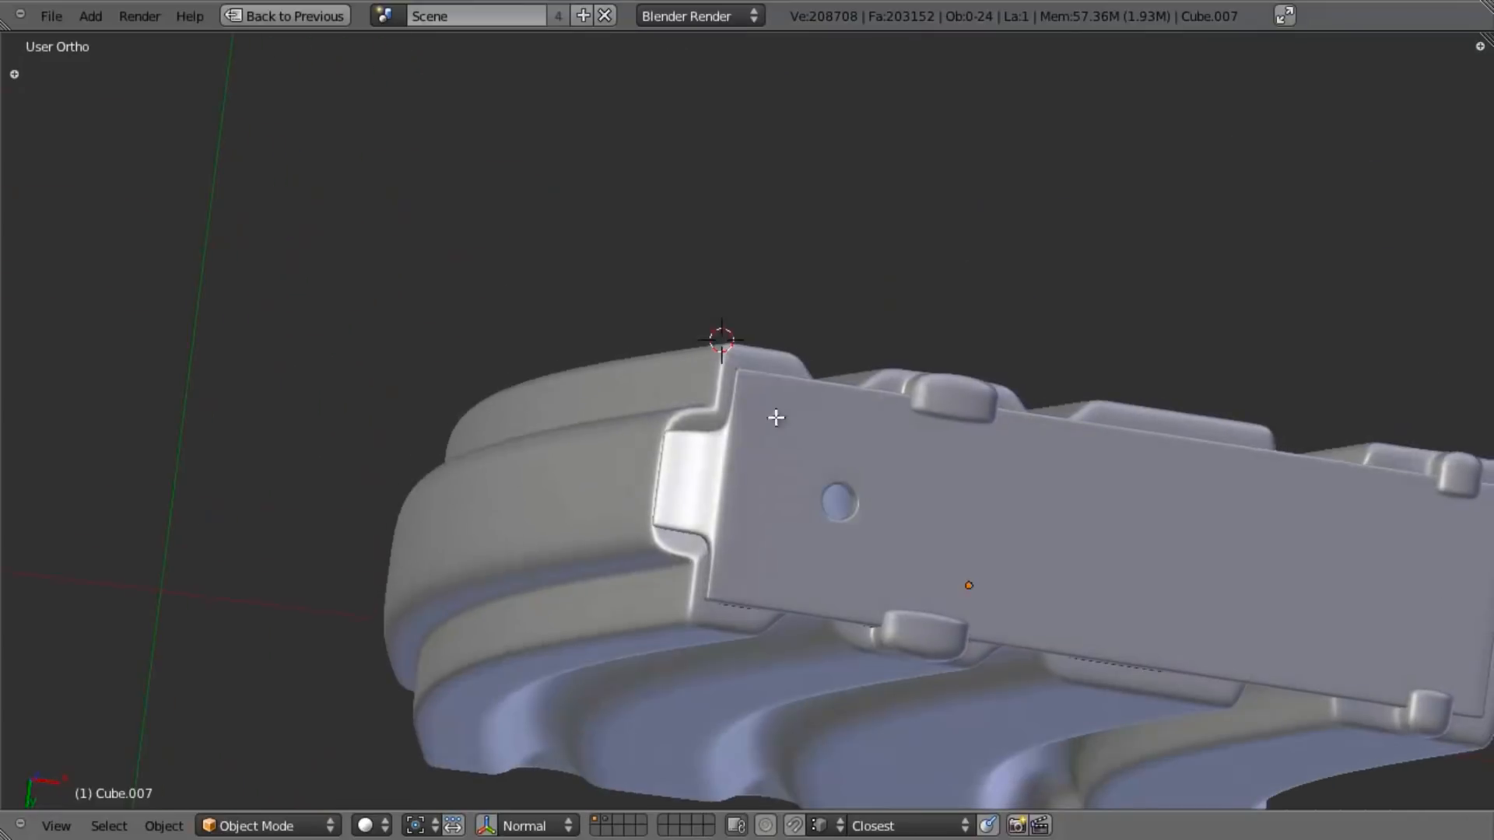
Step: Edge-slide the crosswise loop near the free end of the plate's angled tab
key(Tab)
scroll(786, 423, up, 4)
middle_drag(638, 498, 614, 483)
alt+right_click(608, 467)
key(ctrl+e)
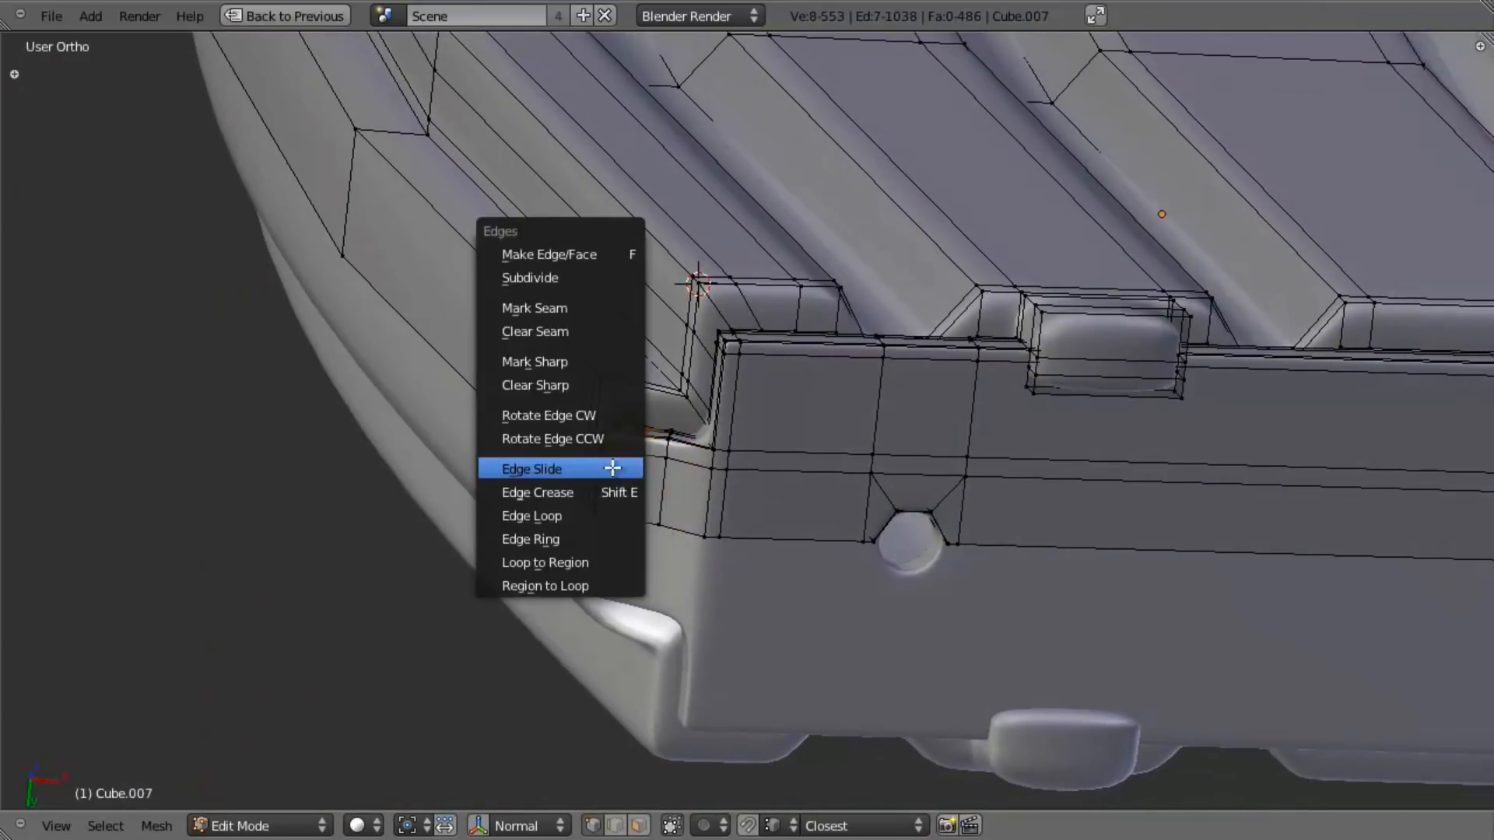
click(615, 560)
click(619, 470)
scroll(620, 470, up, 3)
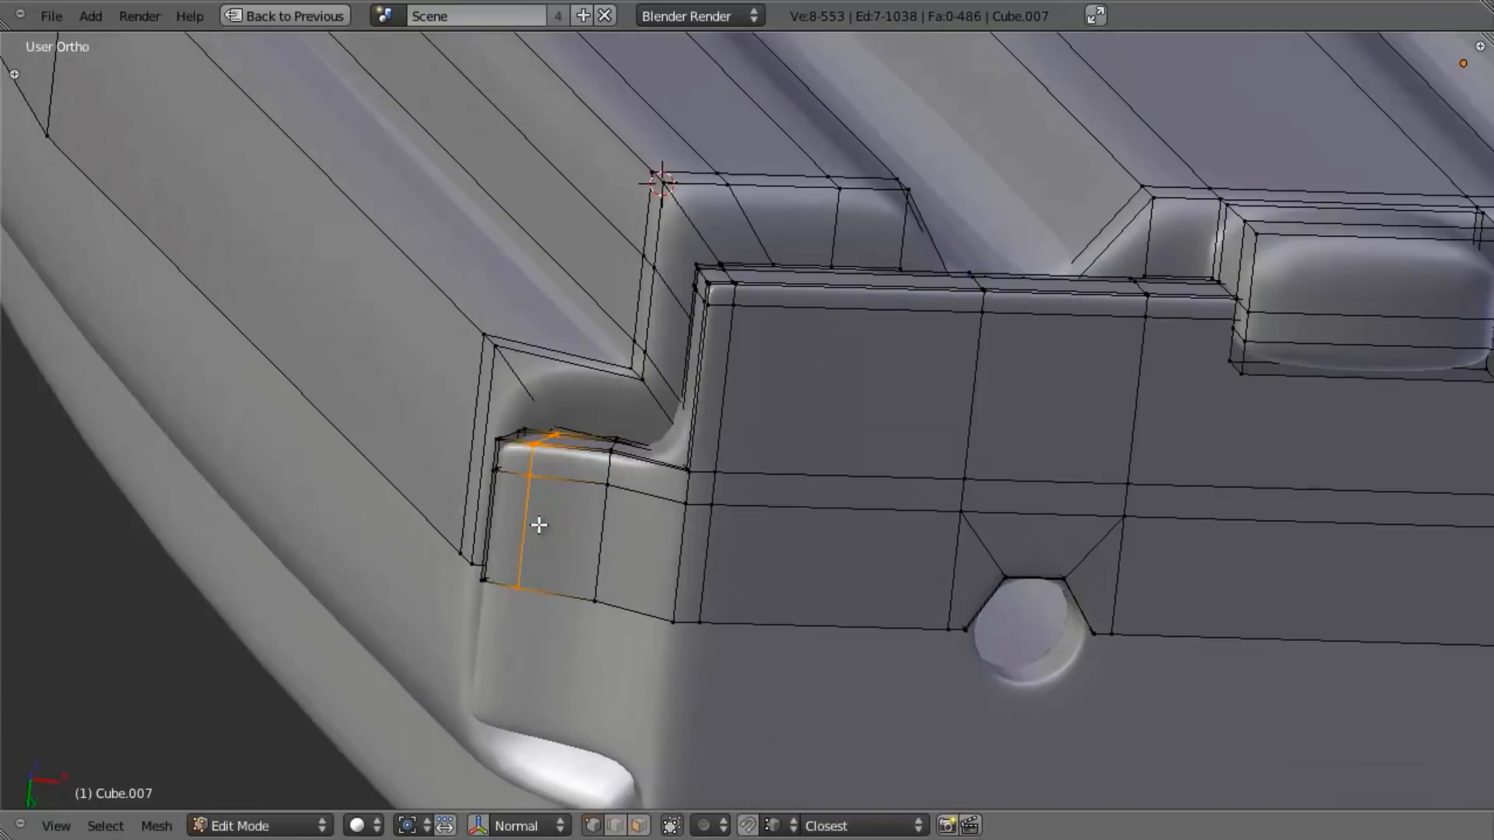
Step: Move the side-corner vertices at the angled tab's free end inward along Y to taper the tab
scroll(475, 511, up, 4)
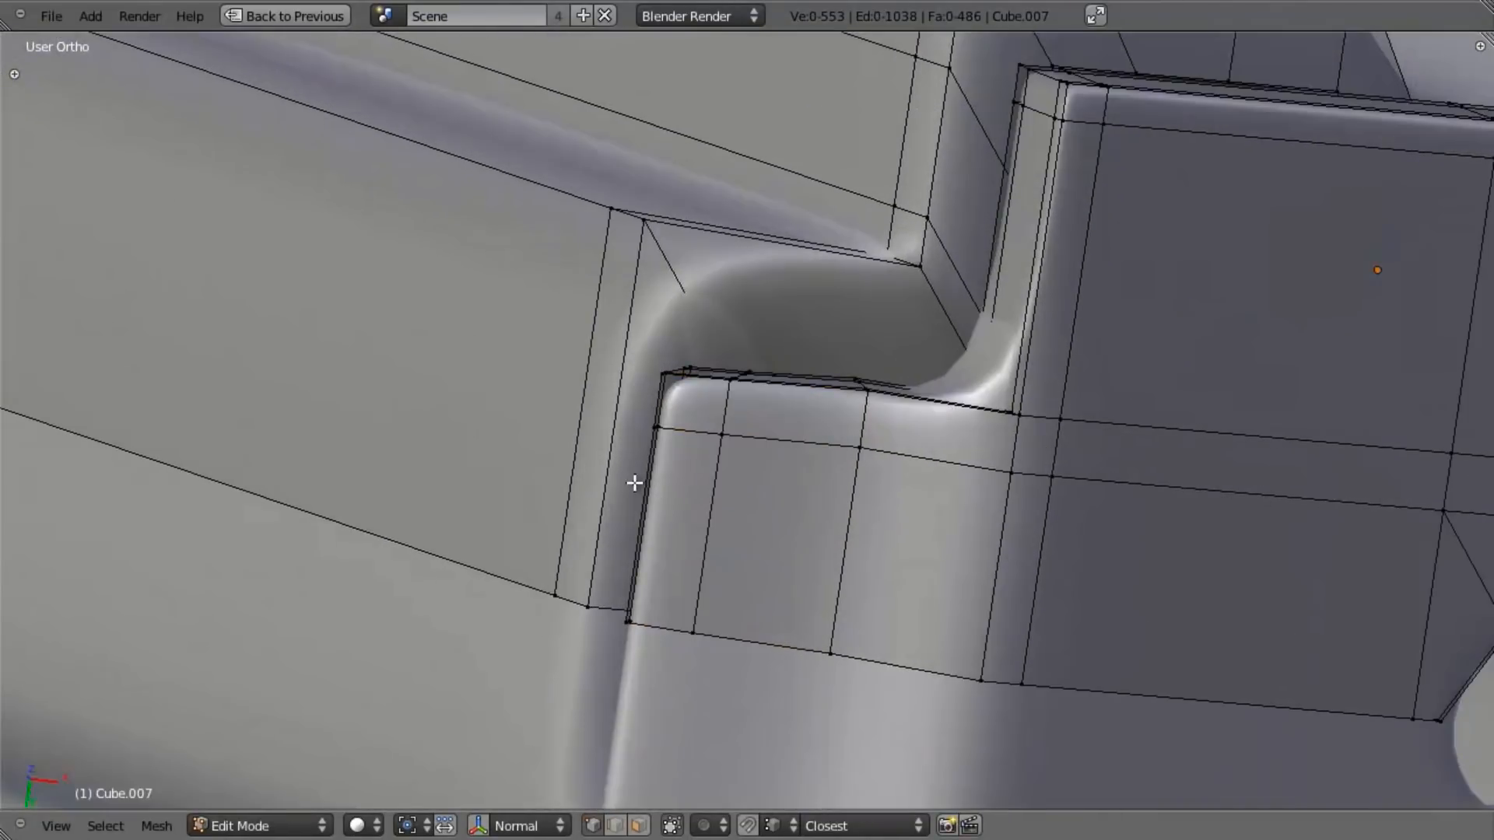
alt+right_click(654, 479)
key(z)
key(a)
key(b)
drag(643, 342, 677, 393)
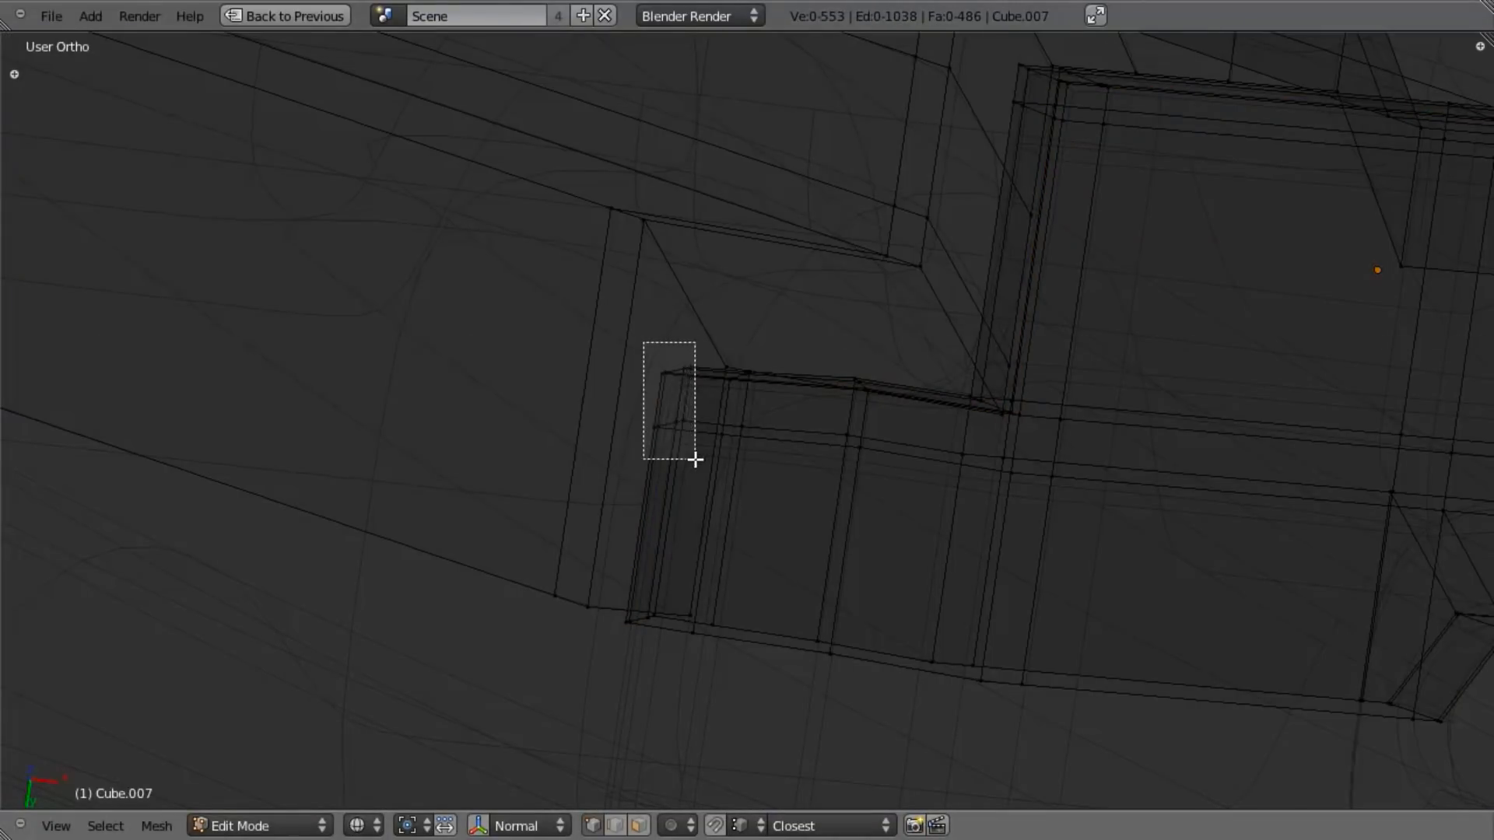
drag(695, 460, 695, 460)
drag(663, 678, 663, 676)
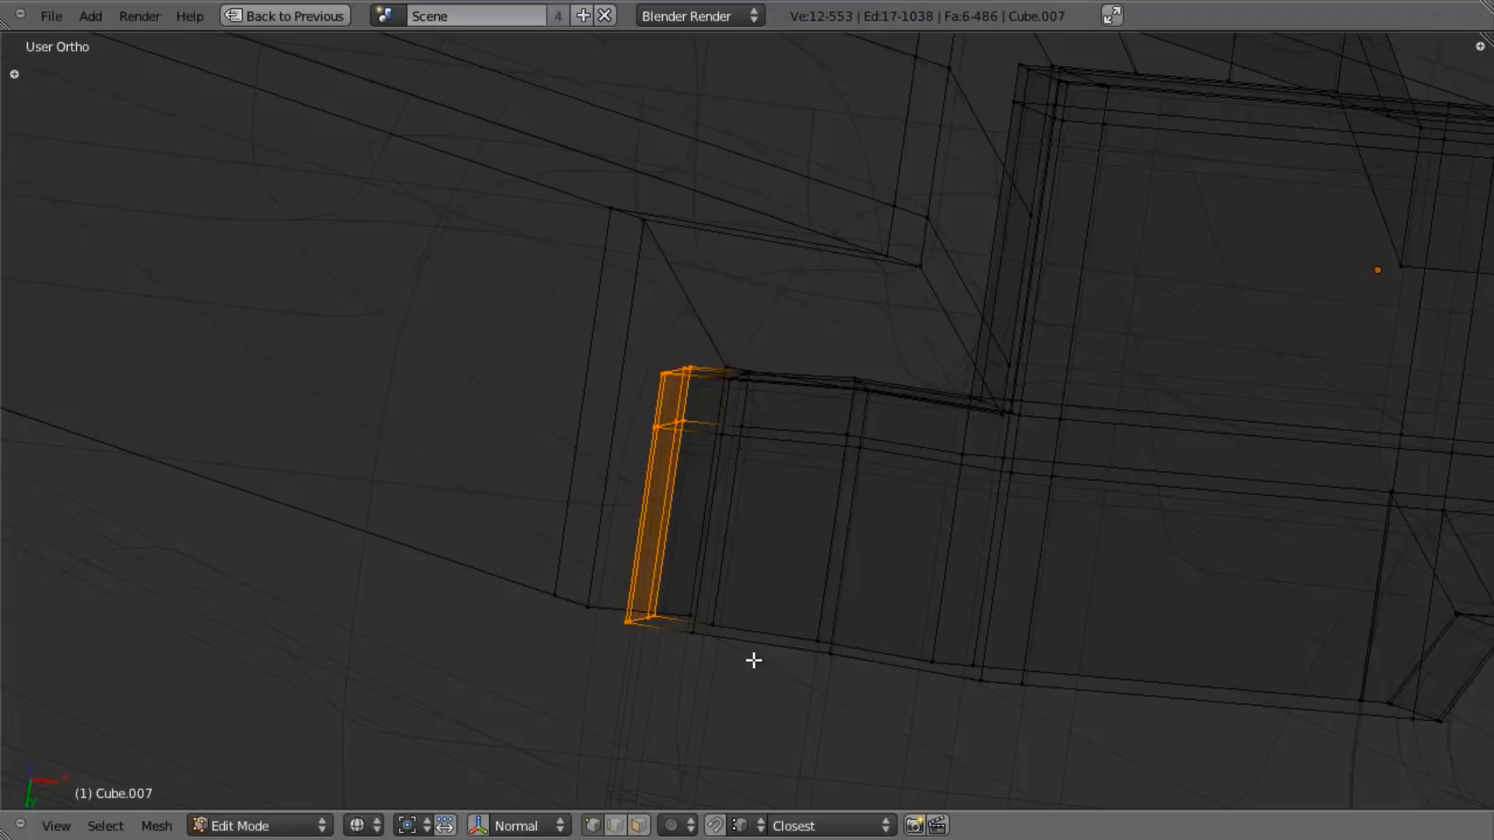
key(g)
key(y)
click(747, 544)
key(z)
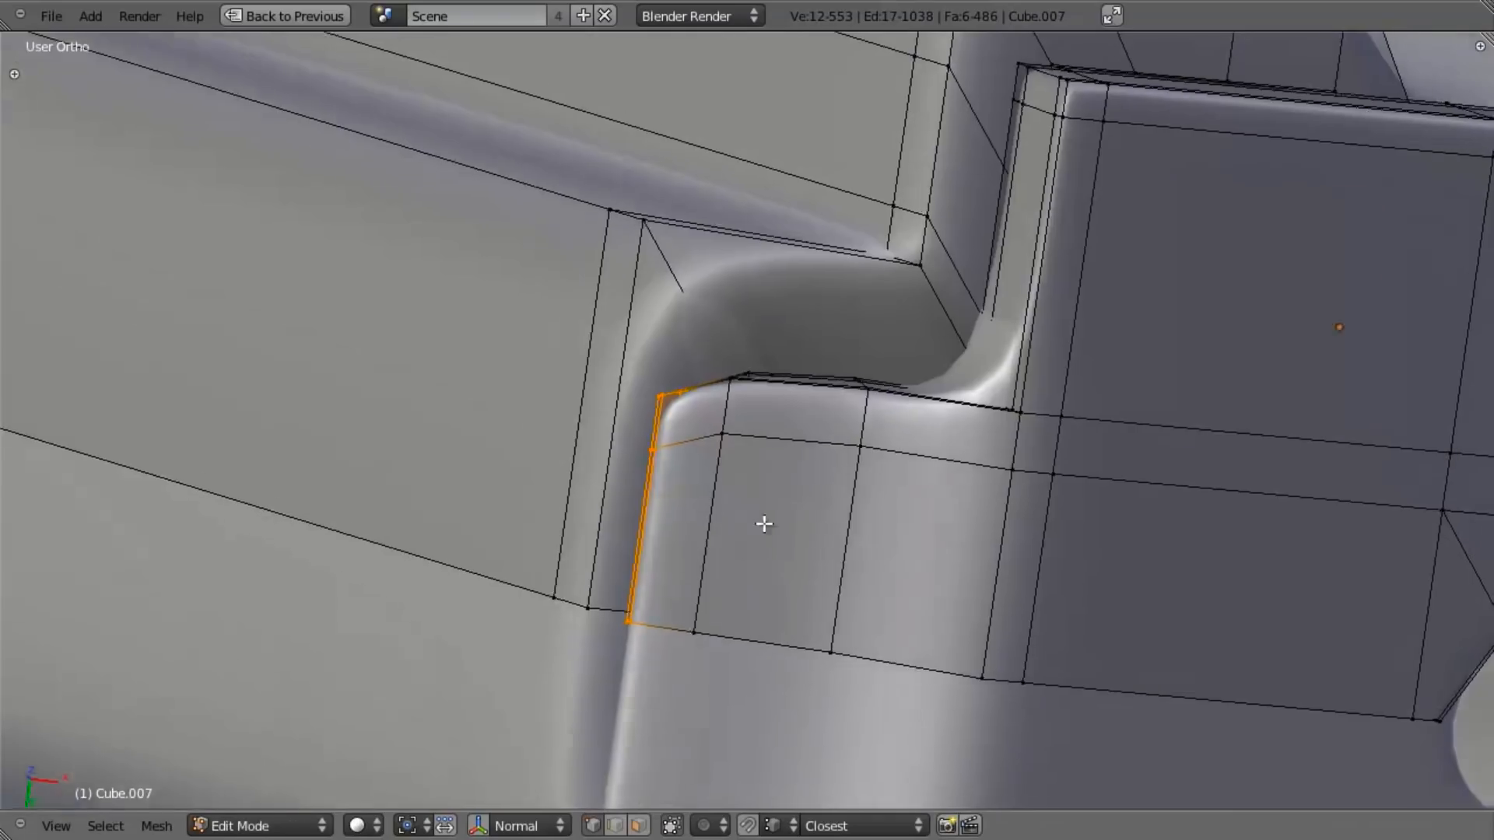
key(Tab)
scroll(750, 540, down, 10)
middle_drag(791, 483, 744, 412)
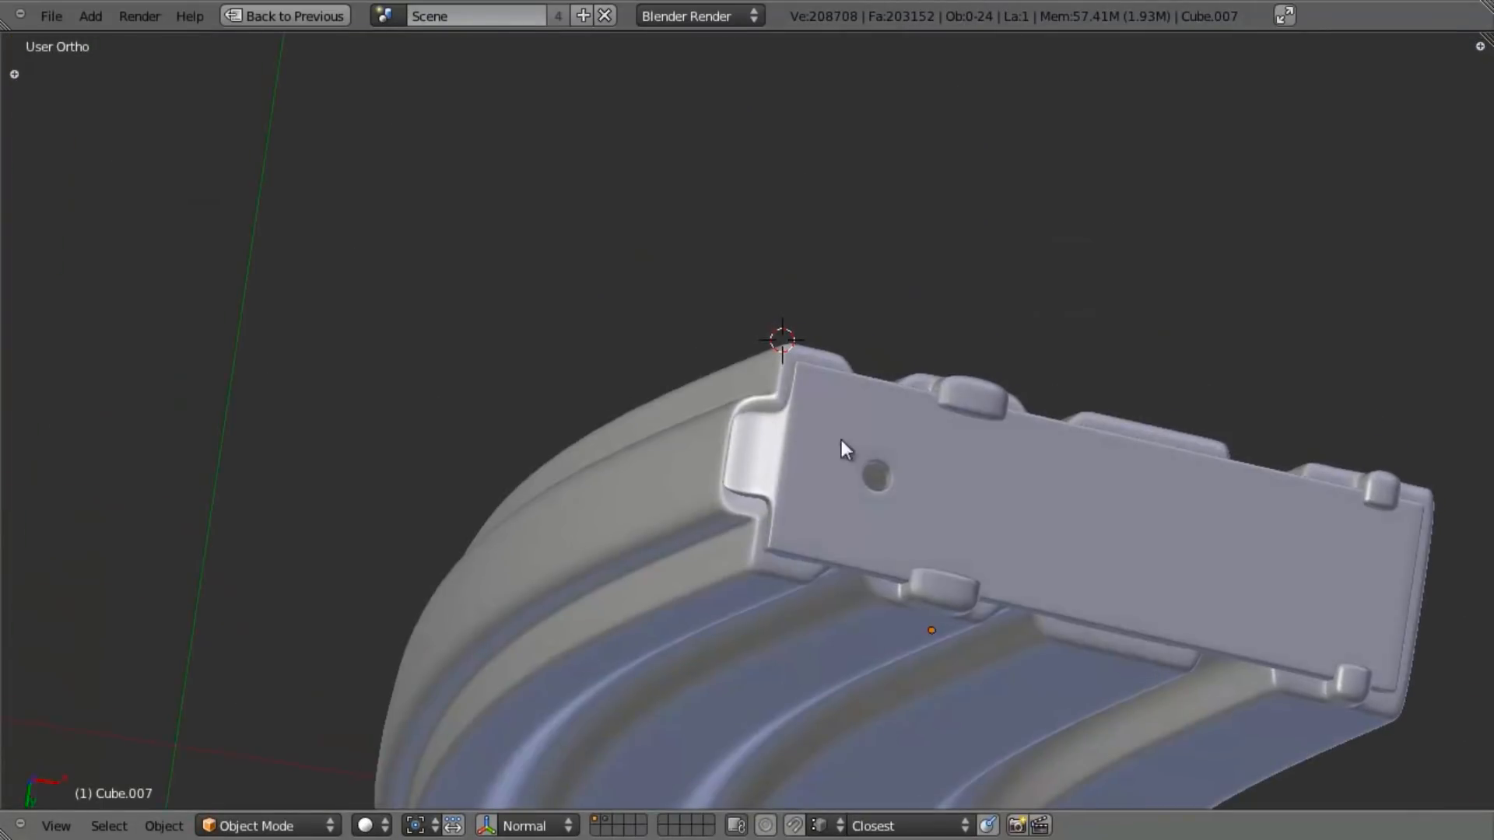
Step: Add an edge loop along the rim of the magazine's open top, between its inner and outer edges
scroll(800, 406, down, 4)
middle_drag(788, 358, 760, 493)
scroll(657, 521, down, 4)
scroll(783, 329, up, 6)
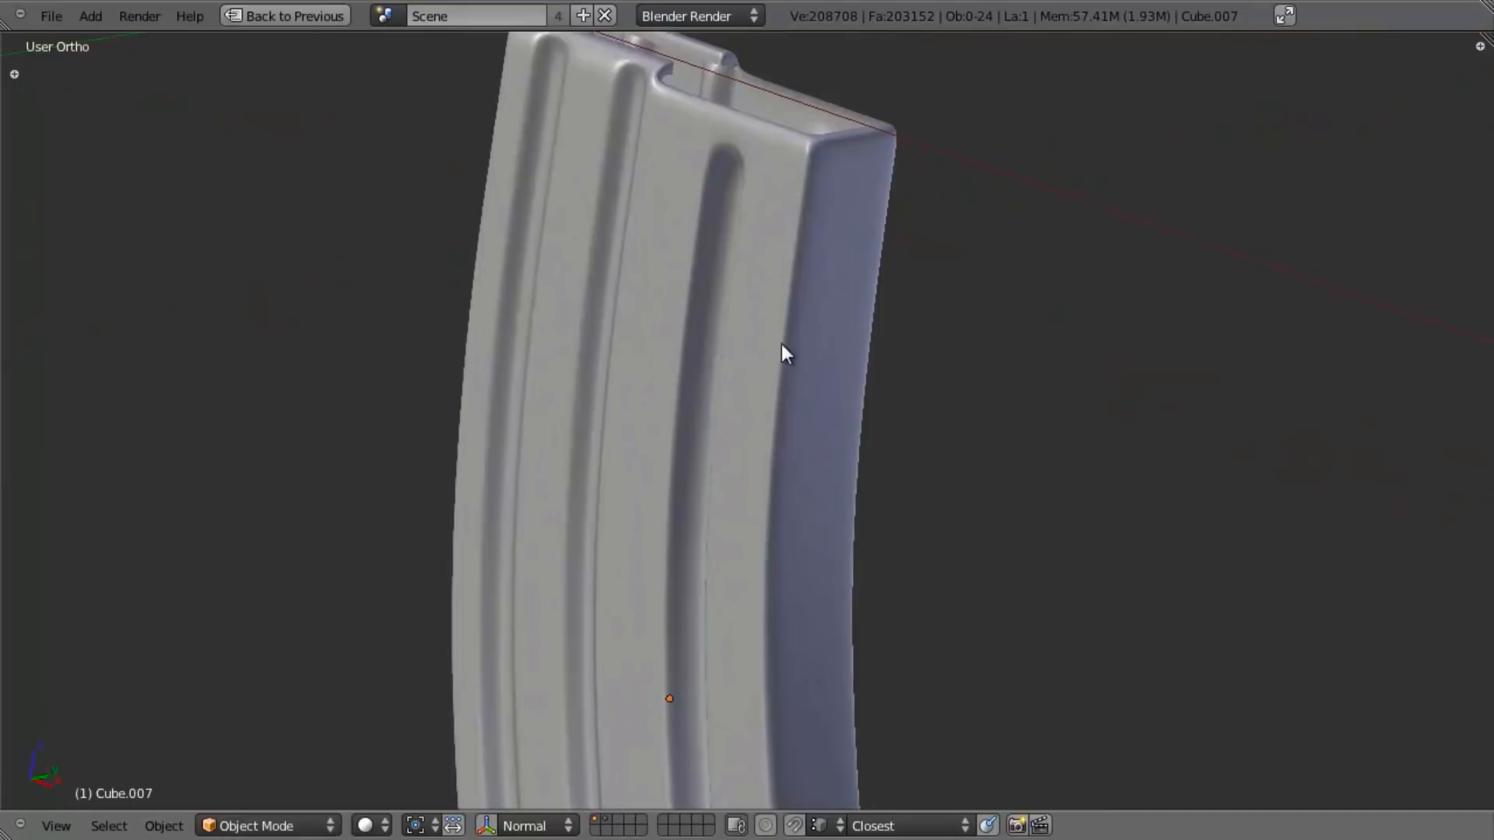
key(Tab)
scroll(771, 428, up, 2)
scroll(749, 429, up, 2)
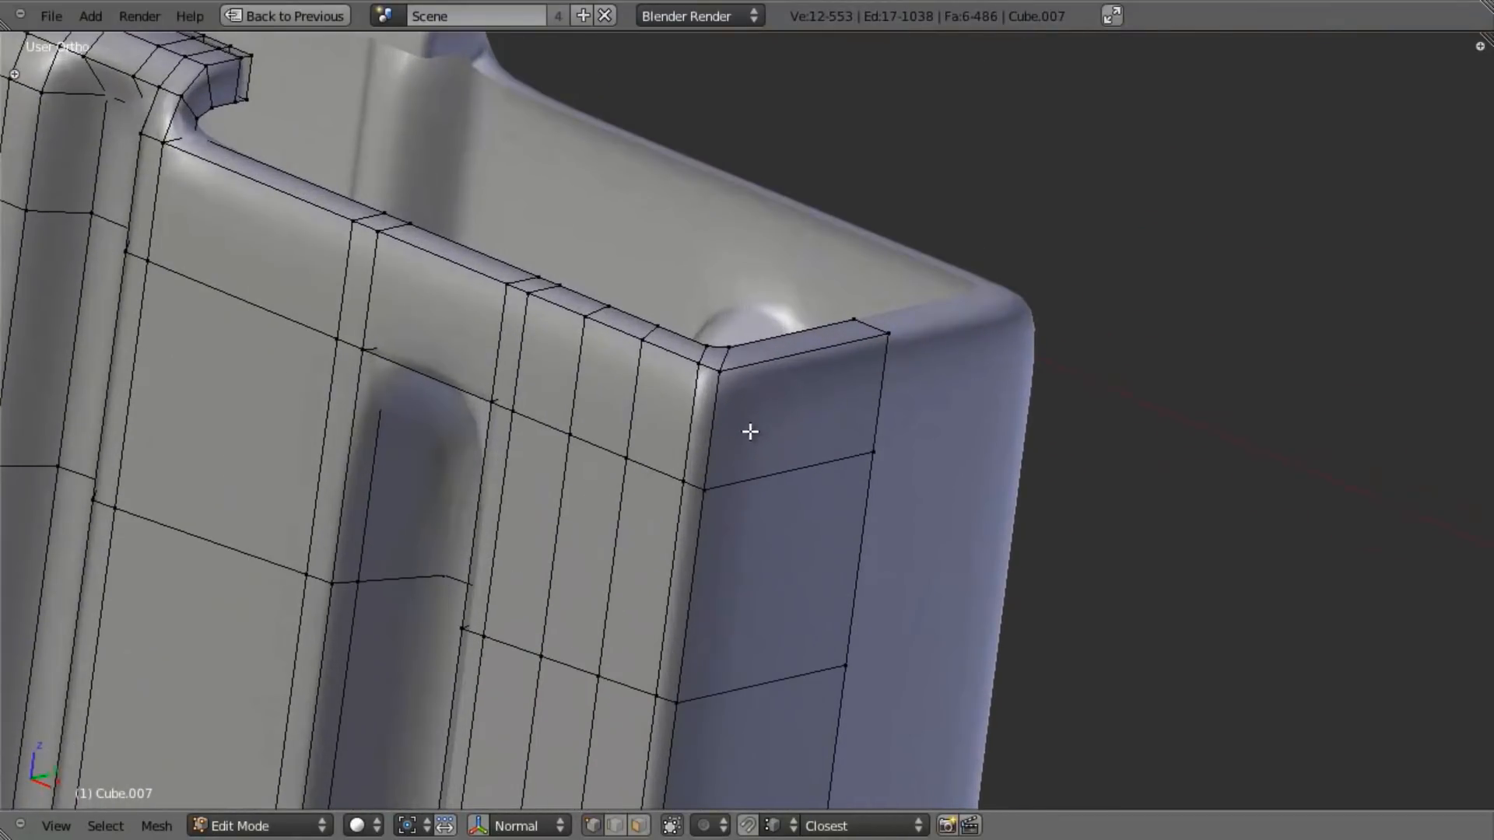
middle_drag(751, 432, 694, 496)
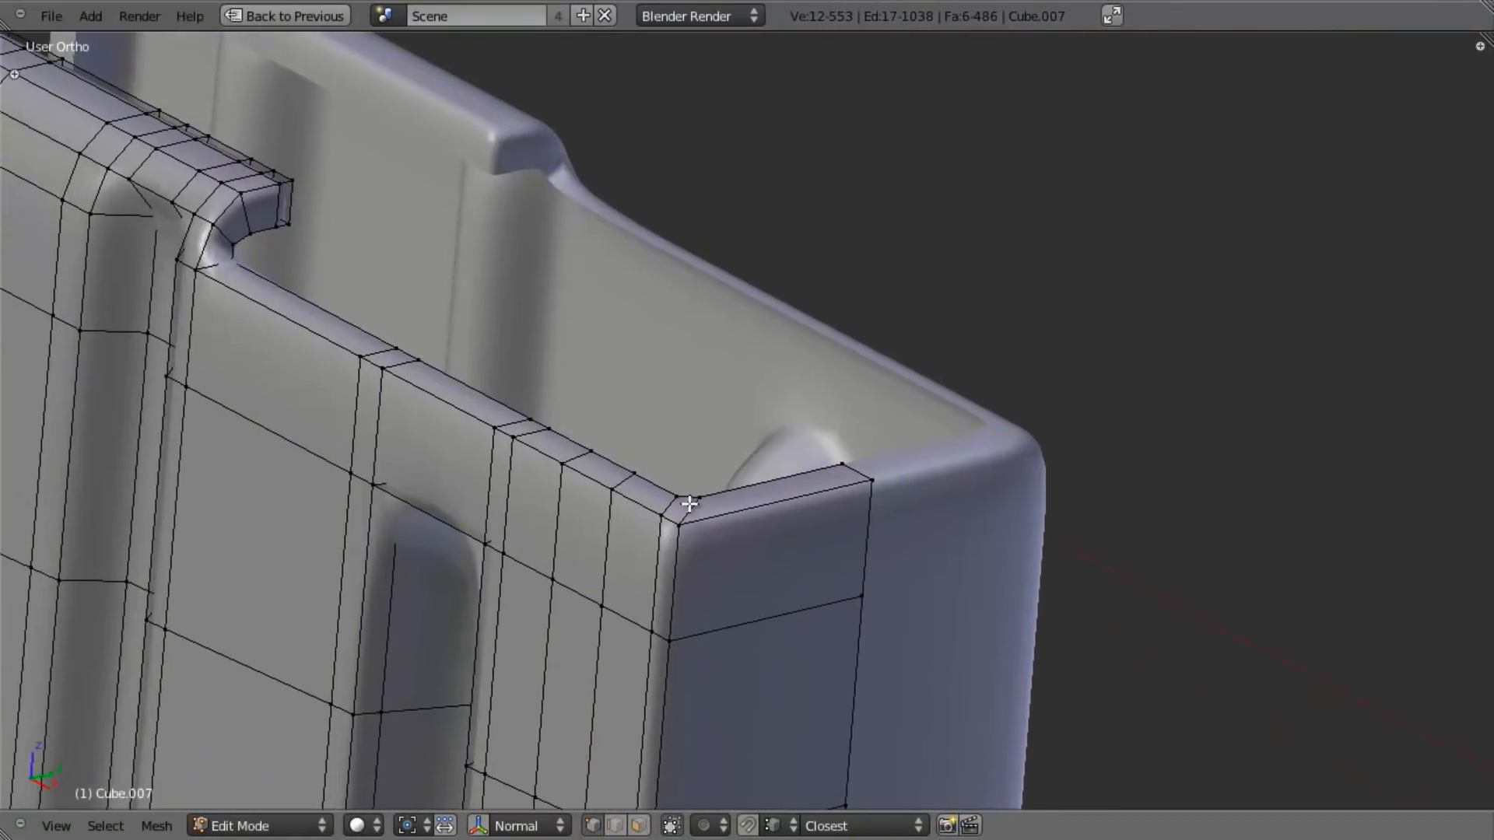
key(ctrl+r)
click(690, 505)
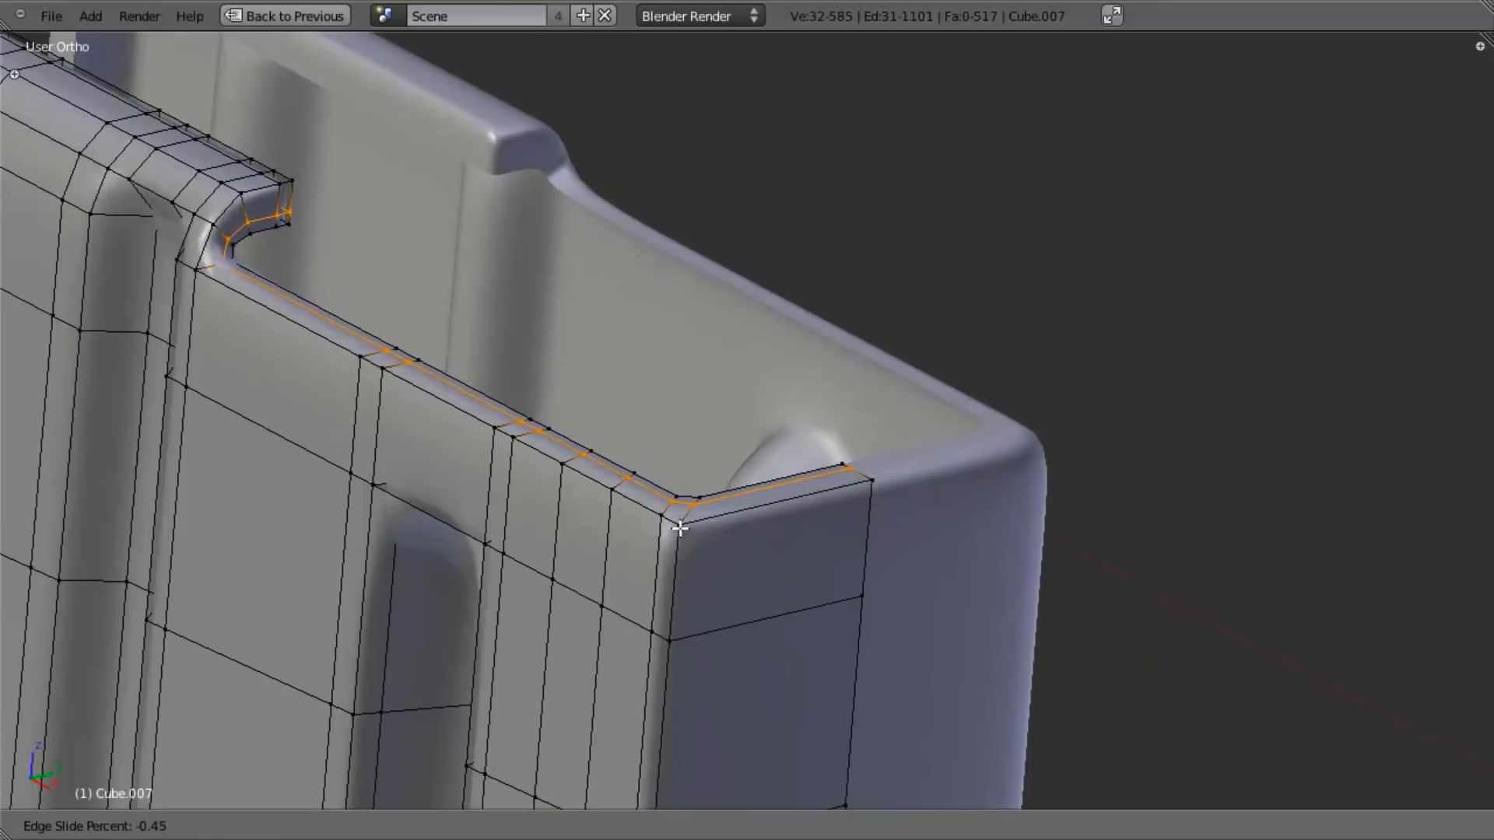
click(687, 520)
key(Tab)
scroll(663, 559, down, 5)
mouse_move(661, 562)
middle_down()
mouse_move(520, 656)
mouse_move(628, 595)
mouse_move(694, 517)
mouse_move(664, 410)
middle_up()
Step: Extrude the inner edge loop of the magazine's open rim and move it down about 0.05 along Z
key(Tab)
key(a)
key(z)
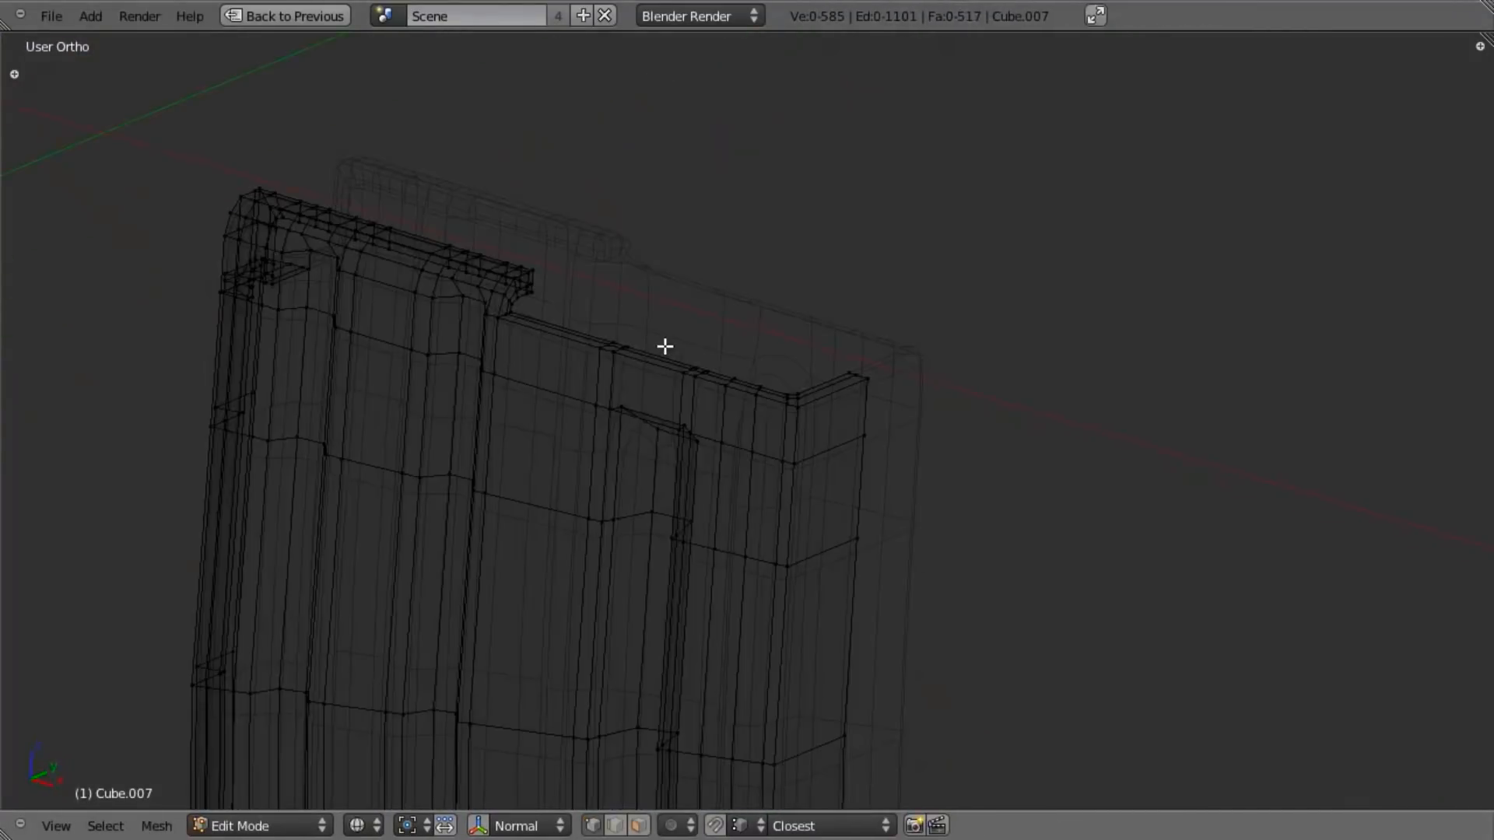
middle_drag(668, 348, 817, 451)
key(KP_3)
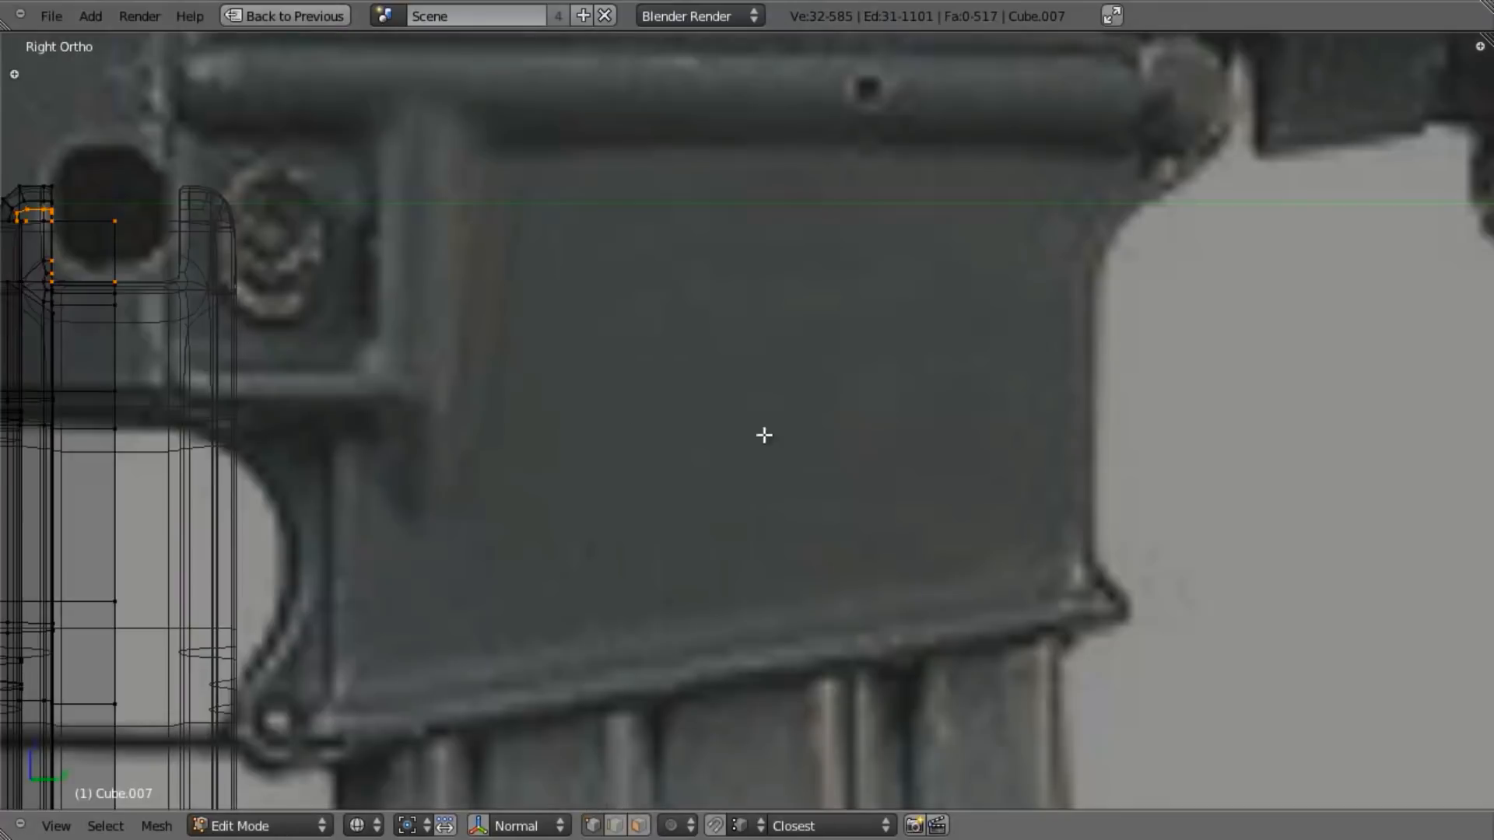
shift+middle_drag(479, 388, 1226, 467)
key(e)
key(z)
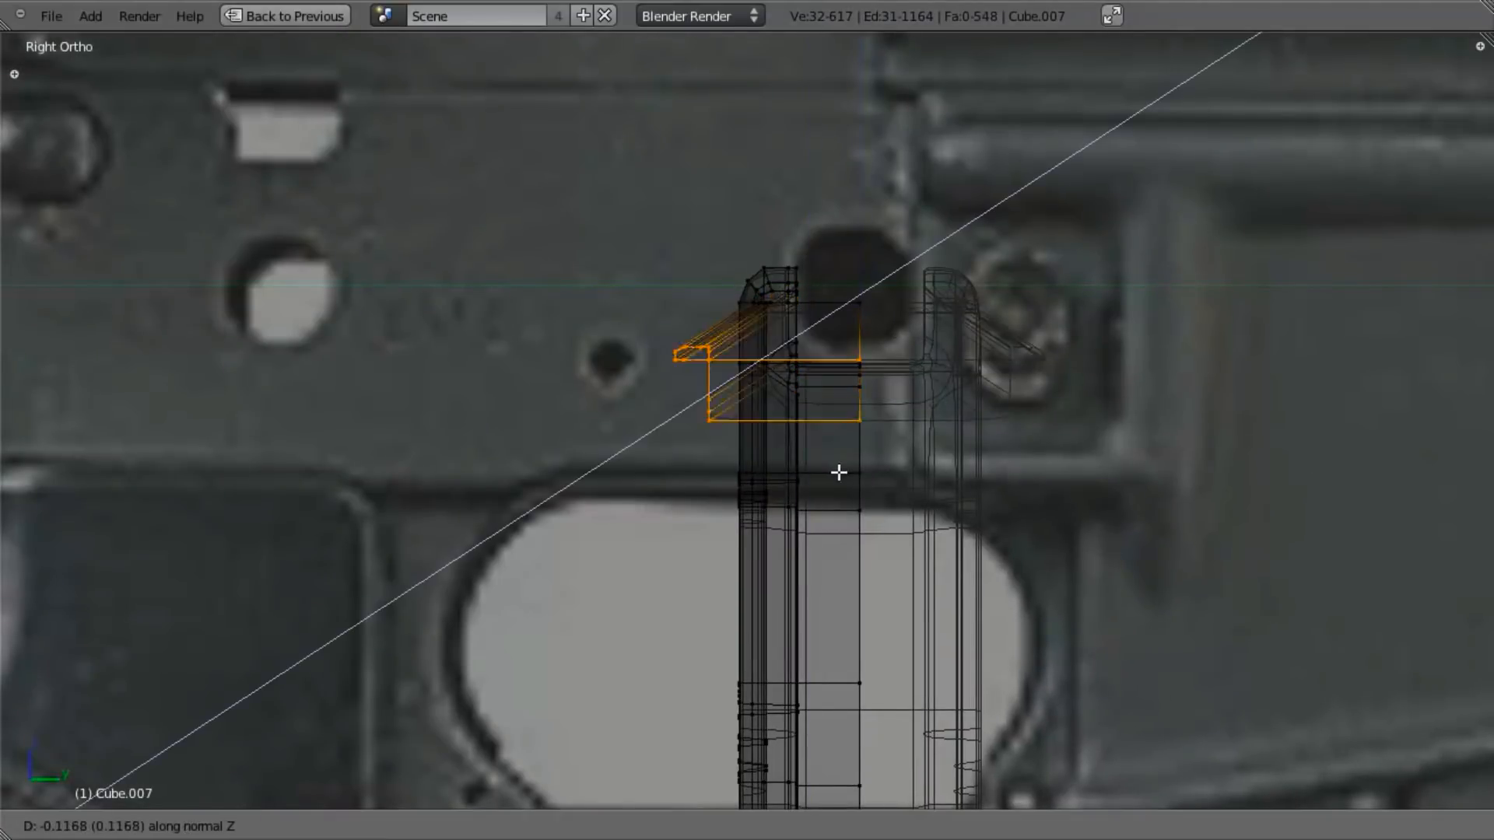
click(923, 477)
key(KP_1)
scroll(838, 434, up, 2)
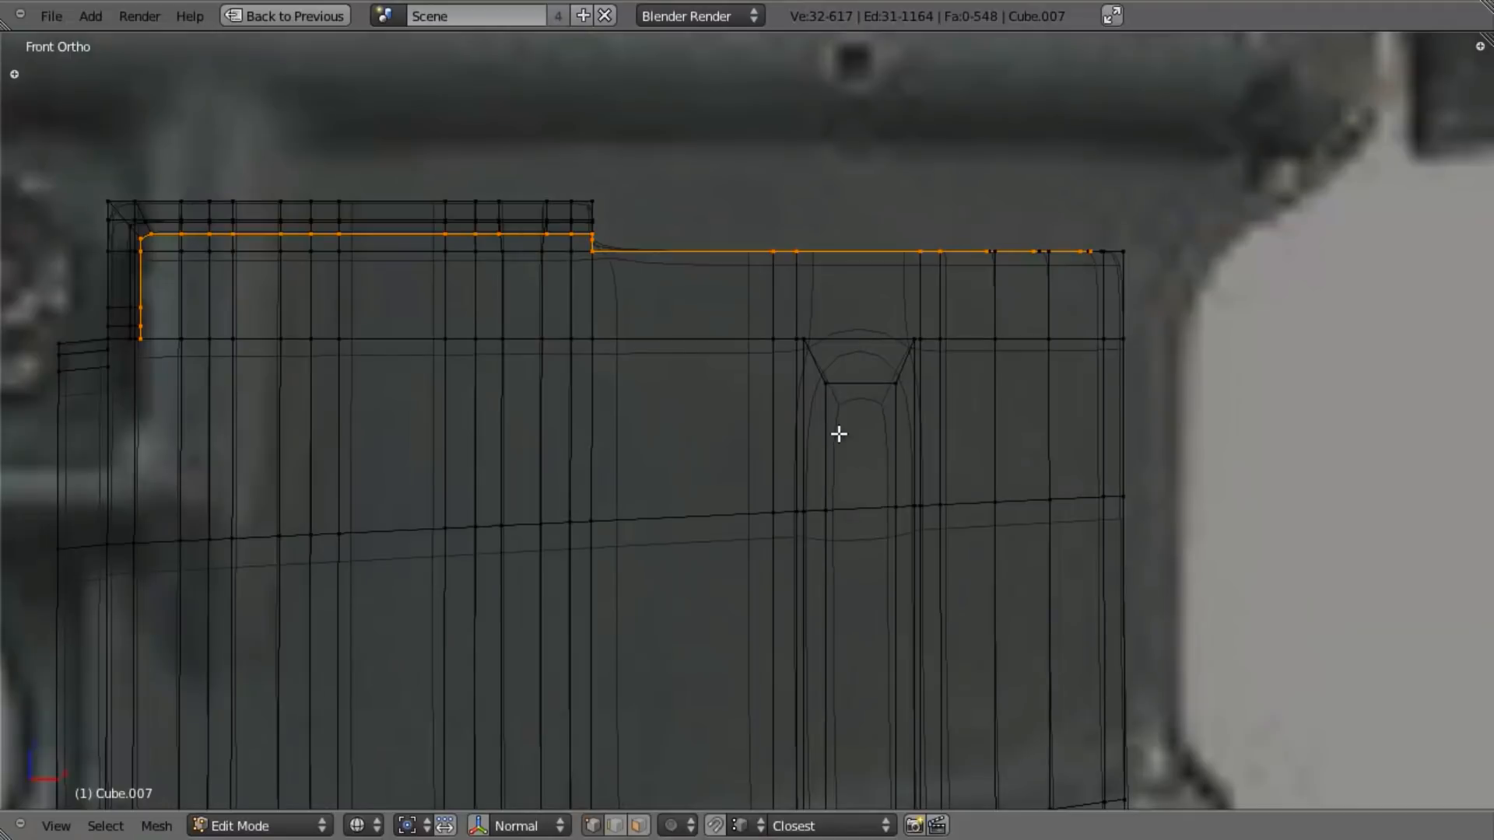
key(g)
key(z)
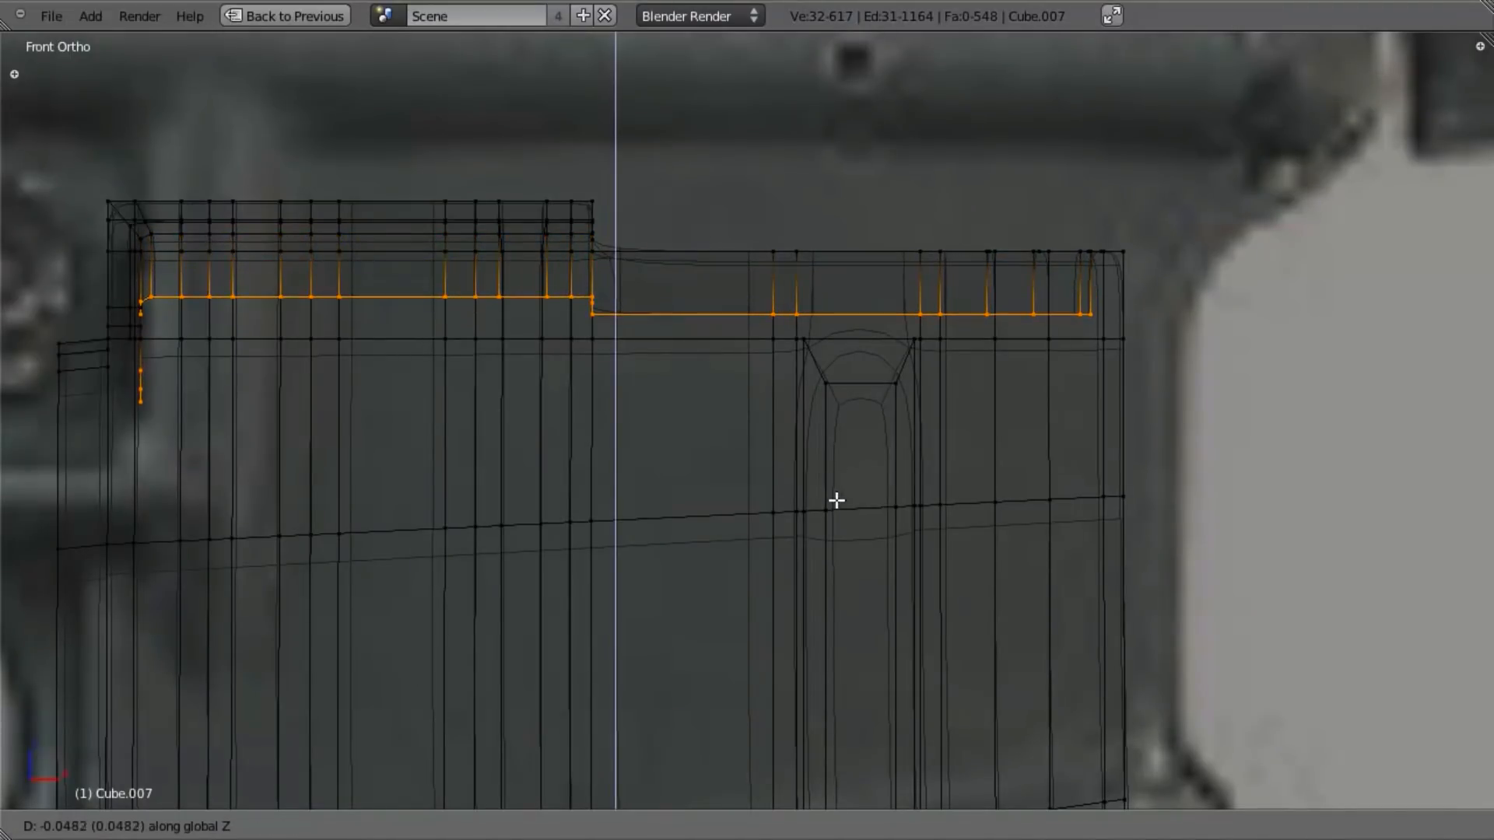
click(854, 491)
Step: Add an edge loop close to the upper edge of the extruded inner wall
key(z)
mouse_move(854, 491)
middle_down()
mouse_move(740, 524)
mouse_move(733, 508)
mouse_move(517, 523)
mouse_move(467, 498)
middle_up()
scroll(389, 265, up, 2)
key(g)
key(z)
key(Escape)
key(ctrl+r)
click(384, 249)
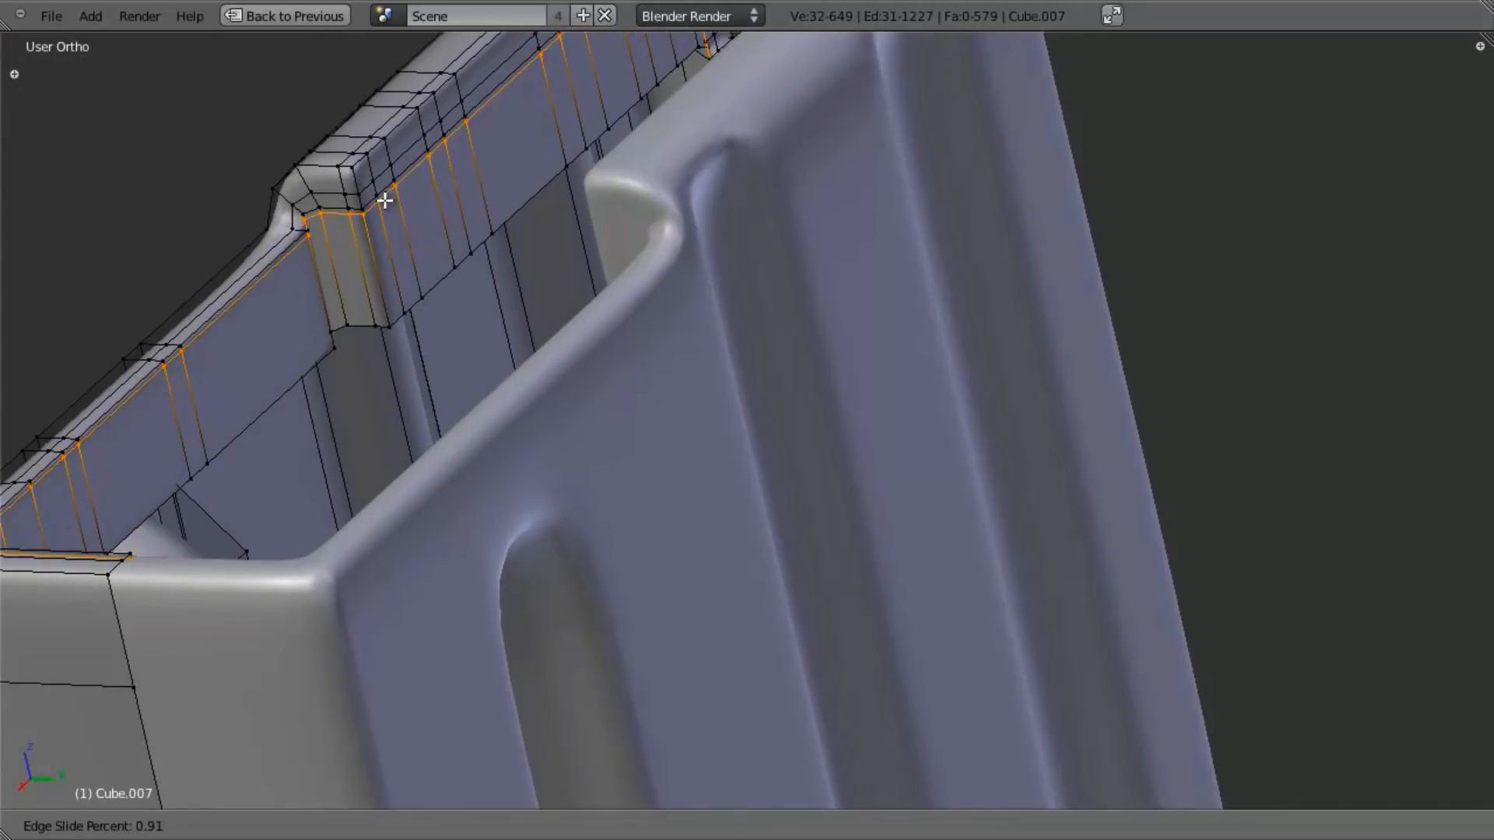
click(394, 227)
key(Tab)
scroll(615, 376, down, 4)
middle_drag(614, 377, 773, 511)
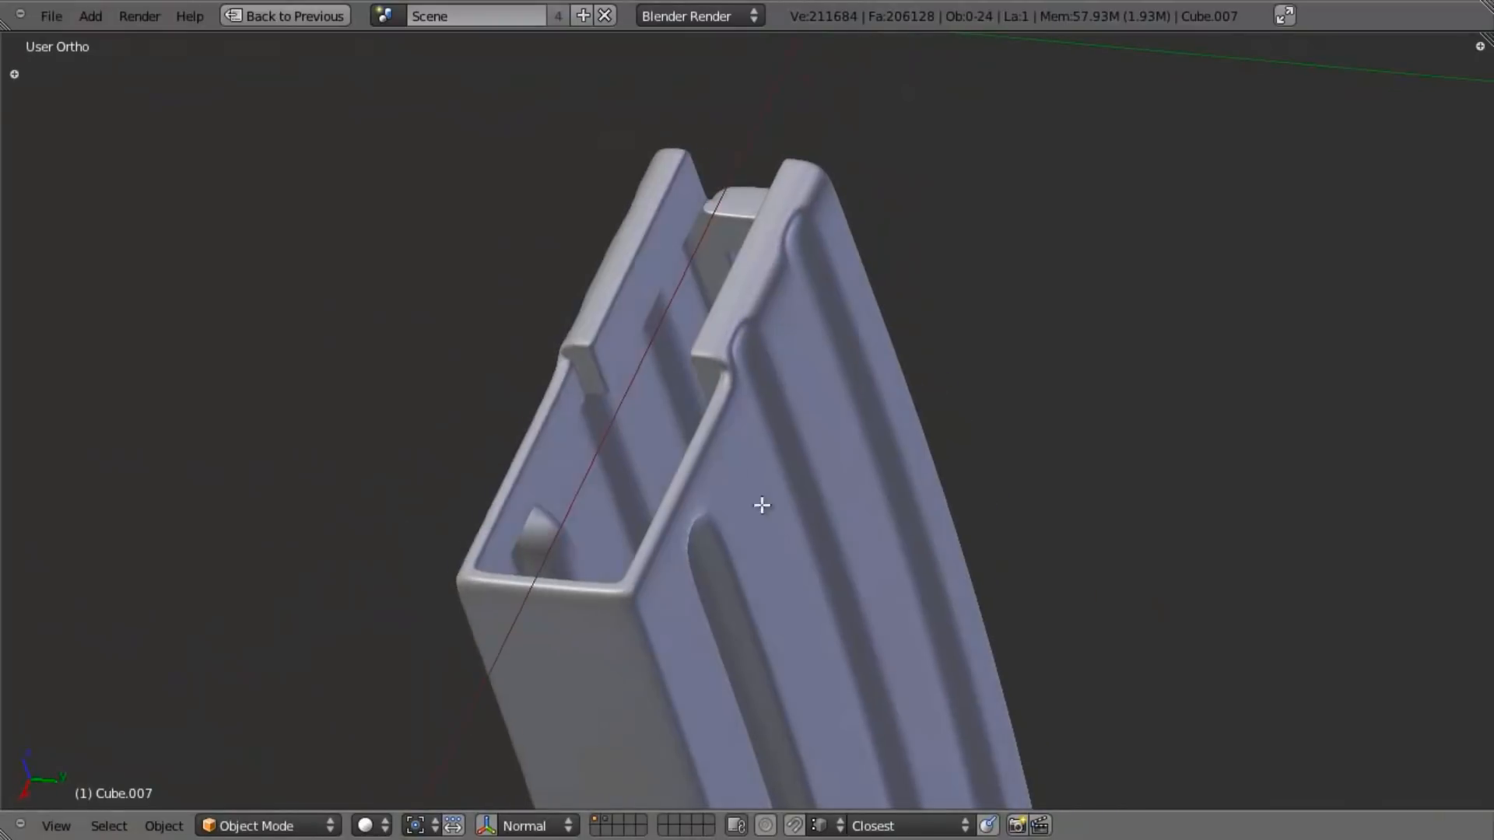
Step: Move the inner wall's lower edge loop further down along Z
key(Tab)
alt+right_click(645, 317)
scroll(738, 379, up, 5)
middle_drag(740, 381, 635, 495)
key(g)
key(z)
click(641, 516)
Step: Try to move the vertex where the inner side wall meets the rear wall's upper edge
shift+middle_drag(634, 425, 630, 604)
scroll(653, 568, up, 5)
mouse_move(694, 507)
middle_down()
mouse_move(667, 507)
mouse_move(664, 478)
mouse_move(724, 460)
middle_up()
key(z)
key(z)
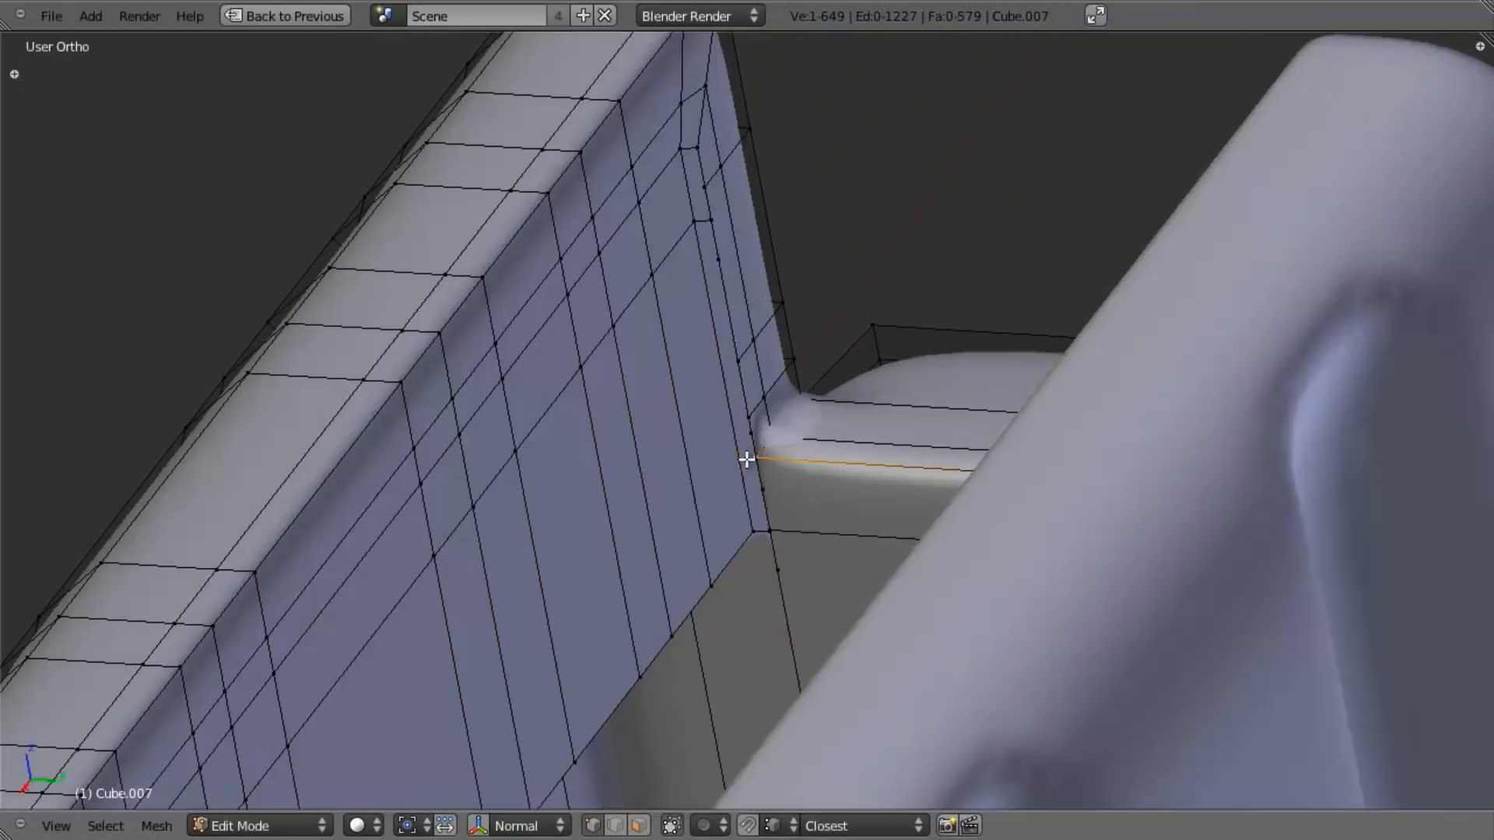
key(Tab)
key(Tab)
right_click(756, 466)
key(z)
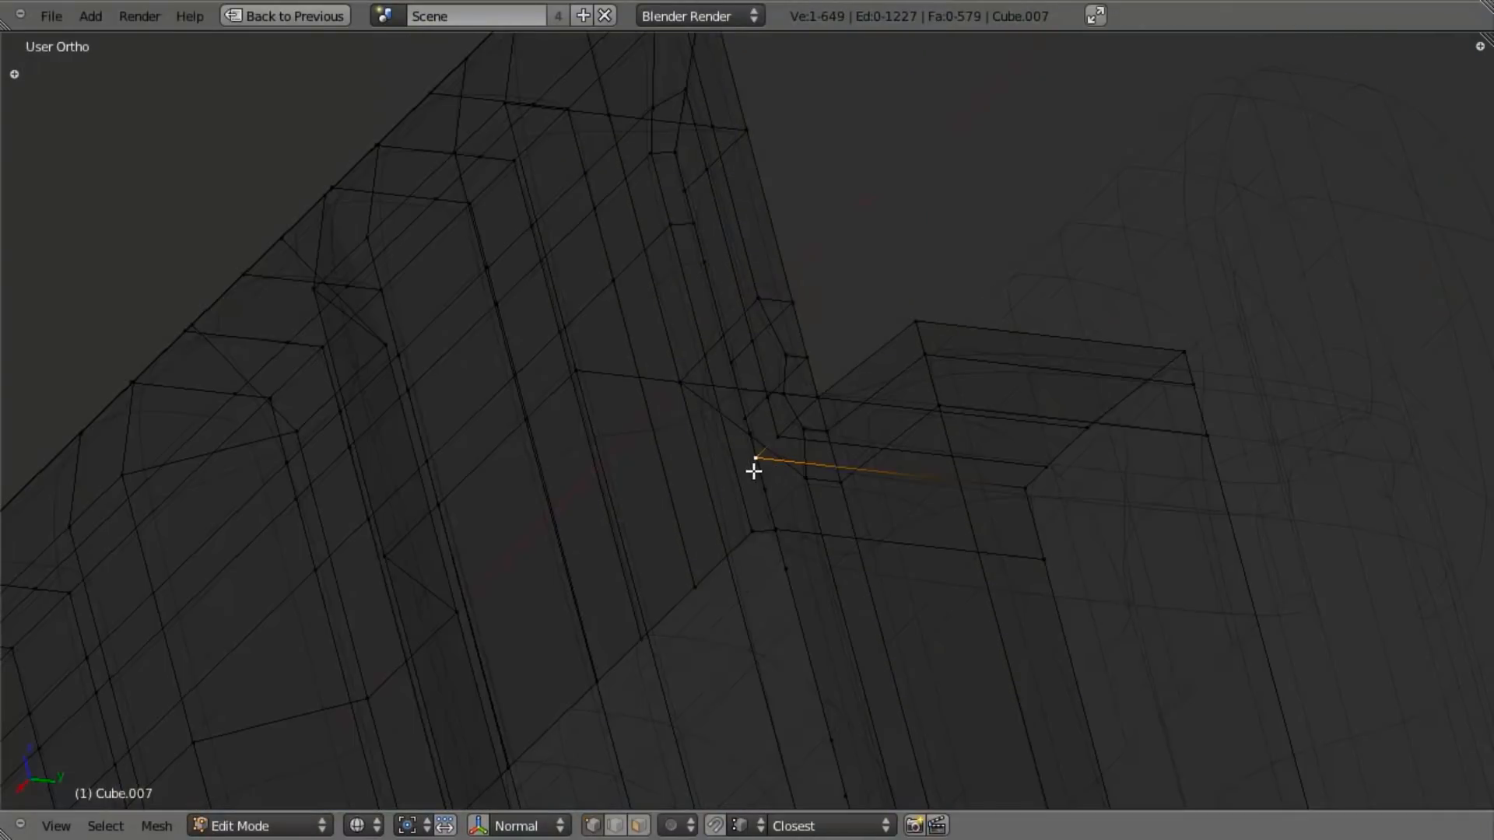
key(g)
right_click(827, 445)
key(z)
Step: Move the neighbouring vertex on the inner wall's rear vertical edge to clean up the corner
mouse_move(756, 489)
shift+middle_down()
mouse_move(644, 499)
mouse_move(664, 490)
mouse_move(589, 470)
shift+middle_up()
scroll(661, 494, up, 4)
key(z)
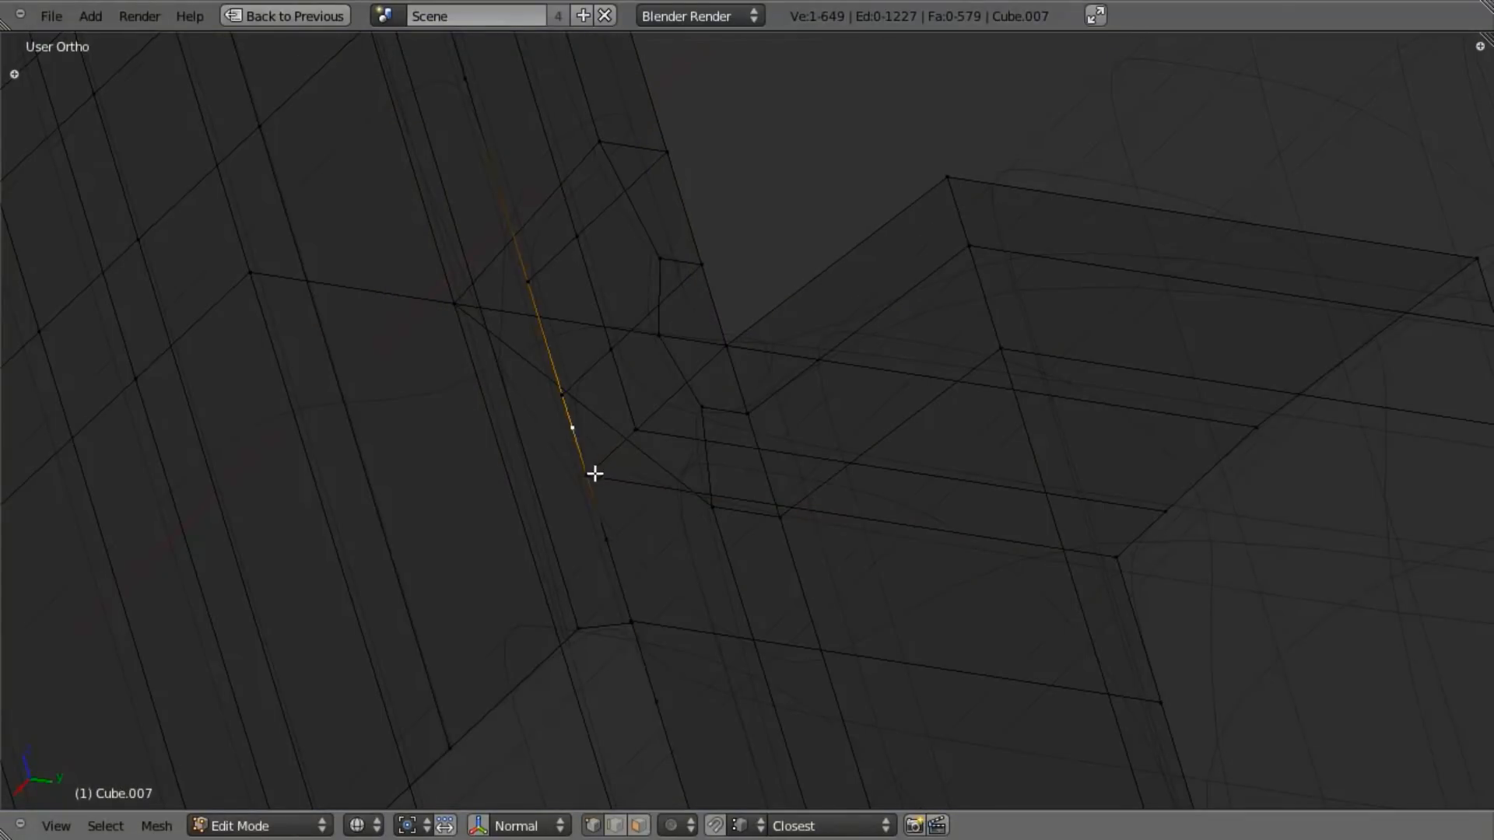
key(g)
click(508, 423)
key(z)
scroll(545, 424, down, 5)
mouse_move(823, 435)
middle_down()
mouse_move(754, 576)
mouse_move(677, 654)
mouse_move(656, 640)
mouse_move(700, 651)
middle_up()
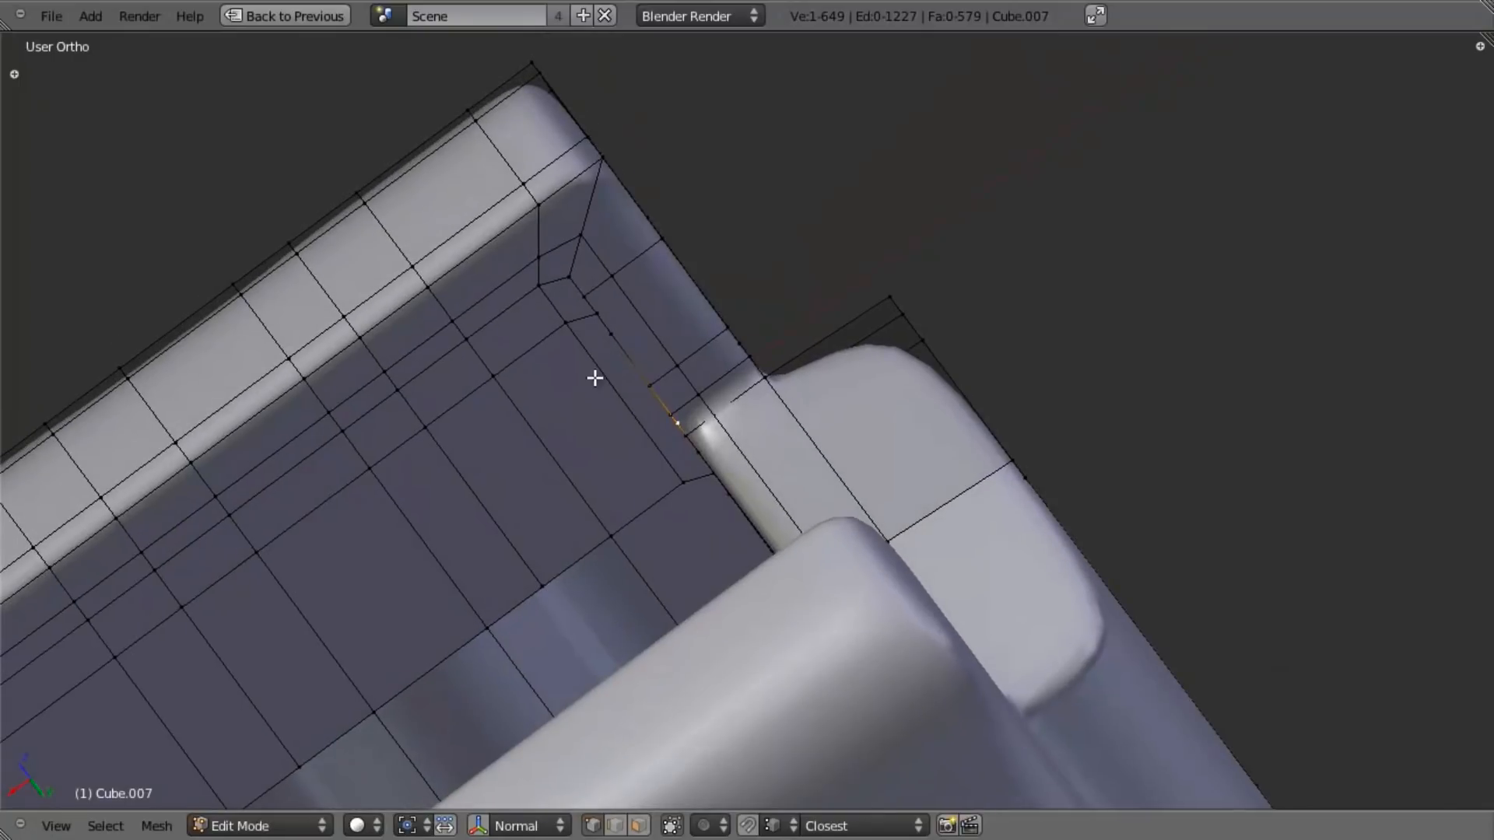
Step: Try to move the vertices along the inner wall's rear vertical edge together
shift+right_click(615, 331)
key(g)
right_click(618, 397)
mouse_move(662, 472)
middle_down()
mouse_move(729, 447)
mouse_move(656, 500)
middle_up()
key(z)
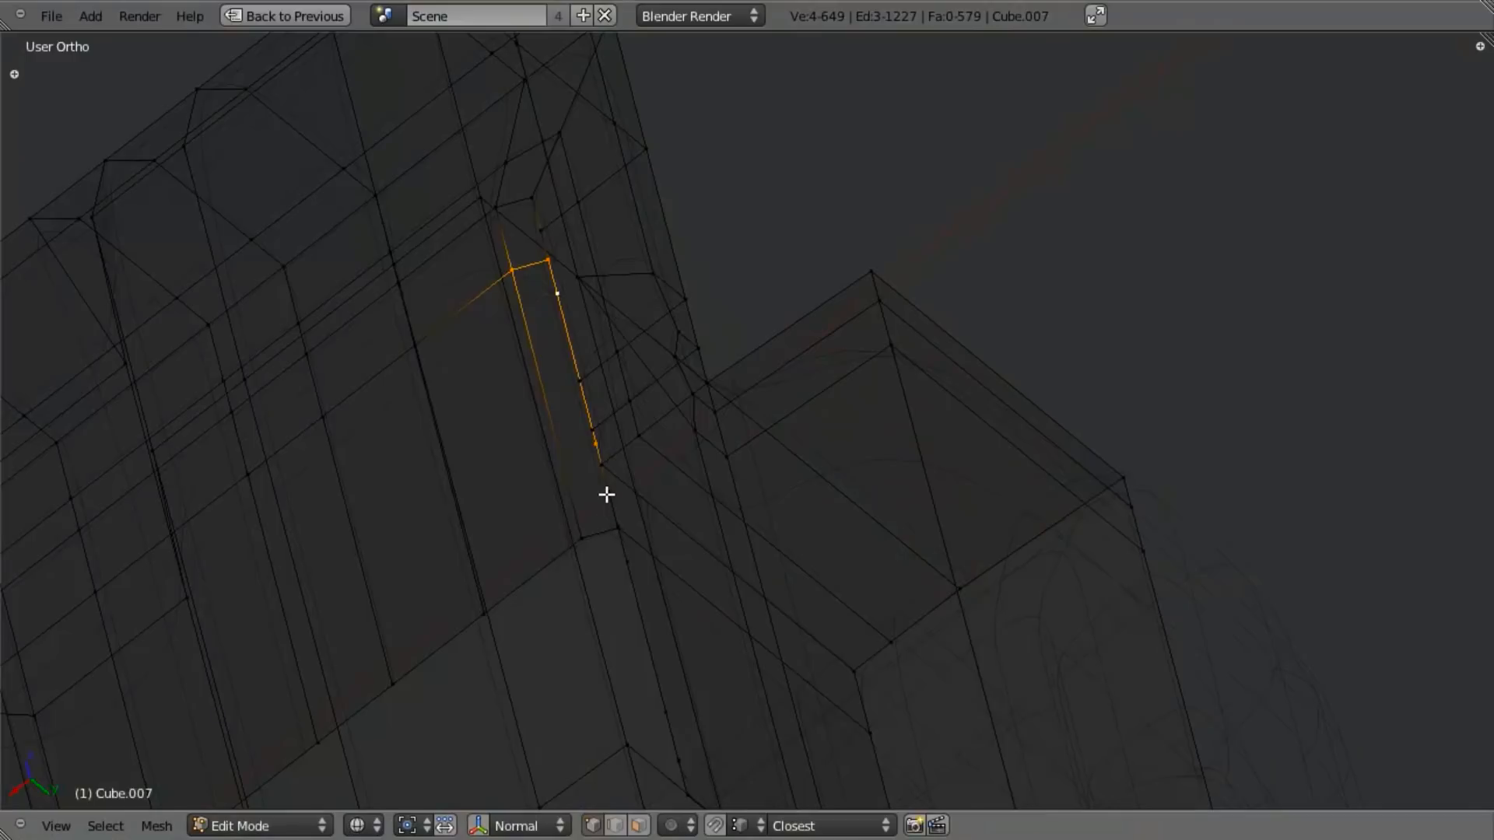
key(g)
right_click(568, 606)
key(g)
right_click(600, 590)
key(z)
middle_drag(651, 590, 648, 525)
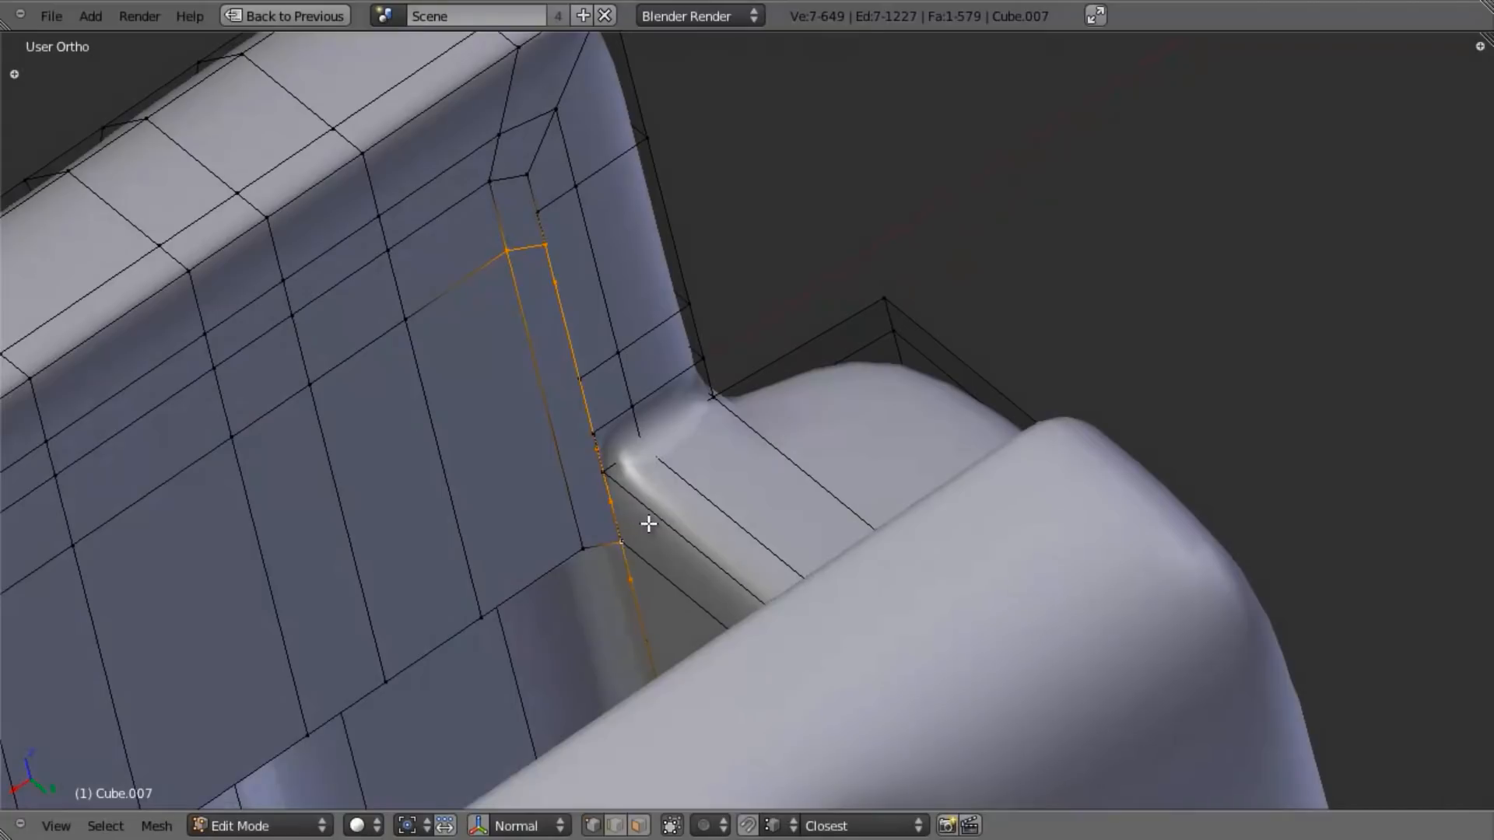
shift+right_click(612, 500)
key(g)
right_click(626, 580)
key(g)
right_click(543, 487)
ctrl+scroll(676, 551, down, 3)
Step: Undo the corner vertex edits, the added edge loop and the inner wall extrusion
key(ctrl+z)
key(ctrl+z)
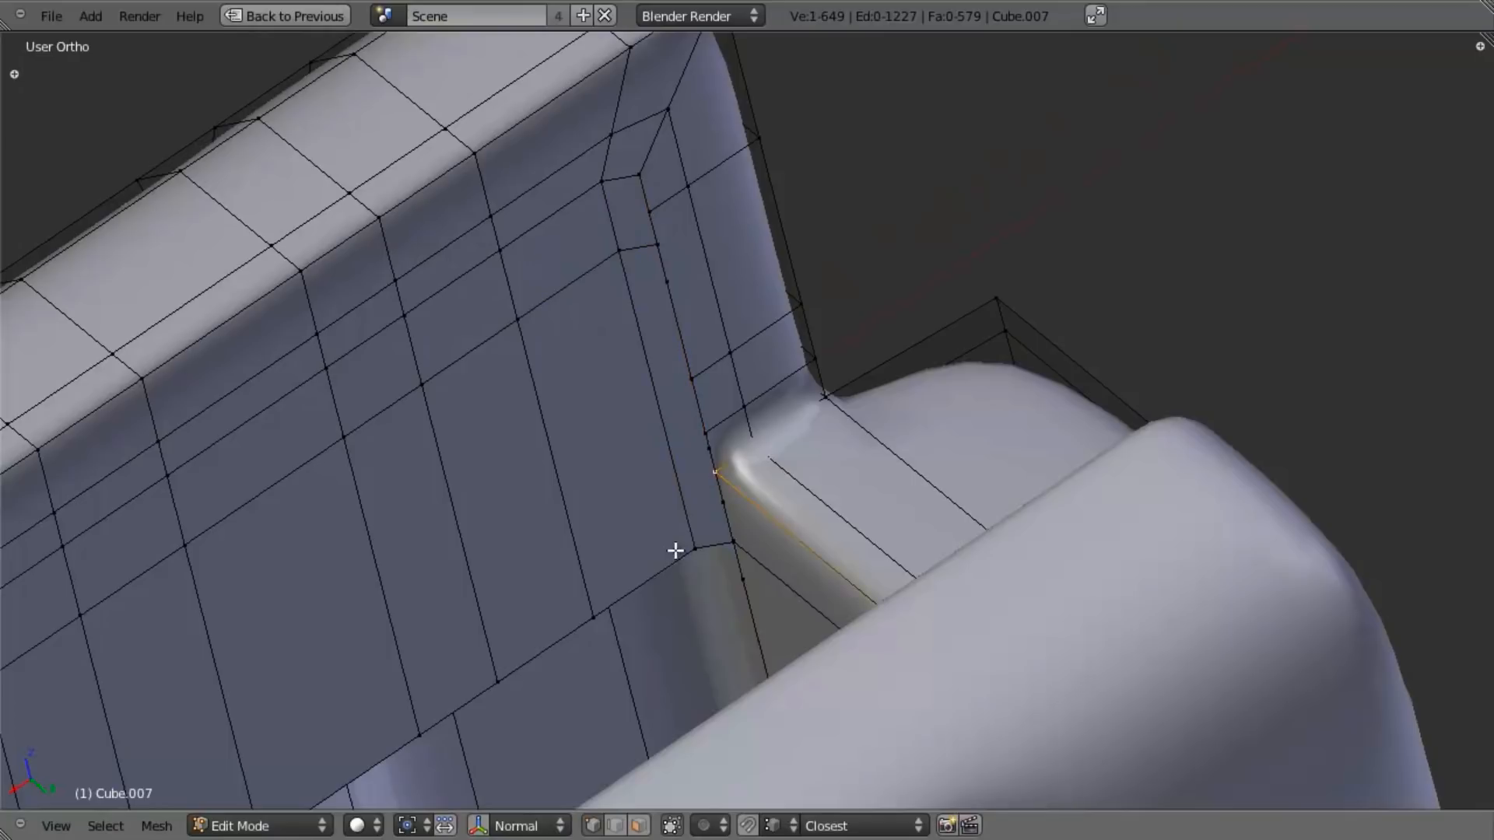
key(ctrl+z)
key(ctrl+z)
key(ctrl+z)
key(ctrl+z)
key(ctrl+z)
key(ctrl+z)
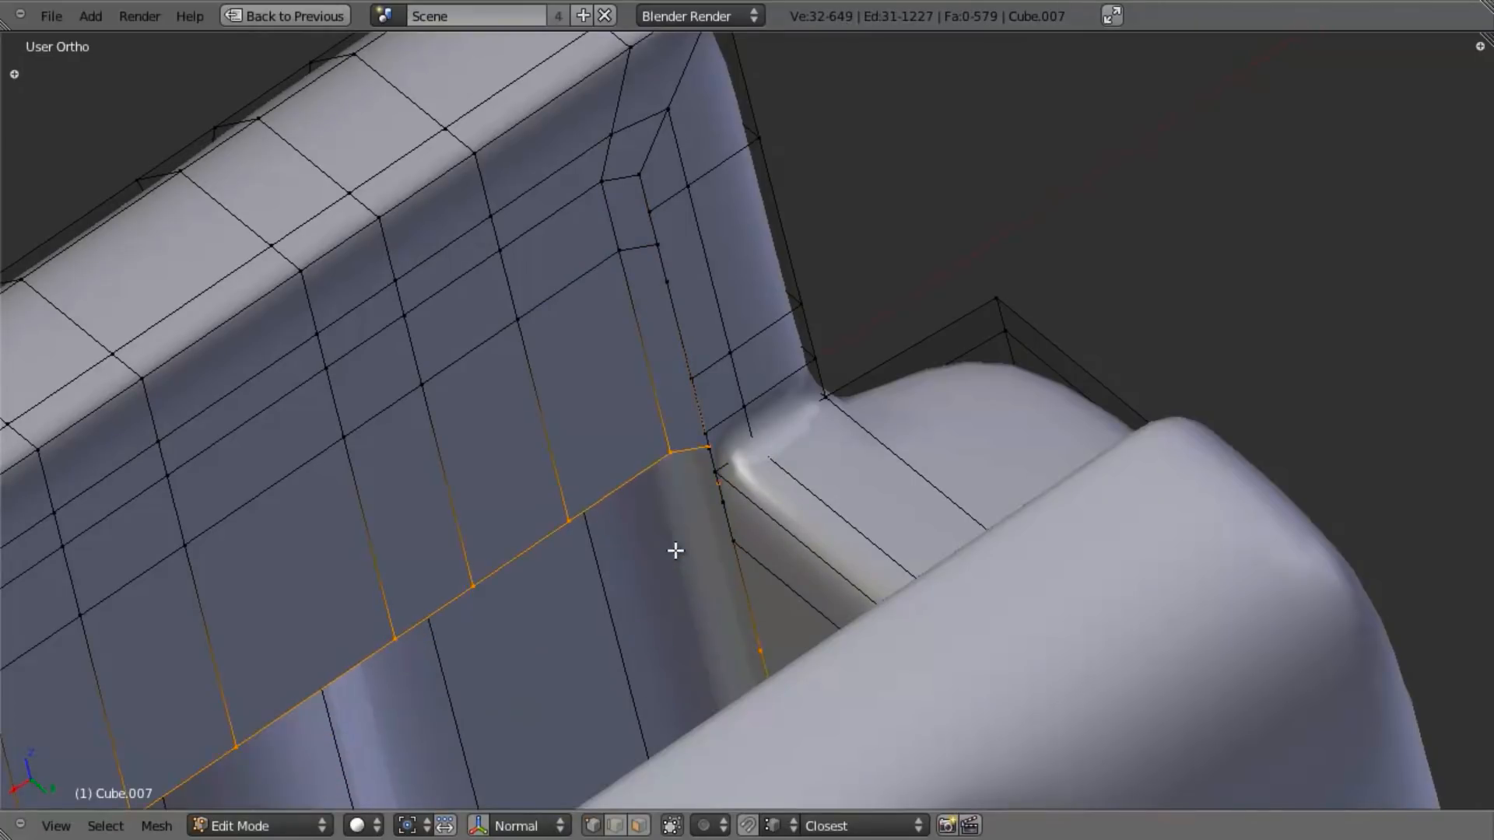
key(ctrl+z)
middle_drag(695, 509, 708, 477)
scroll(697, 531, down, 2)
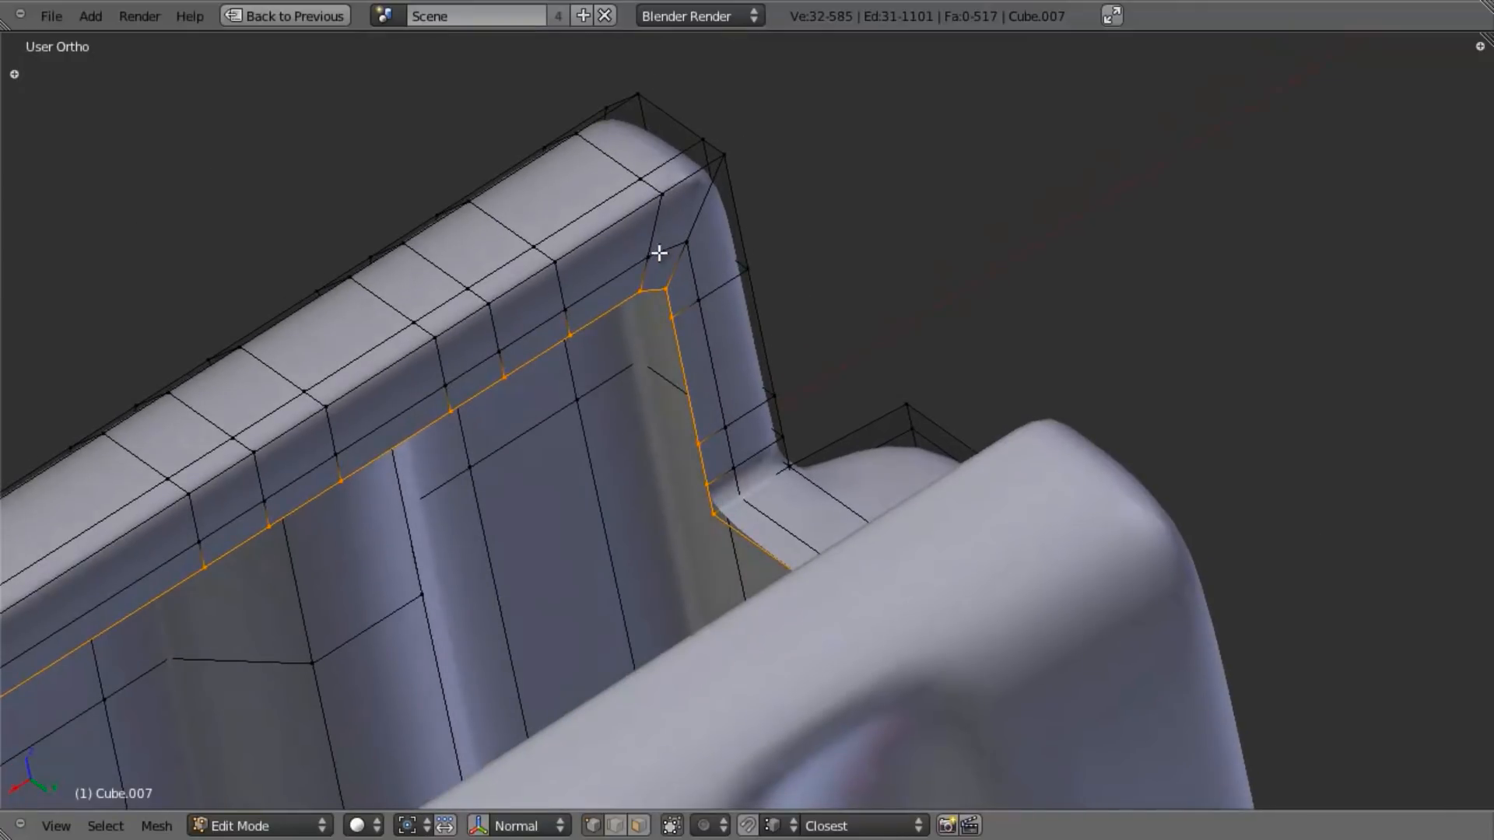
Step: Extrude only the inner edge of the raised side lip down about 0.0095 along Z, leaving out the rear and front rim edges
key(z)
middle_drag(747, 564, 714, 483)
key(b)
middle_drag(619, 234, 977, 759)
scroll(957, 759, down, 5)
shift+middle_drag(700, 610, 892, 591)
shift+middle_drag(704, 688, 747, 521)
mouse_move(509, 541)
middle_down()
mouse_move(596, 536)
mouse_move(730, 490)
mouse_move(641, 493)
middle_up()
key(z)
scroll(641, 482, up, 1)
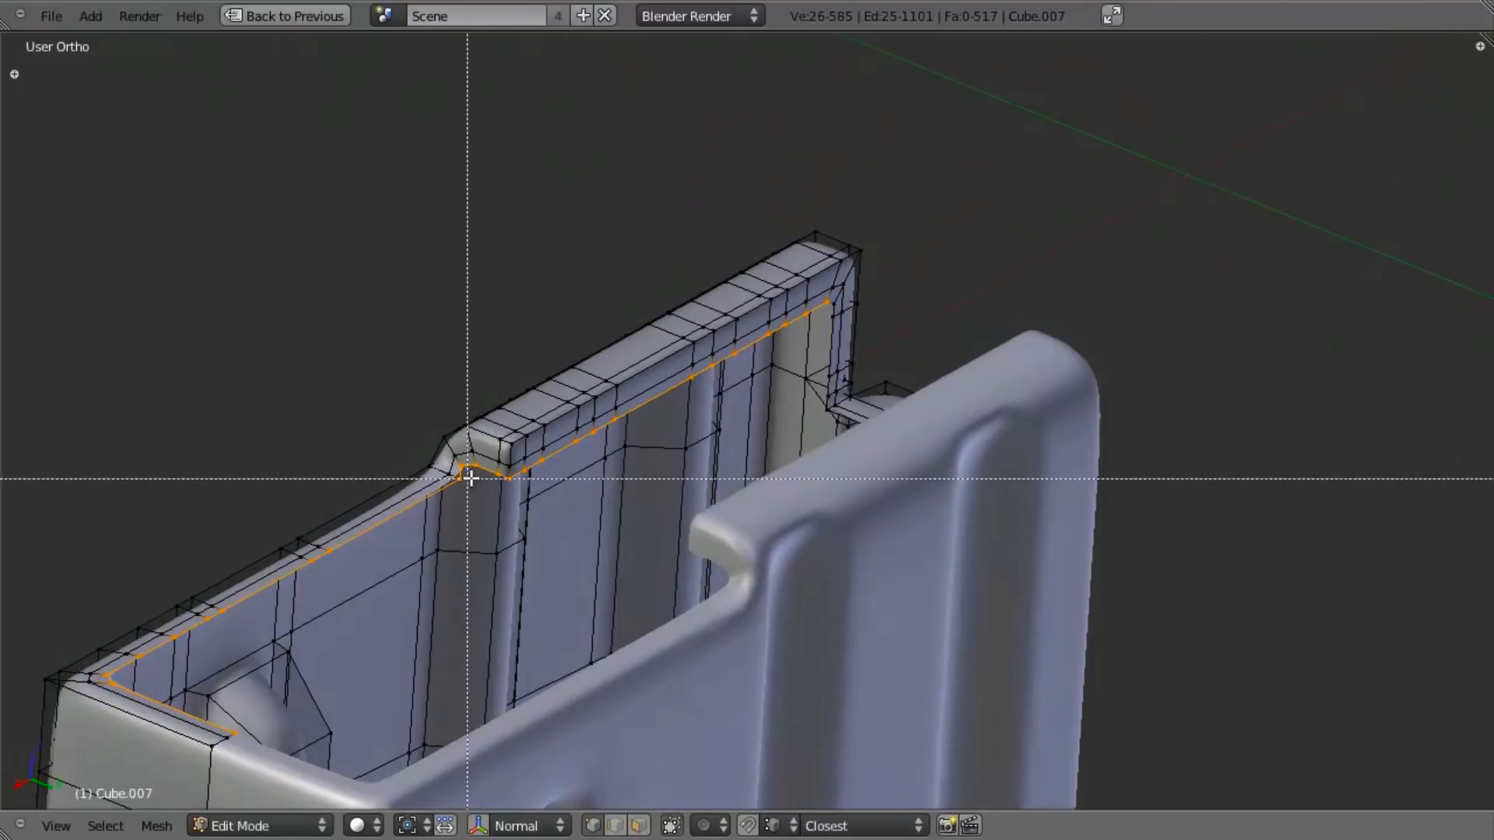
middle_drag(464, 478, 117, 784)
scroll(389, 634, up, 3)
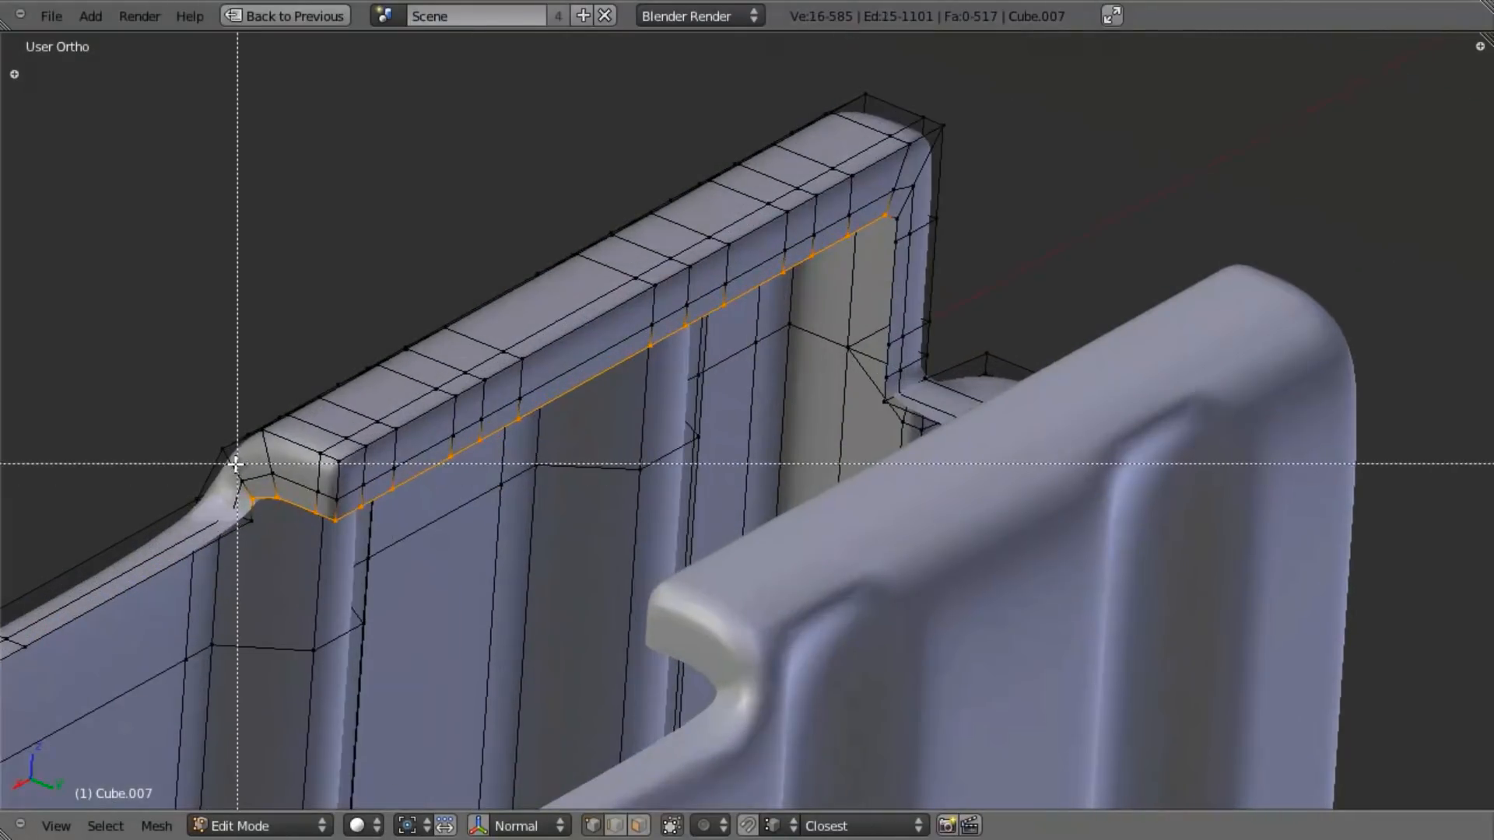
key(e)
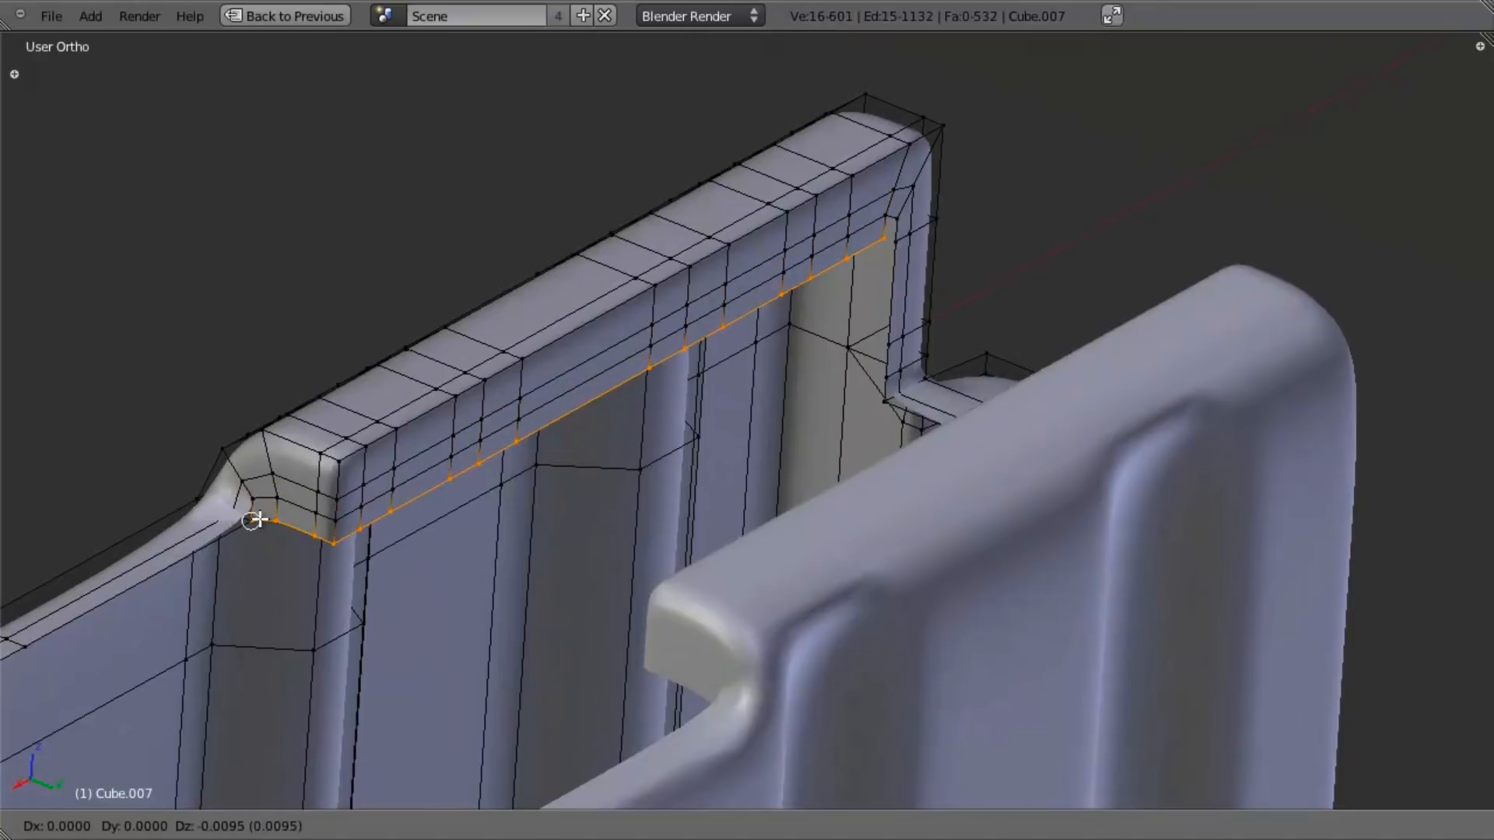
right_click(259, 523)
key(g)
key(z)
click(254, 522)
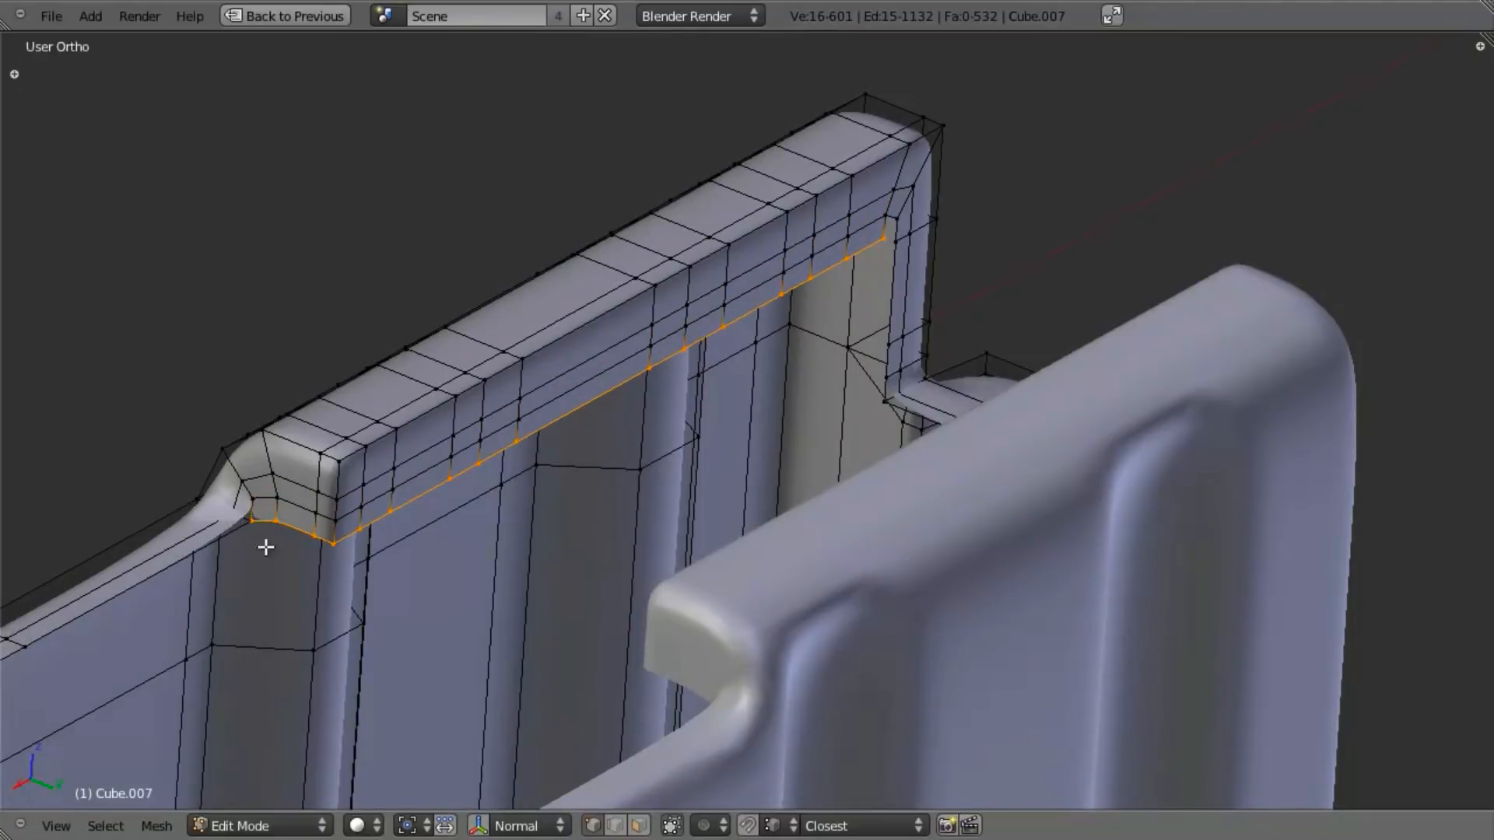
Step: Move the extruded lip edge, except its front end vertex, down along Z to align with the lower front rim
middle_drag(257, 524, 587, 580)
scroll(587, 574, up, 2)
key(z)
key(b)
middle_drag(457, 579, 389, 673)
key(g)
key(z)
ctrl+click(438, 606)
key(z)
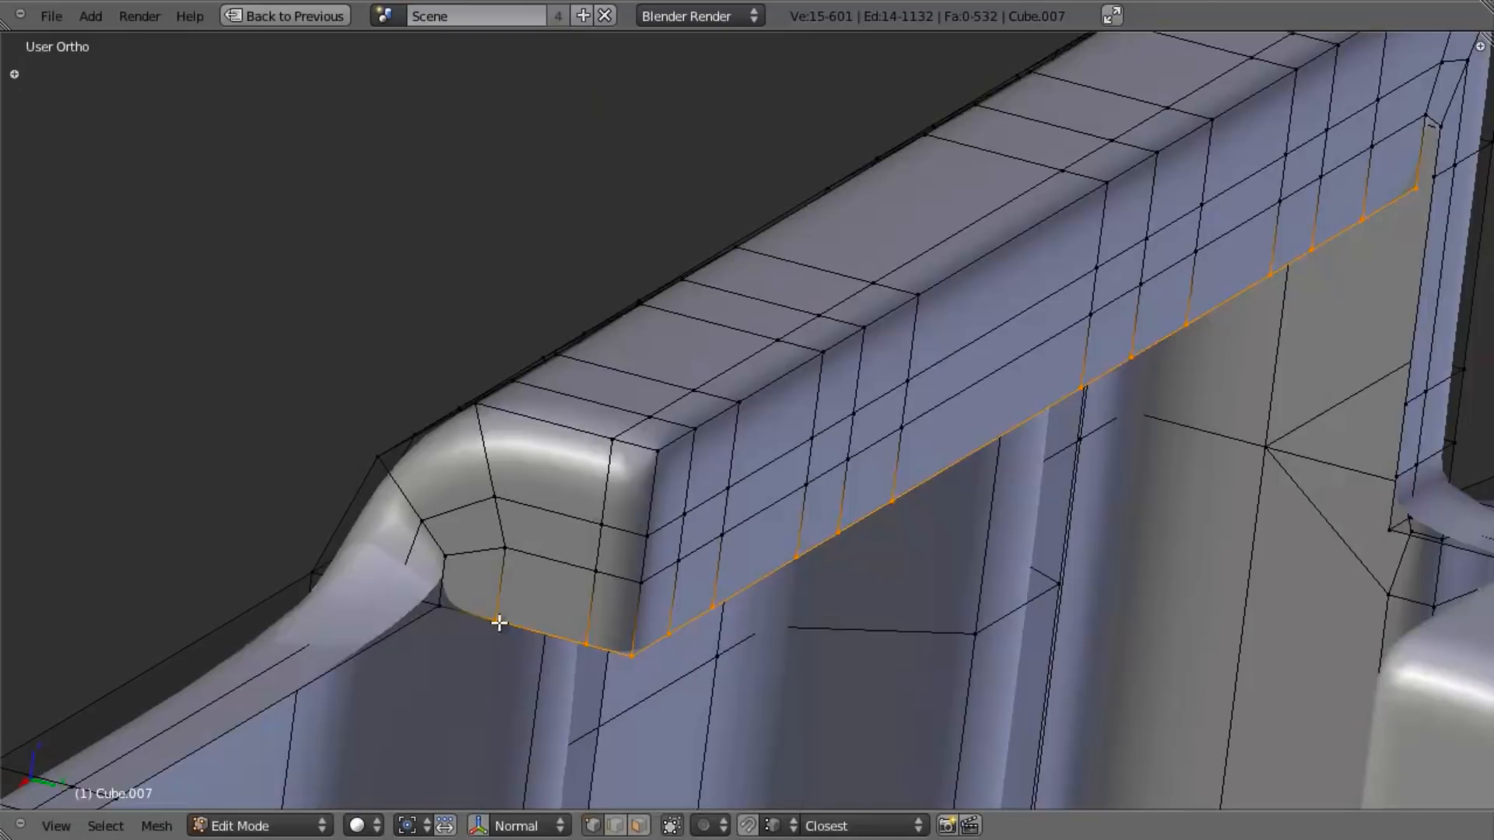
Step: Remove doubles across the whole magazine mesh
scroll(737, 491, down, 4)
middle_drag(737, 490, 817, 506)
key(a)
key(w)
click(827, 519)
key(a)
key(z)
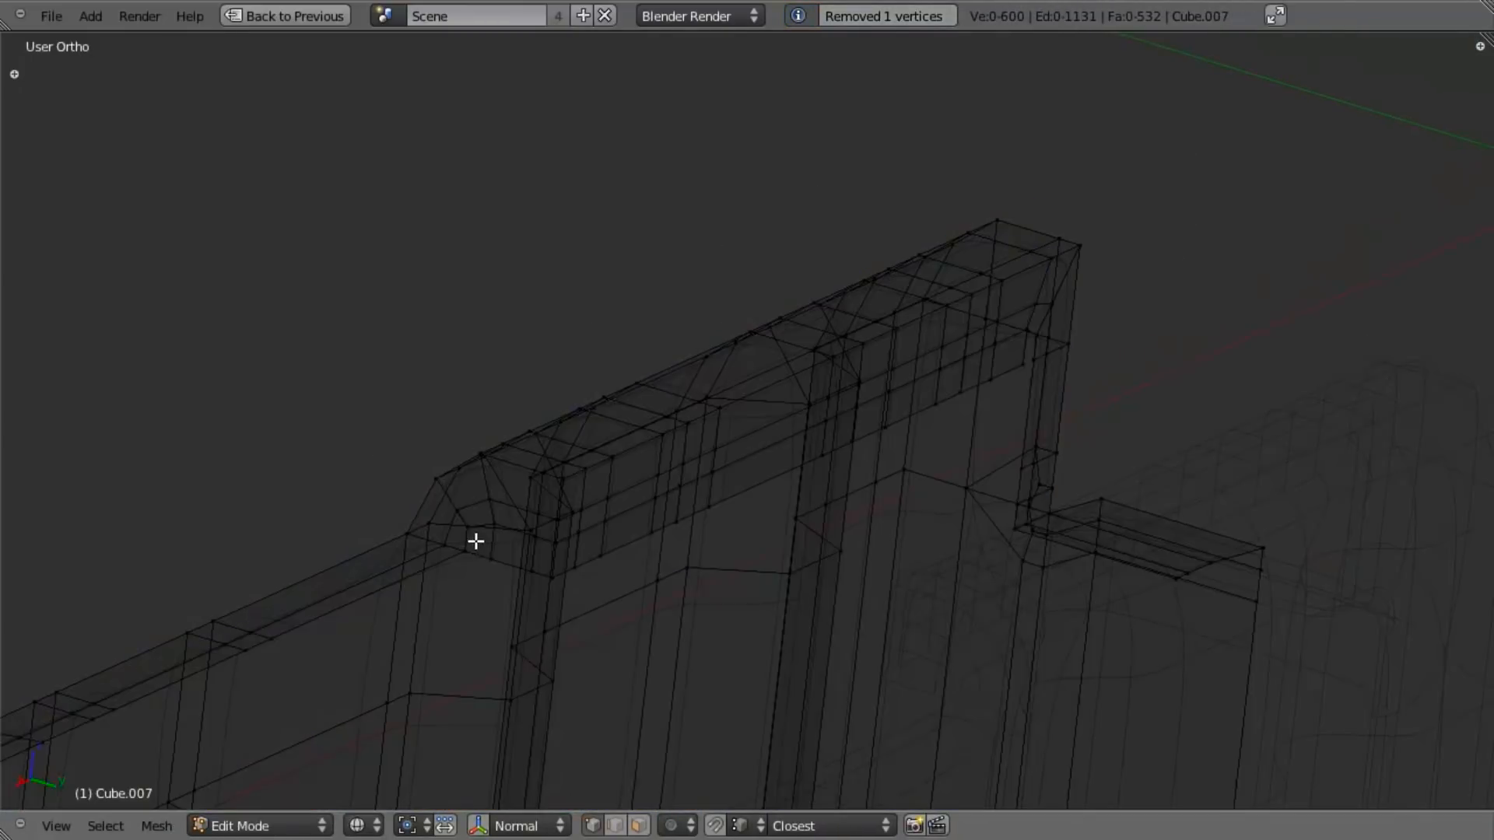
Step: Fill the small gap at the raised lip's rear inner corner with a face
scroll(963, 468, up, 3)
key(z)
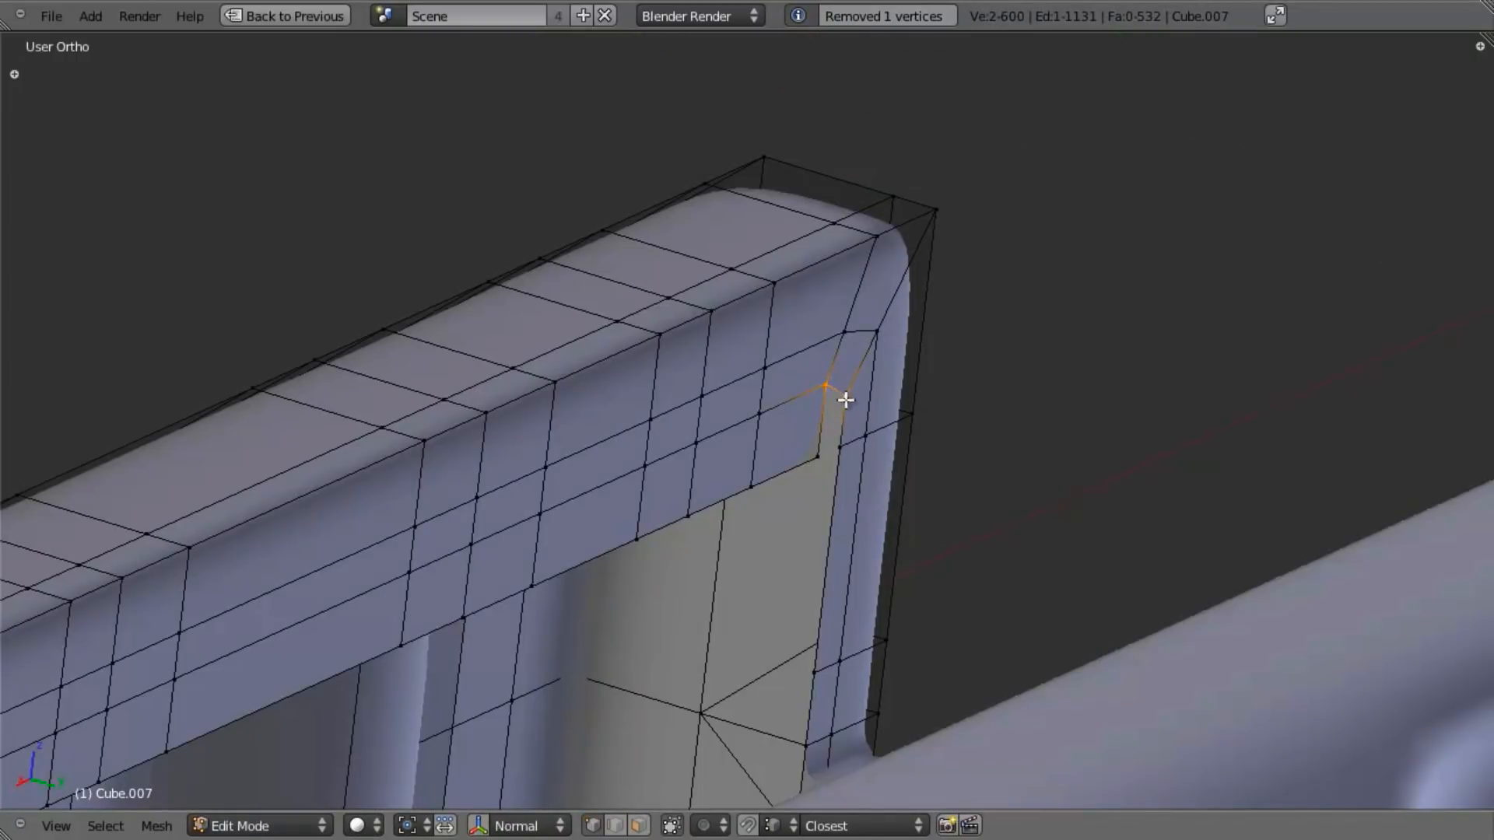
key(a)
Step: Extrude the inner rim's edge loop, without its rear end vertices, downward along Z
alt+right_click(854, 490)
middle_drag(854, 490, 764, 557)
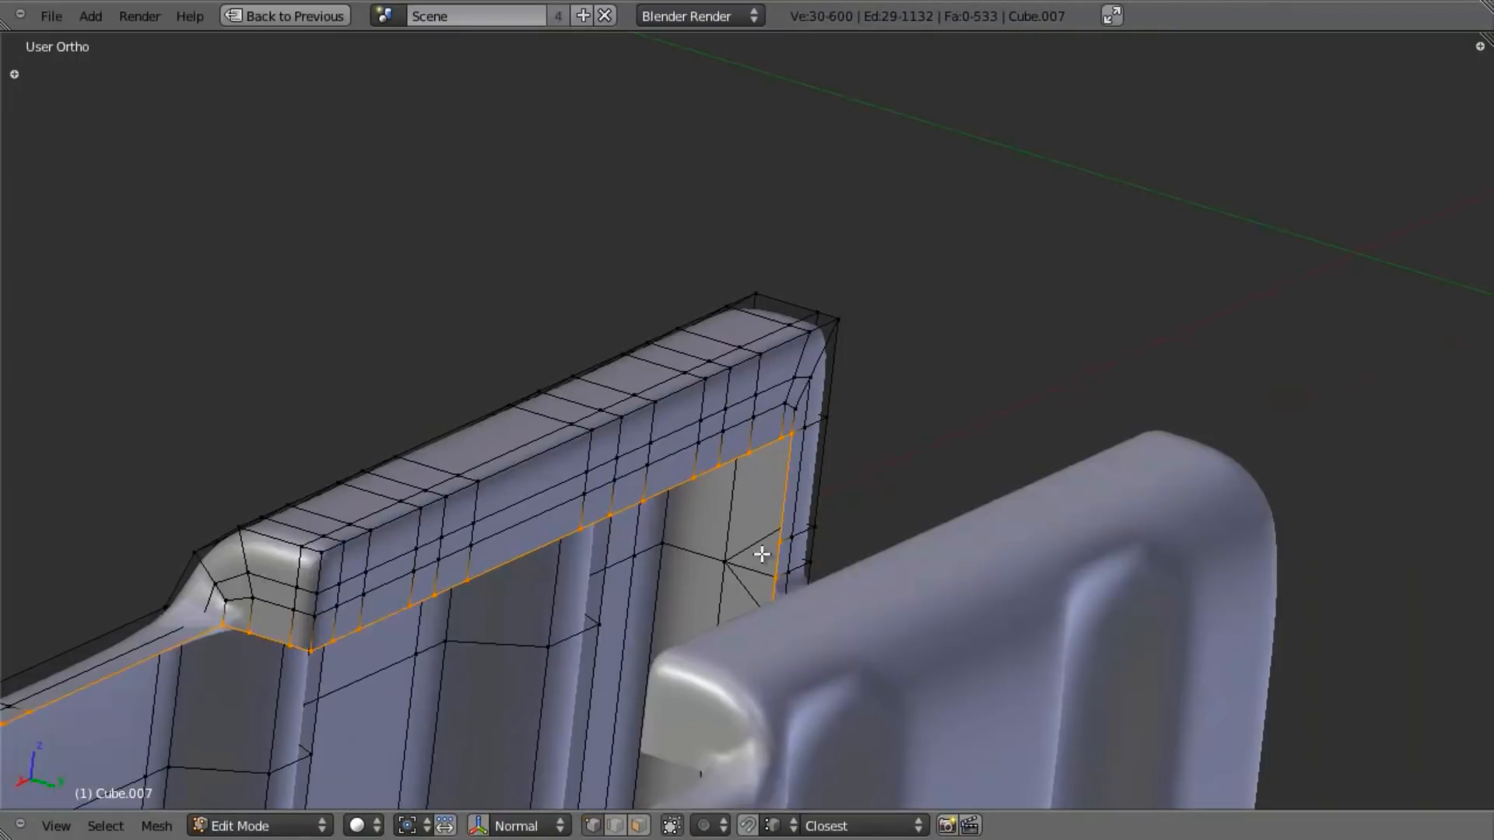
key(z)
shift+middle_drag(74, 802, 628, 582)
shift+middle_drag(1198, 482, 754, 626)
scroll(755, 626, up, 3)
key(z)
key(e)
key(z)
click(1013, 456)
Step: Extrude the inner wall's lower edge down along Z two more times, snapping to the rear corner's vertex levels
middle_drag(996, 490, 1032, 510)
key(z)
key(e)
key(z)
ctrl+click(857, 470)
key(e)
key(z)
ctrl+click(849, 513)
key(z)
mouse_move(847, 514)
middle_down()
mouse_move(963, 607)
mouse_move(989, 512)
middle_up()
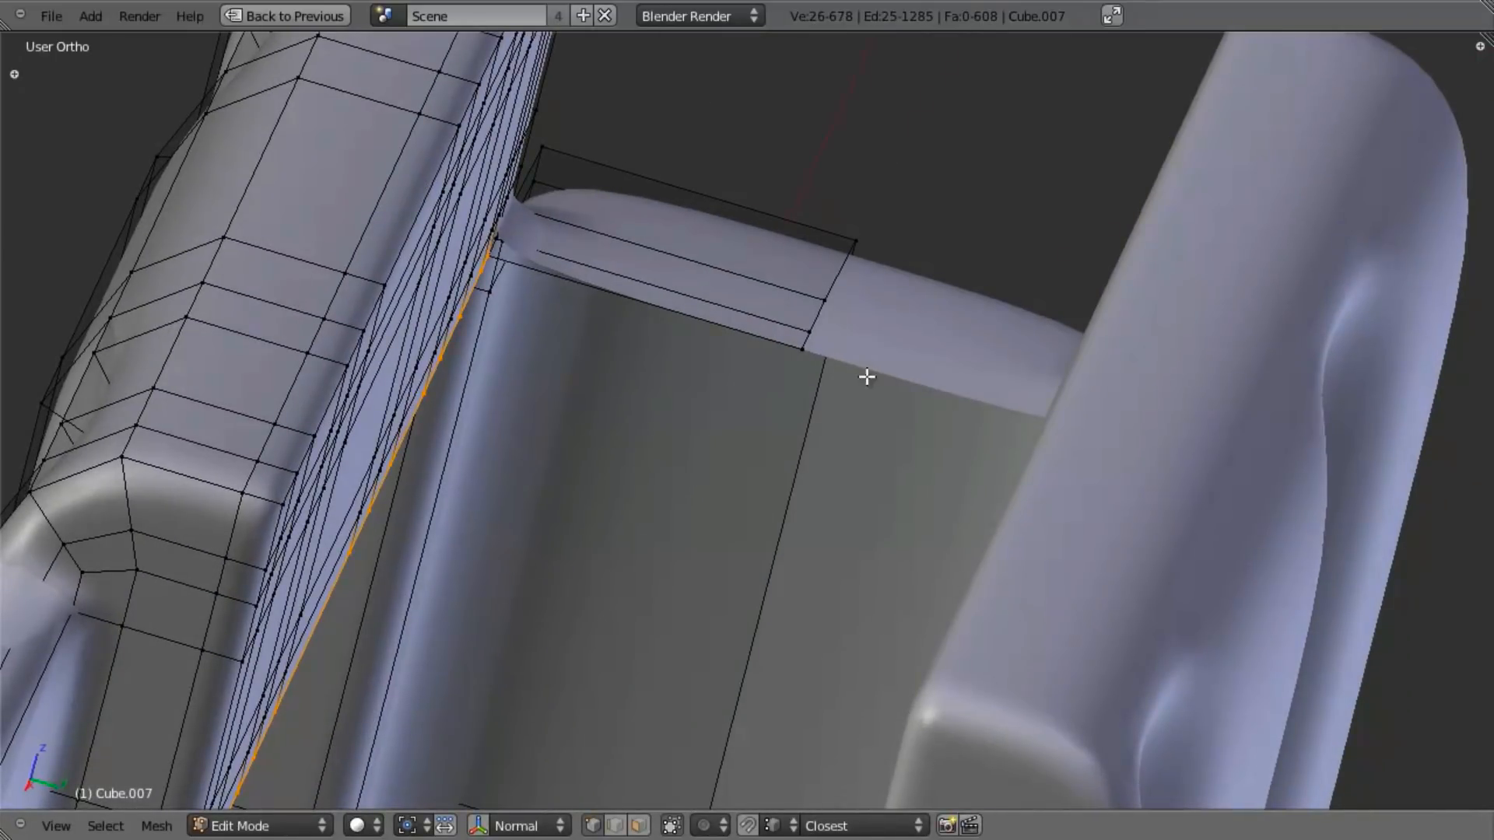
Step: Extrude the inner wall's lower edge together with the rear wall's inner edge down about 0.09 along Z
middle_drag(778, 360, 744, 373)
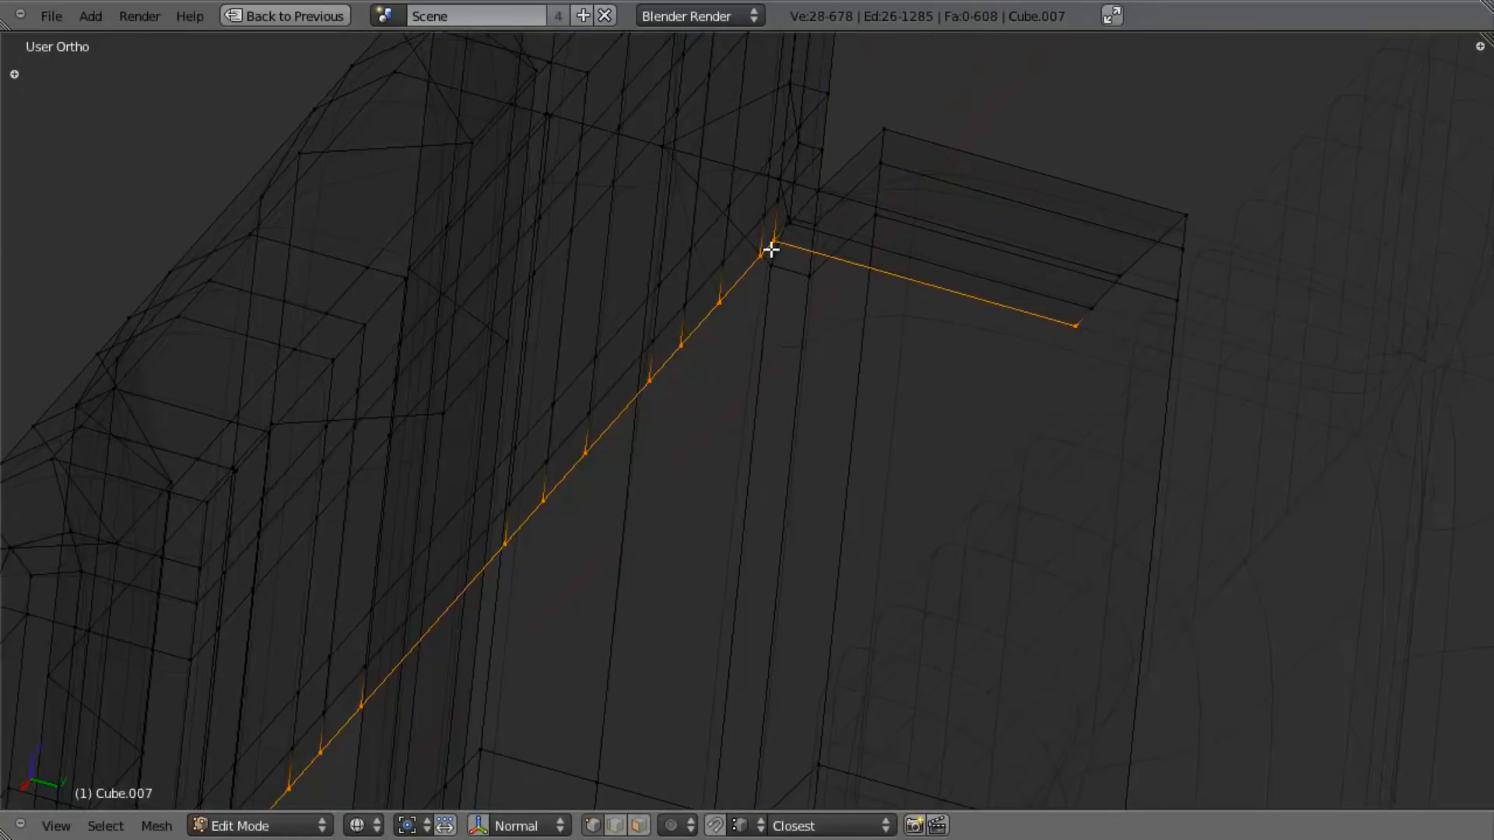
key(e)
key(z)
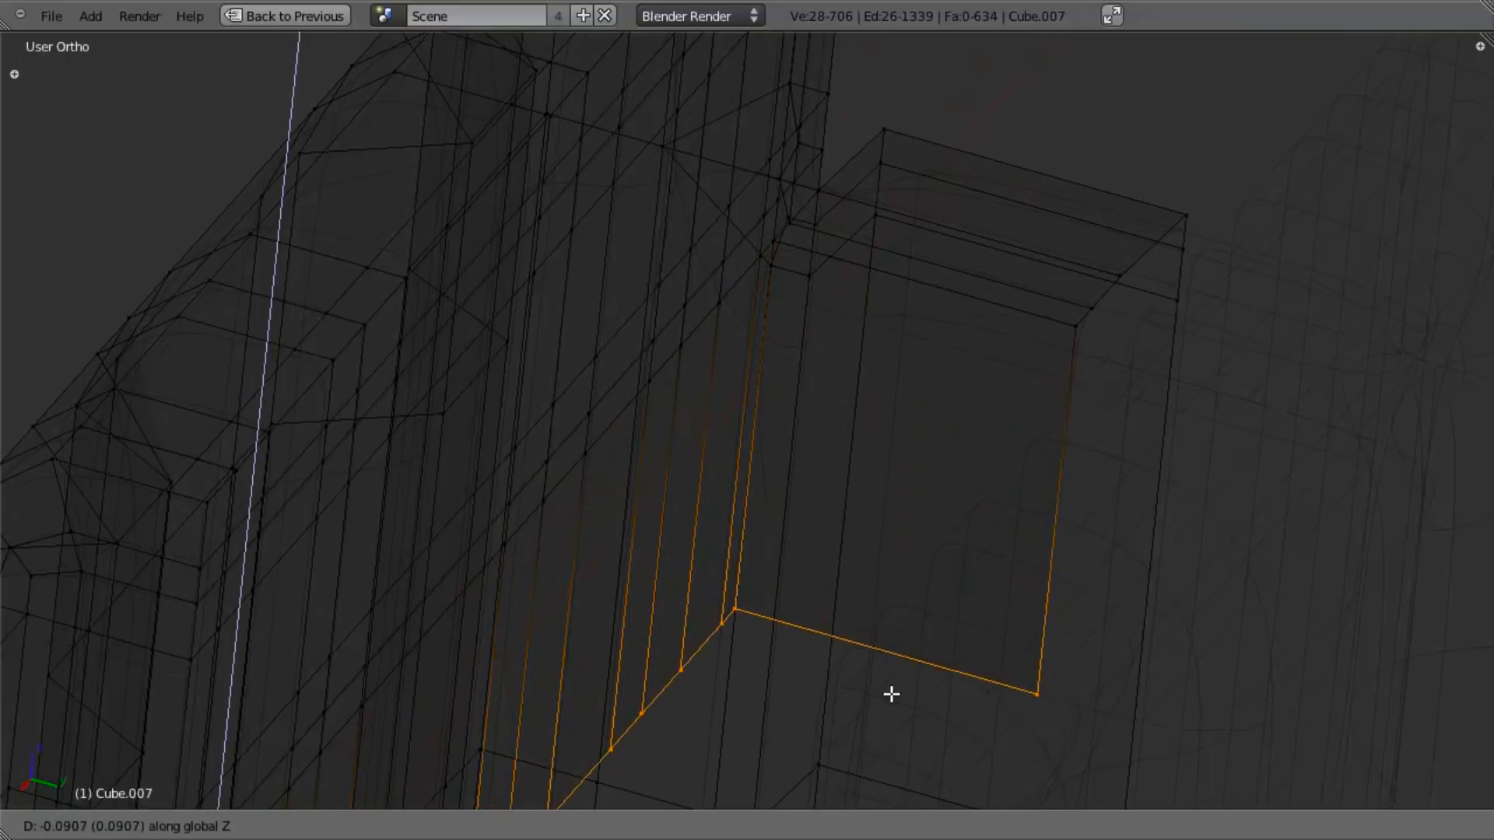
click(890, 694)
key(z)
middle_drag(911, 629, 887, 564)
Step: Remove doubles from the full mesh to merge the new inner wall's overlapping vertices
key(a)
key(w)
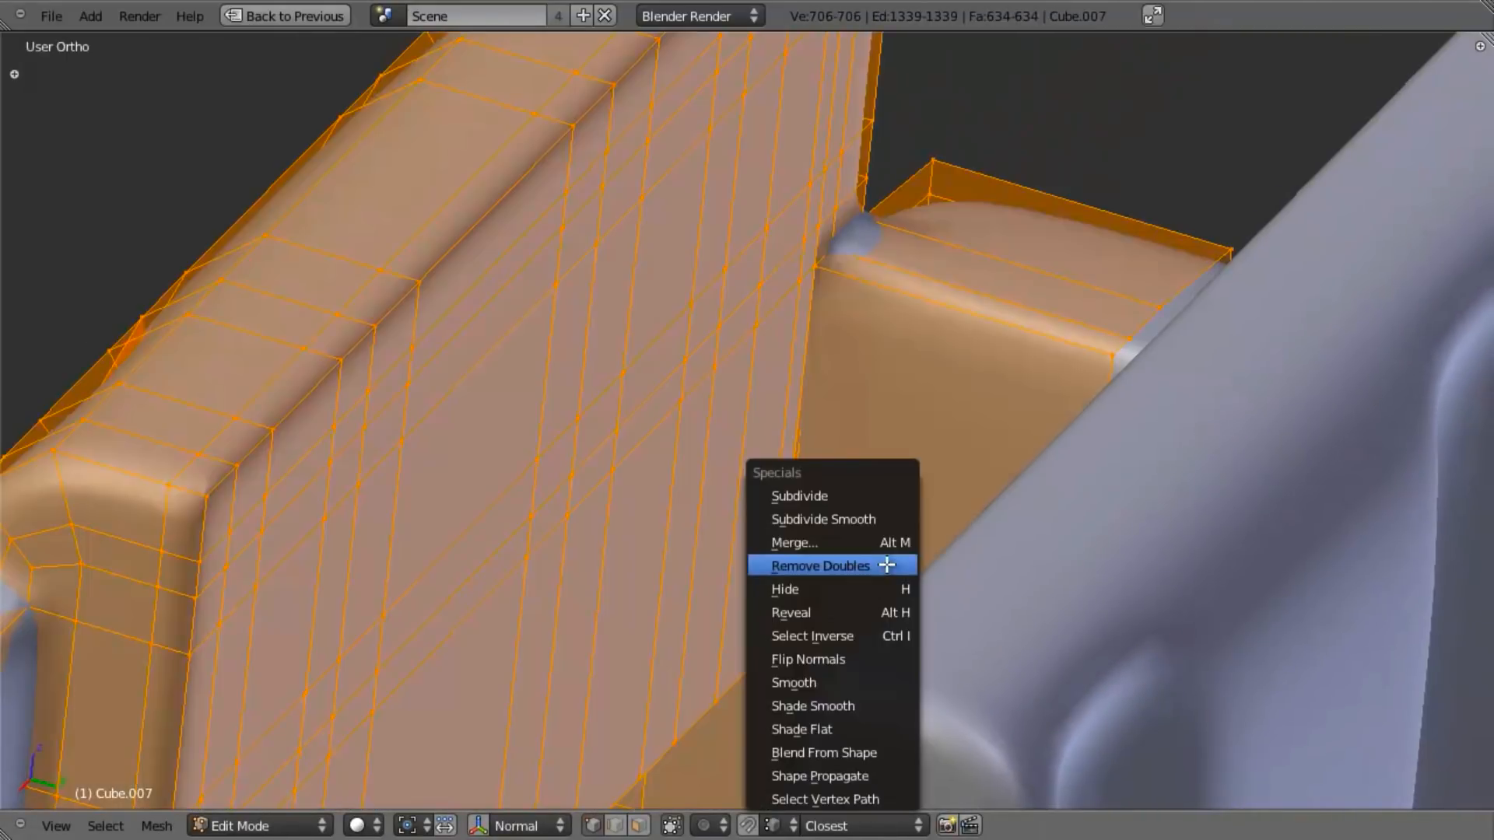
click(885, 565)
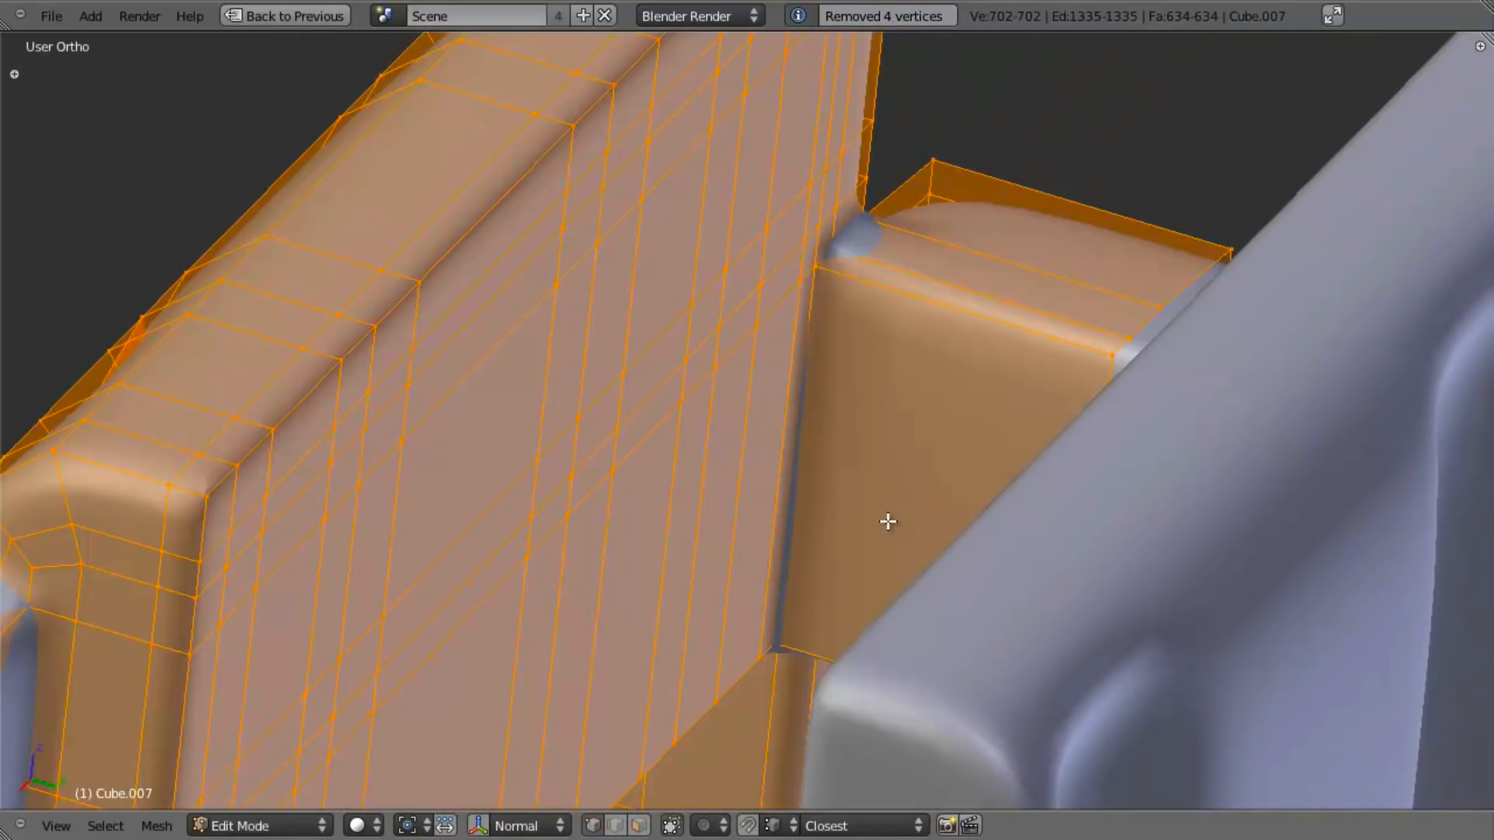
key(a)
Step: Add a horizontal edge loop around the inner wall and slide it up toward the magazine's open rim
key(ctrl+r)
click(827, 350)
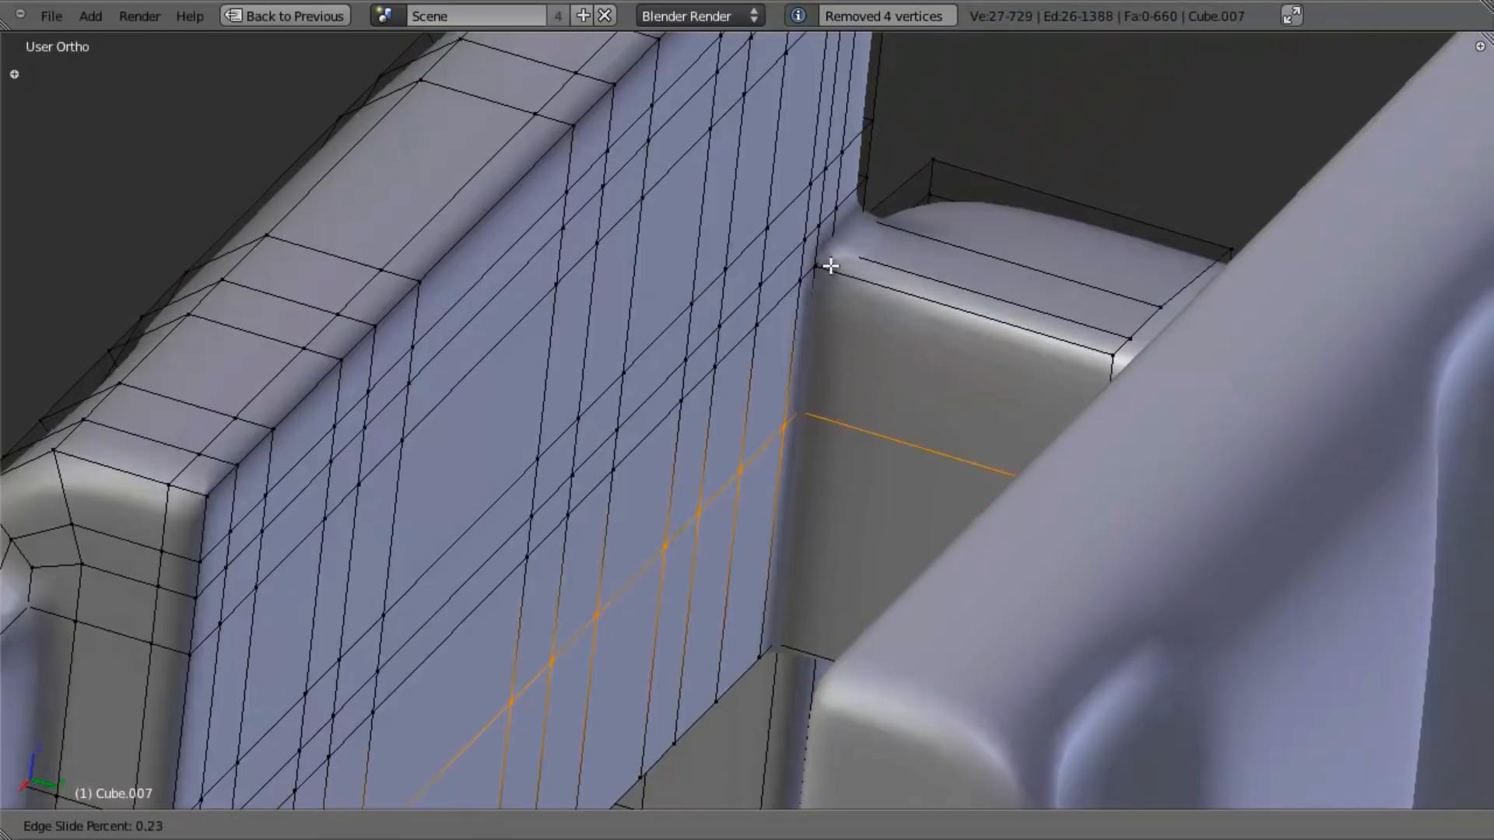
click(849, 187)
middle_drag(851, 194, 670, 430)
mouse_move(827, 453)
middle_down()
mouse_move(772, 670)
mouse_move(887, 500)
middle_up()
Step: Delete the two horizontal edge loops running around the inside of the magazine's upper end
key(z)
right_click(1299, 511)
shift+right_click(1167, 557)
key(z)
mouse_move(1020, 500)
middle_down()
mouse_move(1324, 684)
mouse_move(1221, 474)
mouse_move(1017, 549)
mouse_move(910, 563)
mouse_move(930, 593)
mouse_move(947, 567)
mouse_move(1043, 544)
mouse_move(898, 515)
mouse_move(944, 537)
mouse_move(894, 560)
mouse_move(1038, 537)
mouse_move(1165, 579)
mouse_move(973, 740)
mouse_move(896, 560)
middle_up()
alt+right_click(1134, 589)
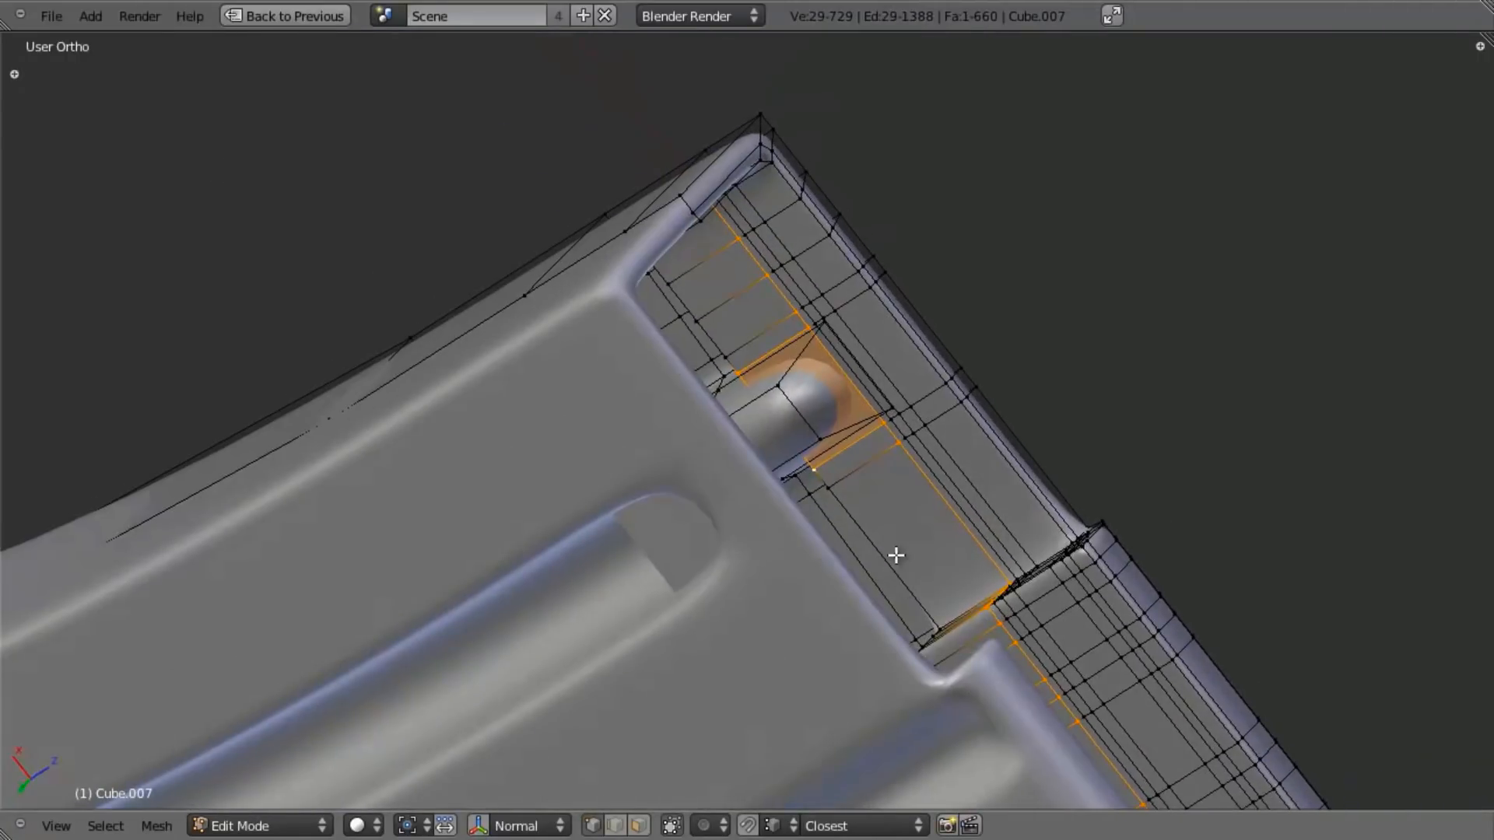
alt+shift+right_click(896, 560)
middle_drag(797, 657, 1207, 50)
middle_drag(969, 300, 800, 467)
key(x)
click(1043, 334)
Step: Examine the cleaned magazine and compare its curve and edge loops with the reference photo in front wireframe view
key(Tab)
scroll(908, 567, down, 5)
middle_drag(907, 567, 863, 537)
key(Tab)
scroll(863, 537, up, 3)
middle_drag(708, 549, 725, 394)
key(KP_1)
scroll(731, 401, down, 2)
shift+middle_drag(747, 478, 746, 477)
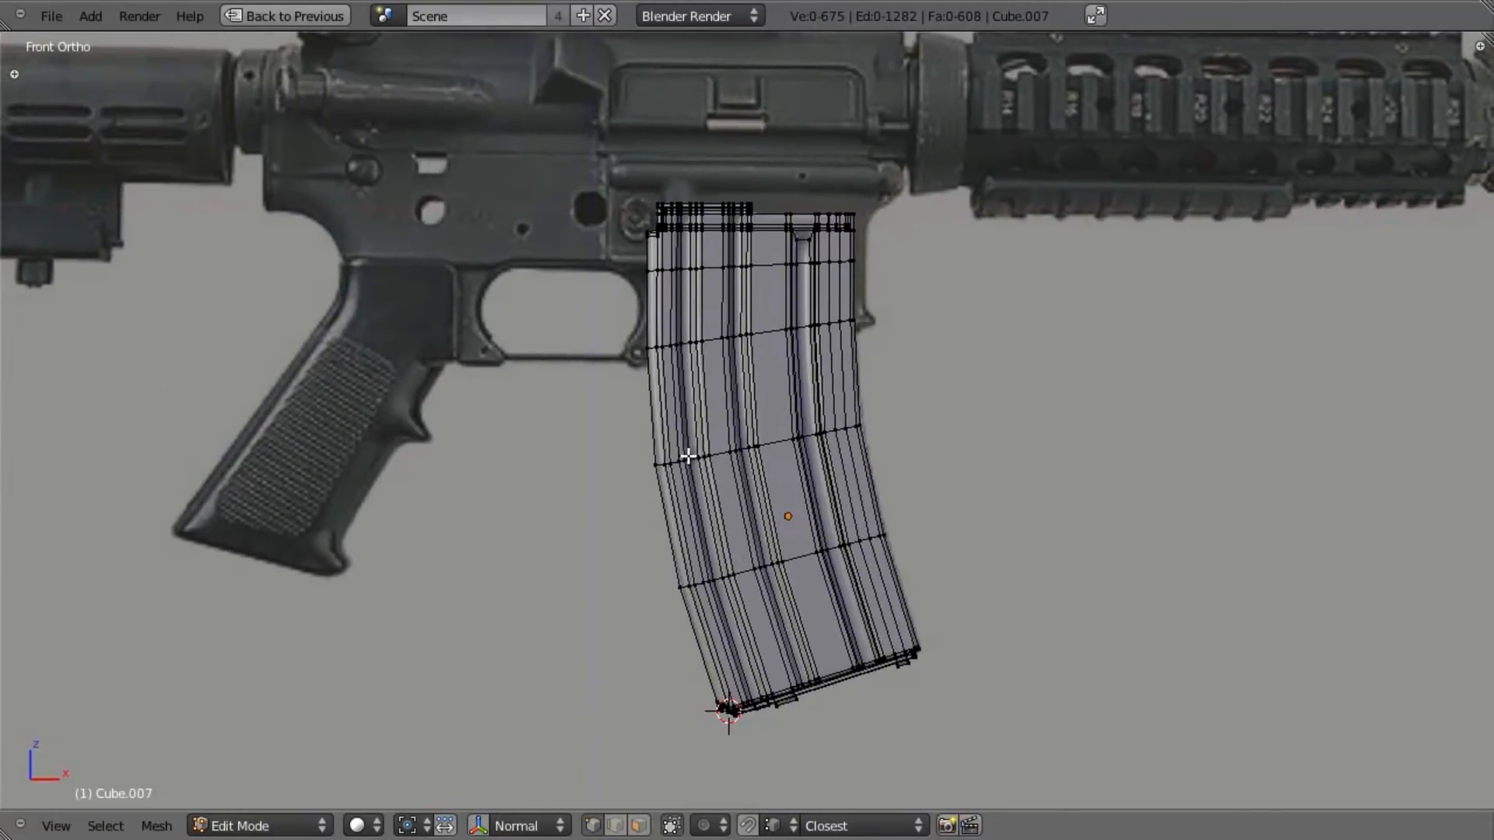
scroll(861, 524, up, 1)
key(z)
scroll(735, 651, up, 2)
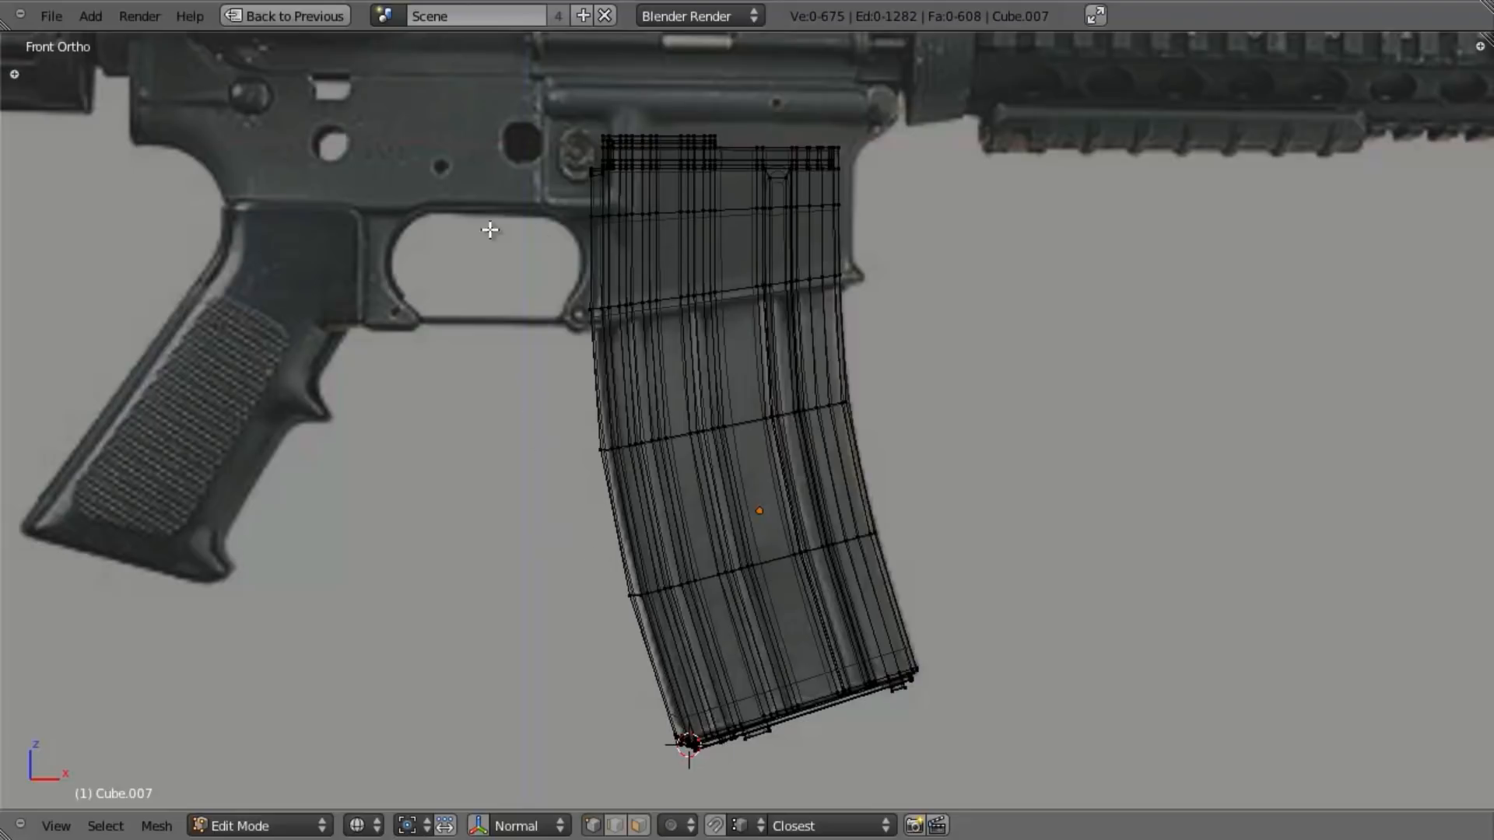
shift+middle_drag(680, 304, 682, 332)
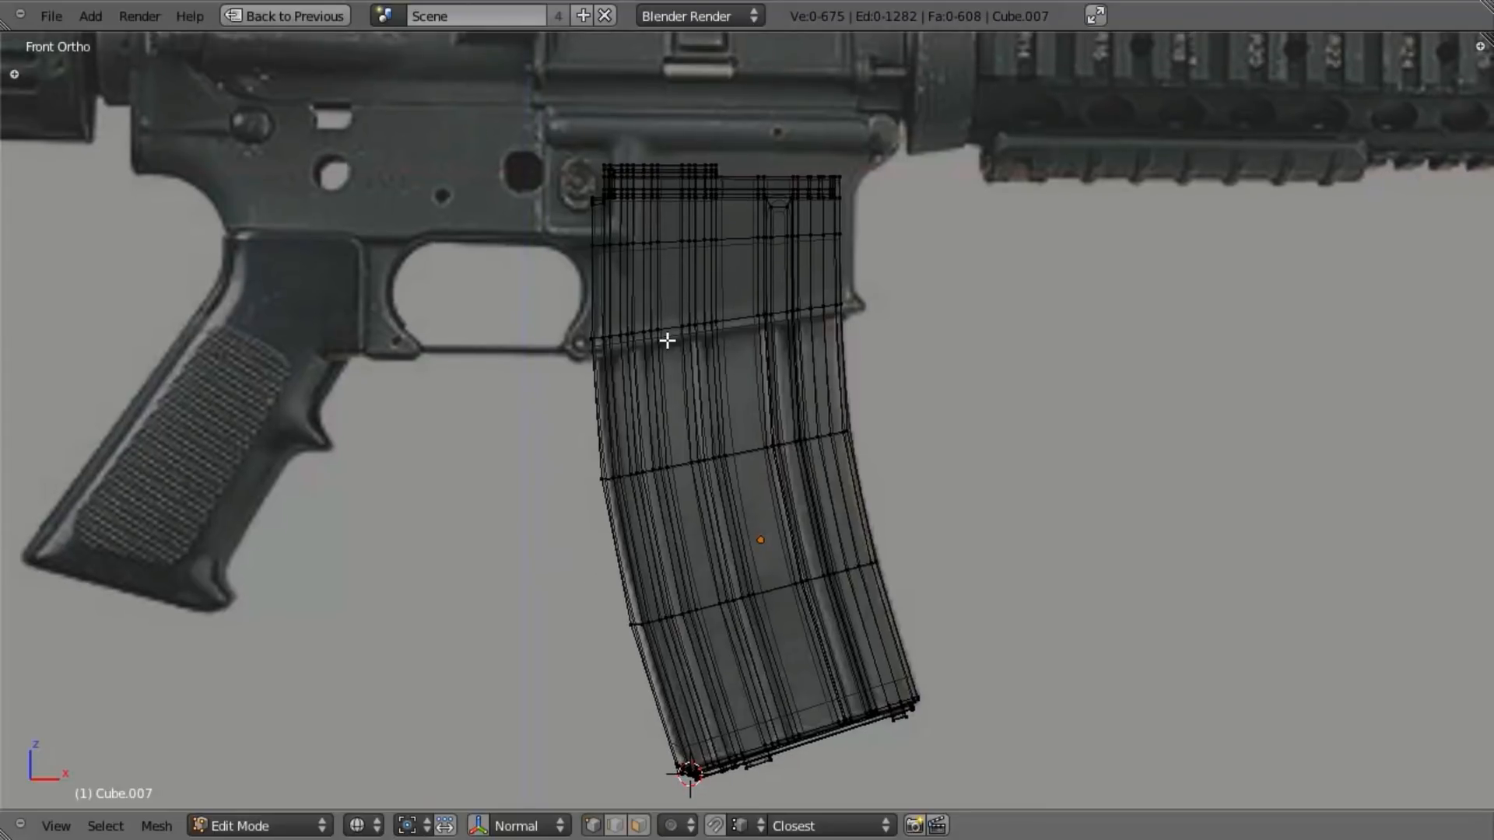
scroll(667, 340, up, 2)
middle_drag(634, 283, 754, 440)
key(z)
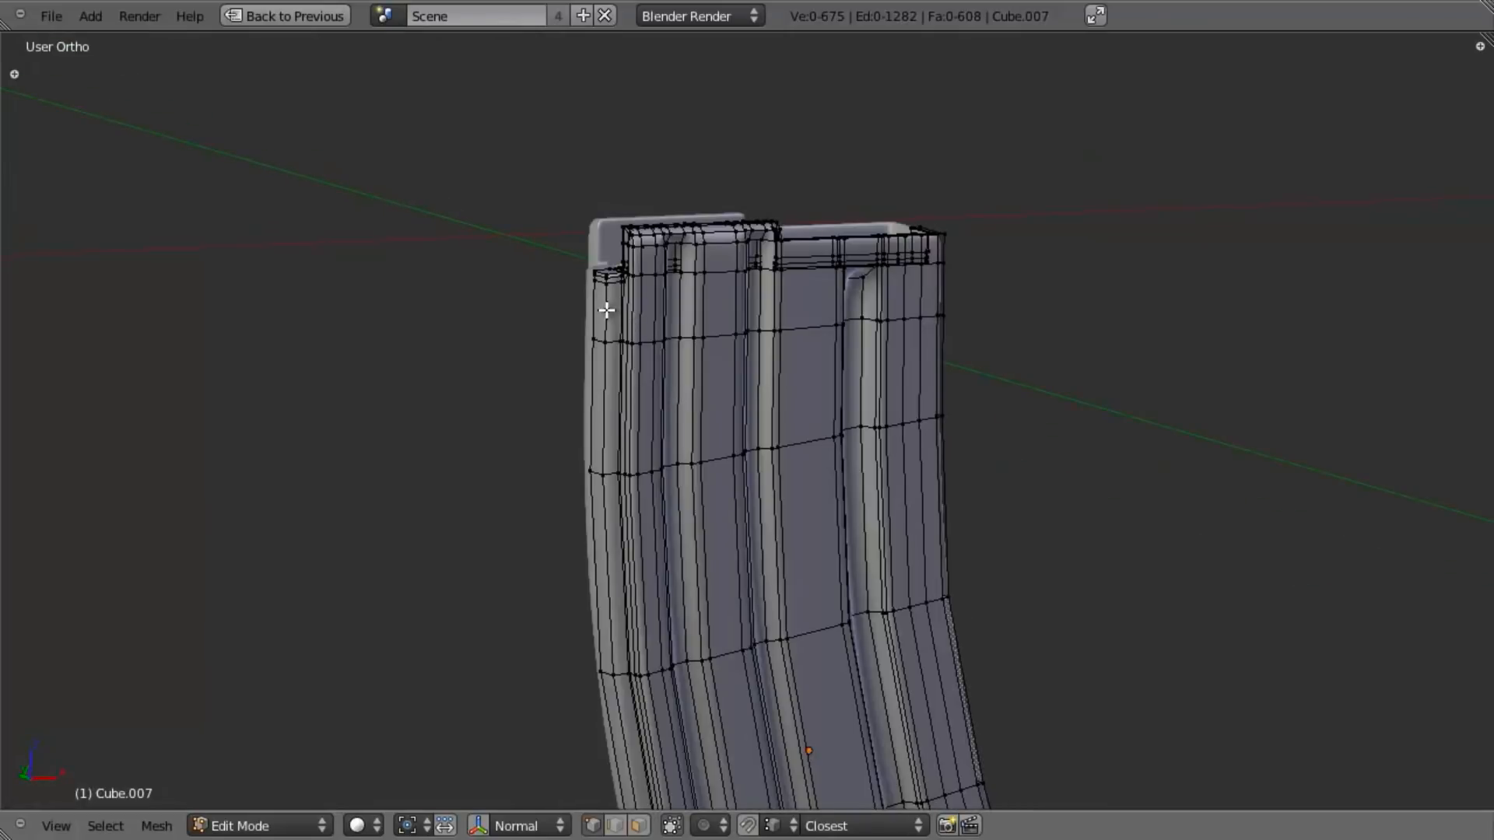
key(KP_3)
key(KP_1)
key(z)
shift+middle_drag(634, 337, 597, 213)
shift+middle_drag(634, 358, 607, 261)
scroll(630, 285, down, 3)
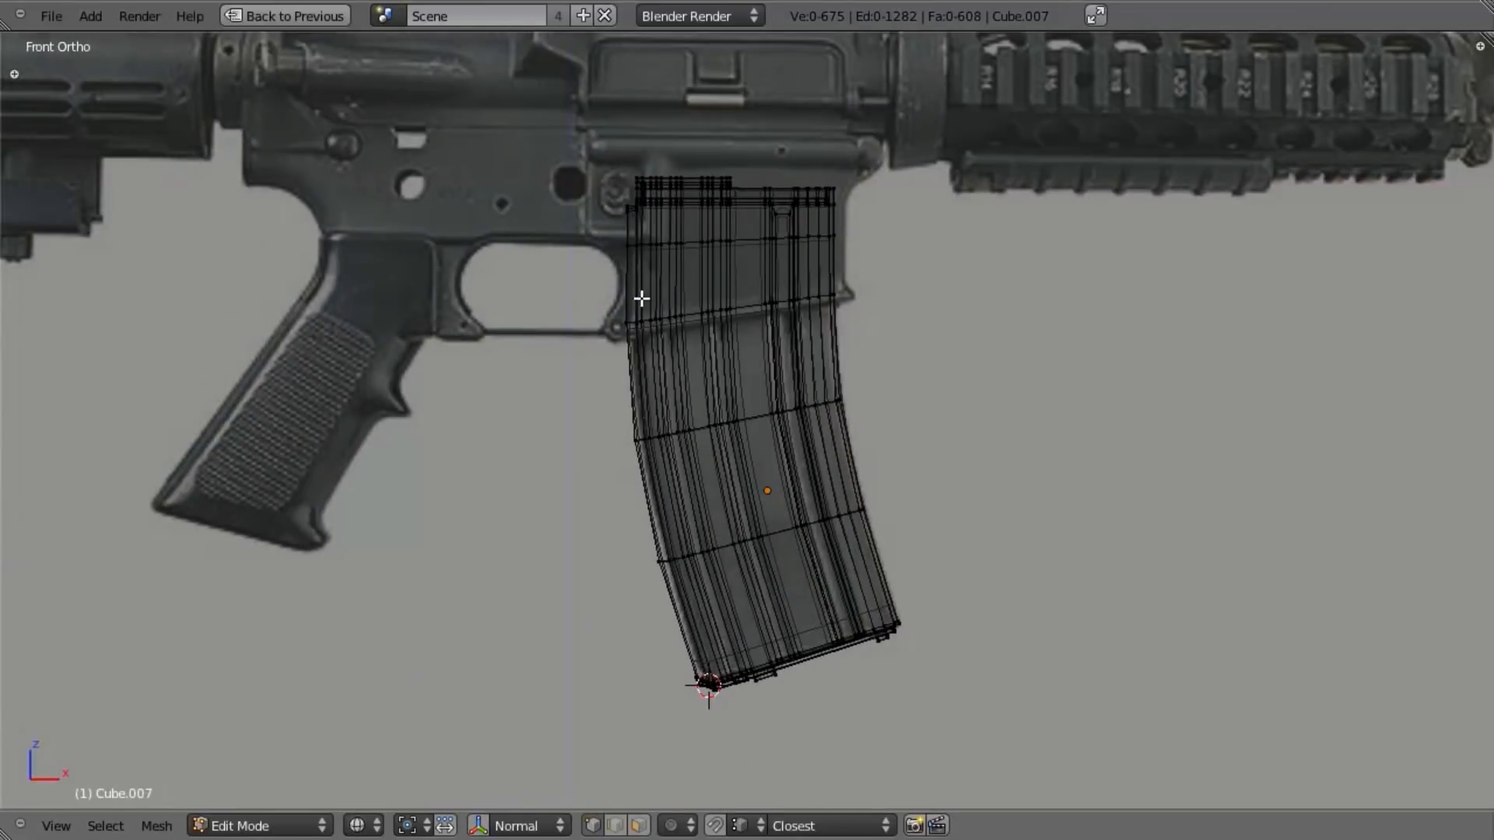
Step: Add a centred horizontal loop cut in each of the three lowest long sections of the magazine body
key(ctrl+r)
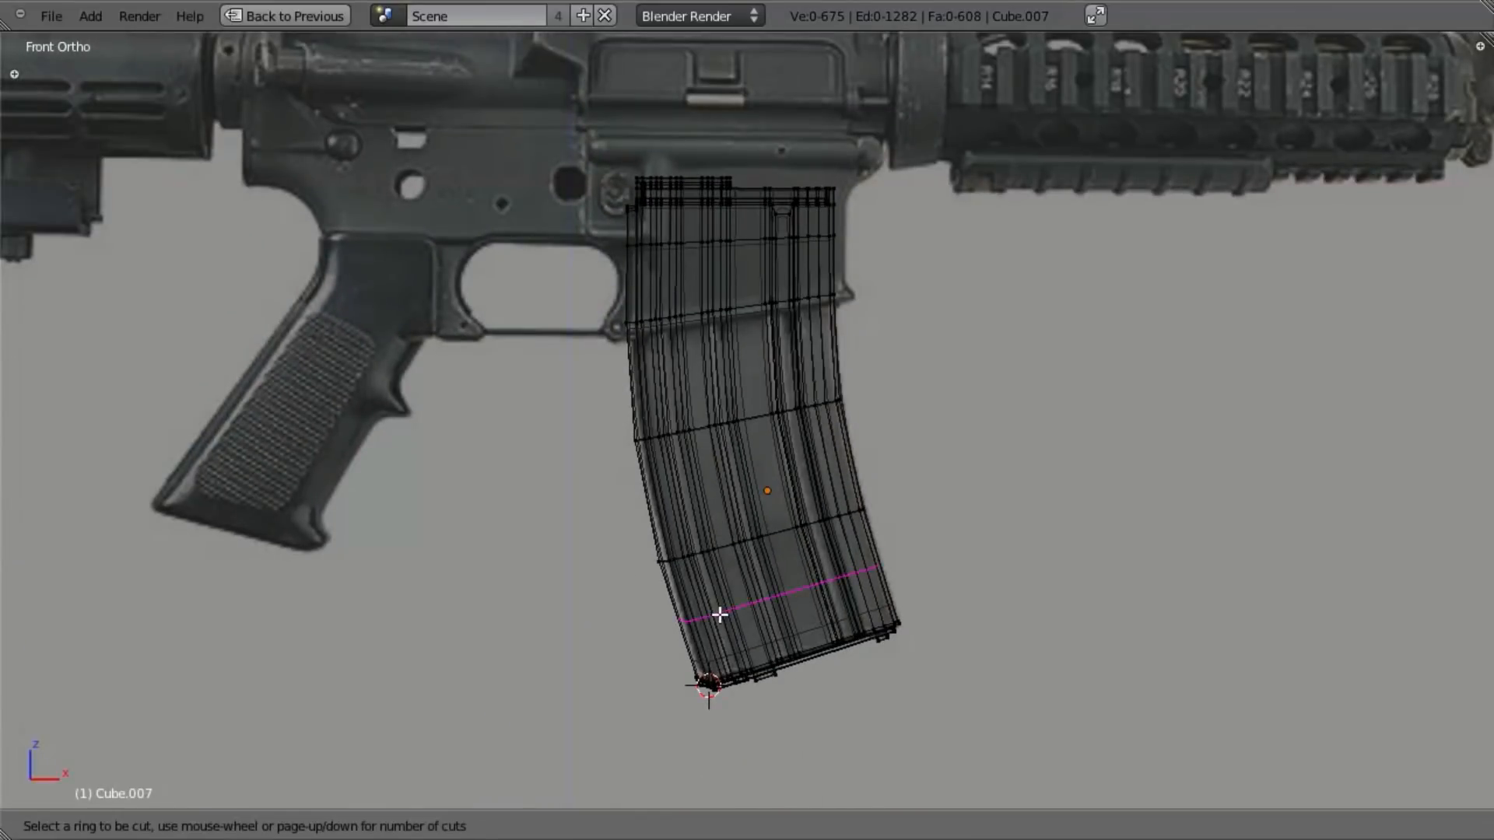
click(717, 614)
click(716, 613)
key(ctrl+r)
click(687, 481)
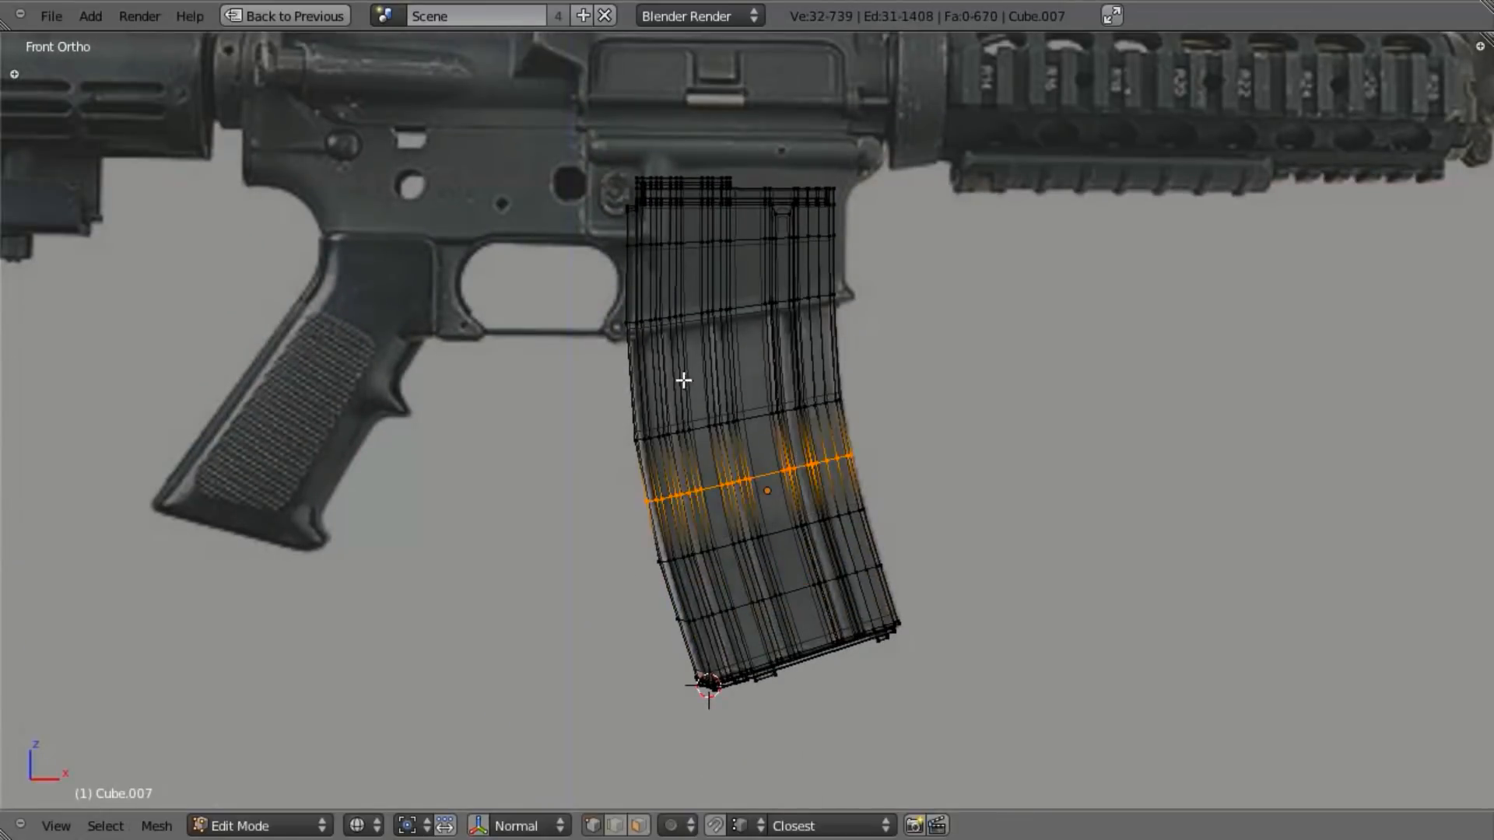
click(692, 429)
key(a)
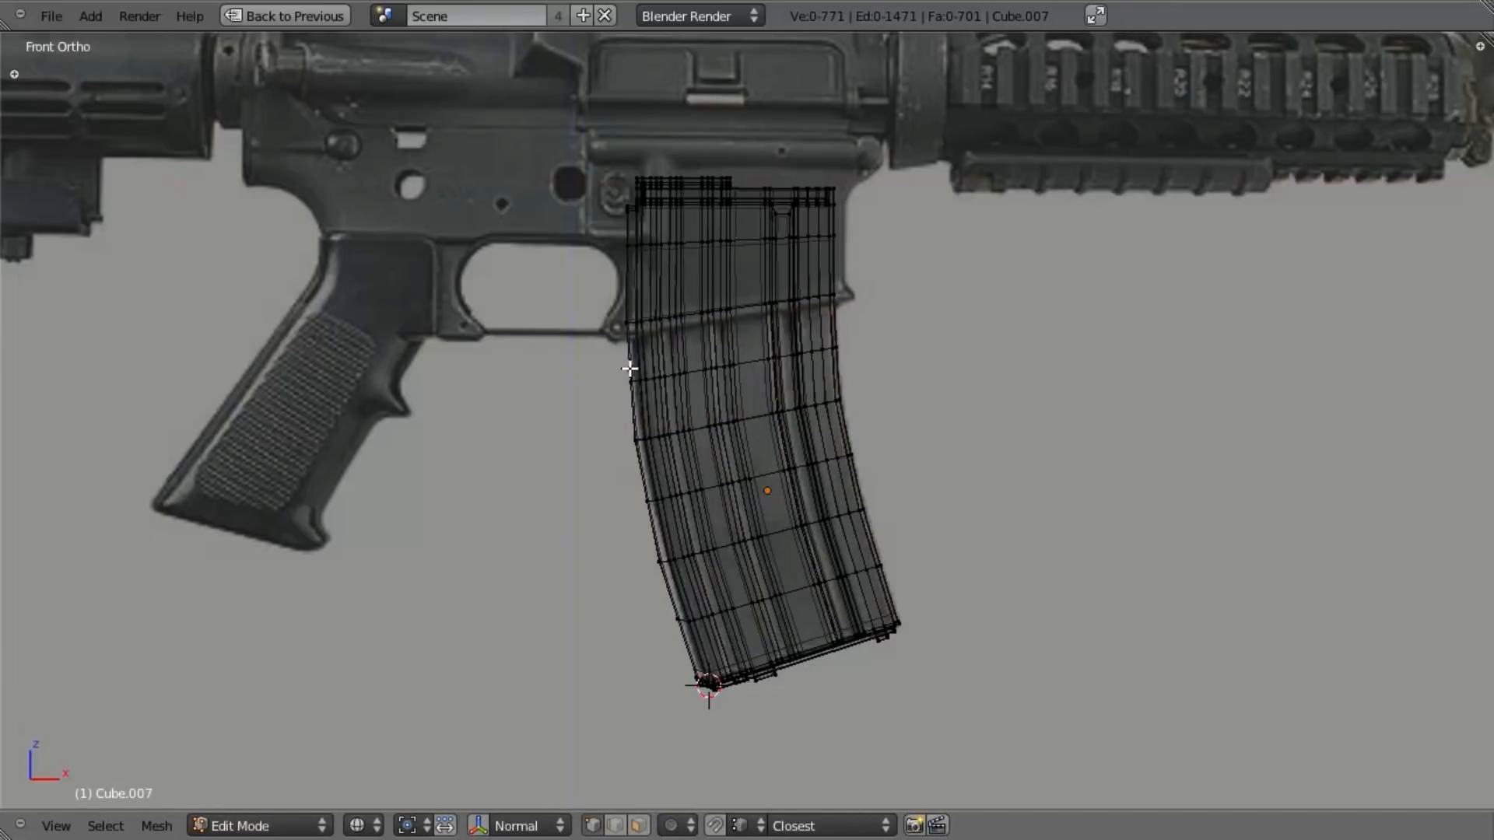
Step: Edge-slide the loop near the magwell's lower edge upward, and slide the next loop up onto that magwell edge
scroll(738, 309, up, 2)
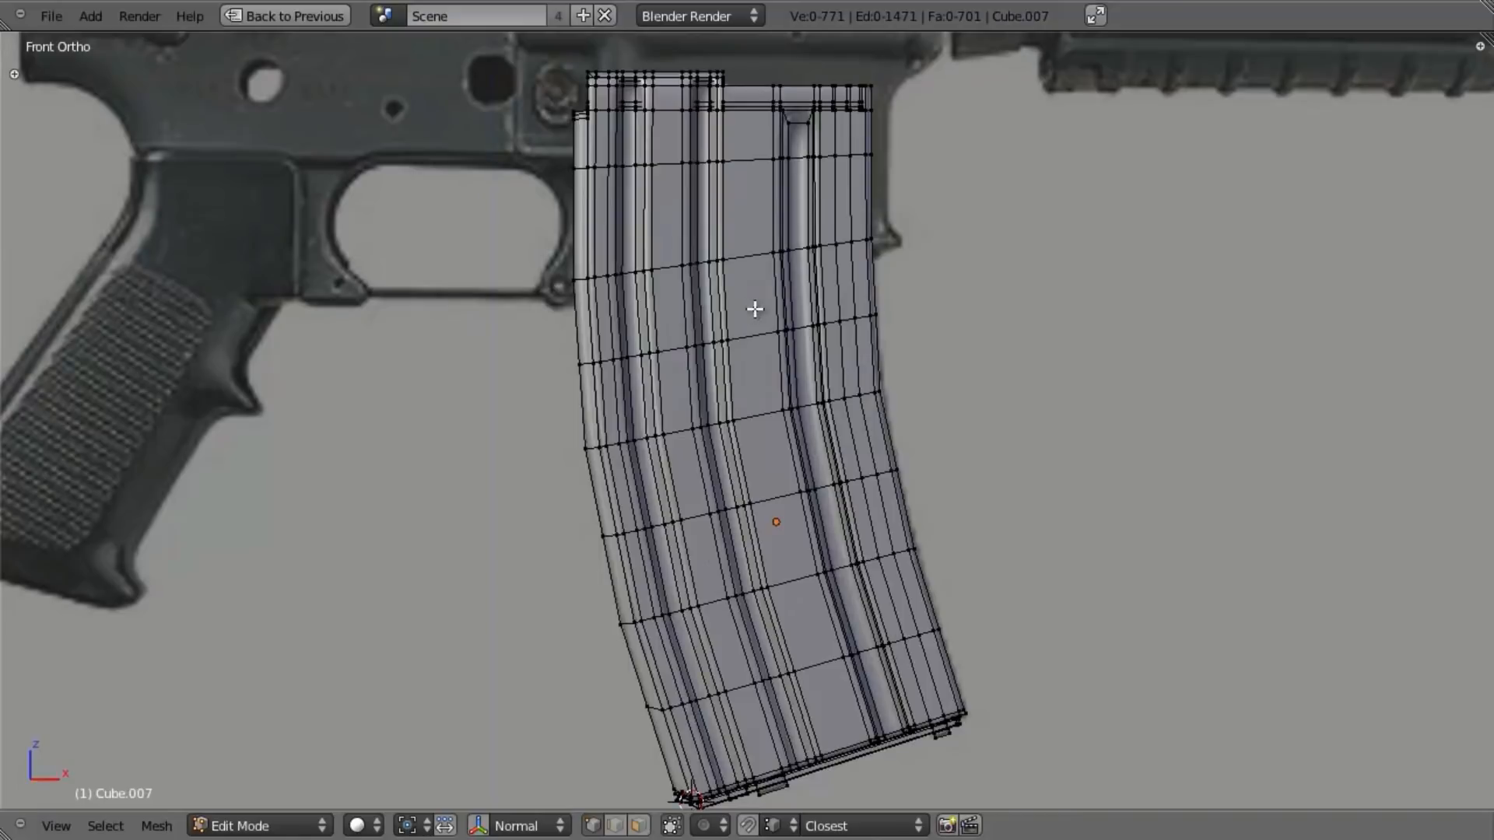
alt+click(743, 255)
key(ctrl+e)
click(783, 338)
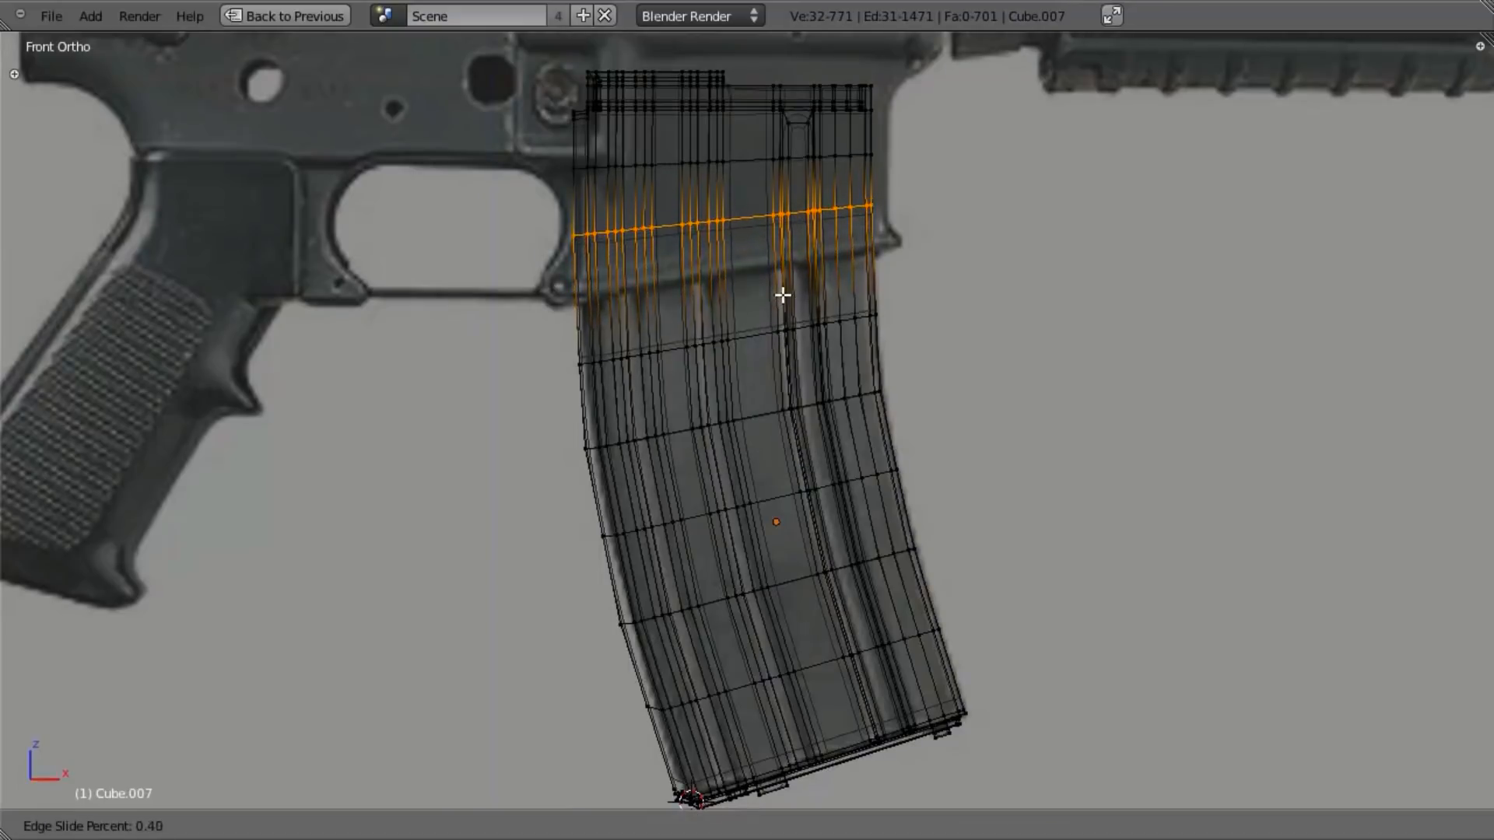
click(757, 333)
key(ctrl+e)
click(758, 331)
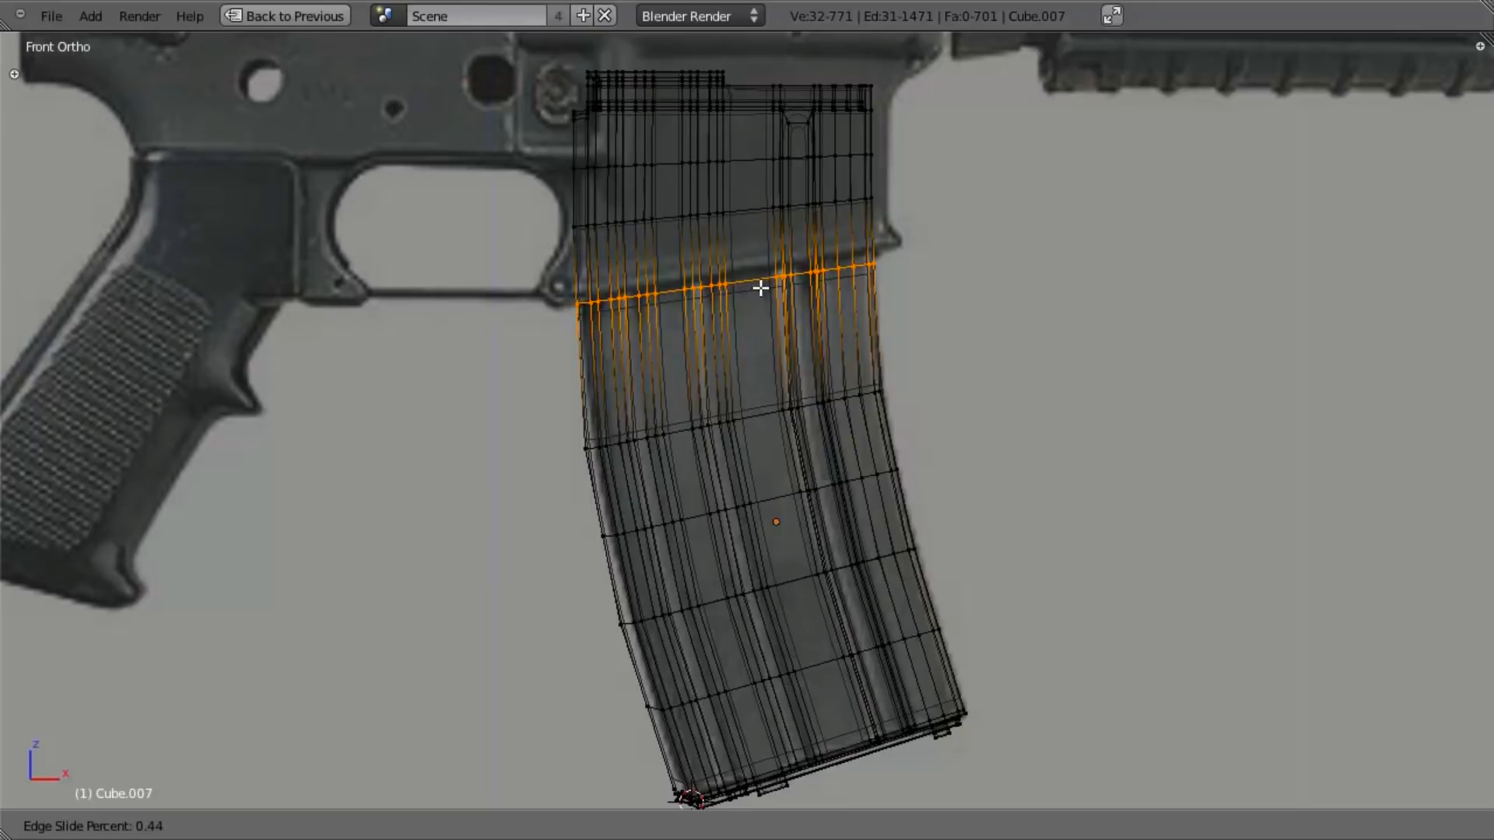
click(761, 285)
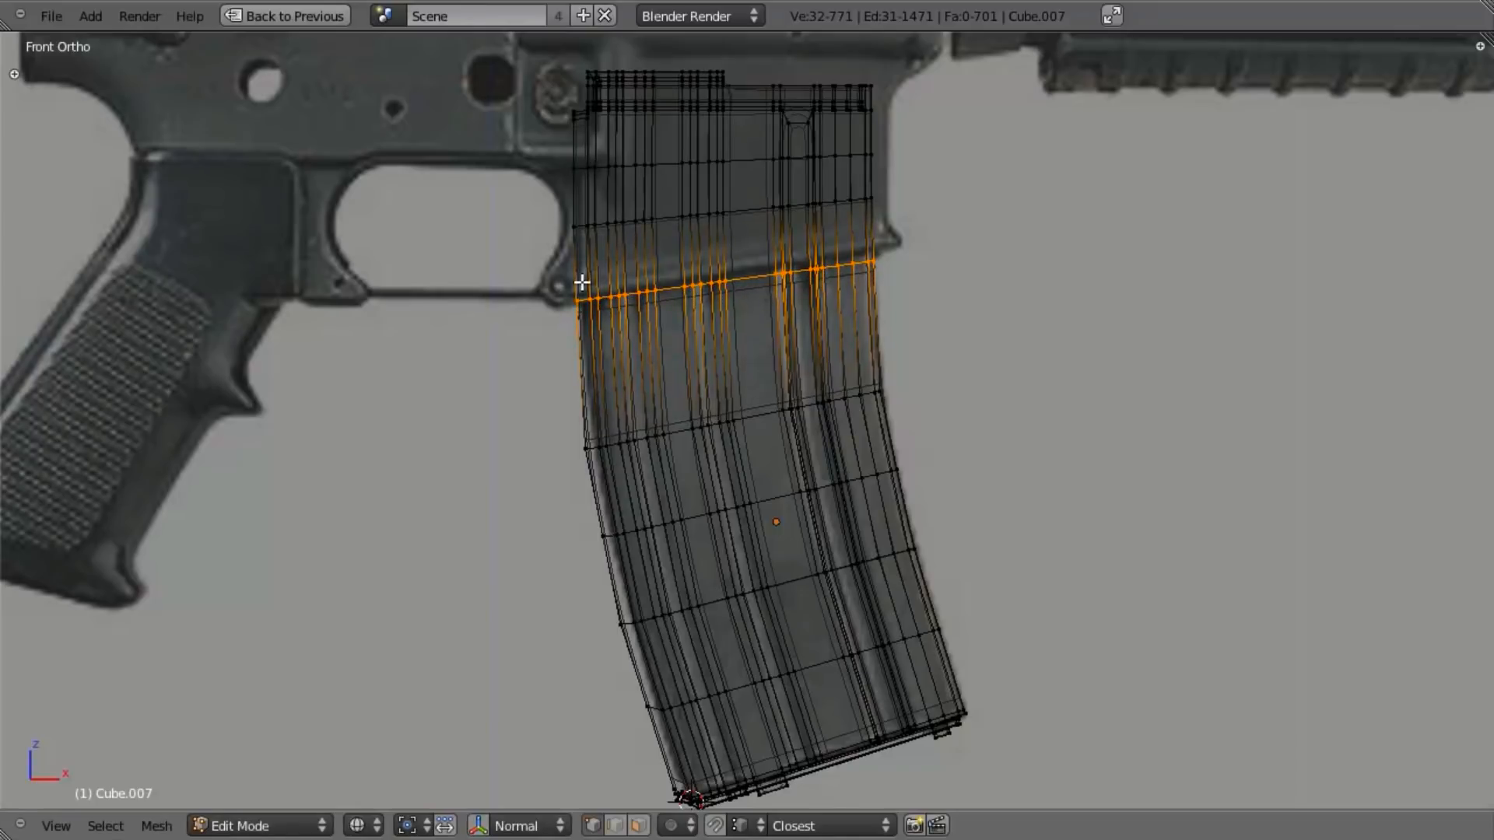
Step: Add a centred horizontal loop cut in the section just below the magwell's lower edge
key(ctrl+r)
click(610, 376)
click(612, 381)
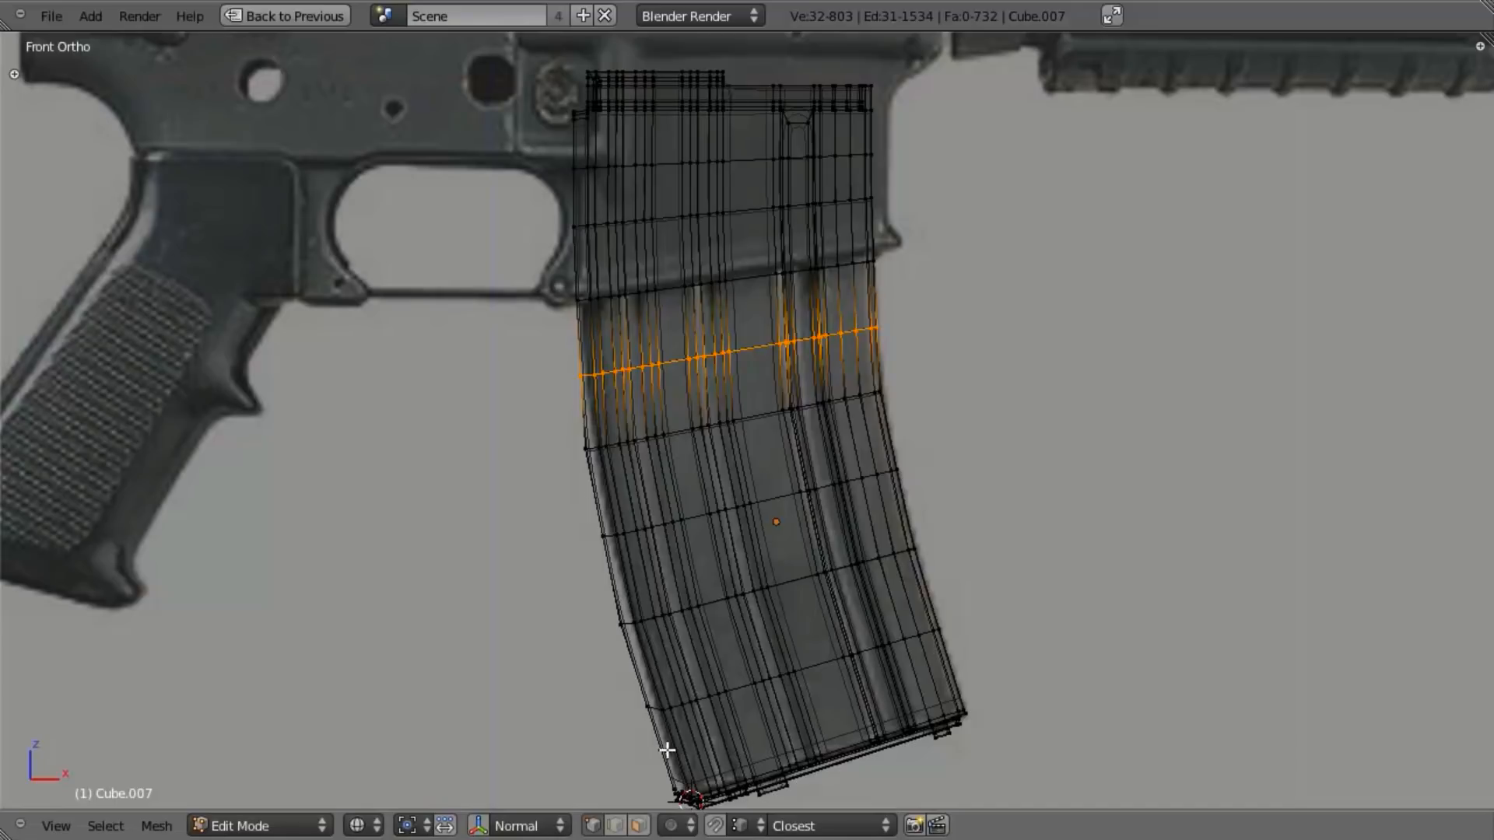
key(a)
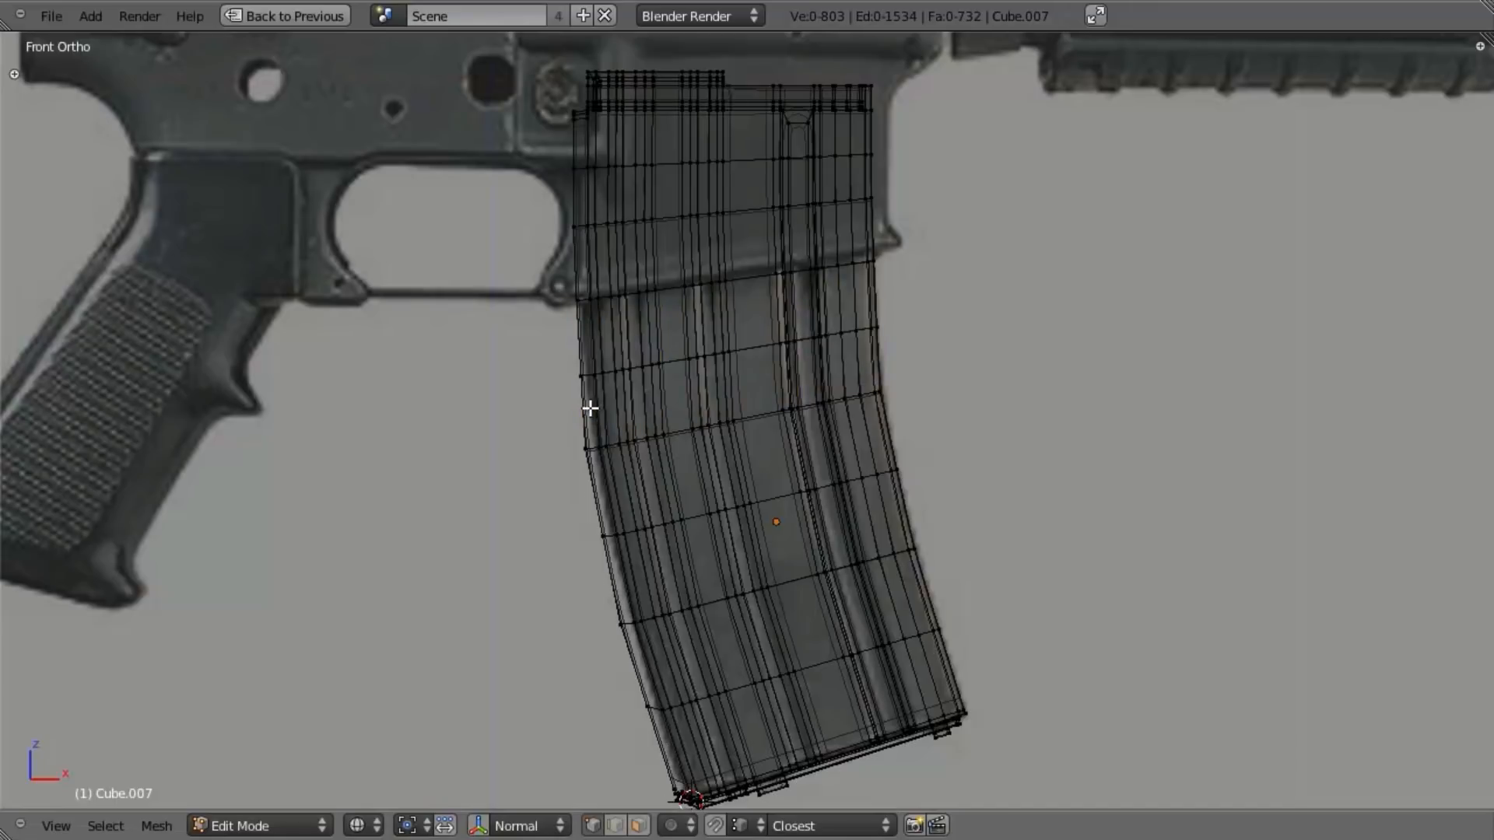
Step: Edge-slide the new loop upward, and slide the loop at the magwell's edge up by about 0.21
alt+click(672, 359)
key(ctrl+e)
click(688, 387)
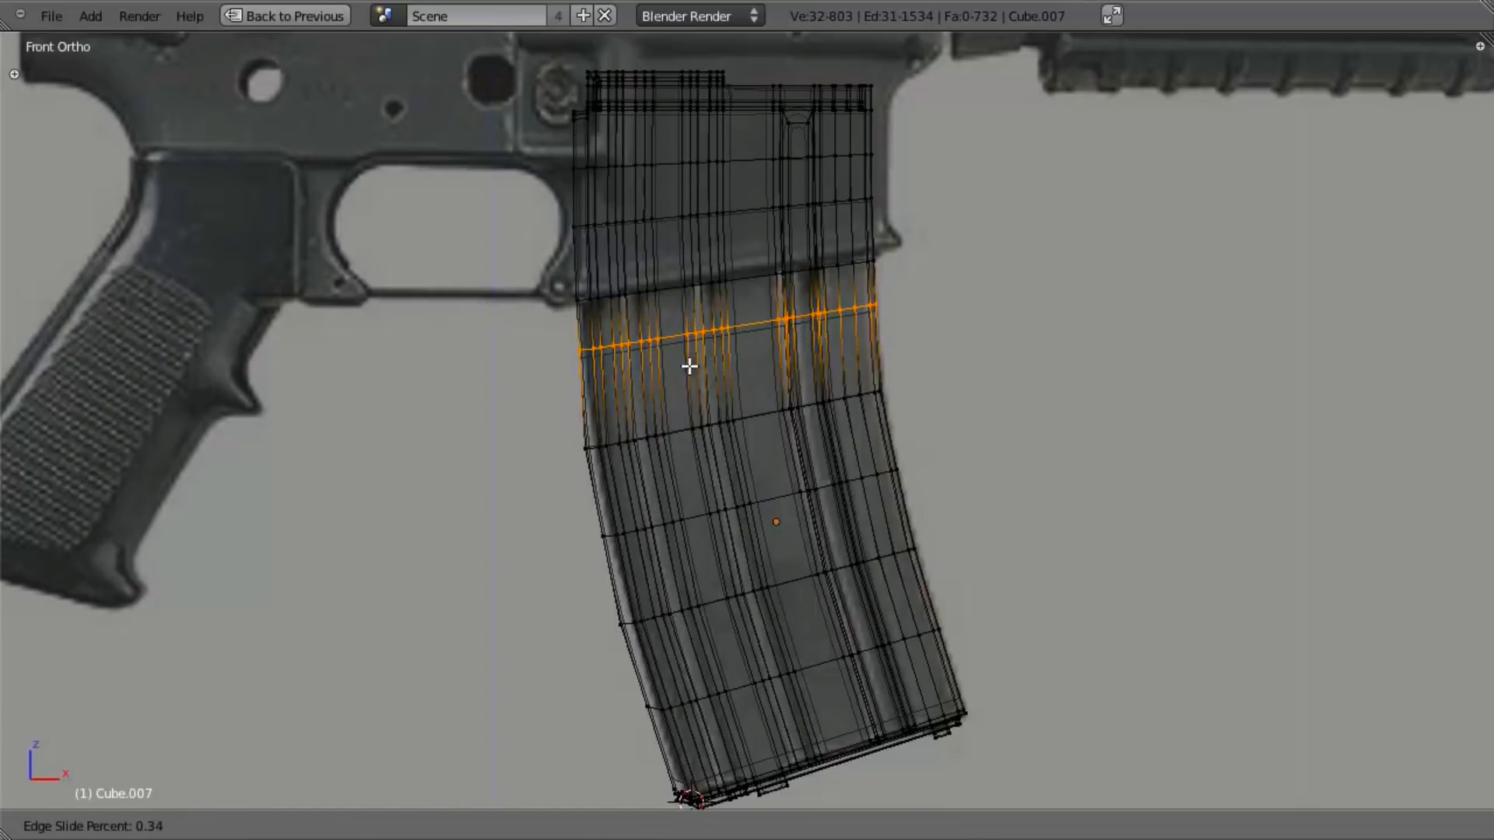
click(689, 367)
key(a)
alt+right_click(673, 284)
key(ctrl+e)
click(678, 326)
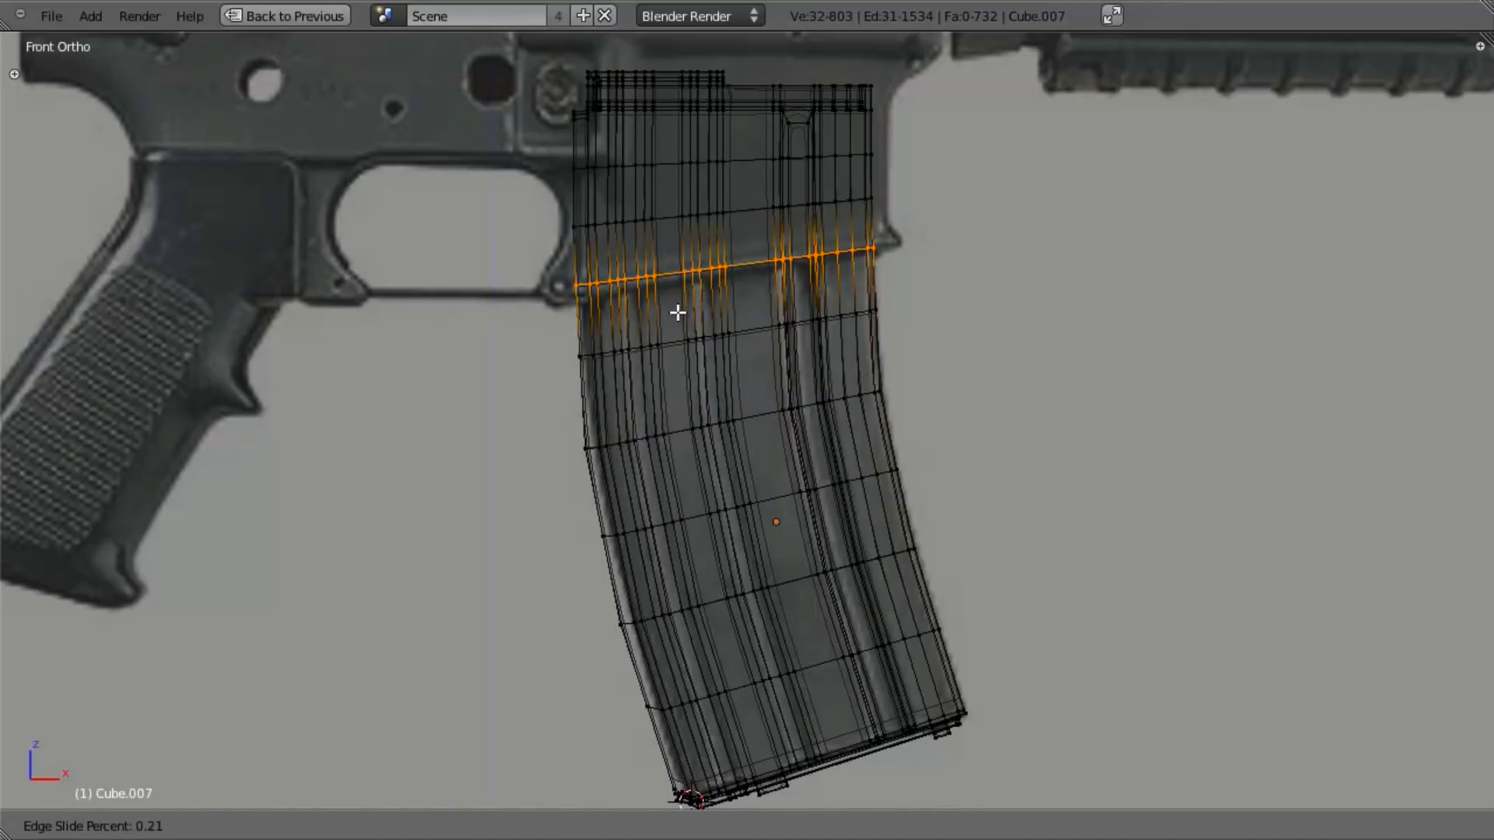
click(678, 312)
key(a)
Step: Edge-slide the first loop below the magwell slightly up and the next lower loop down
alt+right_click(679, 346)
key(ctrl+e)
click(714, 410)
click(718, 413)
alt+right_click(685, 431)
key(ctrl+e)
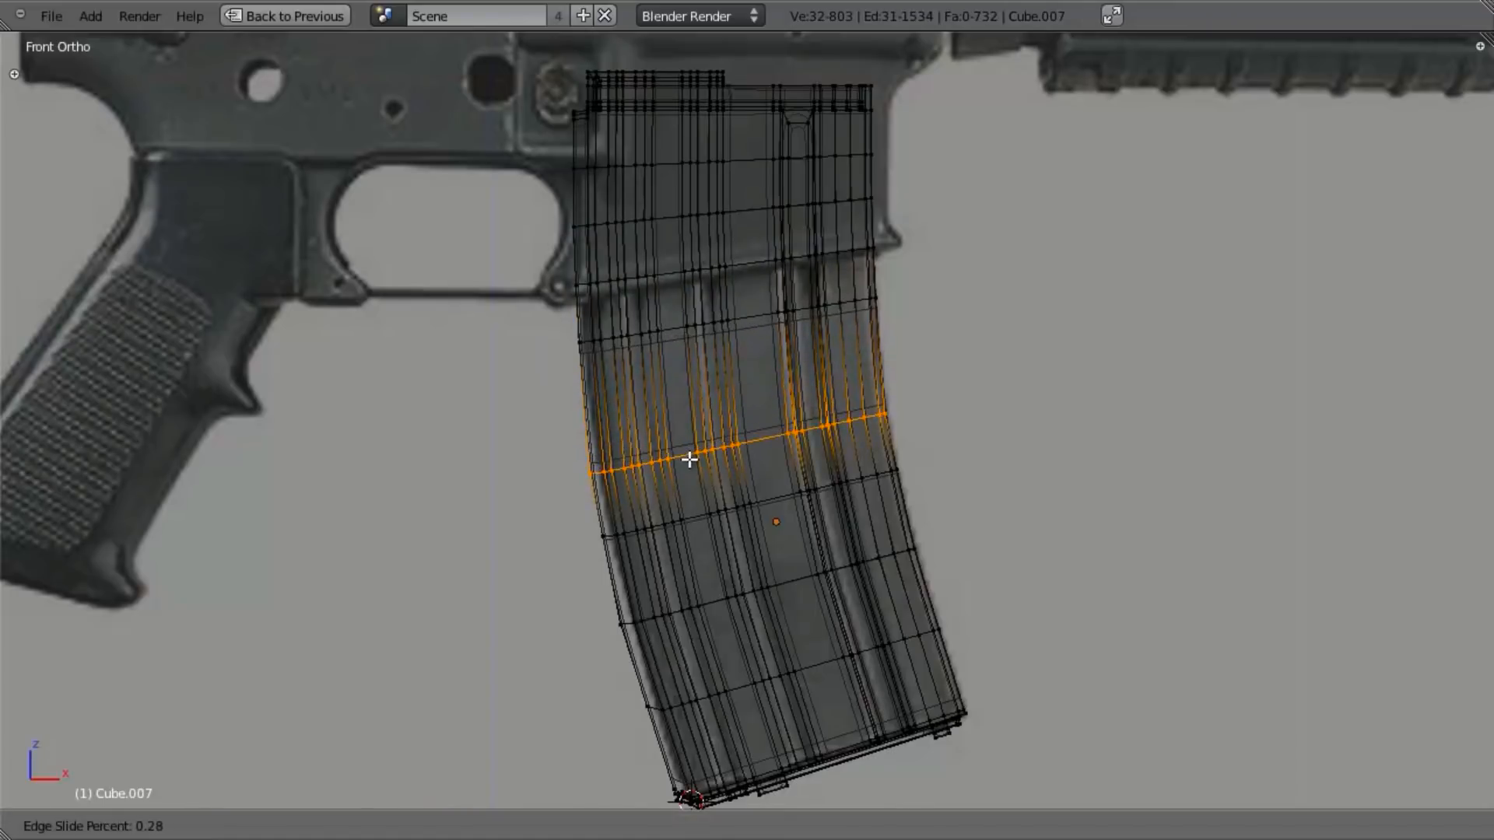
click(692, 461)
Step: Edge-slide the three lowest body loops downward to even out their spacing along the magazine's curve
alt+right_click(699, 521)
key(ctrl+e)
click(700, 525)
click(718, 574)
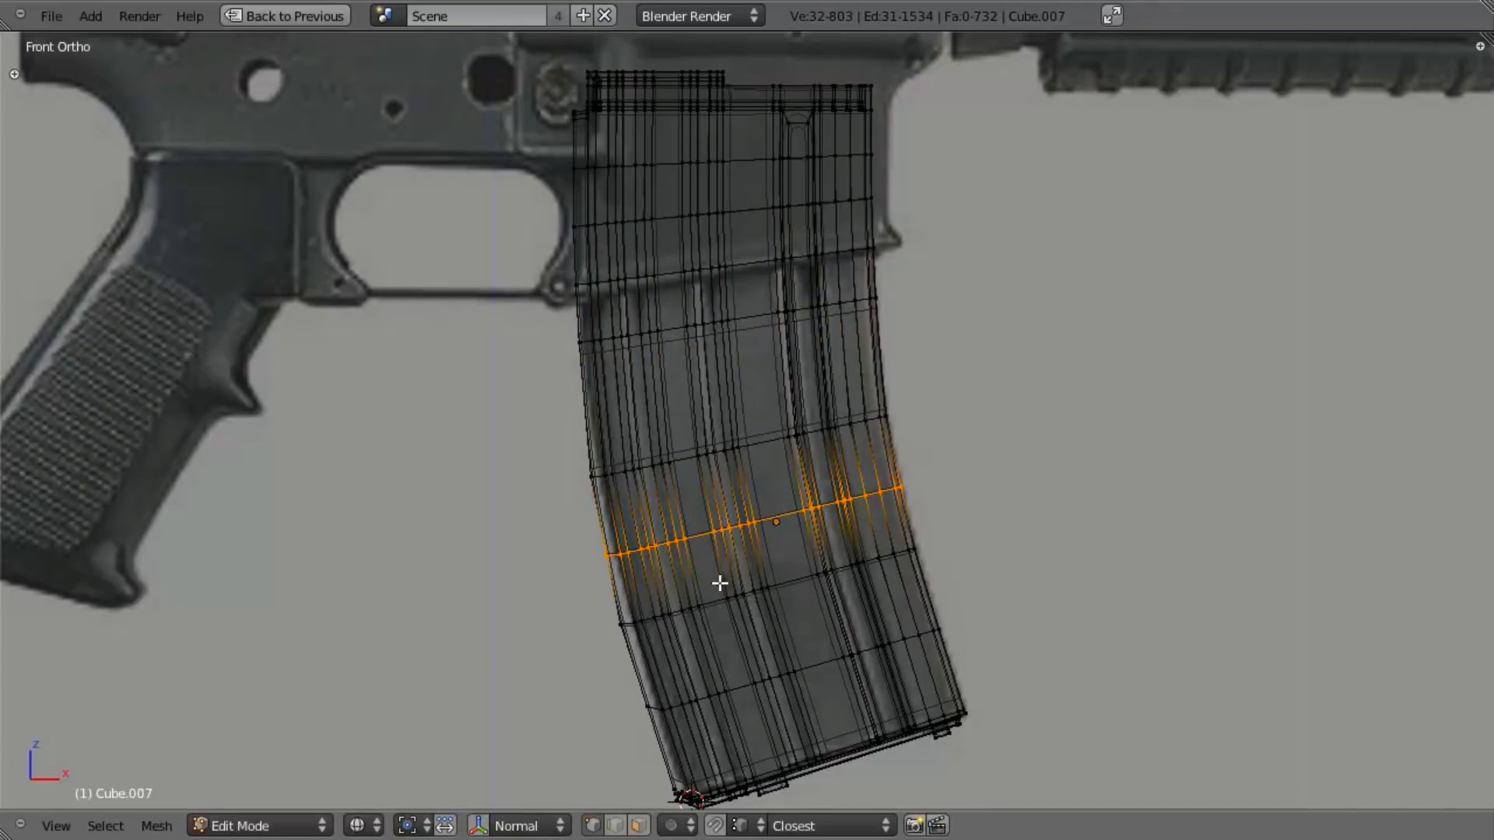
alt+right_click(718, 604)
key(ctrl+e)
click(725, 618)
click(726, 620)
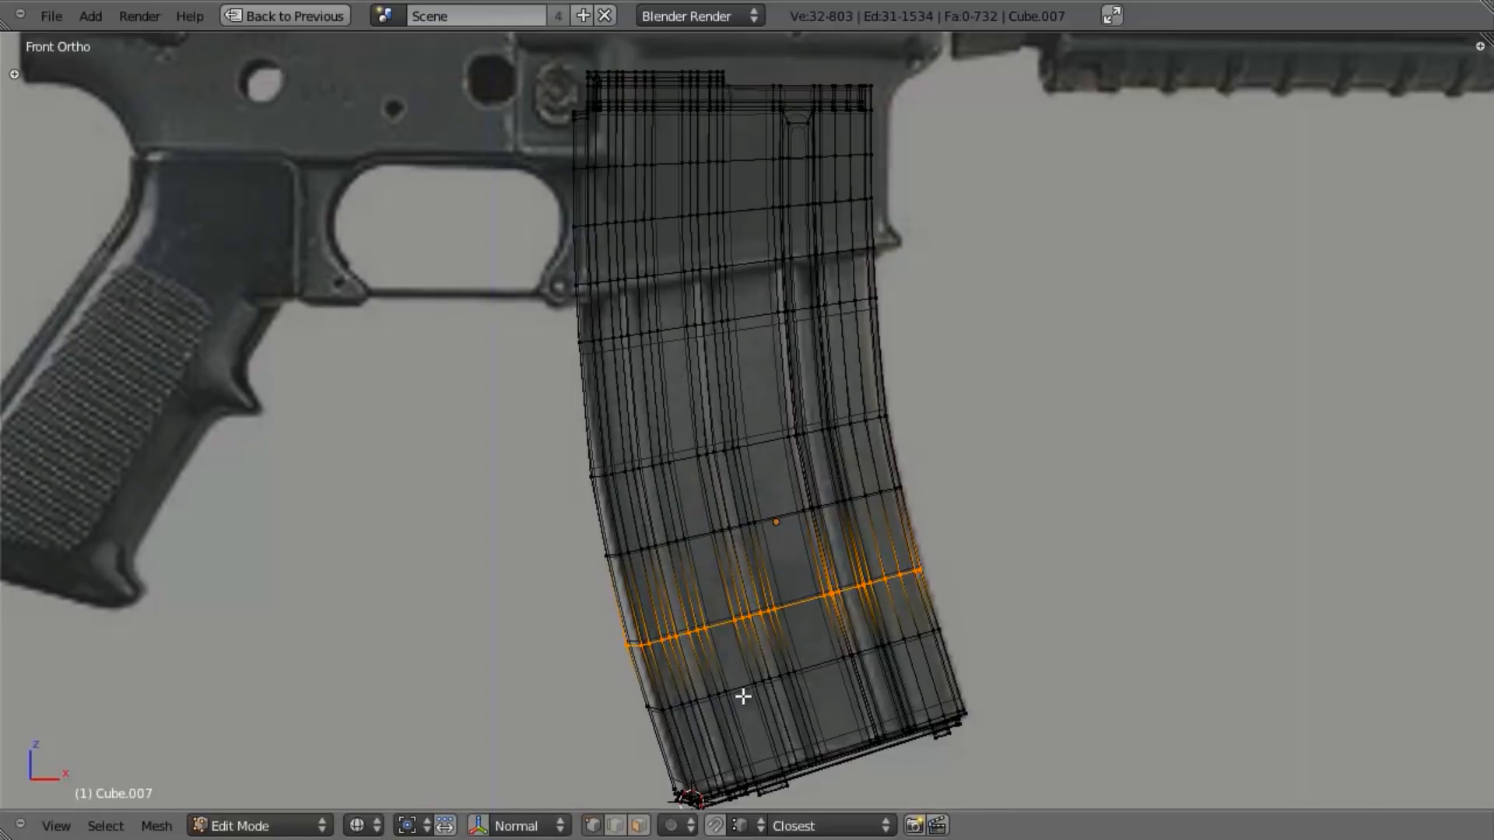
alt+right_click(744, 700)
key(ctrl+e)
click(744, 701)
key(Tab)
key(Tab)
key(z)
Step: Move the third-lowest body loop about -0.0042 along X to match the reference curve
alt+right_click(917, 521)
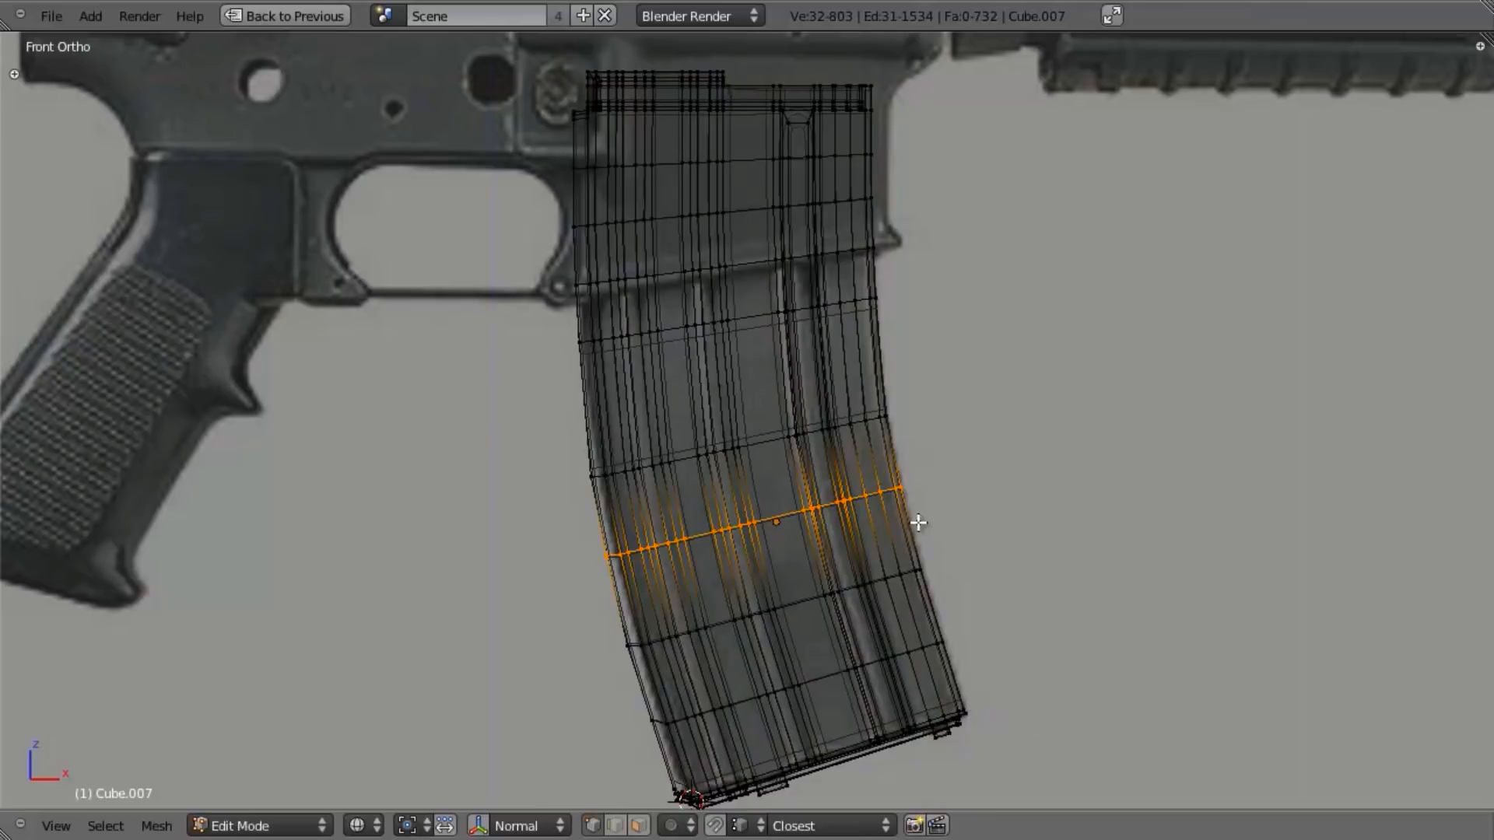
key(g)
key(x)
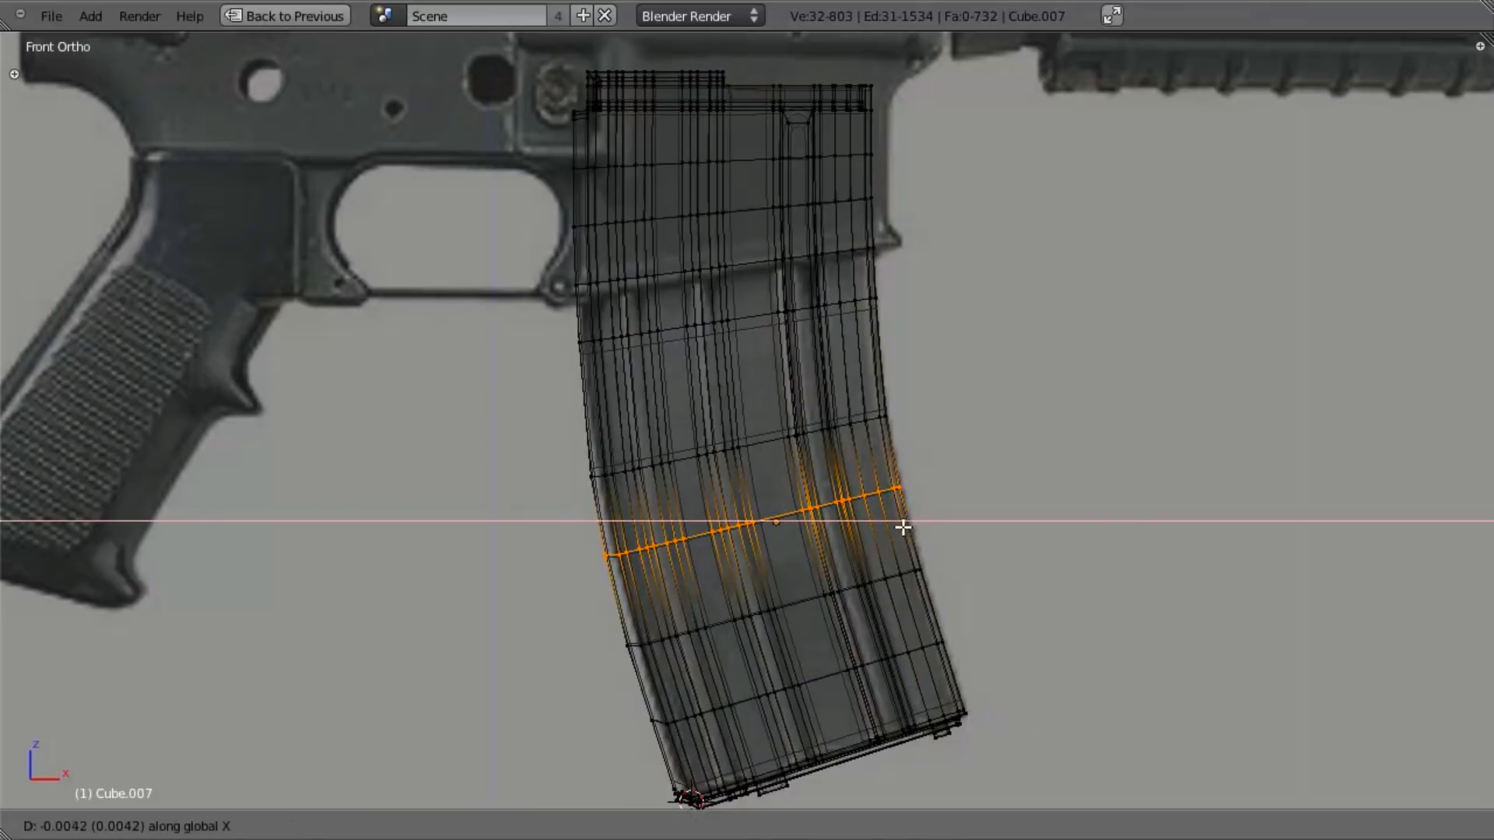
click(903, 527)
key(a)
key(z)
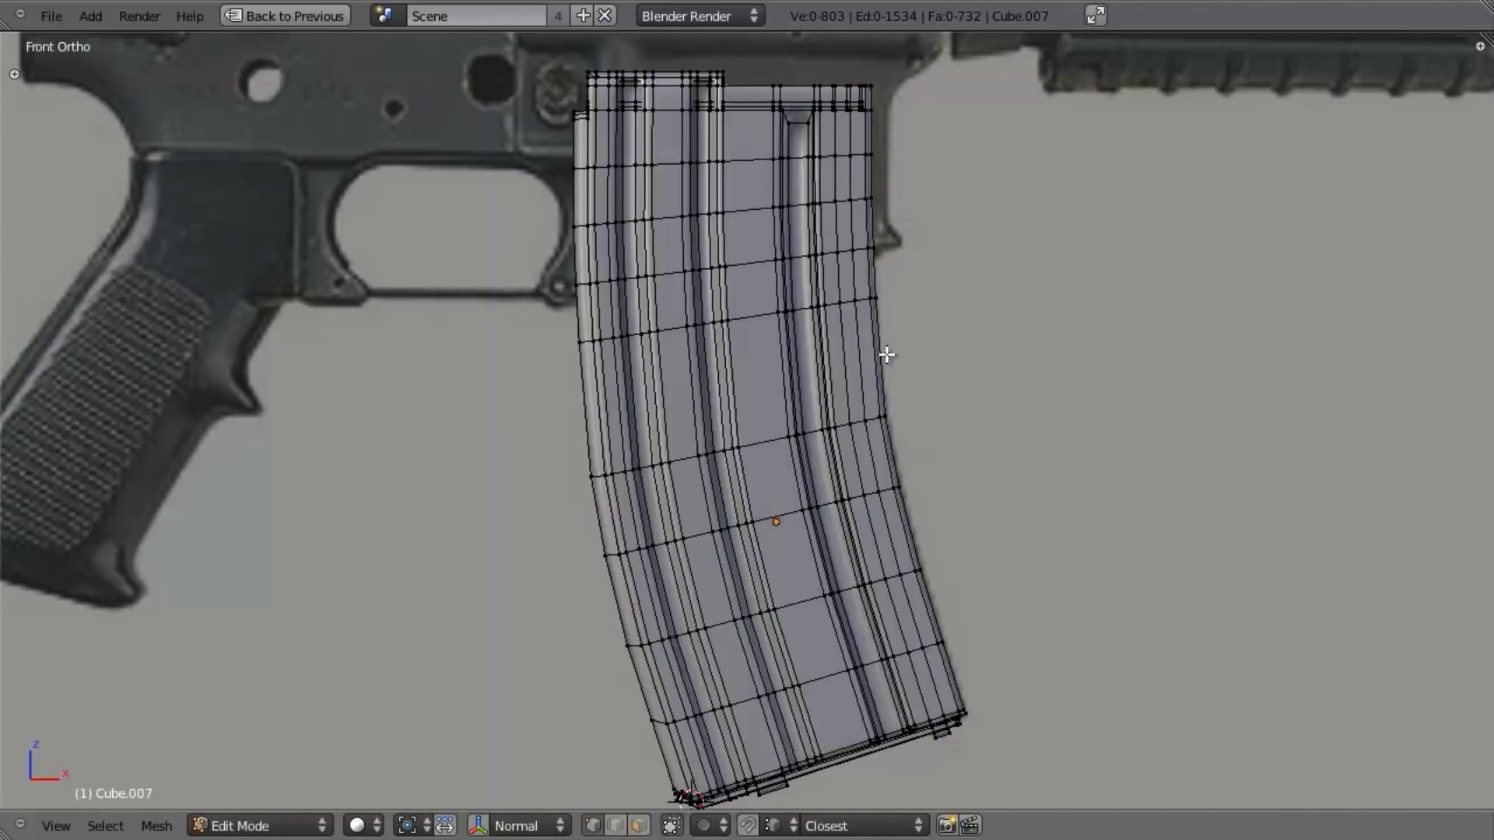
Step: Add a centred horizontal loop cut, without sliding it, in the large gap at the middle of the magazine body
key(z)
key(ctrl+r)
click(862, 358)
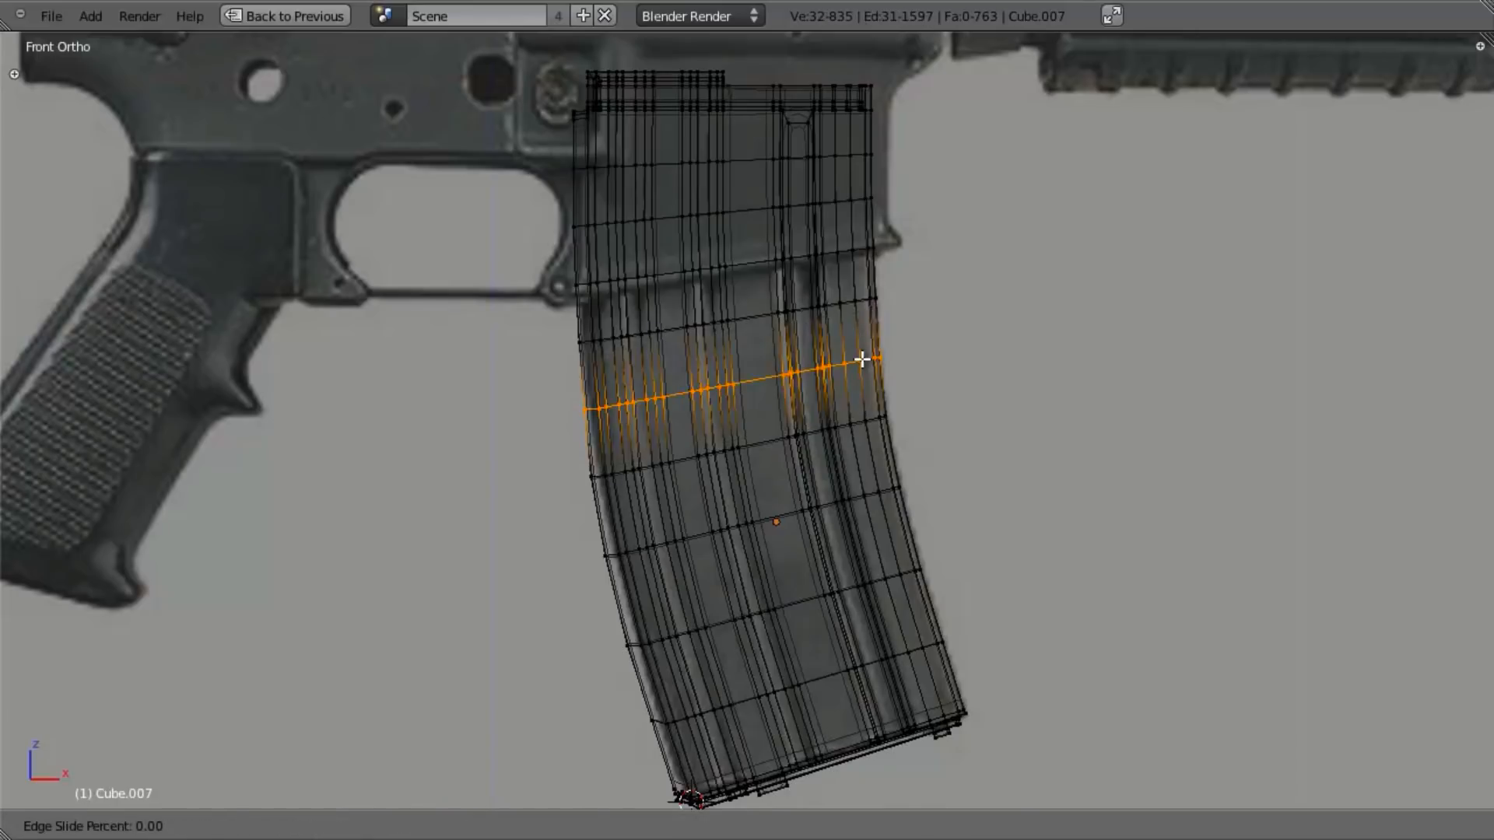
right_click(861, 359)
middle_drag(761, 523, 791, 507)
key(a)
key(z)
key(Tab)
middle_drag(896, 405, 805, 427)
key(KP_1)
key(Tab)
key(z)
alt+right_click(805, 377)
key(g)
key(x)
right_click(823, 412)
key(a)
key(Tab)
key(Tab)
Step: Add a lengthwise loop cut down the magazine's rear wall and slide it about 0.24 away from the mirror centre
shift+middle_drag(763, 389, 754, 255)
key(z)
middle_drag(701, 427, 964, 377)
mouse_move(712, 460)
shift+middle_down()
mouse_move(718, 498)
mouse_move(791, 457)
mouse_move(827, 687)
mouse_move(741, 444)
mouse_move(762, 519)
shift+middle_up()
key(ctrl+r)
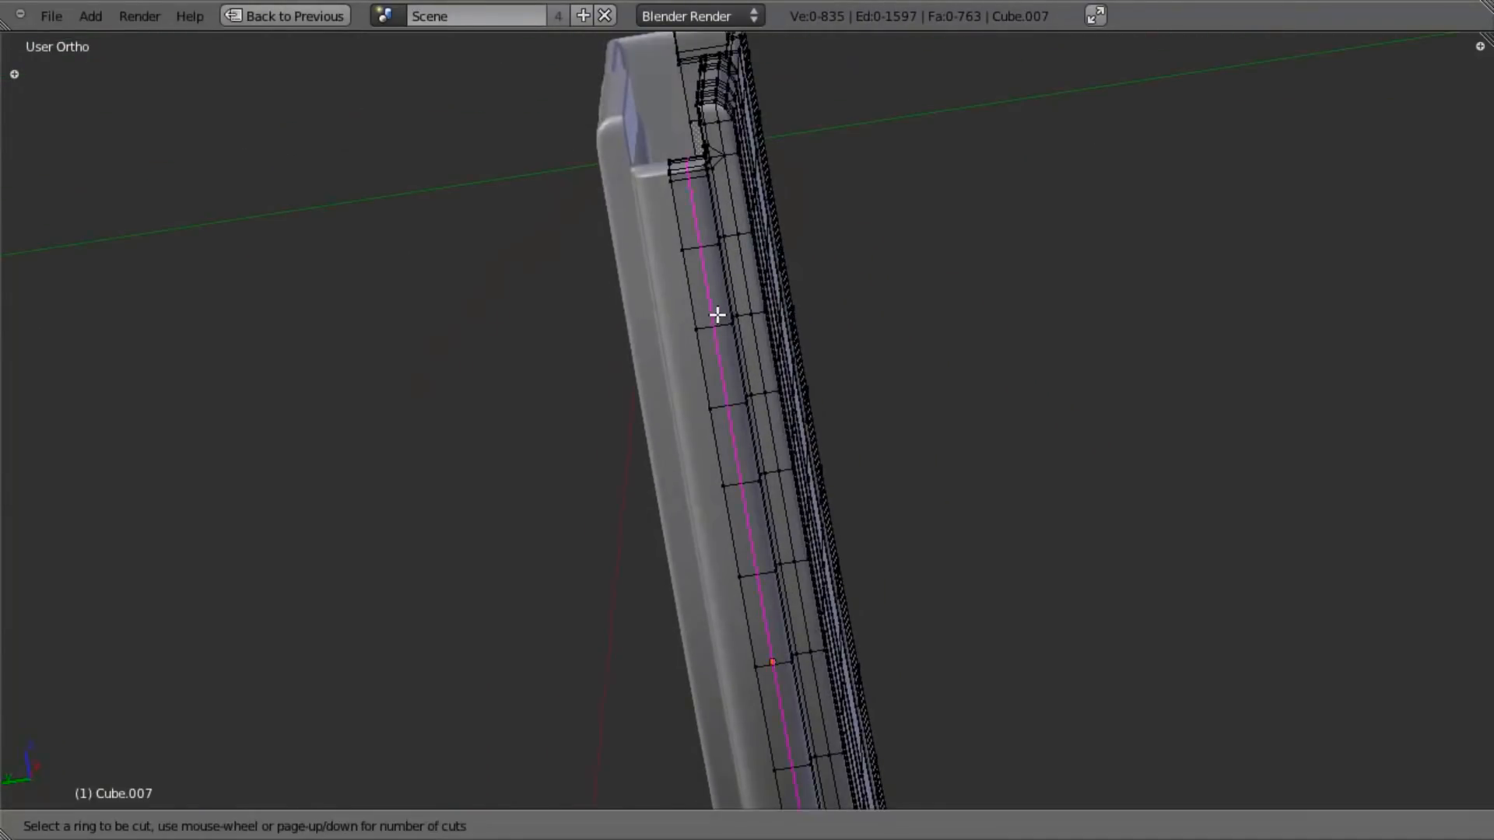
click(714, 314)
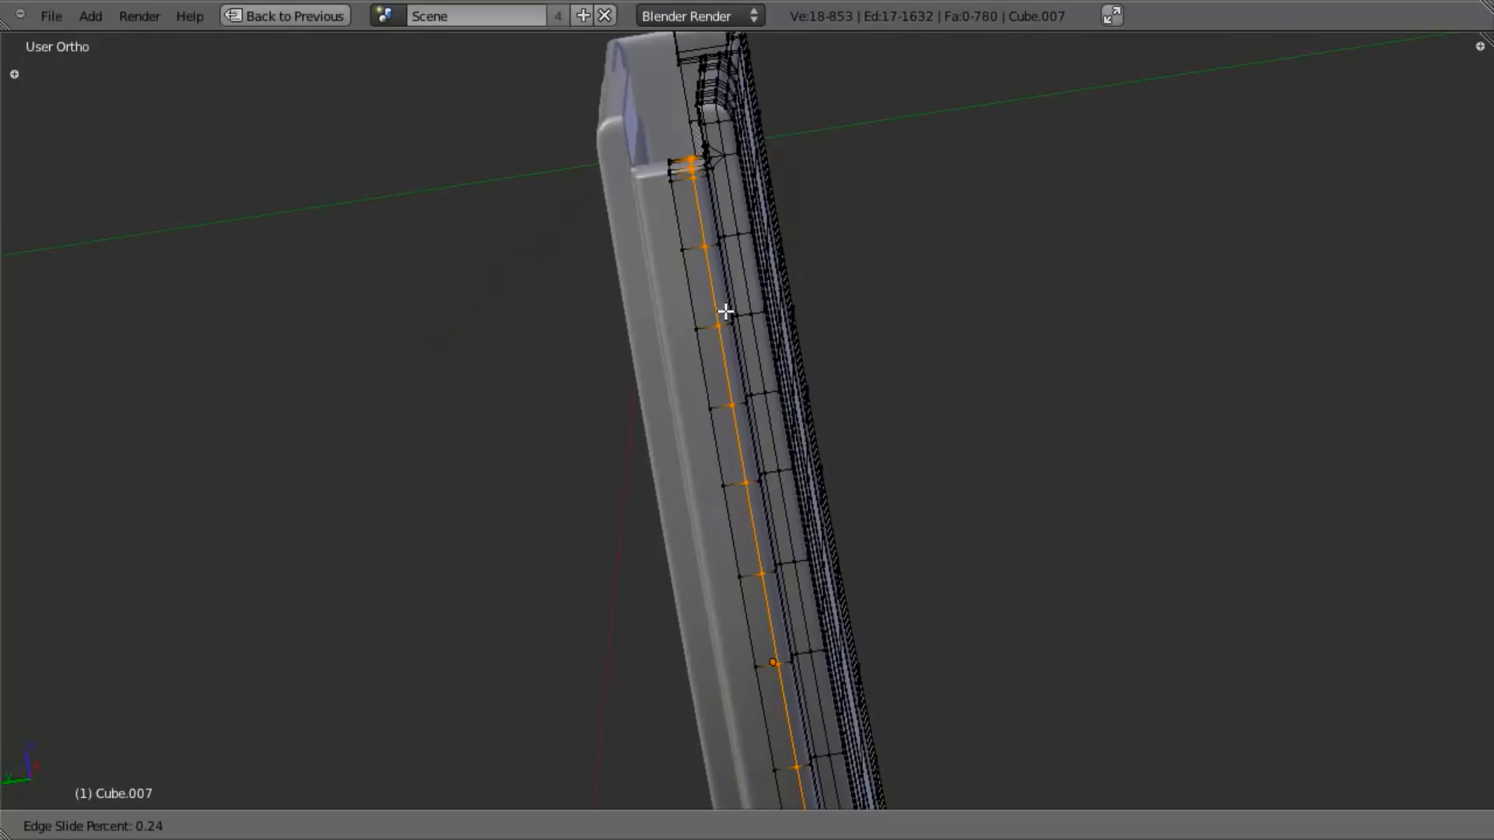
click(726, 312)
middle_drag(960, 303, 859, 376)
Step: Add a lengthwise loop cut down the magazine's front wall and slide its position across the wall
key(ctrl+r)
click(813, 330)
click(814, 270)
mouse_move(814, 270)
middle_down()
mouse_move(890, 500)
mouse_move(829, 470)
middle_up()
key(z)
shift+middle_drag(817, 358, 809, 498)
key(g)
key(y)
key(y)
right_click(697, 308)
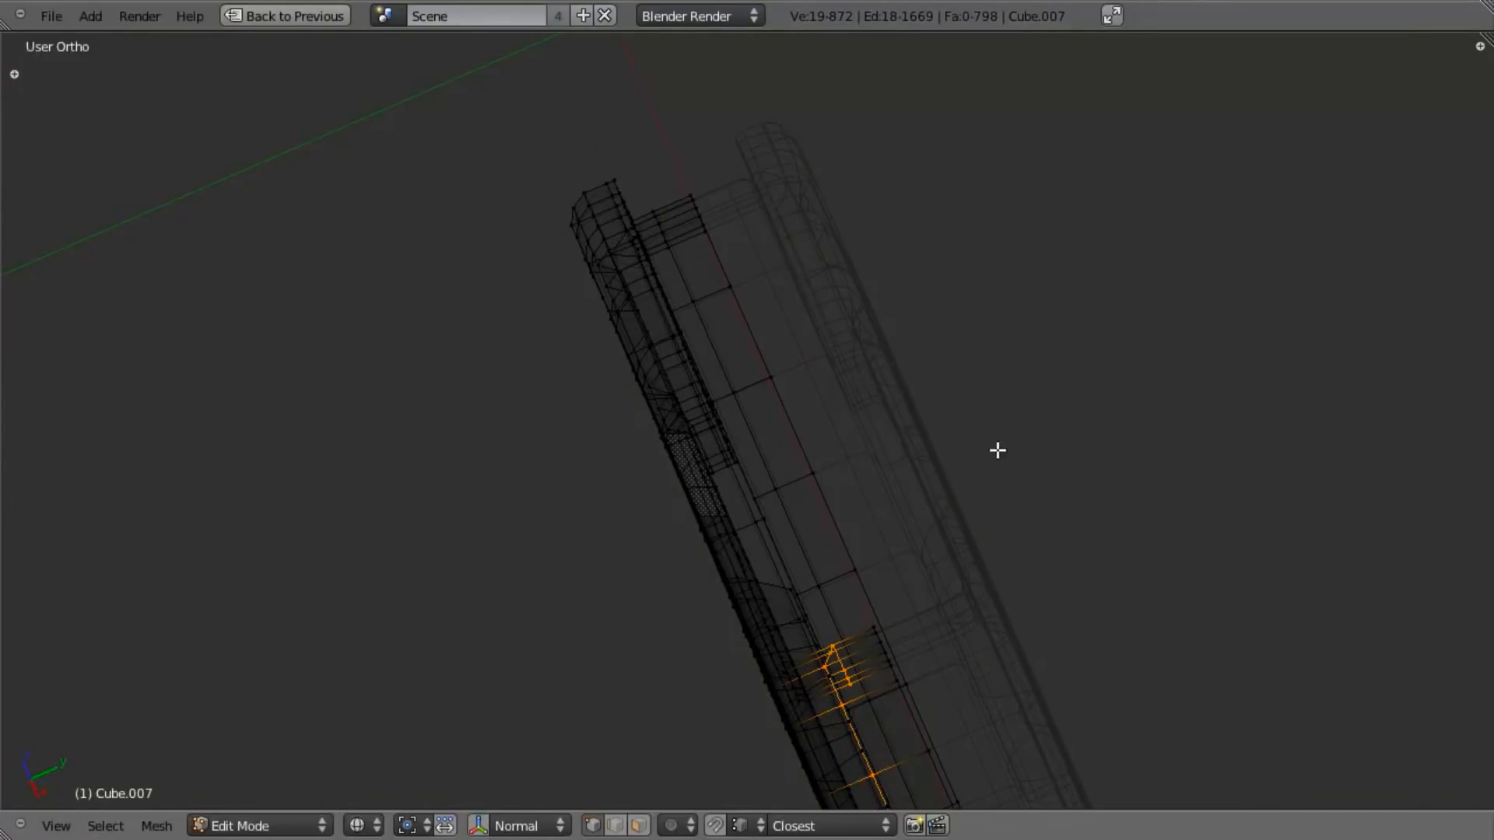
Step: Flatten the front wall's new loop into a straight line with Scale and shift it outward along Y
key(s)
key(Return)
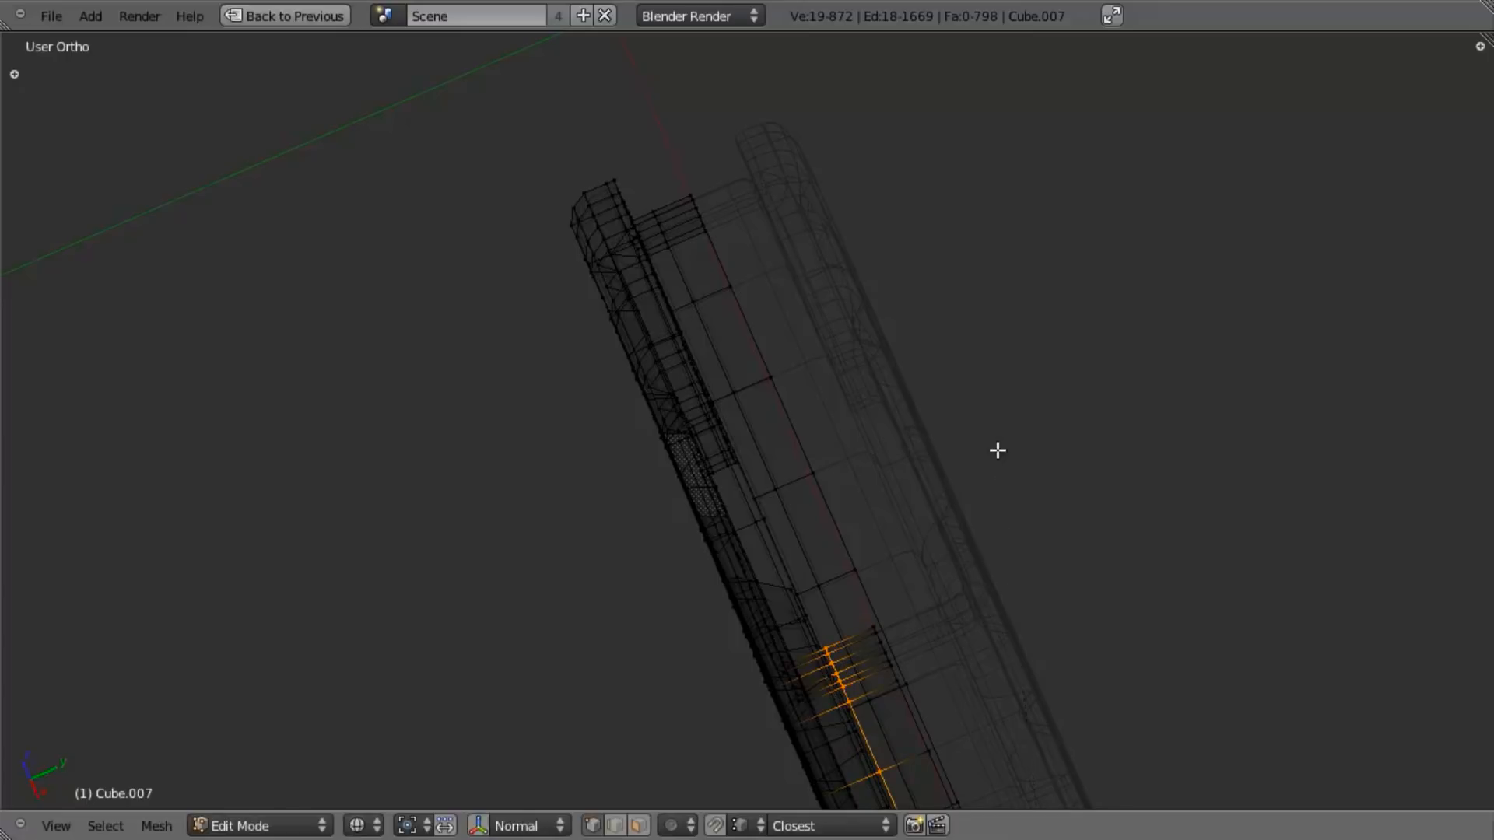
key(g)
key(y)
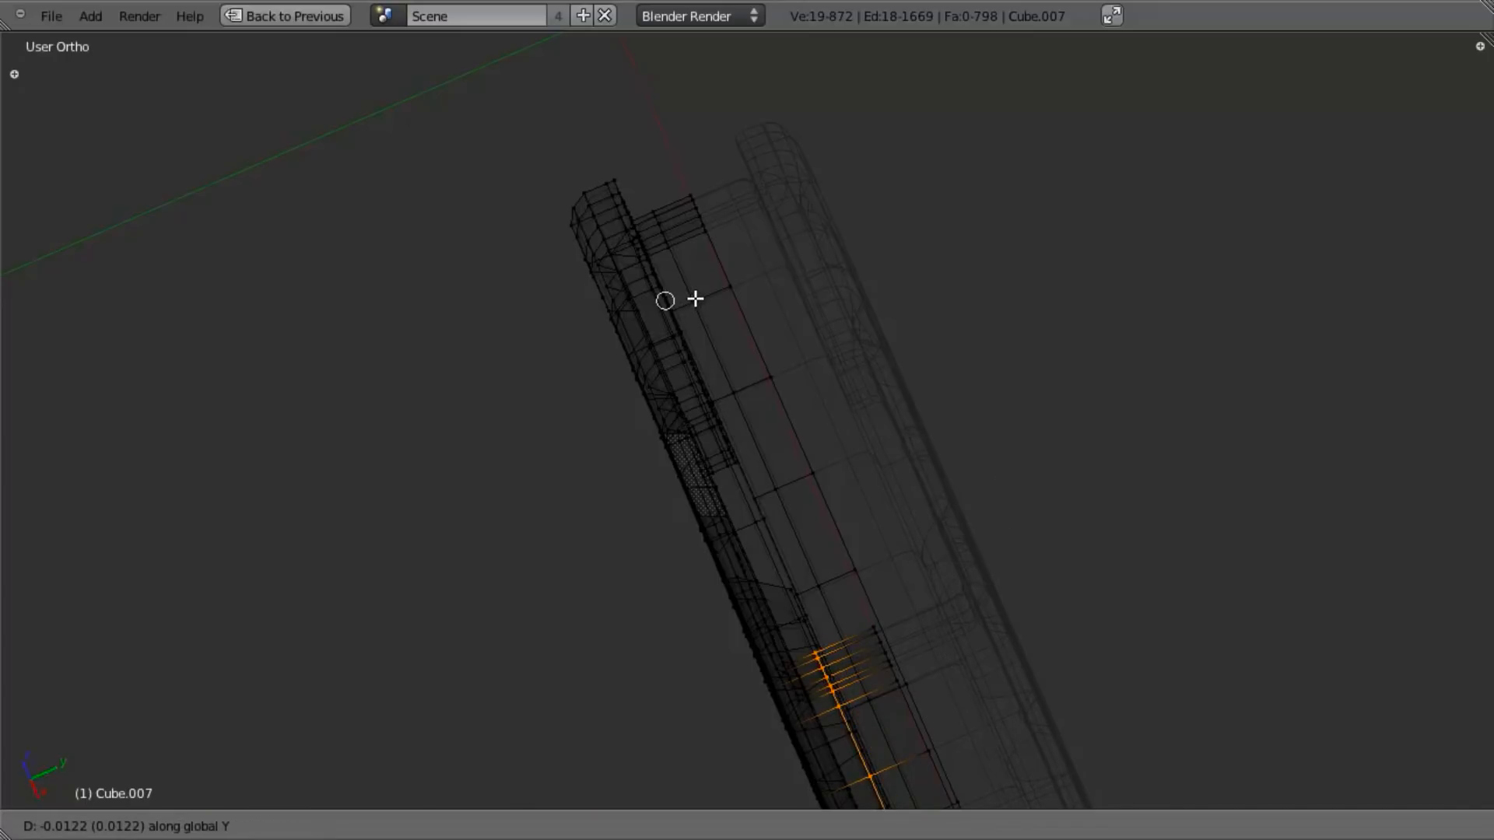
click(713, 310)
key(z)
scroll(810, 514, down, 4)
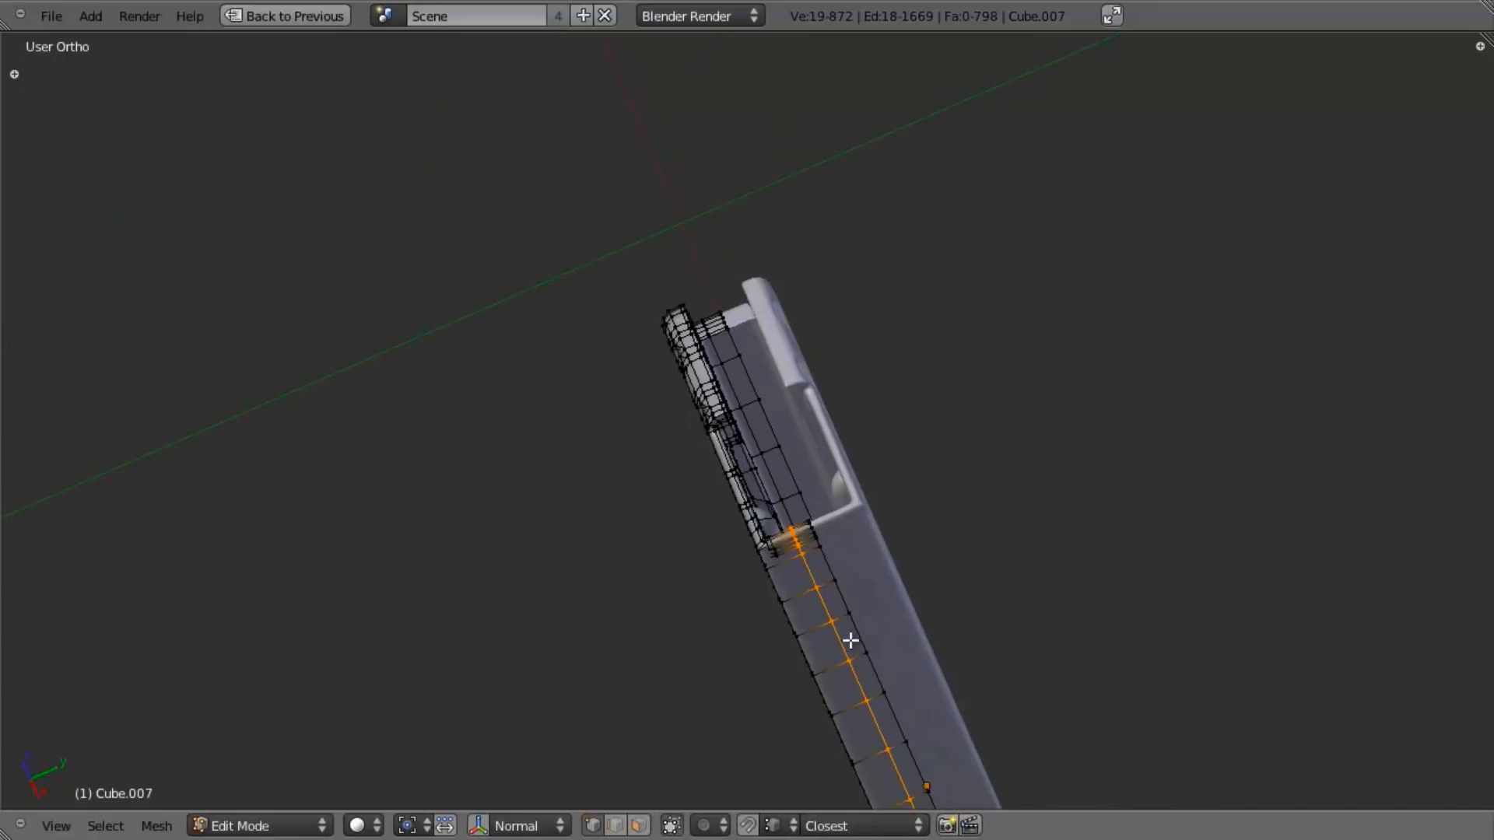
middle_drag(858, 585, 806, 449)
Step: Select every second face in the strip beside the mirror centre down the magazine's rear wall
scroll(806, 450, up, 2)
key(a)
key(ctrl+Tab)
click(775, 556)
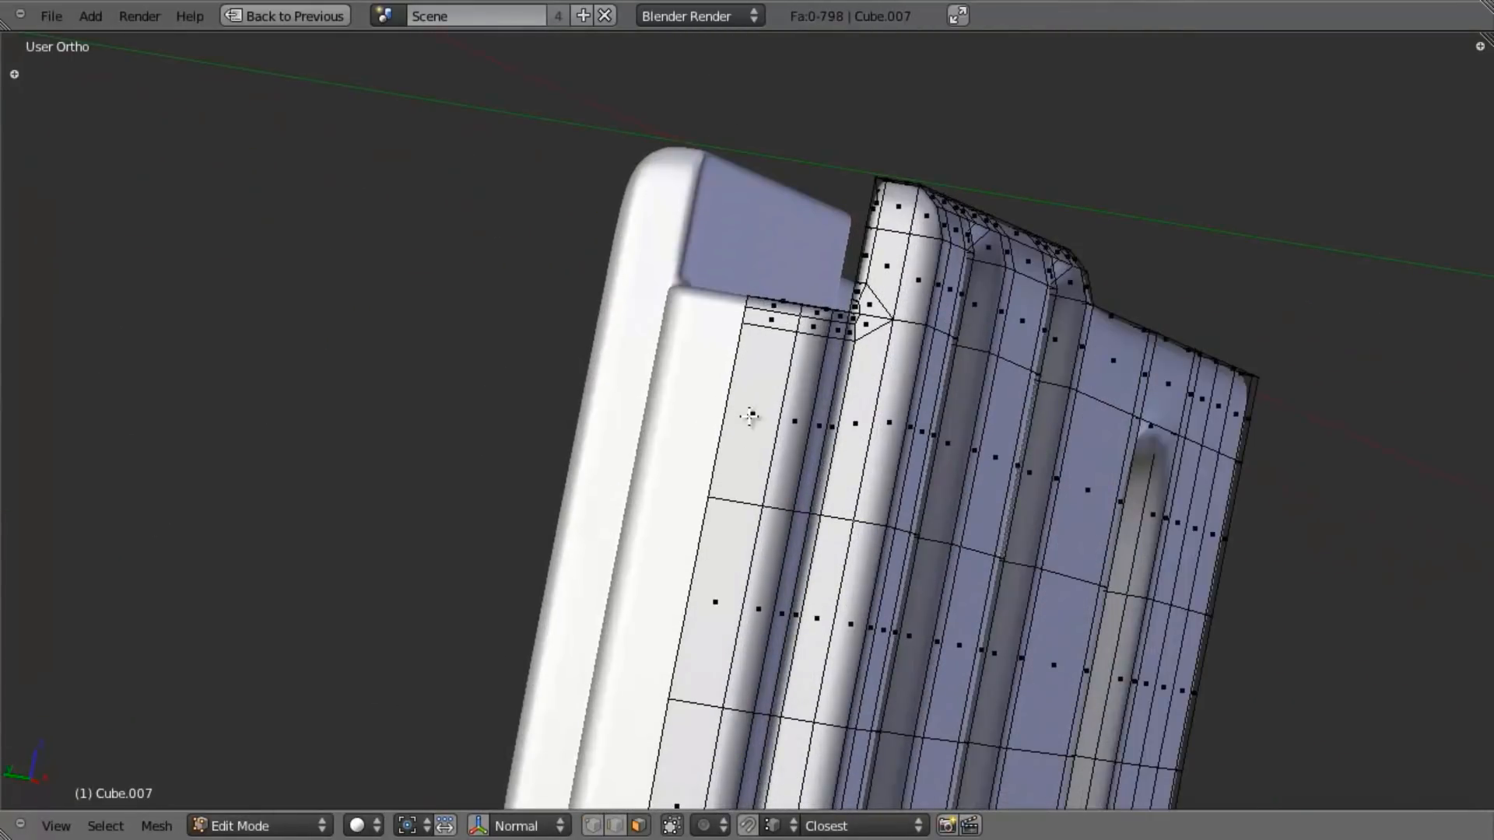
right_click(754, 443)
scroll(776, 536, down, 4)
shift+middle_drag(777, 535, 749, 422)
shift+right_click(714, 482)
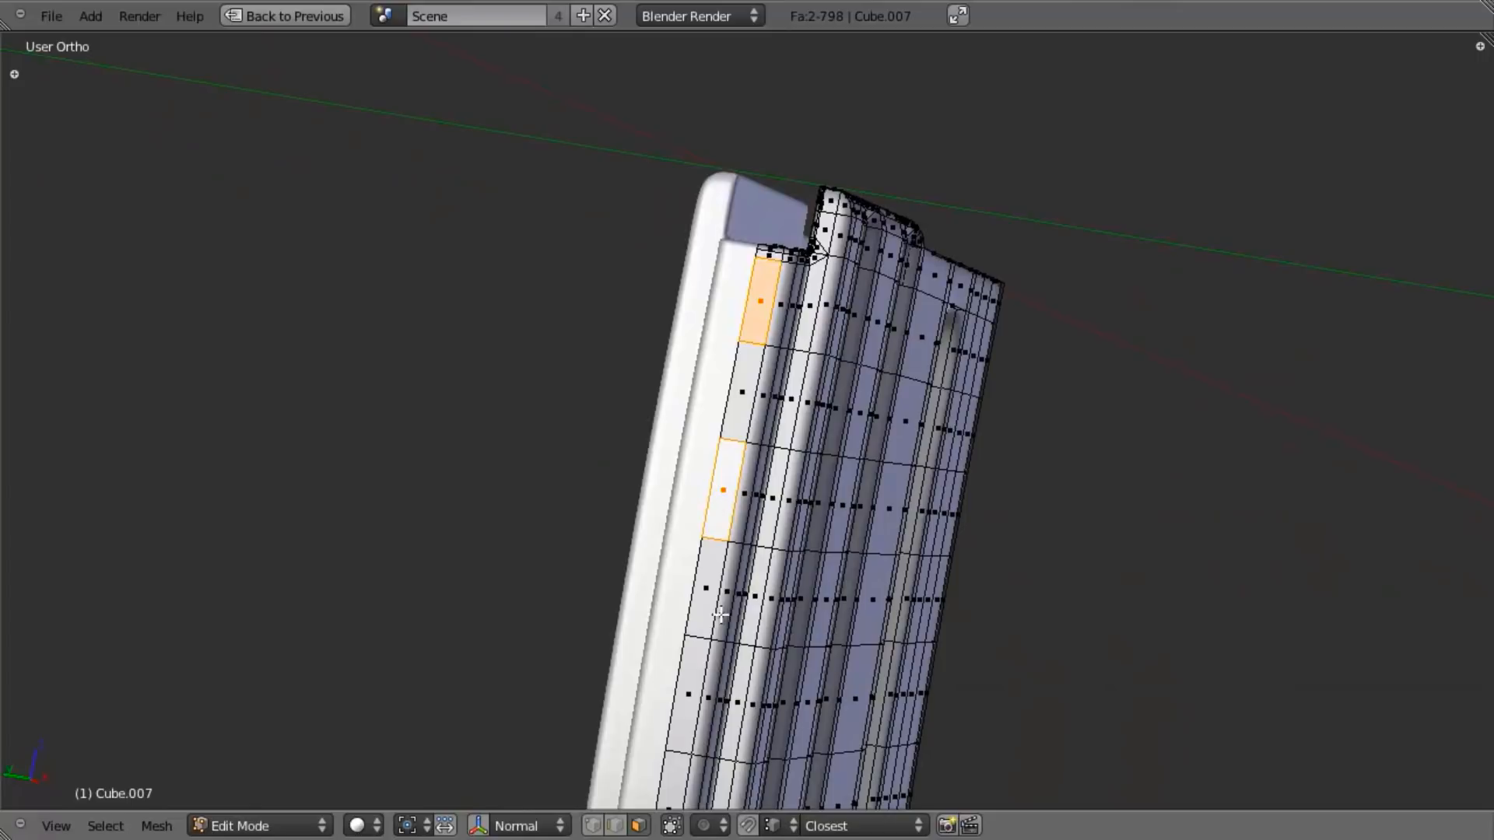
shift+right_click(696, 668)
shift+middle_drag(697, 667, 738, 542)
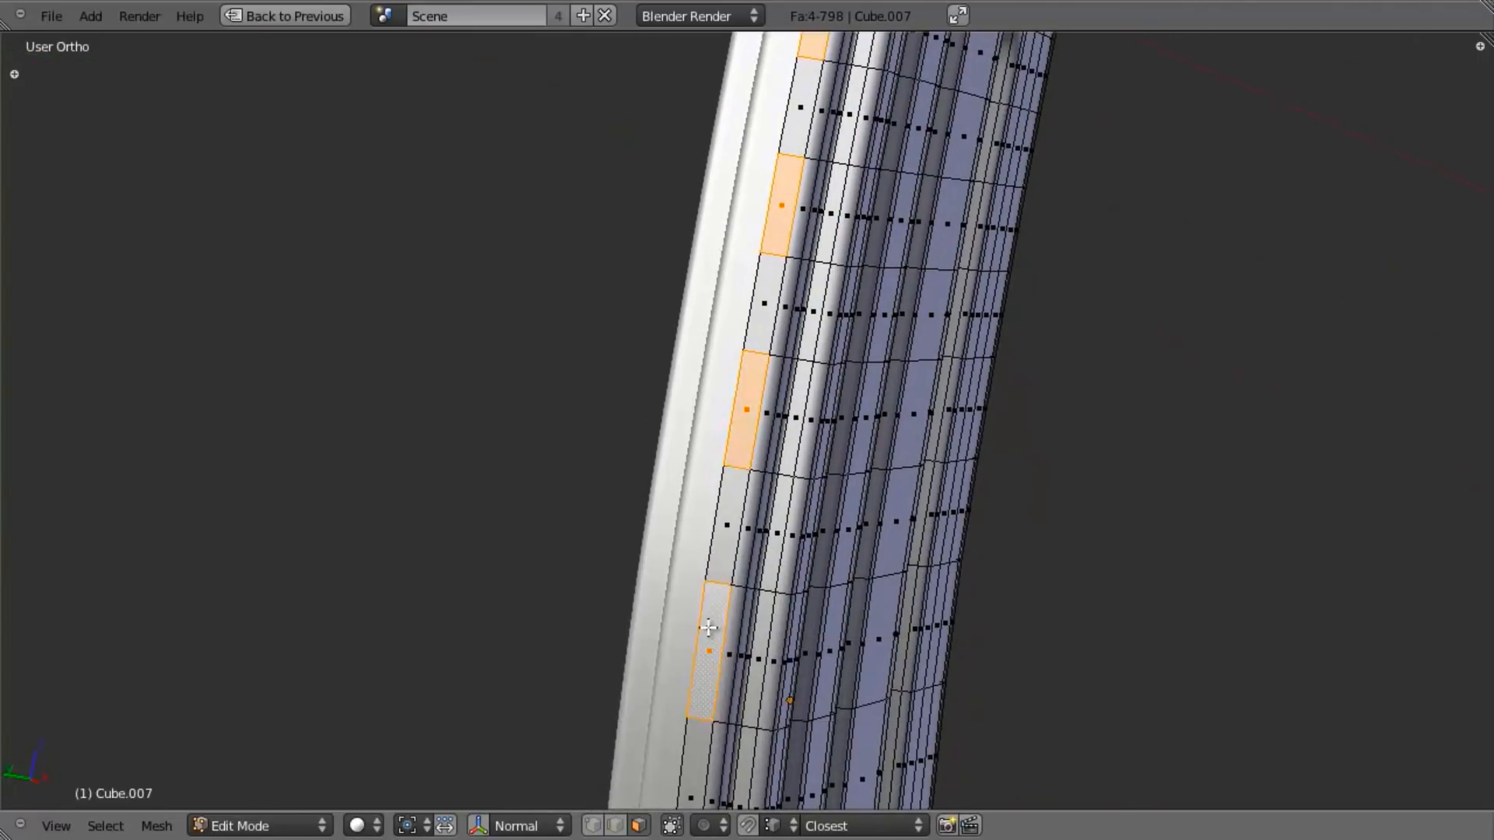
shift+right_click(706, 627)
shift+middle_drag(707, 627, 774, 447)
shift+right_click(715, 723)
scroll(747, 669, down, 3)
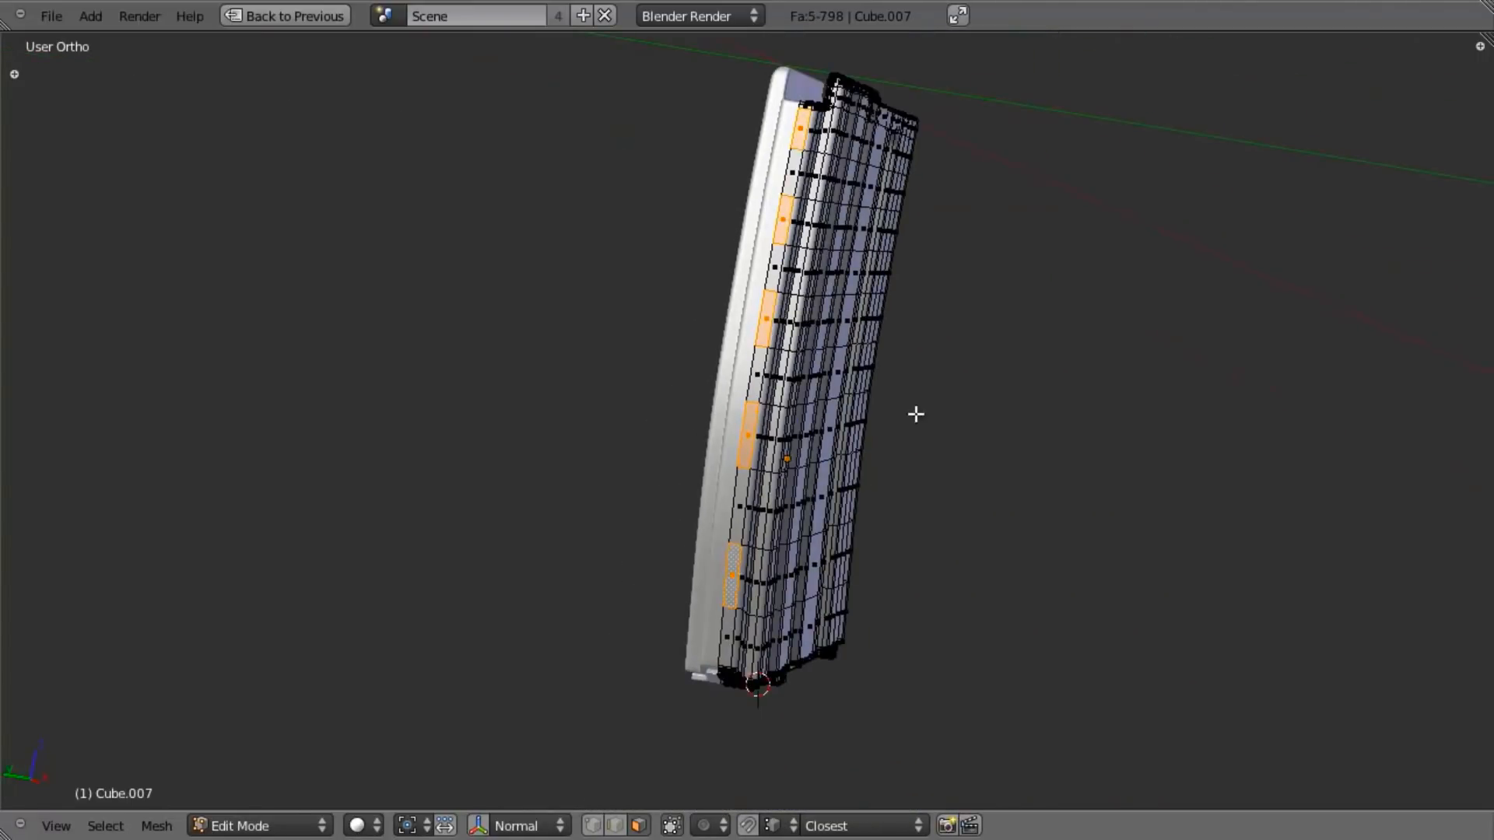
Step: Add a horizontal loop cut near the bottom of the magazine body and slide it about 0.63 toward the loop above
middle_drag(860, 322, 798, 334)
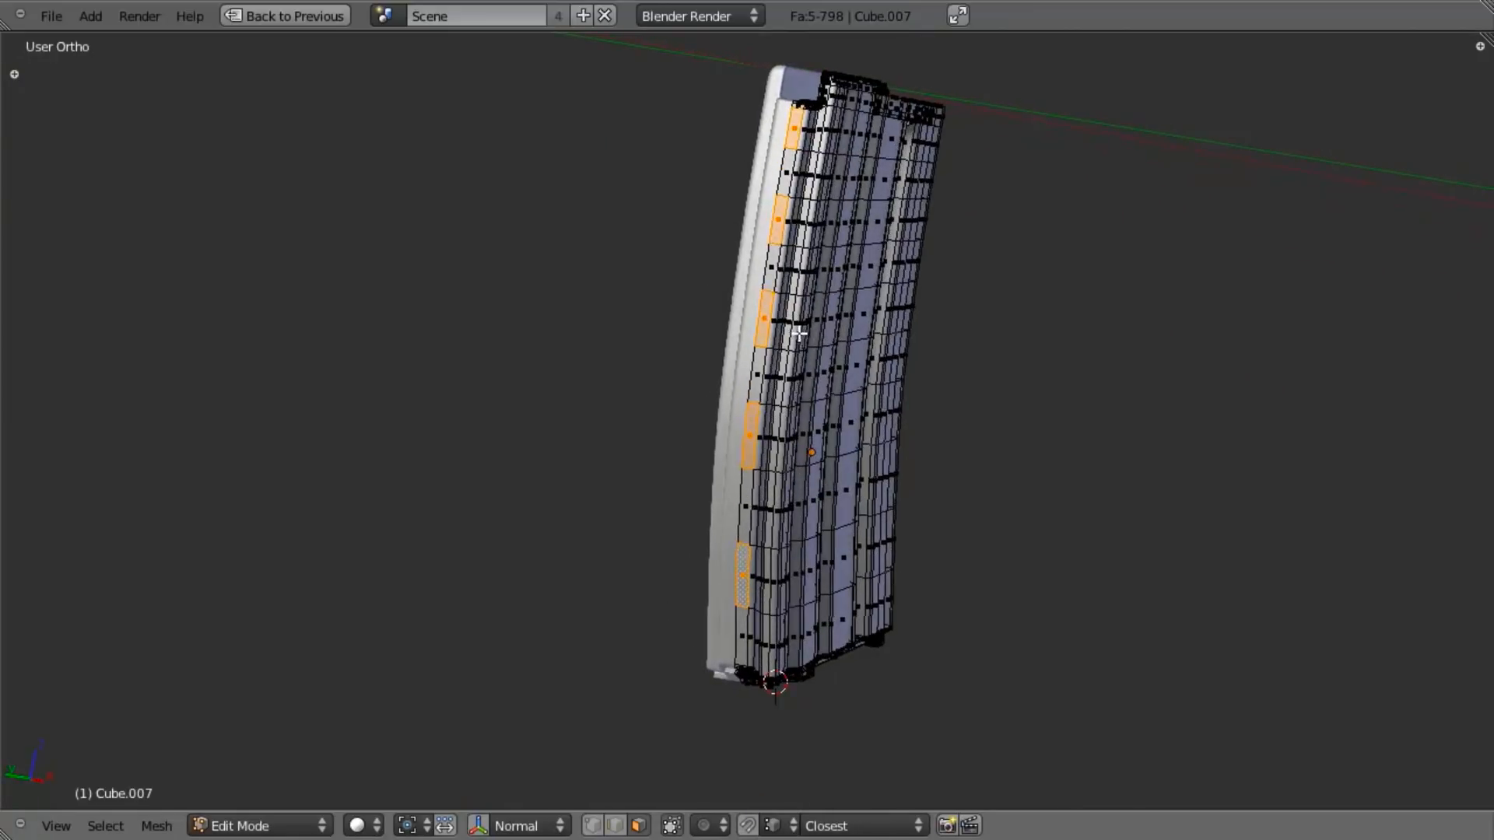
scroll(752, 524, up, 1)
middle_drag(905, 465, 879, 490)
scroll(879, 491, up, 2)
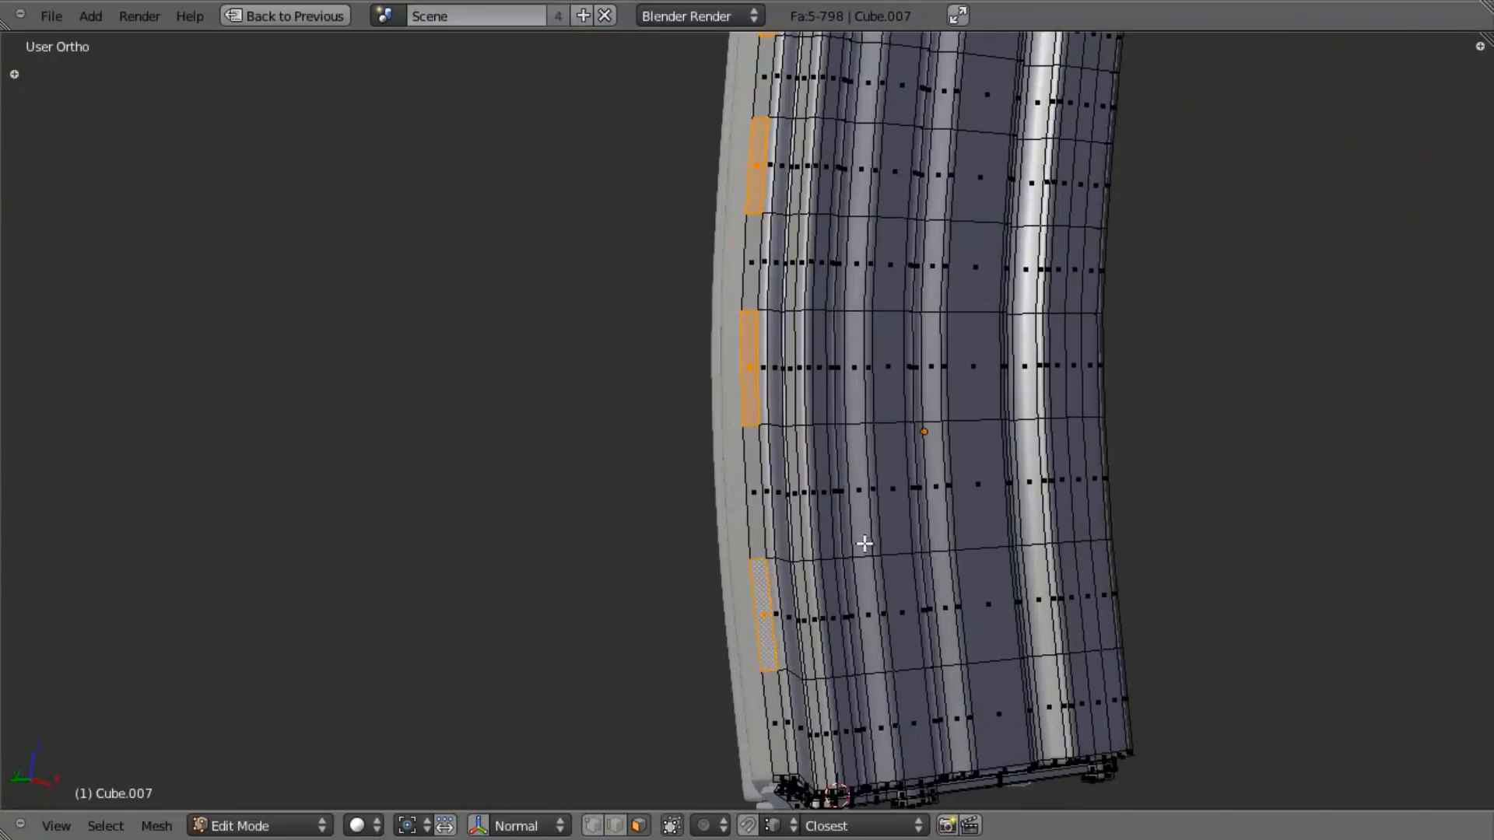
shift+middle_drag(865, 543, 831, 477)
key(ctrl+Tab)
click(849, 441)
key(ctrl+r)
click(815, 640)
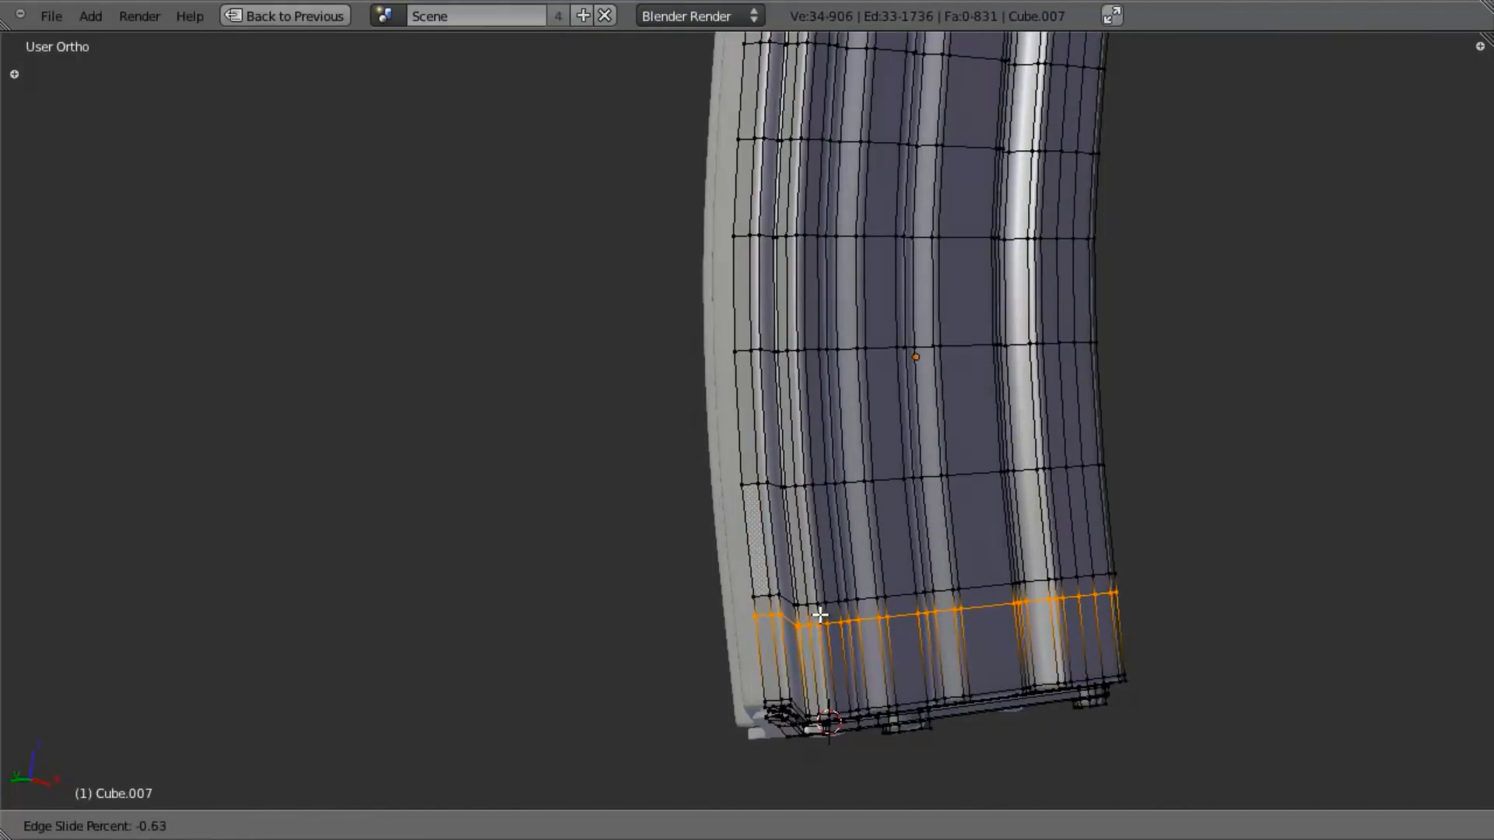
click(820, 616)
Step: Edge Slide the horizontal loops above the new cut to even out their spacing up the lower body
key(ctrl+e)
click(831, 602)
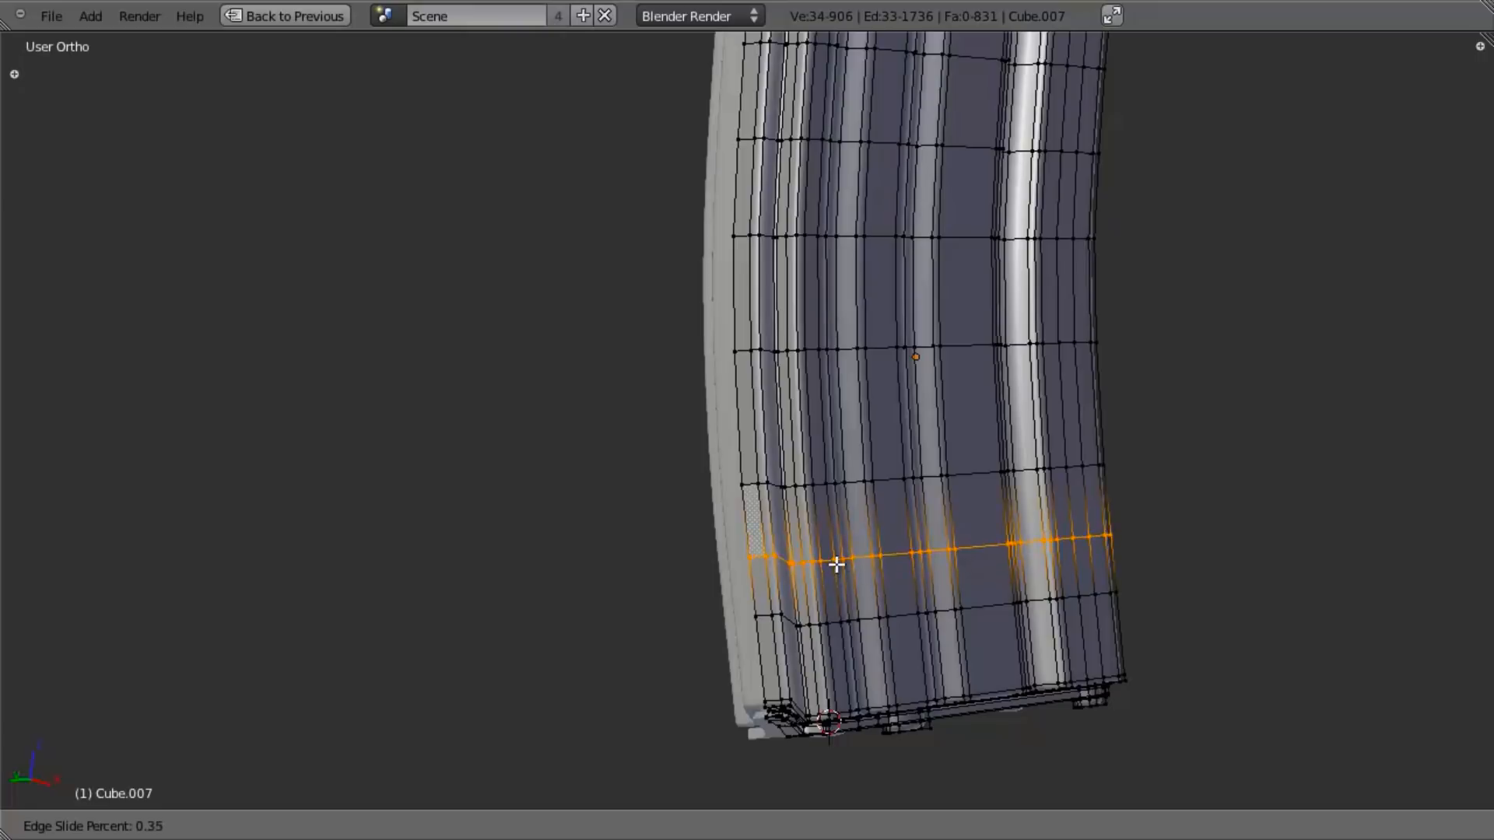
click(837, 560)
key(a)
alt+right_click(884, 487)
key(ctrl+e)
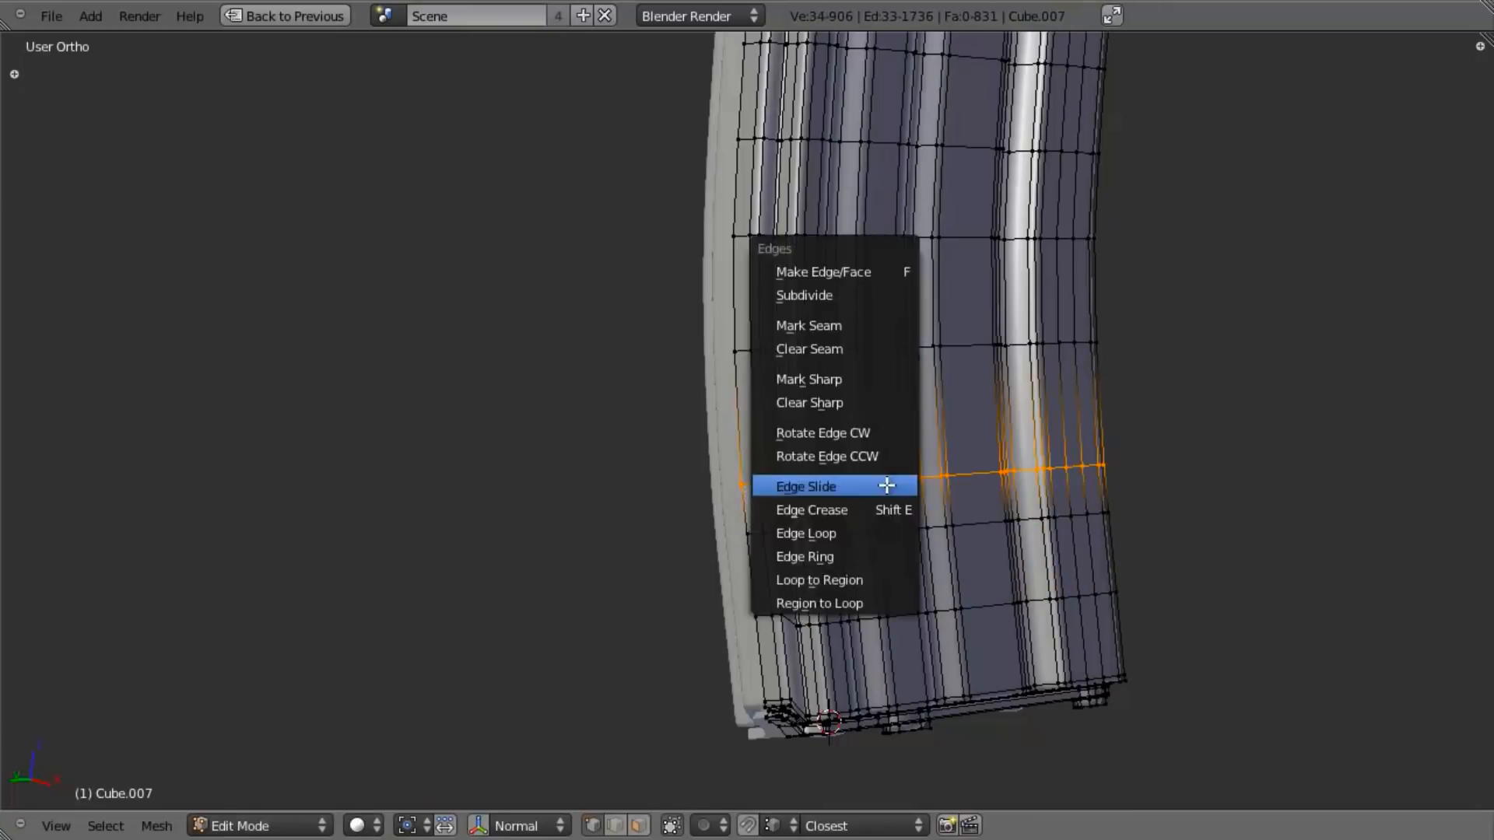
click(887, 486)
click(880, 333)
key(ctrl+e)
click(884, 354)
click(883, 342)
Step: Select alternate faces beside the mirror centre down the rear wall, starting with the bottom one
key(a)
middle_drag(880, 229, 870, 517)
key(ctrl+Tab)
click(856, 558)
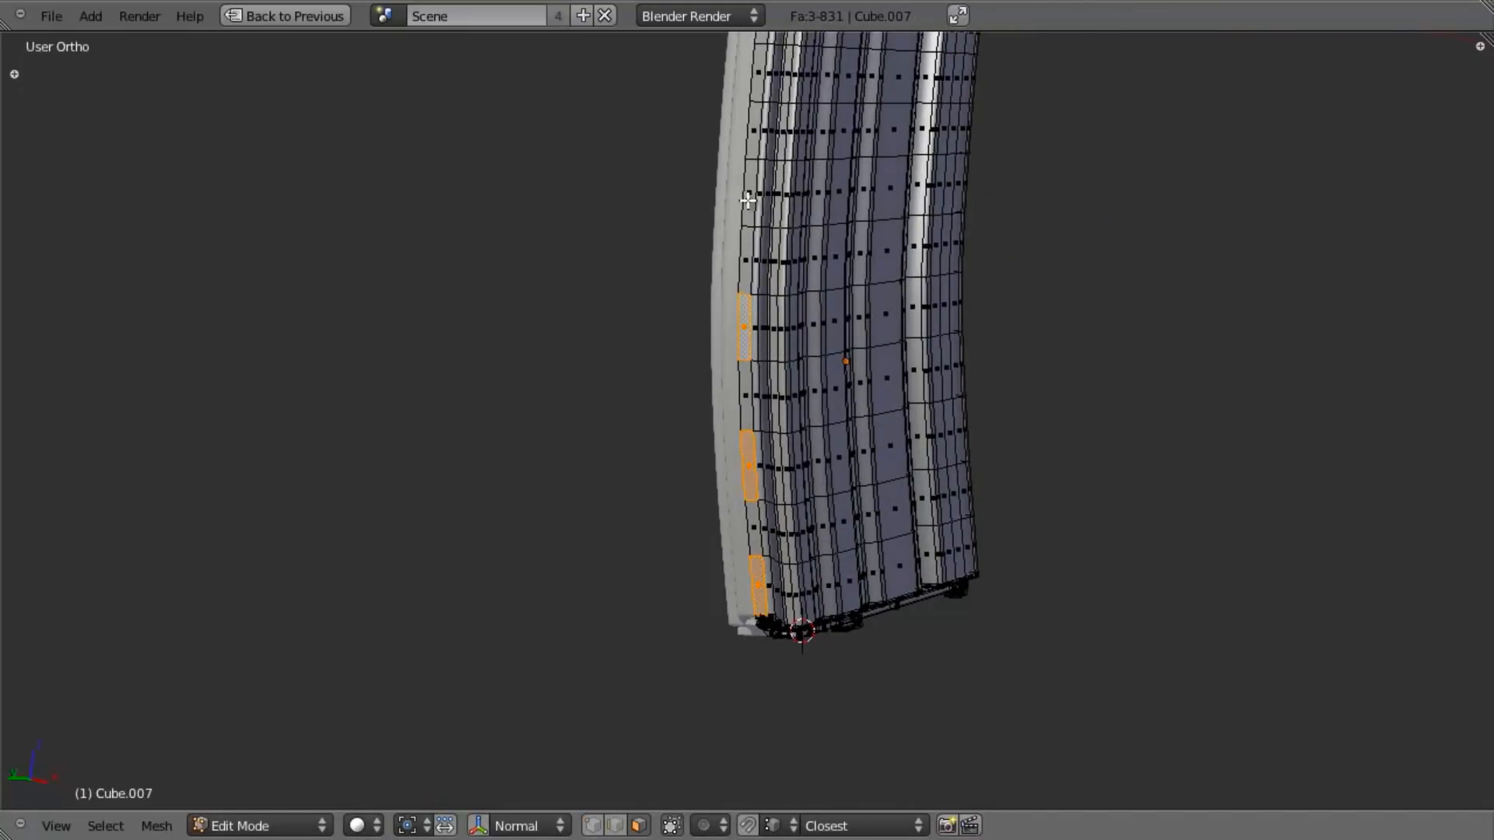
middle_drag(775, 190, 739, 254)
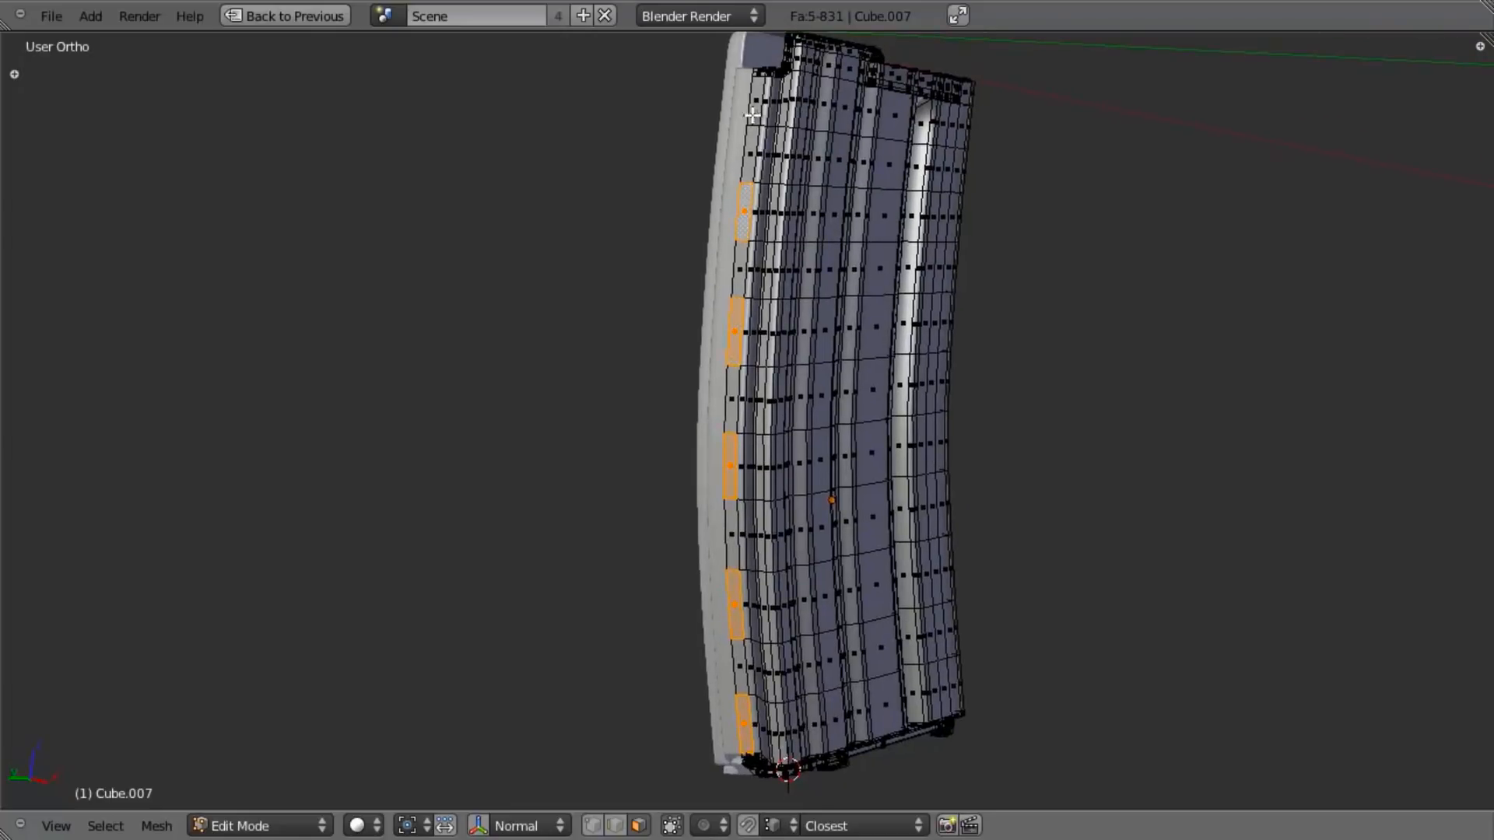
Step: Add the alternate faces beside the mirror centre down the front wall to the selection
middle_drag(755, 117, 683, 504)
scroll(683, 504, up, 2)
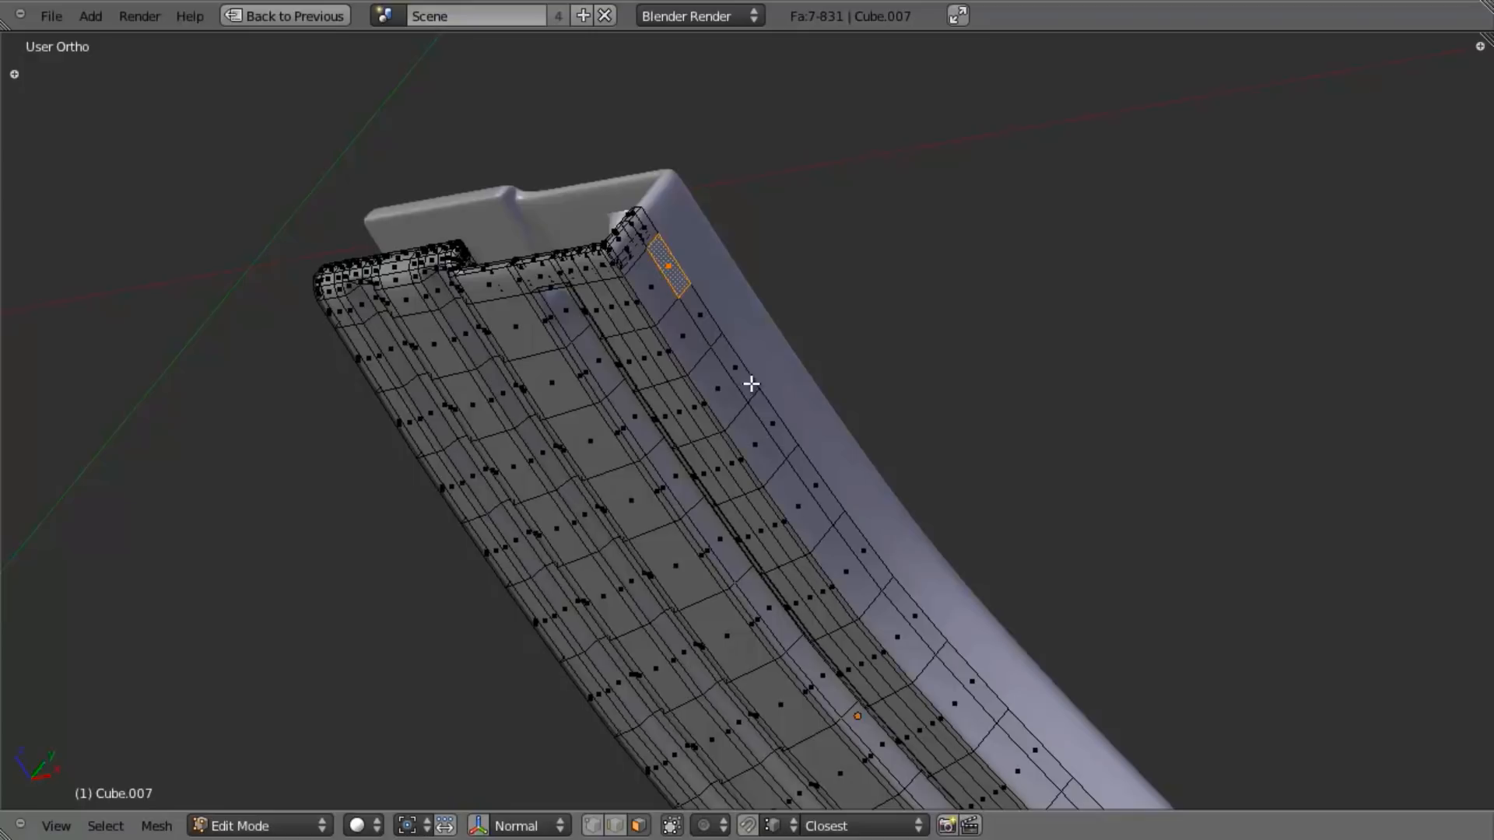
shift+right_click(920, 615)
shift+middle_drag(965, 667, 891, 501)
middle_drag(1062, 692, 690, 397)
Step: Extrude the selected faces of both walls without any offset and apply Smooth three times to shrink them
key(e)
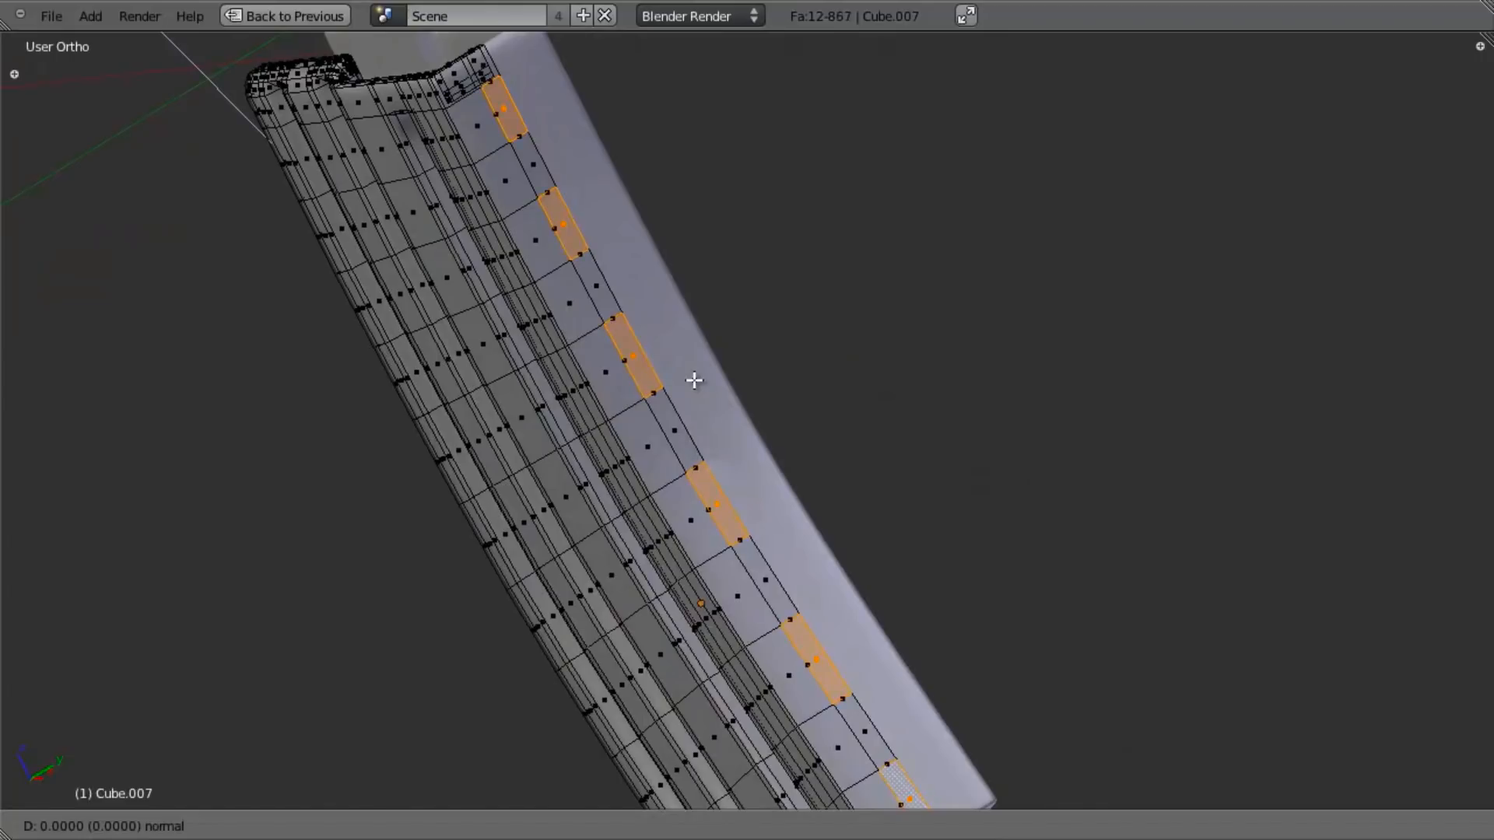
right_click(694, 379)
key(w)
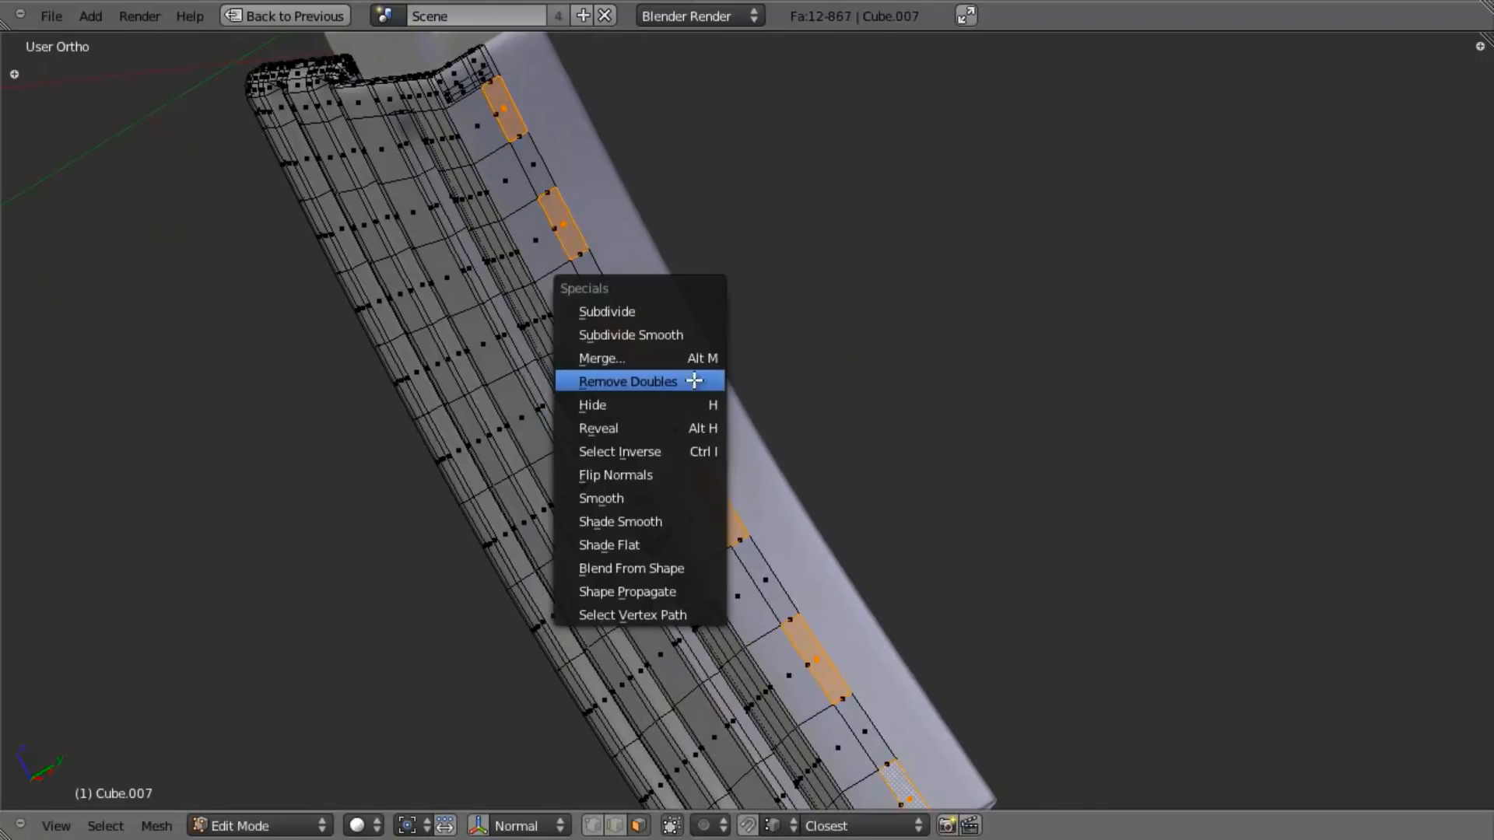
click(682, 499)
middle_drag(674, 508, 695, 254)
scroll(672, 284, up, 4)
key(w)
click(698, 291)
key(w)
click(699, 291)
Step: Compare the smoothed faces with the reference photo in the side and front views
key(KP_3)
shift+middle_drag(312, 621, 1063, 464)
key(KP_1)
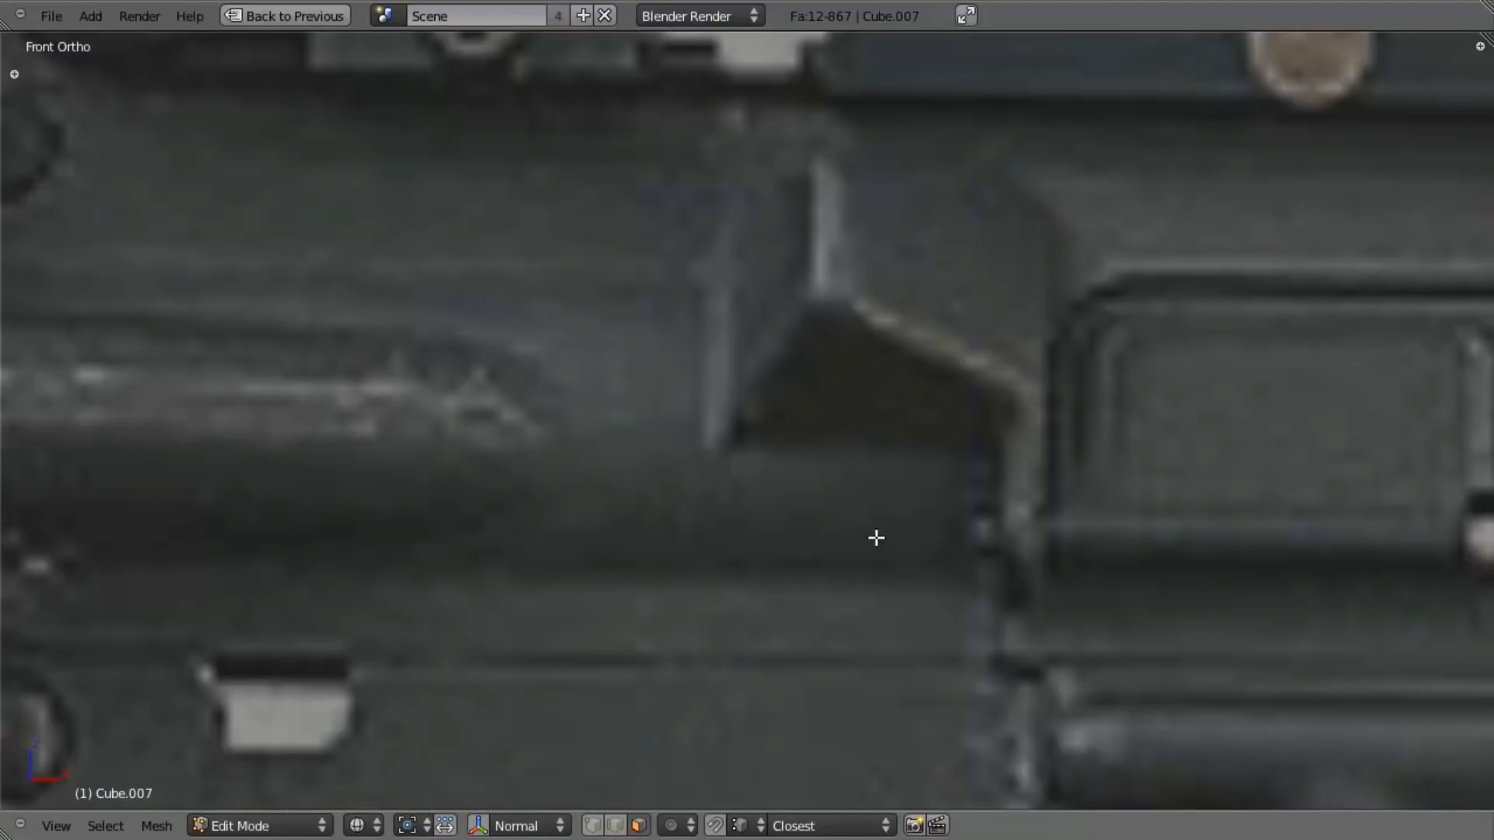
scroll(1012, 537, down, 5)
shift+middle_drag(1199, 564, 594, 400)
scroll(703, 507, up, 3)
scroll(680, 467, up, 3)
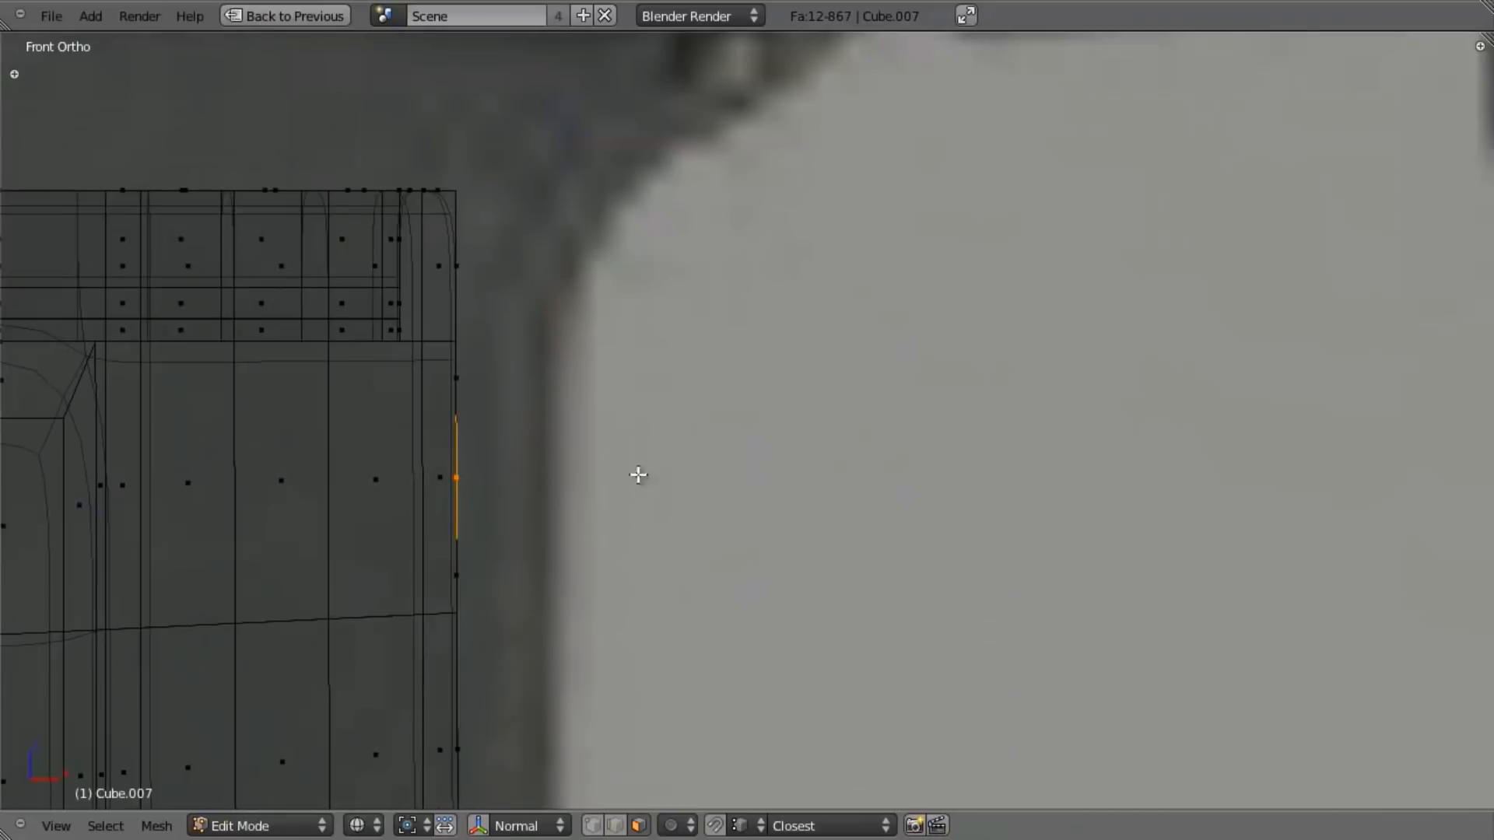
scroll(850, 433, up, 3)
scroll(853, 436, up, 3)
scroll(854, 436, down, 6)
mouse_move(868, 599)
shift+middle_down()
mouse_move(874, 280)
mouse_move(843, 370)
mouse_move(696, 515)
mouse_move(859, 530)
shift+middle_up()
Step: Move the inset faces along Y to close them onto the mirror centre, and shift them slightly back
key(z)
middle_drag(859, 530, 814, 520)
key(g)
key(y)
click(837, 519)
key(g)
key(y)
click(821, 518)
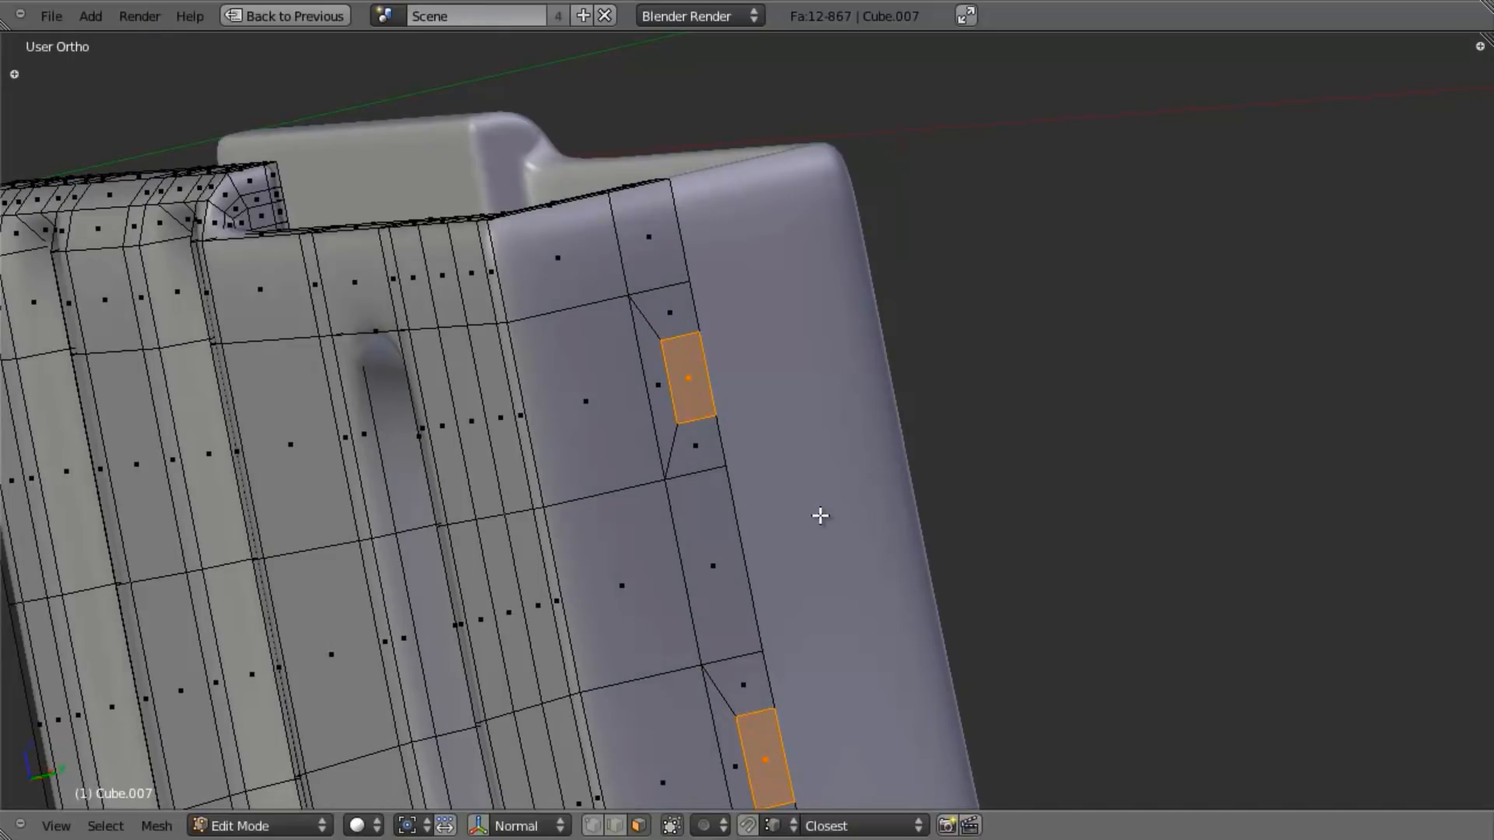
Step: Apply Smooth twice more to the inset faces of both walls
key(w)
click(820, 516)
key(w)
click(814, 513)
middle_drag(810, 510, 692, 338)
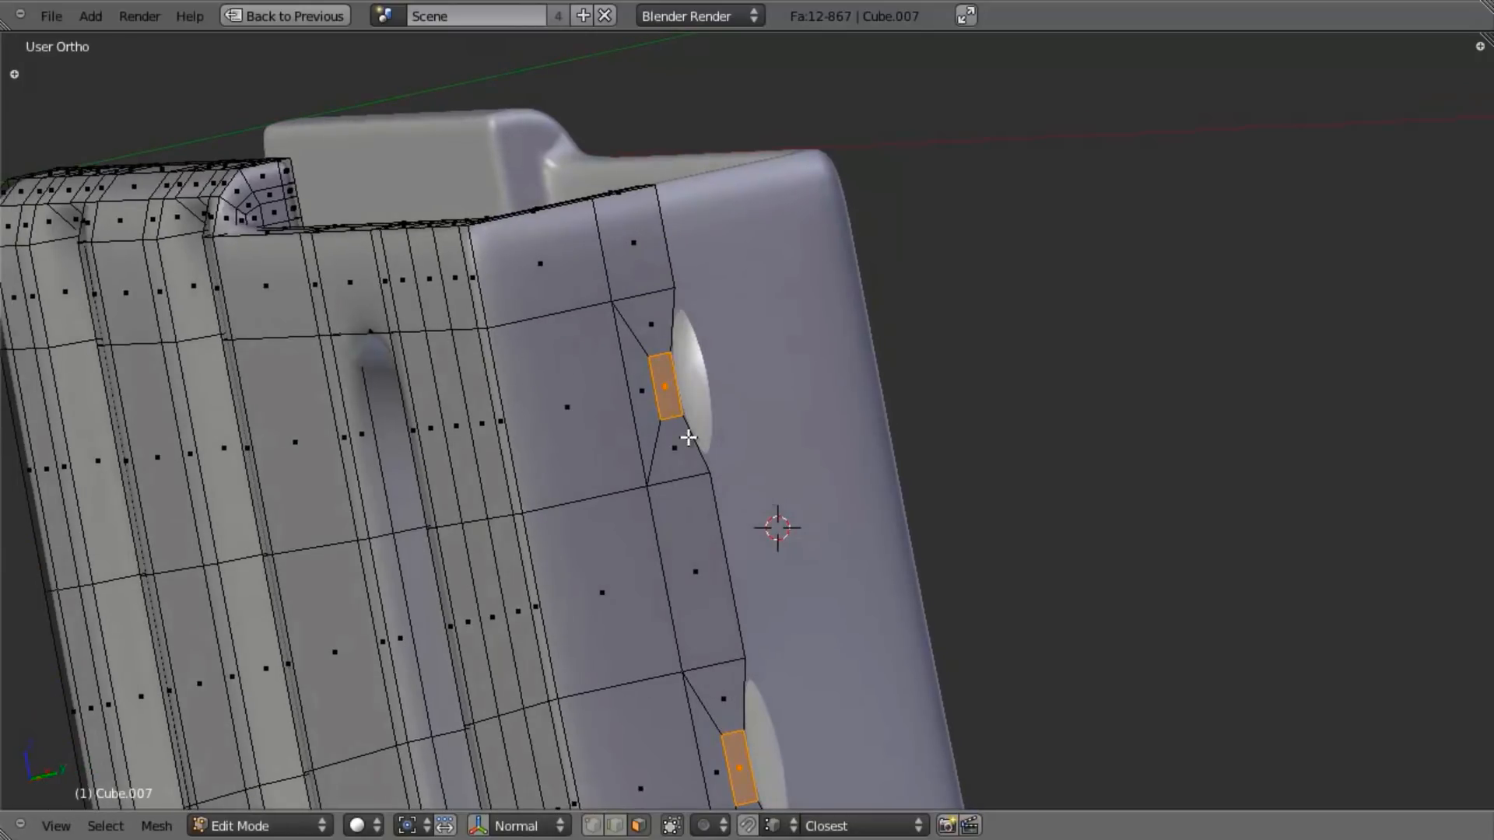
Step: Move the smaller inset faces along Y onto the mirror centre, and shift them back about 0.0166
key(g)
key(y)
click(718, 435)
key(g)
key(y)
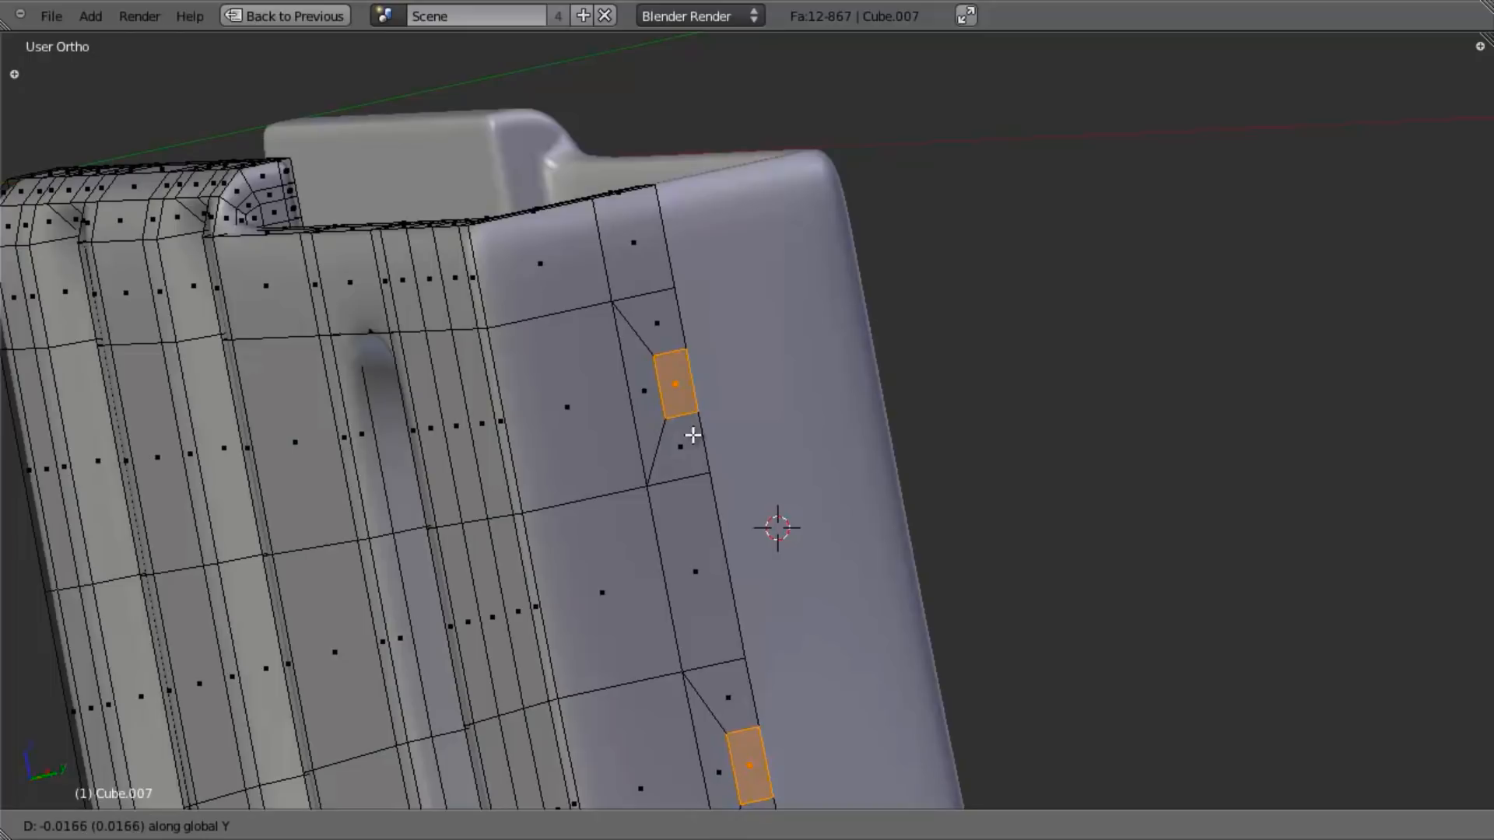
click(695, 433)
Step: Extrude the inset faces again without offset and push them slightly inward with Shrink/Fatten
middle_drag(695, 433, 840, 517)
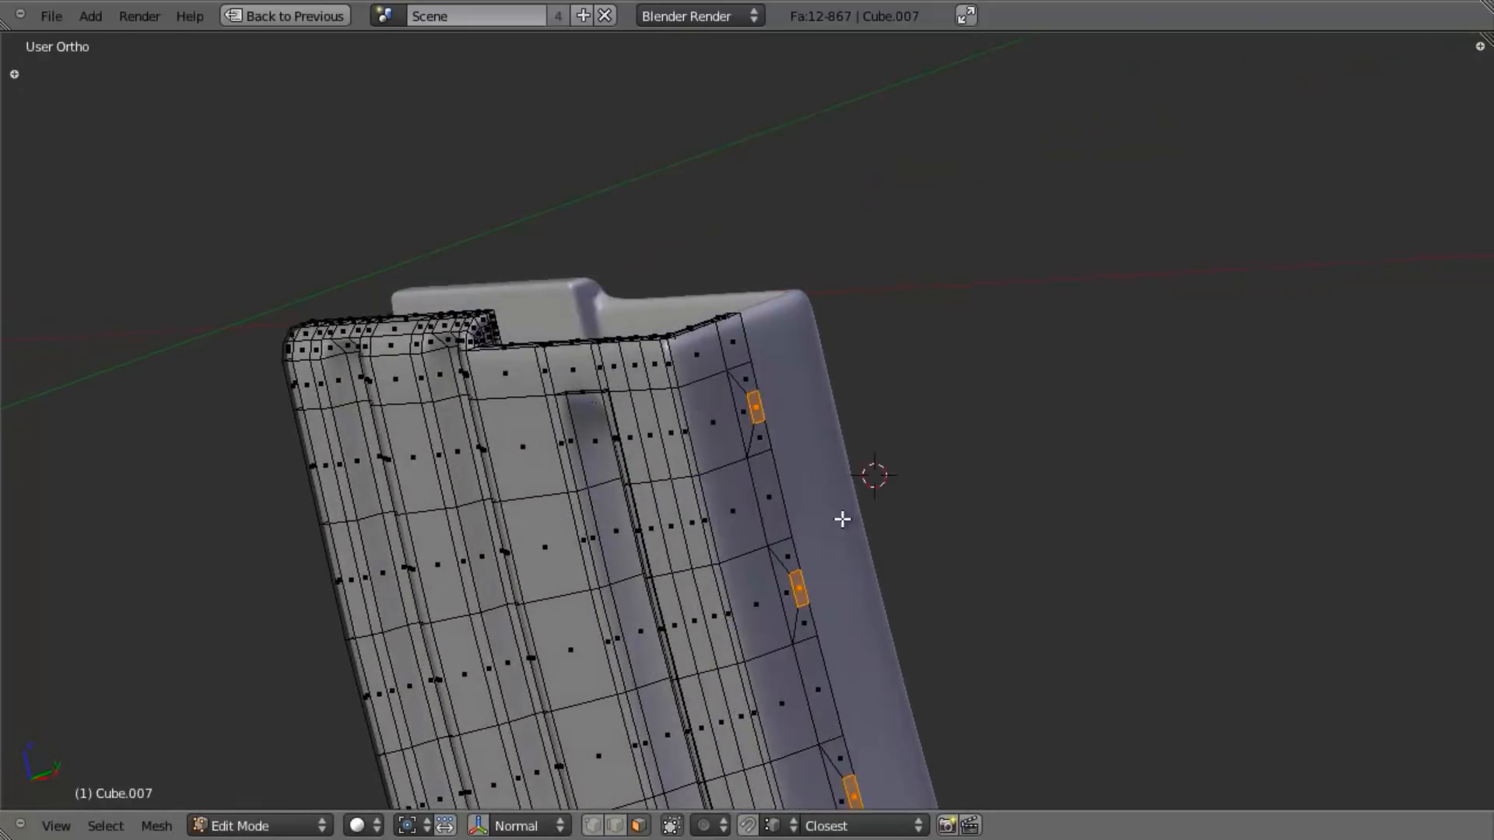
key(z)
scroll(911, 518, up, 3)
key(KP_3)
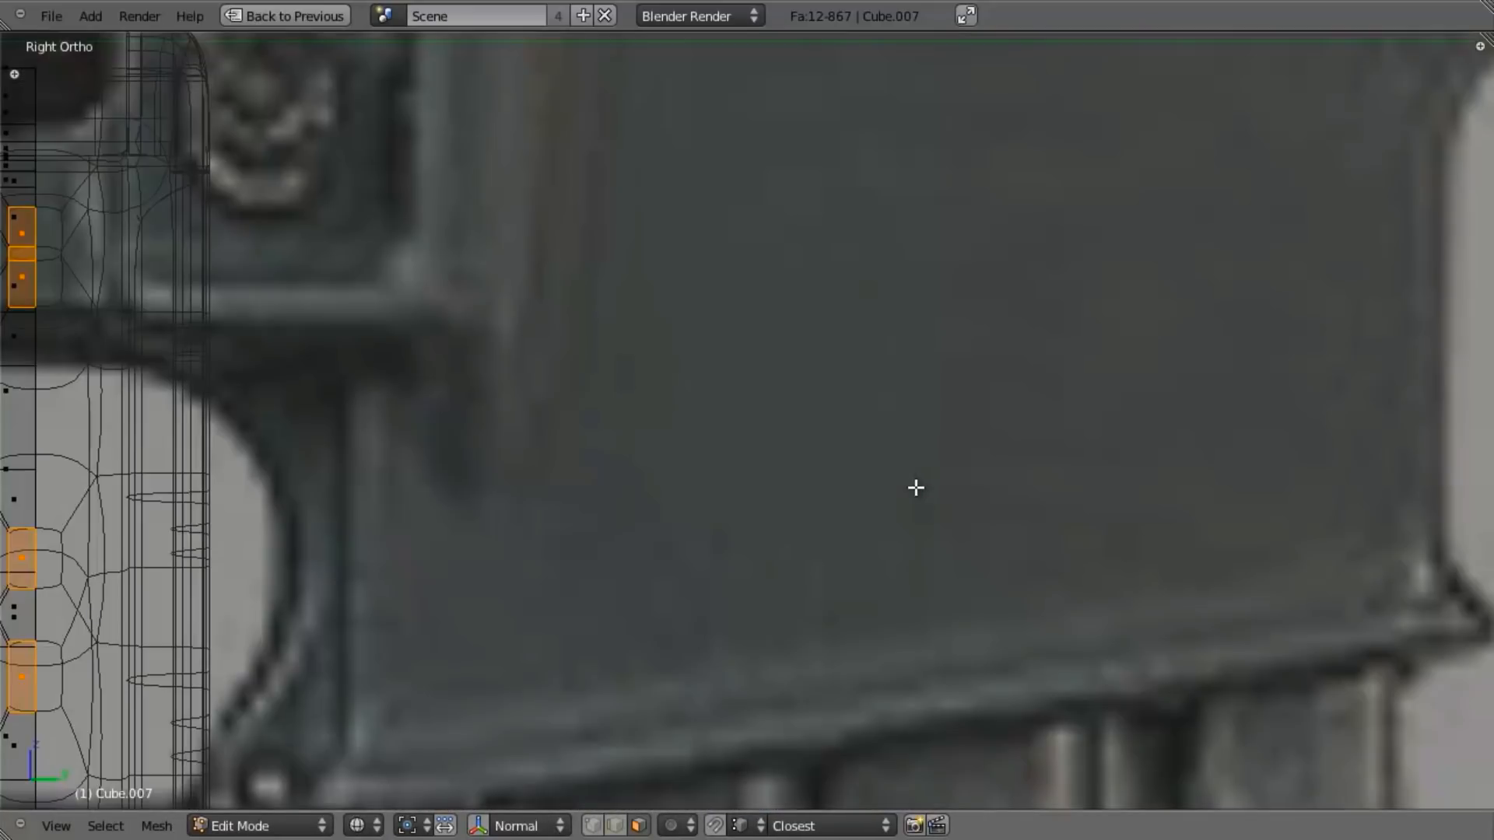
shift+middle_drag(622, 502, 833, 523)
key(e)
click(832, 523)
key(ctrl+KP_1)
key(KP_1)
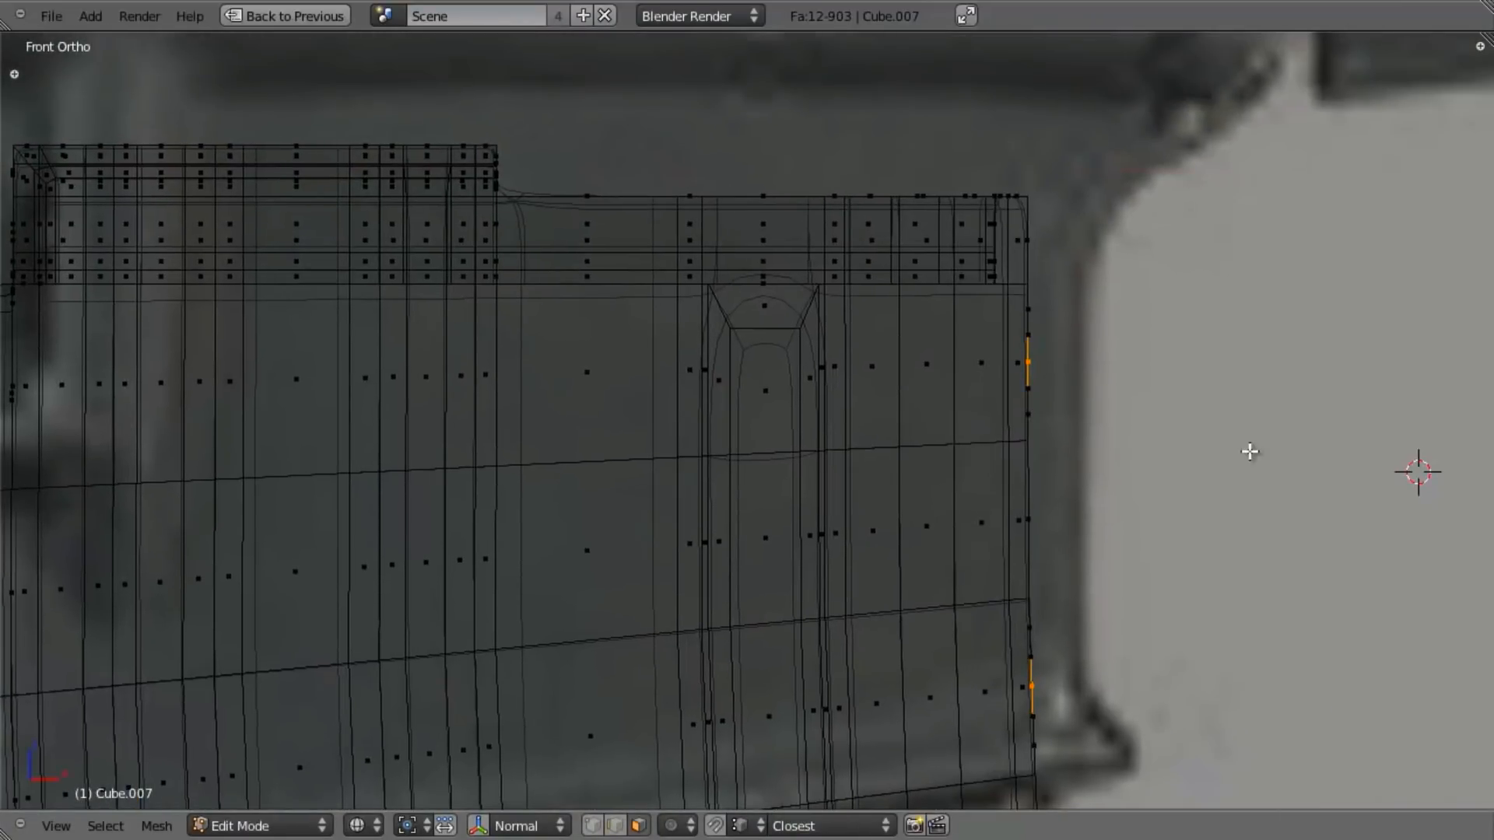
key(alt+s)
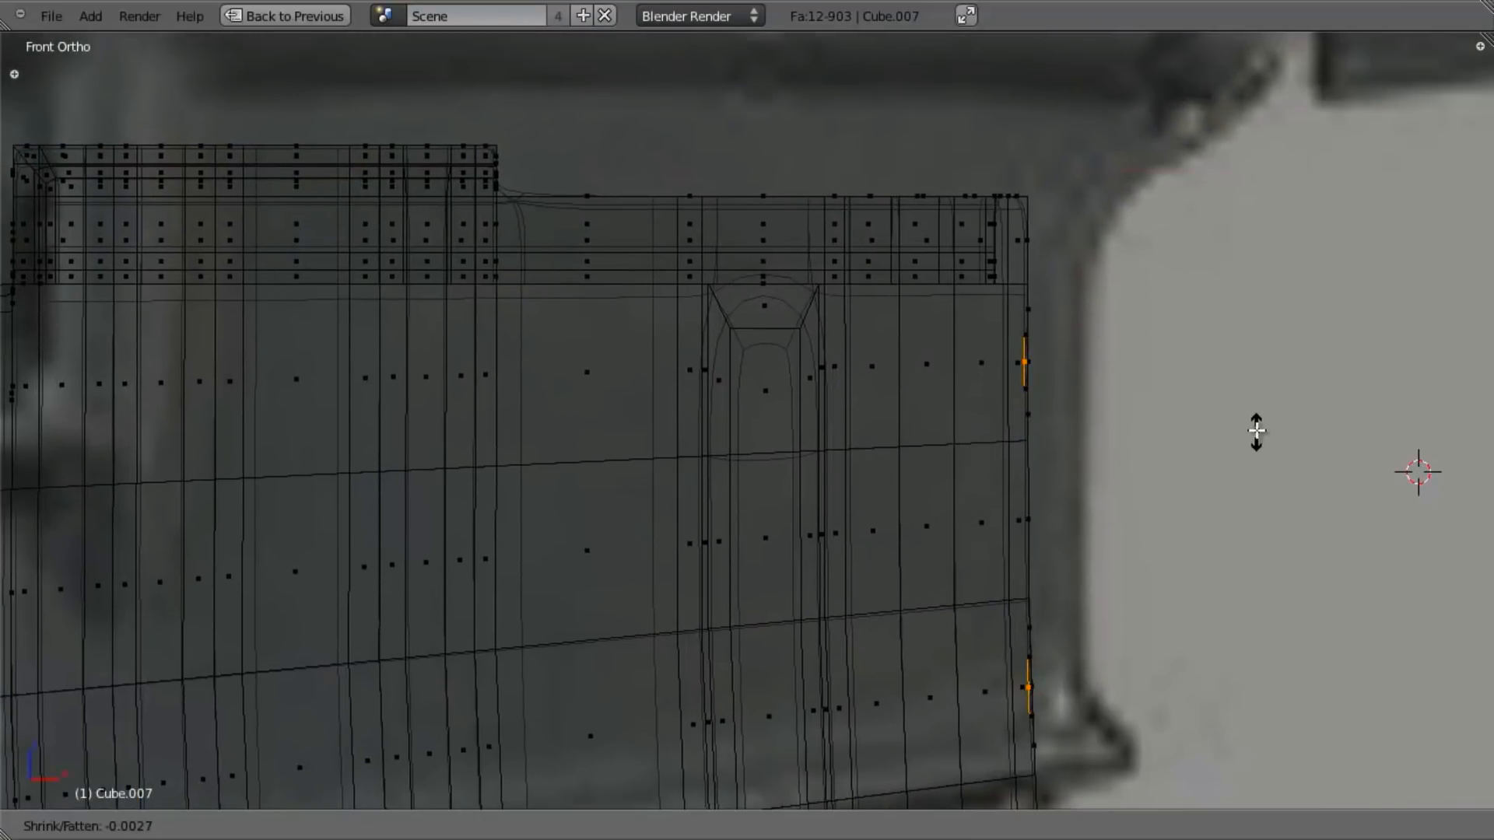
click(1262, 418)
Step: Smooth the recessed faces once and move them about 0.0036 along Y to the mirror centre
scroll(924, 470, down, 5)
shift+middle_drag(915, 476, 950, 409)
mouse_move(950, 409)
middle_down()
mouse_move(924, 460)
mouse_move(824, 498)
mouse_move(747, 591)
middle_up()
key(z)
scroll(824, 498, up, 5)
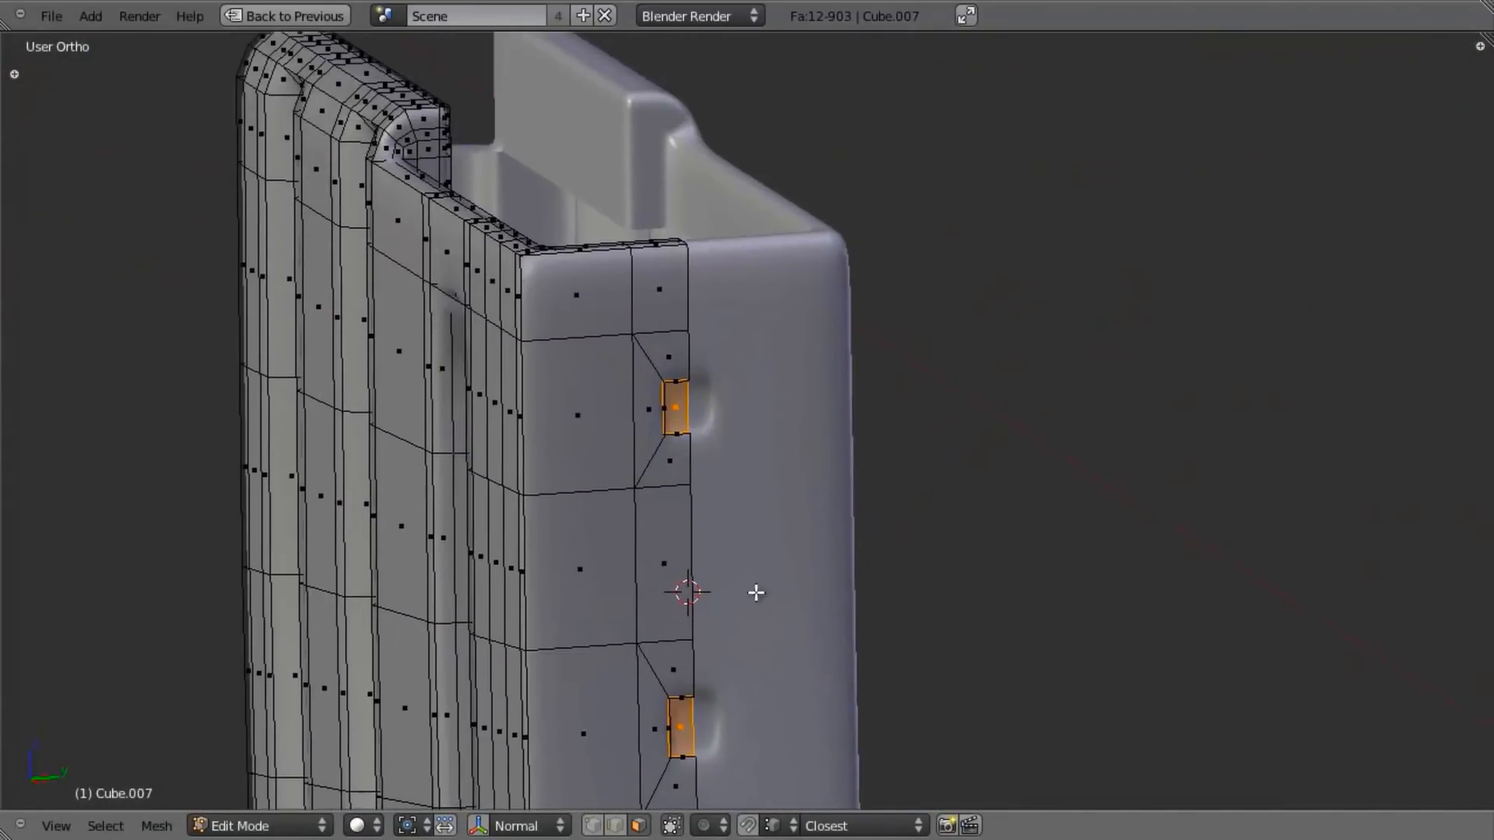
scroll(748, 590, up, 3)
key(w)
click(903, 546)
middle_drag(903, 544, 727, 503)
key(g)
key(y)
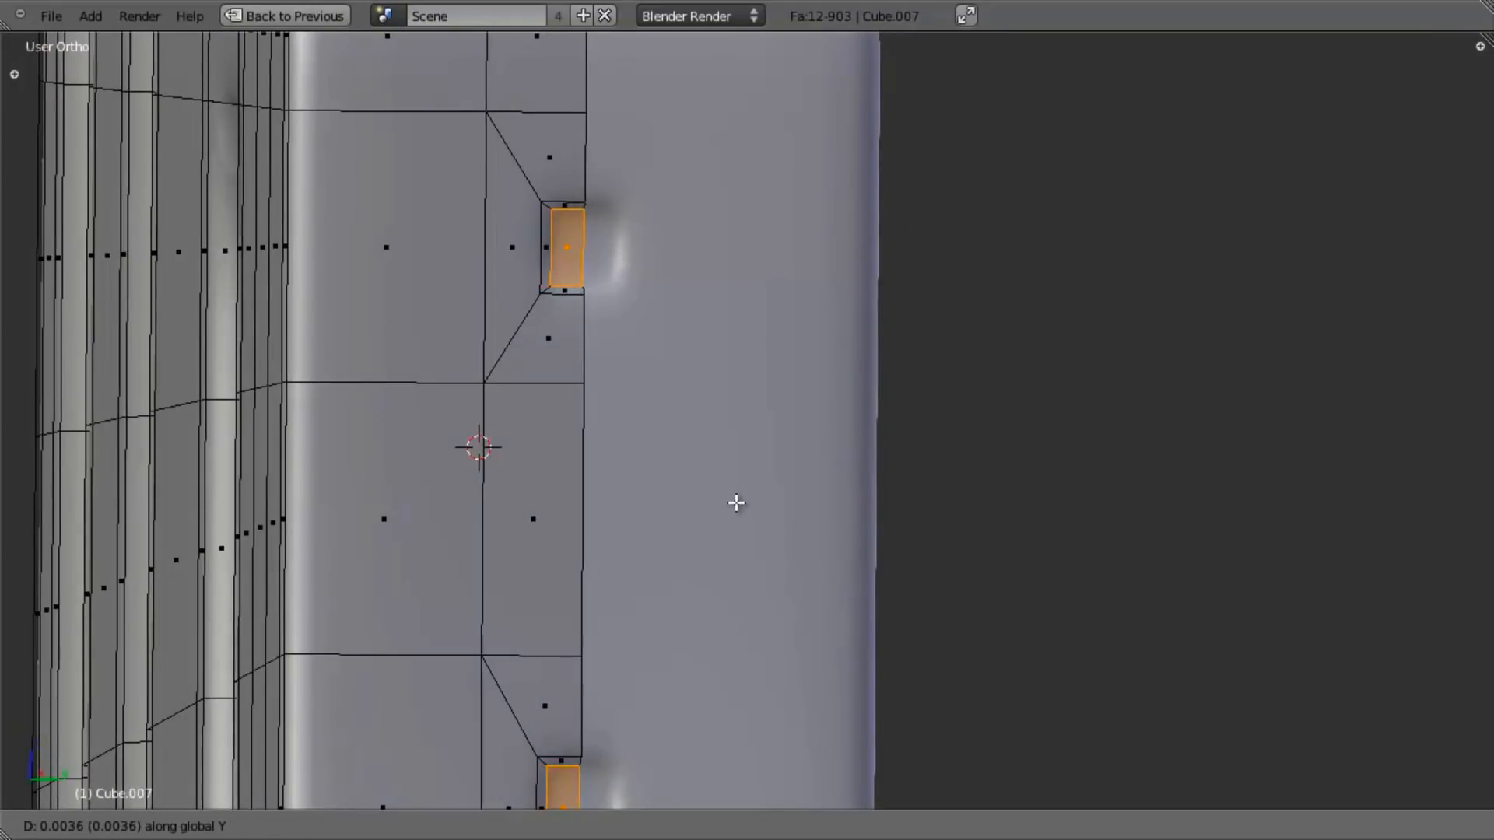
click(738, 504)
Step: Inspect the recesses down the front wall in Object Mode, and return to Edit Mode for a closer look
key(Tab)
scroll(754, 573, down, 5)
middle_drag(813, 577, 877, 511)
scroll(790, 564, down, 4)
key(Tab)
scroll(810, 340, up, 4)
middle_drag(810, 340, 740, 480)
scroll(808, 656, up, 3)
Step: Try to scale the two mirror-centre corner vertices of the top front-wall recess apart
key(ctrl+Tab)
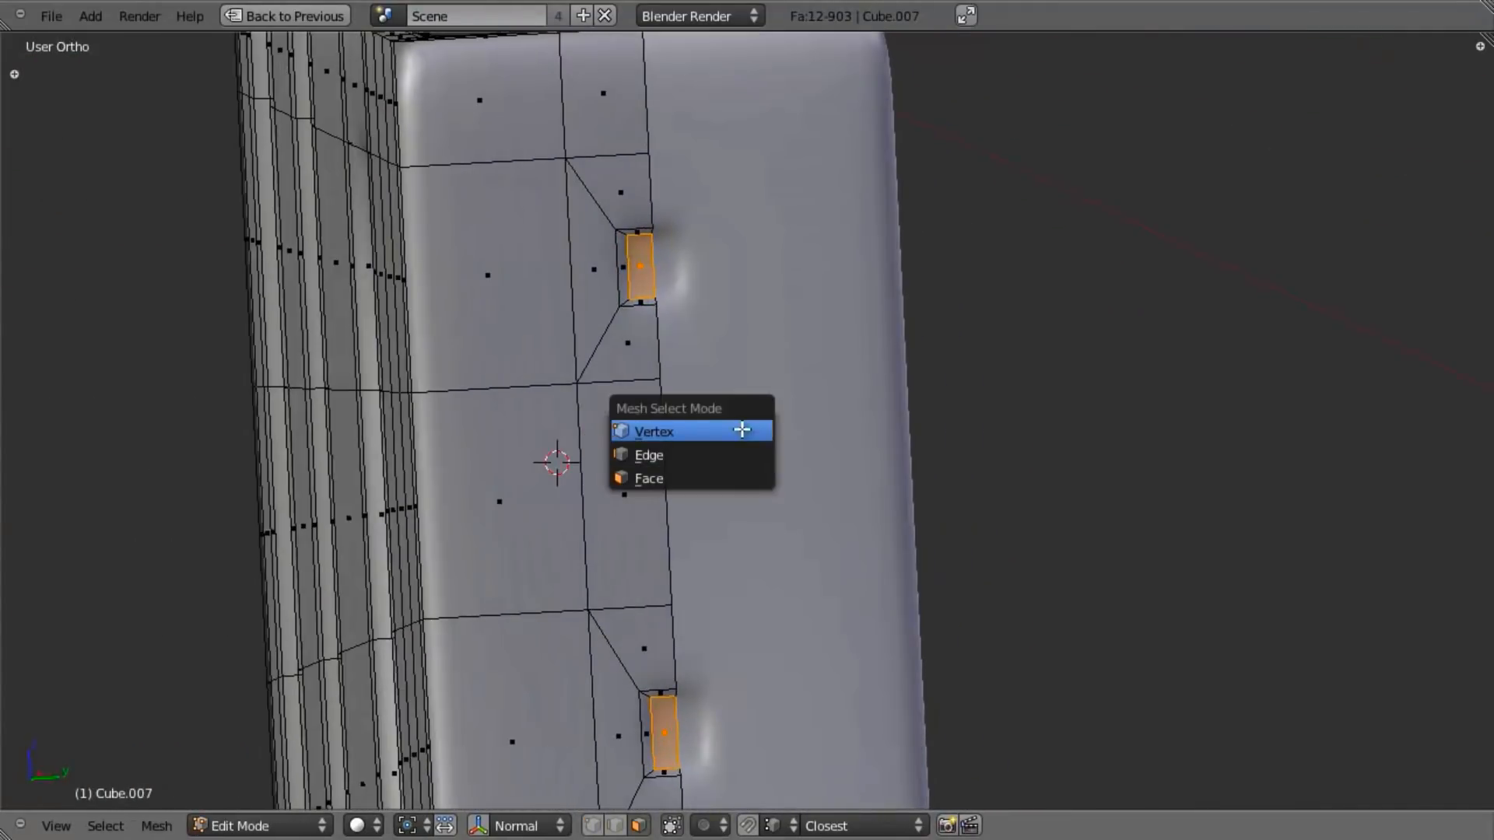
click(740, 427)
right_click(620, 307)
key(b)
drag(637, 210, 679, 343)
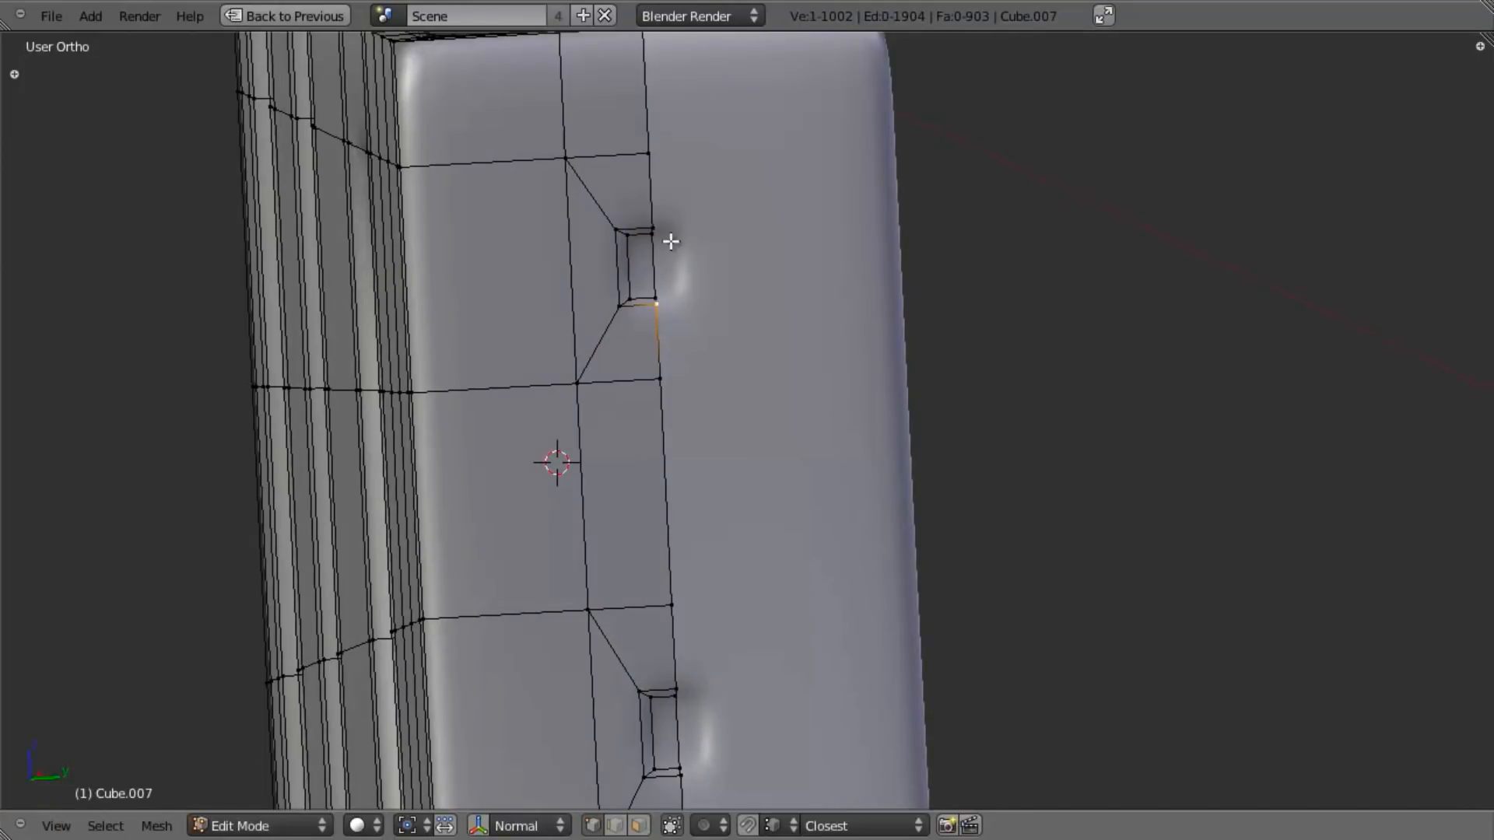
key(s)
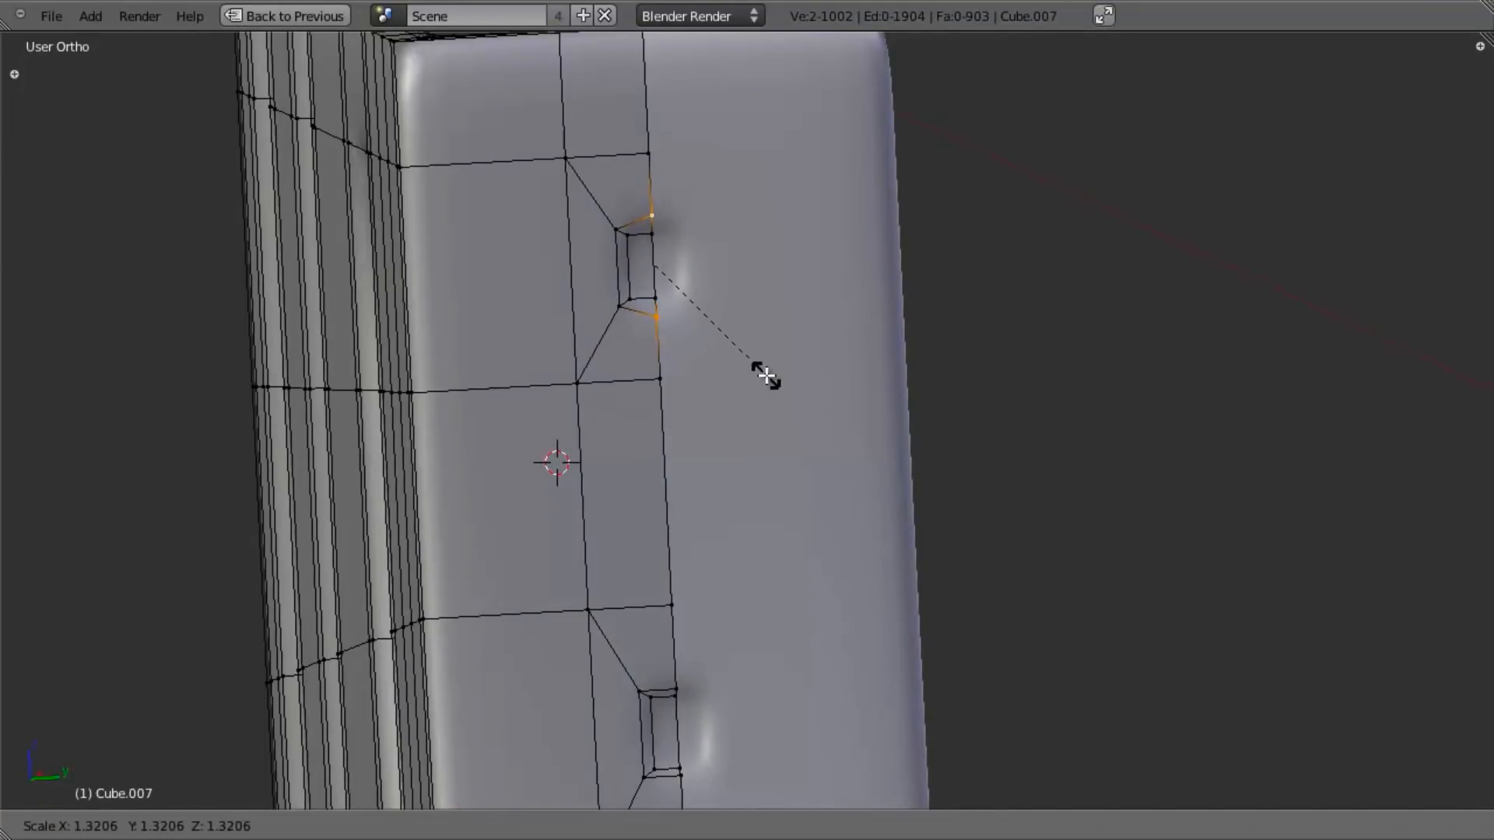
right_click(767, 377)
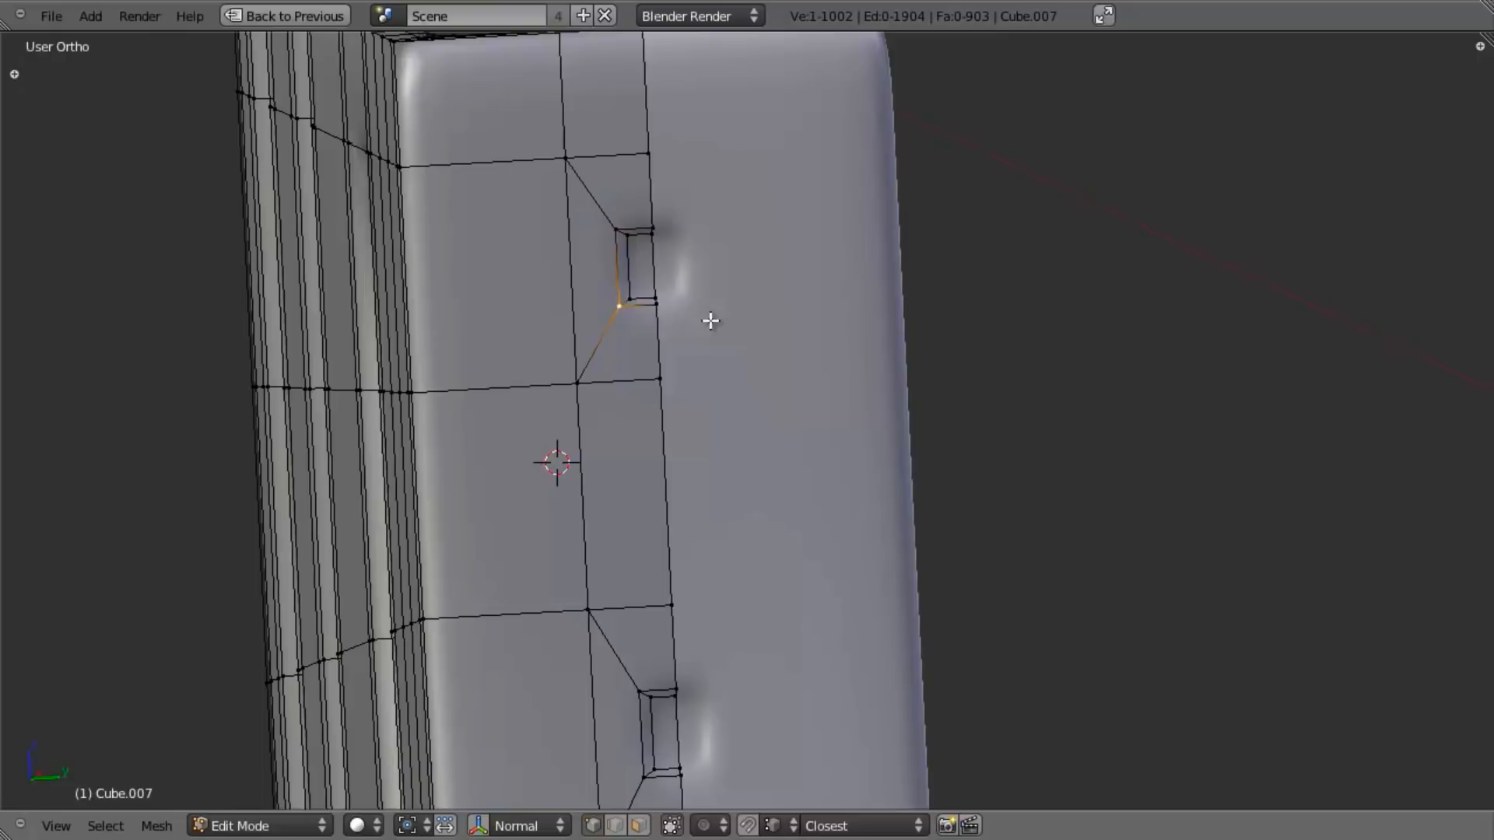
Step: Undo the recess edits back to before the second extrusion of the inset faces
key(ctrl+z)
key(ctrl+z)
key(ctrl+z)
key(ctrl+z)
key(ctrl+z)
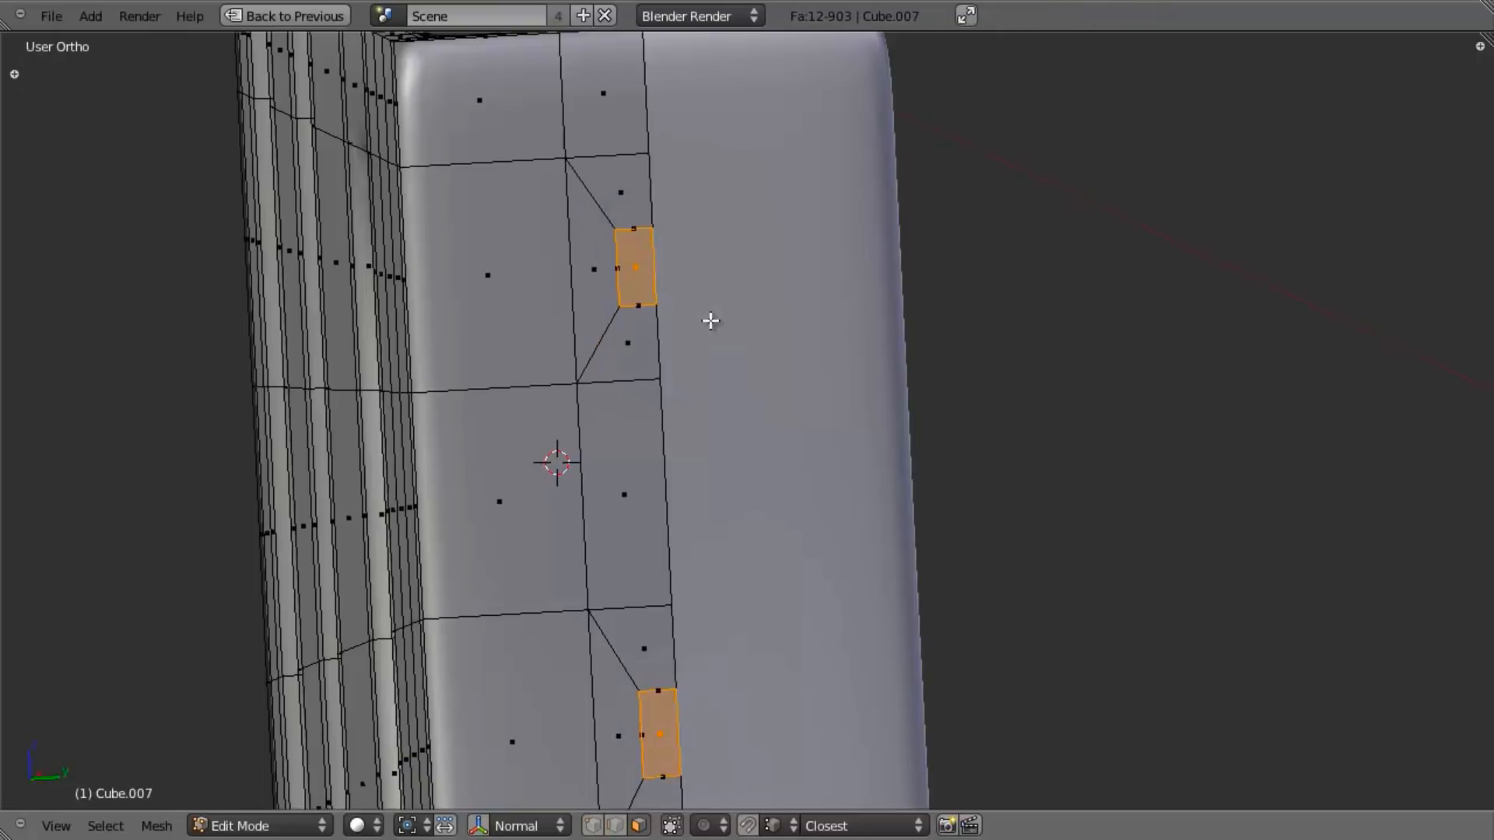
Step: Switch to edge selection and scale down the outer vertical edge of the front wall's topmost inset face
key(ctrl+Tab)
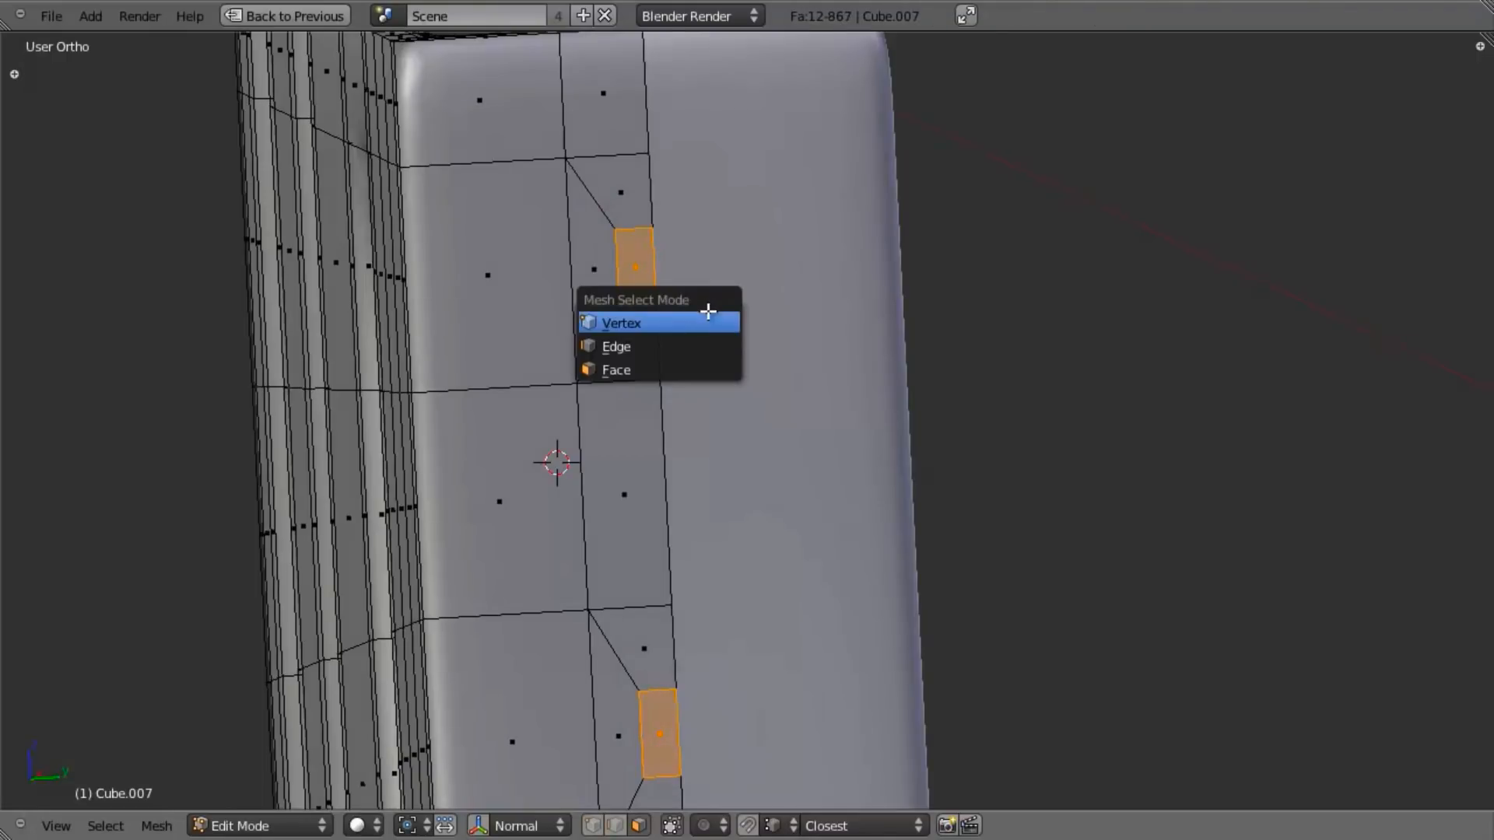
click(707, 310)
key(ctrl+Tab)
click(620, 332)
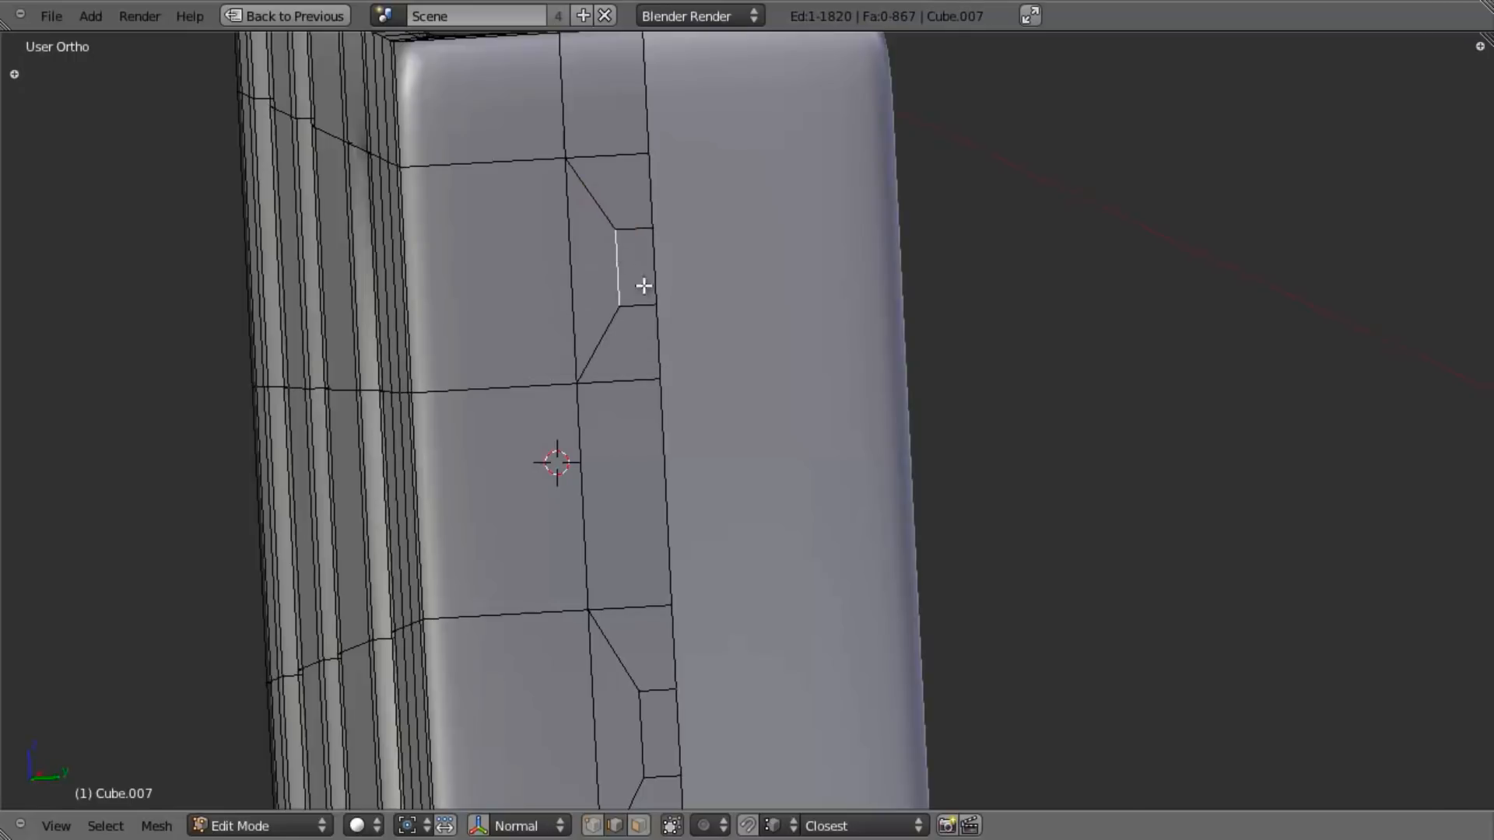
key(s)
click(740, 359)
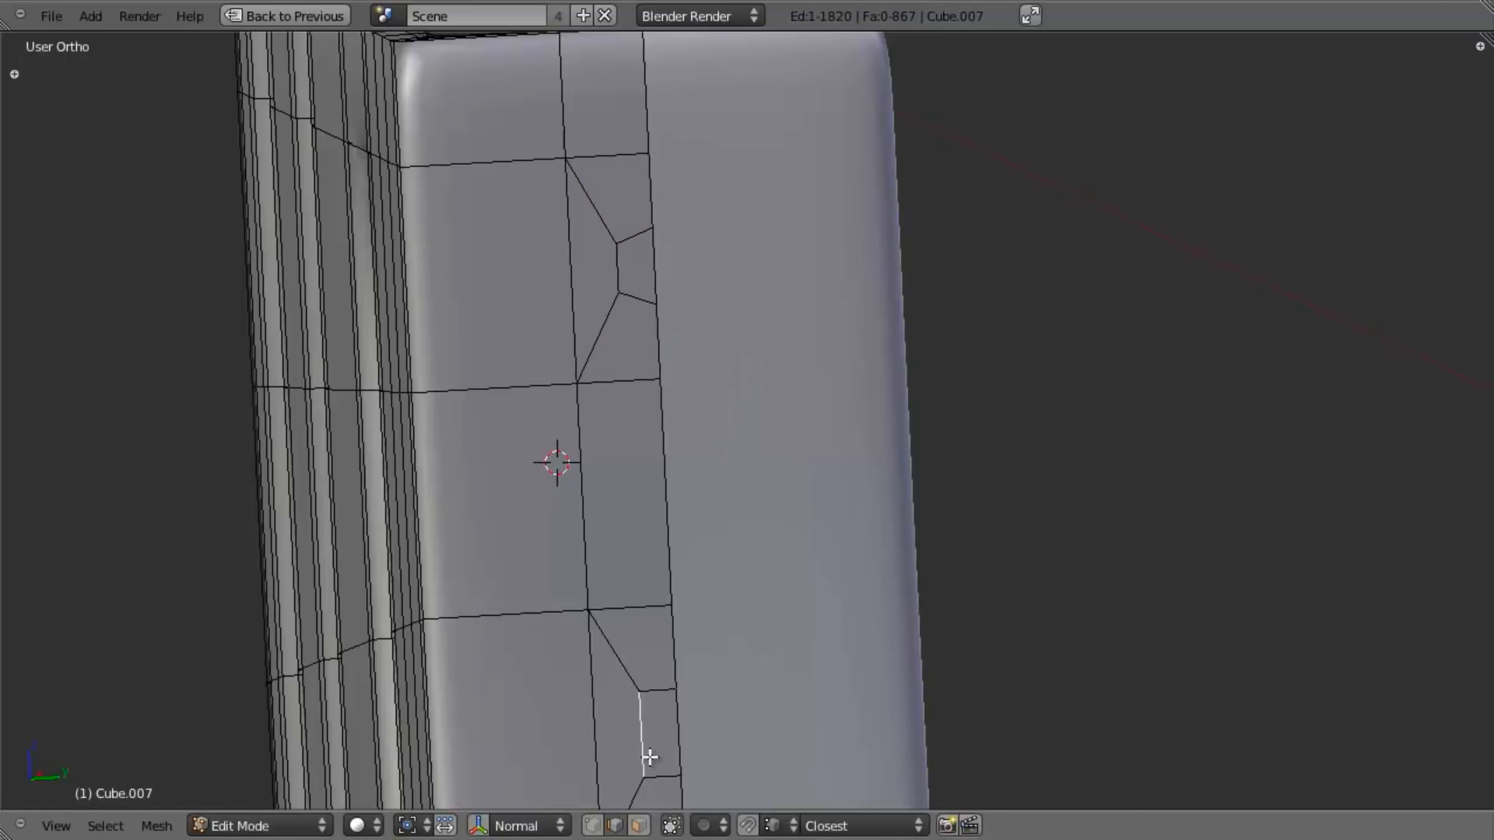
Step: Scale down the outer vertical edges of the second and third inset faces down the front wall
key(s)
click(796, 693)
middle_drag(797, 693, 773, 385)
key(a)
key(s)
click(810, 670)
shift+middle_drag(786, 689, 772, 319)
Step: Scale down the outer vertical edge of the fourth inset face down the front wall
key(a)
right_drag(694, 690, 897, 740)
right_click(895, 738)
key(s)
click(820, 684)
shift+middle_drag(819, 684, 825, 440)
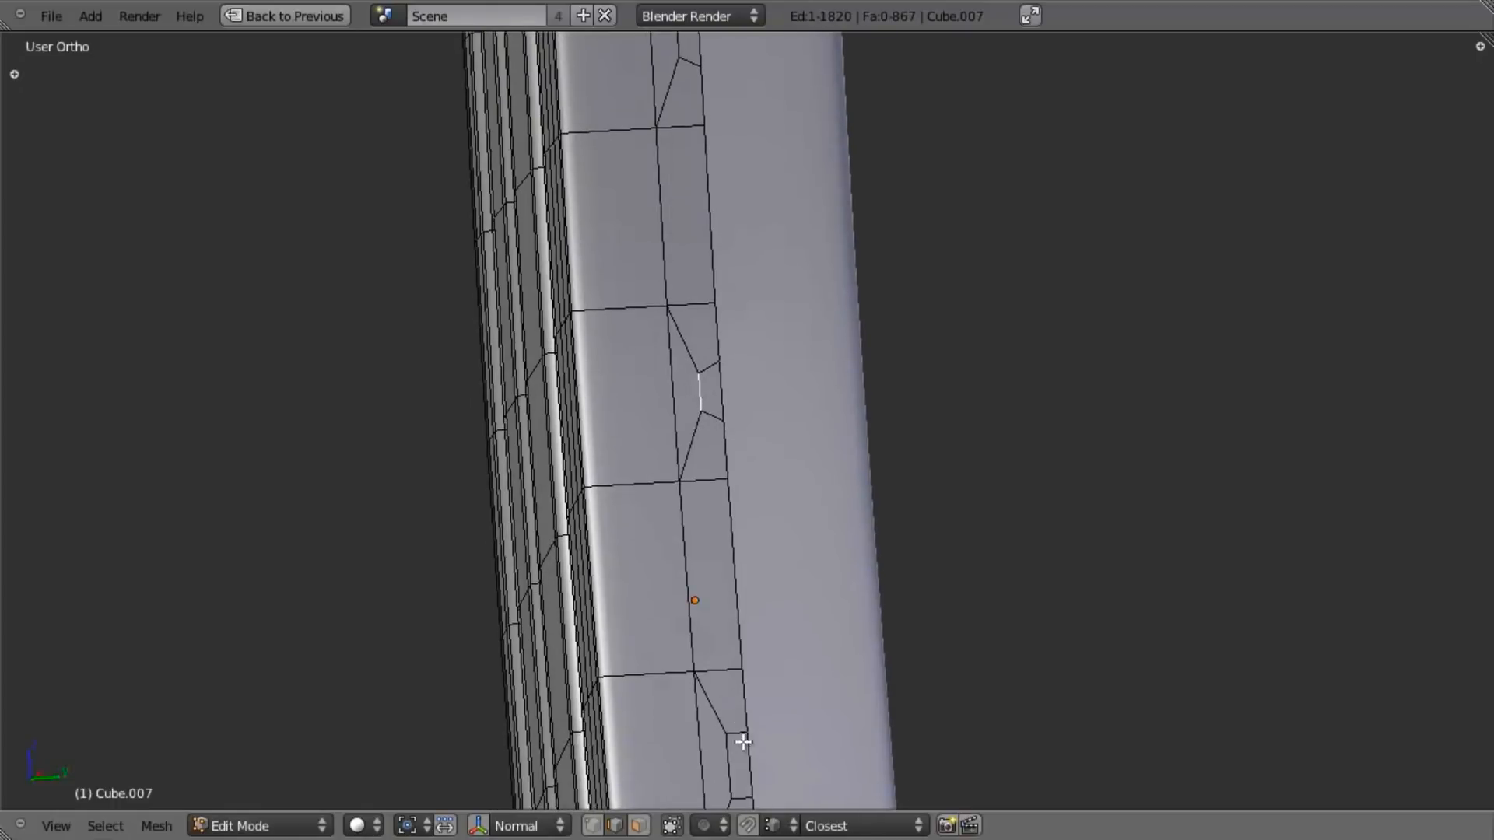
Step: Scale down the outer vertical edge of the fifth inset face down the front wall
key(a)
shift+middle_drag(742, 737, 722, 634)
key(ctrl+e)
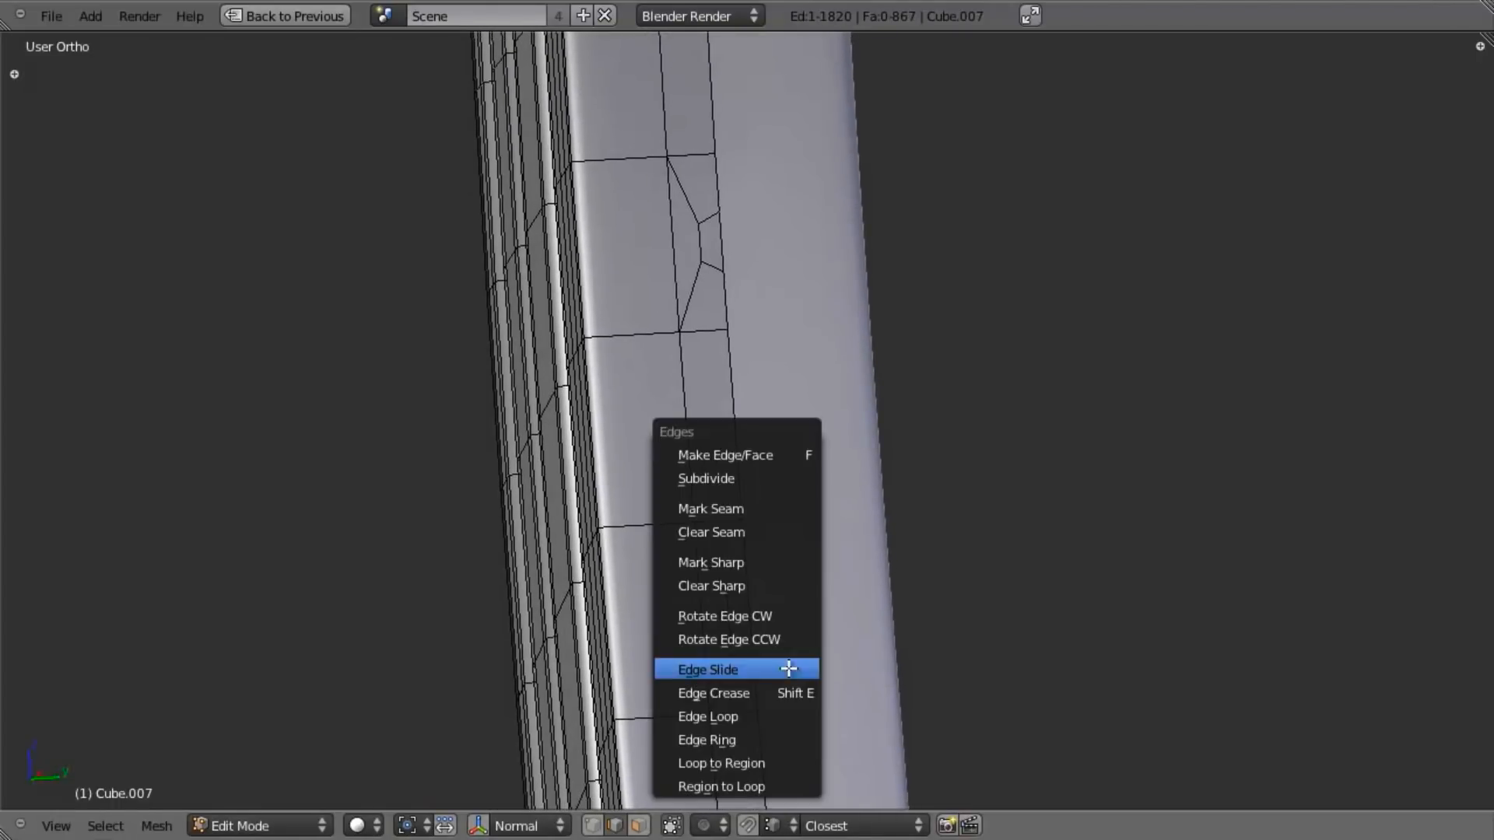
click(788, 668)
click(766, 625)
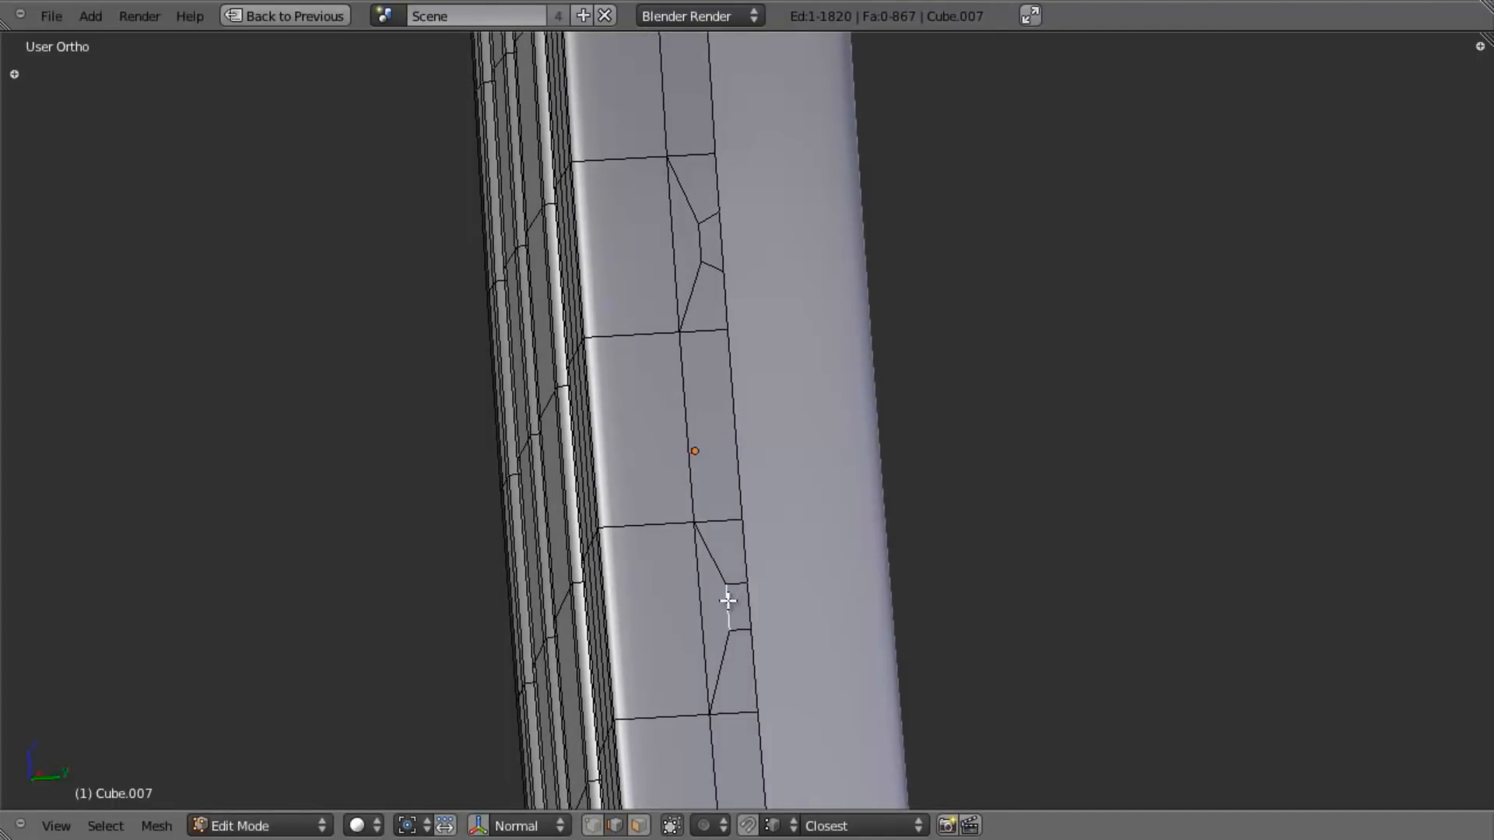
key(s)
click(821, 603)
Step: Scale down the outer vertical edge of the lowest inset face on the front wall
shift+scroll(828, 591, down, 5)
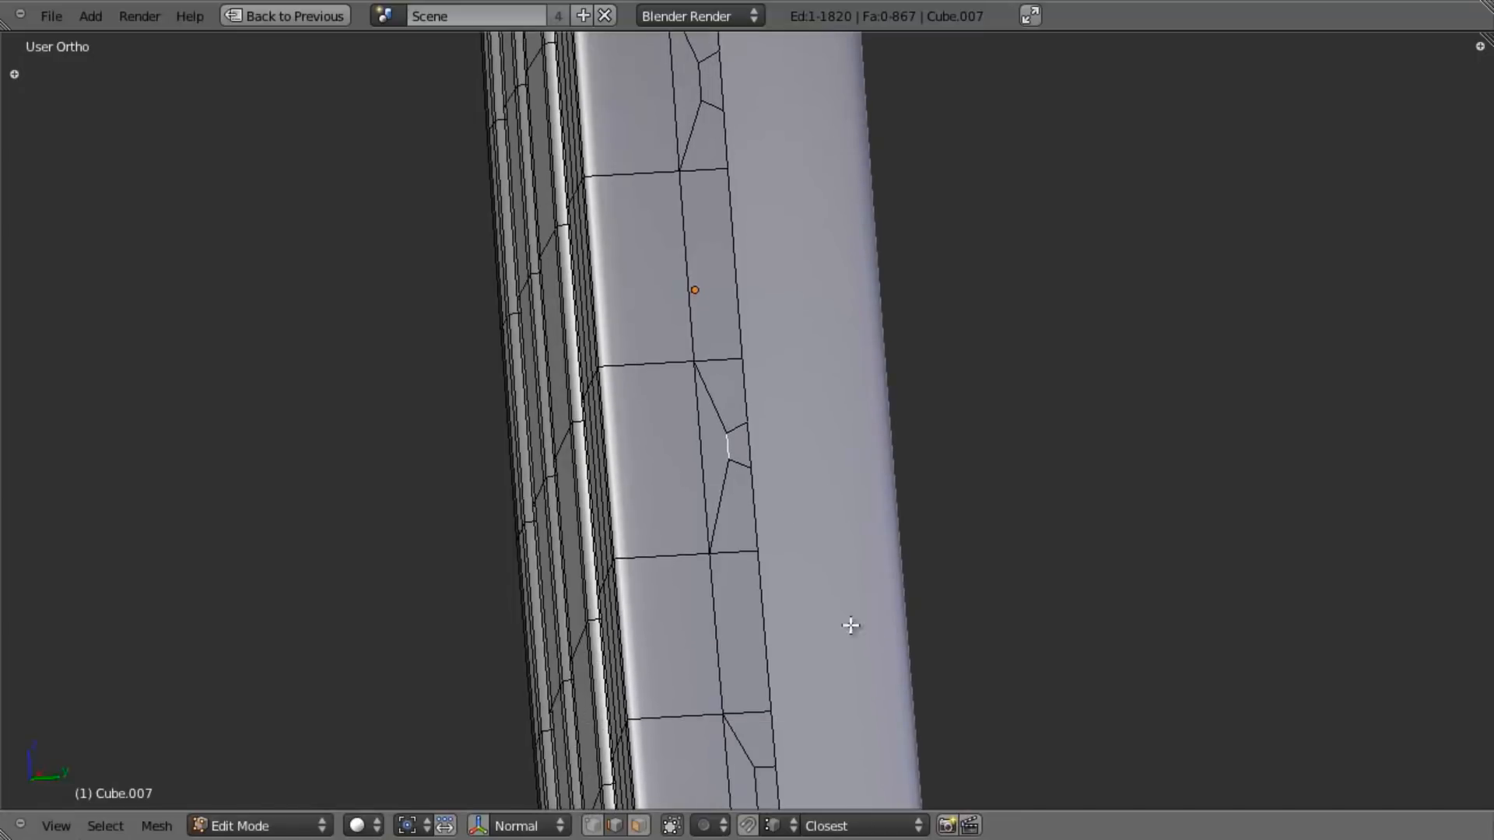
shift+scroll(824, 560, down, 5)
right_click(734, 632)
key(s)
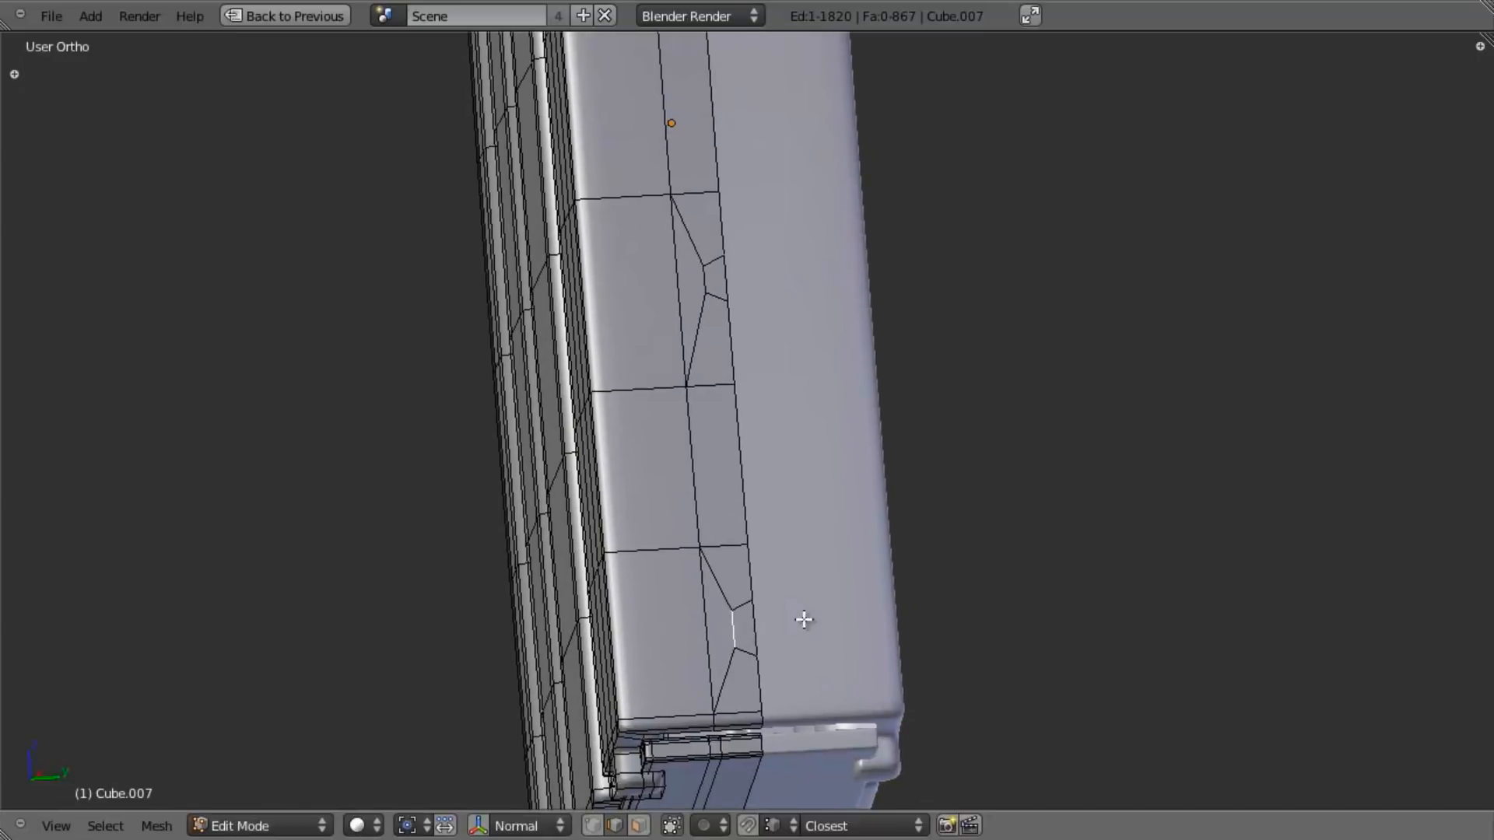
click(804, 619)
Step: Scale down the inner-lying vertical edge of the lowest inset face on the rear wall, opposite the mirror centre
scroll(646, 567, down, 4)
middle_drag(647, 567, 739, 511)
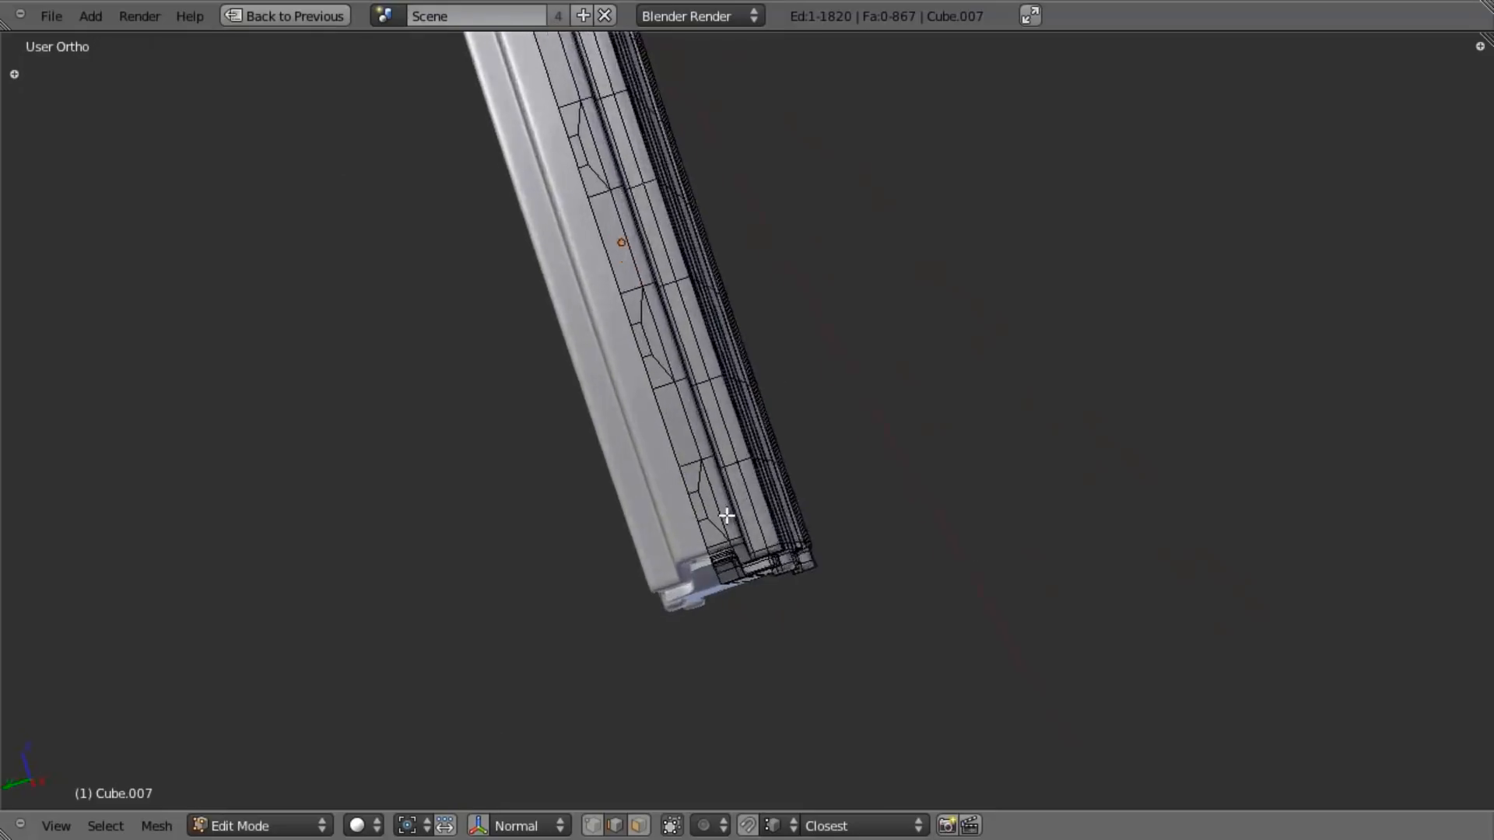
scroll(738, 510, up, 4)
key(a)
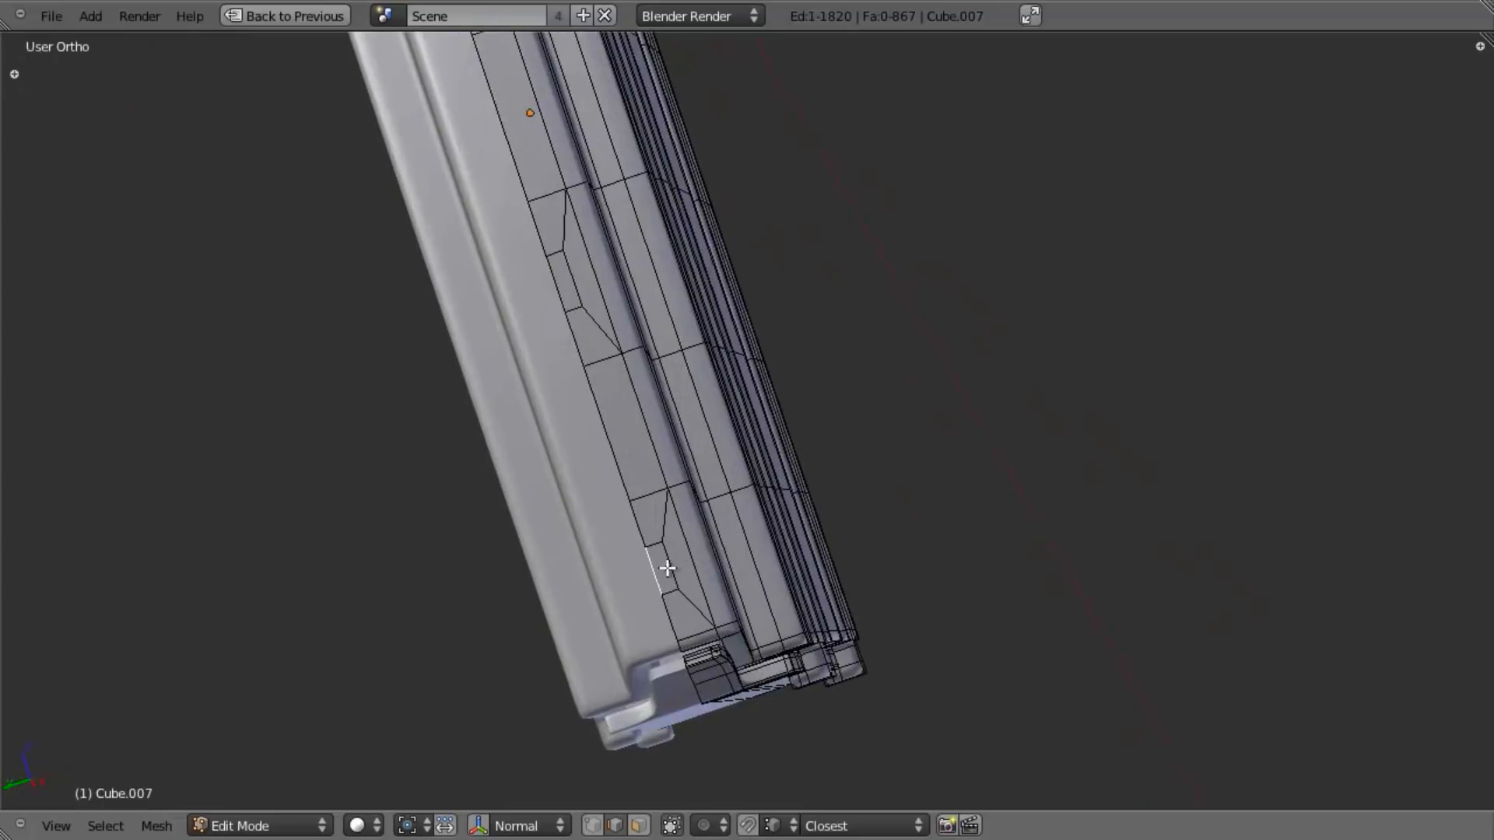
key(s)
click(734, 583)
Step: Scale down the matching vertical edge of the second inset face from the bottom of the rear wall
key(ctrl+e)
click(572, 313)
click(573, 264)
key(s)
click(610, 203)
Step: Scale down the matching vertical edges of the third and fourth inset faces up the rear wall to about half length
shift+middle_drag(610, 203, 807, 518)
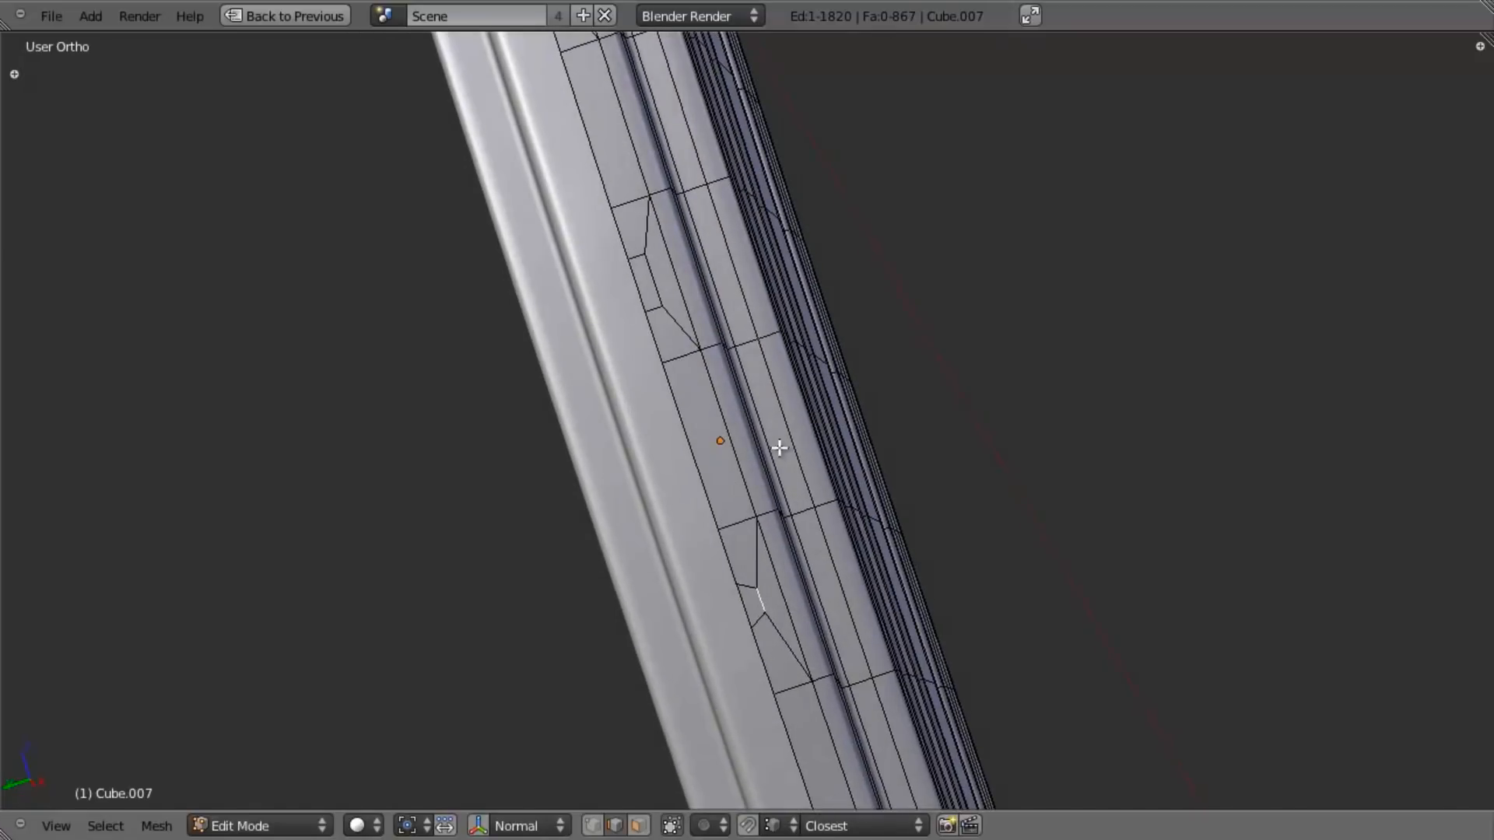
key(s)
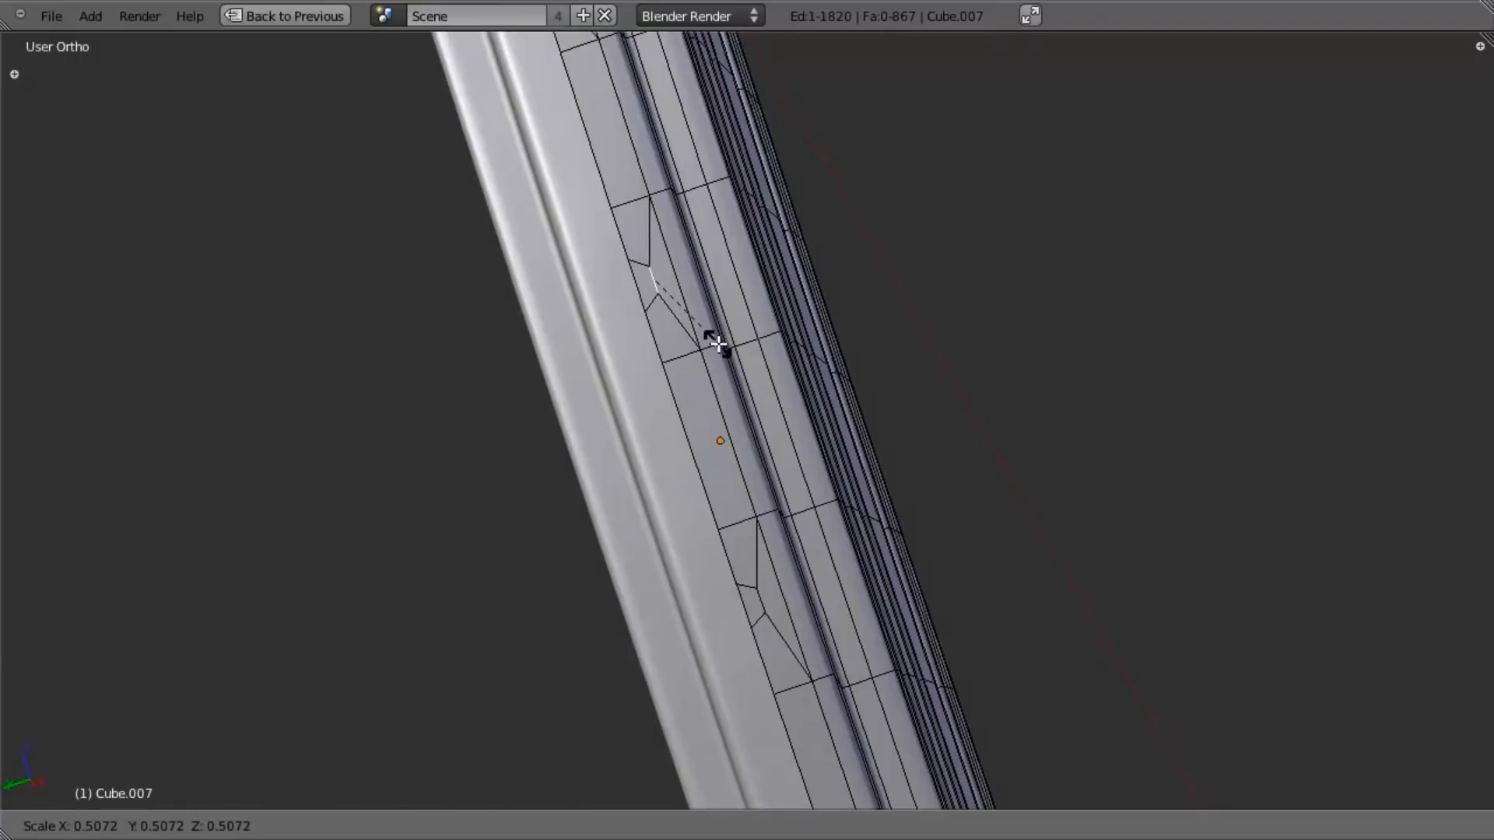
click(717, 344)
shift+middle_drag(707, 273, 790, 454)
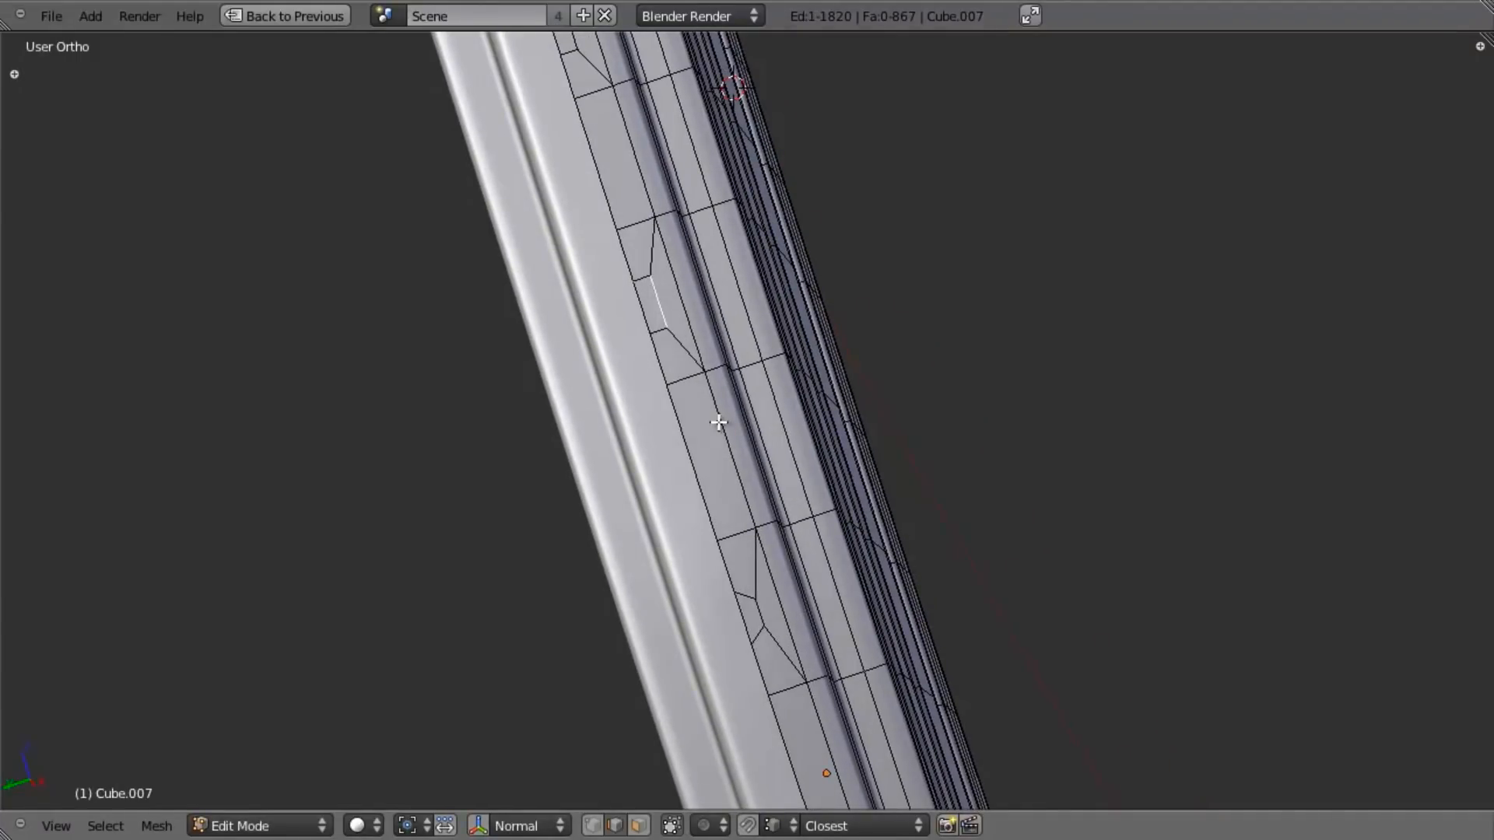
key(s)
click(705, 356)
Step: Scale down the matching vertical edges of the two topmost inset faces on the rear wall
shift+middle_drag(705, 356, 668, 426)
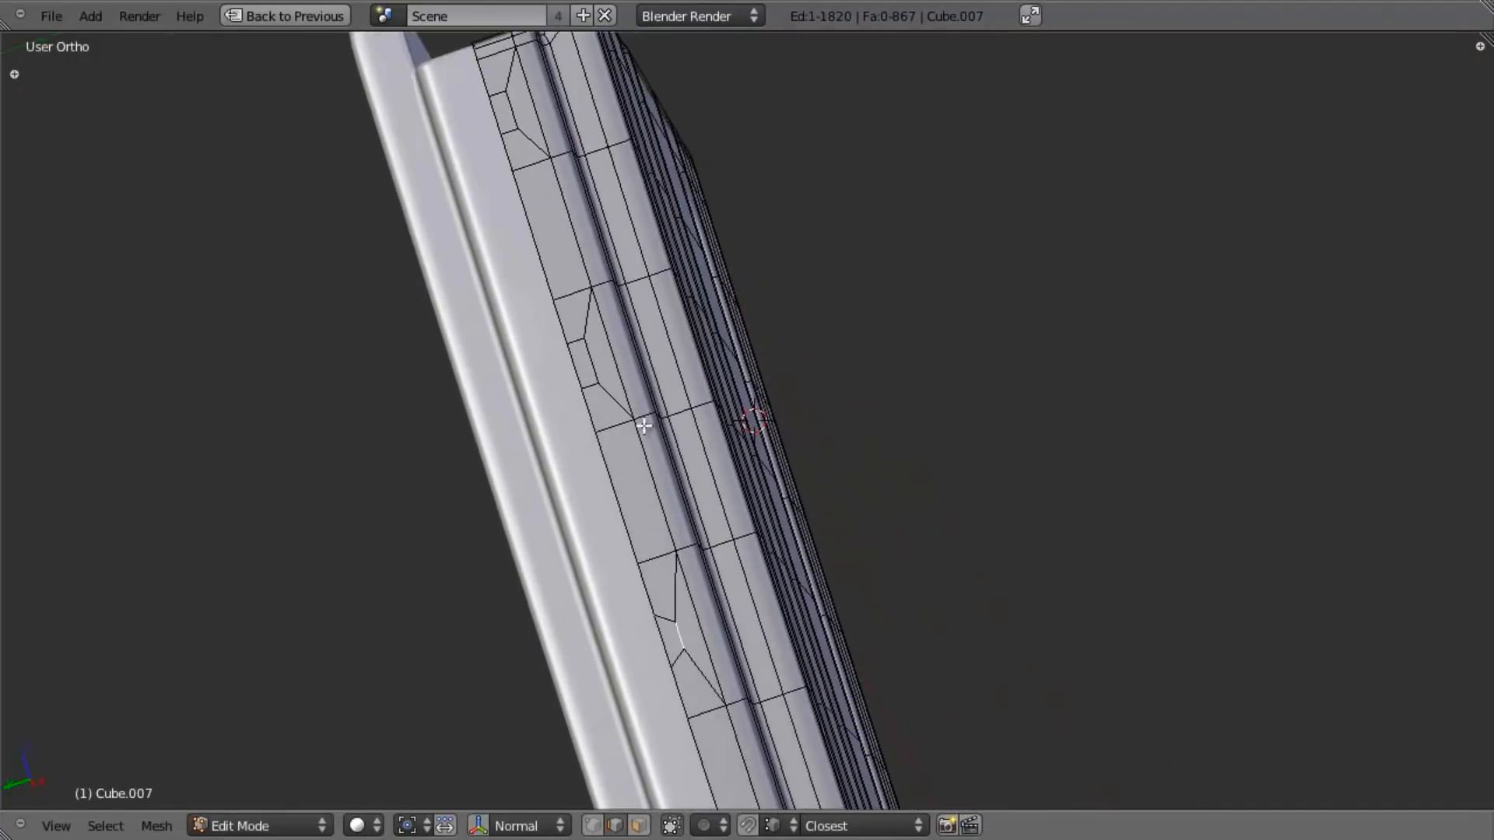
key(s)
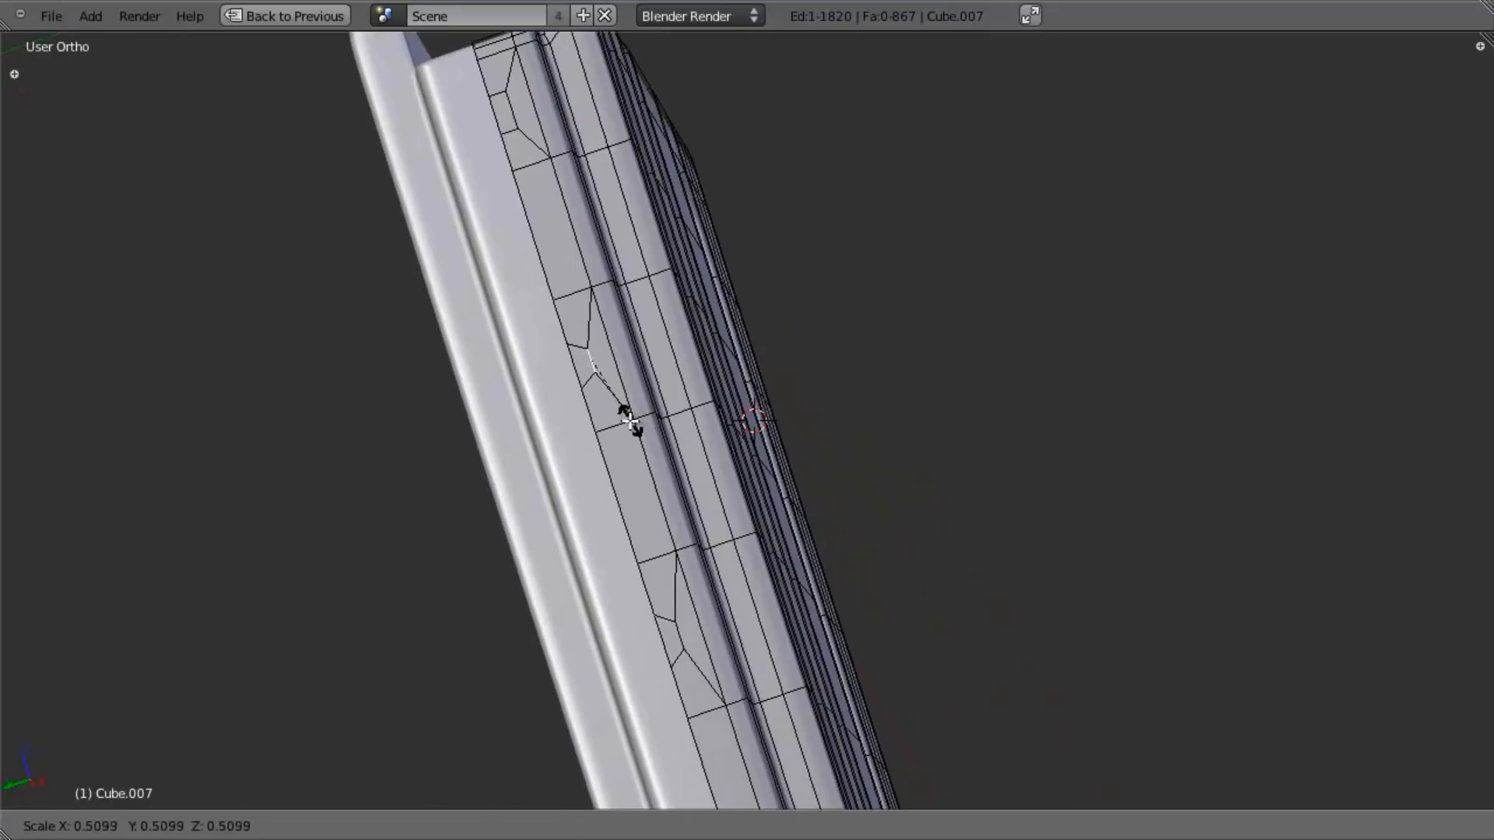
click(630, 420)
key(s)
key(Escape)
Step: Switch to face selection and select all six tapered inset faces down the rear wall
key(ctrl+Tab)
key(Escape)
key(ctrl+Tab)
key(Escape)
key(ctrl+Tab)
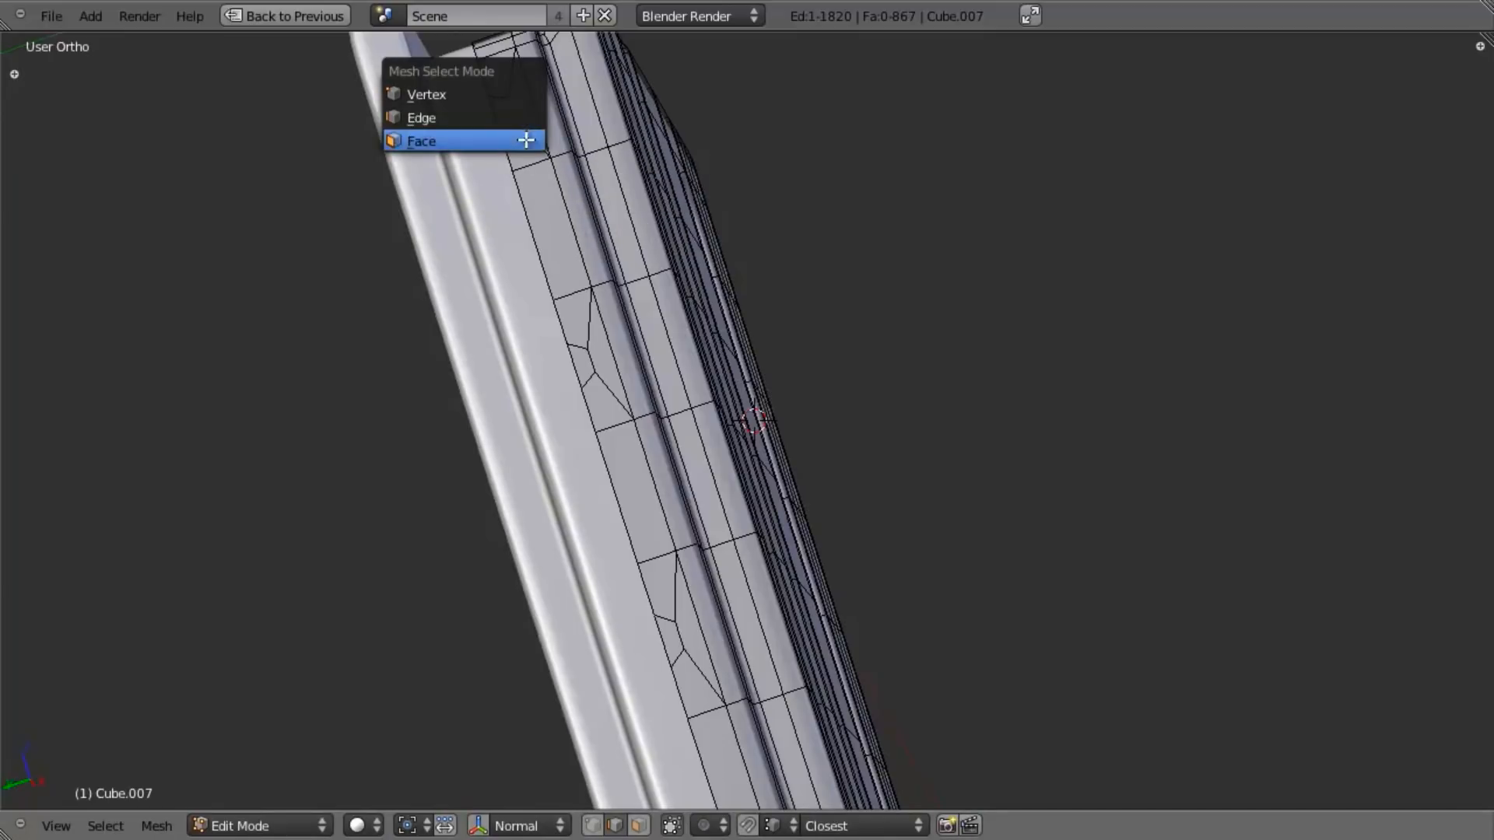
click(517, 137)
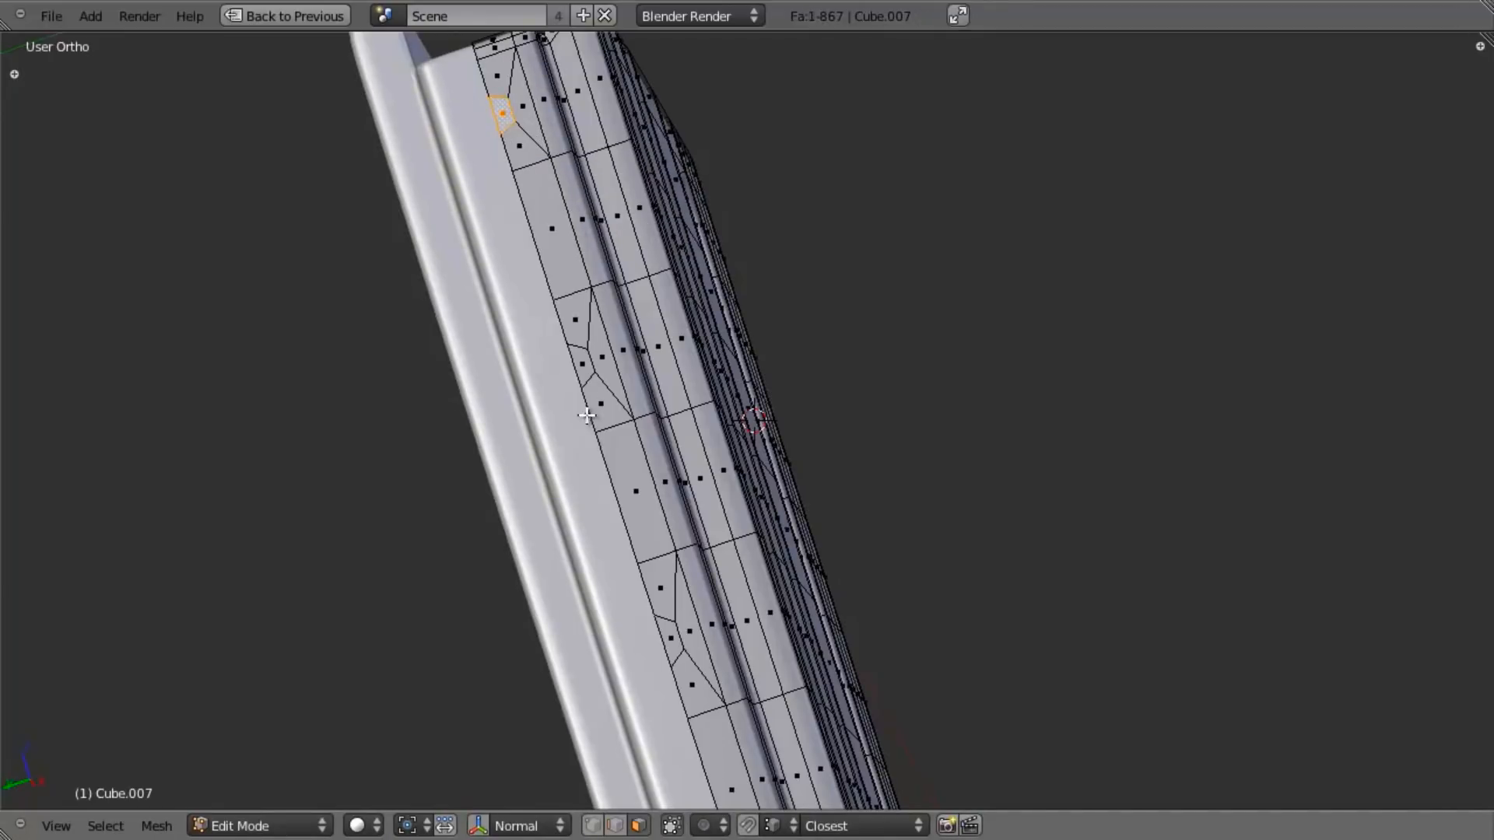
shift+middle_drag(671, 642, 637, 496)
shift+right_click(635, 497)
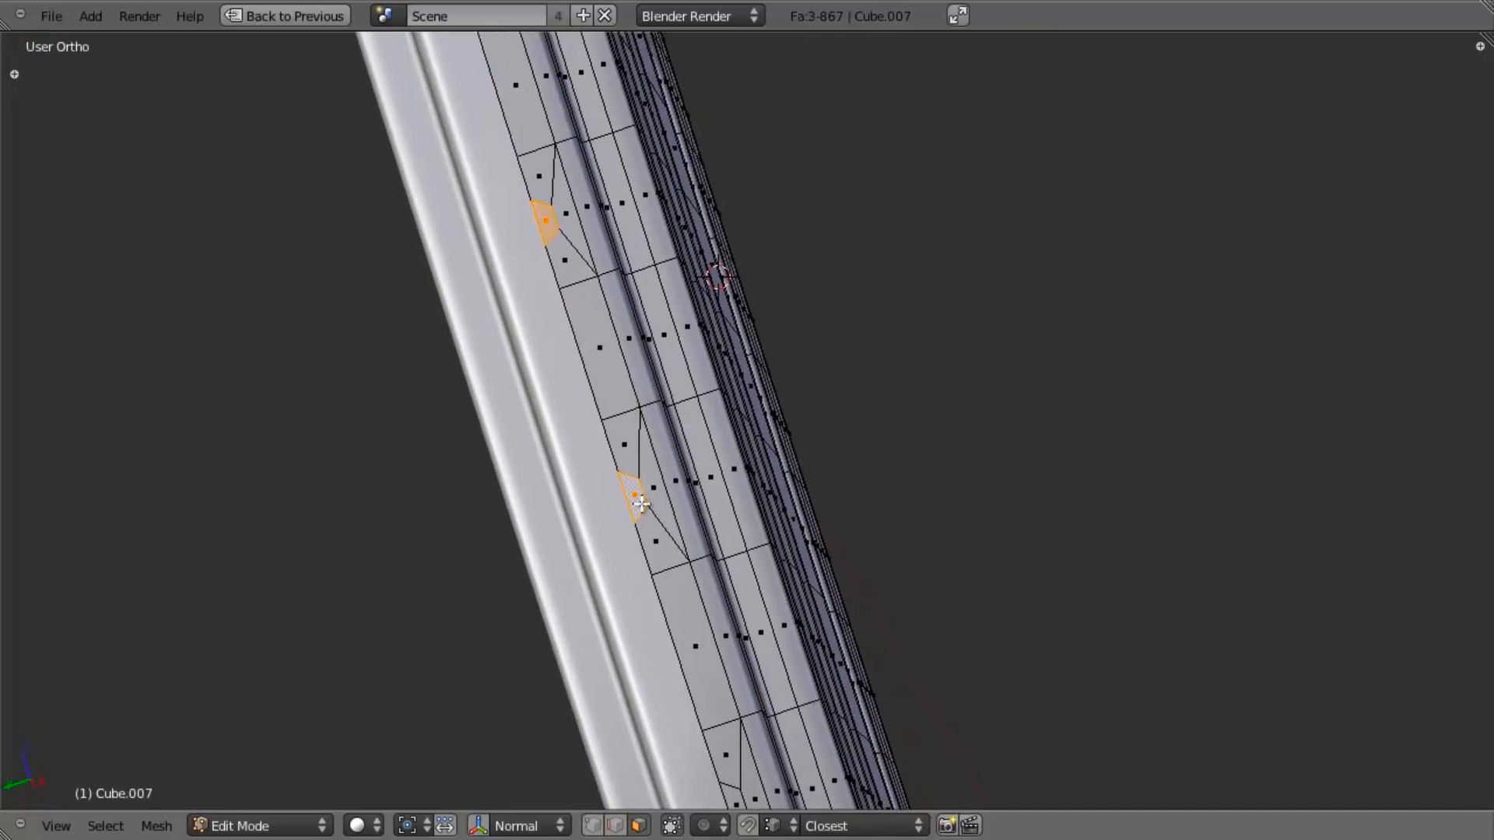
shift+middle_drag(699, 420, 669, 263)
shift+middle_drag(736, 651, 723, 503)
shift+right_click(693, 499)
shift+middle_drag(787, 795, 716, 420)
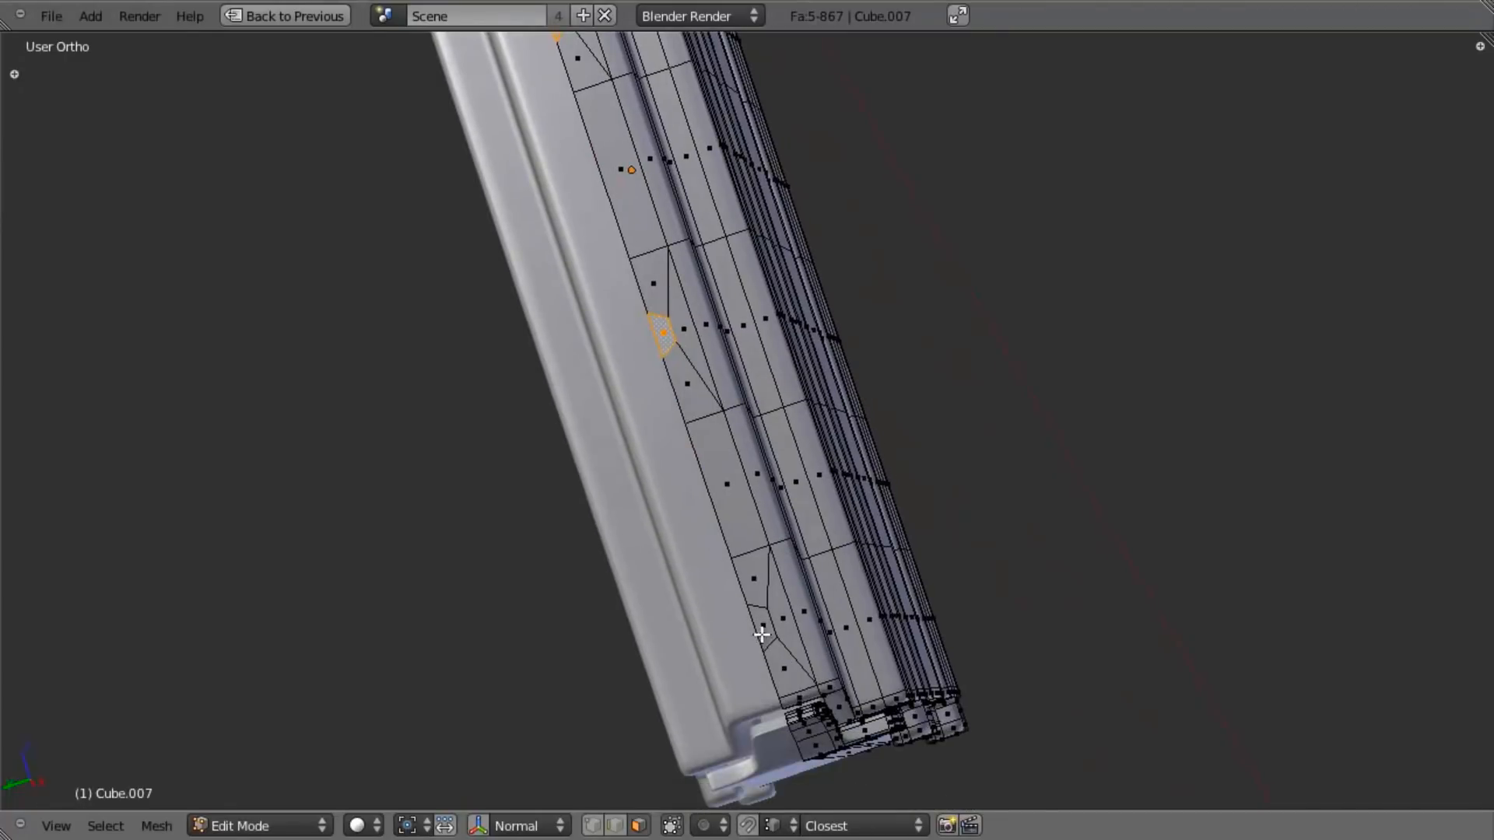
Step: Add all six tapered inset faces up the front wall to the selection
middle_drag(946, 348, 1074, 489)
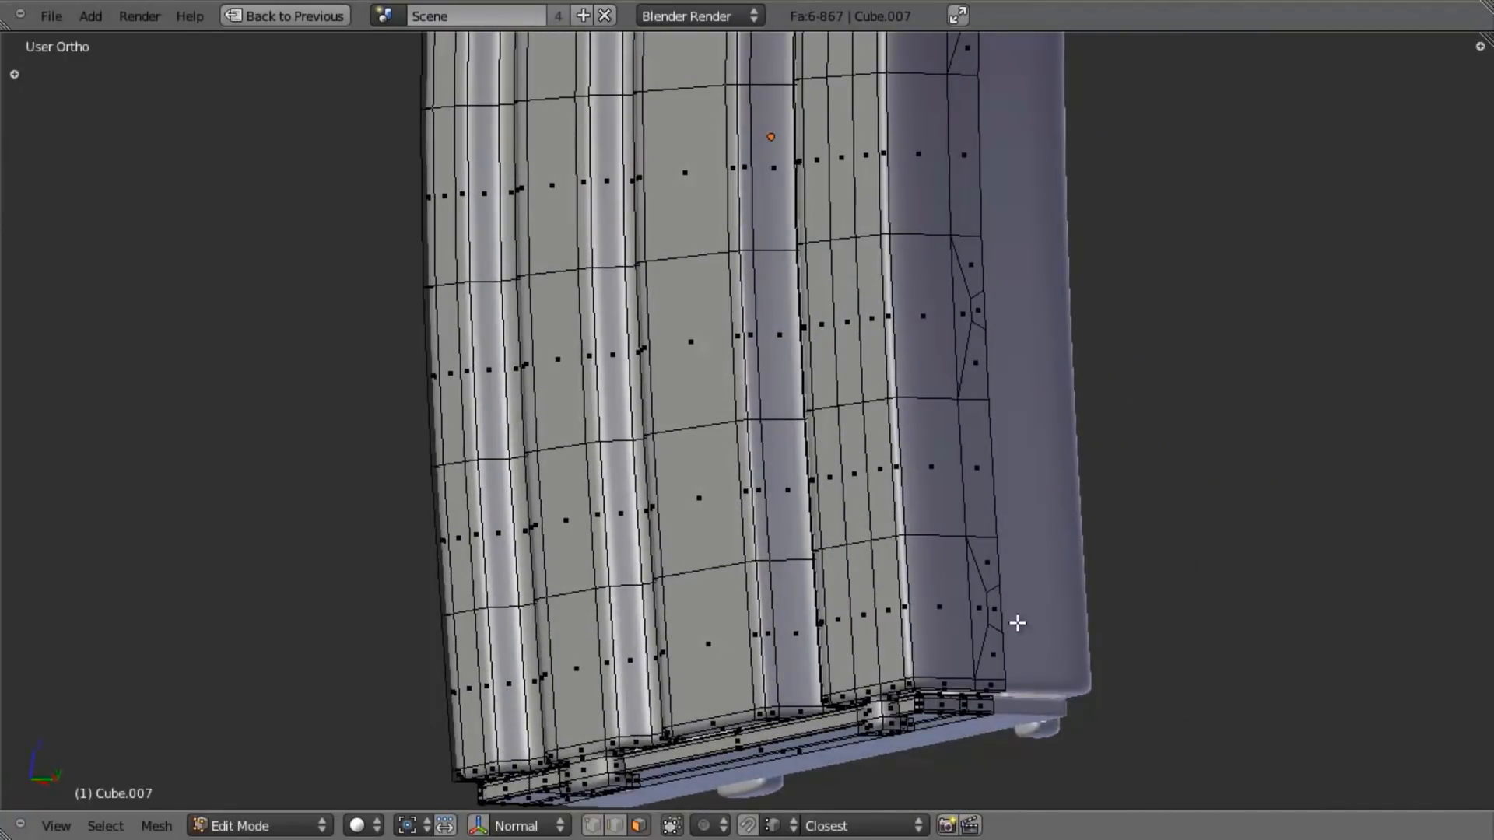
shift+middle_drag(1005, 202, 934, 446)
shift+middle_drag(984, 156, 917, 527)
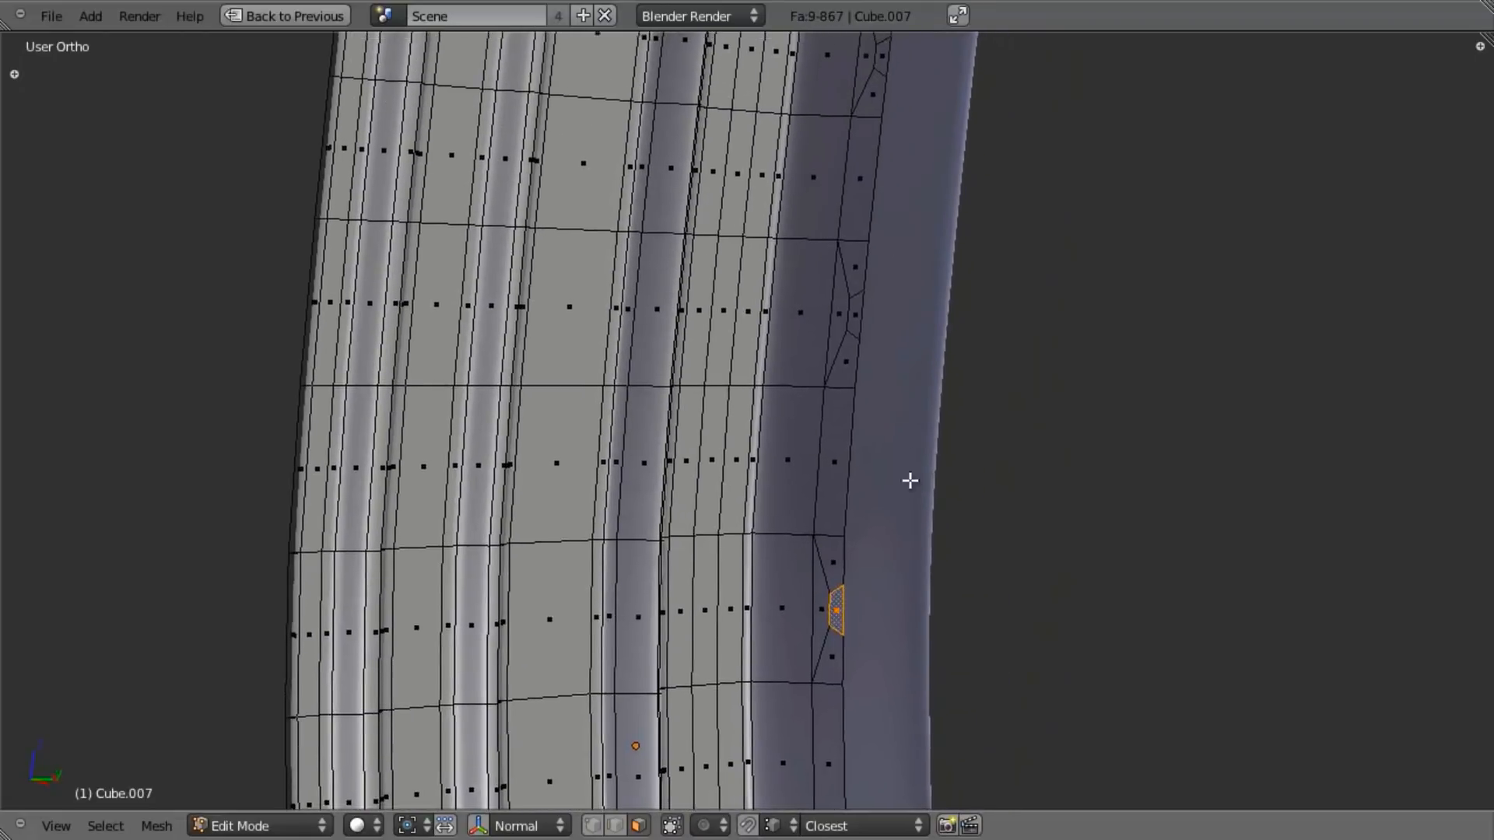
shift+right_click(861, 313)
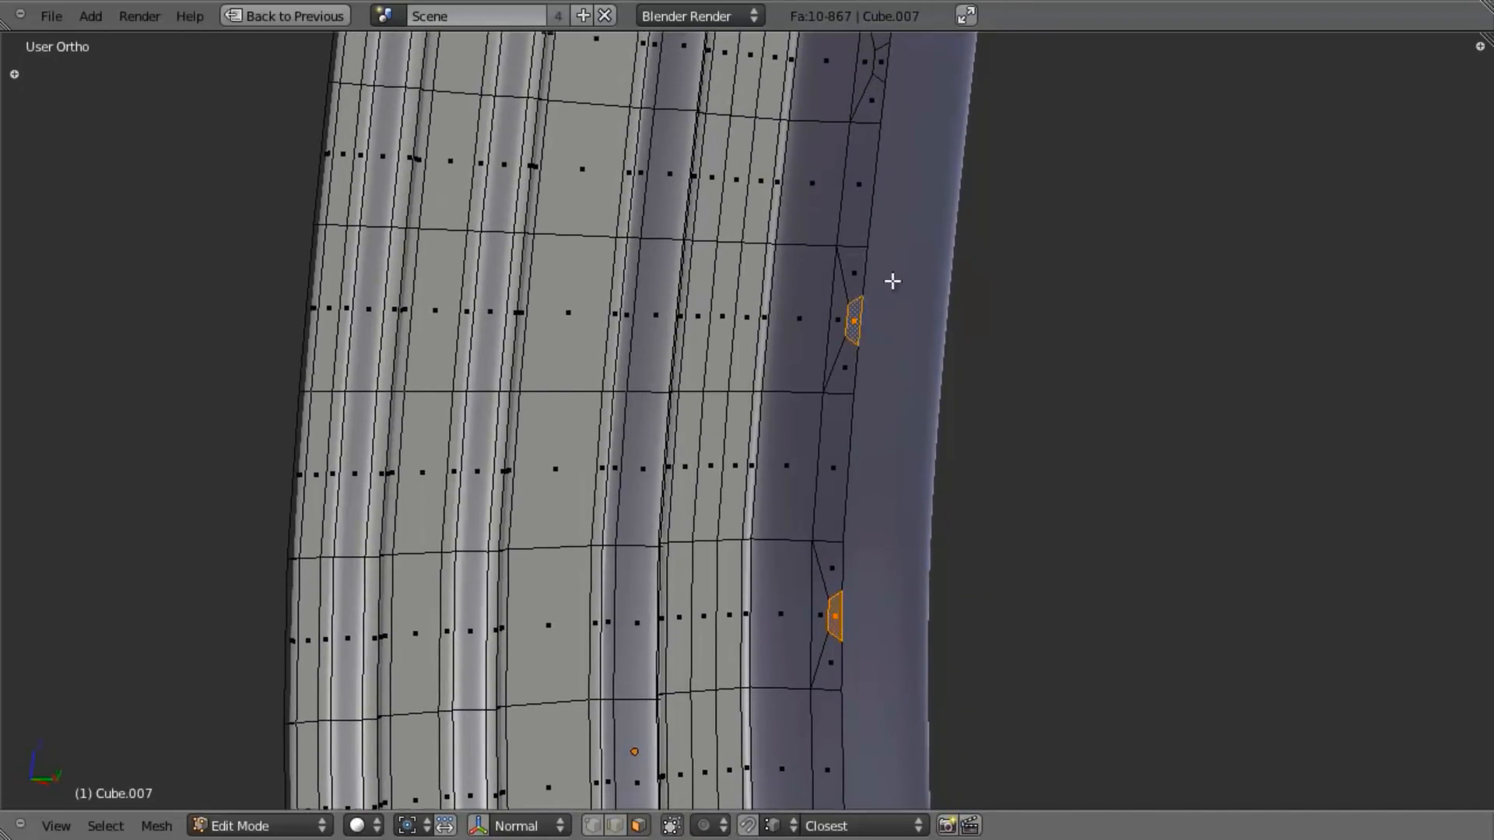
middle_drag(897, 250, 816, 381)
shift+right_click(816, 292)
shift+middle_drag(870, 267, 825, 520)
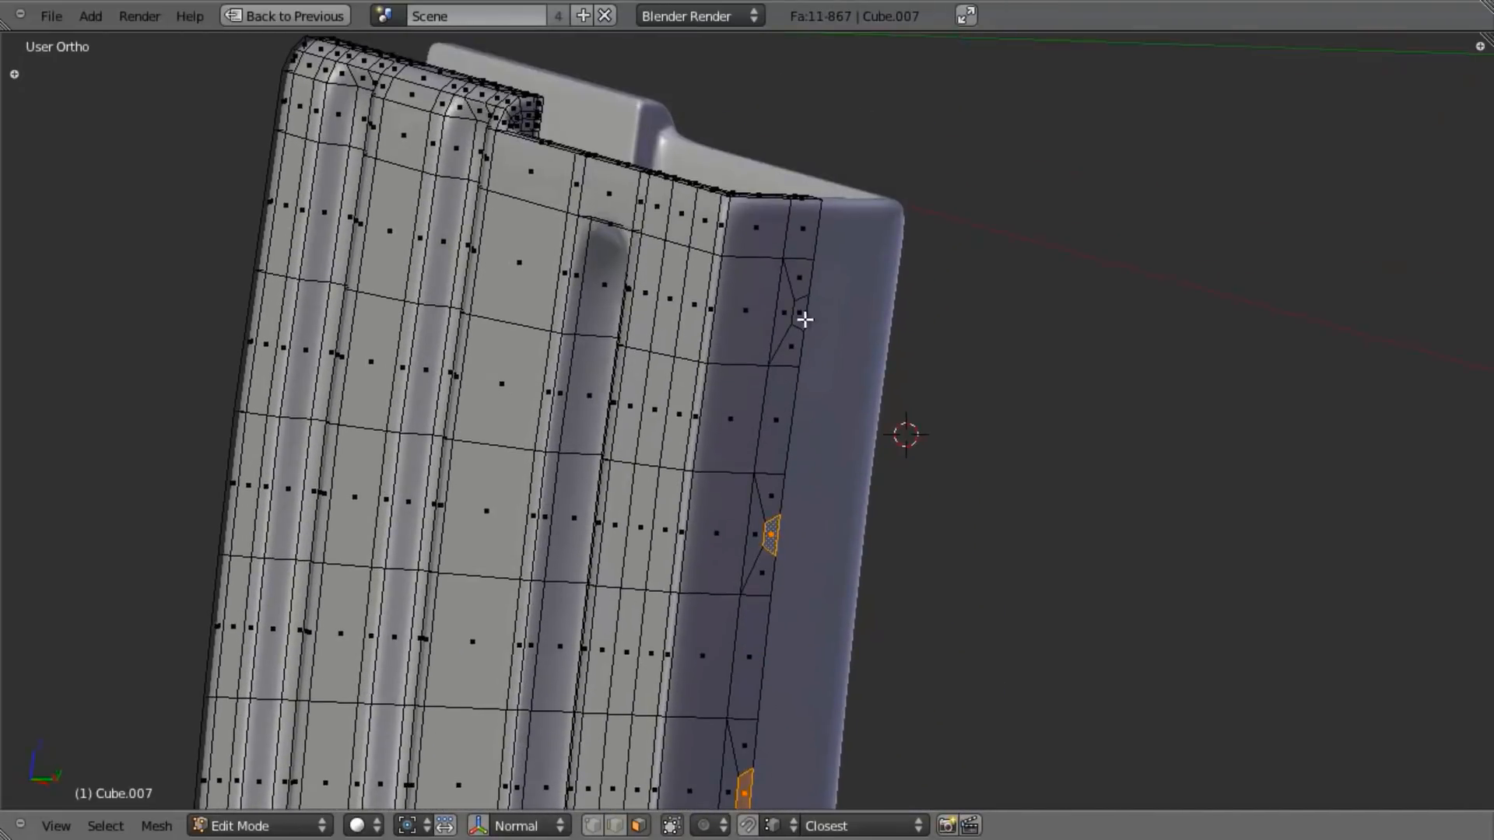
Step: Extrude the twelve selected faces in place, shrink them inward along their normals by about 0.0023, and leave mesh editing
key(e)
right_click(960, 418)
key(alt+s)
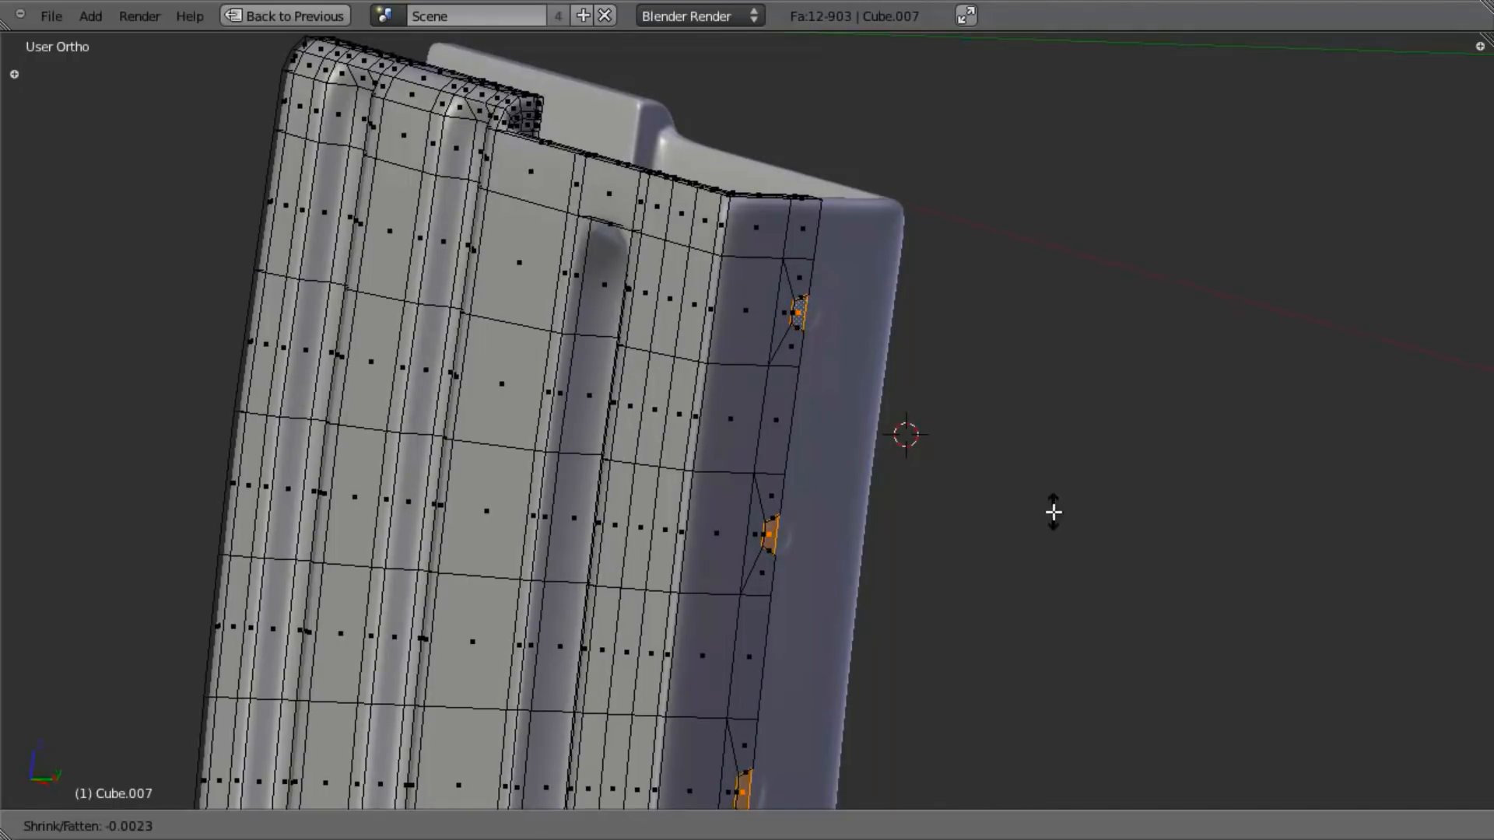
click(1054, 512)
middle_drag(1052, 511, 858, 496)
key(Tab)
Step: Reveal all hidden rifle parts around the magazine and clear the selection
scroll(932, 538, down, 5)
shift+middle_drag(736, 592, 572, 427)
scroll(655, 484, up, 2)
key(Tab)
key(Tab)
scroll(918, 419, down, 4)
key(KP_1)
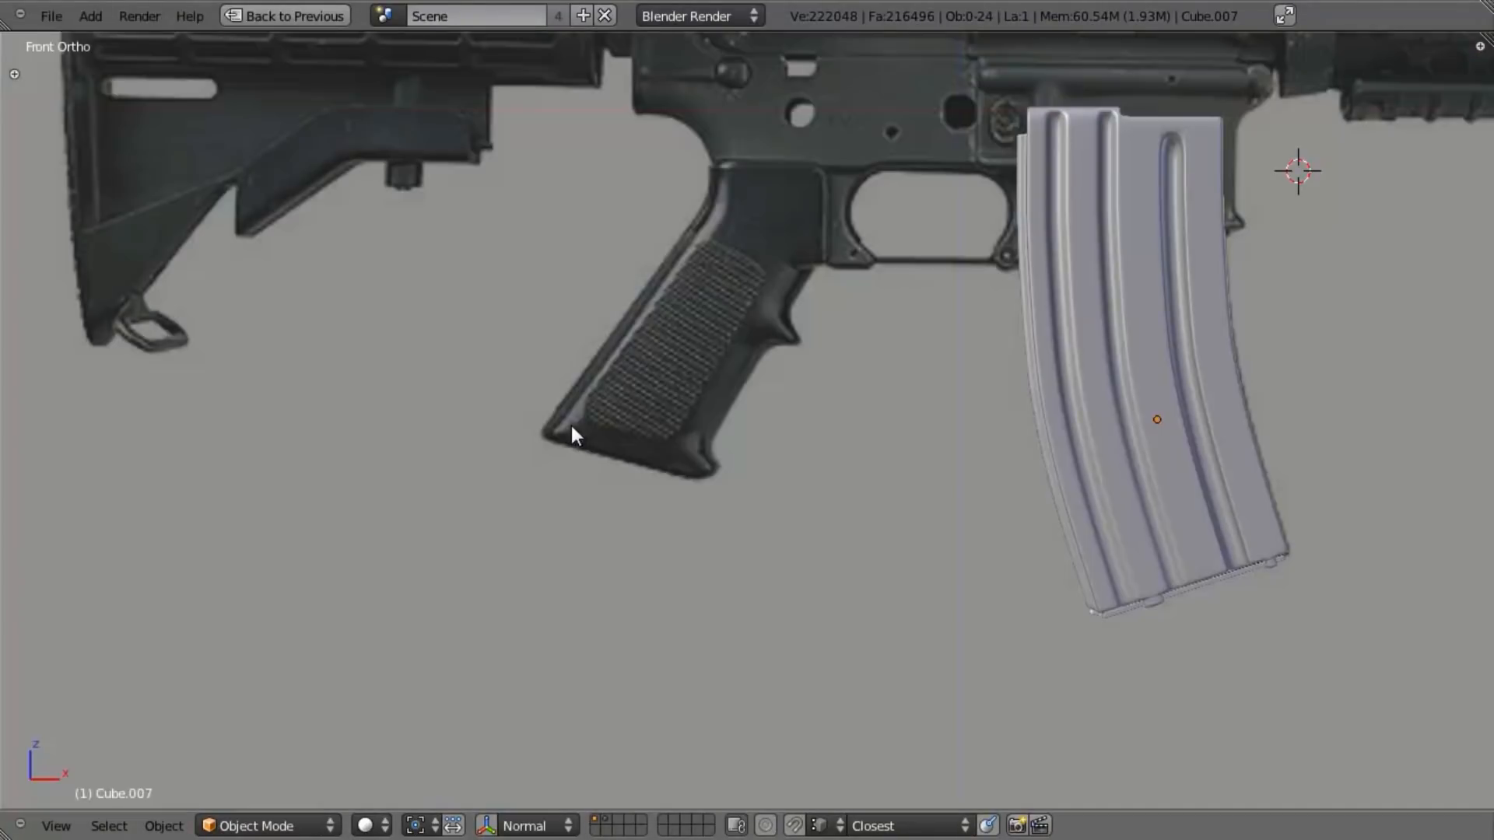
key(alt+h)
shift+middle_drag(967, 319, 697, 375)
scroll(603, 462, up, 2)
key(a)
Step: Select the magazine in wireframe front view and move it about 0.0055 along the X axis within the magazine well
middle_drag(824, 409, 789, 315)
key(KP_1)
shift+middle_drag(829, 70, 733, 157)
shift+middle_drag(735, 431, 711, 264)
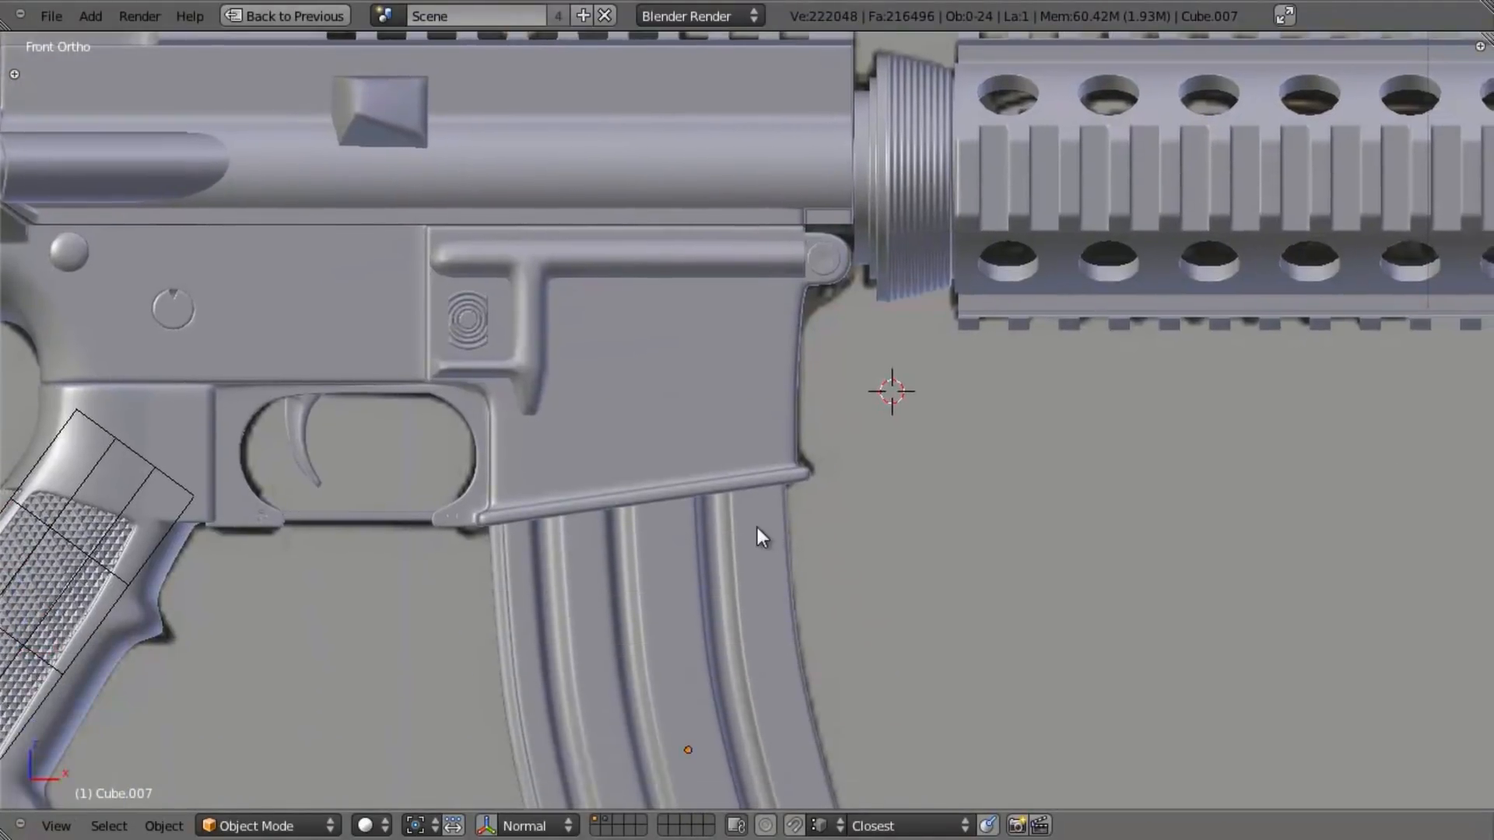
key(z)
right_click(763, 573)
scroll(762, 576, up, 3)
key(g)
key(x)
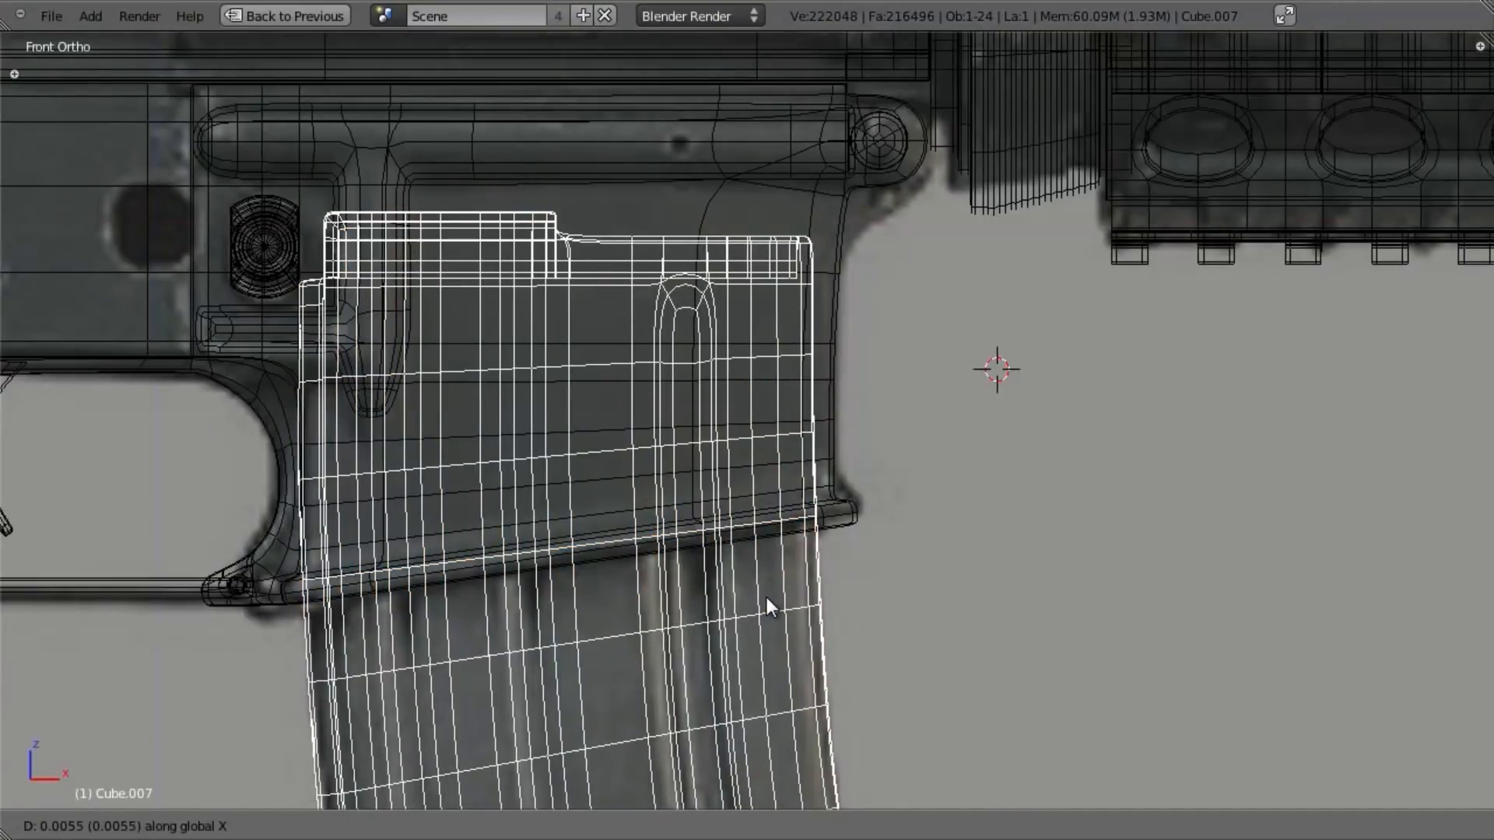
click(768, 600)
Step: Return to solid shading and fine-tune the magazine's position along the X axis inside the well opening
key(z)
middle_drag(769, 610, 708, 469)
key(g)
key(x)
click(713, 471)
shift+middle_drag(685, 622, 778, 380)
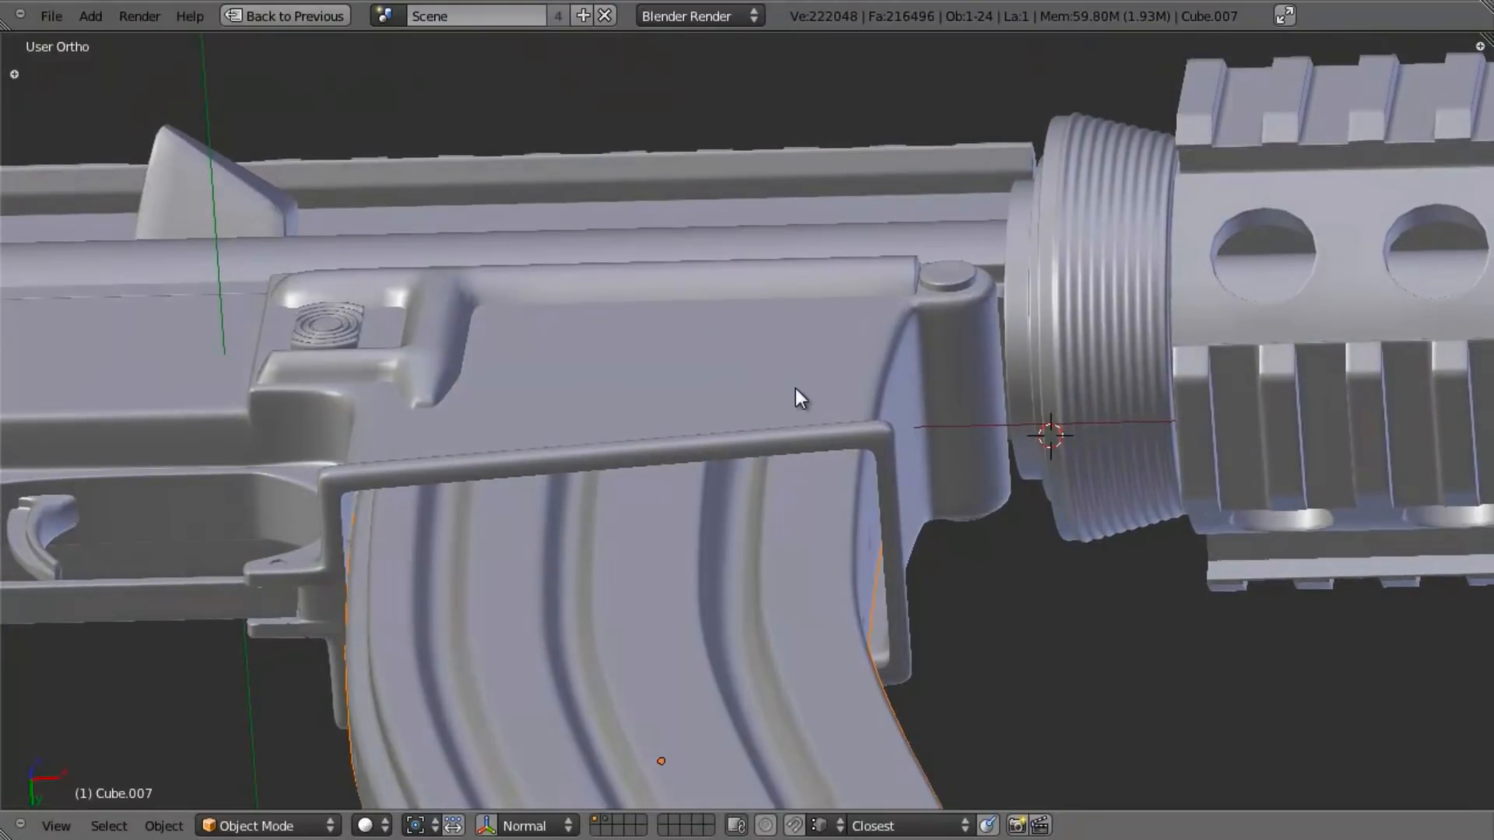
Step: Examine the magazine's fit in the well from below and the whole rifle from several angles
right_click(810, 433)
scroll(769, 473, down, 2)
middle_drag(767, 473, 809, 393)
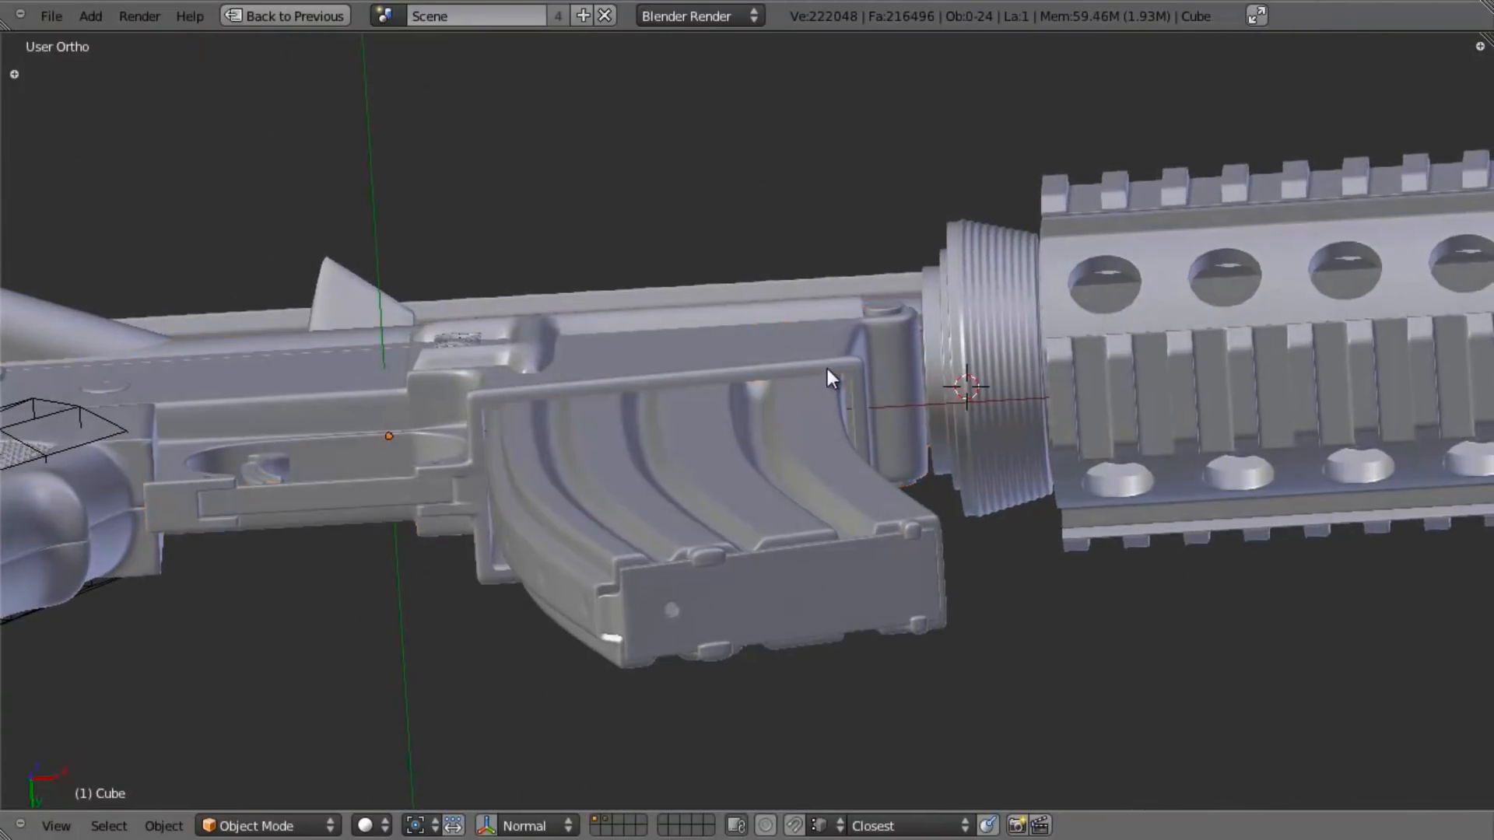
scroll(833, 379, up, 4)
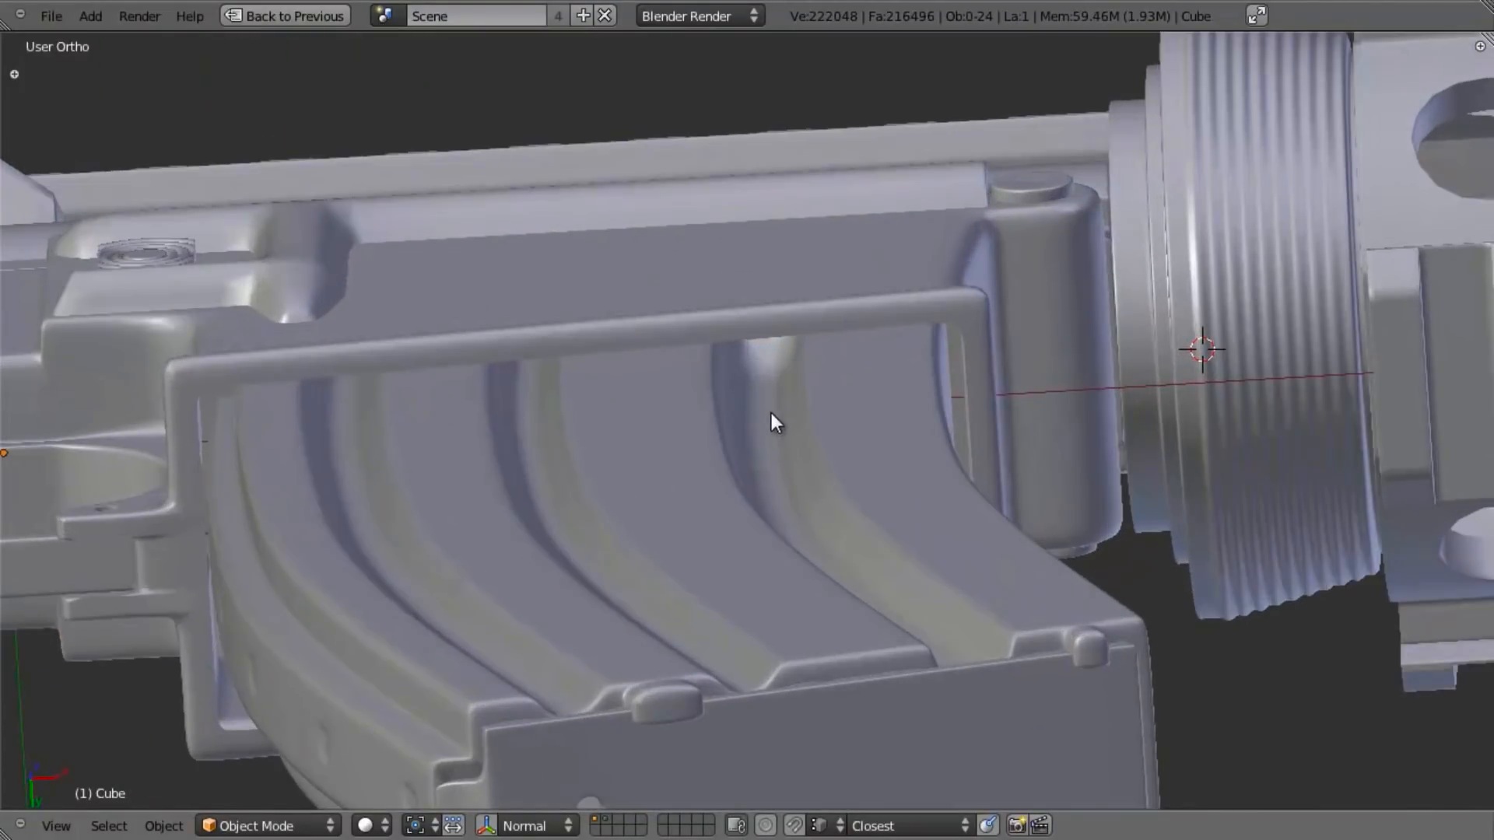
scroll(778, 408, down, 3)
middle_drag(711, 354, 795, 512)
scroll(702, 498, down, 3)
scroll(785, 498, down, 3)
middle_drag(678, 400, 772, 325)
scroll(753, 401, up, 3)
scroll(754, 400, down, 3)
scroll(876, 367, up, 3)
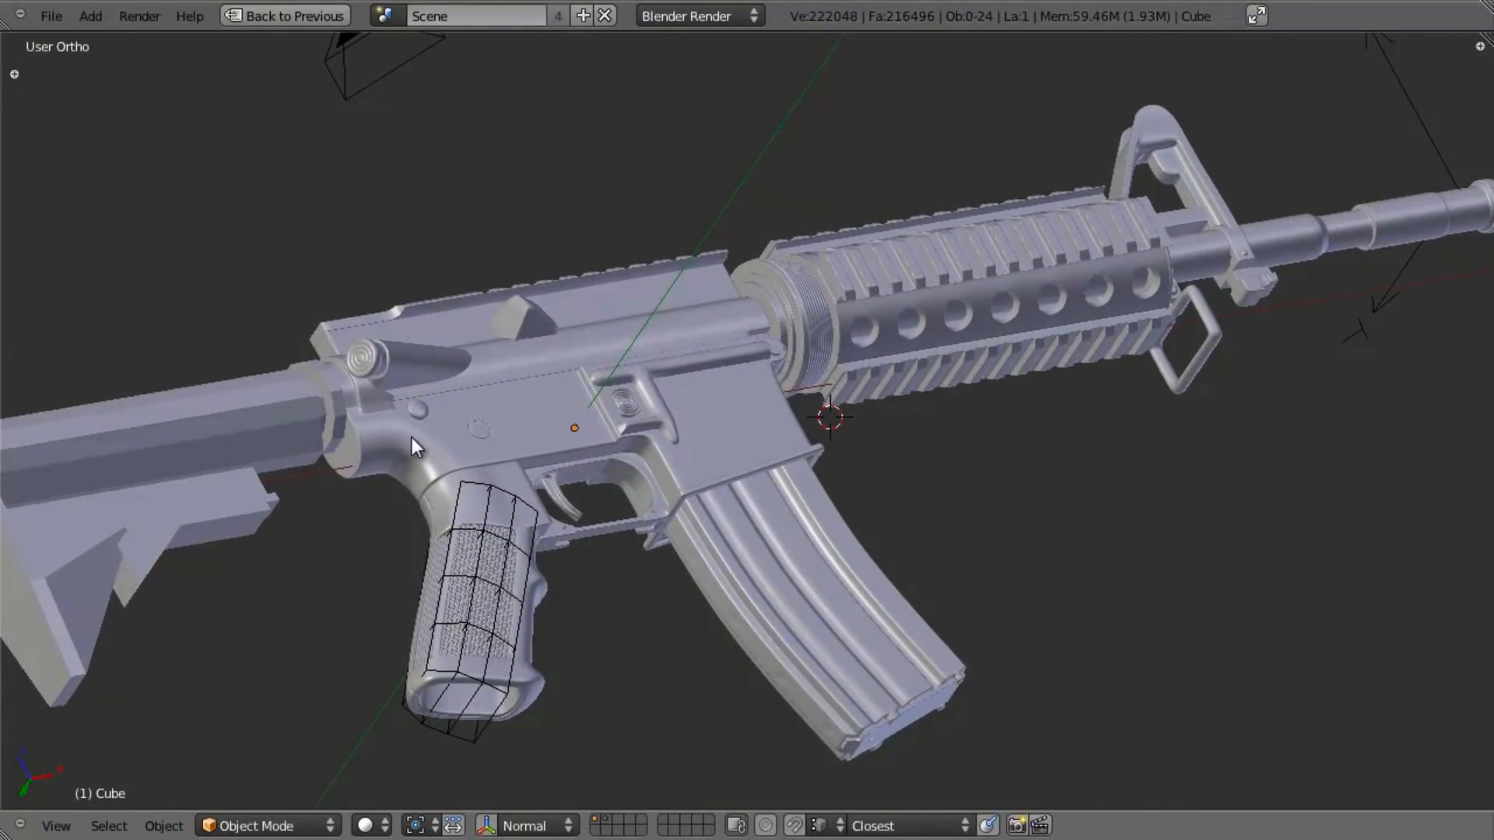
scroll(641, 363, down, 3)
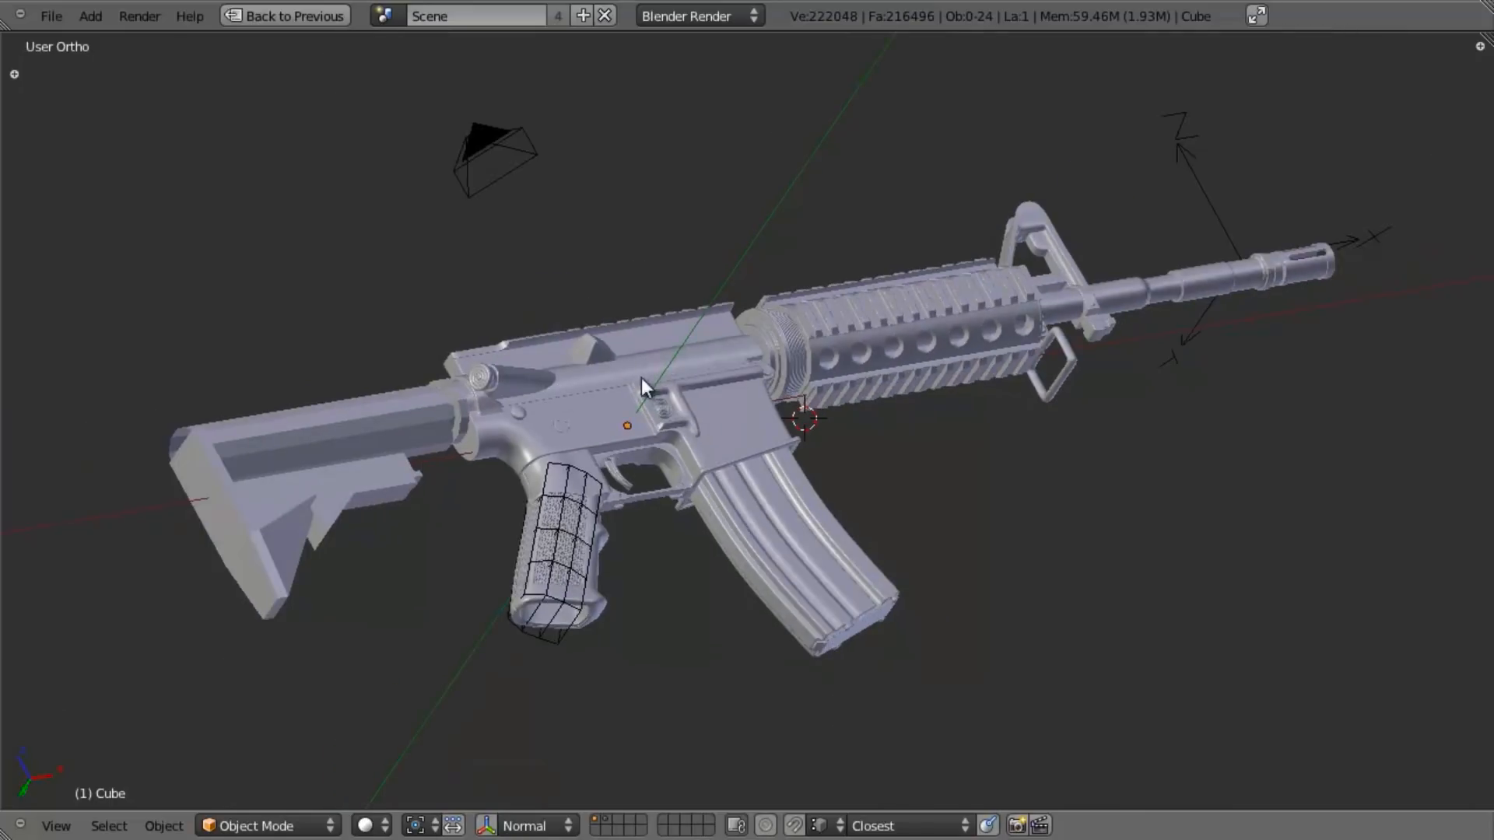
Step: Save the rifle file over the existing version
middle_drag(641, 362, 617, 554)
scroll(618, 554, up, 3)
key(ctrl+s)
click(697, 408)
scroll(930, 480, up, 3)
middle_drag(912, 520, 785, 426)
scroll(665, 486, down, 2)
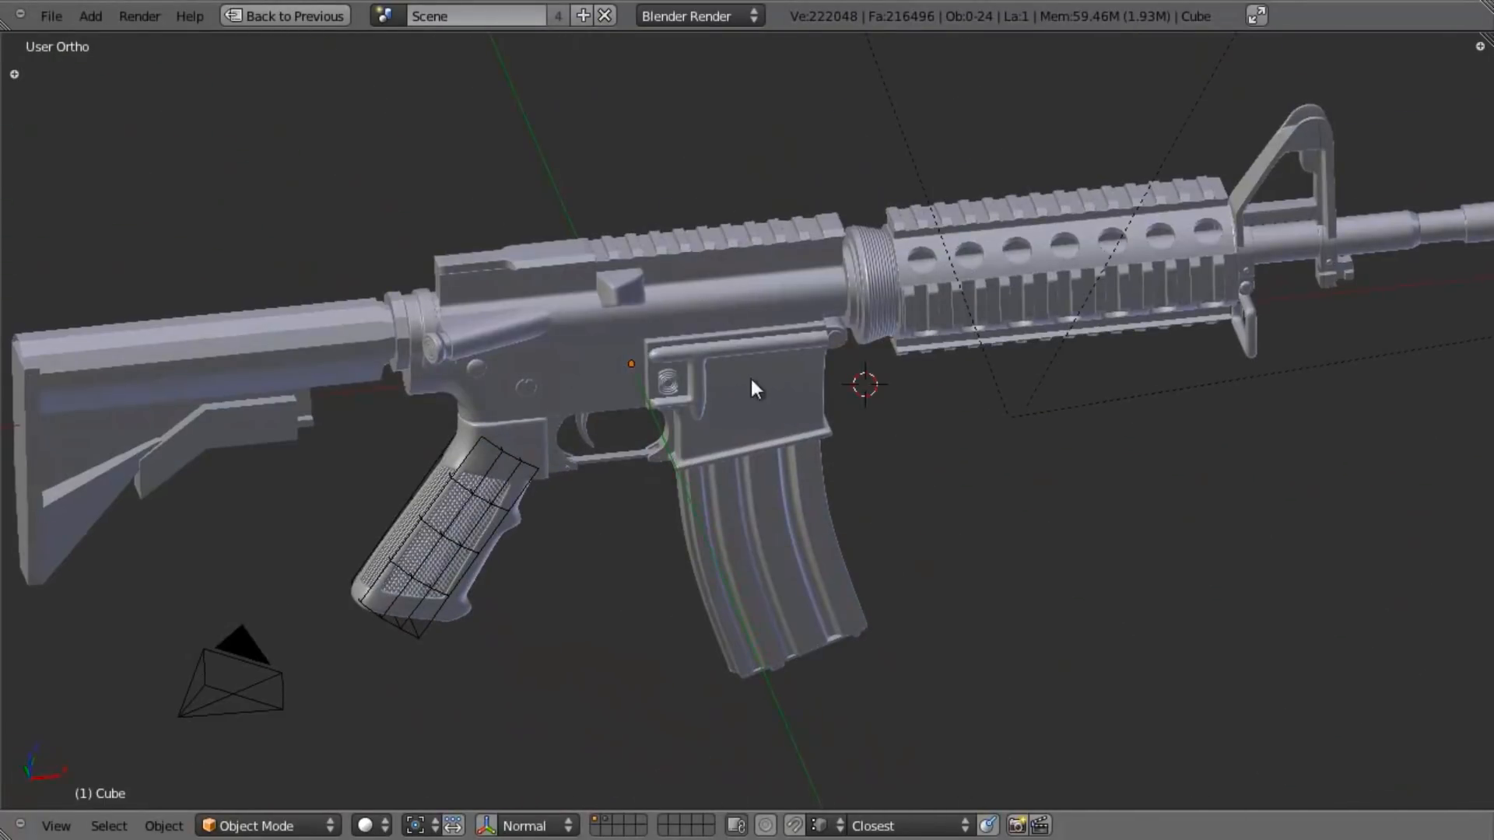
middle_drag(772, 583, 587, 372)
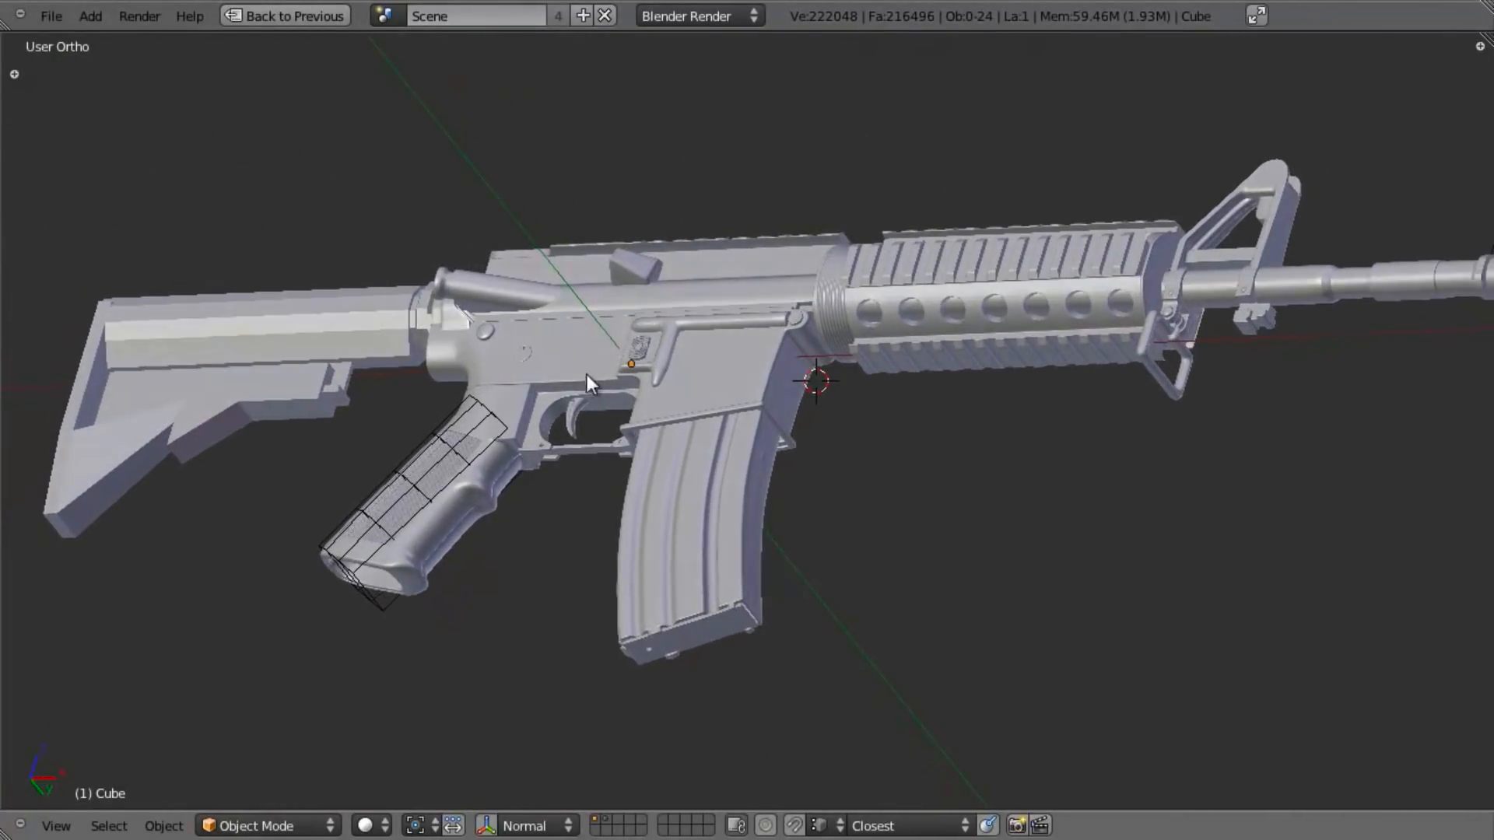
middle_drag(679, 478, 993, 471)
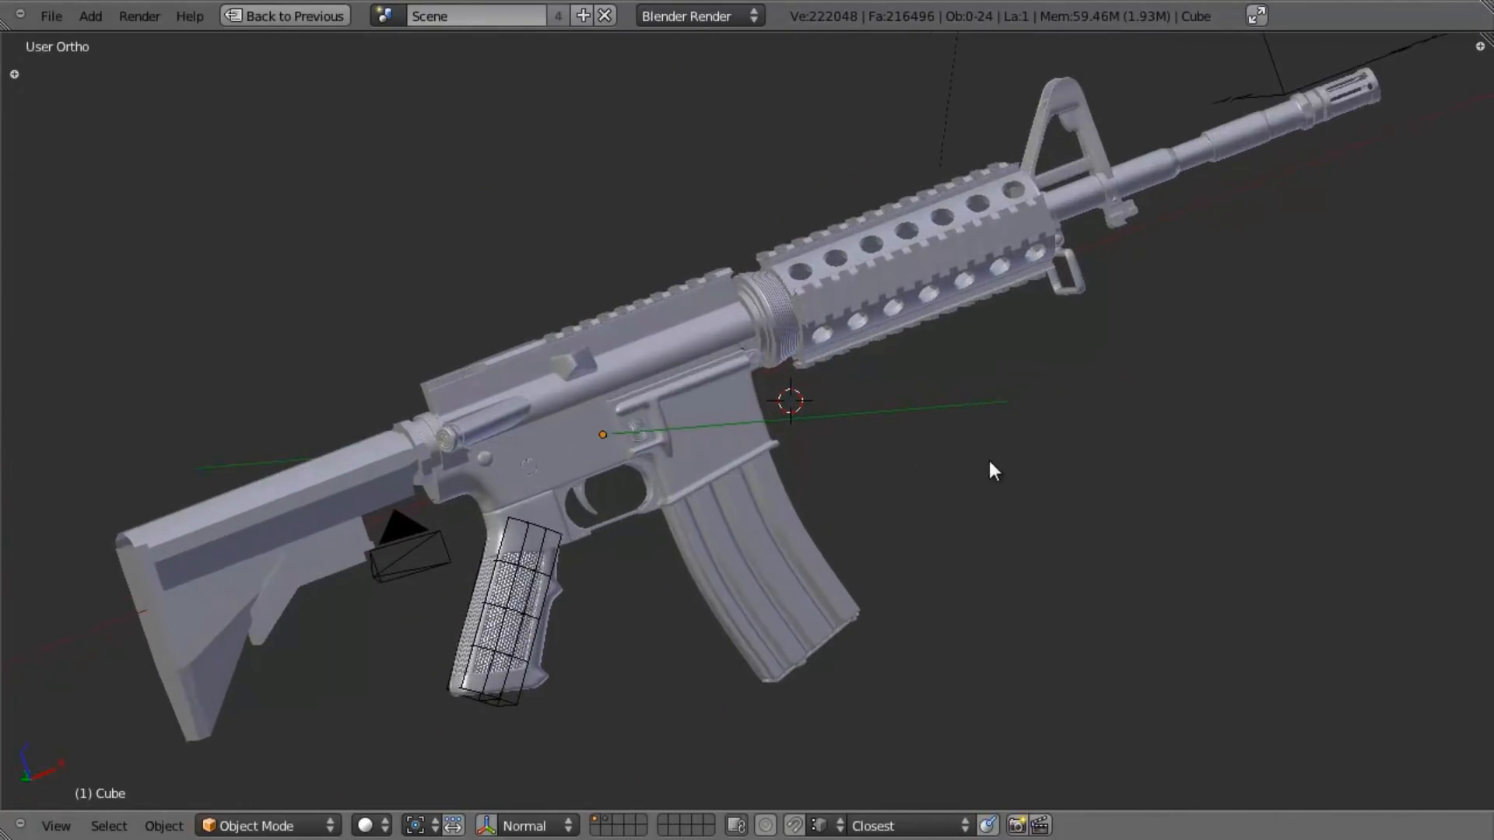